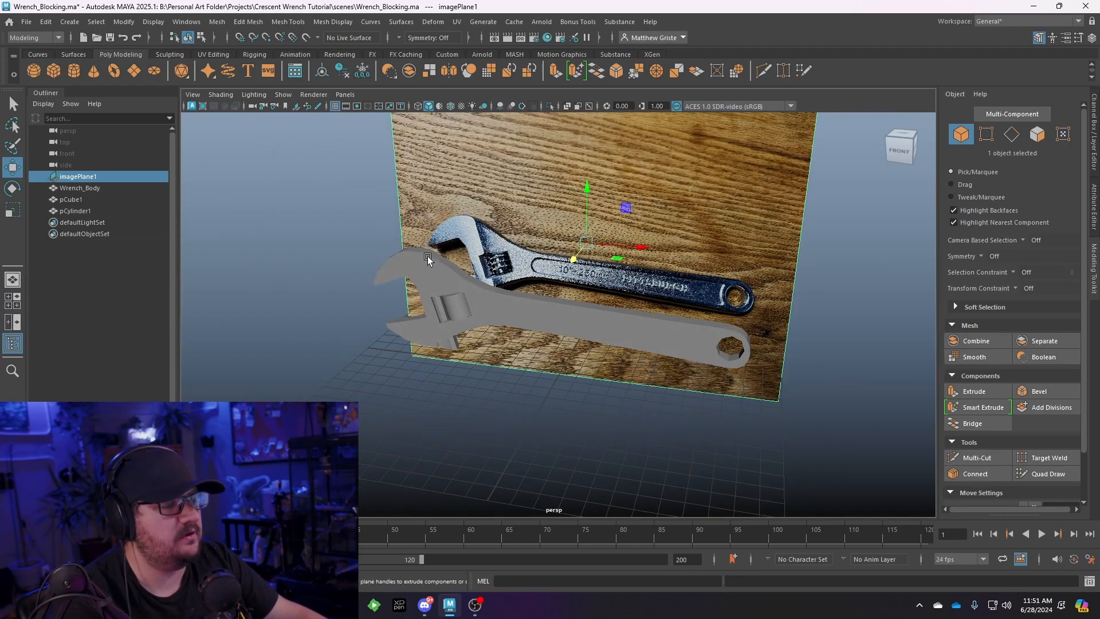
# Examine the blocked-out wrench body, lower jaw and worm cylinder against the reference photo from several angles
pyautogui.keyDown('alt'); pyautogui.moveTo(471, 404); pyautogui.dragTo(562, 371); pyautogui.keyUp('alt')
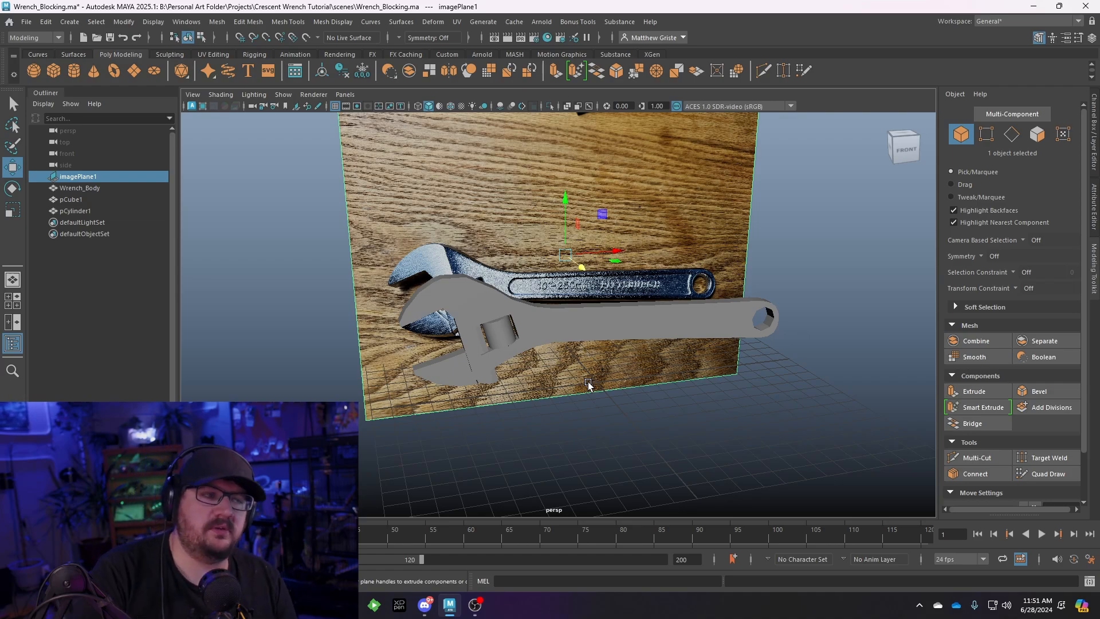
pyautogui.scroll(3, 509, 274)
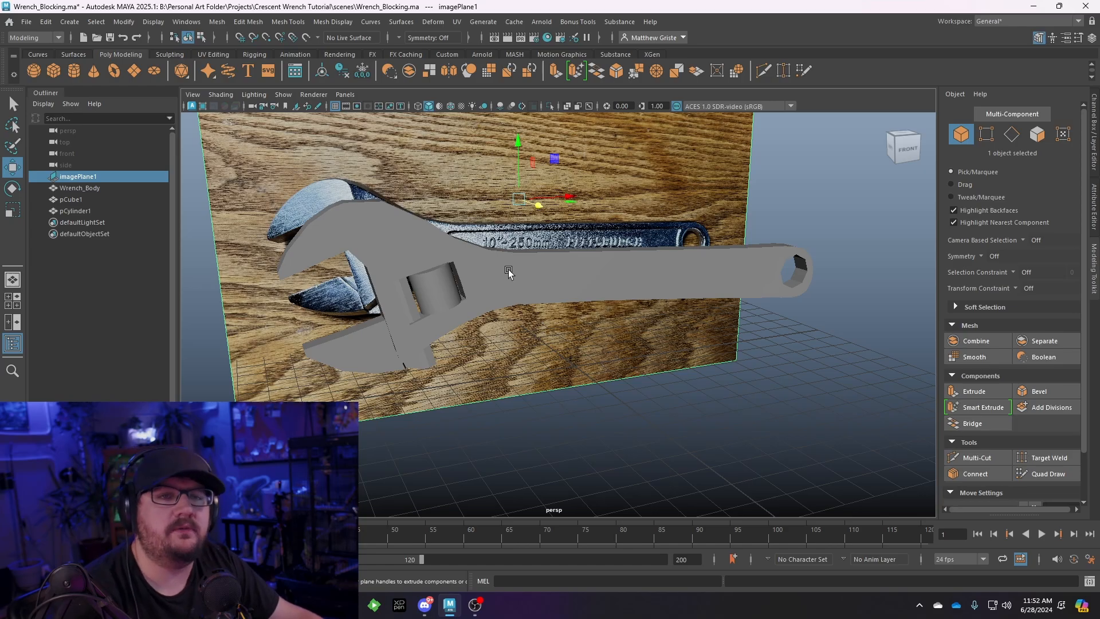
pyautogui.keyDown('alt'); pyautogui.moveTo(508, 273); pyautogui.dragTo(446, 278); pyautogui.keyUp('alt')
pyautogui.click(447, 278)
pyautogui.click(441, 286)
pyautogui.click(386, 332)
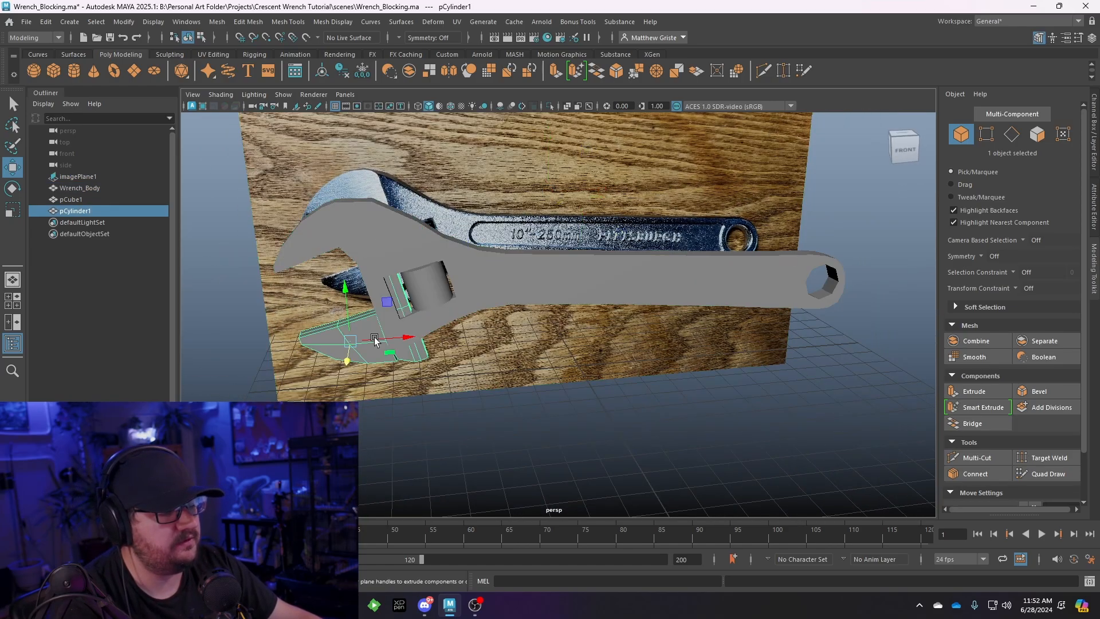
pyautogui.keyDown('alt'); pyautogui.moveTo(385, 332); pyautogui.dragTo(438, 253); pyautogui.keyUp('alt')
pyautogui.moveTo(404, 307)
pyautogui.keyDown('alt'); pyautogui.mouseDown()
pyautogui.moveTo(407, 344)
pyautogui.moveTo(408, 314)
pyautogui.mouseUp(); pyautogui.keyUp('alt')
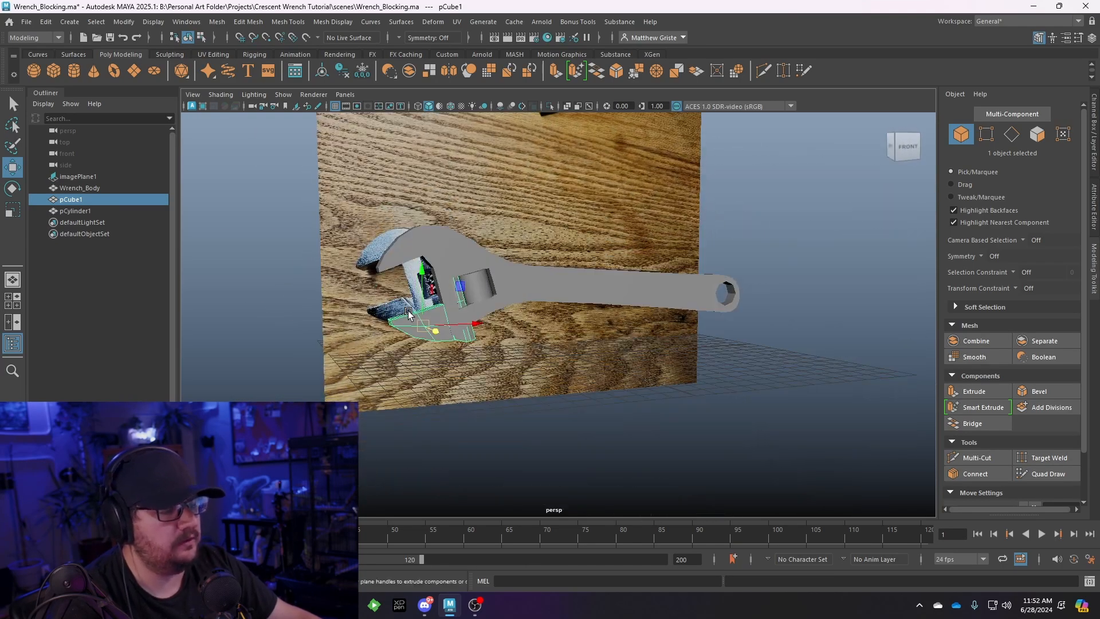
pyautogui.keyDown('alt'); pyautogui.moveTo(469, 286); pyautogui.dragTo(579, 276); pyautogui.keyUp('alt')
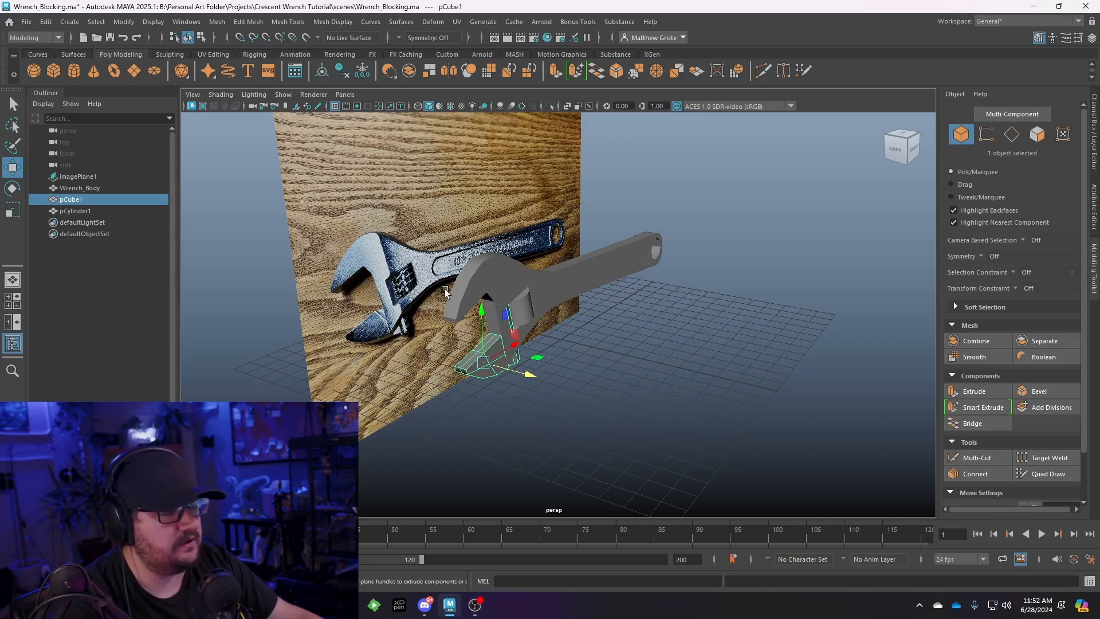
pyautogui.keyDown('alt'); pyautogui.moveTo(445, 289); pyautogui.dragTo(471, 260); pyautogui.keyUp('alt')
# In the front view, move the Wrench_Body vertices at the top of the head to fit the crest in the reference photo
pyautogui.click(530, 267)
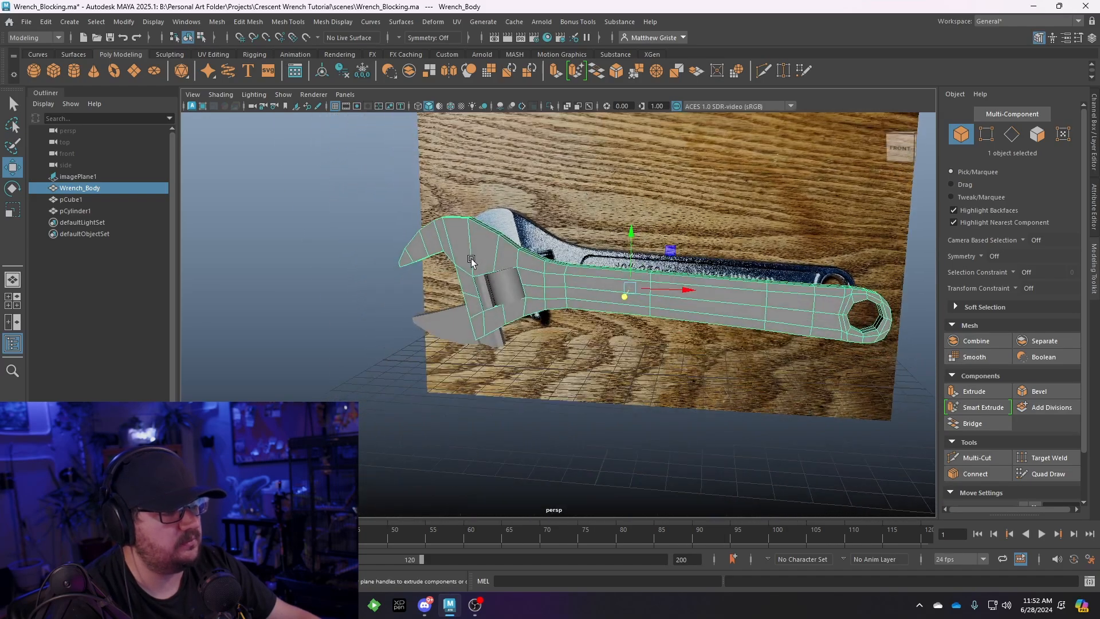
pyautogui.scroll(4, 471, 261)
pyautogui.keyDown('alt'); pyautogui.moveTo(454, 248); pyautogui.dragTo(502, 270, button='middle'); pyautogui.keyUp('alt')
pyautogui.moveTo(502, 271)
pyautogui.keyDown('alt'); pyautogui.mouseDown()
pyautogui.moveTo(487, 288)
pyautogui.moveTo(502, 278)
pyautogui.mouseUp(); pyautogui.keyUp('alt')
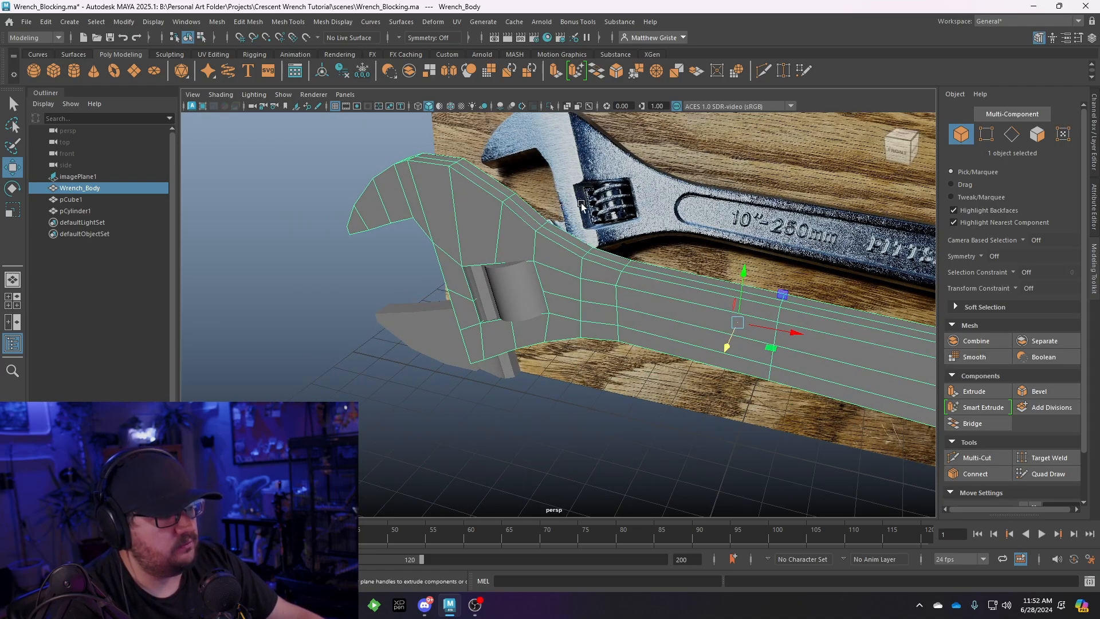
pyautogui.keyDown('alt'); pyautogui.moveTo(577, 189); pyautogui.dragTo(565, 154); pyautogui.keyUp('alt')
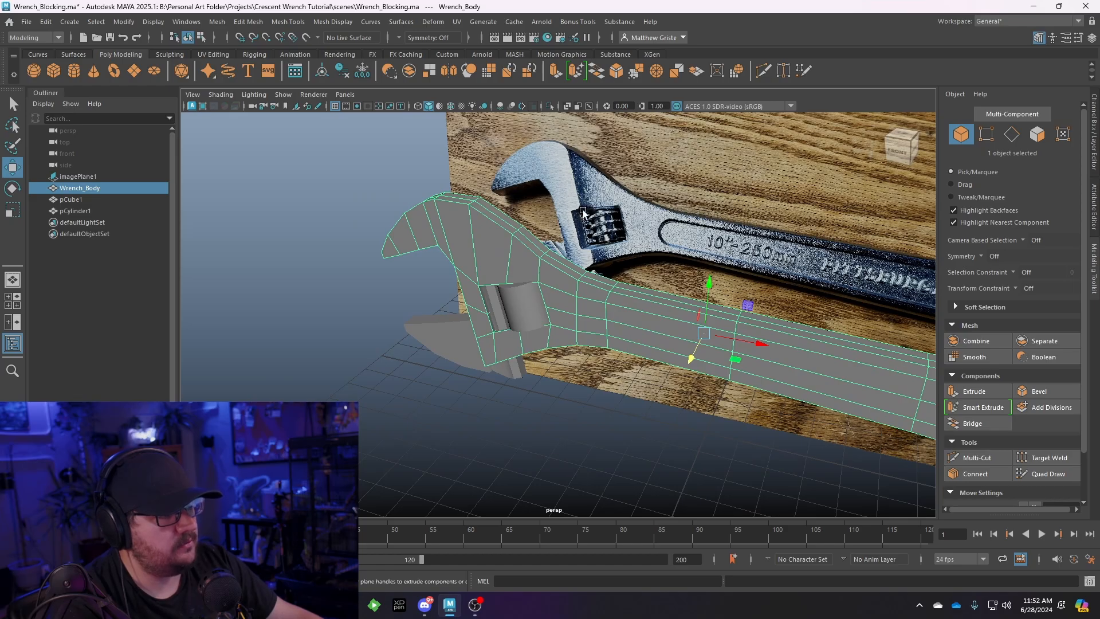
pyautogui.keyDown('alt'); pyautogui.moveTo(584, 288); pyautogui.dragTo(604, 275); pyautogui.keyUp('alt')
pyautogui.press('space')
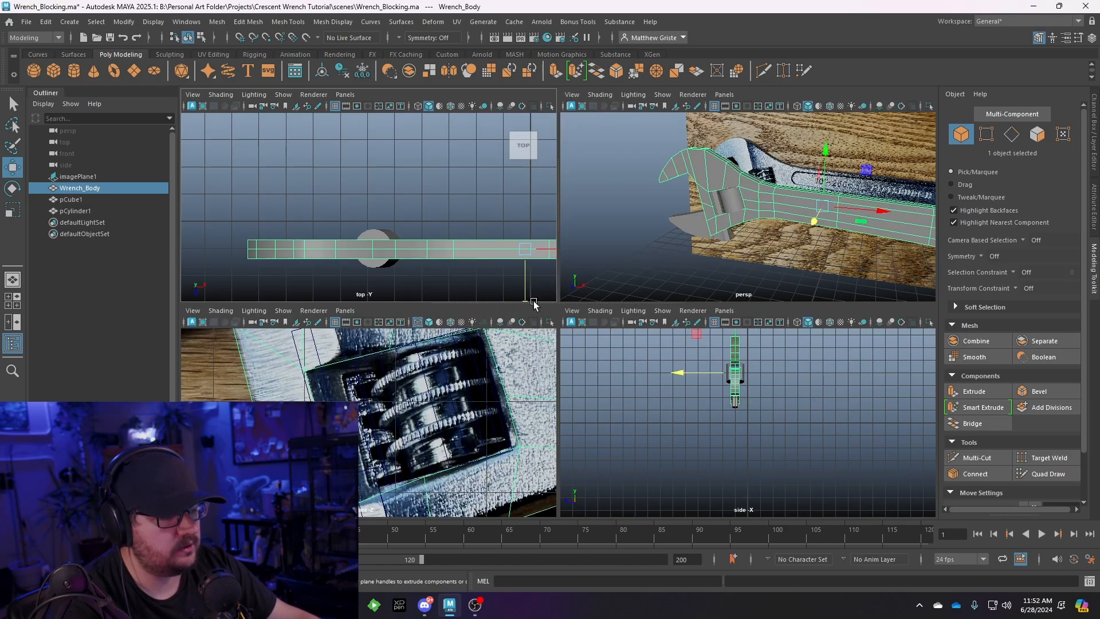
pyautogui.press('space')
pyautogui.scroll(-6, 556, 351)
pyautogui.scroll(5, 556, 351)
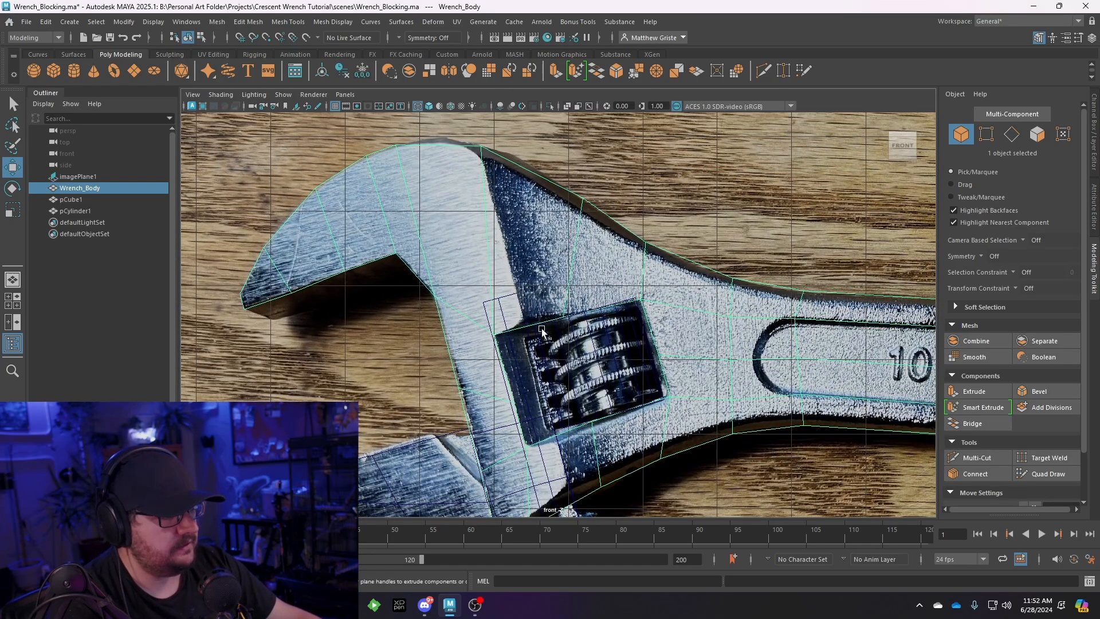
pyautogui.scroll(2, 487, 322)
pyautogui.keyDown('alt'); pyautogui.moveTo(487, 322); pyautogui.dragTo(485, 315, button='middle'); pyautogui.keyUp('alt')
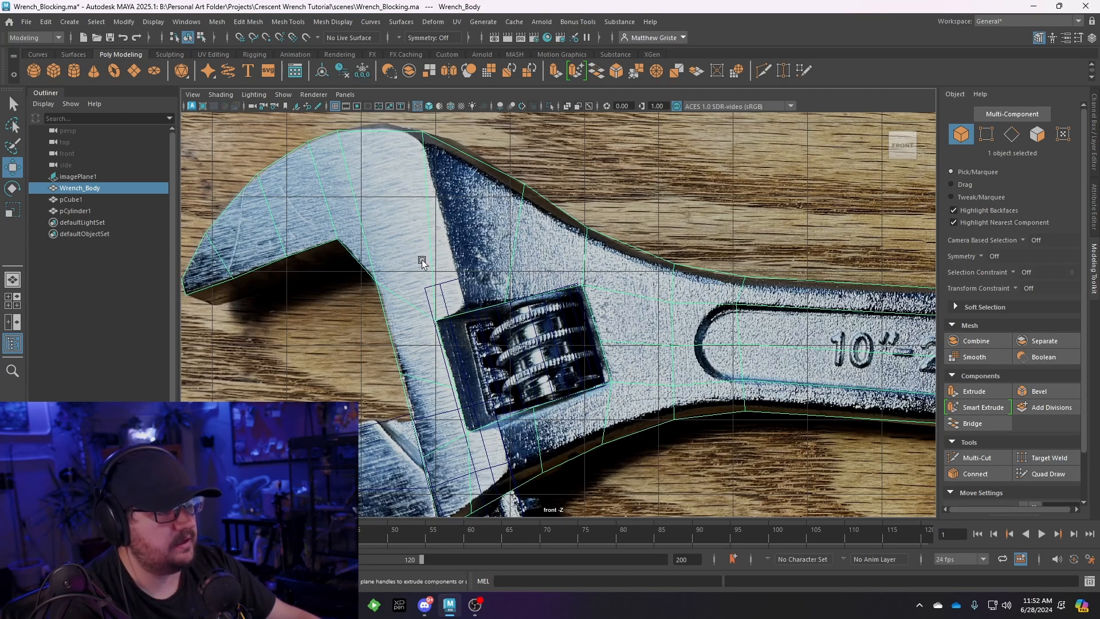
pyautogui.moveTo(421, 182); pyautogui.dragTo(399, 171, button='right')
pyautogui.keyDown('alt'); pyautogui.moveTo(451, 161); pyautogui.dragTo(482, 212, button='middle'); pyautogui.keyUp('alt')
pyautogui.moveTo(434, 163)
pyautogui.mouseDown()
pyautogui.moveTo(502, 205)
pyautogui.moveTo(425, 183)
pyautogui.mouseUp()
pyautogui.keyDown('alt'); pyautogui.moveTo(487, 422); pyautogui.dragTo(460, 270, button='middle'); pyautogui.keyUp('alt')
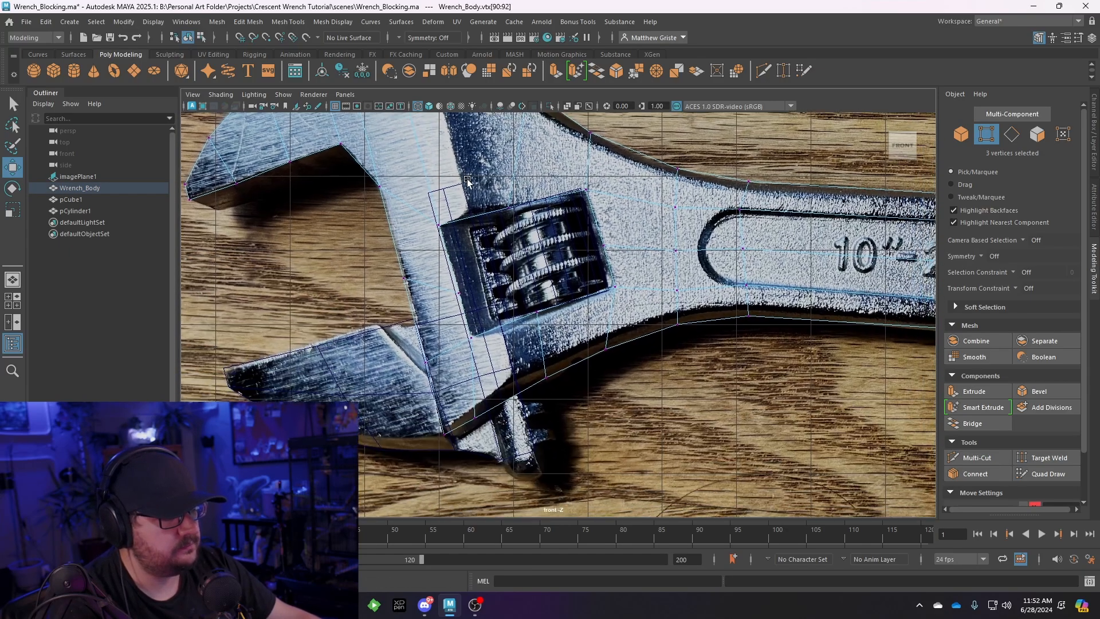
# Move the wrench body's vertices along the lower edge and at the bottom corner of the head to match the reference
pyautogui.scroll(2, 460, 270)
pyautogui.moveTo(463, 442); pyautogui.dragTo(485, 430)
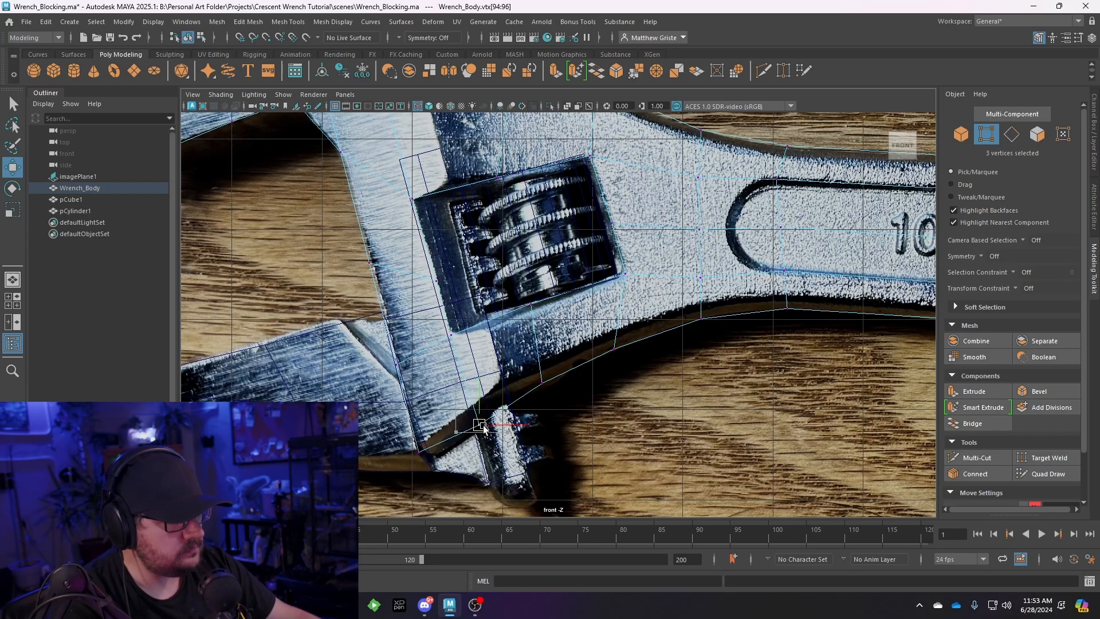
pyautogui.moveTo(413, 431); pyautogui.dragTo(434, 467)
pyautogui.moveTo(419, 454); pyautogui.dragTo(423, 463)
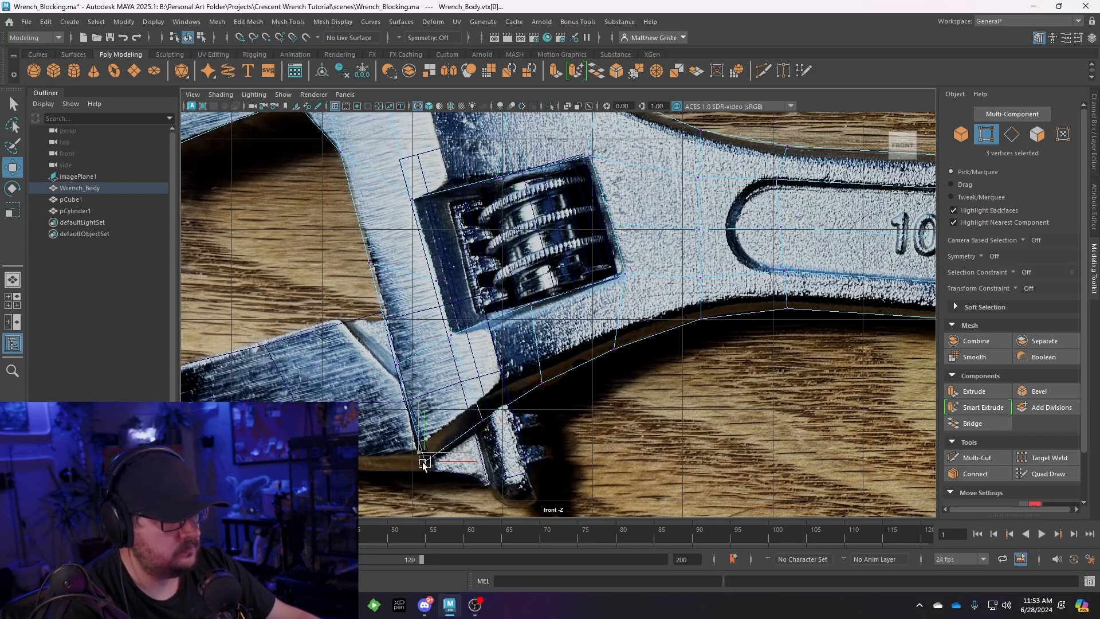
# Reposition the wrench body's vertices at the upper edge of the worm opening and on the outer edge below it
pyautogui.keyDown('alt'); pyautogui.moveTo(490, 272); pyautogui.dragTo(498, 325, button='middle'); pyautogui.keyUp('alt')
pyautogui.scroll(1, 498, 326)
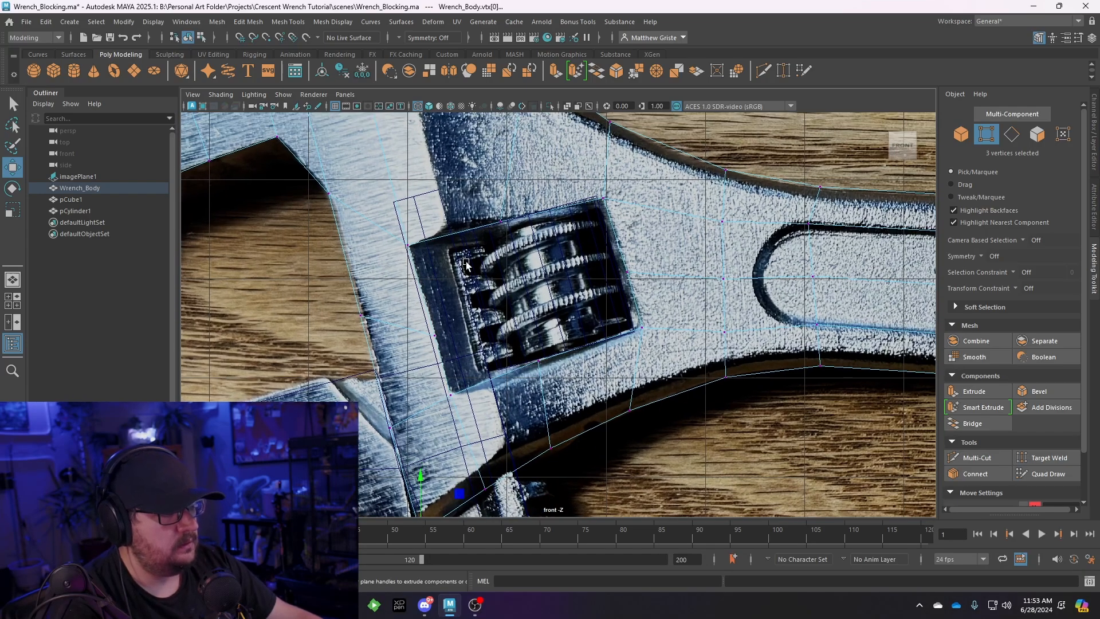
pyautogui.scroll(-4, 465, 264)
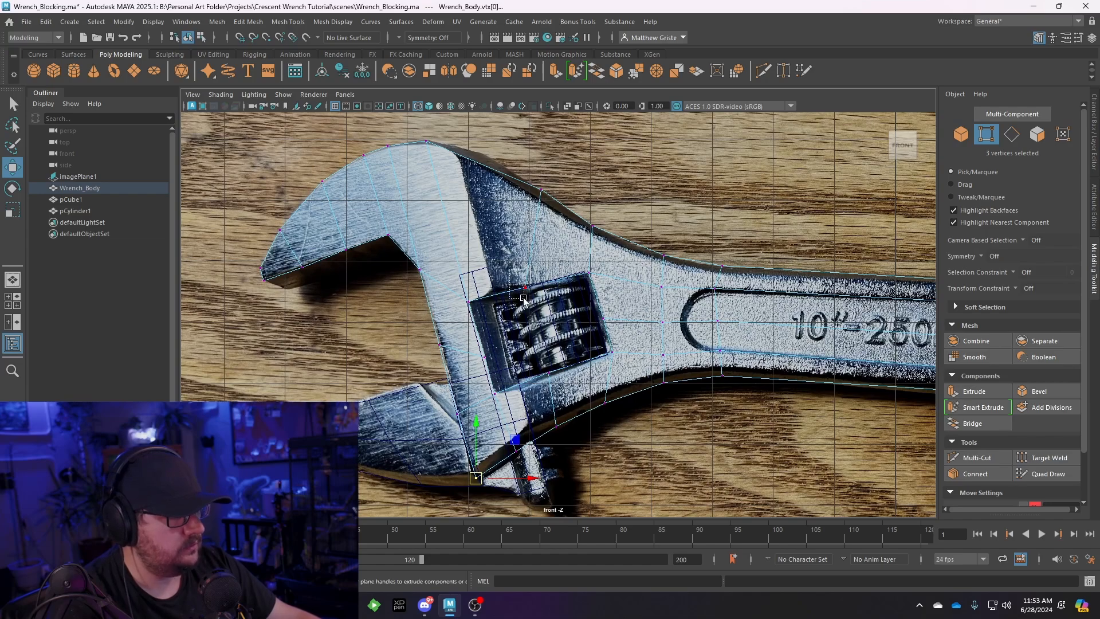
pyautogui.click(525, 294)
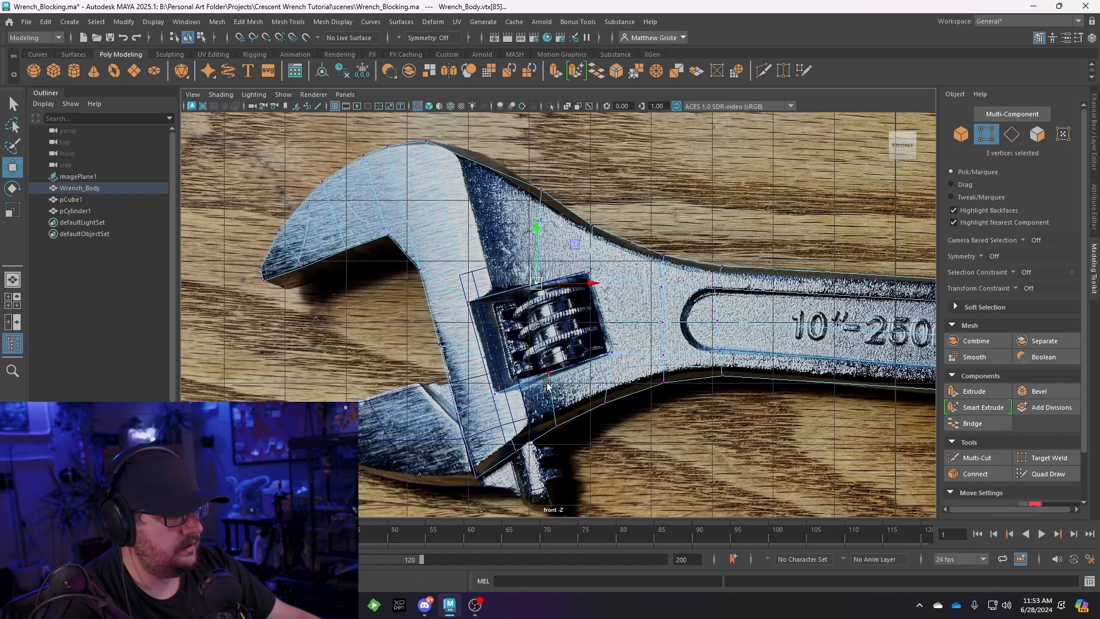
pyautogui.moveTo(551, 420); pyautogui.dragTo(569, 427)
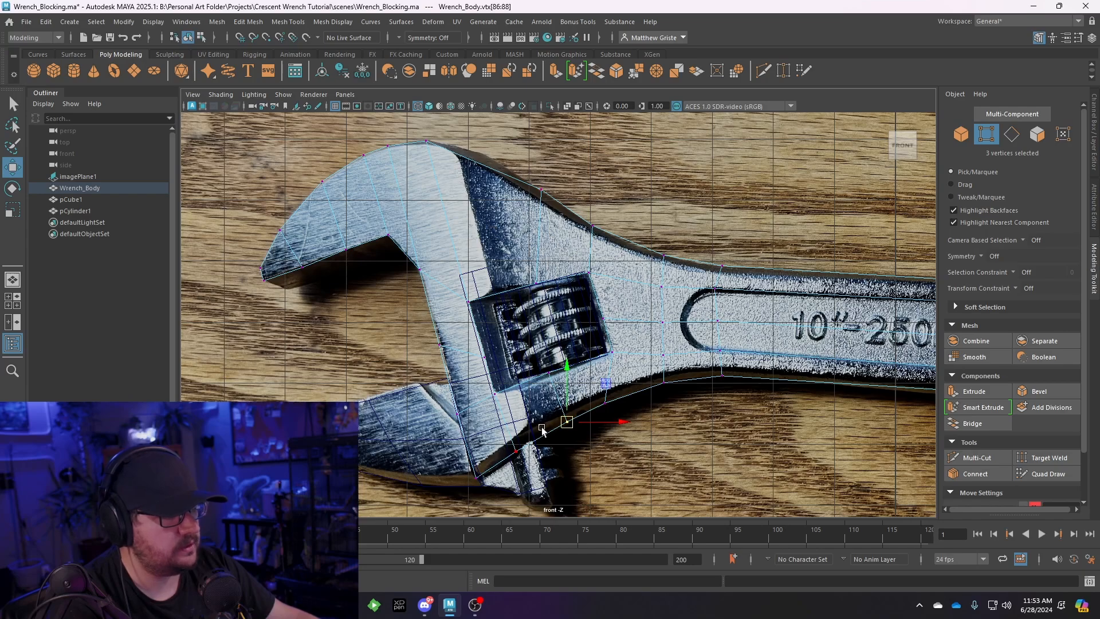
# Insert edge loops through the wrench head above and below the worm opening, along the line where the raised head meets the neck
pyautogui.click(288, 22)
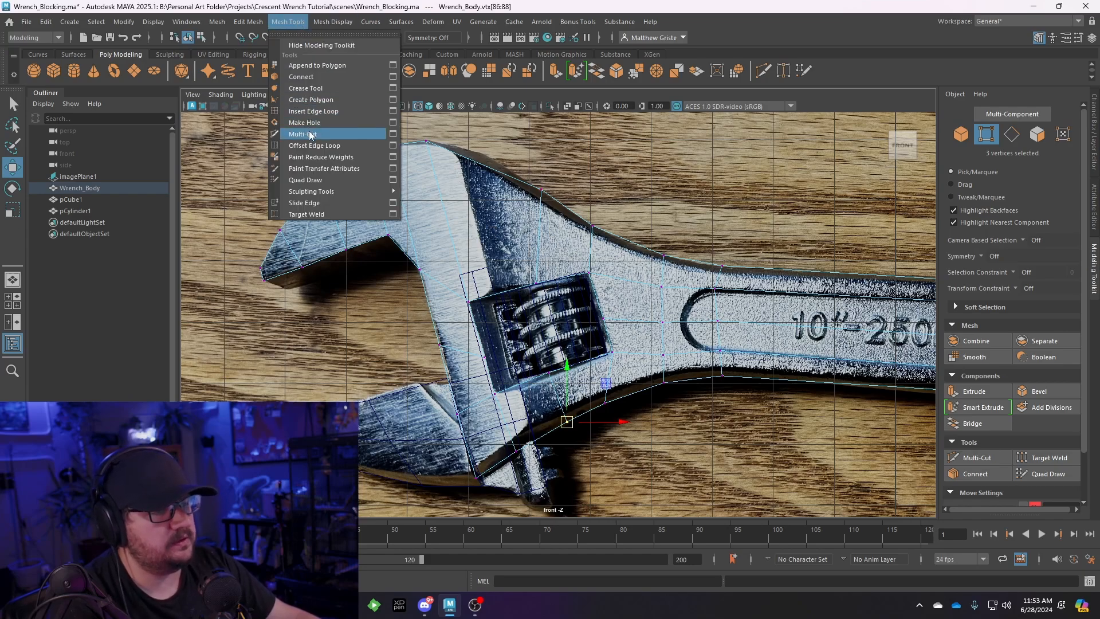
pyautogui.click(314, 112)
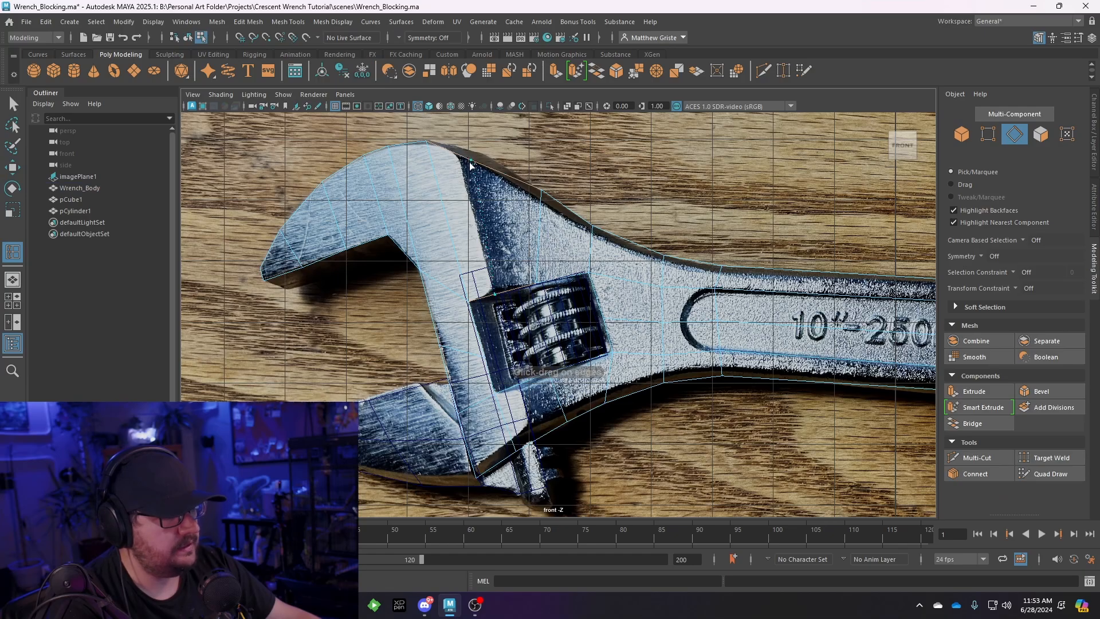
pyautogui.click(471, 165)
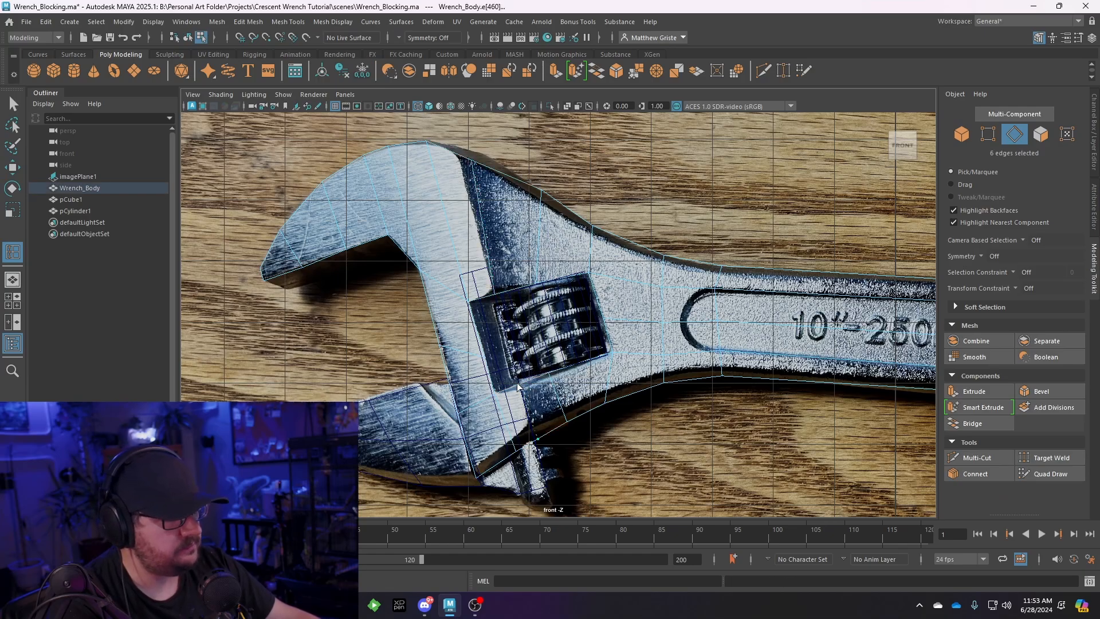
pyautogui.keyDown('alt'); pyautogui.moveTo(533, 369); pyautogui.dragTo(523, 328, button='middle'); pyautogui.keyUp('alt')
pyautogui.scroll(1, 522, 327)
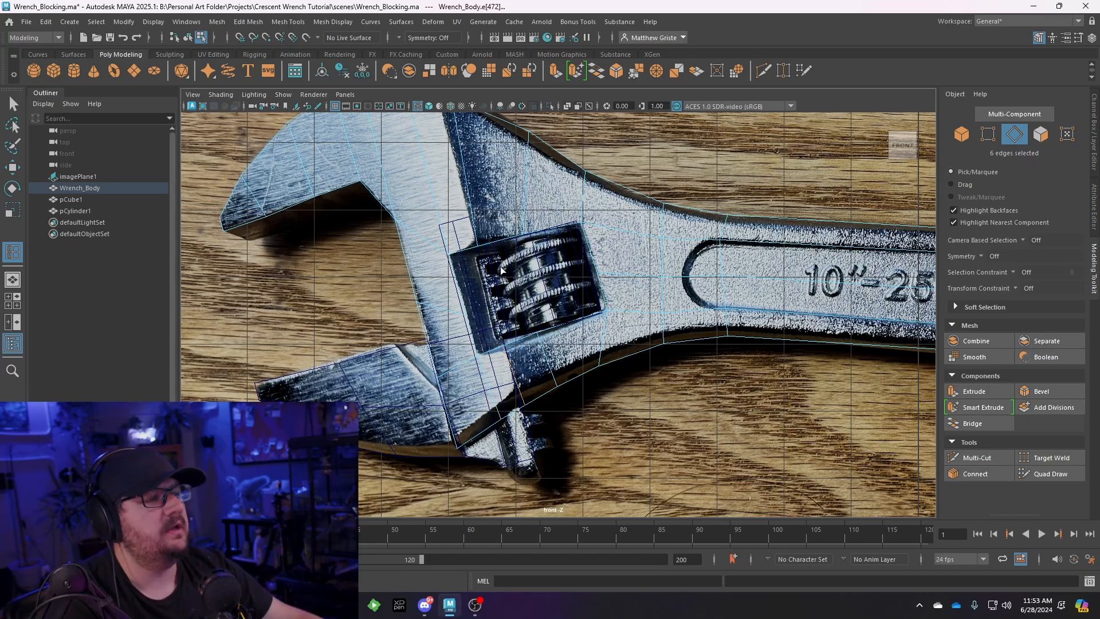
pyautogui.keyDown('alt'); pyautogui.moveTo(497, 198); pyautogui.dragTo(502, 209, button='middle'); pyautogui.keyUp('alt')
pyautogui.keyDown('alt'); pyautogui.moveTo(502, 209); pyautogui.dragTo(522, 252); pyautogui.keyUp('alt')
pyautogui.scroll(2, 523, 252)
pyautogui.keyDown('alt'); pyautogui.moveTo(513, 236); pyautogui.dragTo(514, 256, button='middle'); pyautogui.keyUp('alt')
pyautogui.press('q')
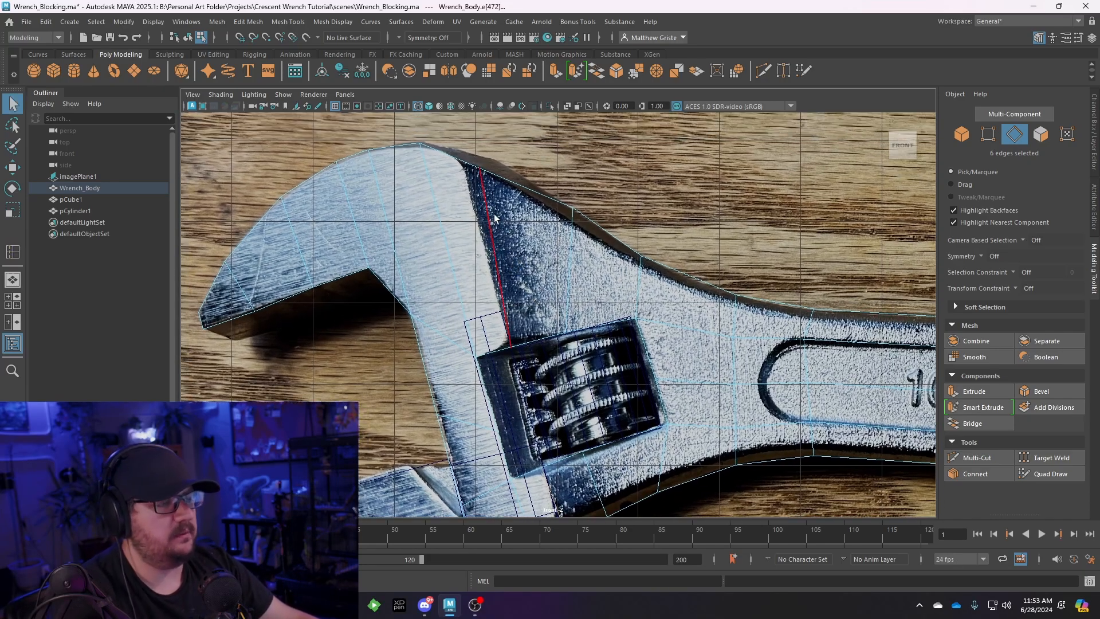
# Move the upper loop's outer-edge vertices onto the head-to-neck transition at the top of the reference wrench
pyautogui.rightClick(486, 215)
pyautogui.click(485, 211)
pyautogui.moveTo(485, 211); pyautogui.dragTo(453, 210, button='right')
pyautogui.moveTo(474, 160)
pyautogui.mouseDown()
pyautogui.moveTo(484, 172)
pyautogui.moveTo(462, 153)
pyautogui.mouseUp()
pyautogui.press('w')
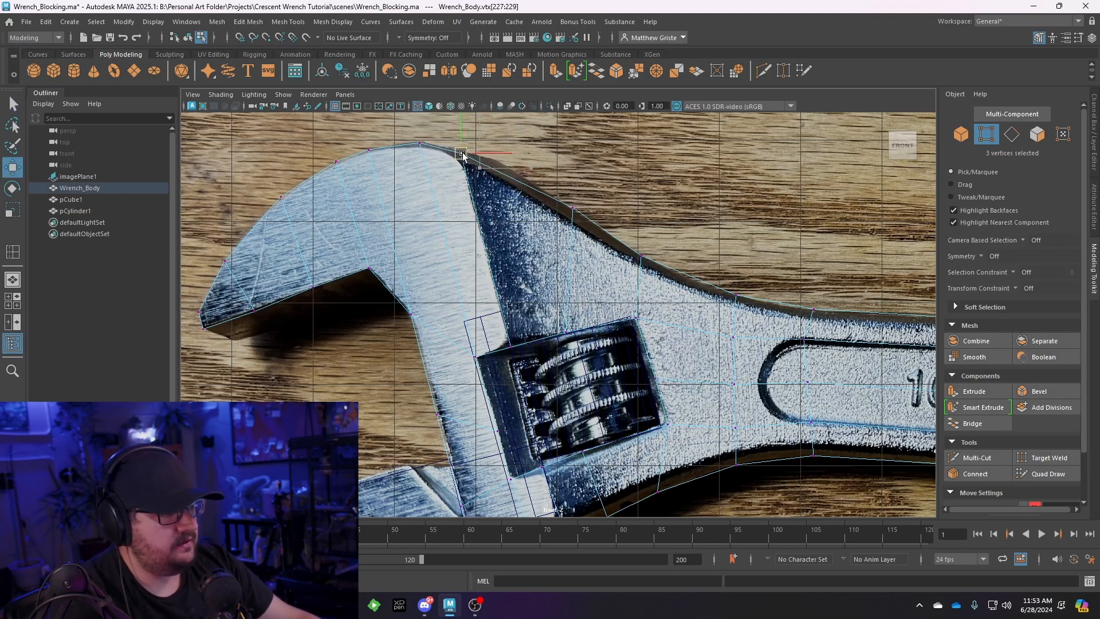
# Move the lower loop's outer-edge vertices onto the wrench's bottom outline below the worm opening
pyautogui.keyDown('alt'); pyautogui.moveTo(534, 480); pyautogui.dragTo(481, 310, button='middle'); pyautogui.keyUp('alt')
pyautogui.scroll(2, 481, 310)
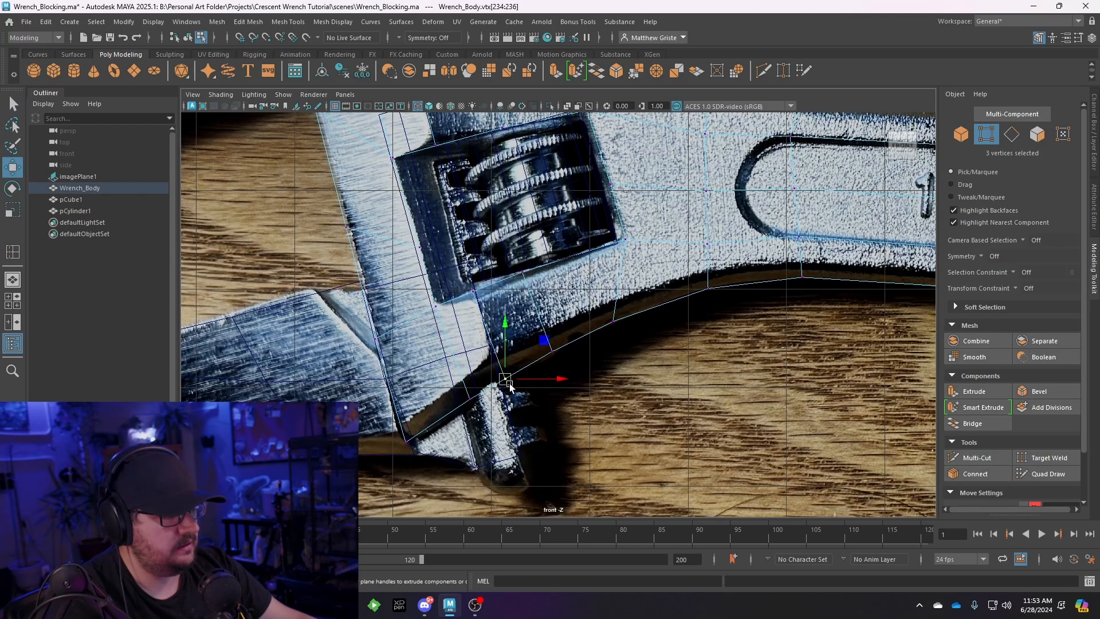
pyautogui.moveTo(509, 388); pyautogui.dragTo(503, 387)
pyautogui.keyDown('alt'); pyautogui.moveTo(502, 287); pyautogui.dragTo(528, 312, button='middle'); pyautogui.keyUp('alt')
pyautogui.scroll(-4, 439, 269)
pyautogui.scroll(3, 482, 289)
pyautogui.scroll(-5, 504, 298)
pyautogui.scroll(2, 522, 303)
pyautogui.scroll(3, 528, 313)
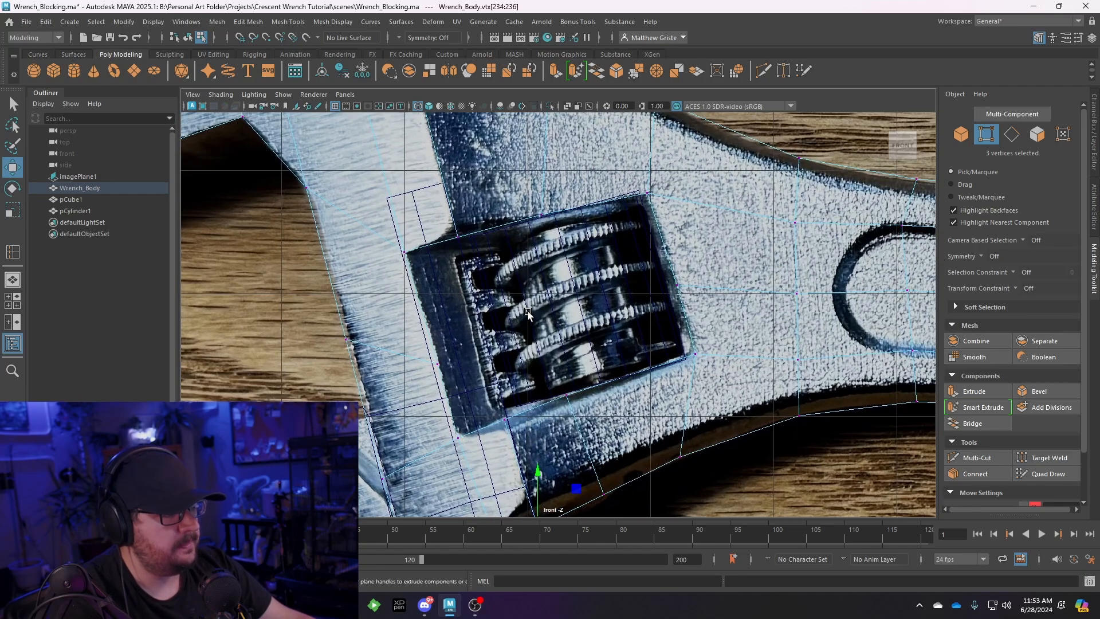
# Return the wrench body to object mode and isolate it in the perspective view
pyautogui.press('space')
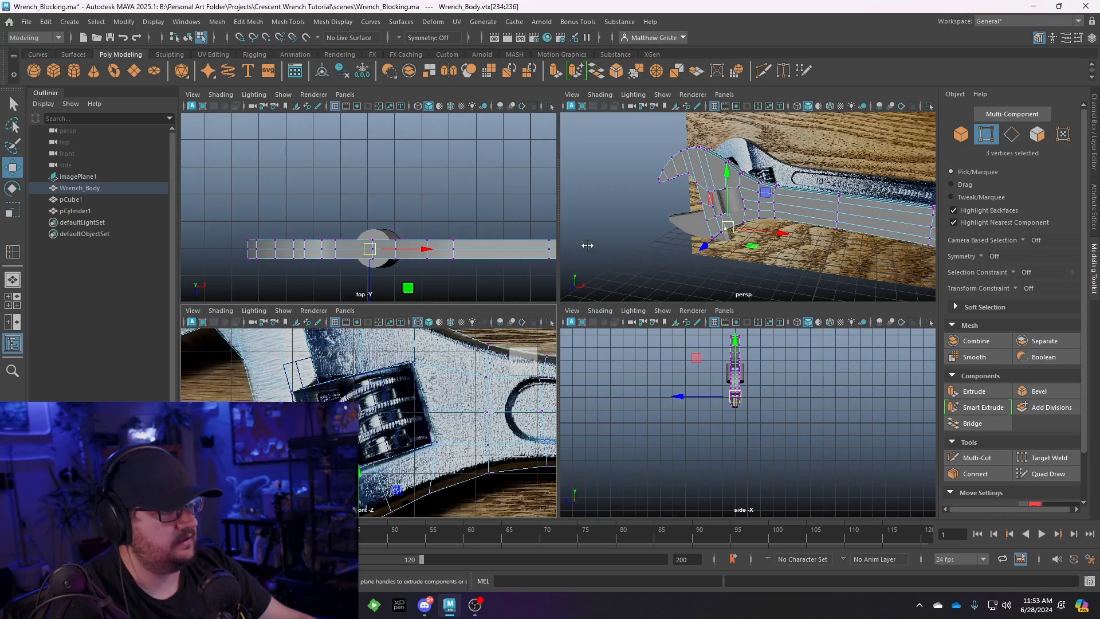
pyautogui.press('space')
pyautogui.press('f')
pyautogui.keyDown('alt'); pyautogui.moveTo(478, 279); pyautogui.dragTo(432, 205); pyautogui.keyUp('alt')
pyautogui.moveTo(431, 205); pyautogui.dragTo(466, 194, button='right')
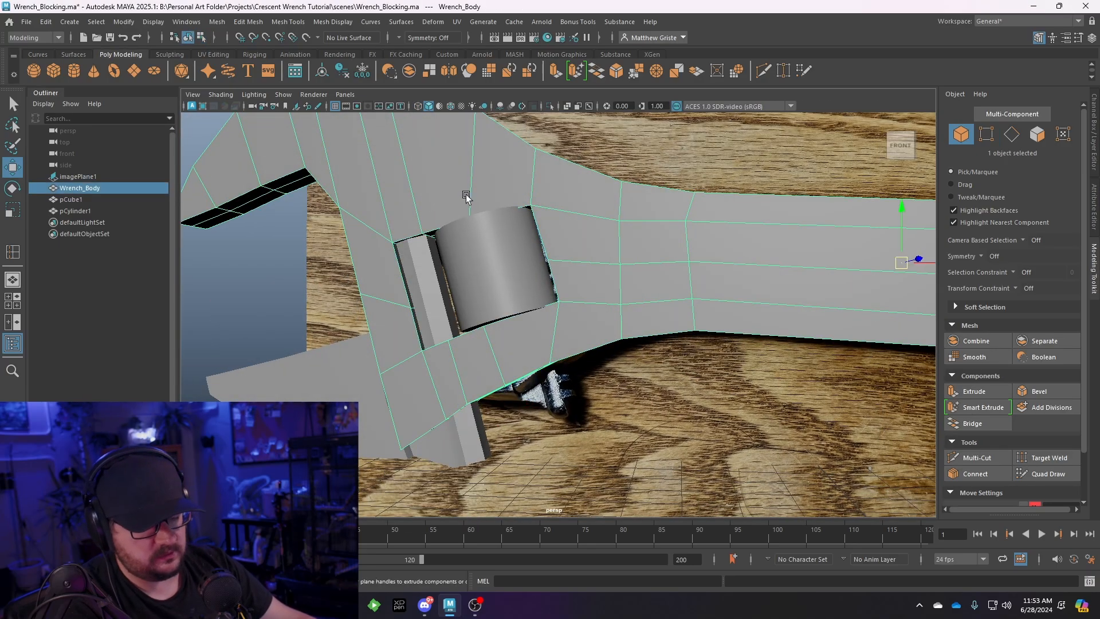
pyautogui.hotkey('ctrl', '1')
pyautogui.keyDown('alt'); pyautogui.moveTo(466, 194); pyautogui.dragTo(422, 204); pyautogui.keyUp('alt')
pyautogui.keyDown('alt'); pyautogui.moveTo(423, 204); pyautogui.dragTo(450, 207, button='middle'); pyautogui.keyUp('alt')
pyautogui.scroll(4, 450, 207)
pyautogui.keyDown('alt'); pyautogui.moveTo(450, 206); pyautogui.dragTo(564, 238); pyautogui.keyUp('alt')
pyautogui.scroll(-4, 564, 238)
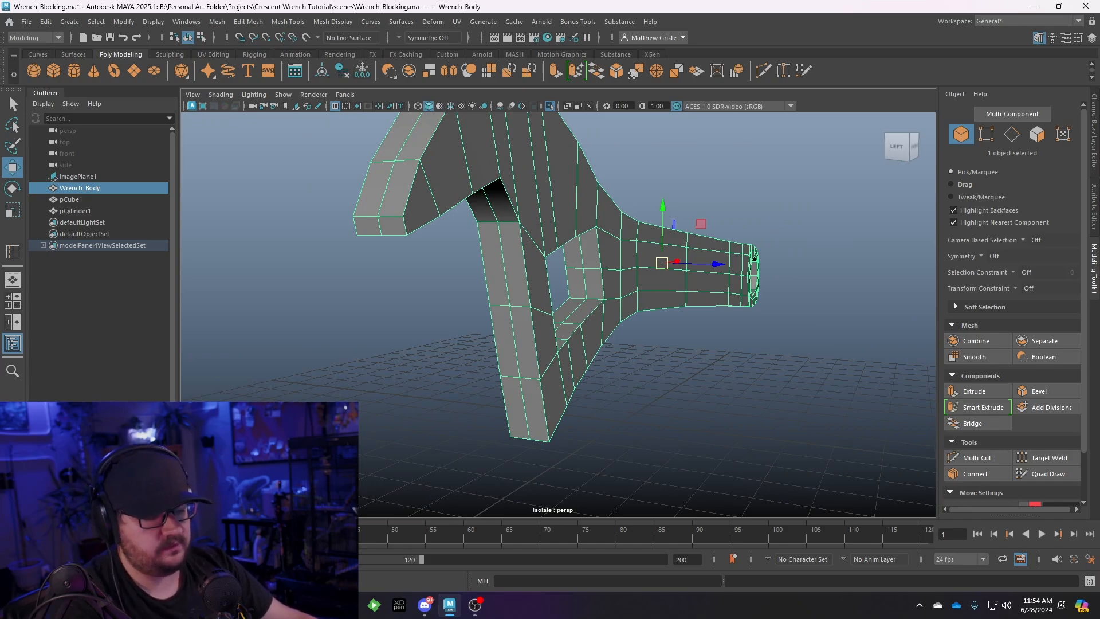
# Switch to the reference board, examine the photo of the wrench head's thickness and jaw profile, and return to Maya
pyautogui.hotkey('alt', 'Tab')
pyautogui.scroll(4, 562, 252)
pyautogui.scroll(4, 634, 233)
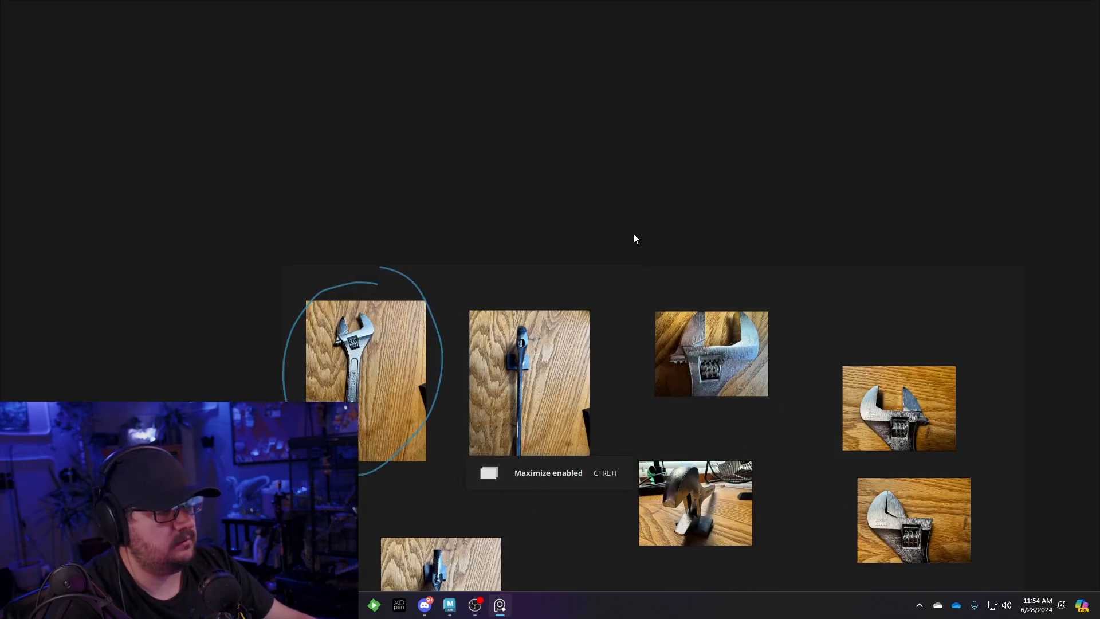
pyautogui.moveTo(641, 236); pyautogui.dragTo(603, 139, button='middle')
pyautogui.scroll(1, 742, 290)
pyautogui.moveTo(742, 290); pyautogui.dragTo(463, 122, button='middle')
pyautogui.moveTo(627, 383); pyautogui.dragTo(673, 135, button='middle')
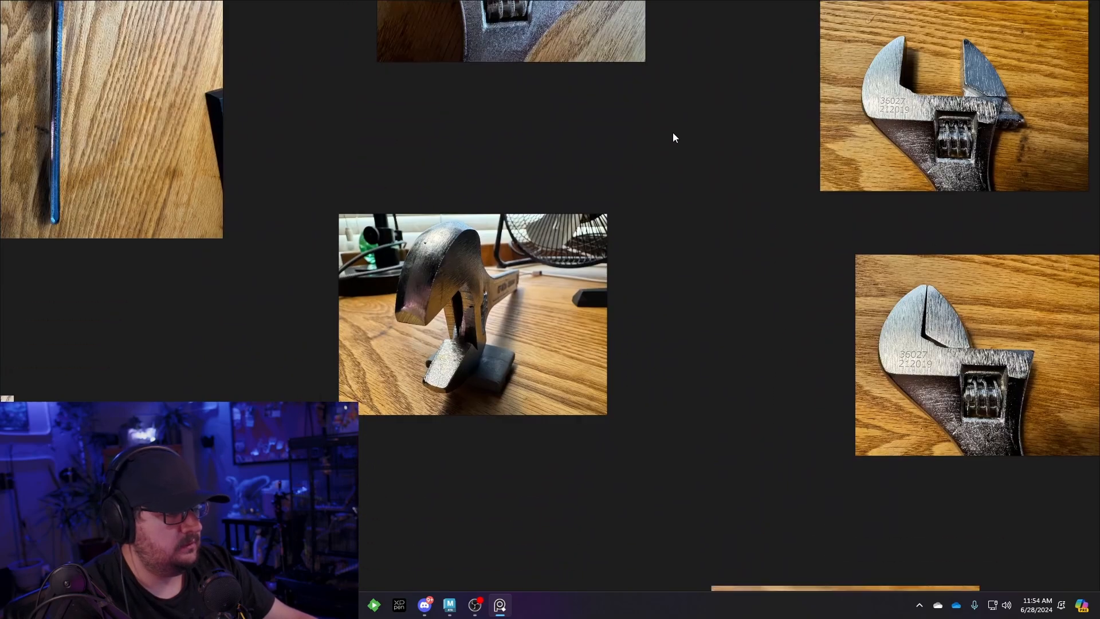
pyautogui.scroll(3, 530, 327)
pyautogui.moveTo(423, 336); pyautogui.dragTo(461, 307, button='middle')
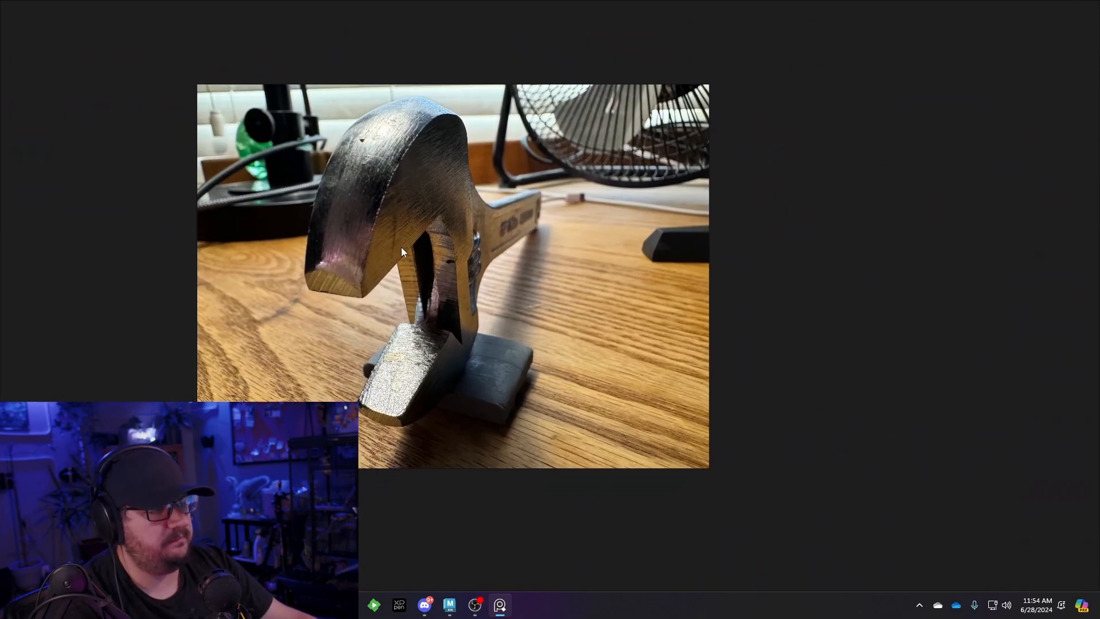
pyautogui.scroll(-5, 494, 330)
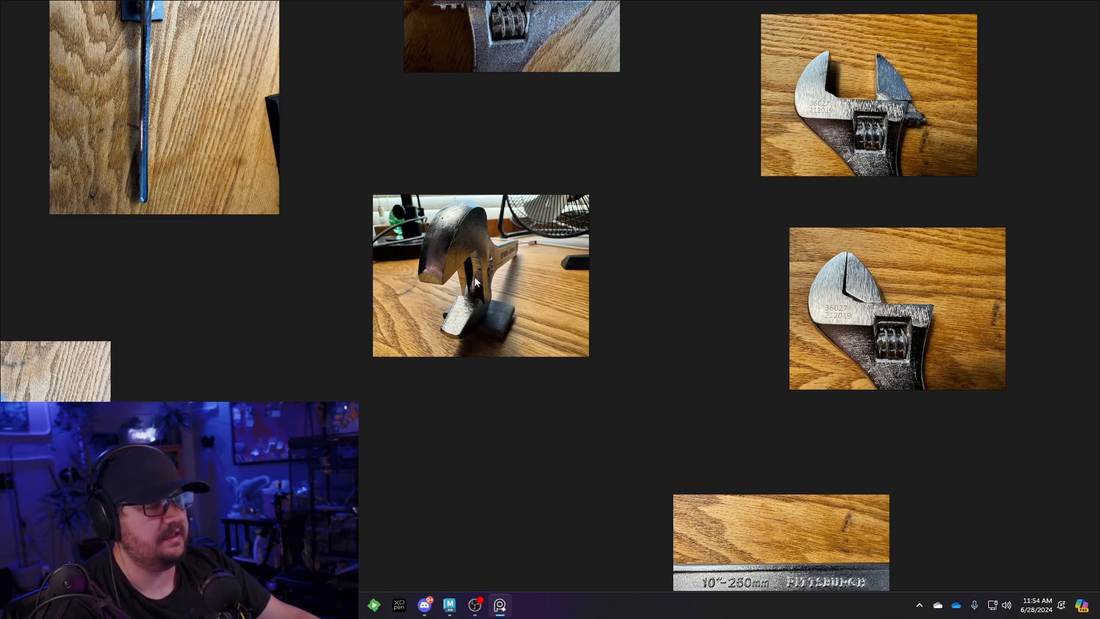
pyautogui.scroll(-2, 478, 292)
pyautogui.scroll(-3, 940, 126)
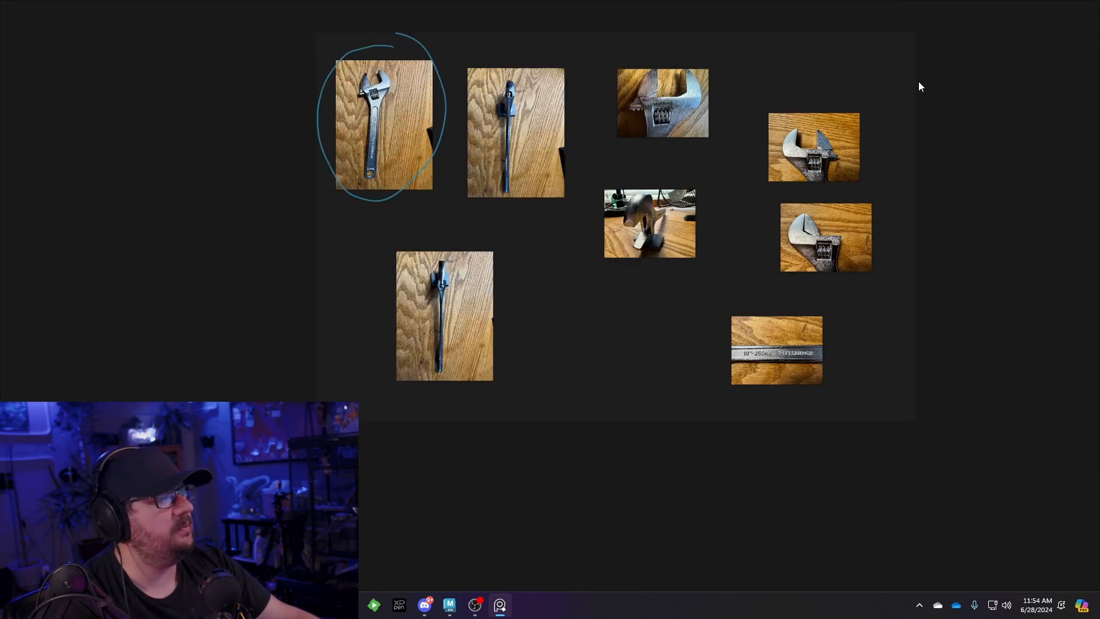
pyautogui.moveTo(857, 9); pyautogui.dragTo(574, 0)
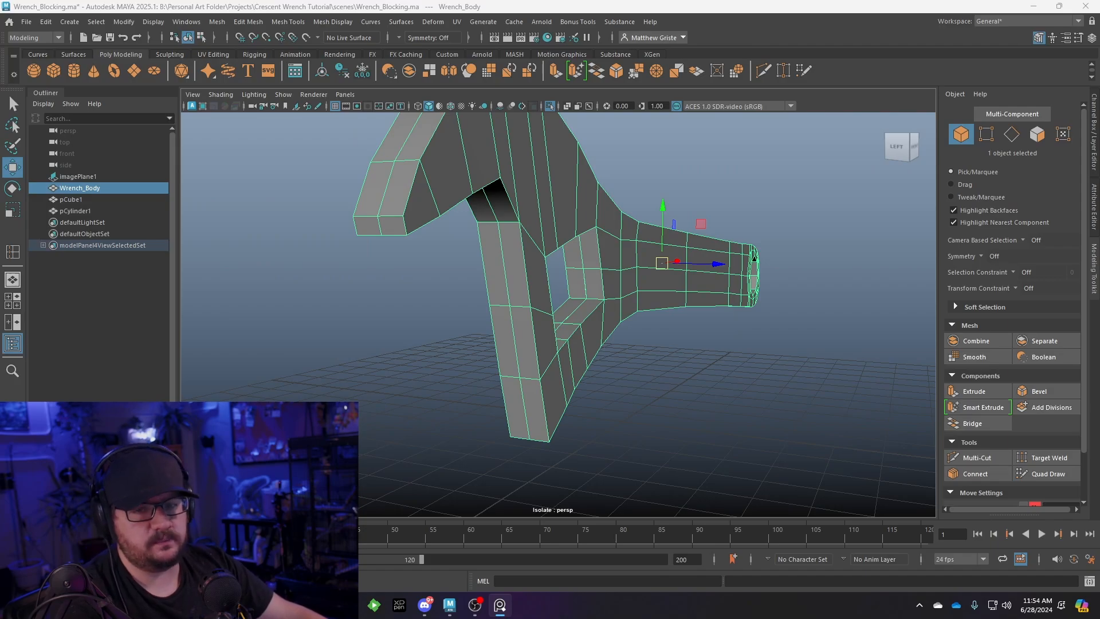
# In the top view, select the wrench head's vertices up to the neck and scale them wider in depth to thicken the head
pyautogui.keyDown('alt'); pyautogui.moveTo(572, 298); pyautogui.dragTo(508, 258); pyautogui.keyUp('alt')
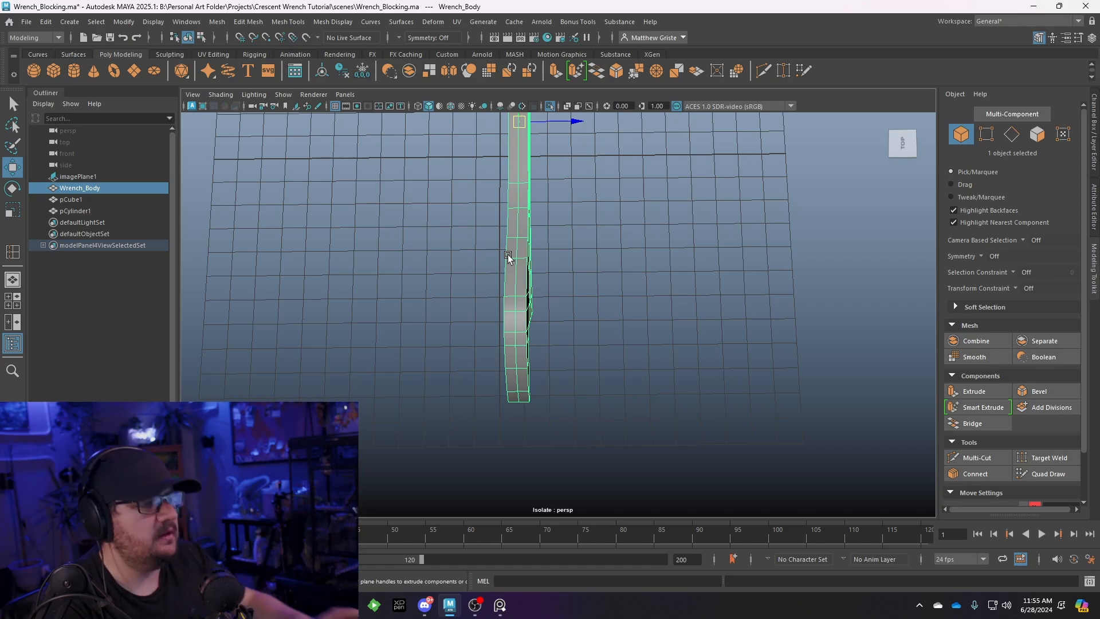
pyautogui.press('space')
pyautogui.press('space')
pyautogui.keyDown('alt'); pyautogui.moveTo(513, 343); pyautogui.dragTo(462, 220, button='middle'); pyautogui.keyUp('alt')
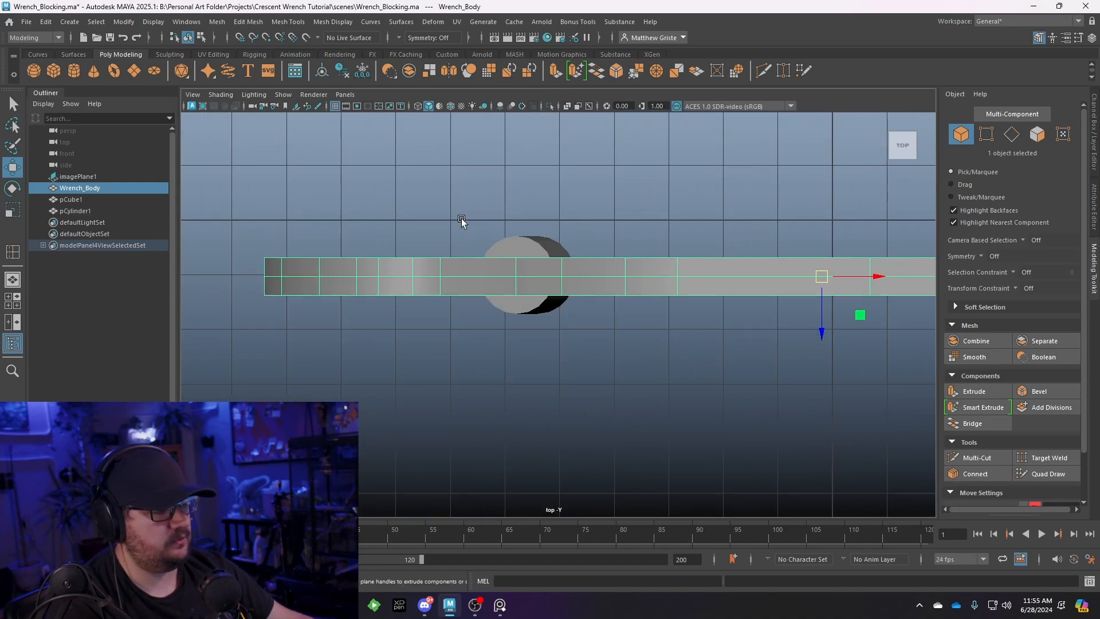
pyautogui.moveTo(448, 263); pyautogui.dragTo(405, 256, button='right')
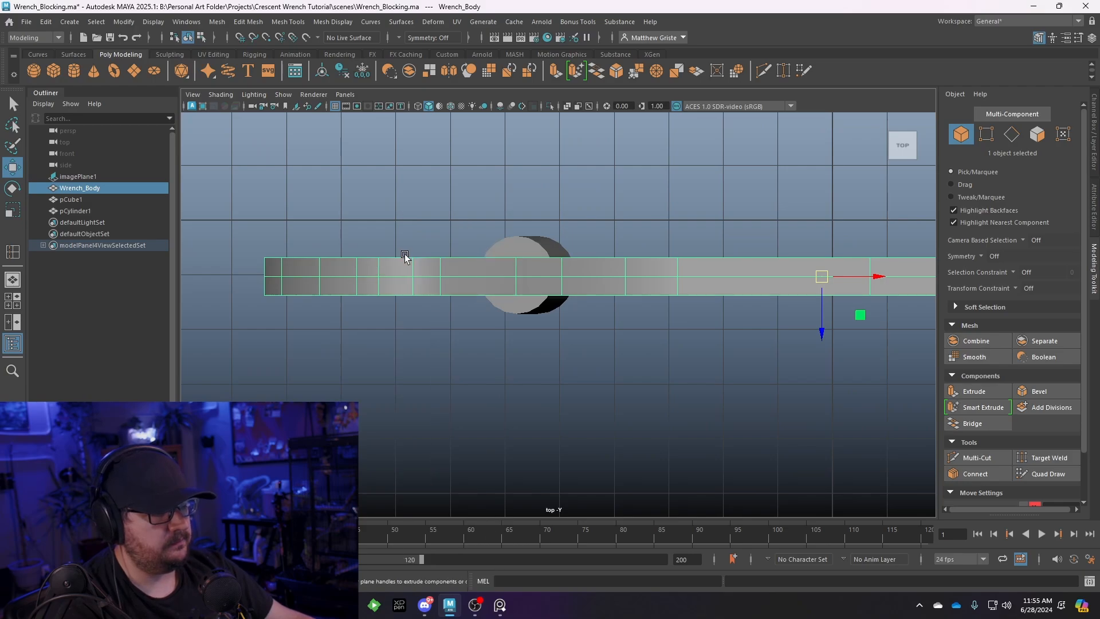
pyautogui.moveTo(265, 212); pyautogui.dragTo(689, 339)
pyautogui.press('space')
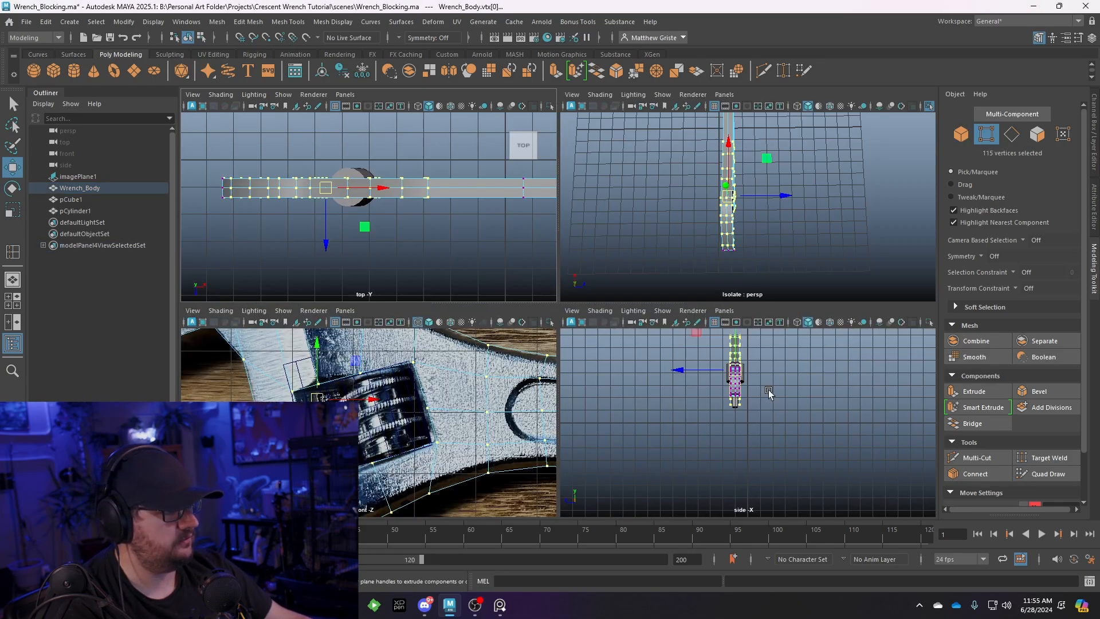
pyautogui.scroll(-4, 475, 413)
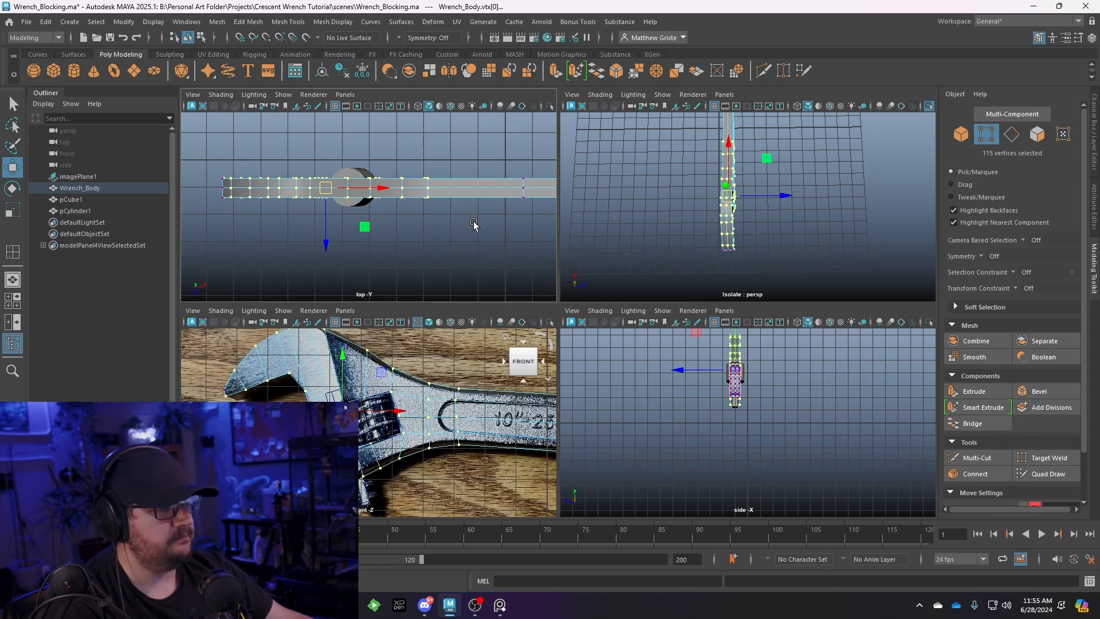
pyautogui.keyDown('ctrl'); pyautogui.moveTo(393, 160); pyautogui.dragTo(393, 161); pyautogui.keyUp('ctrl')
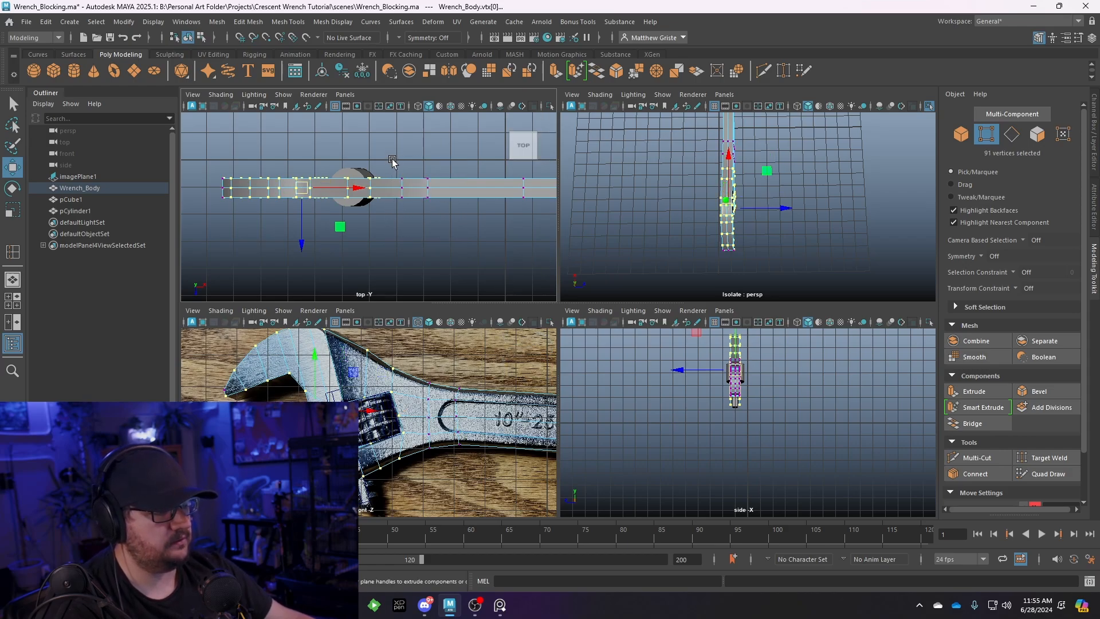
pyautogui.press('r')
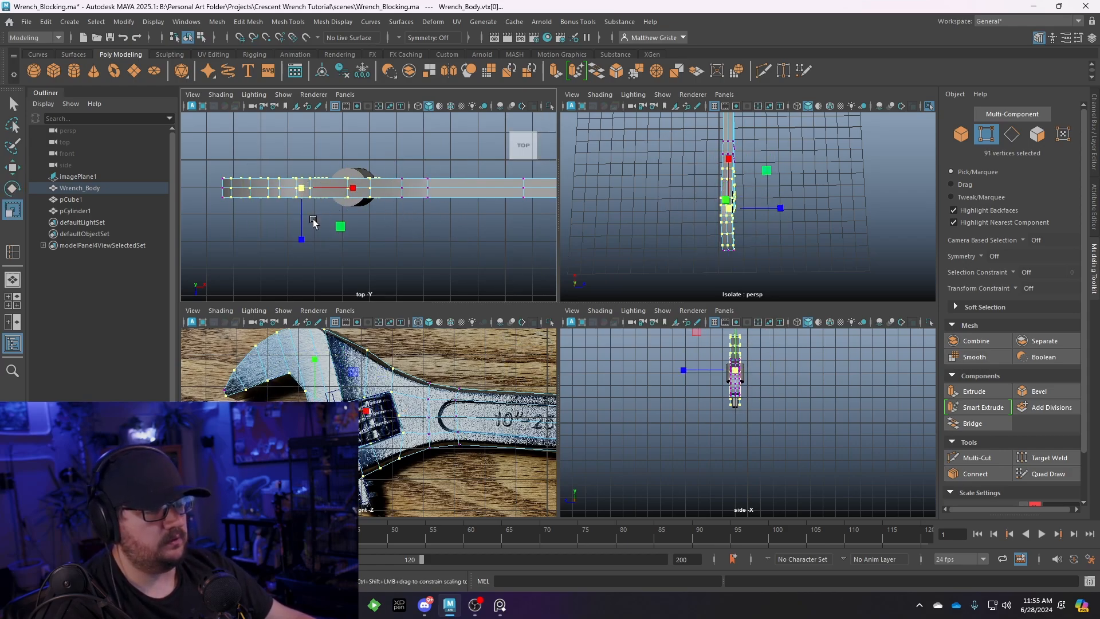
pyautogui.moveTo(301, 239); pyautogui.dragTo(298, 256)
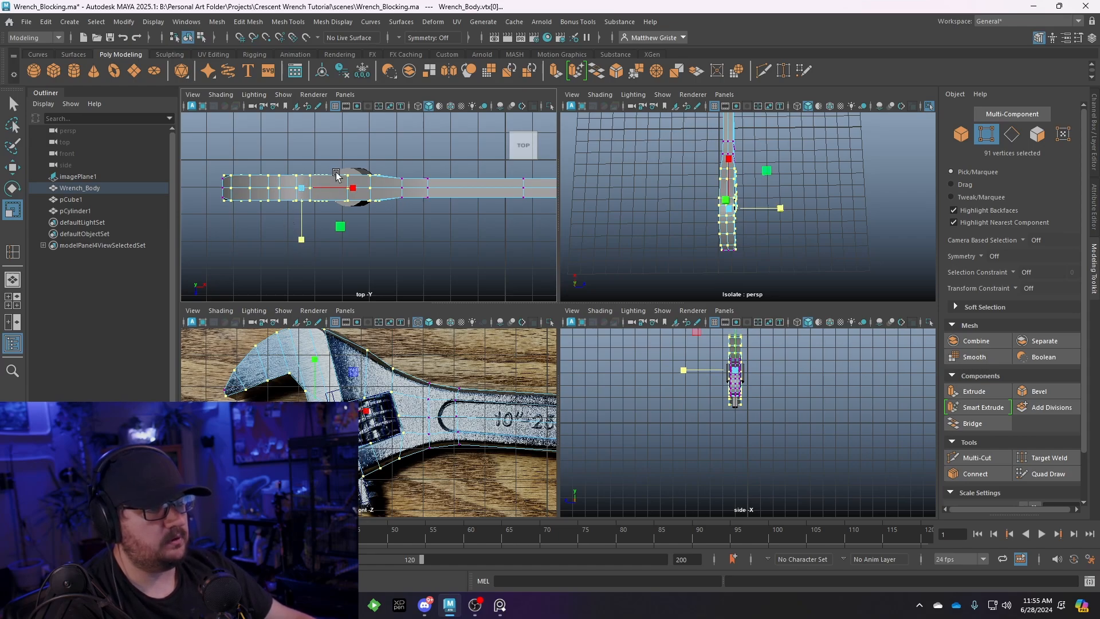
# Return the body to object mode and offset edge loops on both sides of the centre loop running around the wrench's outer rim
pyautogui.keyDown('alt'); pyautogui.moveTo(745, 207); pyautogui.dragTo(487, 189); pyautogui.keyUp('alt')
pyautogui.press('space')
pyautogui.moveTo(488, 190); pyautogui.dragTo(536, 187, button='right')
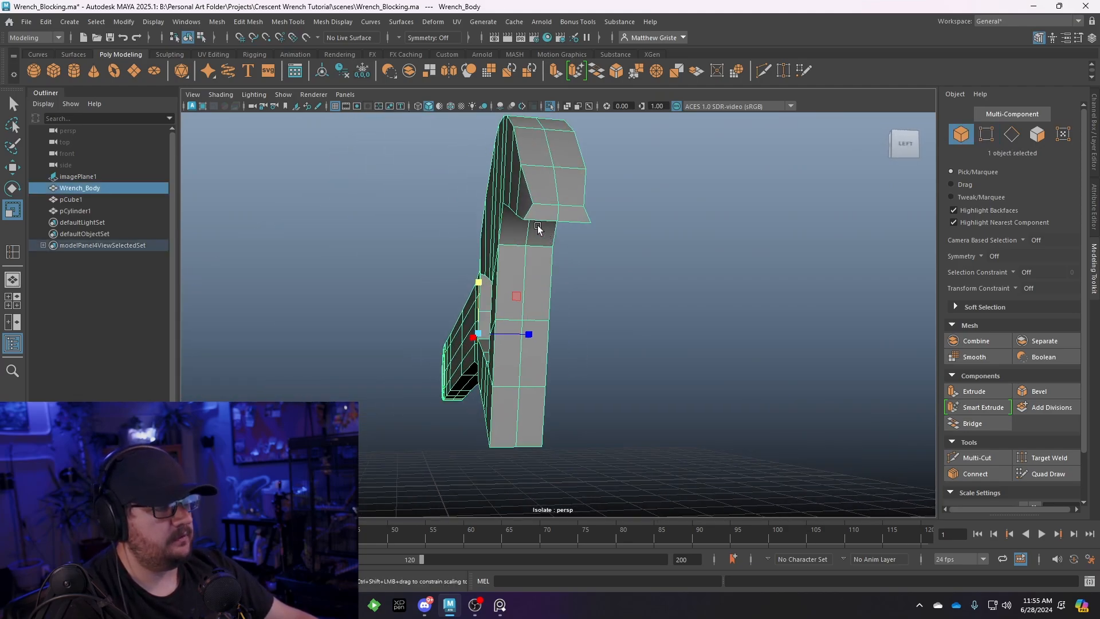
pyautogui.keyDown('alt'); pyautogui.moveTo(537, 225); pyautogui.dragTo(356, 143); pyautogui.keyUp('alt')
pyautogui.click(287, 23)
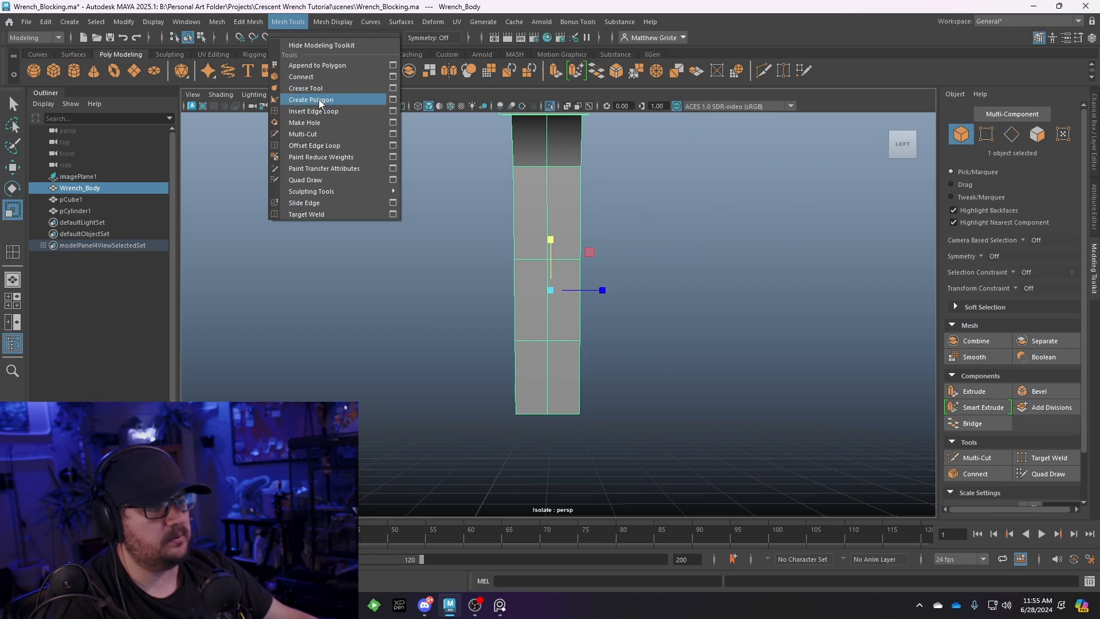
pyautogui.click(321, 144)
pyautogui.keyDown('alt'); pyautogui.moveTo(487, 213); pyautogui.dragTo(552, 219, button='right'); pyautogui.keyUp('alt')
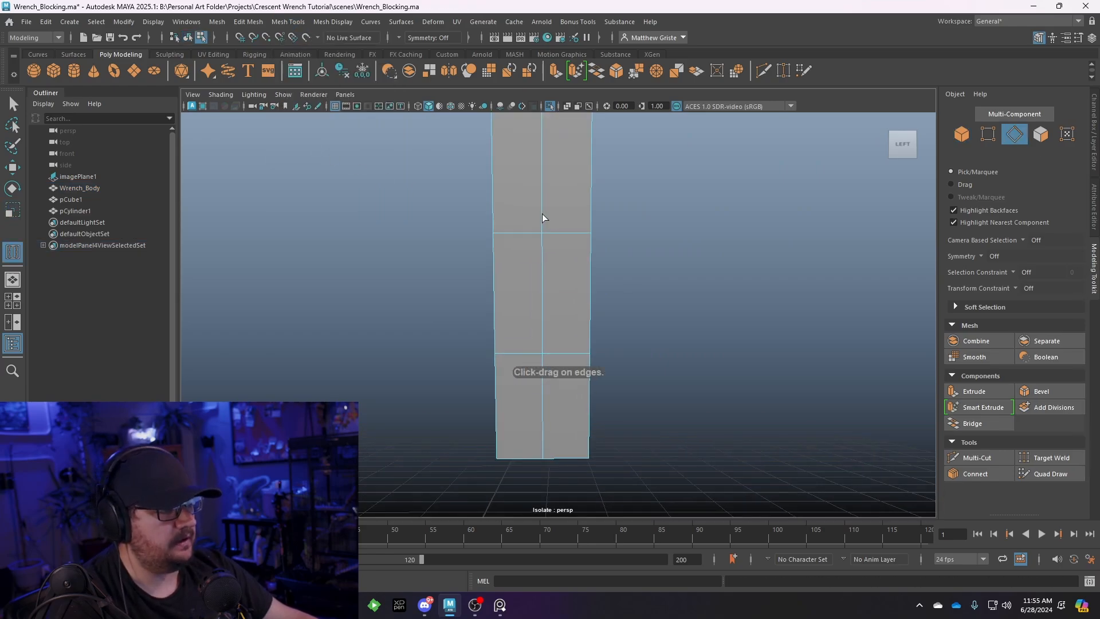
pyautogui.click(533, 175)
# Offset edge loops on both sides of the centre loop inside the worm opening, and switch to face selection
pyautogui.keyDown('alt'); pyautogui.moveTo(645, 201); pyautogui.dragTo(415, 230); pyautogui.keyUp('alt')
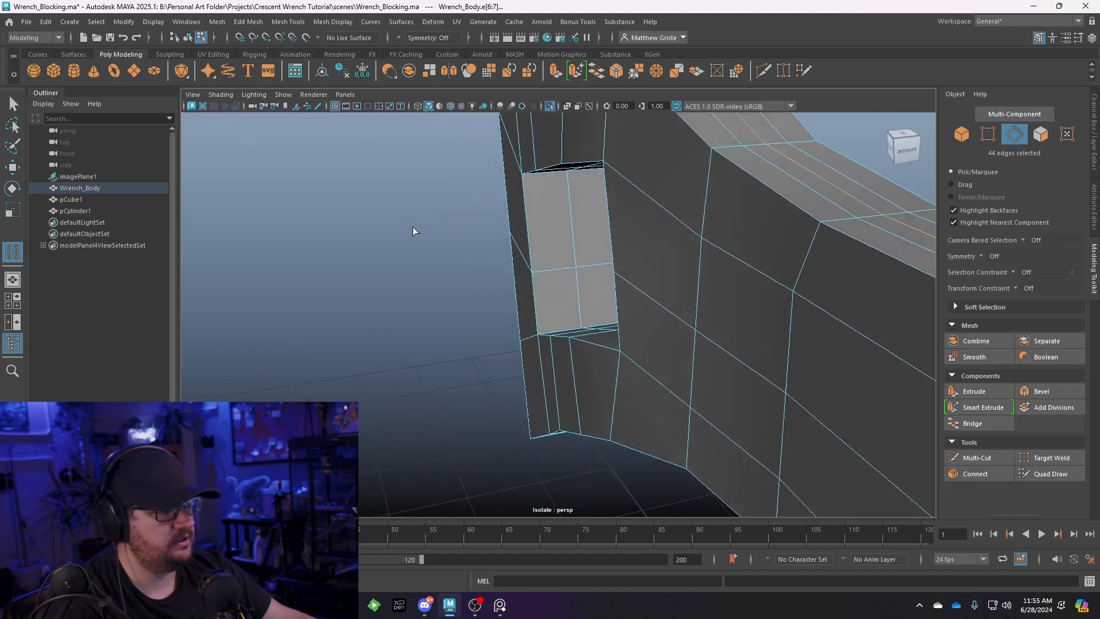
pyautogui.click(569, 218)
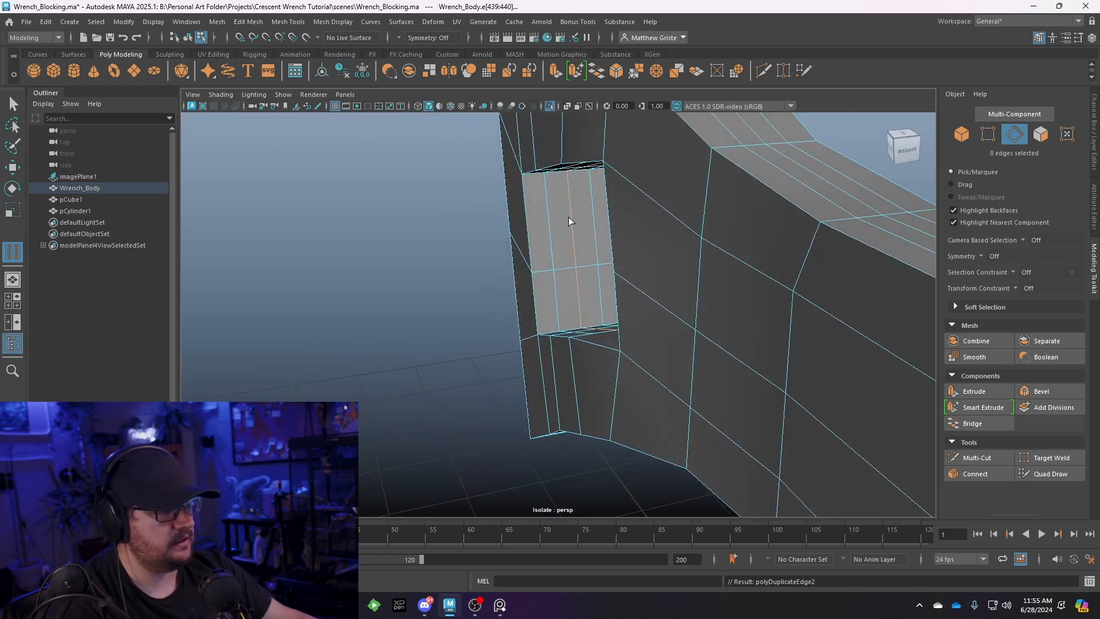
pyautogui.keyDown('alt'); pyautogui.moveTo(568, 218); pyautogui.dragTo(571, 203); pyautogui.keyUp('alt')
pyautogui.press('q')
pyautogui.moveTo(566, 204); pyautogui.dragTo(570, 231, button='right')
pyautogui.keyDown('alt'); pyautogui.moveTo(570, 232); pyautogui.dragTo(622, 296); pyautogui.keyUp('alt')
pyautogui.keyDown('alt'); pyautogui.moveTo(632, 280); pyautogui.dragTo(589, 321); pyautogui.keyUp('alt')
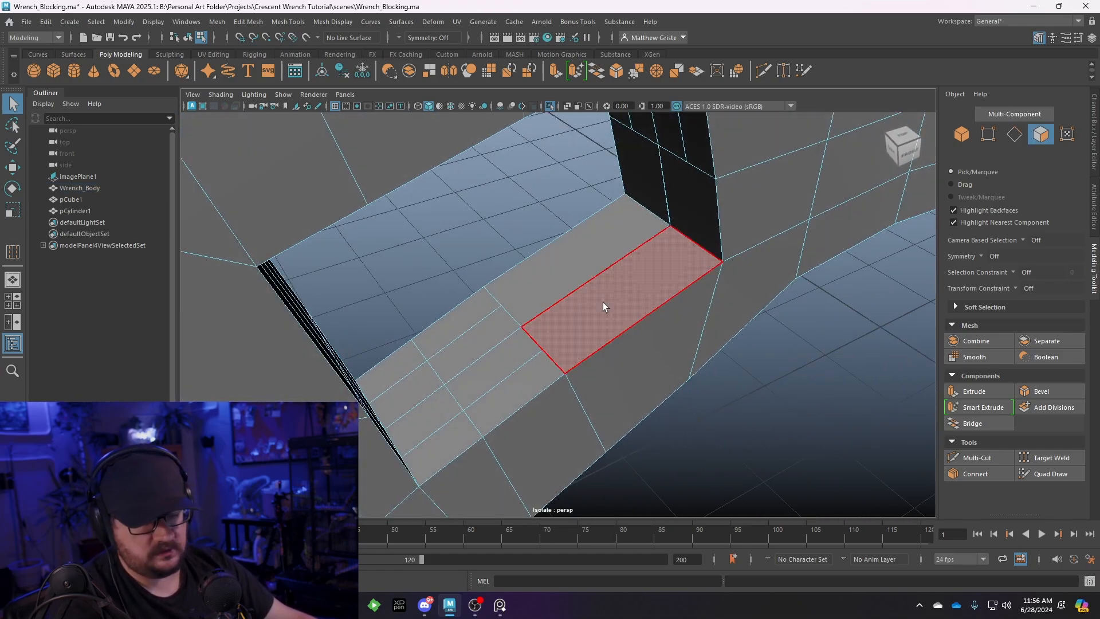
# Try moving a face on the worm opening's floor, and undo the move
pyautogui.moveTo(598, 263); pyautogui.dragTo(616, 294, button='right')
pyautogui.click(617, 290)
pyautogui.press('w')
pyautogui.moveTo(619, 289); pyautogui.dragTo(647, 300)
pyautogui.hotkey('ctrl', 'z')
# Merge the two overlapping vertices on the centre line where the worm opening's floor meets its handle-side wall
pyautogui.moveTo(663, 247); pyautogui.dragTo(622, 246, button='right')
pyautogui.moveTo(663, 212); pyautogui.dragTo(675, 230)
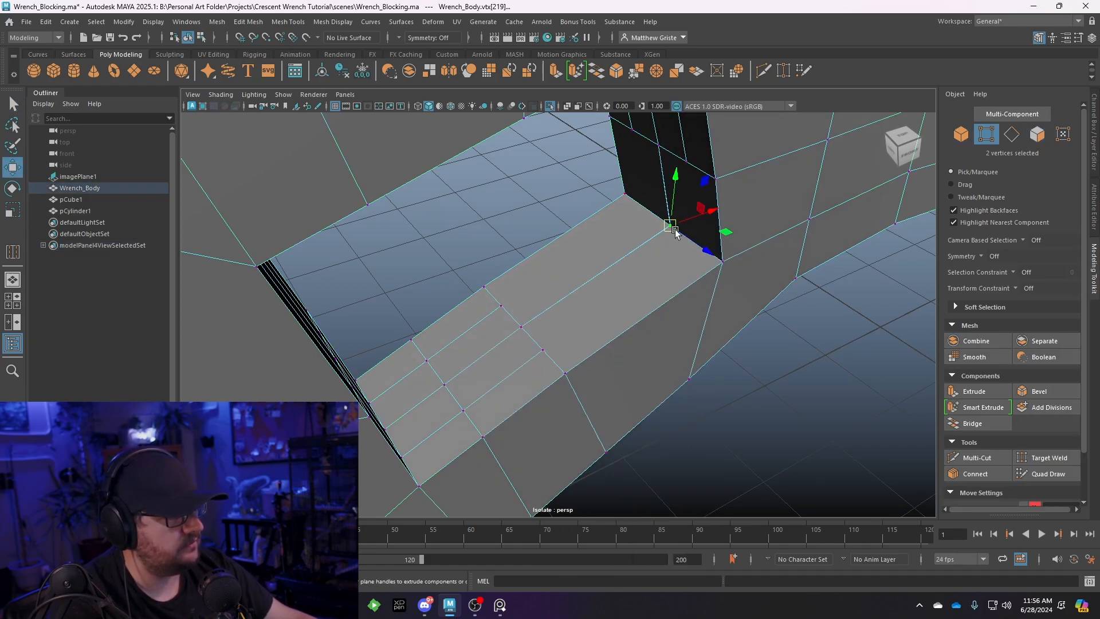
pyautogui.press('g')
pyautogui.keyDown('alt'); pyautogui.moveTo(636, 194); pyautogui.dragTo(548, 153); pyautogui.keyUp('alt')
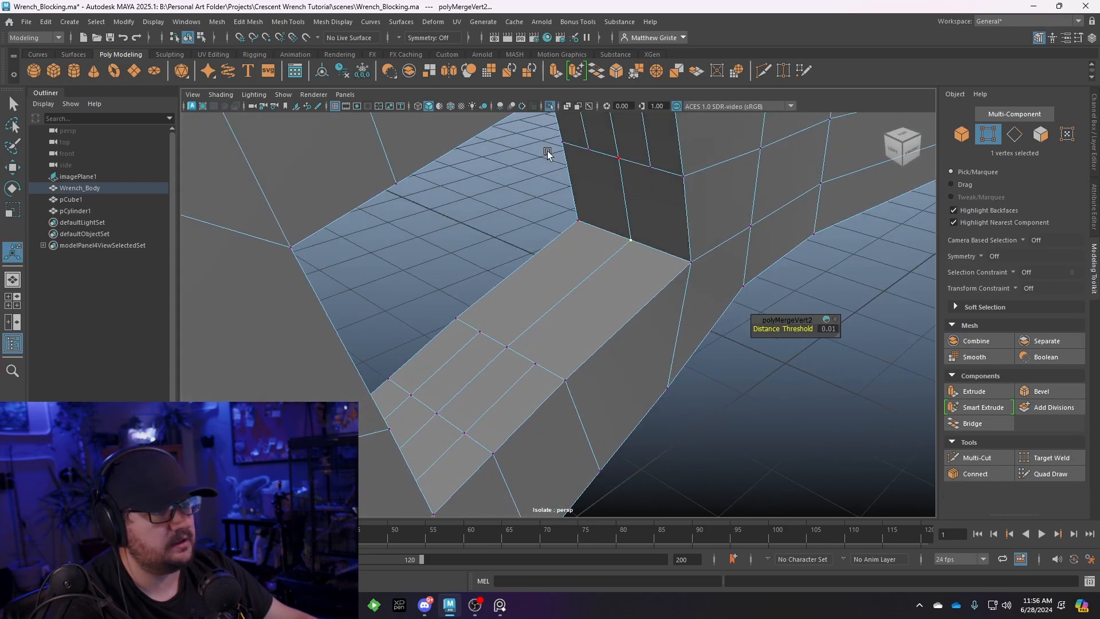
pyautogui.click(298, 22)
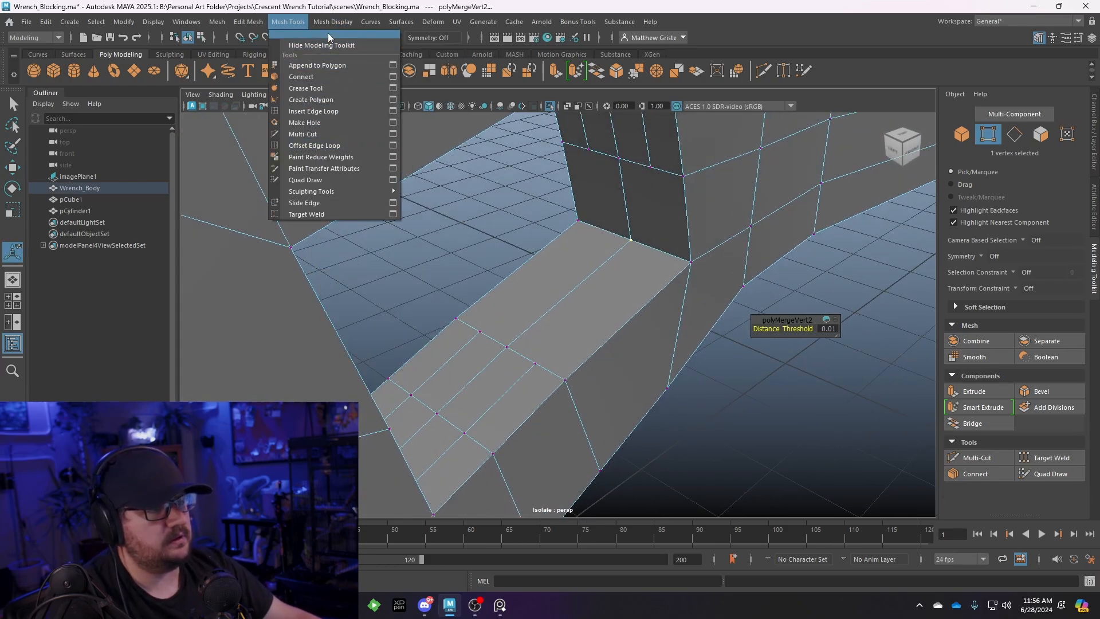
pyautogui.click(309, 134)
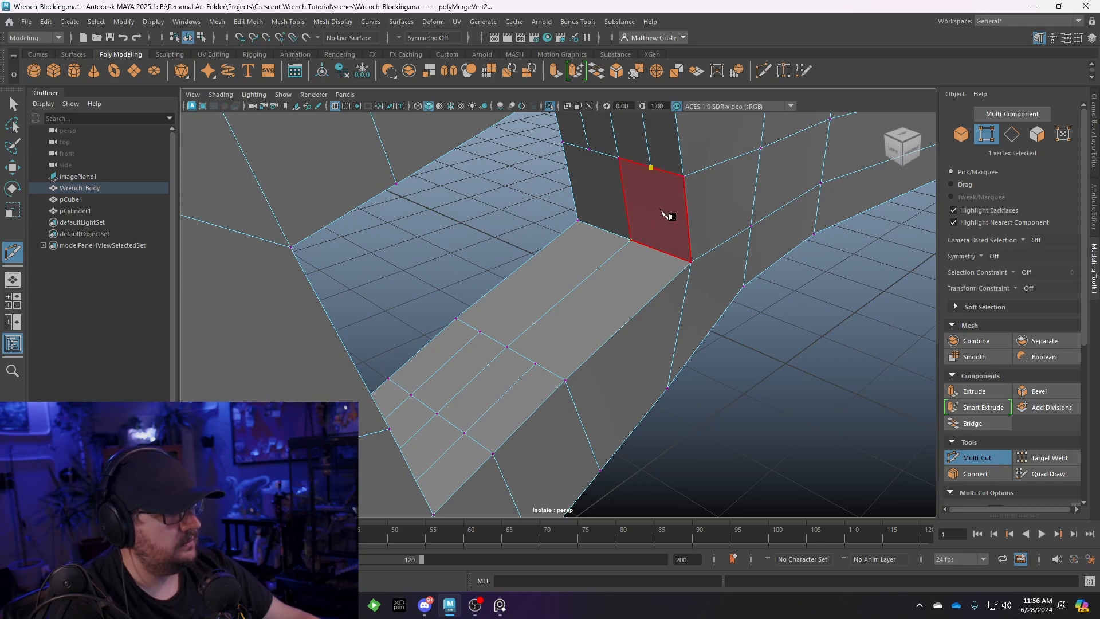
pyautogui.keyDown('ctrl'); pyautogui.click(651, 162); pyautogui.keyUp('ctrl')
pyautogui.press('q')
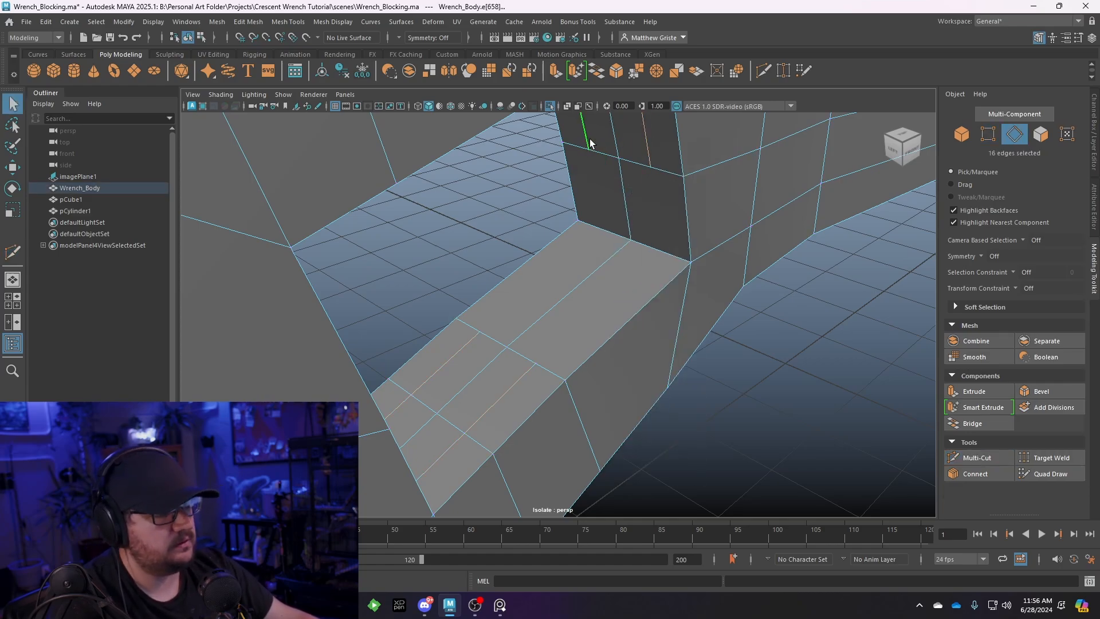
# Delete the incomplete offset edges inside the worm opening and offset new edge loops on both sides of its centre loop
pyautogui.click(275, 25)
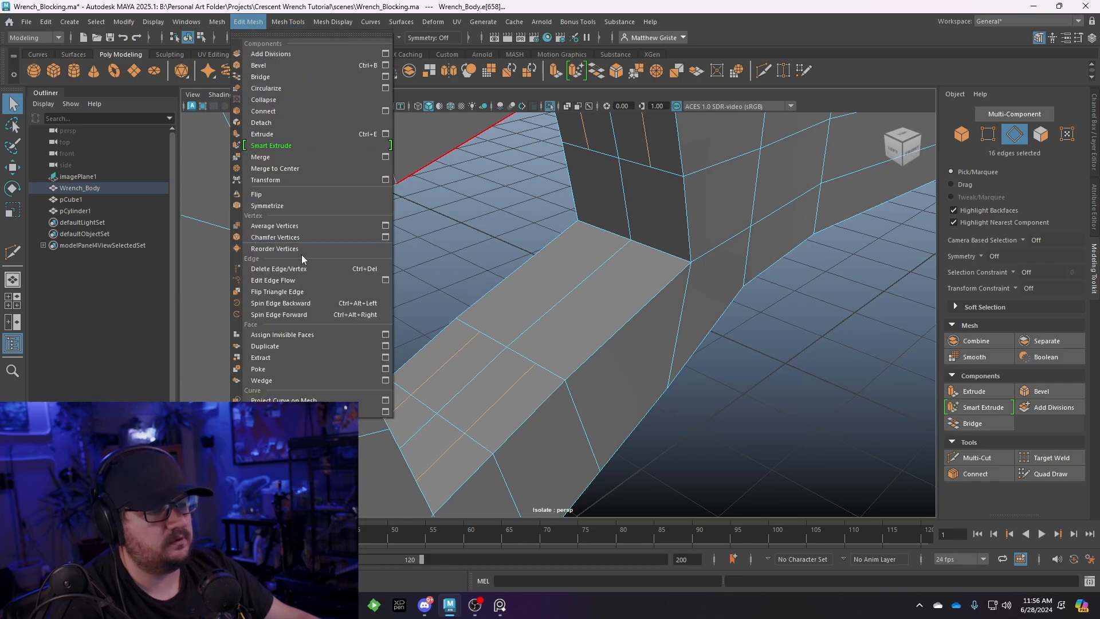
pyautogui.click(305, 267)
pyautogui.click(327, 24)
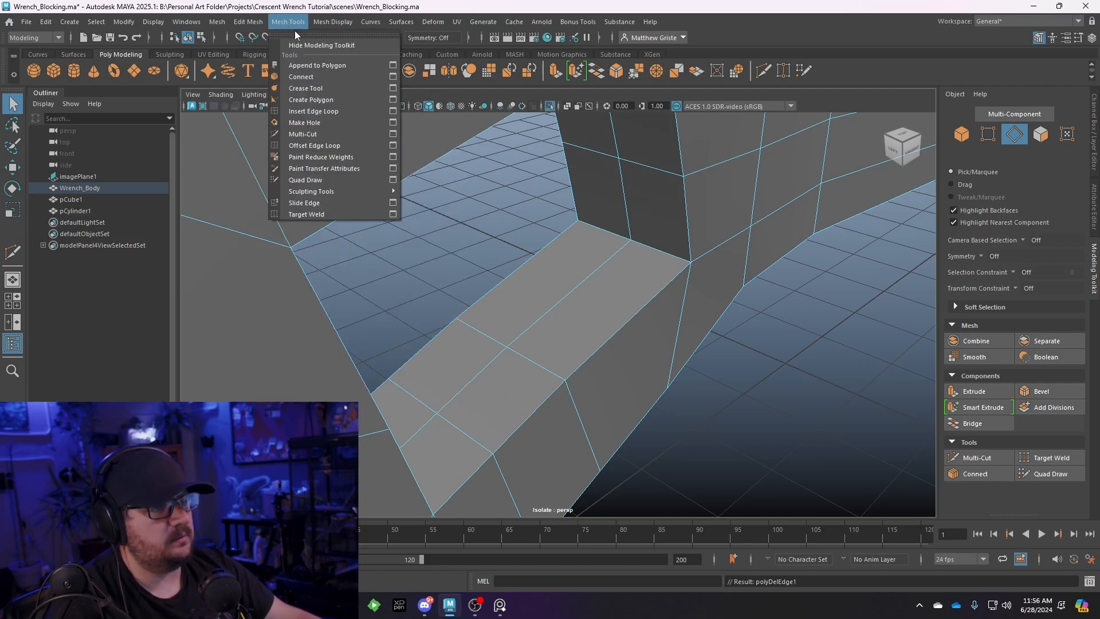
pyautogui.click(324, 147)
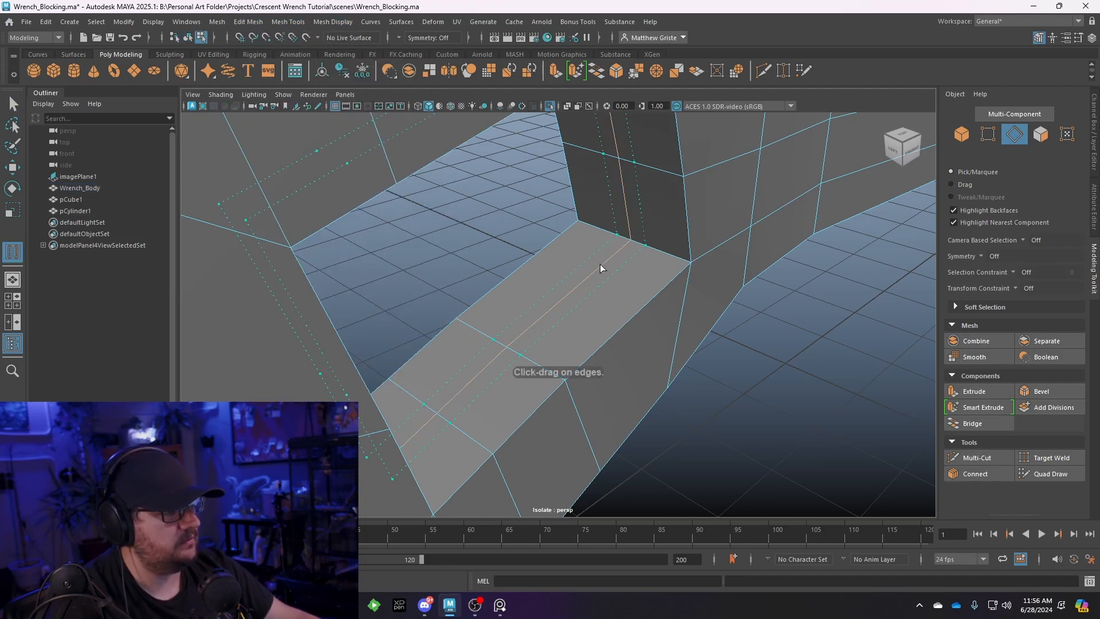
pyautogui.moveTo(580, 277); pyautogui.dragTo(613, 279)
pyautogui.press('q')
# Scale the opening's two offset edge loops in depth in the wireframe side view to line up with the outer rim's offset loops
pyautogui.rightClick(553, 247)
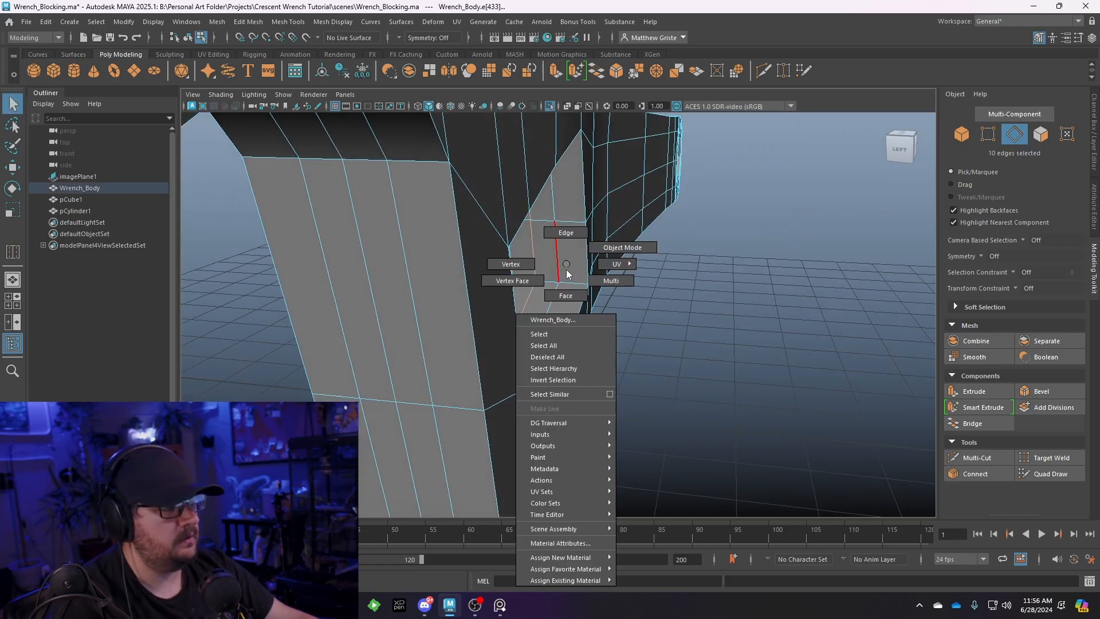
pyautogui.scroll(-3, 551, 250)
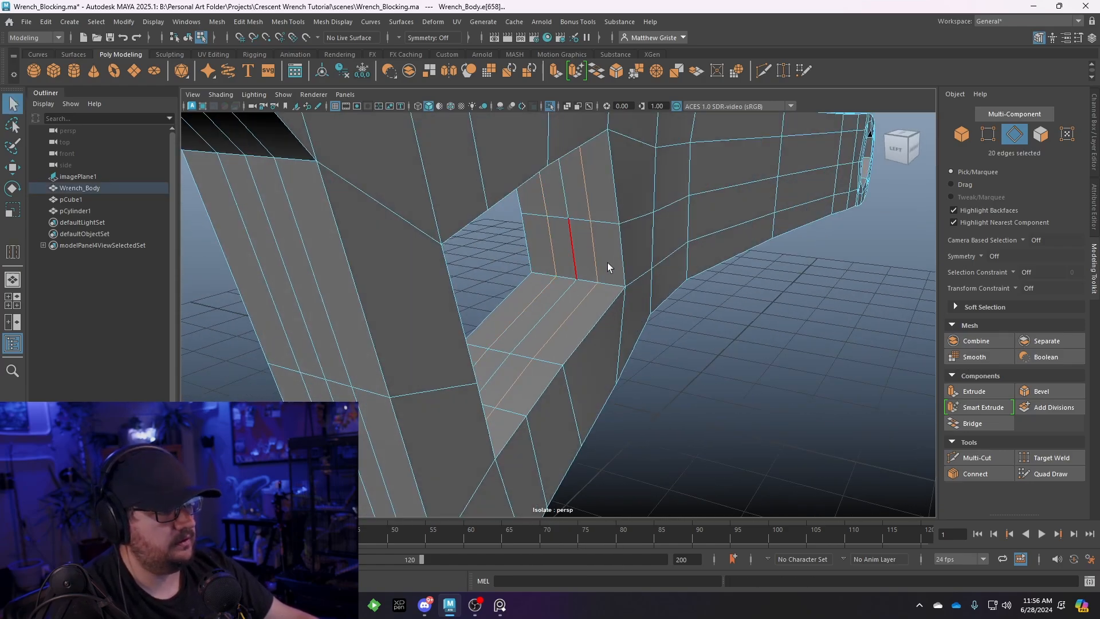
pyautogui.press('space')
pyautogui.press('space')
pyautogui.press('f')
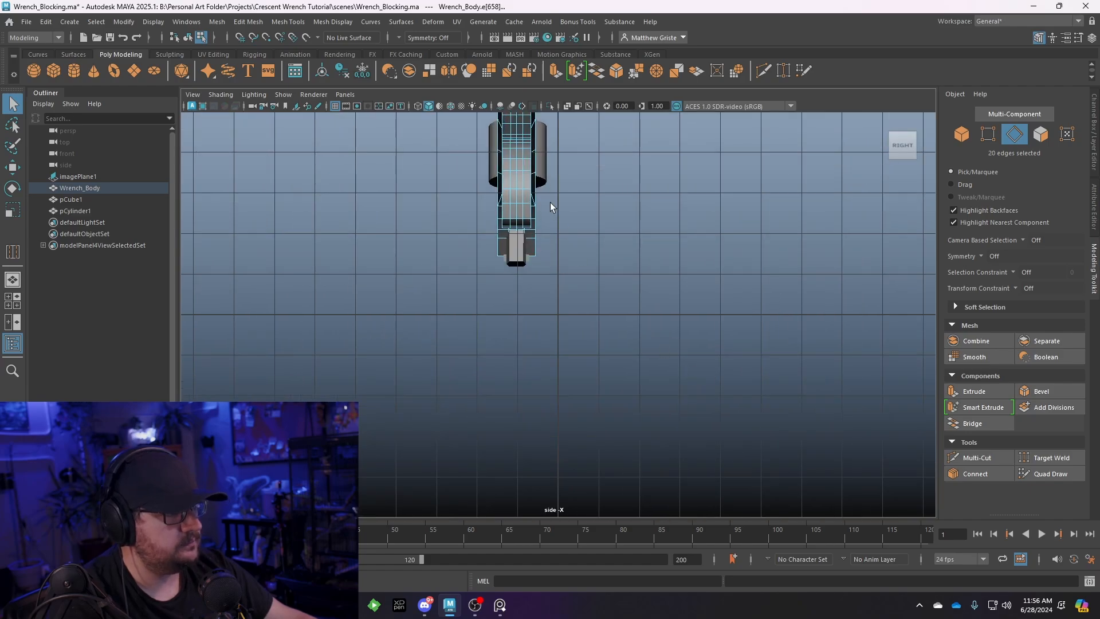
pyautogui.click(419, 107)
pyautogui.scroll(8, 524, 188)
pyautogui.press('r')
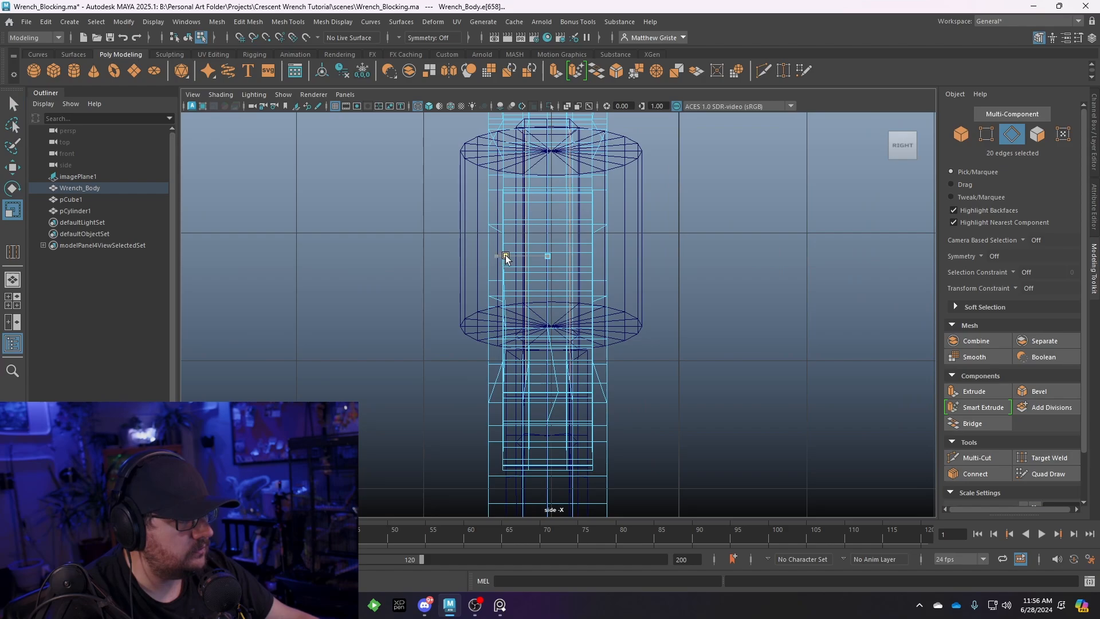
# Select the outer rim's offset loops together with the opening's and scale them in depth toward the centre loop
pyautogui.press('space')
pyautogui.press('space')
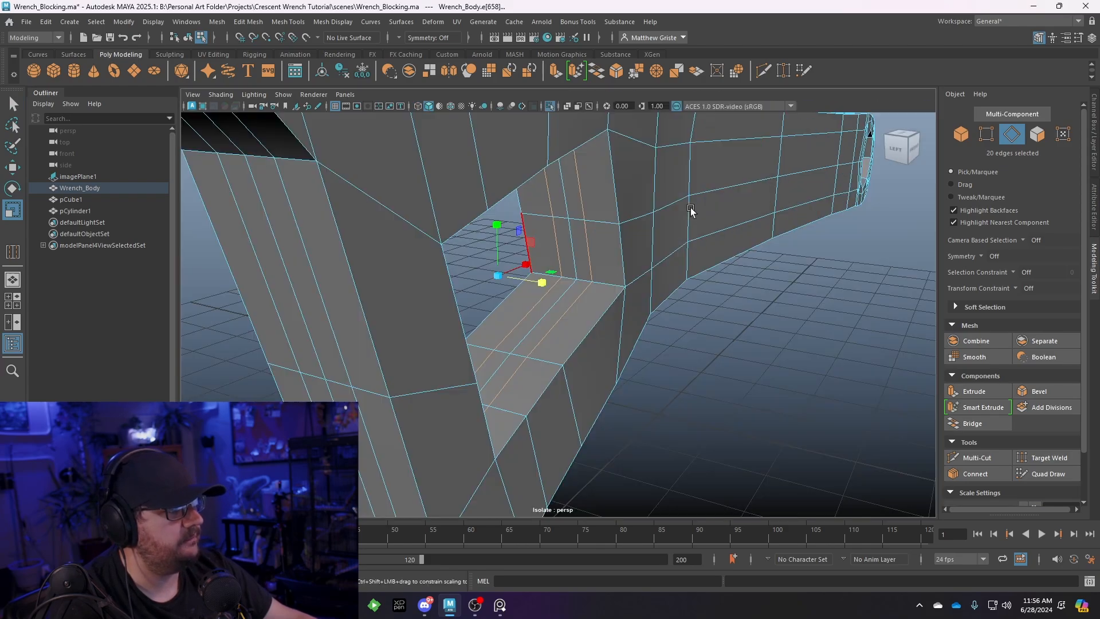
pyautogui.keyDown('alt'); pyautogui.moveTo(668, 211); pyautogui.dragTo(532, 232); pyautogui.keyUp('alt')
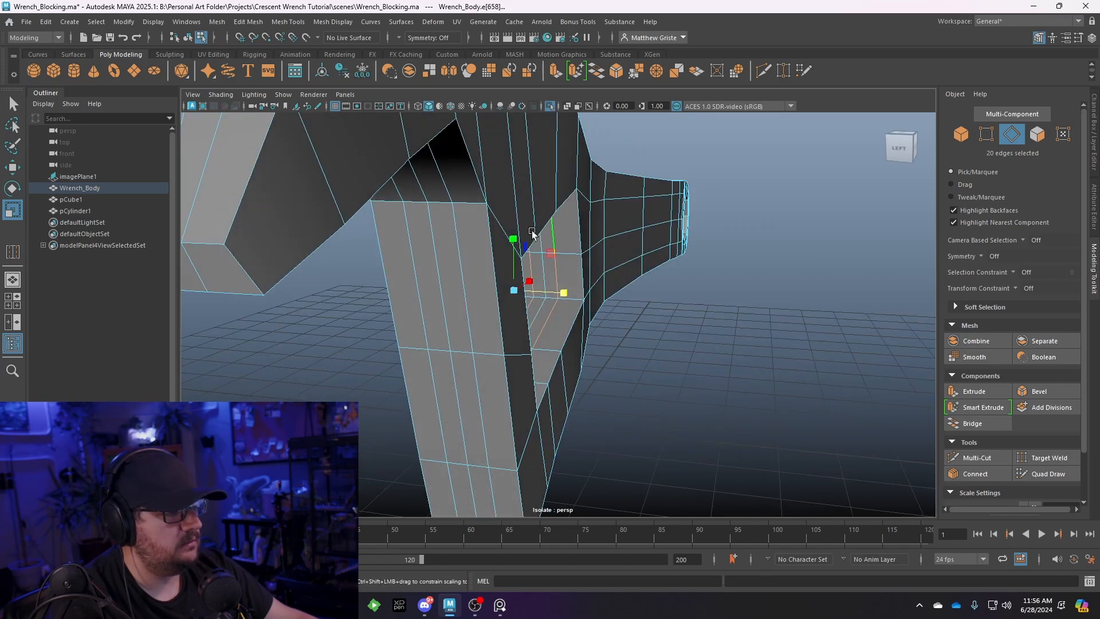
pyautogui.keyDown('shift'); pyautogui.doubleClick(459, 253); pyautogui.keyUp('shift')
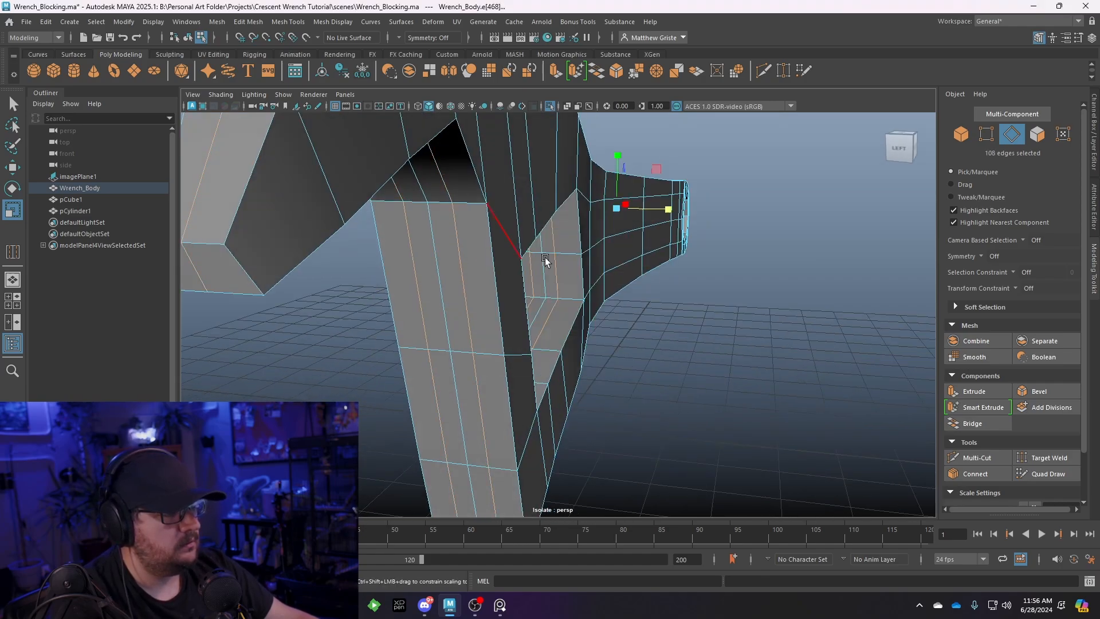
pyautogui.press('space')
pyautogui.press('space')
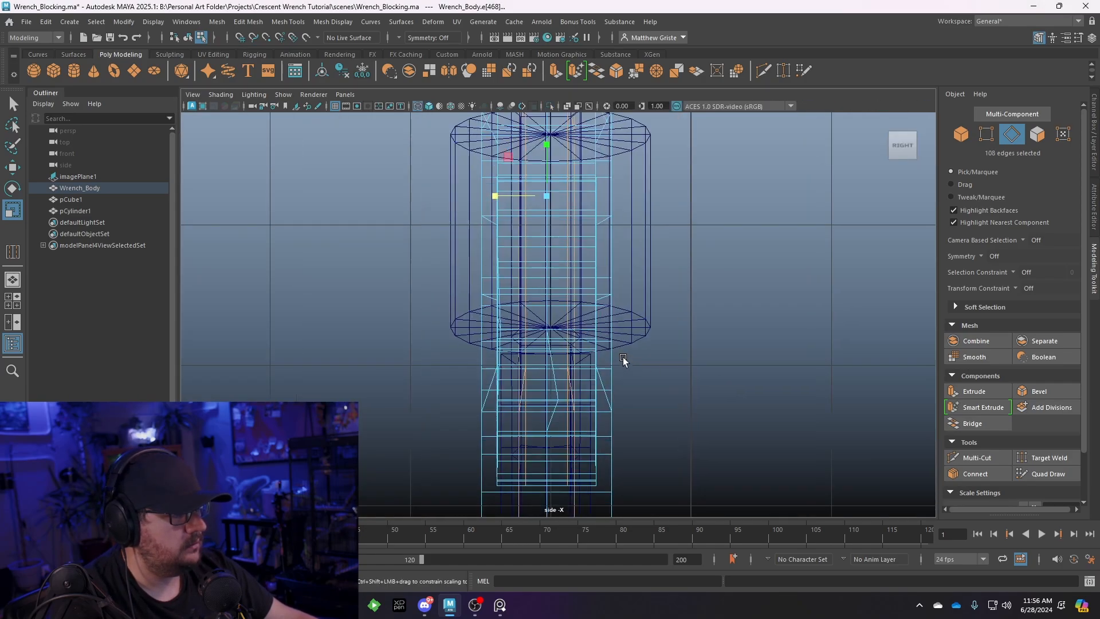
pyautogui.scroll(-5, 619, 361)
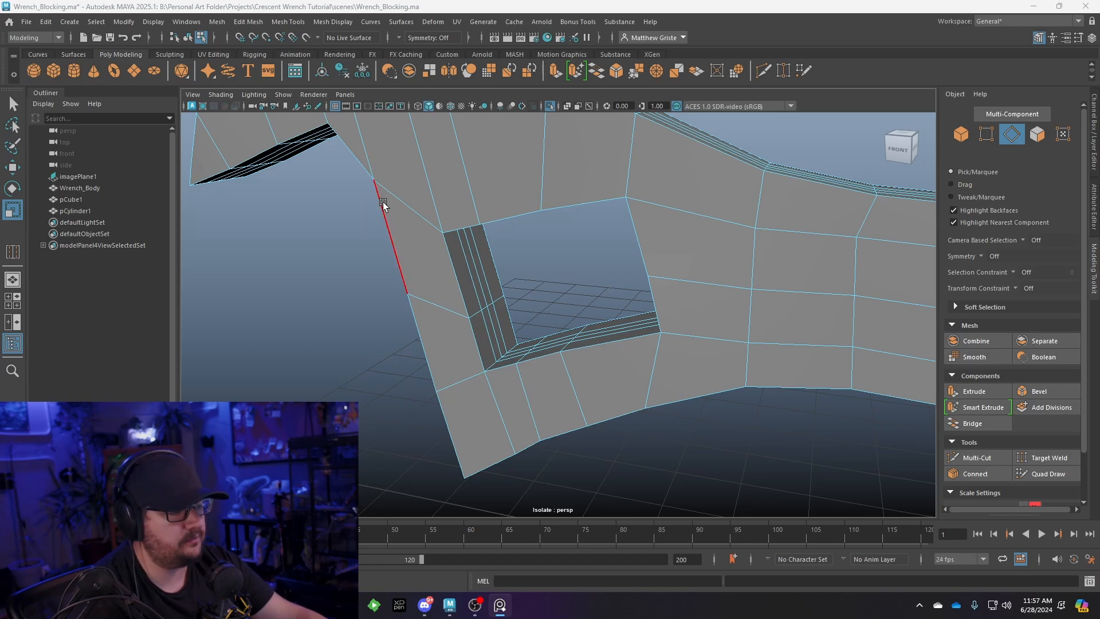
# Select the central strip of faces on the worm opening's jaw-side wall and on the adjoining end of its floor
pyautogui.moveTo(622, 294)
pyautogui.keyDown('alt'); pyautogui.mouseDown()
pyautogui.moveTo(633, 344)
pyautogui.moveTo(654, 319)
pyautogui.moveTo(633, 297)
pyautogui.mouseUp(); pyautogui.keyUp('alt')
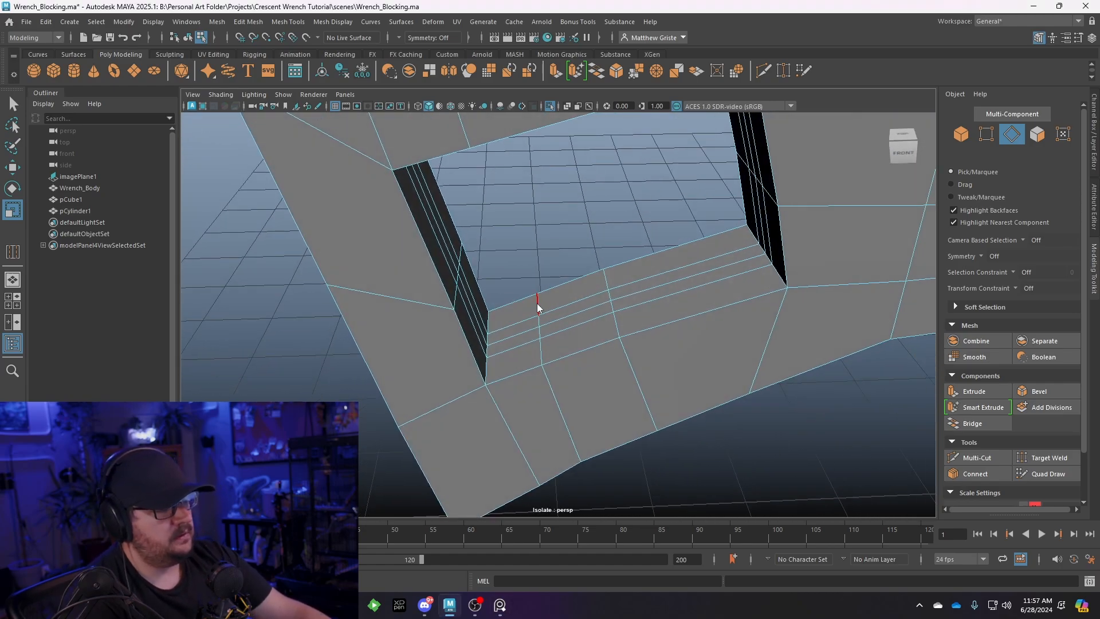
pyautogui.moveTo(539, 264); pyautogui.dragTo(543, 294, button='right')
pyautogui.scroll(4, 534, 303)
pyautogui.moveTo(536, 299)
pyautogui.keyDown('alt'); pyautogui.mouseDown()
pyautogui.moveTo(511, 306)
pyautogui.moveTo(524, 301)
pyautogui.mouseUp(); pyautogui.keyUp('alt')
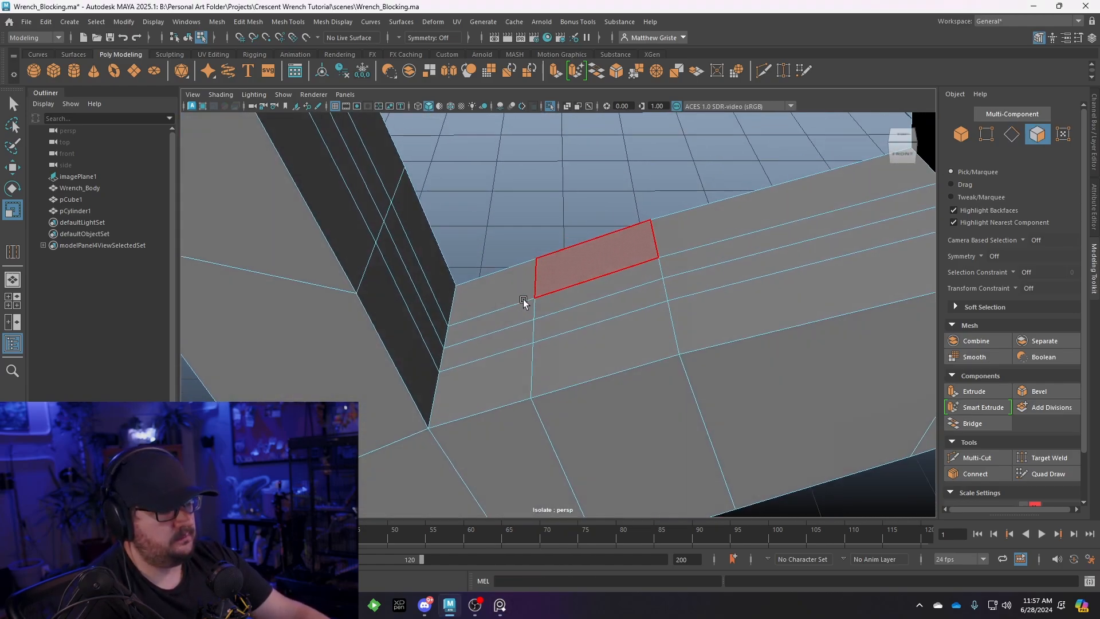
pyautogui.click(490, 344)
pyautogui.hotkey('ctrl', 'e')
pyautogui.keyDown('shift'); pyautogui.click(466, 324); pyautogui.keyUp('shift')
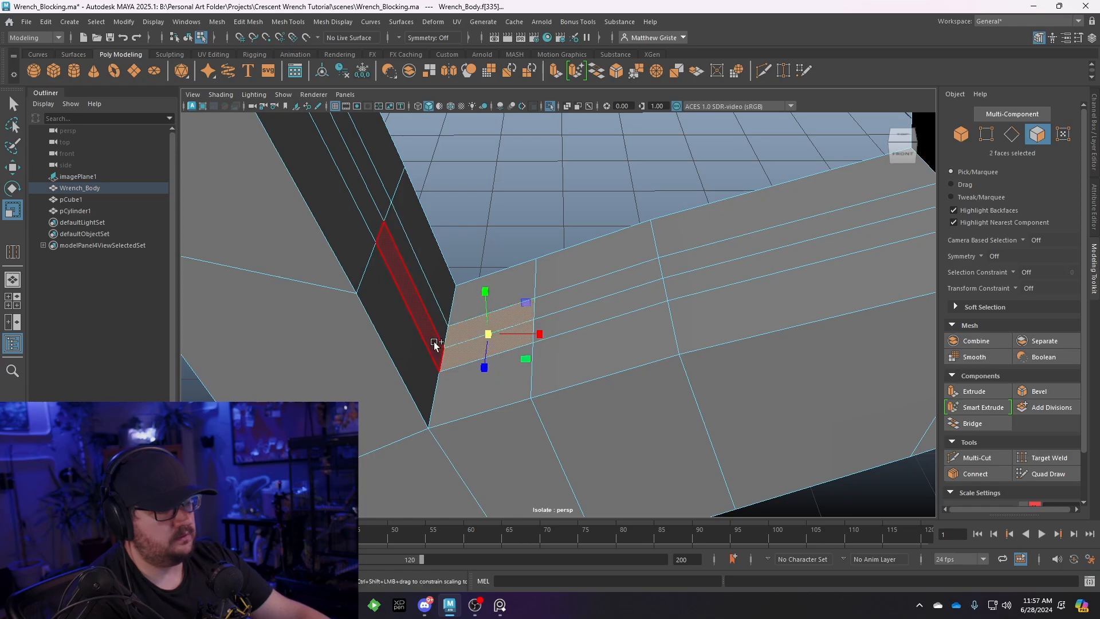
pyautogui.keyDown('shift'); pyautogui.click(434, 346); pyautogui.keyUp('shift')
pyautogui.keyDown('shift'); pyautogui.click(426, 304); pyautogui.keyUp('shift')
pyautogui.keyDown('shift'); pyautogui.click(376, 184); pyautogui.keyUp('shift')
pyautogui.keyDown('shift'); pyautogui.click(359, 201); pyautogui.keyUp('shift')
# Extend the face selection along the central strip of the head's jaw-facing outer wall, from the throat down to the lower tip
pyautogui.keyDown('alt'); pyautogui.moveTo(640, 331); pyautogui.dragTo(523, 283); pyautogui.keyUp('alt')
pyautogui.keyDown('shift'); pyautogui.click(583, 260); pyautogui.keyUp('shift')
pyautogui.keyDown('shift'); pyautogui.click(600, 272); pyautogui.keyUp('shift')
pyautogui.keyDown('shift'); pyautogui.click(528, 264); pyautogui.keyUp('shift')
pyautogui.keyDown('shift'); pyautogui.click(507, 263); pyautogui.keyUp('shift')
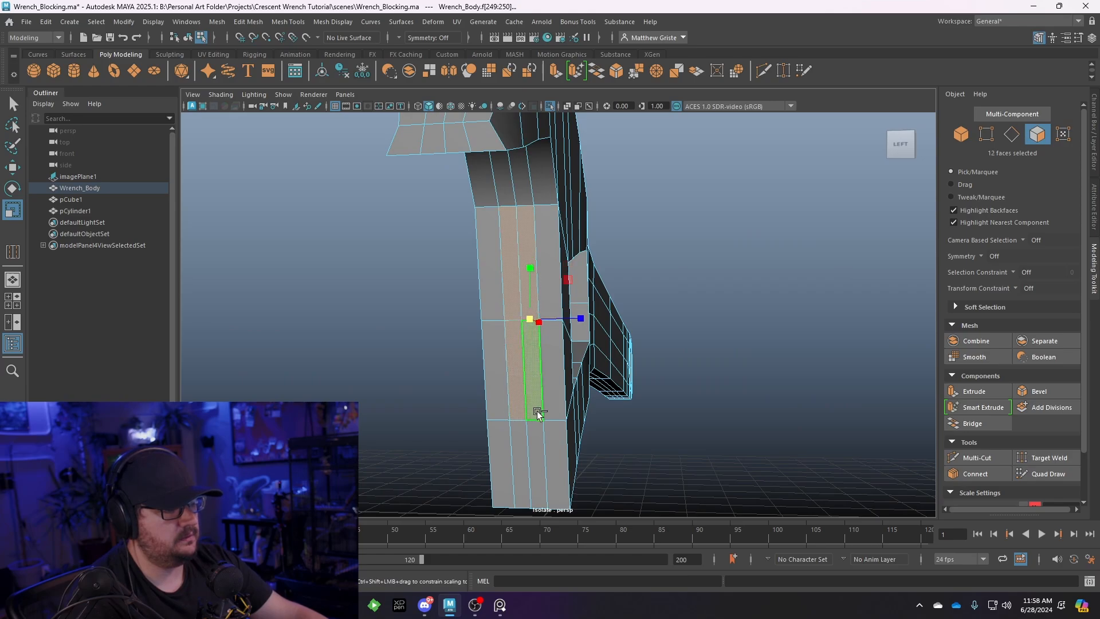
pyautogui.keyDown('shift'); pyautogui.click(525, 450); pyautogui.keyUp('shift')
pyautogui.keyDown('alt'); pyautogui.moveTo(524, 450); pyautogui.dragTo(486, 243); pyautogui.keyUp('alt')
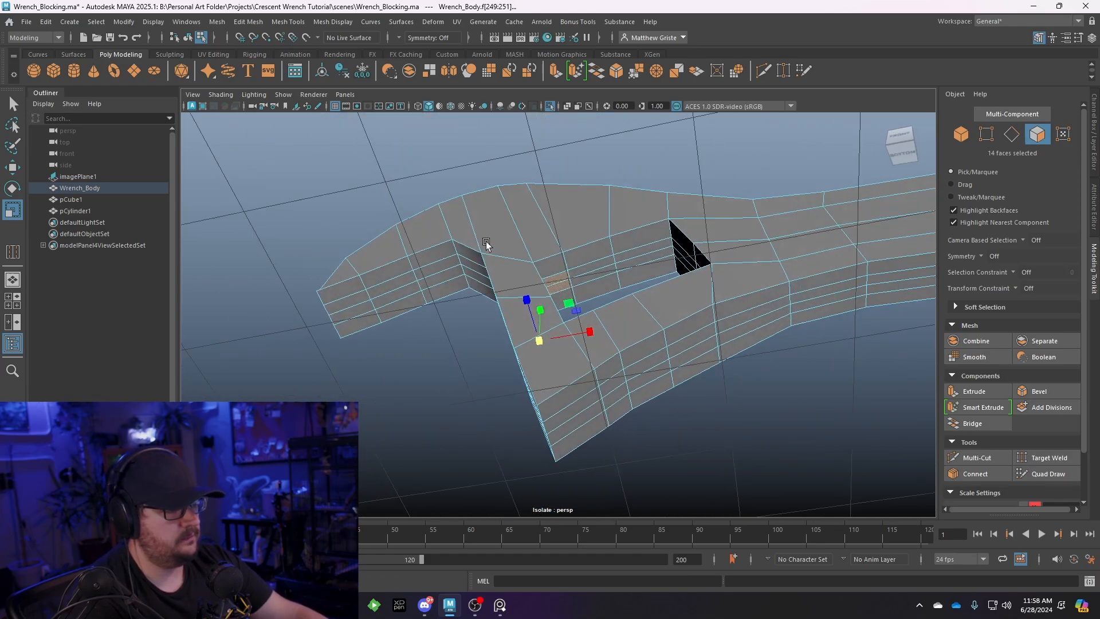
# Add the central faces under the lower tip to the selection and delete the whole selected strip to open the jaw slot
pyautogui.keyDown('shift'); pyautogui.click(572, 417); pyautogui.keyUp('shift')
pyautogui.keyDown('shift'); pyautogui.click(583, 422); pyautogui.keyUp('shift')
pyautogui.keyDown('shift'); pyautogui.click(607, 386); pyautogui.keyUp('shift')
pyautogui.keyDown('shift'); pyautogui.click(611, 395); pyautogui.keyUp('shift')
pyautogui.keyDown('alt'); pyautogui.moveTo(611, 393); pyautogui.dragTo(575, 213); pyautogui.keyUp('alt')
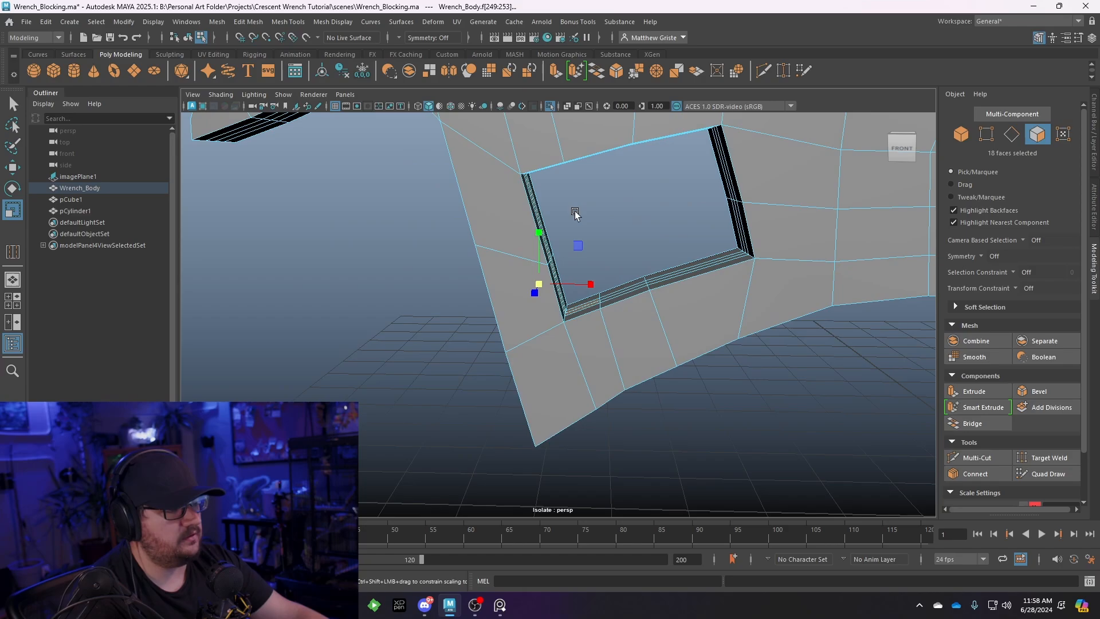
pyautogui.click(625, 441)
pyautogui.keyDown('alt'); pyautogui.moveTo(626, 441); pyautogui.dragTo(553, 286); pyautogui.keyUp('alt')
# Bridge the upper open border edges on one side of the jaw slot to form its inner side wall
pyautogui.moveTo(553, 285); pyautogui.dragTo(549, 243, button='right')
pyautogui.scroll(4, 548, 243)
pyautogui.keyDown('alt'); pyautogui.moveTo(549, 243); pyautogui.dragTo(535, 339, button='middle'); pyautogui.keyUp('alt')
pyautogui.keyDown('alt'); pyautogui.moveTo(536, 339); pyautogui.dragTo(560, 339); pyautogui.keyUp('alt')
pyautogui.doubleClick(535, 338)
pyautogui.click(593, 71)
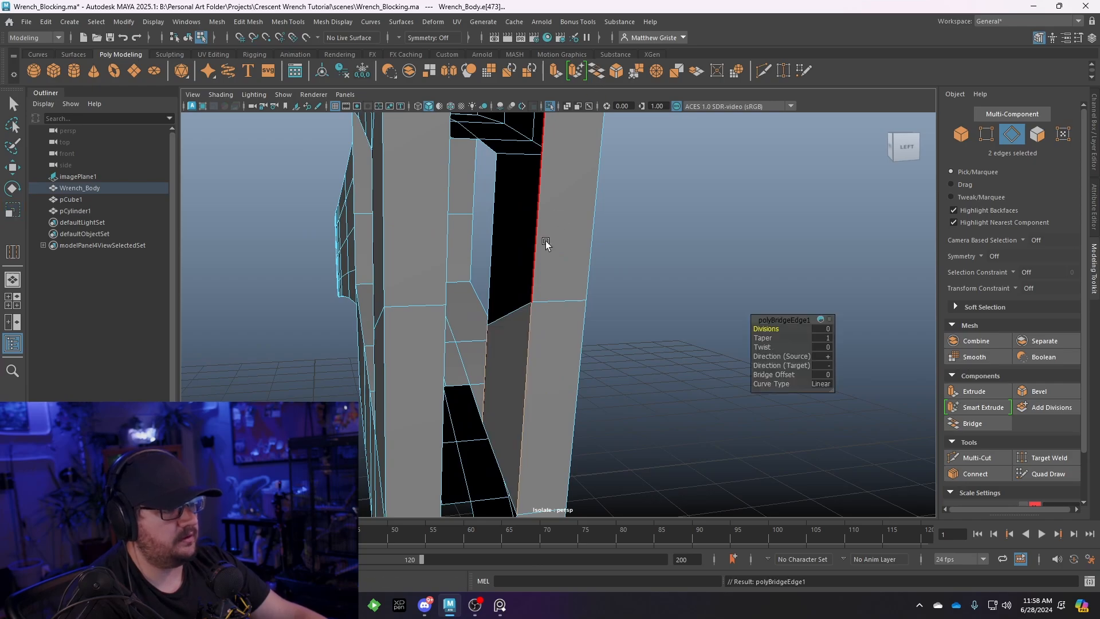
pyautogui.click(538, 244)
pyautogui.keyDown('shift'); pyautogui.click(500, 247); pyautogui.keyUp('shift')
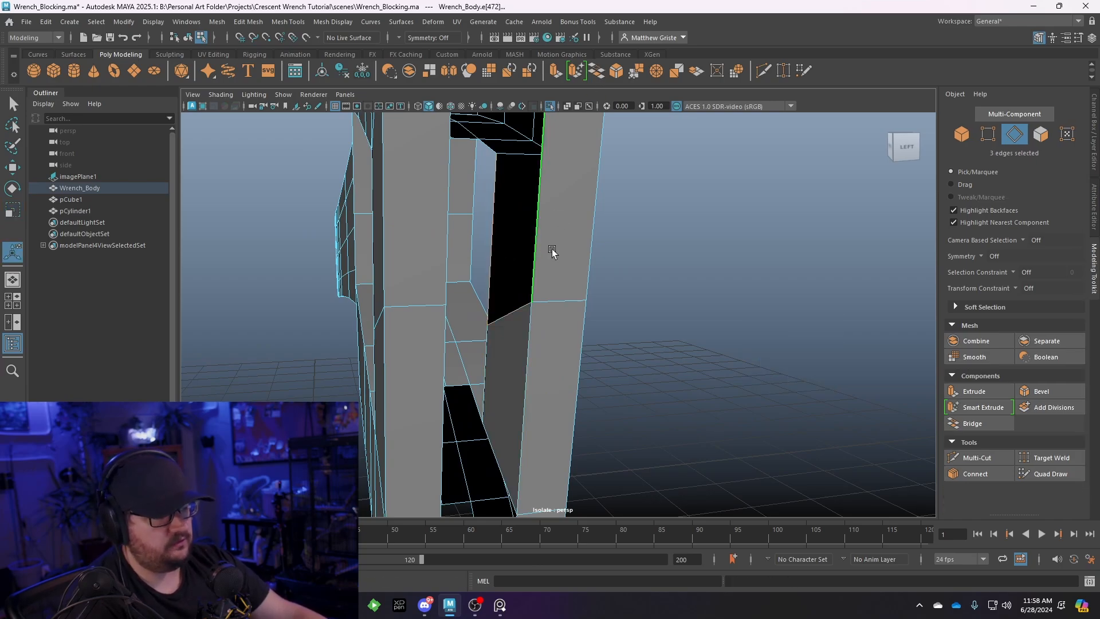
pyautogui.keyDown('shift'); pyautogui.click(487, 250); pyautogui.keyUp('shift')
pyautogui.press('g')
# Bridge the upper open border edges on the opposite side of the jaw slot
pyautogui.keyDown('alt'); pyautogui.moveTo(499, 276); pyautogui.dragTo(420, 275); pyautogui.keyUp('alt')
pyautogui.keyDown('alt'); pyautogui.moveTo(343, 277); pyautogui.dragTo(433, 234); pyautogui.keyUp('alt')
pyautogui.click(408, 232)
pyautogui.keyDown('shift'); pyautogui.click(349, 225); pyautogui.keyUp('shift')
pyautogui.press('g')
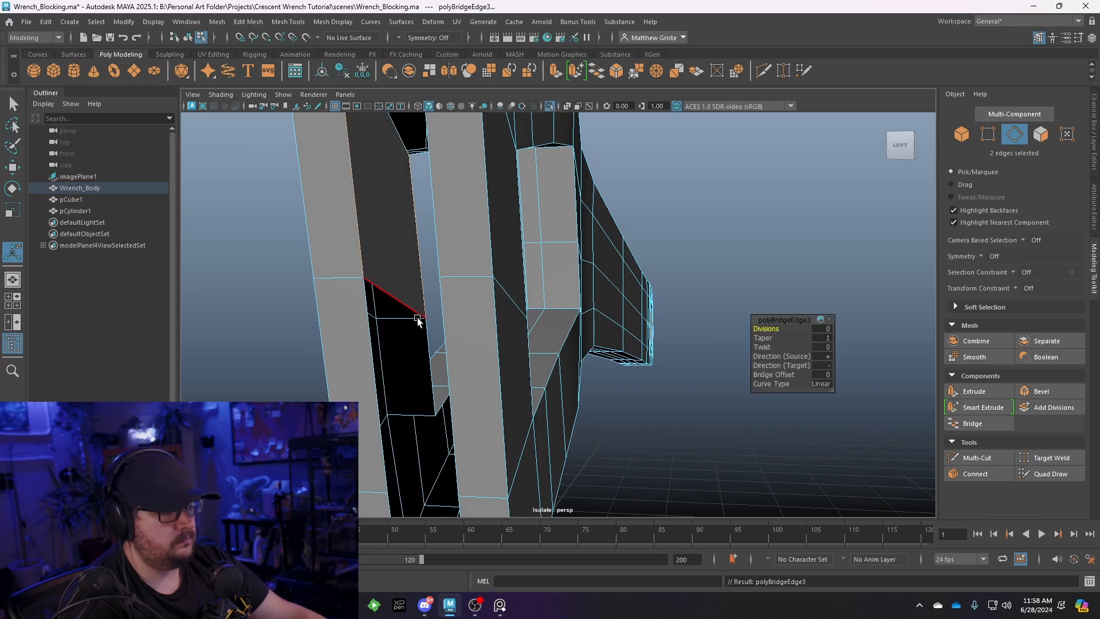
# Bridge the remaining lower gaps of that opposite side wall down to the slot's tip
pyautogui.click(425, 352)
pyautogui.keyDown('shift'); pyautogui.click(366, 342); pyautogui.keyUp('shift')
pyautogui.press('g')
pyautogui.hotkey('ctrl', 'z')
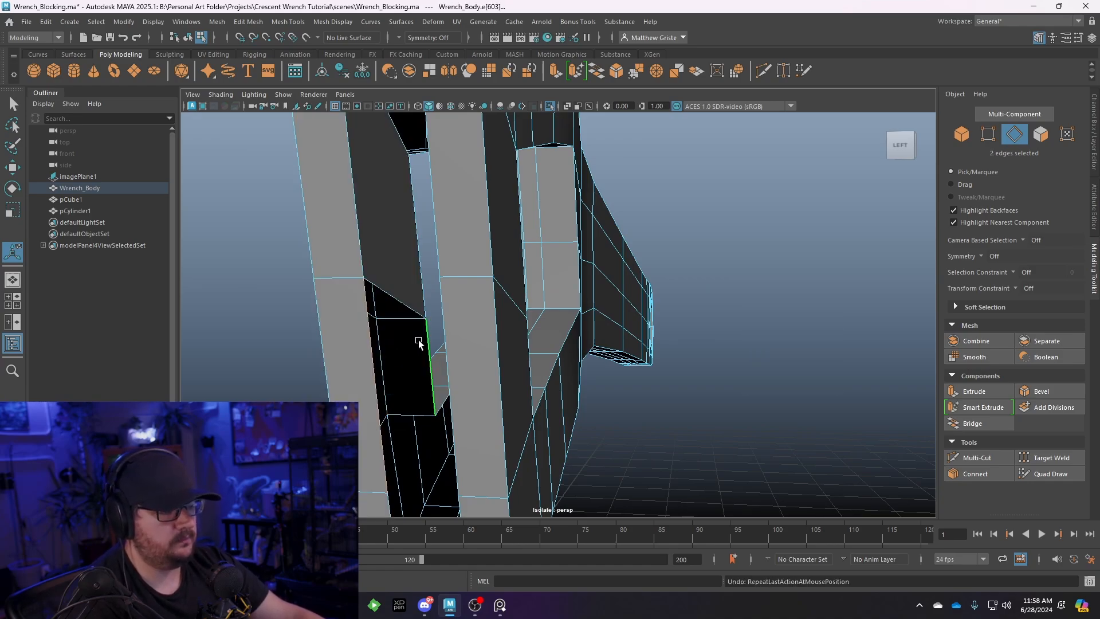
pyautogui.press('g')
pyautogui.keyDown('alt'); pyautogui.moveTo(447, 405); pyautogui.dragTo(431, 347); pyautogui.keyUp('alt')
pyautogui.click(429, 310)
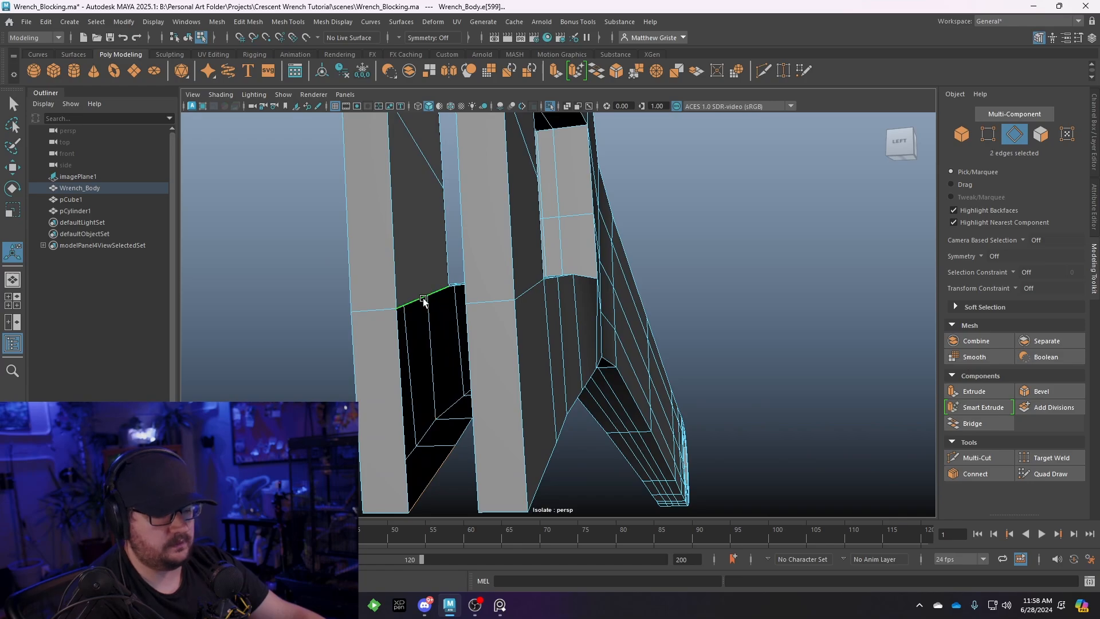
pyautogui.press('g')
# Bridge the remaining lower gaps in the first side wall of the jaw slot
pyautogui.keyDown('alt'); pyautogui.moveTo(423, 299); pyautogui.dragTo(481, 381); pyautogui.keyUp('alt')
pyautogui.click(498, 470)
pyautogui.keyDown('shift'); pyautogui.click(527, 303); pyautogui.keyUp('shift')
pyautogui.press('g')
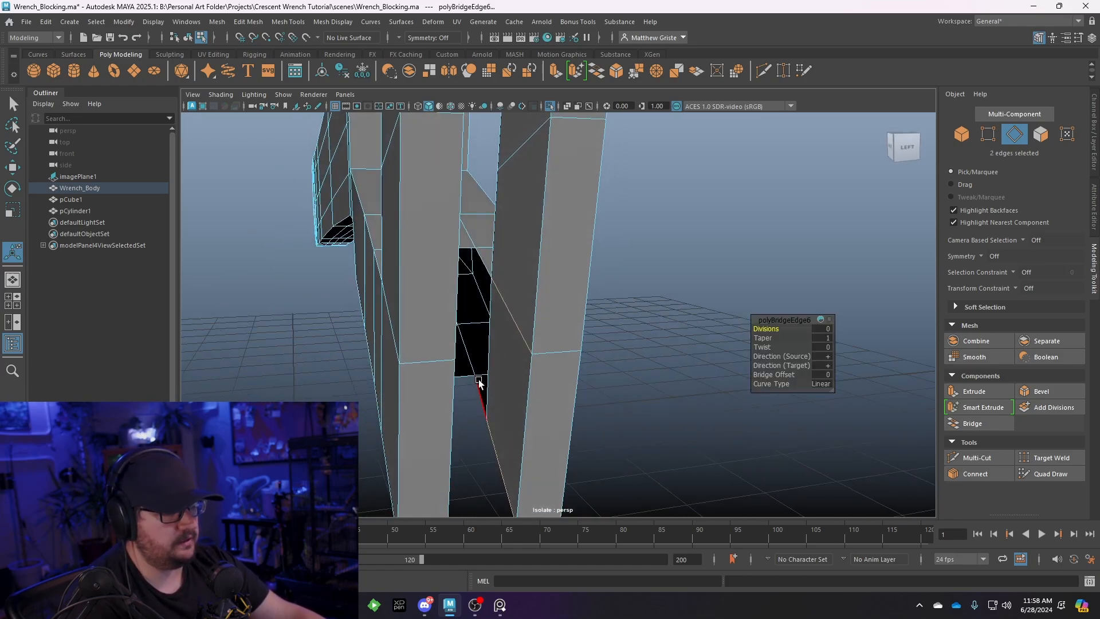
pyautogui.click(483, 268)
pyautogui.press('g')
# Bridge the open edges between the two side walls to close both halves of the slot's lower end
pyautogui.keyDown('alt'); pyautogui.moveTo(484, 270); pyautogui.dragTo(467, 346); pyautogui.keyUp('alt')
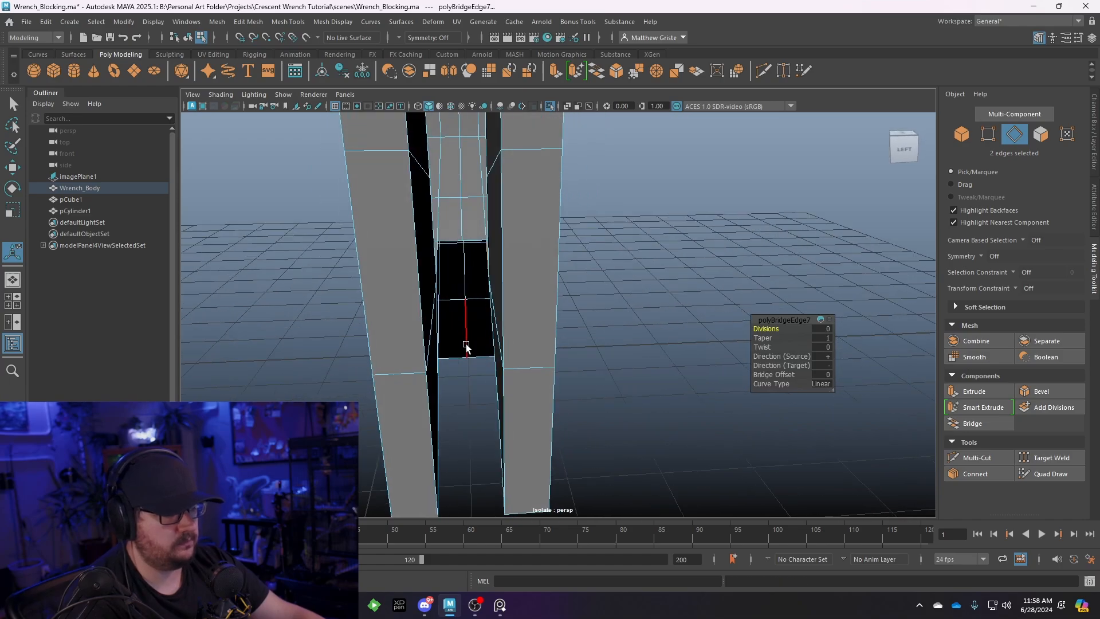
pyautogui.click(476, 241)
pyautogui.press('g')
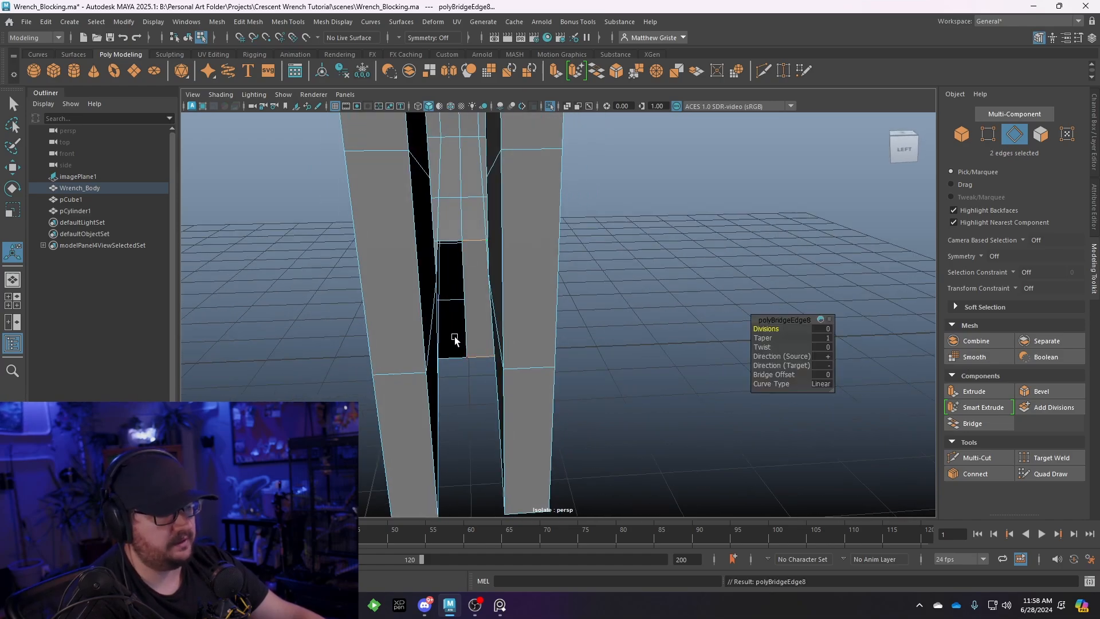
pyautogui.click(455, 268)
pyautogui.press('f')
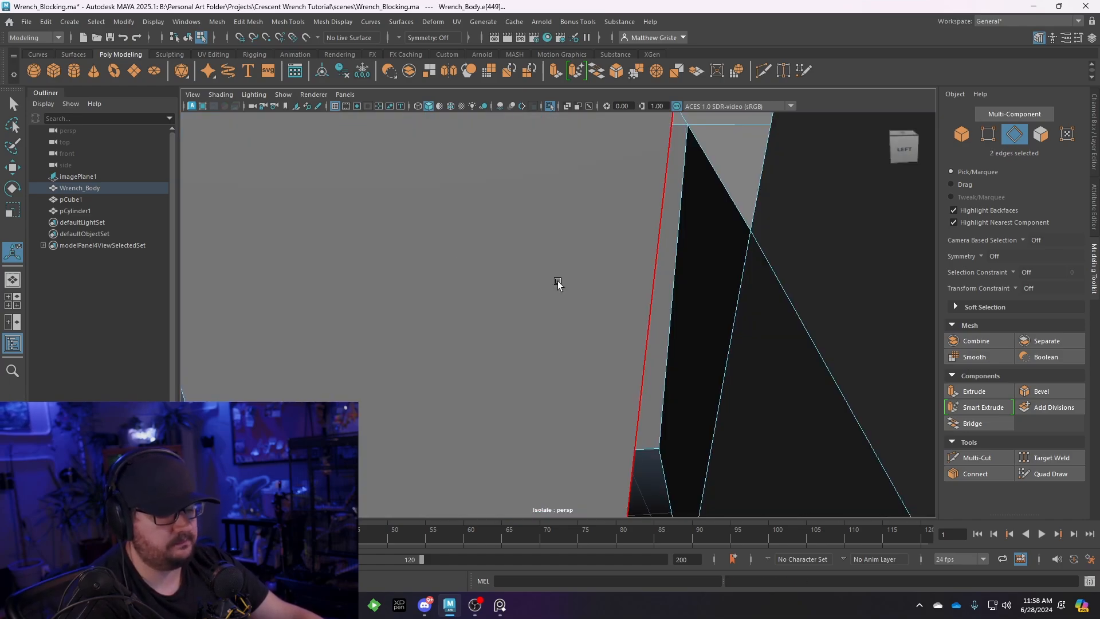
pyautogui.scroll(-2, 558, 283)
pyautogui.keyDown('alt'); pyautogui.moveTo(566, 287); pyautogui.dragTo(552, 271); pyautogui.keyUp('alt')
pyautogui.press('g')
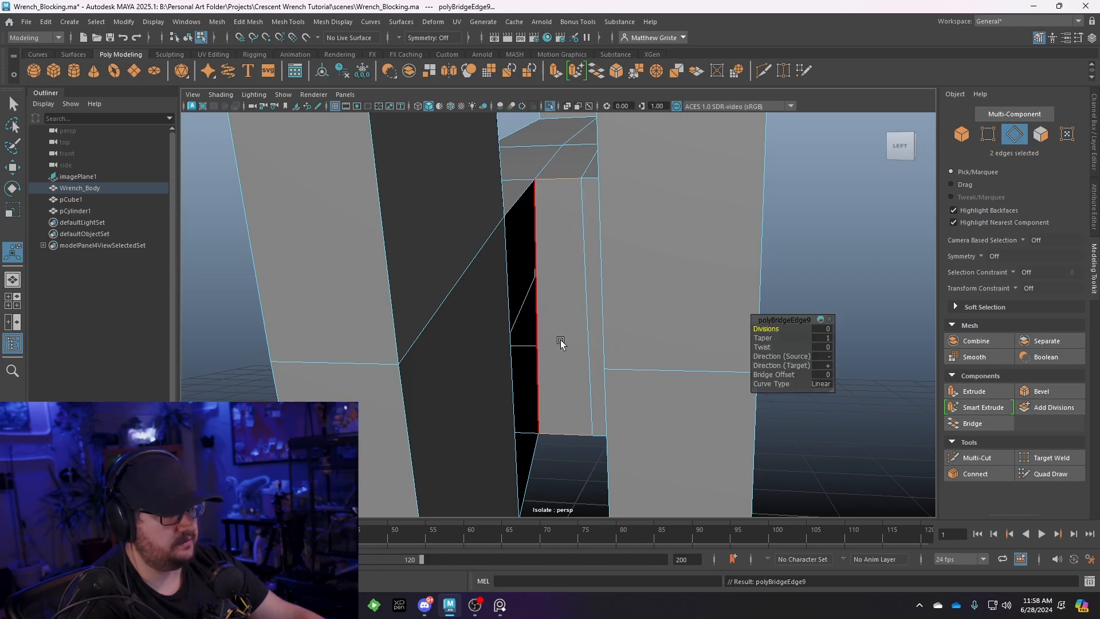
pyautogui.click(535, 443)
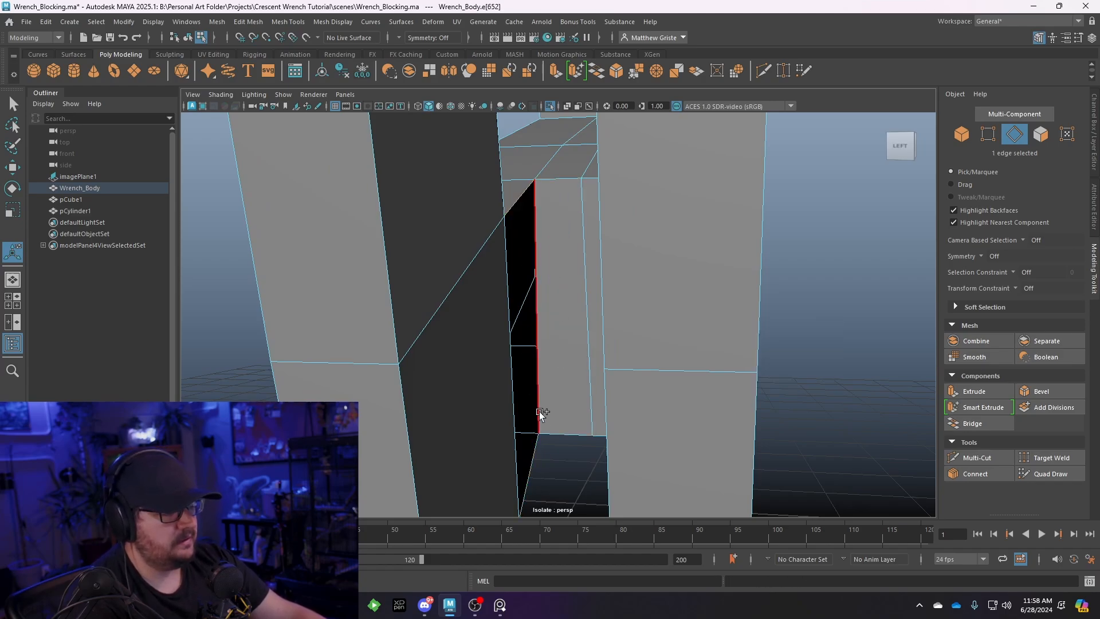
pyautogui.keyDown('shift'); pyautogui.click(539, 413); pyautogui.keyUp('shift')
pyautogui.press('g')
# Select the two central faces on the head's top rim above the jaw slot and delete them
pyautogui.keyDown('alt'); pyautogui.moveTo(540, 412); pyautogui.dragTo(487, 281); pyautogui.keyUp('alt')
pyautogui.scroll(3, 500, 325)
pyautogui.keyDown('alt'); pyautogui.moveTo(487, 281); pyautogui.dragTo(492, 207, button='middle'); pyautogui.keyUp('alt')
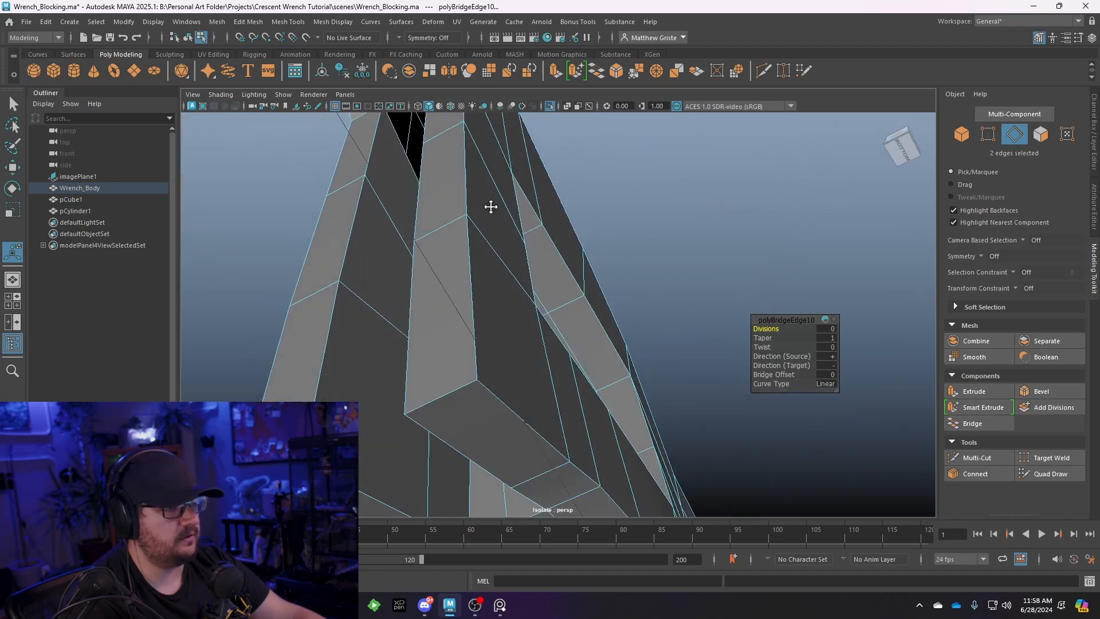
pyautogui.keyDown('alt'); pyautogui.moveTo(491, 207); pyautogui.dragTo(501, 257); pyautogui.keyUp('alt')
pyautogui.click(567, 369)
pyautogui.scroll(-5, 539, 237)
pyautogui.click(490, 240)
pyautogui.moveTo(490, 240); pyautogui.dragTo(493, 277, button='right')
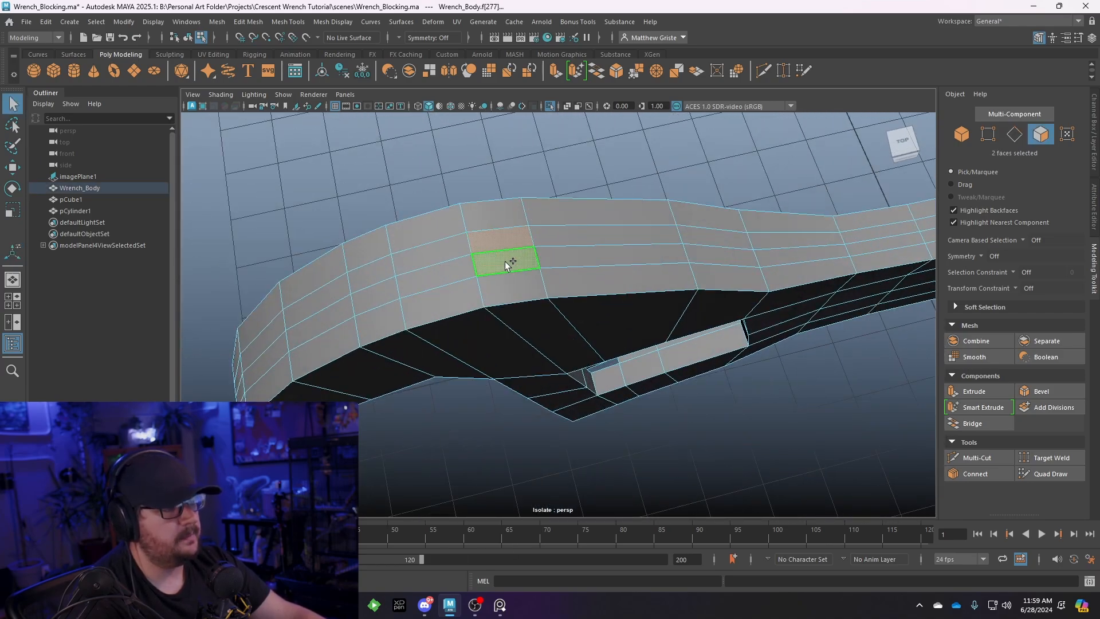
pyautogui.press('Delete')
# Bridge both side edges of the new top hole to the matching side edges of the slot below
pyautogui.keyDown('alt'); pyautogui.moveTo(507, 264); pyautogui.dragTo(587, 294); pyautogui.keyUp('alt')
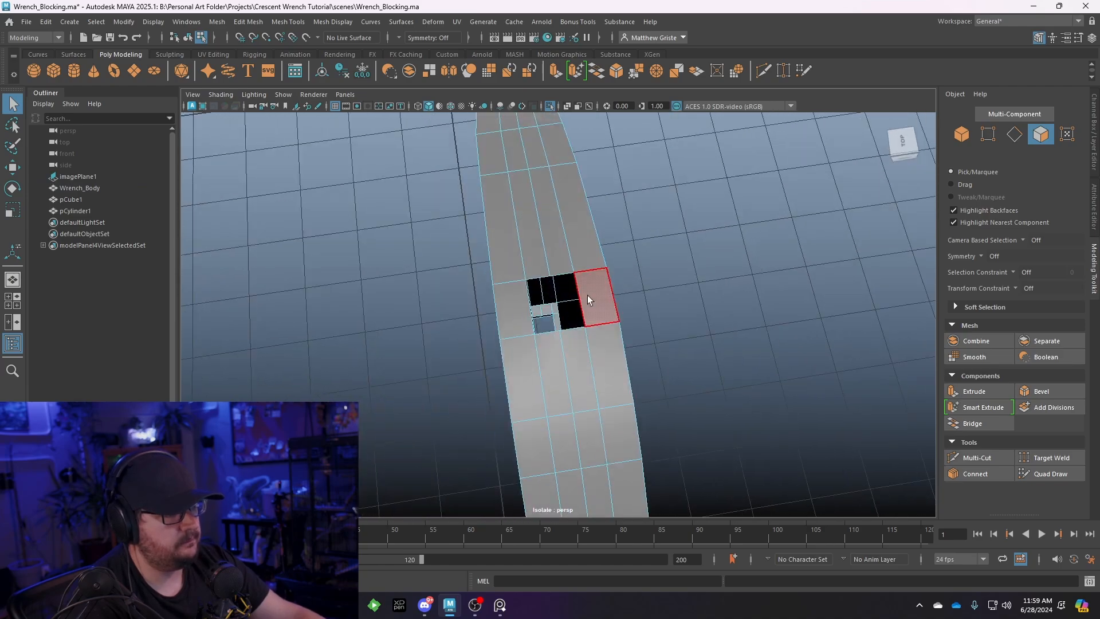
pyautogui.scroll(5, 588, 300)
pyautogui.moveTo(552, 295); pyautogui.dragTo(554, 241, button='right')
pyautogui.click(654, 253)
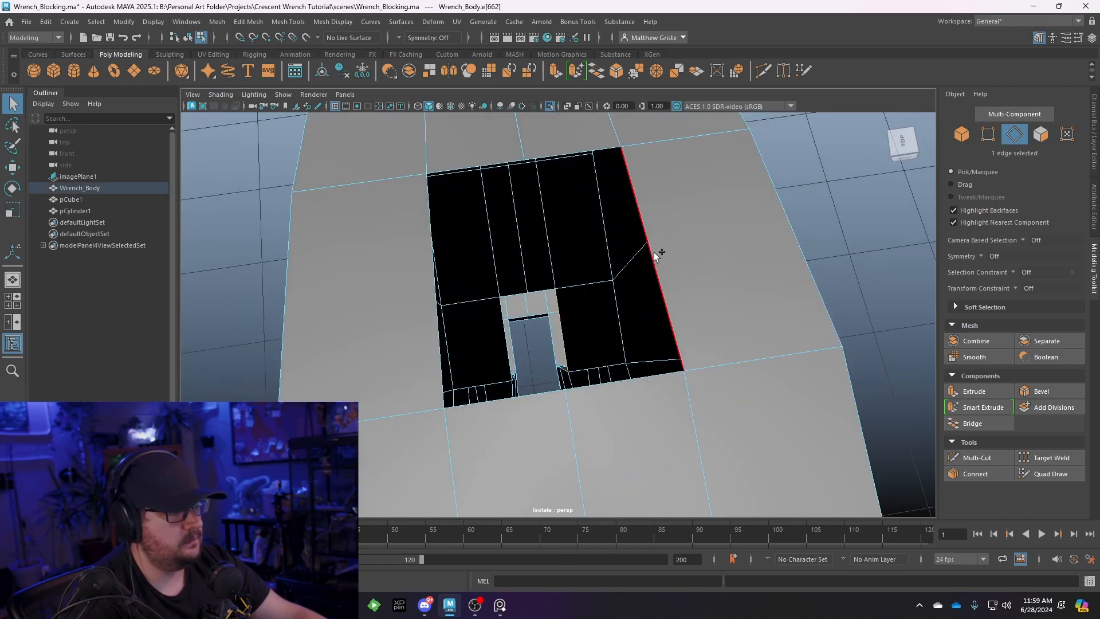
pyautogui.keyDown('shift'); pyautogui.click(656, 252); pyautogui.keyUp('shift')
pyautogui.click(595, 75)
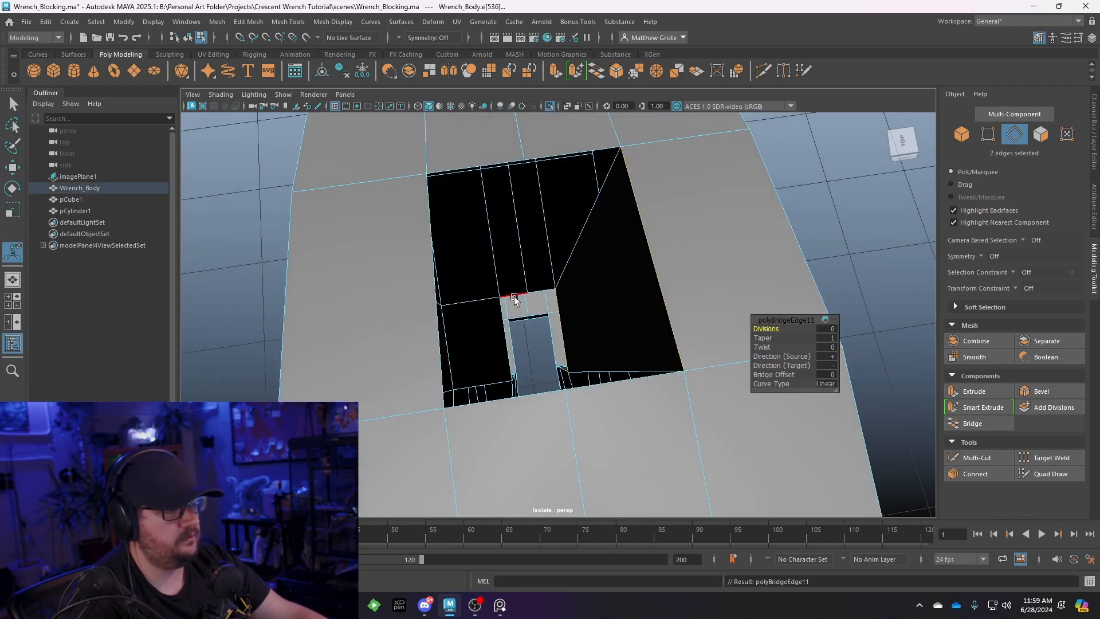
pyautogui.click(498, 324)
pyautogui.press('g')
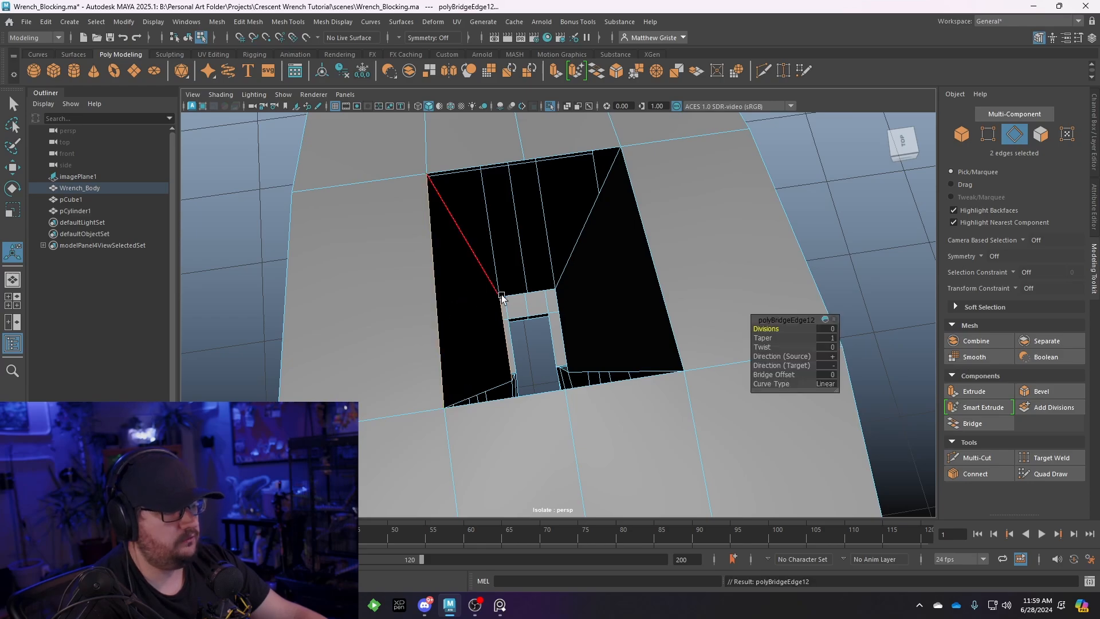
# Bridge the two halves of the slot's rear edge to the top hole's far edge
pyautogui.click(539, 291)
pyautogui.press('g')
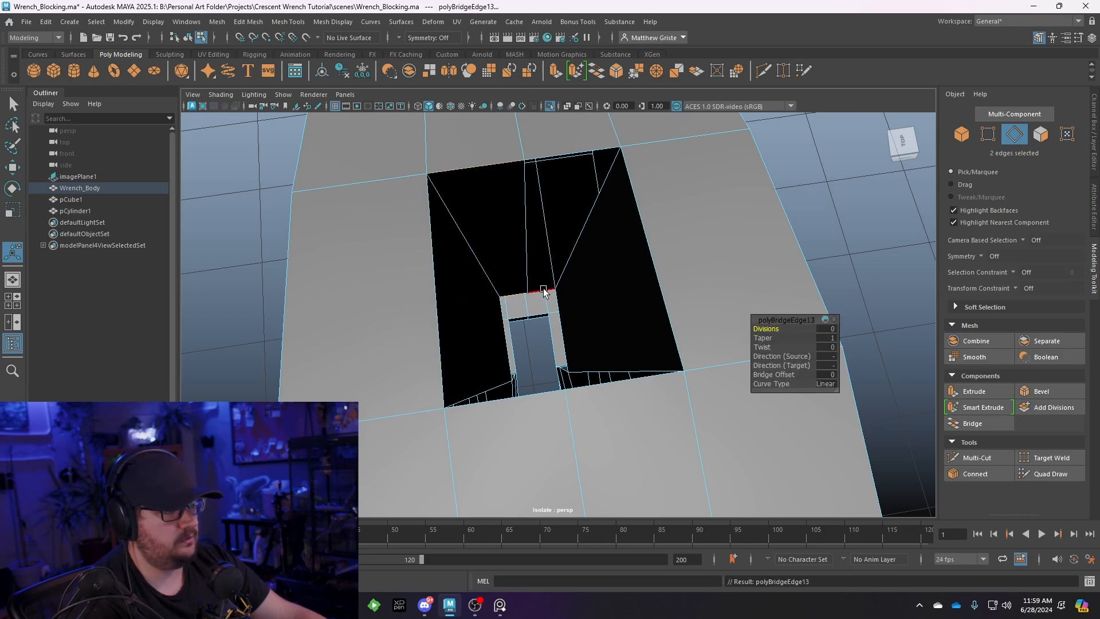
pyautogui.click(553, 159)
pyautogui.keyDown('shift'); pyautogui.click(563, 155); pyautogui.keyUp('shift')
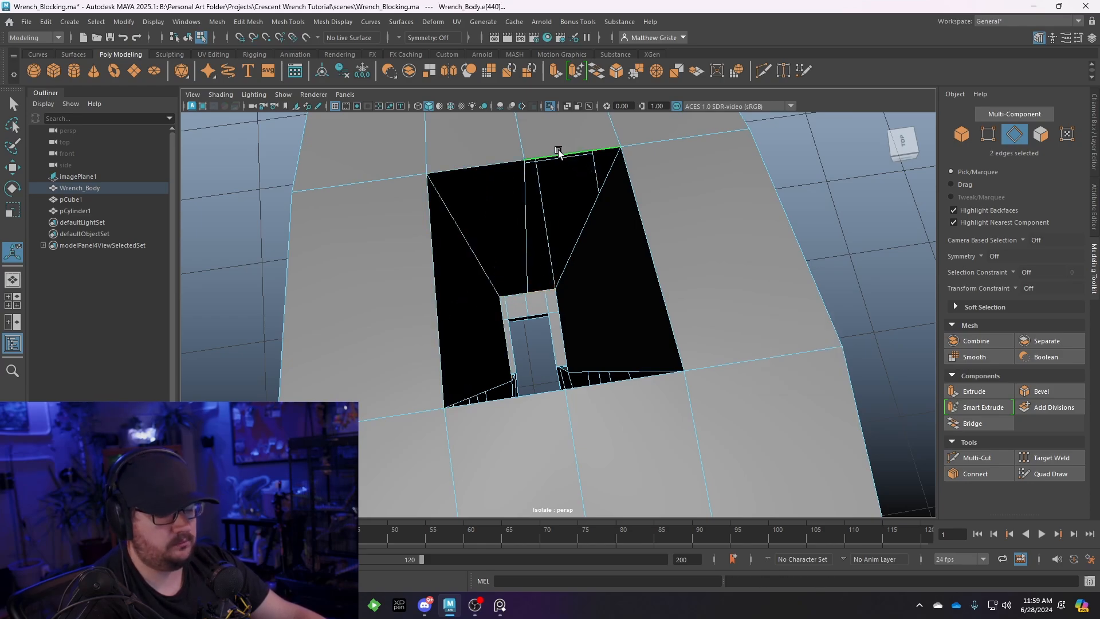
pyautogui.press('g')
# Bridge the two centre edges at the jaw throat to the facing edges of the top hole
pyautogui.keyDown('alt'); pyautogui.moveTo(583, 216); pyautogui.dragTo(681, 269); pyautogui.keyUp('alt')
pyautogui.click(599, 274)
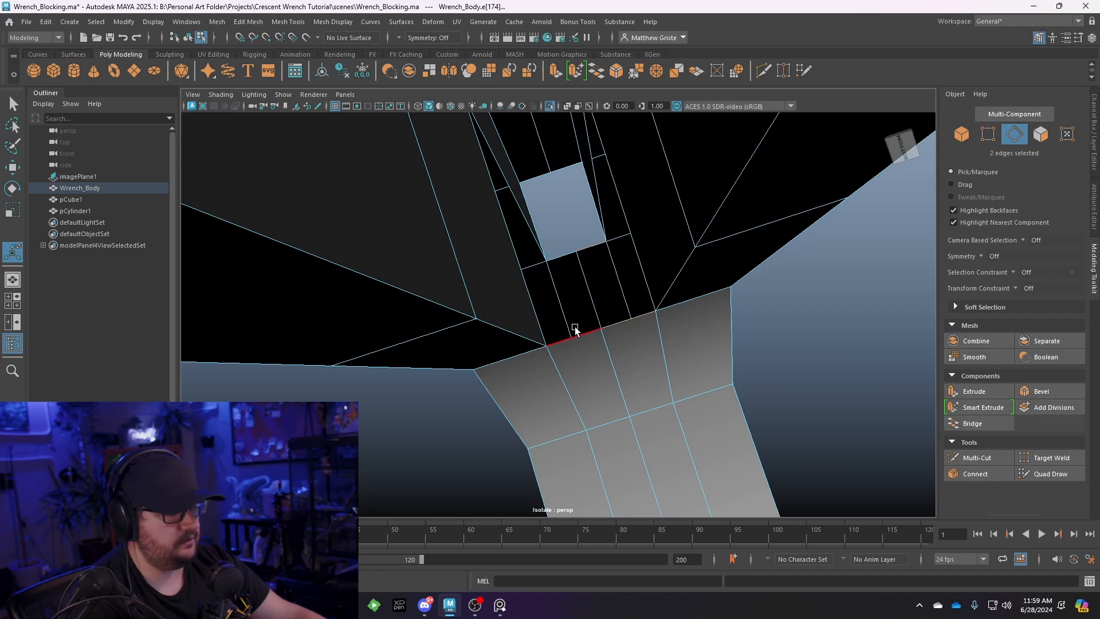
pyautogui.keyDown('shift'); pyautogui.moveTo(575, 330); pyautogui.dragTo(572, 295, button='right'); pyautogui.keyUp('shift')
pyautogui.keyDown('alt'); pyautogui.moveTo(572, 250); pyautogui.dragTo(556, 342); pyautogui.keyUp('alt')
pyautogui.keyDown('alt'); pyautogui.moveTo(555, 341); pyautogui.dragTo(533, 252, button='middle'); pyautogui.keyUp('alt')
# Insert an edge loop across the newly bridged end wall inside the top hole
pyautogui.click(288, 22)
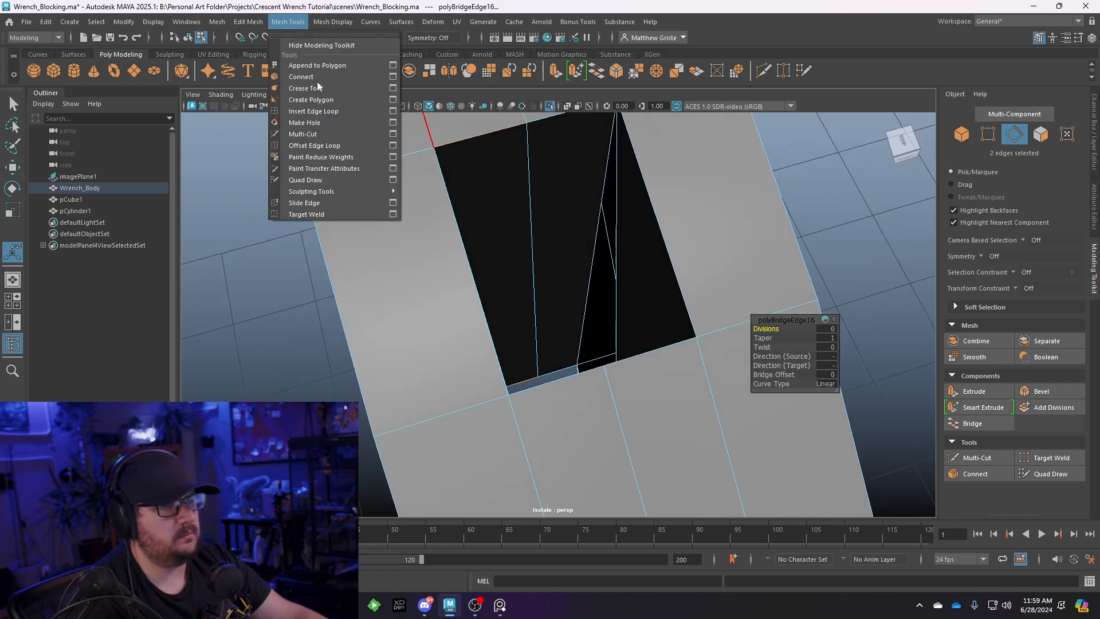
pyautogui.click(320, 111)
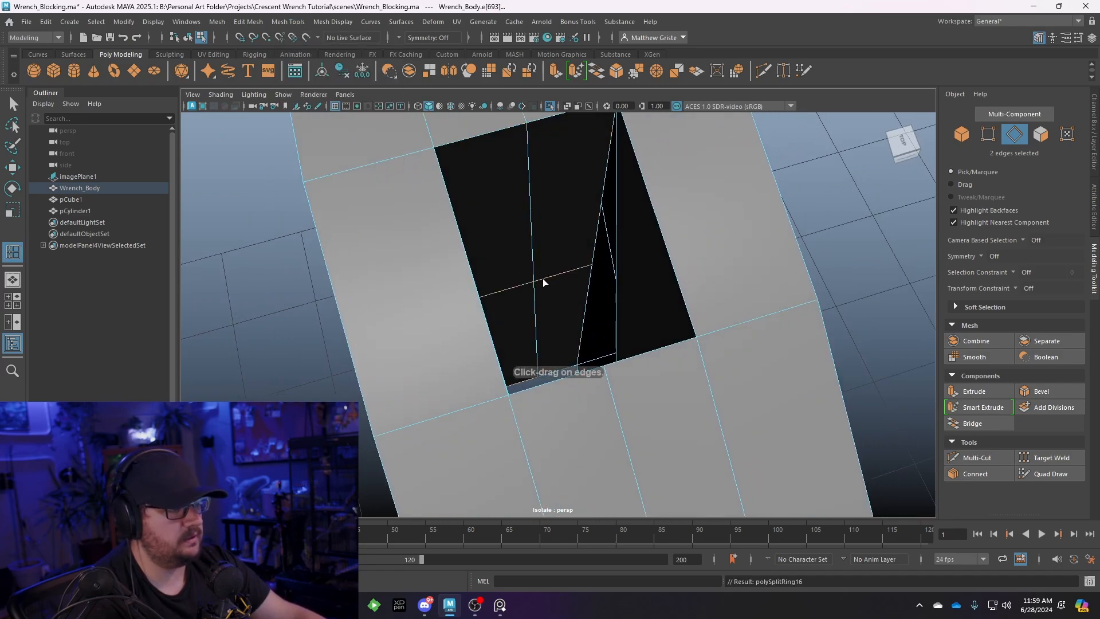
pyautogui.keyDown('alt'); pyautogui.moveTo(543, 282); pyautogui.dragTo(564, 273); pyautogui.keyUp('alt')
pyautogui.press('q')
pyautogui.scroll(3, 589, 263)
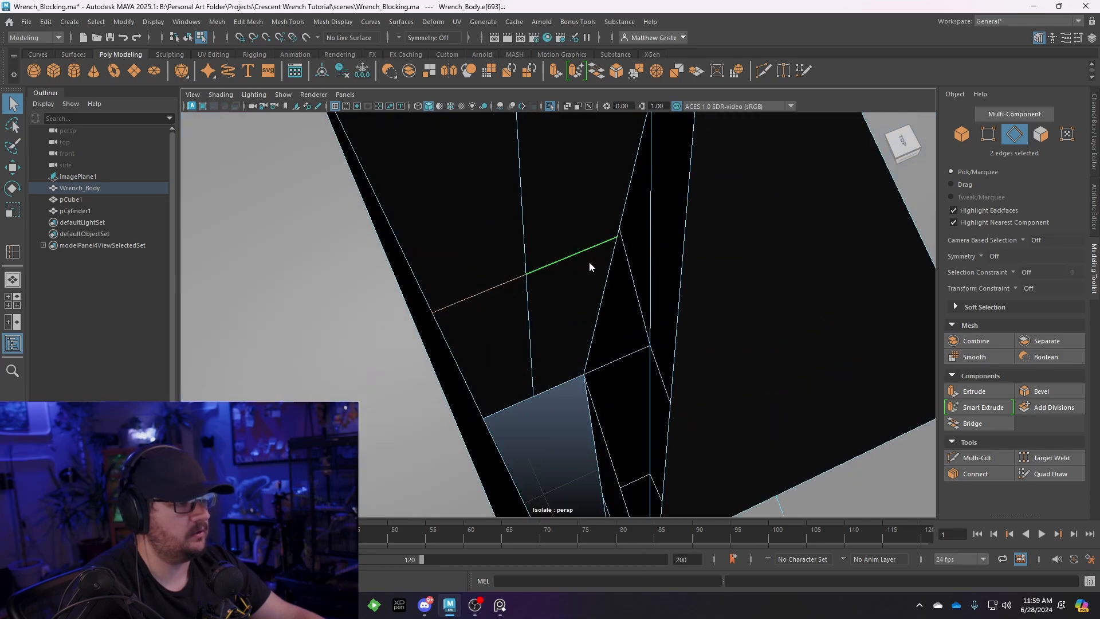
# Bridge the new end-wall edges to the slot's side walls to close the remaining gaps on both sides
pyautogui.moveTo(589, 262); pyautogui.dragTo(589, 234, button='right')
pyautogui.keyDown('alt'); pyautogui.moveTo(610, 277); pyautogui.dragTo(692, 310); pyautogui.keyUp('alt')
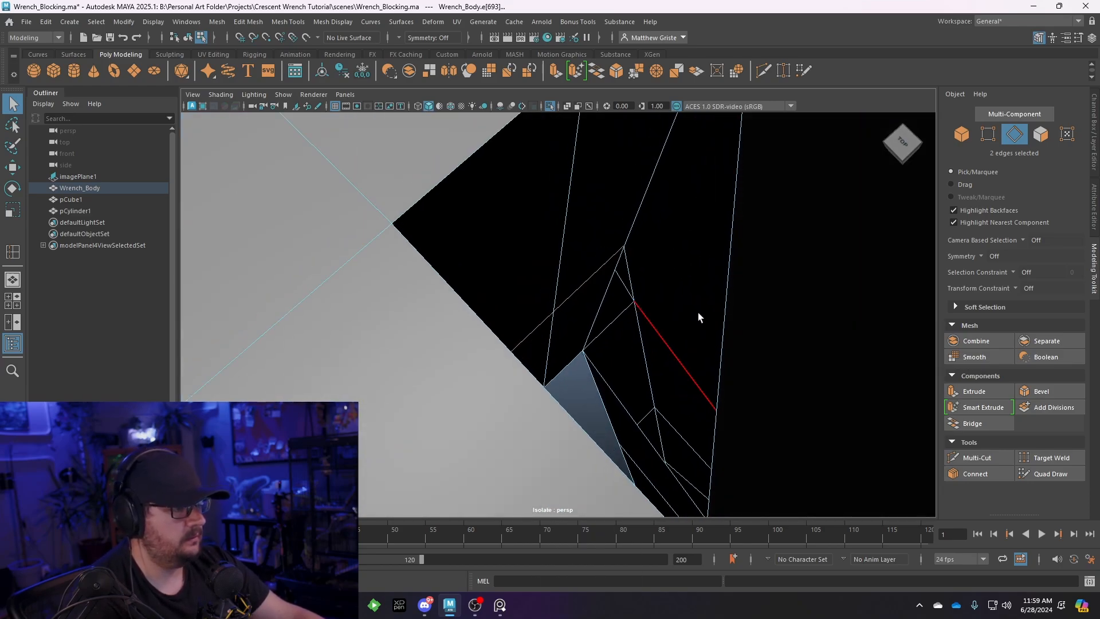
pyautogui.click(723, 328)
pyautogui.keyDown('shift'); pyautogui.click(600, 286); pyautogui.keyUp('shift')
pyautogui.click(596, 71)
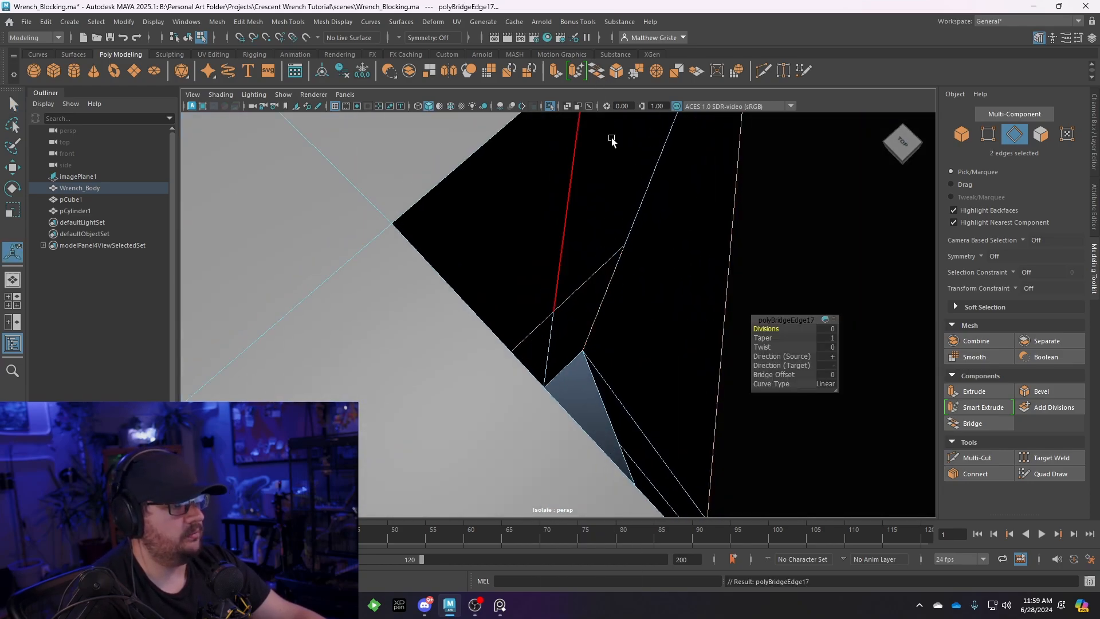
pyautogui.keyDown('alt'); pyautogui.moveTo(612, 140); pyautogui.dragTo(422, 240); pyautogui.keyUp('alt')
pyautogui.click(413, 247)
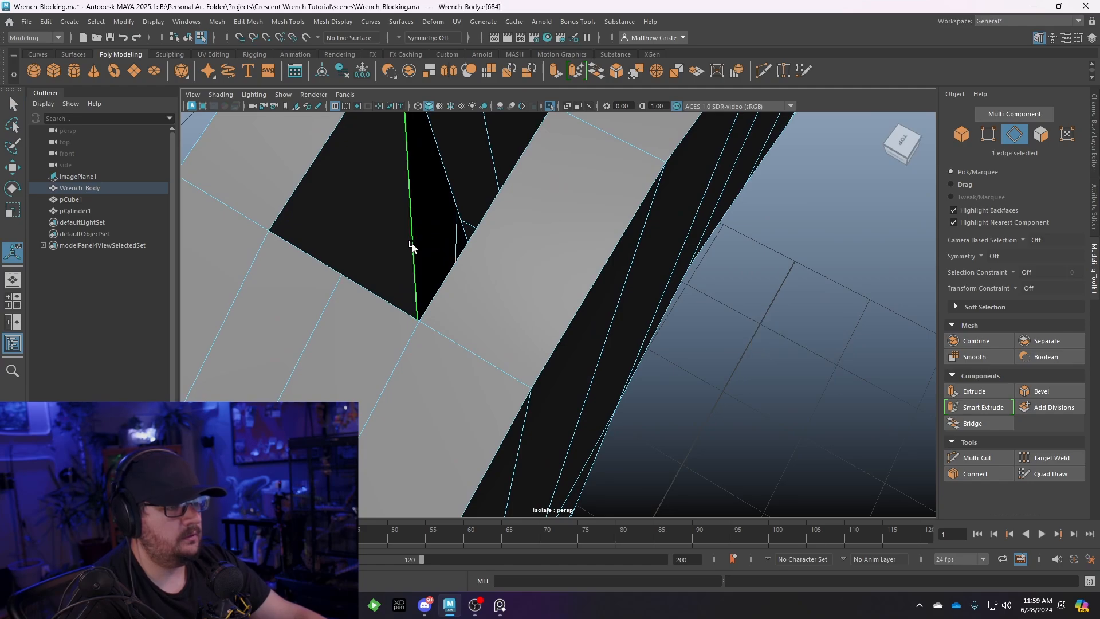
pyautogui.press('g')
# Return to object selection and examine the finished jaw slot from above and below
pyautogui.scroll(-5, 508, 236)
pyautogui.keyDown('alt'); pyautogui.moveTo(508, 236); pyautogui.dragTo(537, 214); pyautogui.keyUp('alt')
pyautogui.moveTo(537, 214); pyautogui.dragTo(587, 198, button='right')
pyautogui.press('q')
pyautogui.scroll(-2, 611, 245)
pyautogui.keyDown('alt'); pyautogui.moveTo(611, 245); pyautogui.dragTo(541, 305); pyautogui.keyUp('alt')
pyautogui.click(629, 333)
pyautogui.keyDown('alt'); pyautogui.moveTo(629, 334); pyautogui.dragTo(634, 246, button='middle'); pyautogui.keyUp('alt')
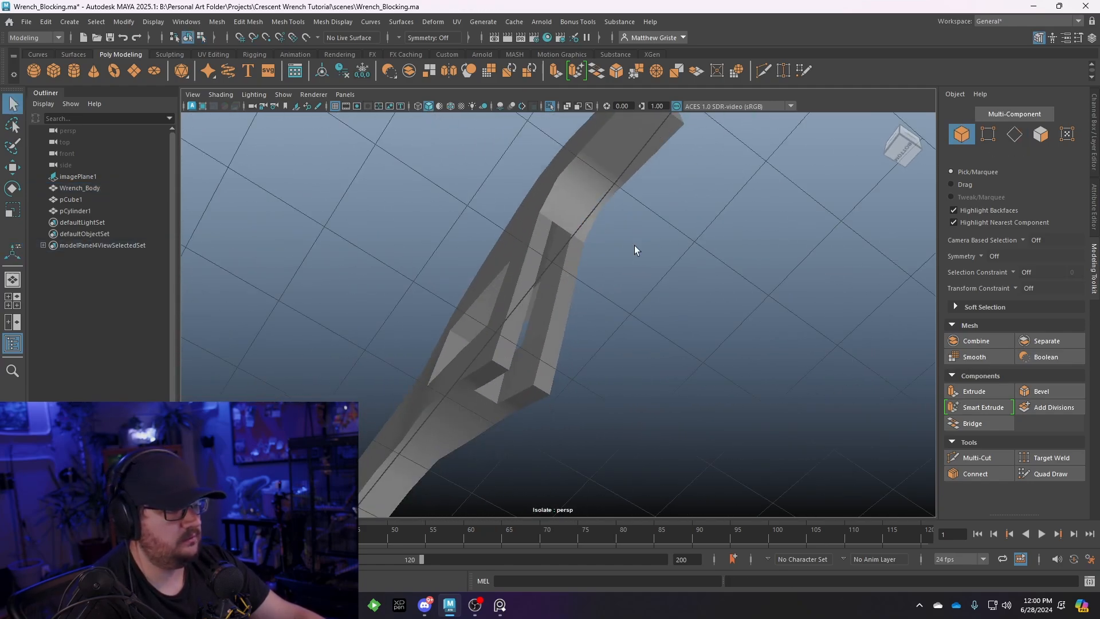
# Preview the wrench body with smooth mesh display, examine the slot and head, and return to the unsmoothed display
pyautogui.keyDown('alt'); pyautogui.moveTo(634, 245); pyautogui.dragTo(524, 308); pyautogui.keyUp('alt')
pyautogui.click(523, 308)
pyautogui.press('3')
pyautogui.click(606, 383)
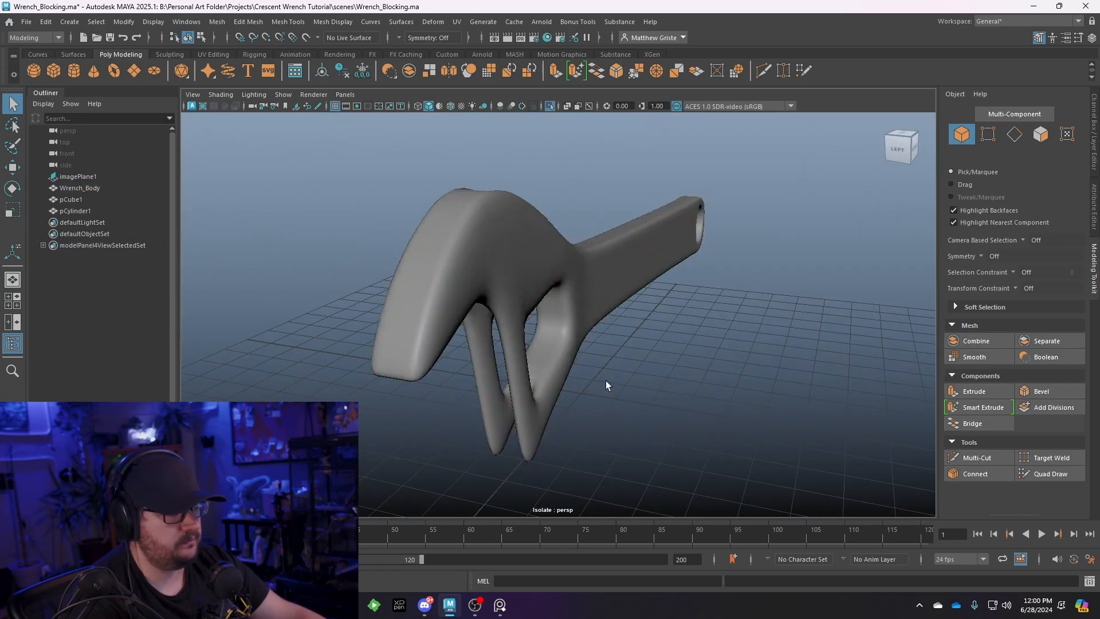
pyautogui.keyDown('alt'); pyautogui.moveTo(607, 382); pyautogui.dragTo(518, 289); pyautogui.keyUp('alt')
pyautogui.click(517, 289)
pyautogui.press('1')
pyautogui.keyDown('alt'); pyautogui.moveTo(659, 320); pyautogui.dragTo(550, 266); pyautogui.keyUp('alt')
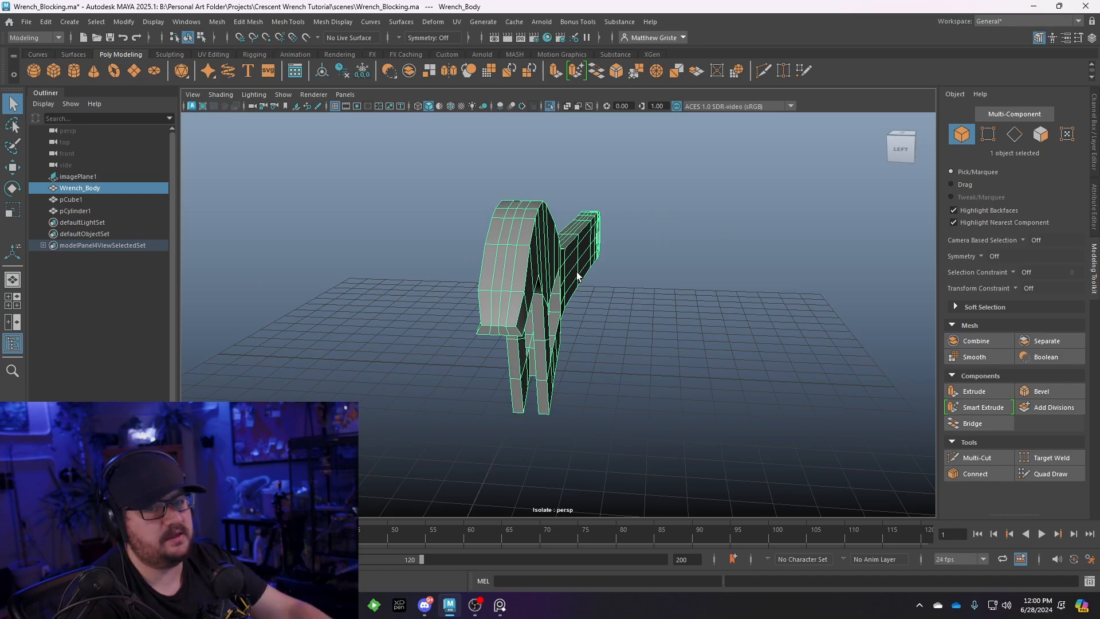
# Select a face strip beside the centre loop around the outer rim and worm opening and delete it
pyautogui.keyDown('alt'); pyautogui.moveTo(584, 271); pyautogui.dragTo(526, 253); pyautogui.keyUp('alt')
pyautogui.moveTo(526, 264); pyautogui.dragTo(526, 298, button='right')
pyautogui.click(520, 342)
pyautogui.keyDown('shift'); pyautogui.doubleClick(517, 319); pyautogui.keyUp('shift')
pyautogui.keyDown('alt'); pyautogui.moveTo(504, 315); pyautogui.dragTo(344, 352); pyautogui.keyUp('alt')
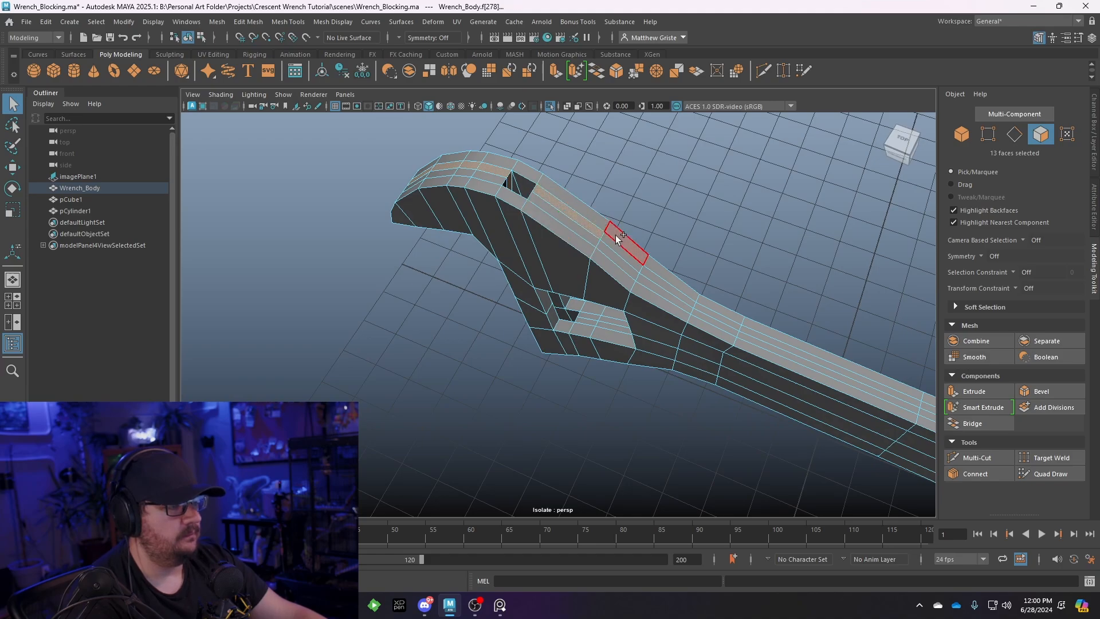
pyautogui.press('Delete')
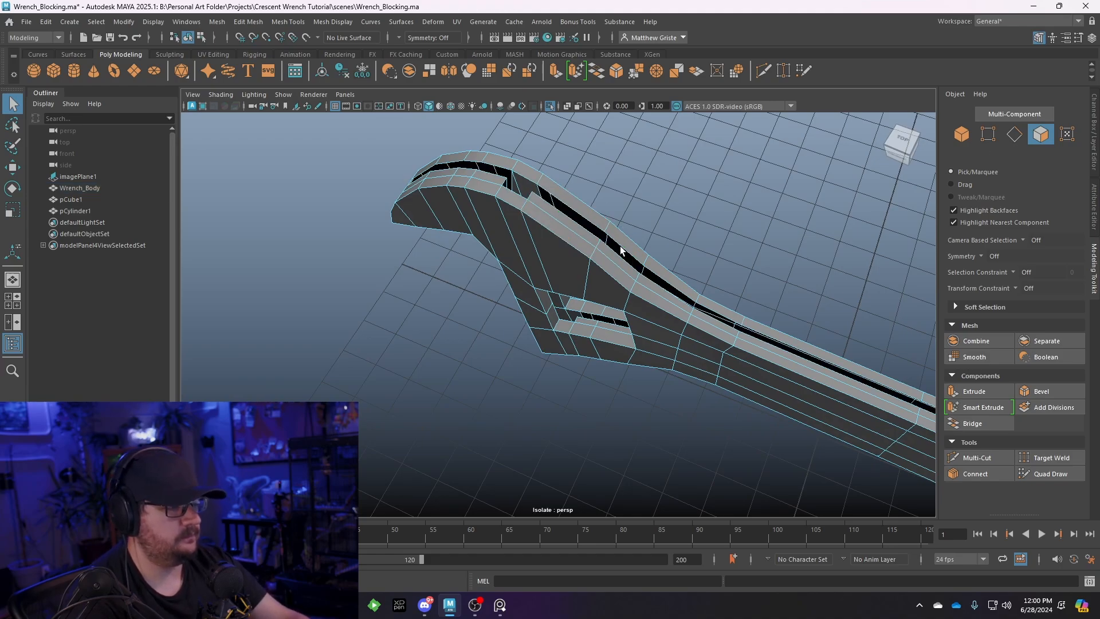
# Select the faces of the unwanted half of the wrench body, including its leftover strip, and delete them
pyautogui.keyDown('alt'); pyautogui.moveTo(646, 245); pyautogui.dragTo(483, 219); pyautogui.keyUp('alt')
pyautogui.click(614, 281)
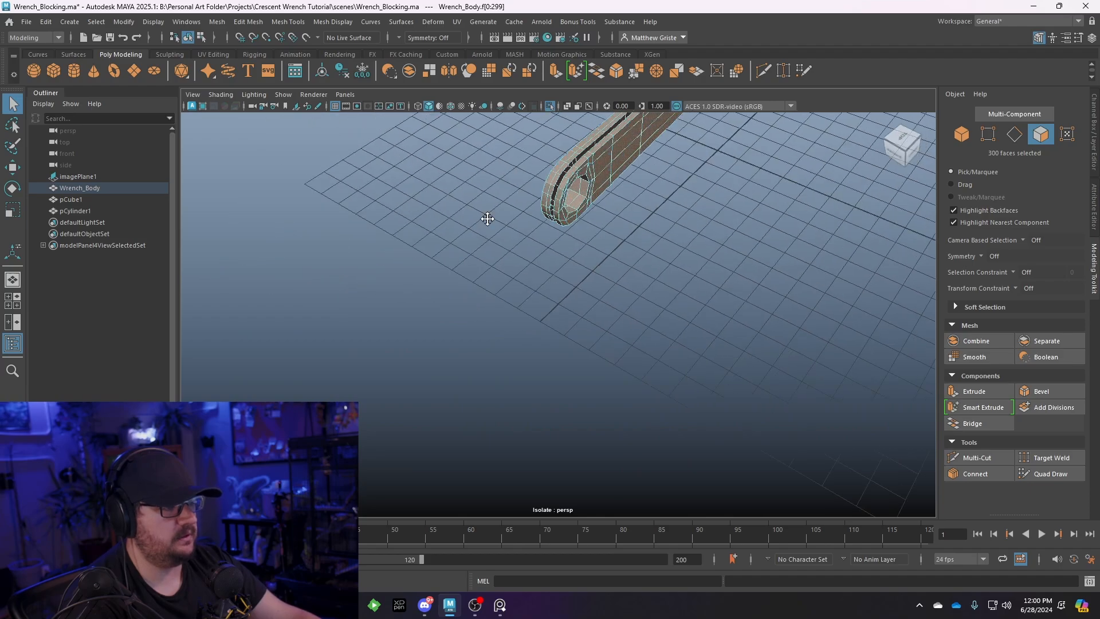
pyautogui.keyDown('alt'); pyautogui.moveTo(483, 219); pyautogui.dragTo(554, 199, button='right'); pyautogui.keyUp('alt')
pyautogui.click(553, 251)
pyautogui.keyDown('shift'); pyautogui.doubleClick(517, 291); pyautogui.keyUp('shift')
pyautogui.press('Delete')
pyautogui.keyDown('alt'); pyautogui.moveTo(553, 199); pyautogui.dragTo(597, 218); pyautogui.keyUp('alt')
pyautogui.doubleClick(597, 218)
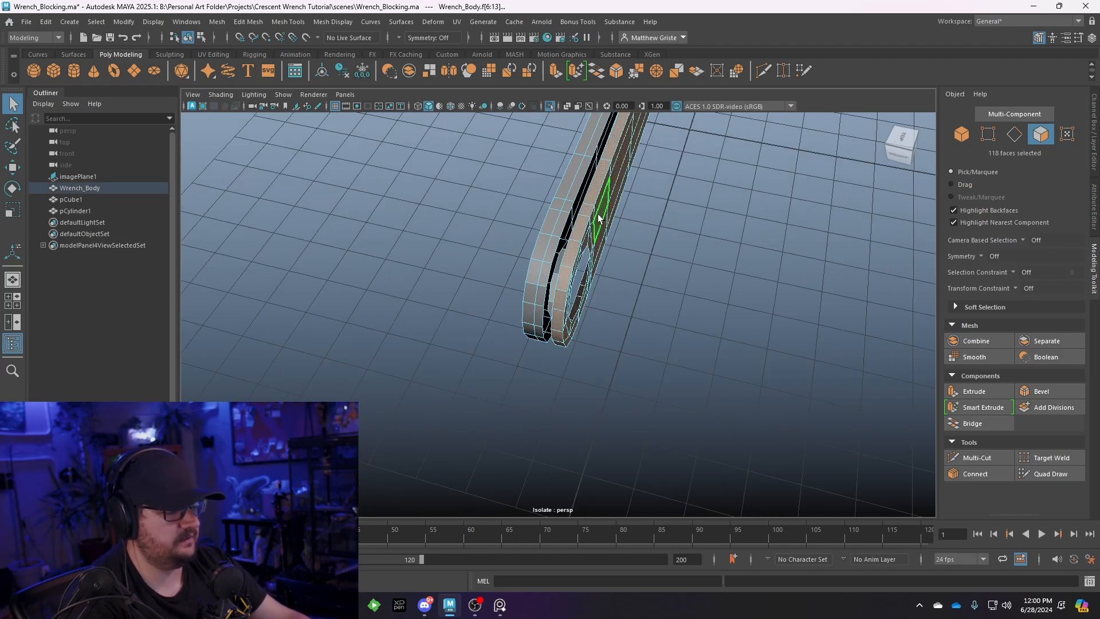
pyautogui.press('Delete')
# Return to object selection and examine the remaining half of the wrench body from the front and from above
pyautogui.keyDown('alt'); pyautogui.moveTo(590, 235); pyautogui.dragTo(587, 259, button='middle'); pyautogui.keyUp('alt')
pyautogui.keyDown('alt'); pyautogui.moveTo(586, 258); pyautogui.dragTo(497, 317); pyautogui.keyUp('alt')
pyautogui.moveTo(496, 317); pyautogui.dragTo(571, 244, button='right')
pyautogui.keyDown('alt'); pyautogui.moveTo(508, 328); pyautogui.dragTo(687, 313, button='middle'); pyautogui.keyUp('alt')
pyautogui.keyDown('alt'); pyautogui.moveTo(481, 240); pyautogui.dragTo(553, 255, button='right'); pyautogui.keyUp('alt')
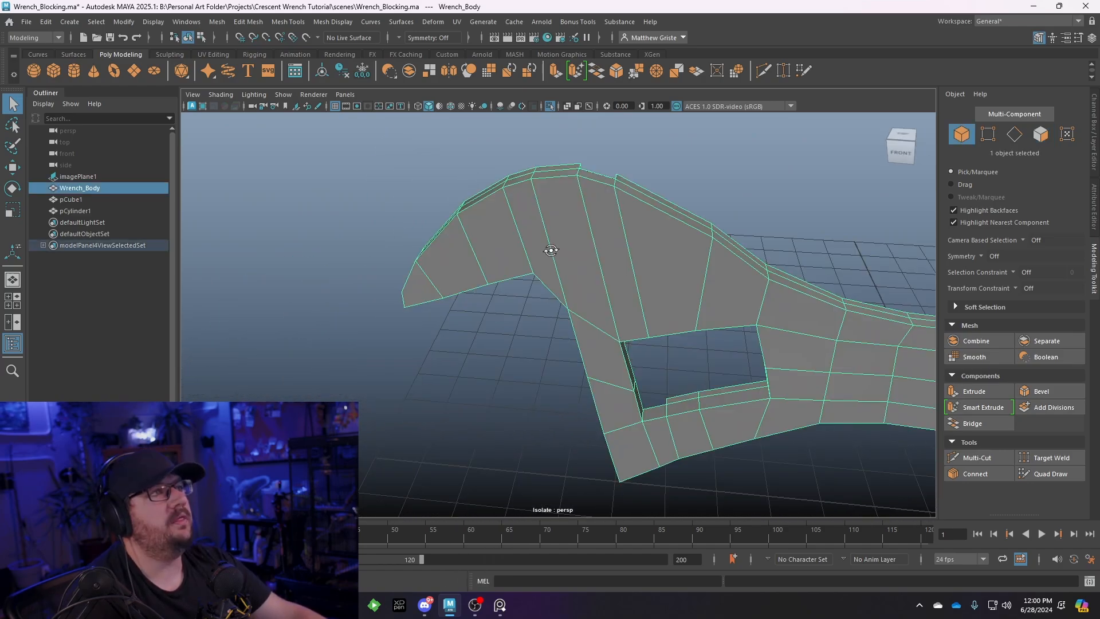
pyautogui.keyDown('alt'); pyautogui.moveTo(552, 249); pyautogui.dragTo(700, 292); pyautogui.keyUp('alt')
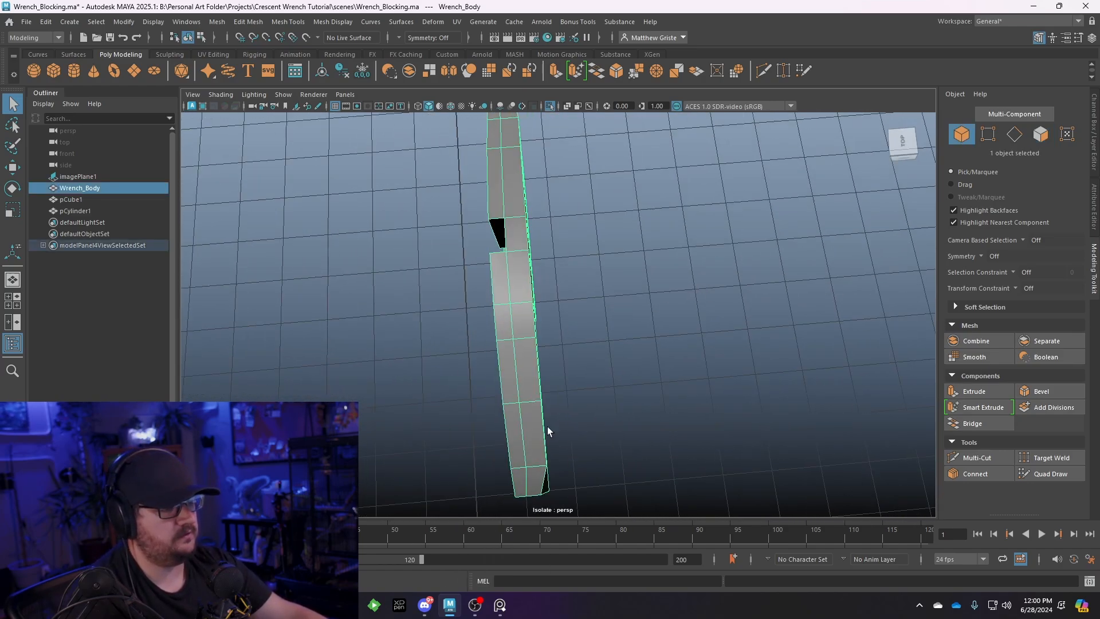
pyautogui.keyDown('alt'); pyautogui.moveTo(548, 431); pyautogui.dragTo(440, 254); pyautogui.keyUp('alt')
# In the top view, move the two outer corner vertices at the jaw tip inward along Z to taper the tip
pyautogui.press('space')
pyautogui.press('space')
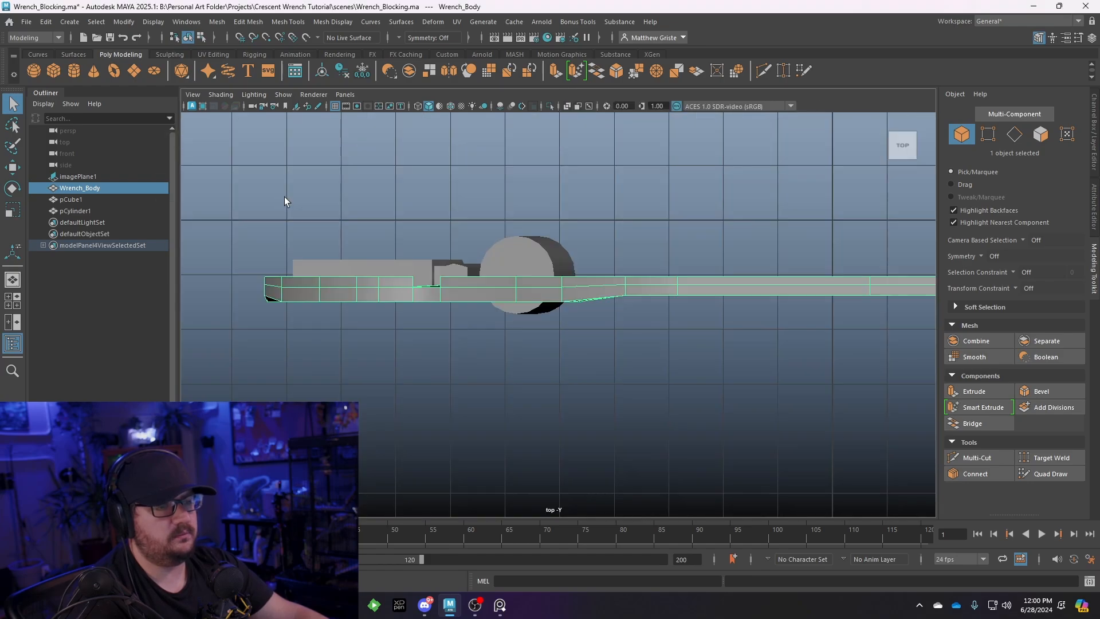
pyautogui.keyDown('alt'); pyautogui.moveTo(284, 201); pyautogui.dragTo(466, 201, button='middle'); pyautogui.keyUp('alt')
pyautogui.scroll(3, 466, 201)
pyautogui.moveTo(314, 233); pyautogui.dragTo(307, 230, button='right')
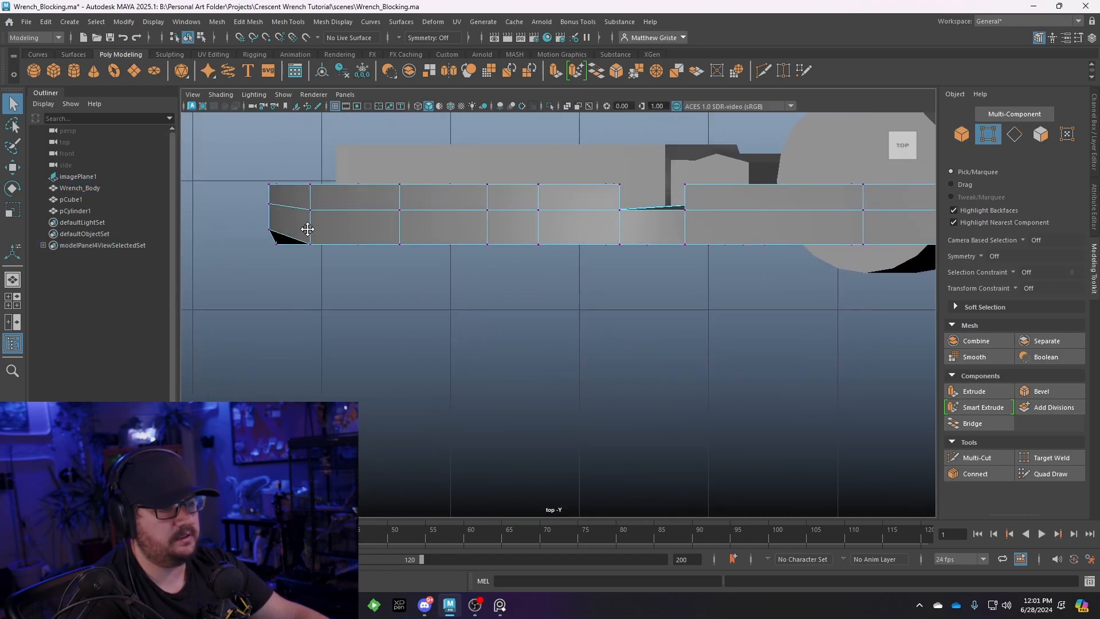
pyautogui.keyDown('alt'); pyautogui.moveTo(308, 230); pyautogui.dragTo(384, 212, button='middle'); pyautogui.keyUp('alt')
pyautogui.moveTo(384, 212); pyautogui.dragTo(426, 247)
pyautogui.press('r')
pyautogui.press('w')
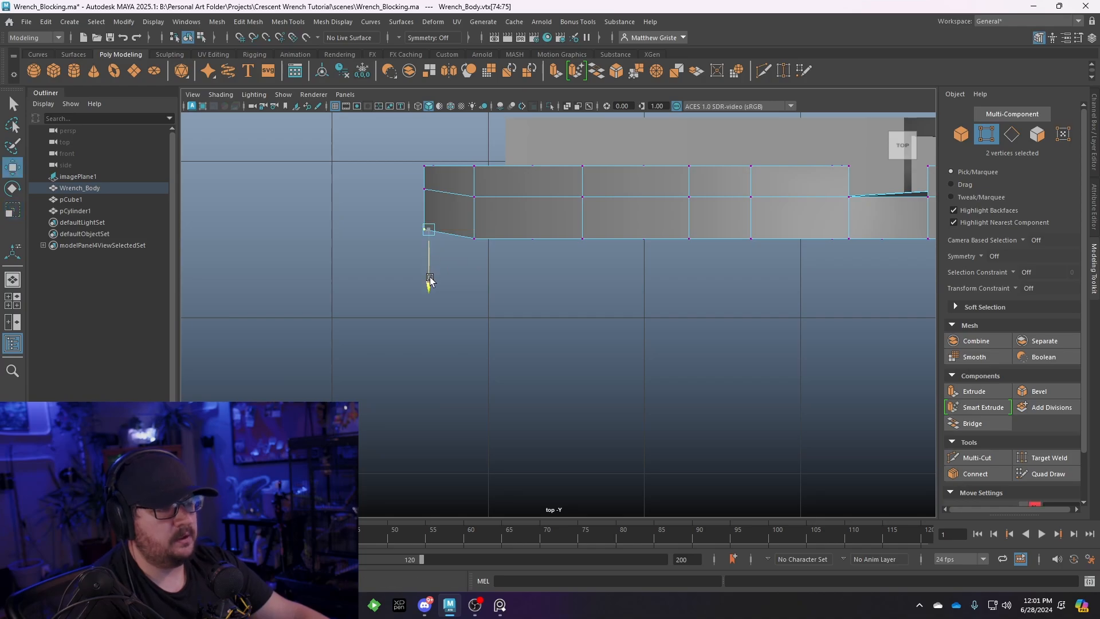
pyautogui.click(474, 237)
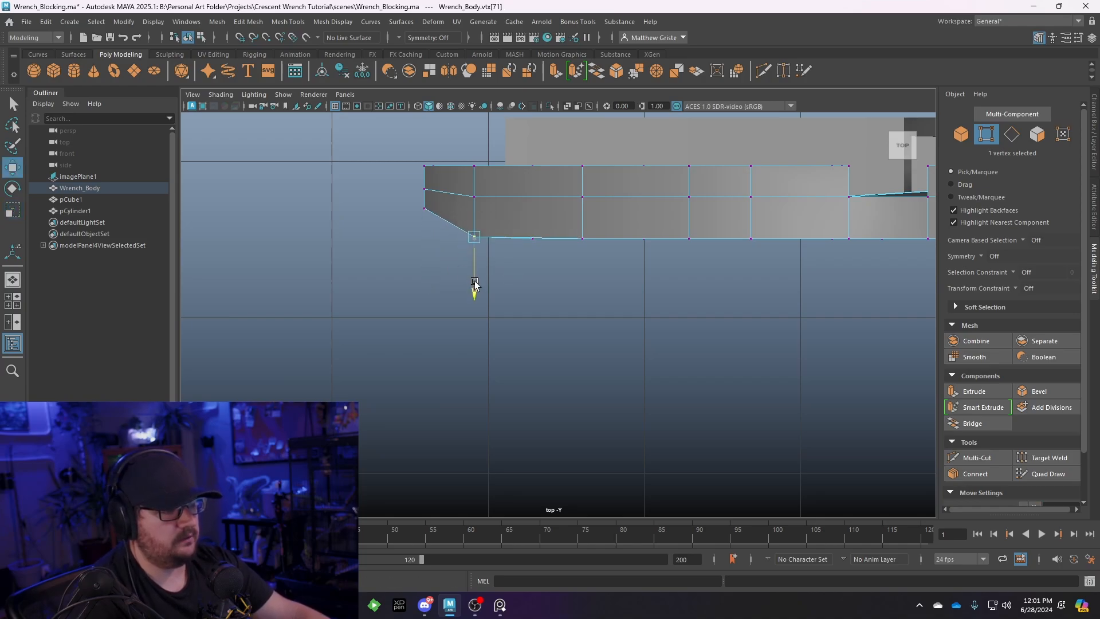
pyautogui.moveTo(476, 287); pyautogui.dragTo(478, 272)
pyautogui.hotkey('ctrl', 'z')
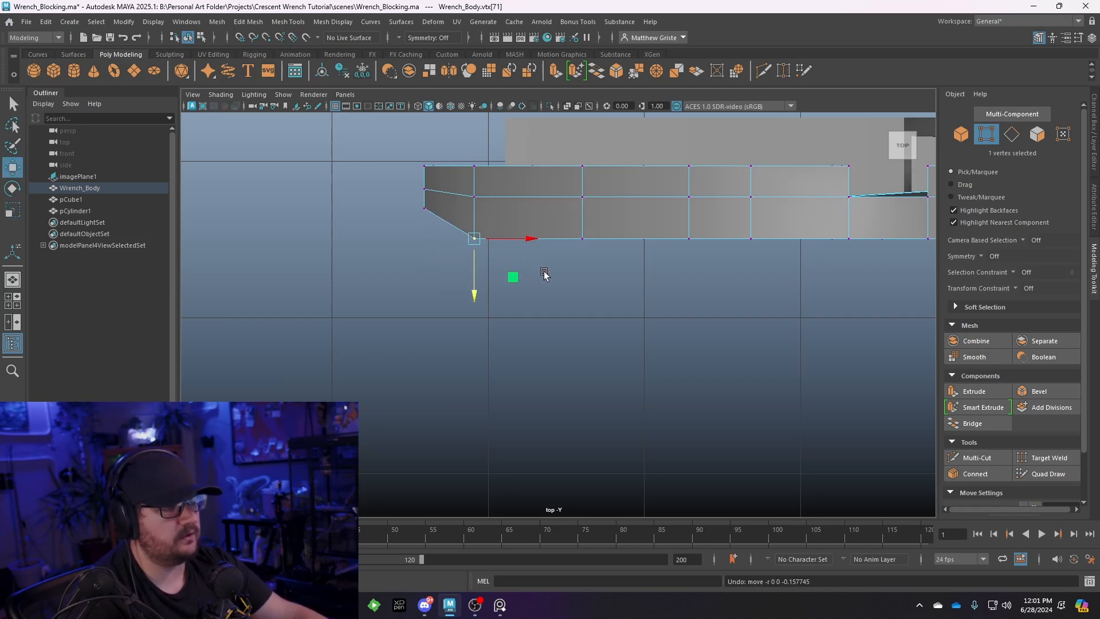
# In the four-view layout, shift the first two vertex columns behind the jaw tip in the negative Z direction
pyautogui.press('space')
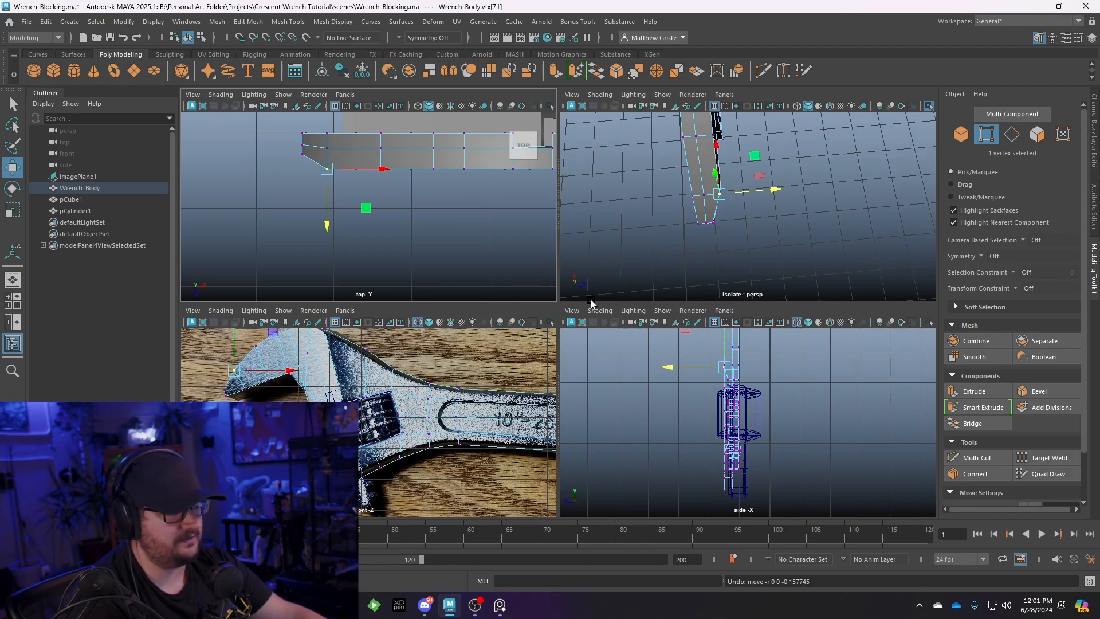
pyautogui.scroll(5, 256, 383)
pyautogui.keyDown('alt'); pyautogui.moveTo(255, 383); pyautogui.dragTo(508, 444, button='middle'); pyautogui.keyUp('alt')
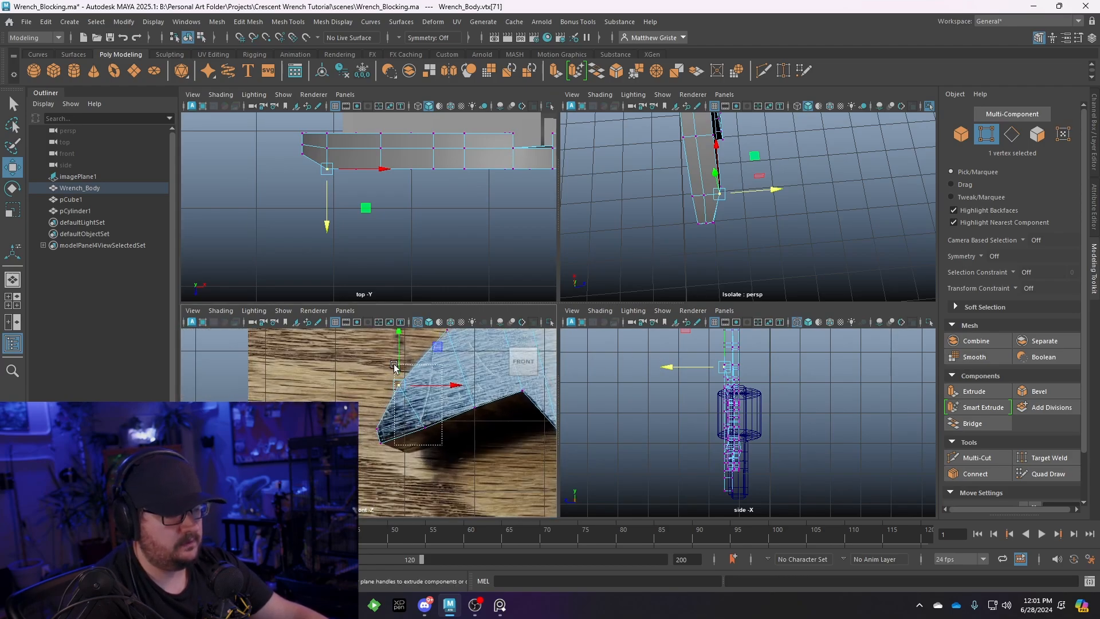
pyautogui.moveTo(395, 367); pyautogui.dragTo(395, 368)
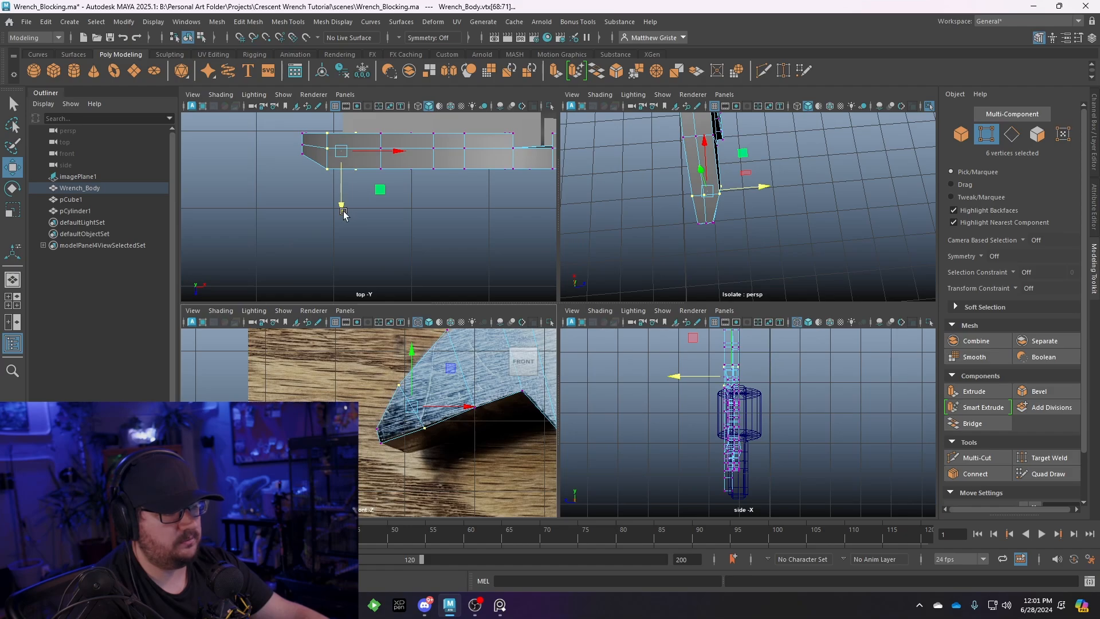
pyautogui.moveTo(343, 213); pyautogui.dragTo(346, 202)
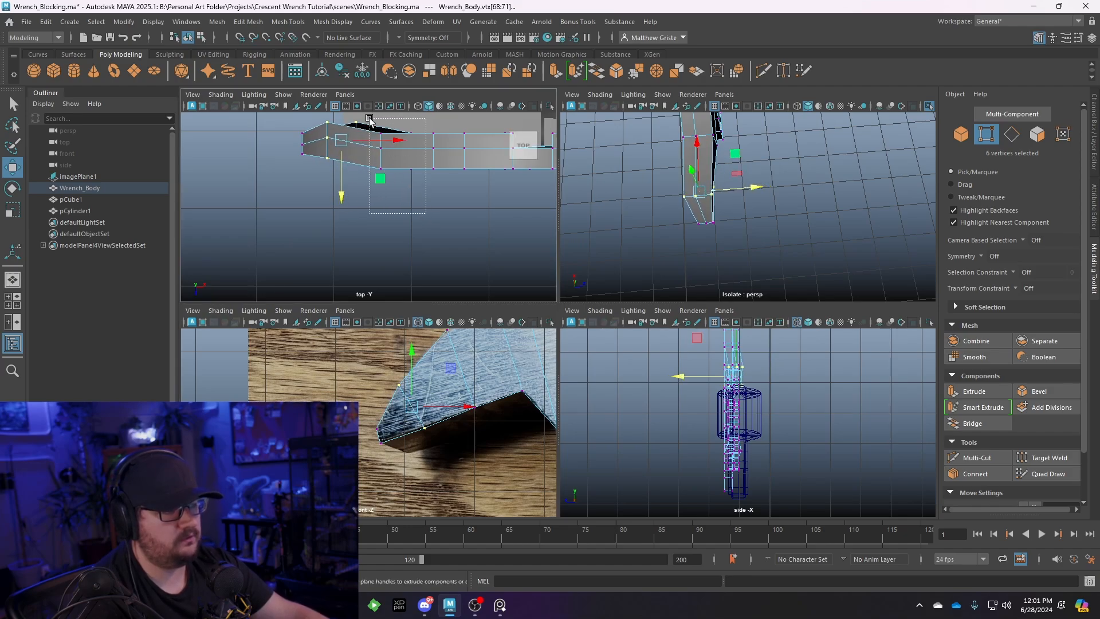
pyautogui.moveTo(370, 120); pyautogui.dragTo(369, 121)
pyautogui.moveTo(399, 206); pyautogui.dragTo(398, 196)
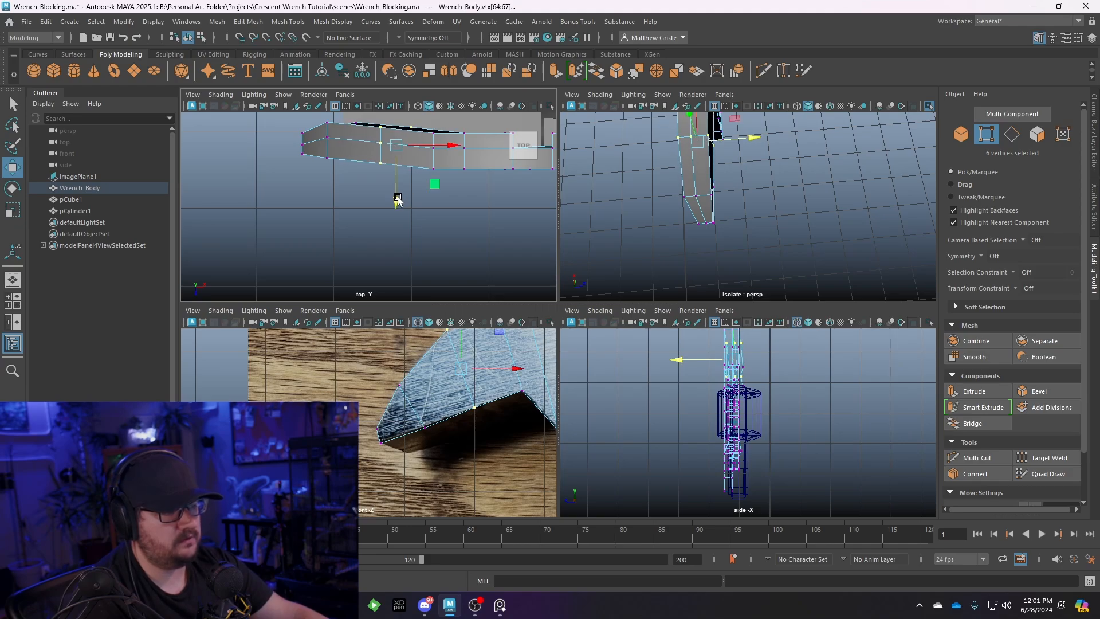
# Shift the third vertex column behind the jaw tip slightly in the negative Z direction to continue the bend
pyautogui.keyDown('alt'); pyautogui.moveTo(459, 211); pyautogui.dragTo(428, 218, button='middle'); pyautogui.keyUp('alt')
pyautogui.keyDown('alt'); pyautogui.moveTo(496, 439); pyautogui.dragTo(362, 460, button='middle'); pyautogui.keyUp('alt')
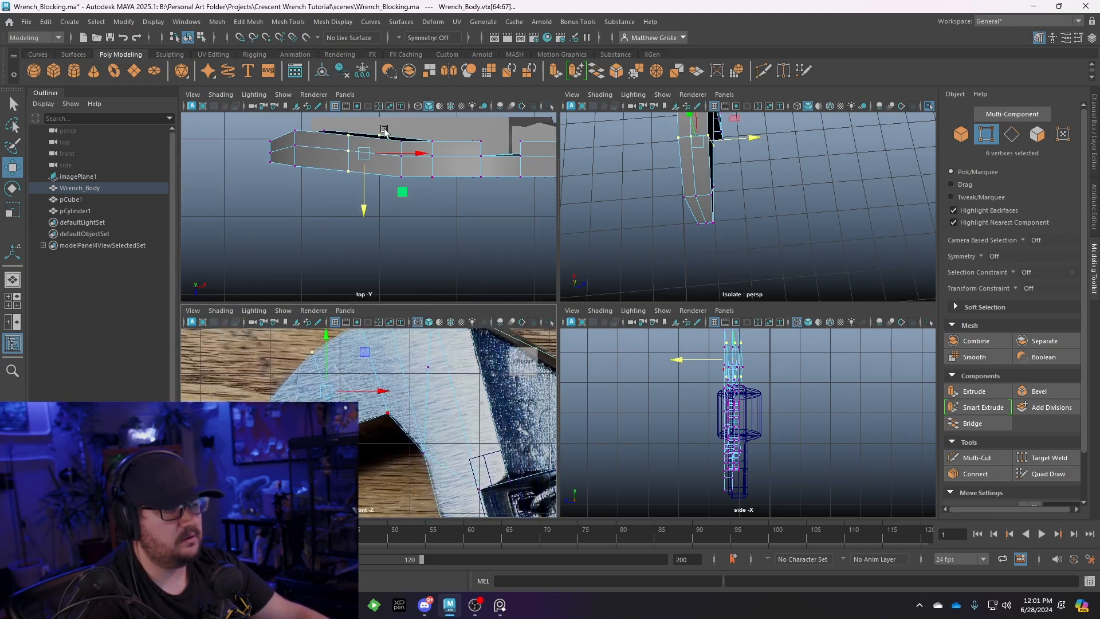
pyautogui.moveTo(384, 130); pyautogui.dragTo(444, 208)
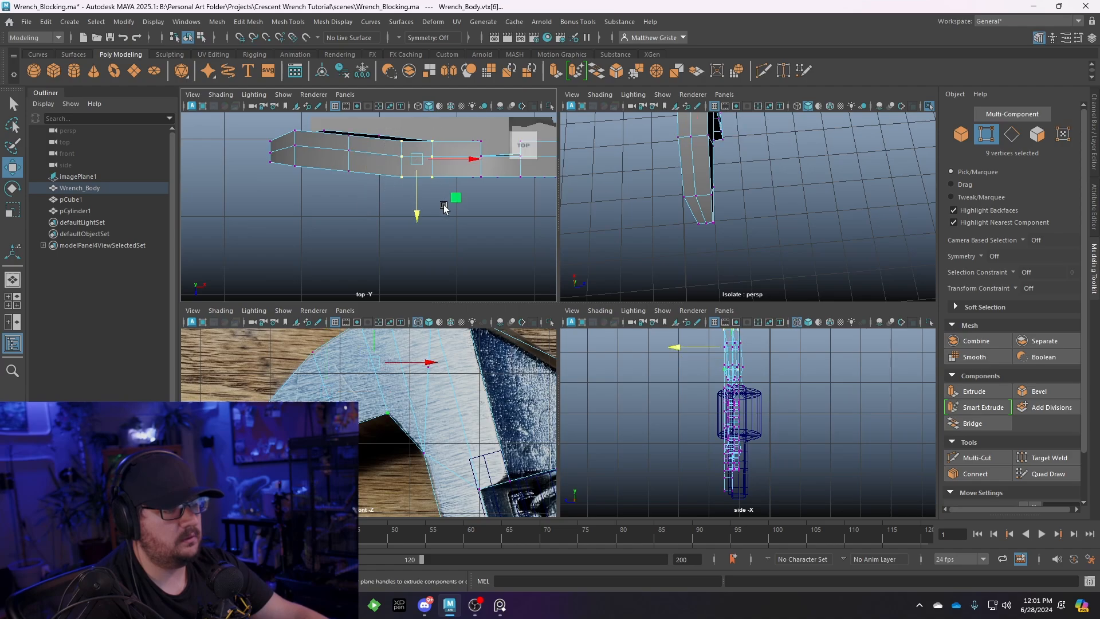
pyautogui.keyDown('alt'); pyautogui.moveTo(420, 357); pyautogui.dragTo(391, 401, button='middle'); pyautogui.keyUp('alt')
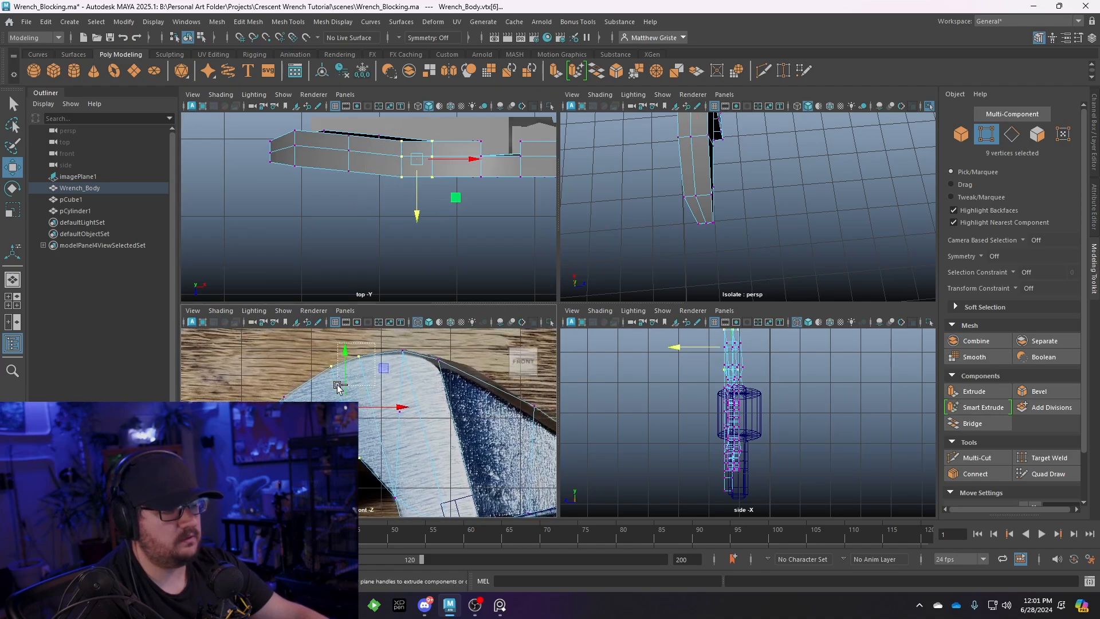
pyautogui.moveTo(412, 218); pyautogui.dragTo(412, 218)
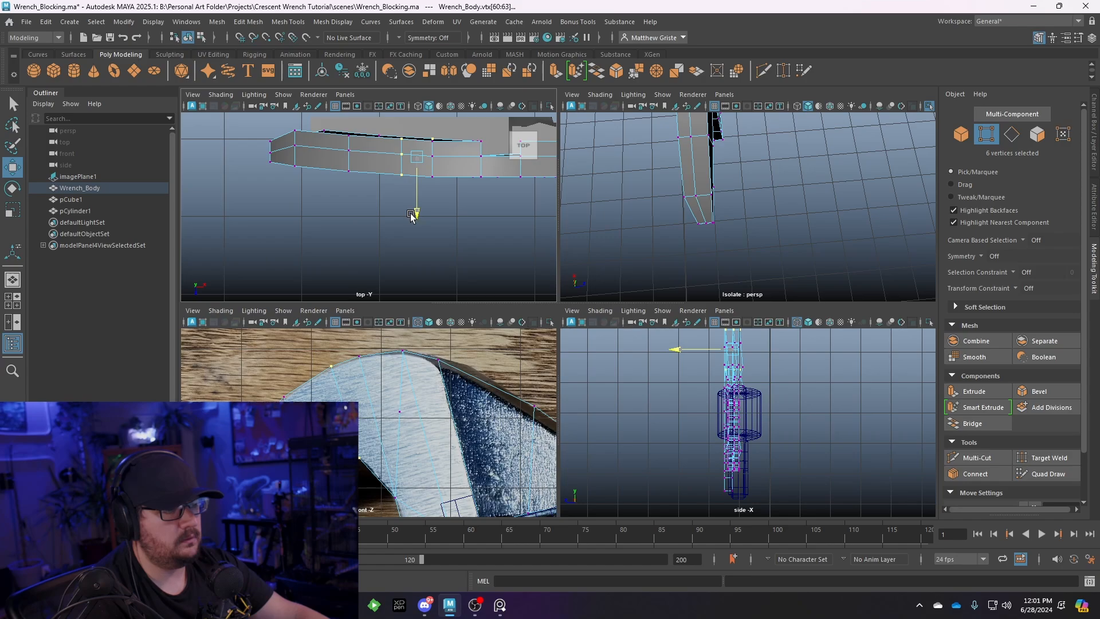
# Select all the shifted jaw columns together with the tip vertices and move them further in the negative Z direction
pyautogui.keyDown('alt'); pyautogui.moveTo(284, 151); pyautogui.dragTo(287, 167, button='middle'); pyautogui.keyUp('alt')
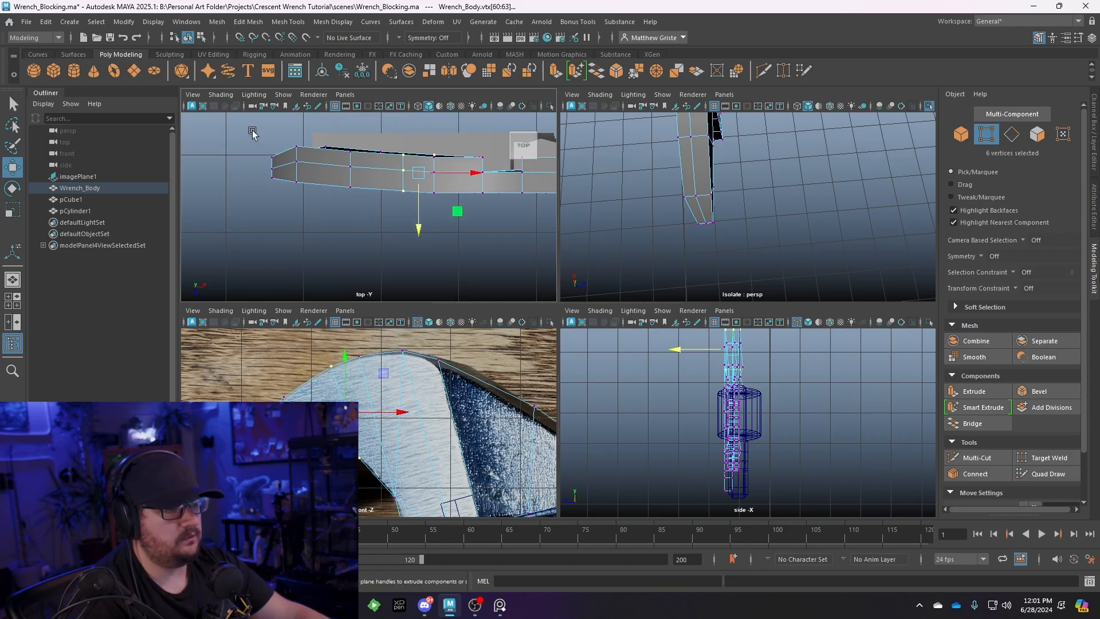
pyautogui.scroll(-5, 319, 384)
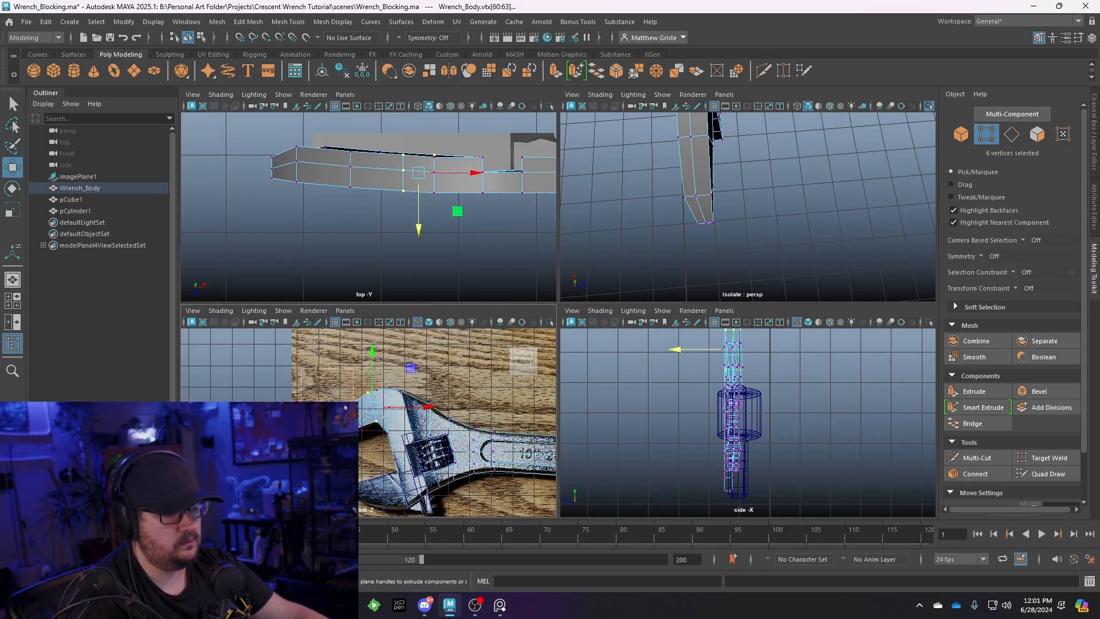
pyautogui.keyDown('shift'); pyautogui.moveTo(364, 461); pyautogui.dragTo(364, 461); pyautogui.keyUp('shift')
pyautogui.scroll(5, 364, 419)
pyautogui.moveTo(348, 218); pyautogui.dragTo(348, 210)
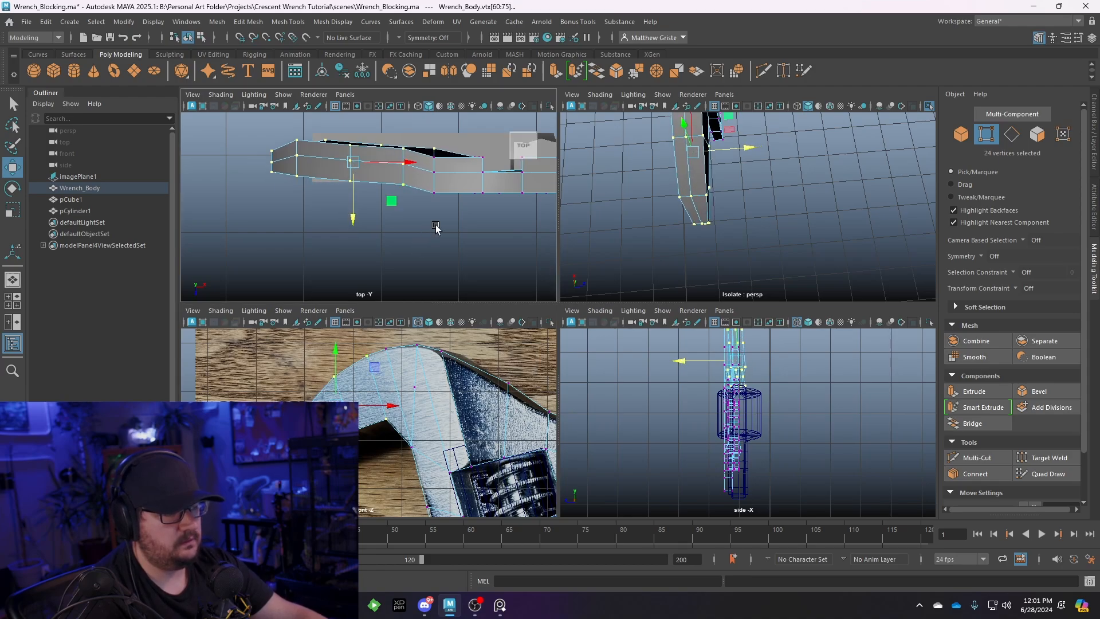
# Select the five outer-face vertices from the jaw's top rim down its straight front edge and move them slightly inward along Z
pyautogui.scroll(6, 427, 411)
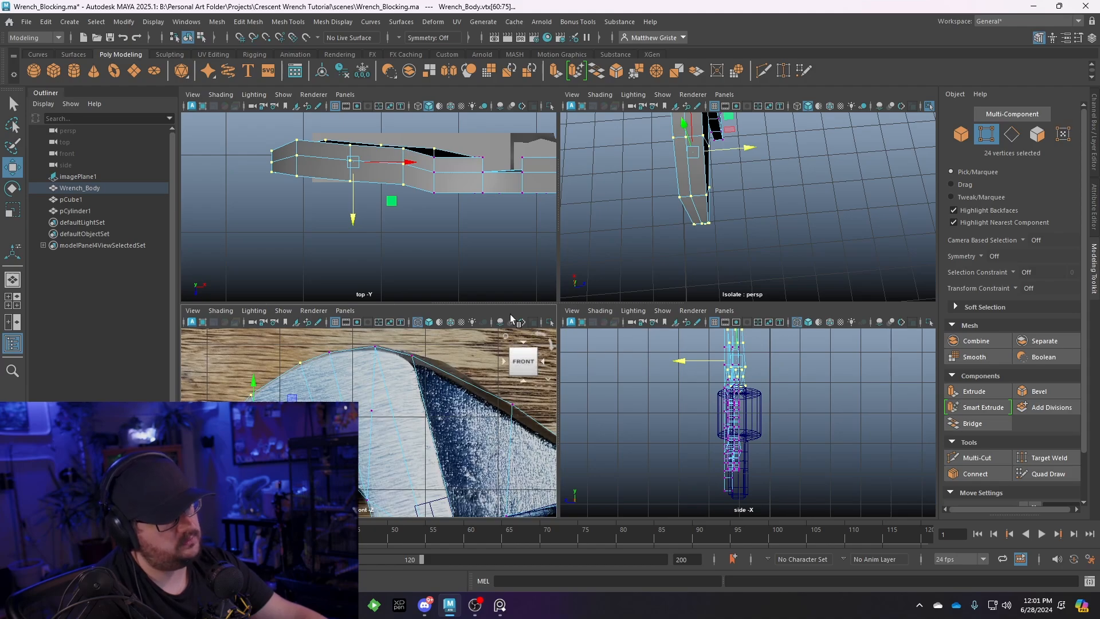
pyautogui.keyDown('alt'); pyautogui.moveTo(715, 203); pyautogui.dragTo(746, 159); pyautogui.keyUp('alt')
pyautogui.scroll(2, 721, 229)
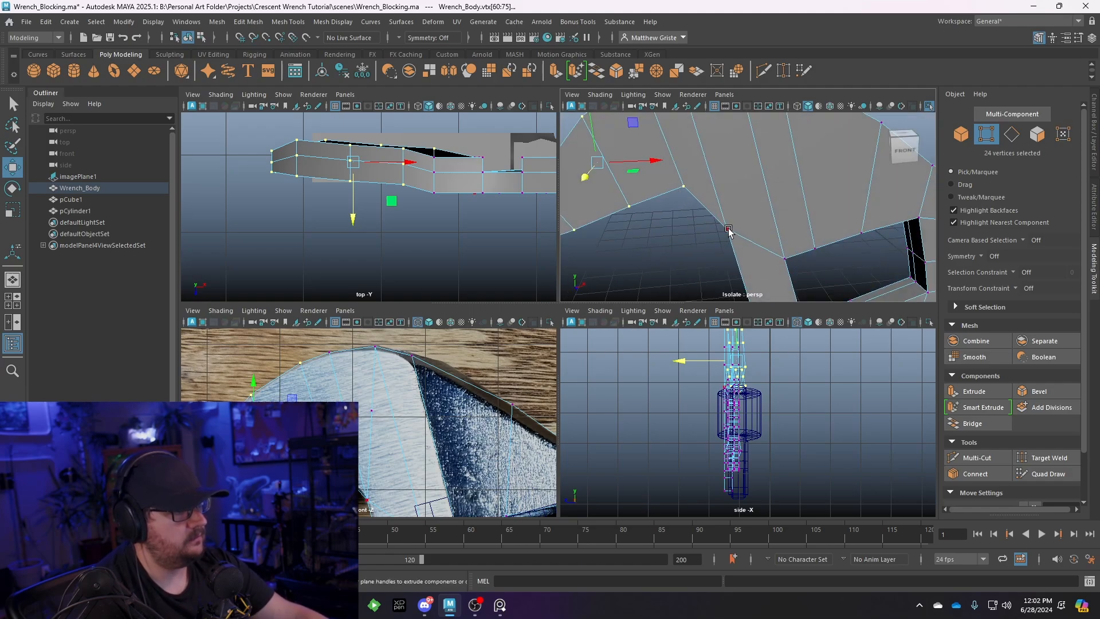
pyautogui.click(730, 231)
pyautogui.keyDown('alt'); pyautogui.moveTo(735, 236); pyautogui.dragTo(765, 309, button='middle'); pyautogui.keyUp('alt')
pyautogui.keyDown('alt'); pyautogui.moveTo(710, 221); pyautogui.dragTo(734, 235); pyautogui.keyUp('alt')
pyautogui.keyDown('shift'); pyautogui.click(696, 176); pyautogui.keyUp('shift')
pyautogui.keyDown('alt'); pyautogui.moveTo(737, 248); pyautogui.dragTo(711, 178, button='middle'); pyautogui.keyUp('alt')
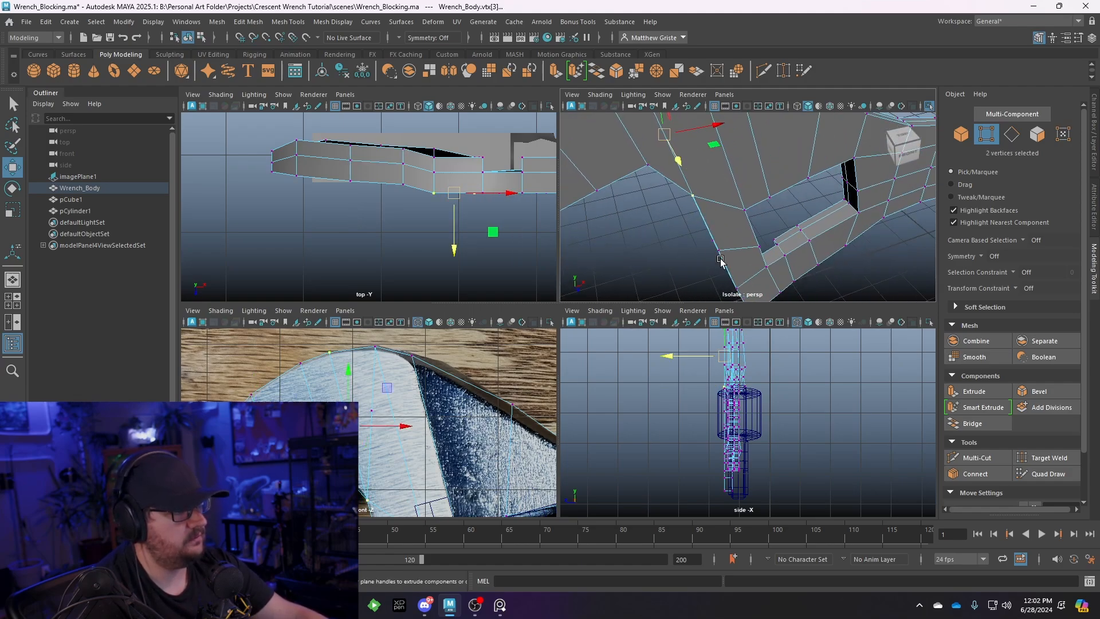
pyautogui.keyDown('alt'); pyautogui.moveTo(696, 197); pyautogui.dragTo(679, 241); pyautogui.keyUp('alt')
pyautogui.keyDown('alt'); pyautogui.moveTo(679, 241); pyautogui.dragTo(717, 172, button='middle'); pyautogui.keyUp('alt')
pyautogui.keyDown('shift'); pyautogui.click(674, 201); pyautogui.keyUp('shift')
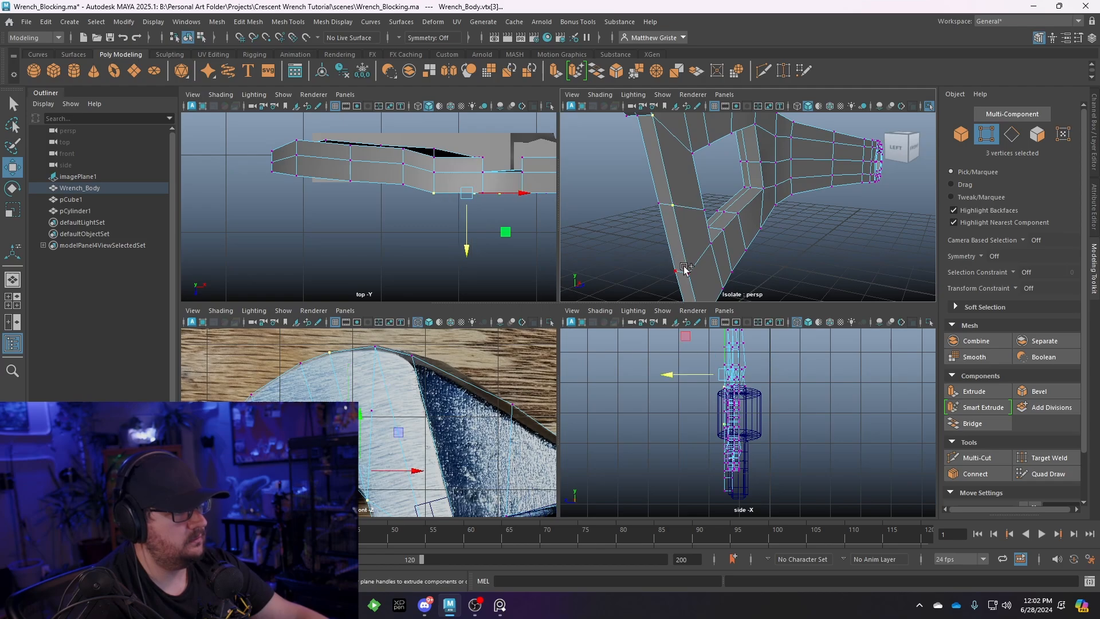
pyautogui.keyDown('shift'); pyautogui.click(684, 271); pyautogui.keyUp('shift')
pyautogui.keyDown('alt'); pyautogui.moveTo(711, 299); pyautogui.dragTo(696, 245, button='middle'); pyautogui.keyUp('alt')
pyautogui.keyDown('shift'); pyautogui.click(695, 261); pyautogui.keyUp('shift')
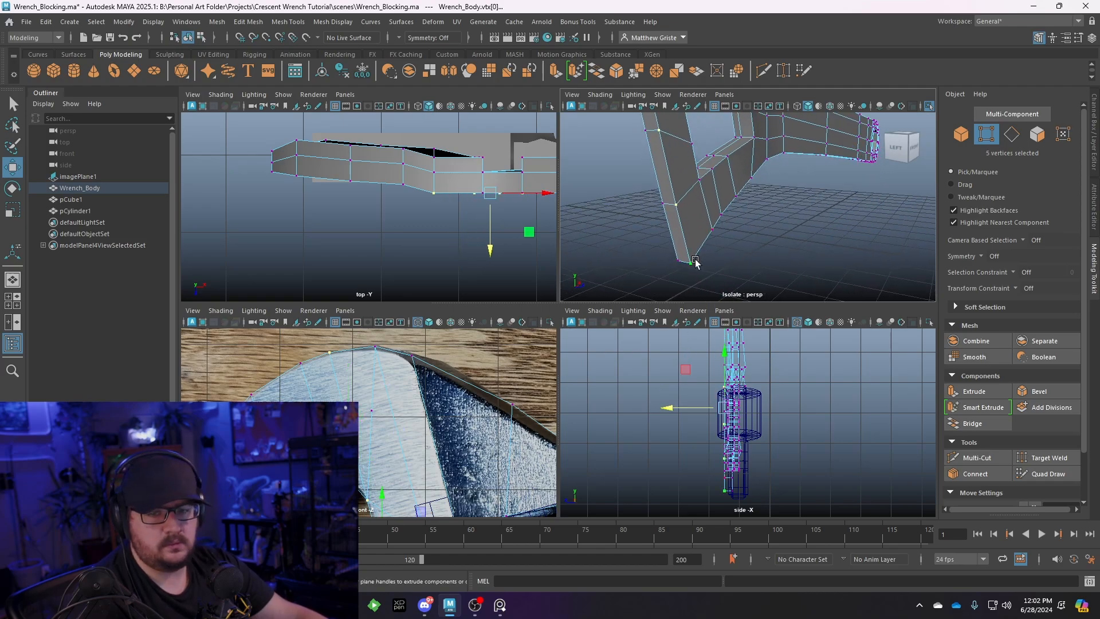
pyautogui.keyDown('alt'); pyautogui.moveTo(695, 261); pyautogui.dragTo(676, 224); pyautogui.keyUp('alt')
pyautogui.keyDown('alt'); pyautogui.moveTo(470, 190); pyautogui.dragTo(427, 228, button='middle'); pyautogui.keyUp('alt')
pyautogui.scroll(3, 427, 228)
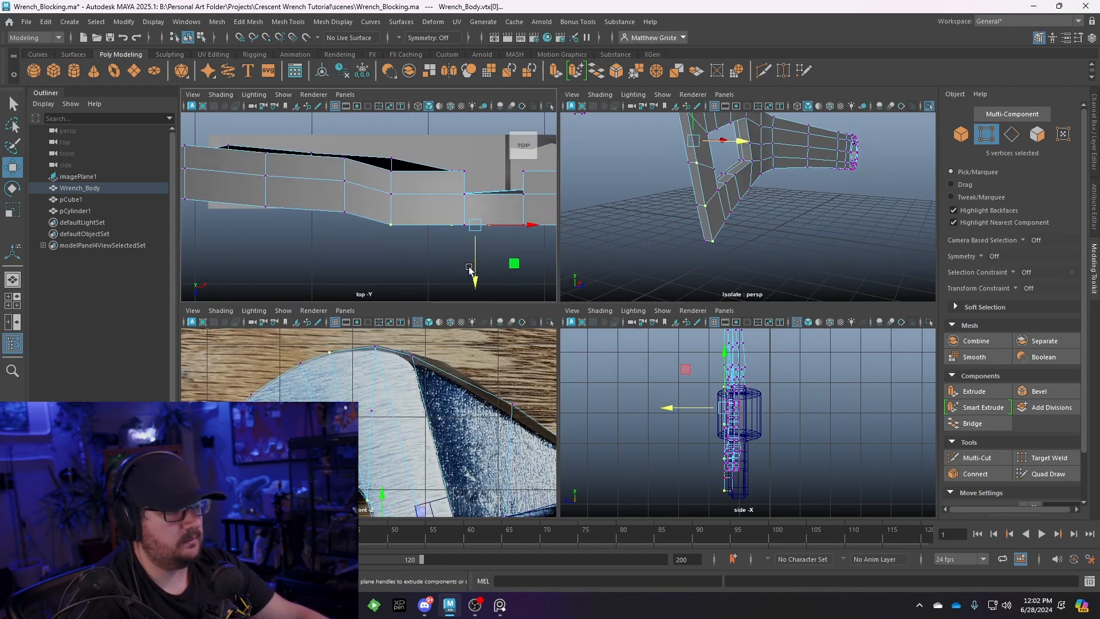
pyautogui.moveTo(476, 271); pyautogui.dragTo(476, 269)
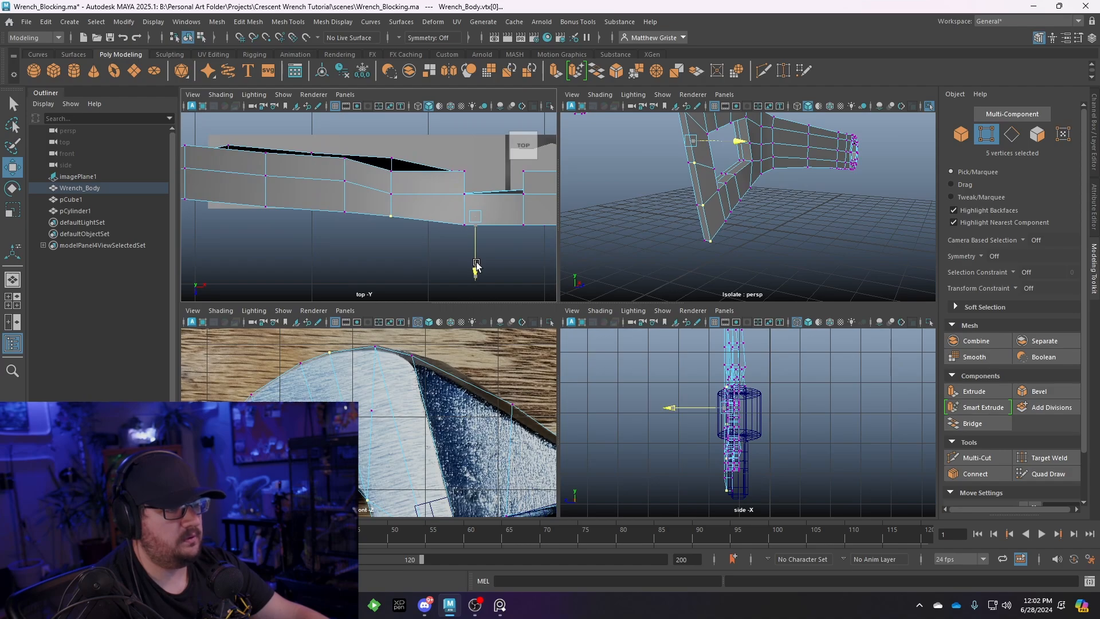
# Move three middle-loop vertices along the top of the jaw toward its outer face, following the bend
pyautogui.keyDown('alt'); pyautogui.moveTo(800, 209); pyautogui.dragTo(737, 209); pyautogui.keyUp('alt')
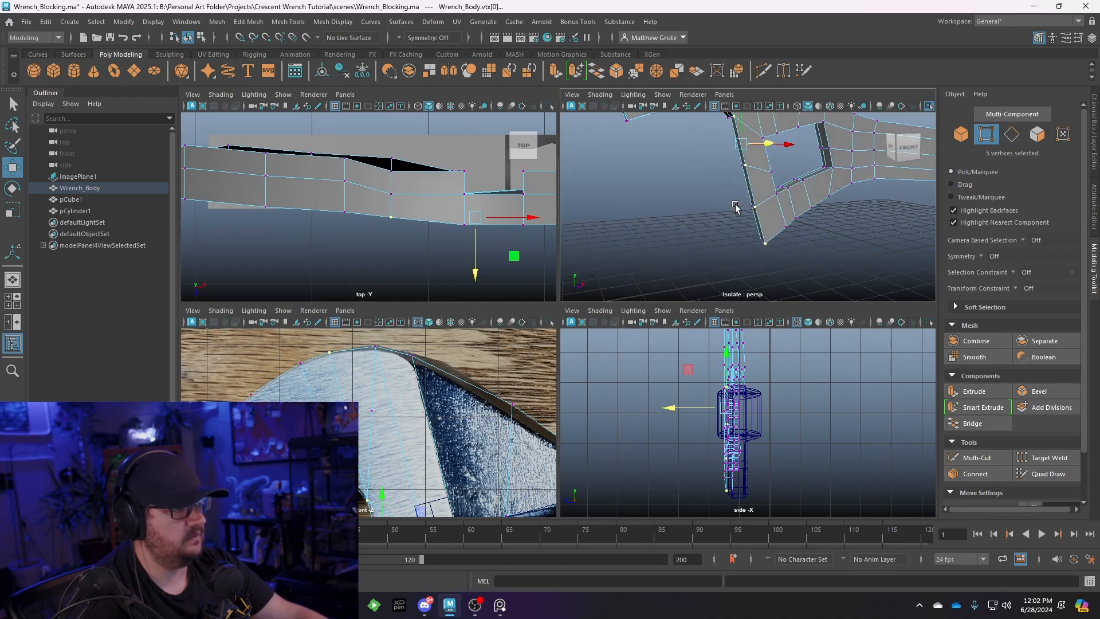
pyautogui.keyDown('alt'); pyautogui.moveTo(736, 209); pyautogui.dragTo(713, 306, button='middle'); pyautogui.keyUp('alt')
pyautogui.keyDown('alt'); pyautogui.moveTo(785, 220); pyautogui.dragTo(740, 220); pyautogui.keyUp('alt')
pyautogui.scroll(-6, 427, 176)
pyautogui.scroll(4, 466, 208)
pyautogui.keyDown('alt'); pyautogui.moveTo(425, 177); pyautogui.dragTo(432, 201, button='middle'); pyautogui.keyUp('alt')
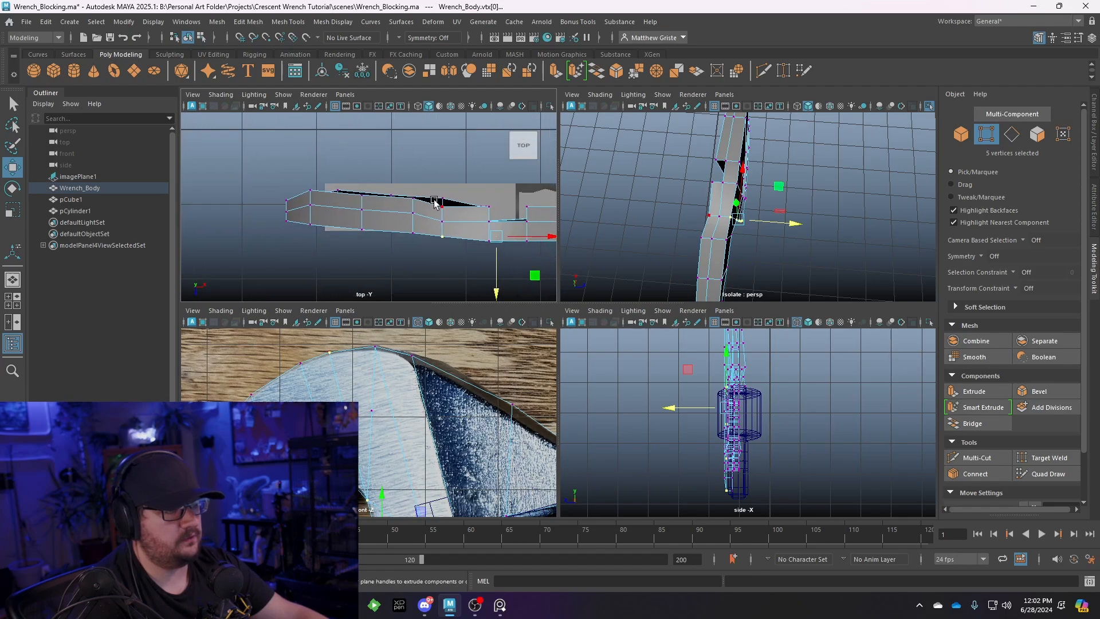
pyautogui.scroll(2, 432, 200)
pyautogui.click(305, 209)
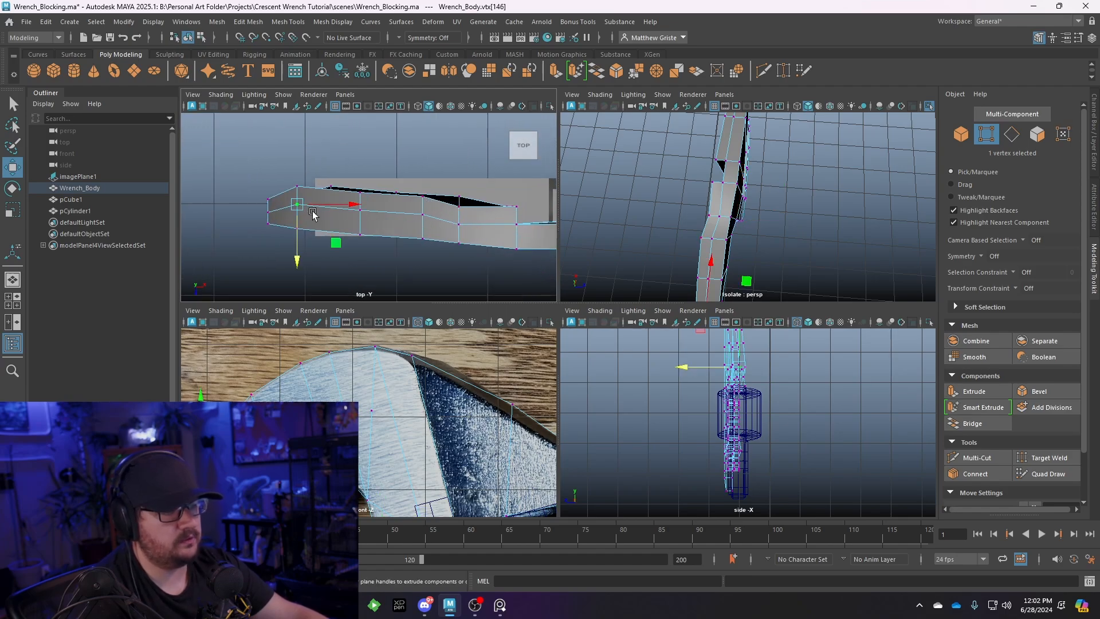
pyautogui.moveTo(298, 241); pyautogui.dragTo(300, 248)
pyautogui.click(374, 215)
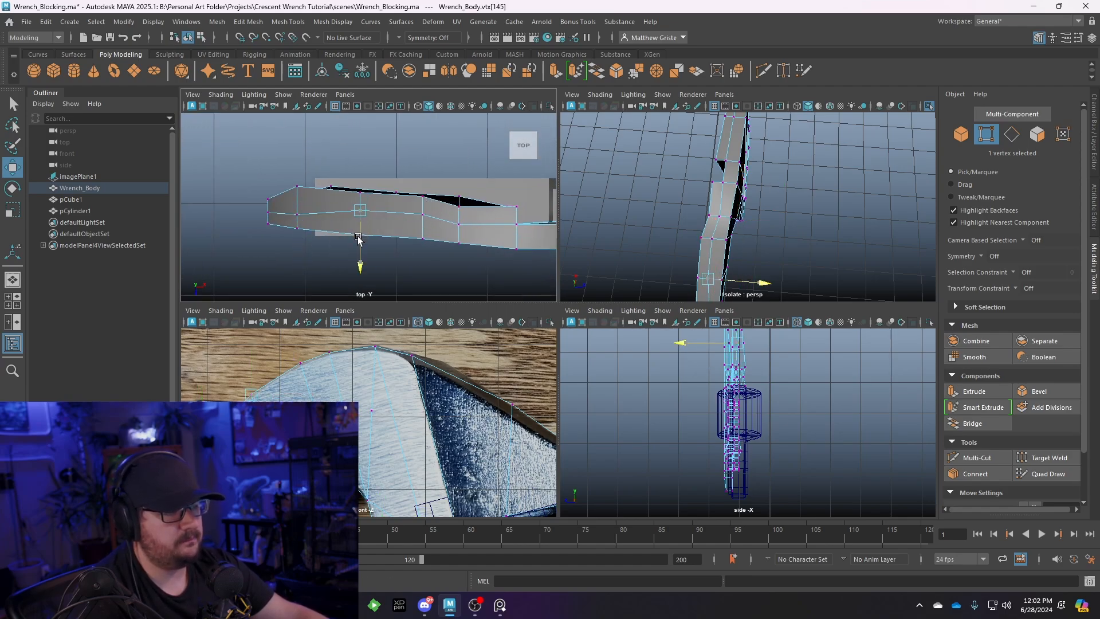
pyautogui.click(416, 211)
pyautogui.moveTo(426, 248); pyautogui.dragTo(427, 252)
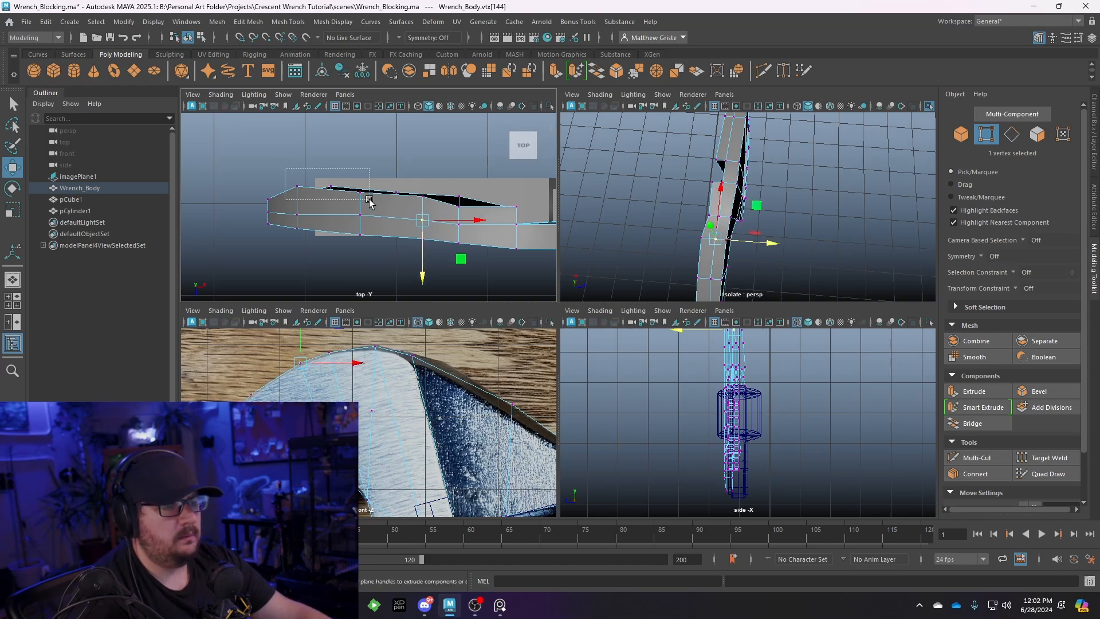
# Select the twelve vertices along the jaw's rear edge and scale them flat along Z into one straight row
pyautogui.moveTo(370, 200); pyautogui.dragTo(370, 201)
pyautogui.keyDown('shift'); pyautogui.moveTo(281, 204); pyautogui.dragTo(281, 204); pyautogui.keyUp('shift')
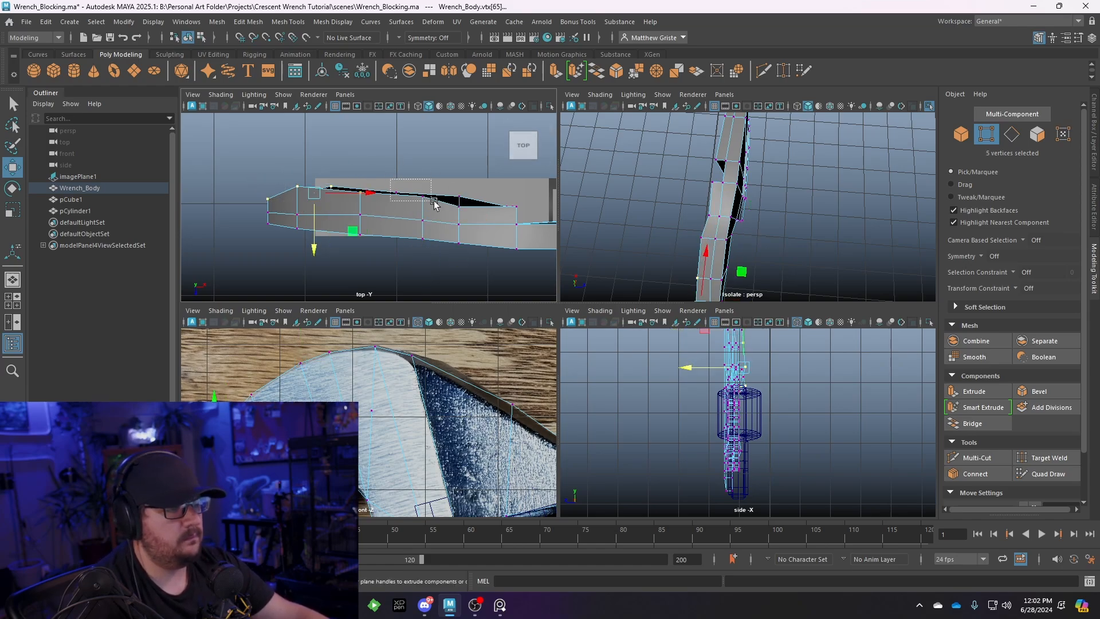
pyautogui.keyDown('shift'); pyautogui.moveTo(434, 204); pyautogui.dragTo(526, 221); pyautogui.keyUp('shift')
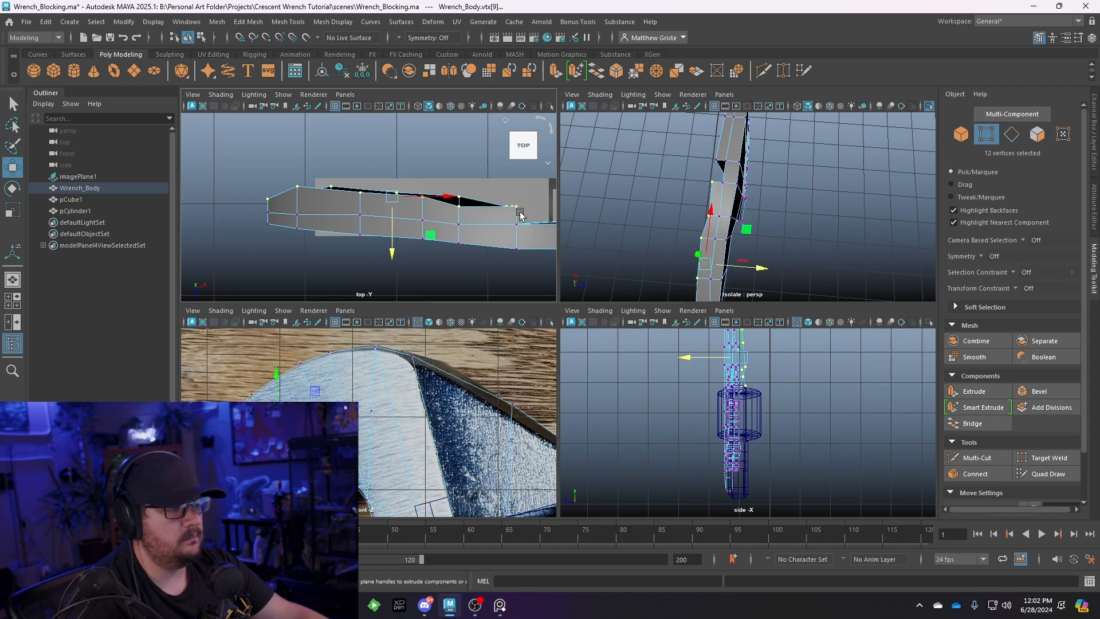
pyautogui.press('r')
pyautogui.moveTo(390, 245); pyautogui.dragTo(399, 193)
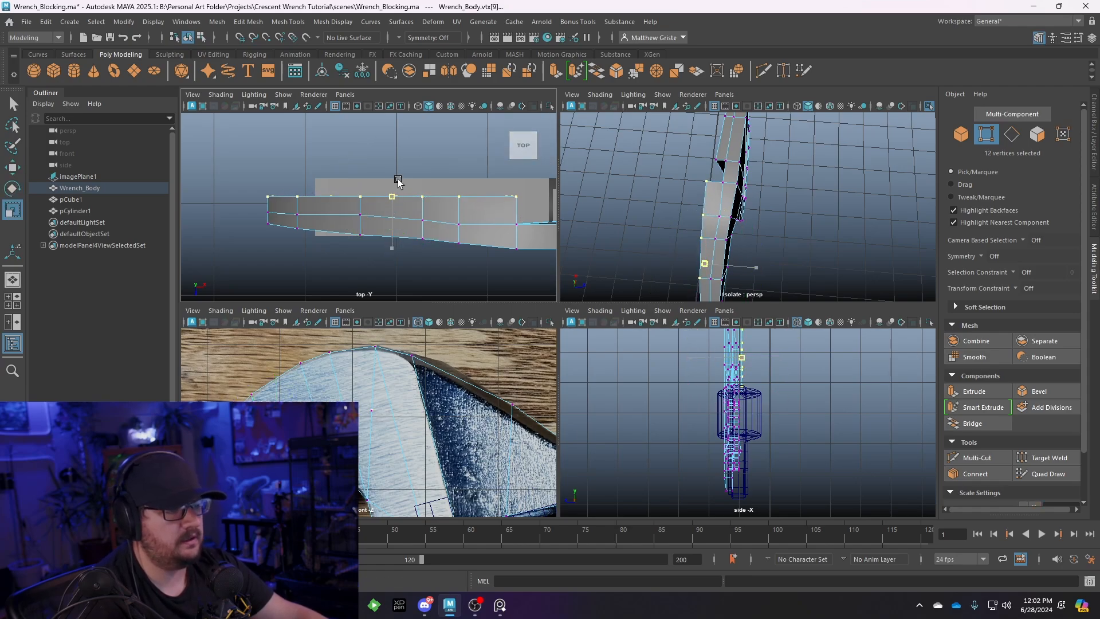
# Move the flattened rear vertex row slightly in positive Z toward the jaw's outer face, fine-tuning its depth in the side view
pyautogui.press('w')
pyautogui.keyDown('alt'); pyautogui.moveTo(398, 247); pyautogui.dragTo(358, 234, button='middle'); pyautogui.keyUp('alt')
pyautogui.moveTo(352, 235); pyautogui.dragTo(355, 249)
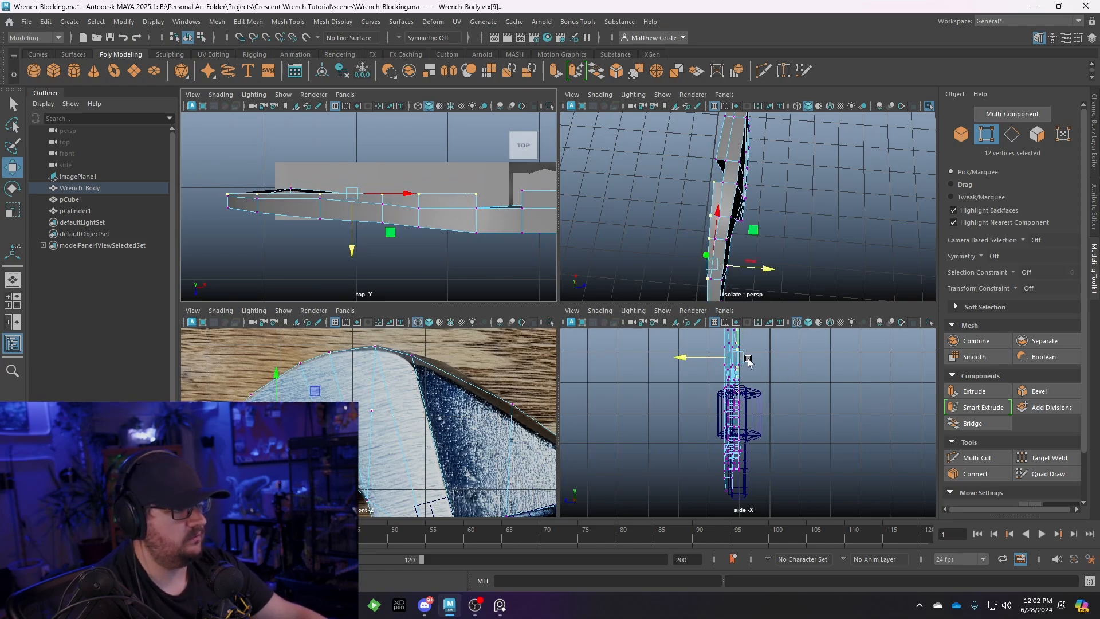
pyautogui.press('space')
pyautogui.scroll(6, 644, 282)
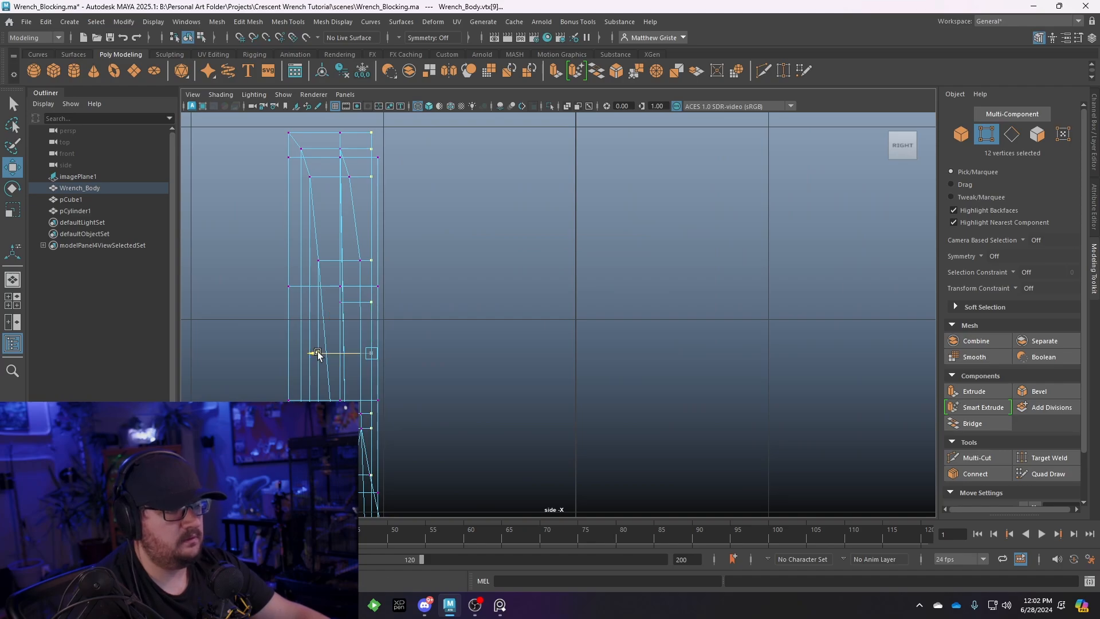
pyautogui.moveTo(318, 355); pyautogui.dragTo(326, 356)
pyautogui.press('space')
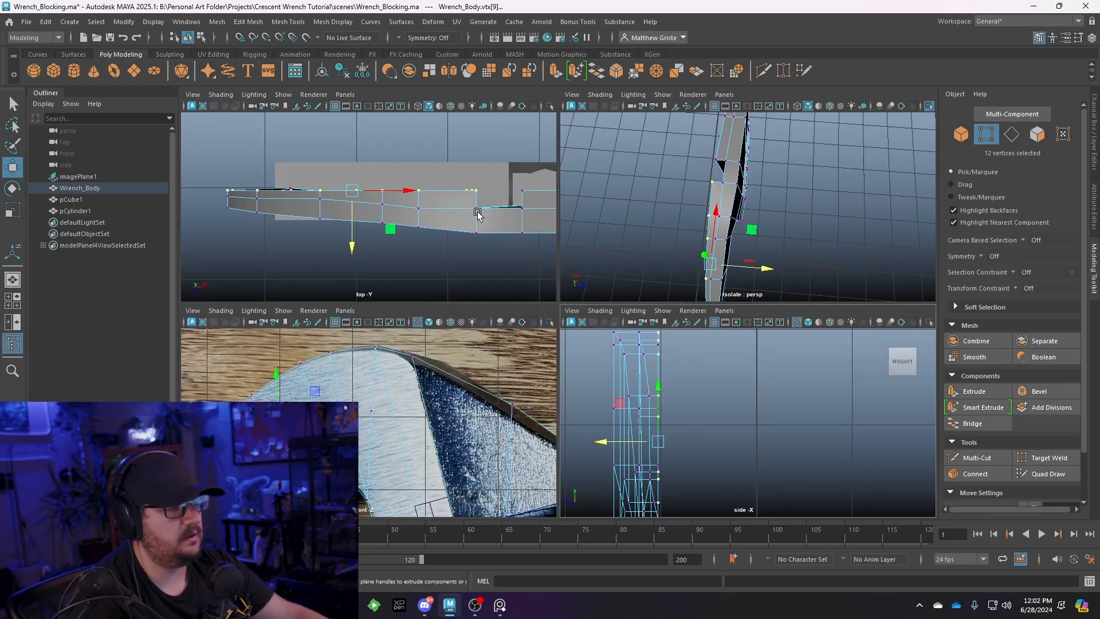
# Move two middle-loop vertices along the jaw's top edge in positive Z so the loop runs more evenly between both faces
pyautogui.press('space')
pyautogui.moveTo(425, 244); pyautogui.dragTo(426, 245)
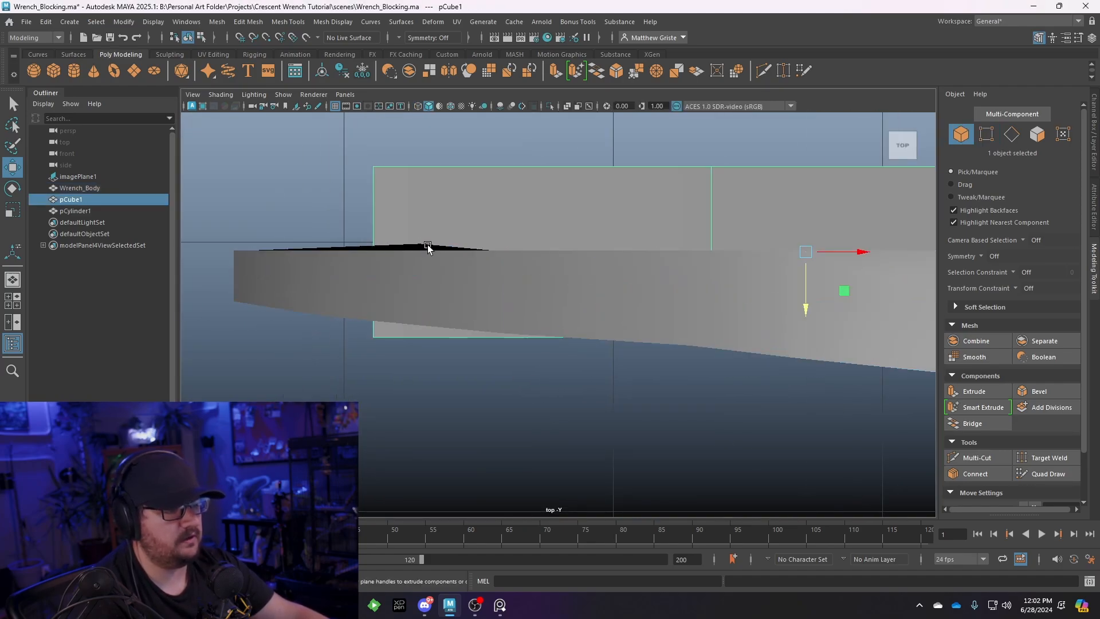
pyautogui.click(427, 255)
pyautogui.moveTo(426, 256); pyautogui.dragTo(371, 254, button='right')
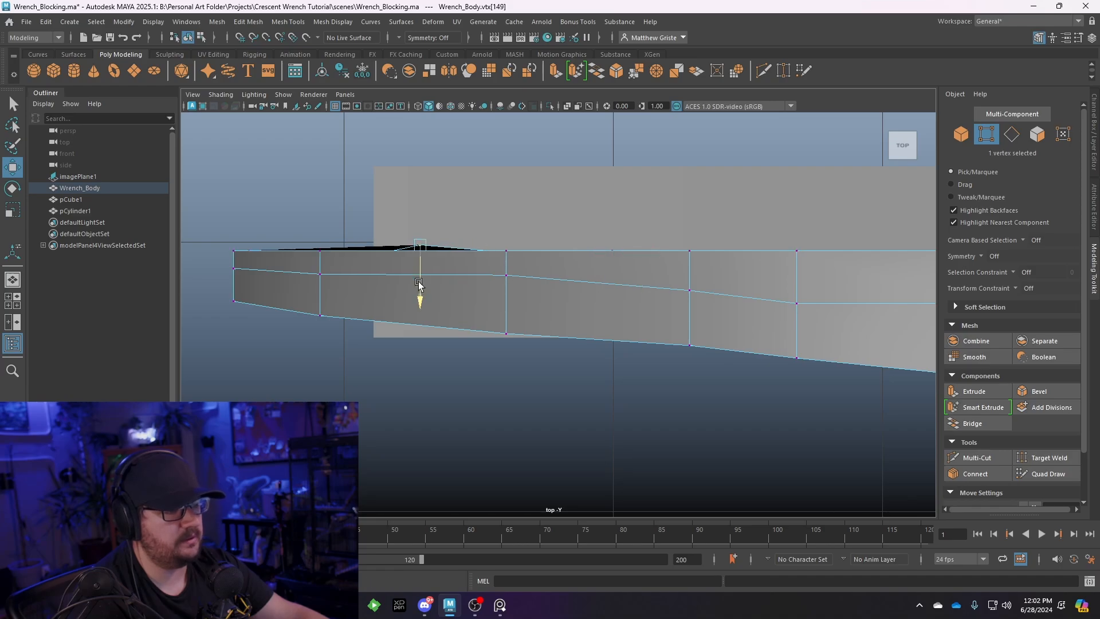
pyautogui.moveTo(419, 283); pyautogui.dragTo(418, 303)
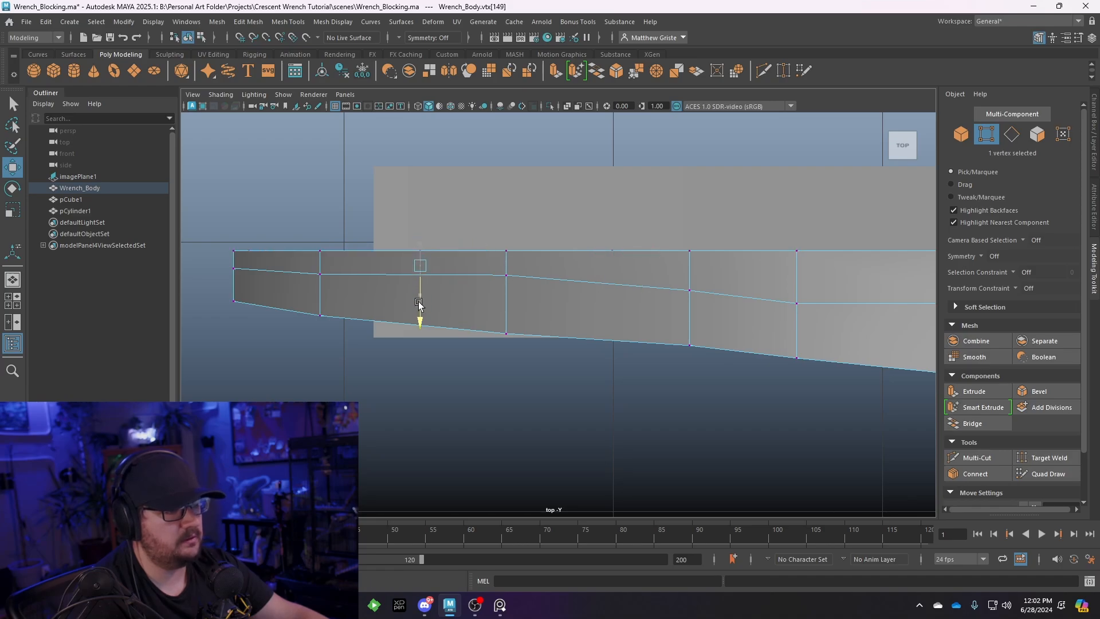
pyautogui.click(502, 274)
pyautogui.moveTo(505, 310); pyautogui.dragTo(505, 323)
pyautogui.click(791, 303)
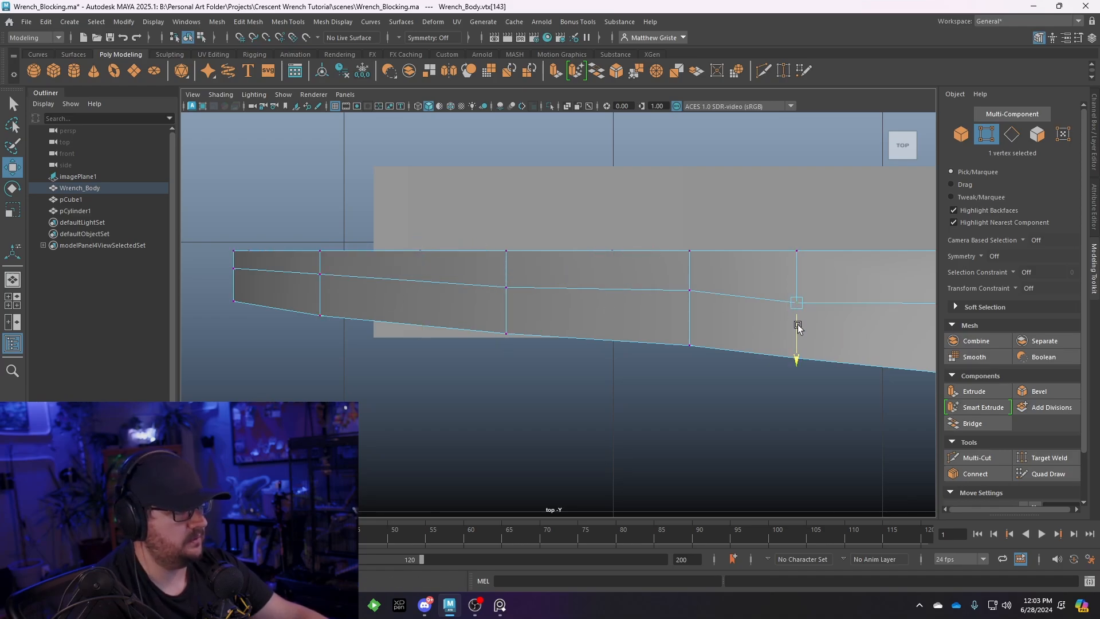
pyautogui.click(324, 281)
pyautogui.press('space')
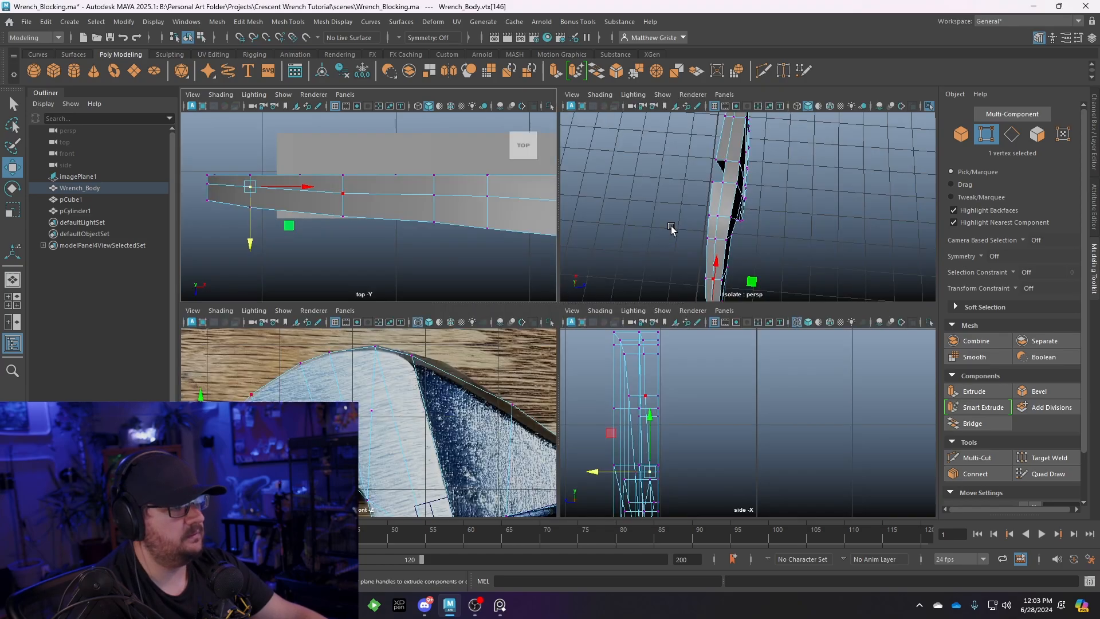
# Set the transform constraint to Surface and slide two middle-loop vertices on the jaw's narrow side to the center in Z
pyautogui.press('space')
pyautogui.keyDown('alt'); pyautogui.moveTo(663, 270); pyautogui.dragTo(537, 241); pyautogui.keyUp('alt')
pyautogui.click(521, 265)
pyautogui.keyDown('shift'); pyautogui.click(527, 212); pyautogui.keyUp('shift')
pyautogui.keyDown('alt'); pyautogui.moveTo(576, 192); pyautogui.dragTo(533, 285, button='middle'); pyautogui.keyUp('alt')
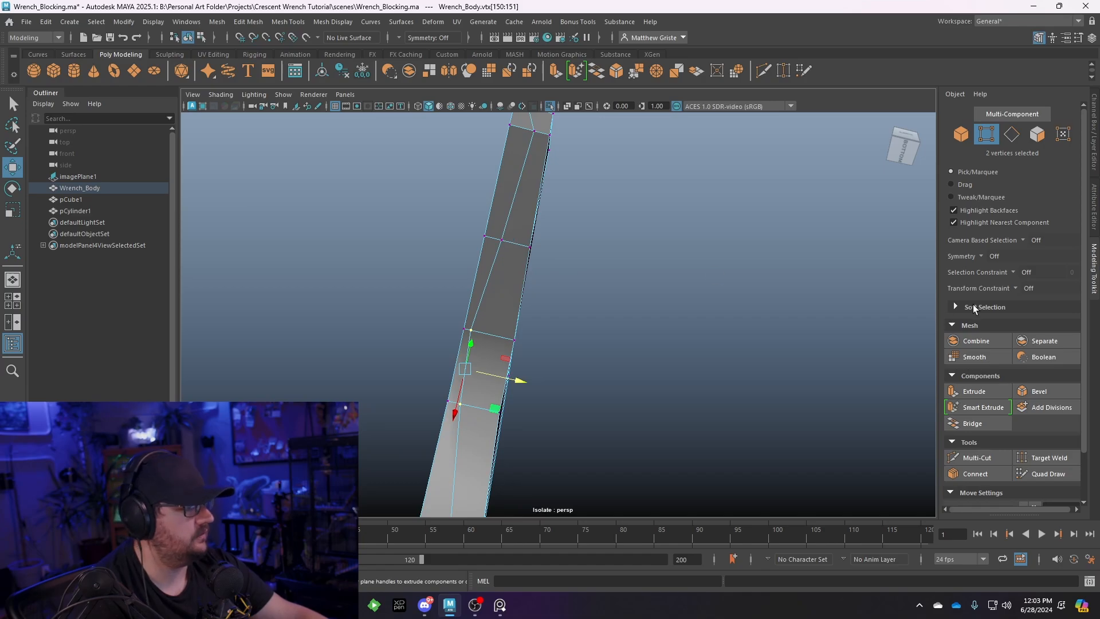
pyautogui.click(1012, 288)
pyautogui.click(1026, 318)
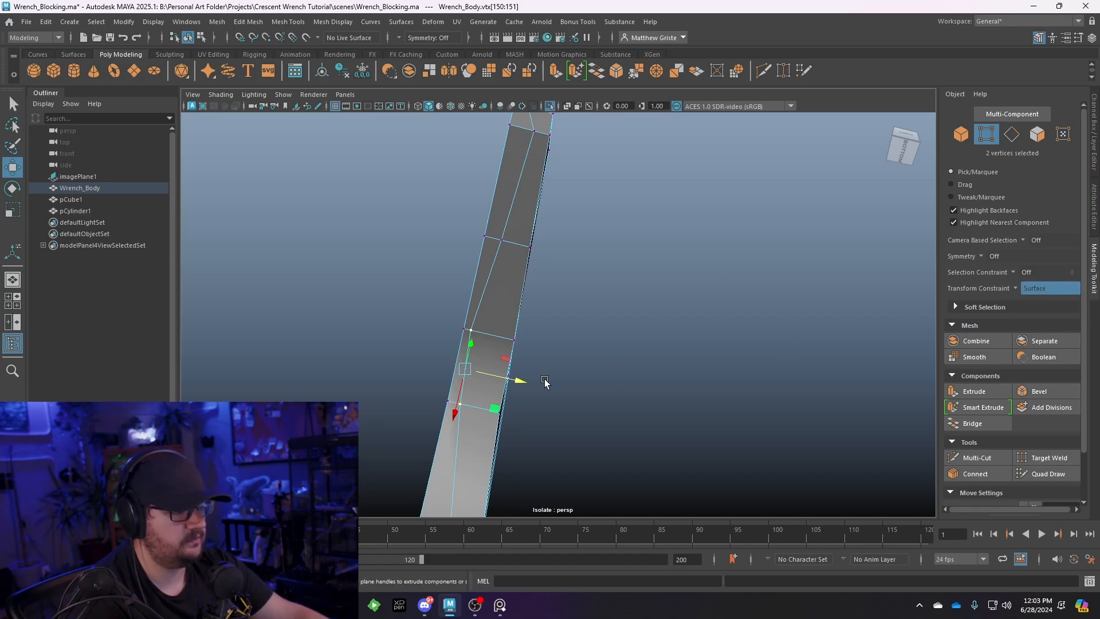
pyautogui.moveTo(525, 381); pyautogui.dragTo(539, 382)
# Slide the adjacent middle-loop vertices across the jaw's narrow side to continue the centered loop
pyautogui.click(503, 238)
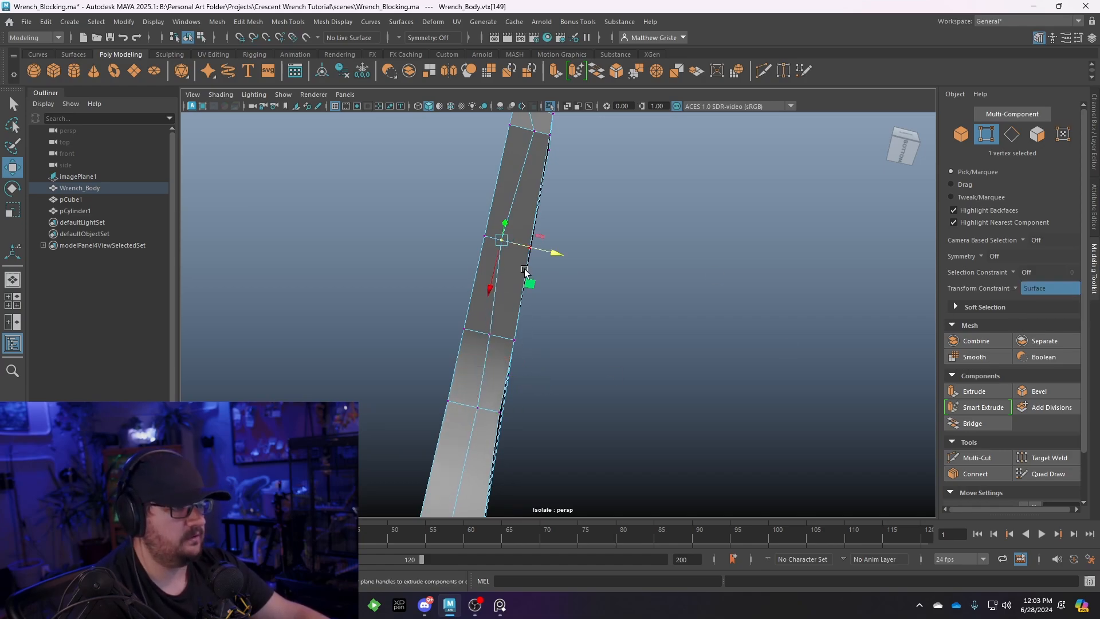
pyautogui.moveTo(555, 253); pyautogui.dragTo(563, 256)
pyautogui.keyDown('alt'); pyautogui.moveTo(571, 179); pyautogui.dragTo(477, 351); pyautogui.keyUp('alt')
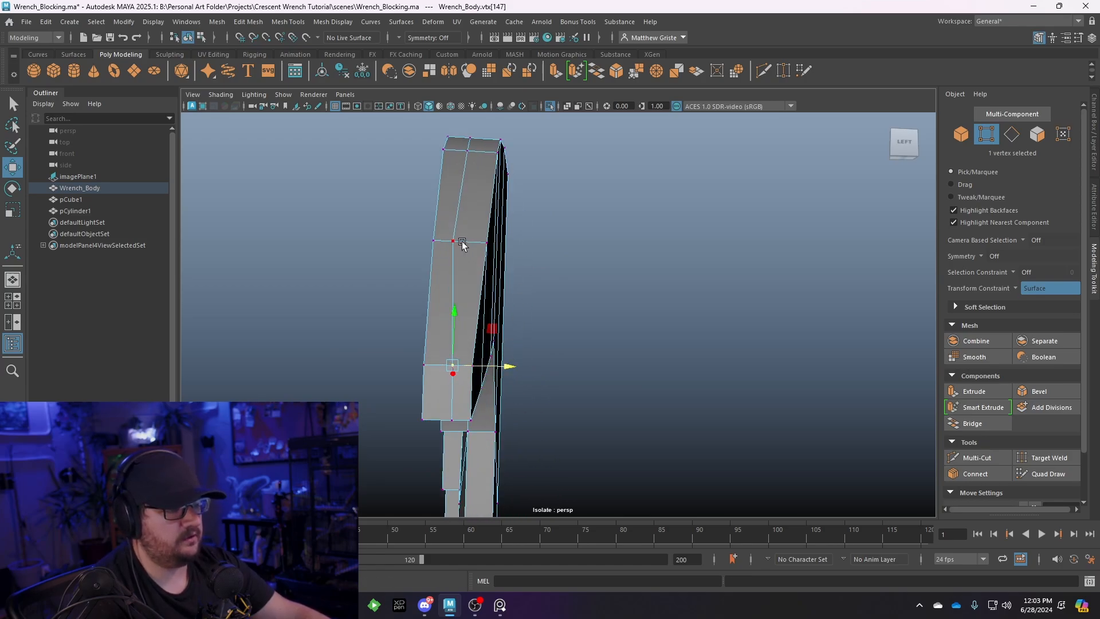
pyautogui.moveTo(498, 255); pyautogui.dragTo(577, 338)
# Return to object mode and insert an edge loop close to the stepped edge between the jaw and the body
pyautogui.press('F8')
pyautogui.scroll(4, 577, 338)
pyautogui.click(264, 23)
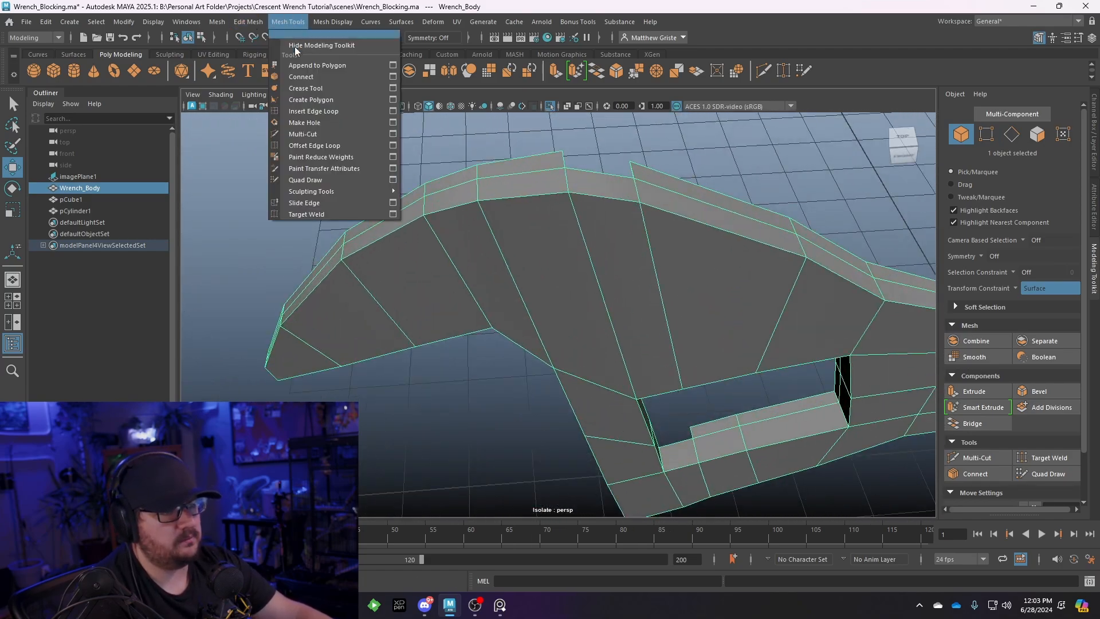
pyautogui.click(309, 115)
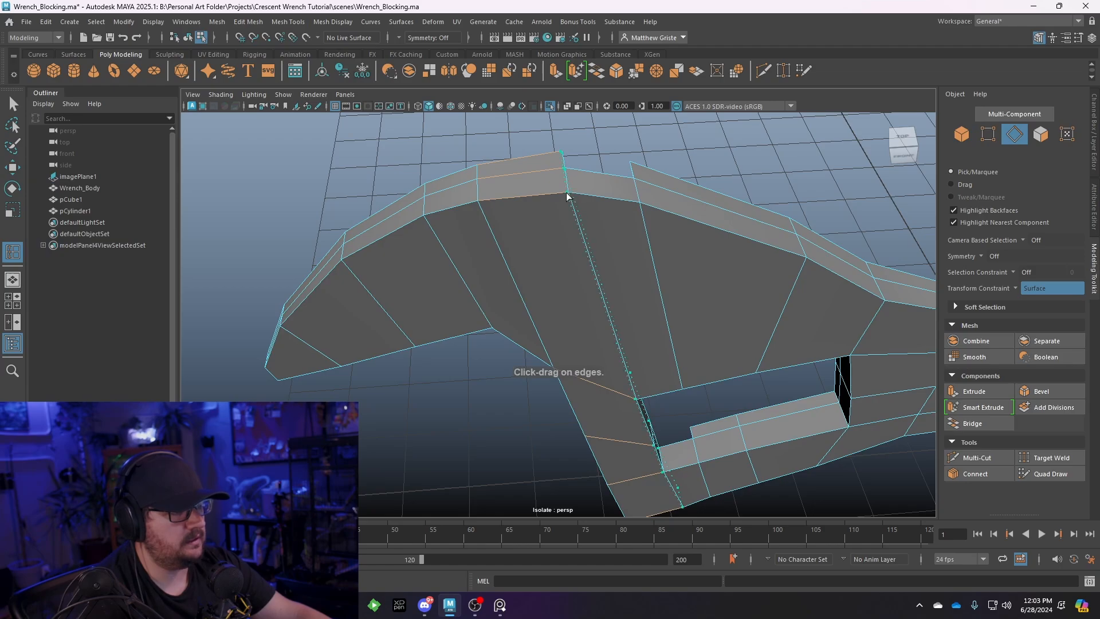
pyautogui.moveTo(567, 196); pyautogui.dragTo(571, 196)
pyautogui.keyDown('alt'); pyautogui.moveTo(680, 385); pyautogui.dragTo(621, 254, button='middle'); pyautogui.keyUp('alt')
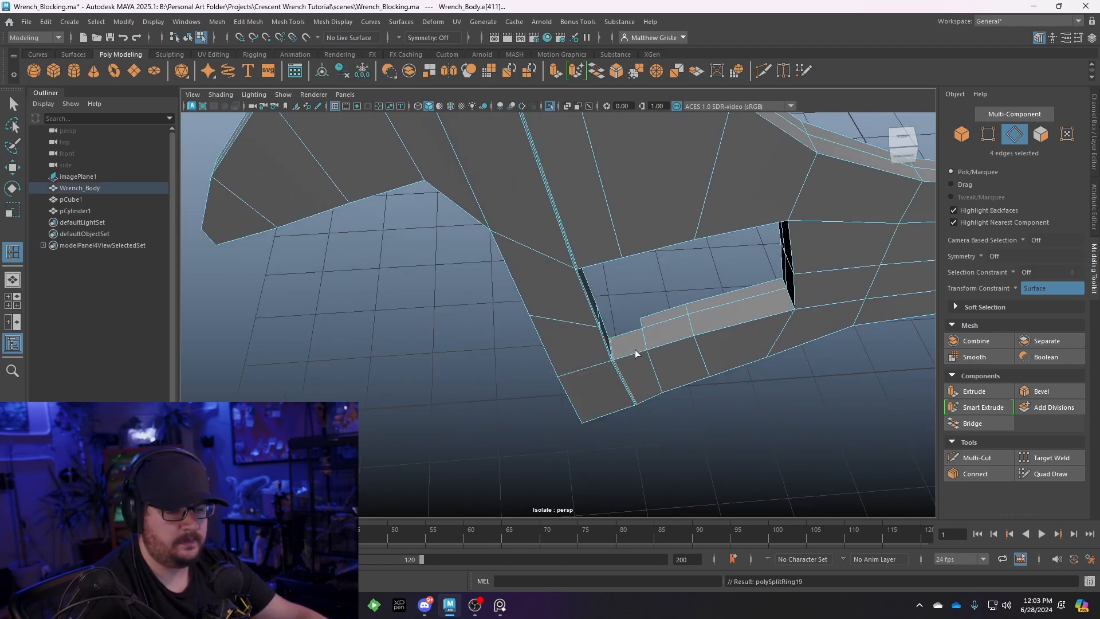
# Preview the wrench body smoothed and examine the jaw, the step and the slot opening from several angles
pyautogui.press('3')
pyautogui.moveTo(568, 206); pyautogui.dragTo(624, 189, button='right')
pyautogui.scroll(-4, 702, 389)
pyautogui.click(682, 395)
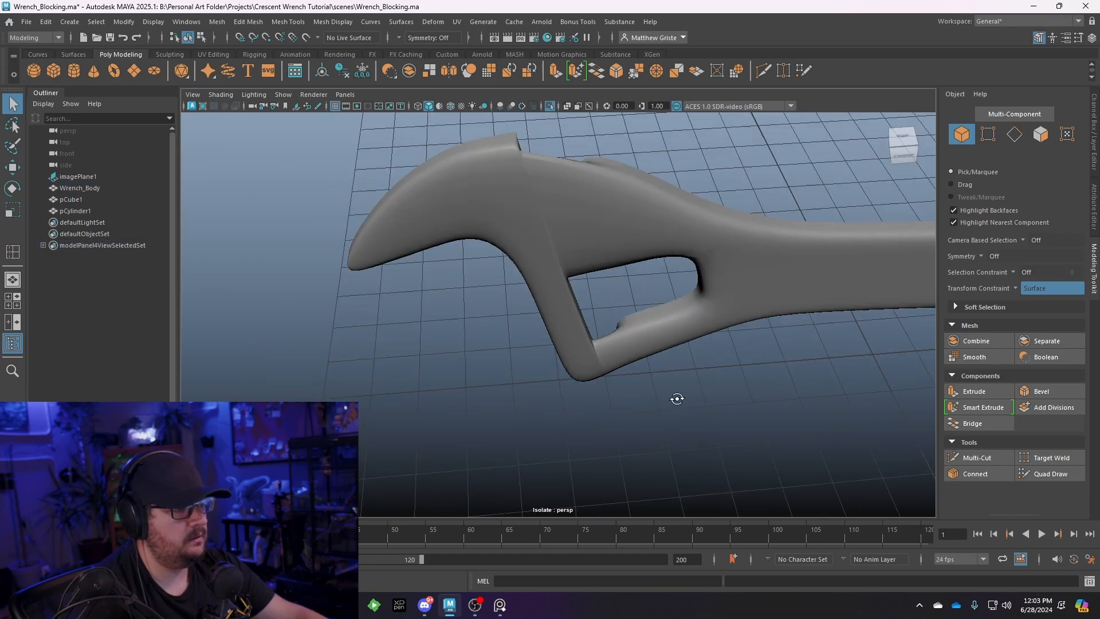
pyautogui.keyDown('alt'); pyautogui.moveTo(677, 397); pyautogui.dragTo(523, 317); pyautogui.keyUp('alt')
pyautogui.keyDown('alt'); pyautogui.moveTo(483, 273); pyautogui.dragTo(516, 292); pyautogui.keyUp('alt')
pyautogui.scroll(4, 573, 278)
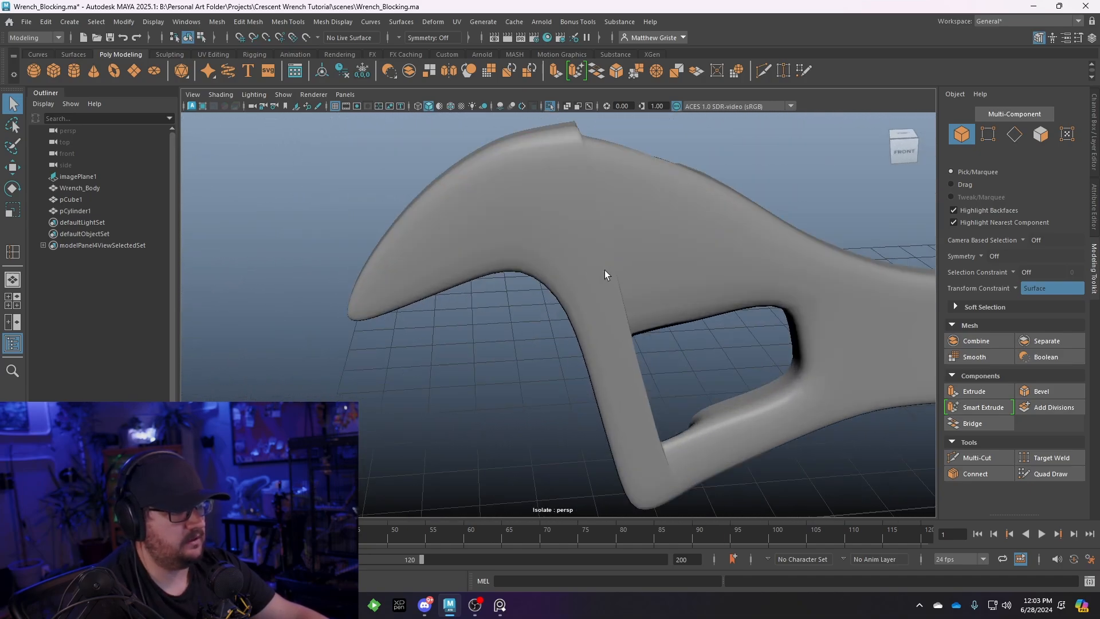
# Undo the inserted edge loop at the jaw step and return the wrench body to its unsmoothed display
pyautogui.click(648, 283)
pyautogui.hotkey('ctrl', 'z')
pyautogui.hotkey('ctrl', 'z')
pyautogui.hotkey('ctrl', 'z')
pyautogui.hotkey('ctrl', 'z')
pyautogui.hotkey('ctrl', 'z')
pyautogui.hotkey('ctrl', 'z')
pyautogui.hotkey('ctrl', 'z')
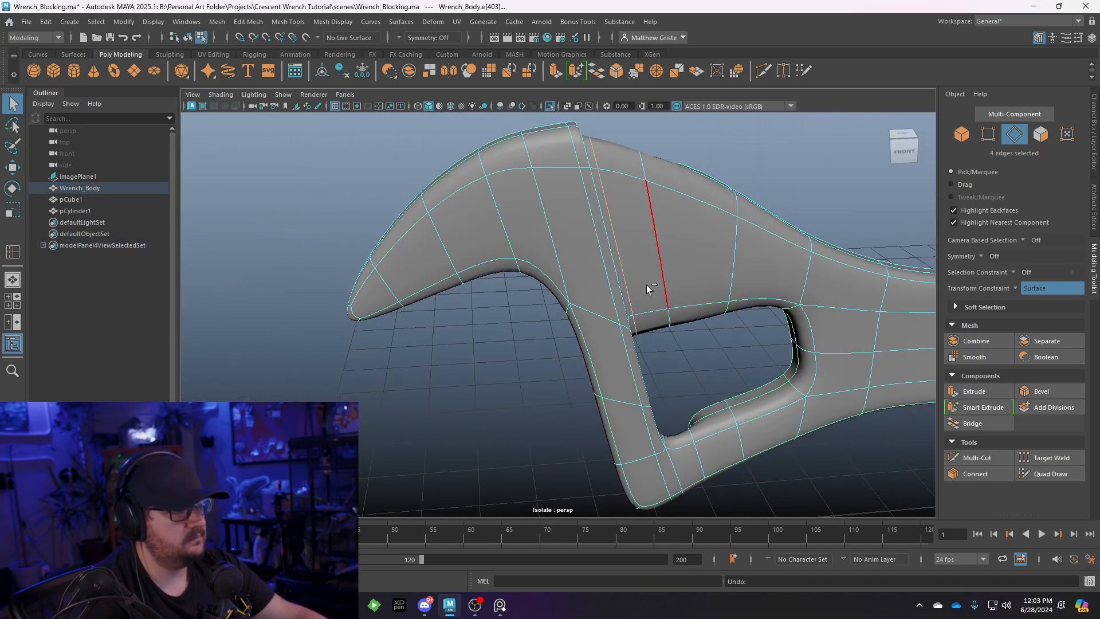
pyautogui.hotkey('ctrl', 'z')
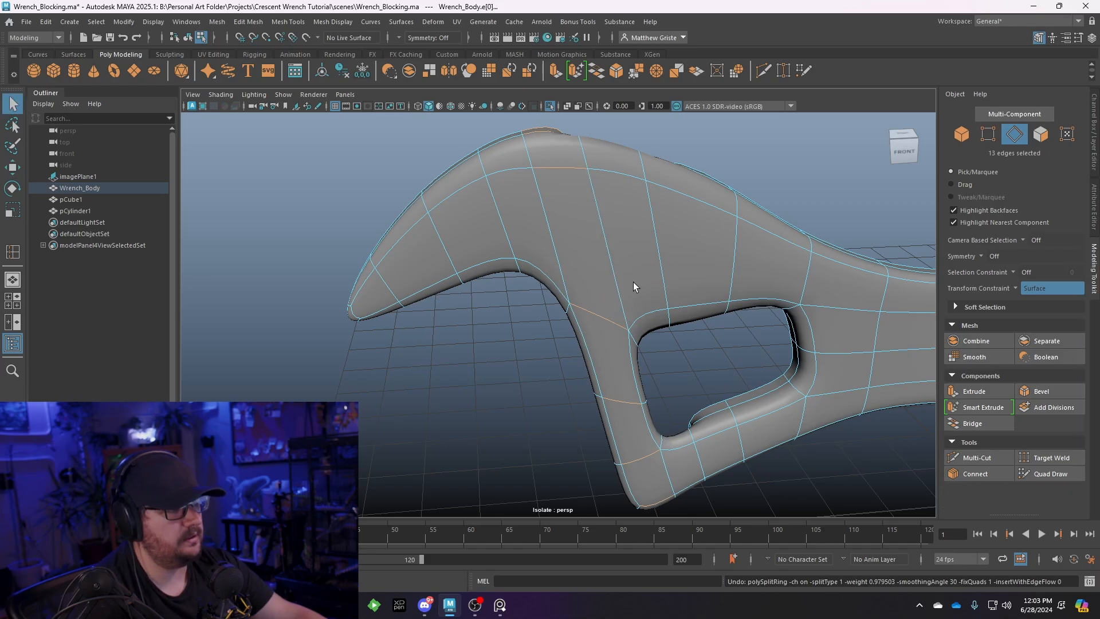
pyautogui.press('1')
pyautogui.moveTo(619, 223); pyautogui.dragTo(663, 201, button='right')
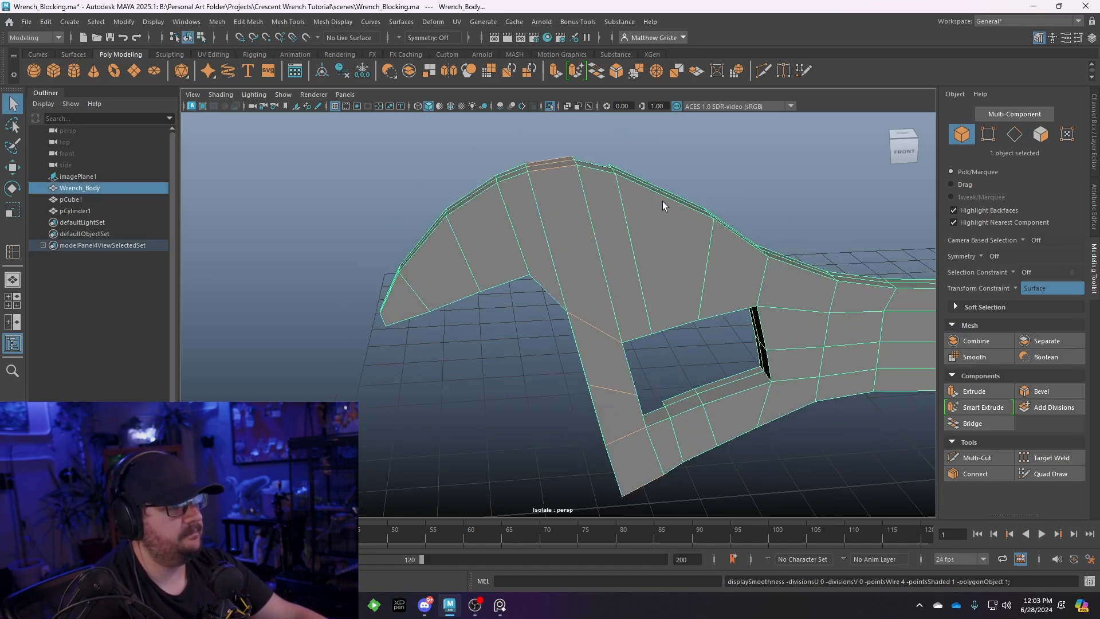
# Select the triangular face and the adjacent strip face on the inner side behind the jaw and delete them
pyautogui.keyDown('alt'); pyautogui.moveTo(662, 201); pyautogui.dragTo(548, 256); pyautogui.keyUp('alt')
pyautogui.moveTo(548, 256); pyautogui.dragTo(548, 290, button='right')
pyautogui.click(556, 301)
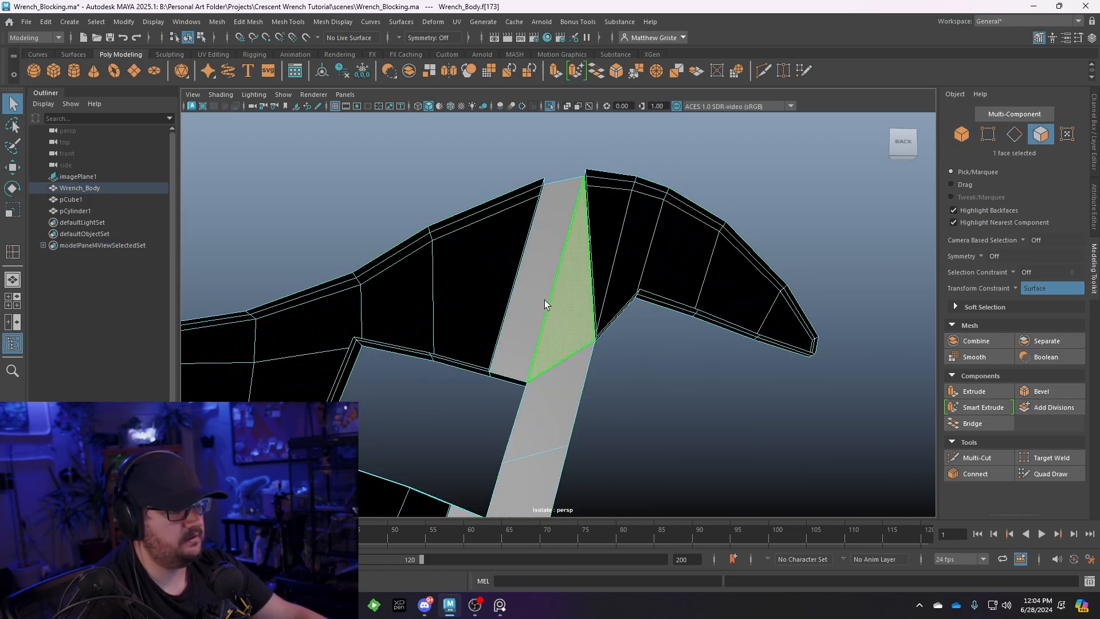
pyautogui.keyDown('shift'); pyautogui.click(534, 300); pyautogui.keyUp('shift')
pyautogui.moveTo(583, 309)
pyautogui.keyDown('alt'); pyautogui.mouseDown()
pyautogui.moveTo(592, 278)
pyautogui.moveTo(616, 255)
pyautogui.moveTo(613, 299)
pyautogui.moveTo(591, 289)
pyautogui.mouseUp(); pyautogui.keyUp('alt')
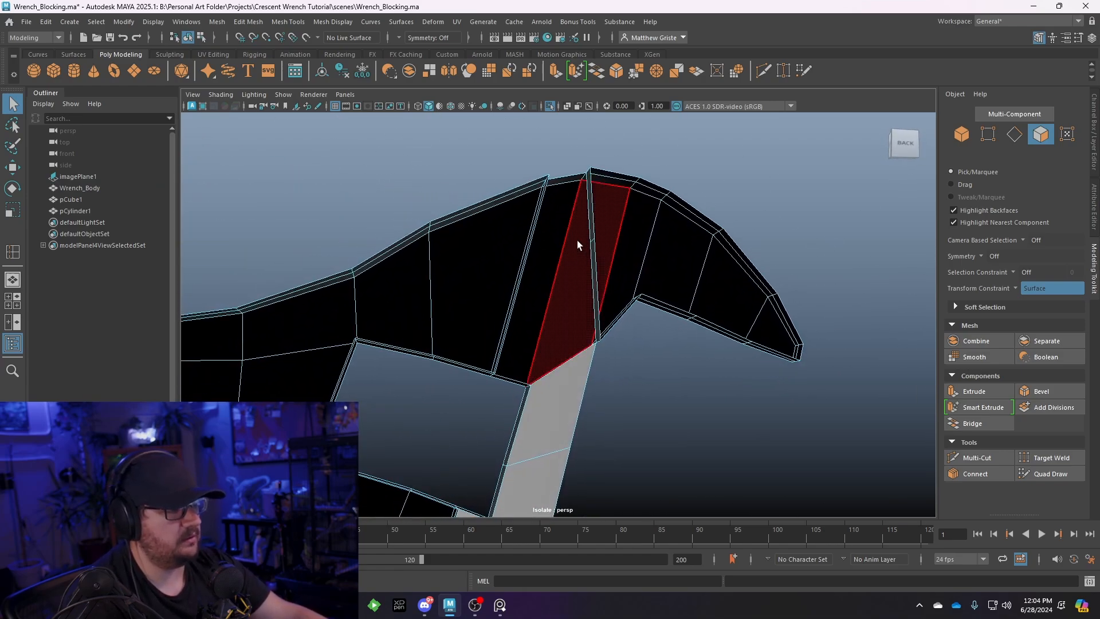
# Try to slide the upper edge of the thin wall at the jaw step along the surface
pyautogui.moveTo(593, 241); pyautogui.dragTo(592, 211, button='right')
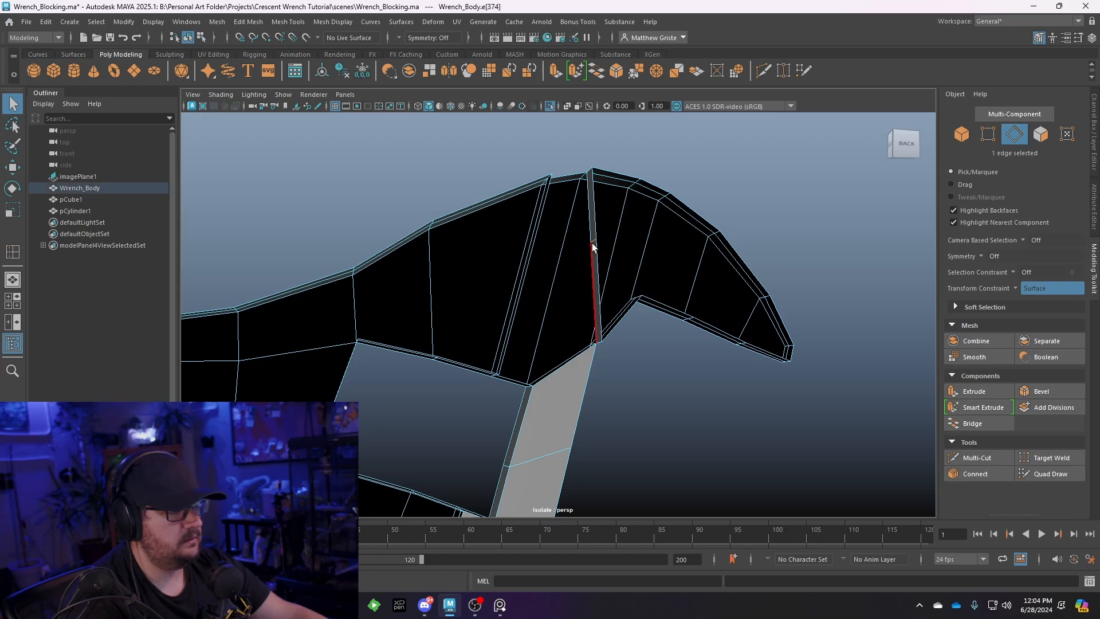
pyautogui.press('w')
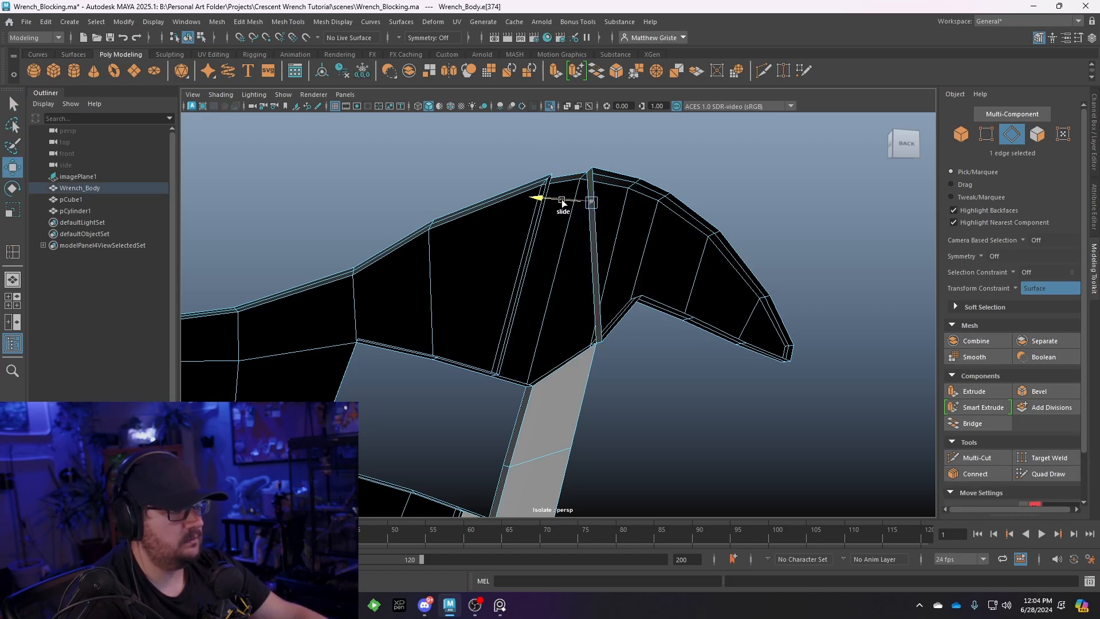
pyautogui.click(1030, 291)
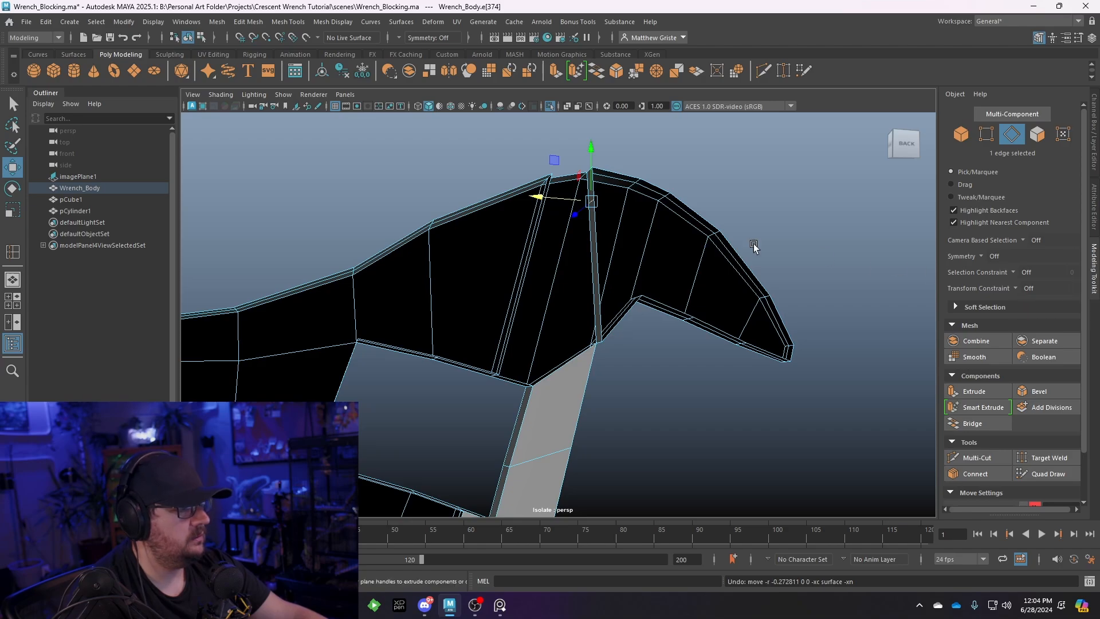
pyautogui.moveTo(551, 198); pyautogui.dragTo(559, 198)
# Bridge the two opposite long edges at the open gap behind the jaw with a new strip face
pyautogui.keyDown('alt'); pyautogui.moveTo(627, 256); pyautogui.dragTo(549, 235); pyautogui.keyUp('alt')
pyautogui.scroll(3, 554, 315)
pyautogui.scroll(3, 546, 295)
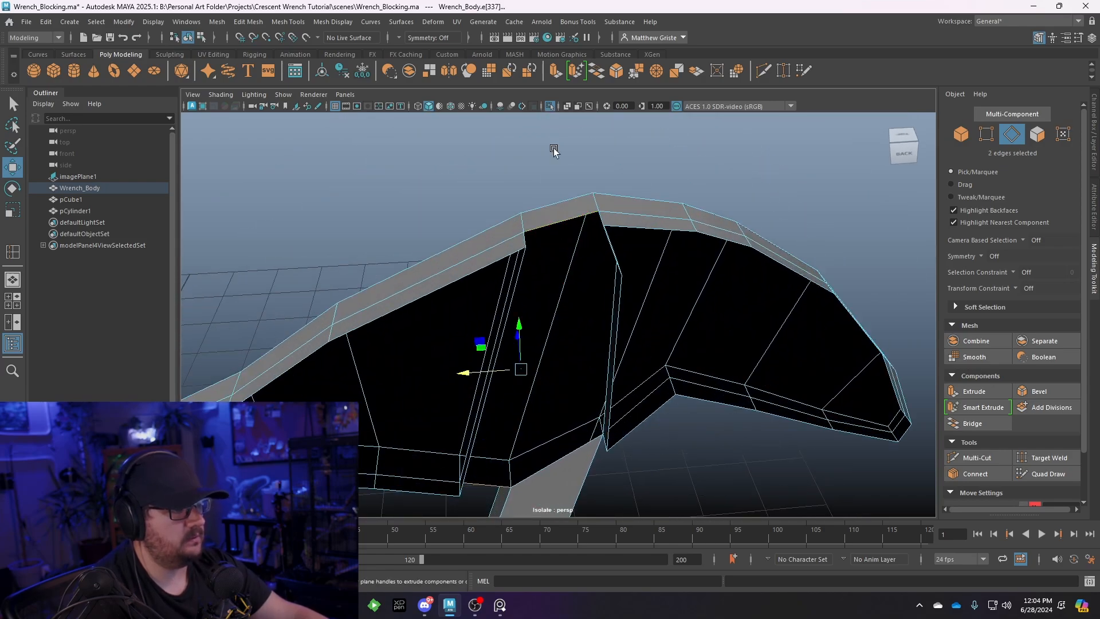
pyautogui.click(594, 69)
# Delete the leftover thin wall faces at the inner side of the jaw step
pyautogui.keyDown('alt'); pyautogui.moveTo(572, 307); pyautogui.dragTo(549, 278); pyautogui.keyUp('alt')
pyautogui.keyDown('alt'); pyautogui.moveTo(598, 248); pyautogui.dragTo(543, 275); pyautogui.keyUp('alt')
pyautogui.rightClick(539, 264)
pyautogui.moveTo(539, 275); pyautogui.dragTo(537, 295, button='right')
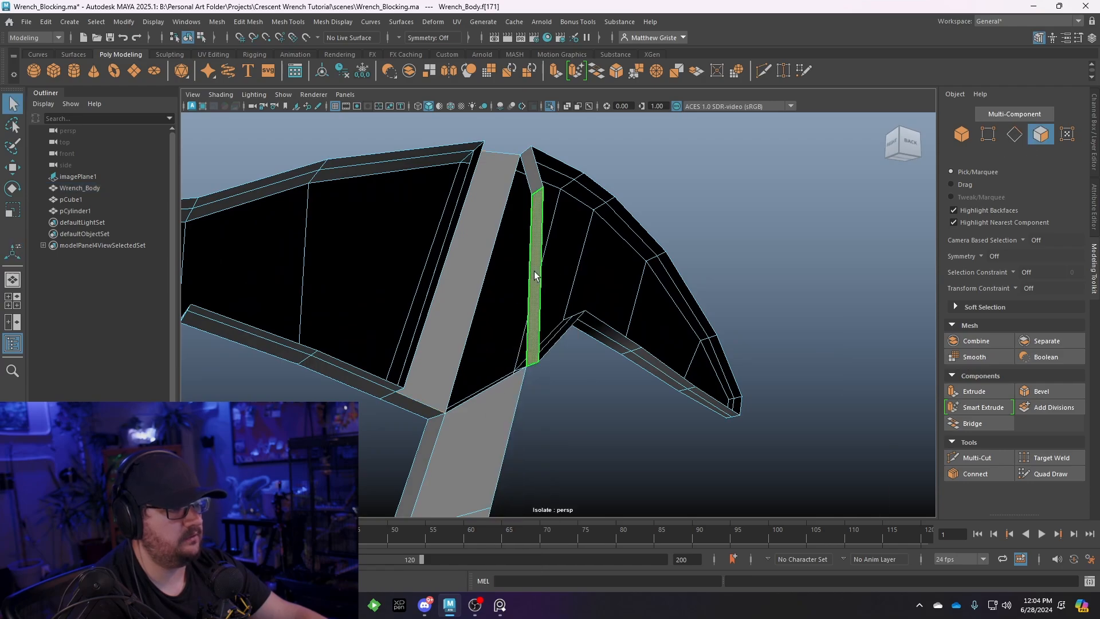
pyautogui.click(535, 269)
pyautogui.press('Delete')
# Extrude the long slanted edge beside the bridged strip and the short diagonal edge below it out toward the jaw's open back
pyautogui.keyDown('alt'); pyautogui.moveTo(531, 174); pyautogui.dragTo(482, 195); pyautogui.keyUp('alt')
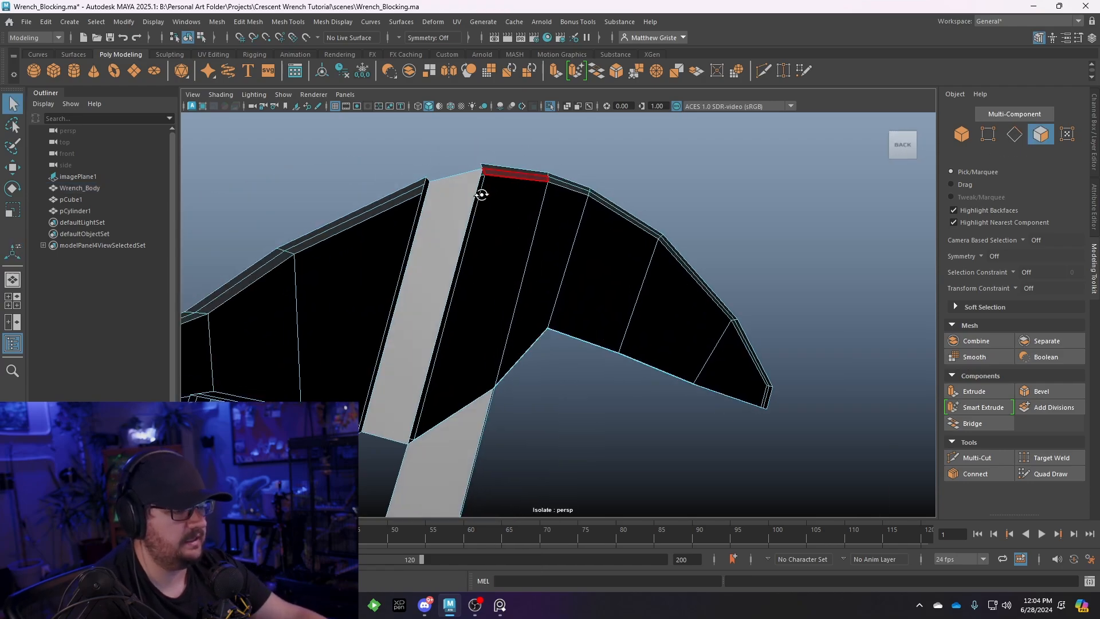
pyautogui.keyDown('alt'); pyautogui.moveTo(484, 261); pyautogui.dragTo(494, 275, button='middle'); pyautogui.keyUp('alt')
pyautogui.moveTo(493, 275)
pyautogui.keyDown('alt'); pyautogui.mouseDown()
pyautogui.moveTo(539, 269)
pyautogui.moveTo(545, 253)
pyautogui.moveTo(546, 275)
pyautogui.moveTo(512, 286)
pyautogui.mouseUp(); pyautogui.keyUp('alt')
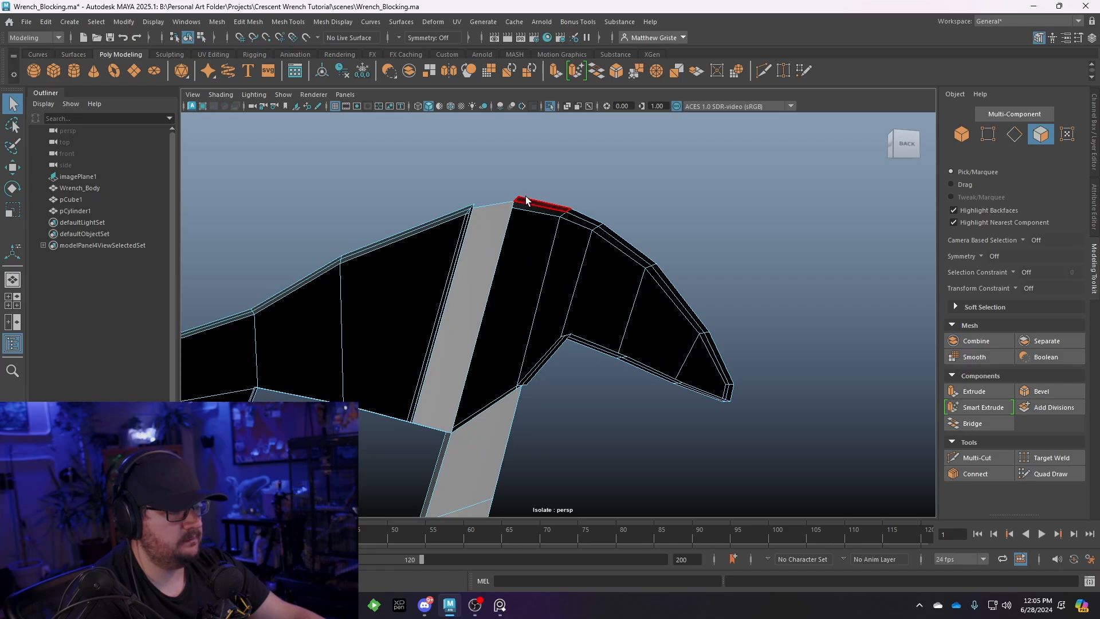
pyautogui.keyDown('alt'); pyautogui.moveTo(526, 204); pyautogui.dragTo(491, 224); pyautogui.keyUp('alt')
pyautogui.moveTo(491, 223); pyautogui.dragTo(506, 212, button='right')
pyautogui.click(500, 351)
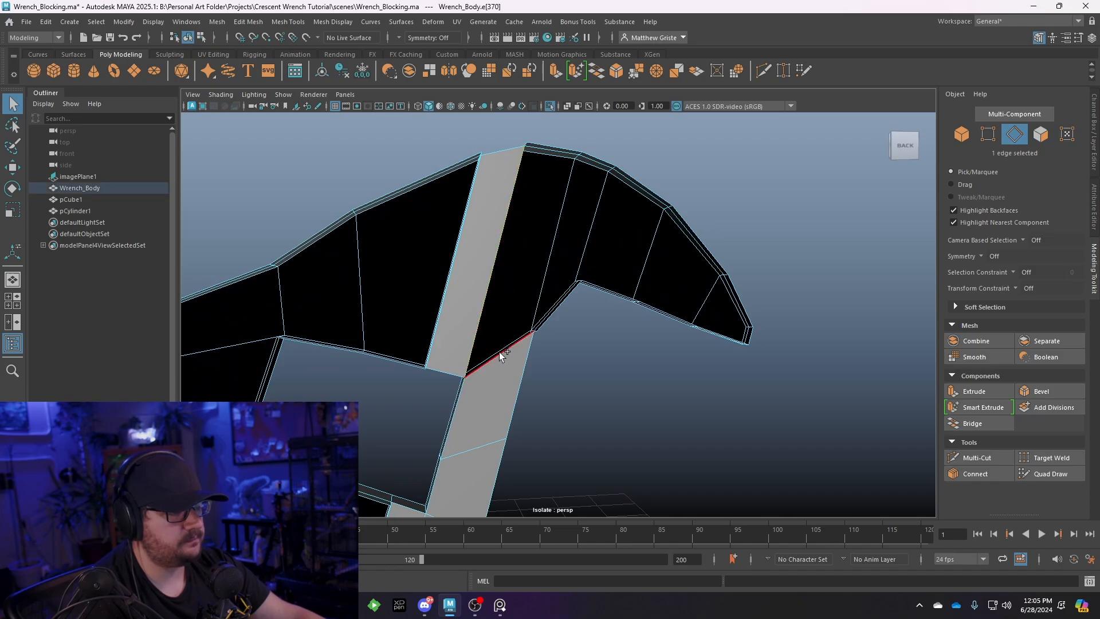
pyautogui.keyDown('shift'); pyautogui.click(500, 352); pyautogui.keyUp('shift')
pyautogui.keyDown('alt'); pyautogui.moveTo(500, 352); pyautogui.dragTo(607, 263); pyautogui.keyUp('alt')
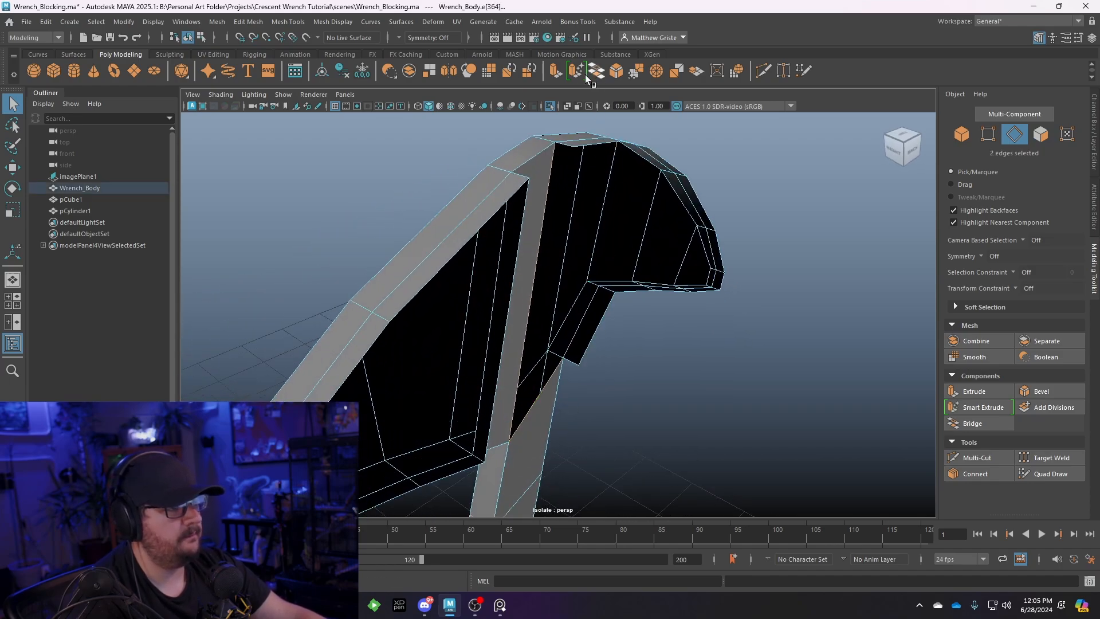
pyautogui.hotkey('ctrl', 'e')
pyautogui.moveTo(566, 415); pyautogui.dragTo(580, 424)
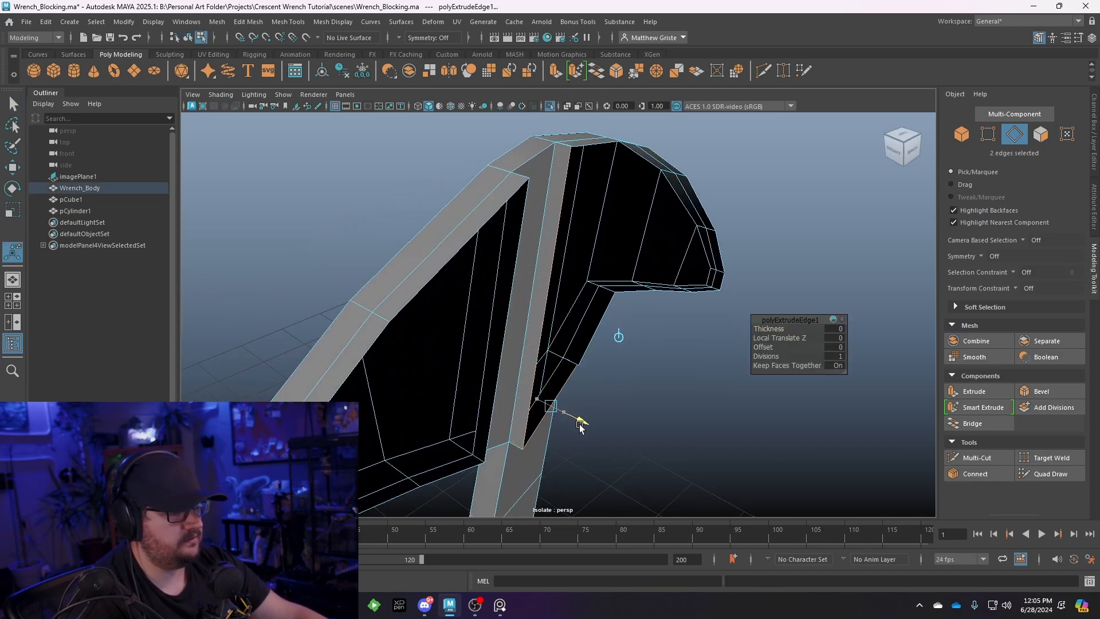
# Merge the loose corner vertices of the extruded strip into their neighbours at its lower and upper ends behind the jaw
pyautogui.scroll(4, 586, 359)
pyautogui.keyDown('alt'); pyautogui.moveTo(585, 359); pyautogui.dragTo(541, 329, button='middle'); pyautogui.keyUp('alt')
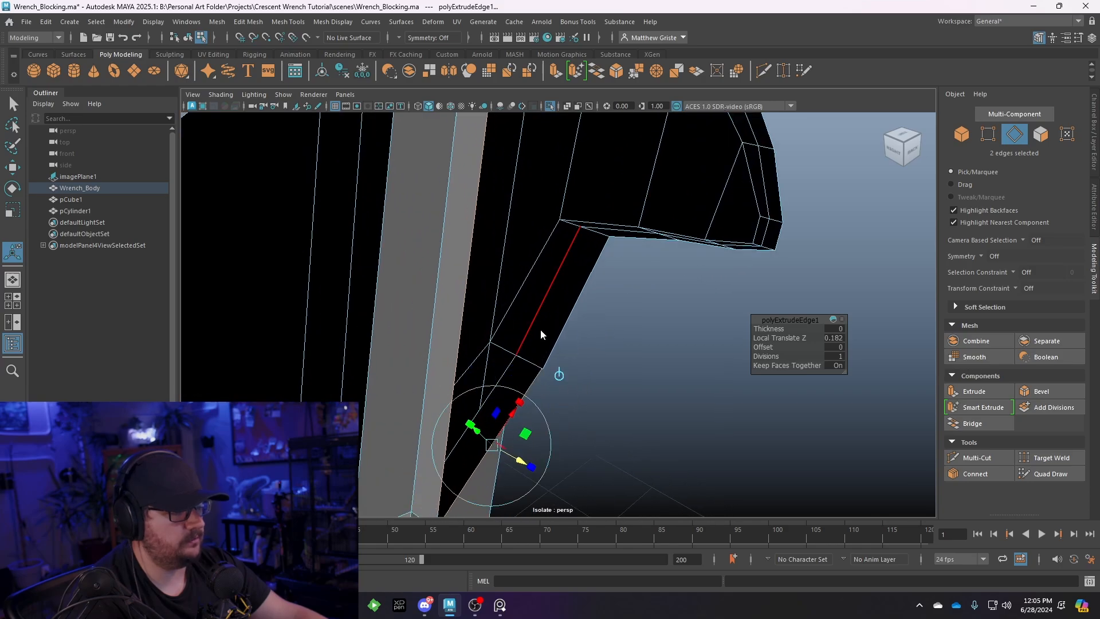
pyautogui.moveTo(540, 275); pyautogui.dragTo(493, 270, button='right')
pyautogui.keyDown('alt'); pyautogui.moveTo(493, 270); pyautogui.dragTo(551, 281); pyautogui.keyUp('alt')
pyautogui.moveTo(604, 345); pyautogui.dragTo(546, 449)
pyautogui.click(641, 71)
pyautogui.keyDown('shift'); pyautogui.moveTo(532, 215); pyautogui.dragTo(555, 224); pyautogui.keyUp('shift')
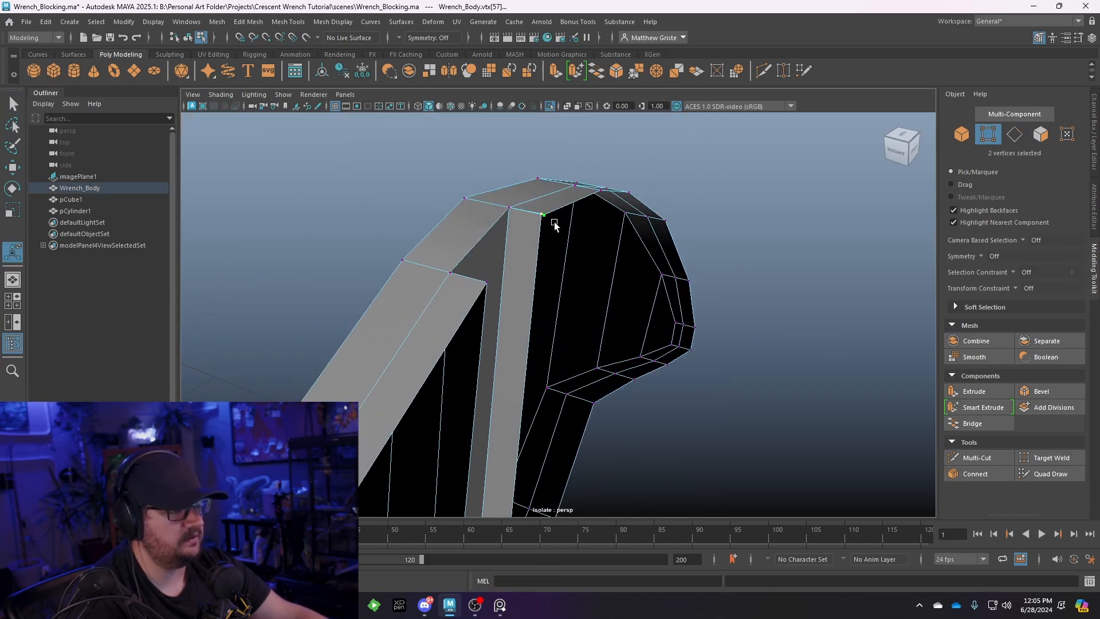
pyautogui.press('g')
# Examine the rebuilt jaw step around the wrench body and the body's thickness profile in the top view
pyautogui.moveTo(562, 206); pyautogui.dragTo(683, 183, button='right')
pyautogui.click(683, 184)
pyautogui.keyDown('alt'); pyautogui.moveTo(619, 289); pyautogui.dragTo(570, 292); pyautogui.keyUp('alt')
pyautogui.click(470, 278)
pyautogui.click(626, 355)
pyautogui.scroll(2, 628, 366)
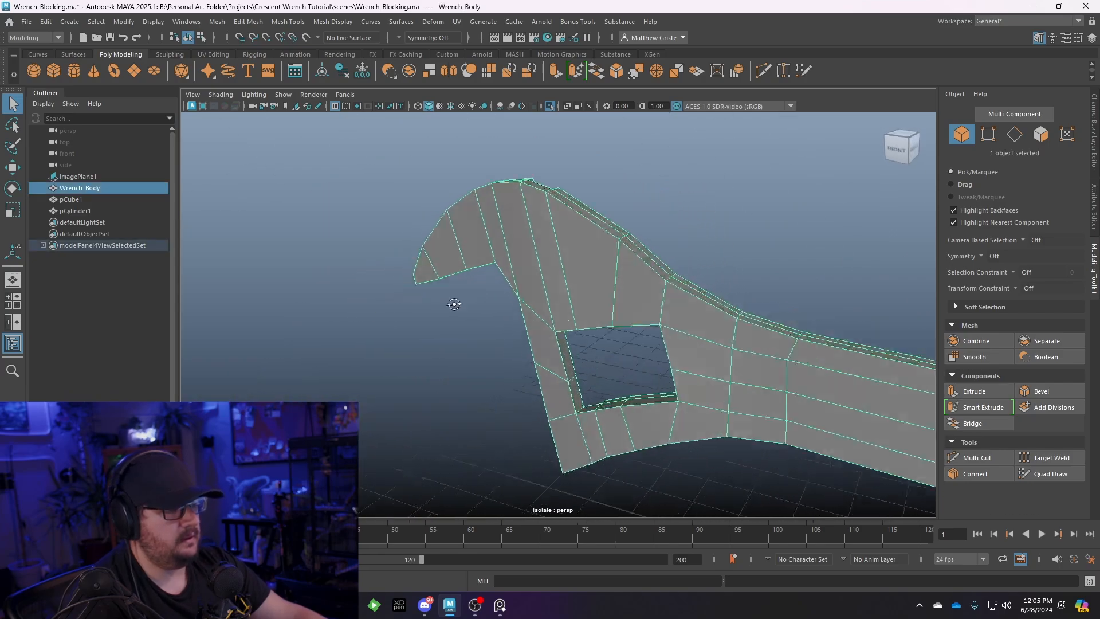
pyautogui.keyDown('alt'); pyautogui.moveTo(455, 305); pyautogui.dragTo(535, 259); pyautogui.keyUp('alt')
pyautogui.press('space')
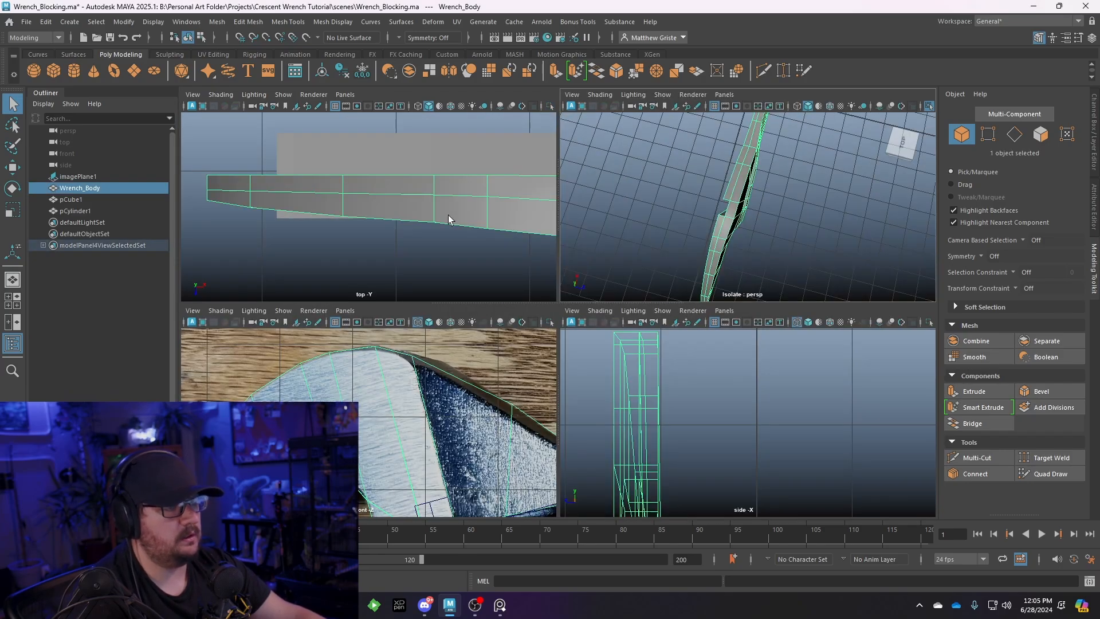
pyautogui.press('space')
pyautogui.scroll(-6, 589, 290)
pyautogui.keyDown('alt'); pyautogui.moveTo(590, 290); pyautogui.dragTo(367, 246, button='middle'); pyautogui.keyUp('alt')
pyautogui.scroll(1, 418, 285)
pyautogui.scroll(1, 419, 285)
pyautogui.keyDown('alt'); pyautogui.moveTo(418, 286); pyautogui.dragTo(543, 288, button='middle'); pyautogui.keyUp('alt')
pyautogui.scroll(-1, 494, 285)
pyautogui.scroll(-3, 545, 287)
pyautogui.scroll(1, 544, 292)
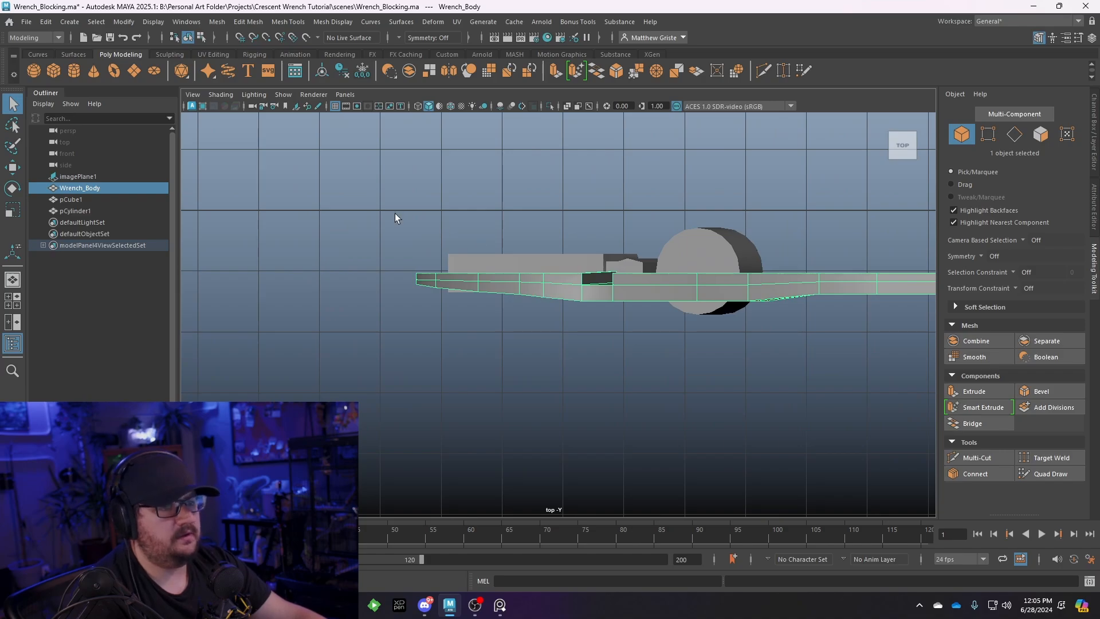
# Select the outer row of front-face vertices along the jaw's tapered side in the top view
pyautogui.scroll(-5, 398, 218)
pyautogui.scroll(4, 502, 234)
pyautogui.keyDown('alt'); pyautogui.moveTo(521, 248); pyautogui.dragTo(575, 234, button='middle'); pyautogui.keyUp('alt')
pyautogui.scroll(3, 574, 234)
pyautogui.rightClick(574, 233)
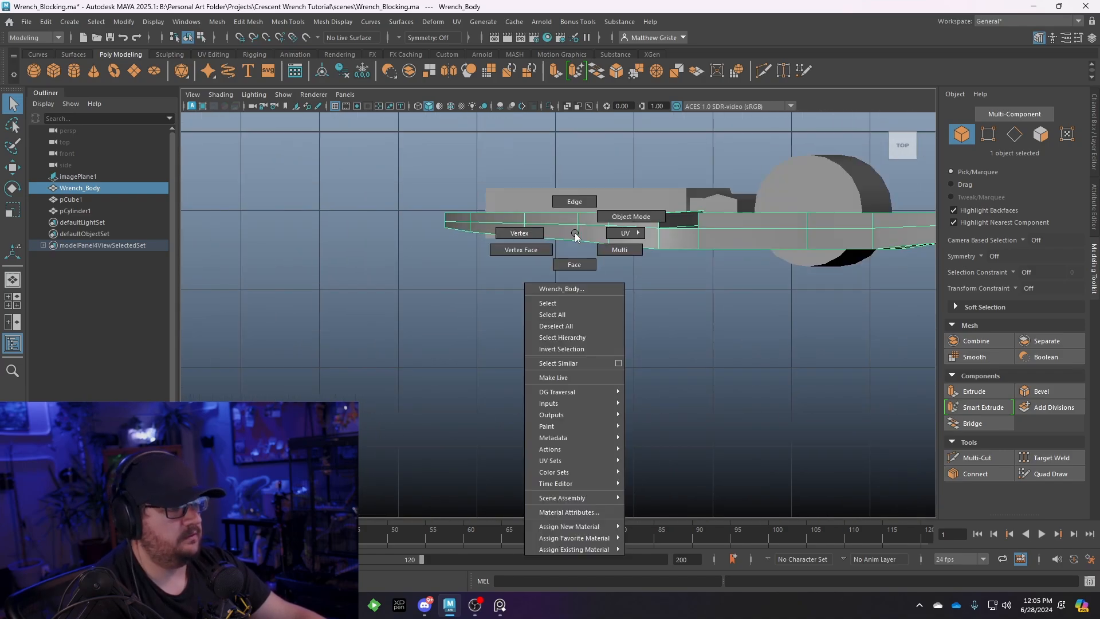
pyautogui.moveTo(575, 233); pyautogui.dragTo(520, 233, button='right')
pyautogui.scroll(1, 571, 231)
pyautogui.scroll(1, 650, 231)
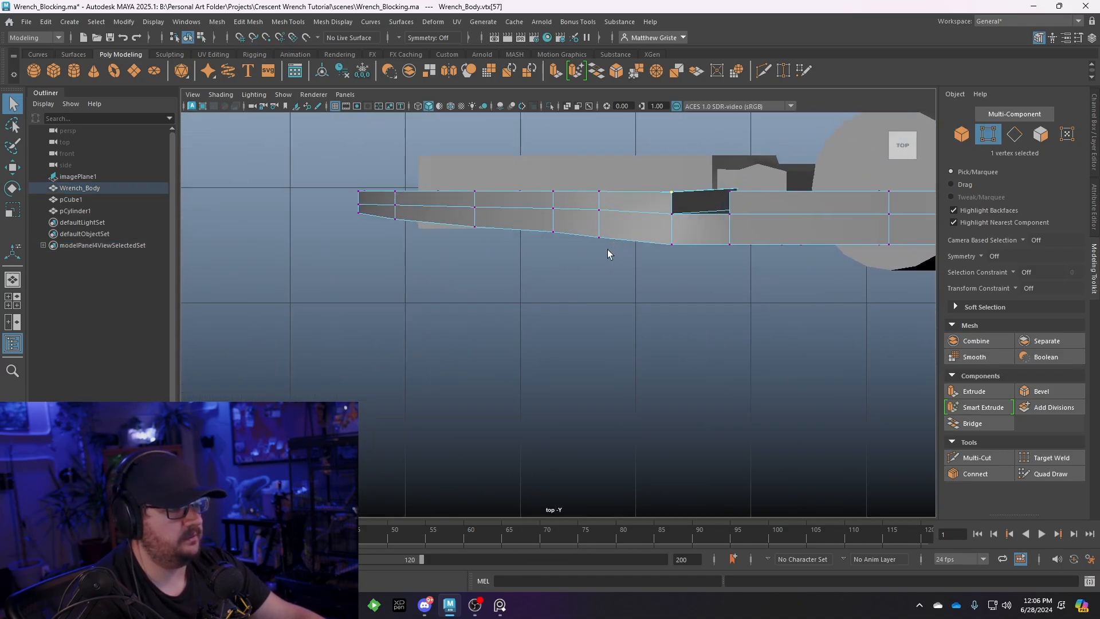
pyautogui.moveTo(533, 229); pyautogui.dragTo(459, 219)
pyautogui.keyDown('shift'); pyautogui.moveTo(437, 238); pyautogui.dragTo(362, 215); pyautogui.keyUp('shift')
pyautogui.keyDown('shift'); pyautogui.moveTo(682, 274); pyautogui.dragTo(690, 280); pyautogui.keyUp('shift')
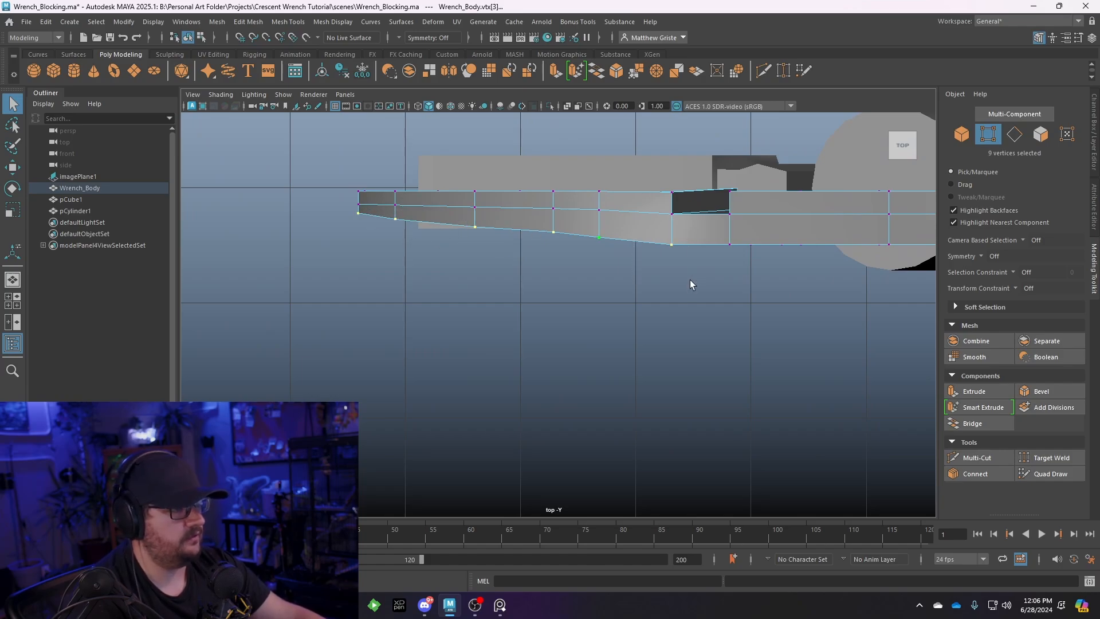
# Add the front-face vertices around the jaw step and down the lower arm to its tip to the selection
pyautogui.scroll(-1, 633, 305)
pyautogui.press('space')
pyautogui.scroll(-3, 441, 380)
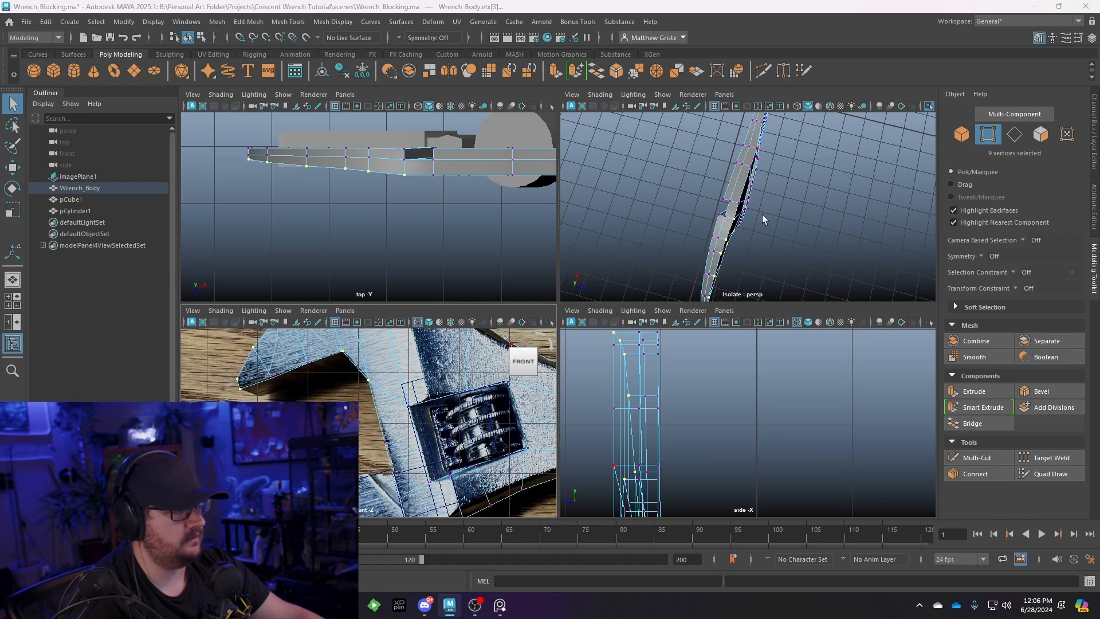
pyautogui.press('space')
pyautogui.keyDown('alt'); pyautogui.moveTo(762, 215); pyautogui.dragTo(578, 252); pyautogui.keyUp('alt')
pyautogui.scroll(4, 498, 373)
pyautogui.keyDown('alt'); pyautogui.moveTo(497, 374); pyautogui.dragTo(514, 385, button='middle'); pyautogui.keyUp('alt')
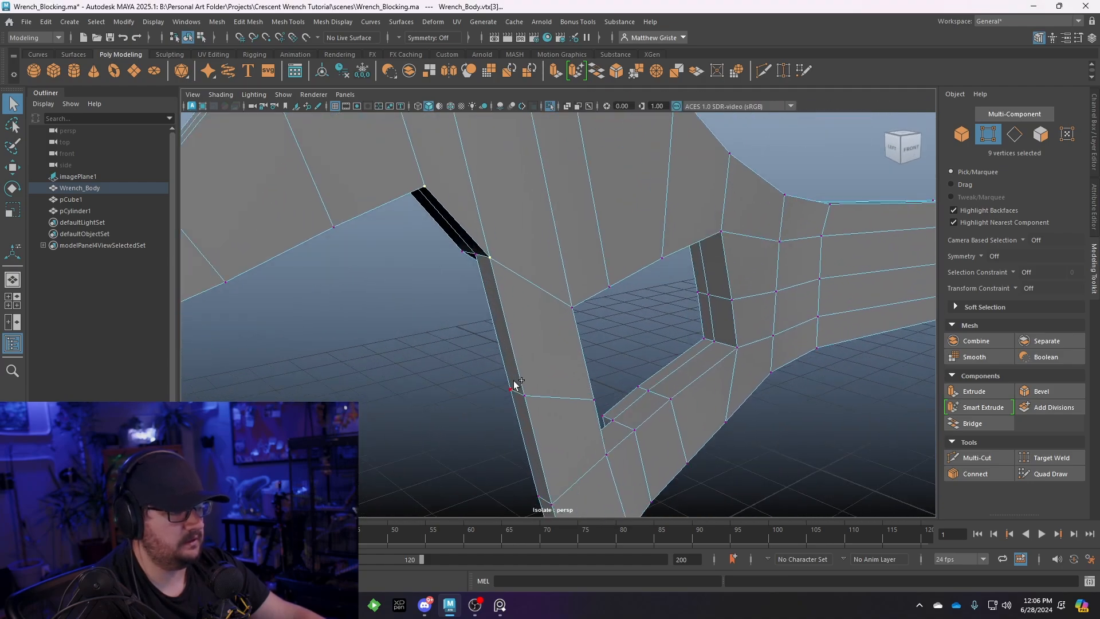
pyautogui.keyDown('shift'); pyautogui.click(571, 309); pyautogui.keyUp('shift')
pyautogui.keyDown('alt'); pyautogui.moveTo(571, 314); pyautogui.dragTo(576, 246); pyautogui.keyUp('alt')
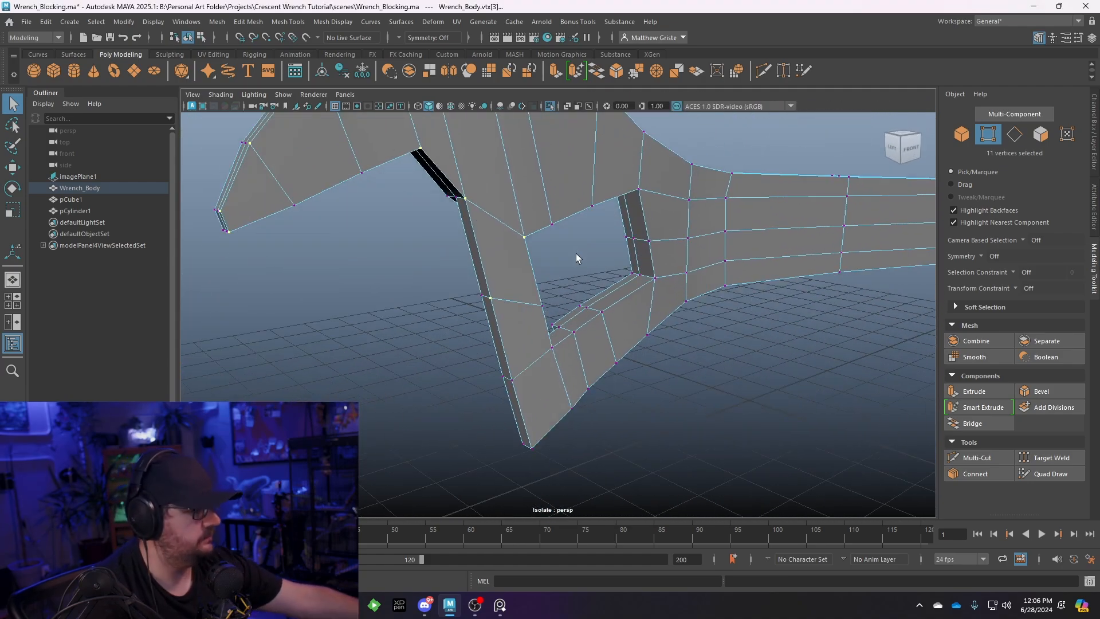
pyautogui.scroll(3, 550, 315)
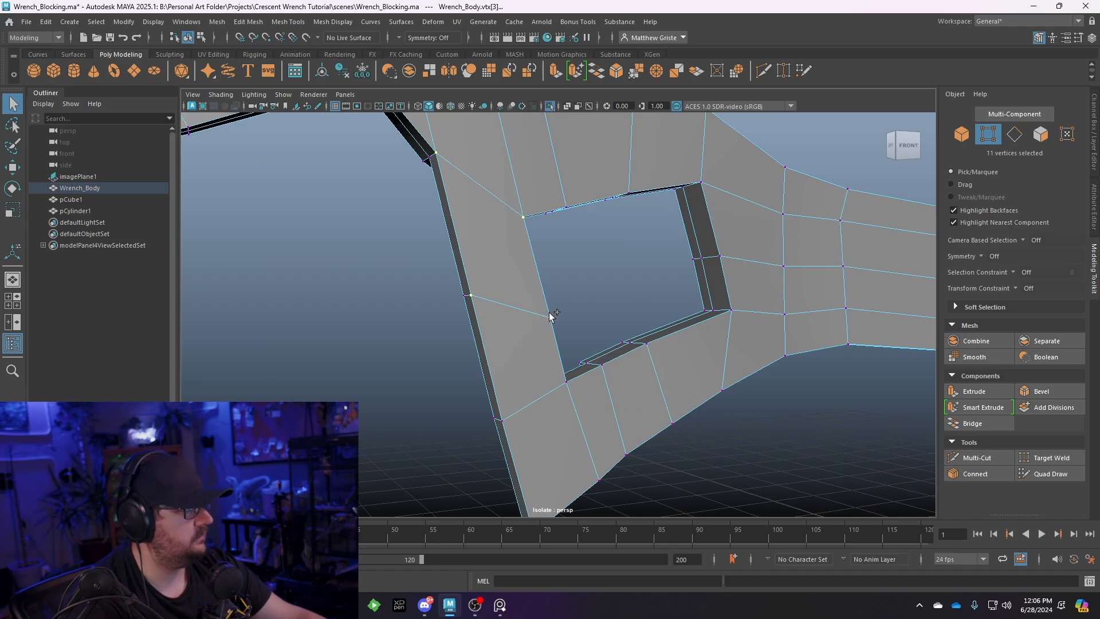
pyautogui.keyDown('shift'); pyautogui.click(610, 480); pyautogui.keyUp('shift')
pyautogui.keyDown('alt'); pyautogui.moveTo(609, 480); pyautogui.dragTo(598, 394); pyautogui.keyUp('alt')
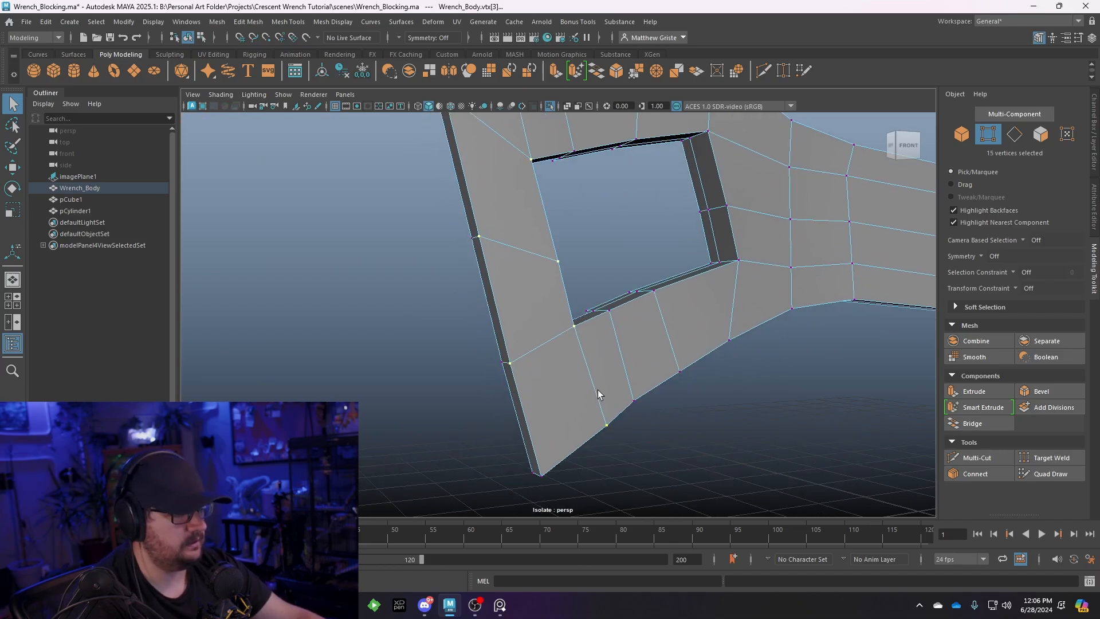
pyautogui.keyDown('alt'); pyautogui.moveTo(556, 449); pyautogui.dragTo(546, 314); pyautogui.keyUp('alt')
pyautogui.scroll(-3, 546, 314)
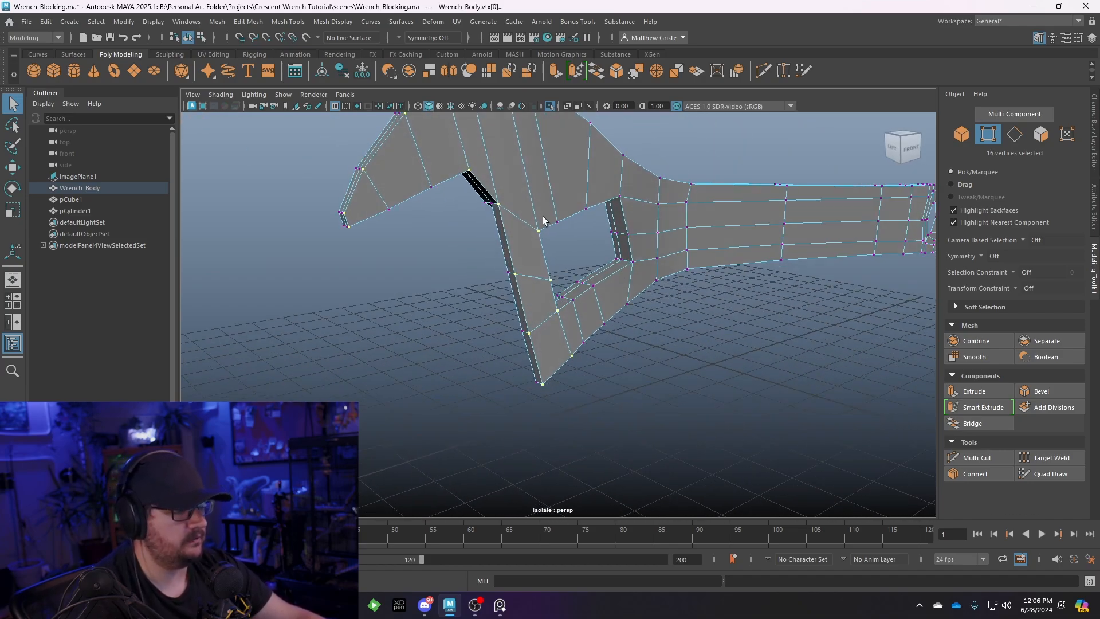
# Try to flatten the selected front-face vertices onto one sloped plane by scaling them across the body's thickness
pyautogui.keyDown('alt'); pyautogui.moveTo(543, 220); pyautogui.dragTo(578, 339); pyautogui.keyUp('alt')
pyautogui.press('e')
pyautogui.press('r')
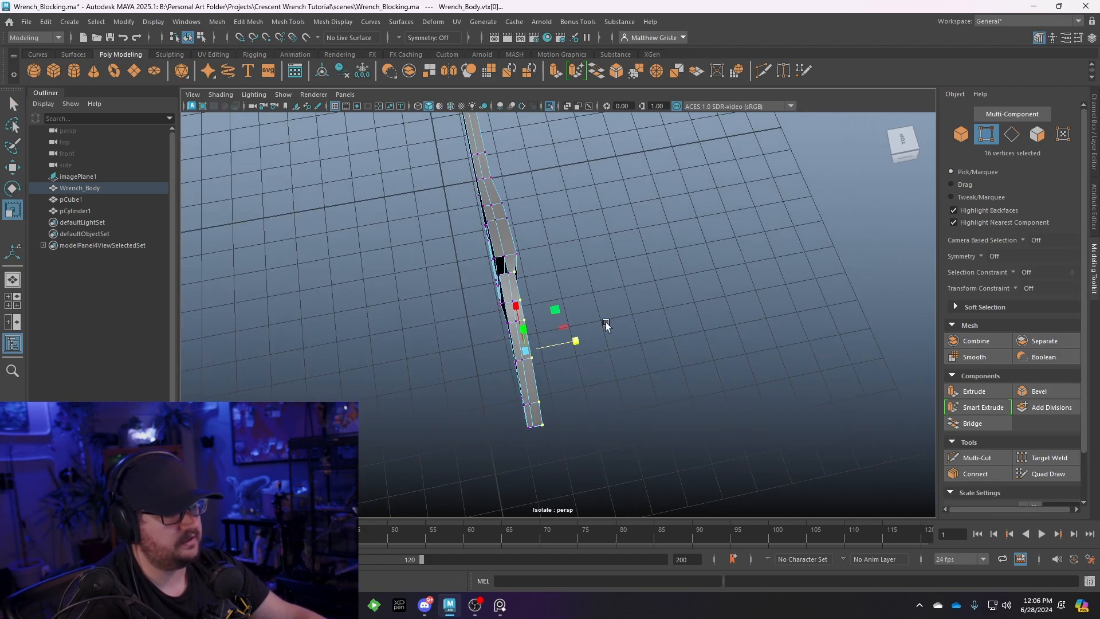
pyautogui.keyDown('alt'); pyautogui.moveTo(281, 207); pyautogui.dragTo(302, 216); pyautogui.keyUp('alt')
pyautogui.press('space')
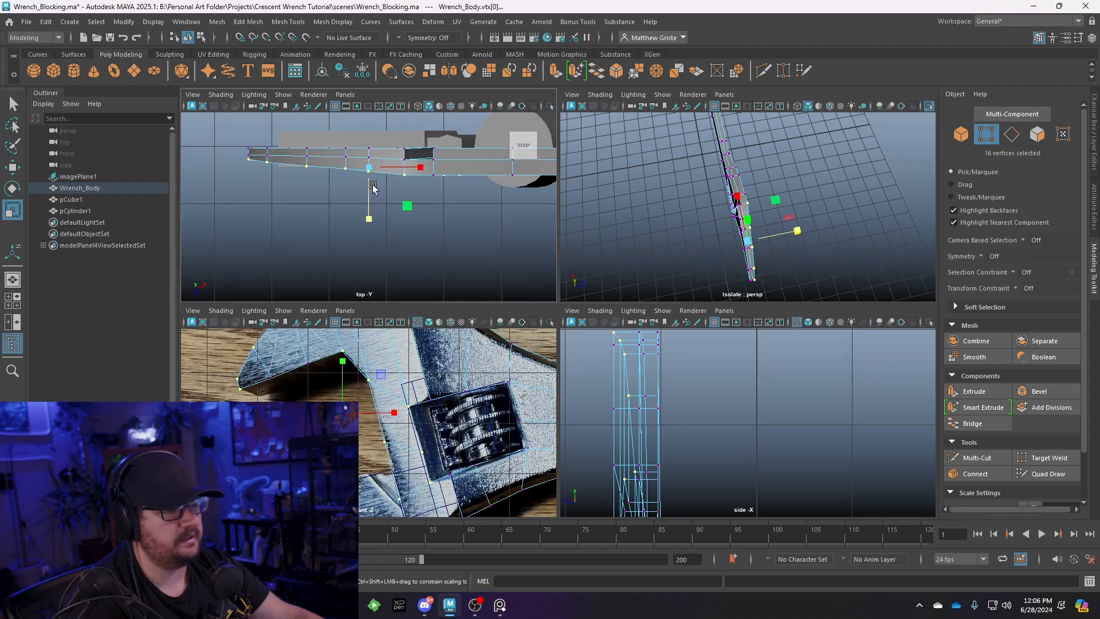
pyautogui.press('space')
pyautogui.moveTo(364, 214)
pyautogui.keyDown('alt'); pyautogui.mouseDown(button='middle')
pyautogui.moveTo(342, 219)
pyautogui.moveTo(379, 204)
pyautogui.mouseUp(button='middle'); pyautogui.keyUp('alt')
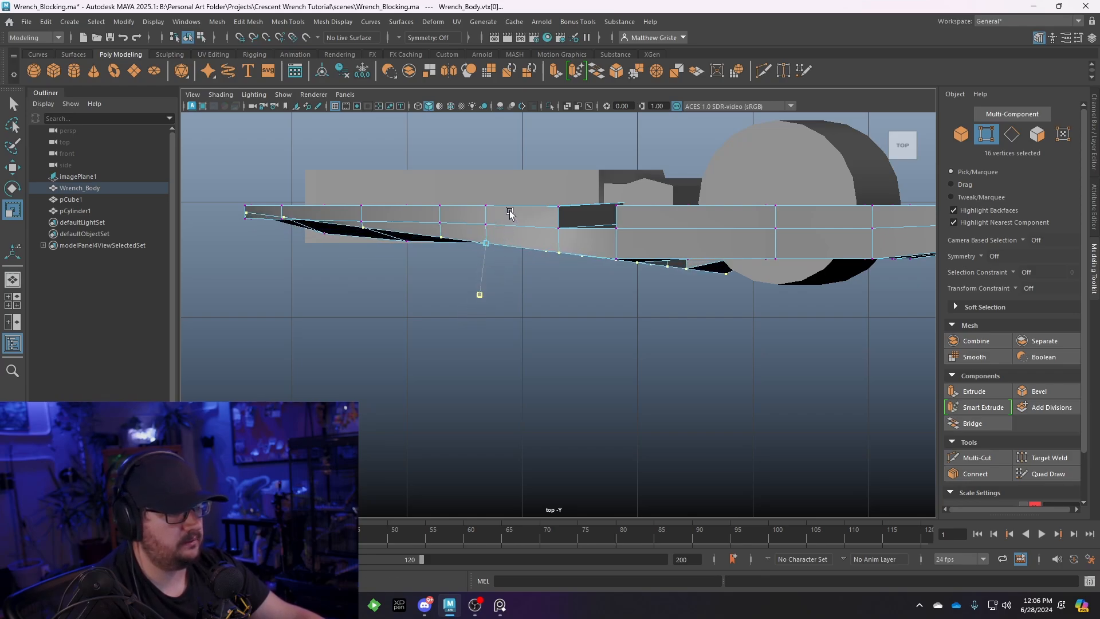
pyautogui.hotkey('ctrl', 'z')
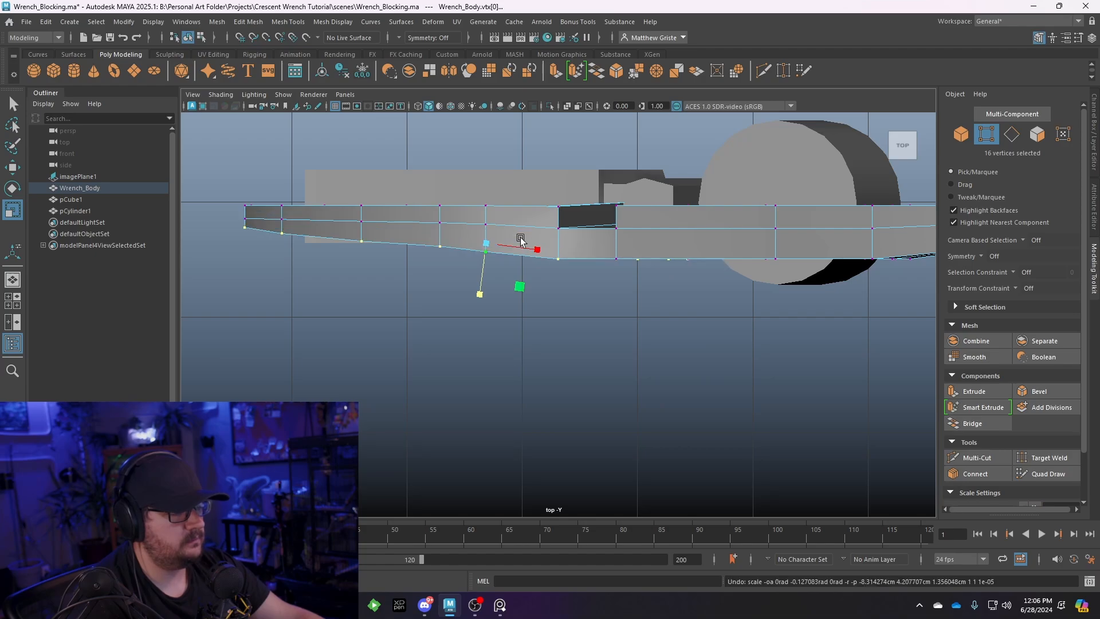
pyautogui.keyDown('alt'); pyautogui.moveTo(475, 248); pyautogui.dragTo(535, 226, button='middle'); pyautogui.keyUp('alt')
pyautogui.hotkey('ctrl', 'z')
# Try to scale the same vertices across the thickness again in the perspective view
pyautogui.press('space')
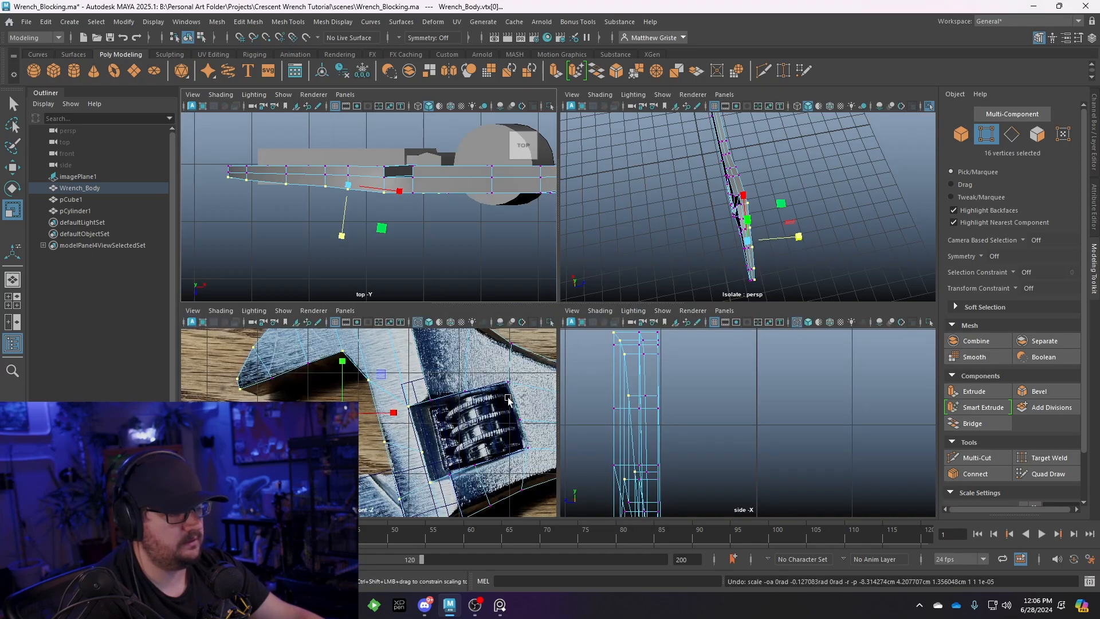
pyautogui.press('f')
pyautogui.press('space')
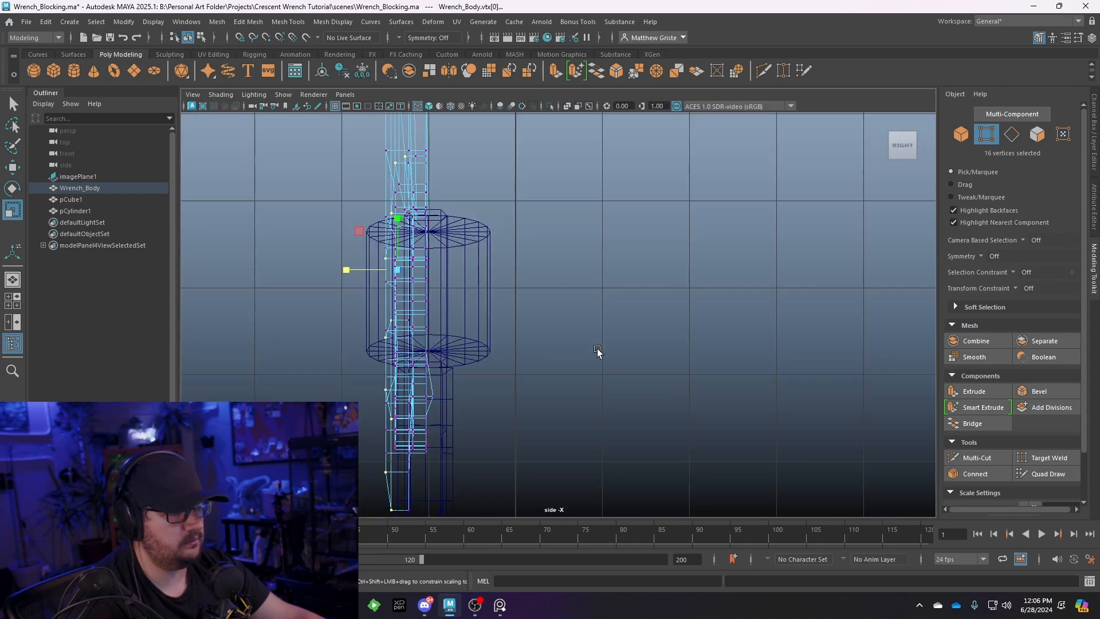
pyautogui.press('f')
pyautogui.scroll(-10, 668, 322)
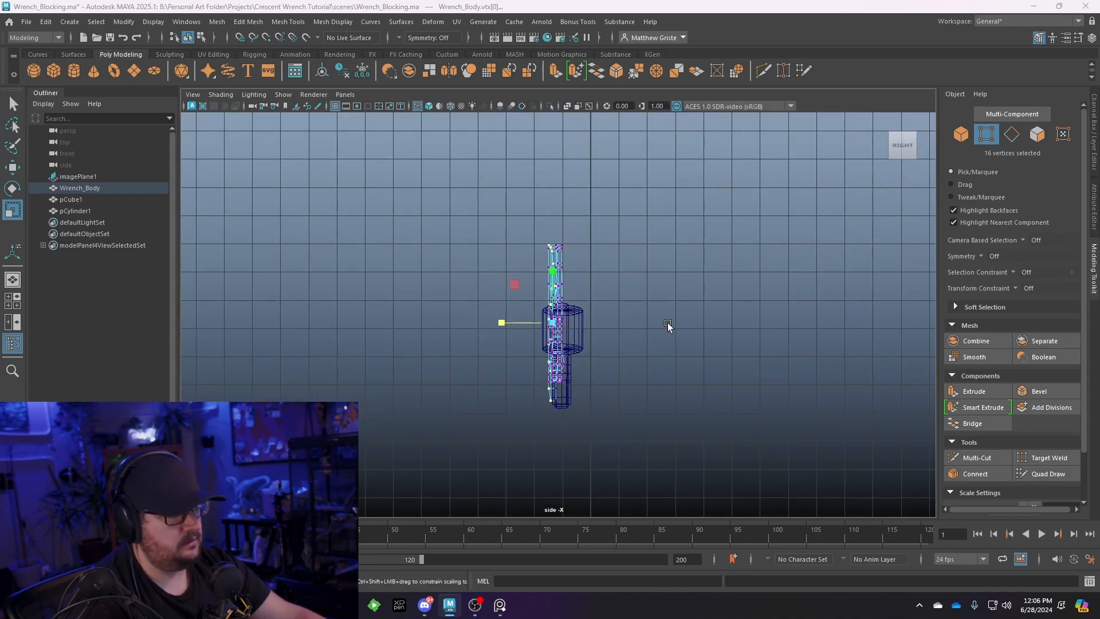
pyautogui.press('space')
pyautogui.press('space')
pyautogui.press('f')
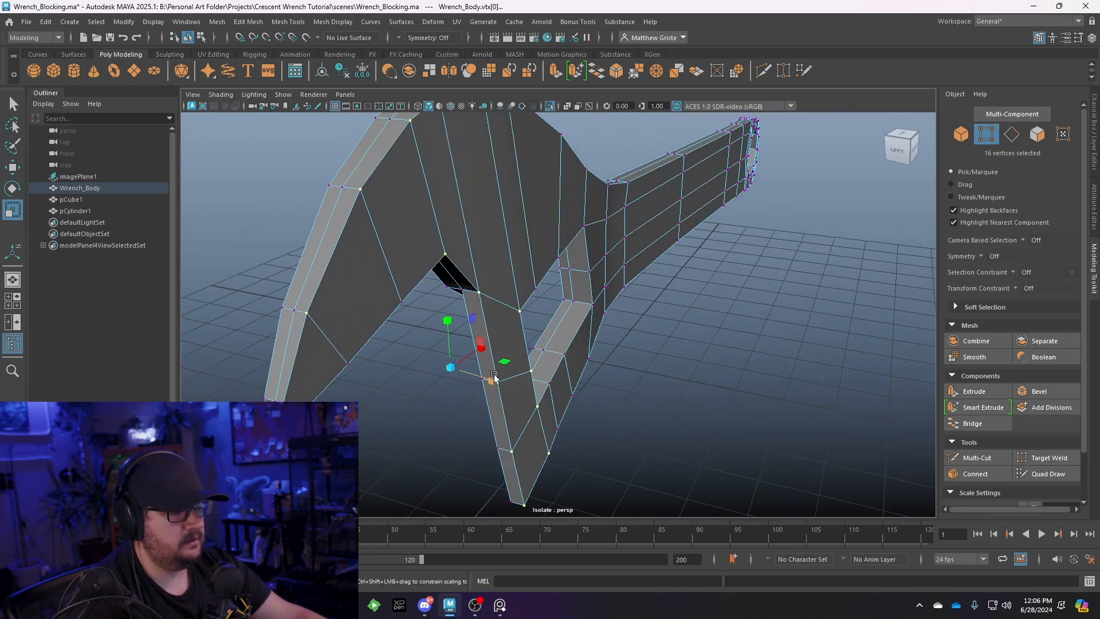
pyautogui.moveTo(495, 377); pyautogui.dragTo(533, 328)
pyautogui.hotkey('ctrl', 'z')
# Scale the selected jaw and arm vertices toward an even slope across the thickness and move them slightly outward
pyautogui.press('r')
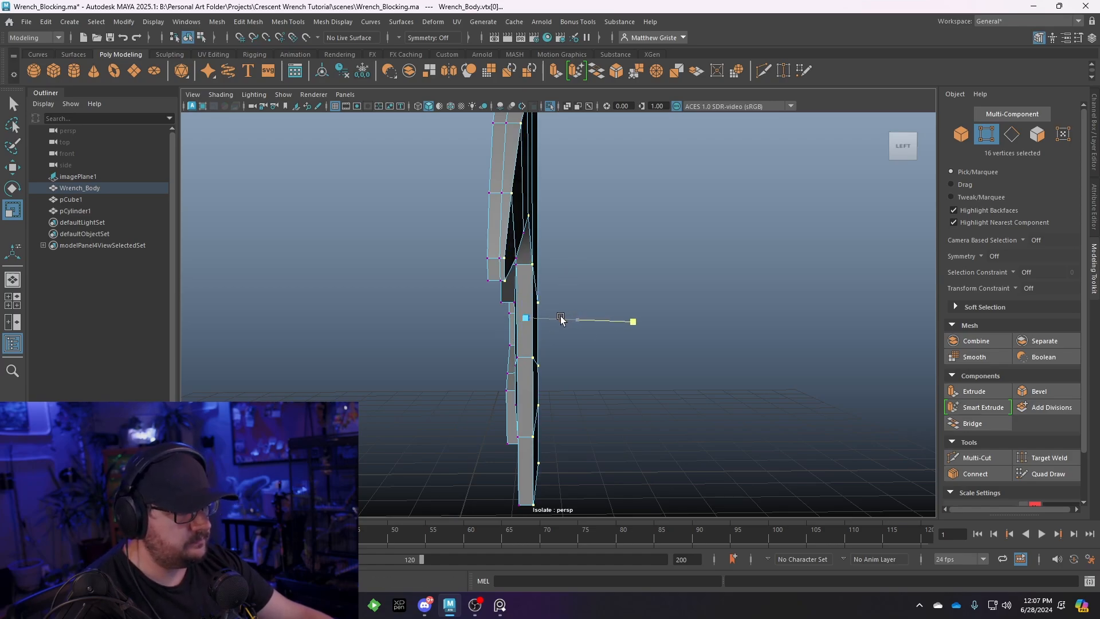
pyautogui.moveTo(561, 319); pyautogui.dragTo(539, 320)
pyautogui.scroll(-3, 585, 308)
pyautogui.keyDown('alt'); pyautogui.moveTo(791, 270); pyautogui.dragTo(532, 321); pyautogui.keyUp('alt')
pyautogui.keyDown('alt'); pyautogui.moveTo(527, 243); pyautogui.dragTo(510, 325); pyautogui.keyUp('alt')
pyautogui.press('space')
pyautogui.press('space')
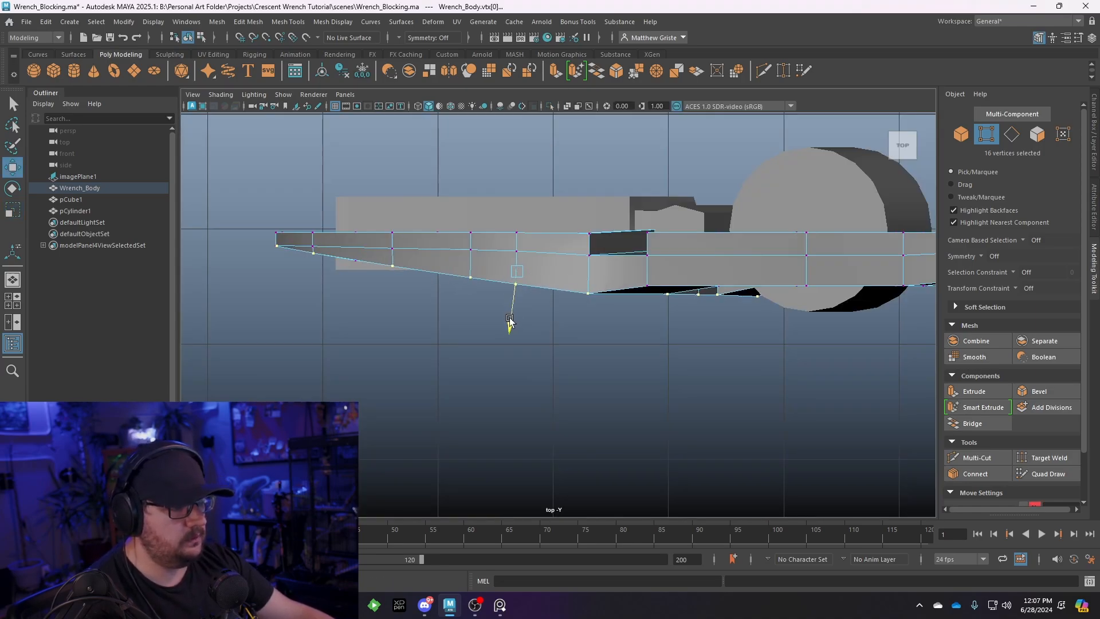
pyautogui.keyDown('alt'); pyautogui.moveTo(700, 324); pyautogui.dragTo(697, 323); pyautogui.keyUp('alt')
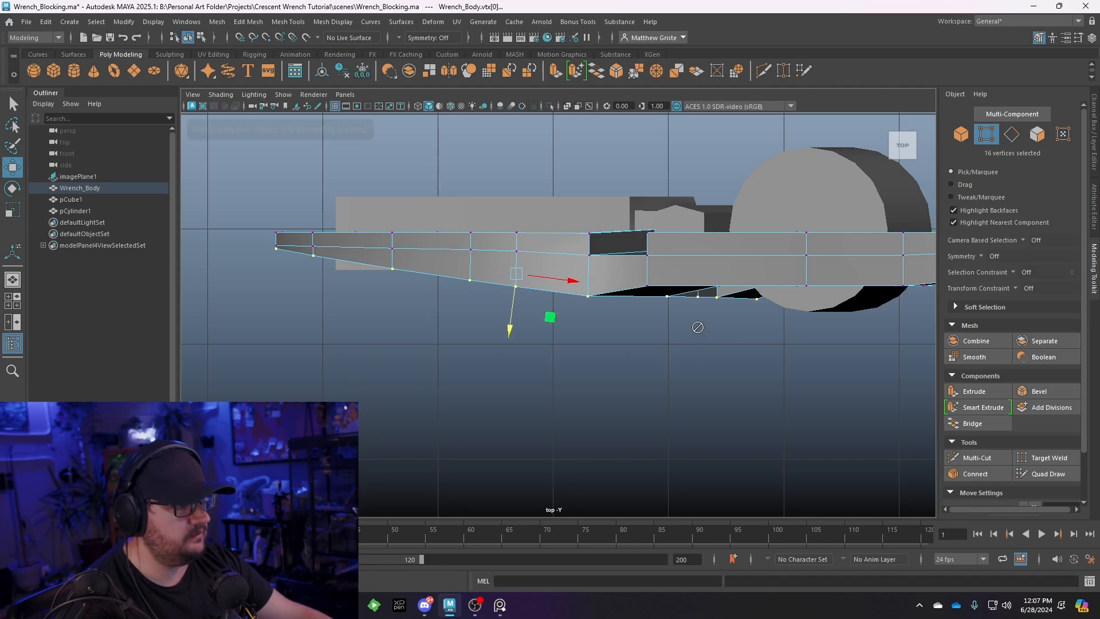
# Move the single front-face vertex just behind the jaw step outward in line with the sloped row
pyautogui.keyDown('alt'); pyautogui.moveTo(687, 318); pyautogui.dragTo(637, 321, button='middle'); pyautogui.keyUp('alt')
pyautogui.scroll(2, 638, 321)
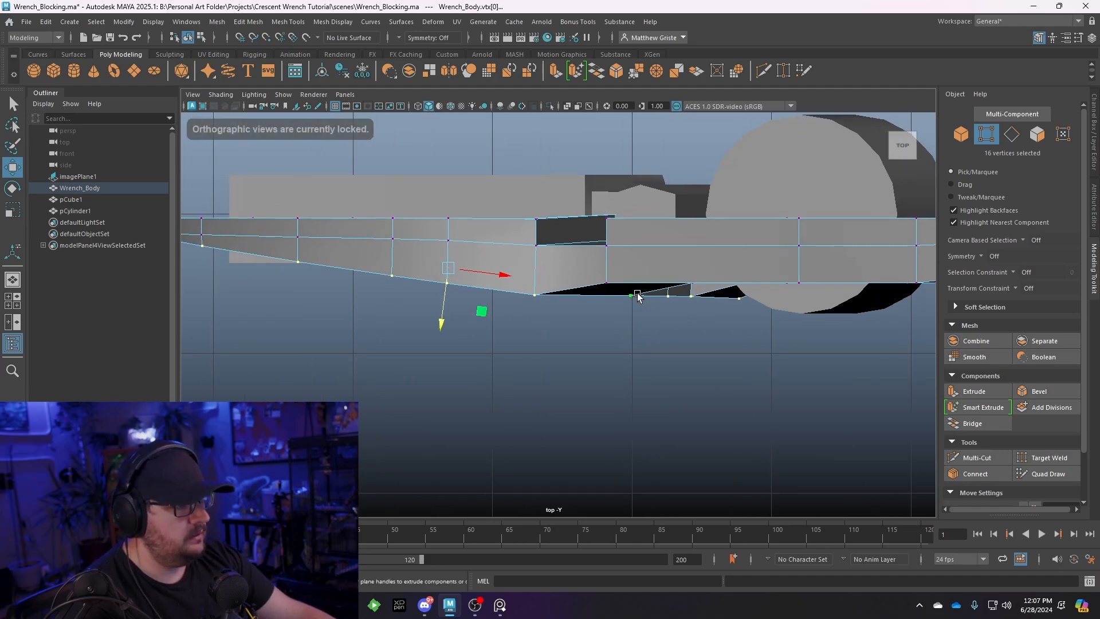
pyautogui.click(608, 285)
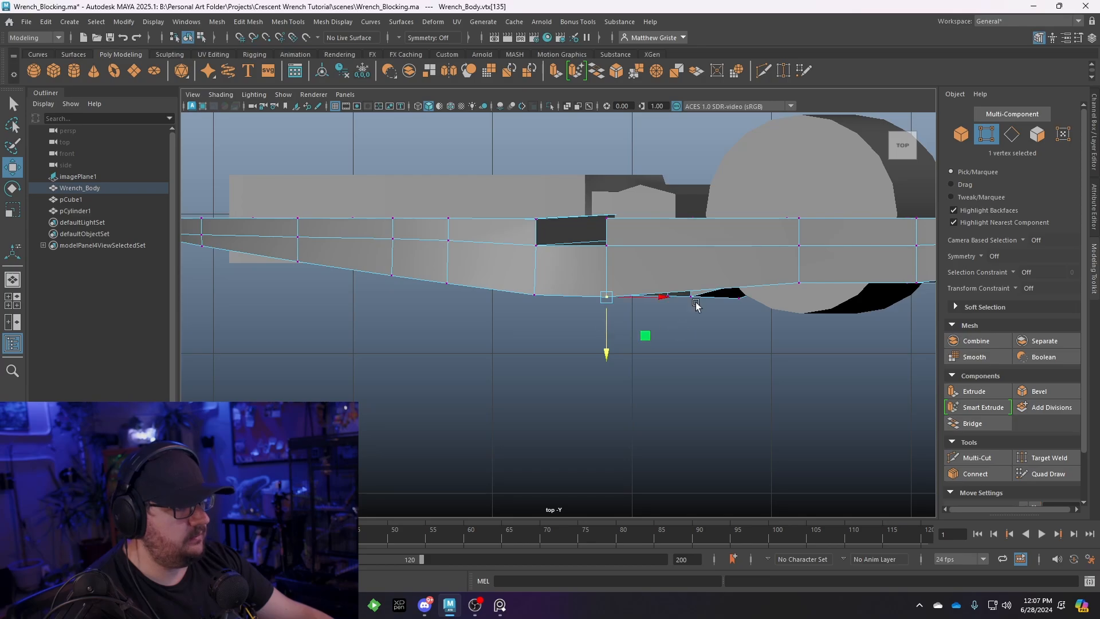
# Examine the shape of the wrench head's front face and lower arm without component selection
pyautogui.press('space')
pyautogui.press('space')
pyautogui.keyDown('alt'); pyautogui.moveTo(637, 259); pyautogui.dragTo(665, 241); pyautogui.keyUp('alt')
pyautogui.moveTo(665, 242); pyautogui.dragTo(711, 222, button='right')
pyautogui.click(716, 201)
pyautogui.scroll(-2, 646, 256)
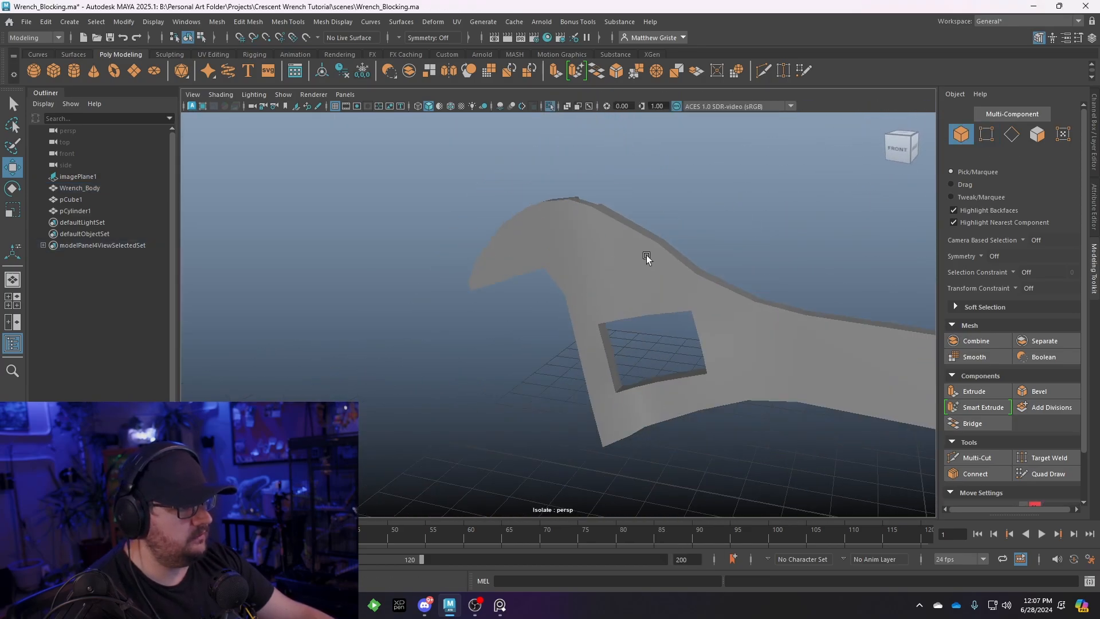
pyautogui.keyDown('alt'); pyautogui.moveTo(647, 256); pyautogui.dragTo(570, 312); pyautogui.keyUp('alt')
pyautogui.scroll(2, 619, 297)
# Move the two front-face vertices on the lower arm beside the window outward to smooth the slope, and return to object mode
pyautogui.click(627, 327)
pyautogui.scroll(3, 573, 310)
pyautogui.moveTo(552, 319); pyautogui.dragTo(542, 266, button='right')
pyautogui.rightClick(528, 321)
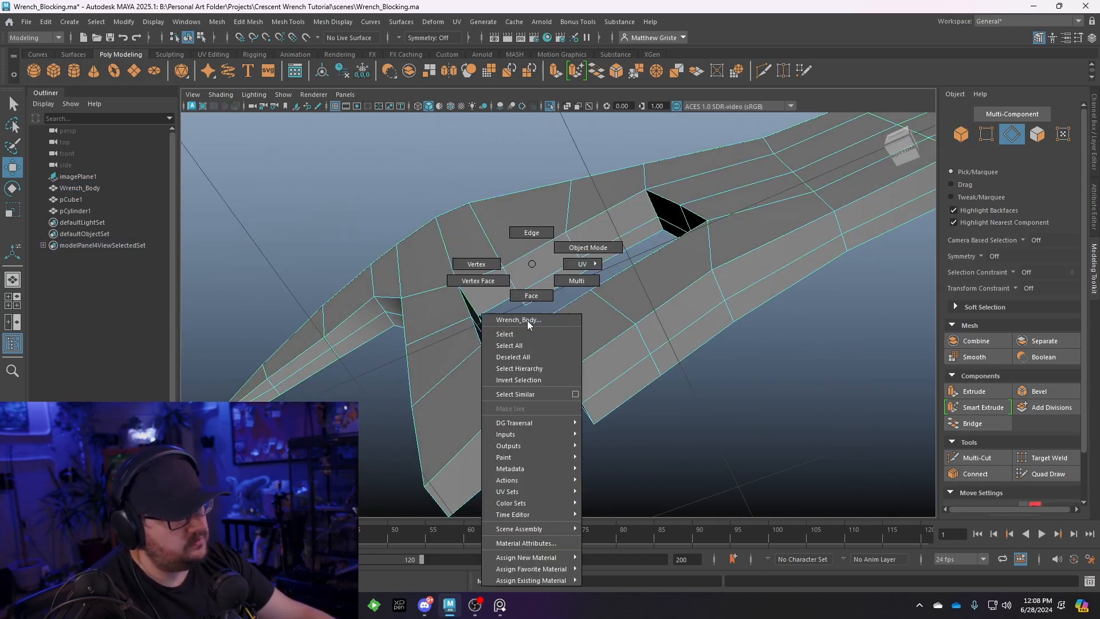
pyautogui.click(481, 264)
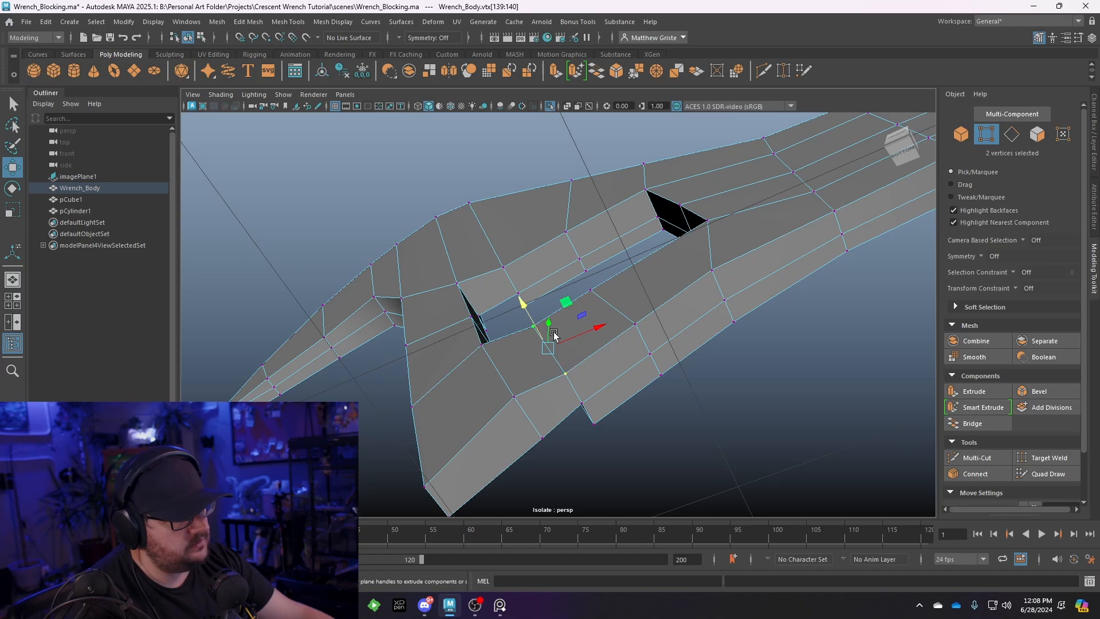
pyautogui.keyDown('alt'); pyautogui.moveTo(553, 334); pyautogui.dragTo(568, 344); pyautogui.keyUp('alt')
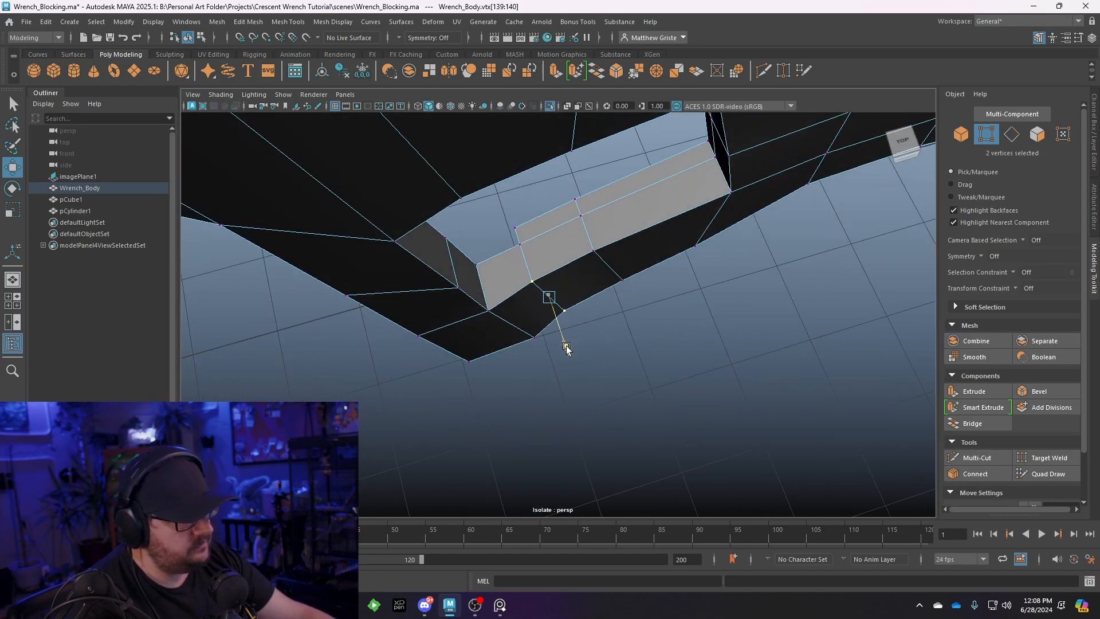
pyautogui.moveTo(601, 263); pyautogui.dragTo(651, 243, button='right')
pyautogui.click(657, 342)
pyautogui.scroll(-5, 658, 342)
pyautogui.keyDown('alt'); pyautogui.moveTo(658, 342); pyautogui.dragTo(567, 318); pyautogui.keyUp('alt')
# Mirror the wrench body across the Z axis with the axis position set to Object
pyautogui.click(502, 281)
pyautogui.keyDown('alt'); pyautogui.moveTo(502, 282); pyautogui.dragTo(628, 281); pyautogui.keyUp('alt')
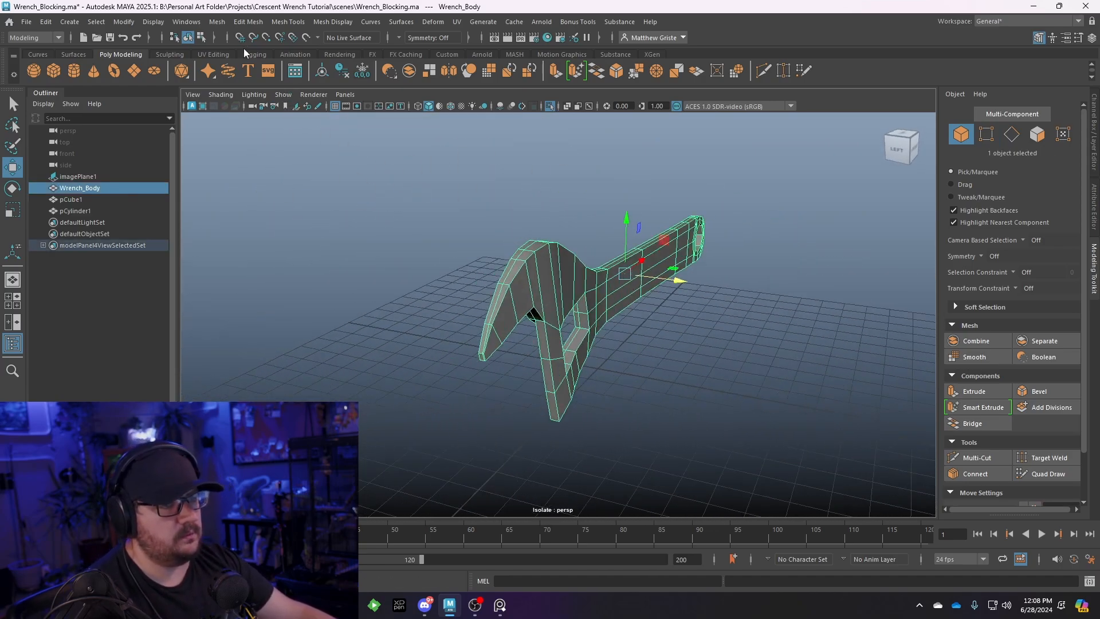
pyautogui.click(217, 22)
pyautogui.click(265, 212)
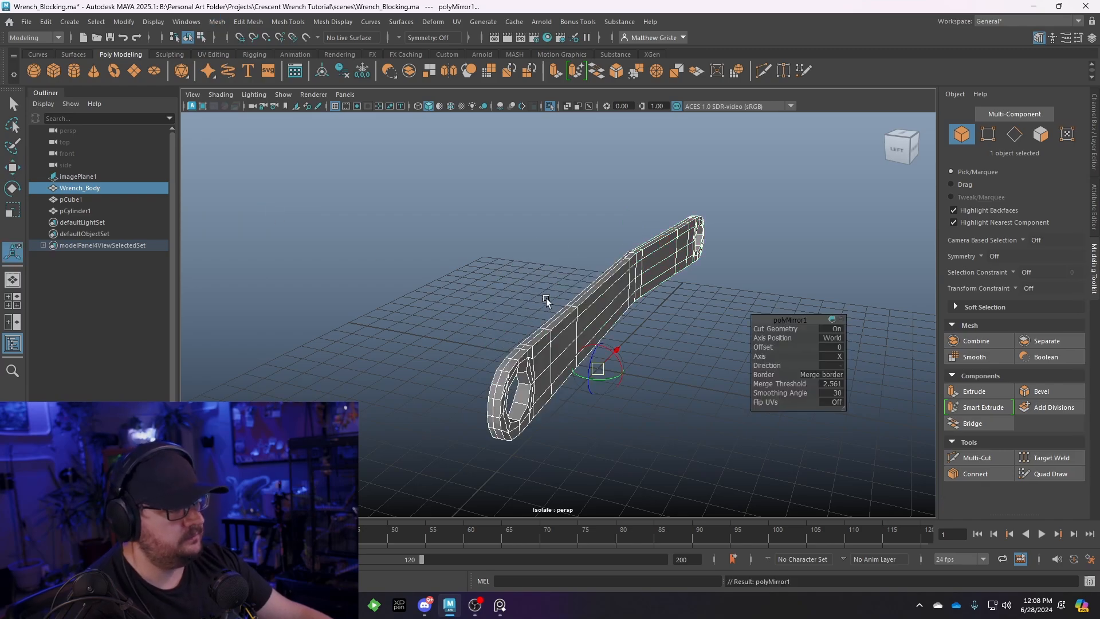
pyautogui.keyDown('alt'); pyautogui.moveTo(546, 305); pyautogui.dragTo(839, 370); pyautogui.keyUp('alt')
pyautogui.click(836, 356)
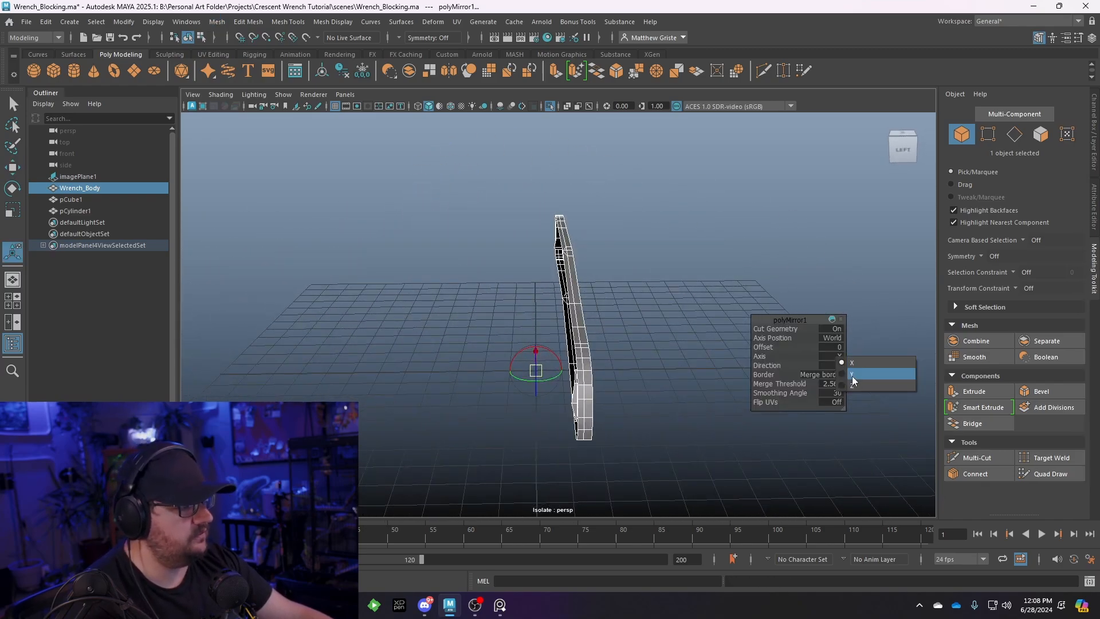
pyautogui.click(891, 370)
pyautogui.keyDown('alt'); pyautogui.moveTo(667, 369); pyautogui.dragTo(848, 370); pyautogui.keyUp('alt')
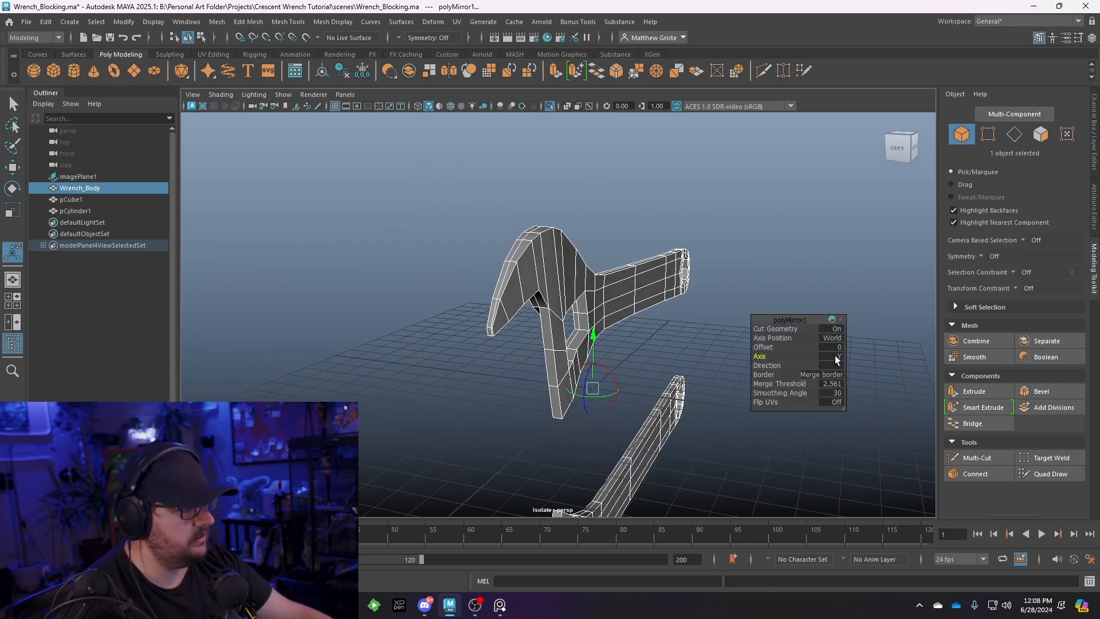
pyautogui.click(836, 355)
pyautogui.click(848, 387)
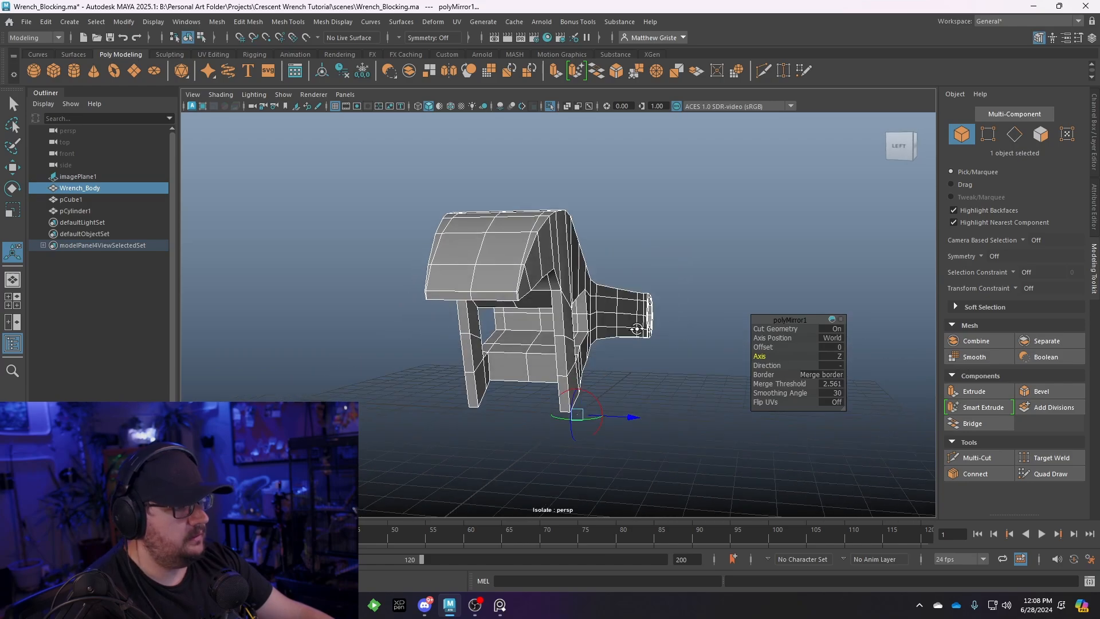
pyautogui.click(832, 338)
pyautogui.click(858, 355)
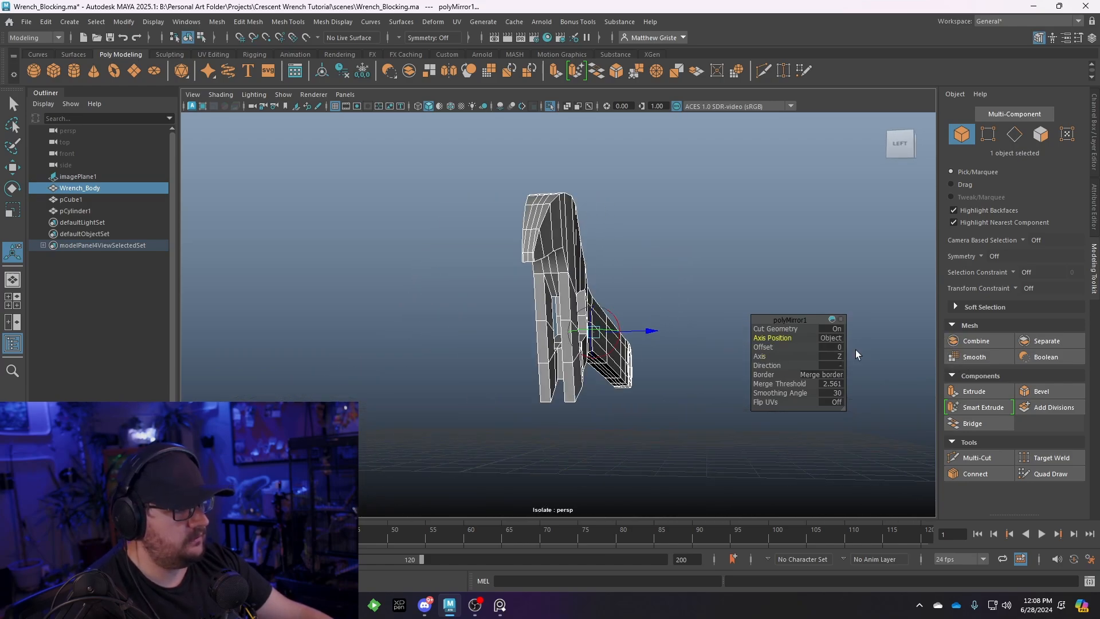
# Inspect the mirrored wrench head from several angles and undo the mirror to return to the half body
pyautogui.keyDown('alt'); pyautogui.moveTo(858, 355); pyautogui.dragTo(496, 376); pyautogui.keyUp('alt')
pyautogui.keyDown('alt'); pyautogui.moveTo(640, 341); pyautogui.dragTo(575, 300, button='middle'); pyautogui.keyUp('alt')
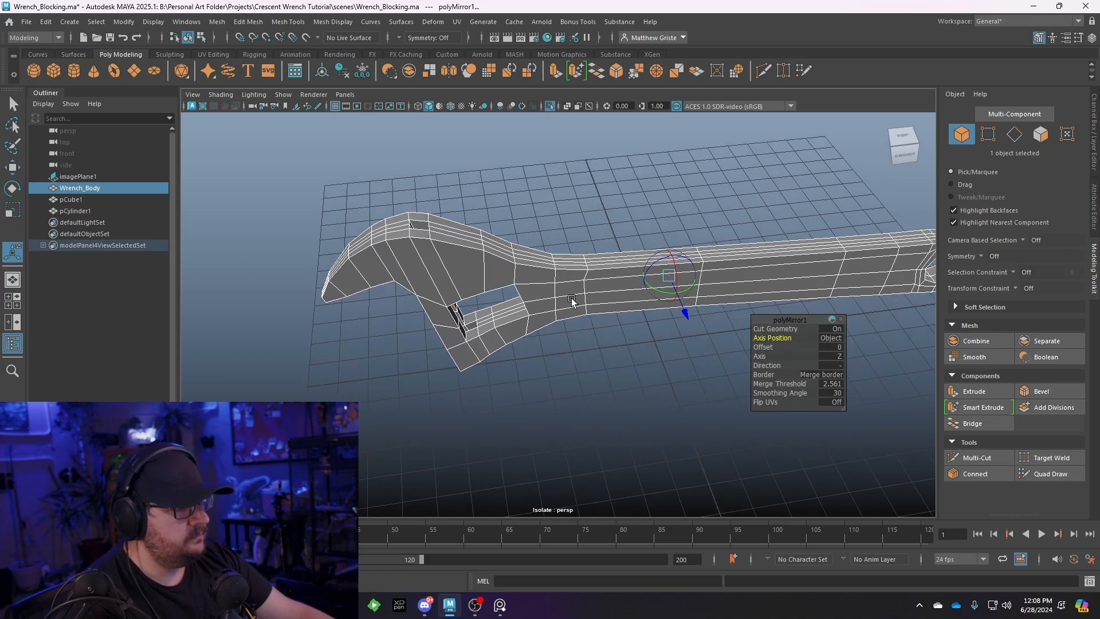
pyautogui.scroll(-4, 576, 298)
pyautogui.keyDown('alt'); pyautogui.moveTo(580, 295); pyautogui.dragTo(613, 244); pyautogui.keyUp('alt')
pyautogui.keyDown('alt'); pyautogui.moveTo(577, 240); pyautogui.dragTo(546, 338); pyautogui.keyUp('alt')
pyautogui.hotkey('ctrl', 'z')
pyautogui.hotkey('ctrl', 'z')
pyautogui.hotkey('ctrl', 'z')
pyautogui.hotkey('ctrl', 'z')
pyautogui.hotkey('ctrl', 'z')
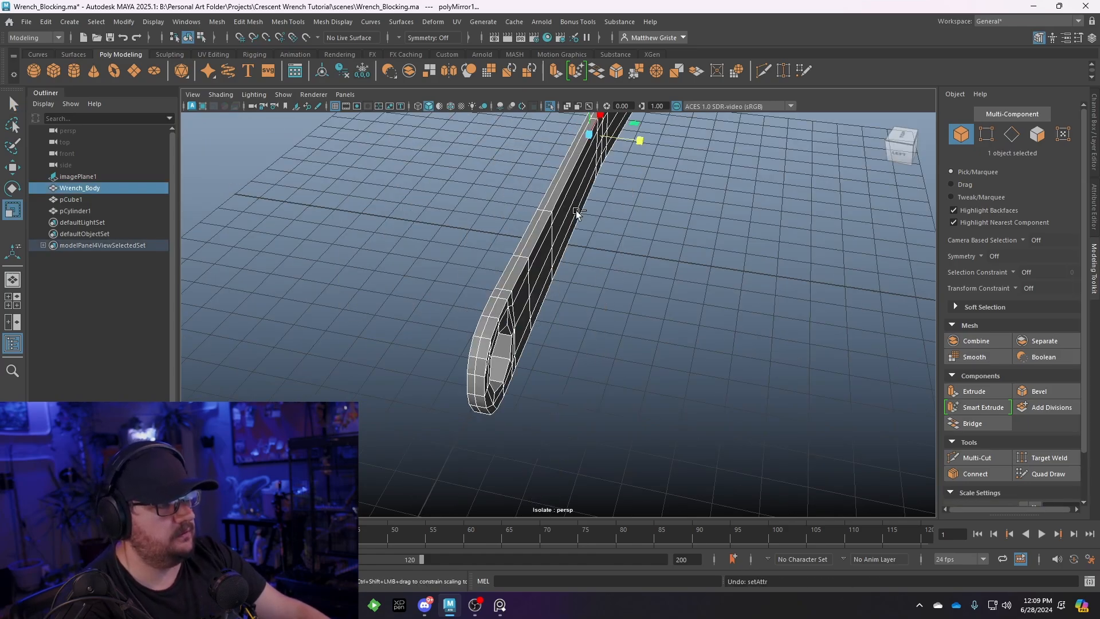
pyautogui.hotkey('ctrl', 'z')
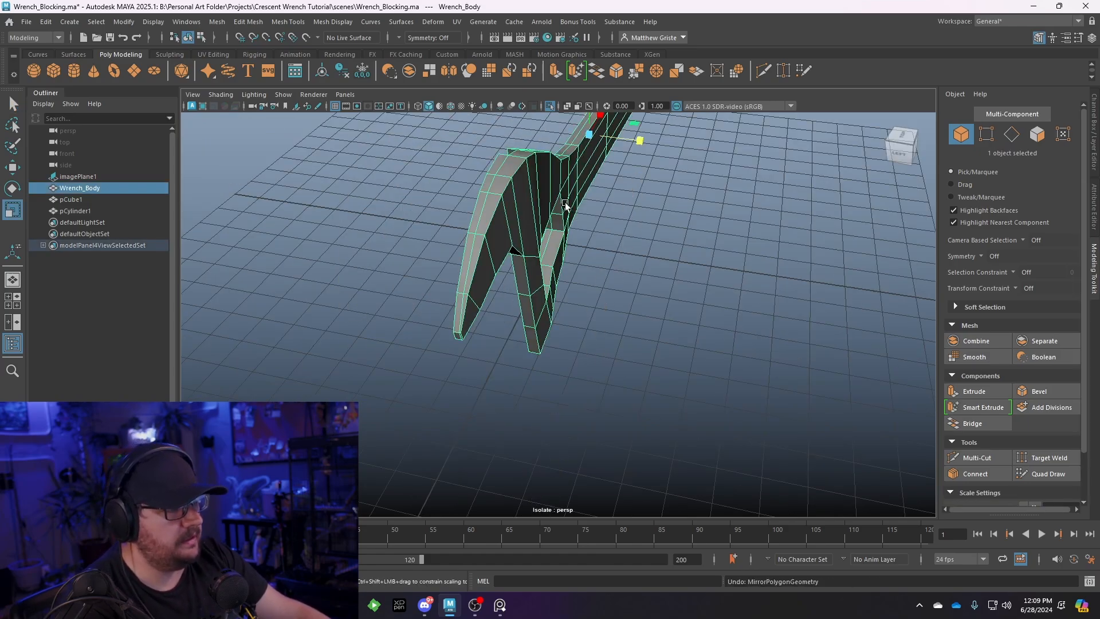
pyautogui.keyDown('alt'); pyautogui.moveTo(567, 206); pyautogui.dragTo(543, 162); pyautogui.keyUp('alt')
pyautogui.hotkey('ctrl', 'z')
# Move the ten front faces of the jaw and forward lower arm outward to thicken the wrench head
pyautogui.moveTo(541, 161); pyautogui.dragTo(543, 188, button='right')
pyautogui.click(552, 173)
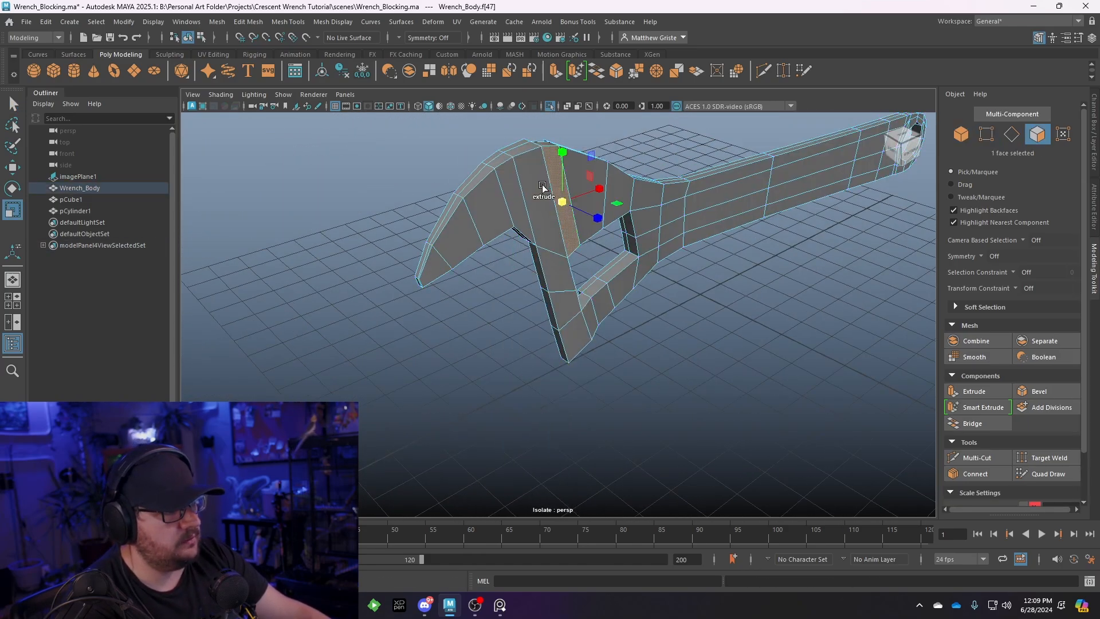
pyautogui.keyDown('shift'); pyautogui.click(508, 189); pyautogui.keyUp('shift')
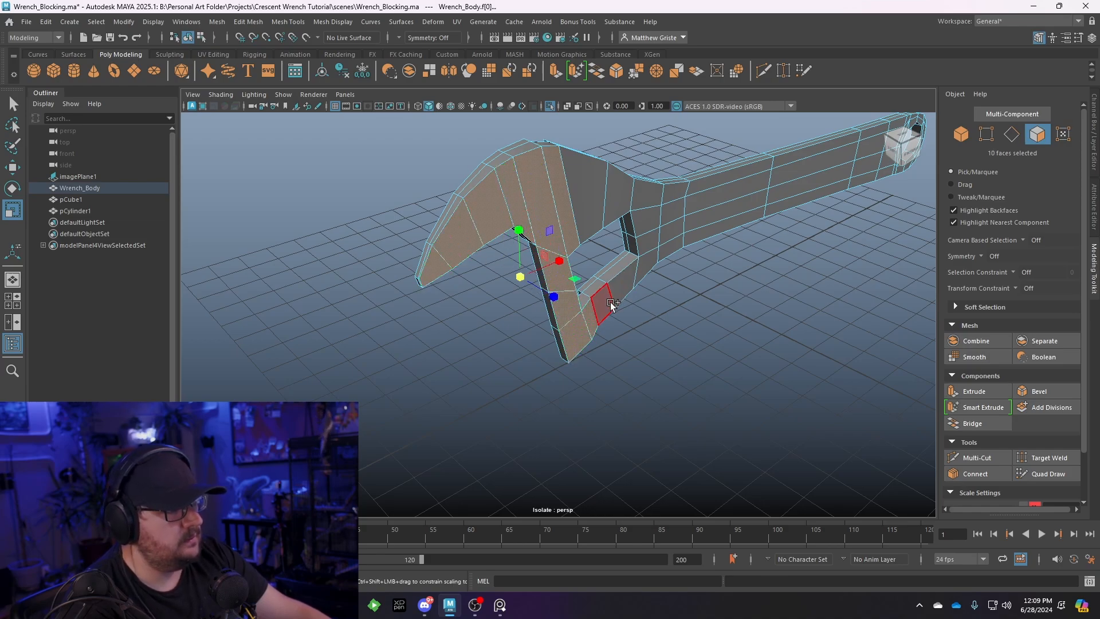
pyautogui.keyDown('alt'); pyautogui.moveTo(611, 301); pyautogui.dragTo(558, 235); pyautogui.keyUp('alt')
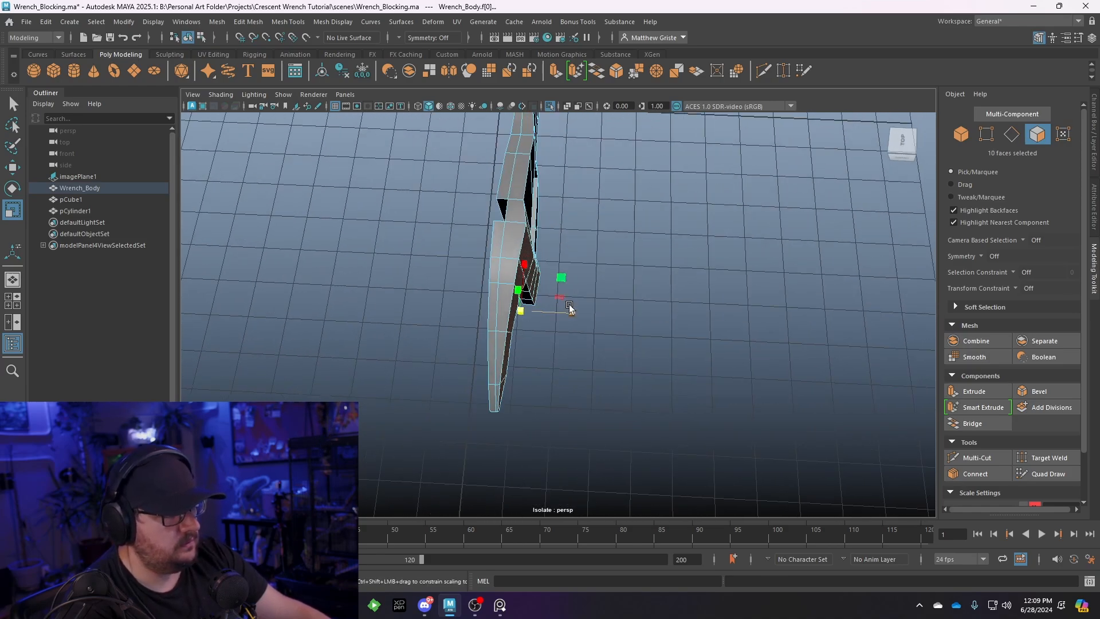
pyautogui.press('e')
pyautogui.press('w')
pyautogui.moveTo(578, 312); pyautogui.dragTo(431, 178)
pyautogui.press('e')
pyautogui.press('w')
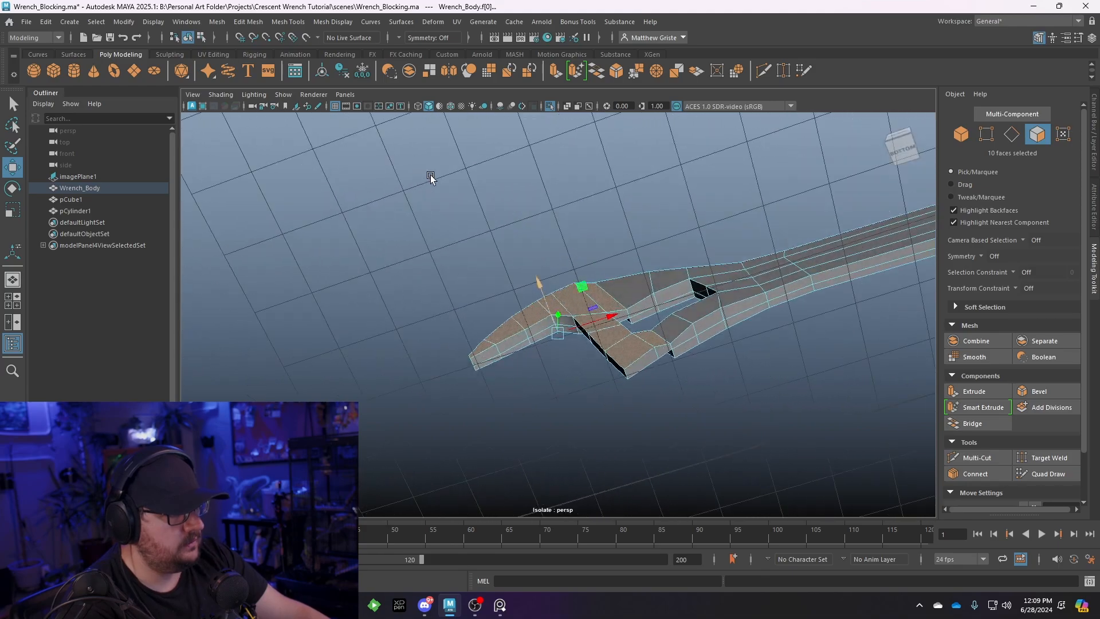
# Move the two front-face edges above and below the window outward in the top view to even the slope
pyautogui.keyDown('alt'); pyautogui.moveTo(594, 296); pyautogui.dragTo(599, 170); pyautogui.keyUp('alt')
pyautogui.moveTo(599, 170); pyautogui.dragTo(598, 140, button='right')
pyautogui.keyDown('alt'); pyautogui.moveTo(630, 191); pyautogui.dragTo(579, 195); pyautogui.keyUp('alt')
pyautogui.click(579, 195)
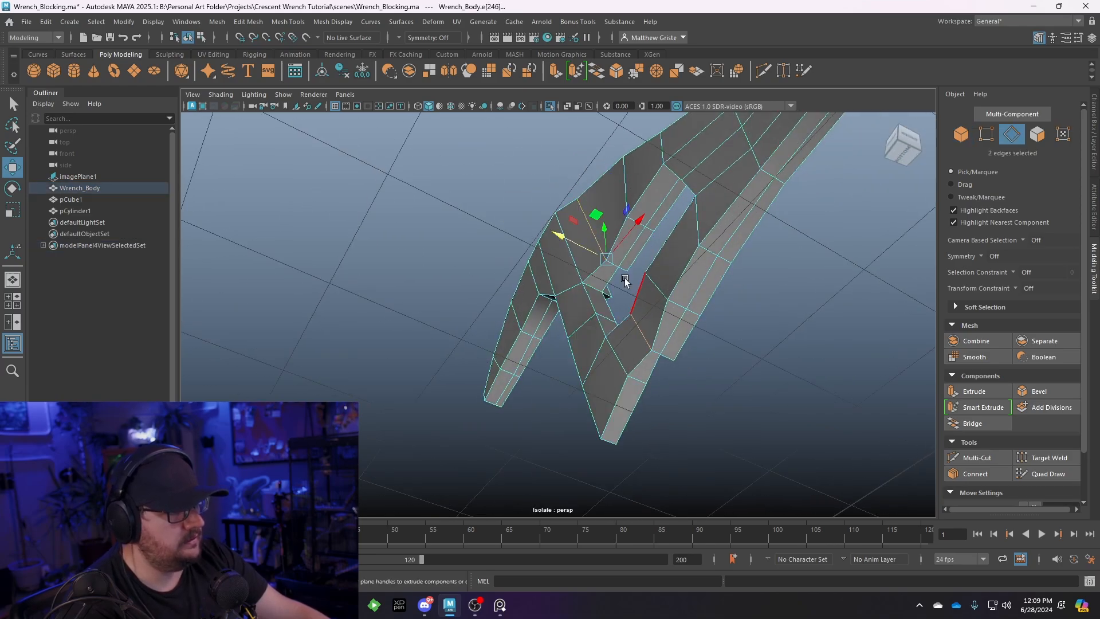
pyautogui.press('space')
pyautogui.press('space')
pyautogui.moveTo(688, 311); pyautogui.dragTo(693, 333)
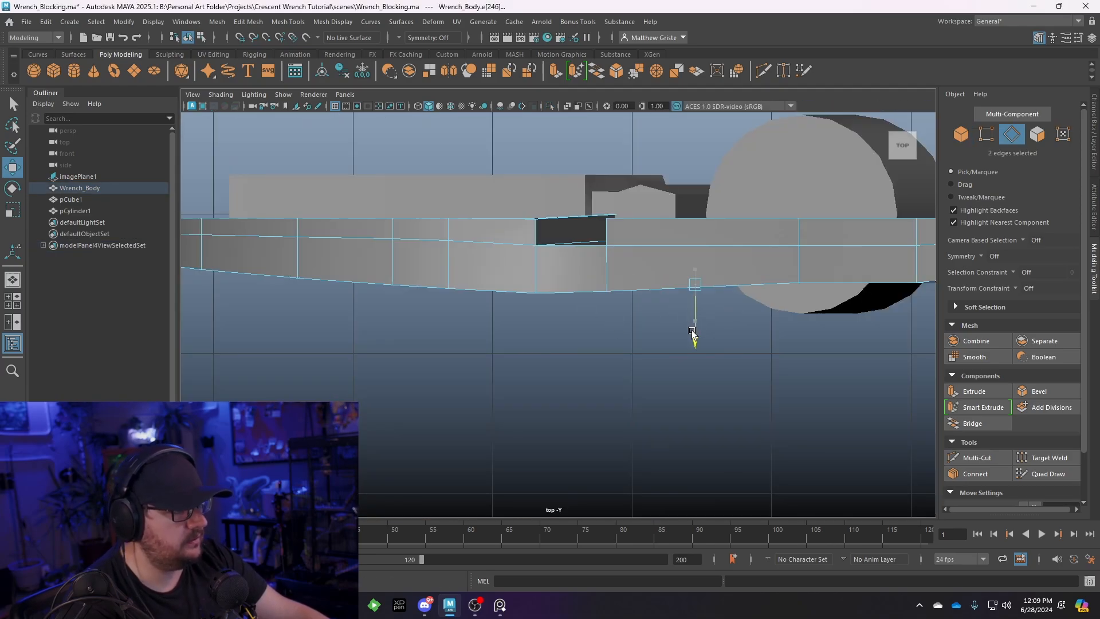
pyautogui.scroll(-6, 532, 262)
pyautogui.press('space')
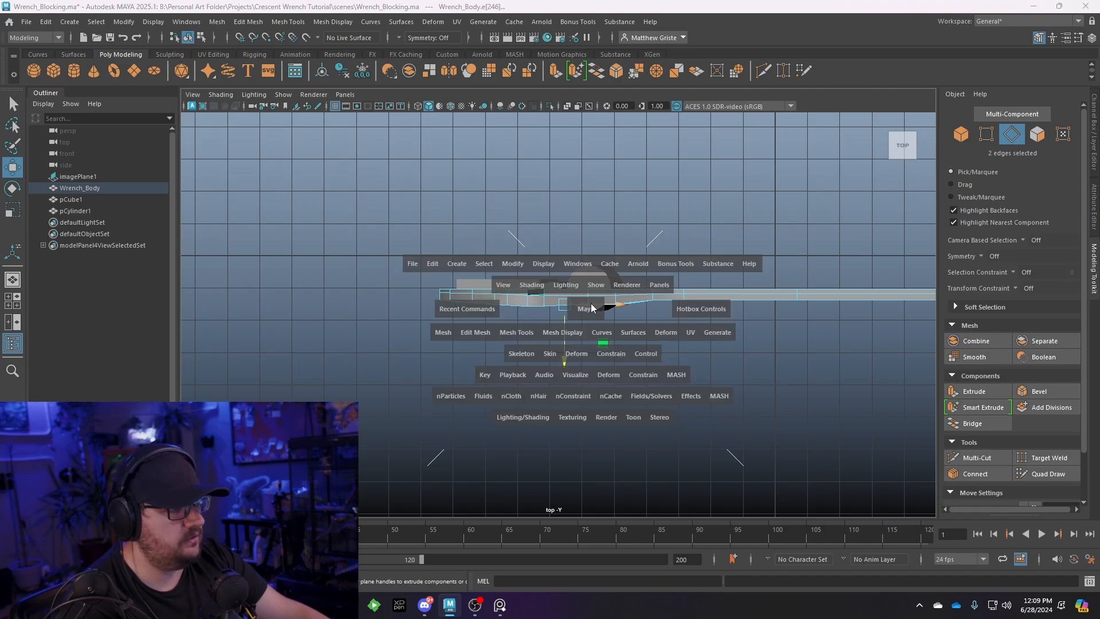
pyautogui.press('space')
pyautogui.keyDown('alt'); pyautogui.moveTo(573, 229); pyautogui.dragTo(531, 248); pyautogui.keyUp('alt')
# Check the half wrench body's shape in smooth preview without selection and return to the unsmoothed display
pyautogui.moveTo(530, 248); pyautogui.dragTo(576, 216, button='right')
pyautogui.press('3')
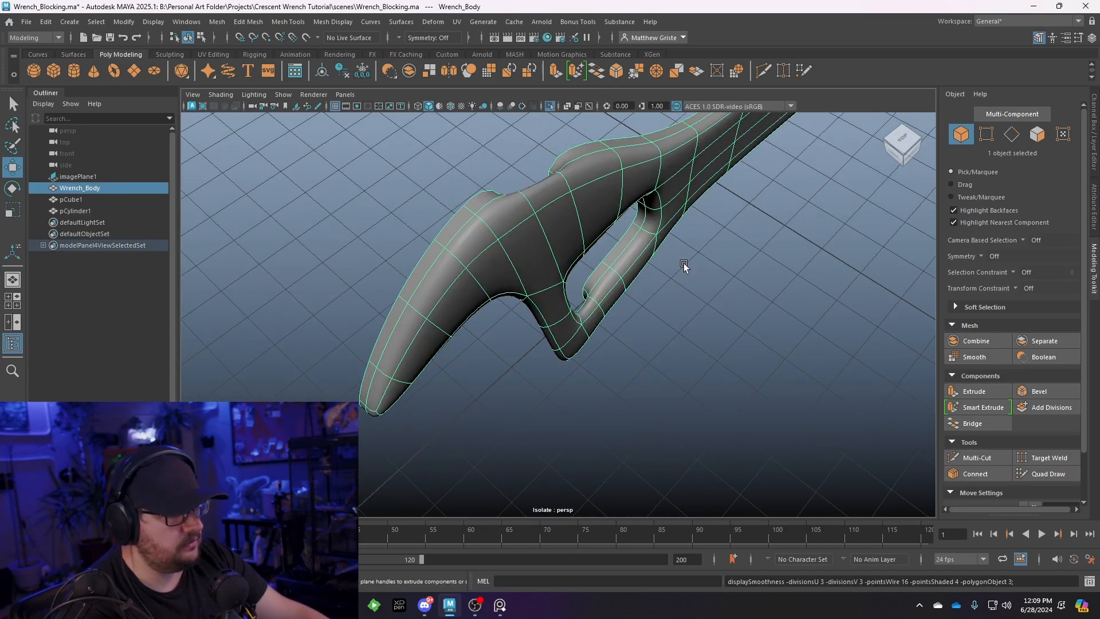
pyautogui.click(683, 264)
pyautogui.keyDown('alt'); pyautogui.moveTo(683, 264); pyautogui.dragTo(685, 287); pyautogui.keyUp('alt')
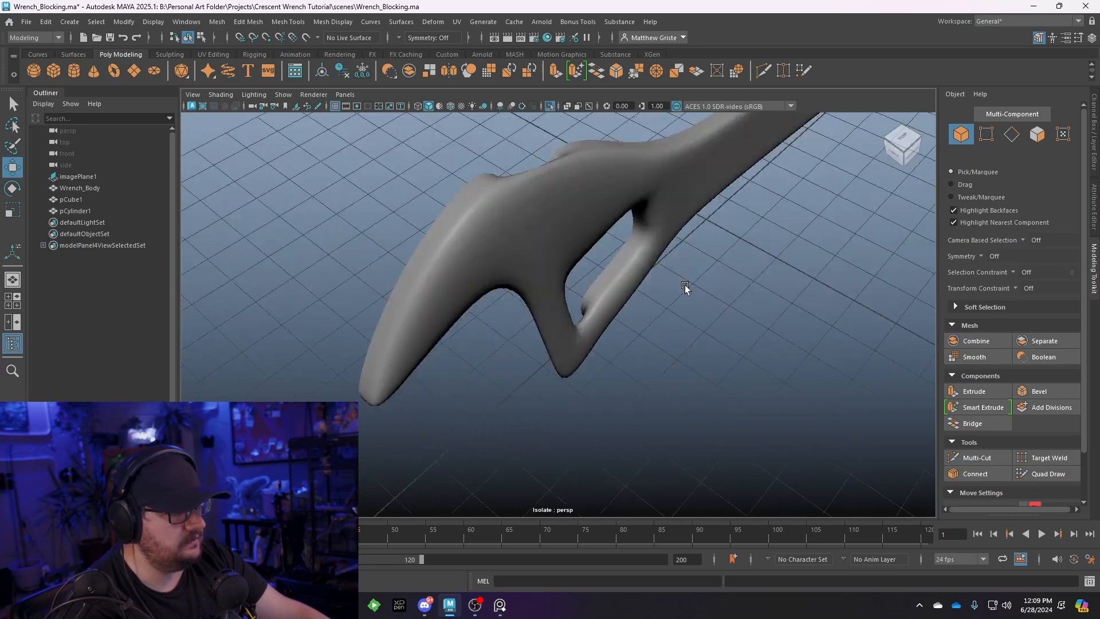
pyautogui.click(566, 253)
pyautogui.press('1')
pyautogui.scroll(-3, 565, 252)
pyautogui.keyDown('alt'); pyautogui.moveTo(565, 252); pyautogui.dragTo(553, 214); pyautogui.keyUp('alt')
# Mirror the reshaped half wrench body along Z about the object axis position and clear the selection
pyautogui.click(217, 22)
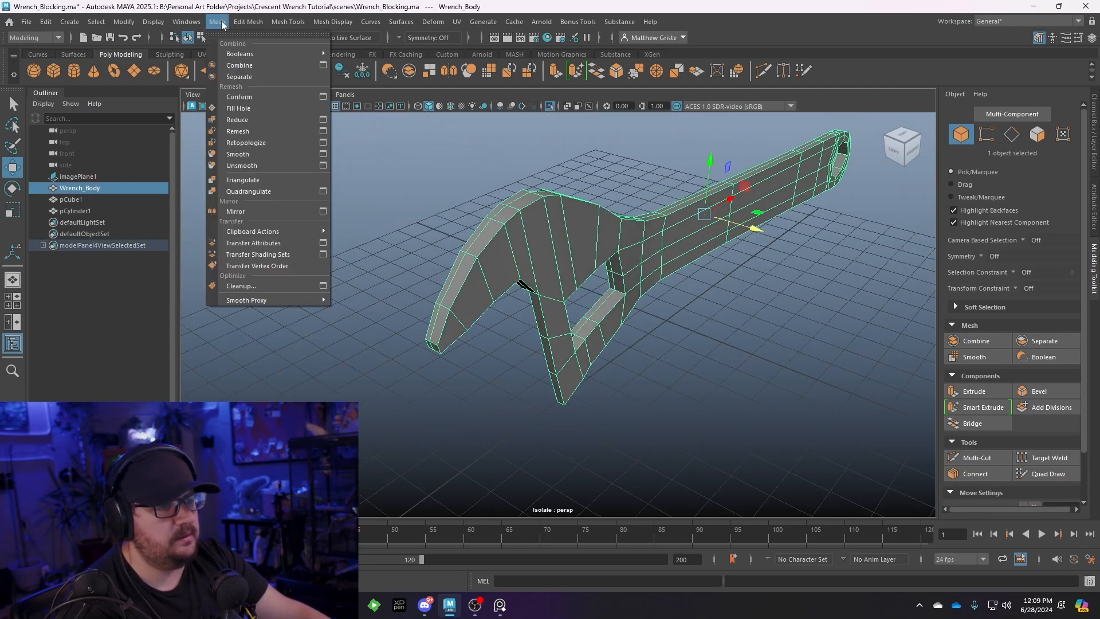
pyautogui.click(246, 212)
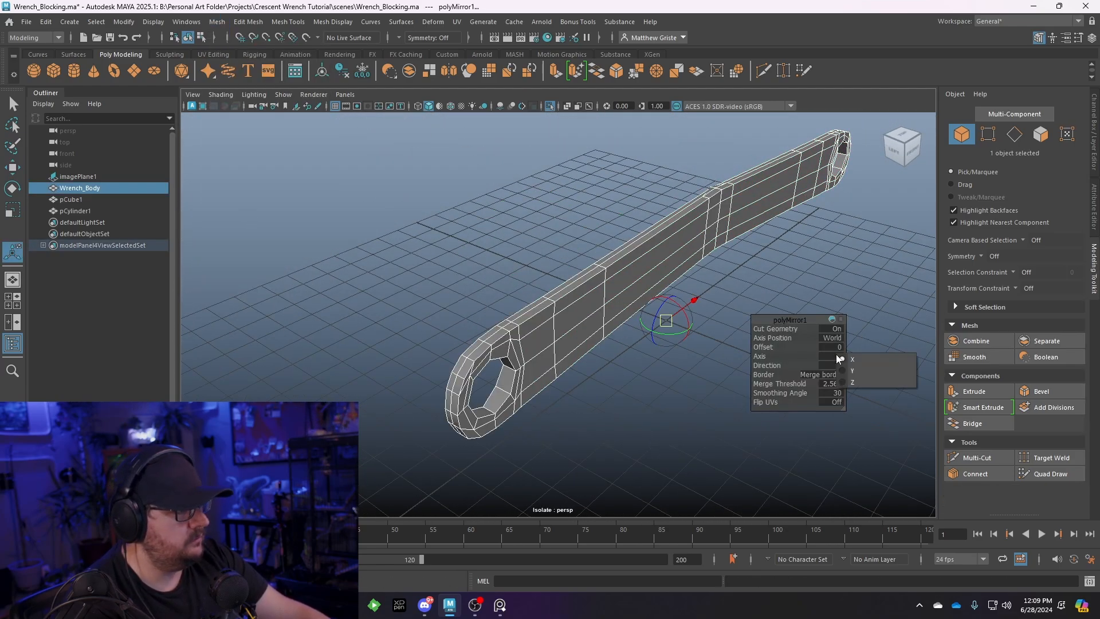
pyautogui.click(849, 382)
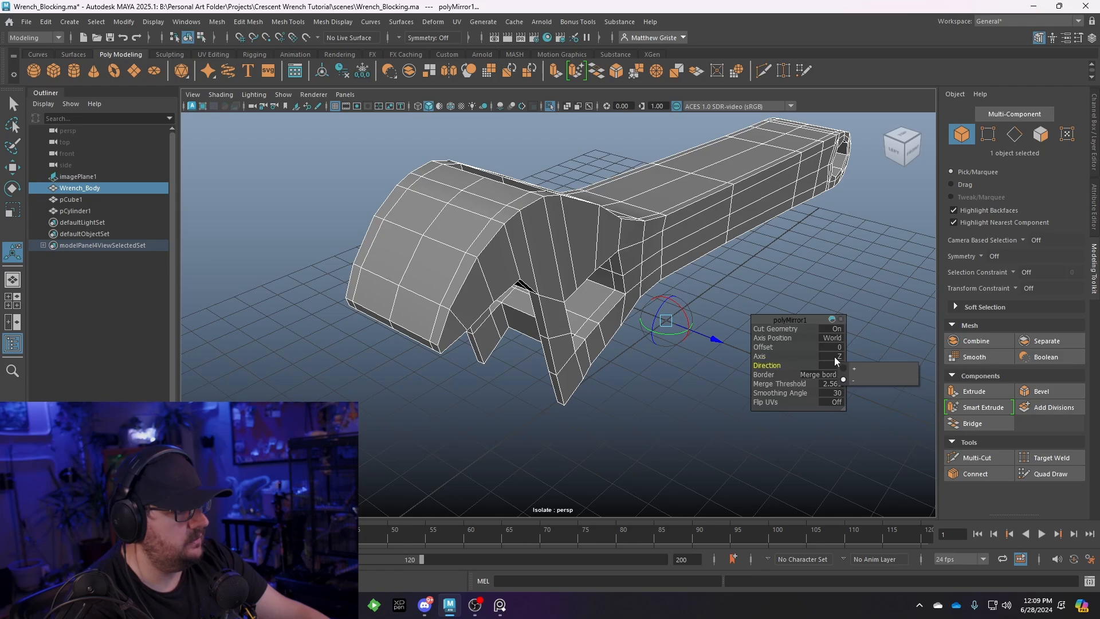
pyautogui.click(834, 339)
pyautogui.click(856, 354)
pyautogui.moveTo(587, 225); pyautogui.dragTo(636, 210, button='right')
pyautogui.click(592, 174)
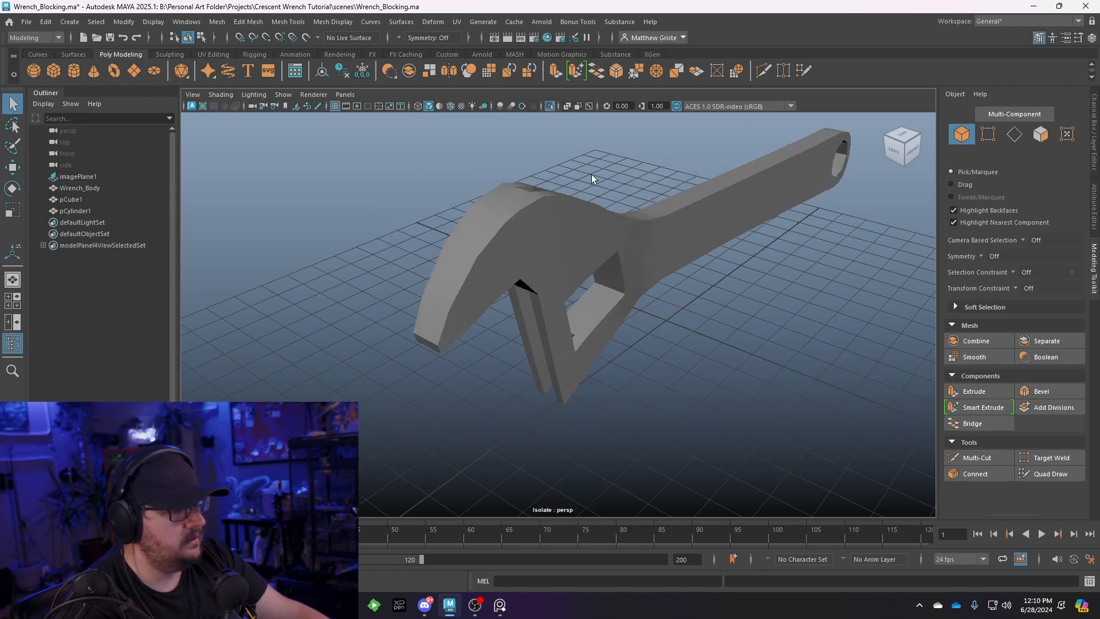
# Examine the mirrored wrench head and the rectangular opening in its upper edge
pyautogui.keyDown('alt'); pyautogui.moveTo(591, 174); pyautogui.dragTo(460, 278); pyautogui.keyUp('alt')
pyautogui.keyDown('alt'); pyautogui.moveTo(535, 242); pyautogui.dragTo(501, 252); pyautogui.keyUp('alt')
pyautogui.click(536, 247)
pyautogui.scroll(5, 508, 299)
pyautogui.keyDown('alt'); pyautogui.moveTo(501, 252); pyautogui.dragTo(573, 261, button='middle'); pyautogui.keyUp('alt')
pyautogui.keyDown('alt'); pyautogui.moveTo(574, 261); pyautogui.dragTo(514, 218); pyautogui.keyUp('alt')
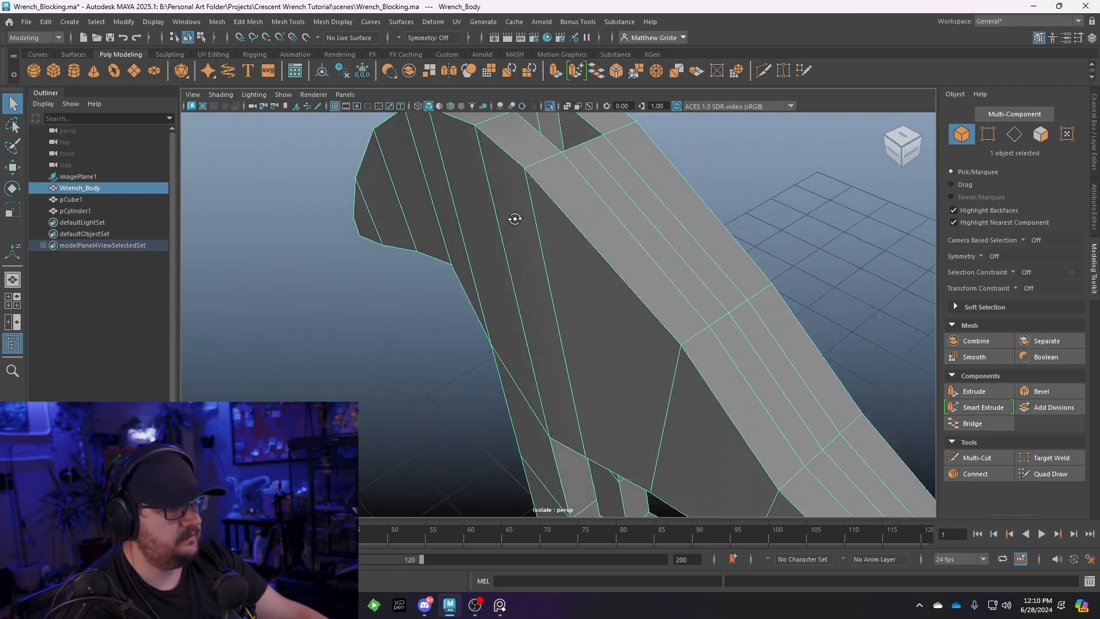
pyautogui.keyDown('alt'); pyautogui.moveTo(514, 218); pyautogui.dragTo(578, 289, button='middle'); pyautogui.keyUp('alt')
pyautogui.keyDown('alt'); pyautogui.moveTo(578, 289); pyautogui.dragTo(528, 307); pyautogui.keyUp('alt')
pyautogui.moveTo(528, 307); pyautogui.dragTo(527, 253, button='right')
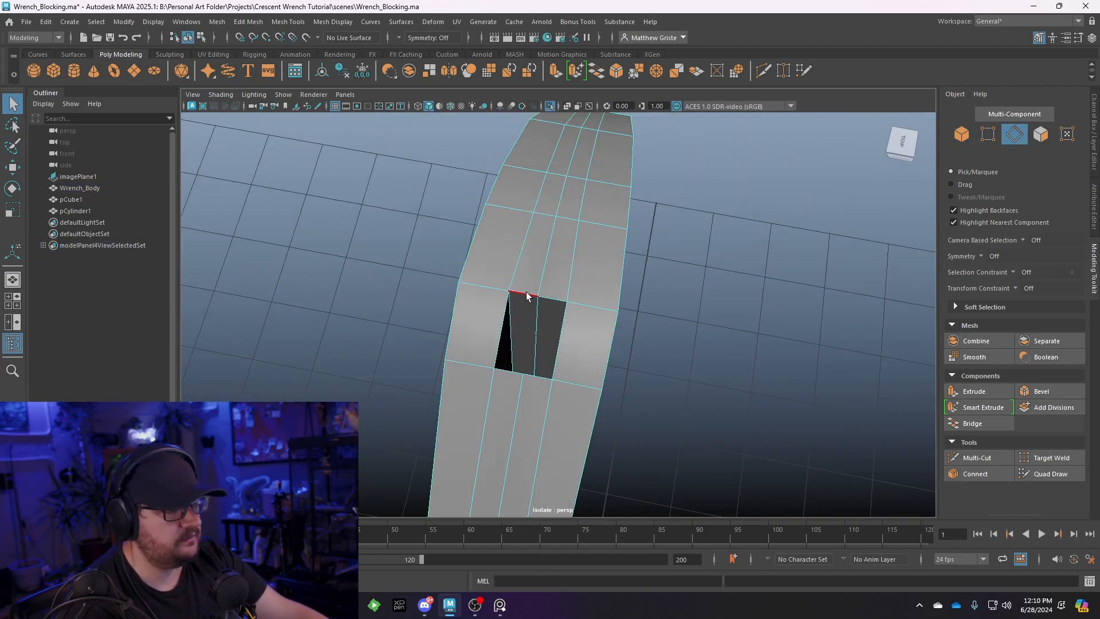
pyautogui.click(526, 292)
pyautogui.keyDown('shift'); pyautogui.click(511, 369); pyautogui.keyUp('shift')
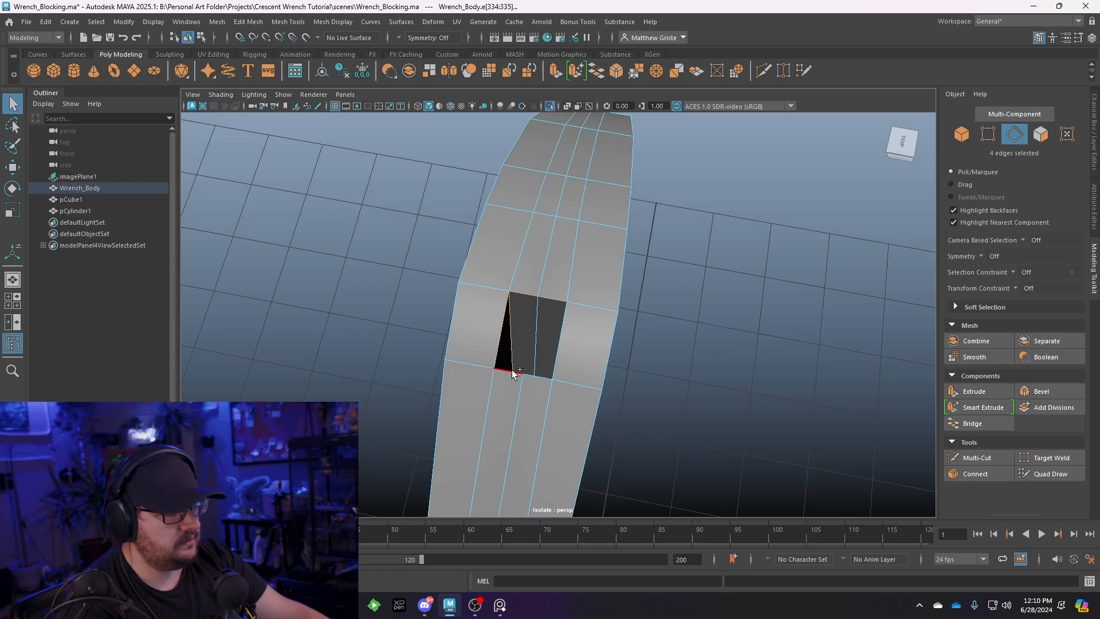
pyautogui.keyDown('alt'); pyautogui.moveTo(511, 369); pyautogui.dragTo(514, 266); pyautogui.keyUp('alt')
pyautogui.moveTo(519, 229); pyautogui.dragTo(576, 208, button='right')
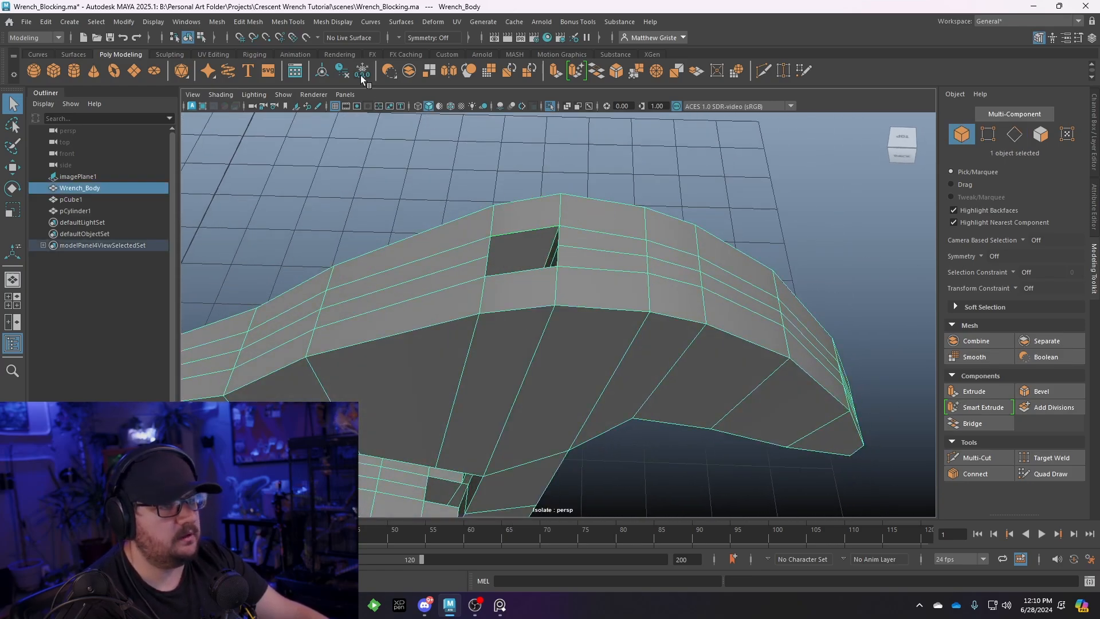
# Insert an edge loop midway along the upper opening on both sides of the head and check it against the reference image
pyautogui.click(287, 23)
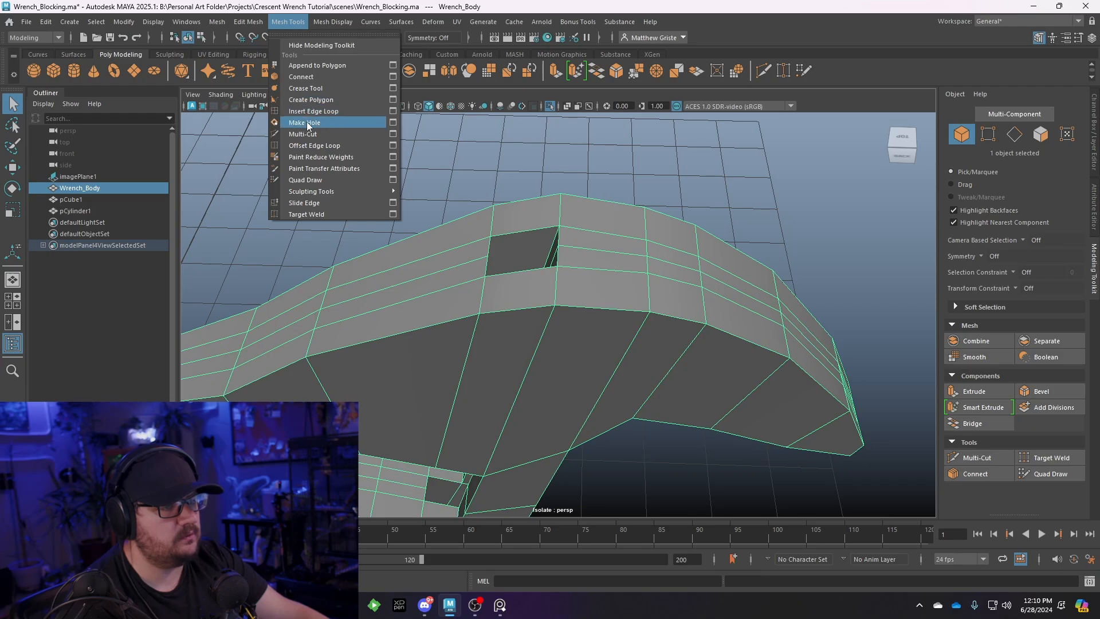
pyautogui.click(309, 111)
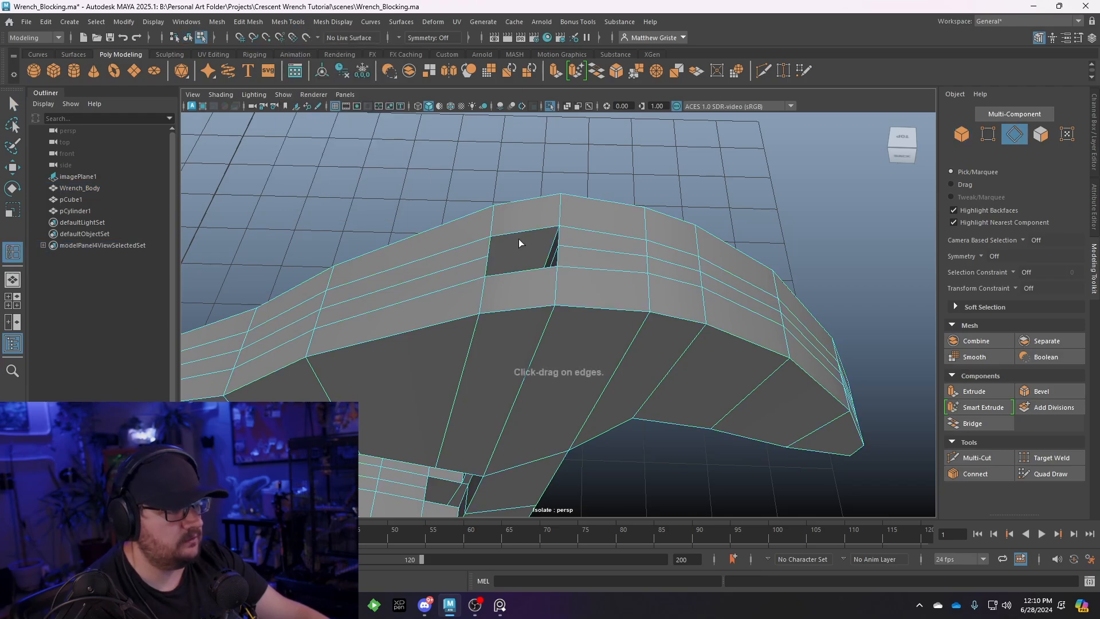
pyautogui.click(520, 273)
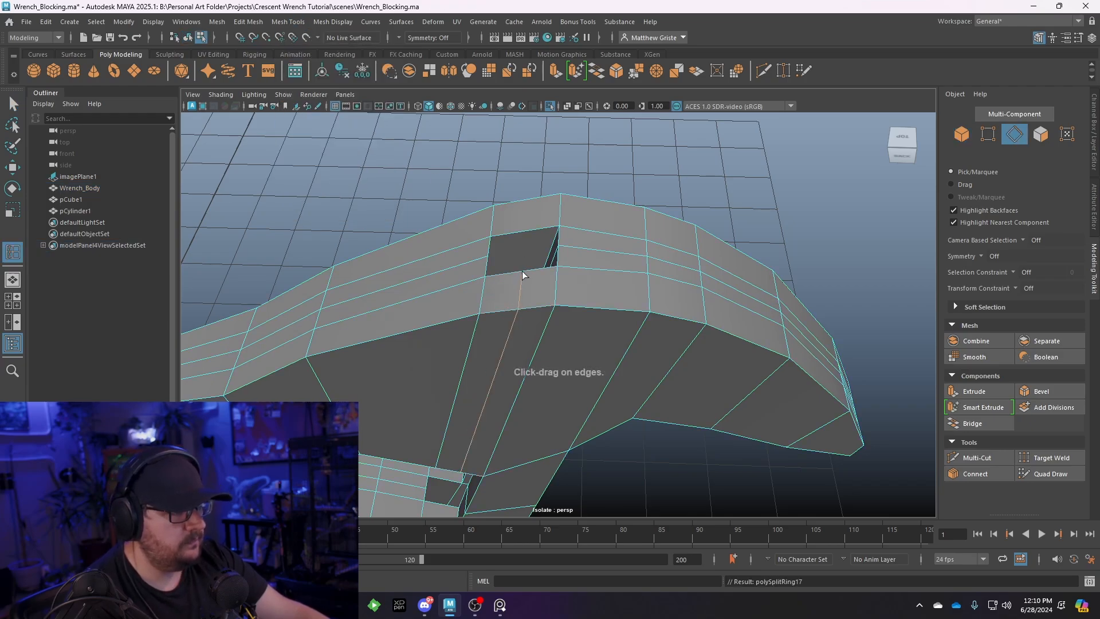
pyautogui.click(524, 232)
pyautogui.press('space')
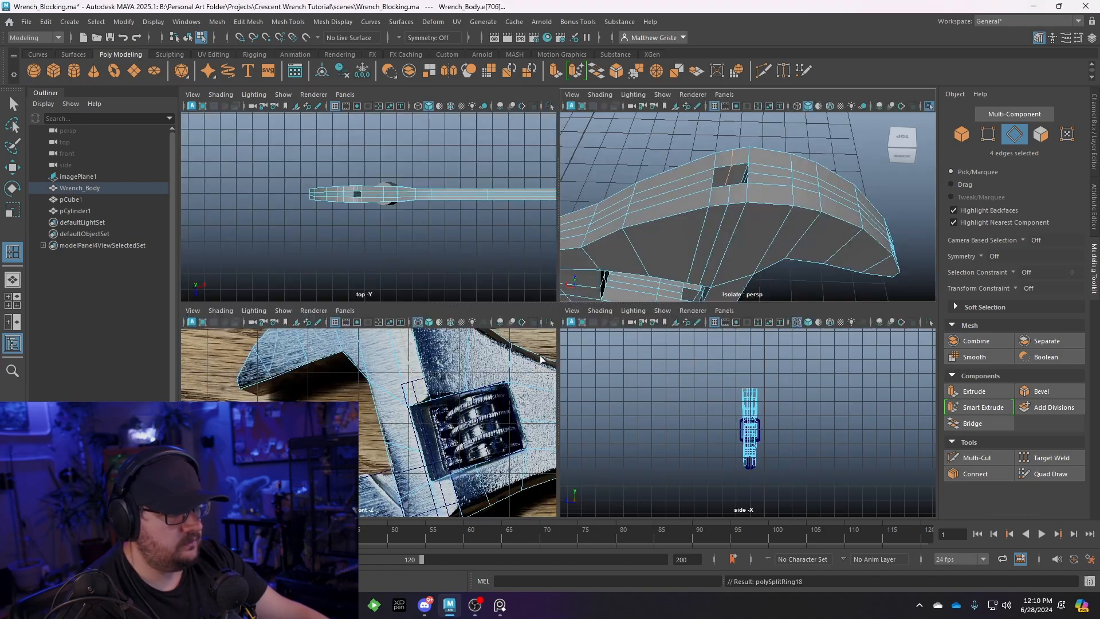
pyautogui.press('space')
pyautogui.scroll(10, 528, 256)
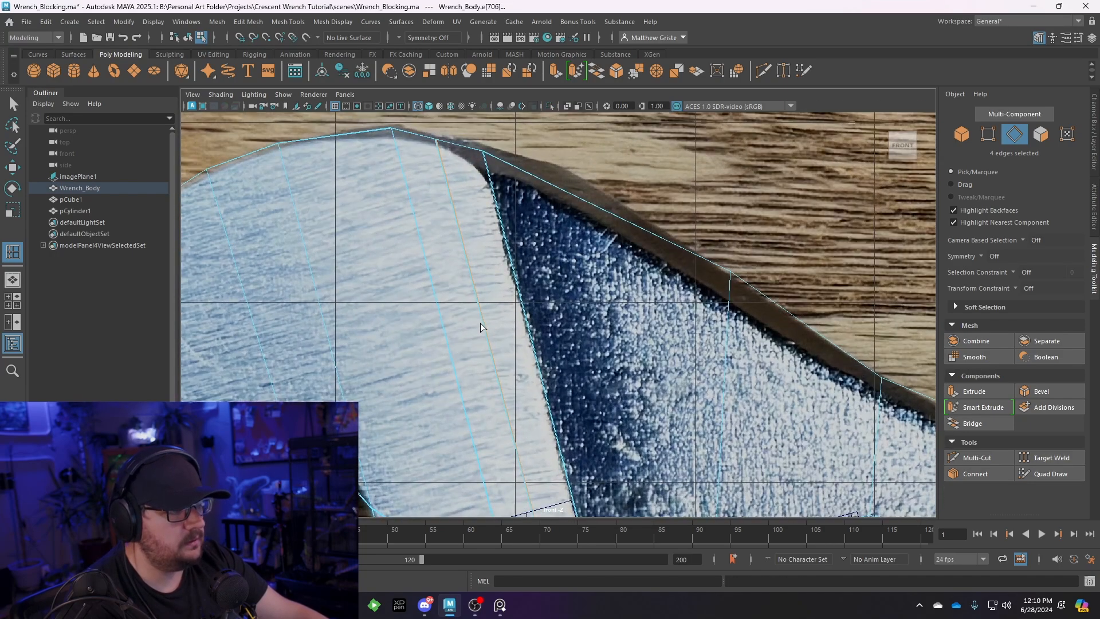
pyautogui.press('w')
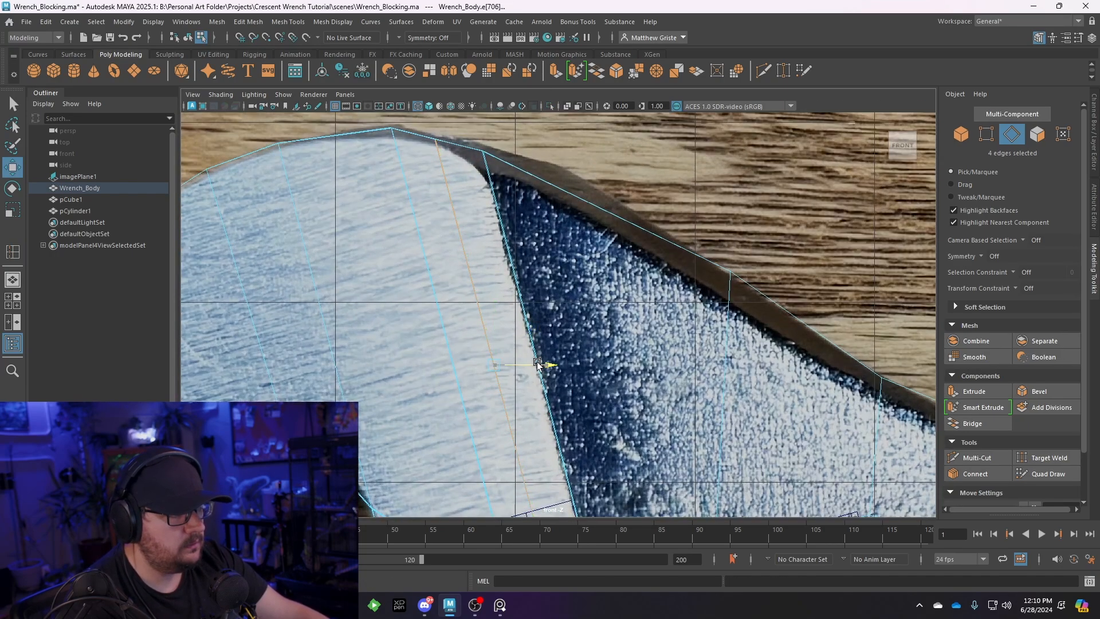
pyautogui.press('space')
pyautogui.press('space')
# Circularize the border edges of the rectangular opening in the head's upper edge and clear the selection
pyautogui.scroll(5, 597, 258)
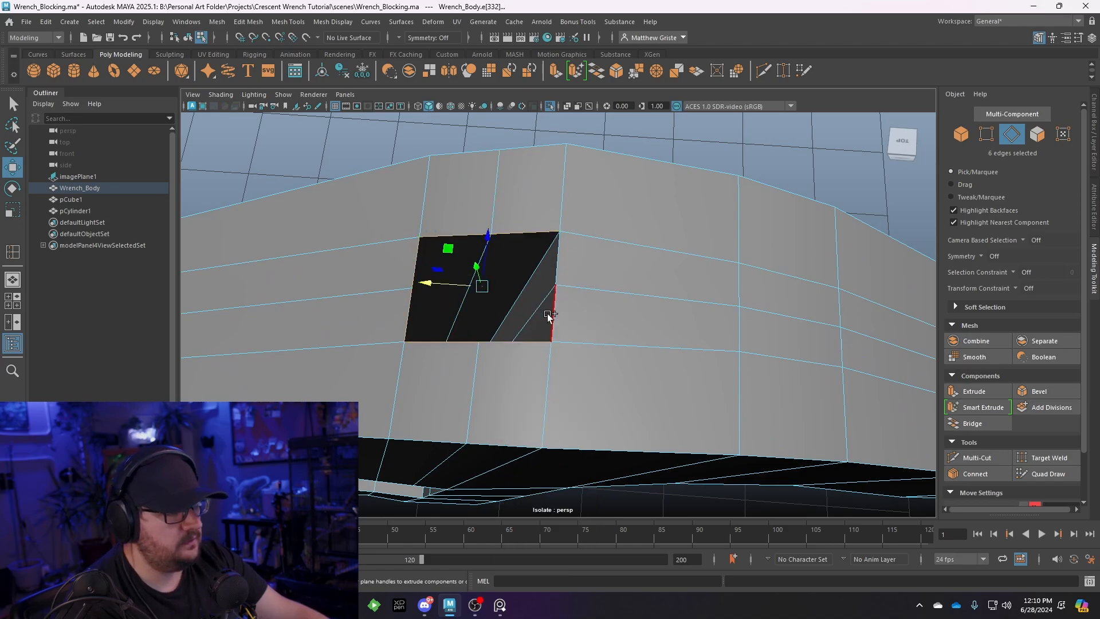
pyautogui.keyDown('alt'); pyautogui.moveTo(554, 272); pyautogui.dragTo(533, 252); pyautogui.keyUp('alt')
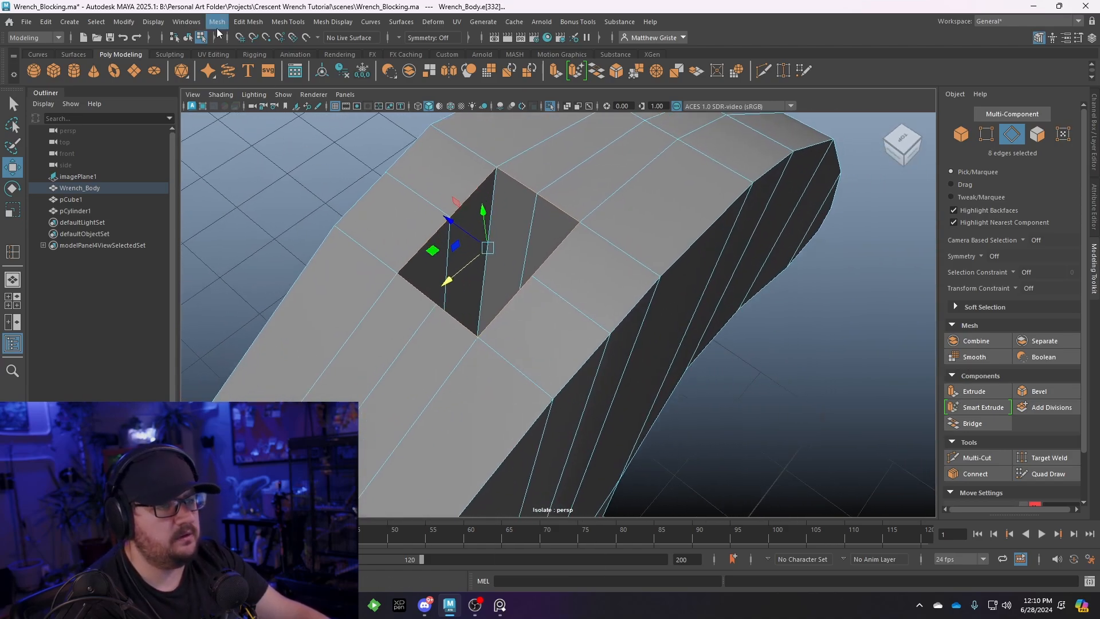
pyautogui.click(218, 21)
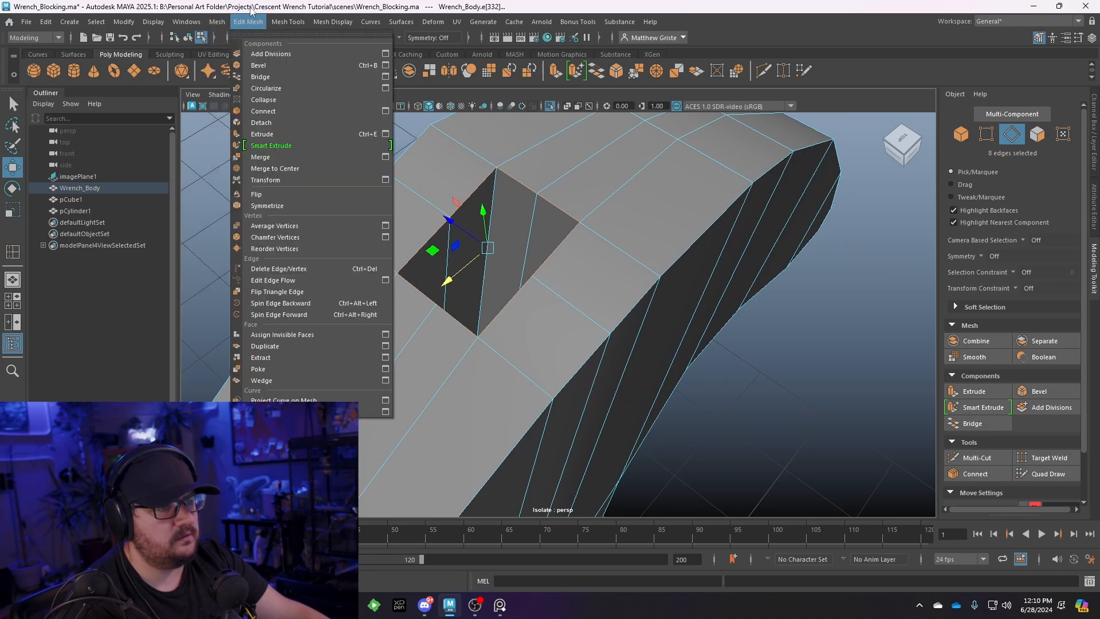
pyautogui.moveTo(249, 21)
pyautogui.click(266, 91)
pyautogui.scroll(-4, 533, 270)
pyautogui.keyDown('alt'); pyautogui.moveTo(533, 269); pyautogui.dragTo(642, 236); pyautogui.keyUp('alt')
pyautogui.moveTo(642, 236); pyautogui.dragTo(698, 204, button='right')
pyautogui.click(705, 212)
pyautogui.keyDown('alt'); pyautogui.moveTo(705, 212); pyautogui.dragTo(715, 270); pyautogui.keyUp('alt')
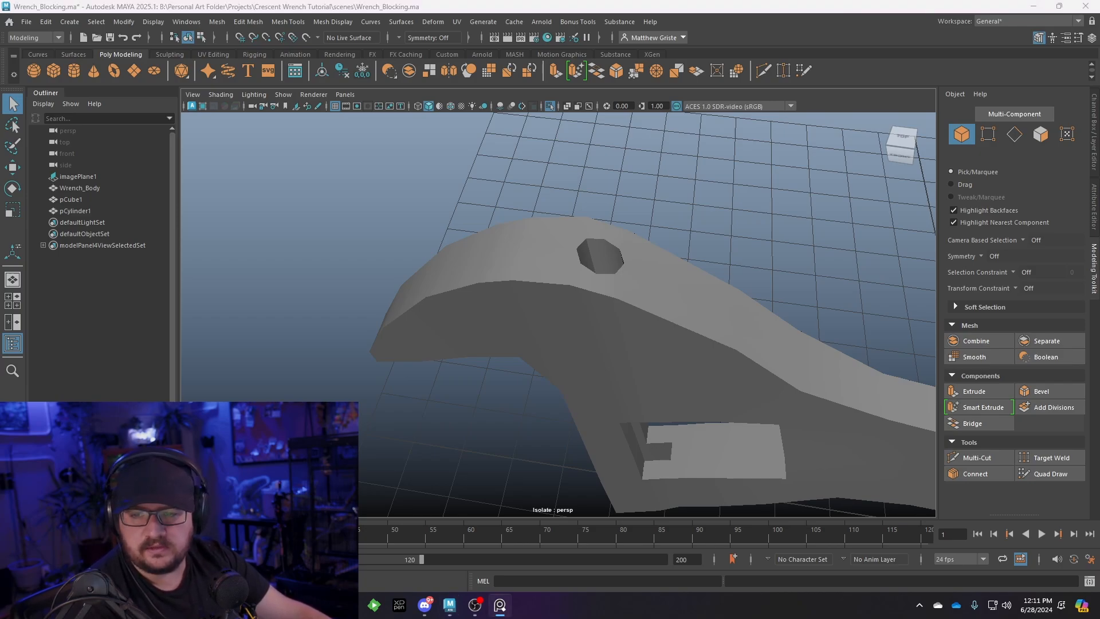
pyautogui.keyDown('alt'); pyautogui.moveTo(672, 289); pyautogui.dragTo(599, 313); pyautogui.keyUp('alt')
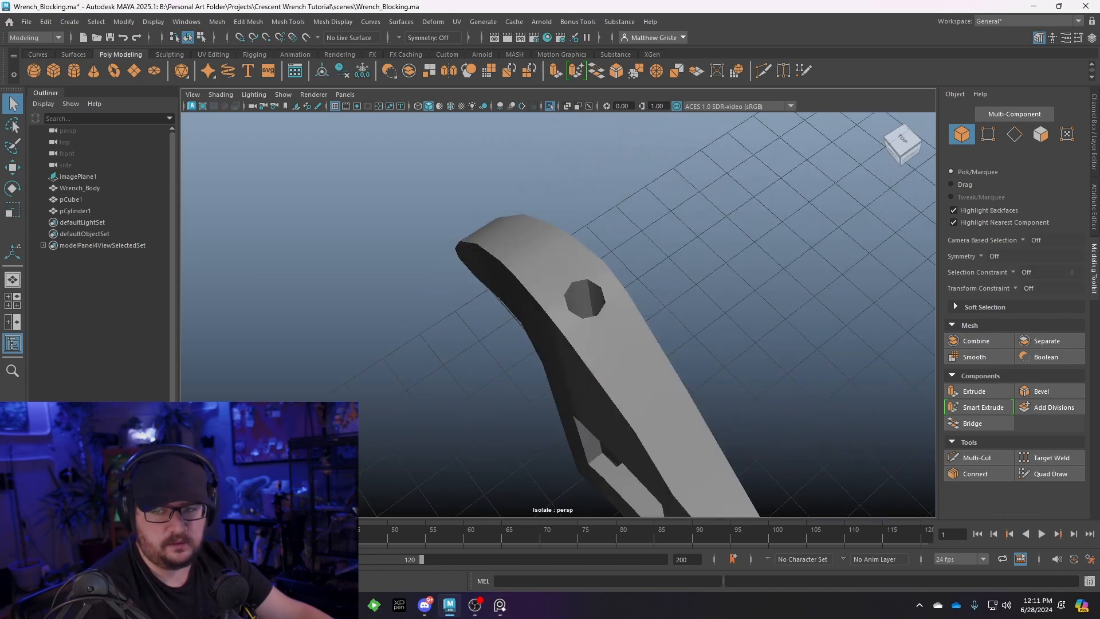
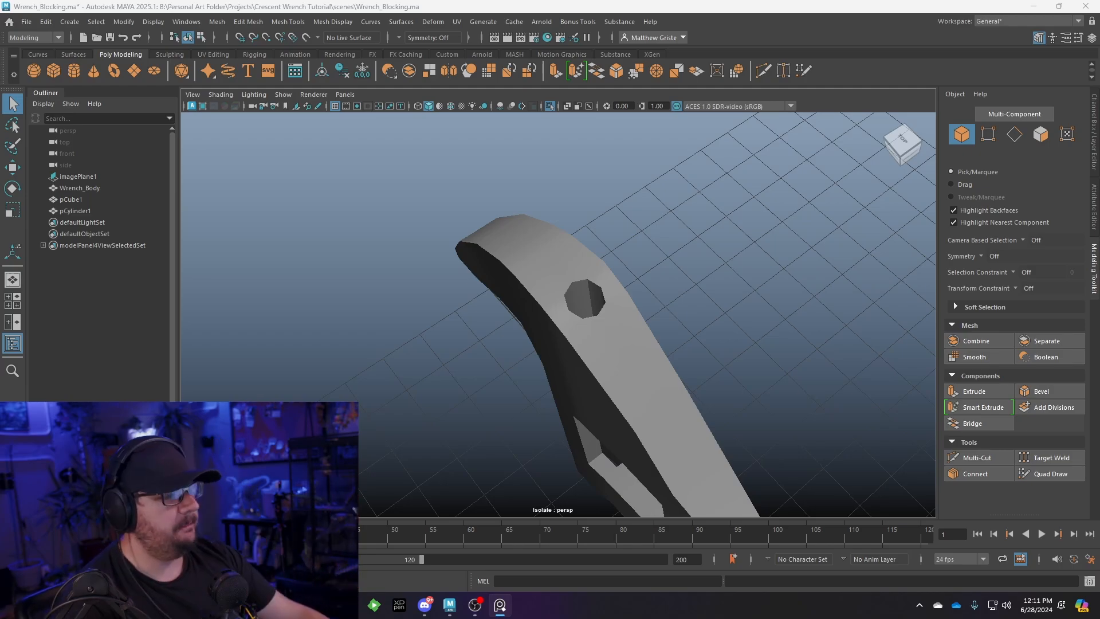
# Circularize the border edges where the upper opening emerges inside the wrench head
pyautogui.keyDown('alt'); pyautogui.moveTo(384, 292); pyautogui.dragTo(492, 255); pyautogui.keyUp('alt')
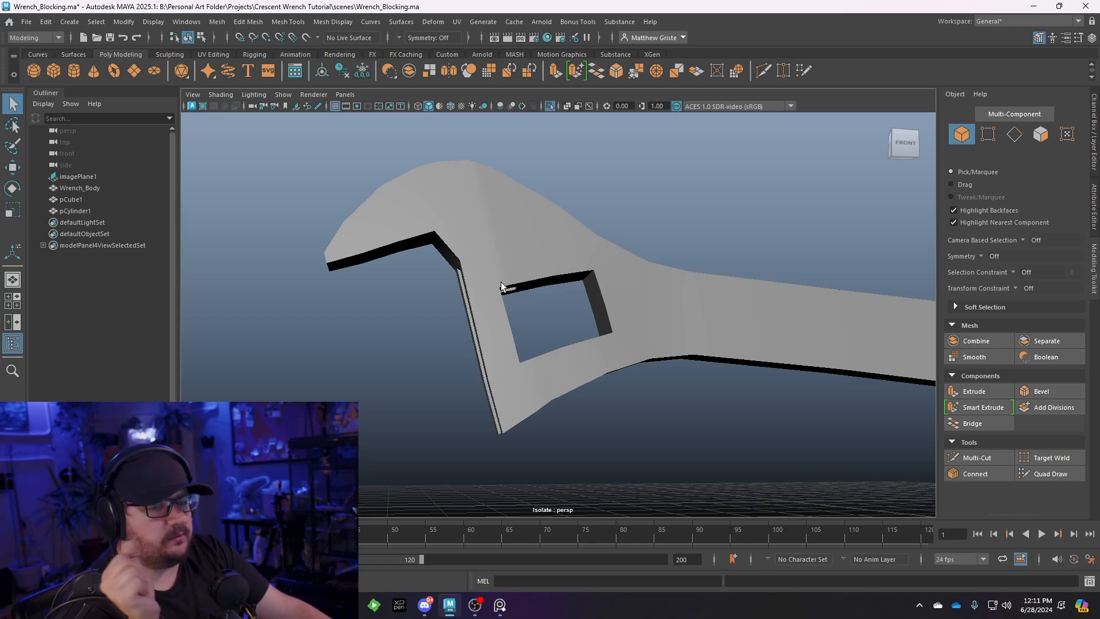
pyautogui.keyDown('alt'); pyautogui.moveTo(502, 287); pyautogui.dragTo(419, 233); pyautogui.keyUp('alt')
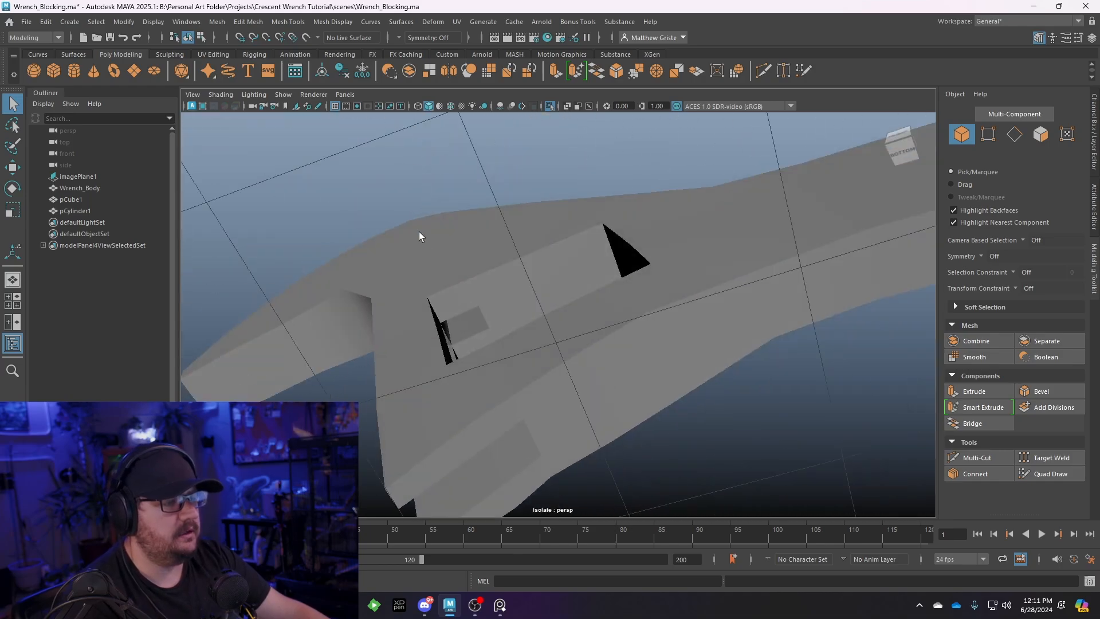
pyautogui.keyDown('alt'); pyautogui.moveTo(419, 233); pyautogui.dragTo(512, 303, button='right'); pyautogui.keyUp('alt')
pyautogui.click(512, 302)
pyautogui.keyDown('alt'); pyautogui.moveTo(512, 303); pyautogui.dragTo(564, 338); pyautogui.keyUp('alt')
pyautogui.keyDown('alt'); pyautogui.moveTo(564, 338); pyautogui.dragTo(478, 316, button='middle'); pyautogui.keyUp('alt')
pyautogui.keyDown('alt'); pyautogui.moveTo(479, 317); pyautogui.dragTo(562, 346); pyautogui.keyUp('alt')
pyautogui.keyDown('alt'); pyautogui.moveTo(562, 347); pyautogui.dragTo(629, 320, button='right'); pyautogui.keyUp('alt')
pyautogui.keyDown('alt'); pyautogui.moveTo(629, 320); pyautogui.dragTo(488, 373, button='middle'); pyautogui.keyUp('alt')
pyautogui.keyDown('alt'); pyautogui.moveTo(487, 373); pyautogui.dragTo(463, 332); pyautogui.keyUp('alt')
pyautogui.moveTo(466, 331); pyautogui.dragTo(465, 233, button='right')
pyautogui.scroll(-2, 535, 260)
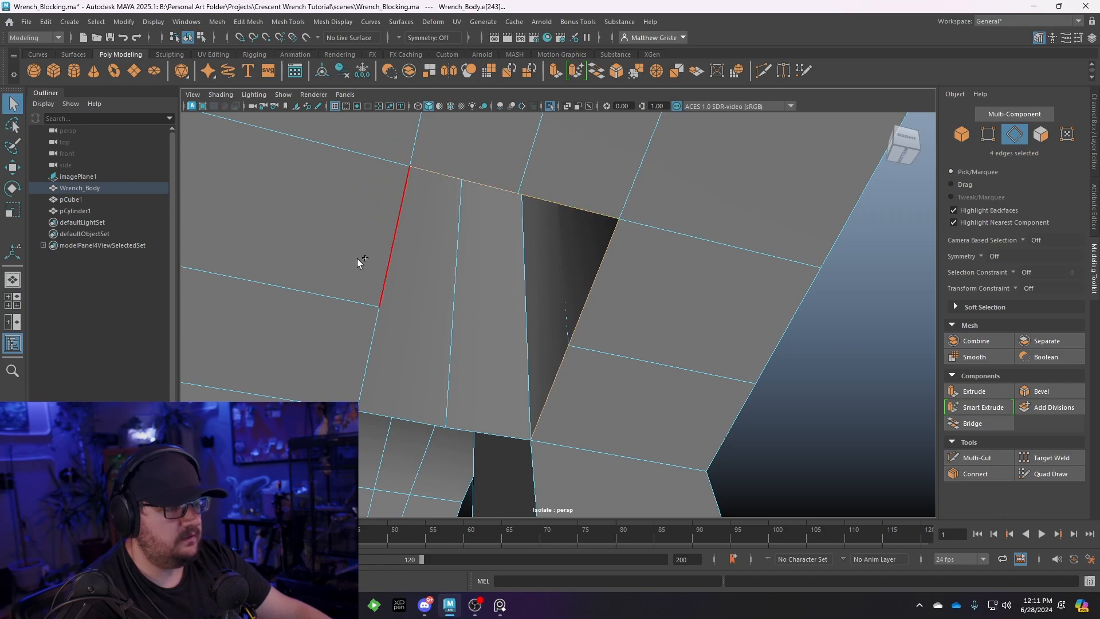
pyautogui.keyDown('shift'); pyautogui.doubleClick(410, 413); pyautogui.keyUp('shift')
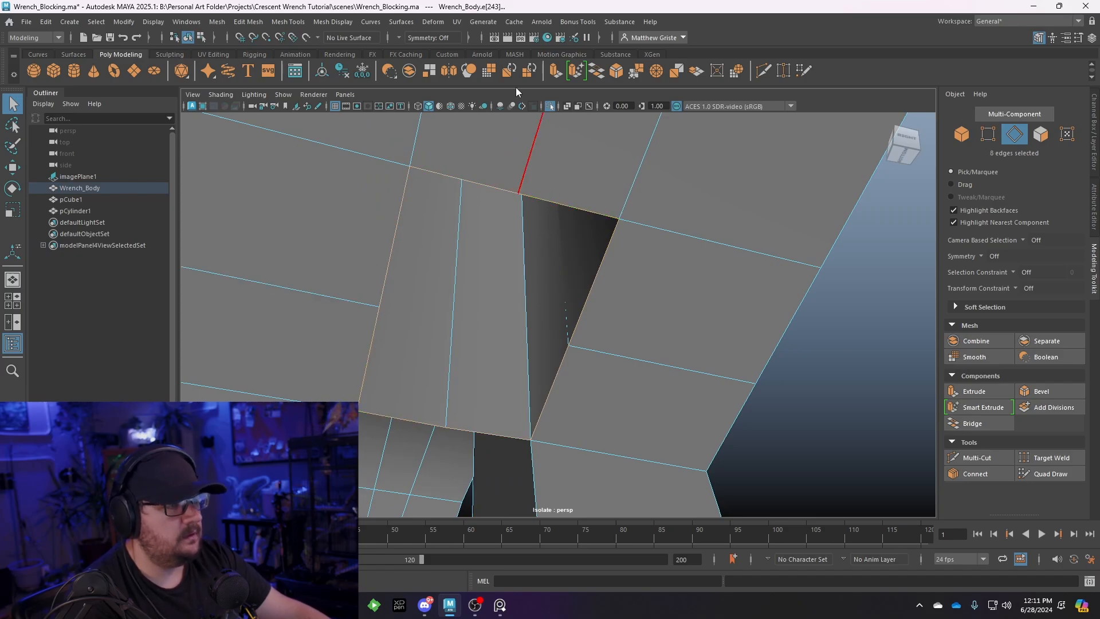
pyautogui.click(217, 21)
pyautogui.moveTo(249, 21)
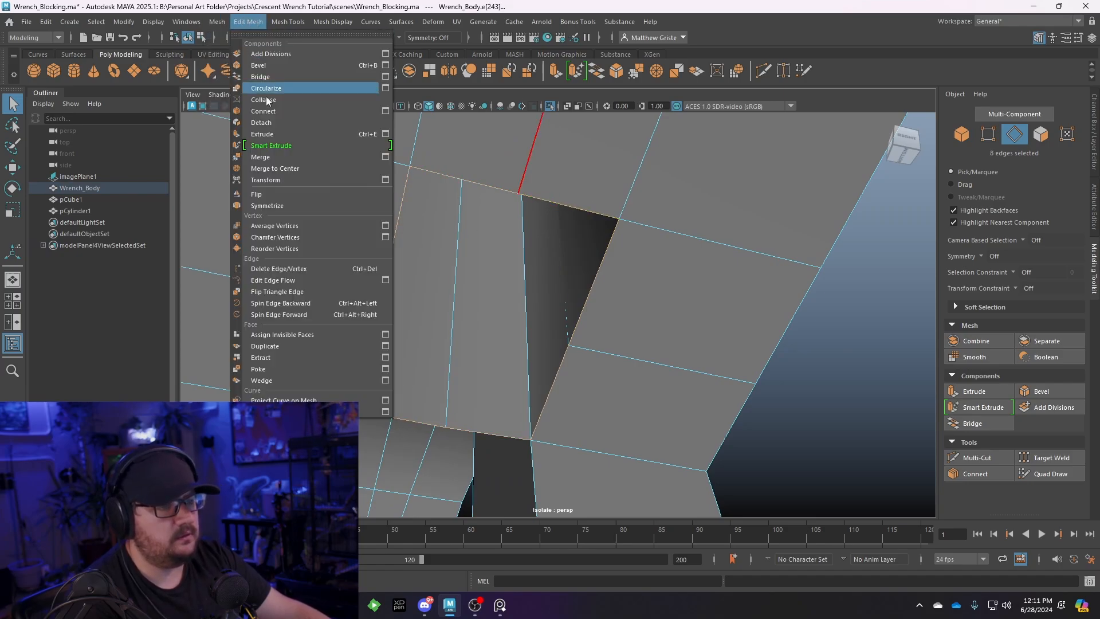
pyautogui.click(255, 88)
pyautogui.keyDown('alt'); pyautogui.moveTo(356, 240); pyautogui.dragTo(636, 227); pyautogui.keyUp('alt')
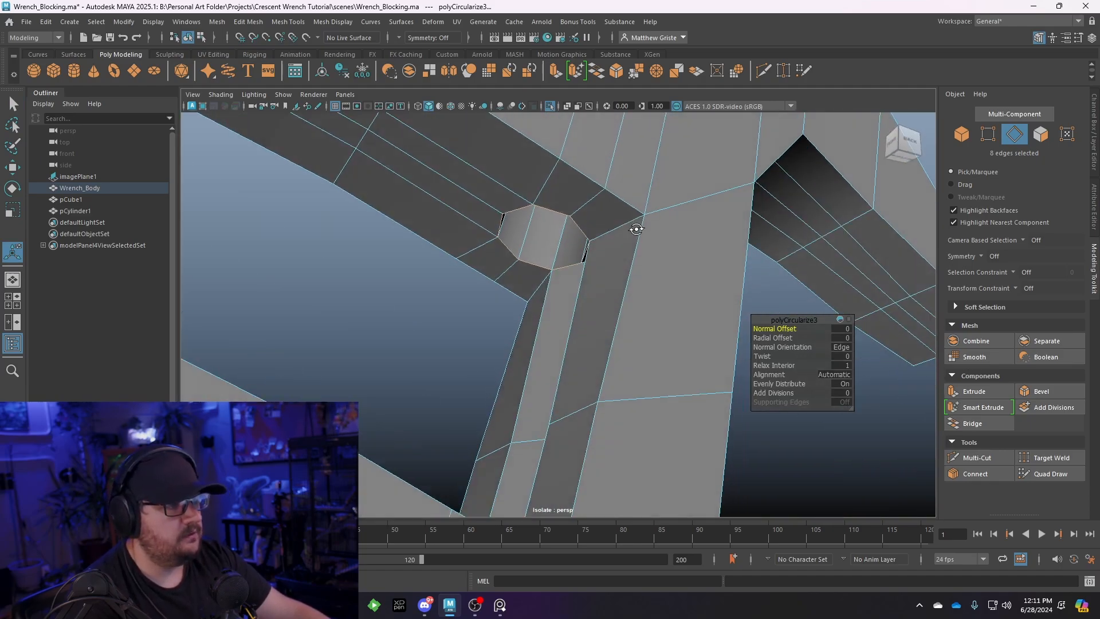
# Return to object mode with nothing selected and examine the head's hole and slot from the underside
pyautogui.moveTo(629, 212); pyautogui.dragTo(677, 194, button='right')
pyautogui.scroll(-5, 535, 254)
pyautogui.click(455, 294)
pyautogui.scroll(-3, 455, 295)
pyautogui.keyDown('alt'); pyautogui.moveTo(455, 295); pyautogui.dragTo(659, 246); pyautogui.keyUp('alt')
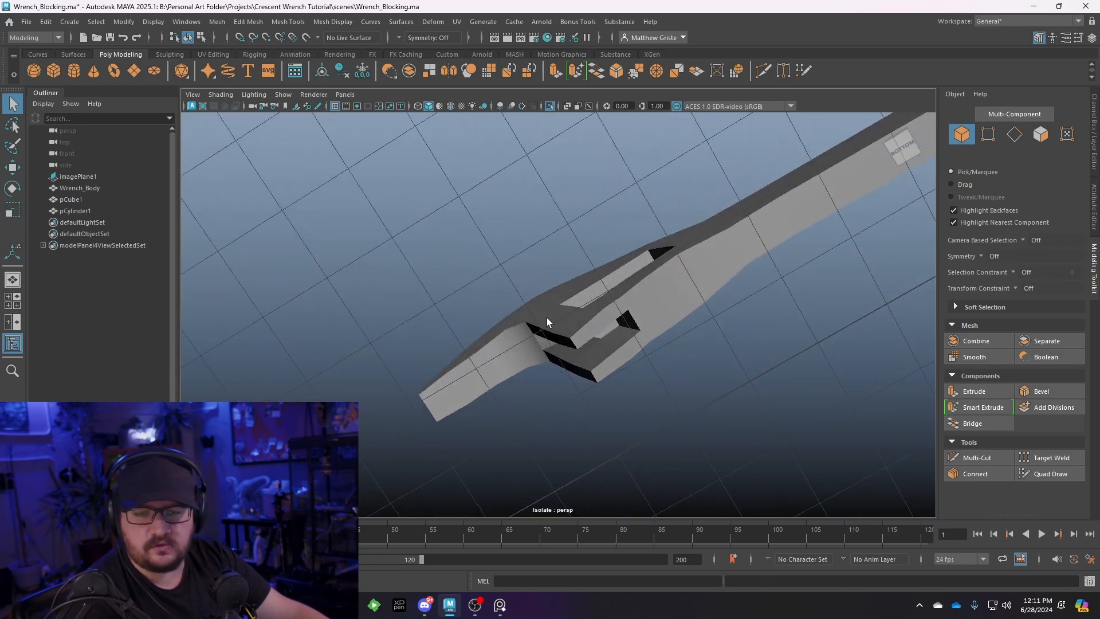
pyautogui.scroll(-2, 453, 297)
pyautogui.keyDown('alt'); pyautogui.moveTo(448, 294); pyautogui.dragTo(481, 289); pyautogui.keyUp('alt')
pyautogui.scroll(4, 589, 337)
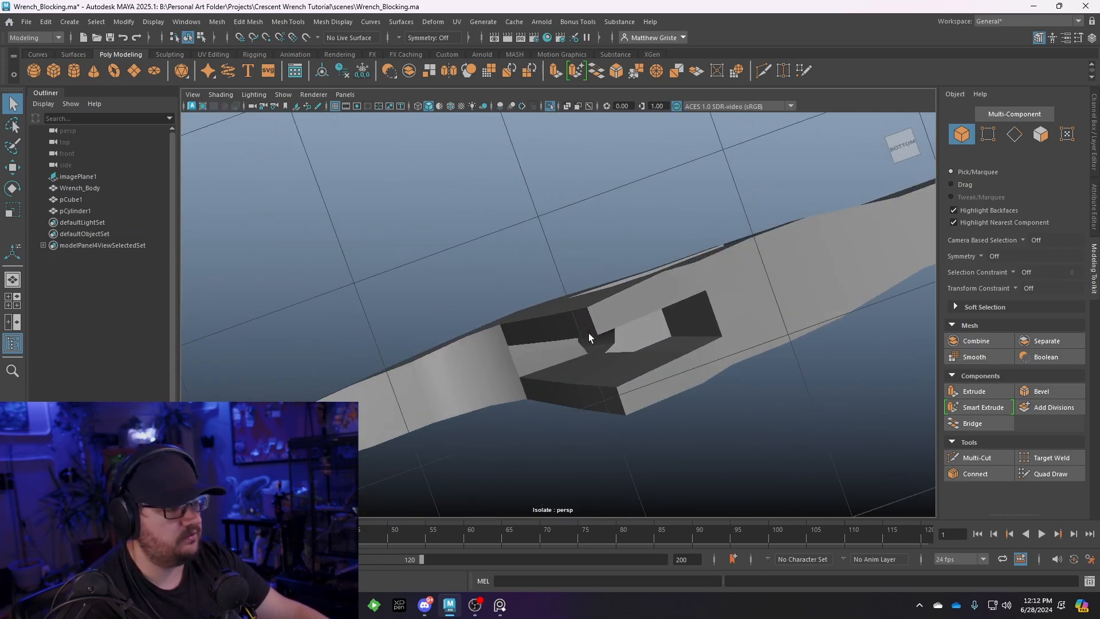
# Insert an edge loop across the lower part of the head beside the slot's closed end
pyautogui.click(720, 300)
pyautogui.keyDown('alt'); pyautogui.moveTo(721, 301); pyautogui.dragTo(529, 311, button='middle'); pyautogui.keyUp('alt')
pyautogui.scroll(5, 529, 311)
pyautogui.keyDown('alt'); pyautogui.moveTo(412, 322); pyautogui.dragTo(629, 310, button='middle'); pyautogui.keyUp('alt')
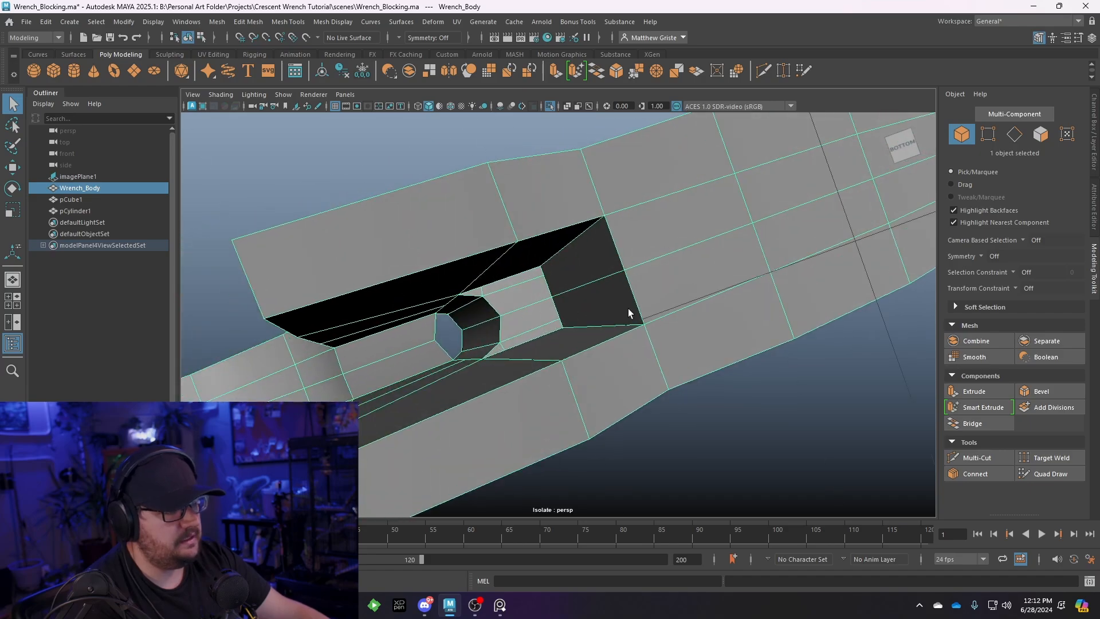
pyautogui.keyDown('alt'); pyautogui.moveTo(628, 308); pyautogui.dragTo(597, 302); pyautogui.keyUp('alt')
pyautogui.moveTo(598, 264); pyautogui.dragTo(602, 234, button='right')
pyautogui.click(598, 279)
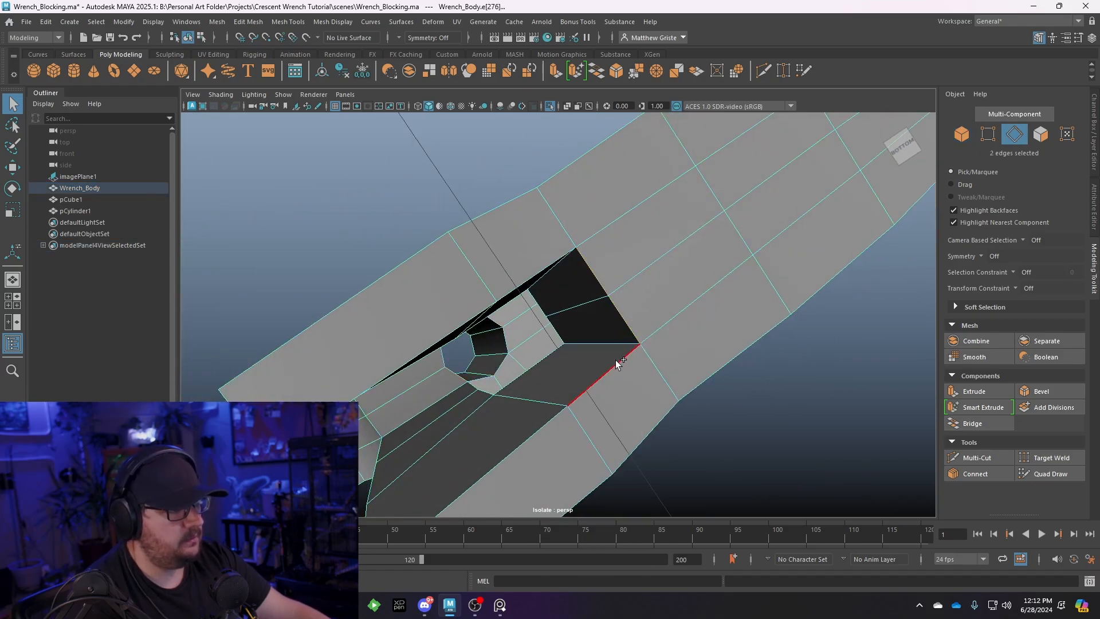
pyautogui.keyDown('alt'); pyautogui.moveTo(521, 273); pyautogui.dragTo(533, 235); pyautogui.keyUp('alt')
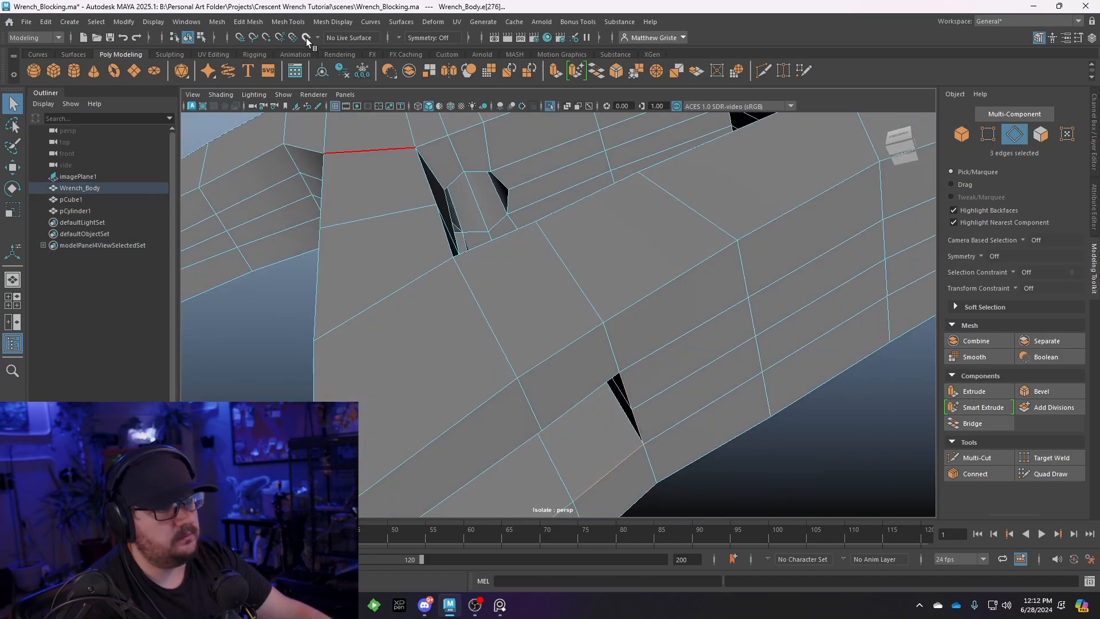
pyautogui.click(288, 22)
pyautogui.click(329, 112)
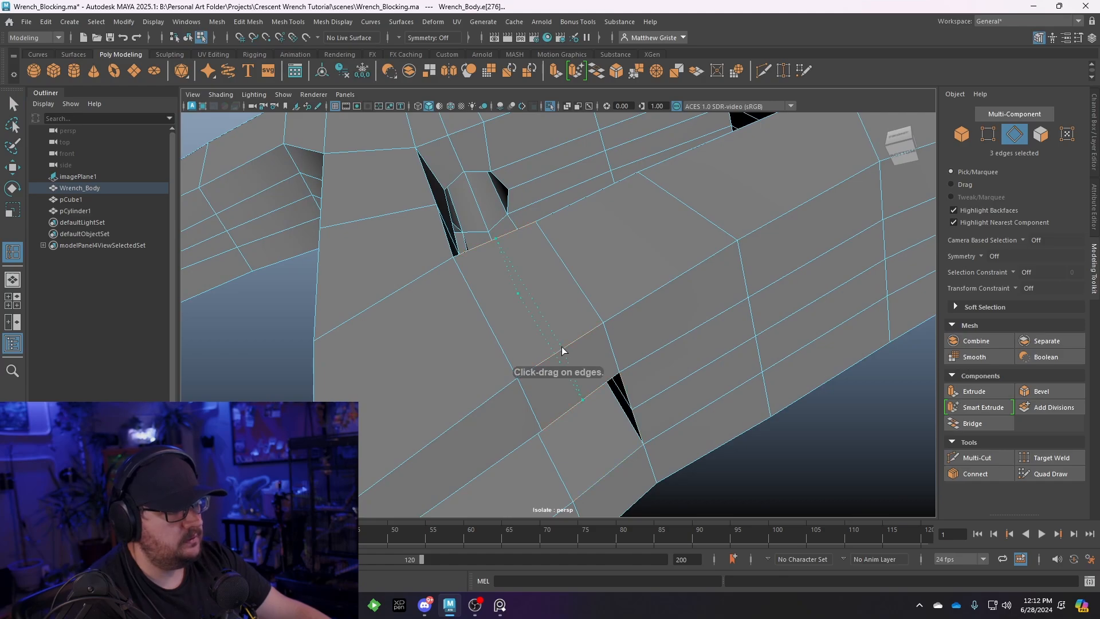
pyautogui.click(566, 347)
pyautogui.click(611, 470)
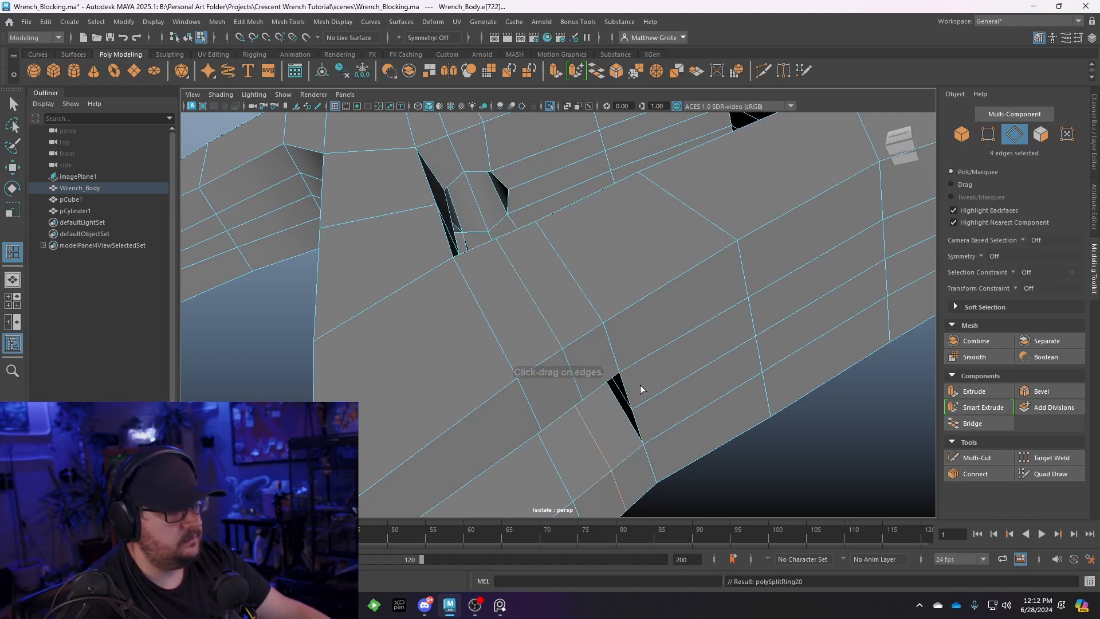
# Align the newly inserted edges beside the slot with the wrench reference image in the front view
pyautogui.press('space')
pyautogui.scroll(-6, 382, 454)
pyautogui.keyDown('alt'); pyautogui.moveTo(382, 453); pyautogui.dragTo(421, 407, button='middle'); pyautogui.keyUp('alt')
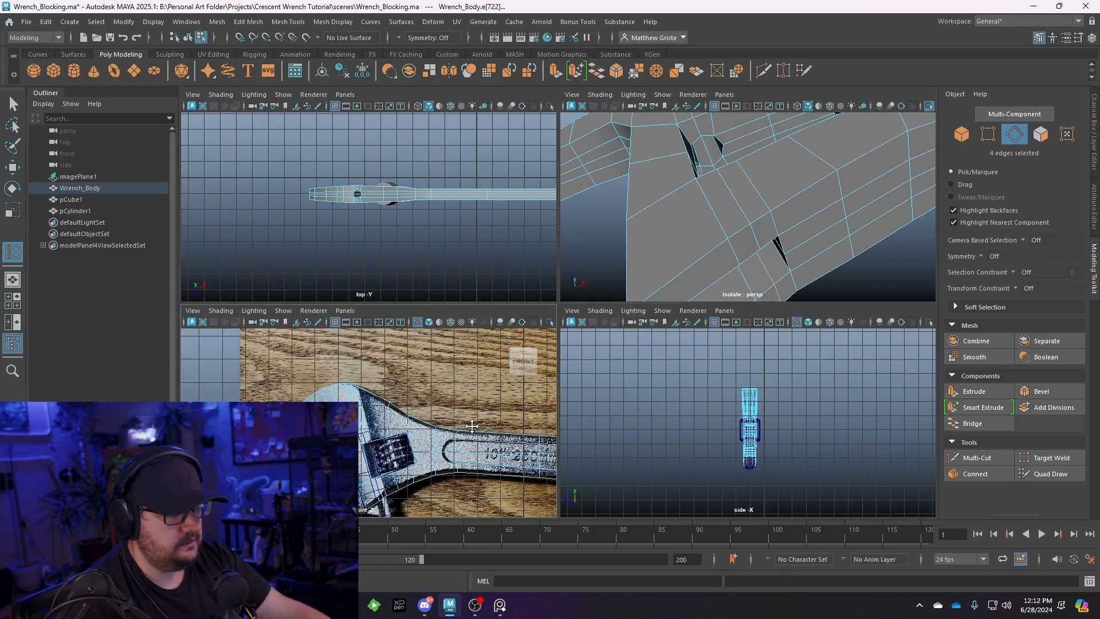
pyautogui.scroll(4, 422, 408)
pyautogui.press('space')
pyautogui.keyDown('alt'); pyautogui.moveTo(636, 384); pyautogui.dragTo(557, 366, button='middle'); pyautogui.keyUp('alt')
pyautogui.scroll(3, 557, 367)
pyautogui.scroll(3, 557, 367)
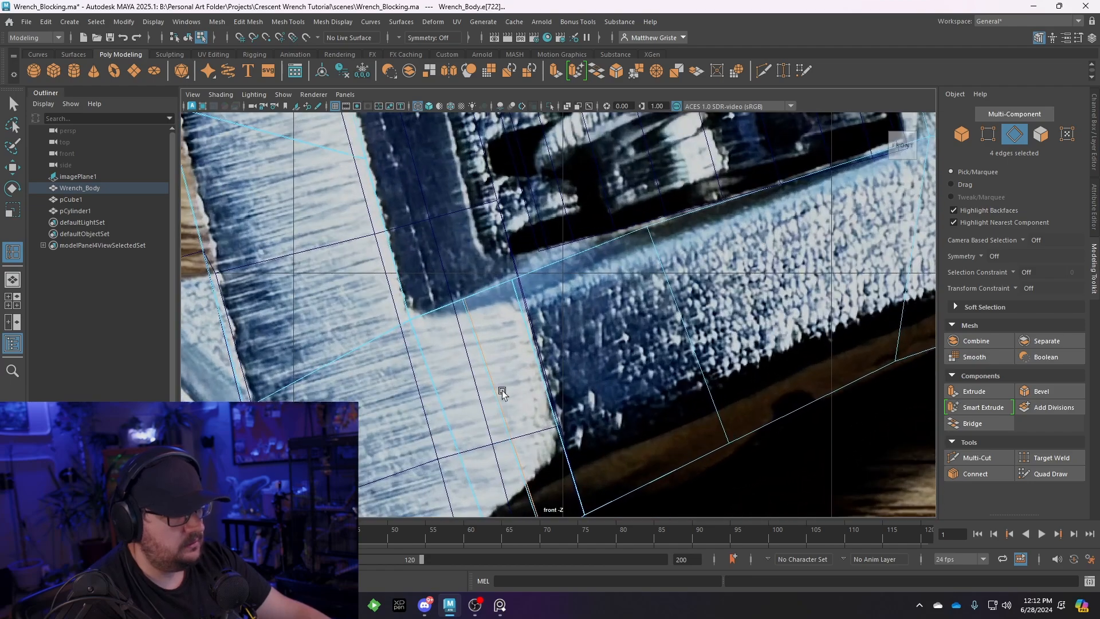
pyautogui.press('w')
pyautogui.moveTo(564, 420); pyautogui.dragTo(563, 421)
pyautogui.moveTo(505, 369); pyautogui.dragTo(505, 371)
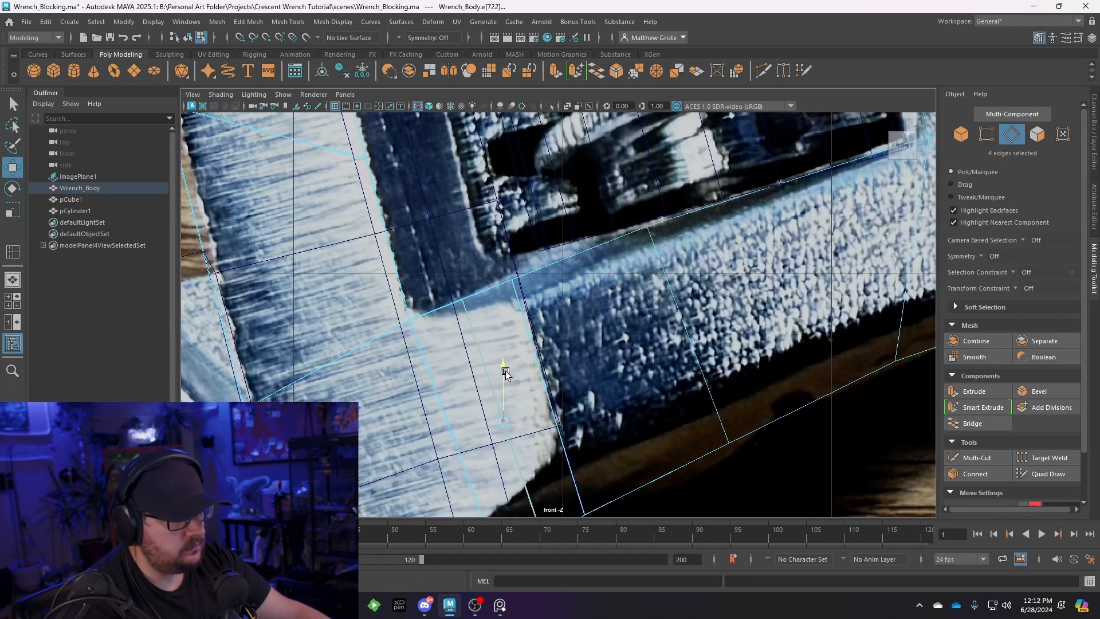
# Circularize the border edges around the closed end of the slot on the wrench's underside
pyautogui.press('space')
pyautogui.press('space')
pyautogui.keyDown('alt'); pyautogui.moveTo(676, 310); pyautogui.dragTo(576, 243); pyautogui.keyUp('alt')
pyautogui.rightClick(577, 247)
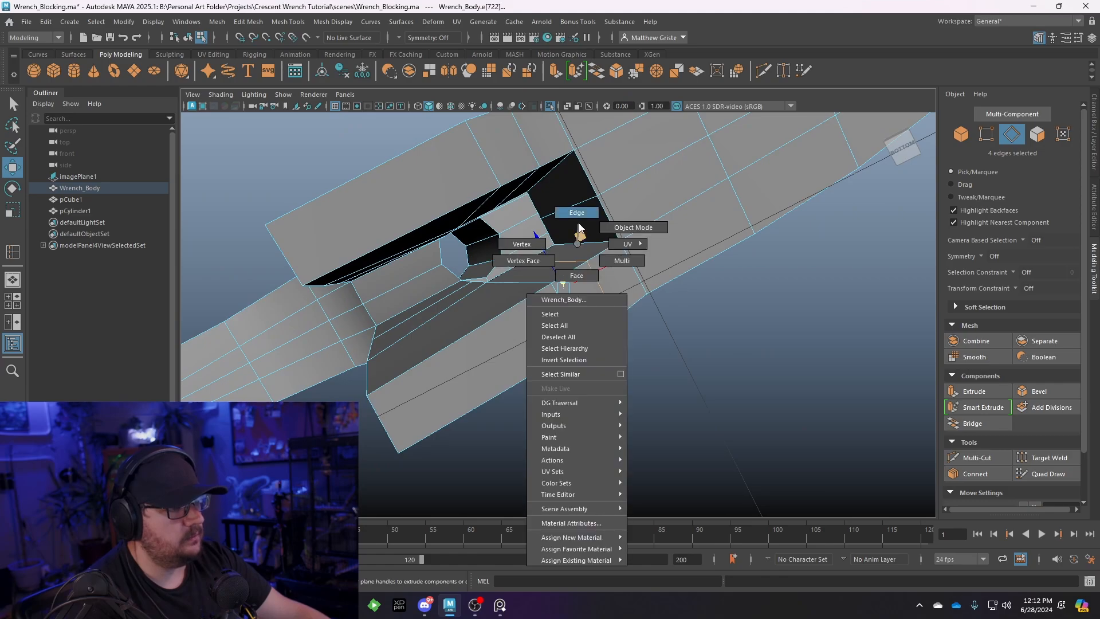
pyautogui.click(580, 167)
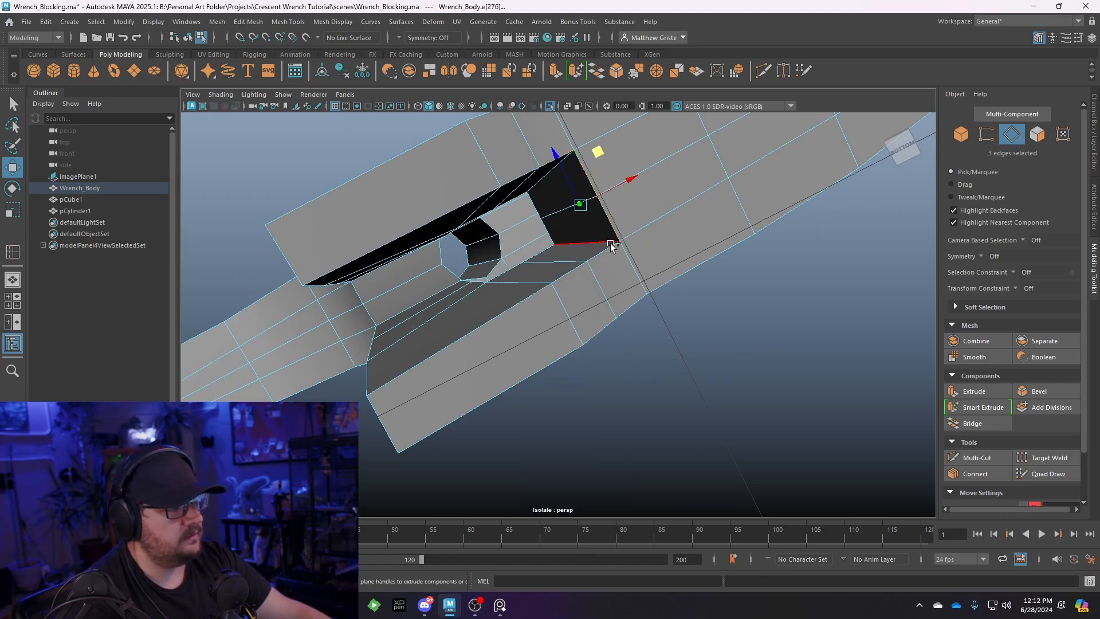
pyautogui.click(280, 23)
pyautogui.moveTo(252, 24)
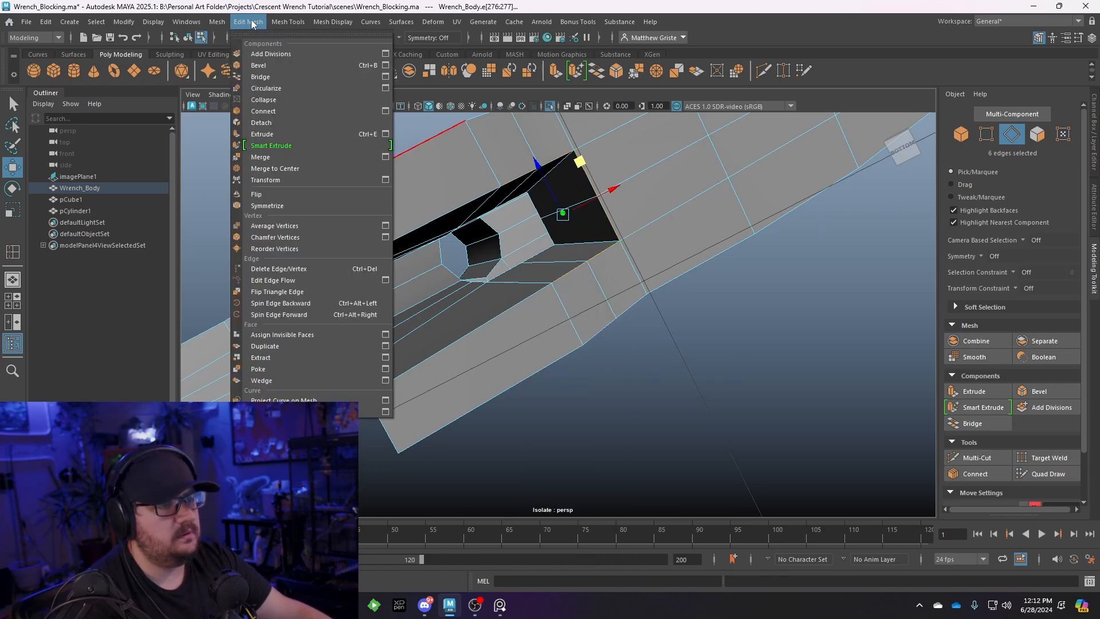
pyautogui.click(264, 88)
# Circularize the matching six edges at the inner end of the slot, inside the head's window
pyautogui.keyDown('alt'); pyautogui.moveTo(527, 289); pyautogui.dragTo(533, 213); pyautogui.keyUp('alt')
pyautogui.scroll(4, 692, 238)
pyautogui.click(535, 216)
pyautogui.keyDown('shift'); pyautogui.click(509, 217); pyautogui.keyUp('shift')
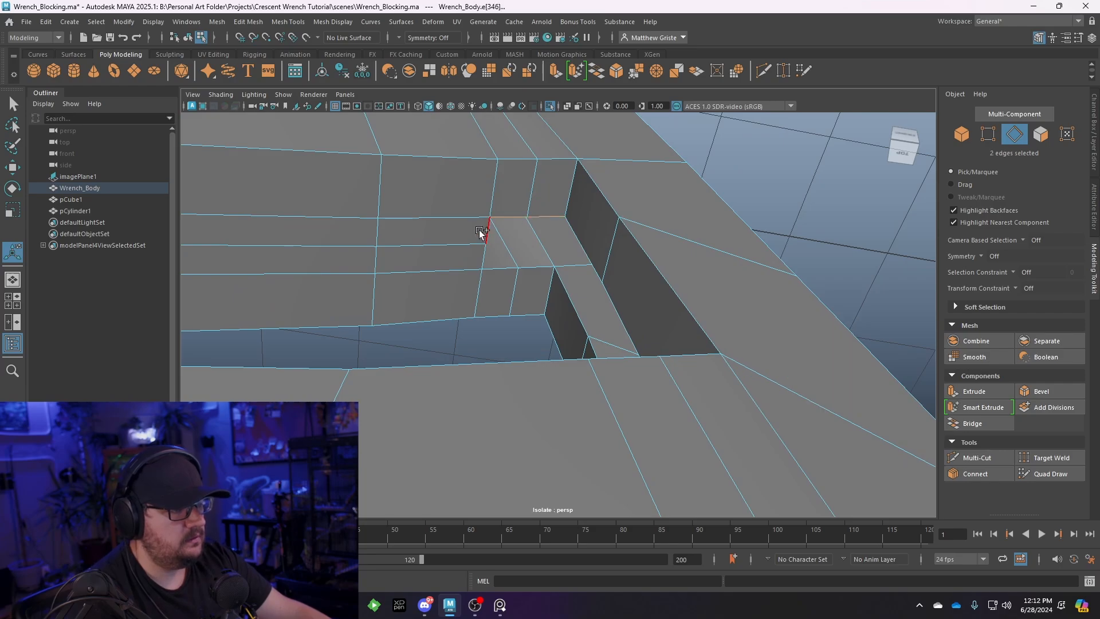
pyautogui.press('g')
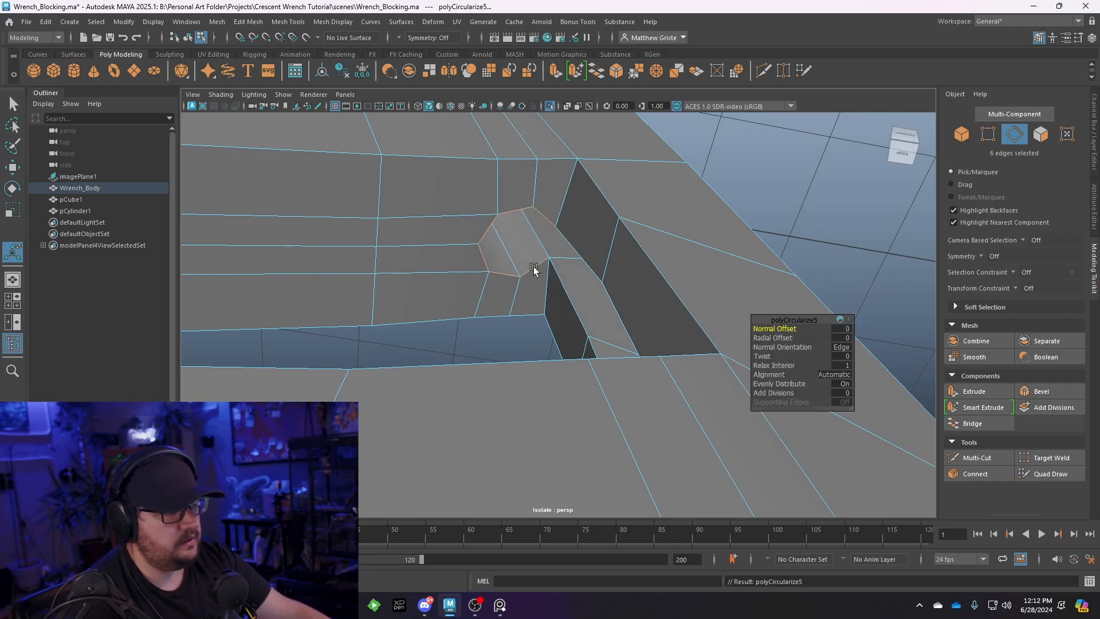
pyautogui.keyDown('alt'); pyautogui.moveTo(534, 267); pyautogui.dragTo(539, 239); pyautogui.keyUp('alt')
pyautogui.keyDown('alt'); pyautogui.moveTo(606, 321); pyautogui.dragTo(594, 356); pyautogui.keyUp('alt')
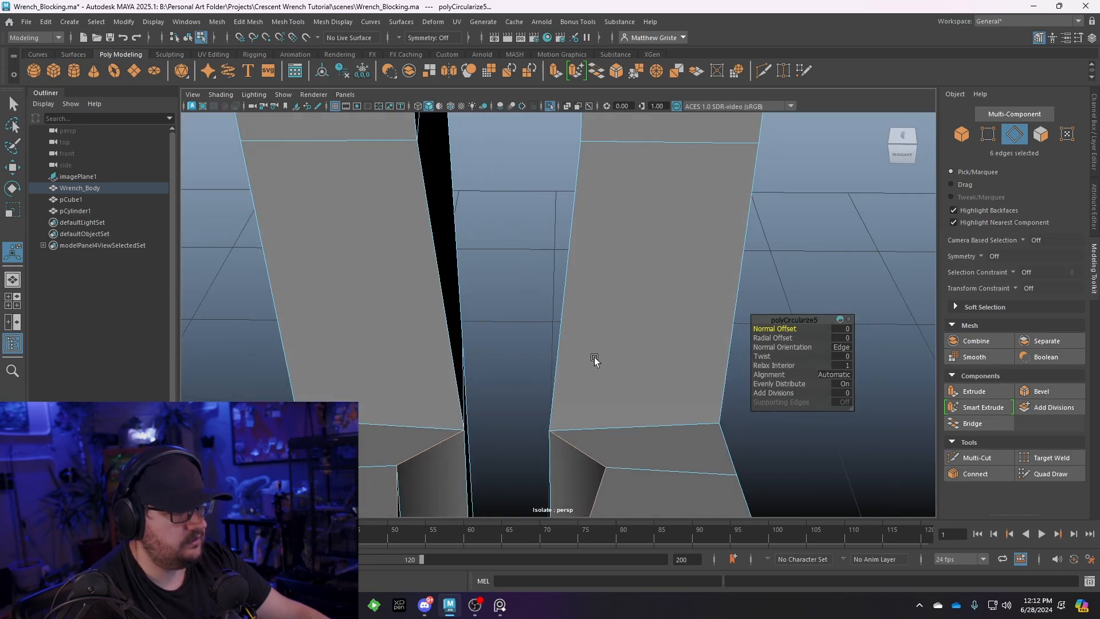
# Scale the two facing edges where the rounded slot end meets the narrow gap along Z and return to object mode
pyautogui.moveTo(560, 419); pyautogui.dragTo(557, 246, button='right')
pyautogui.keyDown('alt'); pyautogui.moveTo(557, 403); pyautogui.dragTo(519, 401); pyautogui.keyUp('alt')
pyautogui.click(556, 419)
pyautogui.press('r')
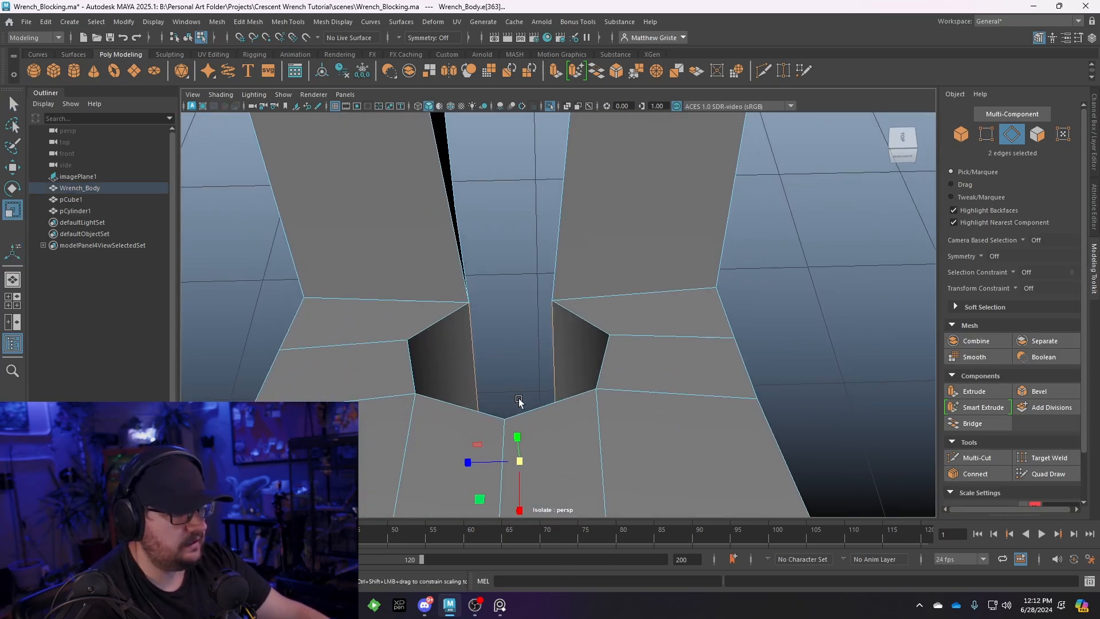
pyautogui.moveTo(469, 464); pyautogui.dragTo(542, 320)
pyautogui.moveTo(528, 264); pyautogui.dragTo(569, 254, button='right')
pyautogui.keyDown('alt'); pyautogui.moveTo(570, 255); pyautogui.dragTo(517, 274); pyautogui.keyUp('alt')
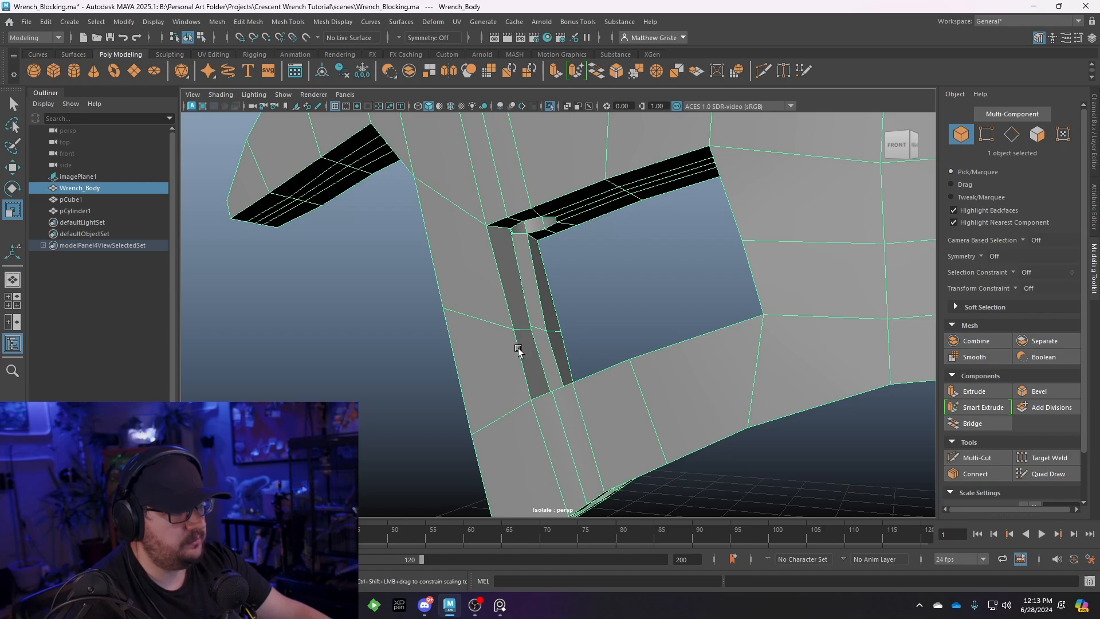
pyautogui.moveTo(543, 264); pyautogui.dragTo(541, 247, button='right')
pyautogui.click(533, 273)
pyautogui.keyDown('shift'); pyautogui.click(546, 330); pyautogui.keyUp('shift')
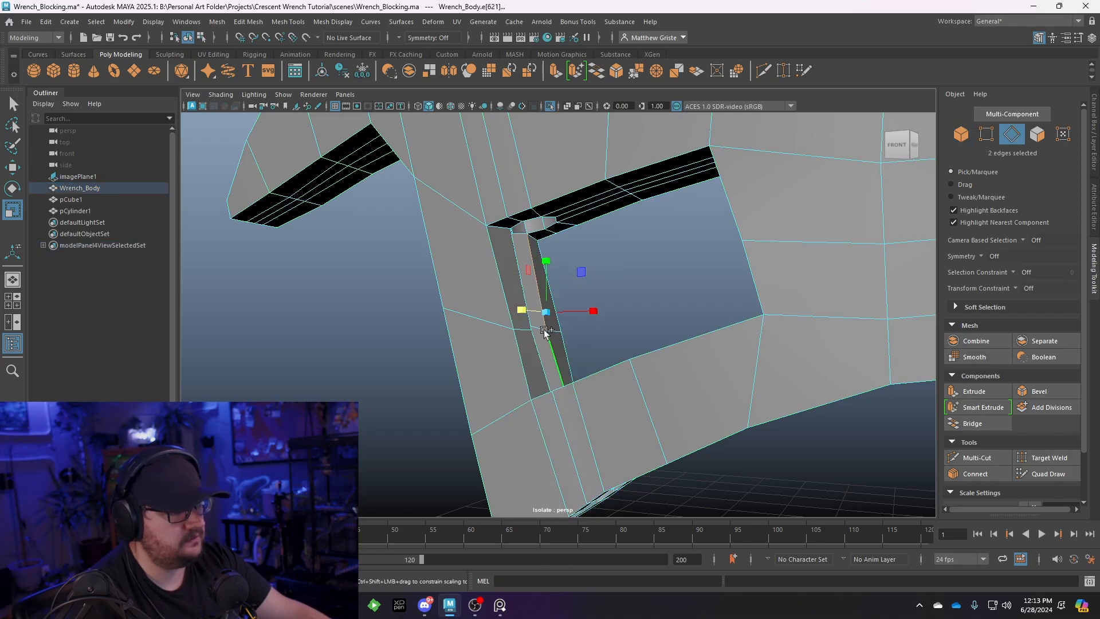
pyautogui.keyDown('shift'); pyautogui.click(518, 268); pyautogui.keyUp('shift')
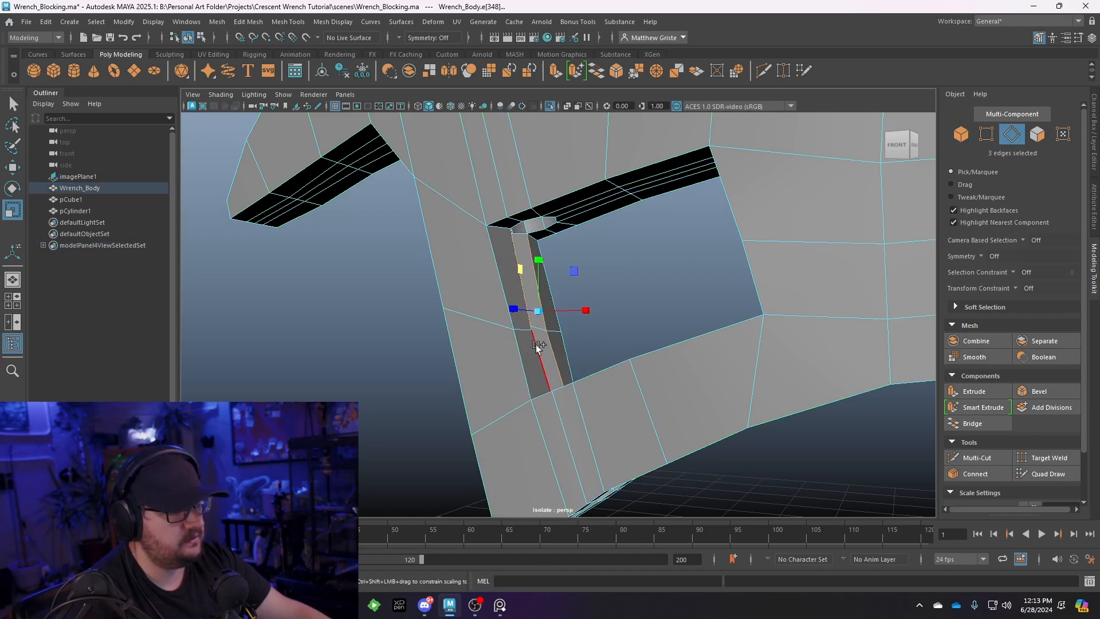
pyautogui.keyDown('shift'); pyautogui.click(536, 346); pyautogui.keyUp('shift')
pyautogui.press('space')
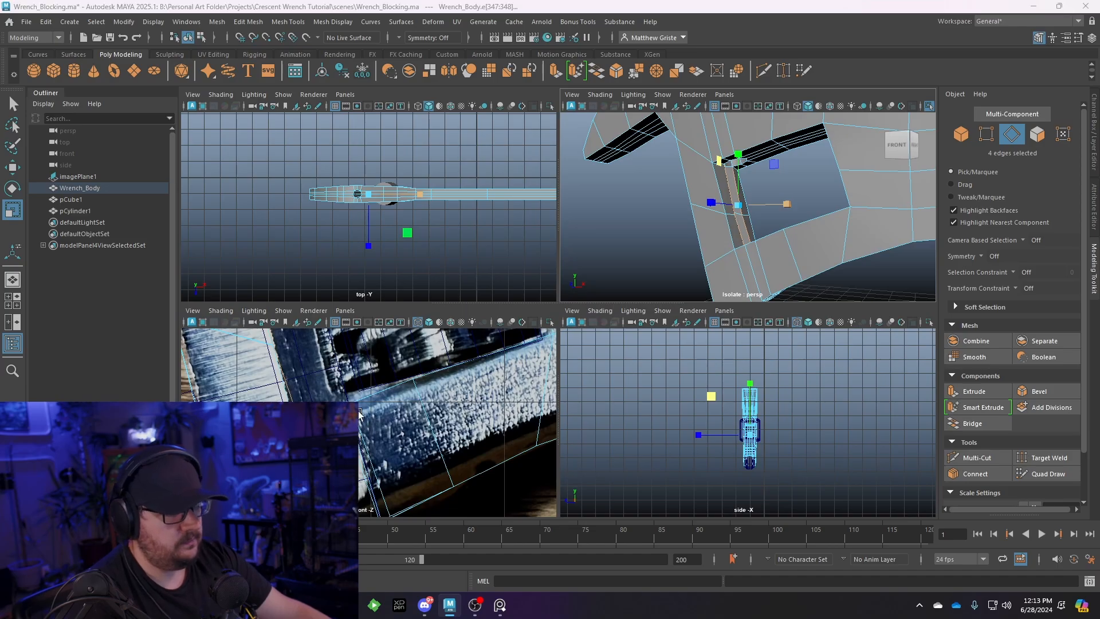
pyautogui.press('space')
pyautogui.keyDown('alt'); pyautogui.moveTo(607, 321); pyautogui.dragTo(487, 288, button='right'); pyautogui.keyUp('alt')
pyautogui.press('space')
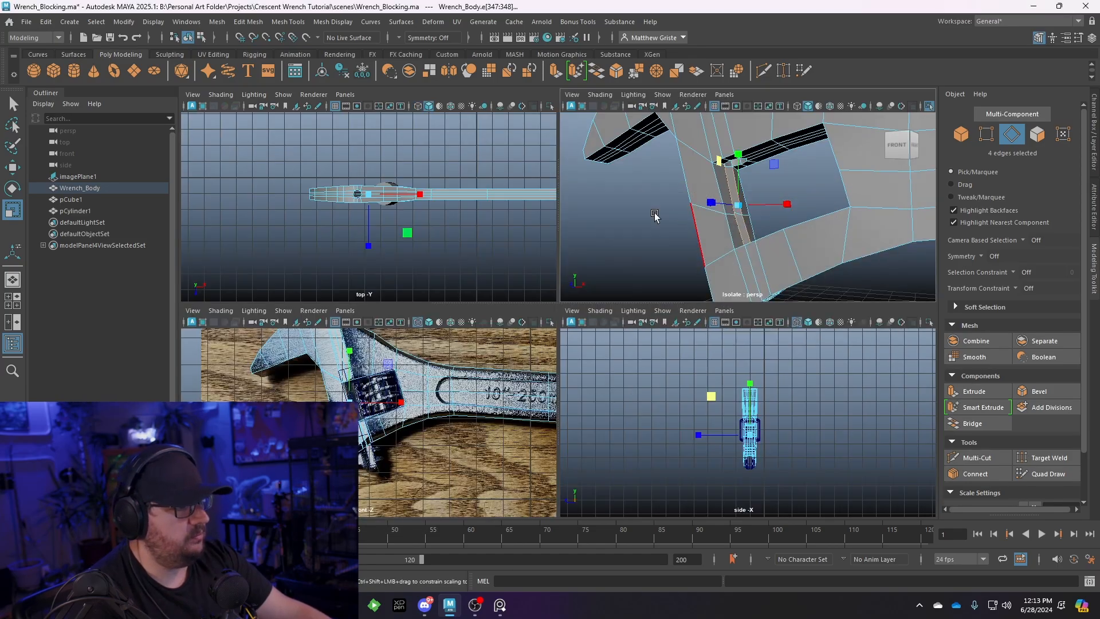
# Delete the loop of side faces along one side of the wrench body's centre line, including the matching faces inside the head's window
pyautogui.press('space')
pyautogui.keyDown('alt'); pyautogui.moveTo(688, 233); pyautogui.dragTo(590, 246); pyautogui.keyUp('alt')
pyautogui.moveTo(587, 259); pyautogui.dragTo(587, 291, button='right')
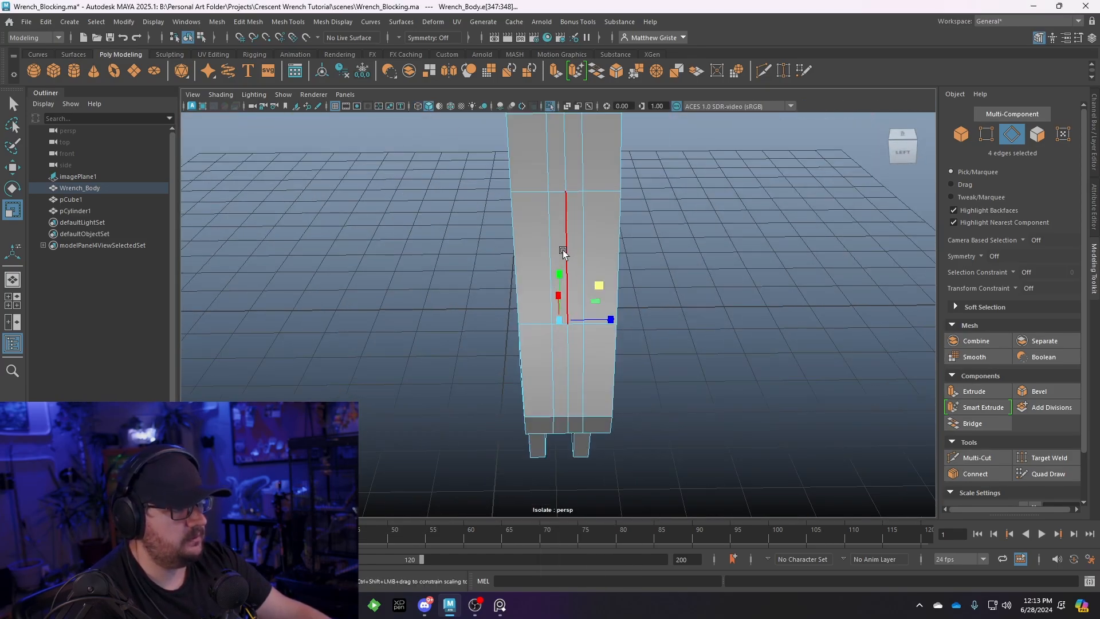
pyautogui.click(558, 241)
pyautogui.keyDown('shift'); pyautogui.doubleClick(554, 183); pyautogui.keyUp('shift')
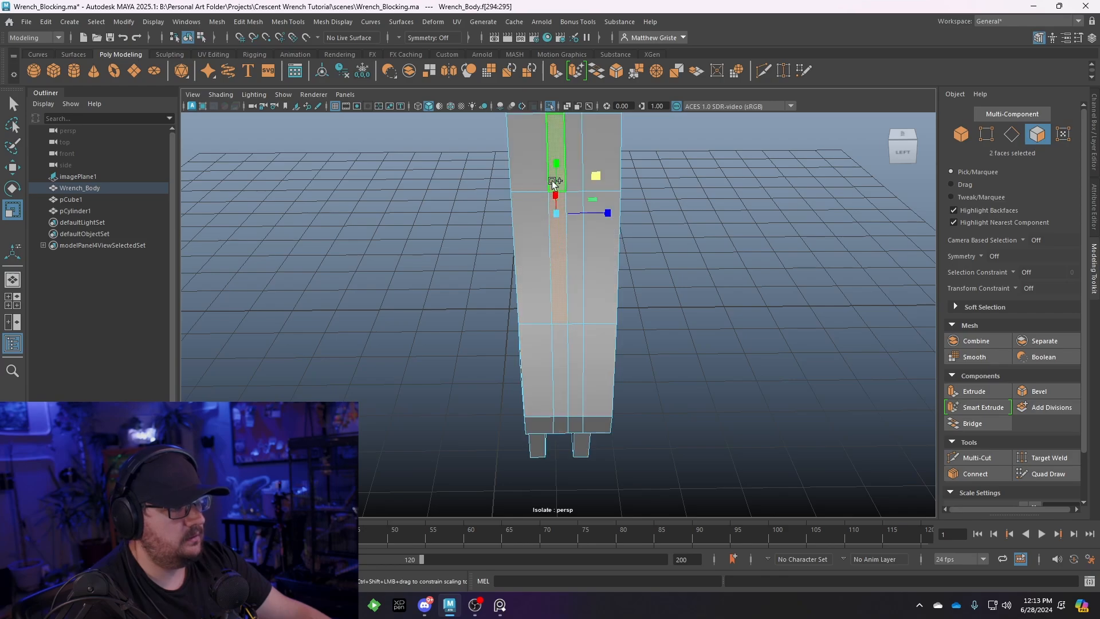
pyautogui.scroll(-6, 575, 252)
pyautogui.keyDown('alt'); pyautogui.moveTo(576, 258); pyautogui.dragTo(567, 175); pyautogui.keyUp('alt')
pyautogui.scroll(5, 562, 303)
pyautogui.scroll(3, 562, 271)
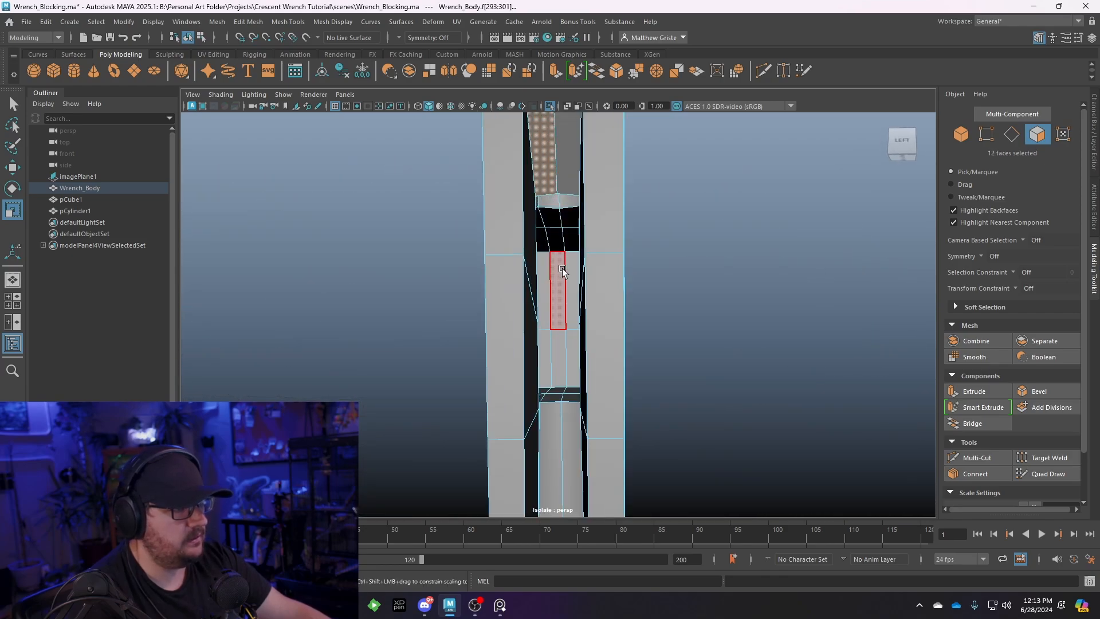
pyautogui.scroll(-5, 631, 293)
pyautogui.keyDown('alt'); pyautogui.moveTo(631, 292); pyautogui.dragTo(524, 346); pyautogui.keyUp('alt')
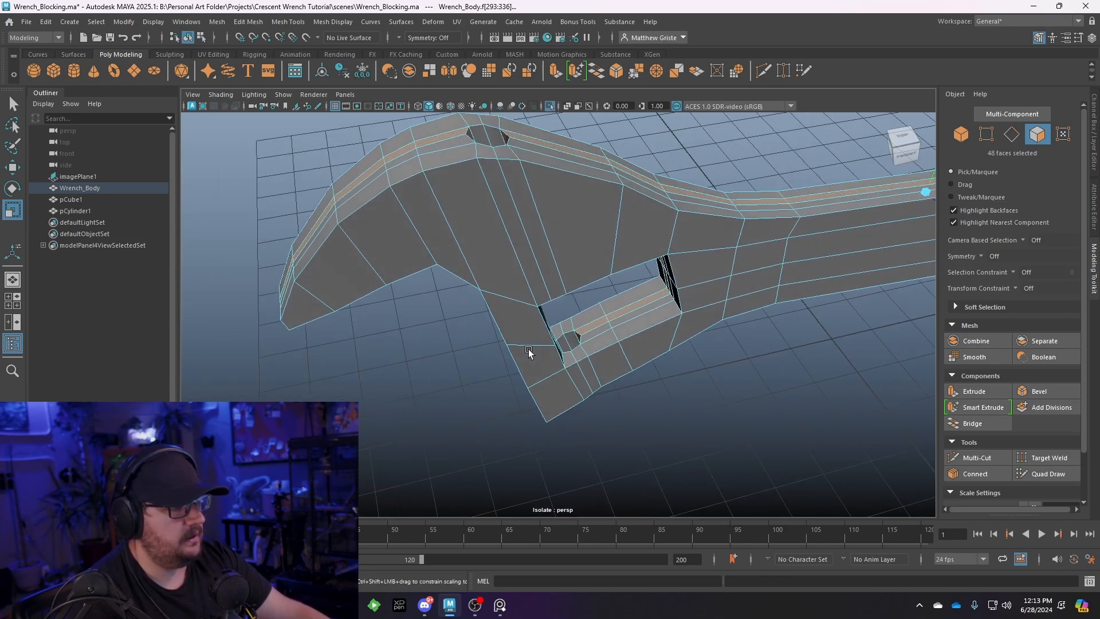
pyautogui.click(525, 348)
# Delete the matching half-thickness ring of faces inside the hole at the end of the handle
pyautogui.scroll(-6, 525, 348)
pyautogui.keyDown('alt'); pyautogui.moveTo(759, 315); pyautogui.dragTo(563, 304, button='middle'); pyautogui.keyUp('alt')
pyautogui.scroll(4, 562, 305)
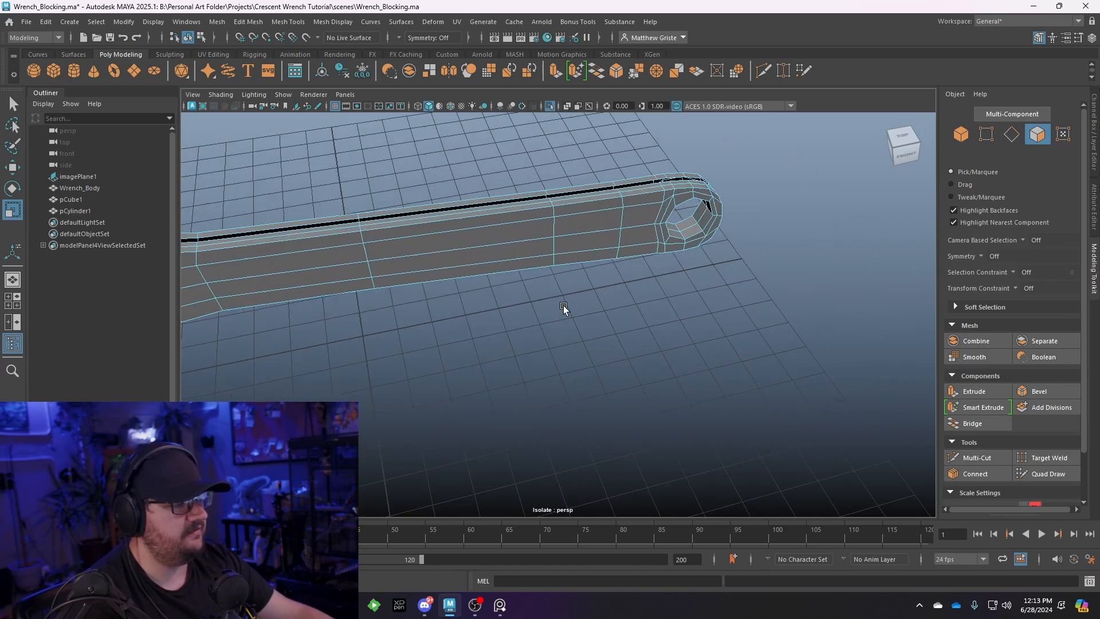
pyautogui.doubleClick(686, 223)
pyautogui.click(687, 224)
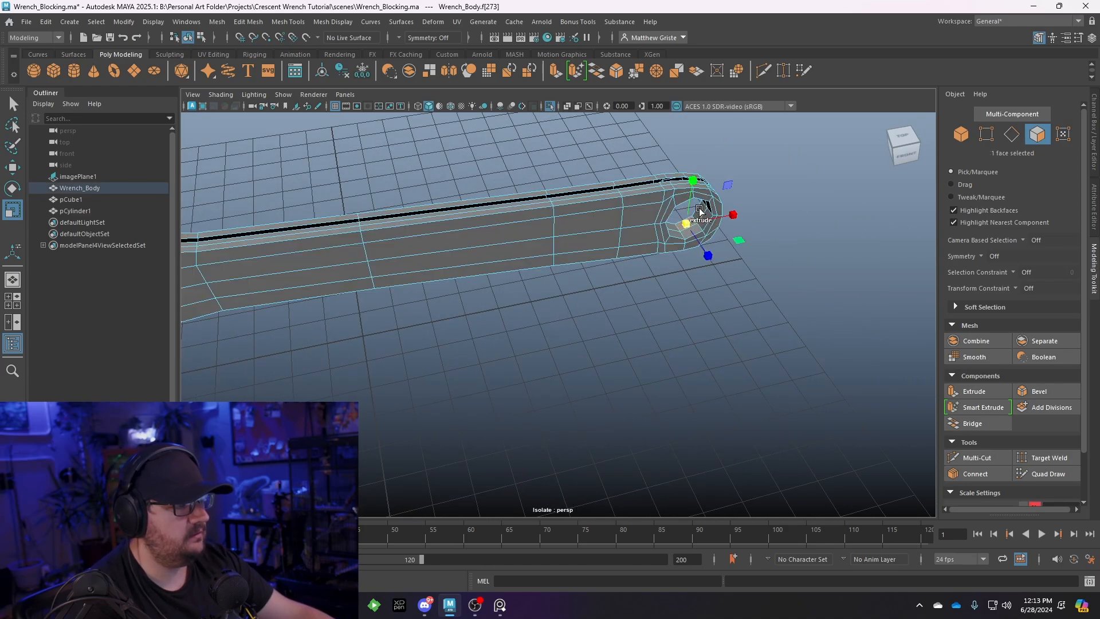
pyautogui.keyDown('alt'); pyautogui.moveTo(672, 244); pyautogui.dragTo(587, 281, button='middle'); pyautogui.keyUp('alt')
pyautogui.scroll(4, 587, 281)
pyautogui.keyDown('shift'); pyautogui.doubleClick(612, 238); pyautogui.keyUp('shift')
pyautogui.press('Delete')
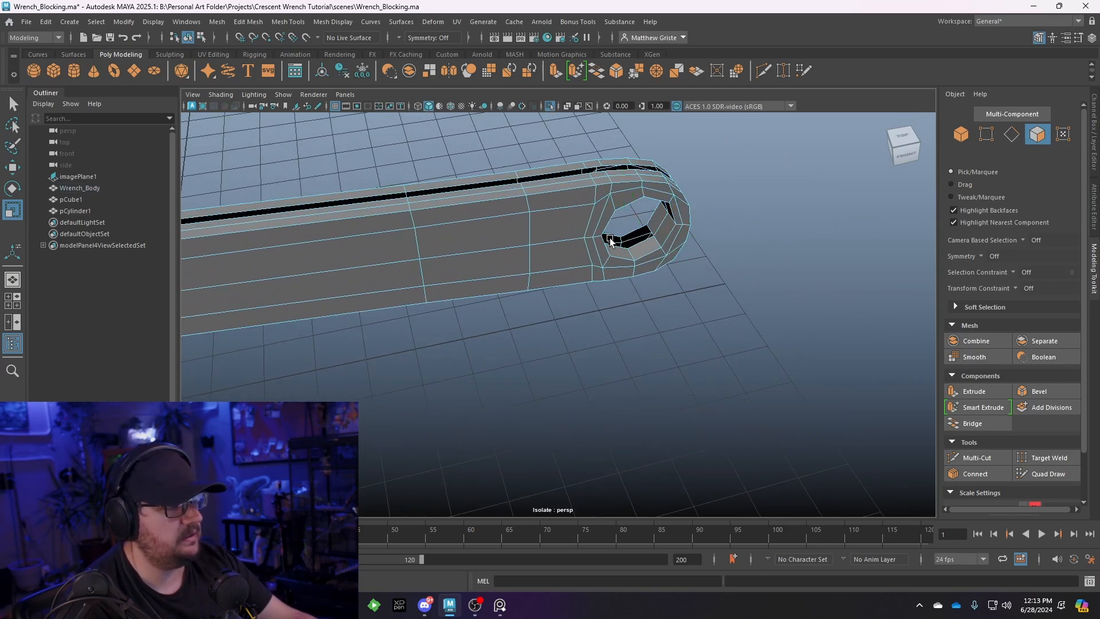
# Delete the remaining faces of the wrench body's back half so that only the front half is left
pyautogui.doubleClick(538, 173)
pyautogui.scroll(-3, 729, 265)
pyautogui.keyDown('alt'); pyautogui.moveTo(730, 265); pyautogui.dragTo(408, 309); pyautogui.keyUp('alt')
pyautogui.click(267, 357)
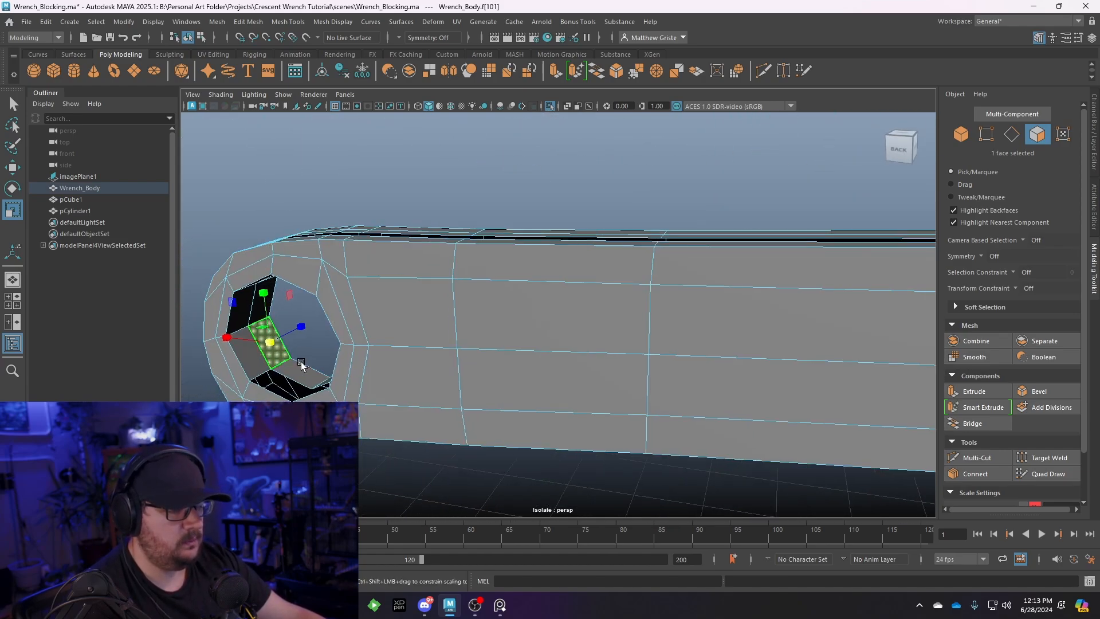
pyautogui.keyDown('alt'); pyautogui.moveTo(302, 365); pyautogui.dragTo(474, 329); pyautogui.keyUp('alt')
pyautogui.keyDown('alt'); pyautogui.moveTo(507, 372); pyautogui.dragTo(379, 255); pyautogui.keyUp('alt')
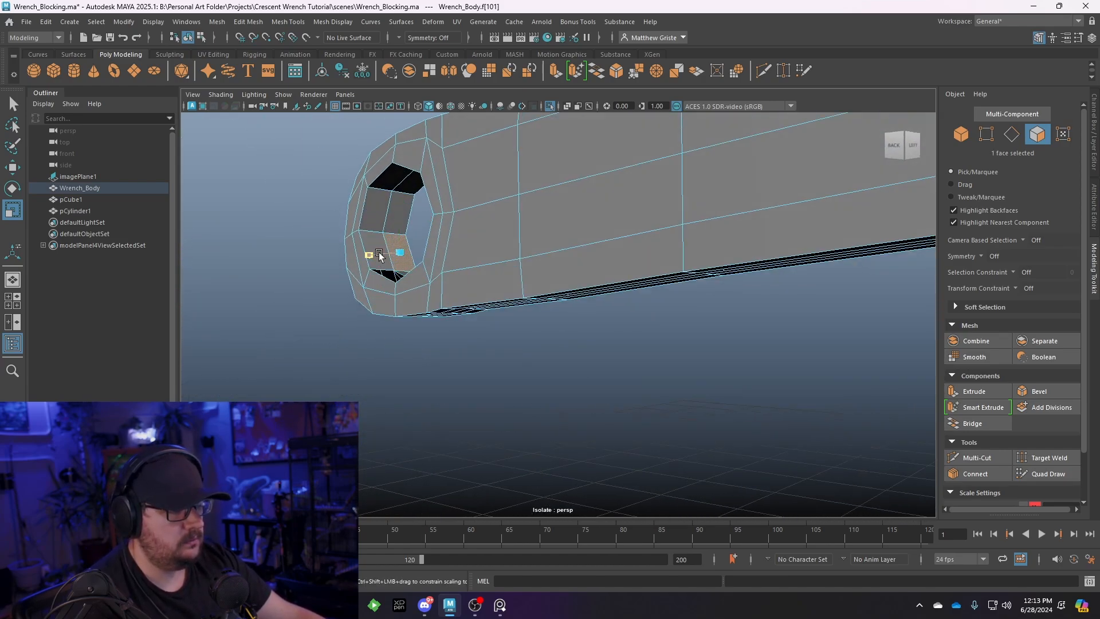
pyautogui.hotkey('ctrl', 'e')
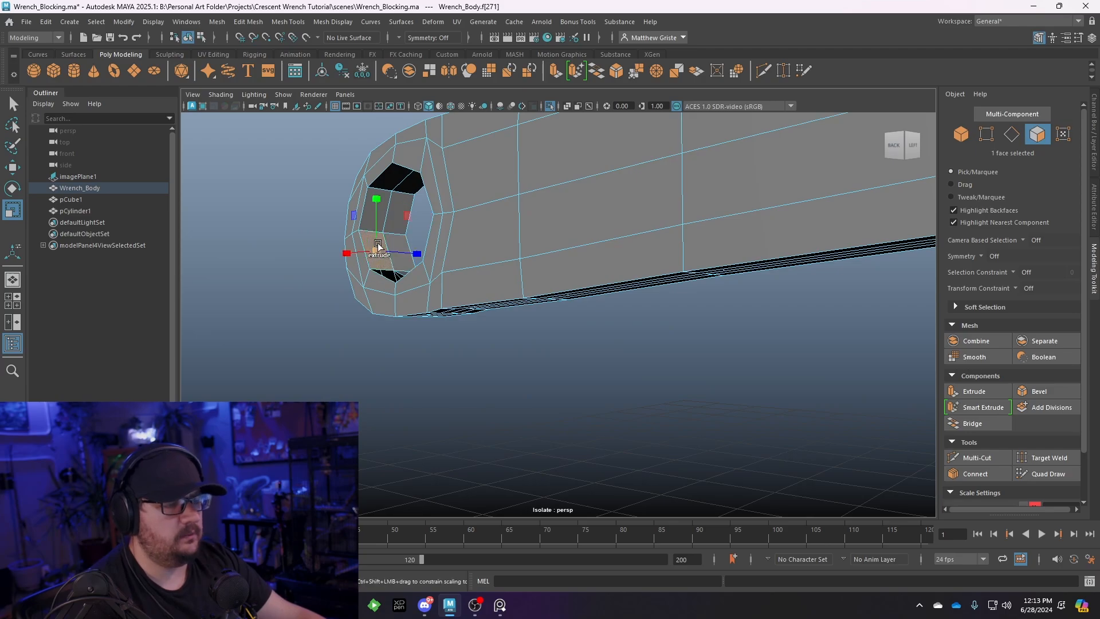
pyautogui.keyDown('alt'); pyautogui.moveTo(369, 223); pyautogui.dragTo(579, 241); pyautogui.keyUp('alt')
pyautogui.click(431, 221)
pyautogui.doubleClick(725, 250)
pyautogui.press('Delete')
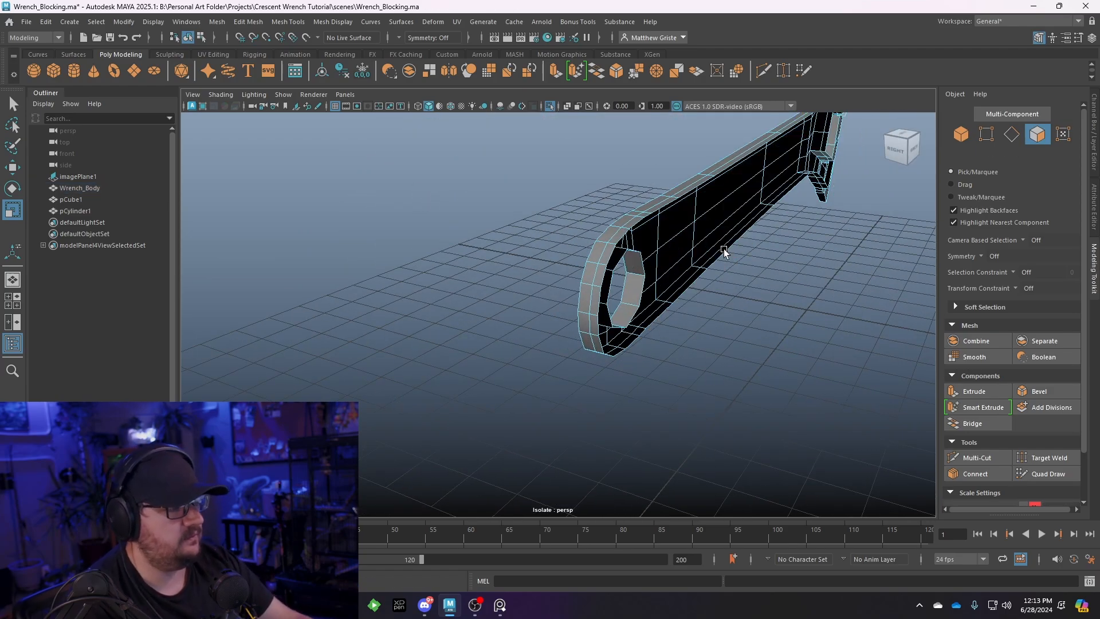
# Try to move and rotate the two centre-line edges of the window's wall beside the slot to match the front reference image
pyautogui.keyDown('alt'); pyautogui.moveTo(724, 250); pyautogui.dragTo(435, 362, button='middle'); pyautogui.keyUp('alt')
pyautogui.keyDown('alt'); pyautogui.moveTo(434, 360); pyautogui.dragTo(400, 264); pyautogui.keyUp('alt')
pyautogui.moveTo(400, 264); pyautogui.dragTo(459, 245, button='right')
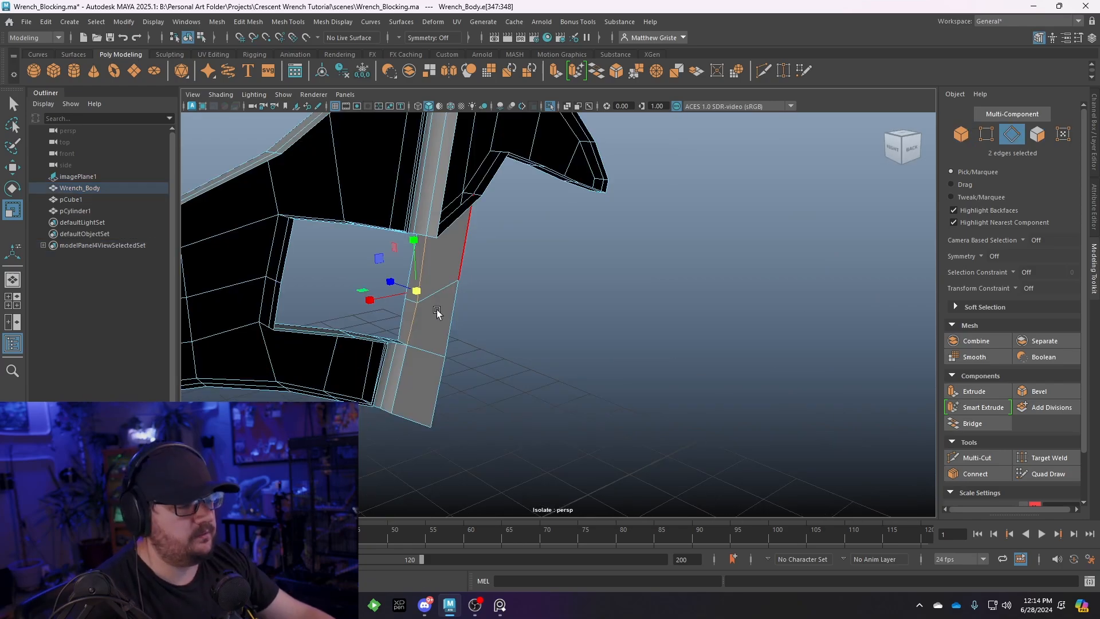
pyautogui.keyDown('alt'); pyautogui.moveTo(436, 312); pyautogui.dragTo(492, 322); pyautogui.keyUp('alt')
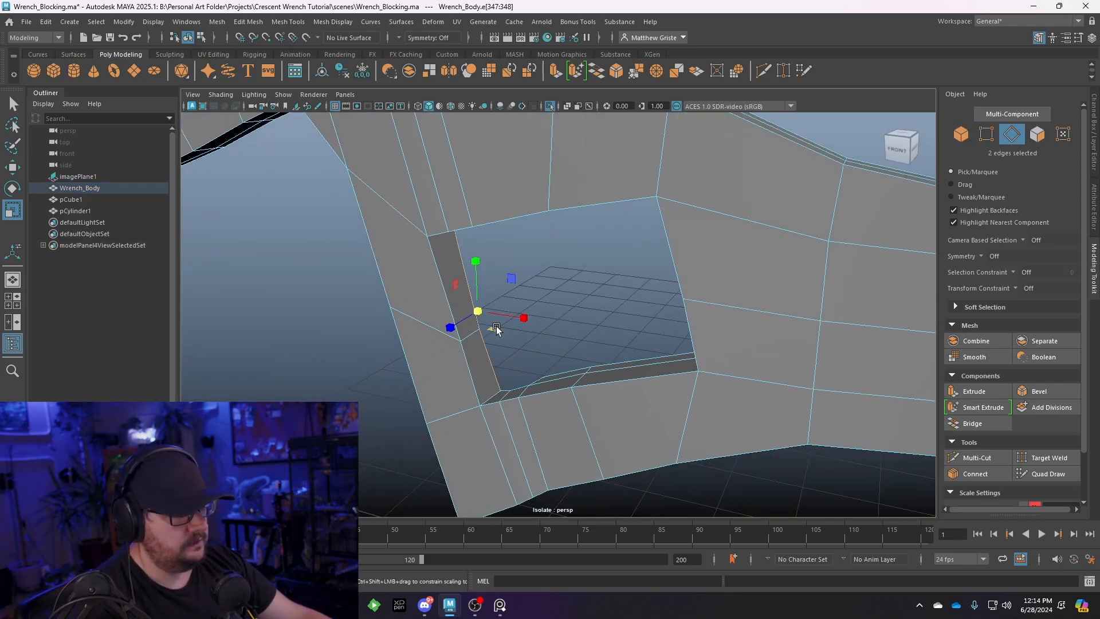
pyautogui.press('space')
pyautogui.press('space')
pyautogui.scroll(5, 493, 310)
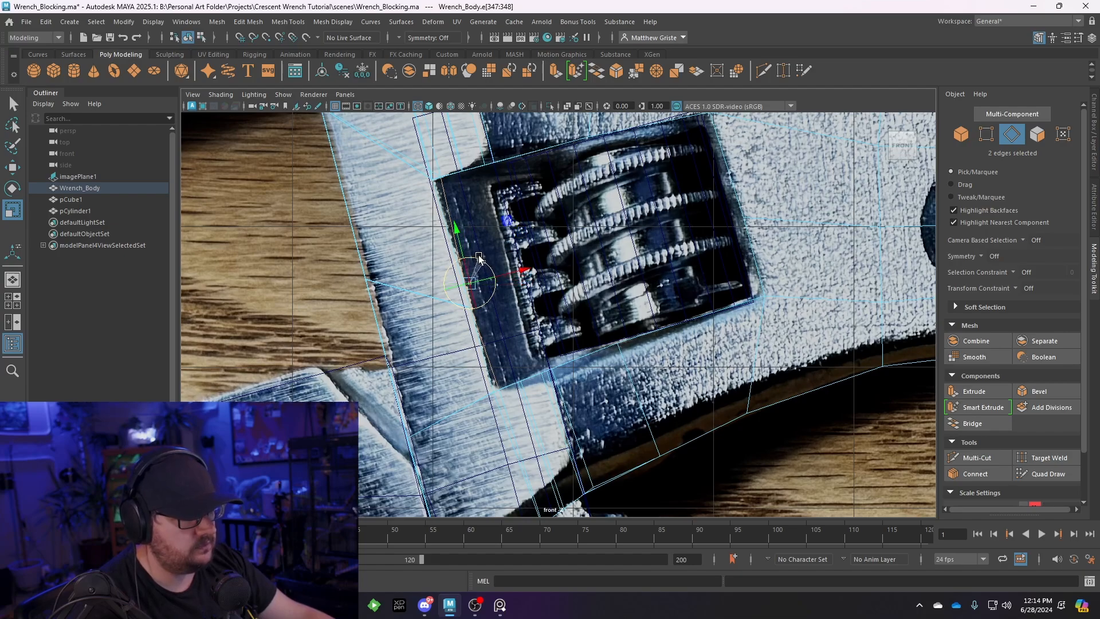
pyautogui.press('w')
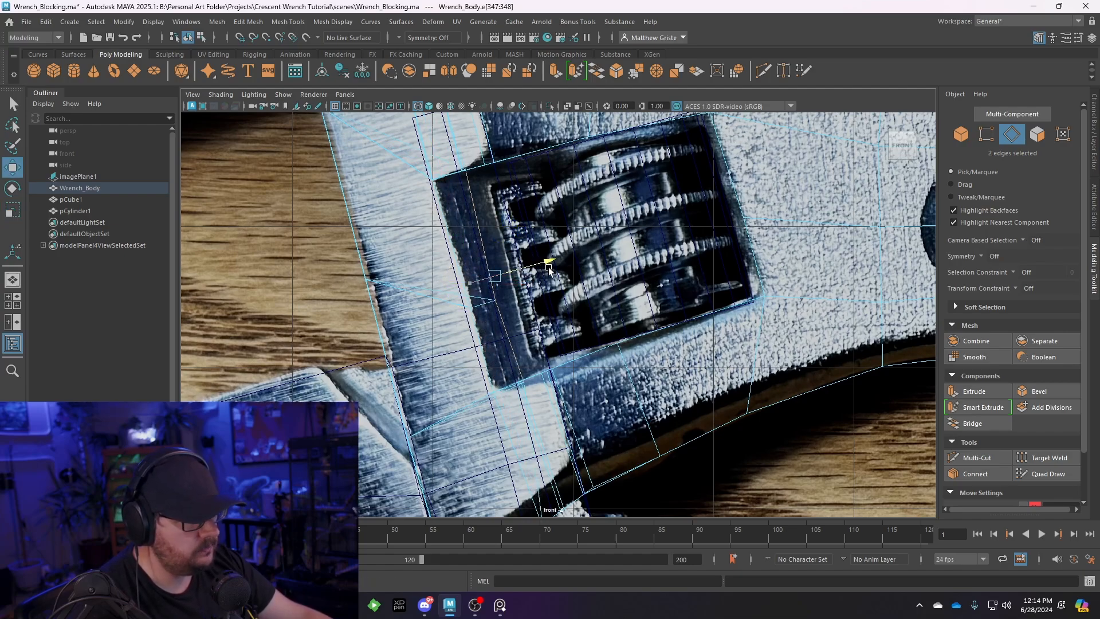
pyautogui.press('r')
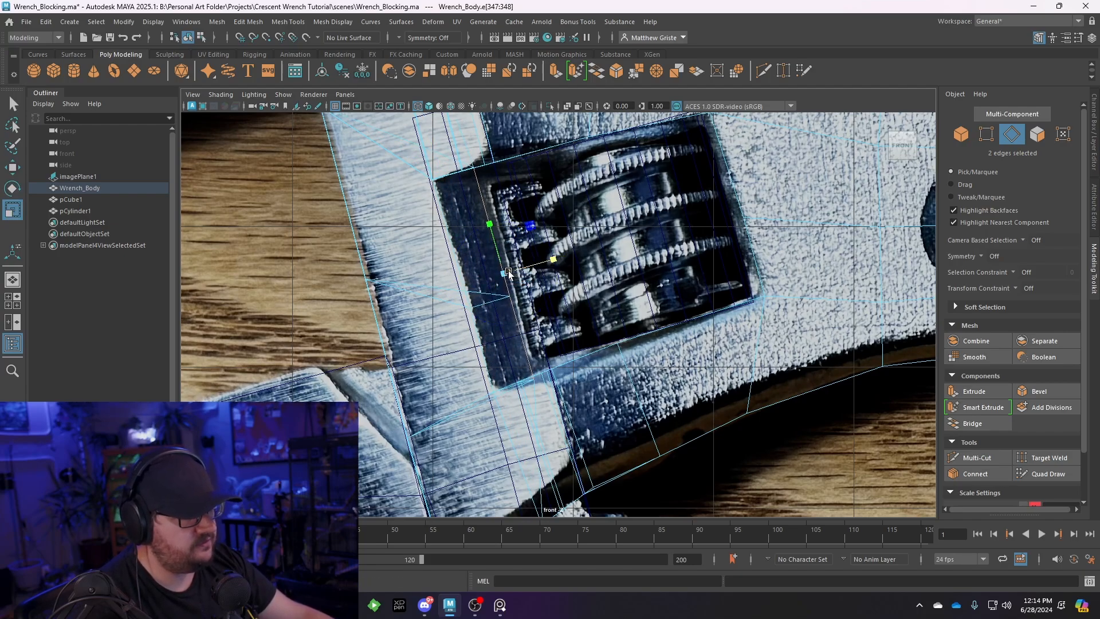
pyautogui.press('e')
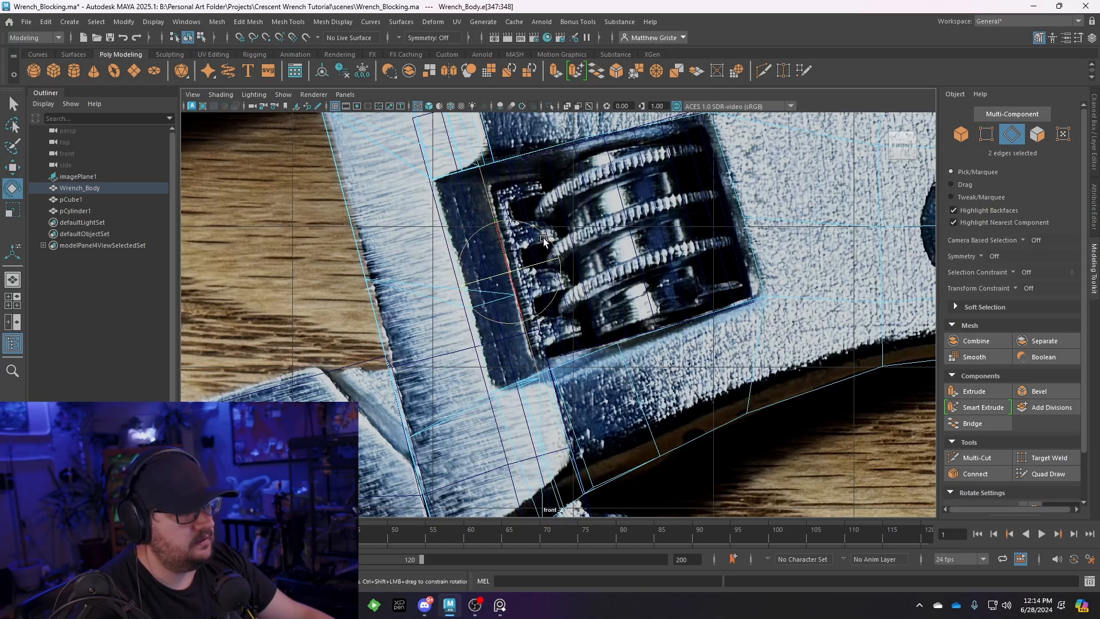
pyautogui.press('w')
pyautogui.press('space')
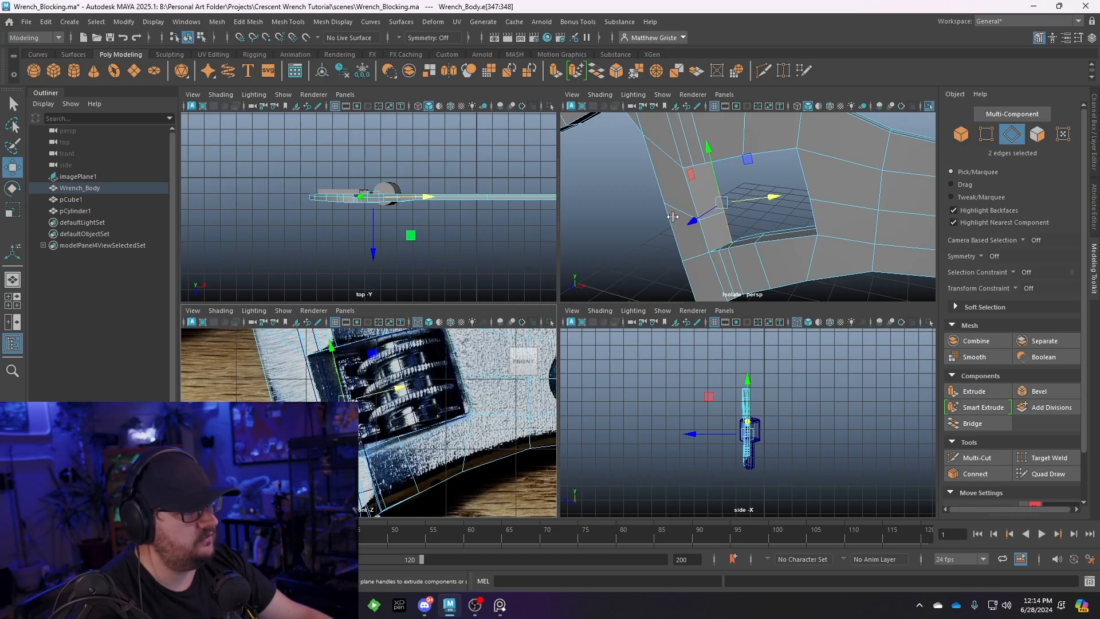
pyautogui.press('space')
pyautogui.keyDown('alt'); pyautogui.moveTo(676, 239); pyautogui.dragTo(521, 299); pyautogui.keyUp('alt')
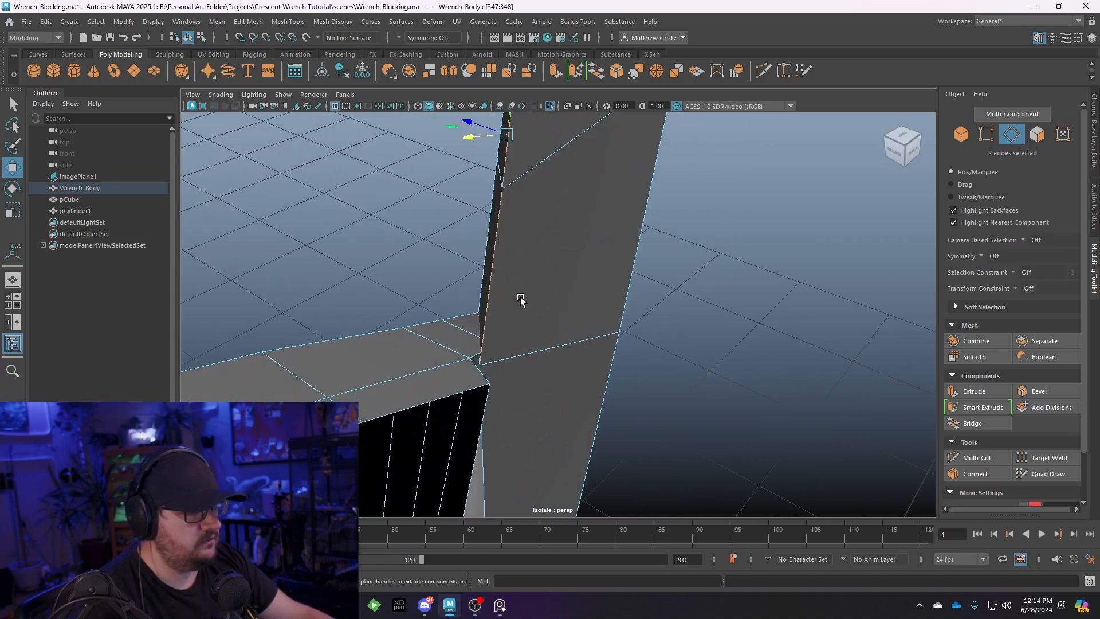
# Undo the adjustments to the two edges on the window's wall
pyautogui.hotkey('ctrl', 'z')
pyautogui.hotkey('ctrl', 'z')
pyautogui.hotkey('ctrl', 'z')
pyautogui.hotkey('ctrl', 'z')
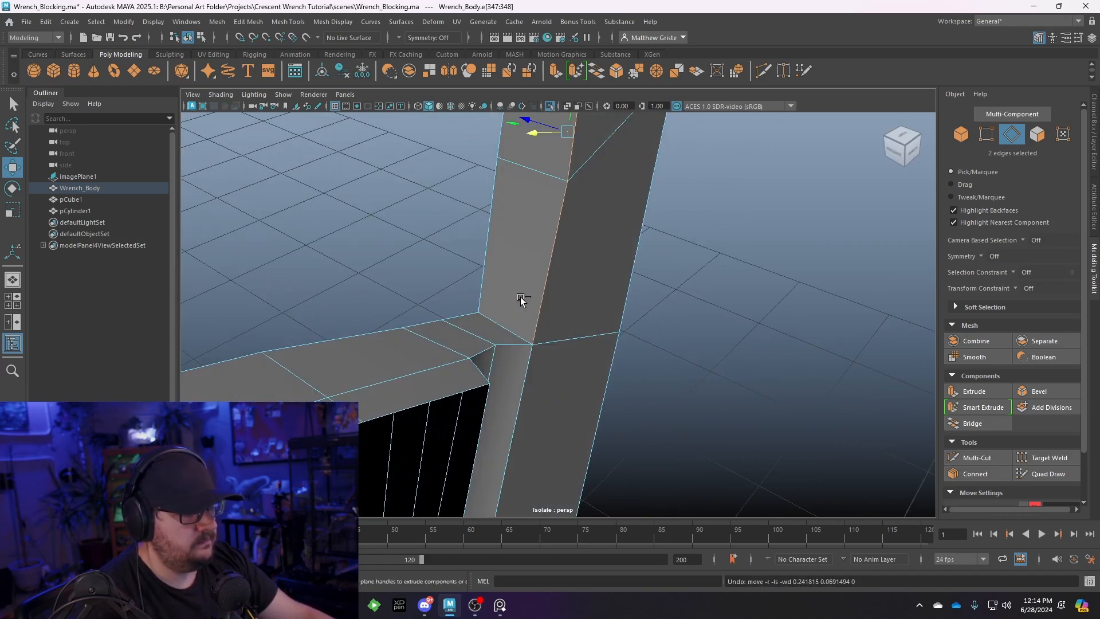
# Examine the head's window and its wall beside the slot from several angles and compare them with the reference images
pyautogui.scroll(-4, 520, 296)
pyautogui.keyDown('alt'); pyautogui.moveTo(560, 314); pyautogui.dragTo(538, 312); pyautogui.keyUp('alt')
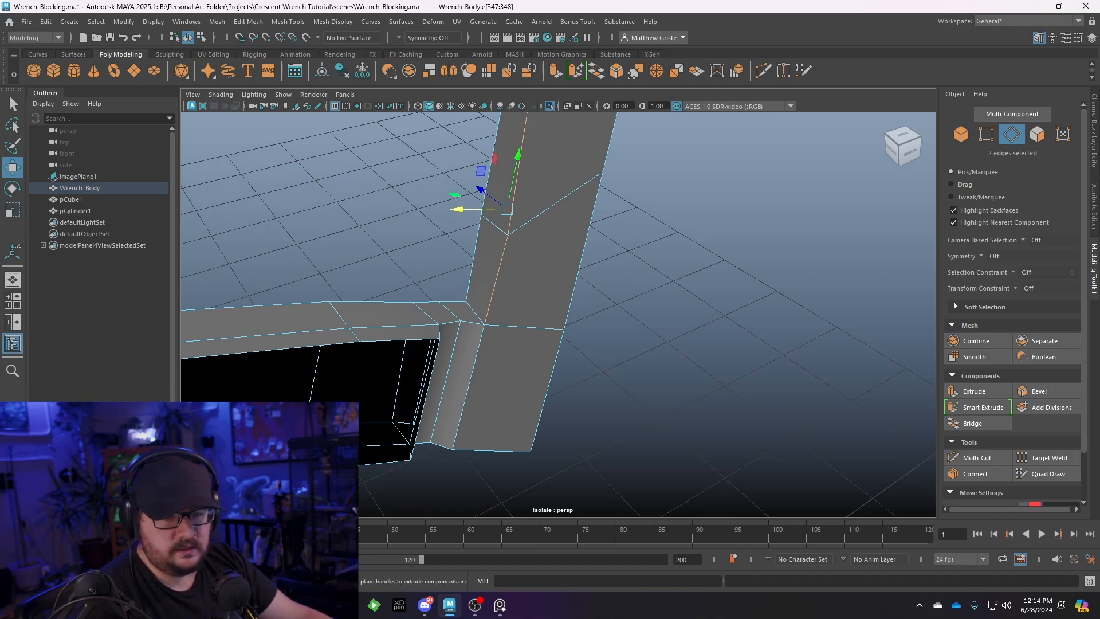
pyautogui.hotkey('alt', 'Tab')
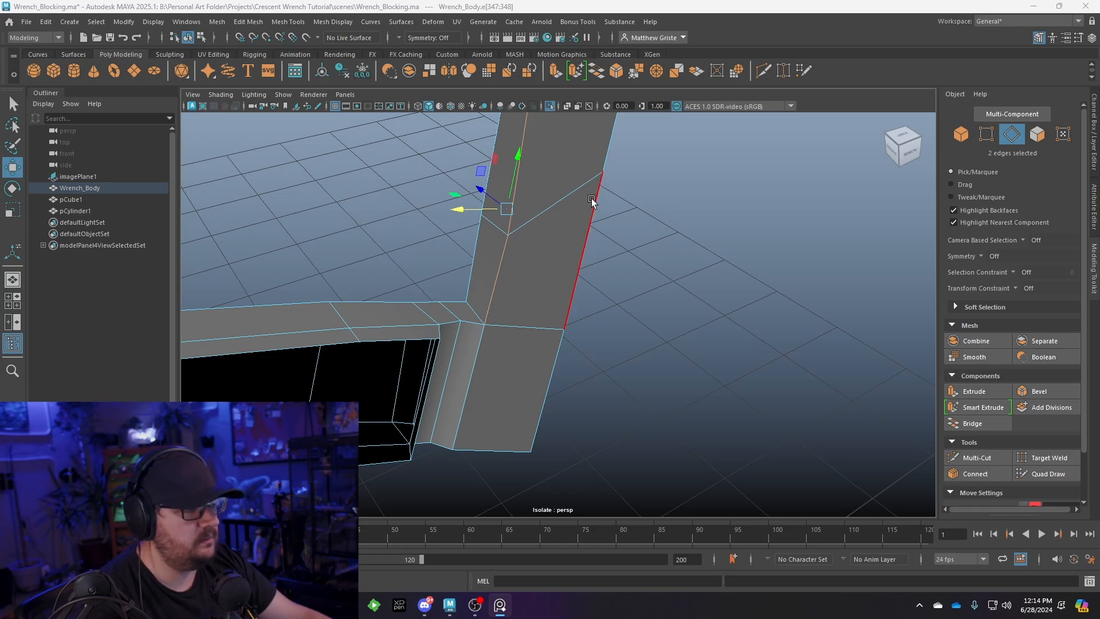
pyautogui.scroll(-4, 589, 199)
pyautogui.keyDown('alt'); pyautogui.moveTo(542, 209); pyautogui.dragTo(485, 176); pyautogui.keyUp('alt')
pyautogui.keyDown('alt'); pyautogui.moveTo(485, 176); pyautogui.dragTo(536, 272, button='middle'); pyautogui.keyUp('alt')
pyautogui.keyDown('alt'); pyautogui.moveTo(536, 272); pyautogui.dragTo(616, 280); pyautogui.keyUp('alt')
pyautogui.press('r')
pyautogui.press('w')
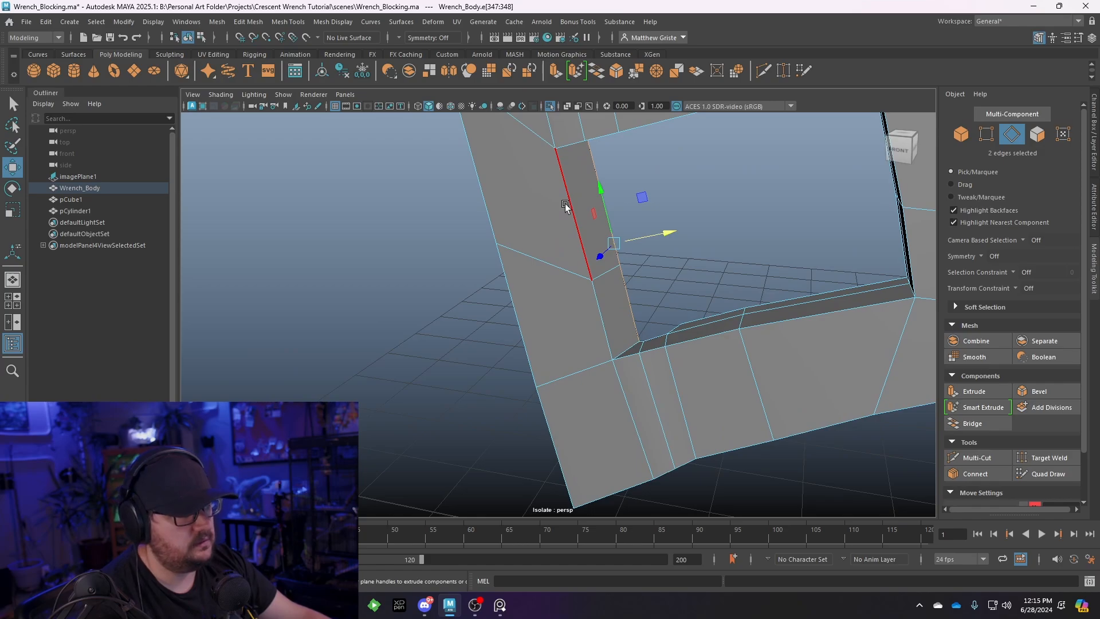
pyautogui.scroll(-5, 566, 207)
pyautogui.keyDown('alt'); pyautogui.moveTo(567, 207); pyautogui.dragTo(596, 188); pyautogui.keyUp('alt')
pyautogui.scroll(4, 566, 219)
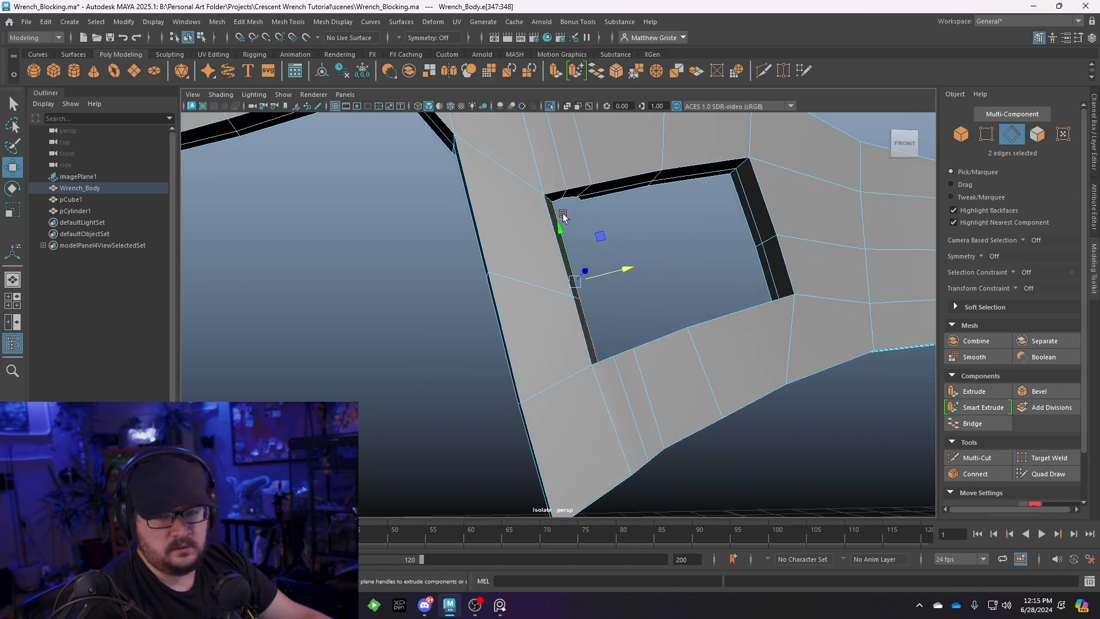
pyautogui.scroll(-2, 563, 215)
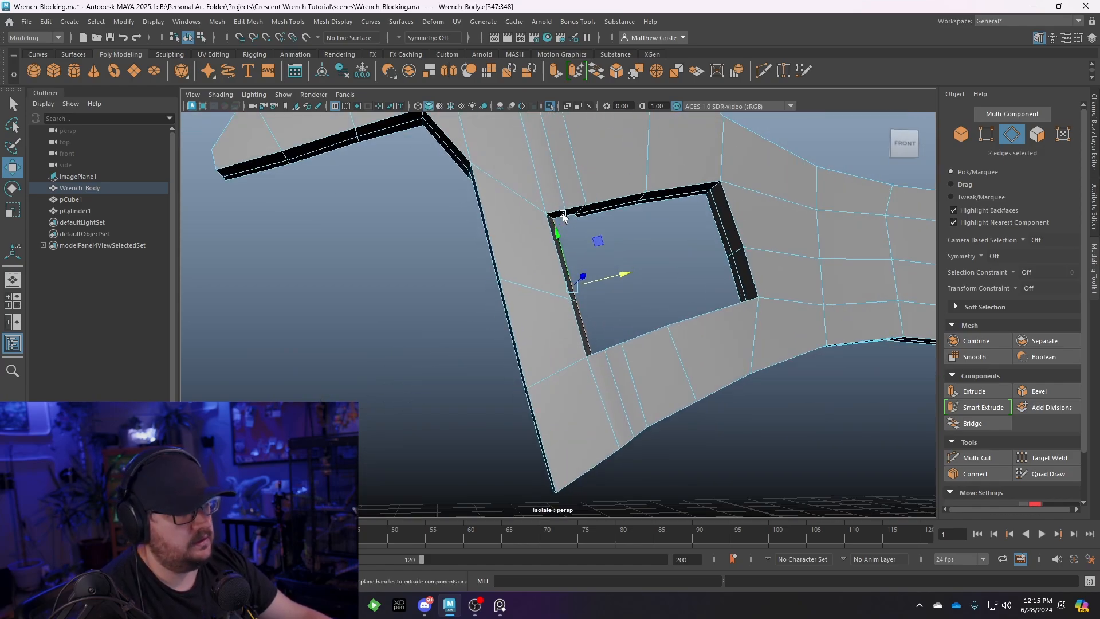
pyautogui.keyDown('alt'); pyautogui.moveTo(563, 215); pyautogui.dragTo(517, 263); pyautogui.keyUp('alt')
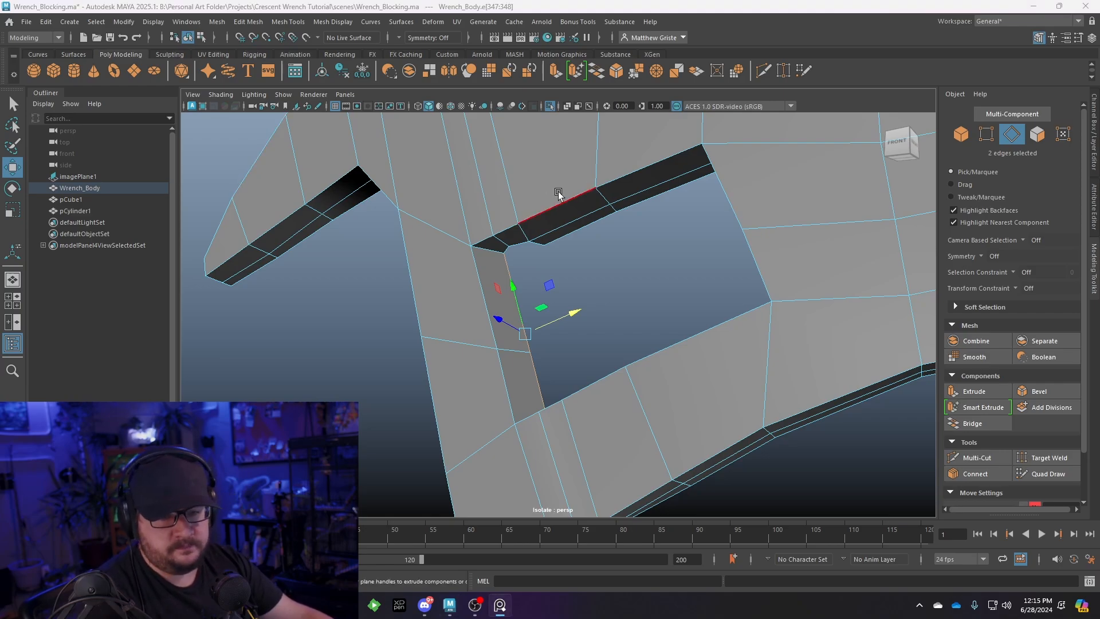
pyautogui.keyDown('alt'); pyautogui.moveTo(559, 193); pyautogui.dragTo(475, 235); pyautogui.keyUp('alt')
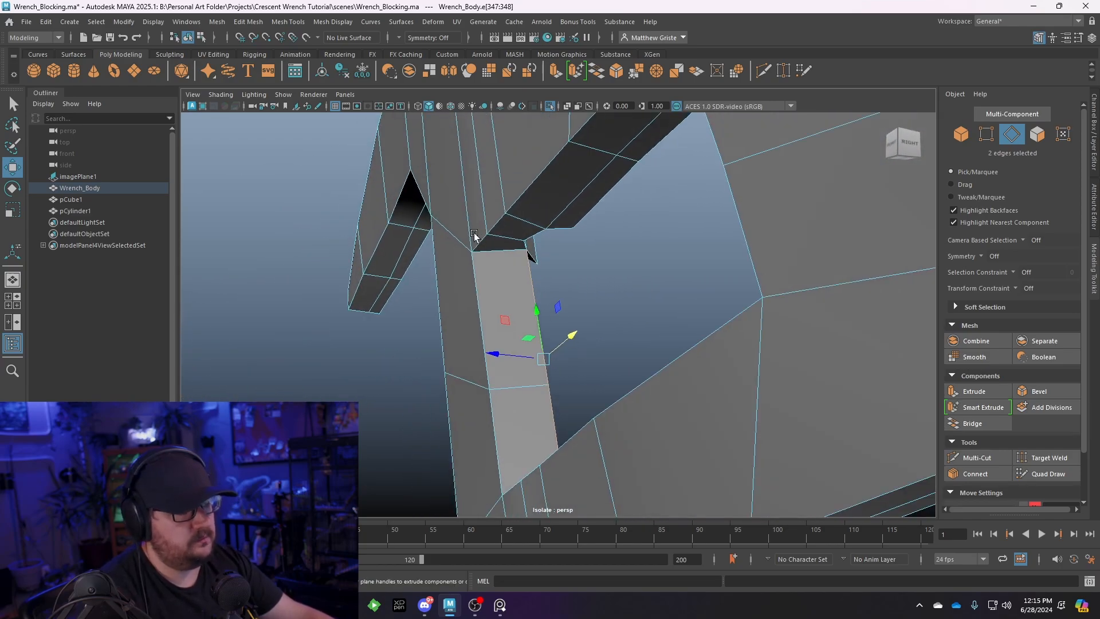
# Insert an edge loop around the inner walls of the head's window with the Insert Edge Loop tool and undo the last extra change
pyautogui.click(282, 22)
pyautogui.click(292, 113)
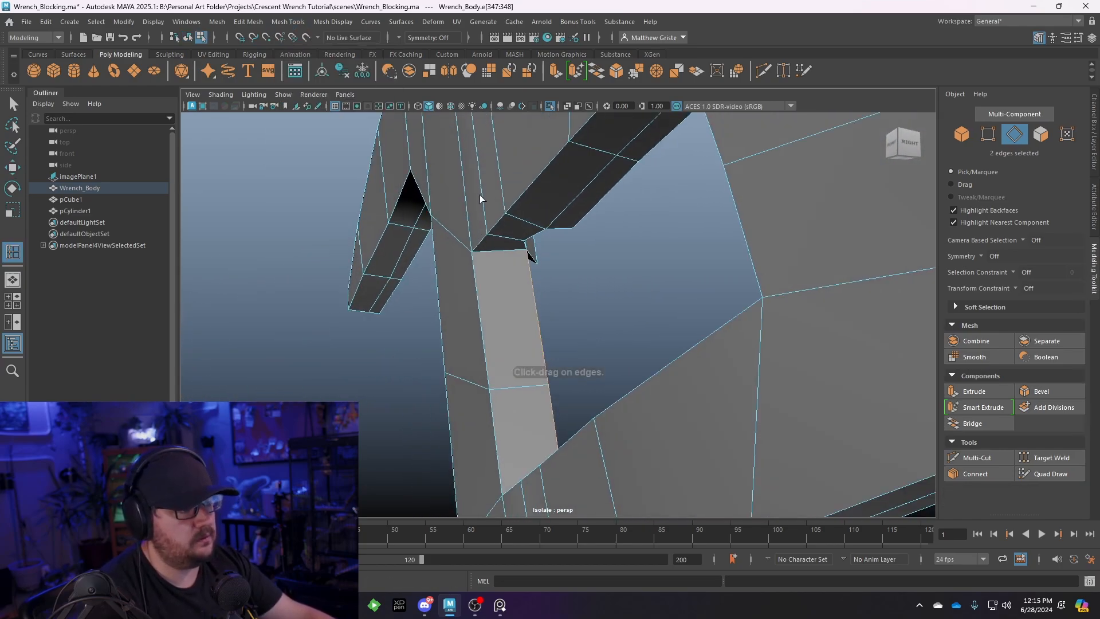
pyautogui.click(515, 220)
pyautogui.keyDown('alt'); pyautogui.moveTo(491, 229); pyautogui.dragTo(469, 312); pyautogui.keyUp('alt')
pyautogui.moveTo(528, 279); pyautogui.dragTo(528, 235, button='right')
pyautogui.keyDown('alt'); pyautogui.moveTo(524, 243); pyautogui.dragTo(545, 264); pyautogui.keyUp('alt')
pyautogui.press('g')
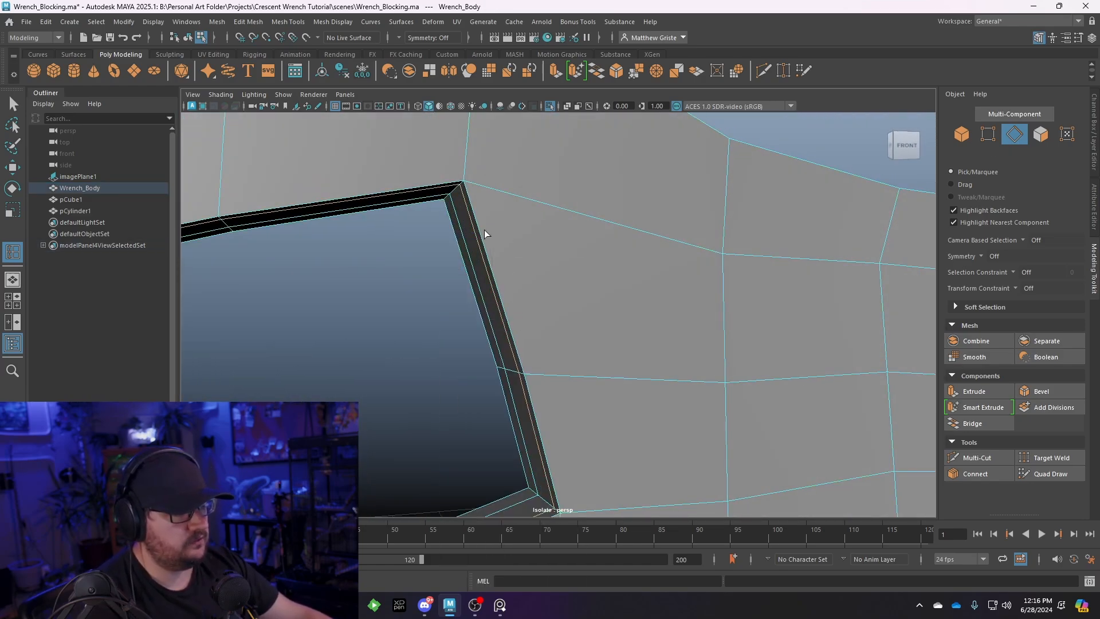
pyautogui.hotkey('ctrl', 'z')
# Set the transform constraint to Surface Slide and slide the two front rim edges of the window's handle-side wall outward
pyautogui.moveTo(492, 252)
pyautogui.mouseDown(button='right')
pyautogui.moveTo(494, 232)
pyautogui.moveTo(494, 252)
pyautogui.mouseUp(button='right')
pyautogui.press('f')
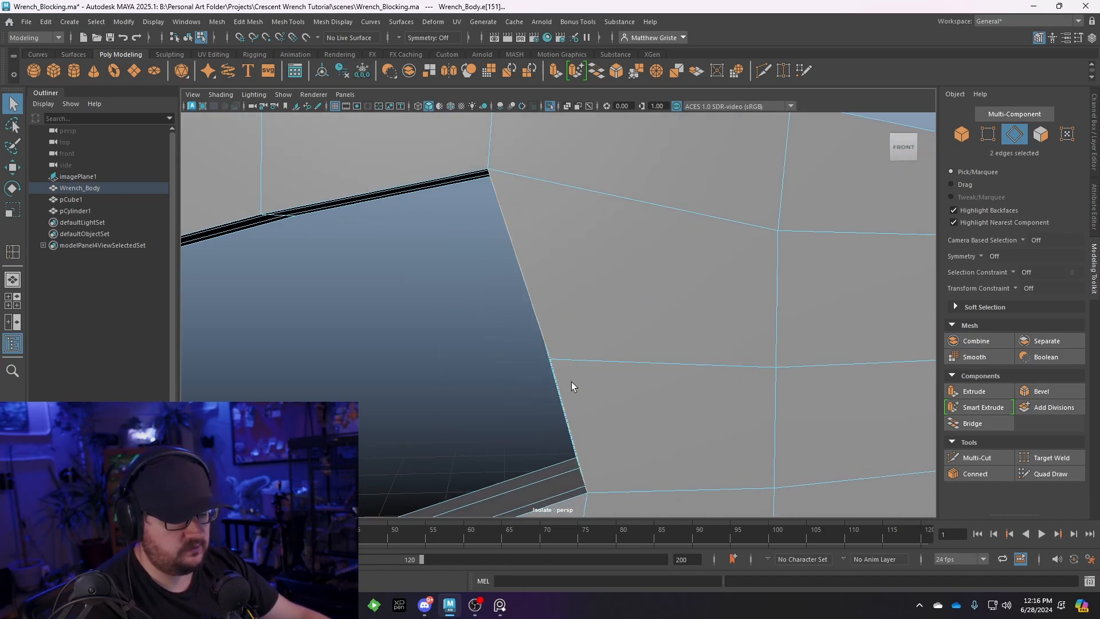
pyautogui.press('w')
pyautogui.click(1012, 288)
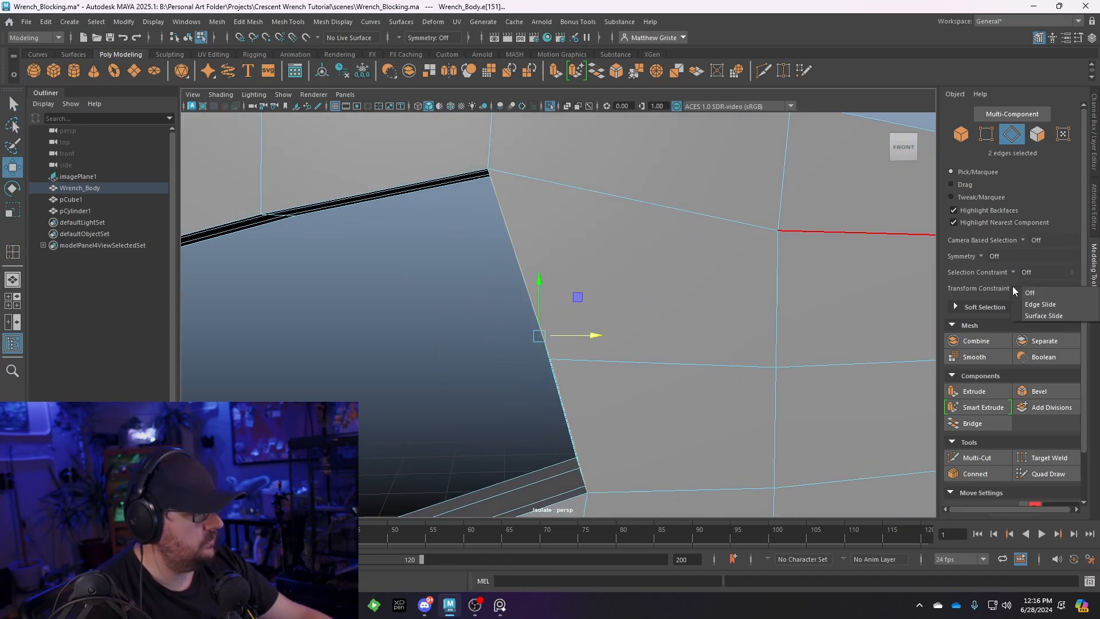
pyautogui.click(1026, 312)
pyautogui.moveTo(591, 331); pyautogui.dragTo(660, 347)
pyautogui.moveTo(506, 342); pyautogui.dragTo(498, 341)
# Slide the front rim edges along the window's upper and lower walls outward, away from the opening
pyautogui.keyDown('alt'); pyautogui.moveTo(505, 334); pyautogui.dragTo(541, 324); pyautogui.keyUp('alt')
pyautogui.click(520, 375)
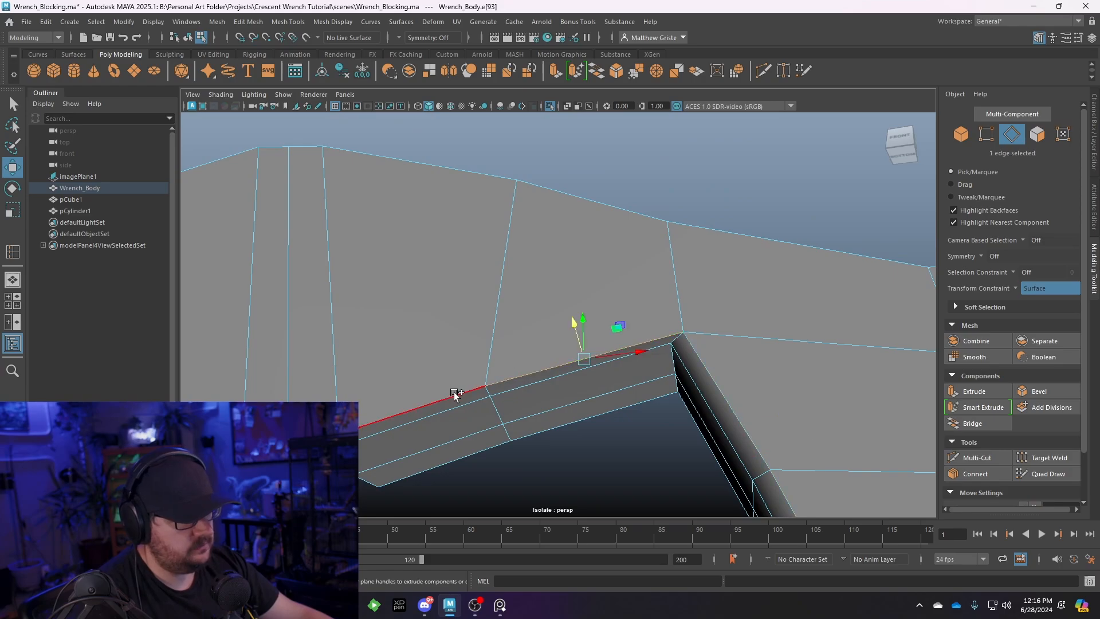
pyautogui.keyDown('alt'); pyautogui.moveTo(343, 428); pyautogui.dragTo(419, 376, button='middle'); pyautogui.keyUp('alt')
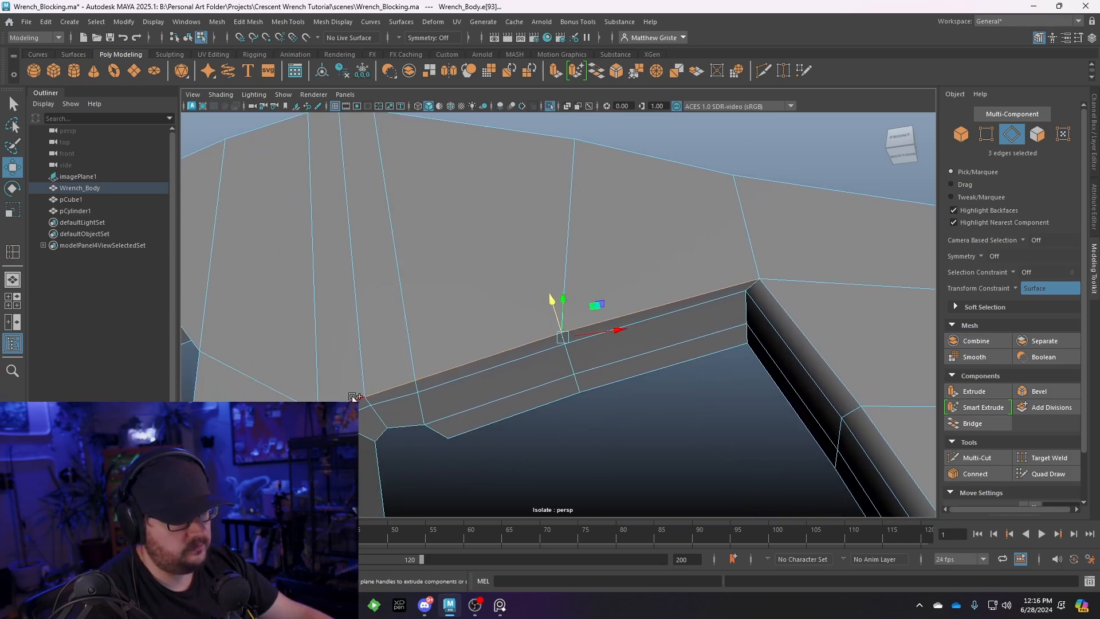
pyautogui.keyDown('ctrl'); pyautogui.keyDown('shift'); pyautogui.moveTo(526, 311); pyautogui.dragTo(523, 304, button='middle'); pyautogui.keyUp('shift'); pyautogui.keyUp('ctrl')
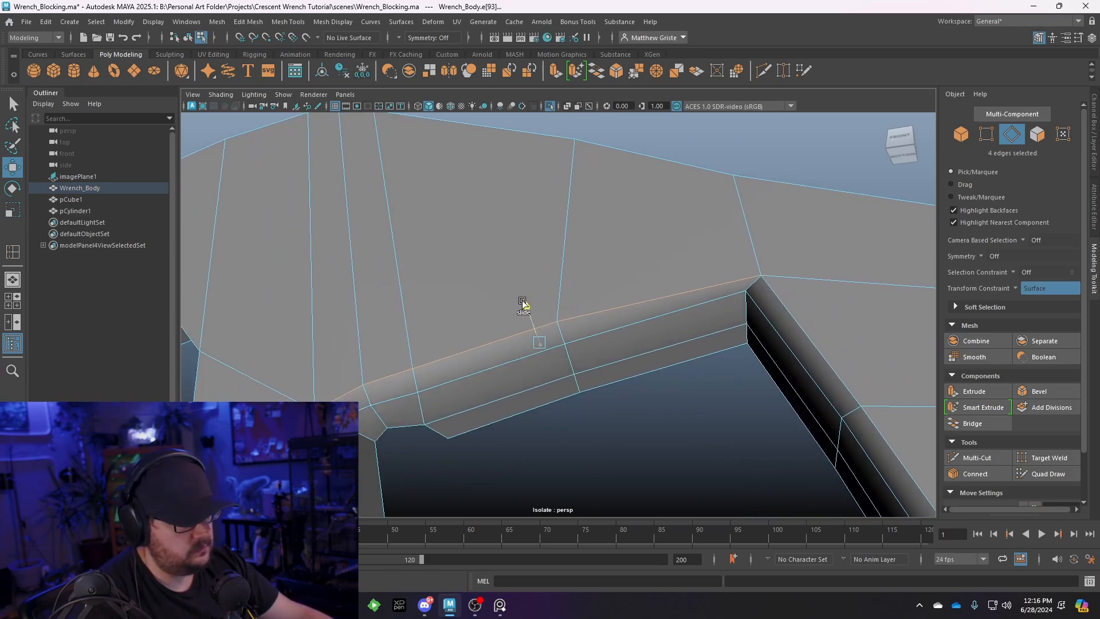
pyautogui.keyDown('alt'); pyautogui.moveTo(522, 304); pyautogui.dragTo(552, 201); pyautogui.keyUp('alt')
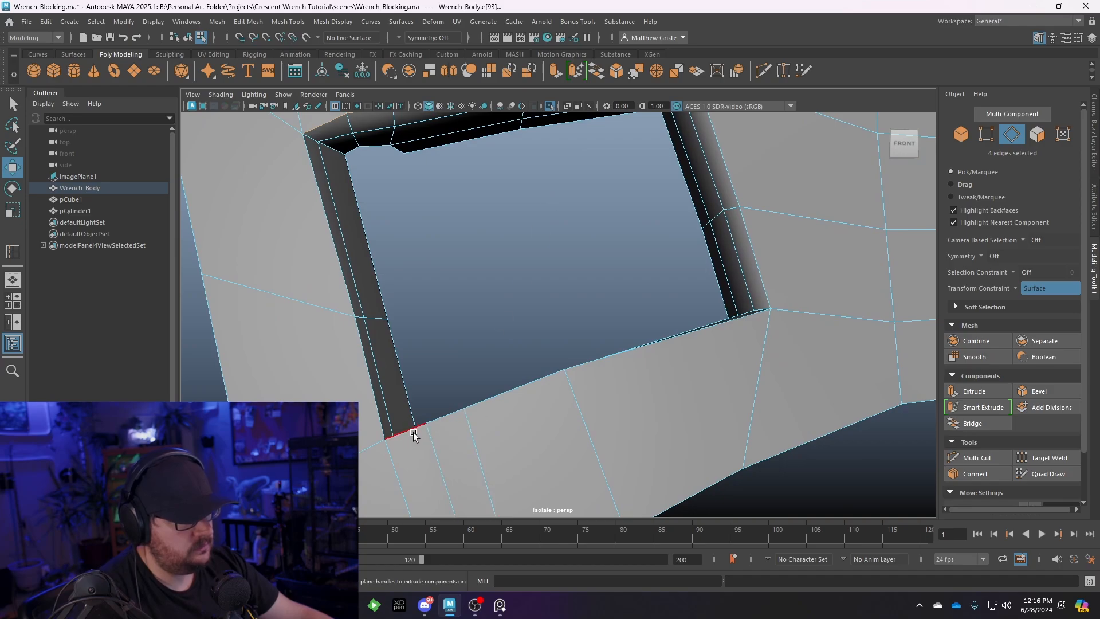
pyautogui.doubleClick(491, 399)
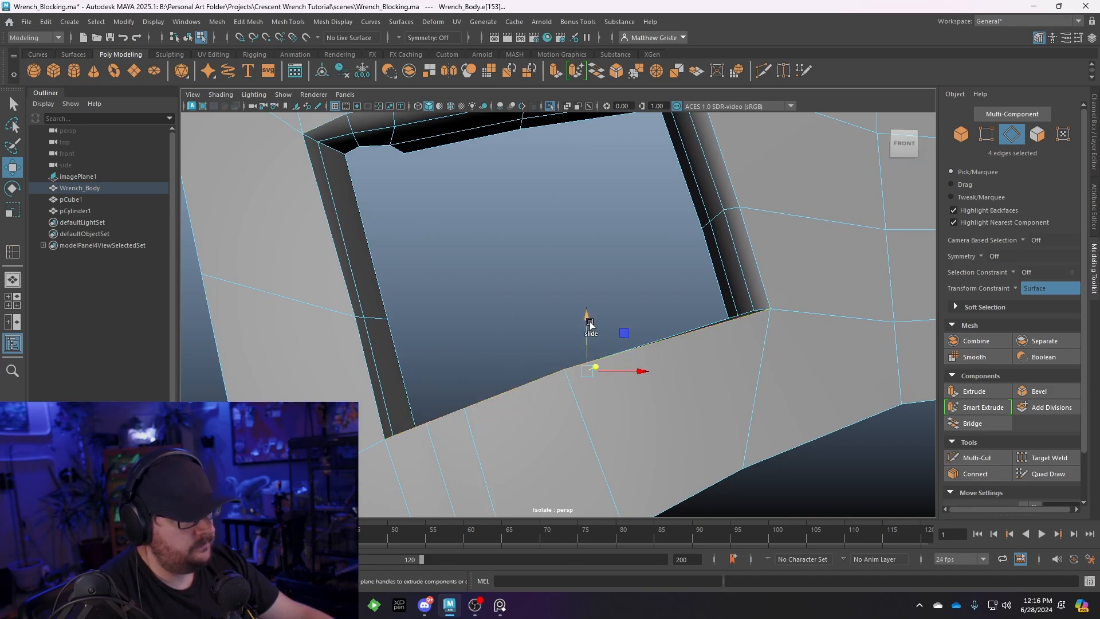
pyautogui.keyDown('ctrl'); pyautogui.keyDown('shift'); pyautogui.moveTo(591, 325); pyautogui.dragTo(590, 340, button='middle'); pyautogui.keyUp('shift'); pyautogui.keyUp('ctrl')
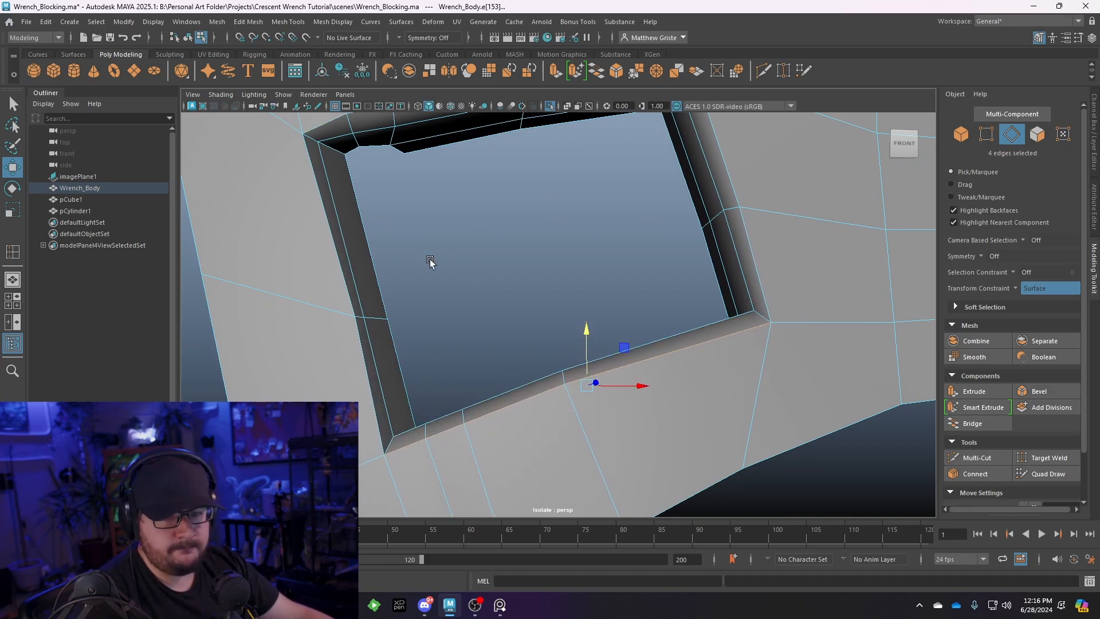
# Slide the two front rim edges of the window's wall beside the slot outward, away from the opening
pyautogui.keyDown('alt'); pyautogui.moveTo(430, 262); pyautogui.dragTo(485, 333, button='middle'); pyautogui.keyUp('alt')
pyautogui.click(454, 316)
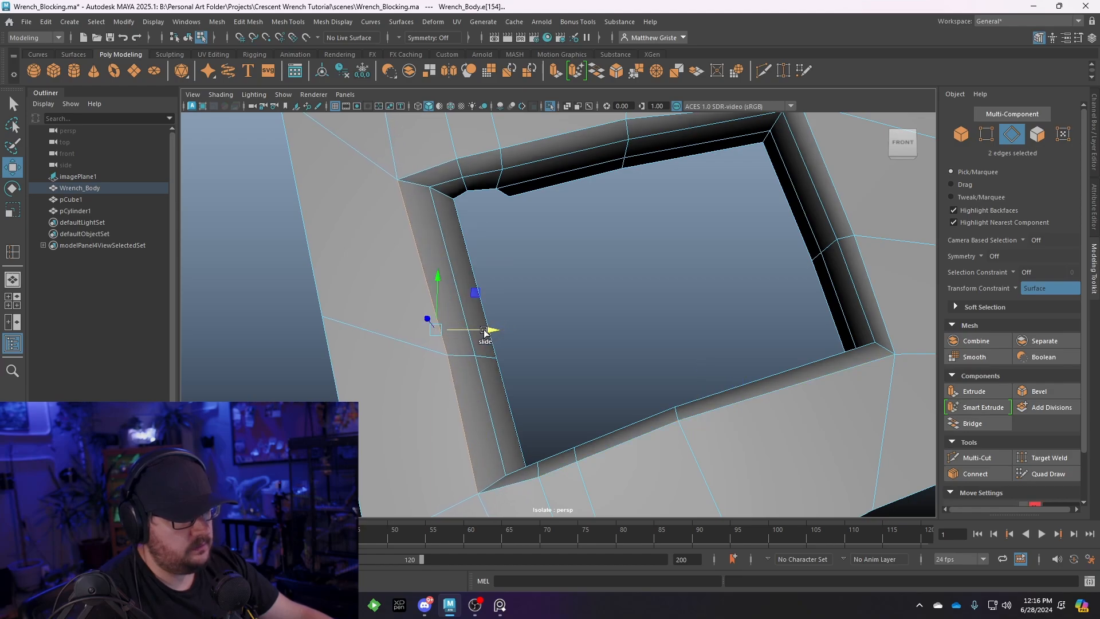
pyautogui.moveTo(484, 331)
pyautogui.keyDown('alt'); pyautogui.mouseDown()
pyautogui.moveTo(449, 356)
pyautogui.moveTo(480, 346)
pyautogui.mouseUp(); pyautogui.keyUp('alt')
# Turn off the transform constraint and move the two middle edges of the wall beside the slot close to its centre-line edge
pyautogui.click(487, 345)
pyautogui.keyDown('shift'); pyautogui.click(473, 283); pyautogui.keyUp('shift')
pyautogui.moveTo(507, 302)
pyautogui.keyDown('alt'); pyautogui.mouseDown()
pyautogui.moveTo(516, 310)
pyautogui.moveTo(486, 308)
pyautogui.mouseUp(); pyautogui.keyUp('alt')
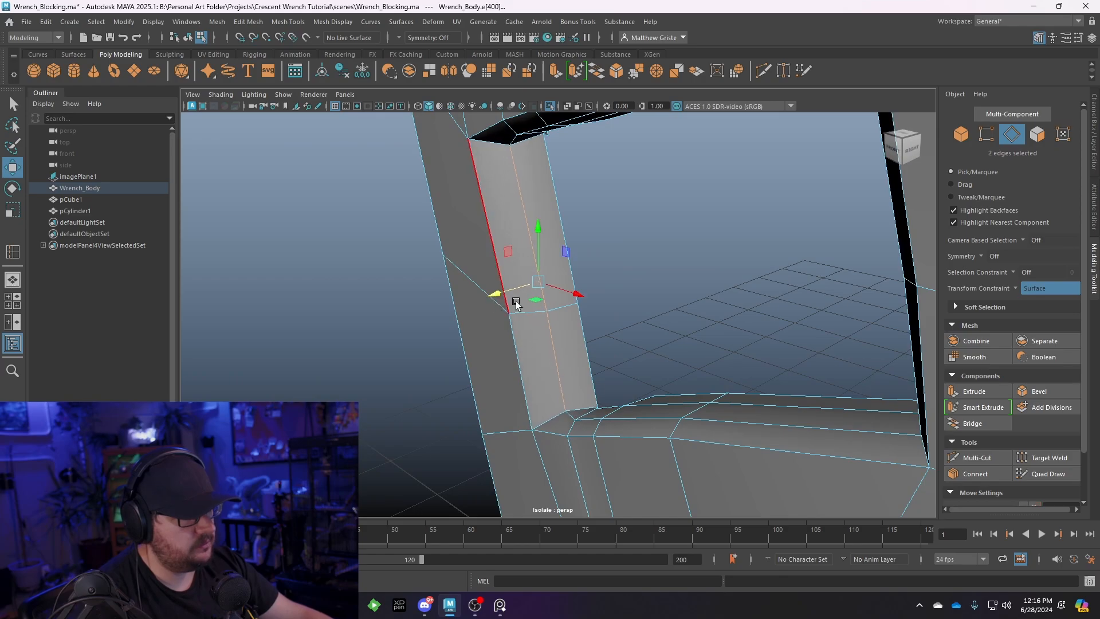
pyautogui.hotkey('ctrl', 'z')
pyautogui.click(1024, 287)
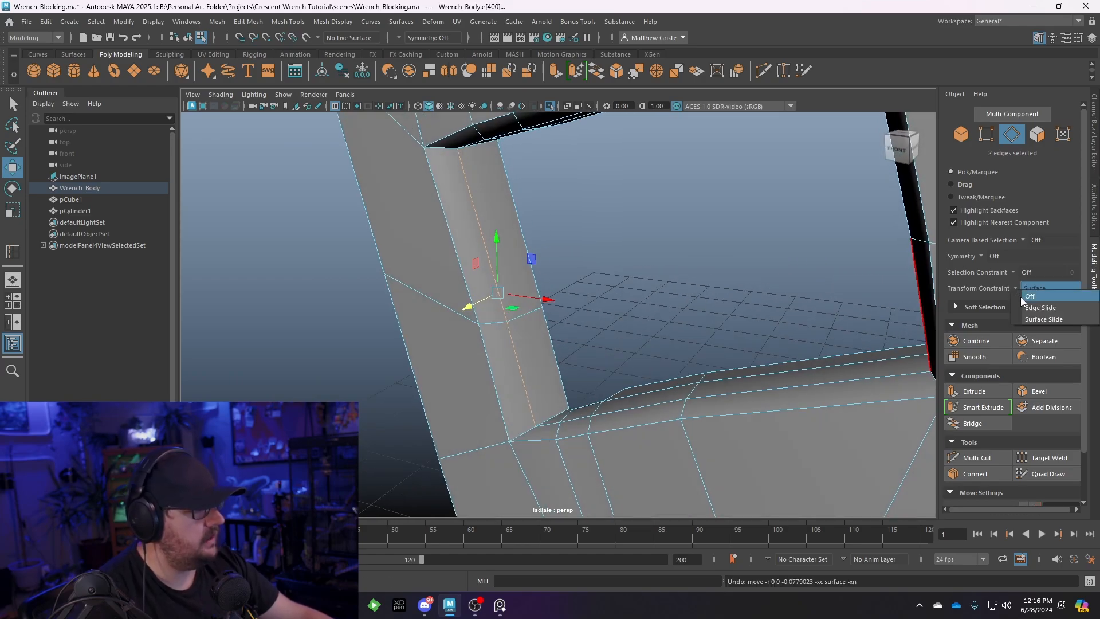
pyautogui.click(1027, 296)
pyautogui.moveTo(537, 298); pyautogui.dragTo(499, 297)
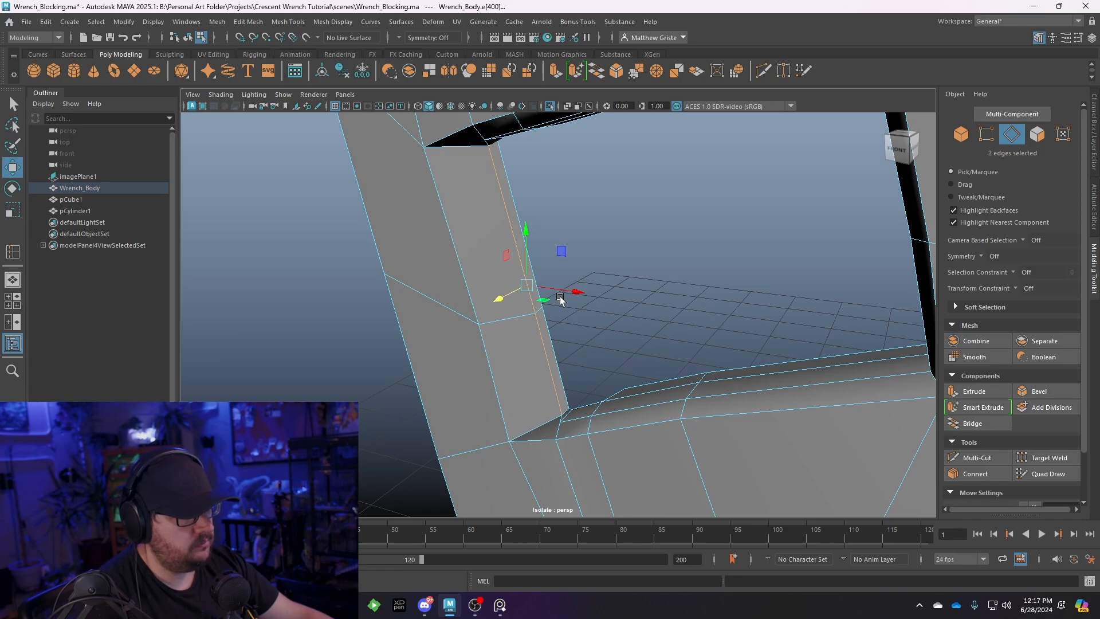
# Examine the wall beside the slot and the reshaped window from behind, in front and below
pyautogui.keyDown('alt'); pyautogui.moveTo(570, 354); pyautogui.dragTo(638, 356); pyautogui.keyUp('alt')
pyautogui.keyDown('alt'); pyautogui.moveTo(495, 361); pyautogui.dragTo(599, 336); pyautogui.keyUp('alt')
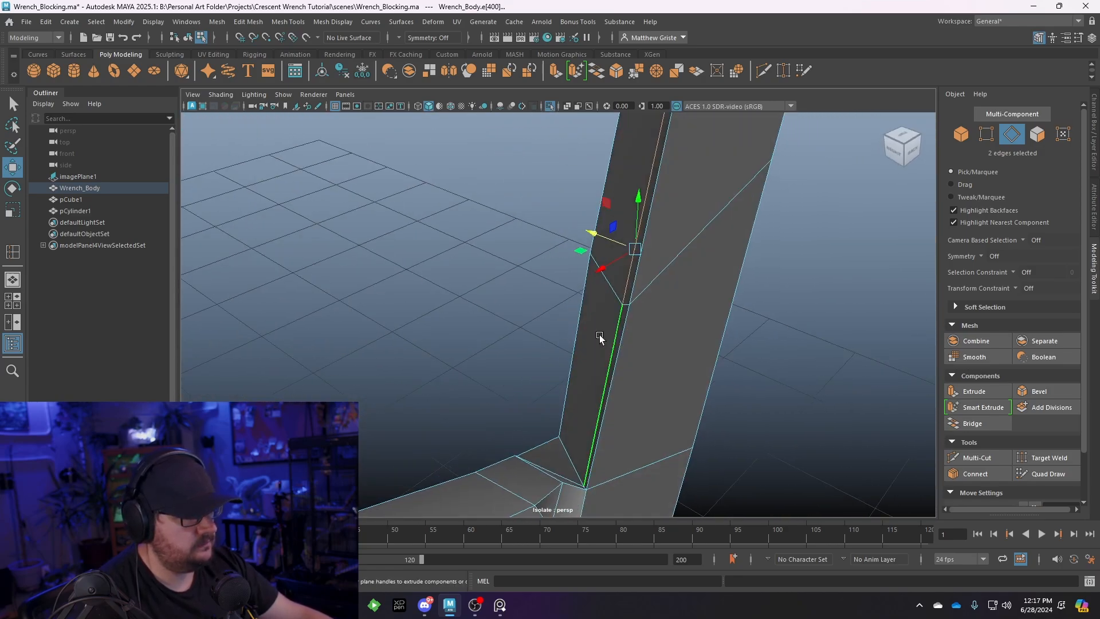
pyautogui.moveTo(600, 264); pyautogui.dragTo(642, 235, button='right')
pyautogui.keyDown('shift'); pyautogui.click(631, 314); pyautogui.keyUp('shift')
pyautogui.keyDown('alt'); pyautogui.moveTo(630, 316); pyautogui.dragTo(513, 258); pyautogui.keyUp('alt')
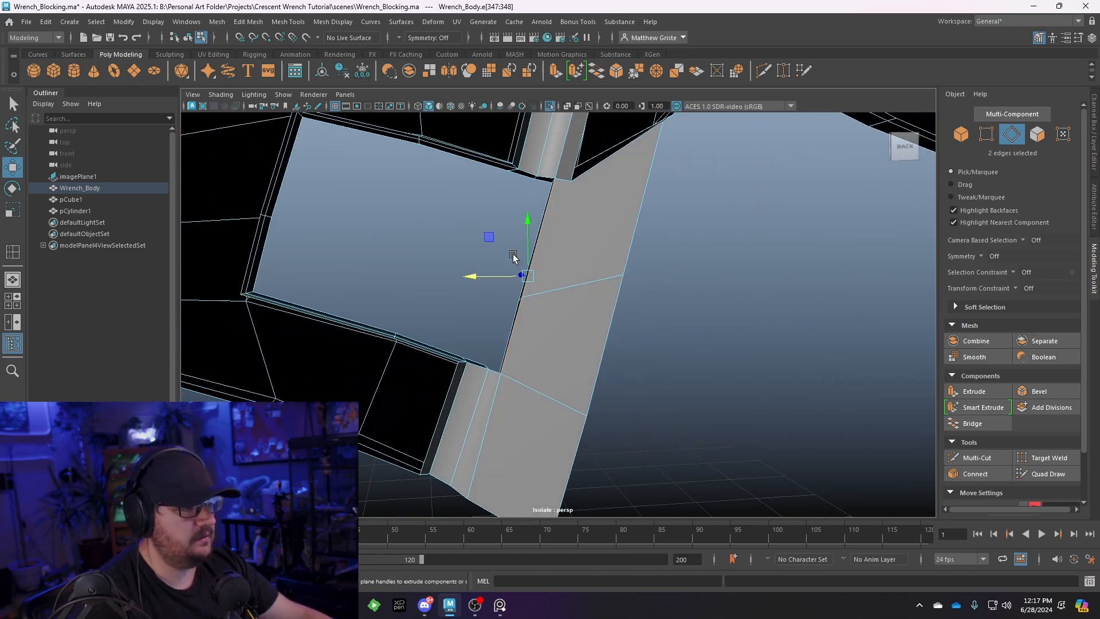
pyautogui.click(457, 226)
pyautogui.keyDown('alt'); pyautogui.moveTo(457, 226); pyautogui.dragTo(670, 226); pyautogui.keyUp('alt')
pyautogui.scroll(3, 670, 225)
pyautogui.keyDown('alt'); pyautogui.moveTo(670, 226); pyautogui.dragTo(567, 314, button='middle'); pyautogui.keyUp('alt')
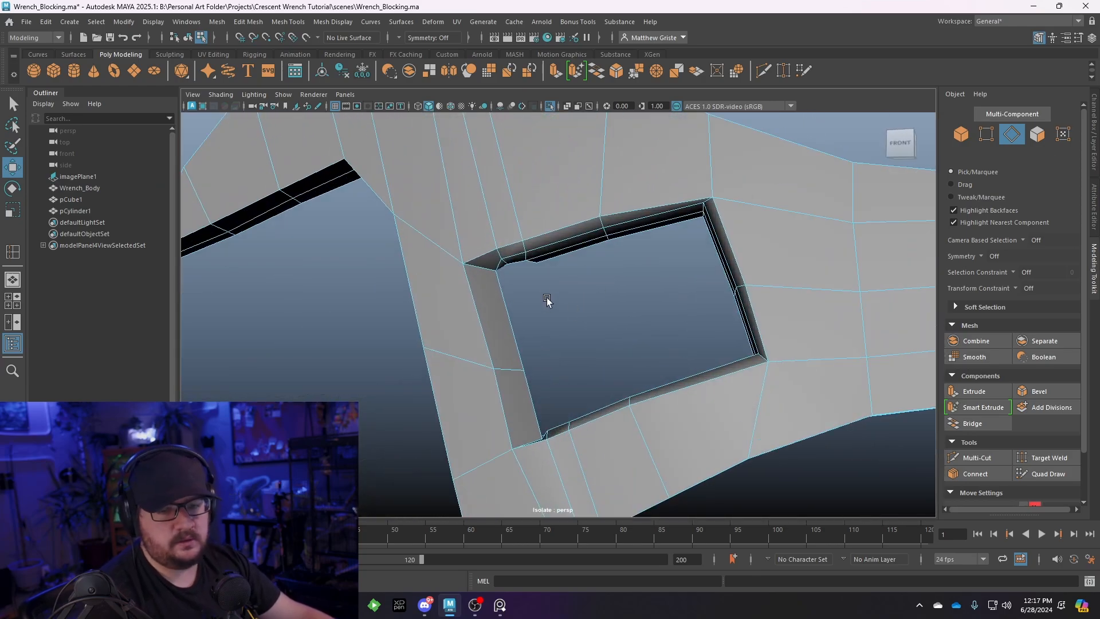
pyautogui.keyDown('alt'); pyautogui.moveTo(547, 299); pyautogui.dragTo(537, 226); pyautogui.keyUp('alt')
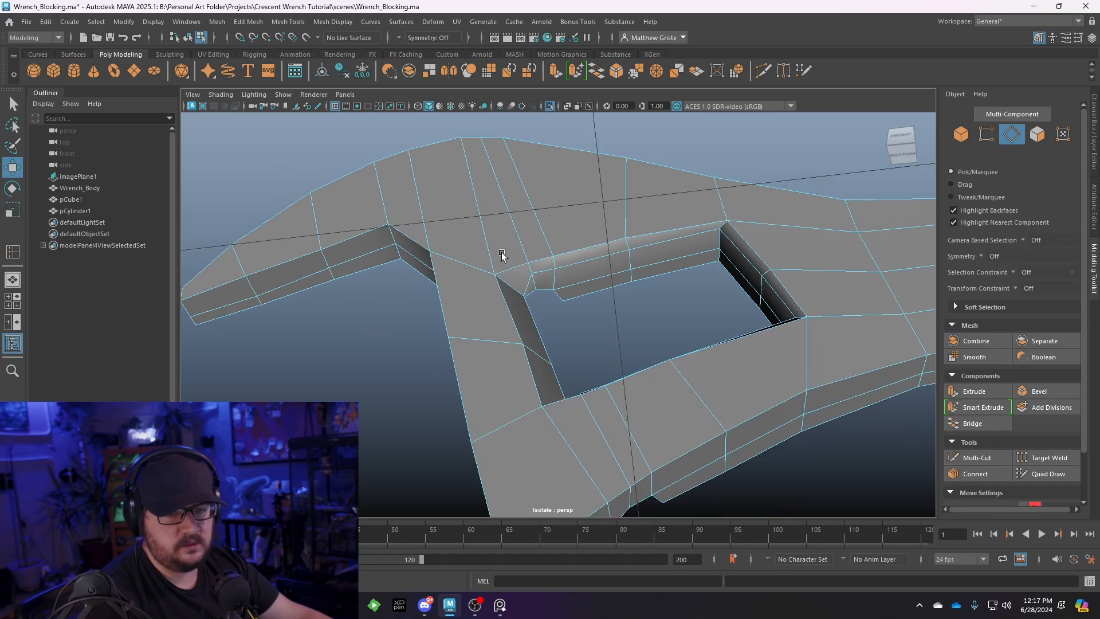
pyautogui.scroll(-2, 437, 322)
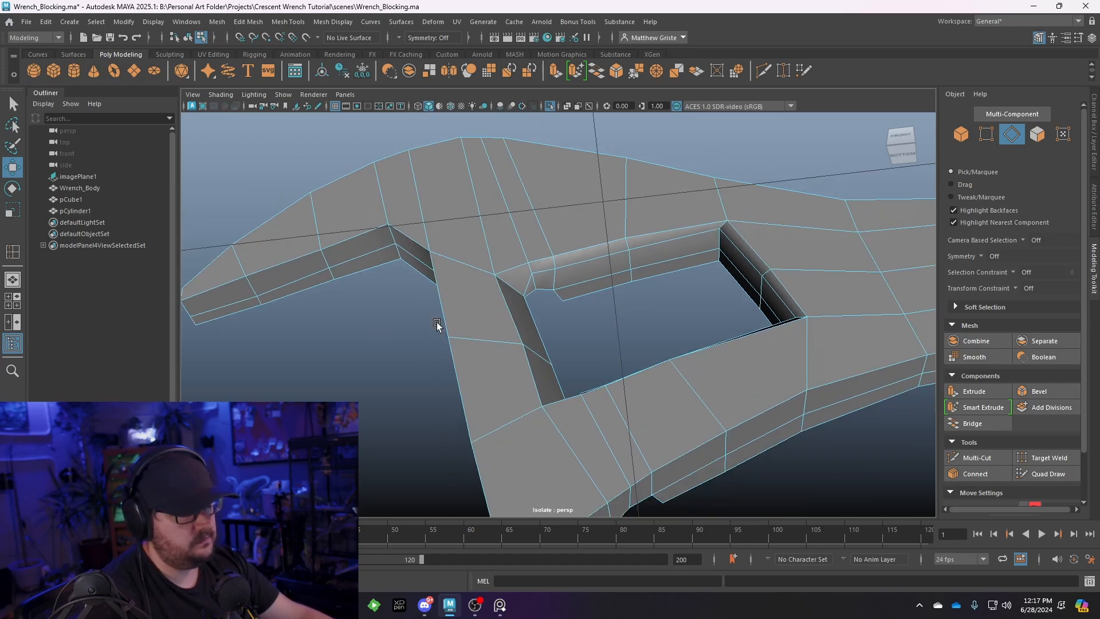
# Set the transform constraint to Surface Slide and slide the inner vertices at the window's lower slot-side corner toward the centre line
pyautogui.moveTo(503, 301)
pyautogui.keyDown('alt'); pyautogui.mouseDown()
pyautogui.moveTo(512, 278)
pyautogui.moveTo(442, 309)
pyautogui.moveTo(504, 297)
pyautogui.mouseUp(); pyautogui.keyUp('alt')
pyautogui.keyDown('alt'); pyautogui.moveTo(504, 274); pyautogui.dragTo(569, 367); pyautogui.keyUp('alt')
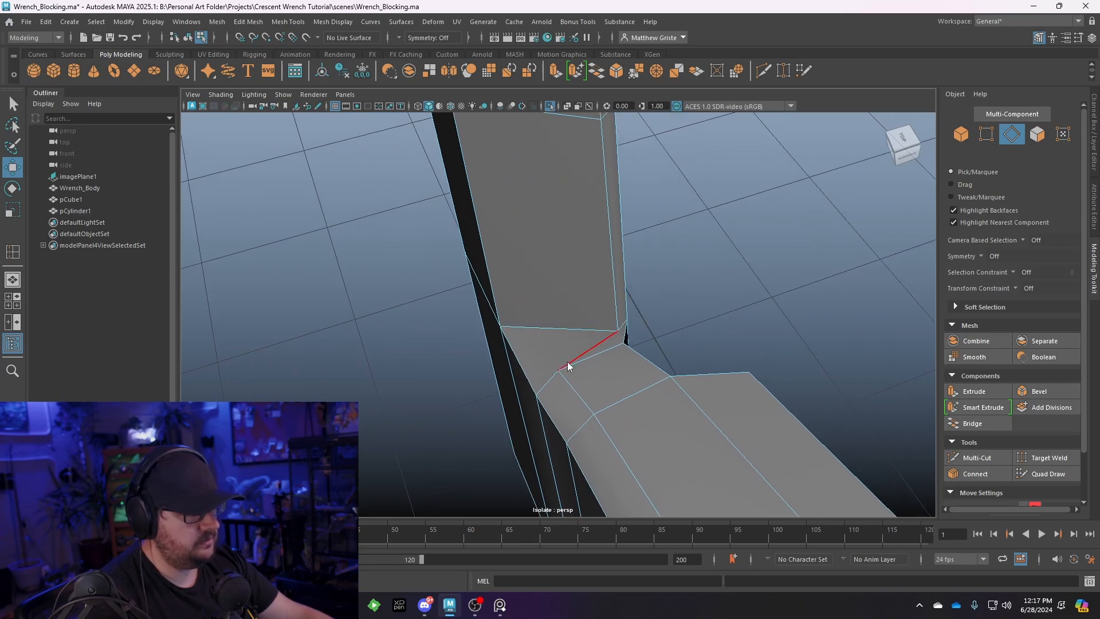
pyautogui.click(569, 366)
pyautogui.click(561, 369)
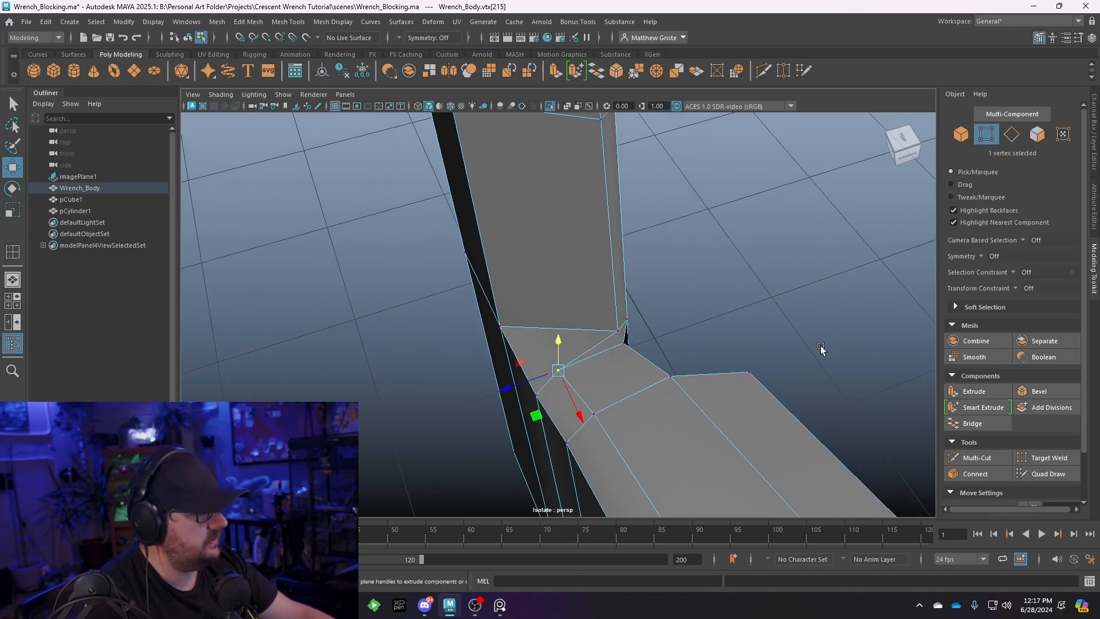
pyautogui.click(1019, 291)
pyautogui.click(1035, 316)
pyautogui.moveTo(525, 383); pyautogui.dragTo(565, 373)
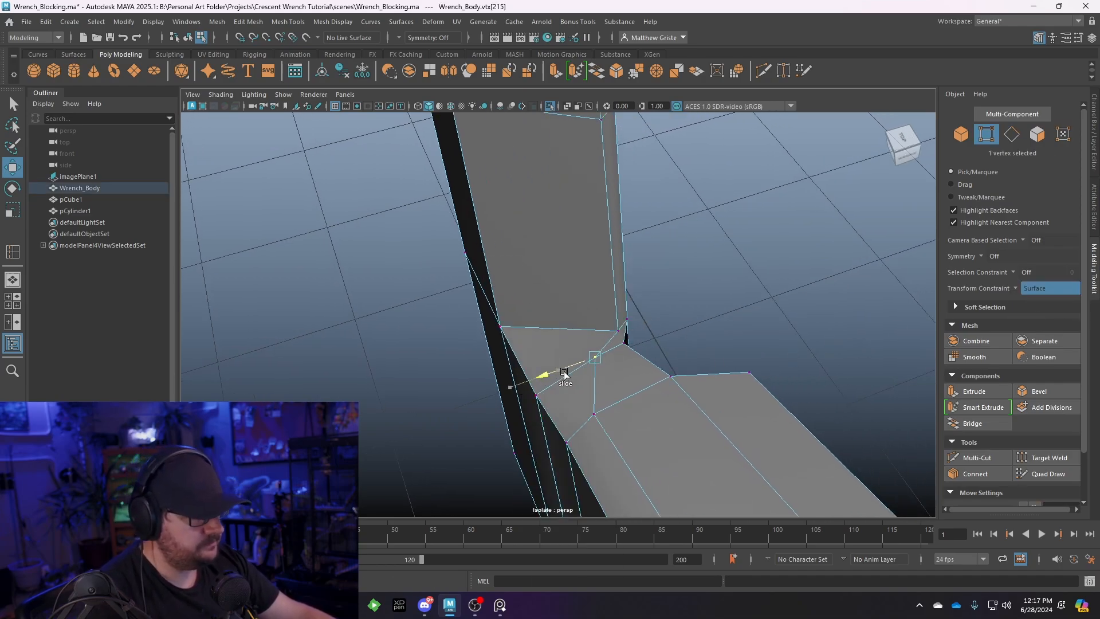
pyautogui.click(594, 413)
pyautogui.moveTo(551, 431); pyautogui.dragTo(599, 418)
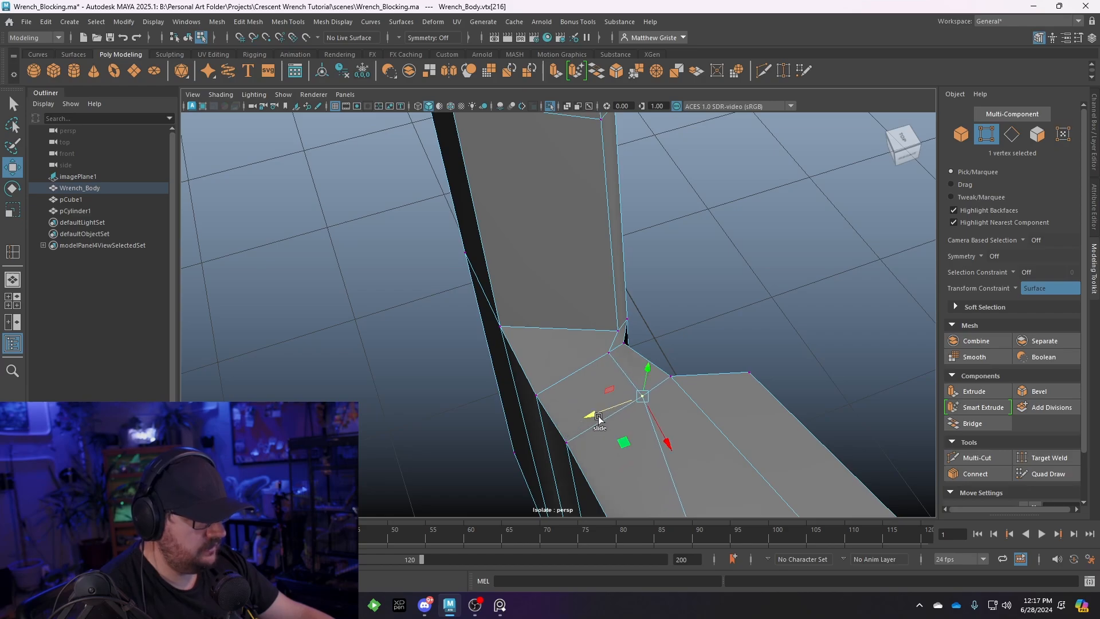
pyautogui.click(617, 331)
pyautogui.moveTo(602, 337); pyautogui.dragTo(584, 339)
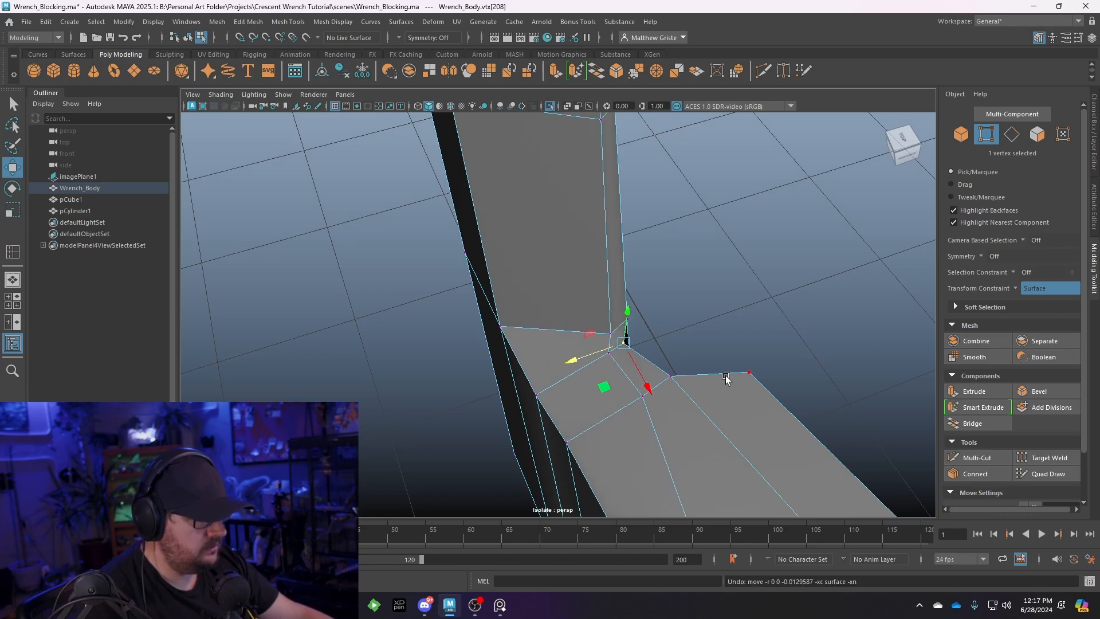
# Slide the two matching inner vertices at the window's upper slot-side corner toward the centre line
pyautogui.click(729, 341)
pyautogui.keyDown('alt'); pyautogui.moveTo(729, 341); pyautogui.dragTo(542, 336); pyautogui.keyUp('alt')
pyautogui.click(619, 365)
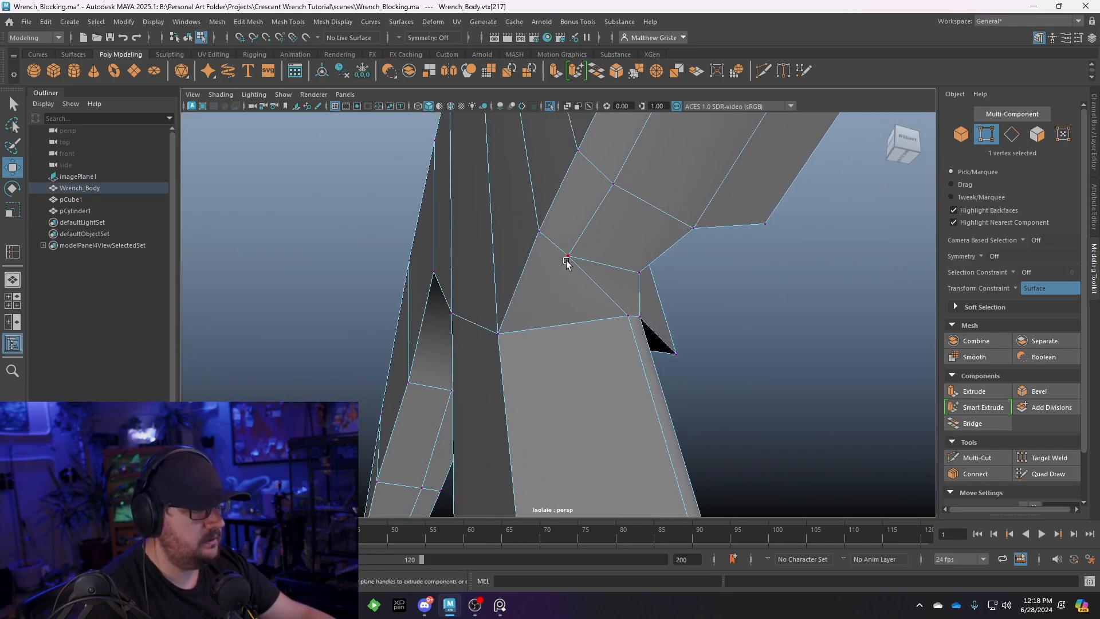
pyautogui.moveTo(537, 242); pyautogui.dragTo(560, 254)
pyautogui.click(595, 198)
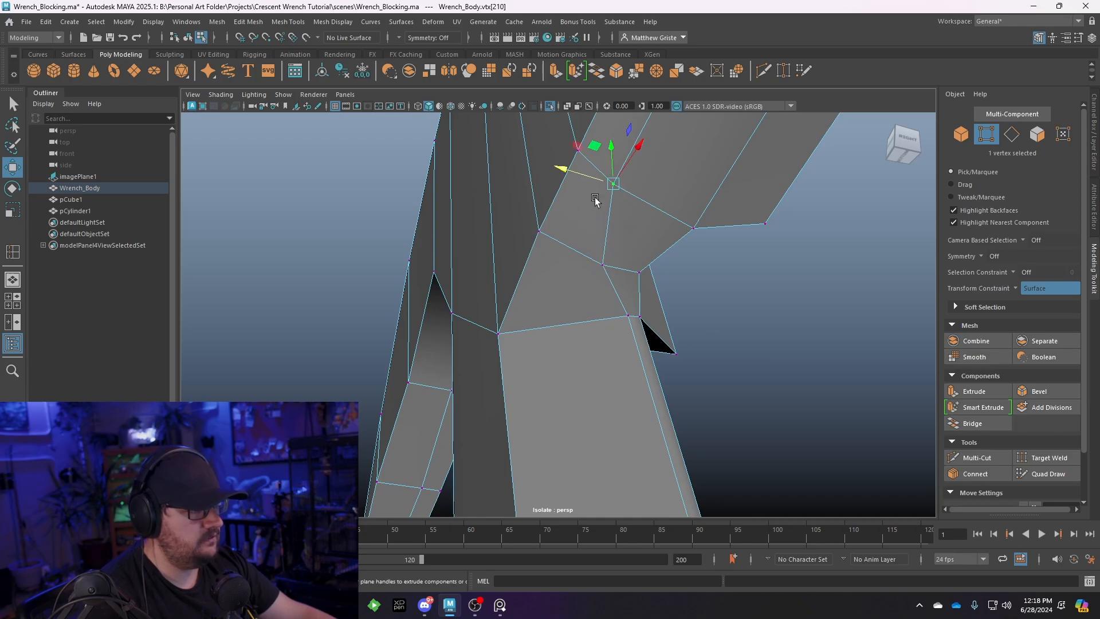
pyautogui.moveTo(576, 174); pyautogui.dragTo(590, 172)
# Return to object mode and inspect the wrench head's window in smooth mesh preview from several angles
pyautogui.moveTo(659, 189); pyautogui.dragTo(740, 154, button='right')
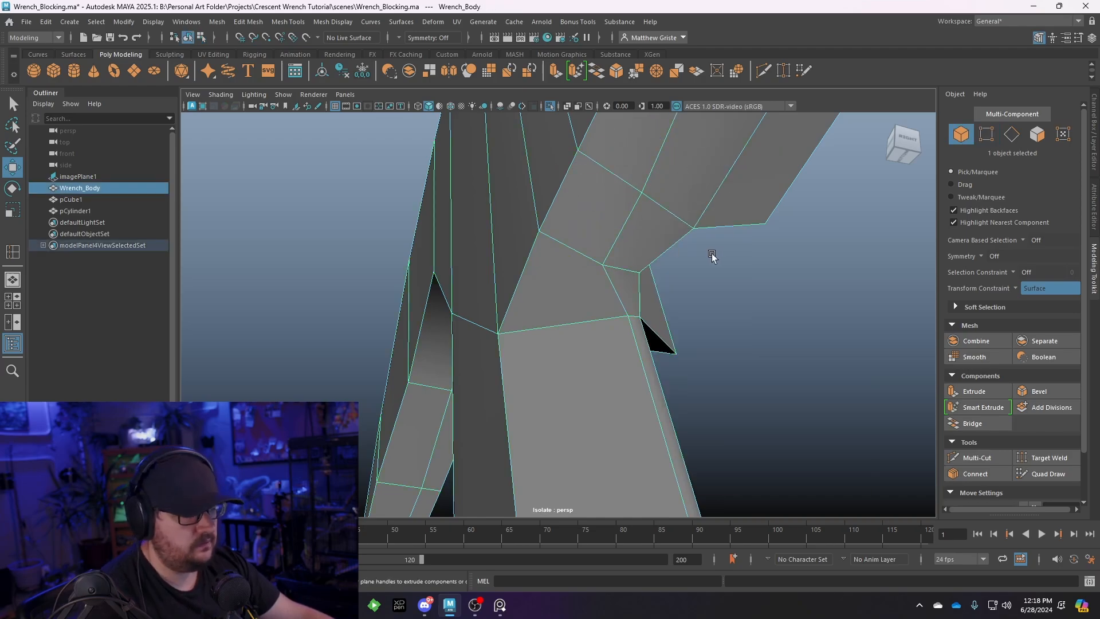
pyautogui.press('3')
pyautogui.moveTo(553, 238); pyautogui.dragTo(599, 220, button='right')
pyautogui.click(688, 227)
pyautogui.keyDown('alt'); pyautogui.moveTo(688, 227); pyautogui.dragTo(727, 343); pyautogui.keyUp('alt')
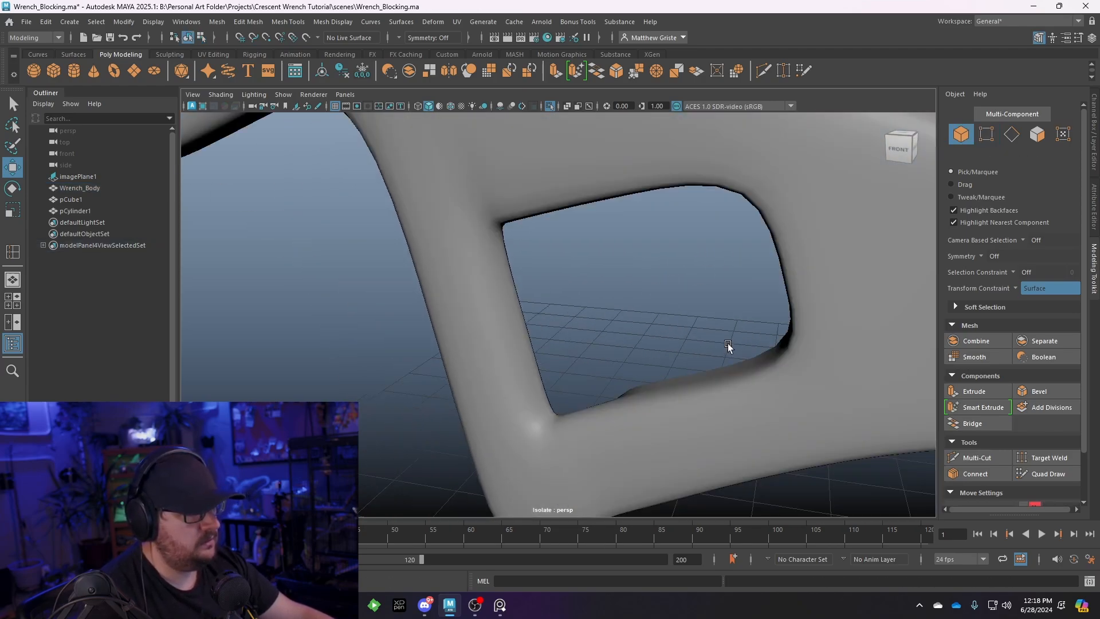
pyautogui.keyDown('alt'); pyautogui.moveTo(727, 342); pyautogui.dragTo(688, 351, button='right'); pyautogui.keyUp('alt')
pyautogui.keyDown('alt'); pyautogui.moveTo(687, 350); pyautogui.dragTo(626, 305); pyautogui.keyUp('alt')
pyautogui.click(613, 243)
pyautogui.keyDown('alt'); pyautogui.moveTo(564, 324); pyautogui.dragTo(401, 238); pyautogui.keyUp('alt')
# Return the wrench body to unsmoothed display and save the scene
pyautogui.press('1')
pyautogui.click(26, 21)
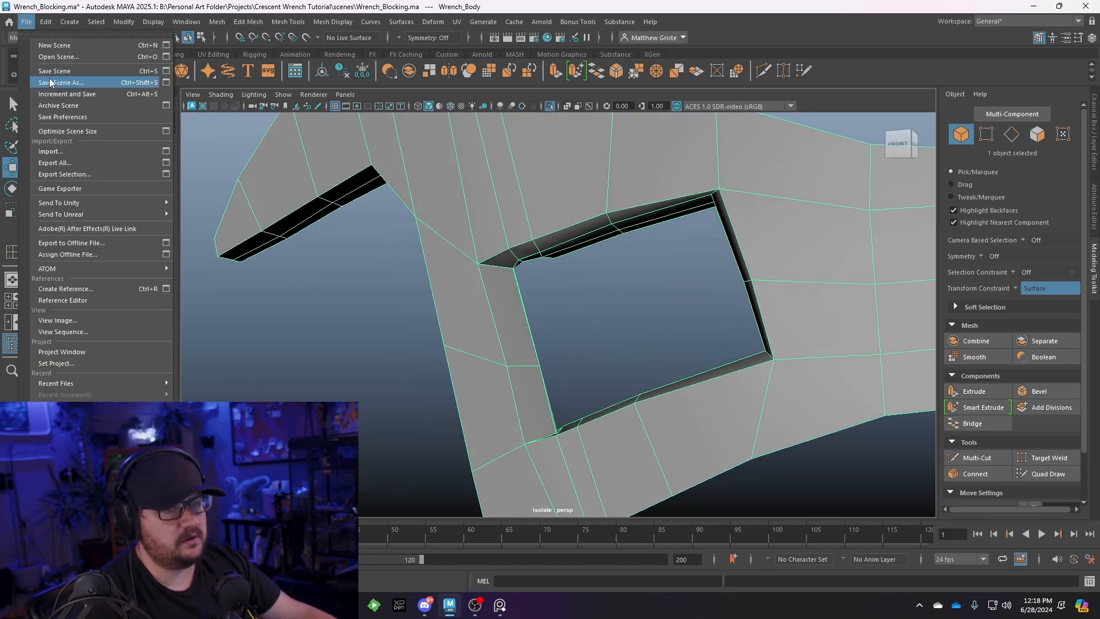
pyautogui.click(41, 66)
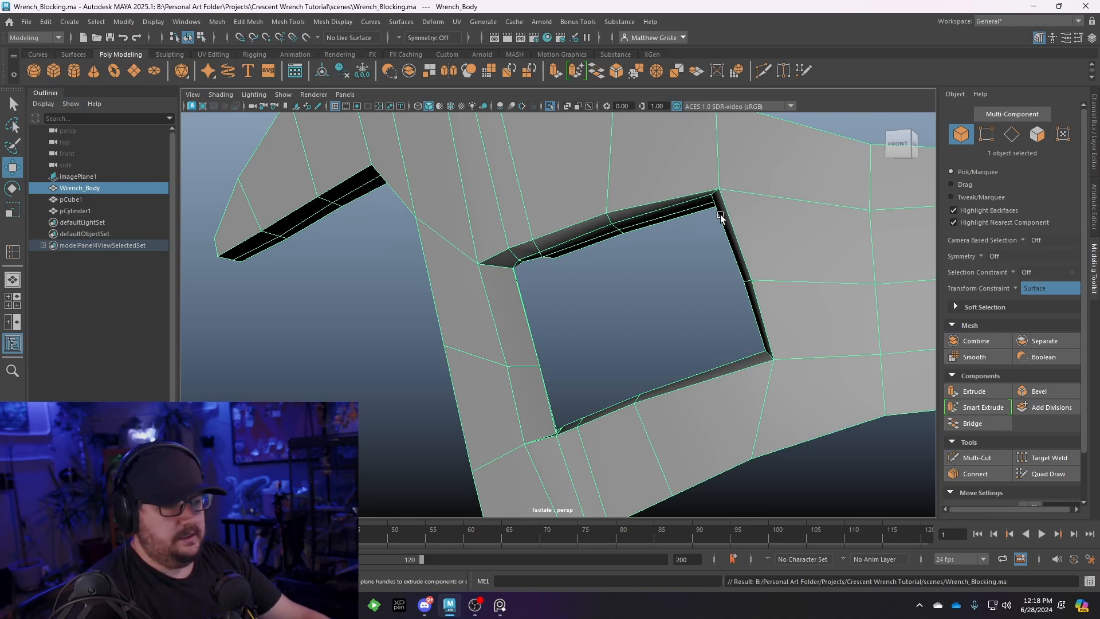
# Mirror the wrench body half across the Z axis with the axis position set to Object
pyautogui.keyDown('alt'); pyautogui.moveTo(559, 251); pyautogui.dragTo(565, 298); pyautogui.keyUp('alt')
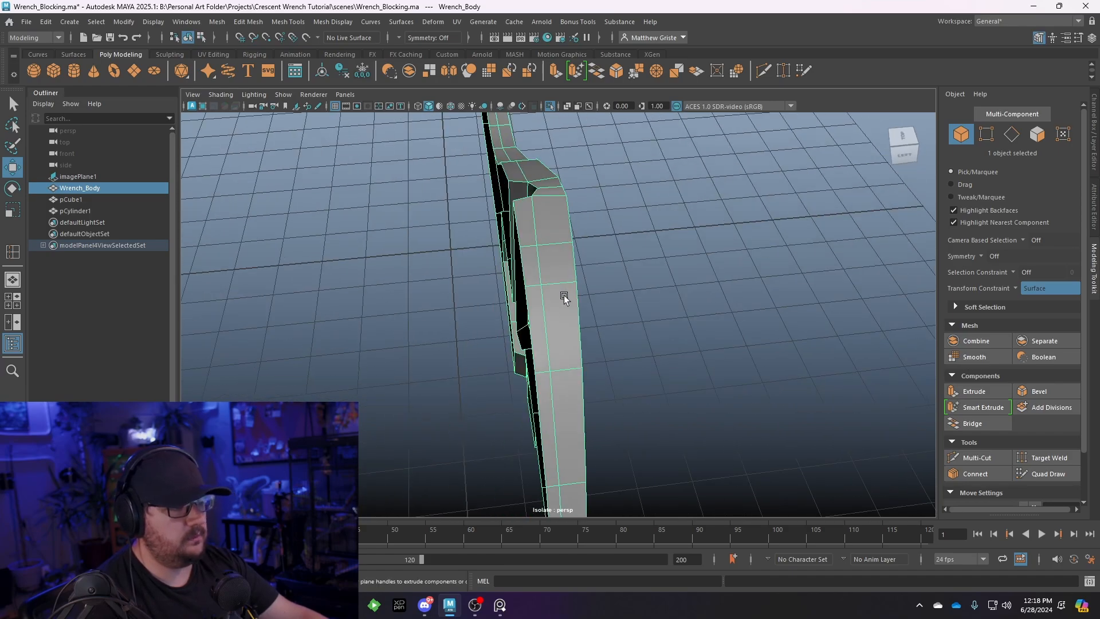
pyautogui.click(218, 26)
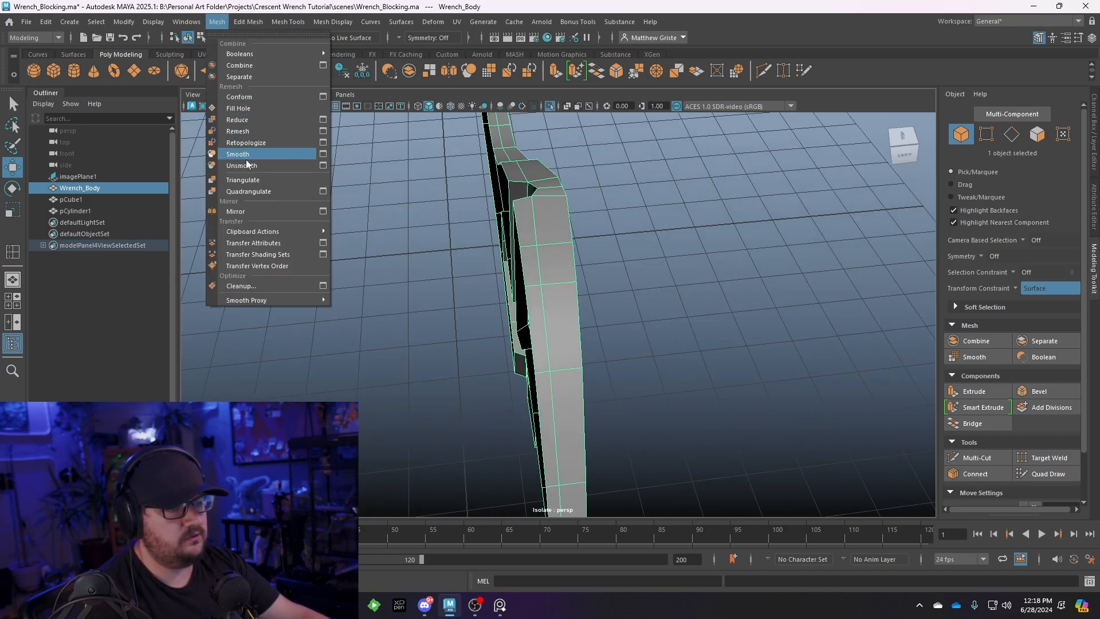
pyautogui.click(246, 214)
pyautogui.click(830, 355)
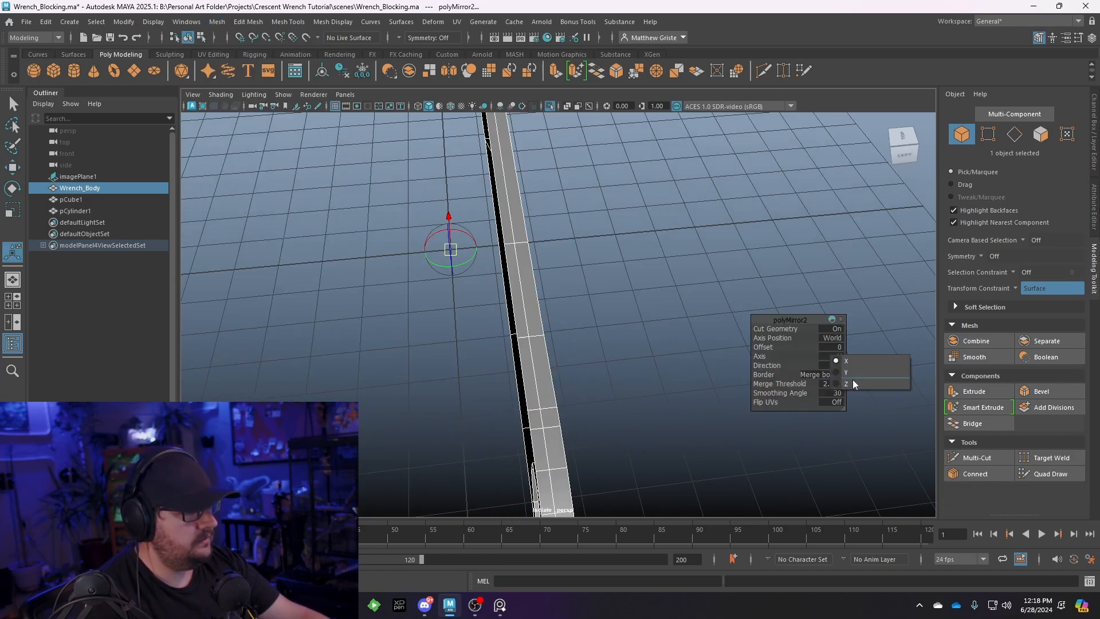
pyautogui.click(854, 382)
pyautogui.click(834, 339)
pyautogui.click(853, 355)
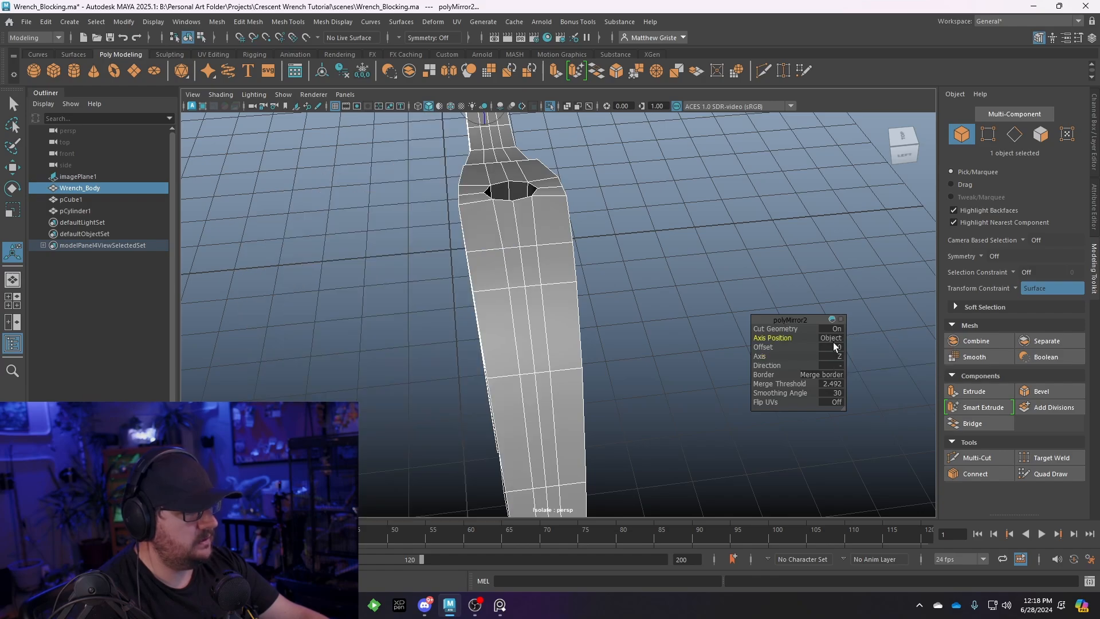
pyautogui.click(667, 253)
# Inspect the mirrored wrench body in smooth preview and in unsmoothed display from several angles
pyautogui.keyDown('alt'); pyautogui.moveTo(667, 253); pyautogui.dragTo(595, 228); pyautogui.keyUp('alt')
pyautogui.rightClick(648, 229)
pyautogui.click(625, 248)
pyautogui.press('3')
pyautogui.click(659, 219)
pyautogui.keyDown('alt'); pyautogui.moveTo(696, 237); pyautogui.dragTo(523, 184); pyautogui.keyUp('alt')
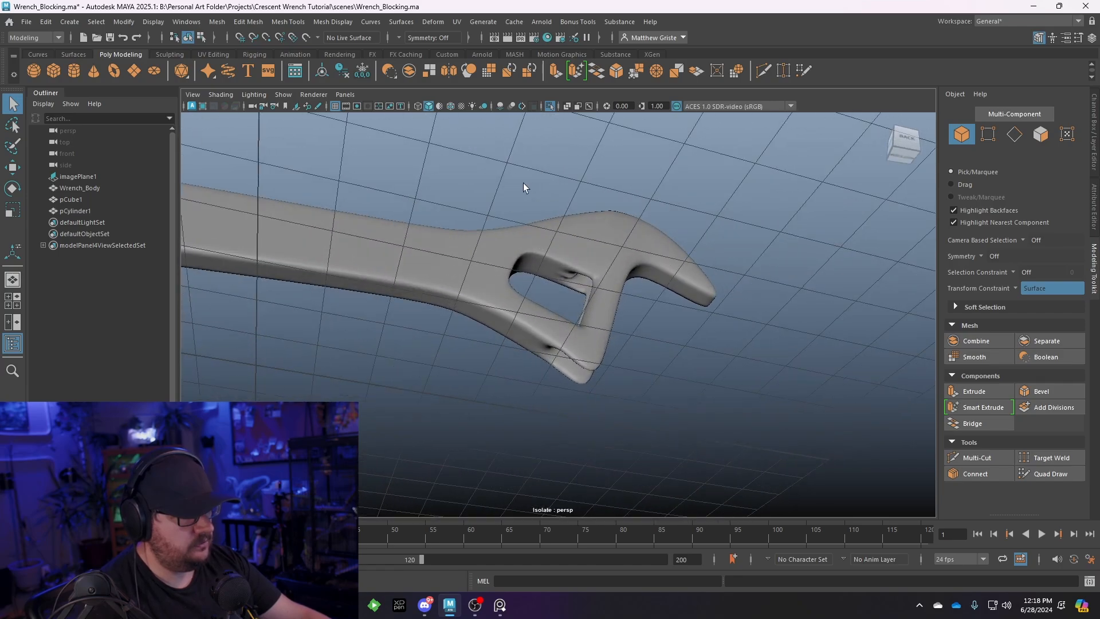
pyautogui.click(581, 244)
pyautogui.scroll(8, 584, 245)
pyautogui.press('1')
pyautogui.keyDown('alt'); pyautogui.moveTo(644, 209); pyautogui.dragTo(499, 239); pyautogui.keyUp('alt')
pyautogui.scroll(-3, 490, 204)
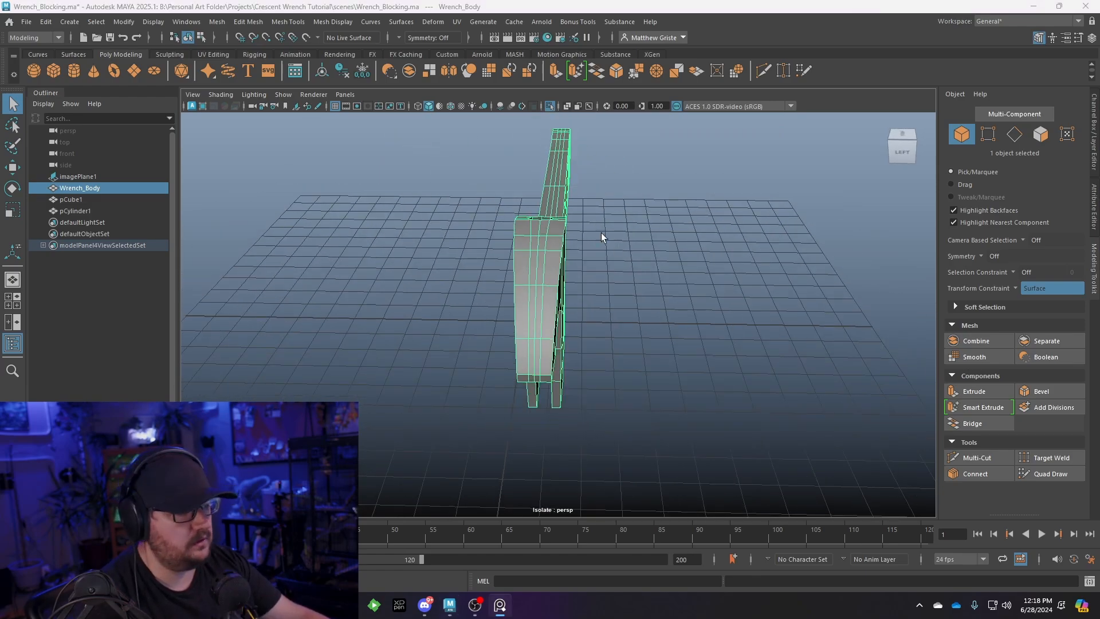
pyautogui.keyDown('alt'); pyautogui.moveTo(602, 235); pyautogui.dragTo(384, 123); pyautogui.keyUp('alt')
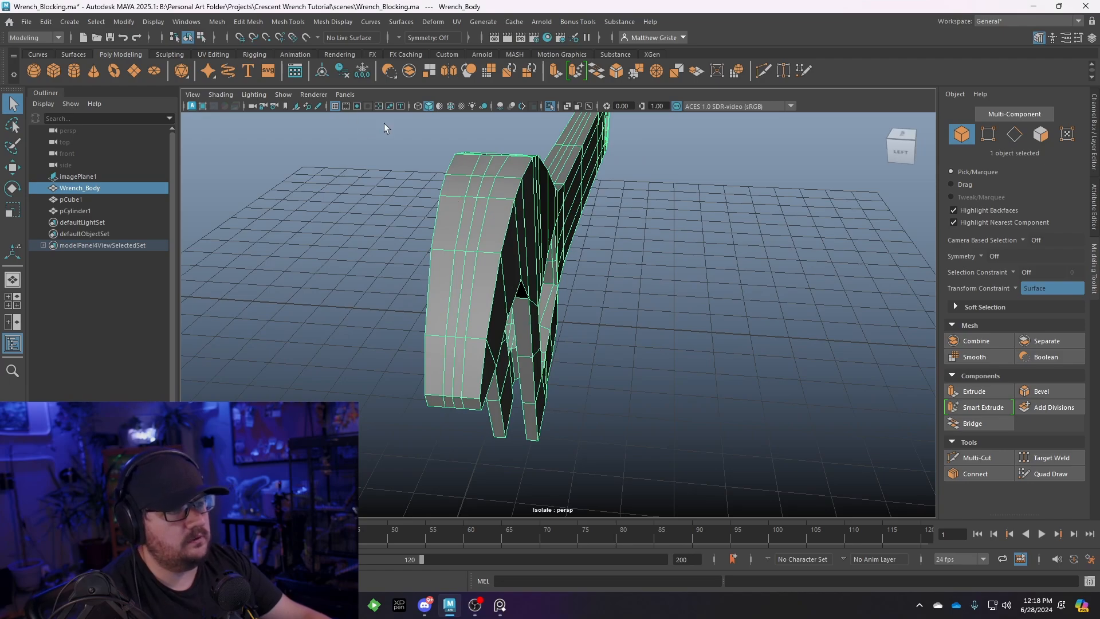
# Undo the mirror of the wrench body to return to the single half
pyautogui.keyDown('alt'); pyautogui.moveTo(462, 229); pyautogui.dragTo(472, 214); pyautogui.keyUp('alt')
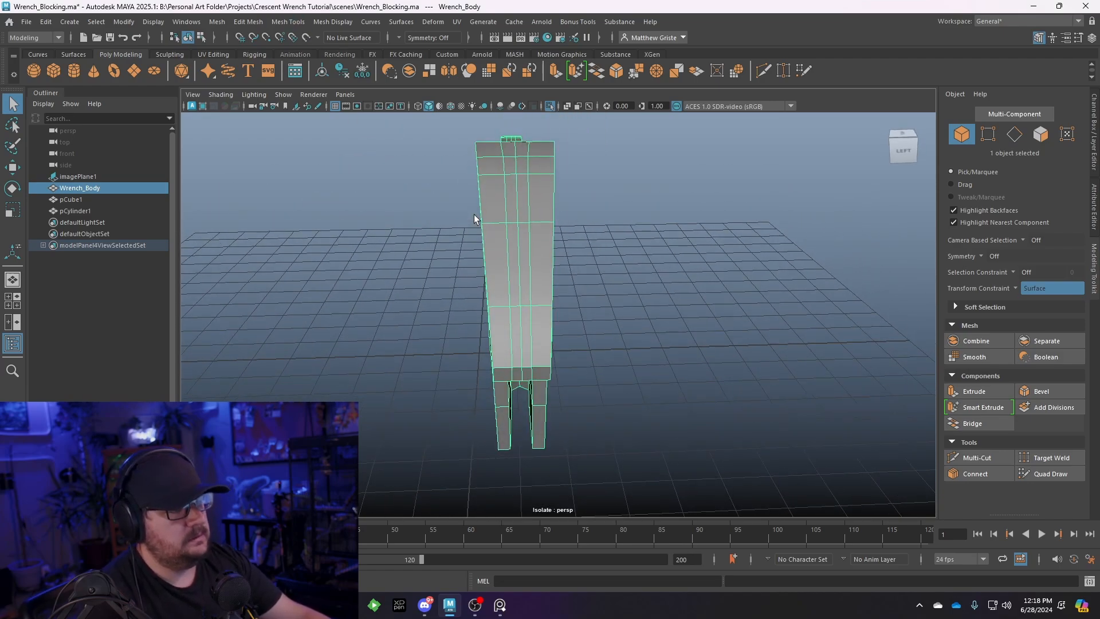
pyautogui.hotkey('ctrl', 'z')
pyautogui.hotkey('ctrl', 'z')
pyautogui.hotkey('ctrl', 'z')
pyautogui.hotkey('ctrl', 'z')
pyautogui.hotkey('ctrl', 'z')
pyautogui.hotkey('ctrl', 'z')
pyautogui.hotkey('ctrl', 'z')
pyautogui.hotkey('ctrl', 'z')
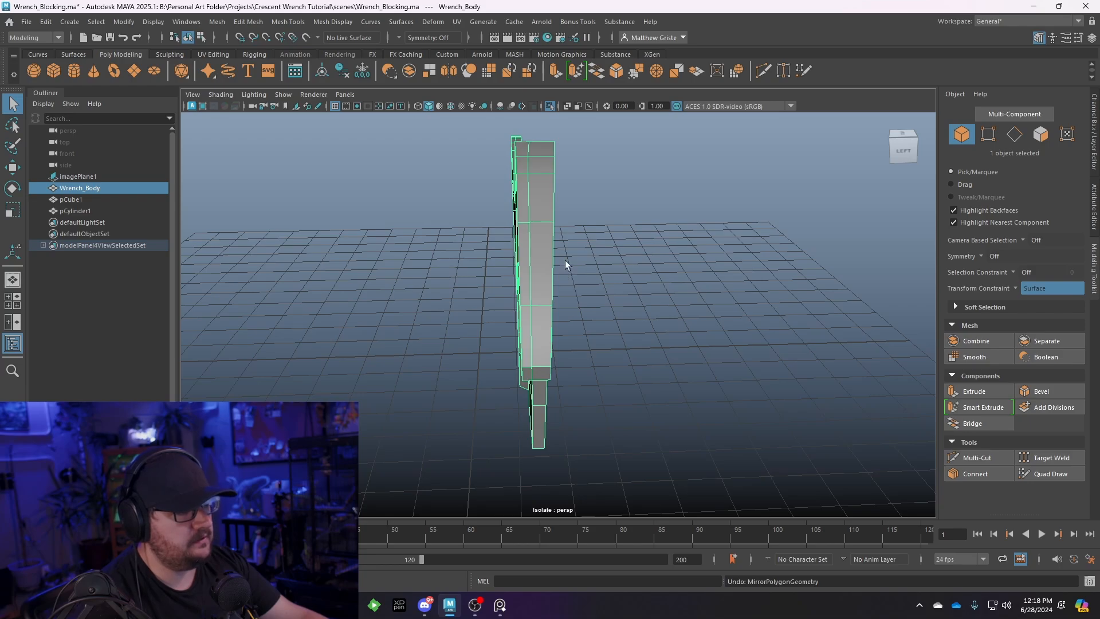
# Try to insert an edge loop along the wrench head's outer rim, close to its corner with the front face
pyautogui.keyDown('alt'); pyautogui.moveTo(565, 261); pyautogui.dragTo(476, 239); pyautogui.keyUp('alt')
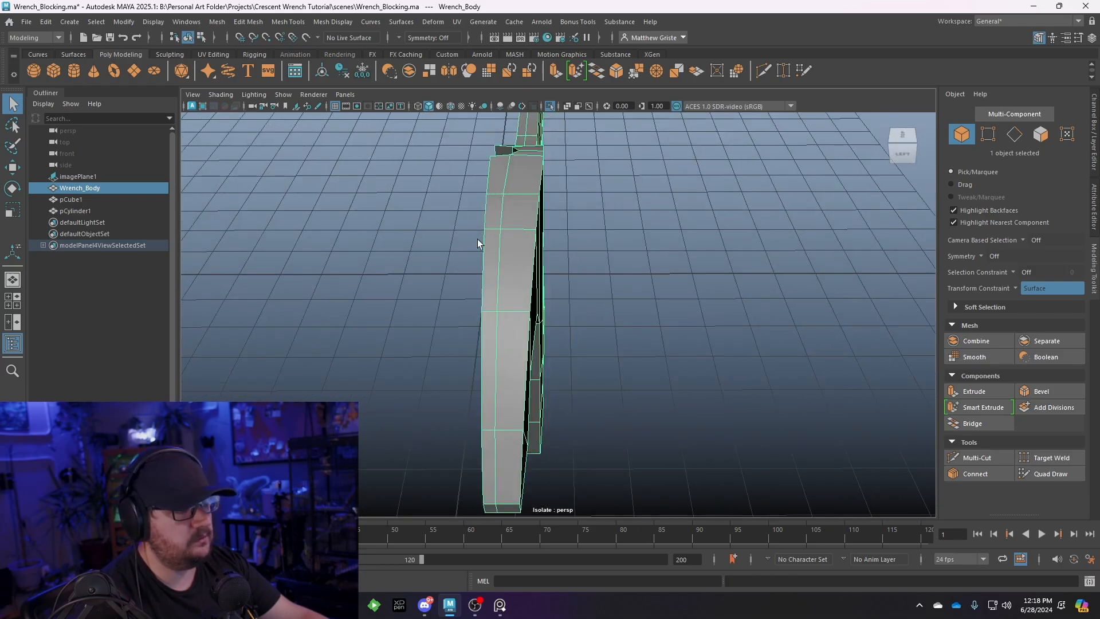
pyautogui.click(285, 22)
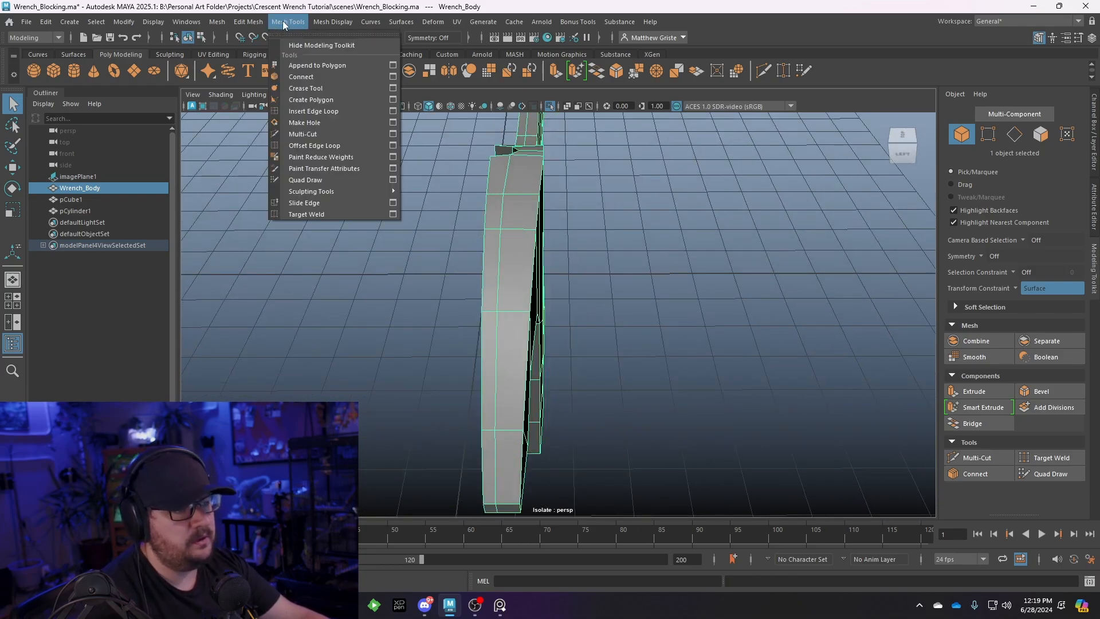
pyautogui.click(323, 113)
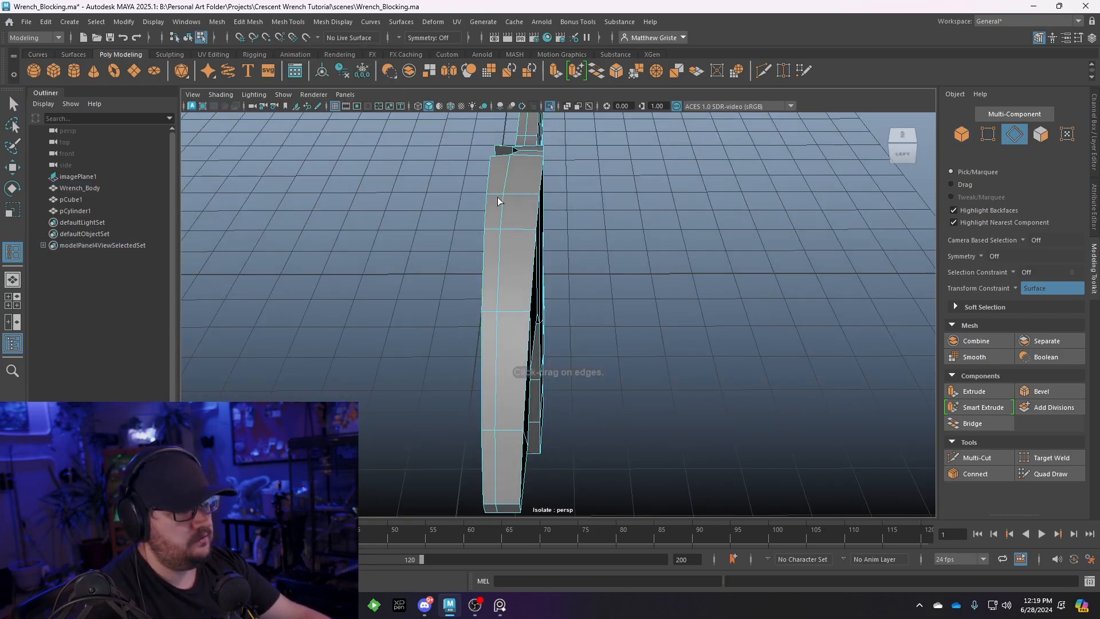
pyautogui.click(539, 199)
pyautogui.keyDown('alt'); pyautogui.moveTo(550, 201); pyautogui.dragTo(270, 256); pyautogui.keyUp('alt')
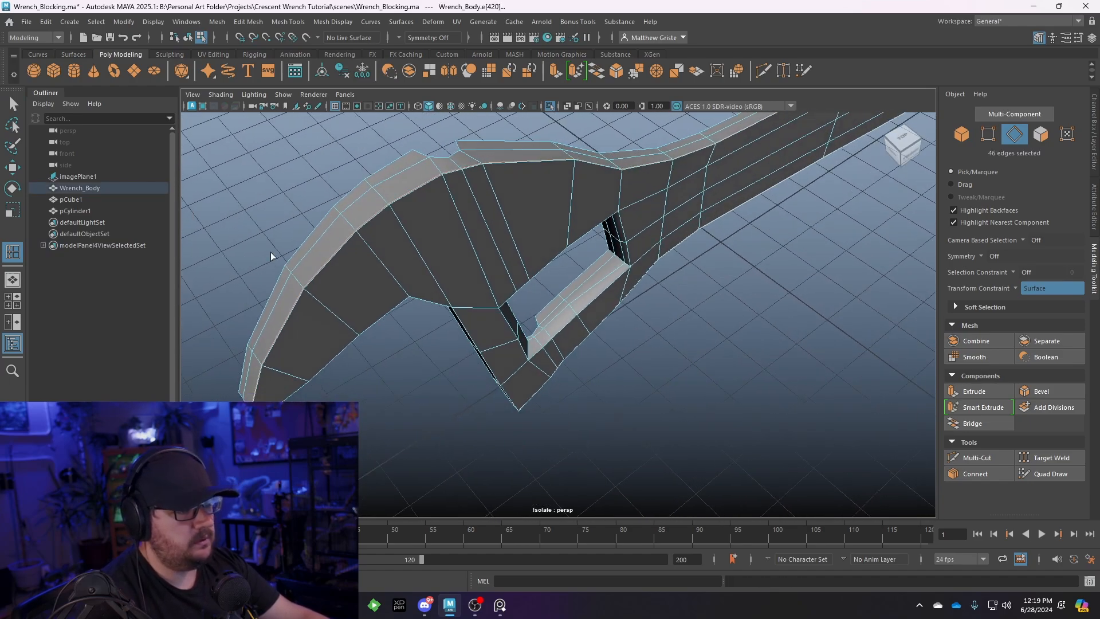
pyautogui.keyDown('alt'); pyautogui.moveTo(381, 216); pyautogui.dragTo(482, 226); pyautogui.keyUp('alt')
# Inspect the wrench head's rim and window in smooth mesh preview in object mode from several angles
pyautogui.press('3')
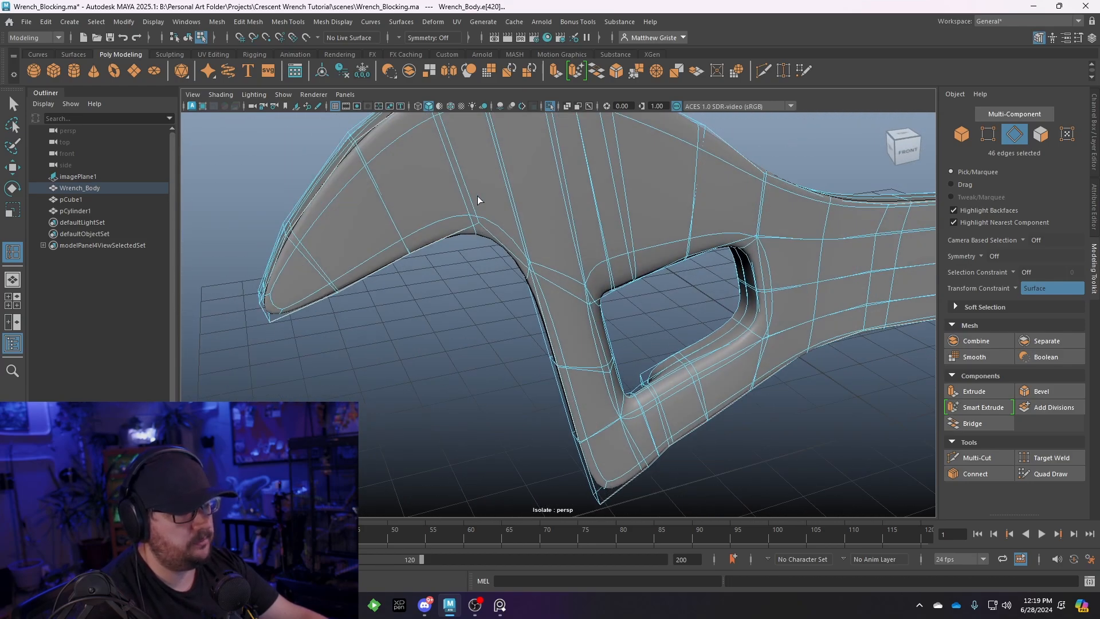
pyautogui.moveTo(477, 196); pyautogui.dragTo(528, 181, button='right')
pyautogui.keyDown('alt'); pyautogui.moveTo(422, 234); pyautogui.dragTo(605, 261); pyautogui.keyUp('alt')
pyautogui.keyDown('alt'); pyautogui.moveTo(639, 215); pyautogui.dragTo(503, 320); pyautogui.keyUp('alt')
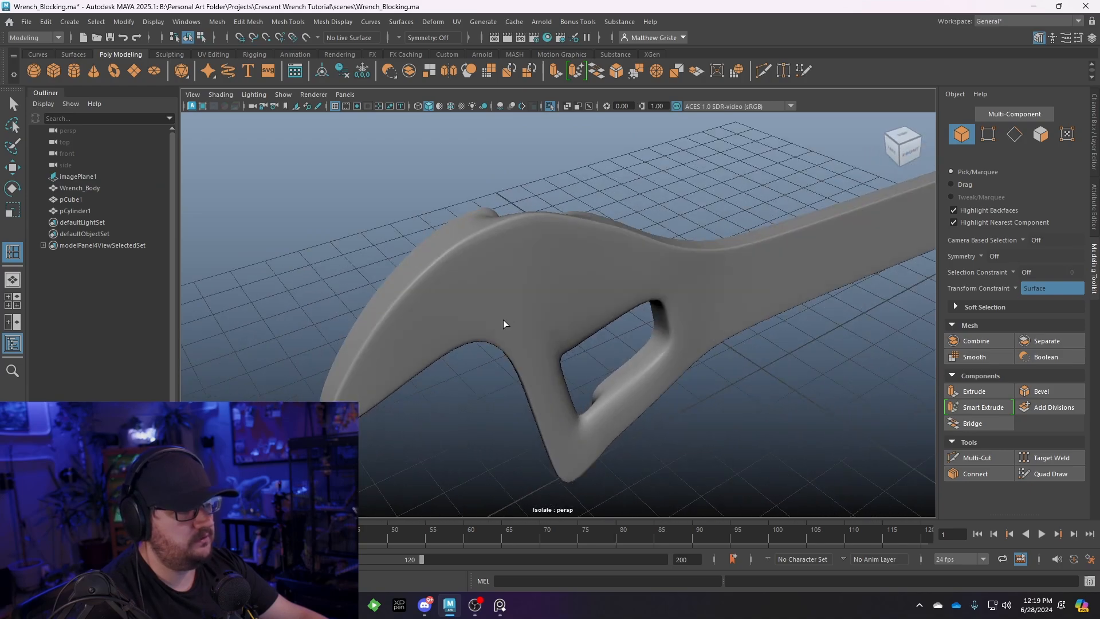
# Insert an edge loop around the unsmoothed body's outer rim beside the front-face edge, and check it briefly in smooth preview
pyautogui.moveTo(503, 319); pyautogui.dragTo(503, 310, button='right')
pyautogui.keyDown('alt'); pyautogui.moveTo(503, 311); pyautogui.dragTo(590, 285); pyautogui.keyUp('alt')
pyautogui.press('1')
pyautogui.scroll(3, 590, 282)
pyautogui.keyDown('shift'); pyautogui.moveTo(576, 274); pyautogui.dragTo(563, 246, button='right'); pyautogui.keyUp('shift')
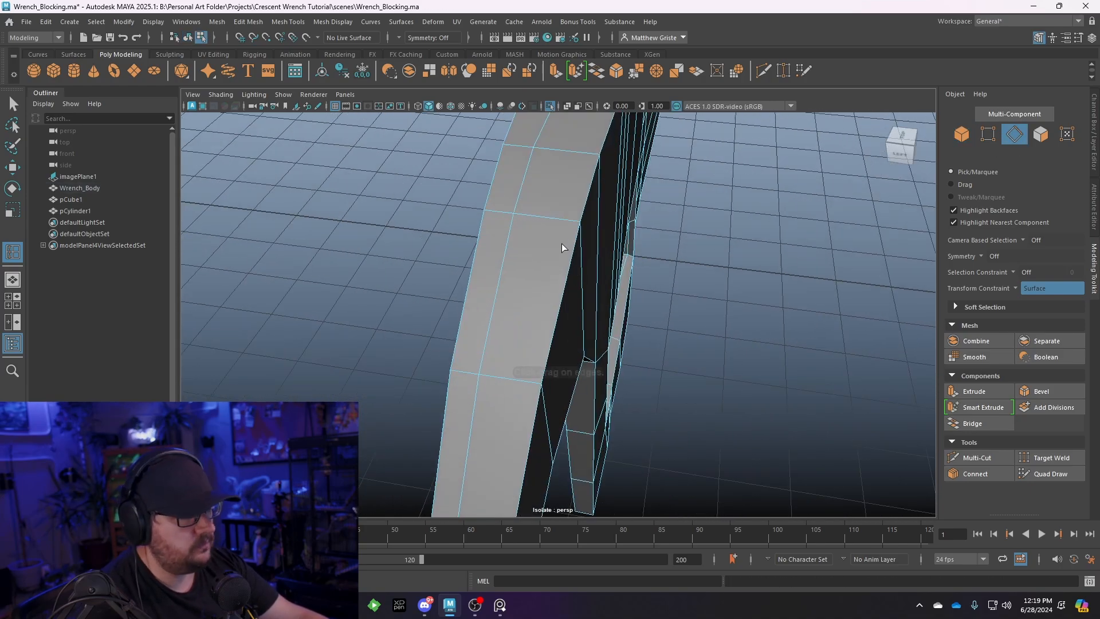
pyautogui.moveTo(573, 221); pyautogui.dragTo(541, 243)
pyautogui.press('q')
pyautogui.press('3')
pyautogui.press('1')
# Insert an edge loop on the front face of the wrench body, running along the outer rim
pyautogui.scroll(3, 593, 224)
pyautogui.scroll(-4, 593, 225)
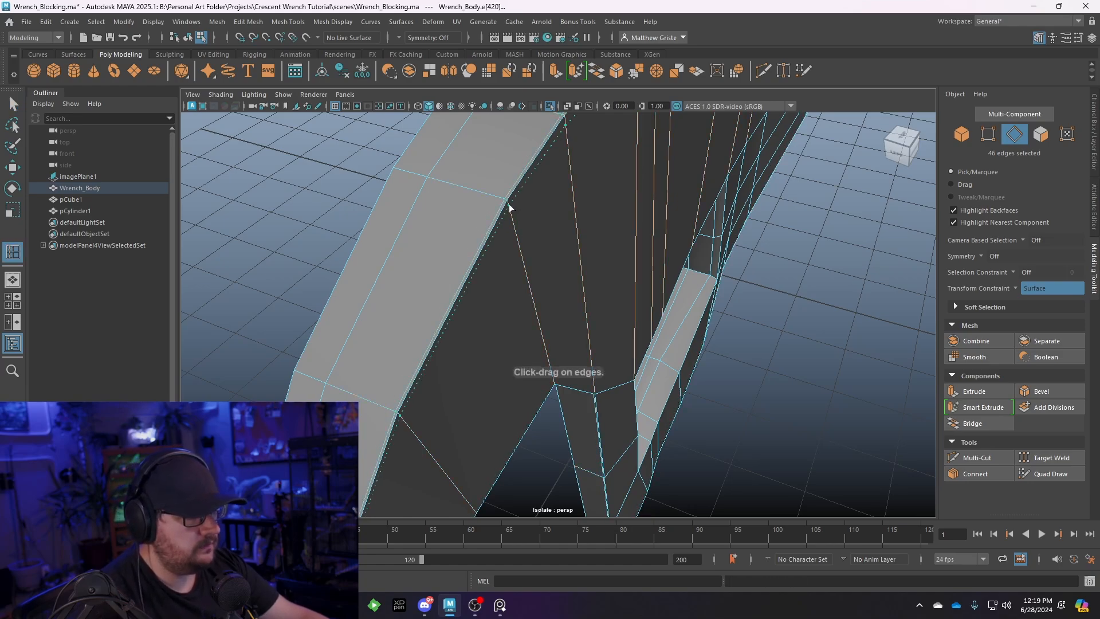
pyautogui.moveTo(509, 204); pyautogui.dragTo(621, 248)
pyautogui.scroll(-5, 508, 205)
pyautogui.press('q')
# Show the wrench body in smooth mesh preview, return to object mode with nothing selected, and inspect the head from the front
pyautogui.press('3')
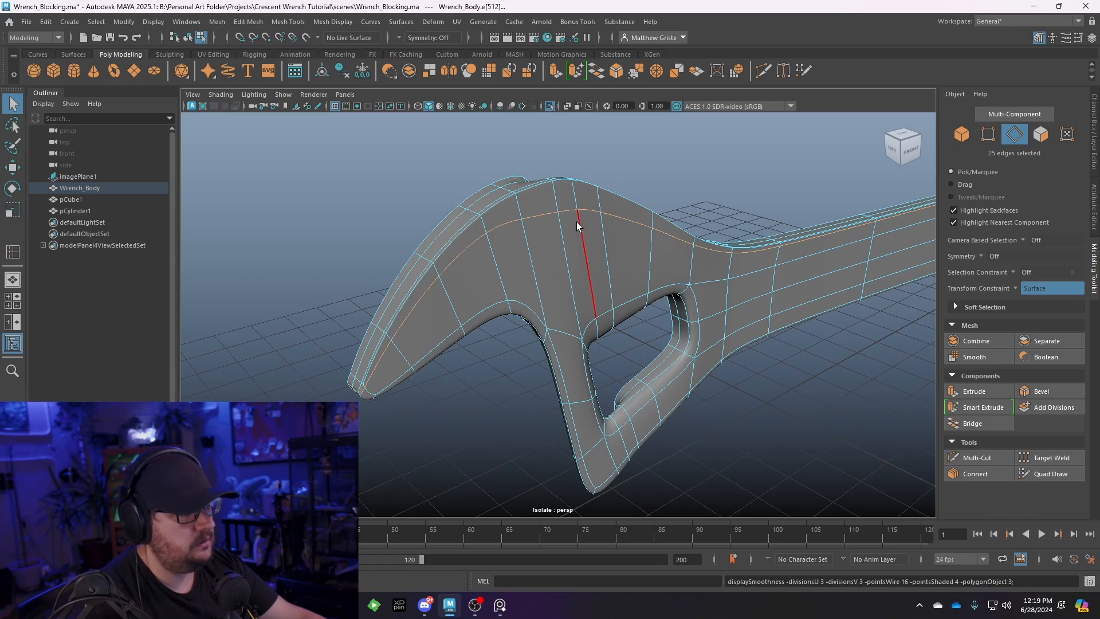
pyautogui.moveTo(549, 200); pyautogui.dragTo(615, 168, button='right')
pyautogui.click(615, 169)
pyautogui.keyDown('alt'); pyautogui.moveTo(612, 187); pyautogui.dragTo(562, 173); pyautogui.keyUp('alt')
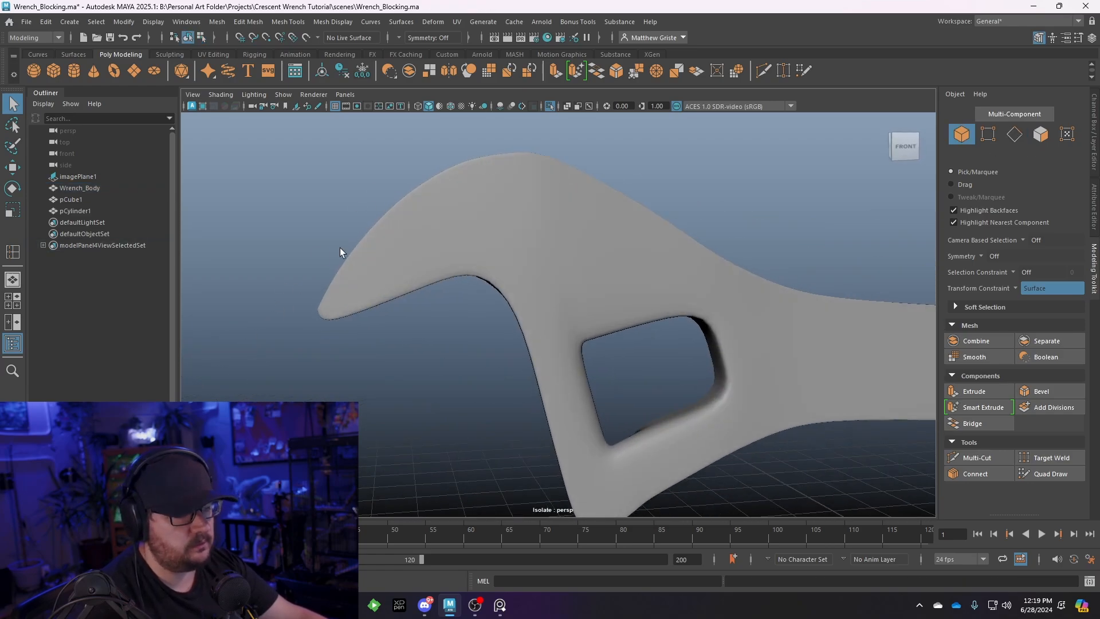
# Select the first four consecutive edges along the front outer rim of the wrench body's handle
pyautogui.keyDown('alt'); pyautogui.moveTo(340, 252); pyautogui.dragTo(357, 229); pyautogui.keyUp('alt')
pyautogui.click(403, 252)
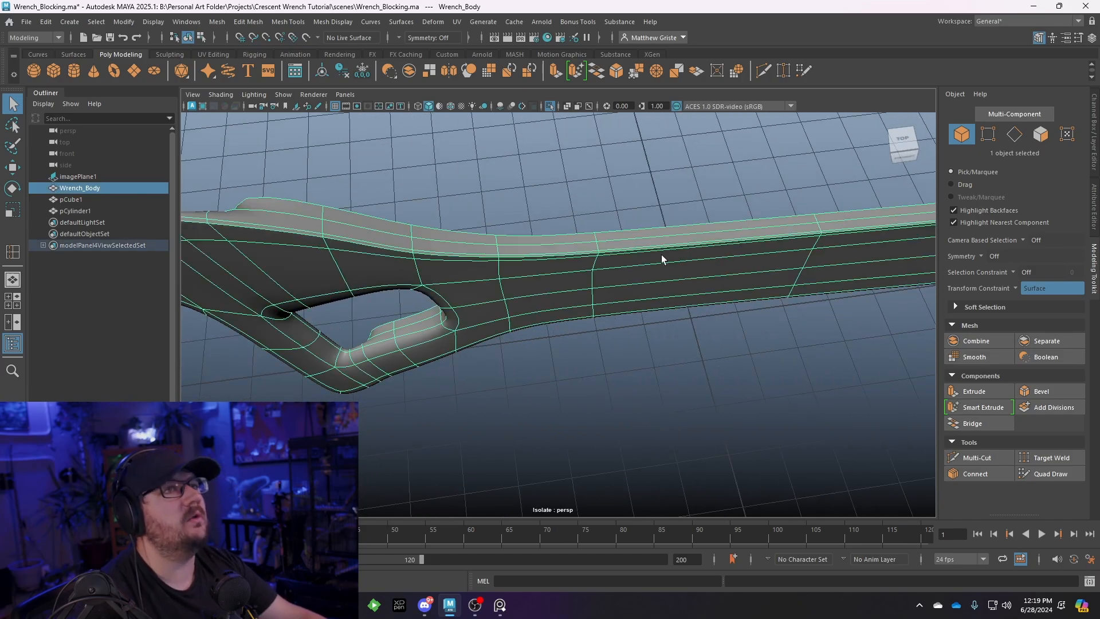
pyautogui.keyDown('alt'); pyautogui.moveTo(662, 258); pyautogui.dragTo(514, 214); pyautogui.keyUp('alt')
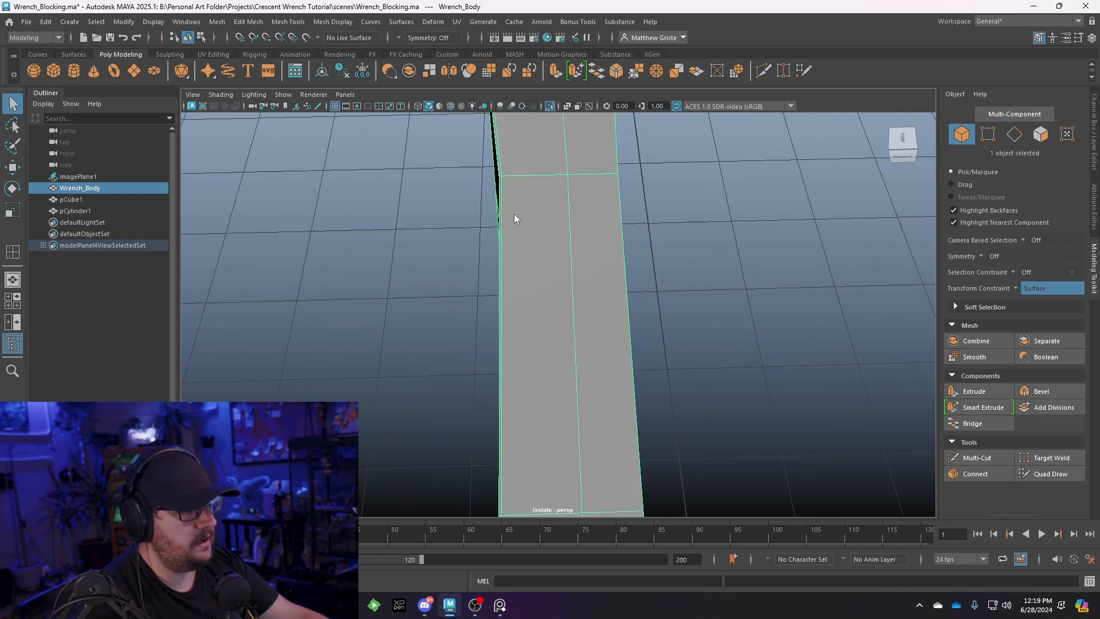
pyautogui.moveTo(514, 214); pyautogui.dragTo(504, 196, button='right')
pyautogui.click(505, 196)
pyautogui.keyDown('alt'); pyautogui.moveTo(504, 196); pyautogui.dragTo(545, 279); pyautogui.keyUp('alt')
pyautogui.keyDown('shift'); pyautogui.click(541, 391); pyautogui.keyUp('shift')
pyautogui.keyDown('shift'); pyautogui.click(502, 310); pyautogui.keyUp('shift')
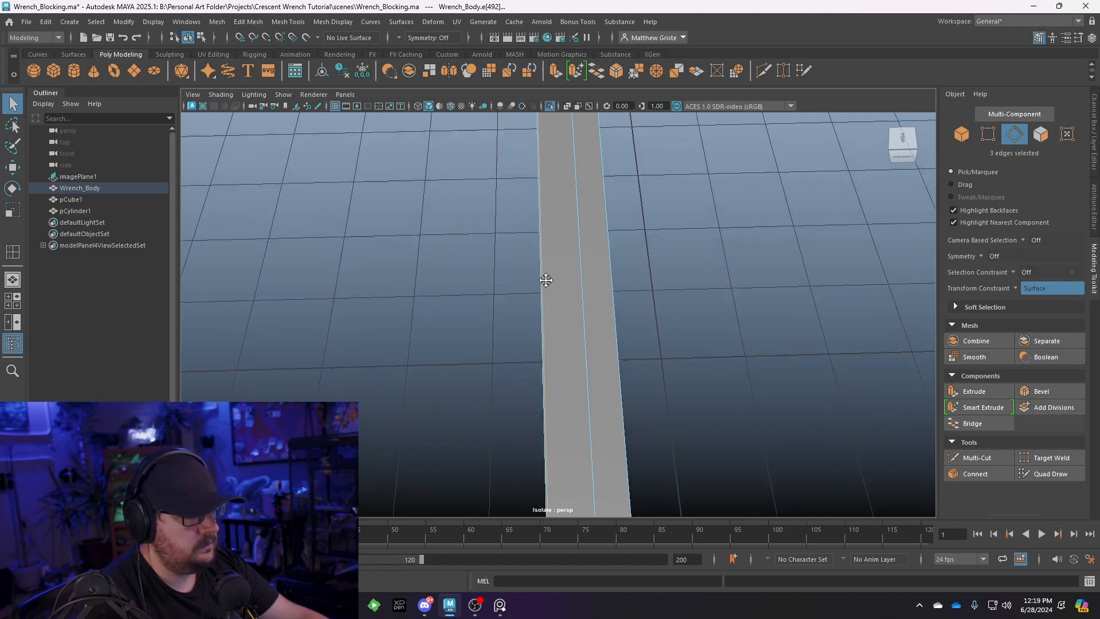
pyautogui.keyDown('alt'); pyautogui.moveTo(546, 281); pyautogui.dragTo(543, 205, button='middle'); pyautogui.keyUp('alt')
pyautogui.keyDown('alt'); pyautogui.moveTo(559, 424); pyautogui.dragTo(558, 255, button='middle'); pyautogui.keyUp('alt')
pyautogui.scroll(8, 558, 256)
pyautogui.keyDown('shift'); pyautogui.click(479, 236); pyautogui.keyUp('shift')
pyautogui.scroll(-8, 508, 300)
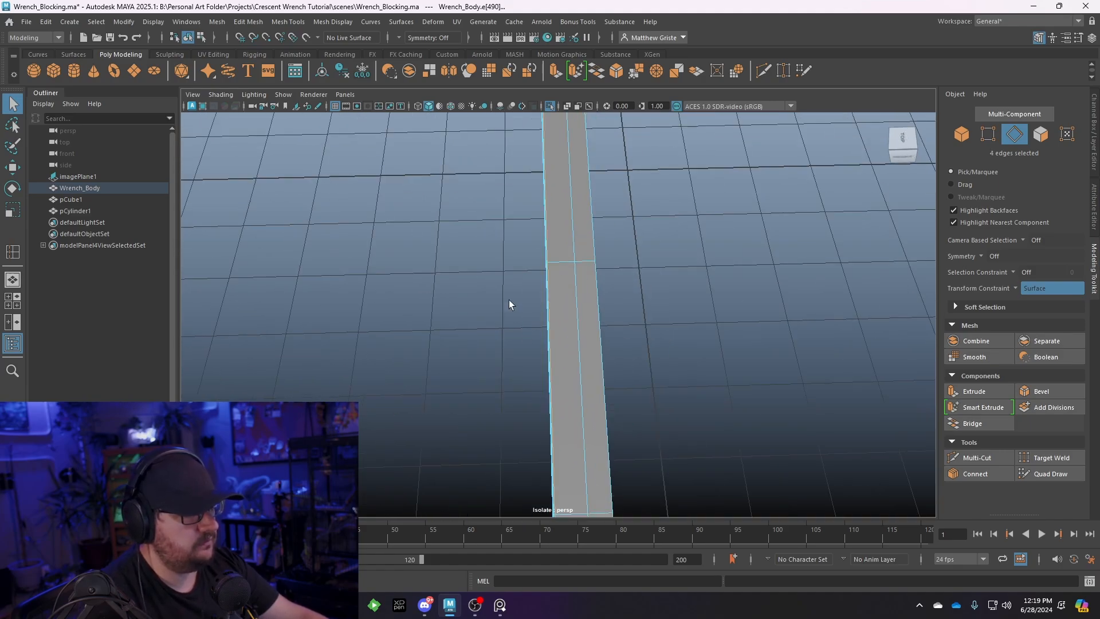
# Extend the edge selection along the handle's front rim and around its rounded end to the rest of the outline
pyautogui.keyDown('alt'); pyautogui.moveTo(550, 402); pyautogui.dragTo(503, 138, button='middle'); pyautogui.keyUp('alt')
pyautogui.scroll(8, 512, 313)
pyautogui.scroll(-5, 511, 313)
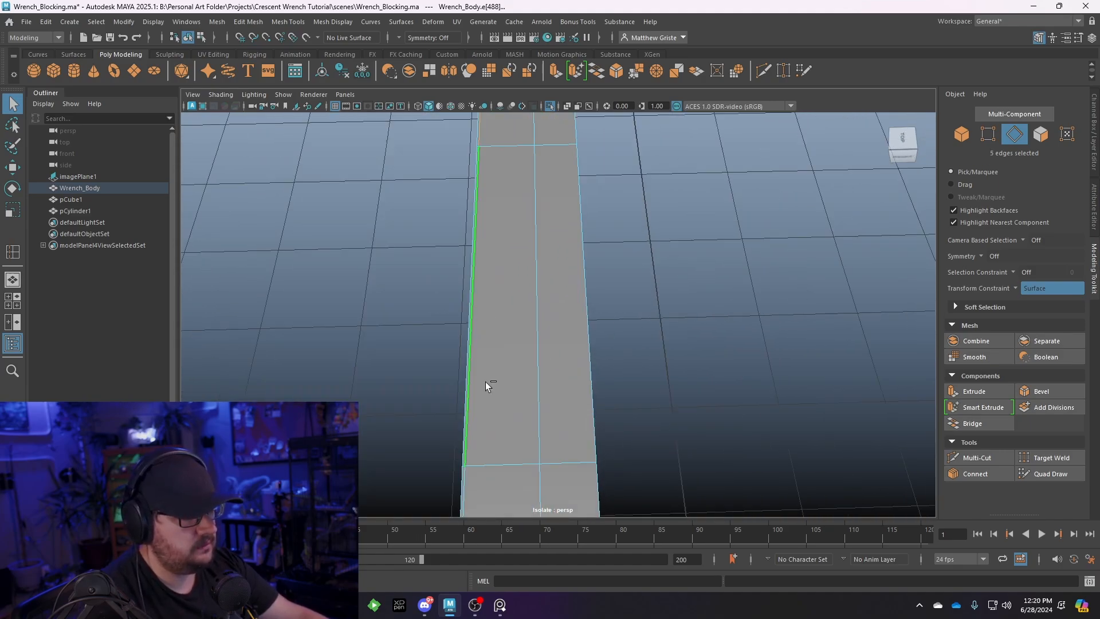
pyautogui.keyDown('alt'); pyautogui.moveTo(486, 447); pyautogui.dragTo(500, 365, button='middle'); pyautogui.keyUp('alt')
pyautogui.keyDown('shift'); pyautogui.click(503, 322); pyautogui.keyUp('shift')
pyautogui.keyDown('shift'); pyautogui.click(500, 370); pyautogui.keyUp('shift')
pyautogui.scroll(-8, 501, 371)
pyautogui.keyDown('alt'); pyautogui.moveTo(505, 436); pyautogui.dragTo(521, 341, button='middle'); pyautogui.keyUp('alt')
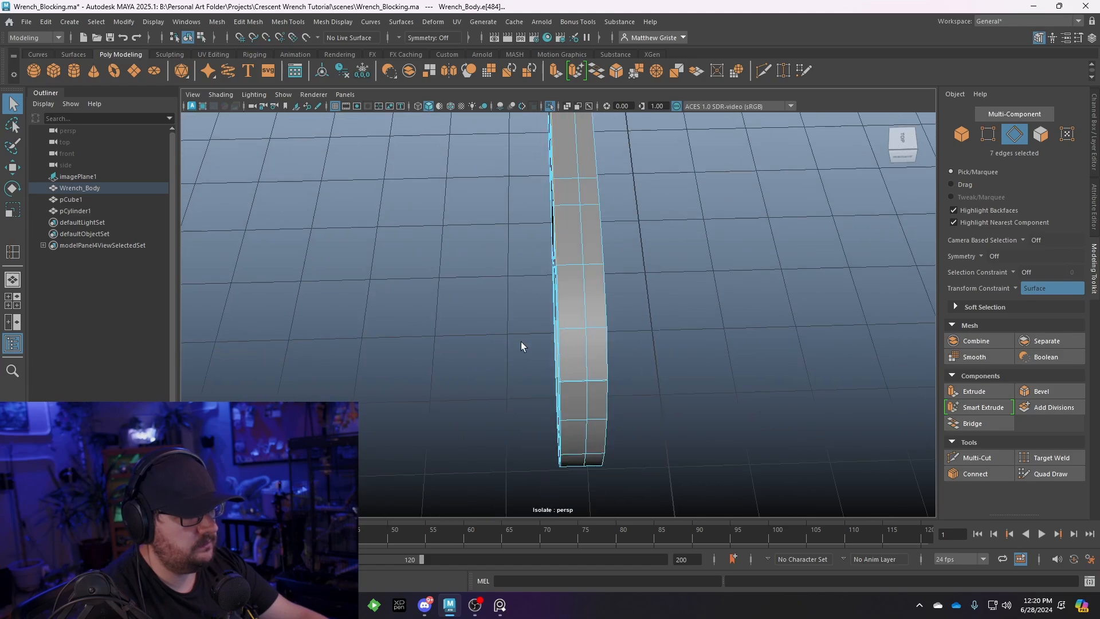
pyautogui.scroll(3, 564, 301)
pyautogui.keyDown('shift'); pyautogui.doubleClick(563, 304); pyautogui.keyUp('shift')
# Remove the wrench head's edges from the selection and slide the remaining handle rim edges across the handle's thickness
pyautogui.scroll(-8, 562, 304)
pyautogui.keyDown('alt'); pyautogui.moveTo(563, 304); pyautogui.dragTo(607, 251); pyautogui.keyUp('alt')
pyautogui.keyDown('alt'); pyautogui.moveTo(458, 258); pyautogui.dragTo(600, 345, button='middle'); pyautogui.keyUp('alt')
pyautogui.moveTo(600, 345)
pyautogui.keyDown('alt'); pyautogui.mouseDown()
pyautogui.moveTo(619, 322)
pyautogui.moveTo(543, 319)
pyautogui.moveTo(615, 331)
pyautogui.mouseUp(); pyautogui.keyUp('alt')
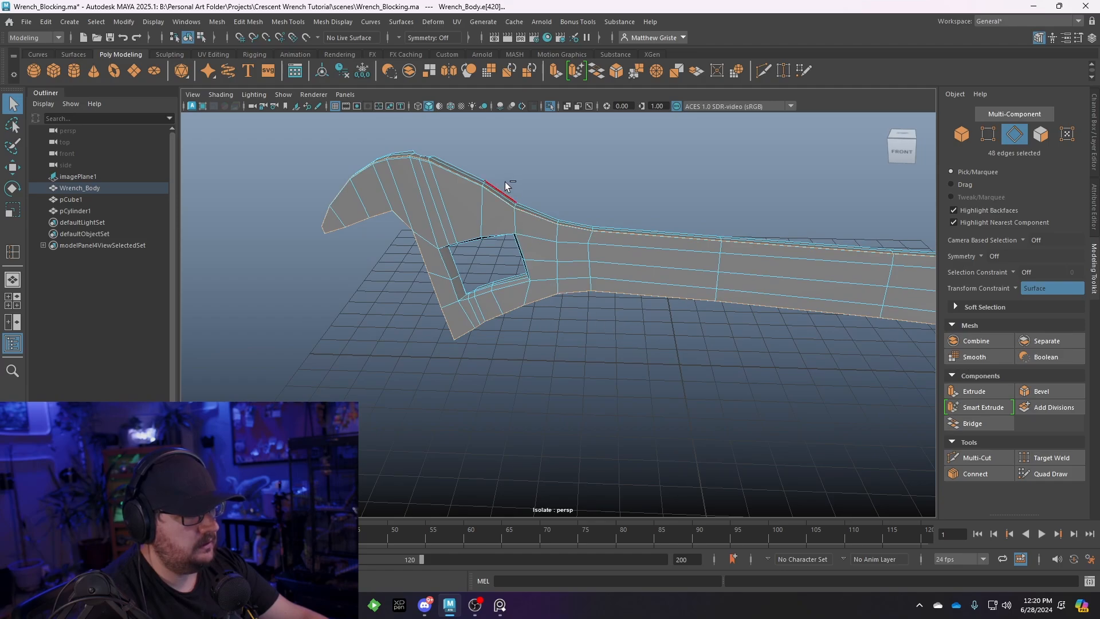
pyautogui.keyDown('ctrl'); pyautogui.moveTo(536, 394); pyautogui.dragTo(310, 126); pyautogui.keyUp('ctrl')
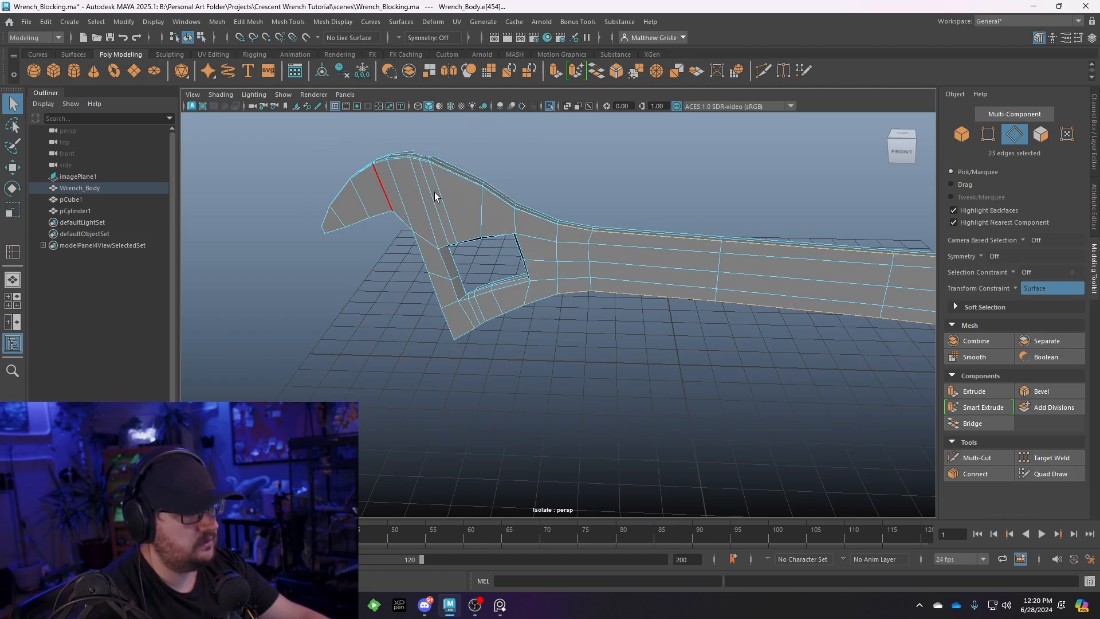
pyautogui.press('f')
pyautogui.press('w')
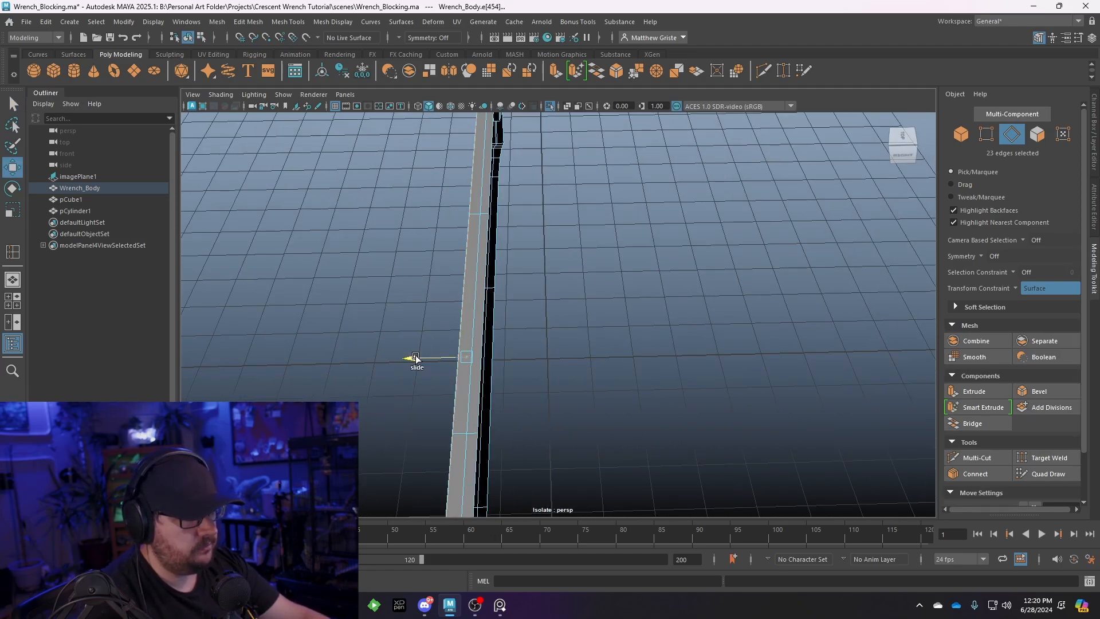
pyautogui.moveTo(416, 357); pyautogui.dragTo(530, 289)
# Slide the row of edges just inside the handle's upper front rim slightly downward along the surface
pyautogui.keyDown('alt'); pyautogui.moveTo(530, 289); pyautogui.dragTo(576, 352, button='middle'); pyautogui.keyUp('alt')
pyautogui.keyDown('alt'); pyautogui.moveTo(576, 353); pyautogui.dragTo(614, 364, button='right'); pyautogui.keyUp('alt')
pyautogui.keyDown('alt'); pyautogui.moveTo(613, 365); pyautogui.dragTo(607, 355, button='middle'); pyautogui.keyUp('alt')
pyautogui.keyDown('alt'); pyautogui.moveTo(605, 346); pyautogui.dragTo(506, 346, button='right'); pyautogui.keyUp('alt')
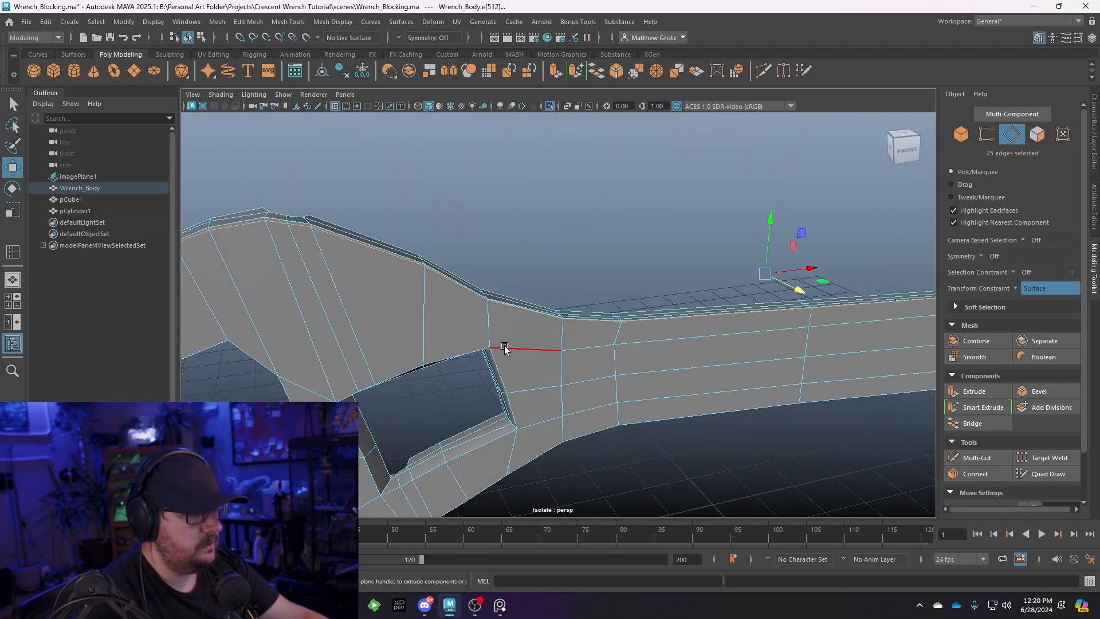
pyautogui.keyDown('alt'); pyautogui.moveTo(506, 346); pyautogui.dragTo(550, 295); pyautogui.keyUp('alt')
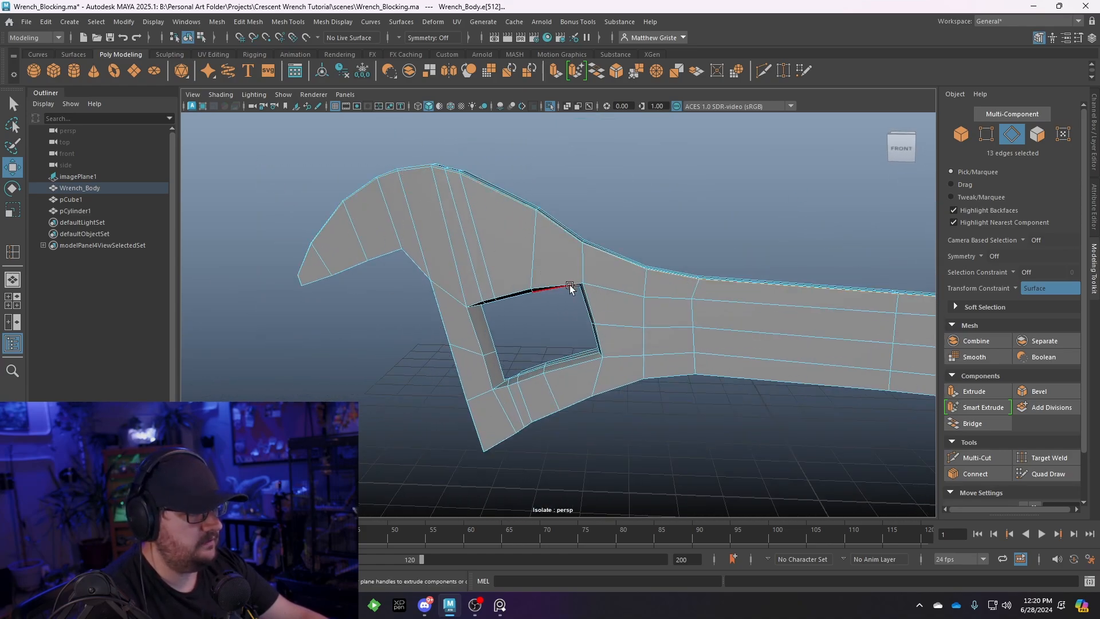
pyautogui.keyDown('alt'); pyautogui.moveTo(695, 289); pyautogui.dragTo(530, 240, button='middle'); pyautogui.keyUp('alt')
pyautogui.moveTo(837, 194); pyautogui.dragTo(836, 199)
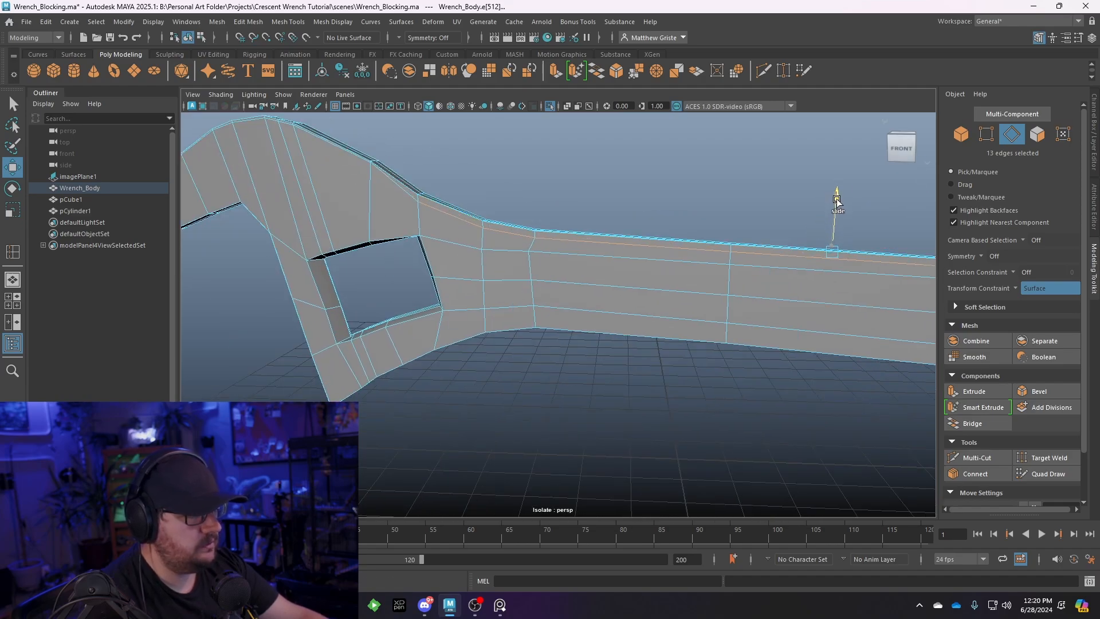
# Preview the wrench body smoothed and examine the handle's rim and shading from several angles
pyautogui.moveTo(569, 252); pyautogui.dragTo(613, 217, button='right')
pyautogui.press('3')
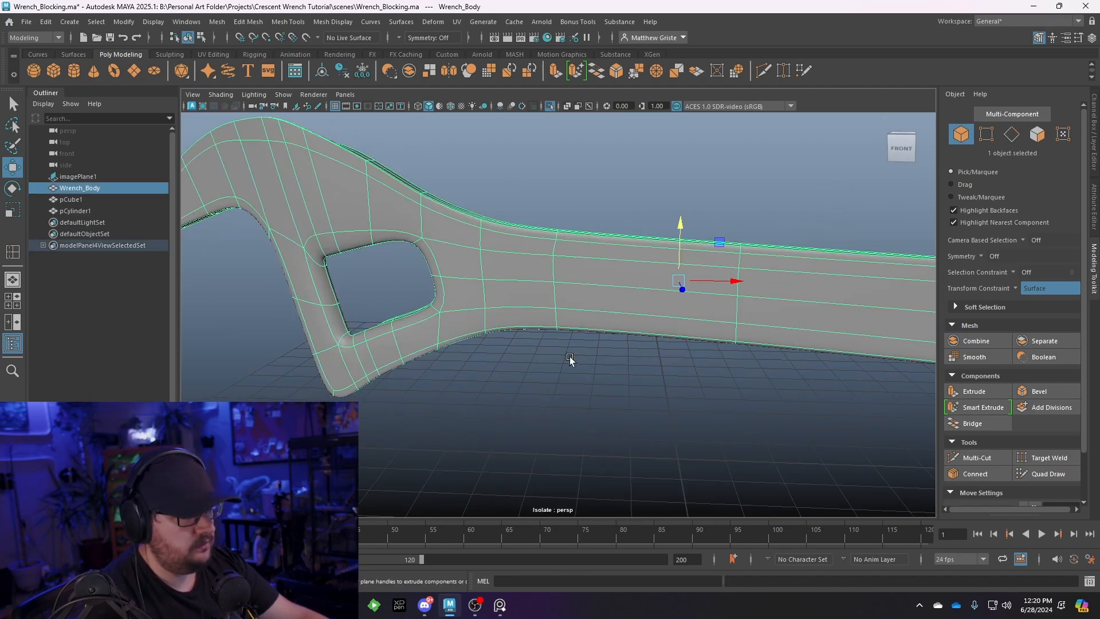
pyautogui.click(569, 360)
pyautogui.keyDown('alt'); pyautogui.moveTo(487, 255); pyautogui.dragTo(498, 318); pyautogui.keyUp('alt')
pyautogui.keyDown('alt'); pyautogui.moveTo(575, 444); pyautogui.dragTo(652, 311); pyautogui.keyUp('alt')
pyautogui.click(550, 298)
pyautogui.keyDown('alt'); pyautogui.moveTo(550, 298); pyautogui.dragTo(508, 329); pyautogui.keyUp('alt')
pyautogui.moveTo(587, 327); pyautogui.dragTo(588, 290)
pyautogui.hotkey('ctrl', 'z')
pyautogui.click(612, 404)
pyautogui.keyDown('alt'); pyautogui.moveTo(611, 404); pyautogui.dragTo(633, 424, button='right'); pyautogui.keyUp('alt')
pyautogui.keyDown('alt'); pyautogui.moveTo(633, 425); pyautogui.dragTo(474, 326); pyautogui.keyUp('alt')
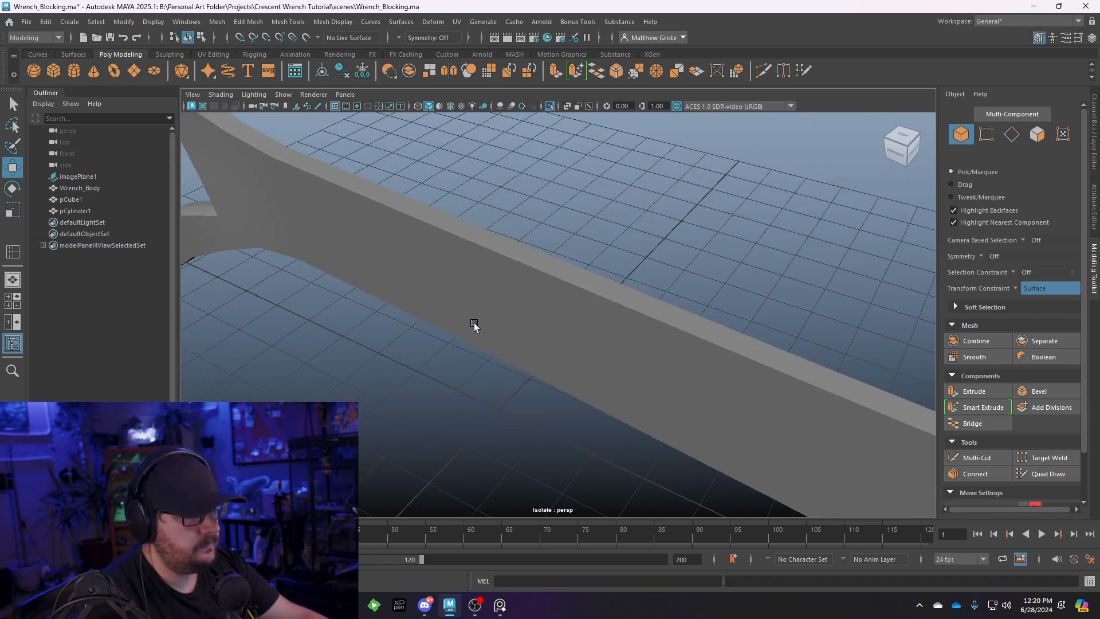
# Select four consecutive edges just inside the handle's upper front rim and slide them slightly down the face
pyautogui.click(474, 327)
pyautogui.keyDown('alt'); pyautogui.moveTo(474, 327); pyautogui.dragTo(595, 346, button='middle'); pyautogui.keyUp('alt')
pyautogui.keyDown('alt'); pyautogui.moveTo(594, 346); pyautogui.dragTo(639, 312); pyautogui.keyUp('alt')
pyautogui.moveTo(513, 216); pyautogui.dragTo(514, 201, button='right')
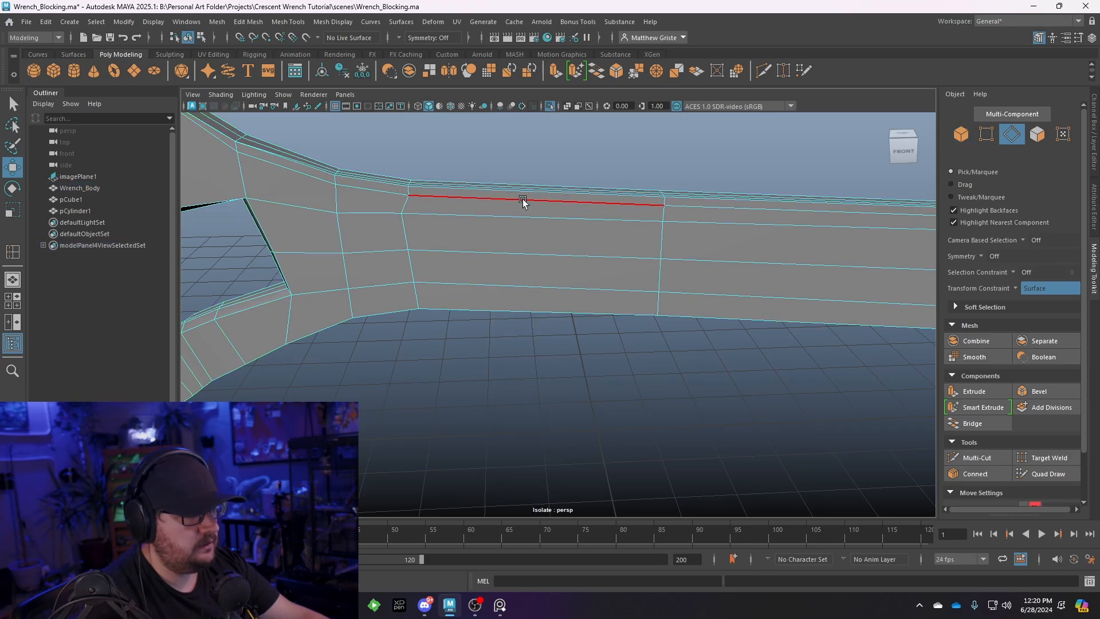
pyautogui.click(523, 200)
pyautogui.keyDown('shift'); pyautogui.click(678, 206); pyautogui.keyUp('shift')
pyautogui.keyDown('alt'); pyautogui.moveTo(885, 251); pyautogui.dragTo(529, 240, button='middle'); pyautogui.keyUp('alt')
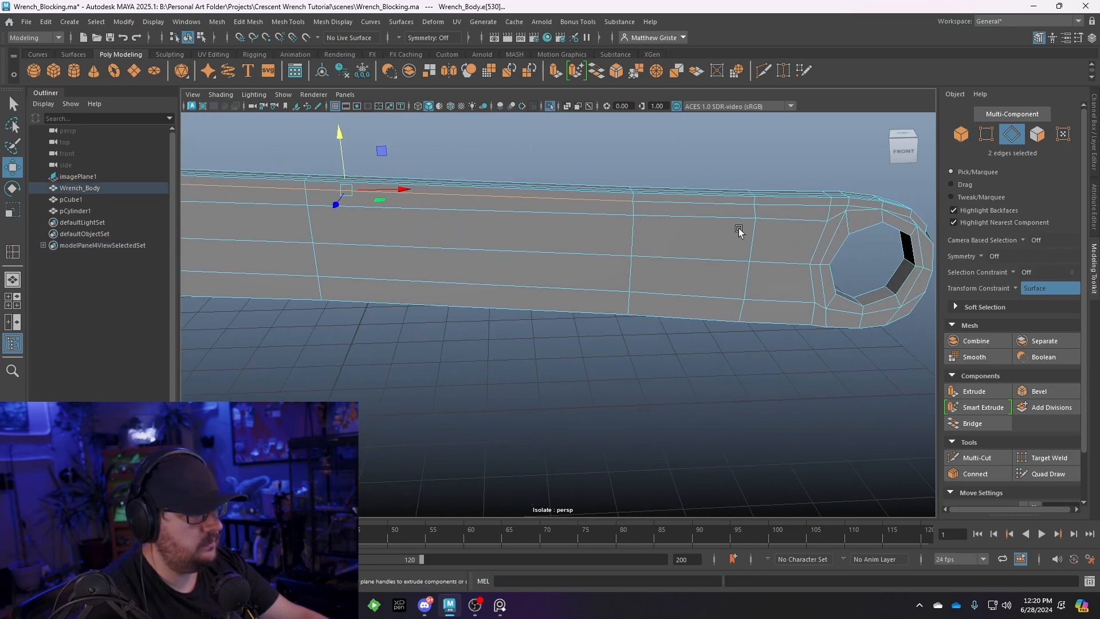
pyautogui.keyDown('shift'); pyautogui.click(710, 203); pyautogui.keyUp('shift')
pyautogui.keyDown('shift'); pyautogui.click(785, 205); pyautogui.keyUp('shift')
pyautogui.keyDown('alt'); pyautogui.moveTo(460, 219); pyautogui.dragTo(655, 216, button='middle'); pyautogui.keyUp('alt')
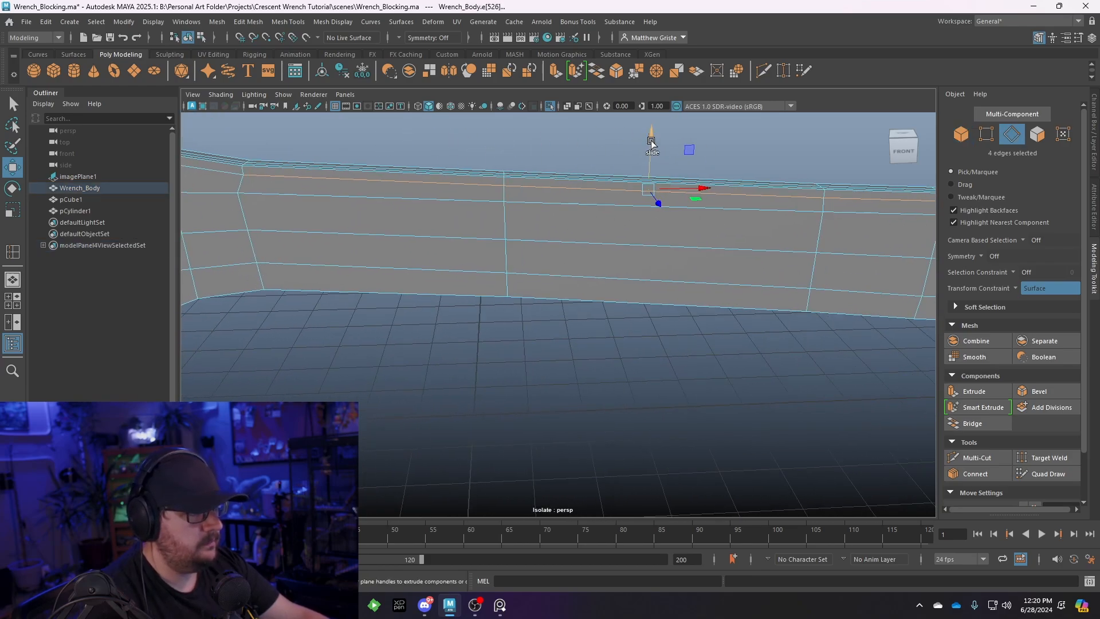
pyautogui.keyDown('ctrl'); pyautogui.keyDown('shift'); pyautogui.moveTo(651, 142); pyautogui.dragTo(652, 153); pyautogui.keyUp('shift'); pyautogui.keyUp('ctrl')
# Slide the close-set vertices directly above the hanging hole to separate the outer edge row from the inner ring
pyautogui.keyDown('alt'); pyautogui.moveTo(828, 180); pyautogui.dragTo(411, 211, button='middle'); pyautogui.keyUp('alt')
pyautogui.scroll(4, 411, 210)
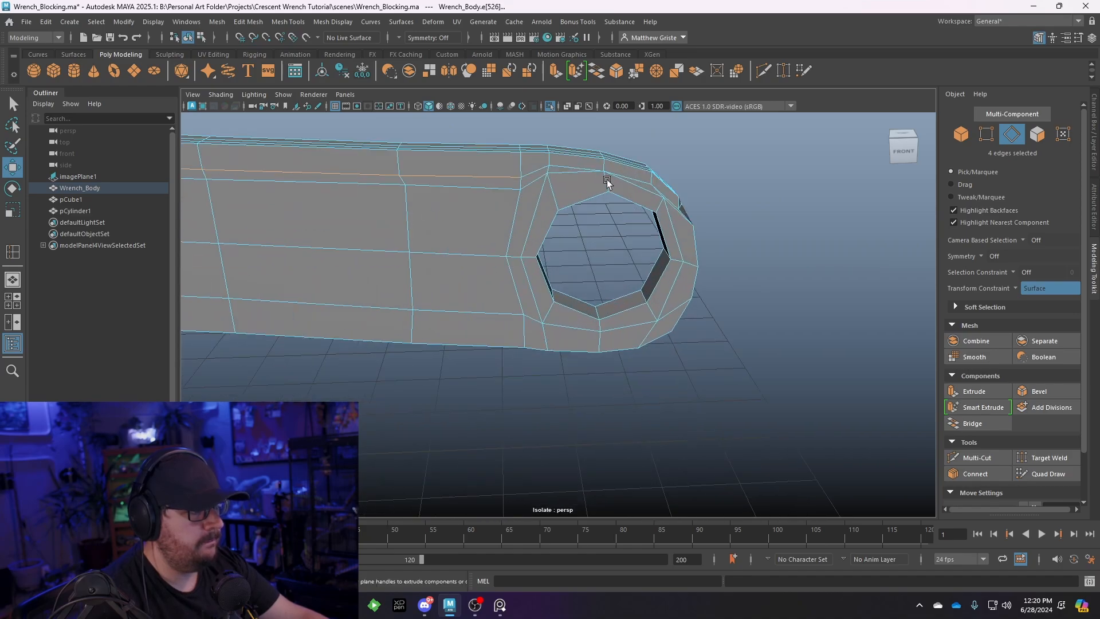
pyautogui.scroll(5, 607, 182)
pyautogui.keyDown('alt'); pyautogui.moveTo(608, 182); pyautogui.dragTo(545, 228, button='middle'); pyautogui.keyUp('alt')
pyautogui.keyDown('alt'); pyautogui.moveTo(562, 157); pyautogui.dragTo(540, 269, button='middle'); pyautogui.keyUp('alt')
pyautogui.moveTo(387, 264); pyautogui.dragTo(338, 264, button='right')
pyautogui.click(383, 274)
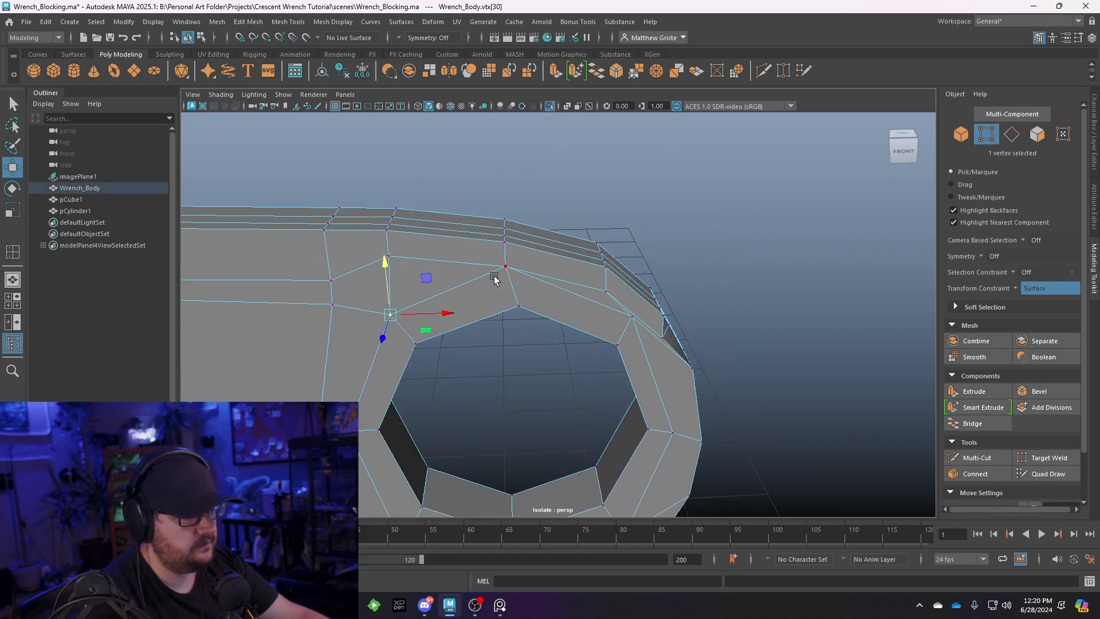
pyautogui.keyDown('ctrl'); pyautogui.keyDown('shift'); pyautogui.moveTo(507, 258); pyautogui.dragTo(503, 243); pyautogui.keyUp('shift'); pyautogui.keyUp('ctrl')
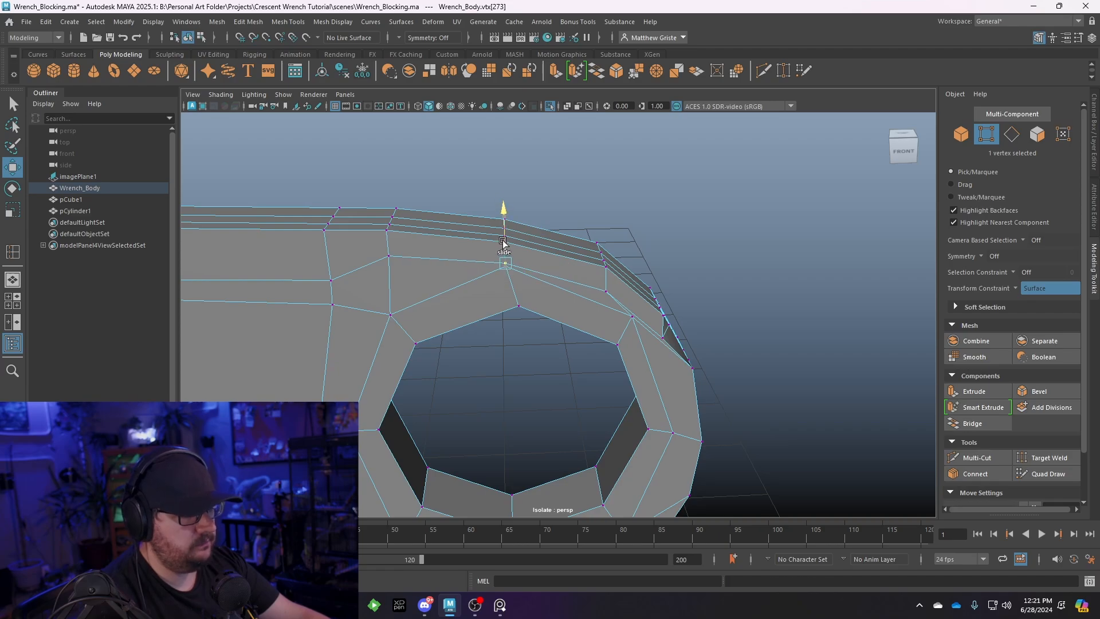
pyautogui.click(506, 279)
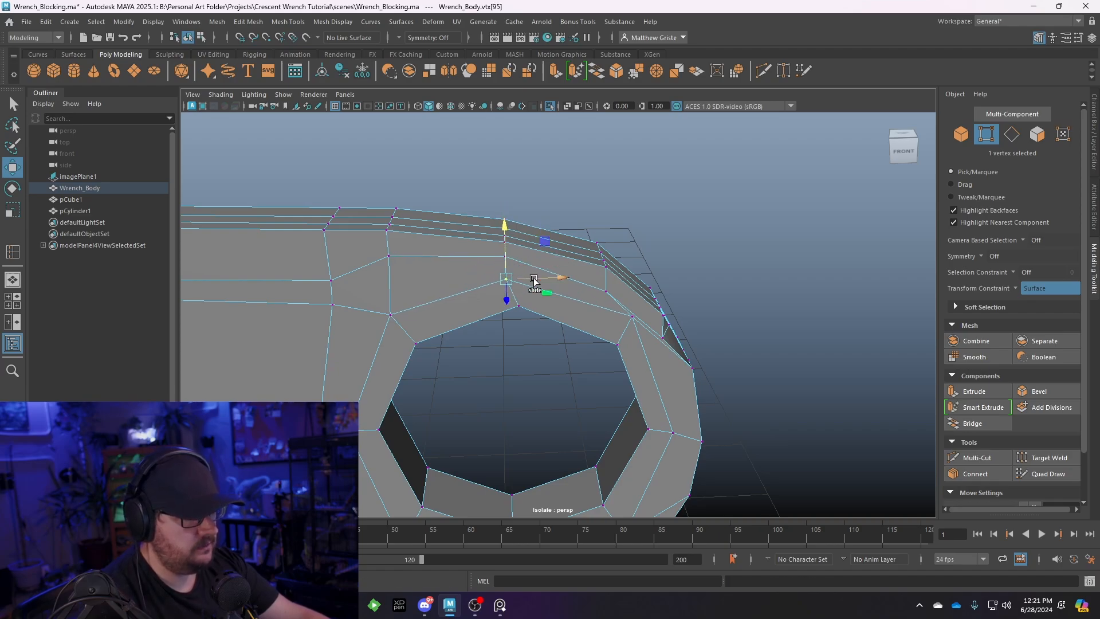
# Slide the vertices above and to the upper left of the hanging hole to even the spacing between the edge rows
pyautogui.click(393, 315)
pyautogui.keyDown('ctrl'); pyautogui.keyDown('shift'); pyautogui.moveTo(394, 315); pyautogui.dragTo(391, 324); pyautogui.keyUp('shift'); pyautogui.keyUp('ctrl')
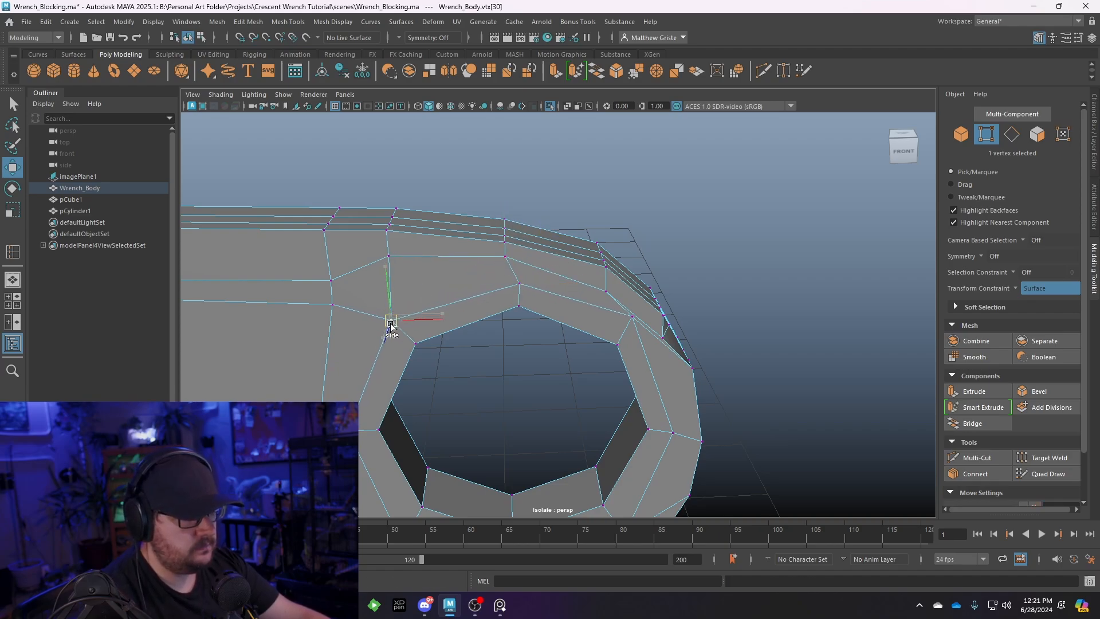
pyautogui.click(506, 258)
pyautogui.keyDown('ctrl'); pyautogui.keyDown('shift'); pyautogui.moveTo(506, 257); pyautogui.dragTo(505, 239); pyautogui.keyUp('shift'); pyautogui.keyUp('ctrl')
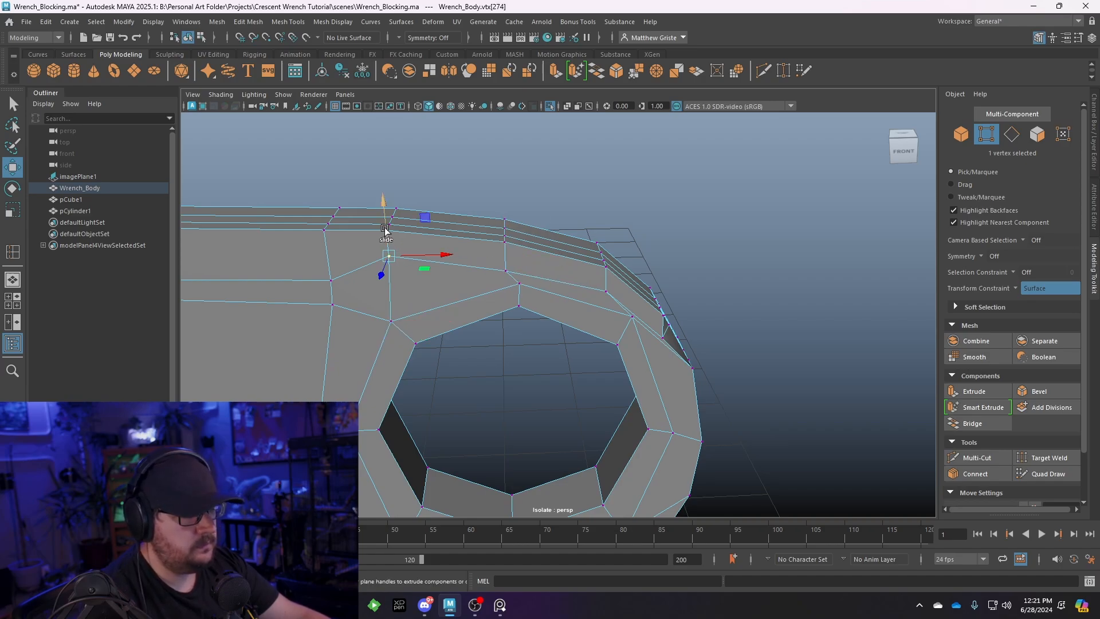
pyautogui.keyDown('ctrl'); pyautogui.keyDown('shift'); pyautogui.moveTo(385, 229); pyautogui.dragTo(382, 258); pyautogui.keyUp('shift'); pyautogui.keyUp('ctrl')
# Turn off the Surface transform constraint and move the rim vertices at the hole's upper right outward to round the handle's end
pyautogui.keyDown('alt'); pyautogui.moveTo(625, 298); pyautogui.dragTo(508, 282); pyautogui.keyUp('alt')
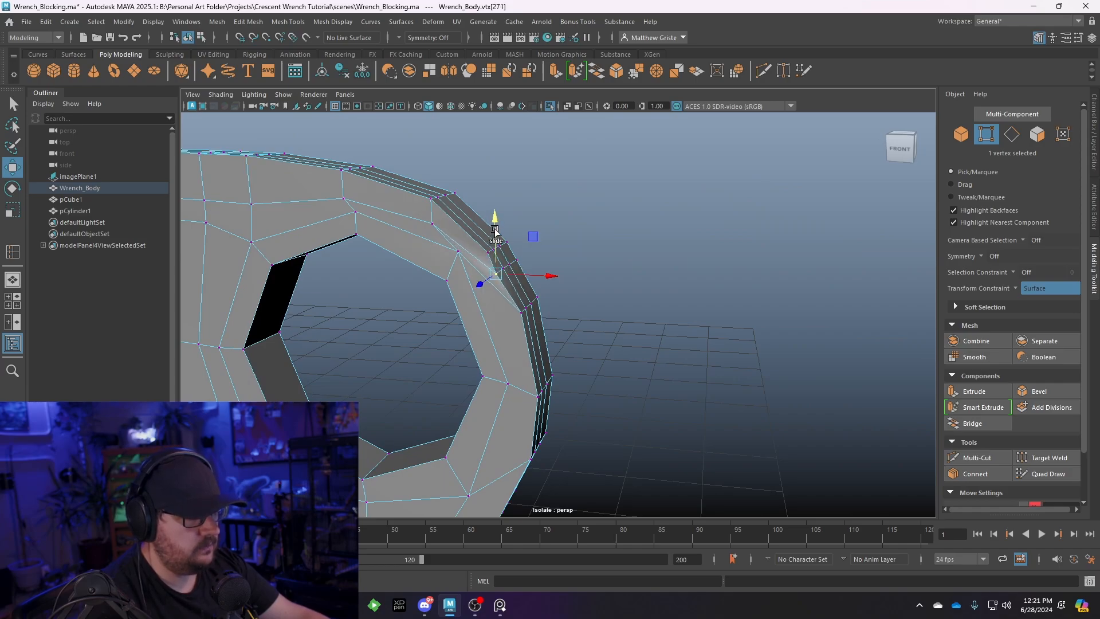
pyautogui.keyDown('alt'); pyautogui.moveTo(495, 229); pyautogui.dragTo(643, 216); pyautogui.keyUp('alt')
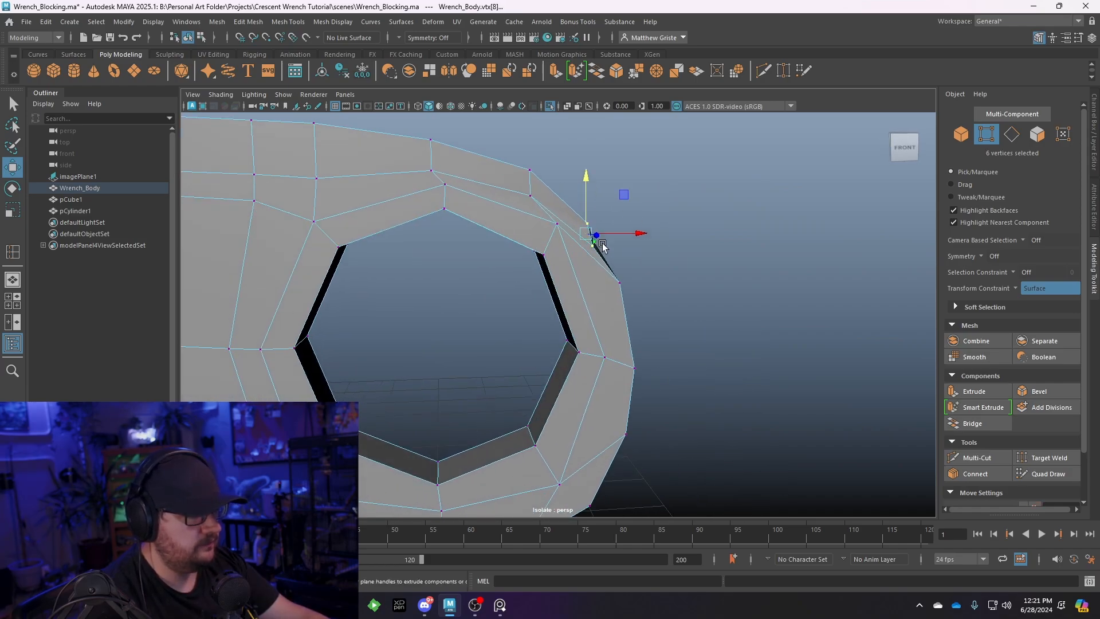
pyautogui.moveTo(603, 247)
pyautogui.mouseDown()
pyautogui.moveTo(596, 230)
pyautogui.moveTo(608, 227)
pyautogui.mouseUp()
pyautogui.hotkey('ctrl', 'z')
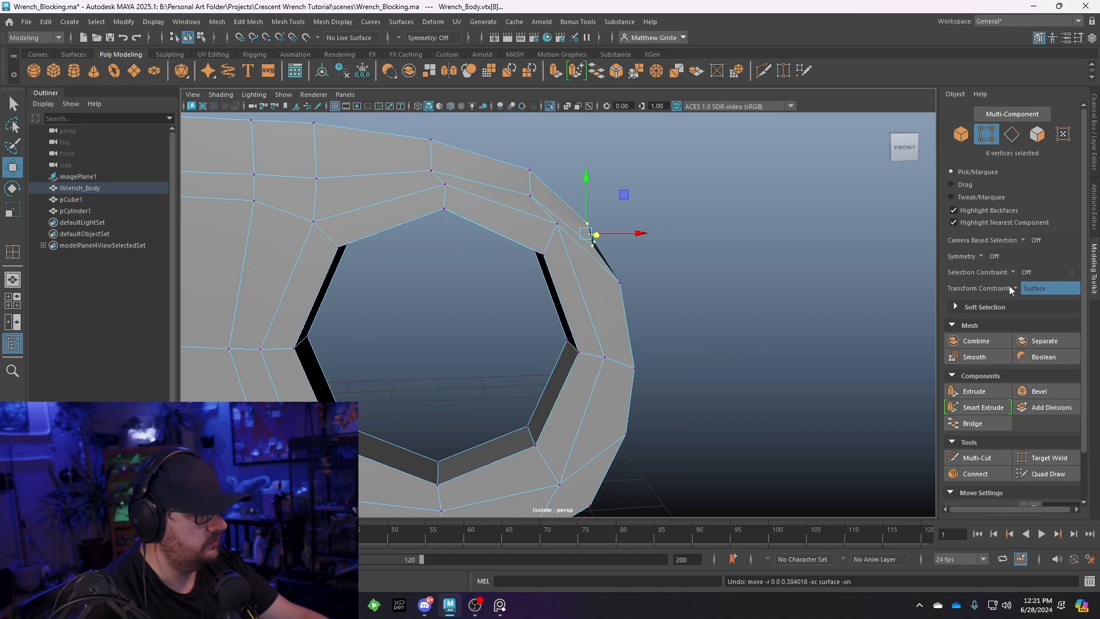
pyautogui.click(1030, 294)
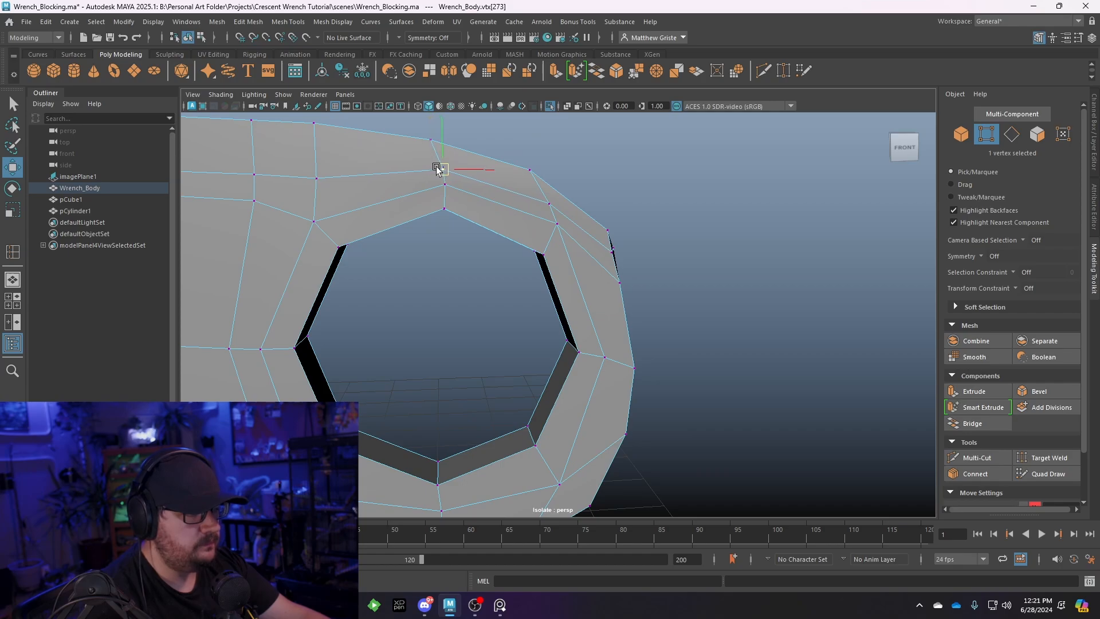
# Raise the misplaced front vertices on the handle end's outer side into line with their row and adjust the corner vertices' depth
pyautogui.keyDown('alt'); pyautogui.moveTo(438, 170); pyautogui.dragTo(457, 249); pyautogui.keyUp('alt')
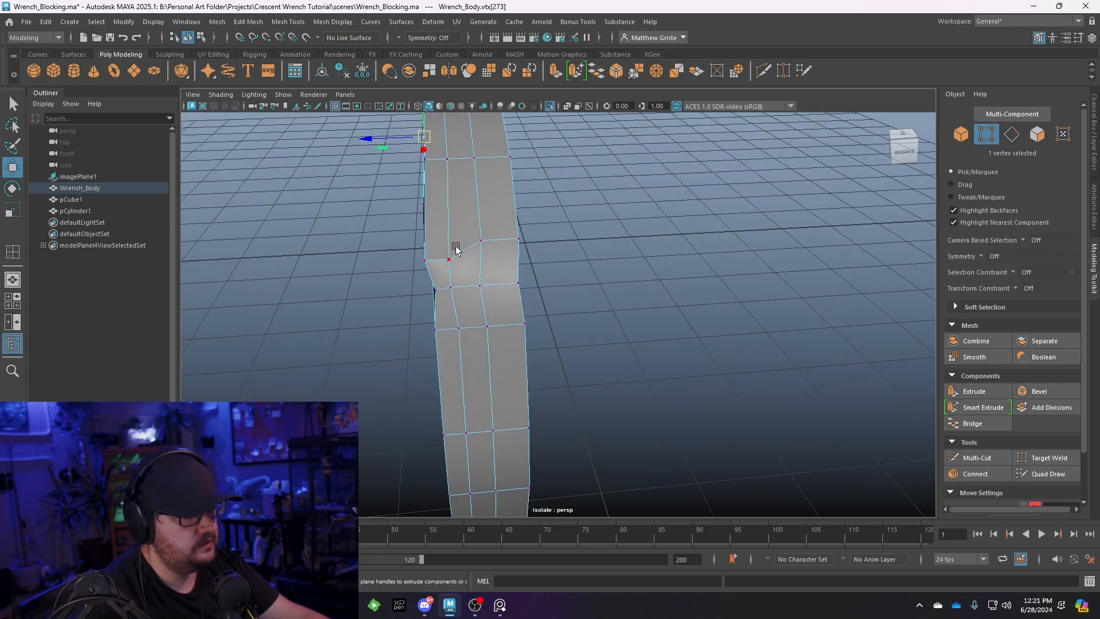
pyautogui.keyDown('alt'); pyautogui.moveTo(428, 257); pyautogui.dragTo(500, 311, button='right'); pyautogui.keyUp('alt')
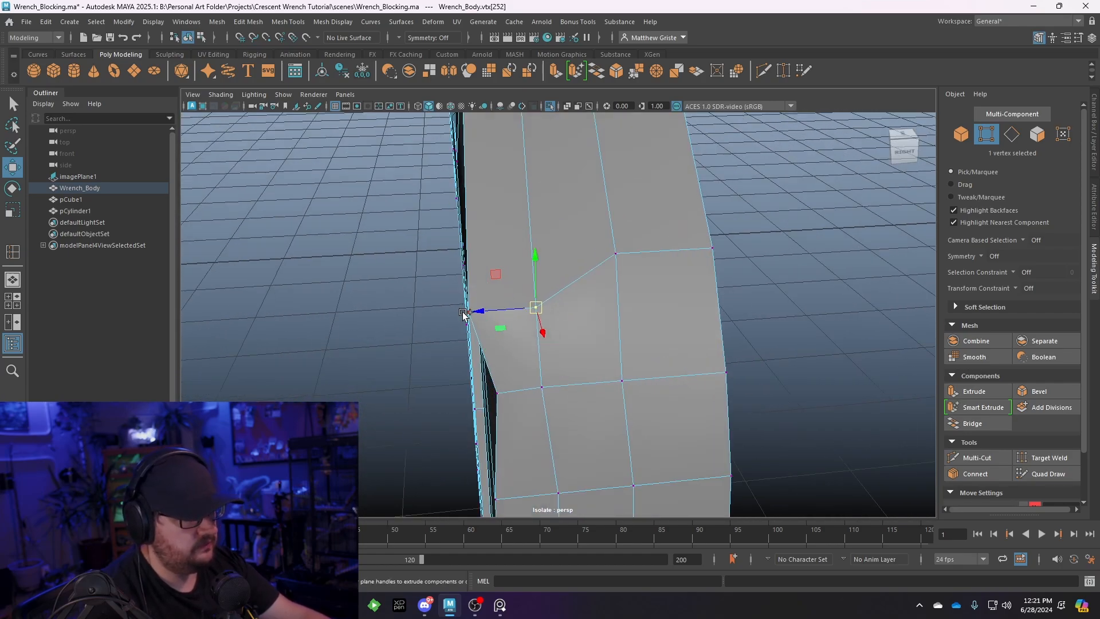
pyautogui.moveTo(497, 291); pyautogui.dragTo(502, 253)
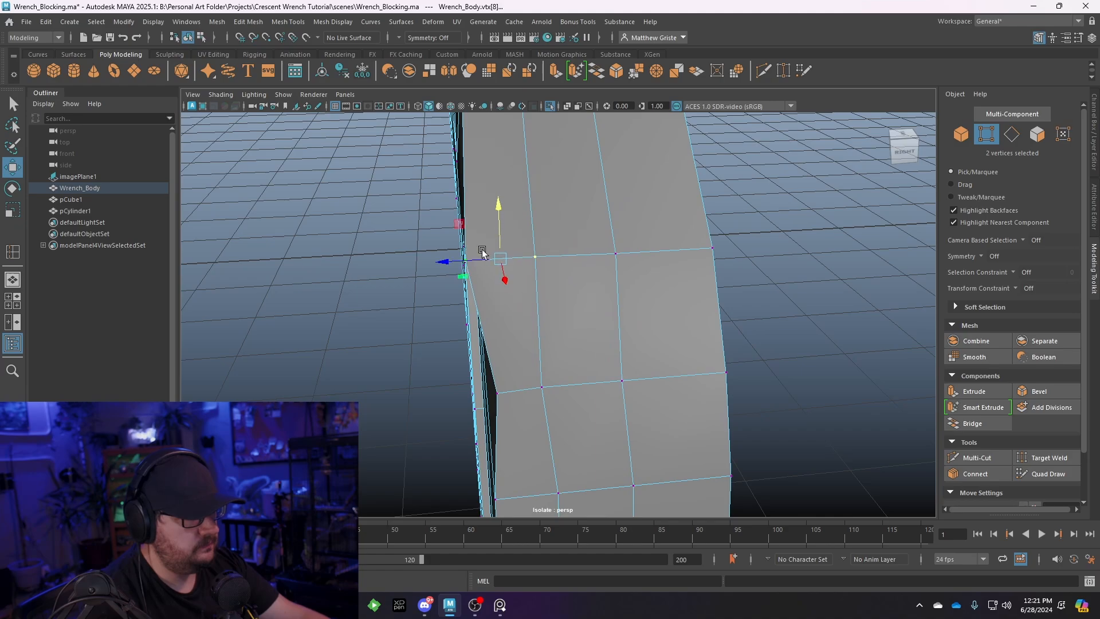
pyautogui.moveTo(483, 392); pyautogui.dragTo(667, 192)
pyautogui.moveTo(623, 246); pyautogui.dragTo(635, 244)
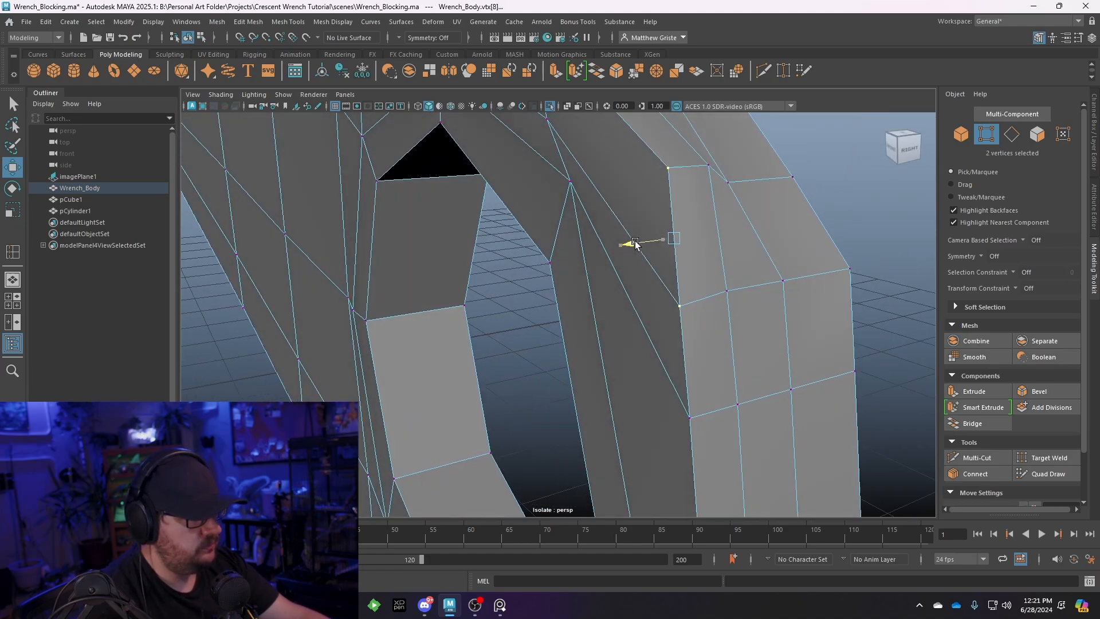
pyautogui.keyDown('alt'); pyautogui.moveTo(705, 235); pyautogui.dragTo(749, 224); pyautogui.keyUp('alt')
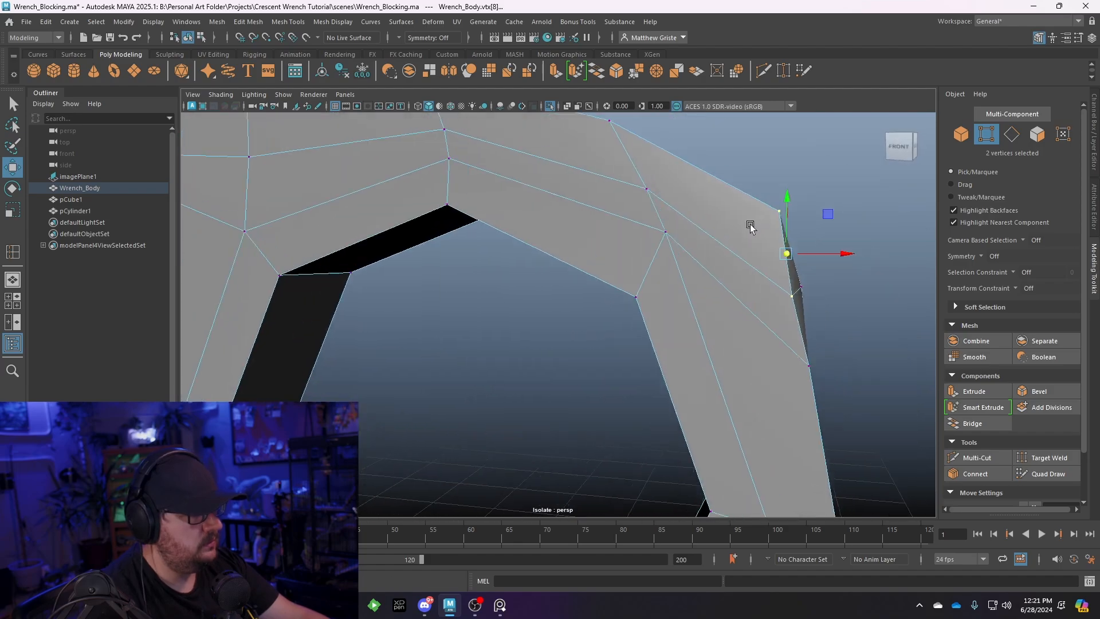
# In the front view, move the two outer vertices at the handle end's upper right onto the reference wrench's outline
pyautogui.press('space')
pyautogui.scroll(-7, 538, 421)
pyautogui.press('space')
pyautogui.keyDown('alt'); pyautogui.moveTo(745, 401); pyautogui.dragTo(556, 359, button='middle'); pyautogui.keyUp('alt')
pyautogui.scroll(3, 555, 359)
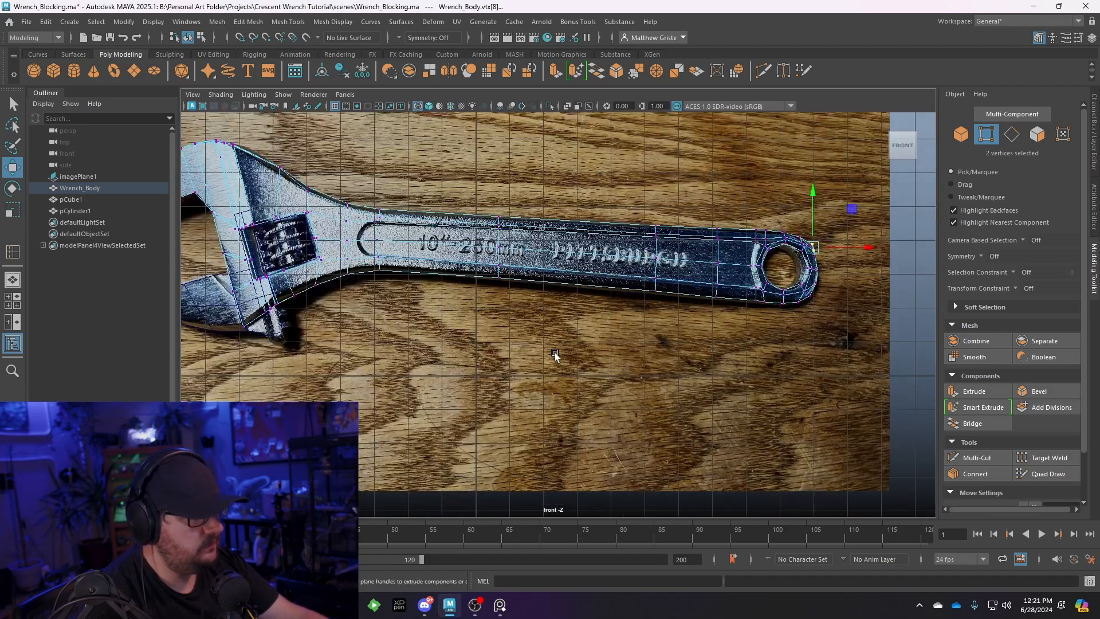
pyautogui.keyDown('alt'); pyautogui.moveTo(705, 321); pyautogui.dragTo(455, 366, button='middle'); pyautogui.keyUp('alt')
pyautogui.scroll(3, 456, 366)
pyautogui.scroll(5, 455, 365)
pyautogui.keyDown('alt'); pyautogui.moveTo(671, 189); pyautogui.dragTo(604, 244, button='middle'); pyautogui.keyUp('alt')
pyautogui.scroll(4, 603, 241)
pyautogui.click(602, 238)
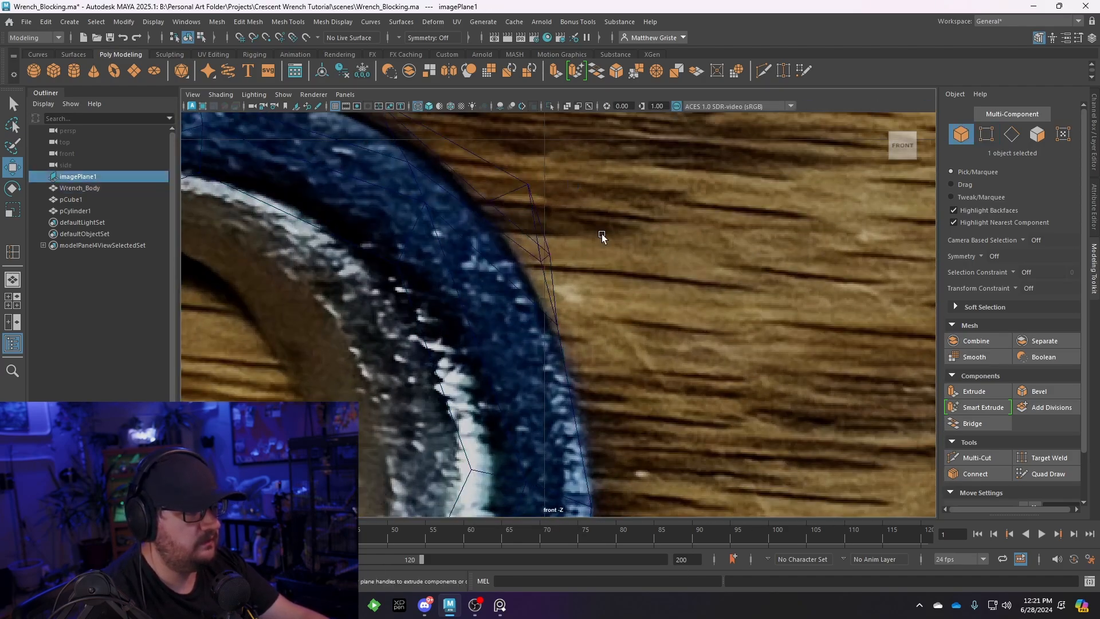
pyautogui.scroll(1, 599, 229)
pyautogui.moveTo(560, 181); pyautogui.dragTo(507, 196)
pyautogui.moveTo(527, 177); pyautogui.dragTo(507, 165, button='right')
pyautogui.moveTo(533, 155); pyautogui.dragTo(488, 205)
pyautogui.hotkey('ctrl', 'z')
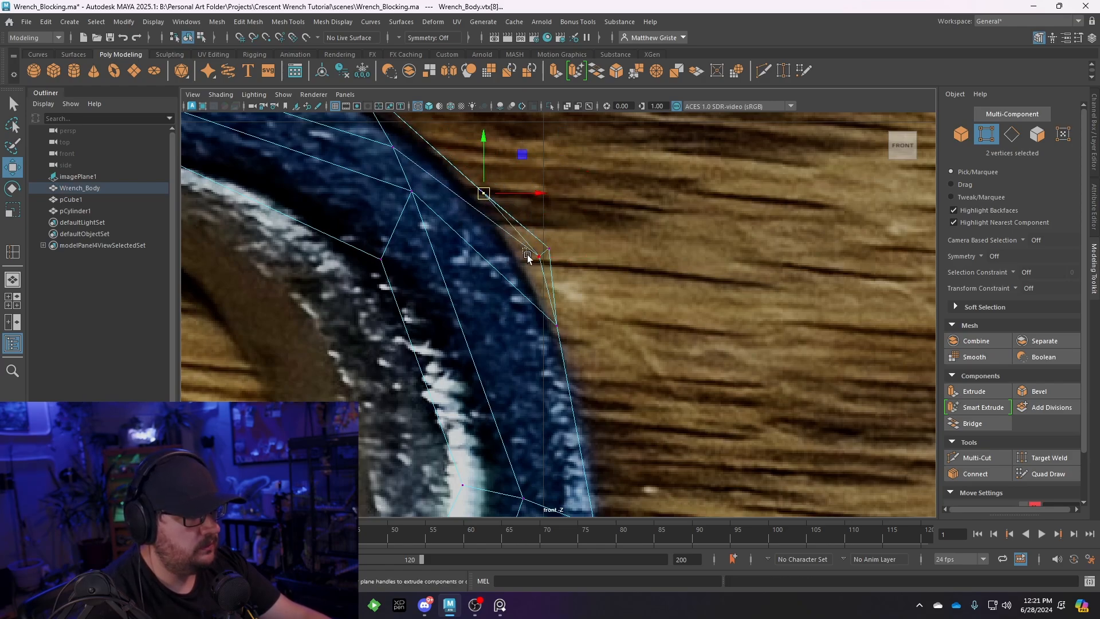
# Move the four outer vertices at the next corner down the handle end's outer rim inward onto the reference wrench's outline
pyautogui.moveTo(547, 253); pyautogui.dragTo(547, 253)
pyautogui.moveTo(546, 251); pyautogui.dragTo(532, 258)
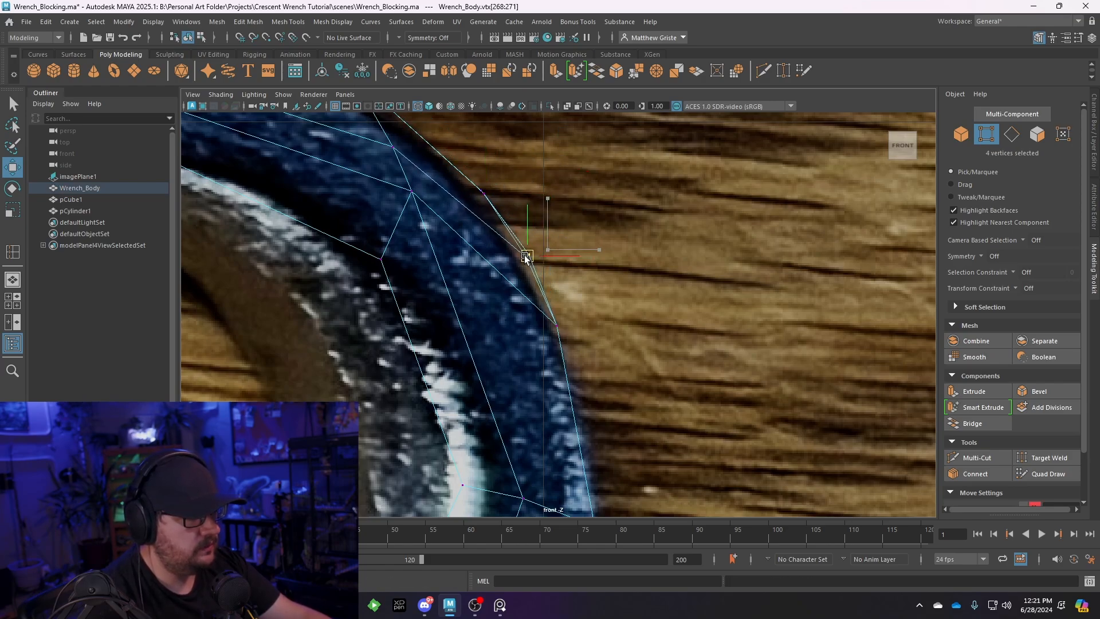
pyautogui.press('space')
pyautogui.press('space')
pyautogui.keyDown('alt'); pyautogui.moveTo(724, 224); pyautogui.dragTo(562, 280); pyautogui.keyUp('alt')
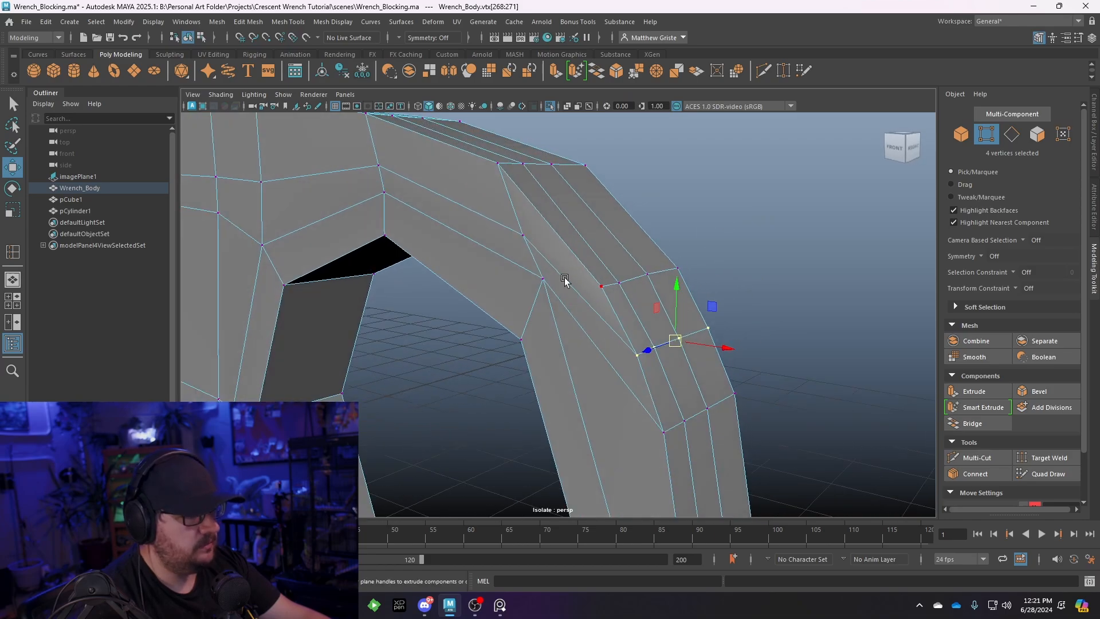
# Examine the handle end's rim in smooth preview and the stepped area beside the wrench jaw from several angles in object mode
pyautogui.moveTo(617, 244); pyautogui.dragTo(650, 221, button='right')
pyautogui.click(727, 247)
pyautogui.keyDown('alt'); pyautogui.moveTo(727, 248); pyautogui.dragTo(510, 289); pyautogui.keyUp('alt')
pyautogui.click(510, 289)
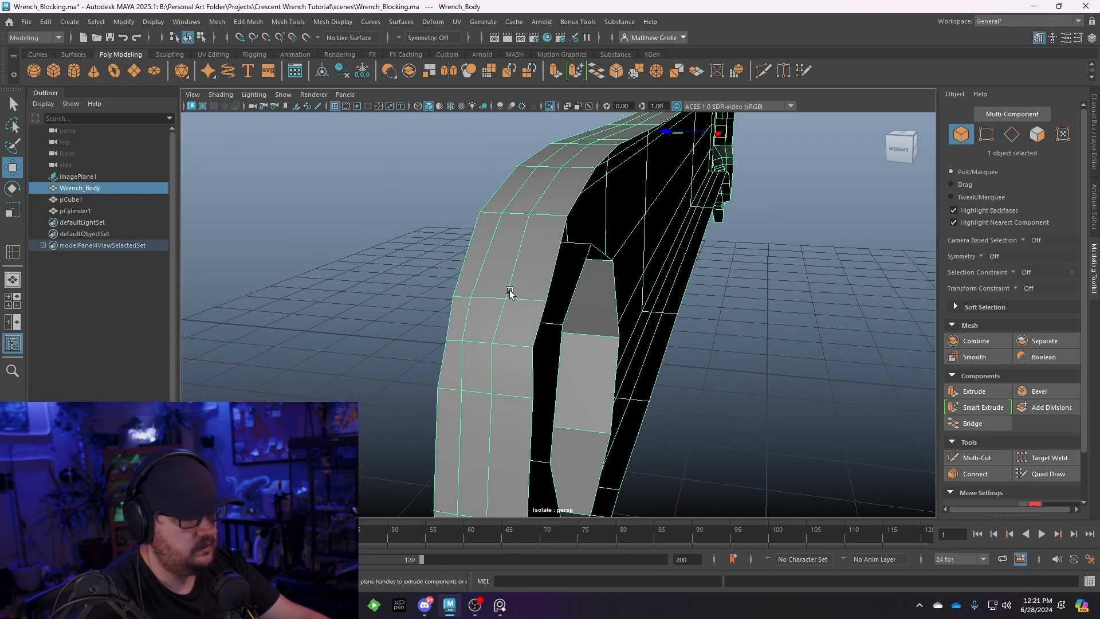
pyautogui.press('3')
pyautogui.click(403, 277)
pyautogui.scroll(-3, 400, 277)
pyautogui.keyDown('alt'); pyautogui.moveTo(401, 277); pyautogui.dragTo(618, 295); pyautogui.keyUp('alt')
pyautogui.click(590, 259)
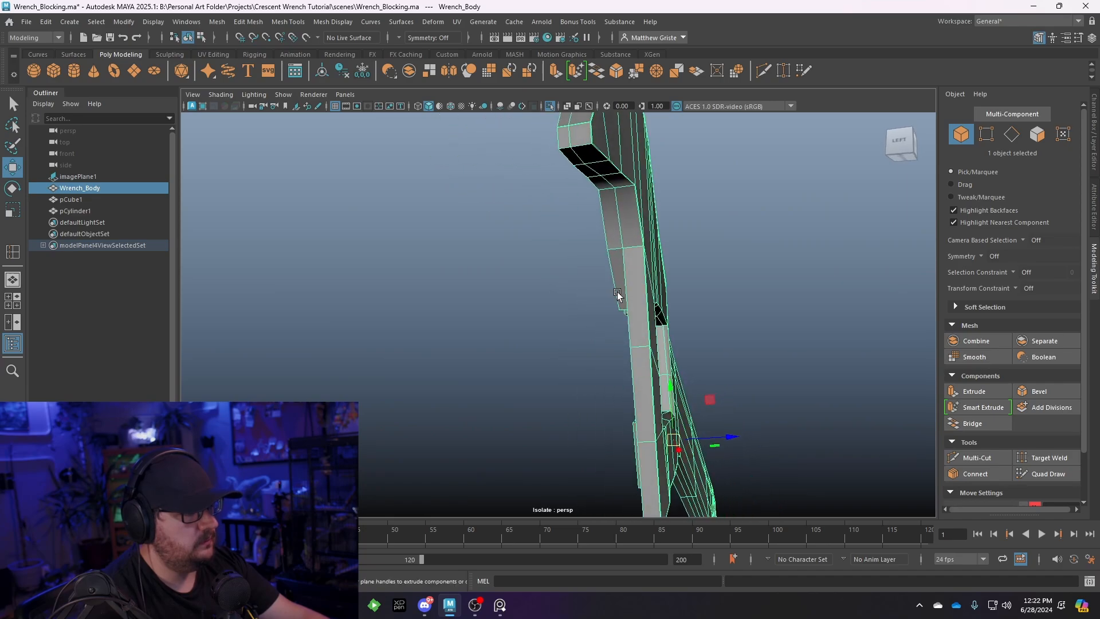
# Insert an edge loop close to the step edge beside the wrench jaw with the Insert Edge Loop tool
pyautogui.click(295, 27)
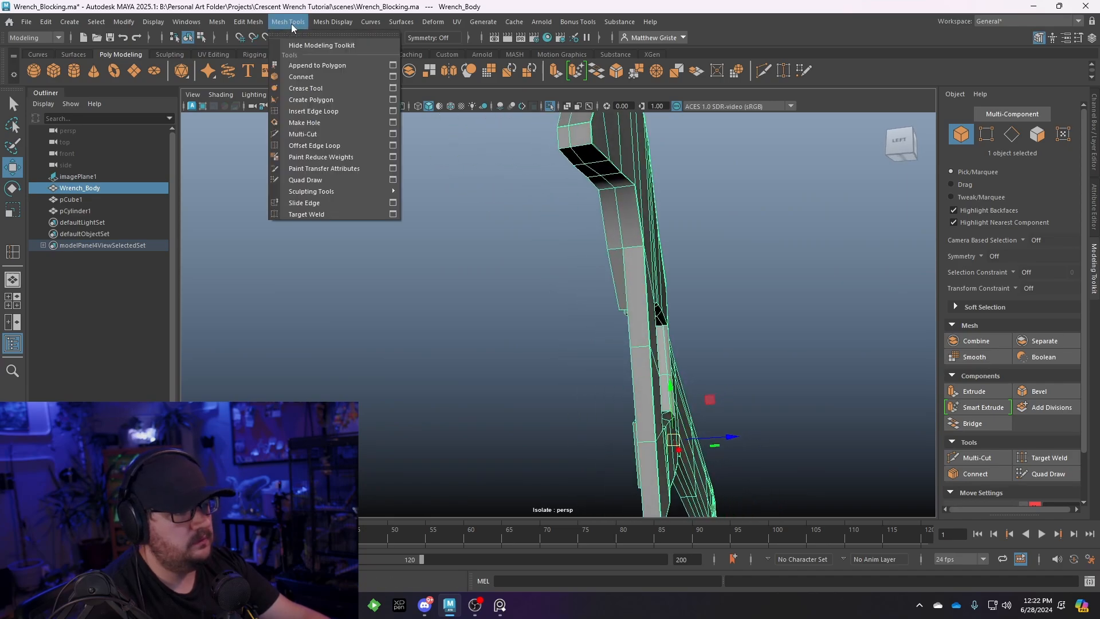
pyautogui.click(314, 111)
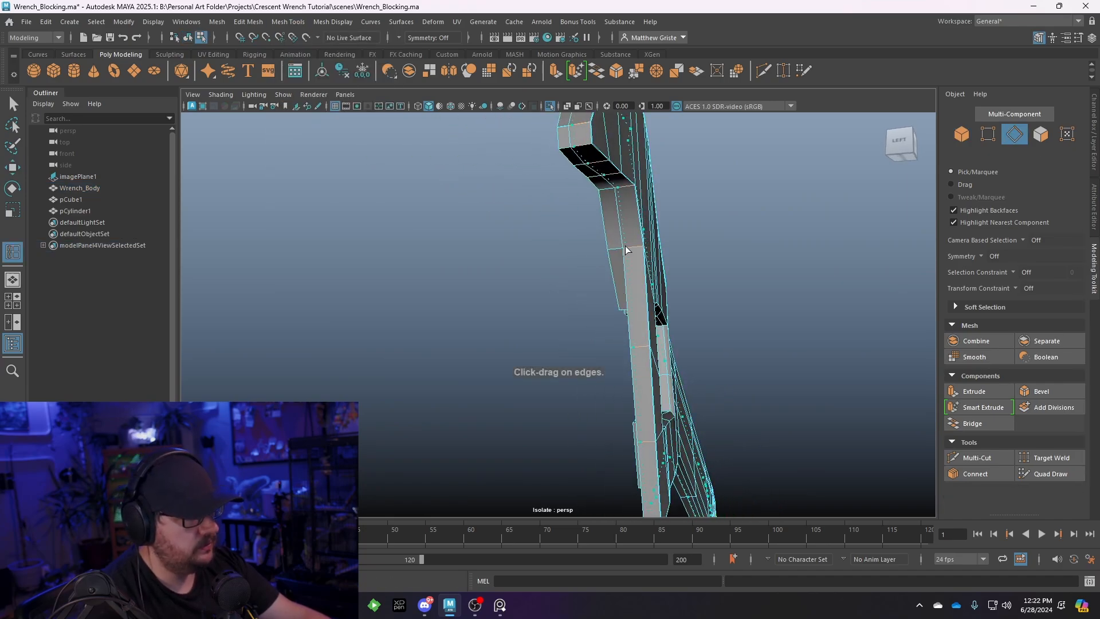
pyautogui.click(624, 246)
pyautogui.keyDown('alt'); pyautogui.moveTo(625, 247); pyautogui.dragTo(641, 275); pyautogui.keyUp('alt')
pyautogui.keyDown('alt'); pyautogui.moveTo(640, 275); pyautogui.dragTo(597, 315, button='middle'); pyautogui.keyUp('alt')
pyautogui.keyDown('alt'); pyautogui.moveTo(596, 315); pyautogui.dragTo(712, 338); pyautogui.keyUp('alt')
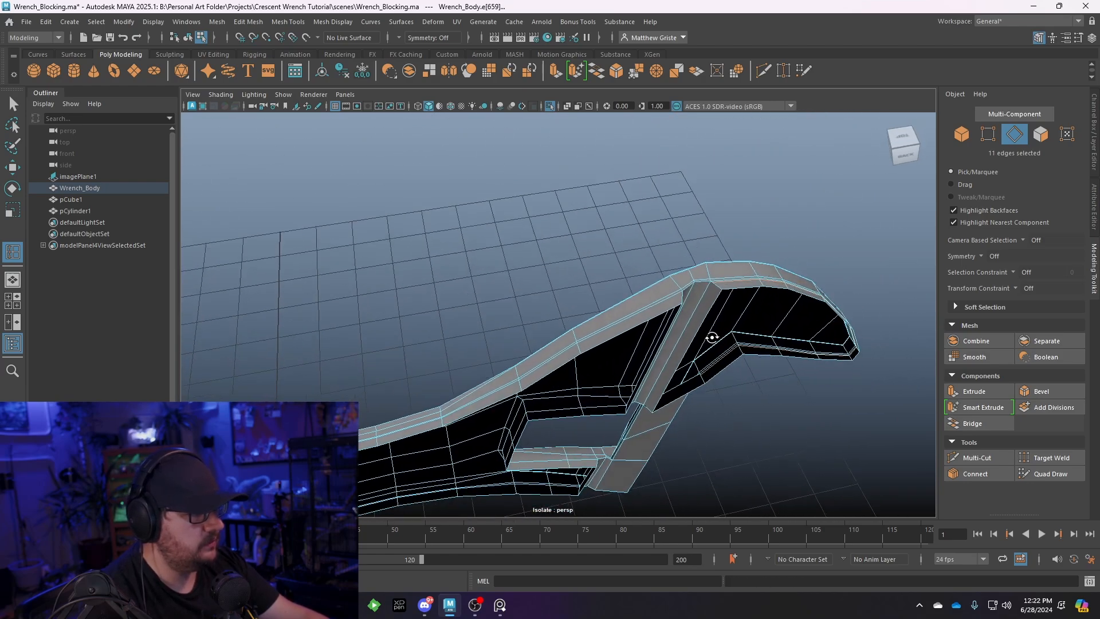
# Cut a support edge with Multi-Cut down the narrow step face beside the jaw and around its lower end
pyautogui.scroll(4, 712, 338)
pyautogui.keyDown('alt'); pyautogui.moveTo(712, 337); pyautogui.dragTo(579, 366, button='middle'); pyautogui.keyUp('alt')
pyautogui.keyDown('alt'); pyautogui.moveTo(579, 367); pyautogui.dragTo(638, 321); pyautogui.keyUp('alt')
pyautogui.keyDown('alt'); pyautogui.moveTo(638, 322); pyautogui.dragTo(599, 195, button='middle'); pyautogui.keyUp('alt')
pyautogui.scroll(2, 594, 384)
pyautogui.keyDown('alt'); pyautogui.moveTo(594, 384); pyautogui.dragTo(550, 297, button='middle'); pyautogui.keyUp('alt')
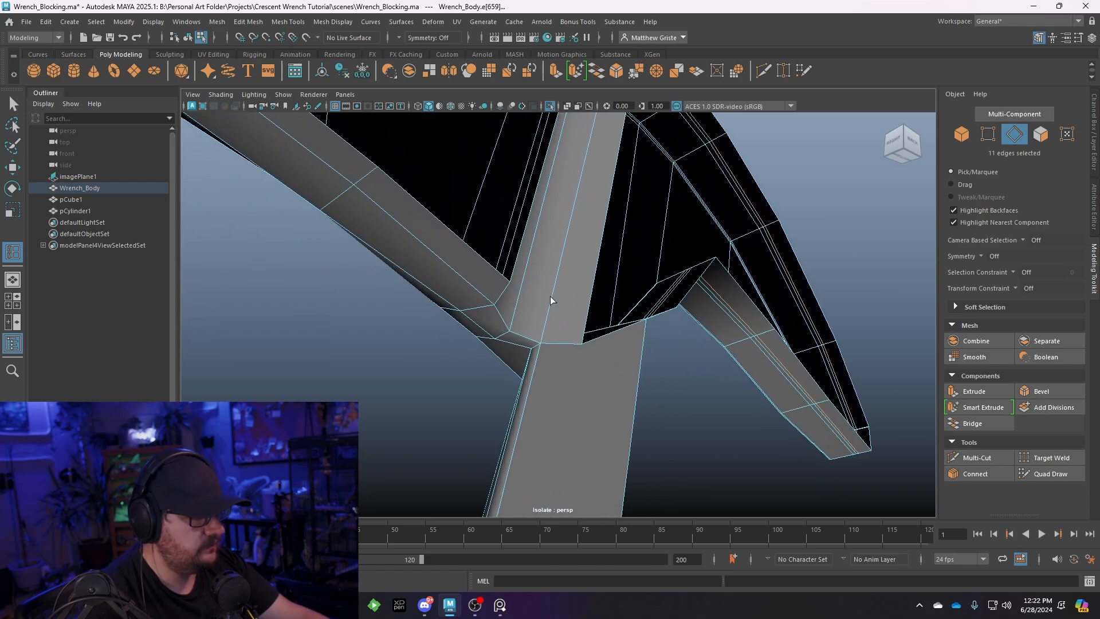
pyautogui.click(548, 343)
pyautogui.keyDown('alt'); pyautogui.moveTo(576, 257); pyautogui.dragTo(458, 201); pyautogui.keyUp('alt')
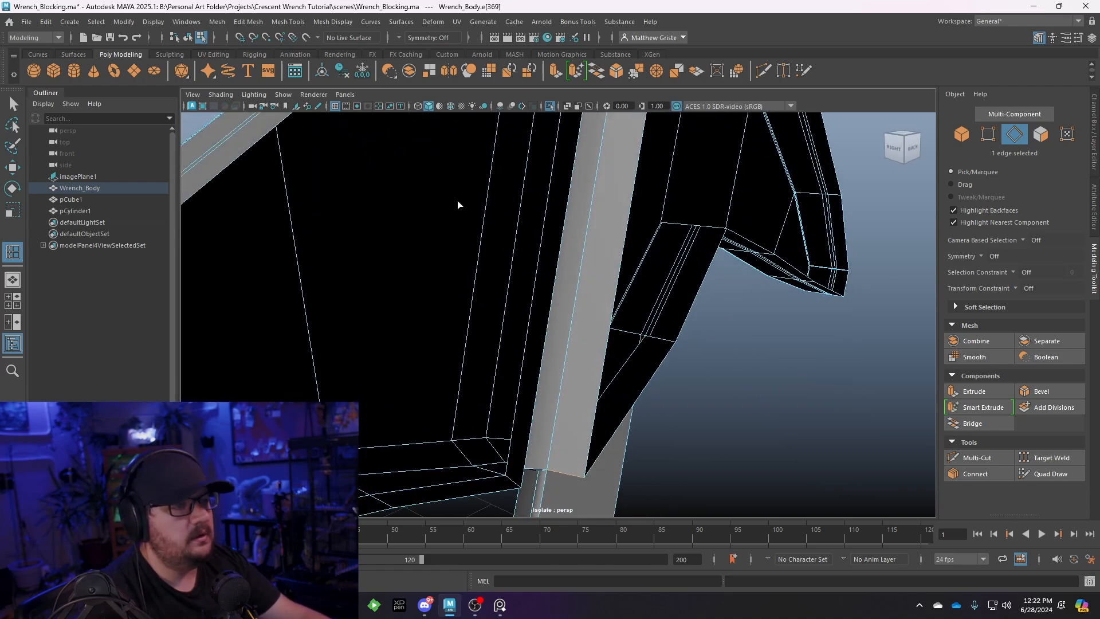
pyautogui.click(295, 27)
pyautogui.click(329, 135)
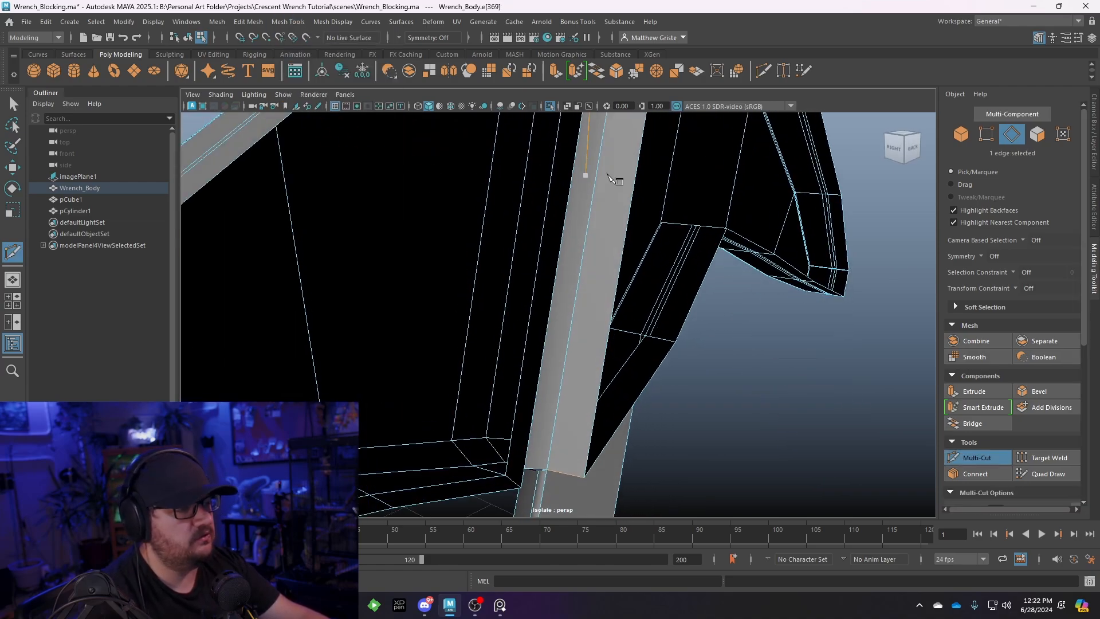
pyautogui.keyDown('alt'); pyautogui.moveTo(579, 177); pyautogui.dragTo(570, 380); pyautogui.keyUp('alt')
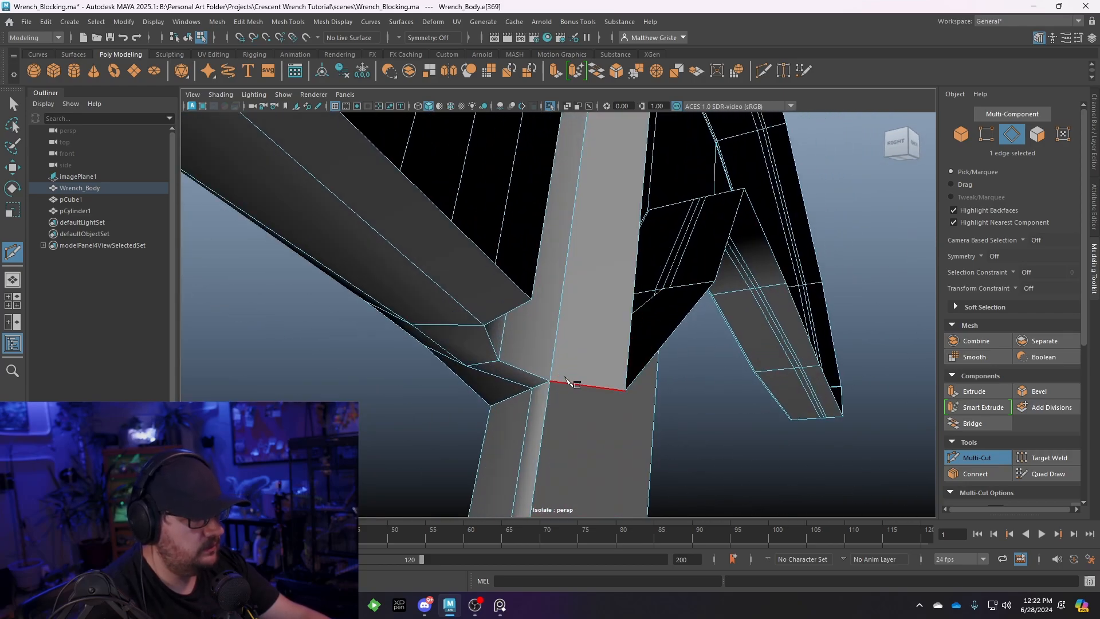
pyautogui.click(559, 381)
pyautogui.keyDown('alt'); pyautogui.moveTo(619, 398); pyautogui.dragTo(545, 303); pyautogui.keyUp('alt')
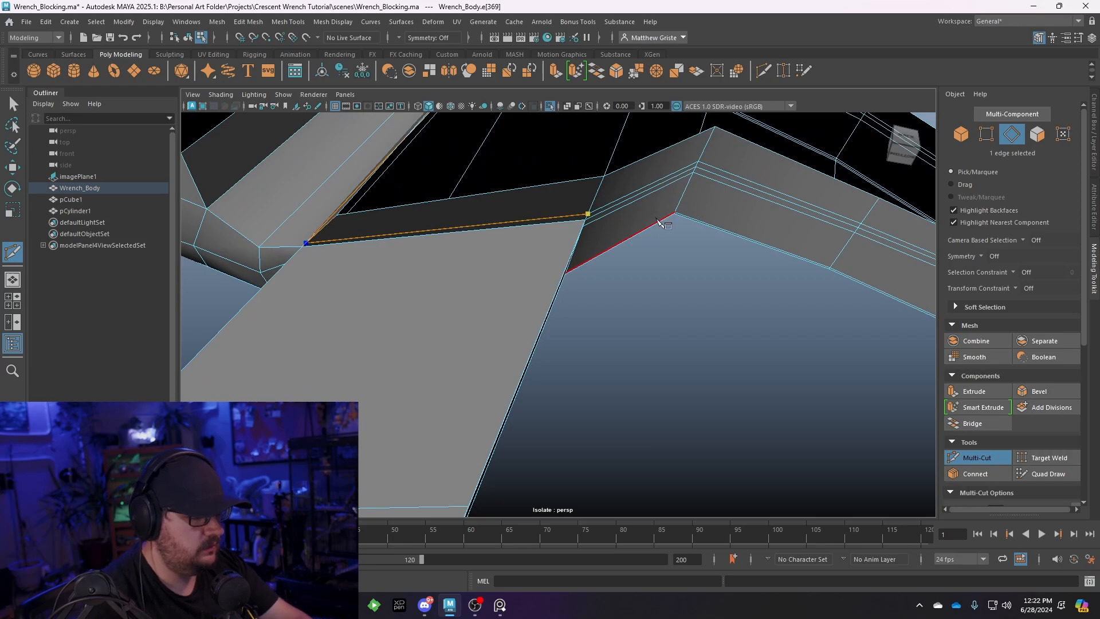
pyautogui.press('Return')
# Examine the jaw and step area in smooth preview from the back of the wrench body
pyautogui.press('q')
pyautogui.press('3')
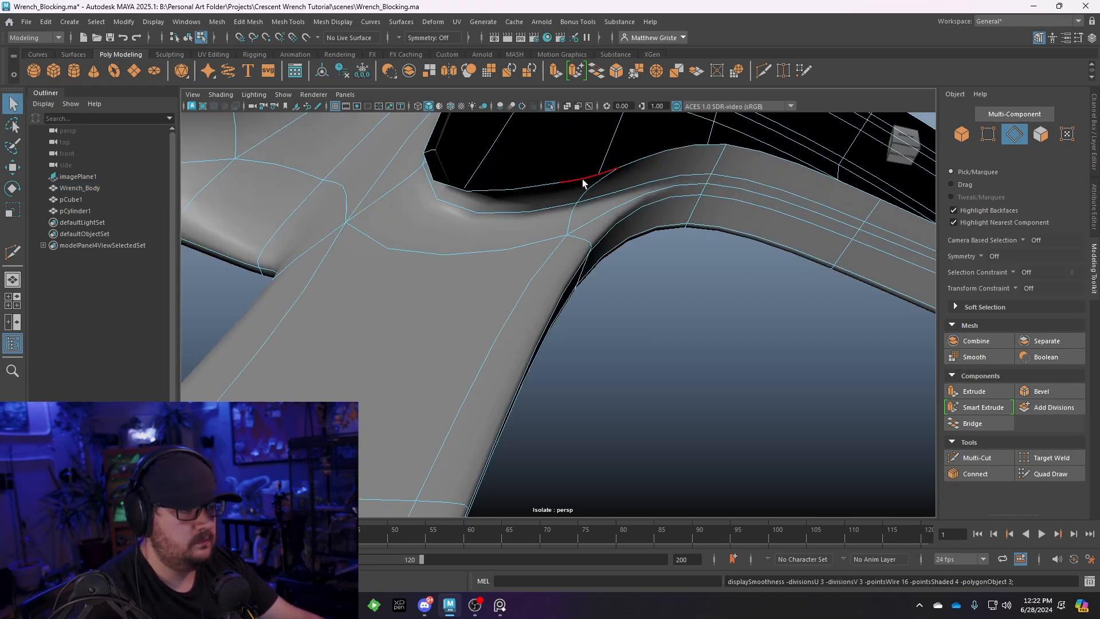
pyautogui.scroll(-3, 585, 181)
pyautogui.keyDown('alt'); pyautogui.moveTo(584, 182); pyautogui.dragTo(521, 248); pyautogui.keyUp('alt')
pyautogui.moveTo(486, 253); pyautogui.dragTo(539, 236, button='right')
pyautogui.keyDown('alt'); pyautogui.moveTo(538, 236); pyautogui.dragTo(740, 366); pyautogui.keyUp('alt')
pyautogui.click(513, 307)
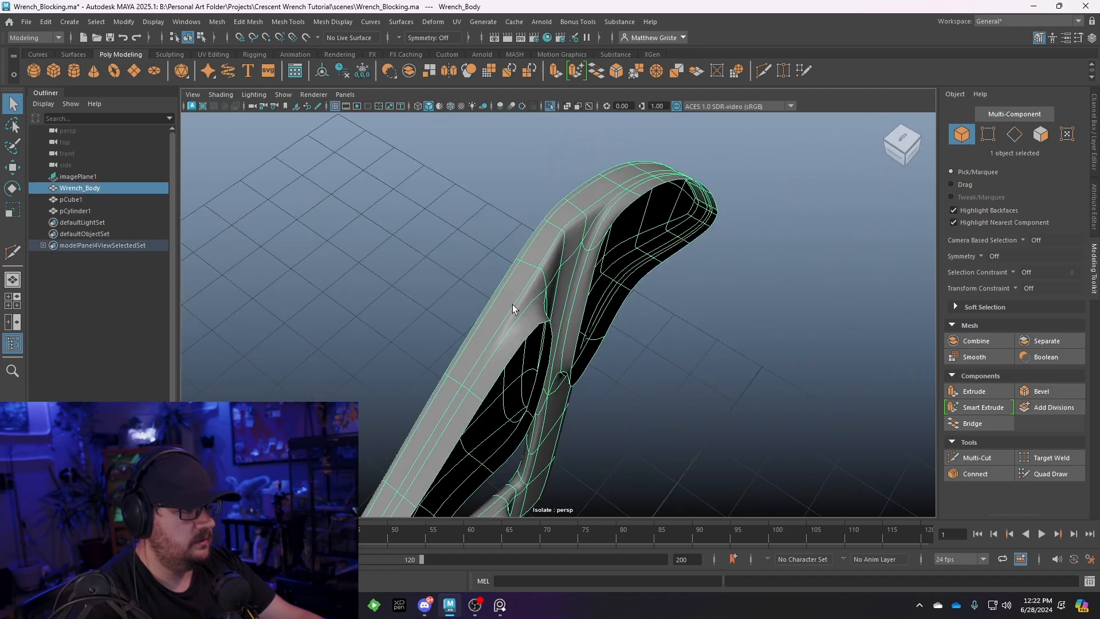
# Return to the unsmoothed mesh and insert an edge loop just below the upper edge of the recessed step wall
pyautogui.press('1')
pyautogui.keyDown('alt'); pyautogui.moveTo(646, 283); pyautogui.dragTo(513, 184); pyautogui.keyUp('alt')
pyautogui.keyDown('alt'); pyautogui.moveTo(513, 183); pyautogui.dragTo(493, 304, button='middle'); pyautogui.keyUp('alt')
pyautogui.scroll(3, 493, 304)
pyautogui.keyDown('alt'); pyautogui.moveTo(493, 304); pyautogui.dragTo(450, 269); pyautogui.keyUp('alt')
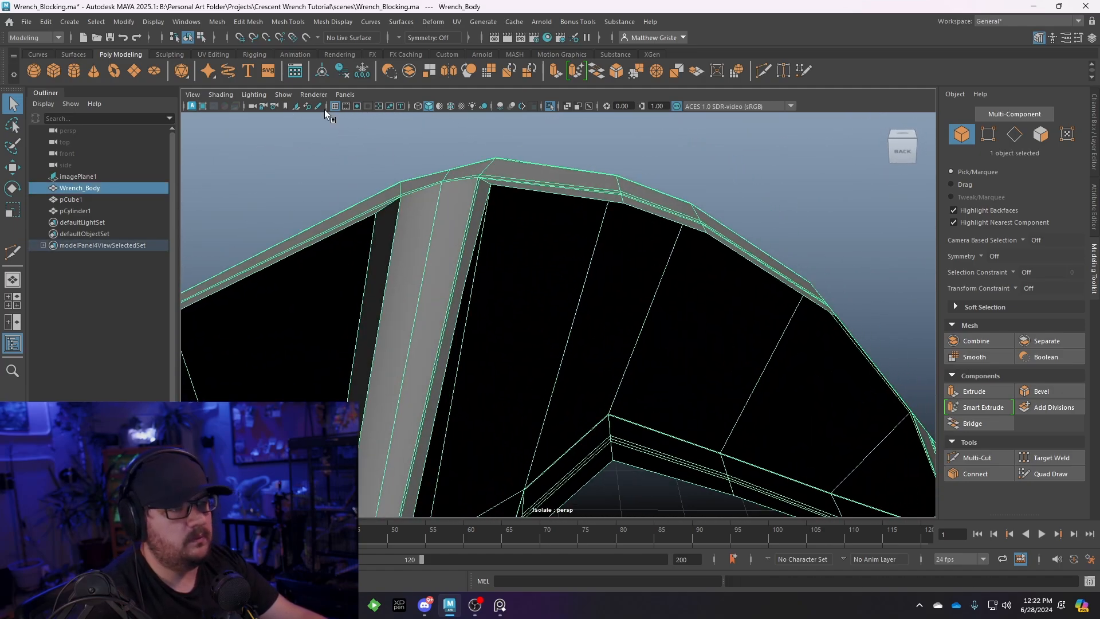
pyautogui.click(287, 26)
pyautogui.click(312, 102)
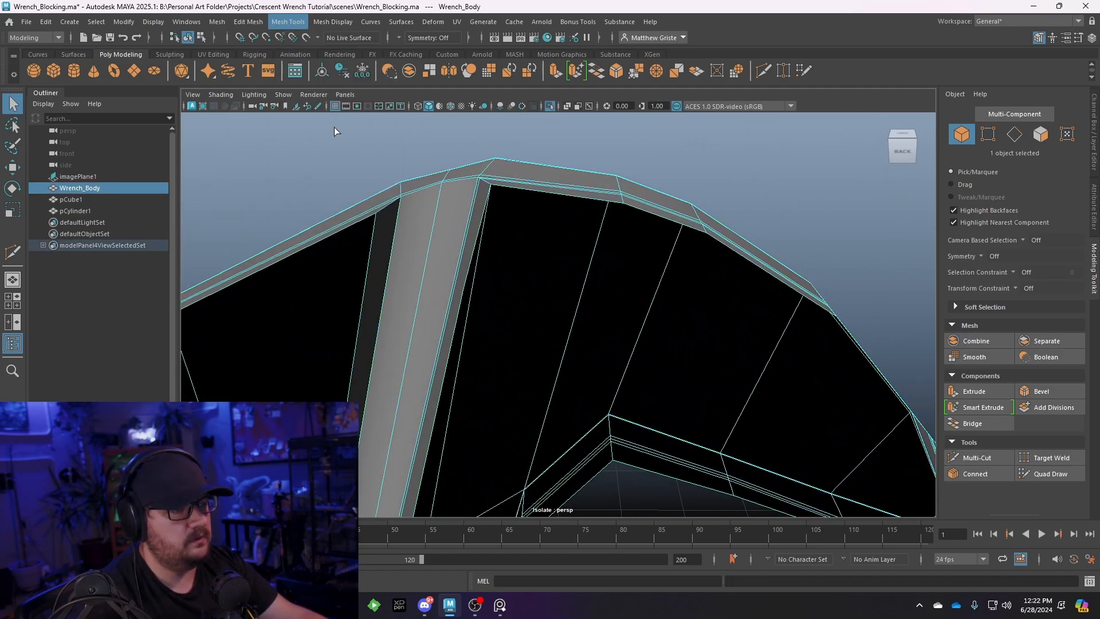
pyautogui.click(440, 184)
pyautogui.keyDown('alt'); pyautogui.moveTo(440, 184); pyautogui.dragTo(624, 244); pyautogui.keyUp('alt')
pyautogui.scroll(3, 565, 215)
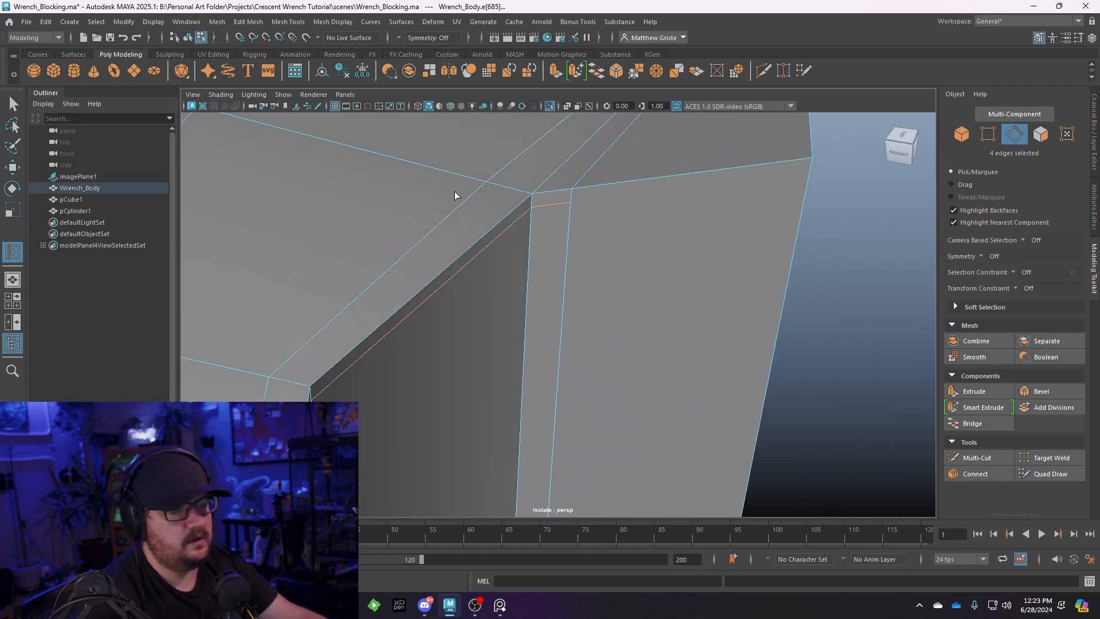
# Extend the new edge with Multi-Cut across the step's side face to the body's open border
pyautogui.click(256, 22)
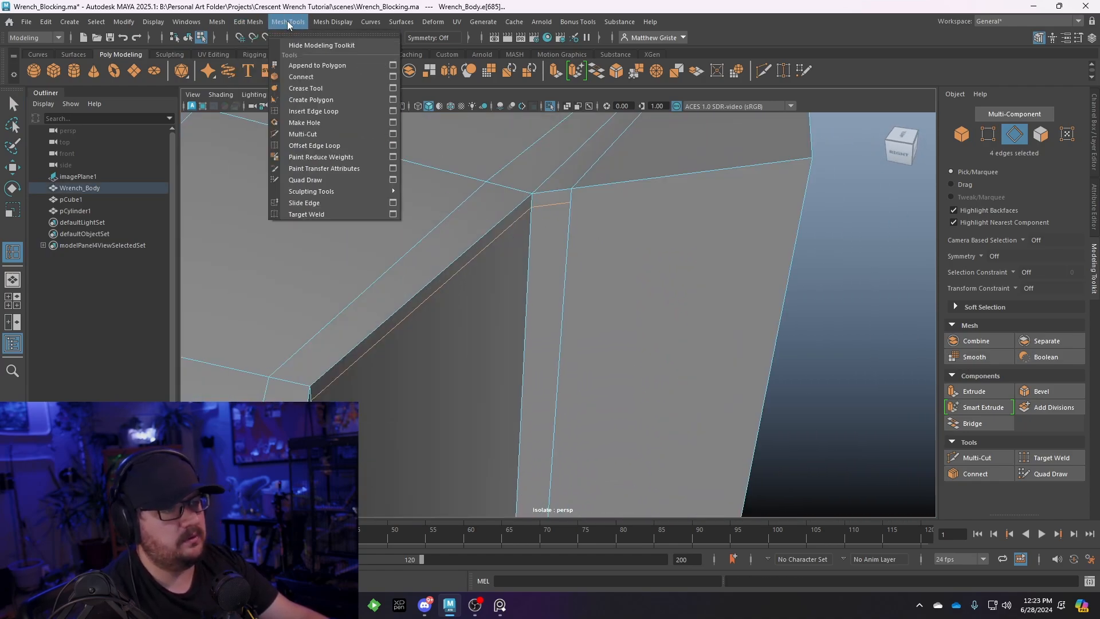
pyautogui.click(313, 127)
pyautogui.click(572, 203)
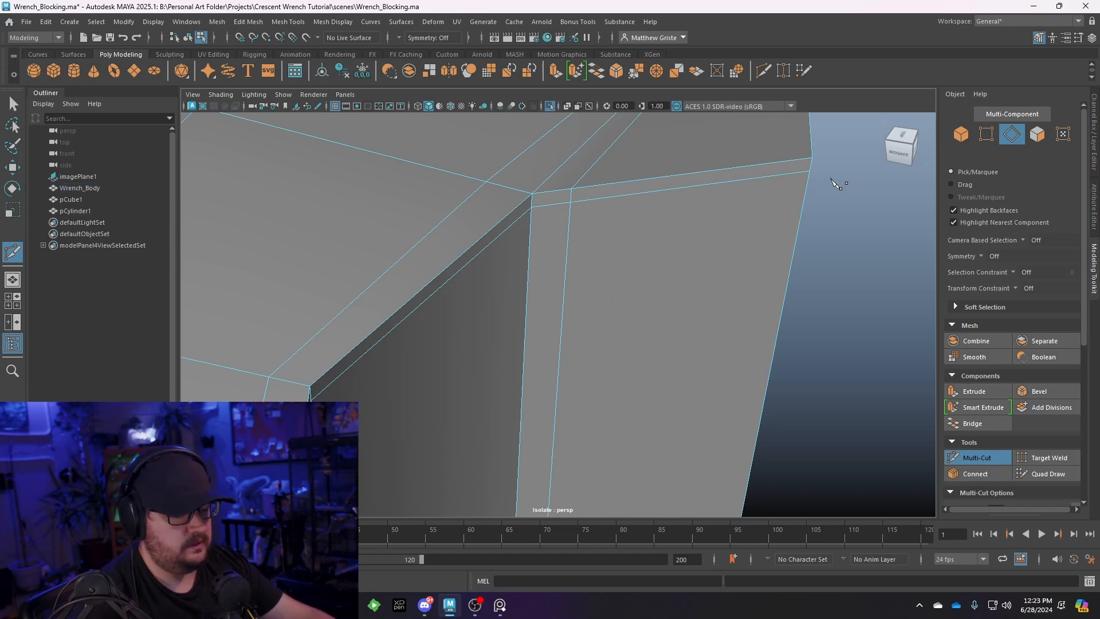
# Examine the tightened upper end of the step in smooth preview from the side and the back
pyautogui.press('q')
pyautogui.press('3')
pyautogui.keyDown('alt'); pyautogui.moveTo(748, 227); pyautogui.dragTo(653, 230, button='right'); pyautogui.keyUp('alt')
pyautogui.press('F8')
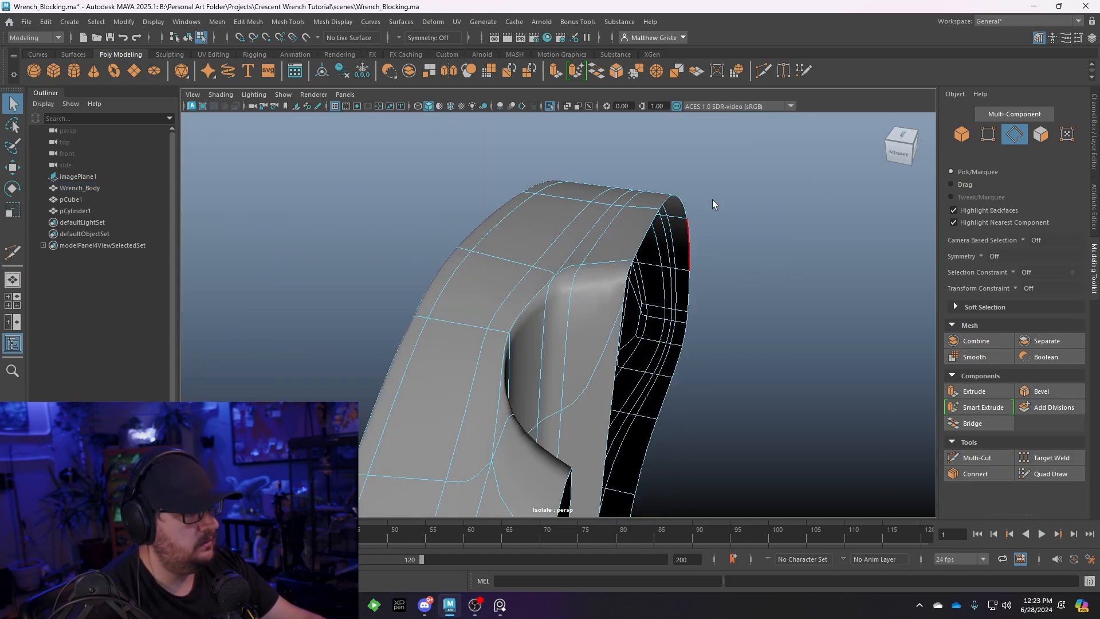
pyautogui.keyDown('alt'); pyautogui.moveTo(714, 202); pyautogui.dragTo(480, 234); pyautogui.keyUp('alt')
pyautogui.click(480, 234)
pyautogui.keyDown('alt'); pyautogui.moveTo(481, 234); pyautogui.dragTo(557, 253, button='middle'); pyautogui.keyUp('alt')
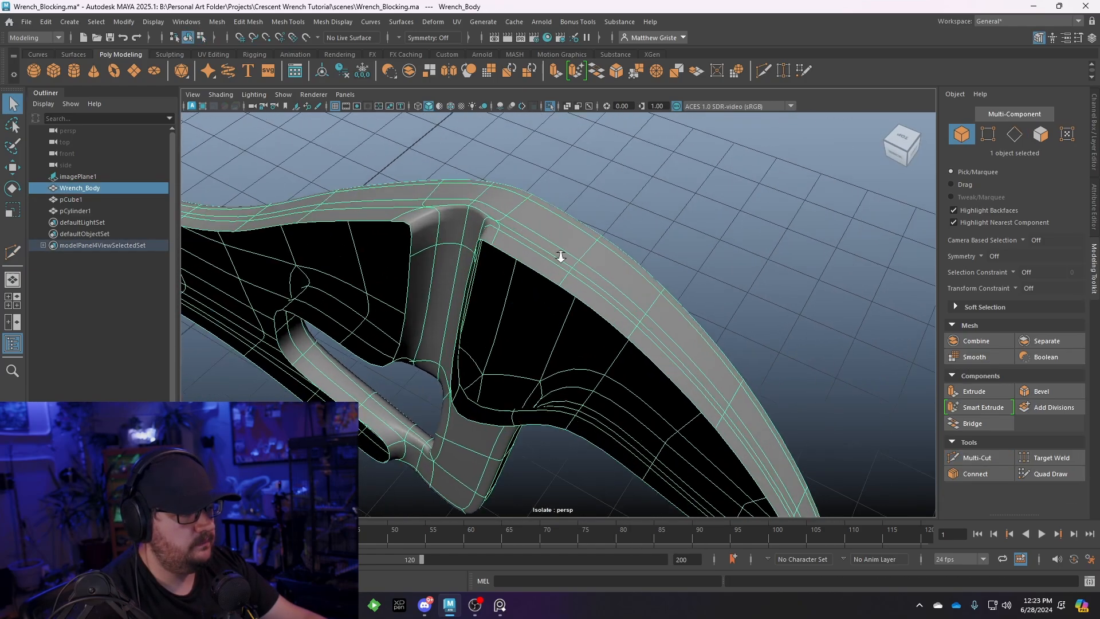
# Return to the unsmoothed mesh and insert an edge loop across the jaw's rim and face close to the step
pyautogui.press('1')
pyautogui.scroll(5, 555, 248)
pyautogui.keyDown('alt'); pyautogui.moveTo(552, 246); pyautogui.dragTo(527, 221); pyautogui.keyUp('alt')
pyautogui.scroll(-2, 521, 215)
pyautogui.keyDown('alt'); pyautogui.moveTo(521, 216); pyautogui.dragTo(542, 235, button='right'); pyautogui.keyUp('alt')
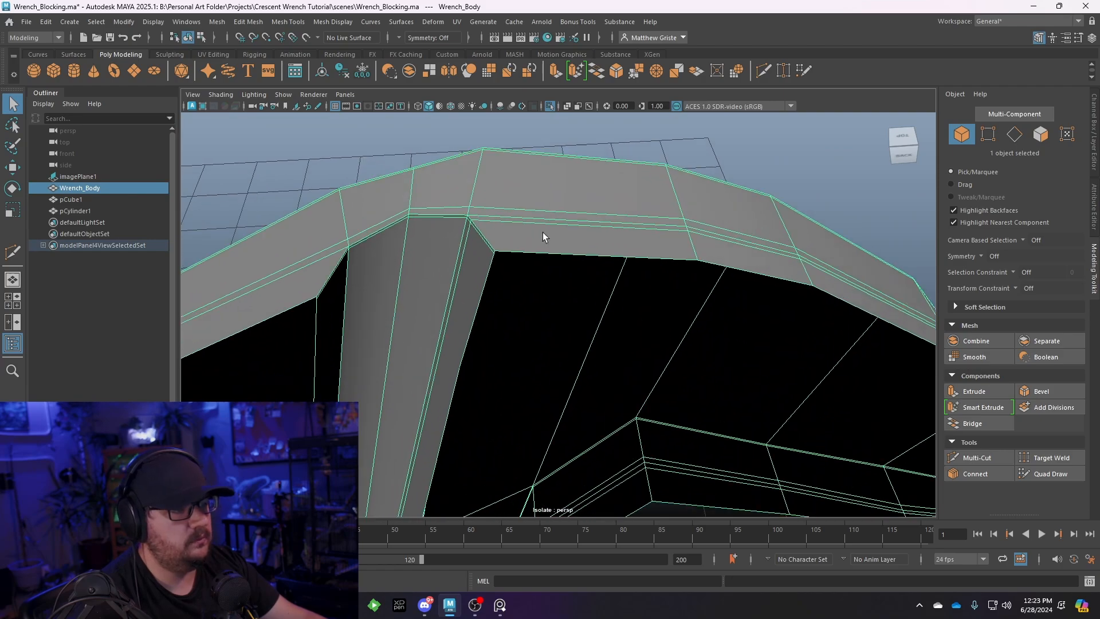
pyautogui.click(287, 26)
pyautogui.click(331, 111)
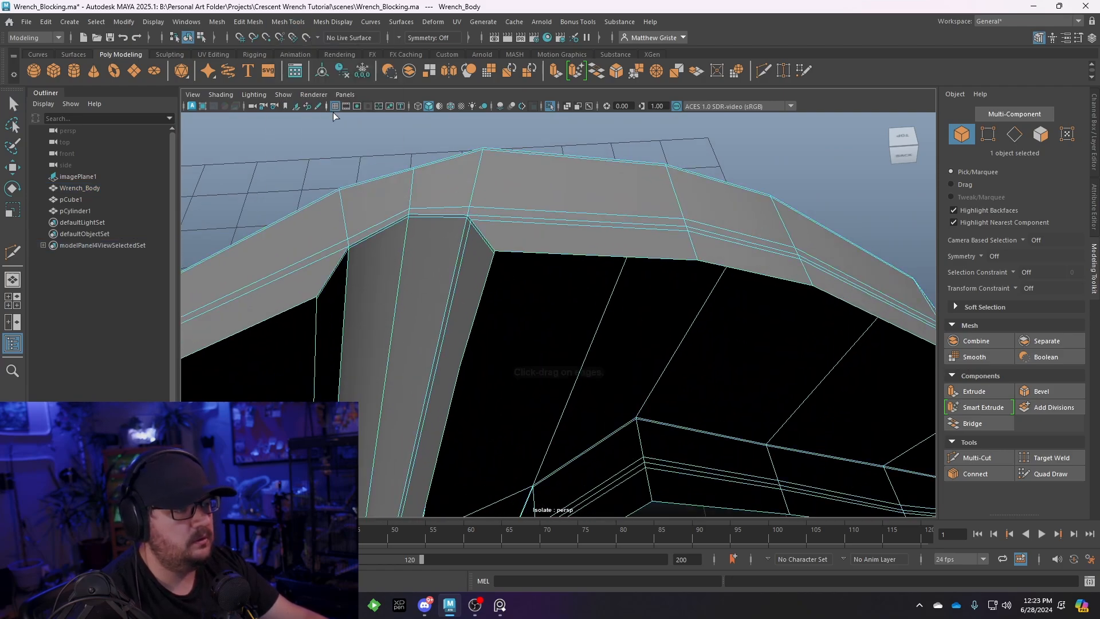
pyautogui.scroll(-4, 549, 219)
pyautogui.keyDown('alt'); pyautogui.moveTo(549, 219); pyautogui.dragTo(292, 281); pyautogui.keyUp('alt')
pyautogui.moveTo(604, 259); pyautogui.dragTo(609, 256)
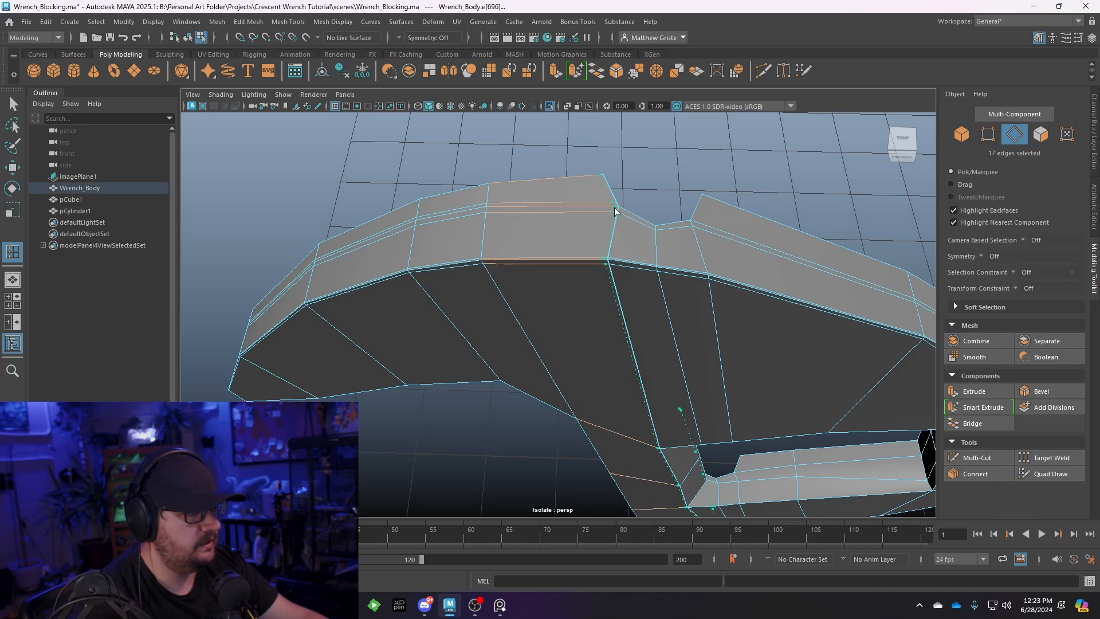
# Examine the shaded jaw and window area of the body in smooth preview with nothing selected
pyautogui.press('q')
pyautogui.press('3')
pyautogui.press('4')
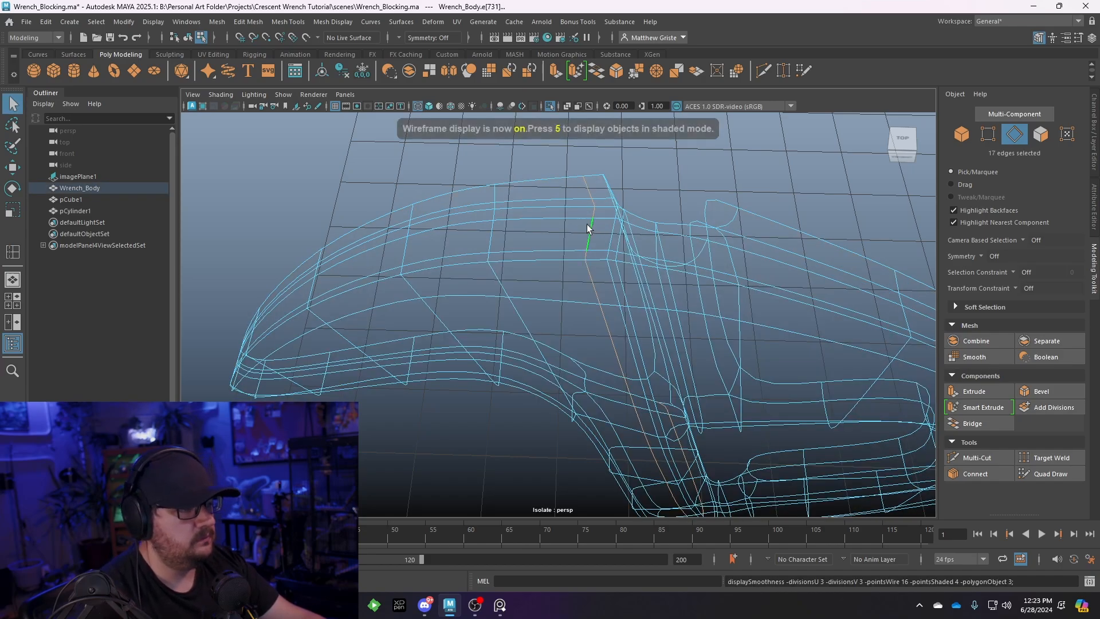
pyautogui.click(429, 107)
pyautogui.moveTo(540, 262); pyautogui.dragTo(576, 243, button='right')
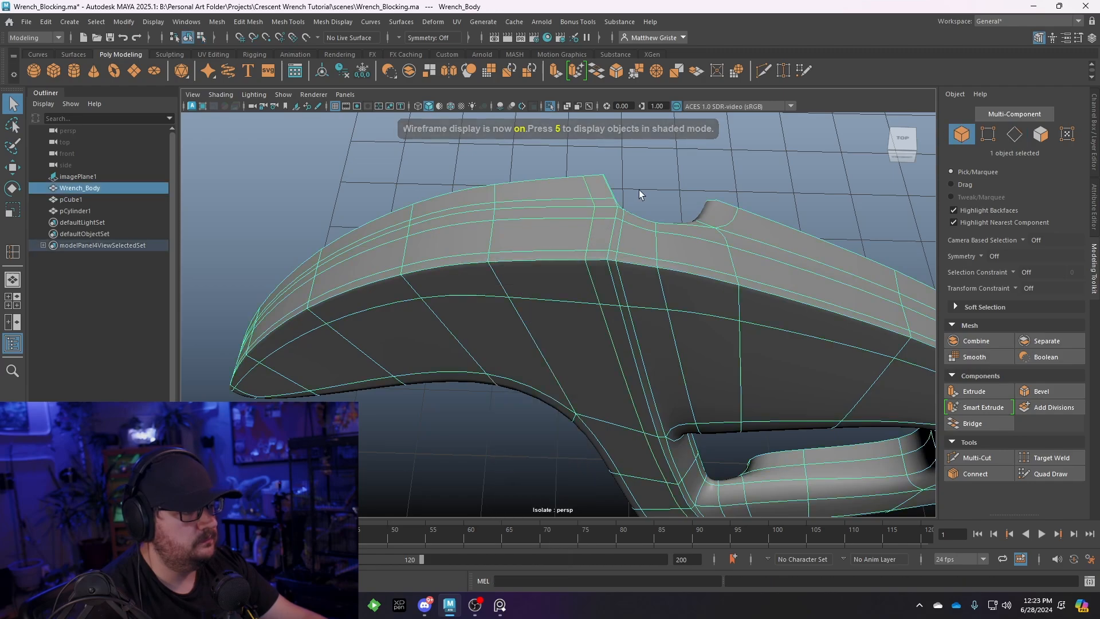
pyautogui.click(638, 190)
pyautogui.moveTo(633, 292)
pyautogui.keyDown('alt'); pyautogui.mouseDown()
pyautogui.moveTo(621, 222)
pyautogui.moveTo(602, 245)
pyautogui.moveTo(532, 282)
pyautogui.mouseUp(); pyautogui.keyUp('alt')
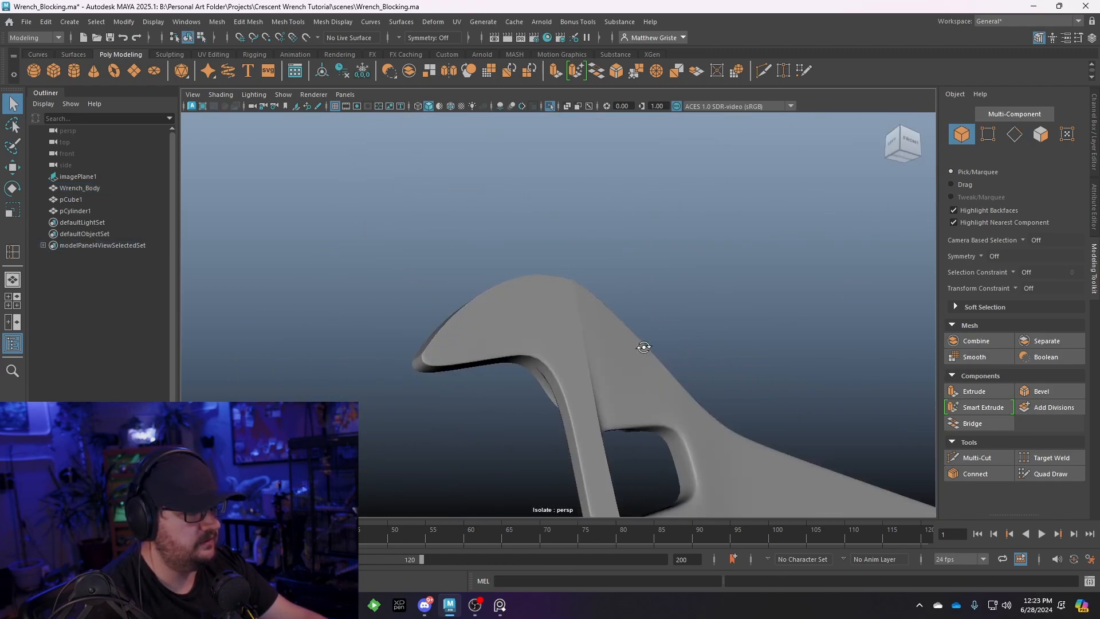
pyautogui.keyDown('alt'); pyautogui.moveTo(643, 347); pyautogui.dragTo(560, 248); pyautogui.keyUp('alt')
pyautogui.keyDown('alt'); pyautogui.moveTo(600, 311); pyautogui.dragTo(523, 298); pyautogui.keyUp('alt')
# Select the unsmoothed wrench body and insert an edge loop close to the front edge of the window's jaw-side wall
pyautogui.click(584, 351)
pyautogui.press('1')
pyautogui.scroll(5, 583, 351)
pyautogui.keyDown('alt'); pyautogui.moveTo(569, 249); pyautogui.dragTo(512, 257); pyautogui.keyUp('alt')
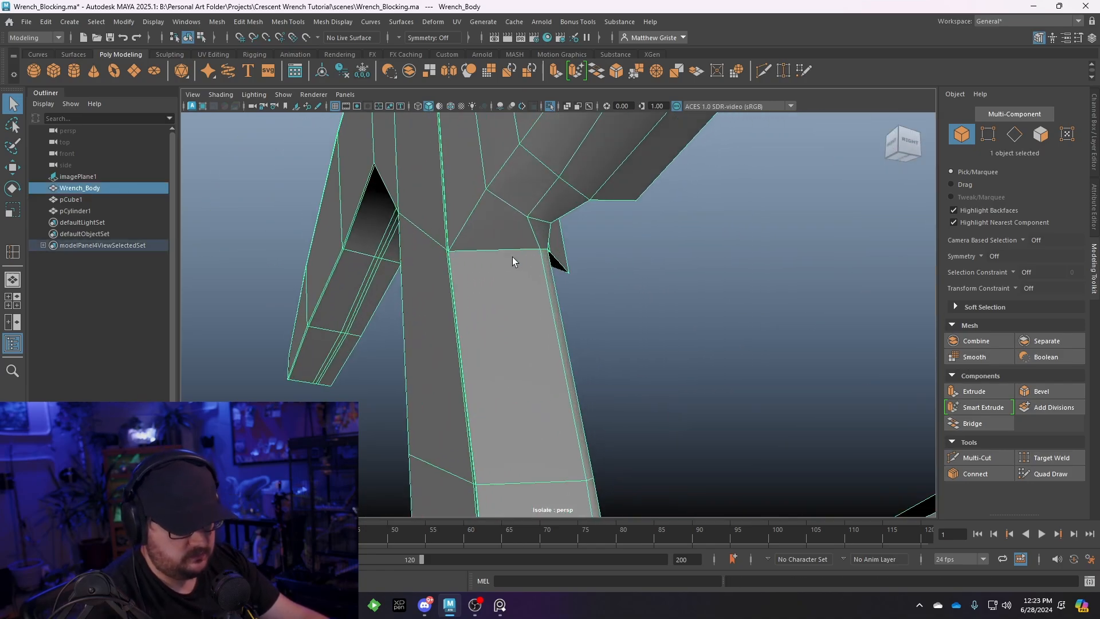
pyautogui.press('F10')
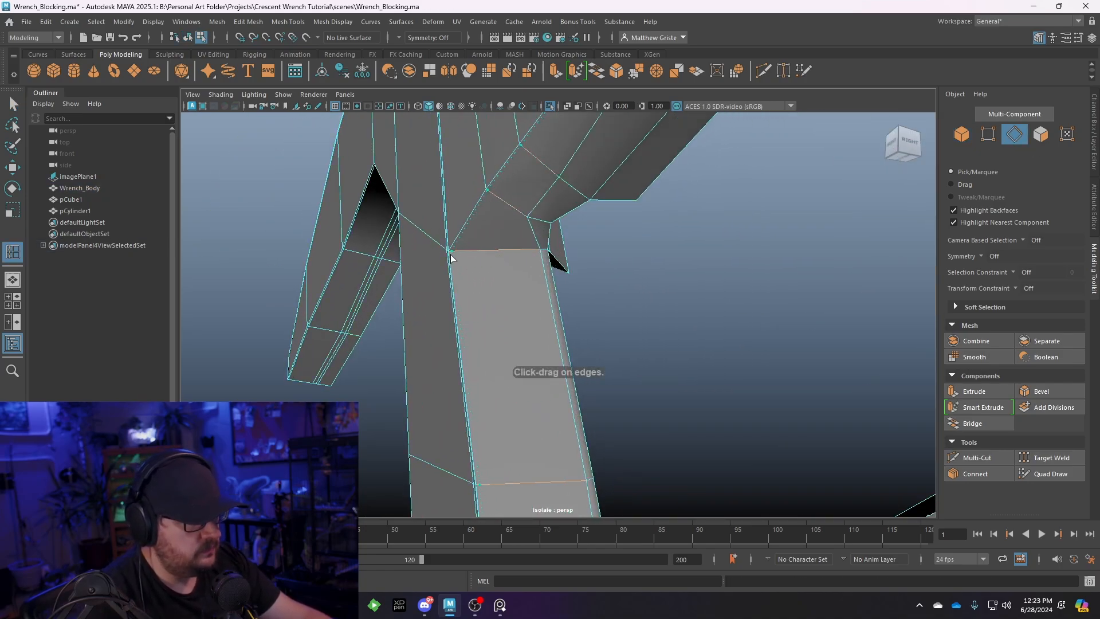
pyautogui.doubleClick(497, 253)
pyautogui.keyDown('alt'); pyautogui.moveTo(497, 254); pyautogui.dragTo(529, 254); pyautogui.keyUp('alt')
pyautogui.keyDown('alt'); pyautogui.moveTo(529, 254); pyautogui.dragTo(535, 255); pyautogui.keyUp('alt')
# Insert edge loops close to the upper and lower corners of the window's jaw-side wall
pyautogui.keyDown('alt'); pyautogui.moveTo(479, 267); pyautogui.dragTo(594, 296); pyautogui.keyUp('alt')
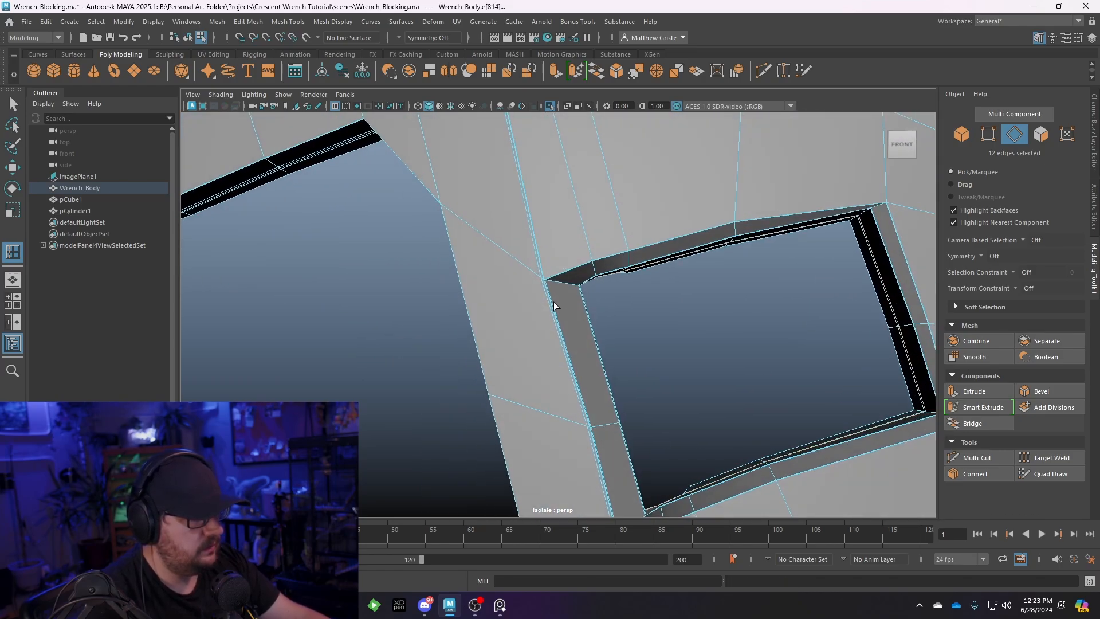
pyautogui.keyDown('alt'); pyautogui.moveTo(585, 351); pyautogui.dragTo(518, 211, button='middle'); pyautogui.keyUp('alt')
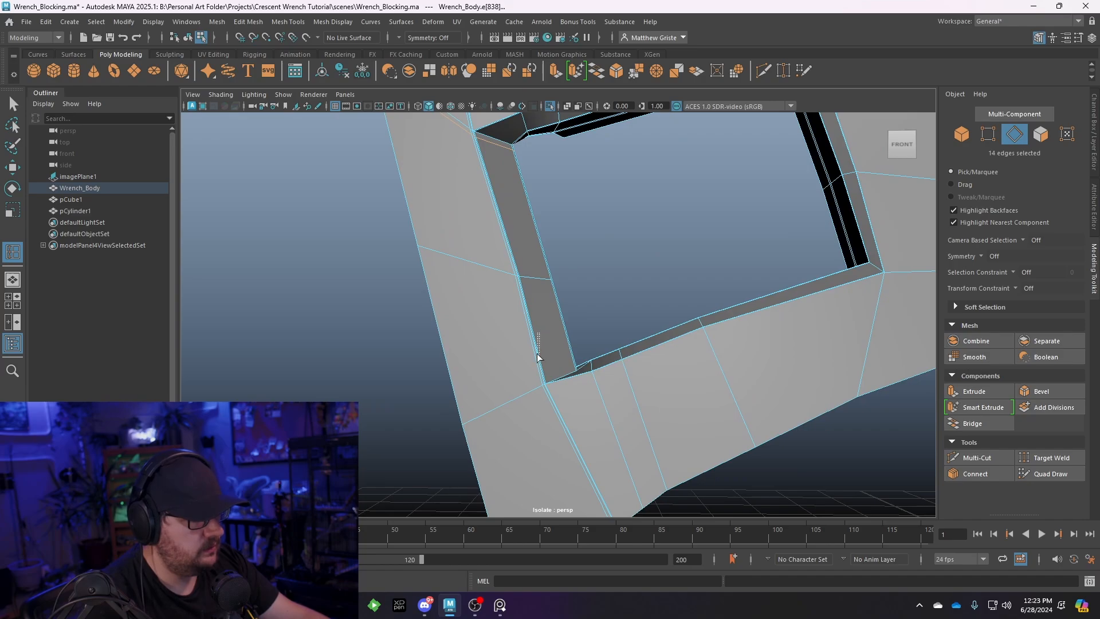
pyautogui.moveTo(538, 354); pyautogui.dragTo(659, 331)
pyautogui.press('q')
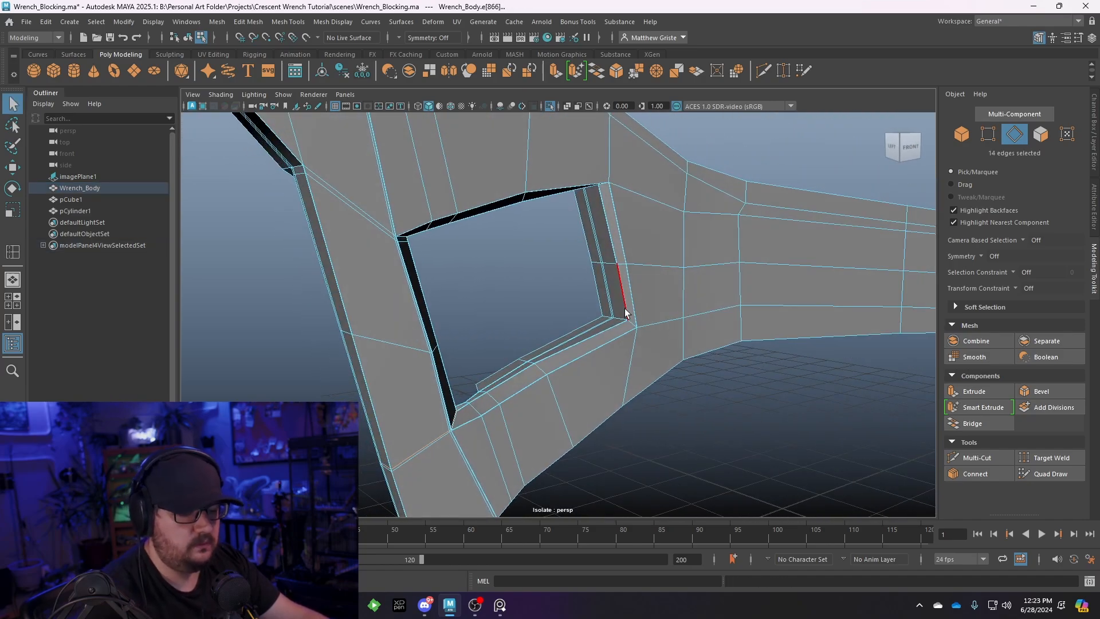
# Examine the whole wrench body in smooth preview, with attention to the window's corners and the jaw step
pyautogui.press('3')
pyautogui.moveTo(609, 239); pyautogui.dragTo(654, 225, button='right')
pyautogui.click(727, 402)
pyautogui.keyDown('alt'); pyautogui.moveTo(728, 403); pyautogui.dragTo(601, 415, button='right'); pyautogui.keyUp('alt')
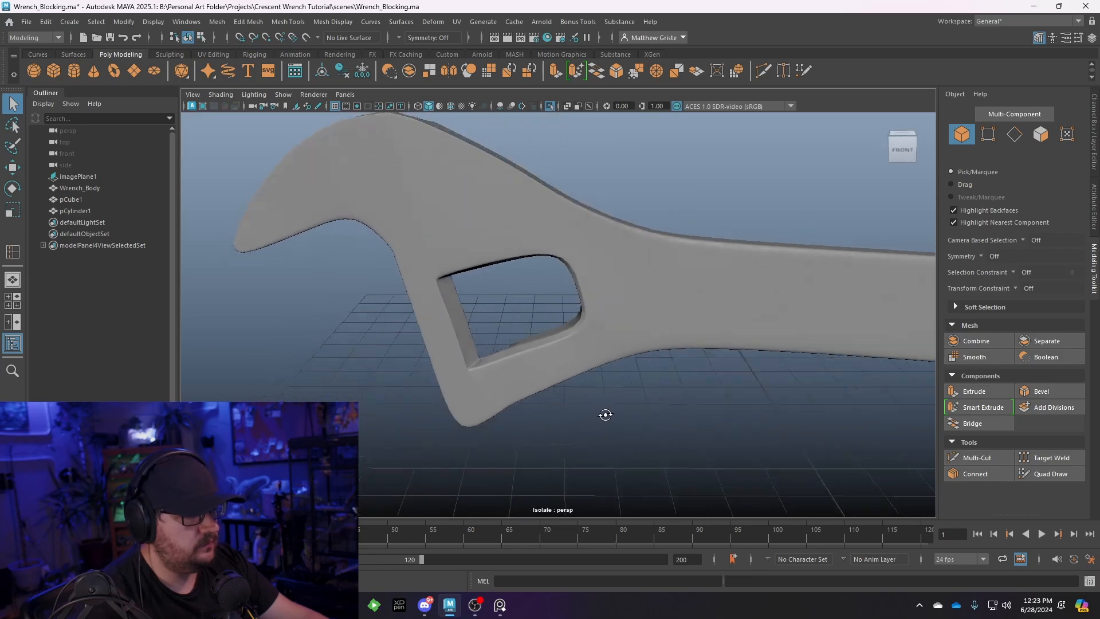
pyautogui.keyDown('alt'); pyautogui.moveTo(602, 415); pyautogui.dragTo(631, 359); pyautogui.keyUp('alt')
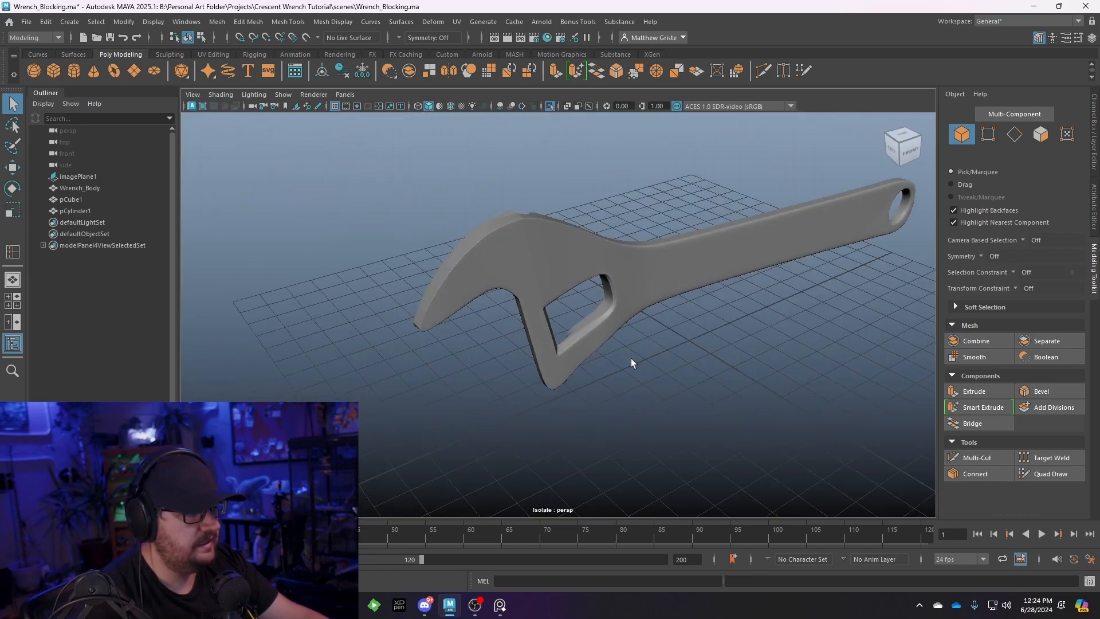
pyautogui.keyDown('alt'); pyautogui.moveTo(566, 324); pyautogui.dragTo(528, 311); pyautogui.keyUp('alt')
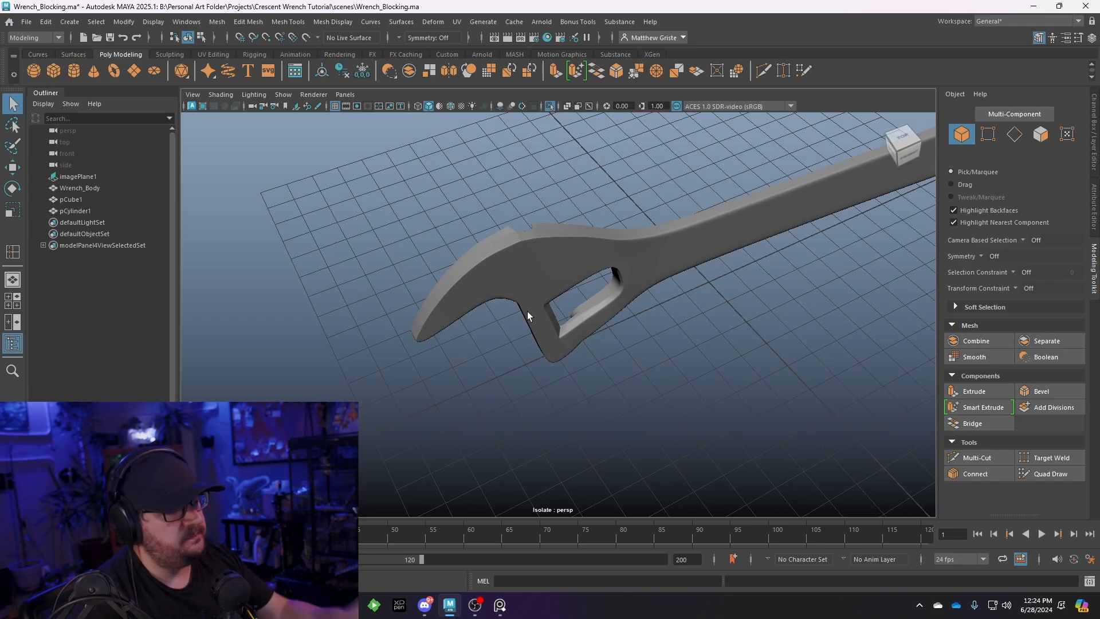
# Select the unsmoothed wrench body and insert an edge loop close to the handle-side corner of the jaw step
pyautogui.keyDown('alt'); pyautogui.moveTo(527, 311); pyautogui.dragTo(600, 272); pyautogui.keyUp('alt')
pyautogui.click(608, 253)
pyautogui.scroll(2, 604, 248)
pyautogui.press('1')
pyautogui.scroll(1, 604, 248)
pyautogui.press('g')
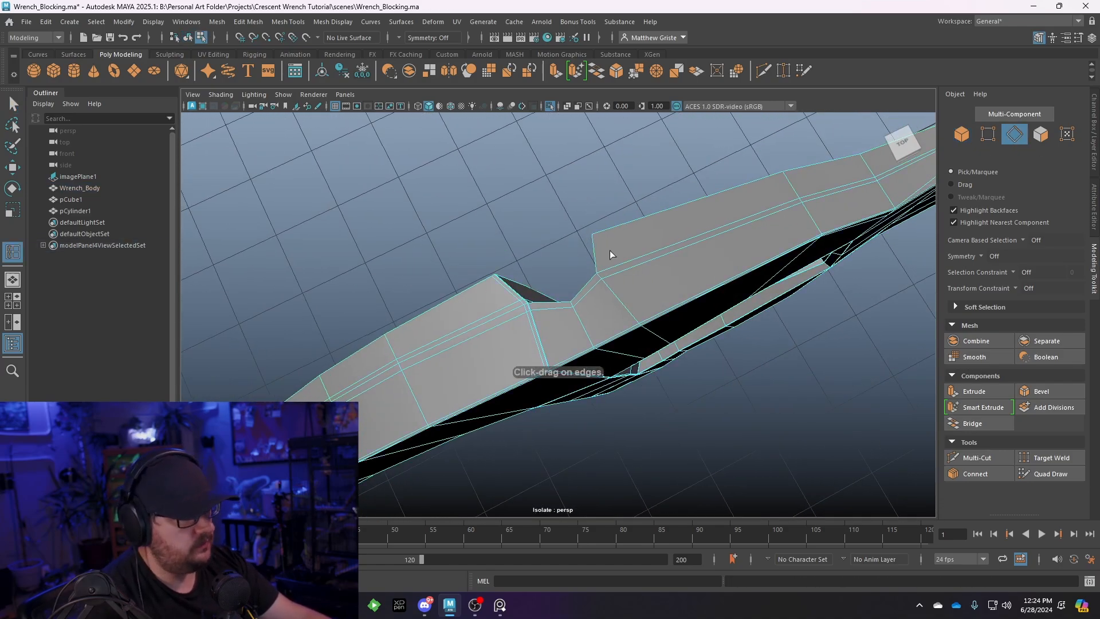
pyautogui.click(619, 267)
pyautogui.press('q')
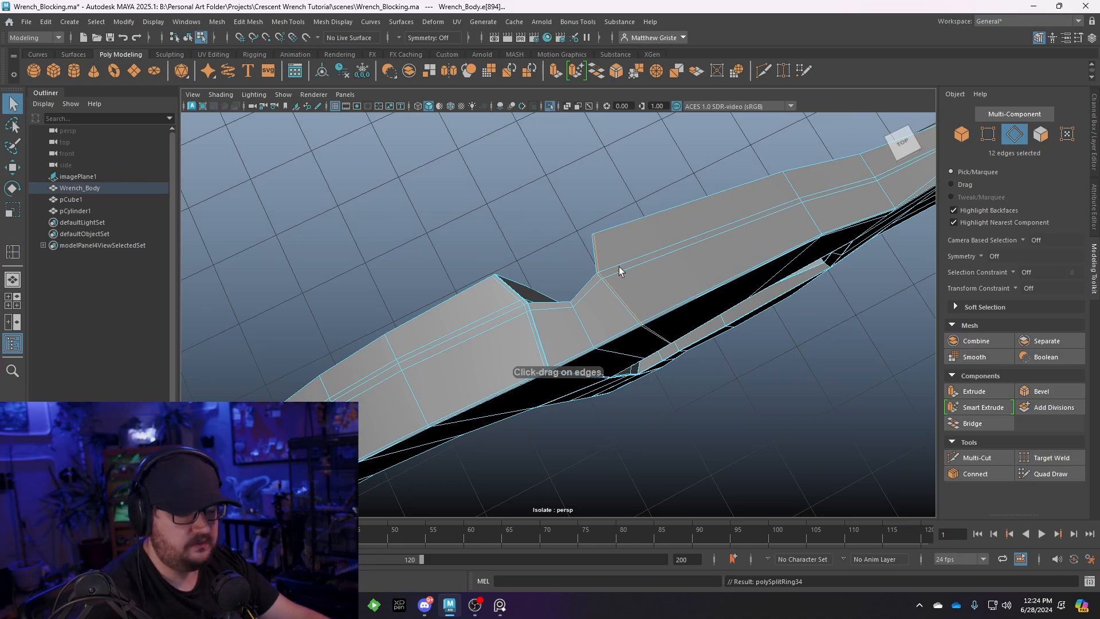
# Examine the window's rounded handle-side end in smooth preview, then return the body to its unsmoothed display
pyautogui.press('3')
pyautogui.moveTo(628, 249); pyautogui.dragTo(653, 237, button='right')
pyautogui.moveTo(653, 236)
pyautogui.keyDown('alt'); pyautogui.mouseDown()
pyautogui.moveTo(656, 216)
pyautogui.moveTo(631, 197)
pyautogui.moveTo(550, 184)
pyautogui.moveTo(452, 204)
pyautogui.moveTo(456, 222)
pyautogui.moveTo(523, 235)
pyautogui.moveTo(619, 222)
pyautogui.moveTo(558, 221)
pyautogui.moveTo(597, 209)
pyautogui.moveTo(524, 214)
pyautogui.moveTo(539, 235)
pyautogui.moveTo(649, 247)
pyautogui.mouseUp(); pyautogui.keyUp('alt')
pyautogui.scroll(3, 539, 236)
pyautogui.scroll(3, 649, 247)
pyautogui.click(649, 247)
pyautogui.scroll(3, 591, 216)
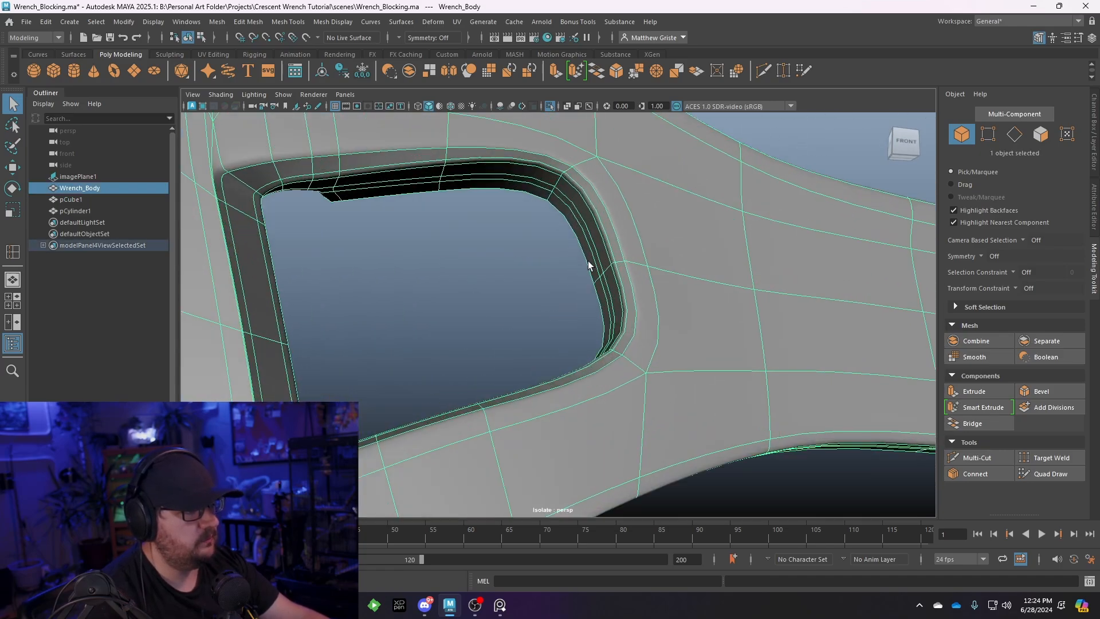
pyautogui.keyDown('alt'); pyautogui.moveTo(552, 345); pyautogui.dragTo(631, 298); pyautogui.keyUp('alt')
pyautogui.press('1')
# Select the two front rim edges at the window's handle-side end and move them slightly toward the handle
pyautogui.keyDown('alt'); pyautogui.moveTo(631, 298); pyautogui.dragTo(558, 361, button='middle'); pyautogui.keyUp('alt')
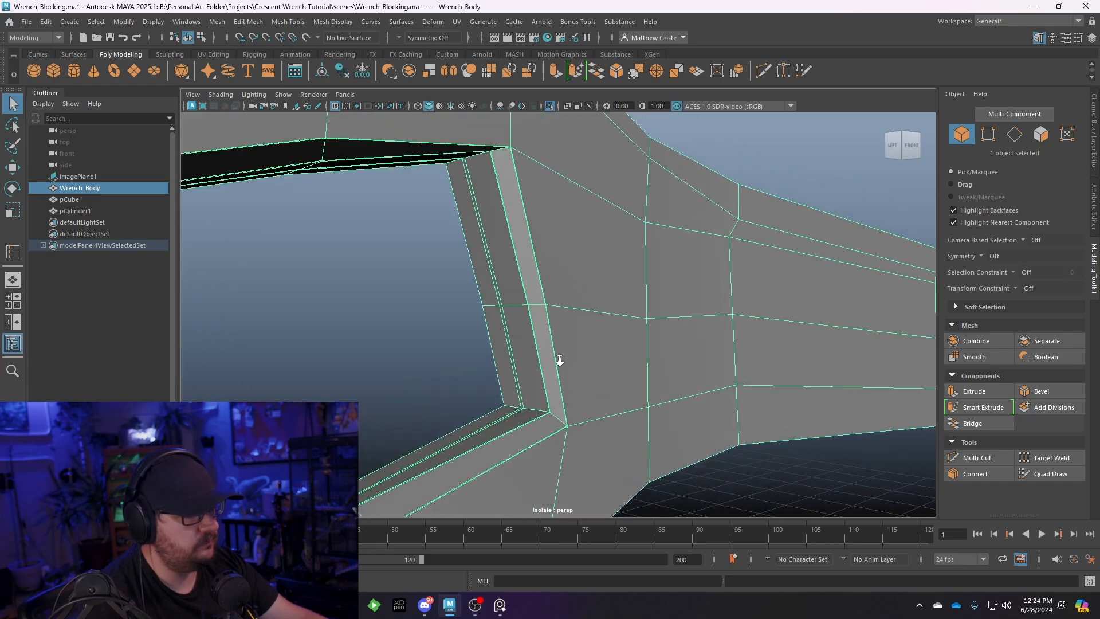
pyautogui.scroll(3, 518, 315)
pyautogui.scroll(2, 518, 313)
pyautogui.keyDown('alt'); pyautogui.moveTo(521, 307); pyautogui.dragTo(486, 325); pyautogui.keyUp('alt')
pyautogui.scroll(3, 607, 301)
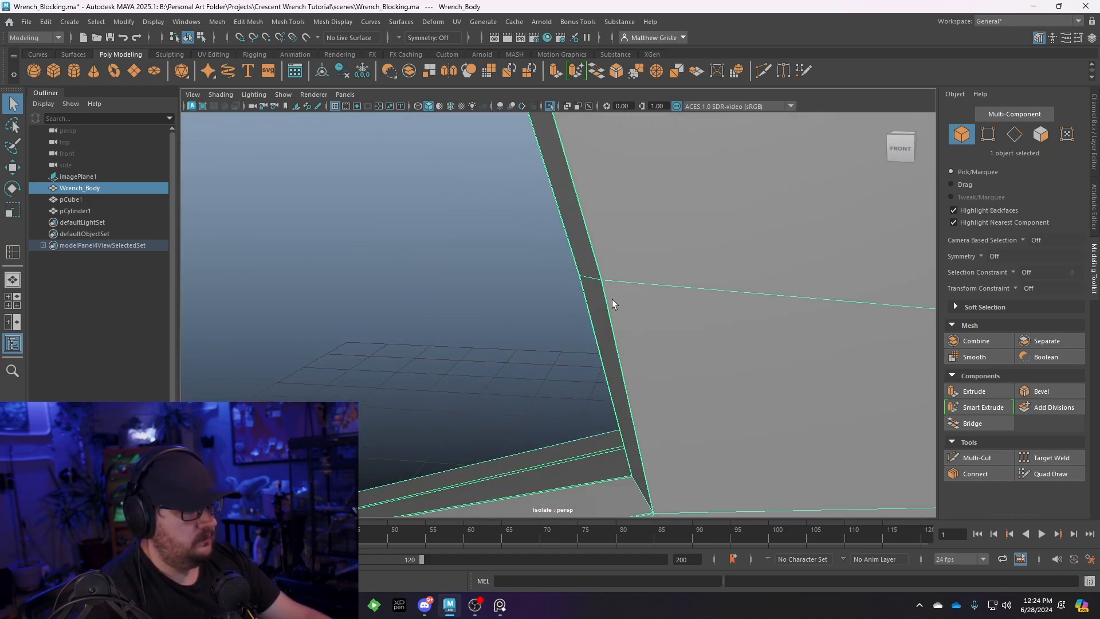
pyautogui.moveTo(612, 264); pyautogui.dragTo(610, 236, button='right')
pyautogui.click(601, 256)
pyautogui.keyDown('shift'); pyautogui.click(611, 298); pyautogui.keyUp('shift')
pyautogui.scroll(-4, 611, 298)
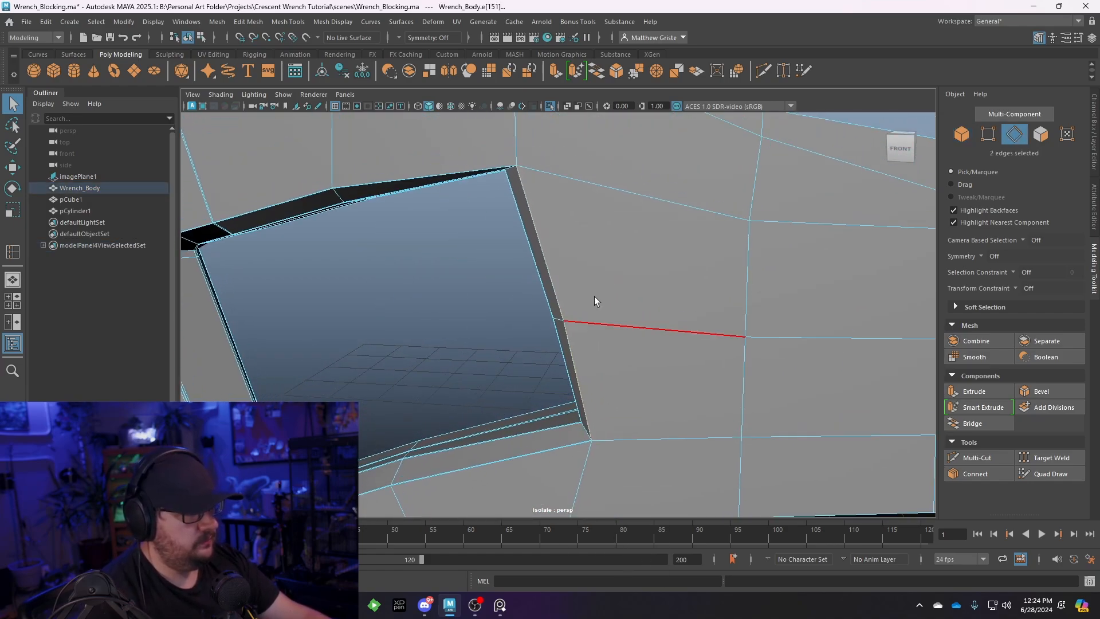
pyautogui.press('w')
pyautogui.moveTo(609, 304); pyautogui.dragTo(621, 307)
# Scale the two selected rim edges slightly taller and nudge them into line with the window's handle-side corners
pyautogui.press('e')
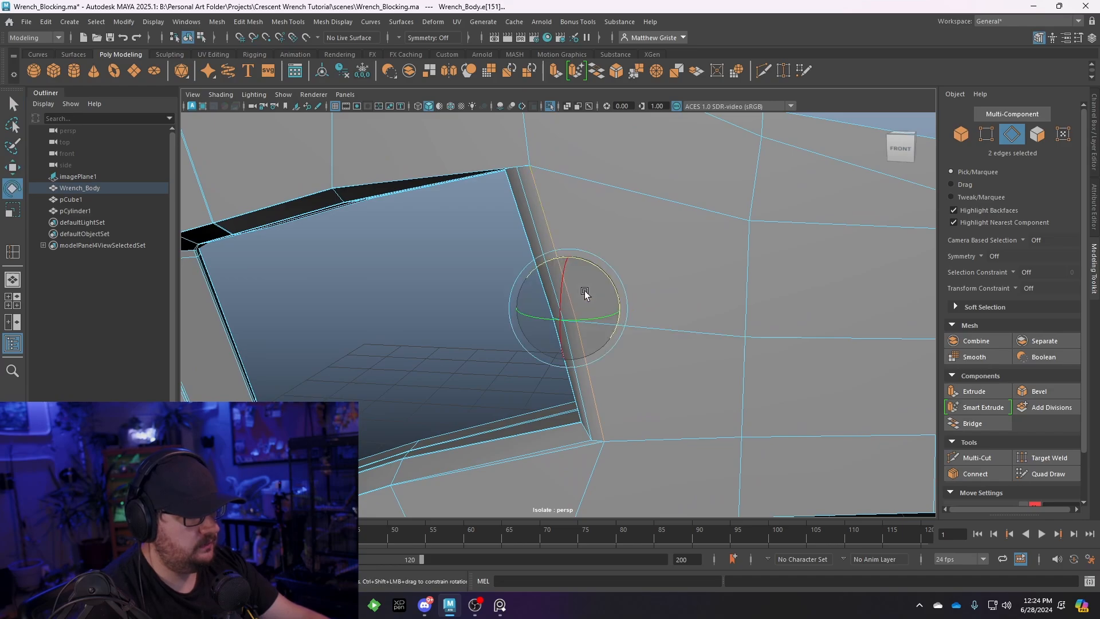
pyautogui.press('r')
pyautogui.moveTo(571, 274); pyautogui.dragTo(567, 255)
pyautogui.press('w')
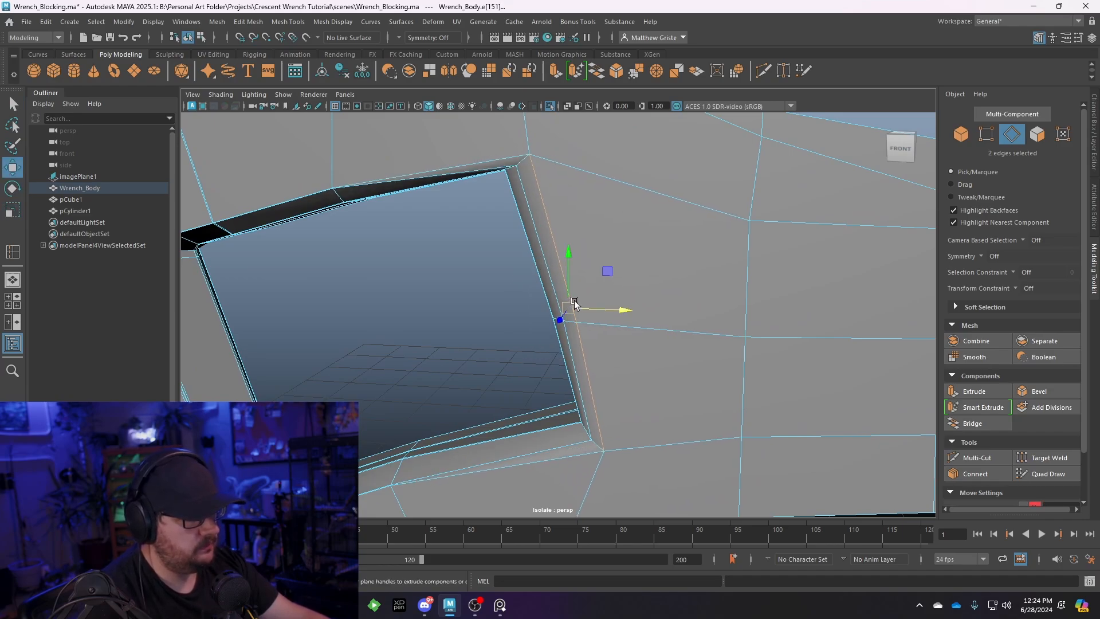
pyautogui.moveTo(568, 309); pyautogui.dragTo(564, 304)
# Move the front rim vertices along the window's lower edge slightly downward to widen the rim evenly toward the jaw side
pyautogui.keyDown('alt'); pyautogui.moveTo(535, 390); pyautogui.dragTo(577, 270, button='middle'); pyautogui.keyUp('alt')
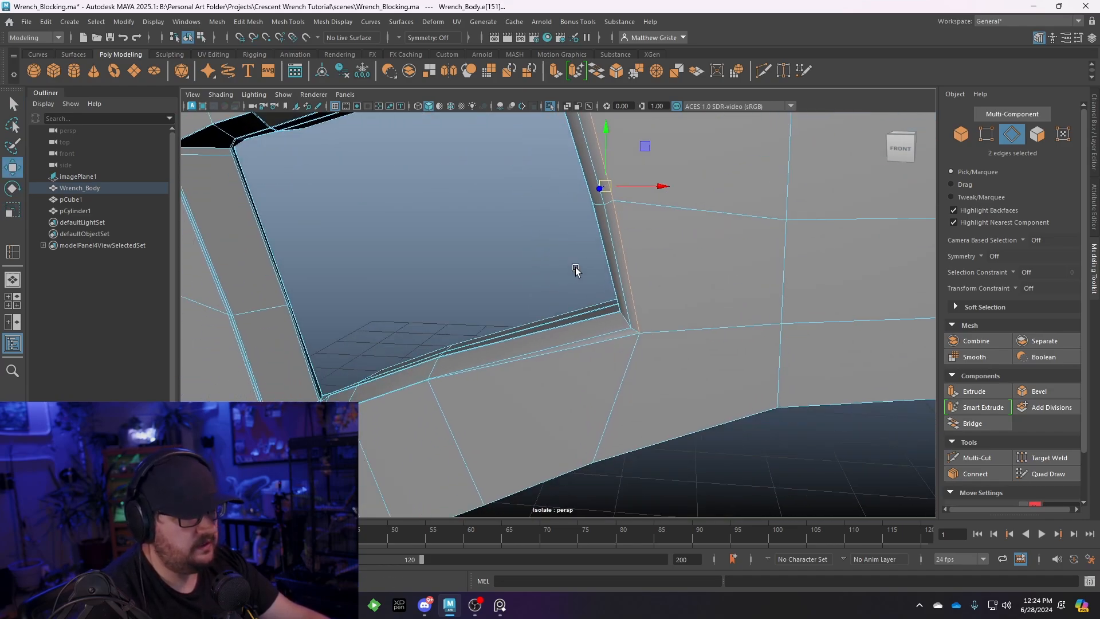
pyautogui.keyDown('alt'); pyautogui.moveTo(498, 358); pyautogui.dragTo(531, 351); pyautogui.keyUp('alt')
pyautogui.keyDown('alt'); pyautogui.moveTo(401, 383); pyautogui.dragTo(539, 341, button='middle'); pyautogui.keyUp('alt')
pyautogui.scroll(4, 539, 341)
pyautogui.moveTo(538, 340); pyautogui.dragTo(481, 263, button='right')
pyautogui.click(526, 357)
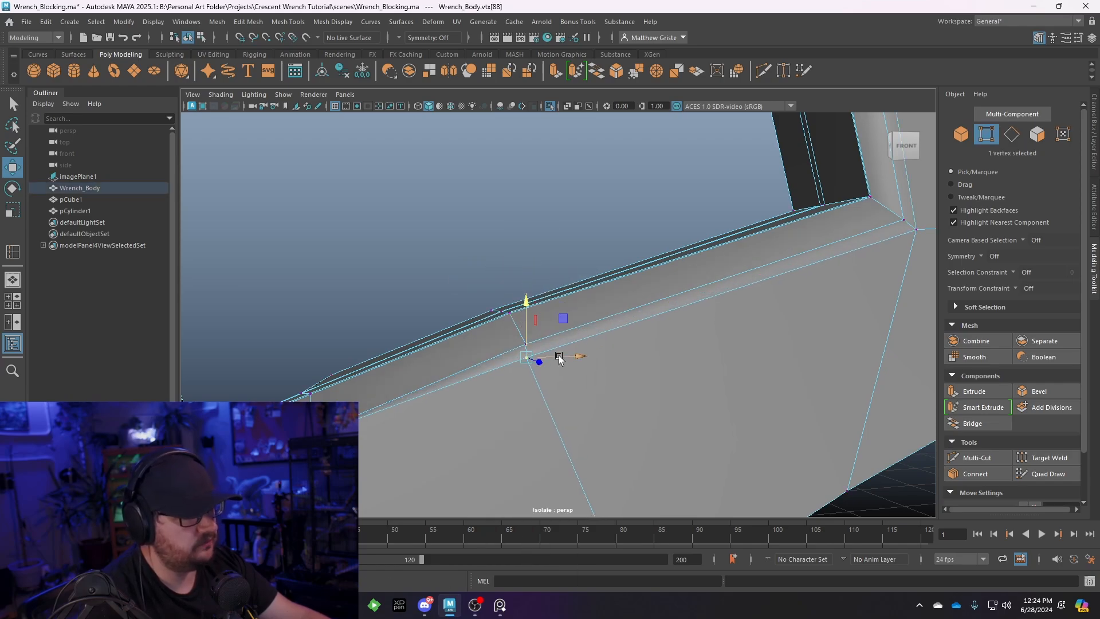
pyautogui.click(328, 438)
pyautogui.keyDown('alt'); pyautogui.moveTo(364, 425); pyautogui.dragTo(581, 313, button='middle'); pyautogui.keyUp('alt')
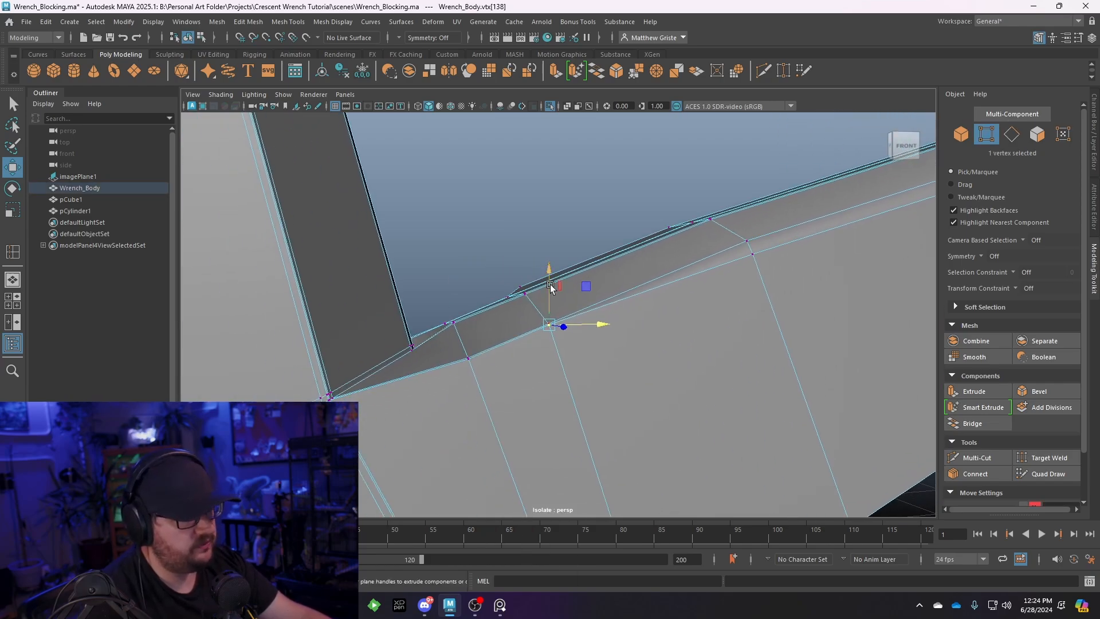
pyautogui.moveTo(549, 285); pyautogui.dragTo(548, 295)
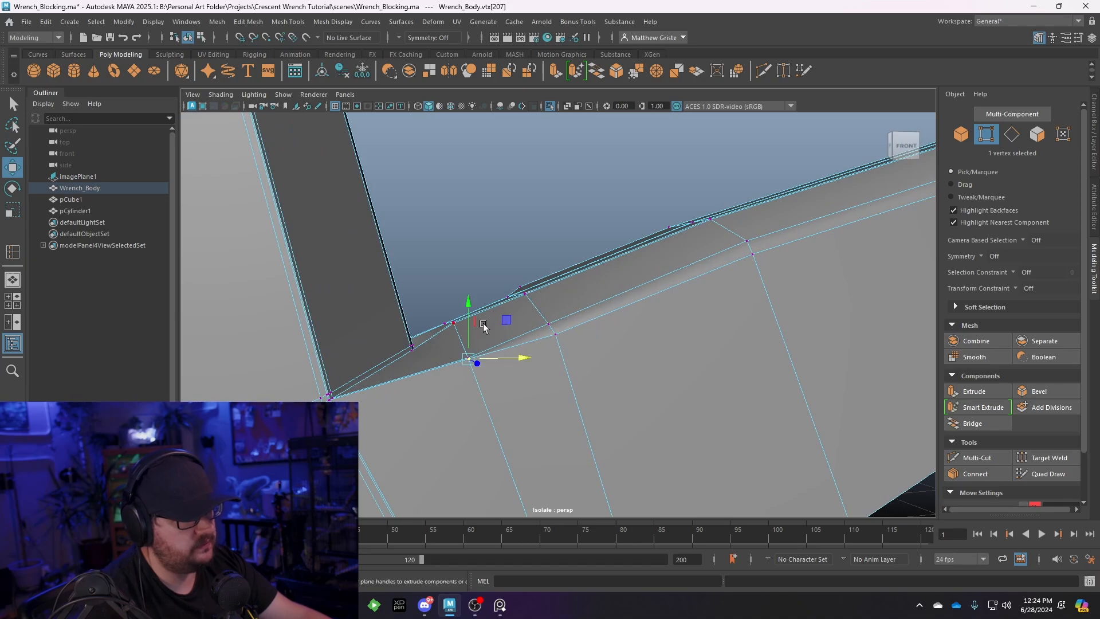
pyautogui.moveTo(468, 315); pyautogui.dragTo(468, 324)
pyautogui.moveTo(517, 365); pyautogui.dragTo(526, 367)
# Raise the front rim vertices along the window's upper edge slightly to widen the rim up to the jaw-side corner
pyautogui.scroll(-5, 630, 232)
pyautogui.keyDown('alt'); pyautogui.moveTo(629, 232); pyautogui.dragTo(599, 500, button='middle'); pyautogui.keyUp('alt')
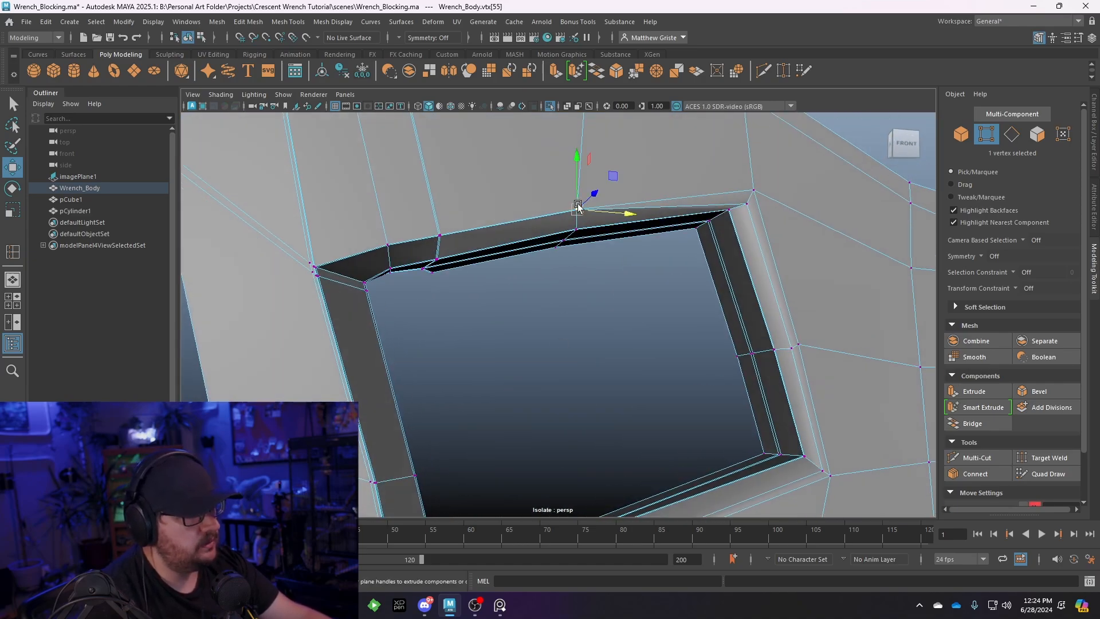
pyautogui.scroll(3, 577, 206)
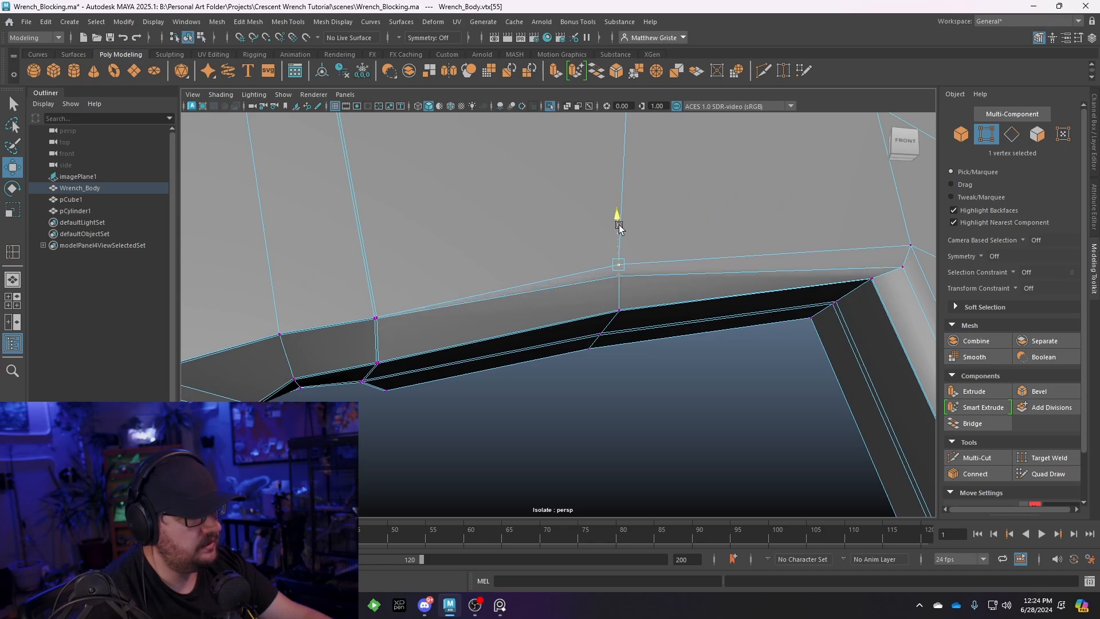
pyautogui.scroll(3, 386, 263)
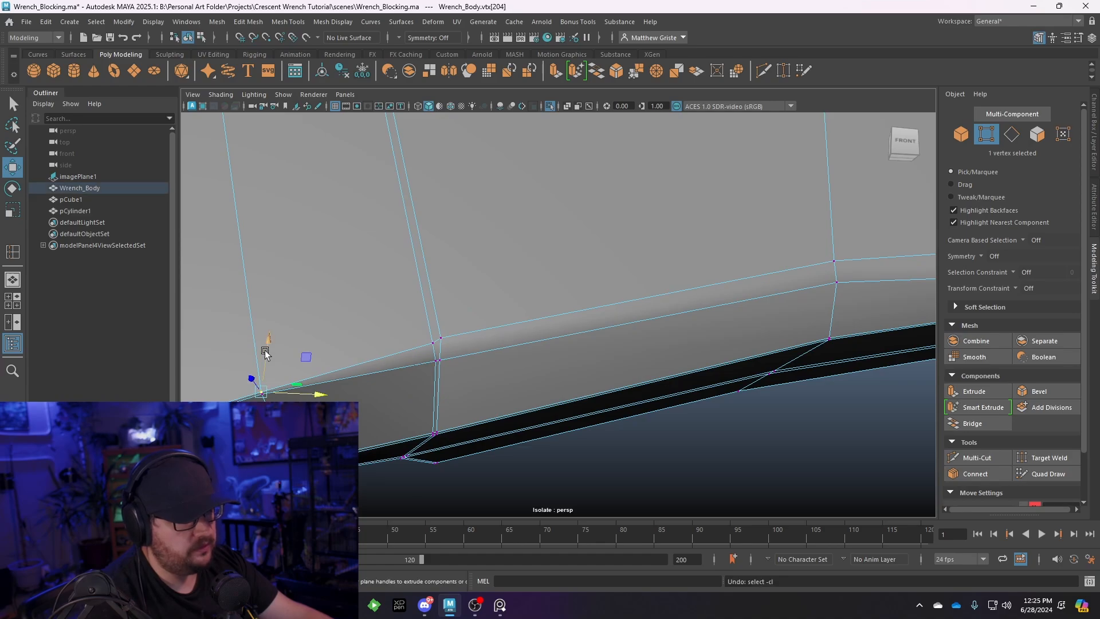
pyautogui.keyDown('alt'); pyautogui.moveTo(283, 374); pyautogui.dragTo(601, 340); pyautogui.keyUp('alt')
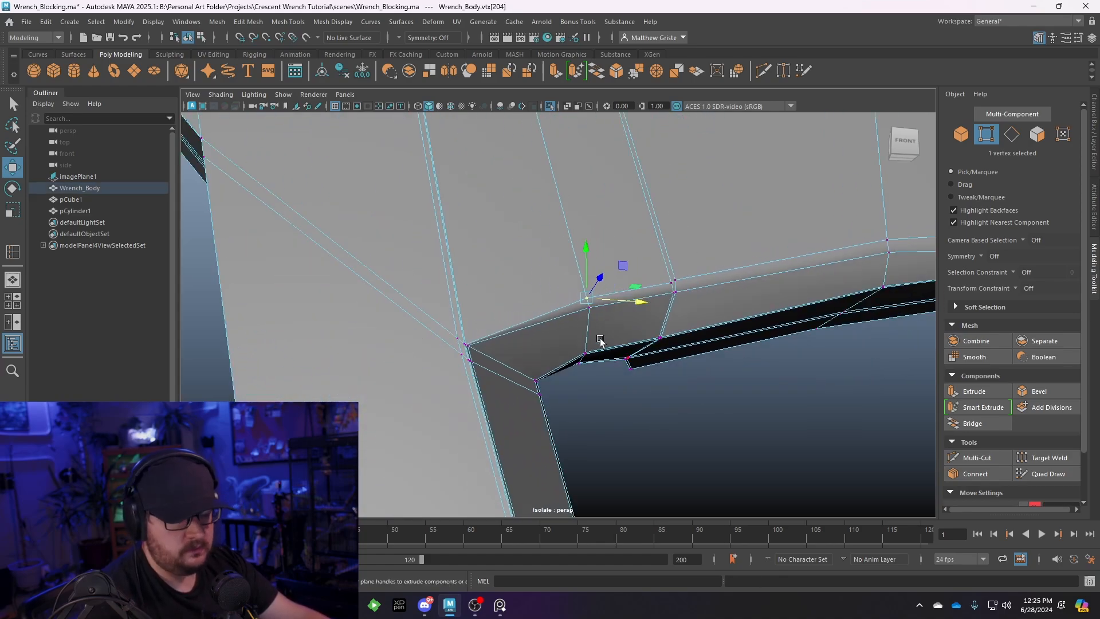
# Examine the window's upper jaw-side corner and the surrounding faces in smooth preview, with and without the wireframe
pyautogui.press('q')
pyautogui.press('3')
pyautogui.moveTo(573, 263); pyautogui.dragTo(689, 234, button='right')
pyautogui.click(734, 391)
pyautogui.keyDown('alt'); pyautogui.moveTo(734, 391); pyautogui.dragTo(651, 383); pyautogui.keyUp('alt')
pyautogui.click(574, 399)
pyautogui.scroll(2, 479, 328)
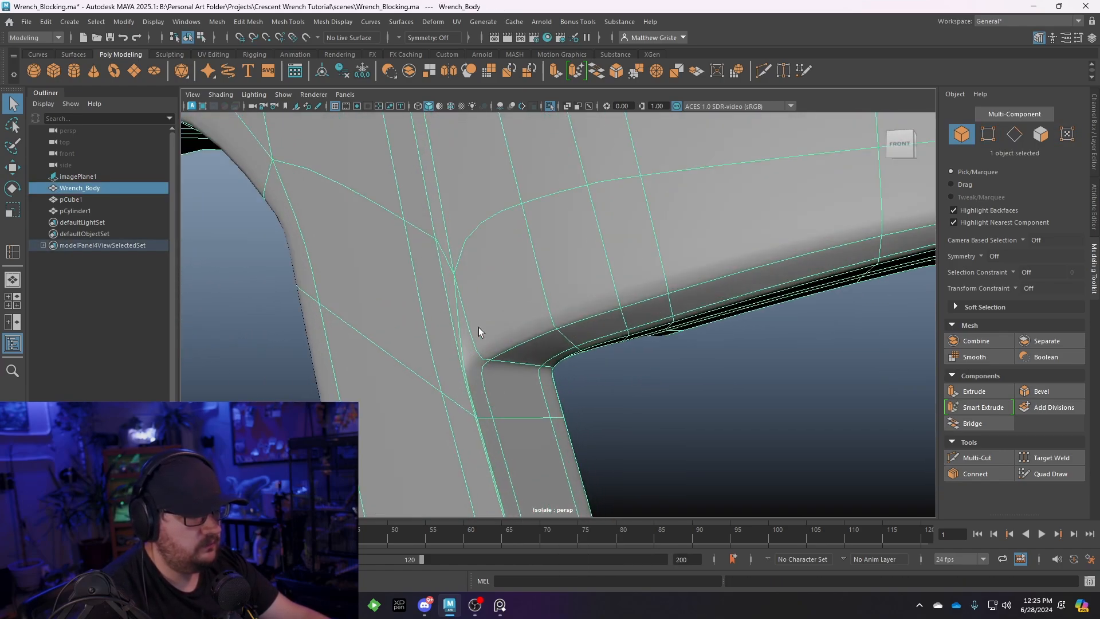
pyautogui.moveTo(439, 265); pyautogui.dragTo(449, 293, button='right')
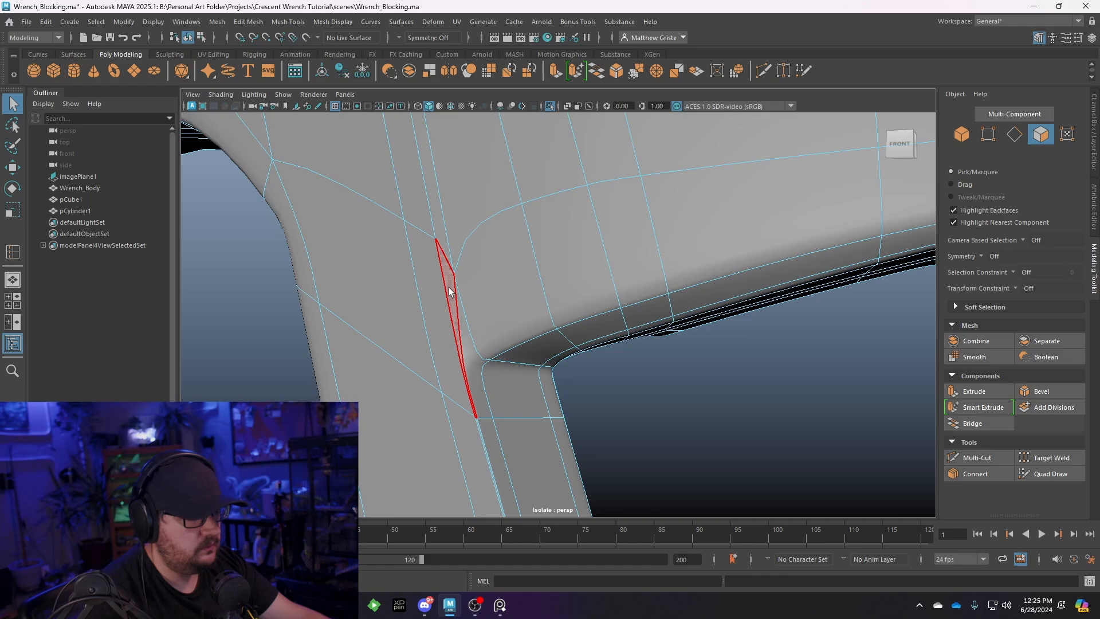
pyautogui.keyDown('alt'); pyautogui.moveTo(449, 293); pyautogui.dragTo(559, 320); pyautogui.keyUp('alt')
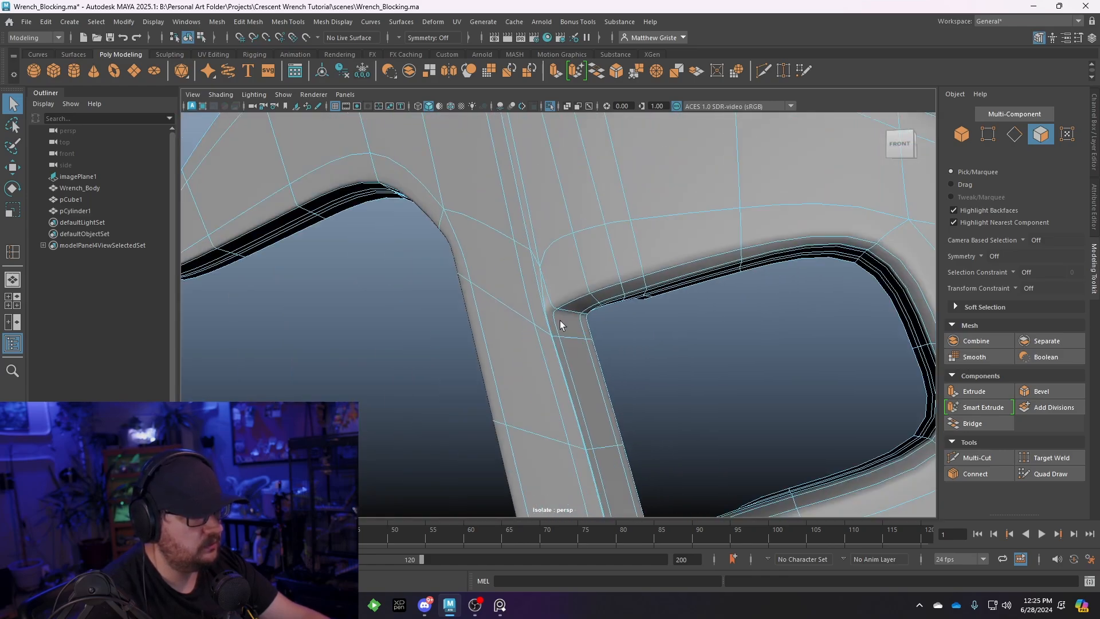
pyautogui.scroll(-4, 560, 321)
pyautogui.moveTo(600, 264); pyautogui.dragTo(646, 241, button='right')
pyautogui.keyDown('alt'); pyautogui.moveTo(646, 241); pyautogui.dragTo(587, 313); pyautogui.keyUp('alt')
pyautogui.click(565, 303)
pyautogui.click(587, 313)
# Unsmooth the body and move the inner support edges of the window's handle-side wall along the wall's depth
pyautogui.press('1')
pyautogui.keyDown('alt'); pyautogui.moveTo(587, 313); pyautogui.dragTo(493, 327, button='middle'); pyautogui.keyUp('alt')
pyautogui.scroll(5, 493, 327)
pyautogui.keyDown('alt'); pyautogui.moveTo(492, 327); pyautogui.dragTo(569, 381); pyautogui.keyUp('alt')
pyautogui.scroll(3, 569, 380)
pyautogui.moveTo(483, 310); pyautogui.dragTo(477, 258, button='right')
pyautogui.click(479, 358)
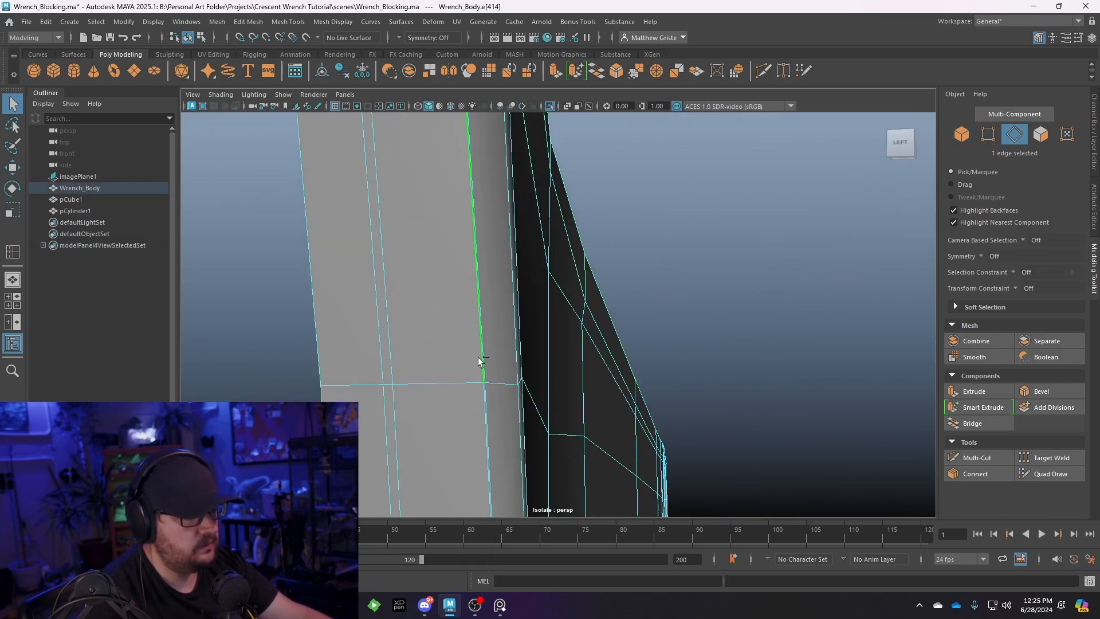
pyautogui.keyDown('shift'); pyautogui.click(484, 390); pyautogui.keyUp('shift')
pyautogui.press('w')
pyautogui.keyDown('alt'); pyautogui.moveTo(484, 385); pyautogui.dragTo(425, 267); pyautogui.keyUp('alt')
# Move the middle pair of support-loop vertices on the window's upper and lower walls along the wall depth
pyautogui.keyDown('alt'); pyautogui.moveTo(425, 267); pyautogui.dragTo(555, 322, button='middle'); pyautogui.keyUp('alt')
pyautogui.scroll(3, 555, 323)
pyautogui.moveTo(528, 265); pyautogui.dragTo(475, 266, button='right')
pyautogui.click(498, 270)
pyautogui.keyDown('alt'); pyautogui.moveTo(500, 272); pyautogui.dragTo(519, 431); pyautogui.keyUp('alt')
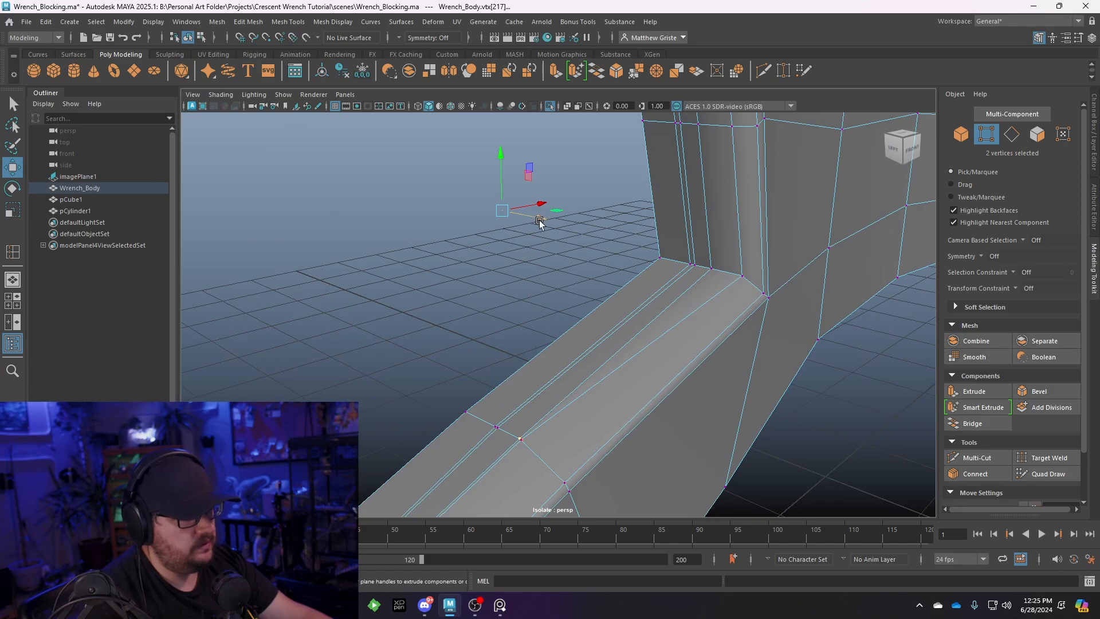
pyautogui.keyDown('alt'); pyautogui.moveTo(520, 228); pyautogui.dragTo(587, 240); pyautogui.keyUp('alt')
pyautogui.keyDown('alt'); pyautogui.moveTo(610, 241); pyautogui.dragTo(531, 275, button='middle'); pyautogui.keyUp('alt')
# Readjust the depth of the paired support vertices so the loop runs evenly along the window's upper and lower walls
pyautogui.scroll(3, 506, 303)
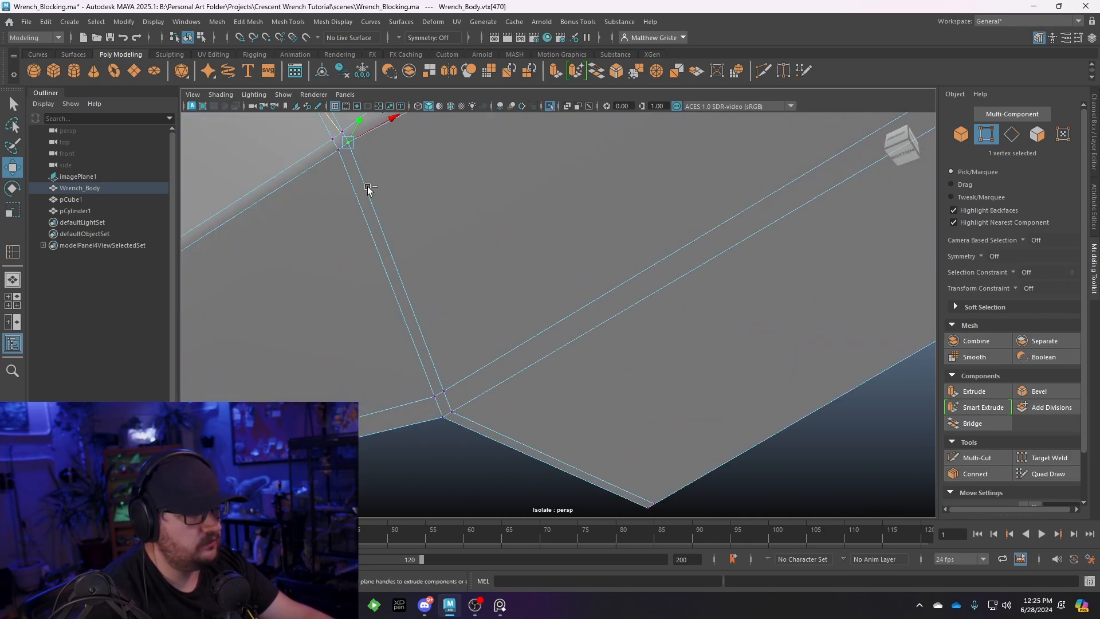
pyautogui.keyDown('shift'); pyautogui.click(334, 151); pyautogui.keyUp('shift')
pyautogui.scroll(-4, 361, 190)
pyautogui.keyDown('alt'); pyautogui.moveTo(367, 198); pyautogui.dragTo(581, 378); pyautogui.keyUp('alt')
pyautogui.keyDown('shift'); pyautogui.click(596, 417); pyautogui.keyUp('shift')
pyautogui.keyDown('alt'); pyautogui.moveTo(596, 416); pyautogui.dragTo(601, 348); pyautogui.keyUp('alt')
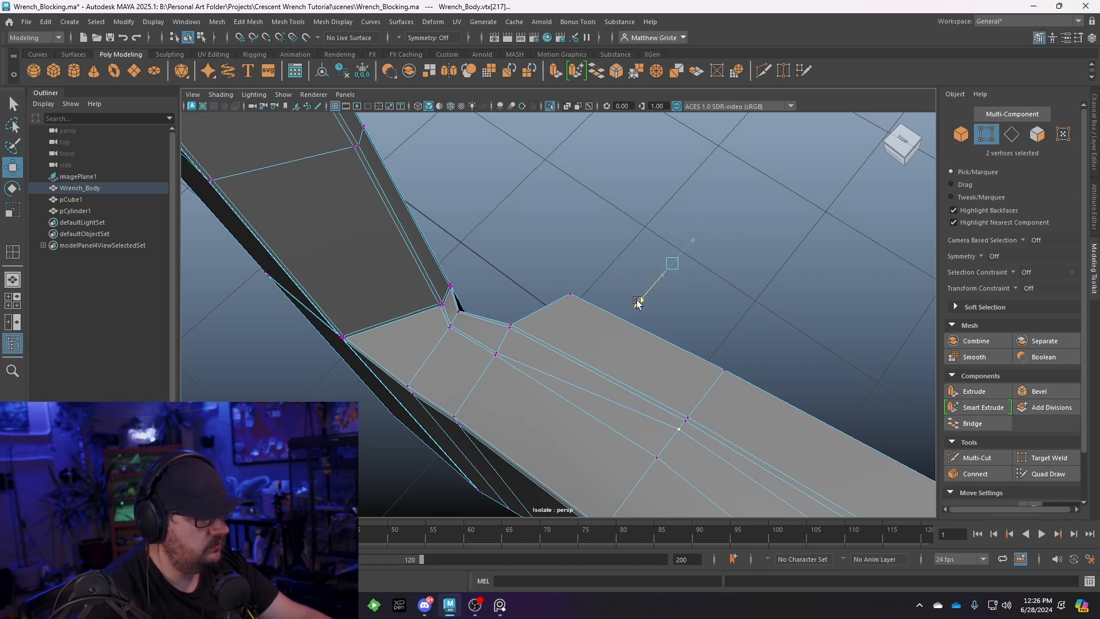
pyautogui.keyDown('alt'); pyautogui.moveTo(638, 302); pyautogui.dragTo(581, 124); pyautogui.keyUp('alt')
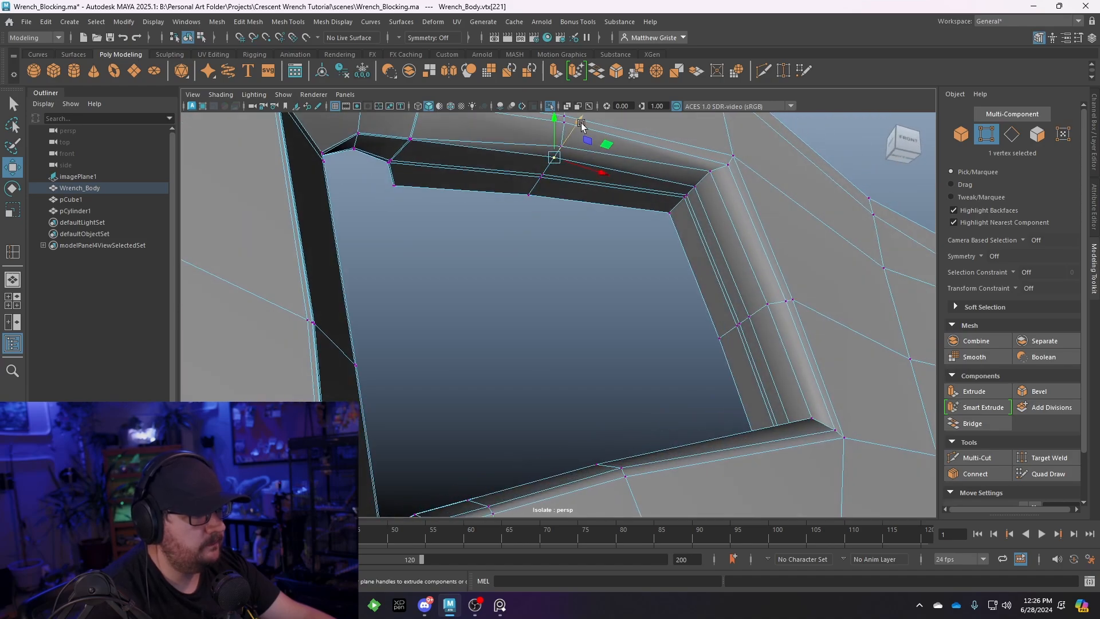
# Shift the support vertices beside the notch in the window's upper wall deeper into the wall
pyautogui.keyDown('alt'); pyautogui.moveTo(433, 141); pyautogui.dragTo(634, 231); pyautogui.keyUp('alt')
pyautogui.keyDown('alt'); pyautogui.moveTo(628, 232); pyautogui.dragTo(535, 291, button='middle'); pyautogui.keyUp('alt')
pyautogui.keyDown('alt'); pyautogui.moveTo(536, 291); pyautogui.dragTo(613, 275, button='right'); pyautogui.keyUp('alt')
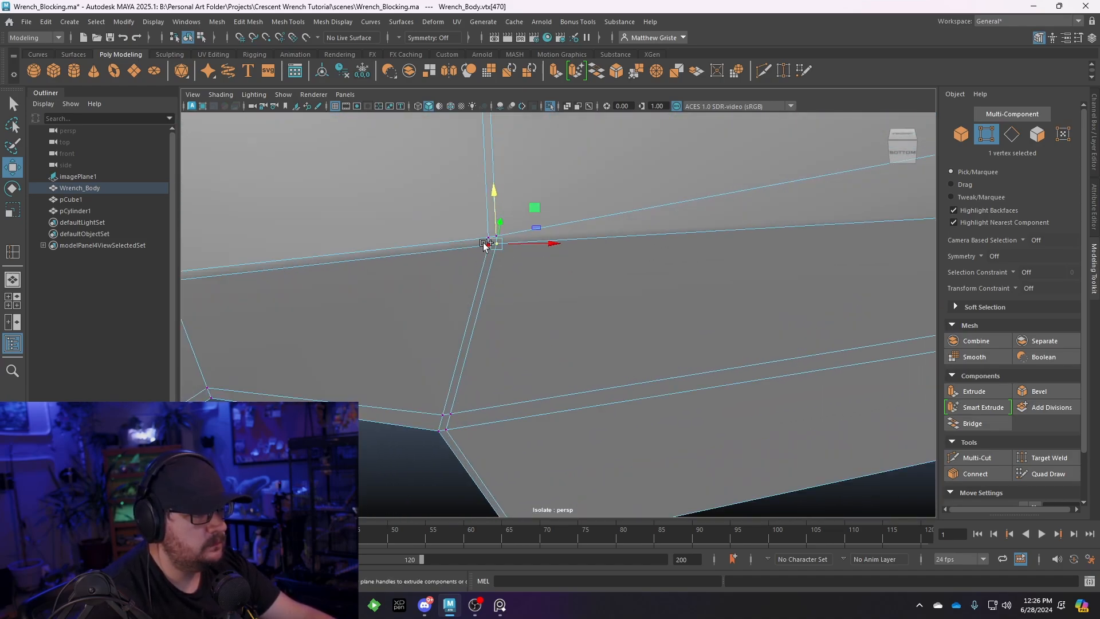
pyautogui.moveTo(490, 198); pyautogui.dragTo(490, 256)
pyautogui.keyDown('alt'); pyautogui.moveTo(490, 256); pyautogui.dragTo(439, 329, button='right'); pyautogui.keyUp('alt')
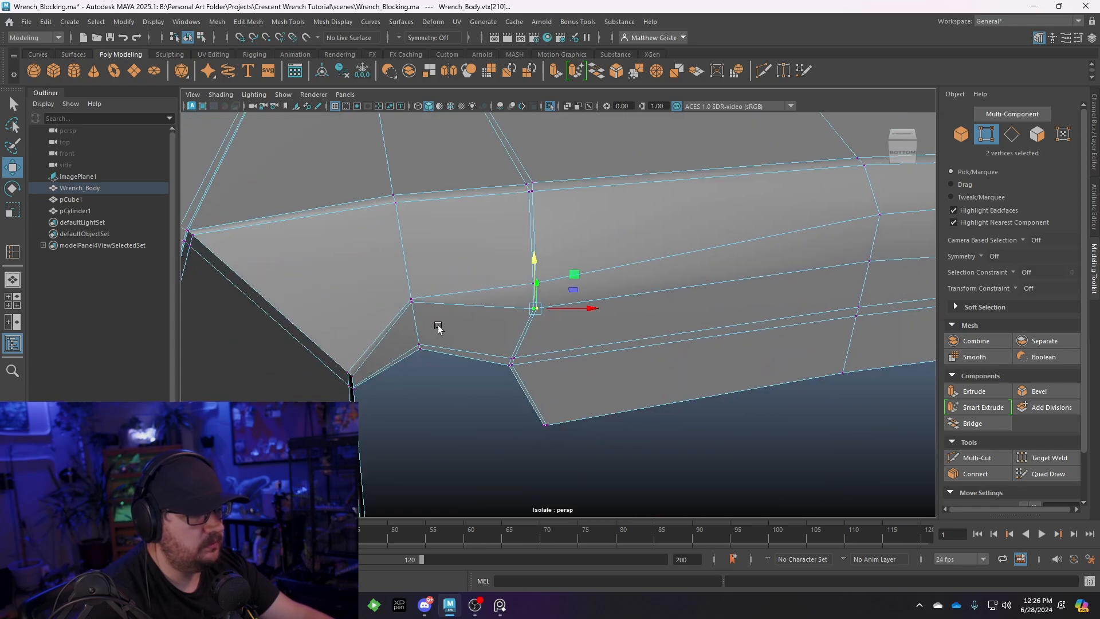
# Move the remaining support vertices near the jaw-side end of the window's upper and lower walls in depth to straighten the loop
pyautogui.keyDown('alt'); pyautogui.moveTo(440, 329); pyautogui.dragTo(465, 327, button='middle'); pyautogui.keyUp('alt')
pyautogui.click(444, 298)
pyautogui.keyDown('alt'); pyautogui.moveTo(439, 287); pyautogui.dragTo(509, 391); pyautogui.keyUp('alt')
pyautogui.keyDown('alt'); pyautogui.moveTo(508, 392); pyautogui.dragTo(558, 289, button='right'); pyautogui.keyUp('alt')
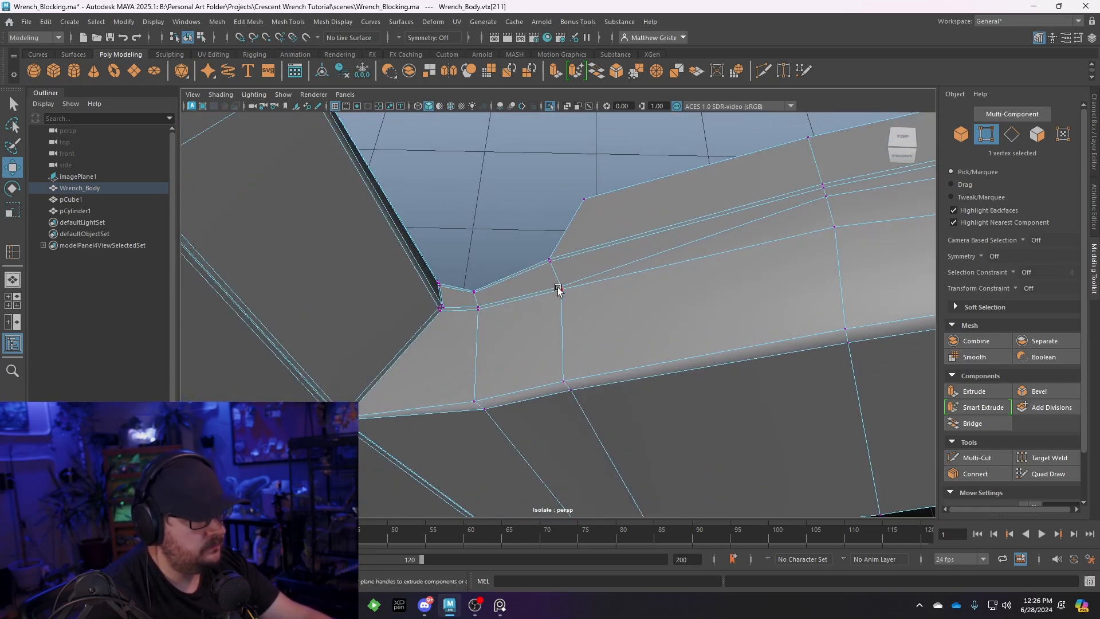
pyautogui.keyDown('alt'); pyautogui.moveTo(564, 300); pyautogui.dragTo(562, 329); pyautogui.keyUp('alt')
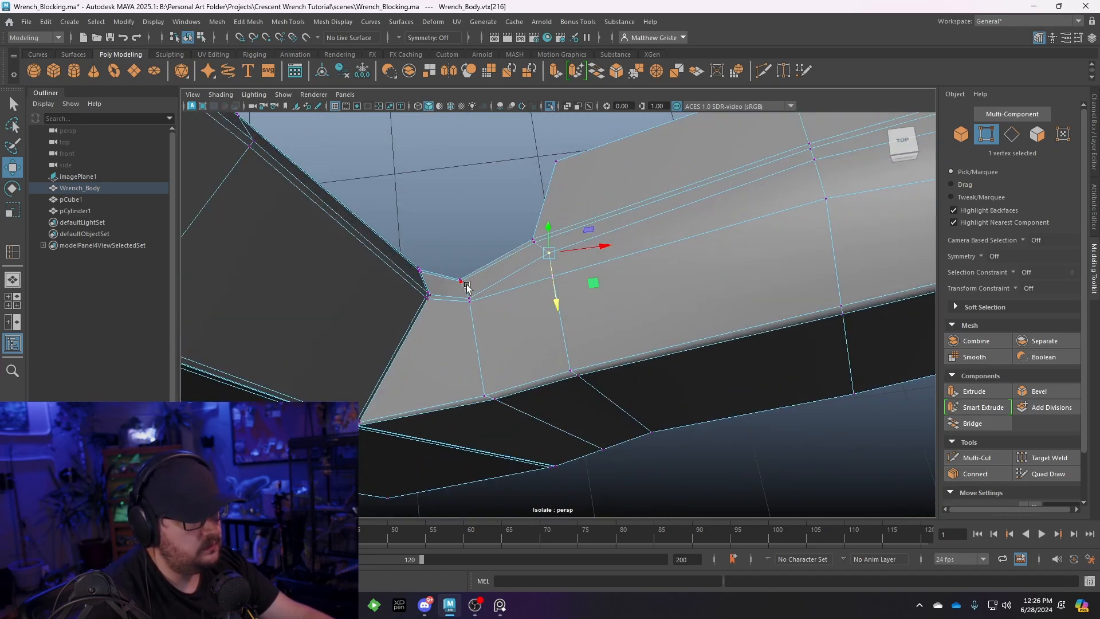
# Examine the whole window, its rim and the body's lower corner in smooth preview, with and without the wireframe
pyautogui.moveTo(553, 259); pyautogui.dragTo(607, 228, button='right')
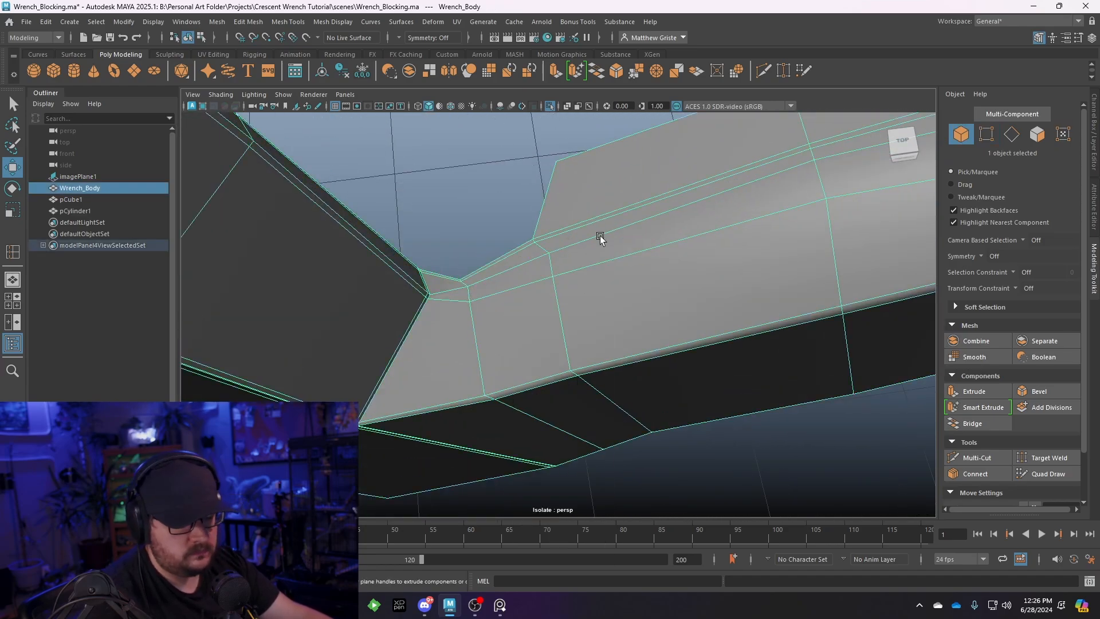
pyautogui.press('q')
pyautogui.press('3')
pyautogui.scroll(-5, 600, 236)
pyautogui.keyDown('alt'); pyautogui.moveTo(644, 340); pyautogui.dragTo(635, 258); pyautogui.keyUp('alt')
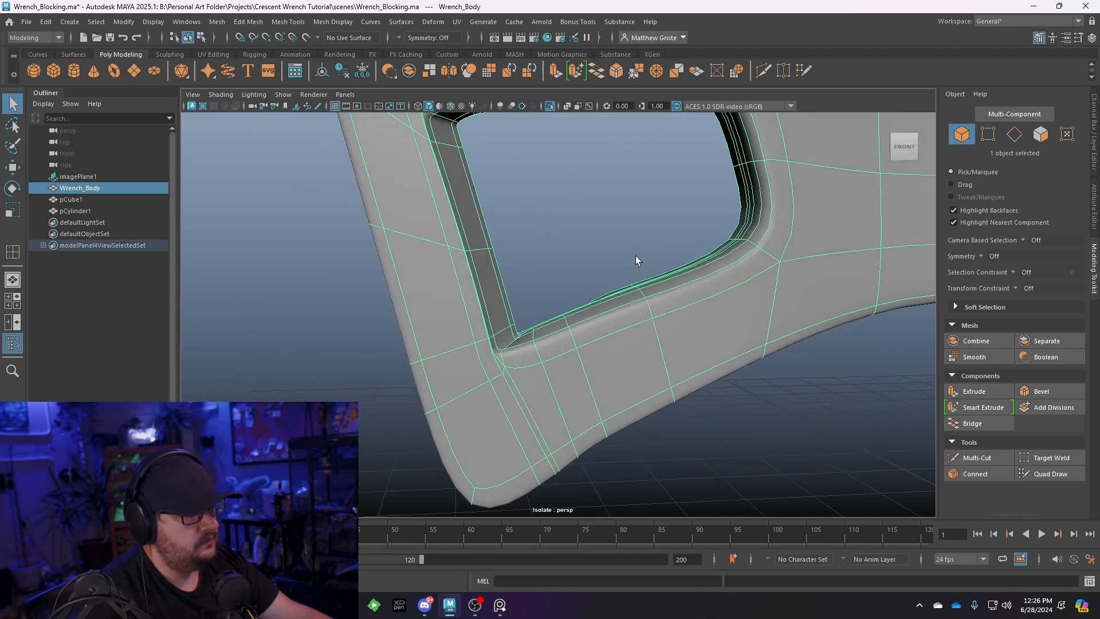
pyautogui.scroll(-3, 635, 256)
pyautogui.click(632, 216)
pyautogui.keyDown('alt'); pyautogui.moveTo(633, 216); pyautogui.dragTo(567, 285); pyautogui.keyUp('alt')
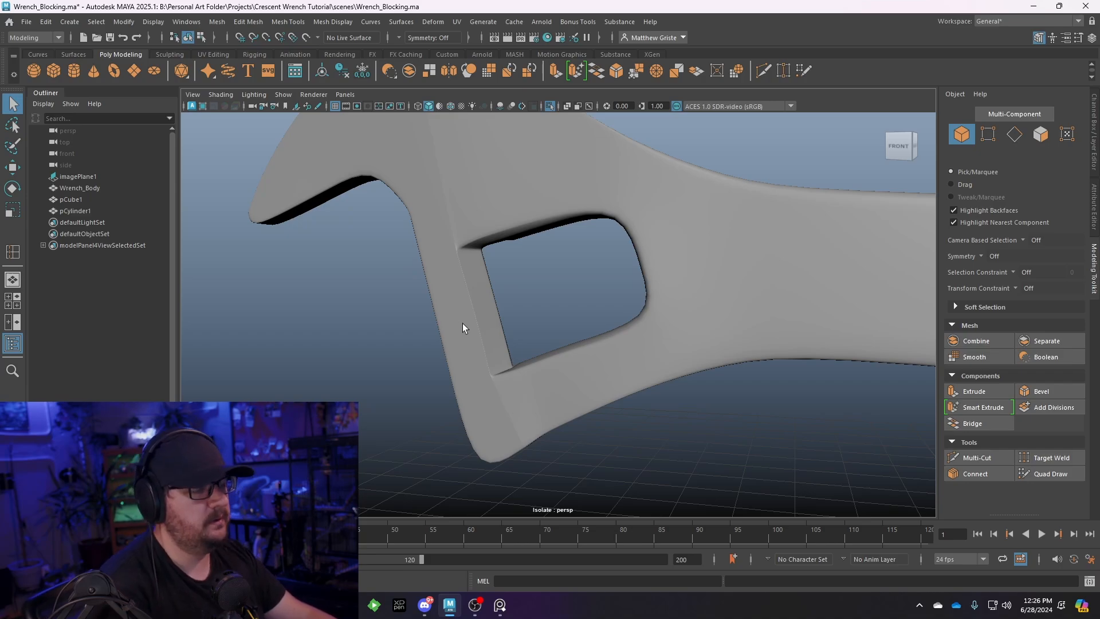
pyautogui.keyDown('alt'); pyautogui.moveTo(462, 325); pyautogui.dragTo(537, 352); pyautogui.keyUp('alt')
pyautogui.scroll(5, 539, 380)
pyautogui.click(524, 399)
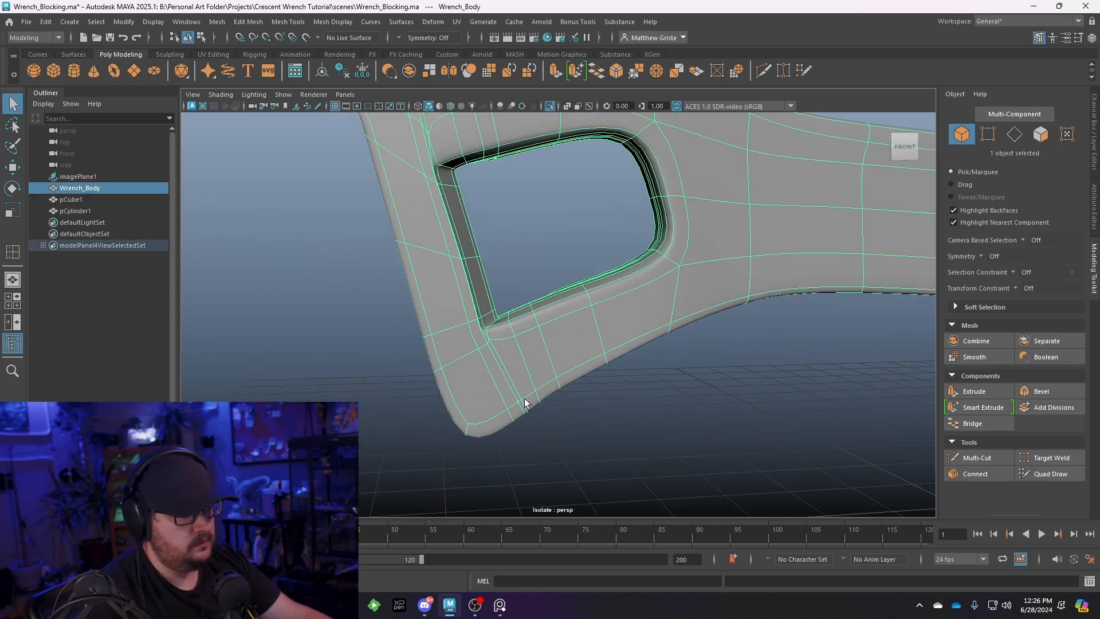
# Unsmooth the body and insert an edge loop close to the lower edge at the body's bottom corner below the window
pyautogui.press('1')
pyautogui.keyDown('alt'); pyautogui.moveTo(484, 435); pyautogui.dragTo(481, 438, button='middle'); pyautogui.keyUp('alt')
pyautogui.keyDown('alt'); pyautogui.moveTo(480, 438); pyautogui.dragTo(530, 457); pyautogui.keyUp('alt')
pyautogui.scroll(5, 514, 344)
pyautogui.keyDown('alt'); pyautogui.moveTo(513, 340); pyautogui.dragTo(436, 319); pyautogui.keyUp('alt')
pyautogui.scroll(-3, 542, 371)
pyautogui.click(284, 22)
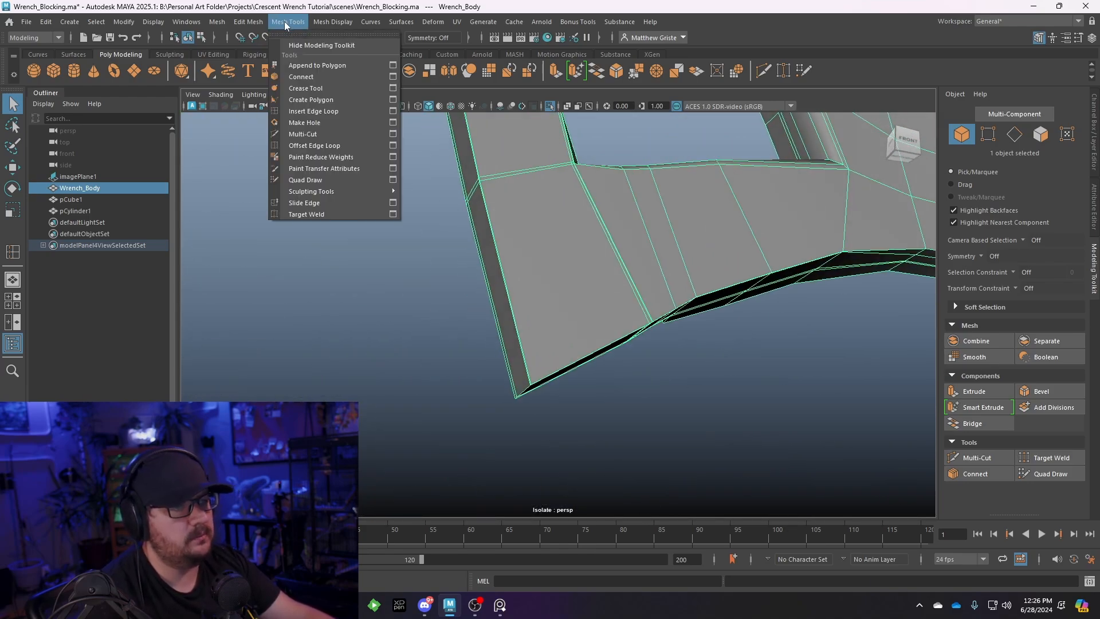
pyautogui.click(319, 115)
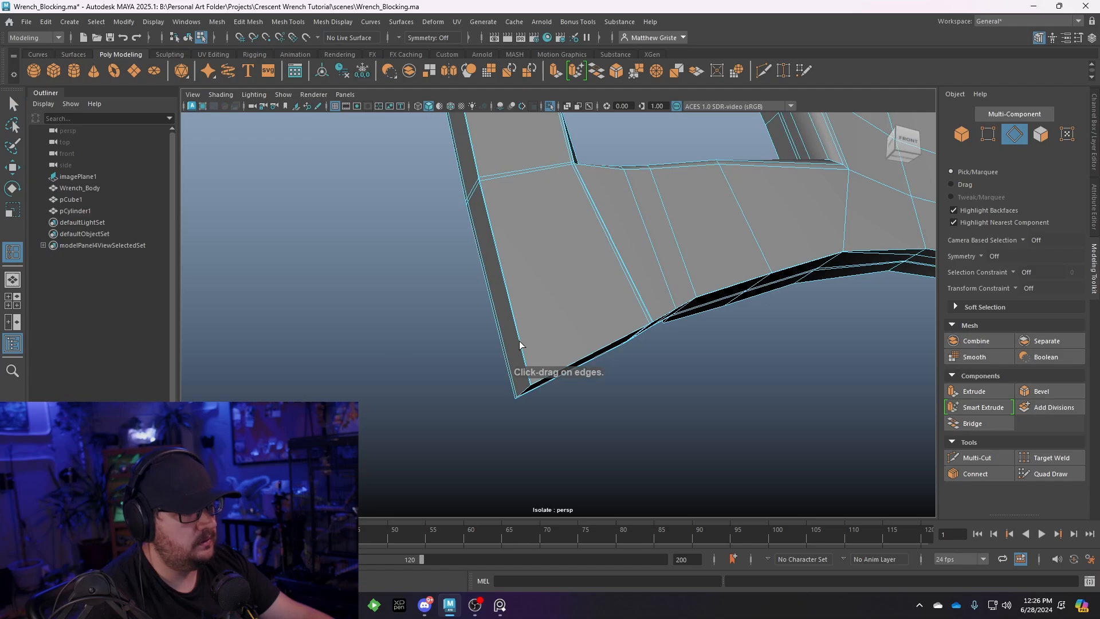
pyautogui.click(519, 380)
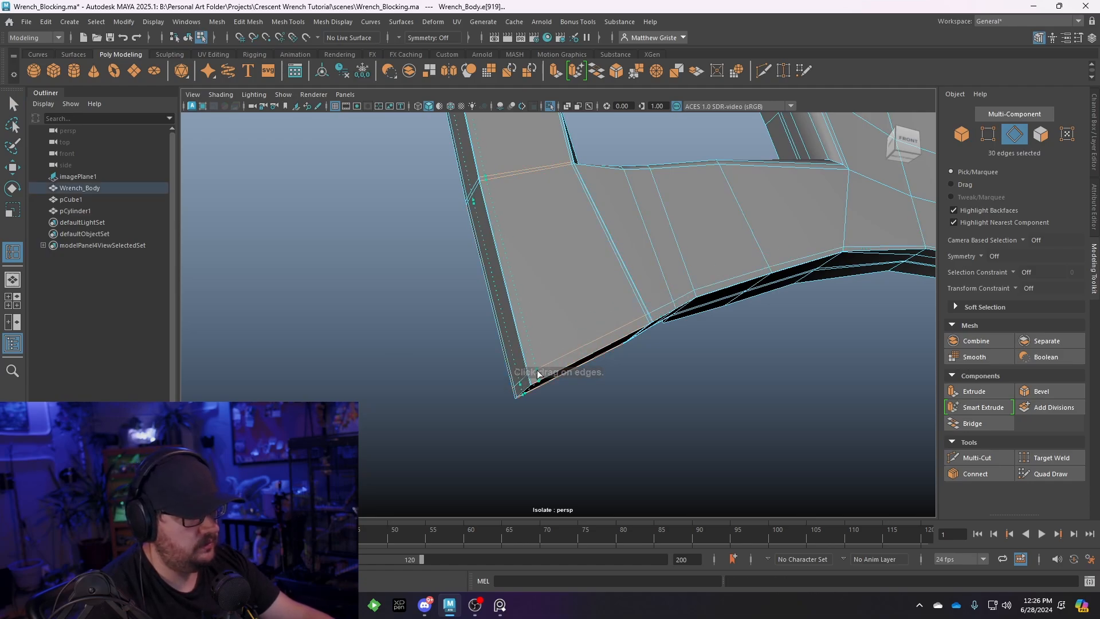
# Insert an edge loop close to the jaw-side edge at the body's lower corner and return to object selection
pyautogui.scroll(4, 537, 378)
pyautogui.keyDown('alt'); pyautogui.moveTo(537, 378); pyautogui.dragTo(523, 348, button='middle'); pyautogui.keyUp('alt')
pyautogui.scroll(2, 523, 347)
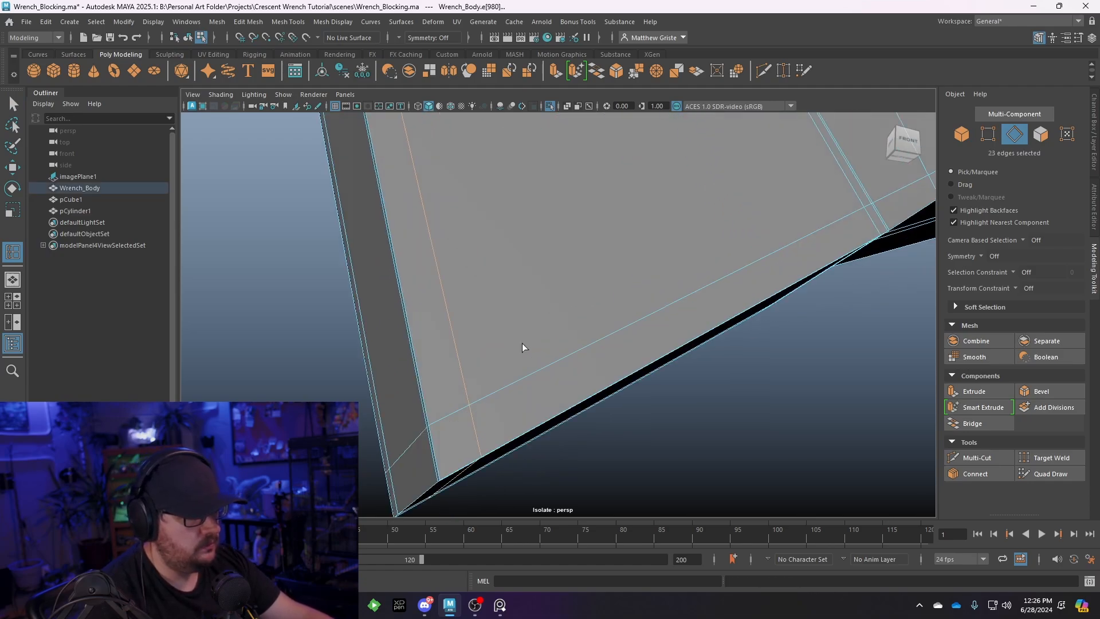
pyautogui.scroll(-8, 523, 347)
pyautogui.scroll(-5, 536, 298)
pyautogui.moveTo(551, 245); pyautogui.dragTo(607, 223, button='right')
pyautogui.keyDown('alt'); pyautogui.moveTo(634, 337); pyautogui.dragTo(560, 339); pyautogui.keyUp('alt')
pyautogui.keyDown('alt'); pyautogui.moveTo(559, 339); pyautogui.dragTo(517, 285, button='middle'); pyautogui.keyUp('alt')
pyautogui.scroll(3, 517, 286)
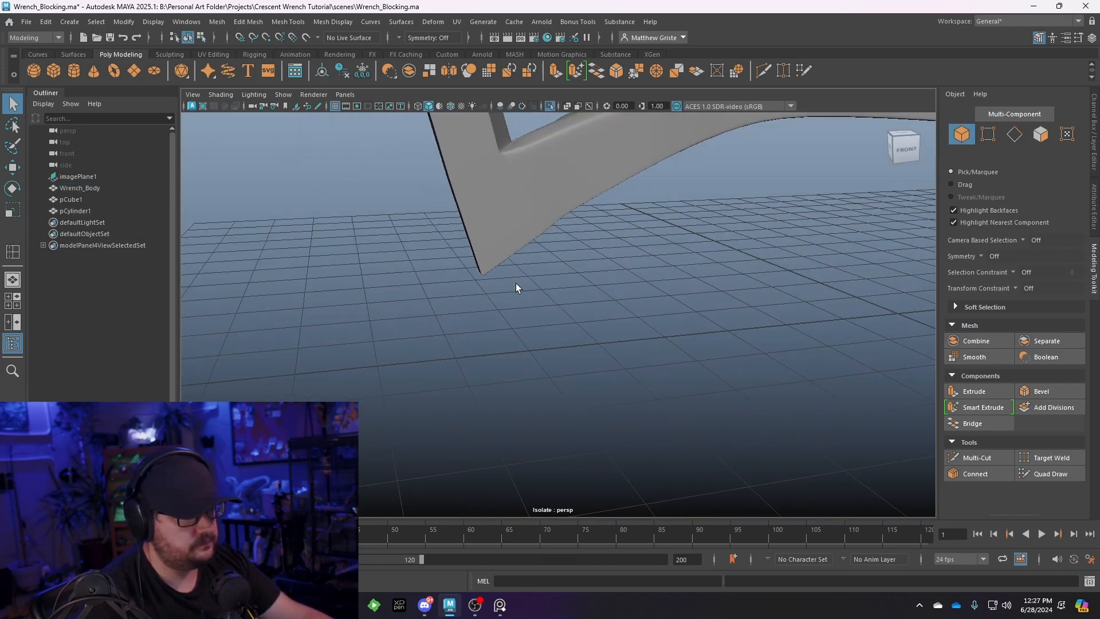
# In the front view, move the lower corner's vertices to round the corner against the reference photo and turn on smooth preview
pyautogui.click(505, 250)
pyautogui.keyDown('alt'); pyautogui.moveTo(504, 250); pyautogui.dragTo(482, 247); pyautogui.keyUp('alt')
pyautogui.keyDown('alt'); pyautogui.moveTo(399, 208); pyautogui.dragTo(443, 252); pyautogui.keyUp('alt')
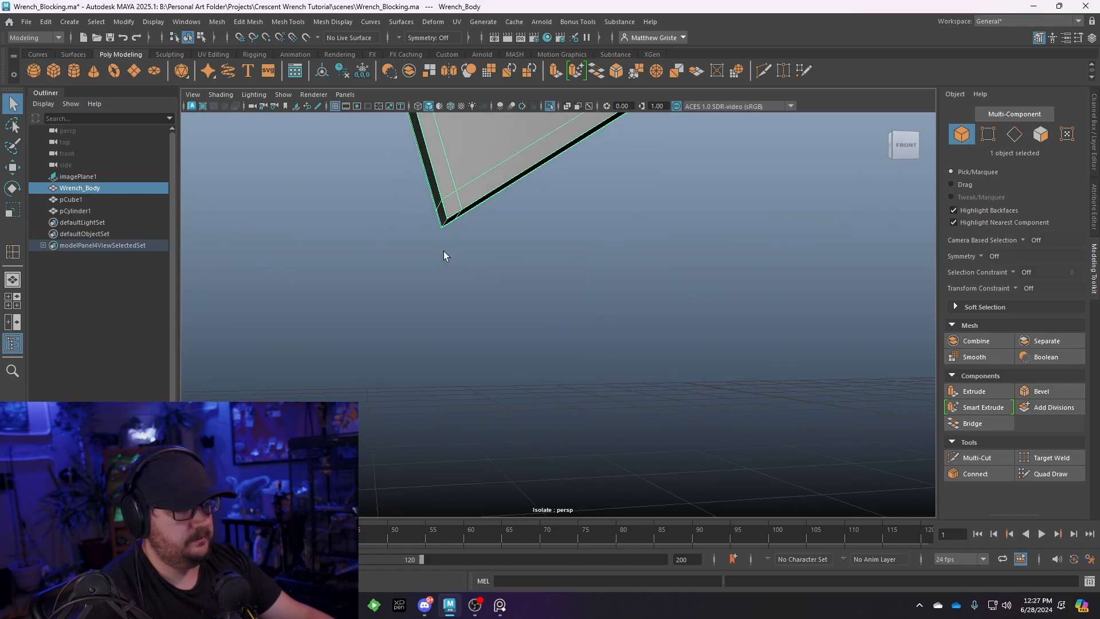
pyautogui.press('space')
pyautogui.press('space')
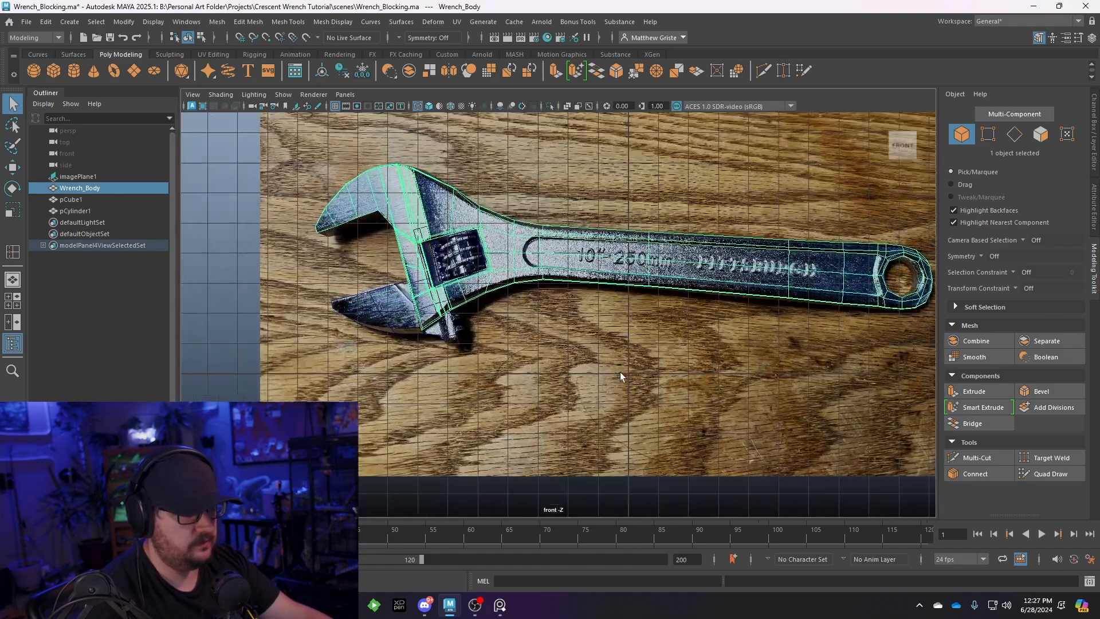
pyautogui.scroll(5, 620, 372)
pyautogui.scroll(8, 502, 342)
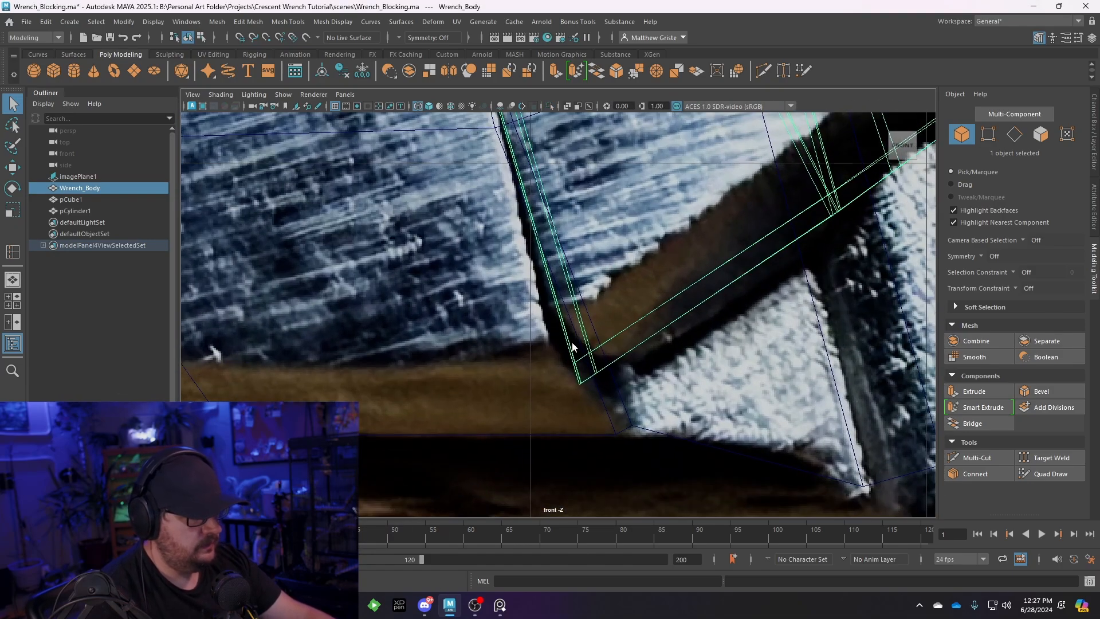
pyautogui.moveTo(573, 347); pyautogui.dragTo(565, 374, button='right')
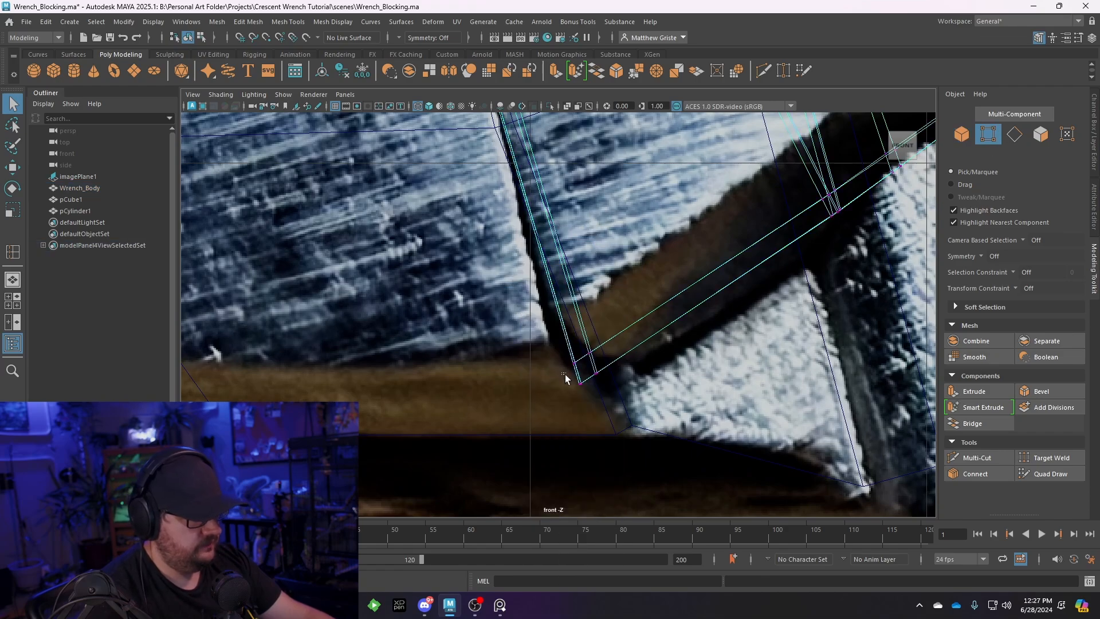
pyautogui.press('w')
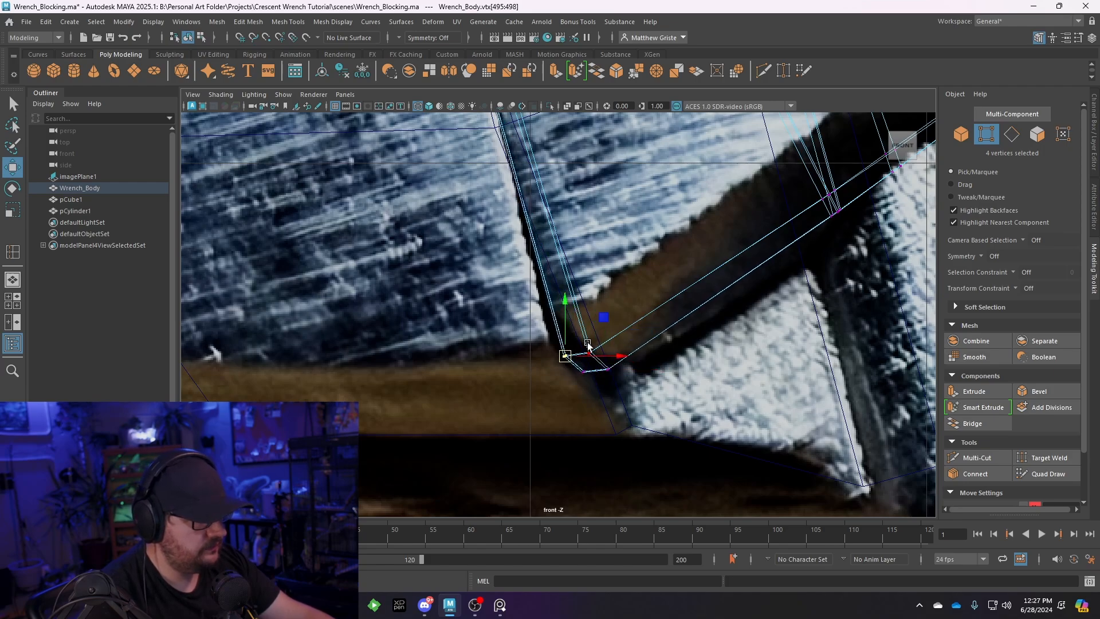
pyautogui.press('3')
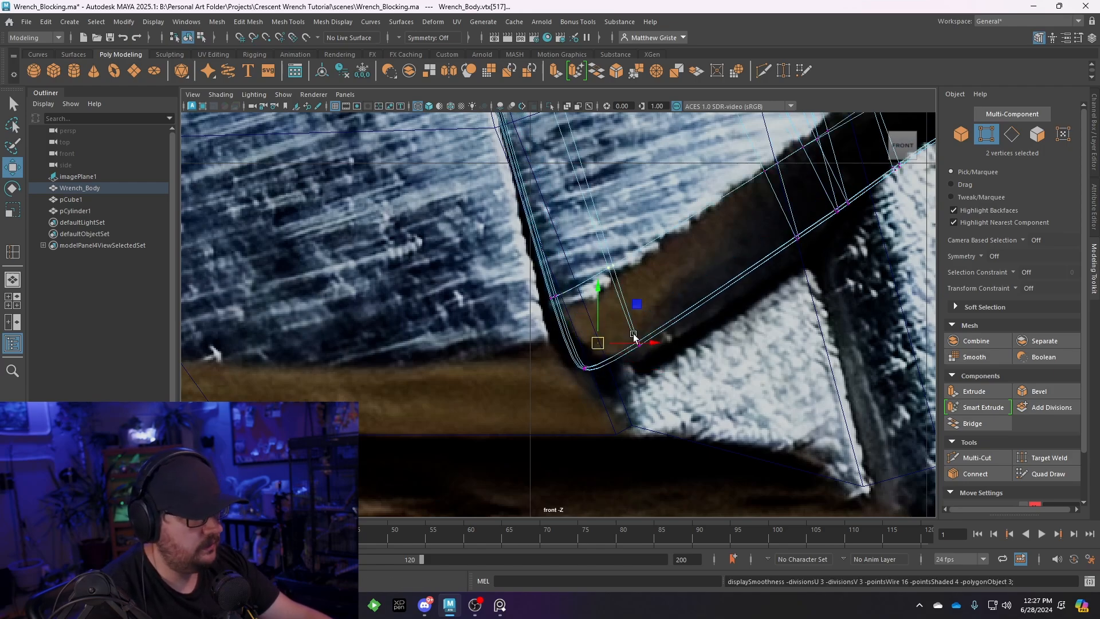
# Examine the rounded lower corner and the whole body in smooth preview from several angles
pyautogui.press('space')
pyautogui.press('space')
pyautogui.moveTo(486, 184); pyautogui.dragTo(516, 167, button='right')
pyautogui.click(609, 241)
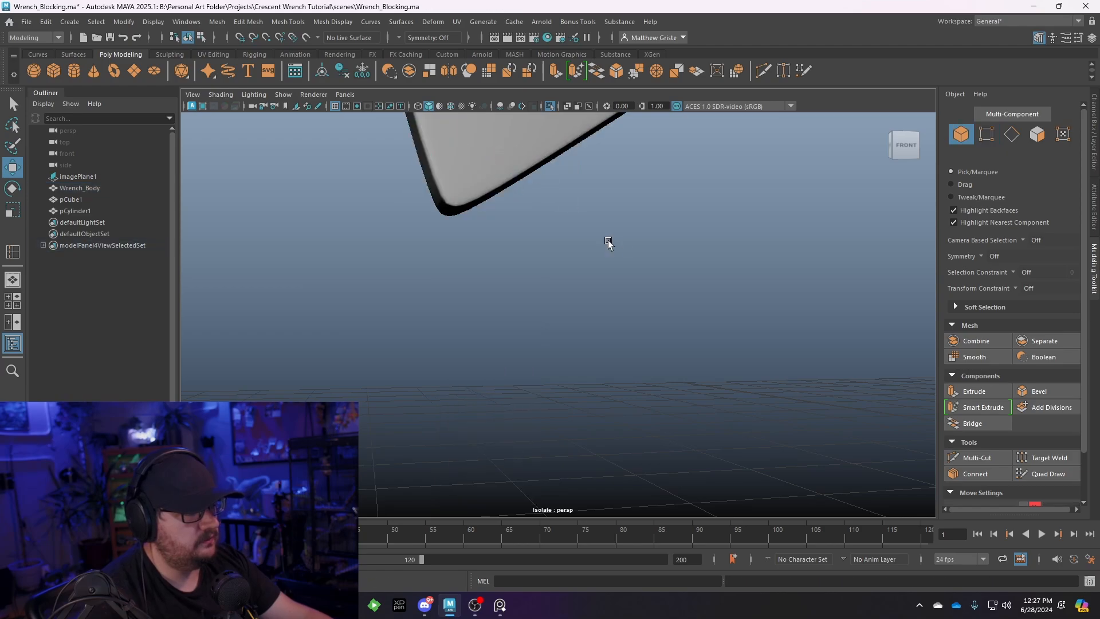
pyautogui.keyDown('alt'); pyautogui.moveTo(609, 241); pyautogui.dragTo(527, 315); pyautogui.keyUp('alt')
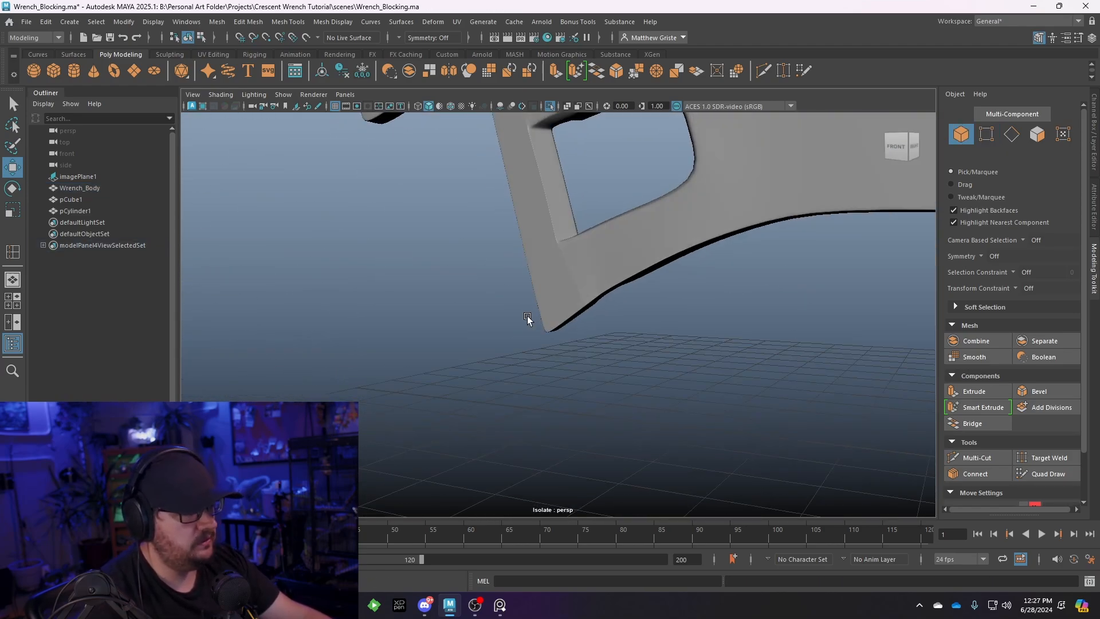
pyautogui.keyDown('alt'); pyautogui.moveTo(528, 316); pyautogui.dragTo(489, 380, button='middle'); pyautogui.keyUp('alt')
pyautogui.scroll(-3, 489, 381)
pyautogui.keyDown('alt'); pyautogui.moveTo(489, 380); pyautogui.dragTo(771, 342); pyautogui.keyUp('alt')
pyautogui.scroll(5, 549, 343)
pyautogui.click(549, 342)
pyautogui.scroll(-5, 568, 355)
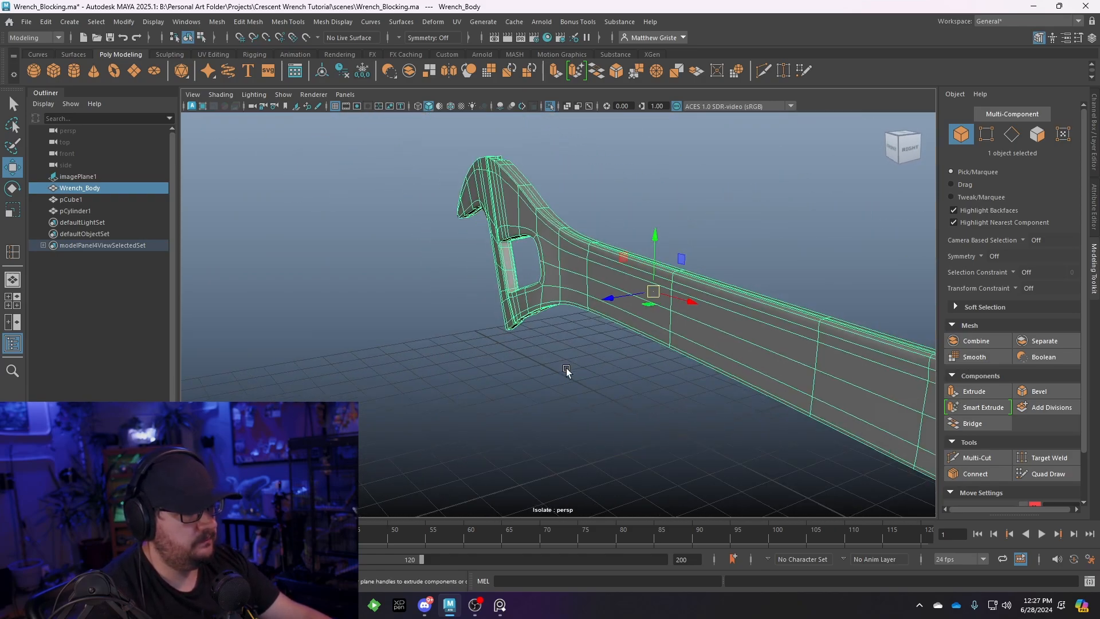
pyautogui.click(566, 370)
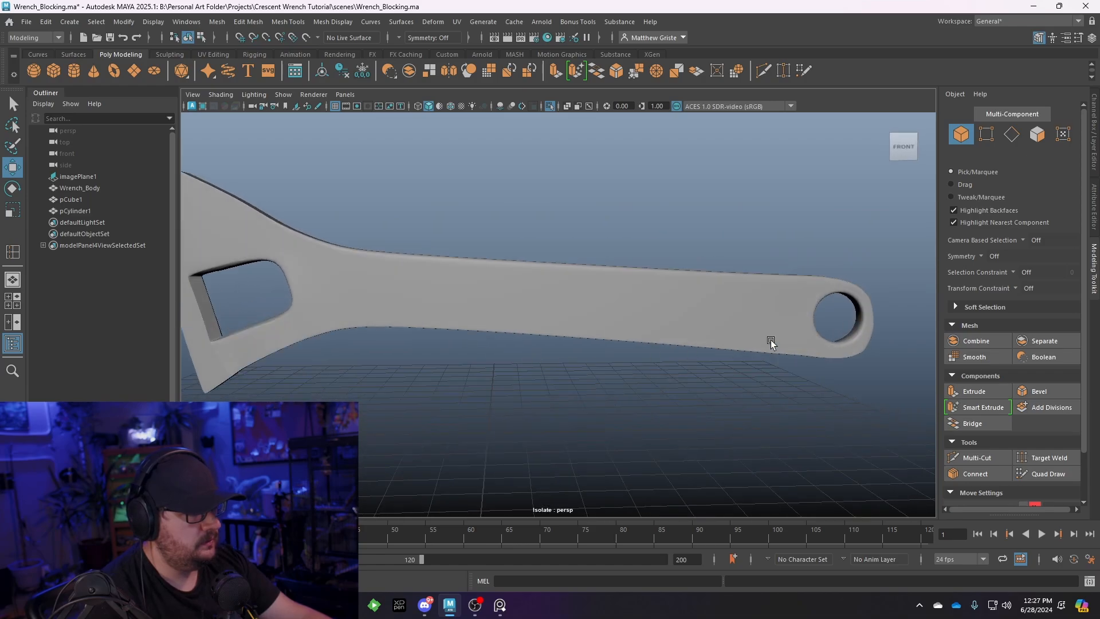
# Unsmooth the body and insert an edge loop on the handle hole's inner wall, close to its front rim
pyautogui.scroll(5, 772, 342)
pyautogui.click(440, 291)
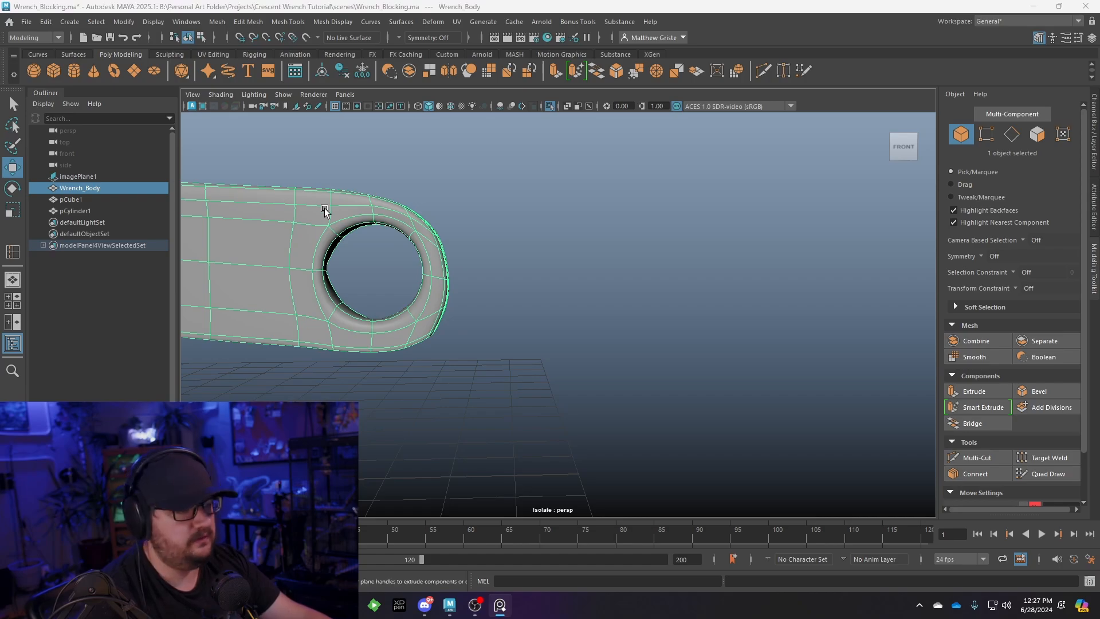
pyautogui.keyDown('alt'); pyautogui.moveTo(322, 209); pyautogui.dragTo(533, 305); pyautogui.keyUp('alt')
pyautogui.press('1')
pyautogui.scroll(1, 549, 329)
pyautogui.keyDown('alt'); pyautogui.moveTo(549, 330); pyautogui.dragTo(559, 310, button='middle'); pyautogui.keyUp('alt')
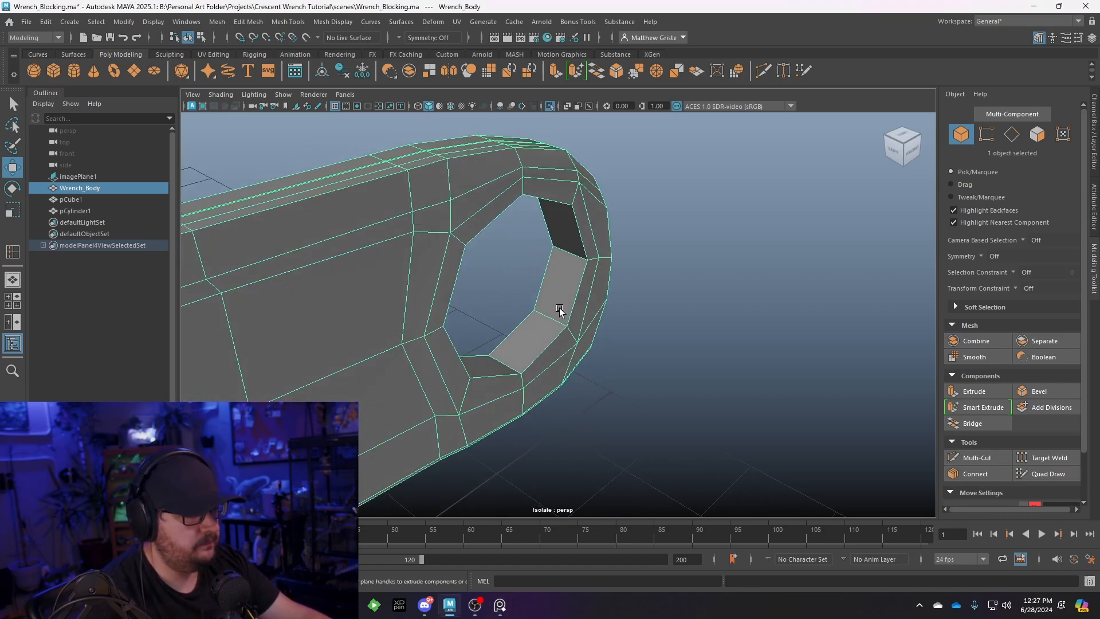
pyautogui.scroll(3, 560, 309)
pyautogui.click(293, 24)
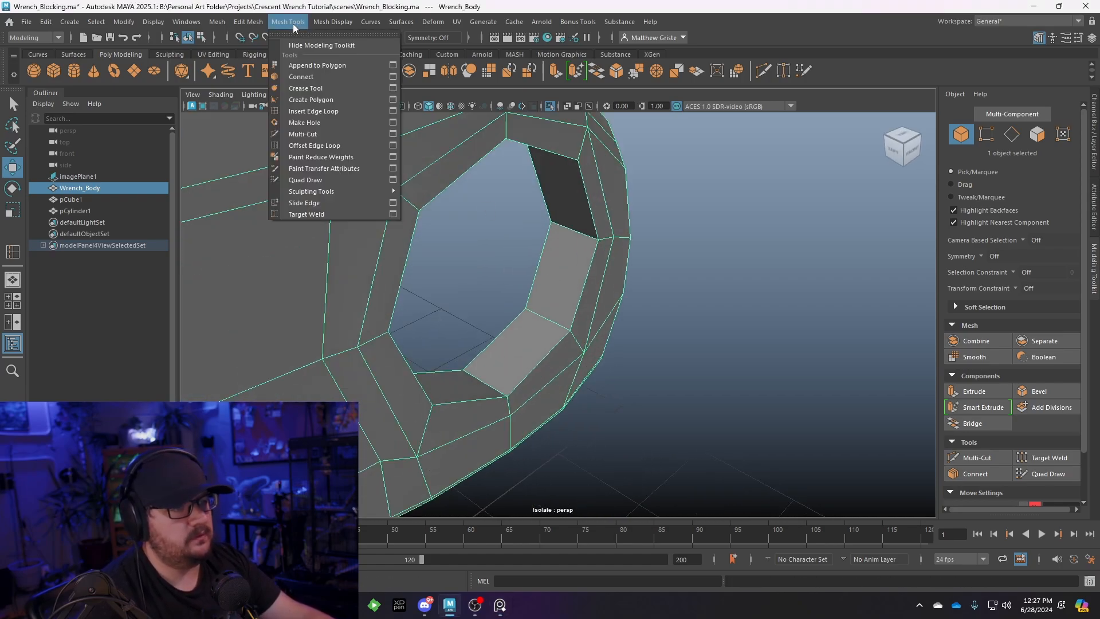
pyautogui.click(314, 111)
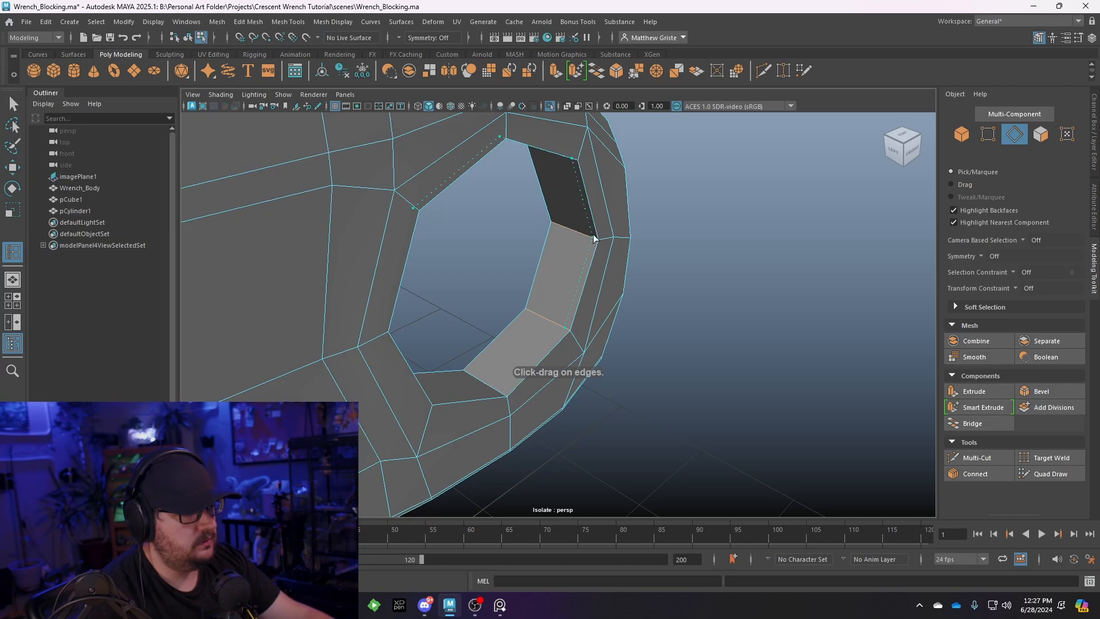
pyautogui.click(592, 237)
# Insert a further edge loop segment on the hole's inner wall near the front rim, where the first loop stopped
pyautogui.keyDown('alt'); pyautogui.moveTo(592, 237); pyautogui.dragTo(553, 252); pyautogui.keyUp('alt')
pyautogui.keyDown('alt'); pyautogui.moveTo(553, 252); pyautogui.dragTo(565, 375, button='middle'); pyautogui.keyUp('alt')
pyautogui.scroll(4, 564, 376)
pyautogui.keyDown('alt'); pyautogui.moveTo(564, 376); pyautogui.dragTo(548, 378); pyautogui.keyUp('alt')
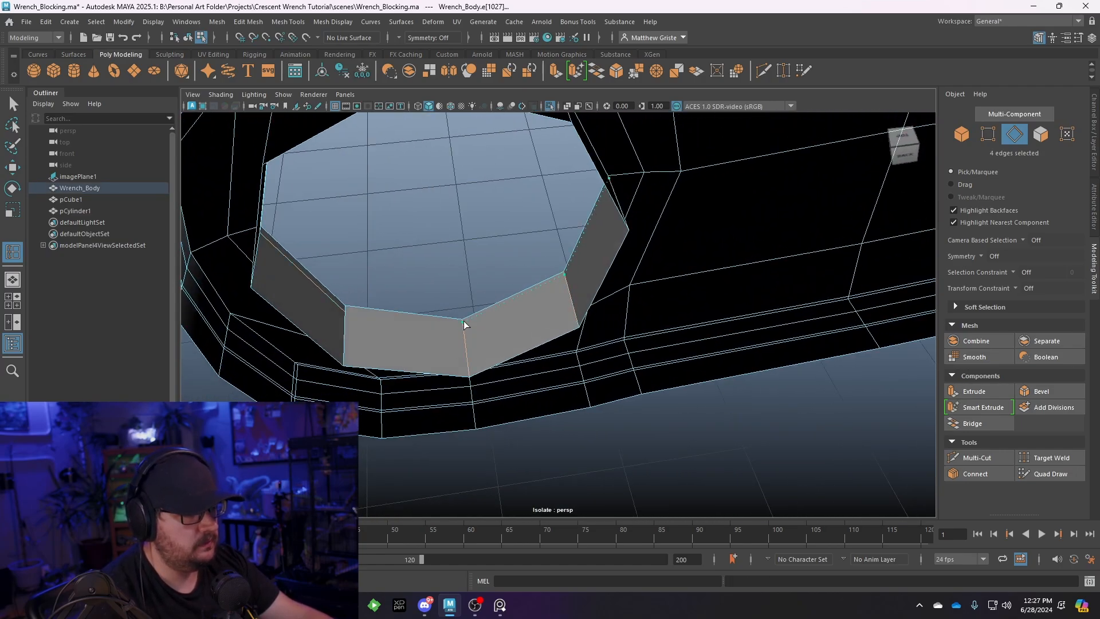
pyautogui.keyDown('alt'); pyautogui.moveTo(490, 311); pyautogui.dragTo(593, 321, button='middle'); pyautogui.keyUp('alt')
pyautogui.scroll(3, 593, 320)
pyautogui.keyDown('alt'); pyautogui.moveTo(593, 321); pyautogui.dragTo(523, 298); pyautogui.keyUp('alt')
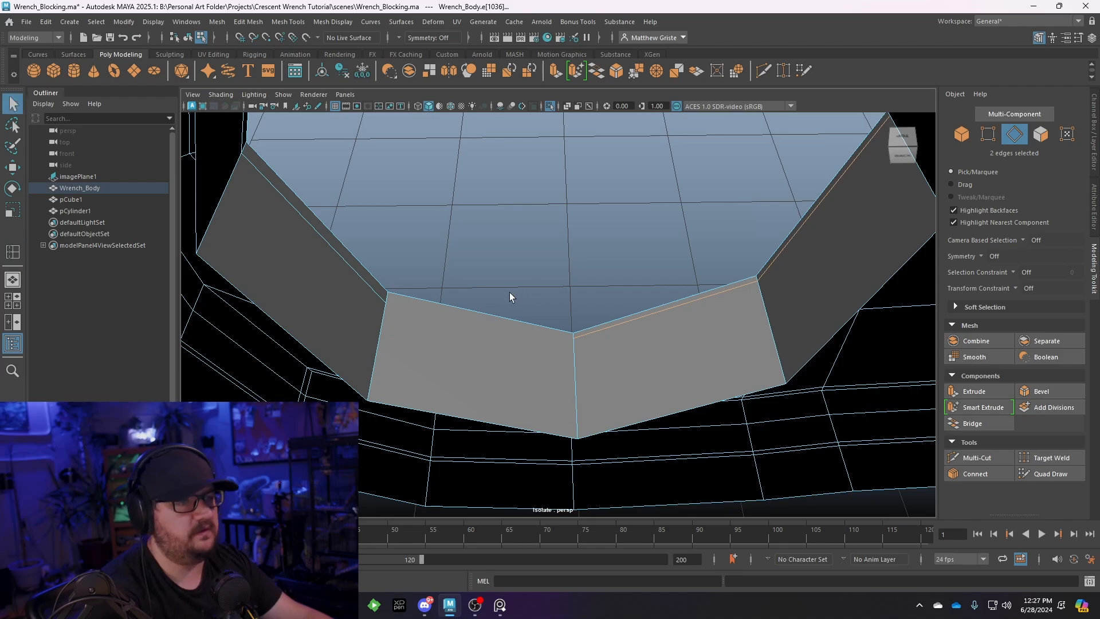
# Multi-Cut across the uncut lower wall face of the hole to connect the support loop's ends, then turn on smooth preview
pyautogui.click(287, 22)
pyautogui.click(304, 134)
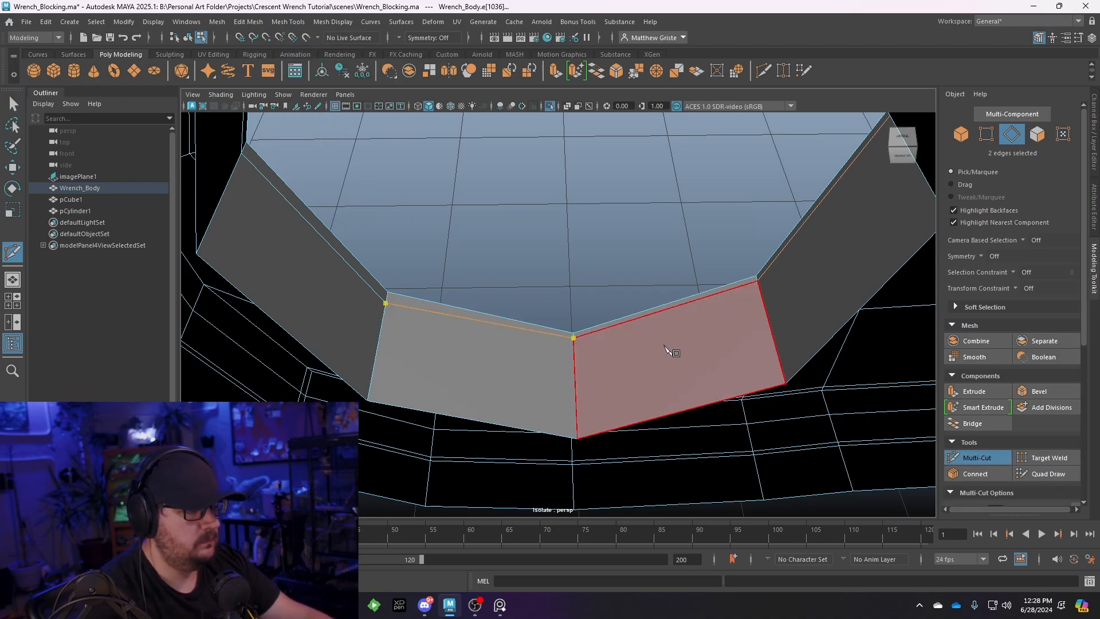
pyautogui.scroll(-6, 640, 310)
pyautogui.keyDown('alt'); pyautogui.moveTo(619, 329); pyautogui.dragTo(584, 224); pyautogui.keyUp('alt')
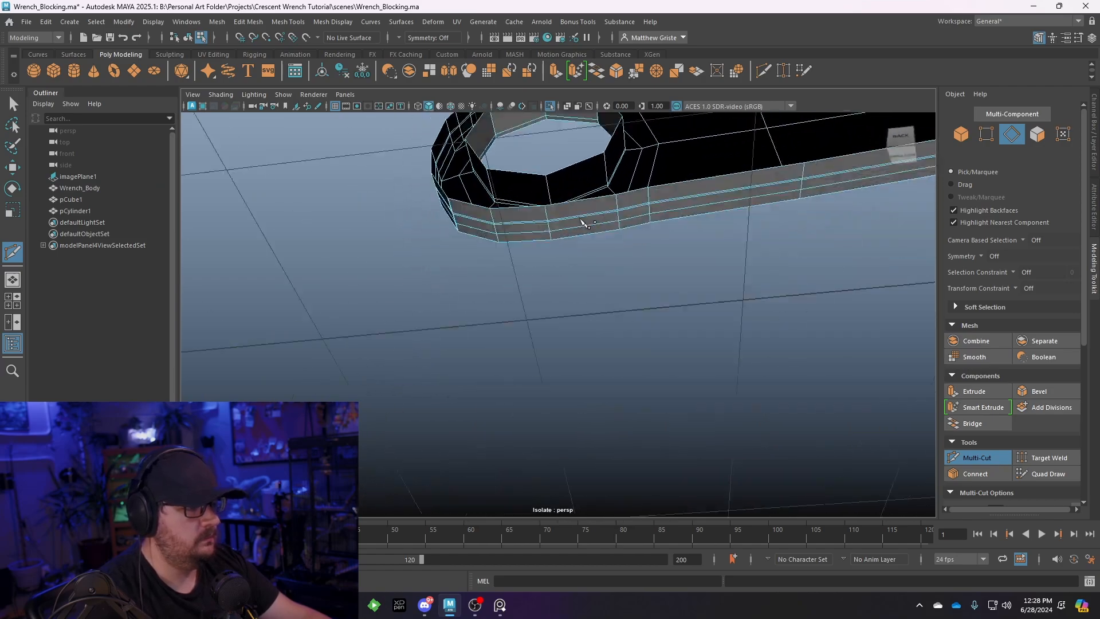
pyautogui.keyDown('alt'); pyautogui.moveTo(584, 223); pyautogui.dragTo(583, 324, button='middle'); pyautogui.keyUp('alt')
pyautogui.scroll(1, 580, 324)
pyautogui.press('q')
pyautogui.press('3')
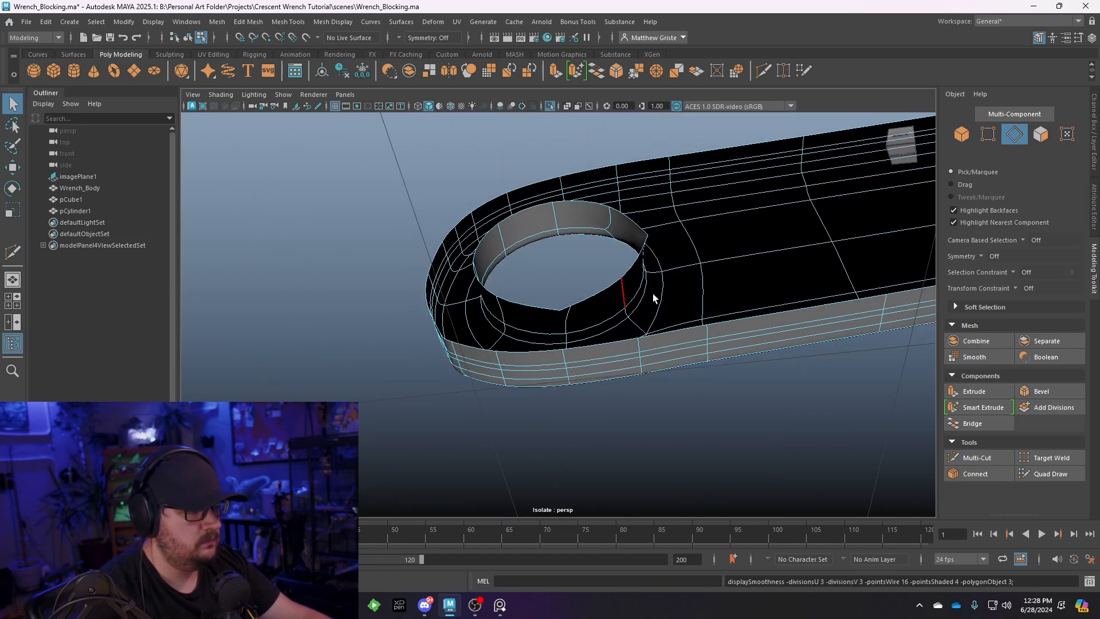
# Multi-Cut the remaining uncut face on the hole's handle-side wall to close the support loop and check it in smooth preview
pyautogui.keyDown('alt'); pyautogui.moveTo(672, 342); pyautogui.dragTo(646, 243); pyautogui.keyUp('alt')
pyautogui.keyDown('alt'); pyautogui.moveTo(646, 244); pyautogui.dragTo(648, 267, button='middle'); pyautogui.keyUp('alt')
pyautogui.keyDown('alt'); pyautogui.moveTo(648, 267); pyautogui.dragTo(504, 260); pyautogui.keyUp('alt')
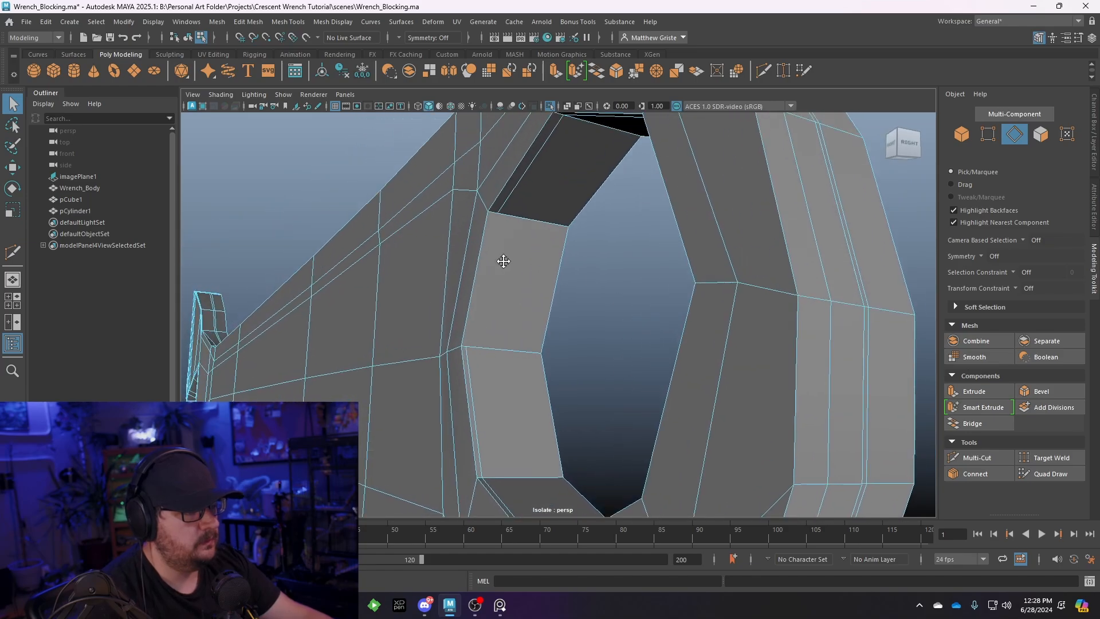
pyautogui.scroll(3, 504, 259)
pyautogui.hotkey('ctrl', 'shift', 'x')
pyautogui.click(478, 188)
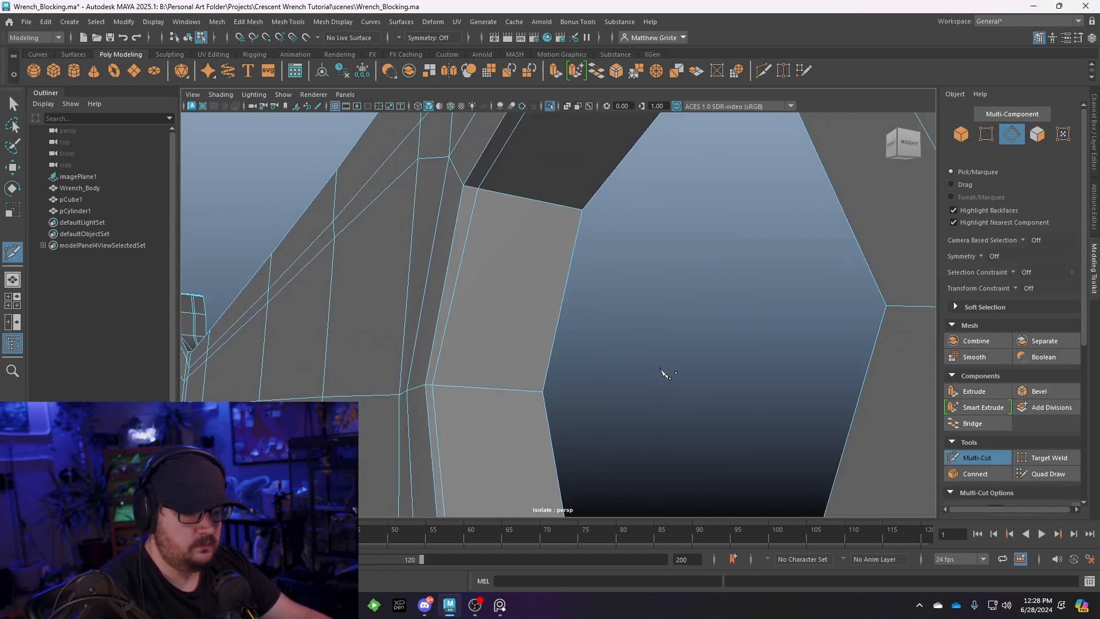
pyautogui.press('q')
pyautogui.press('3')
pyautogui.scroll(-4, 591, 347)
pyautogui.keyDown('alt'); pyautogui.moveTo(556, 339); pyautogui.dragTo(548, 359); pyautogui.keyUp('alt')
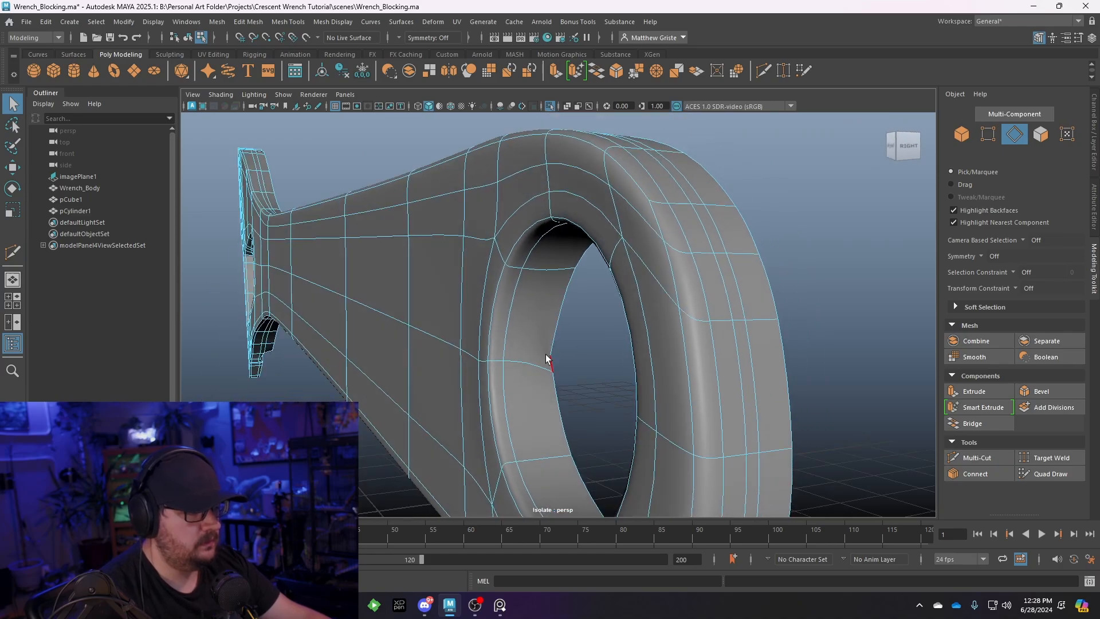
# Merge the overlapping vertices at the two split points on the back edge of the handle hole's wall
pyautogui.scroll(4, 549, 357)
pyautogui.press('1')
pyautogui.moveTo(542, 264); pyautogui.dragTo(489, 262, button='right')
pyautogui.moveTo(586, 358); pyautogui.dragTo(531, 398)
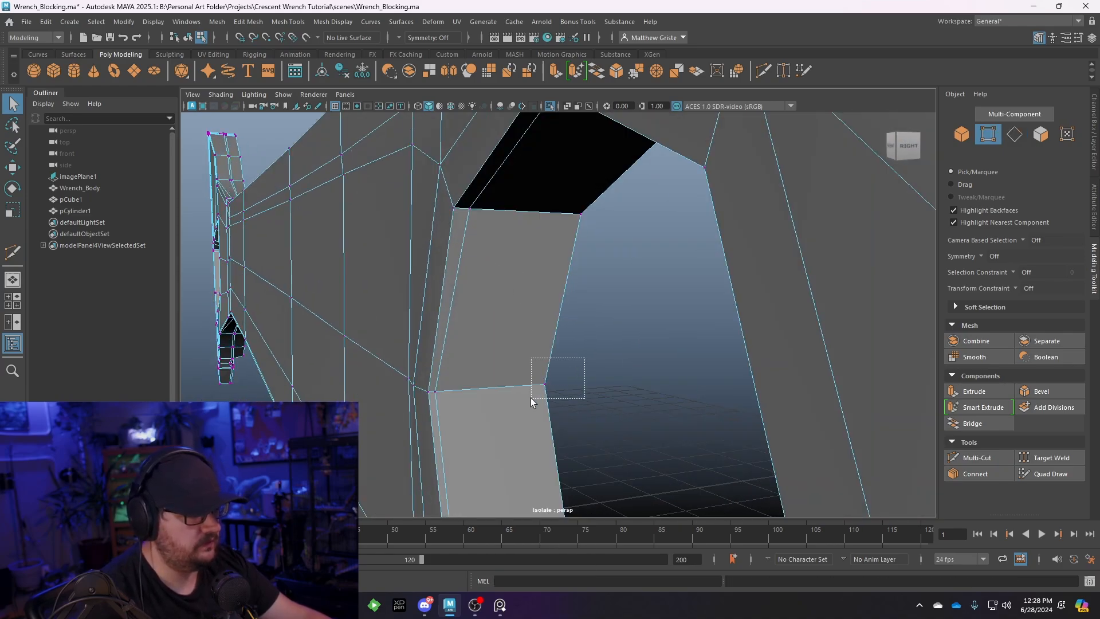
pyautogui.click(634, 77)
pyautogui.scroll(-6, 573, 304)
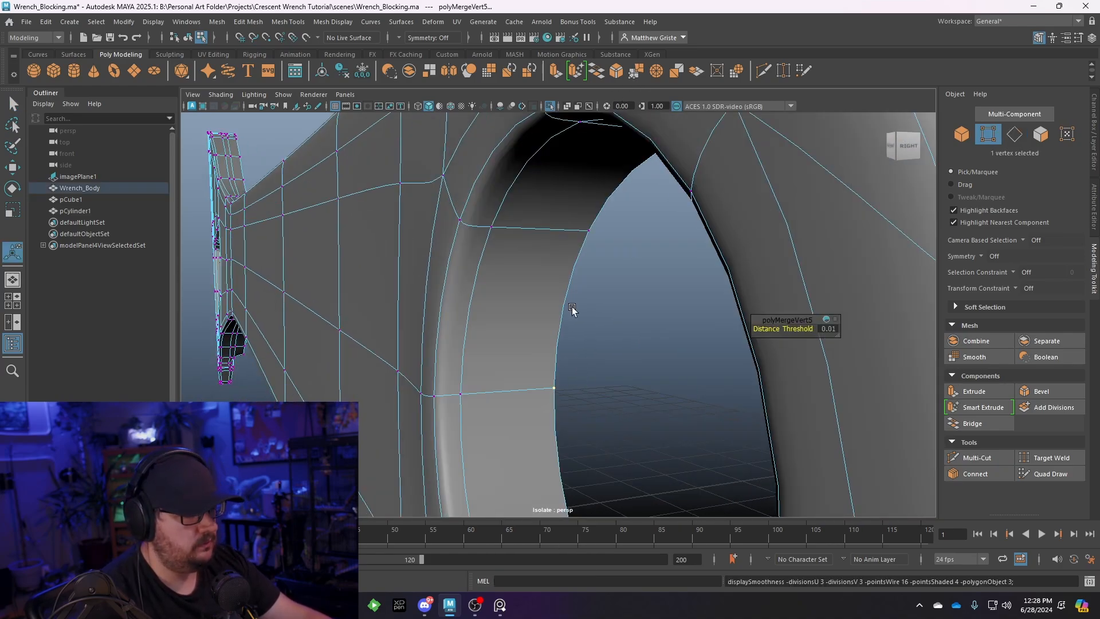
pyautogui.keyDown('alt'); pyautogui.moveTo(500, 266); pyautogui.dragTo(513, 417); pyautogui.keyUp('alt')
pyautogui.press('g')
pyautogui.moveTo(547, 263); pyautogui.dragTo(599, 248, button='right')
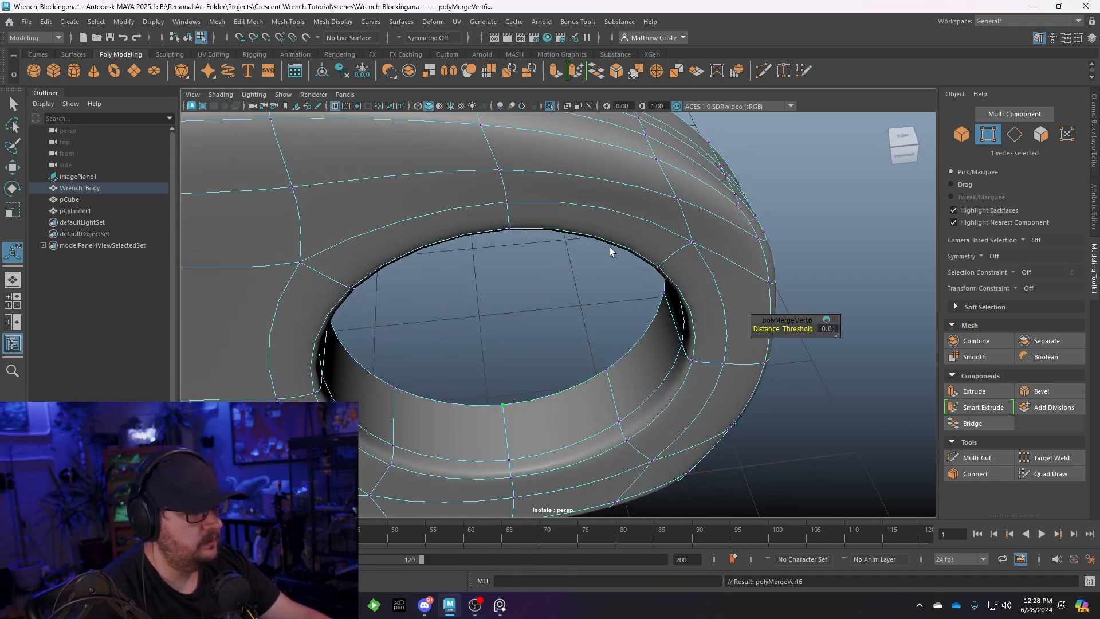
# Examine the entire smoothed wrench body with its wireframe, from the handle hole to the jaw
pyautogui.keyDown('alt'); pyautogui.moveTo(610, 247); pyautogui.dragTo(599, 275); pyautogui.keyUp('alt')
pyautogui.keyDown('alt'); pyautogui.moveTo(599, 275); pyautogui.dragTo(443, 277, button='right'); pyautogui.keyUp('alt')
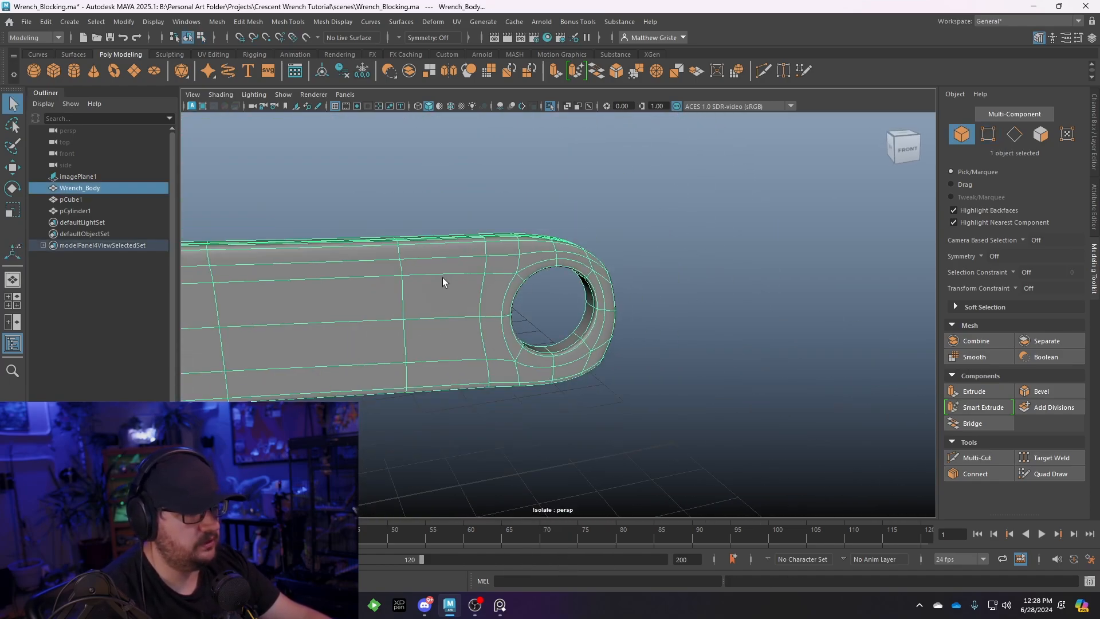
pyautogui.keyDown('alt'); pyautogui.moveTo(442, 277); pyautogui.dragTo(633, 276, button='middle'); pyautogui.keyUp('alt')
pyautogui.keyDown('alt'); pyautogui.moveTo(633, 276); pyautogui.dragTo(518, 308, button='right'); pyautogui.keyUp('alt')
pyautogui.keyDown('alt'); pyautogui.moveTo(364, 314); pyautogui.dragTo(241, 316, button='right'); pyautogui.keyUp('alt')
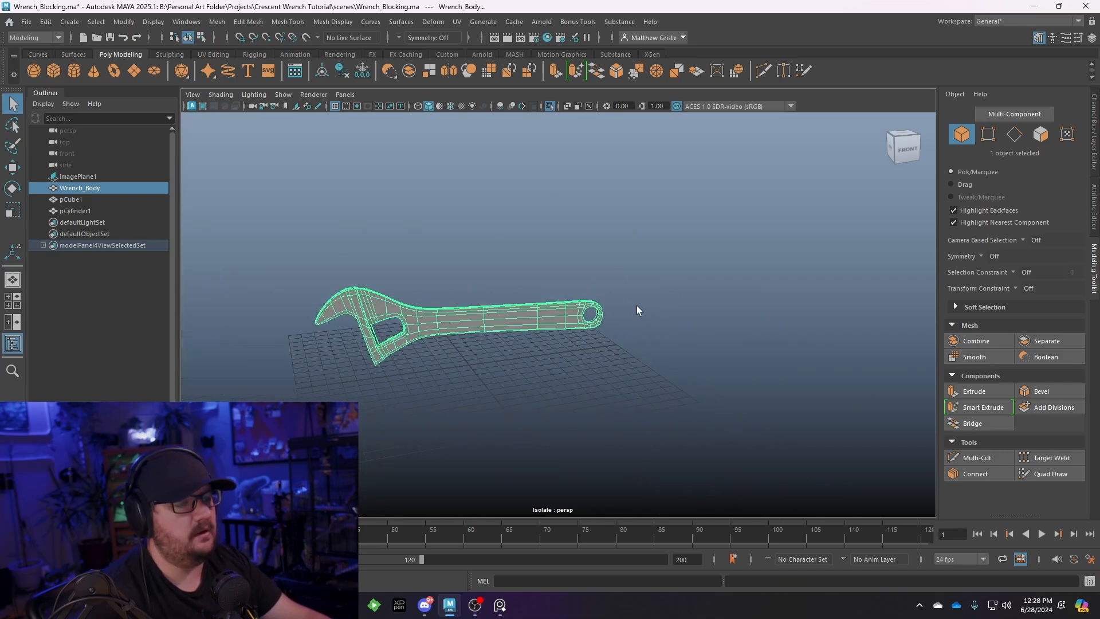
pyautogui.keyDown('alt'); pyautogui.moveTo(564, 315); pyautogui.dragTo(424, 309); pyautogui.keyUp('alt')
pyautogui.keyDown('alt'); pyautogui.moveTo(424, 309); pyautogui.dragTo(486, 298, button='right'); pyautogui.keyUp('alt')
pyautogui.keyDown('alt'); pyautogui.moveTo(486, 298); pyautogui.dragTo(579, 290, button='middle'); pyautogui.keyUp('alt')
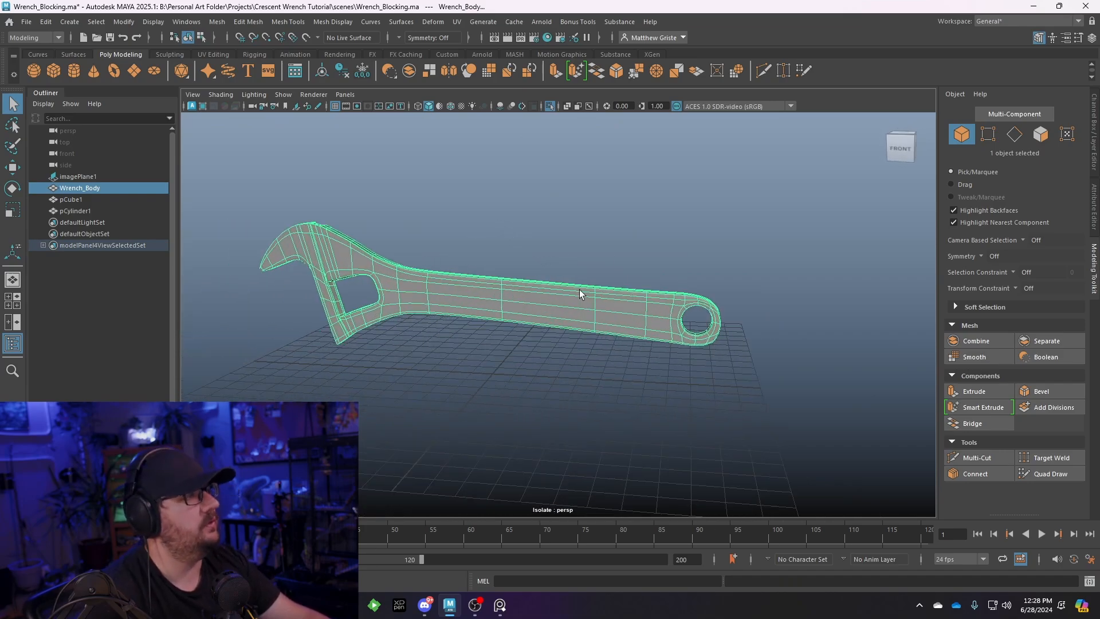
# In the front view, unsmooth the body and compare its handle edges with the recessed slot in the reference photo
pyautogui.press('space')
pyautogui.scroll(-10, 452, 381)
pyautogui.keyDown('alt'); pyautogui.moveTo(443, 418); pyautogui.dragTo(359, 392, button='middle'); pyautogui.keyUp('alt')
pyautogui.keyDown('alt'); pyautogui.moveTo(359, 393); pyautogui.dragTo(408, 373, button='right'); pyautogui.keyUp('alt')
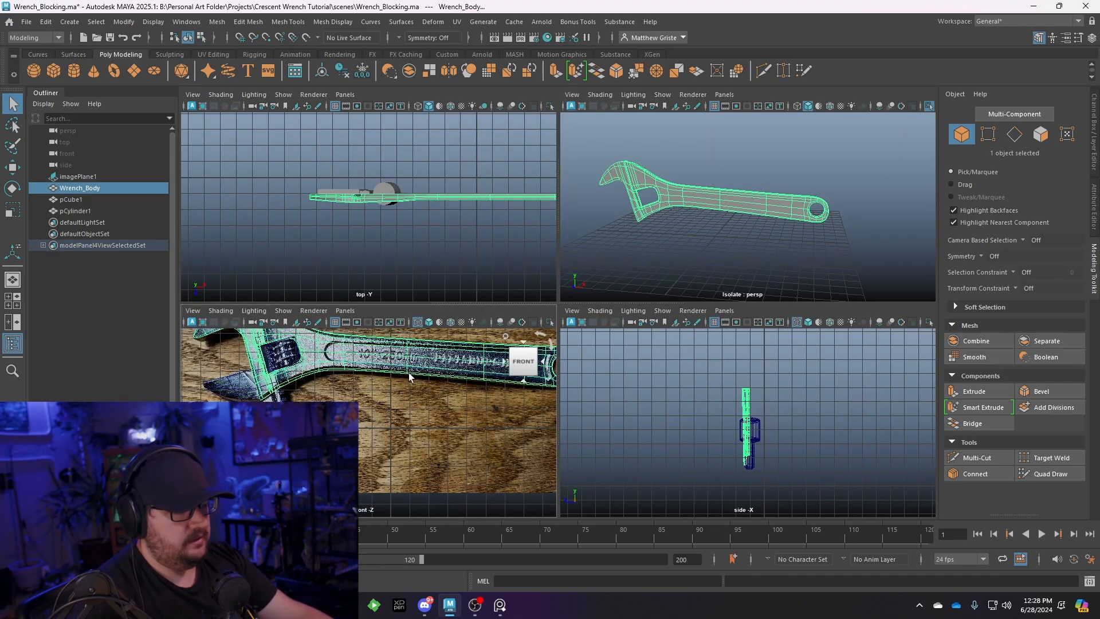
pyautogui.press('space')
pyautogui.keyDown('alt'); pyautogui.moveTo(377, 329); pyautogui.dragTo(369, 437, button='middle'); pyautogui.keyUp('alt')
pyautogui.keyDown('alt'); pyautogui.moveTo(369, 437); pyautogui.dragTo(433, 433, button='right'); pyautogui.keyUp('alt')
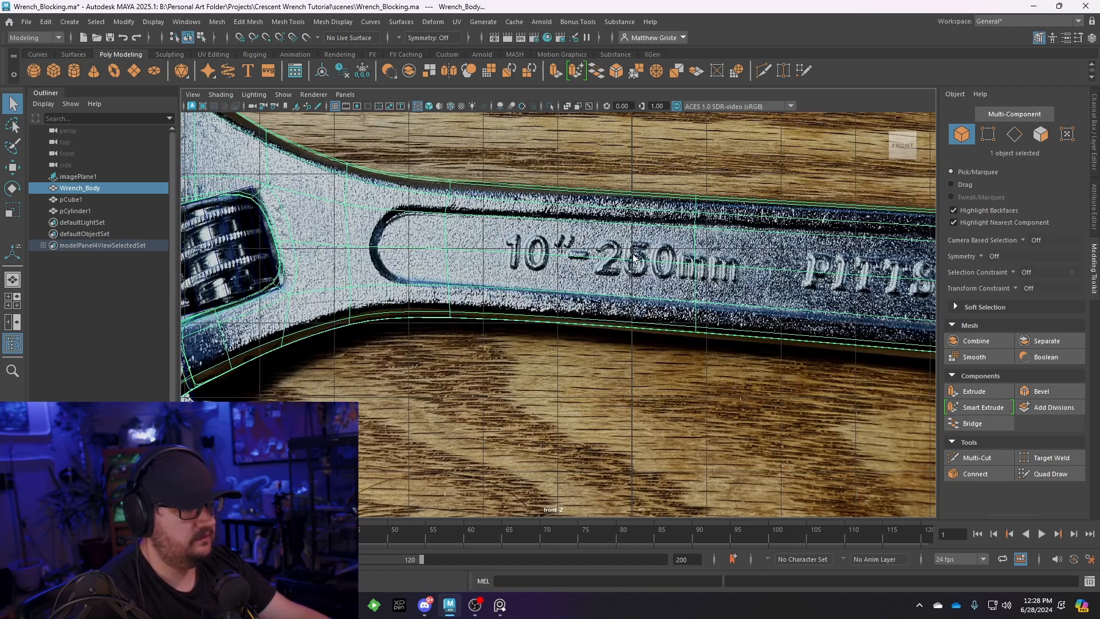
pyautogui.press('1')
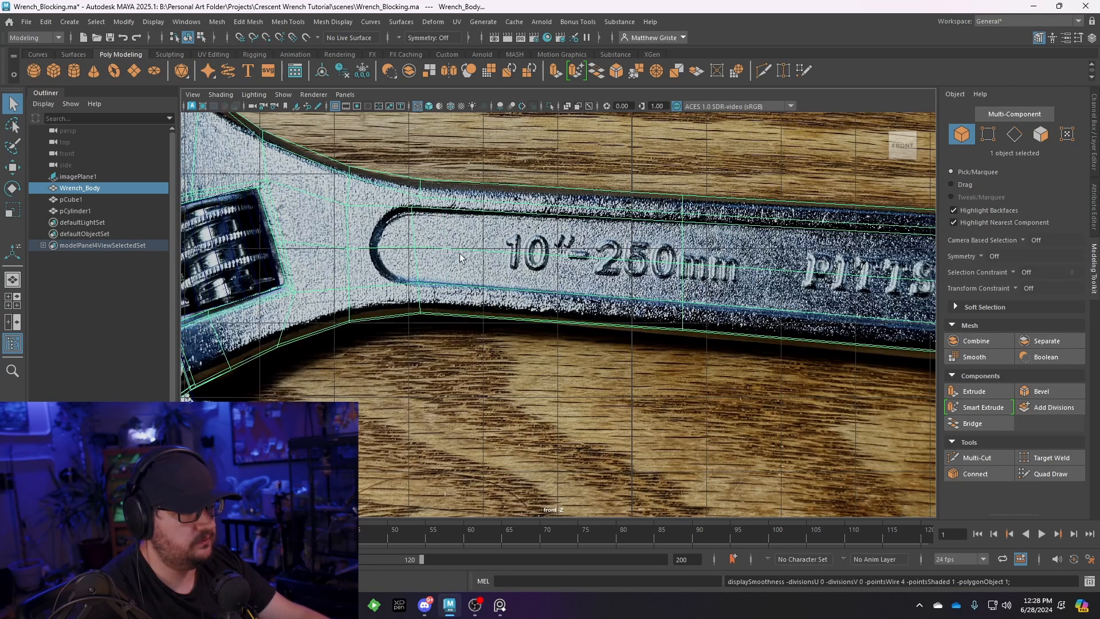
pyautogui.scroll(2, 460, 257)
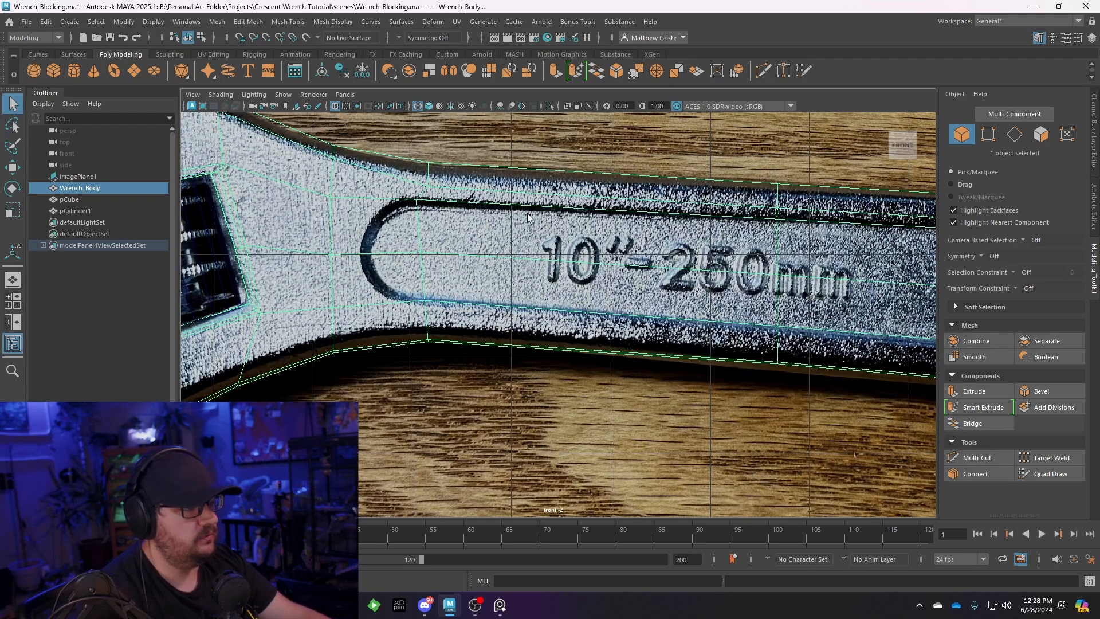
pyautogui.scroll(2, 423, 239)
pyautogui.scroll(-3, 484, 245)
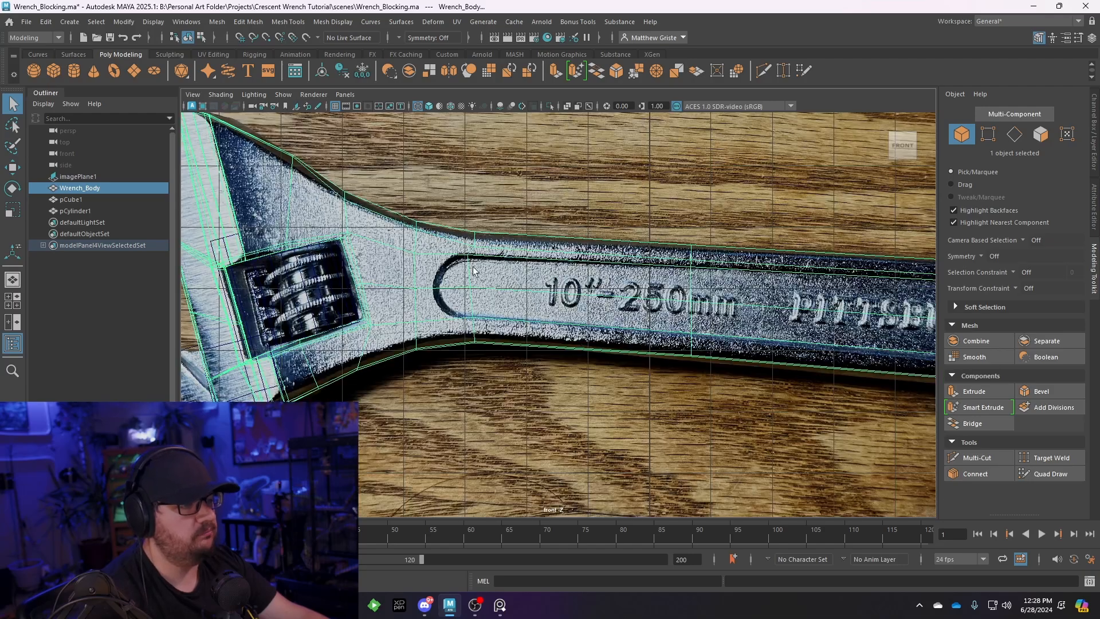
# Move the front-face vertices at the jaw-side end of the handle recess onto its rounded outline in the reference photo
pyautogui.scroll(1, 476, 271)
pyautogui.scroll(3, 427, 266)
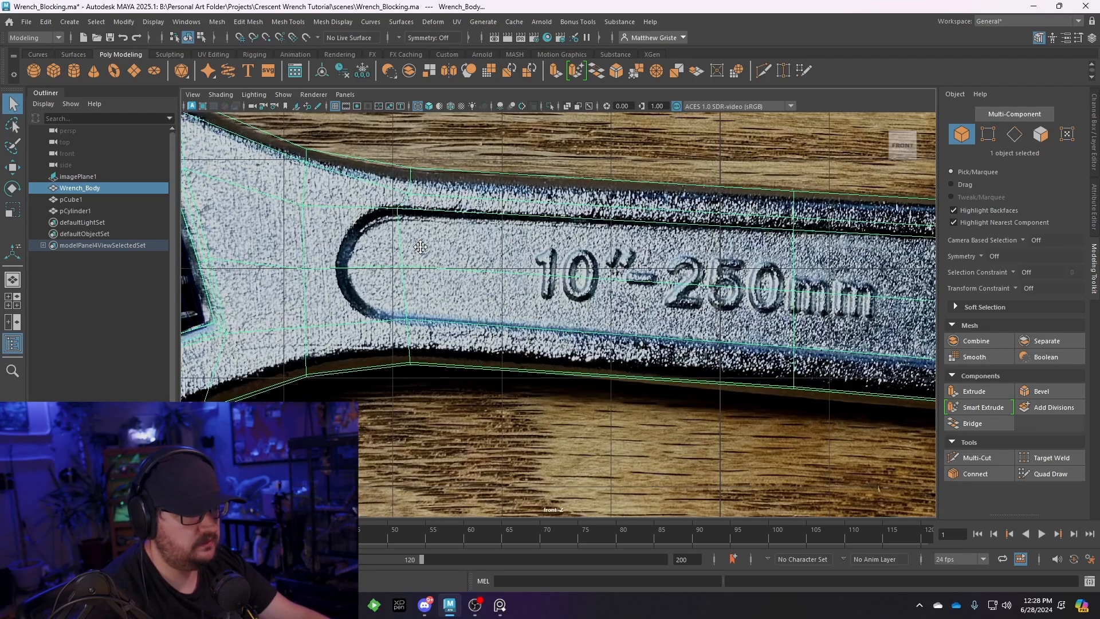
pyautogui.scroll(-3, 435, 252)
pyautogui.scroll(2, 490, 280)
pyautogui.scroll(3, 490, 280)
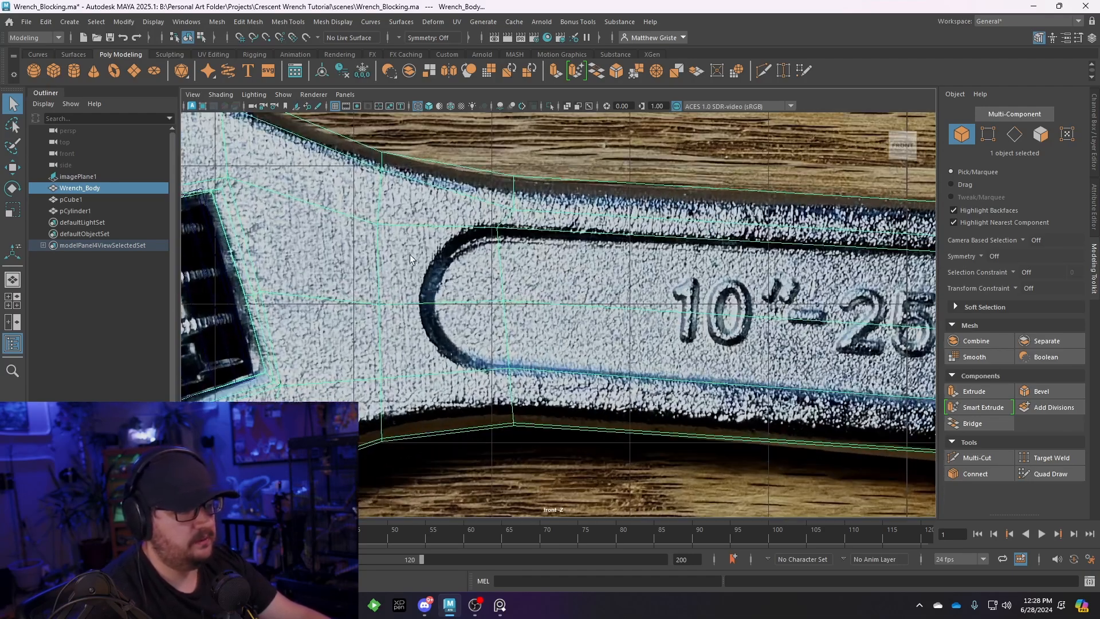
pyautogui.moveTo(372, 240); pyautogui.dragTo(338, 238, button='right')
pyautogui.moveTo(351, 210); pyautogui.dragTo(467, 240)
pyautogui.press('w')
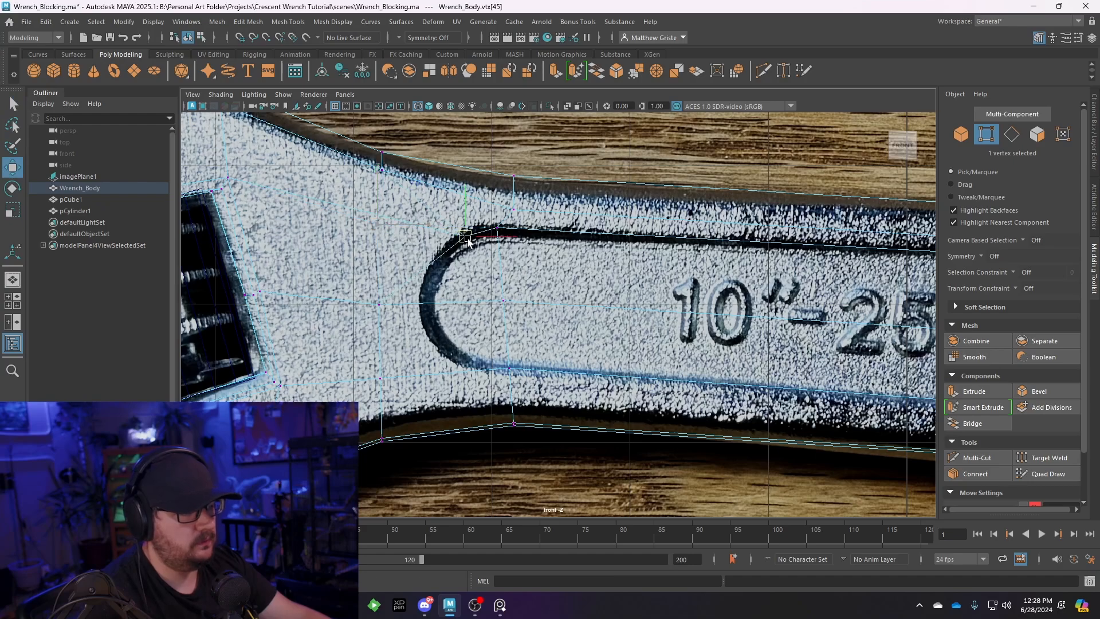
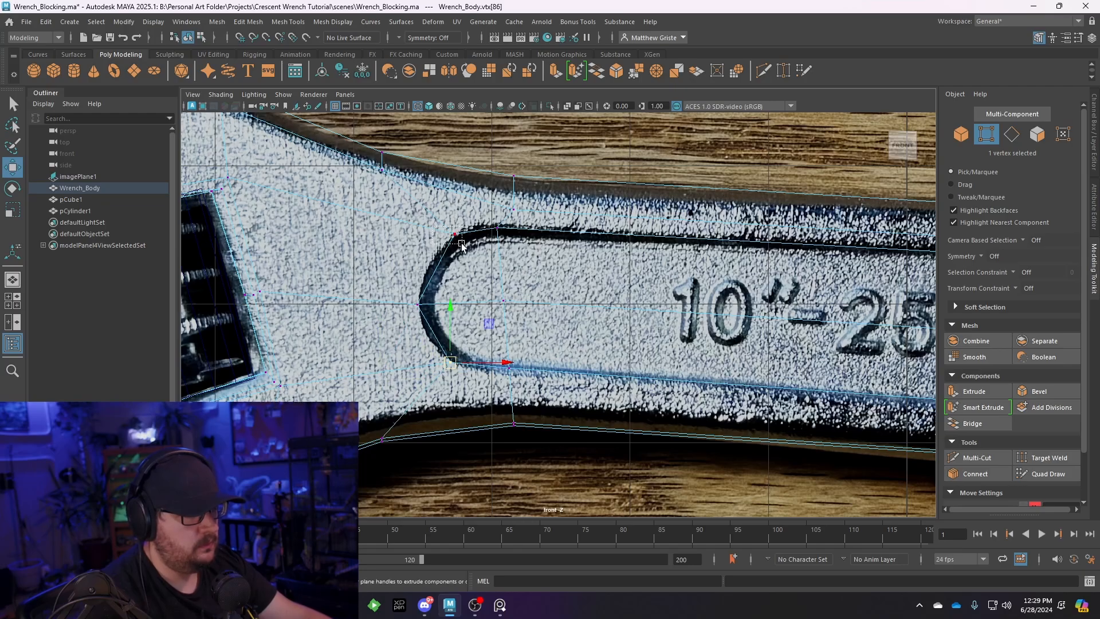
# Align the wrench body's vertices at the recess's hole-side end with the curved edge in the reference photo
pyautogui.scroll(-4, 454, 240)
pyautogui.keyDown('alt'); pyautogui.moveTo(464, 244); pyautogui.dragTo(252, 236, button='middle'); pyautogui.keyUp('alt')
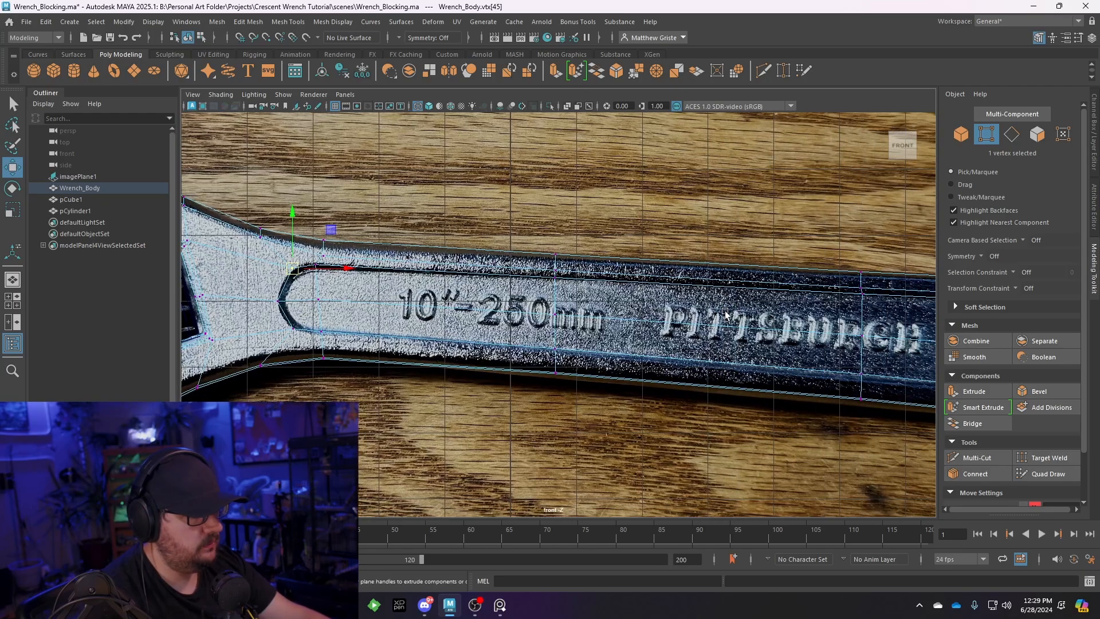
pyautogui.keyDown('alt'); pyautogui.moveTo(688, 287); pyautogui.dragTo(344, 267, button='middle'); pyautogui.keyUp('alt')
pyautogui.scroll(1, 764, 302)
pyautogui.scroll(3, 763, 302)
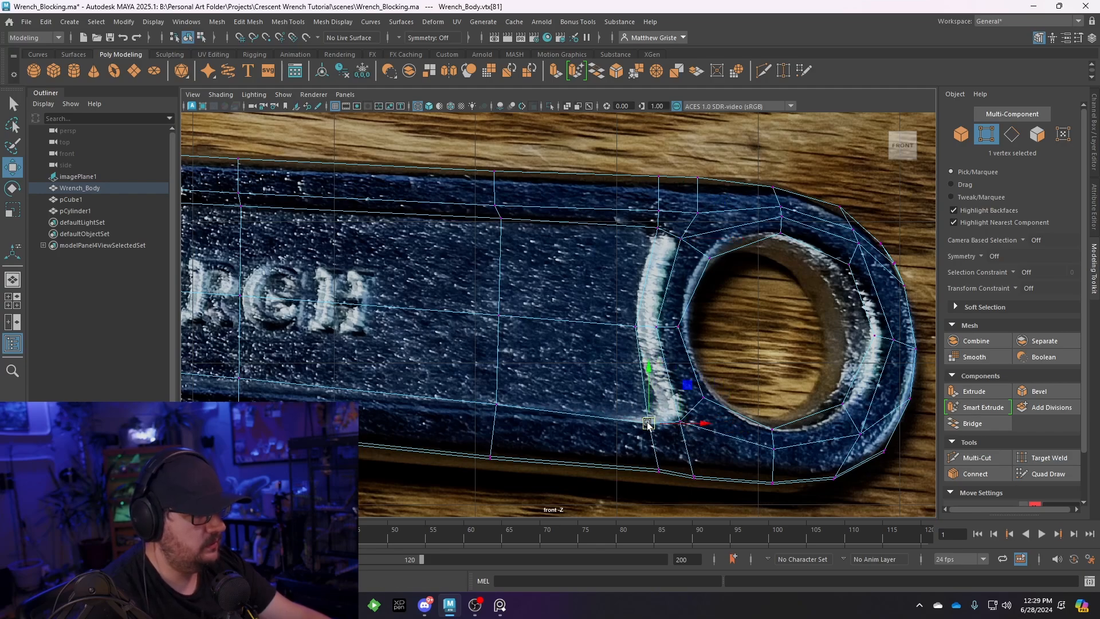
# In face selection mode, select the recess faces at the handle hole end
pyautogui.rightClick(652, 279)
pyautogui.rightClick(623, 288)
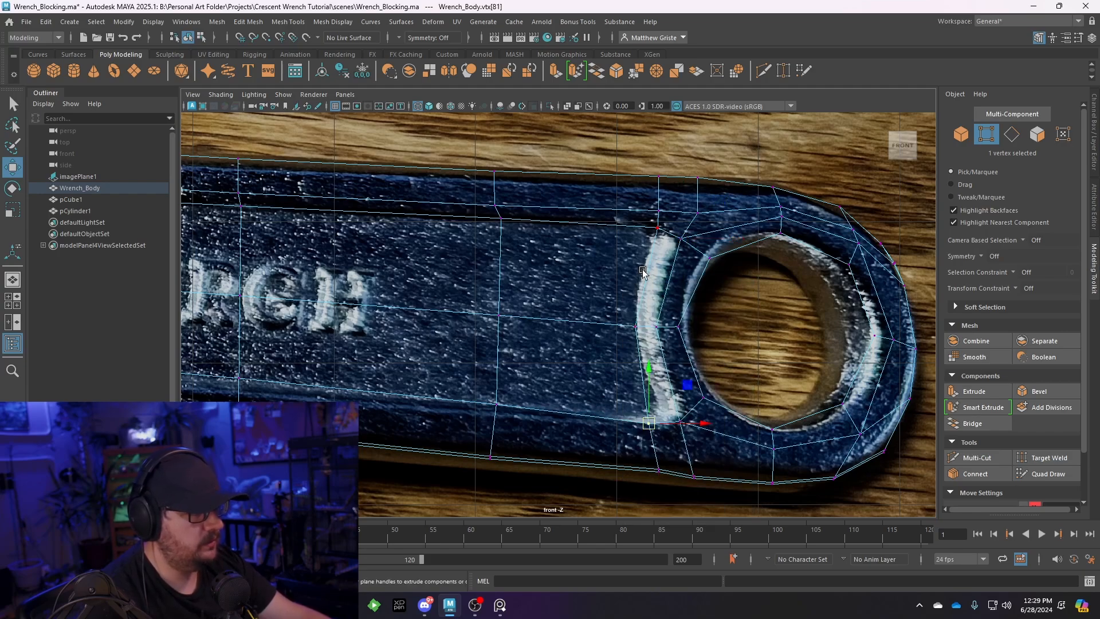
pyautogui.rightClick(641, 266)
pyautogui.rightClick(657, 240)
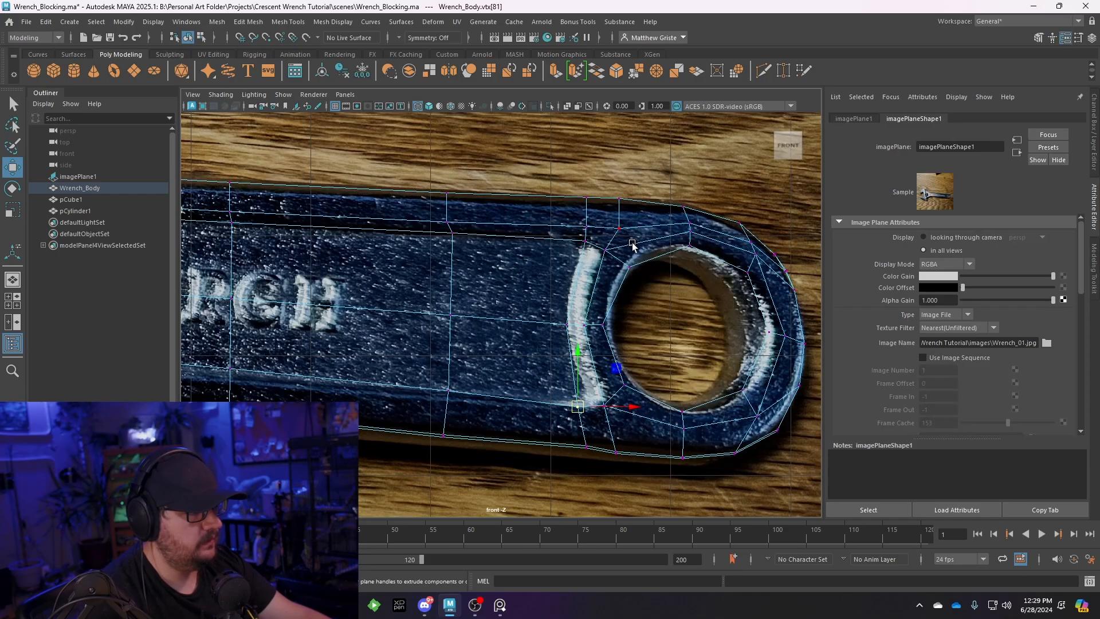
pyautogui.rightClick(632, 243)
pyautogui.moveTo(633, 244); pyautogui.dragTo(632, 273, button='right')
pyautogui.scroll(3, 632, 274)
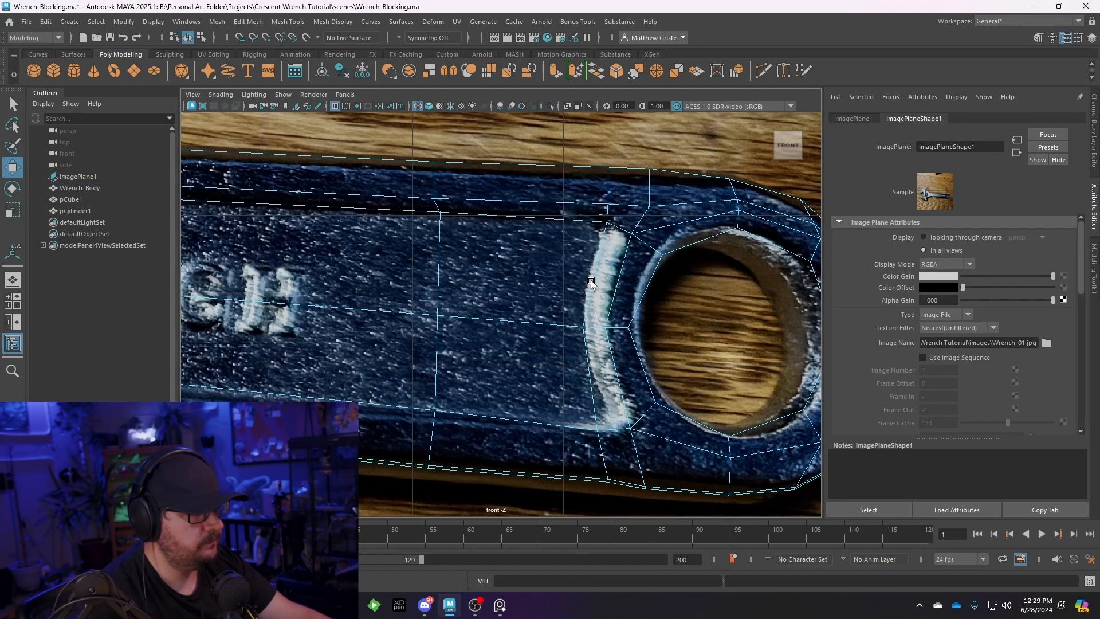
pyautogui.click(597, 349)
pyautogui.keyDown('shift'); pyautogui.click(517, 387); pyautogui.keyUp('shift')
pyautogui.keyDown('shift'); pyautogui.click(559, 294); pyautogui.keyUp('shift')
pyautogui.keyDown('shift'); pyautogui.click(396, 281); pyautogui.keyUp('shift')
pyautogui.keyDown('shift'); pyautogui.click(383, 341); pyautogui.keyUp('shift')
# Add the remaining recess faces along the handle to the selection, up to the rounded jaw-side end
pyautogui.scroll(-8, 379, 327)
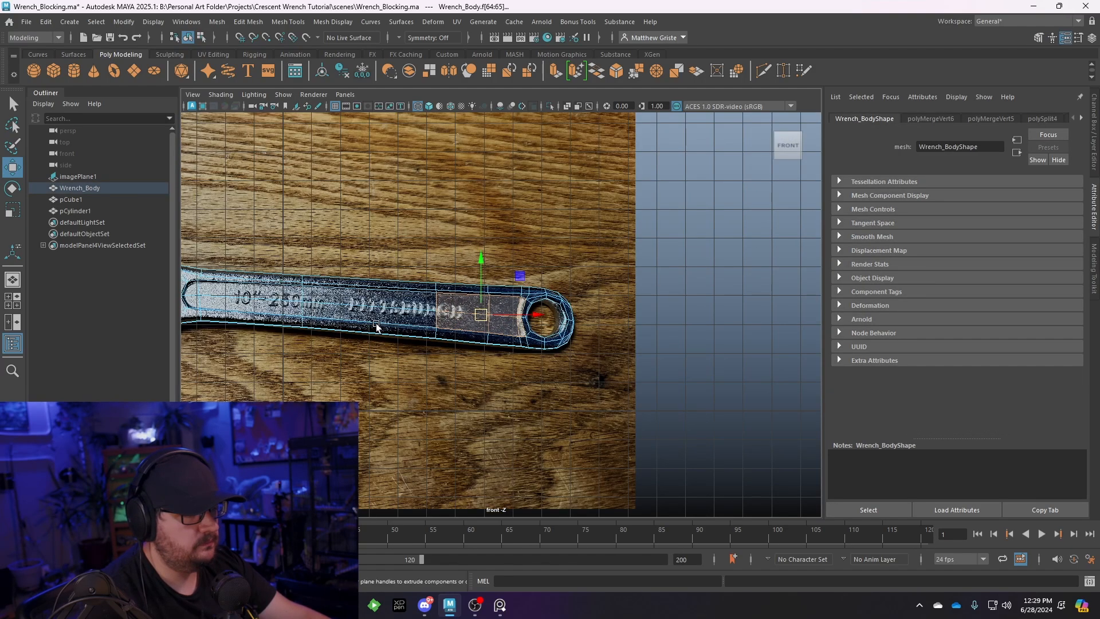
pyautogui.scroll(3, 378, 327)
pyautogui.keyDown('alt'); pyautogui.moveTo(375, 325); pyautogui.dragTo(624, 346, button='middle'); pyautogui.keyUp('alt')
pyautogui.keyDown('shift'); pyautogui.click(624, 346); pyautogui.keyUp('shift')
pyautogui.keyDown('shift'); pyautogui.click(593, 316); pyautogui.keyUp('shift')
pyautogui.keyDown('shift'); pyautogui.click(421, 305); pyautogui.keyUp('shift')
pyautogui.keyDown('shift'); pyautogui.click(360, 325); pyautogui.keyUp('shift')
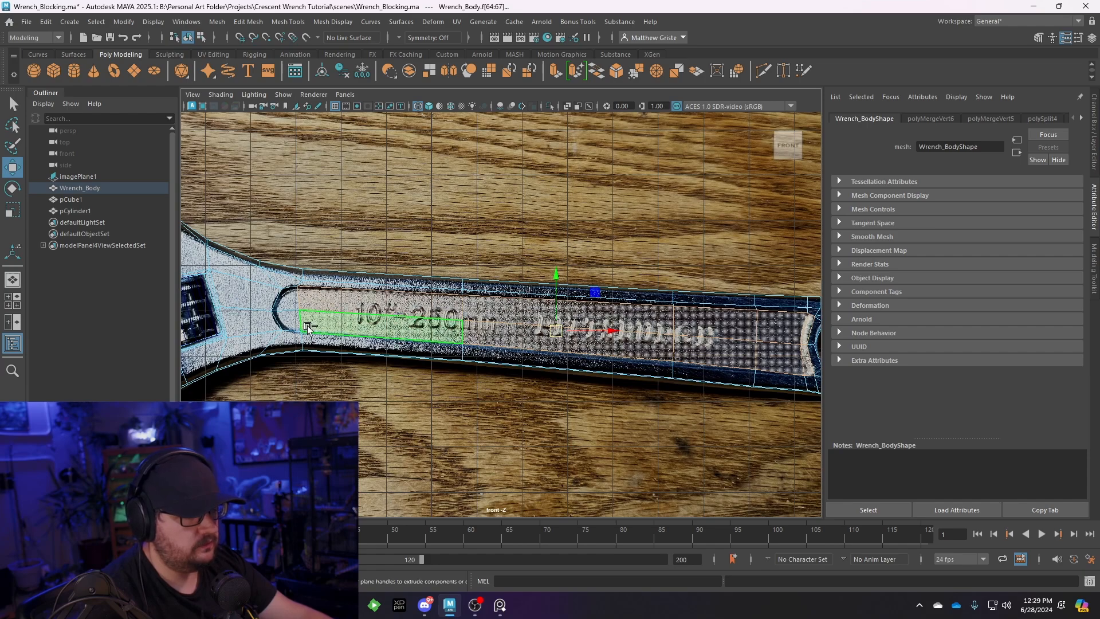
pyautogui.keyDown('shift'); pyautogui.click(291, 321); pyautogui.keyUp('shift')
pyautogui.keyDown('shift'); pyautogui.click(288, 304); pyautogui.keyUp('shift')
# Extrude the selected recess faces into the handle with Local Translate Z at -0.116 and Local Scale at 0.850
pyautogui.press('space')
pyautogui.press('space')
pyautogui.scroll(5, 634, 226)
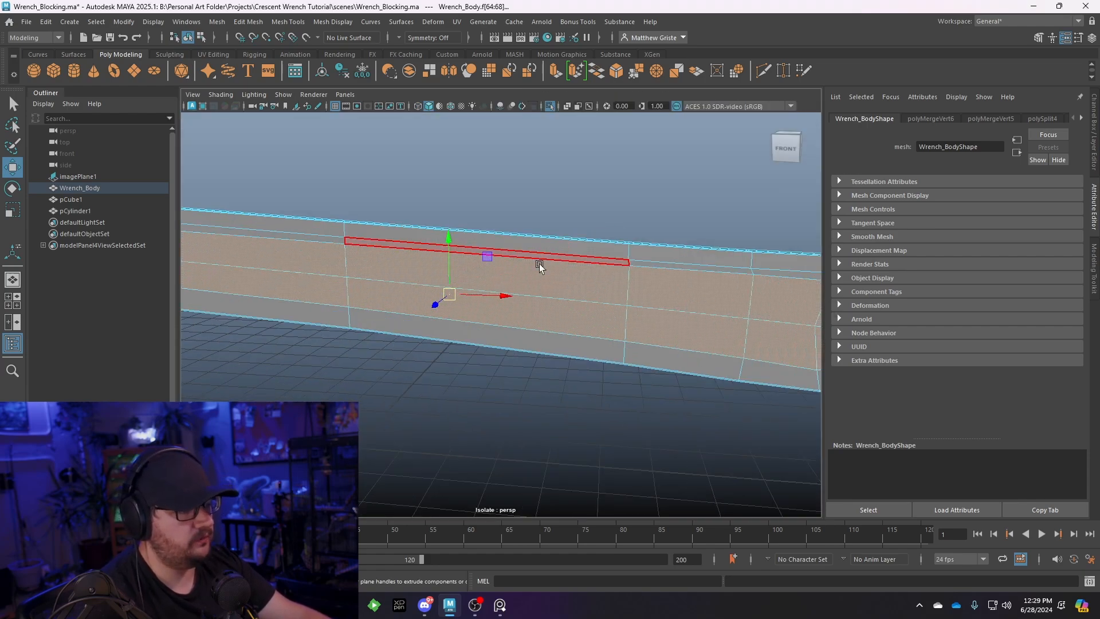
pyautogui.keyDown('alt'); pyautogui.moveTo(538, 263); pyautogui.dragTo(623, 201); pyautogui.keyUp('alt')
pyautogui.click(555, 71)
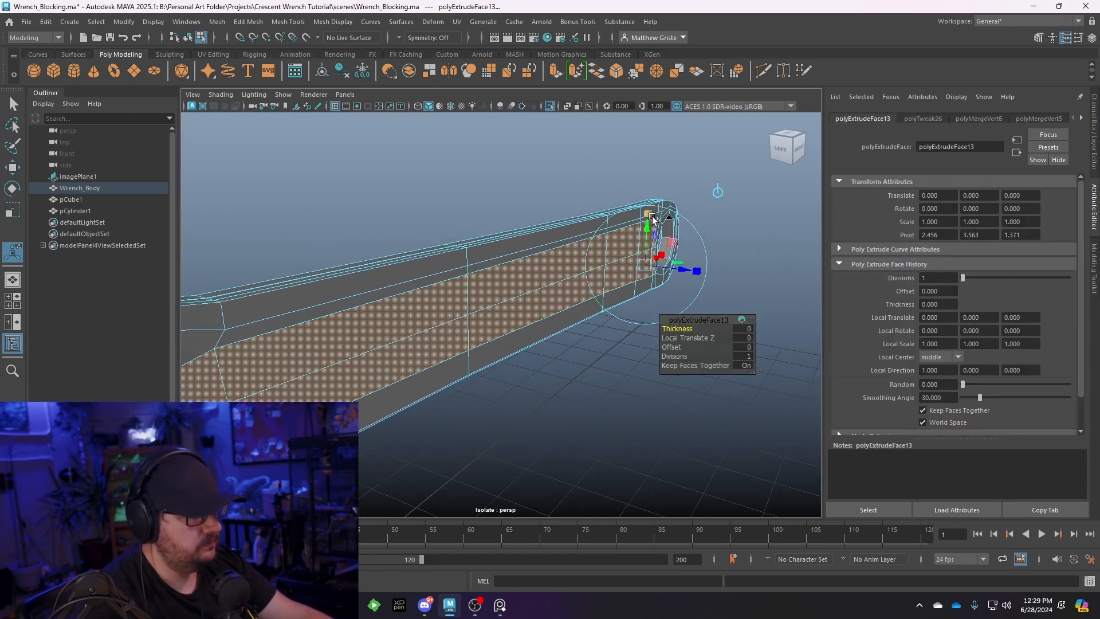
pyautogui.moveTo(643, 264); pyautogui.dragTo(494, 261)
pyautogui.keyDown('alt'); pyautogui.moveTo(553, 252); pyautogui.dragTo(407, 239, button='middle'); pyautogui.keyUp('alt')
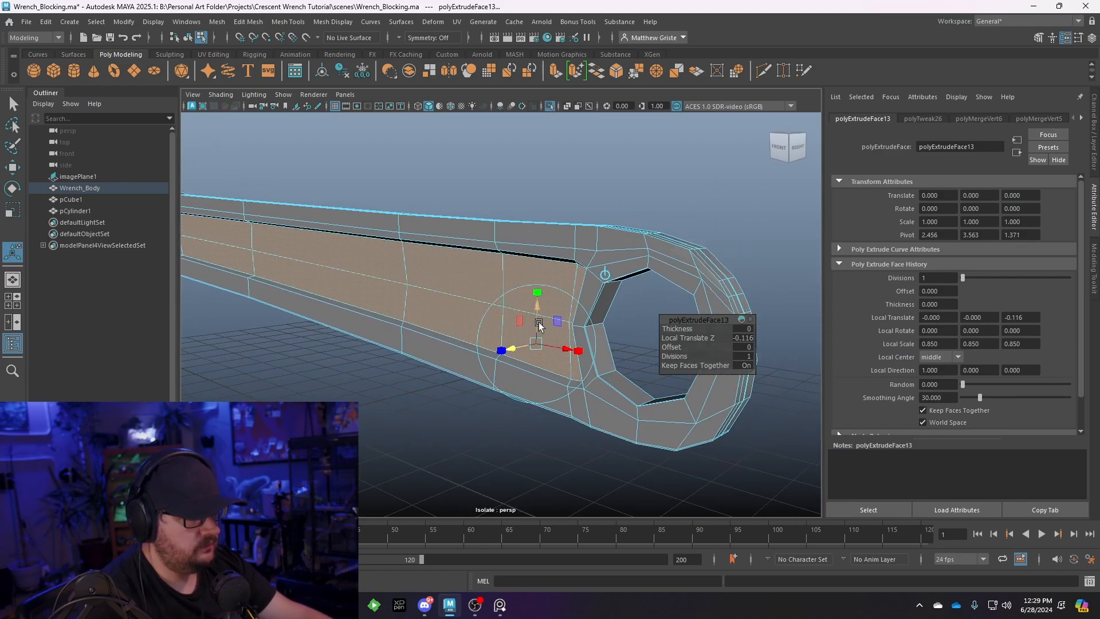
pyautogui.press('e')
pyautogui.press('r')
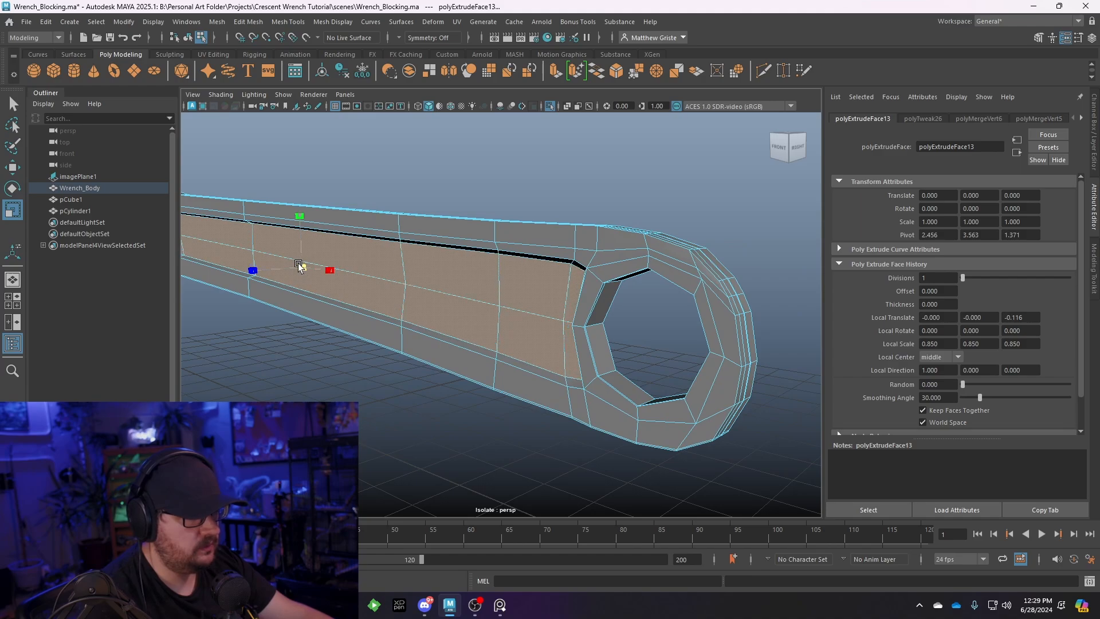
# Return to object mode and inspect the extruded handle recess in smooth preview
pyautogui.keyDown('alt'); pyautogui.moveTo(299, 265); pyautogui.dragTo(521, 312); pyautogui.keyUp('alt')
pyautogui.moveTo(523, 313); pyautogui.dragTo(666, 317, button='right')
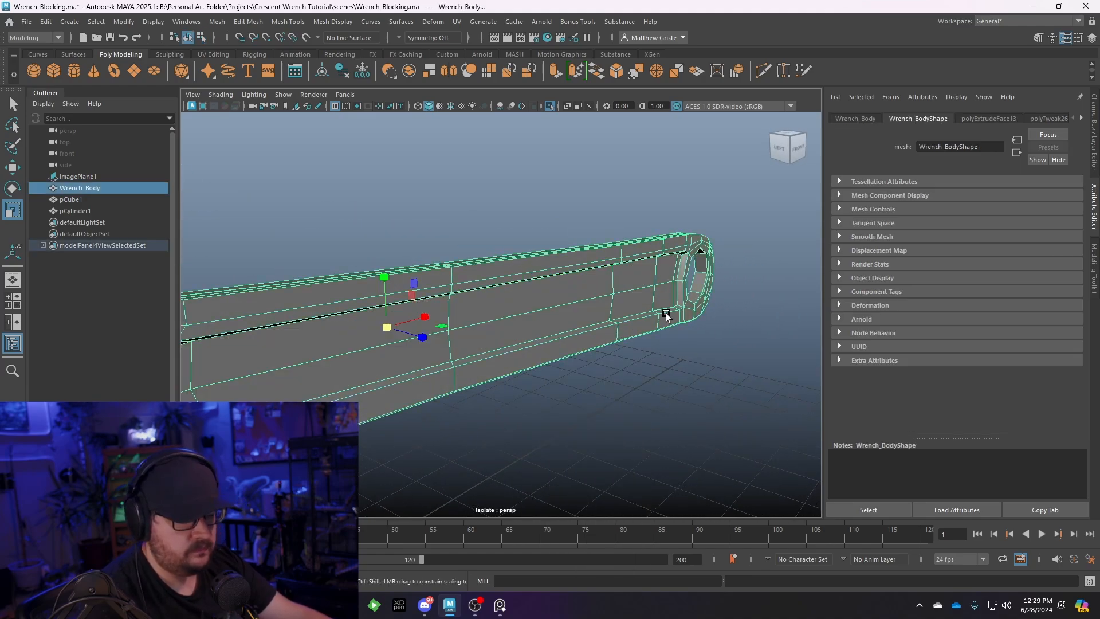
pyautogui.click(668, 387)
pyautogui.keyDown('alt'); pyautogui.moveTo(668, 387); pyautogui.dragTo(624, 287); pyautogui.keyUp('alt')
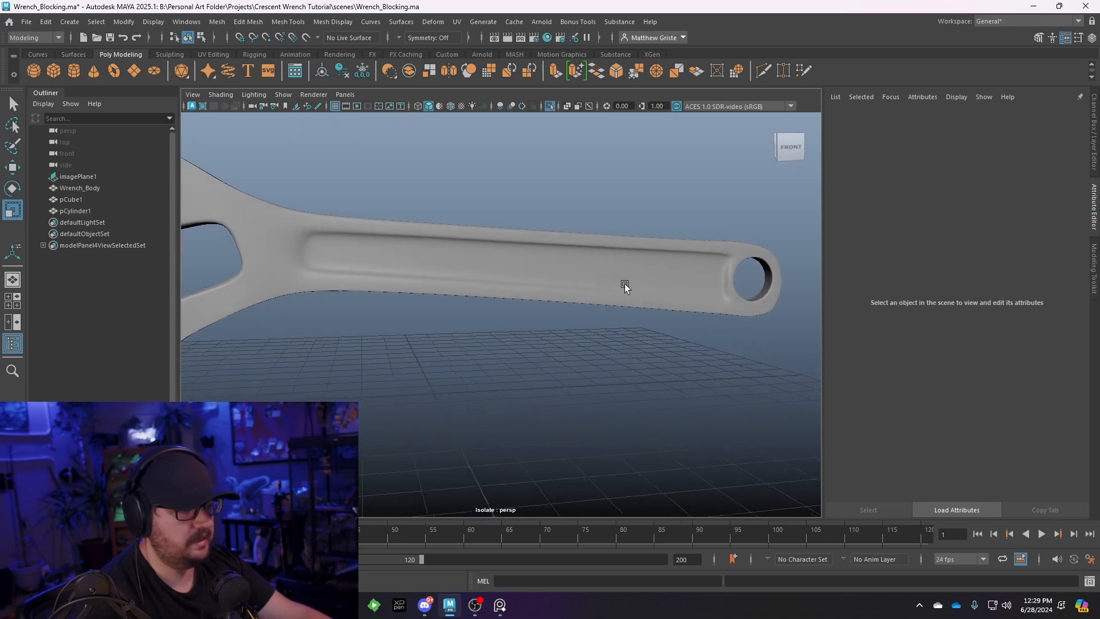
# Unsmooth the body, insert an edge loop around the recess's side wall, and smooth it again
pyautogui.click(533, 277)
pyautogui.press('1')
pyautogui.keyDown('alt'); pyautogui.moveTo(411, 267); pyautogui.dragTo(516, 338, button='middle'); pyautogui.keyUp('alt')
pyautogui.keyDown('alt'); pyautogui.moveTo(515, 338); pyautogui.dragTo(575, 328, button='right'); pyautogui.keyUp('alt')
pyautogui.keyDown('alt'); pyautogui.moveTo(575, 328); pyautogui.dragTo(461, 256); pyautogui.keyUp('alt')
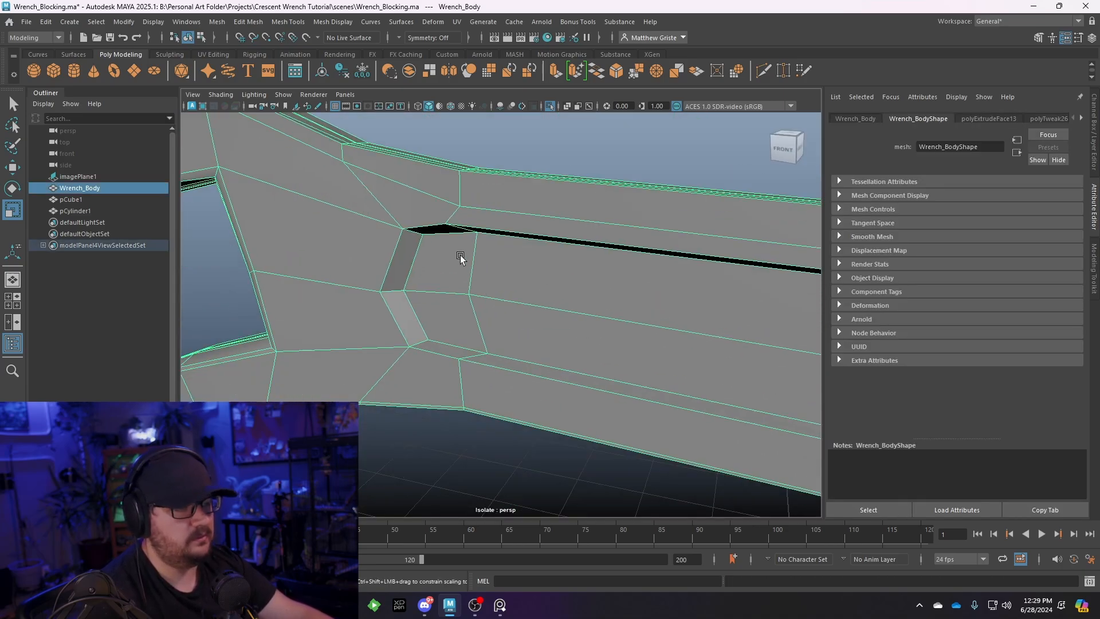
pyautogui.click(288, 21)
pyautogui.click(311, 113)
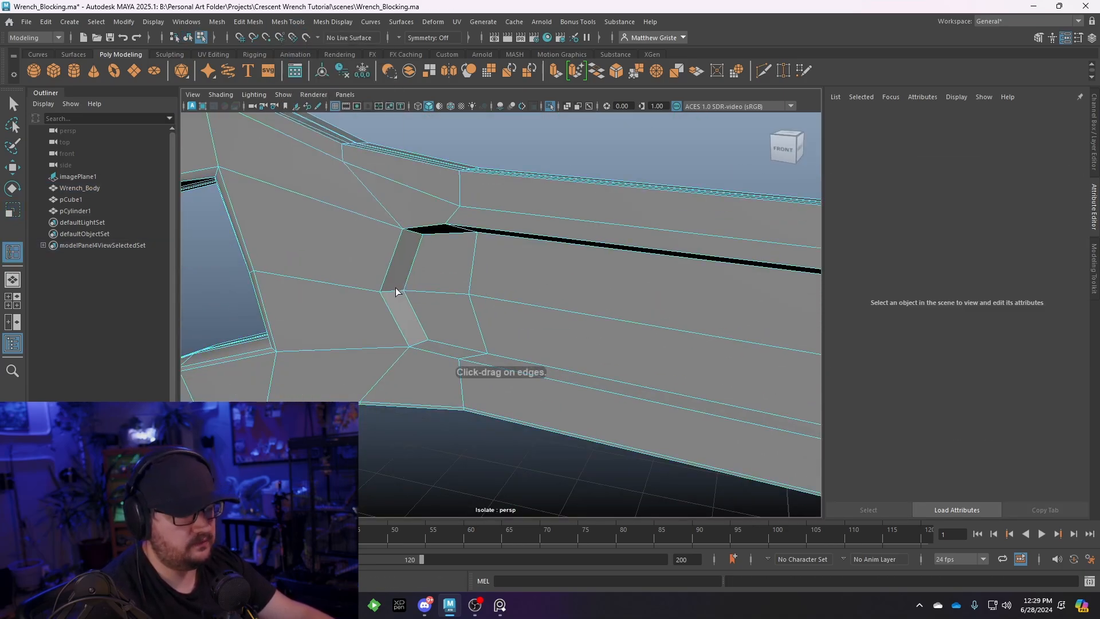
pyautogui.click(388, 294)
pyautogui.press('q')
pyautogui.press('3')
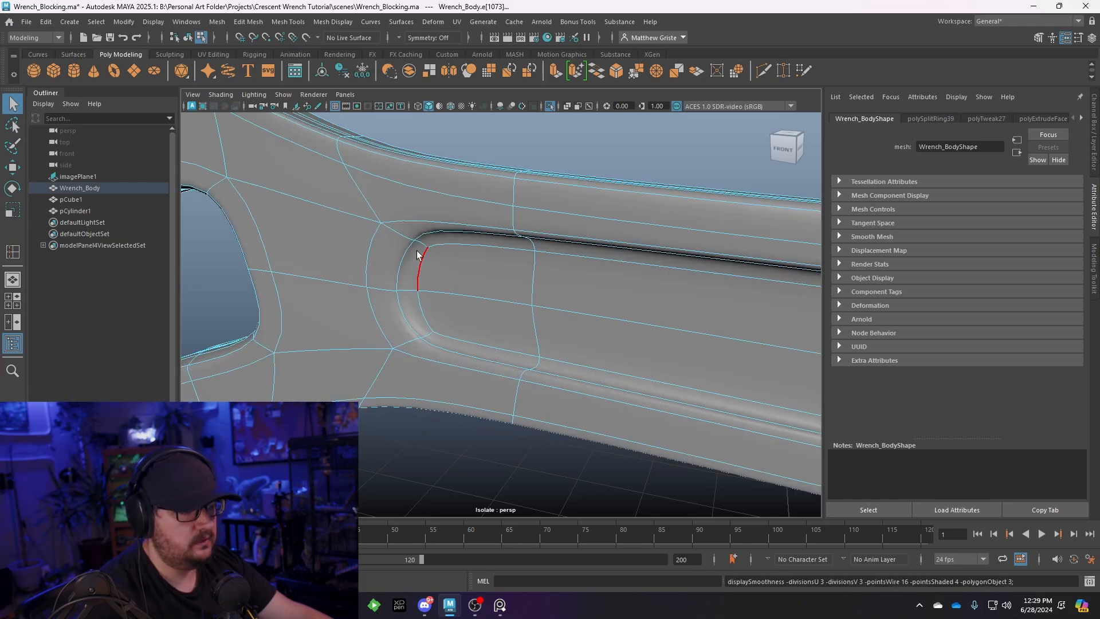
# Examine the smoothed recess and the neck beside the jaw opening in object mode, then unsmooth the body
pyautogui.moveTo(418, 251); pyautogui.dragTo(466, 235, button='right')
pyautogui.keyDown('alt'); pyautogui.moveTo(504, 241); pyautogui.dragTo(437, 264); pyautogui.keyUp('alt')
pyautogui.scroll(-8, 507, 238)
pyautogui.click(510, 237)
pyautogui.scroll(3, 510, 278)
pyautogui.click(510, 277)
pyautogui.press('1')
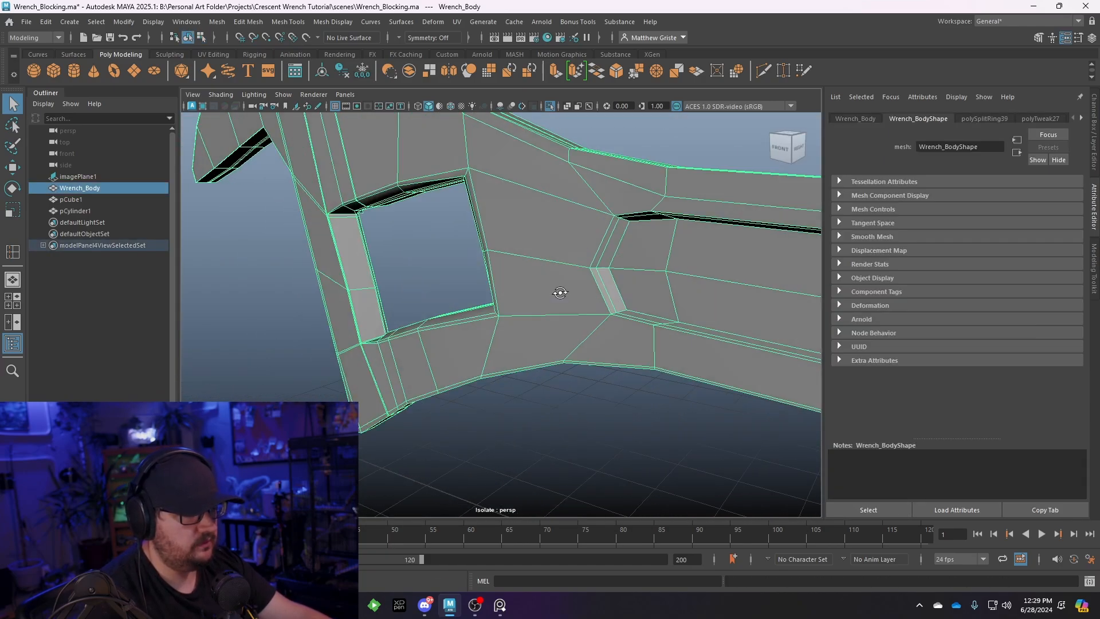
# In the front view, slide the neck's lower and upper edge vertices toward the recess's rounded end along the photo outline
pyautogui.scroll(3, 551, 298)
pyautogui.press('space')
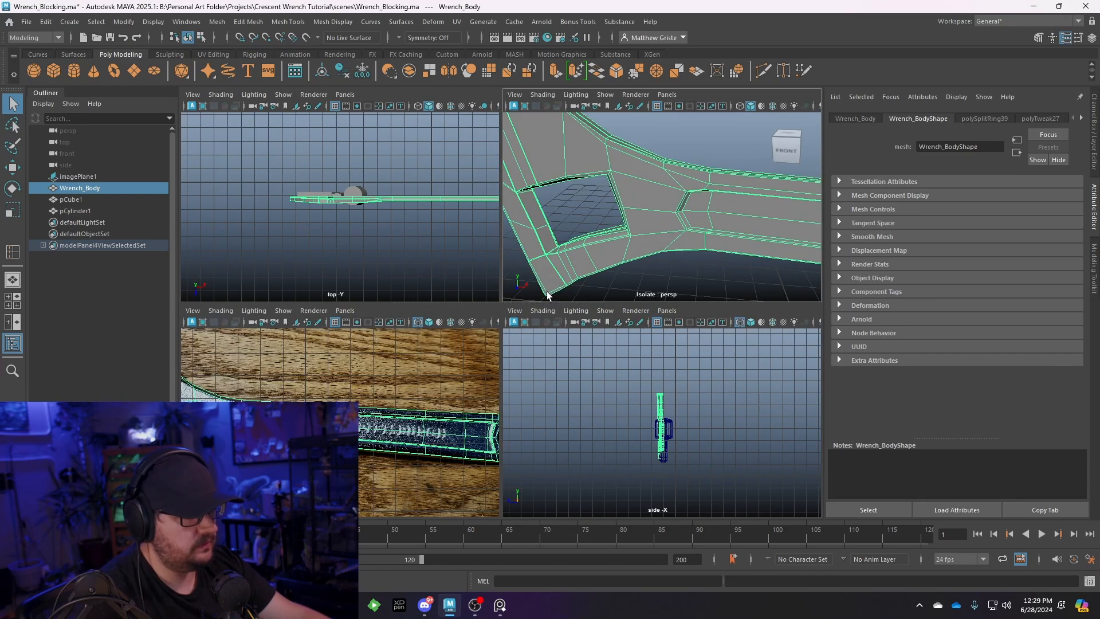
pyautogui.press('space')
pyautogui.scroll(5, 361, 425)
pyautogui.keyDown('alt'); pyautogui.moveTo(190, 432); pyautogui.dragTo(358, 423, button='middle'); pyautogui.keyUp('alt')
pyautogui.rightClick(363, 371)
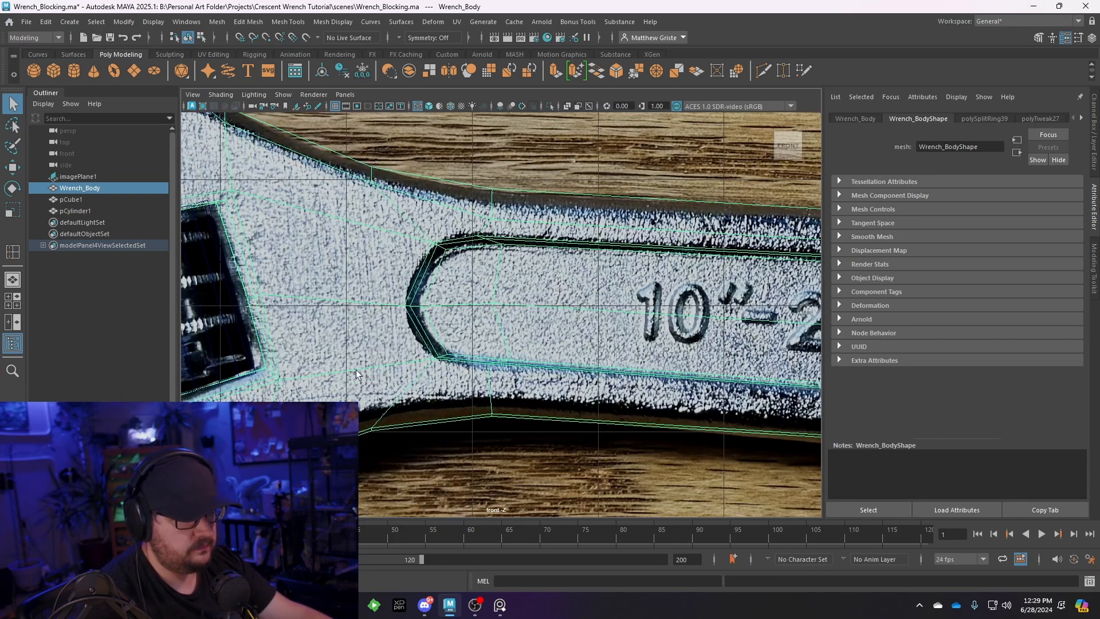
pyautogui.moveTo(357, 370); pyautogui.dragTo(302, 263, button='right')
pyautogui.click(372, 429)
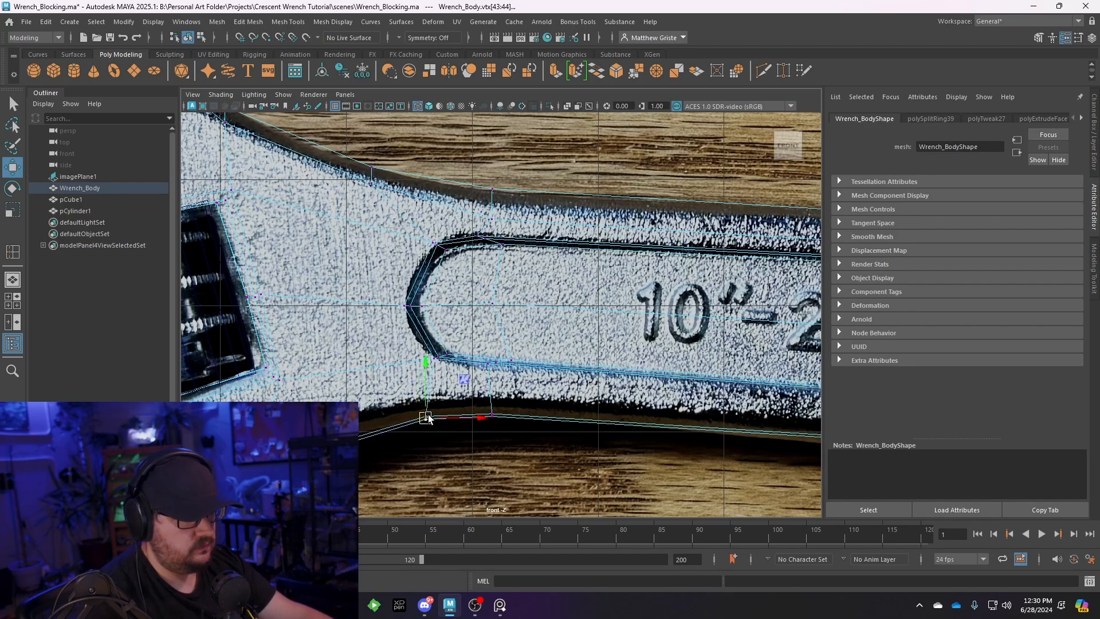
pyautogui.moveTo(379, 181); pyautogui.dragTo(432, 193)
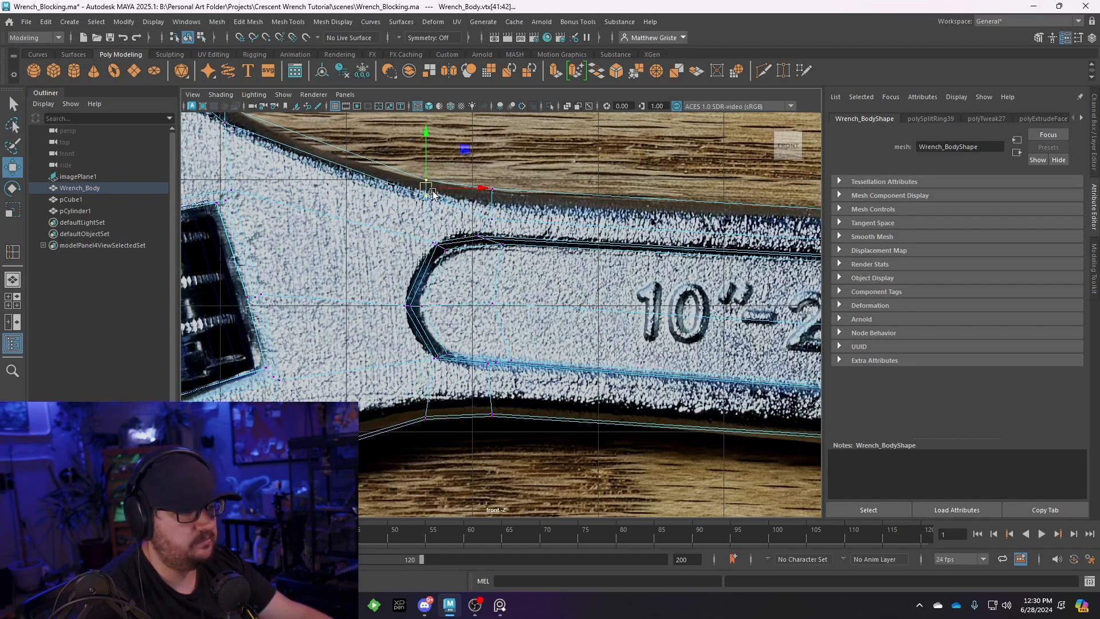
# Insert two edge loops across the neck, one midway toward the jaw opening and one beside the recess's rounded end
pyautogui.moveTo(433, 232); pyautogui.dragTo(487, 216, button='right')
pyautogui.click(288, 22)
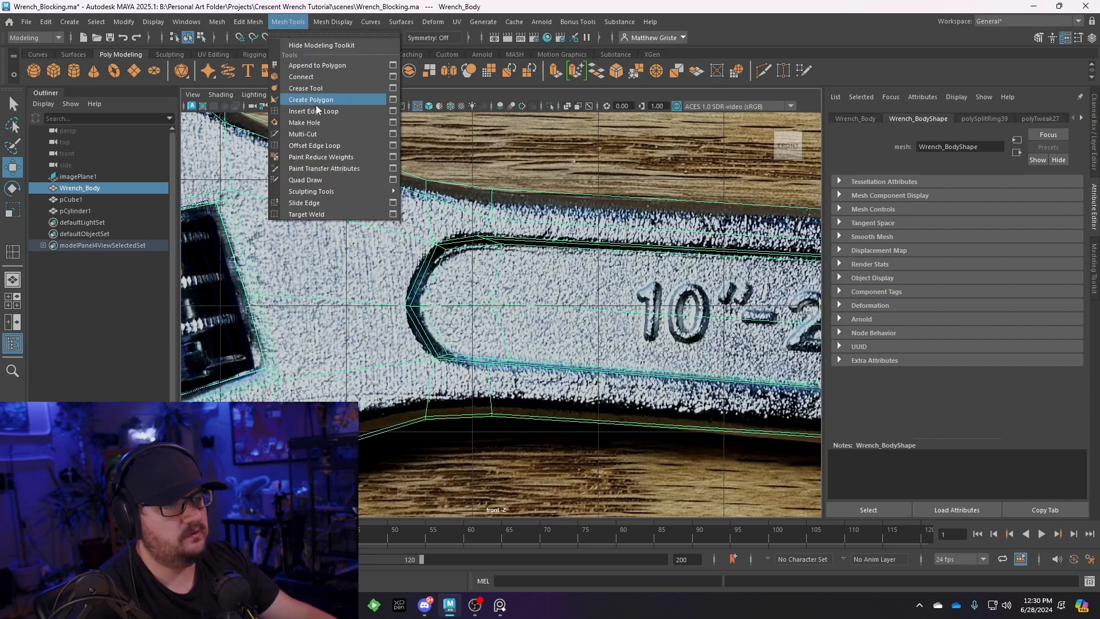
pyautogui.click(318, 110)
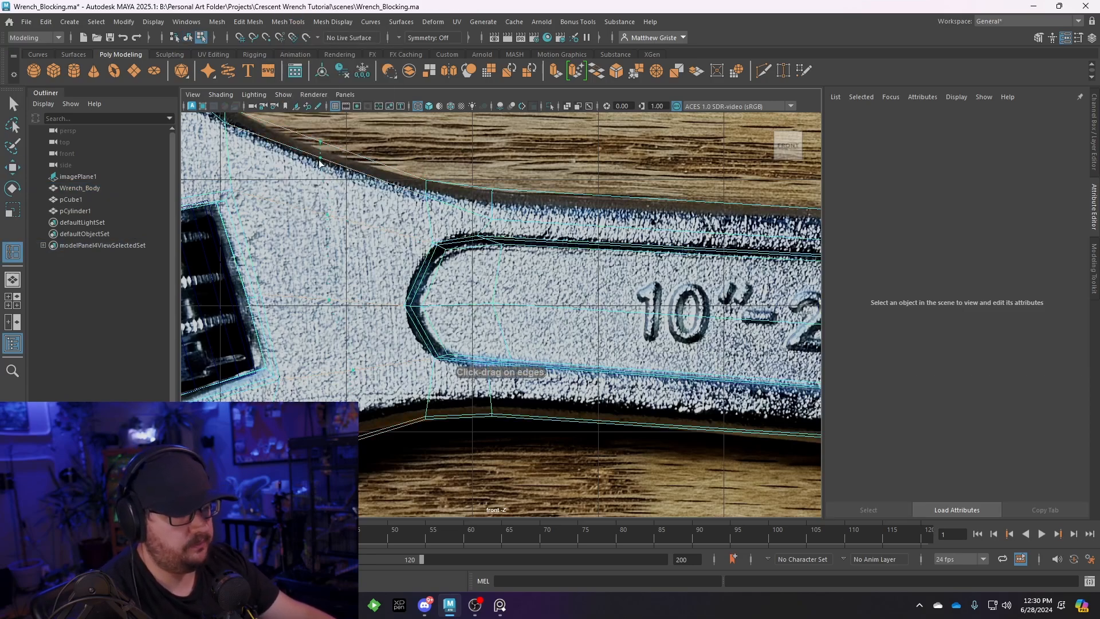
pyautogui.click(347, 178)
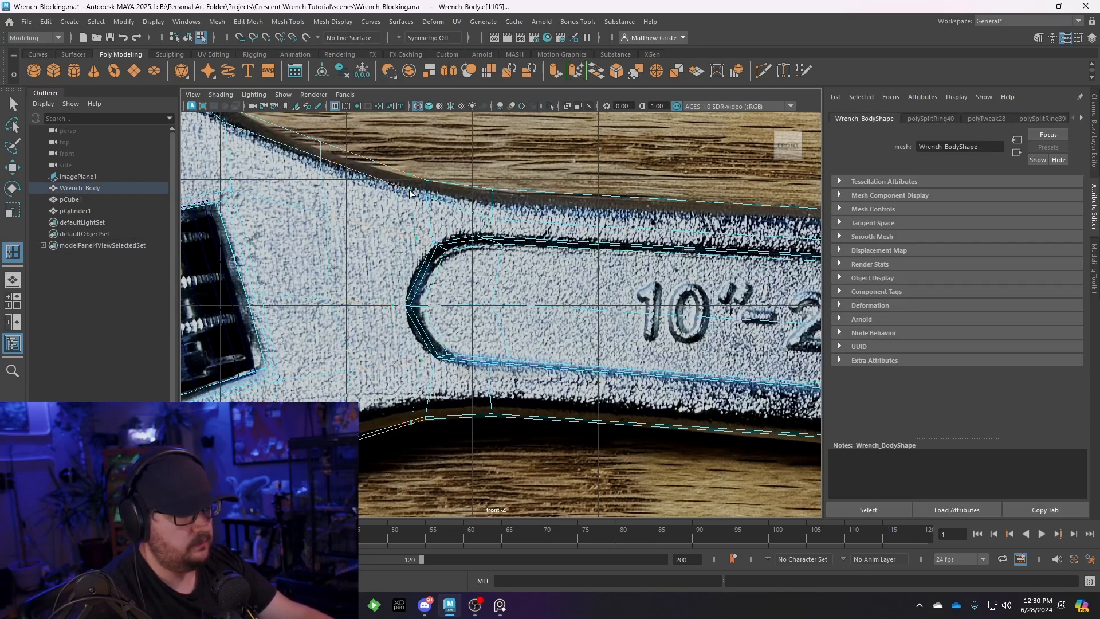
# Move the new mid-neck loop's upper and lower outline vertices to follow the wrench's curve in the photo
pyautogui.press('q')
pyautogui.moveTo(370, 173); pyautogui.dragTo(317, 166, button='right')
pyautogui.moveTo(301, 136); pyautogui.dragTo(332, 166)
pyautogui.press('w')
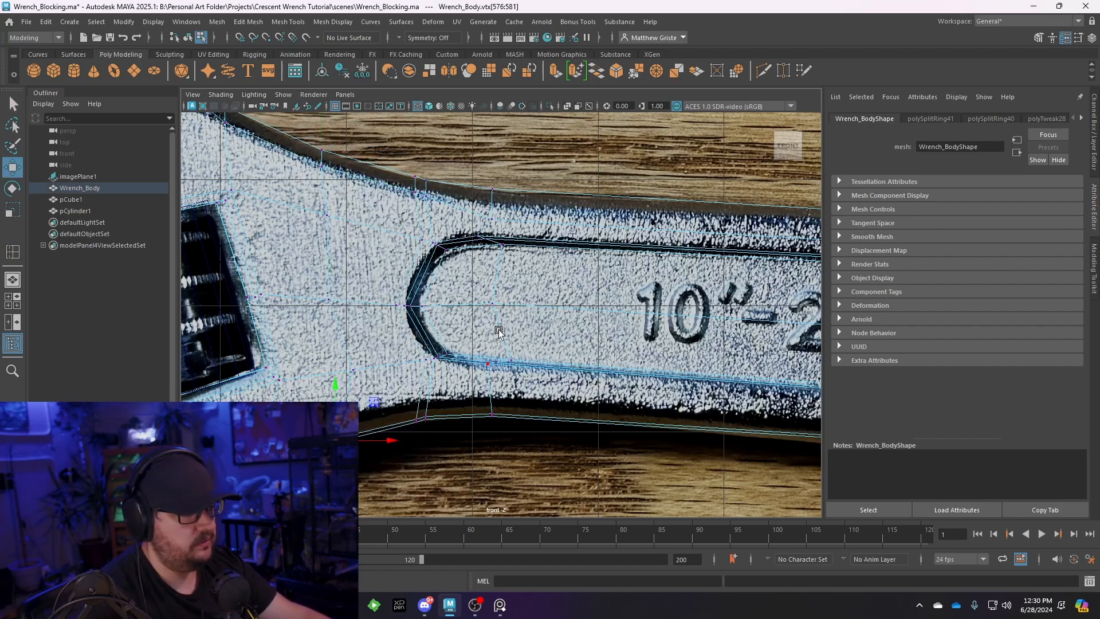
# In the perspective view, return to object mode and examine the whole wrench body in smooth preview
pyautogui.press('space')
pyautogui.press('space')
pyautogui.rightClick(614, 213)
pyautogui.rightClick(544, 257)
pyautogui.moveTo(544, 256); pyautogui.dragTo(606, 242, button='right')
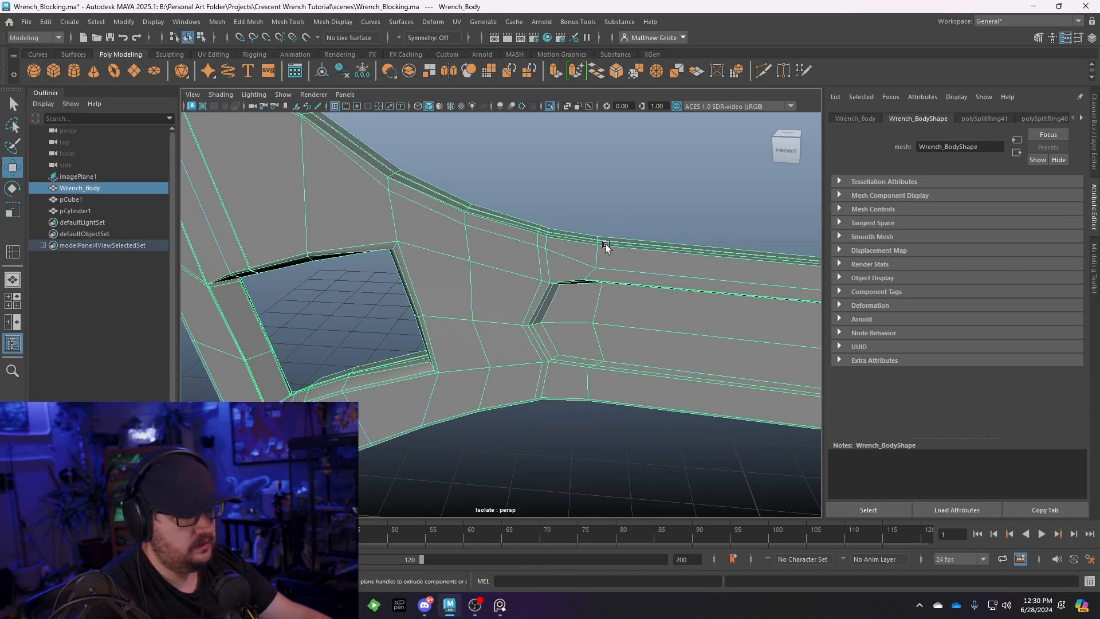
pyautogui.press('3')
pyautogui.click(605, 220)
pyautogui.scroll(-5, 604, 272)
pyautogui.keyDown('alt'); pyautogui.moveTo(605, 272); pyautogui.dragTo(472, 361); pyautogui.keyUp('alt')
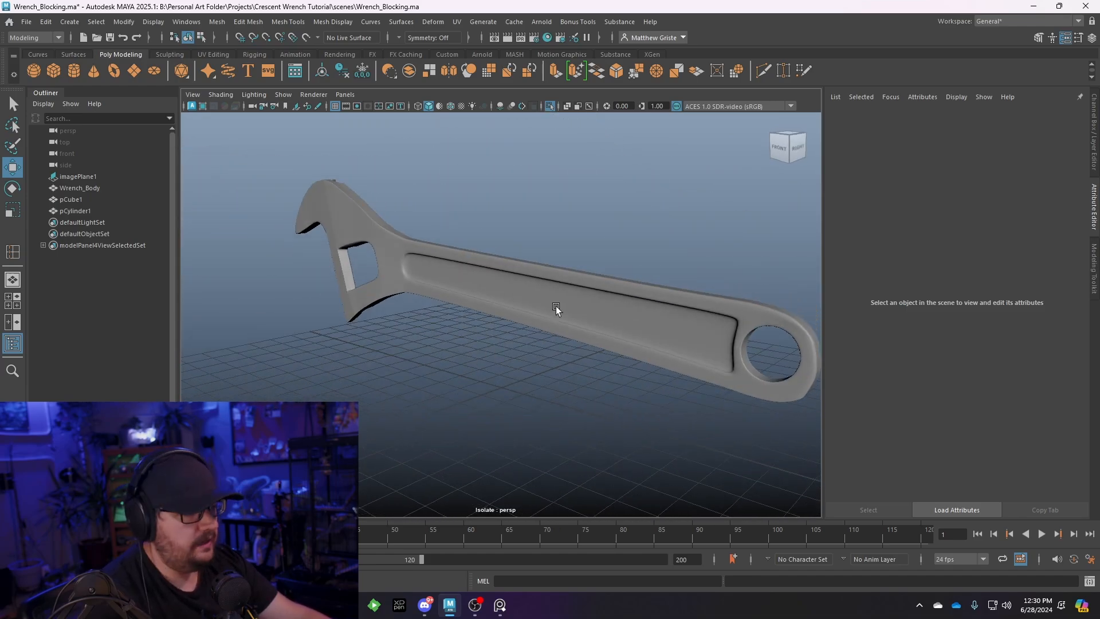
pyautogui.keyDown('alt'); pyautogui.moveTo(558, 307); pyautogui.dragTo(581, 356); pyautogui.keyUp('alt')
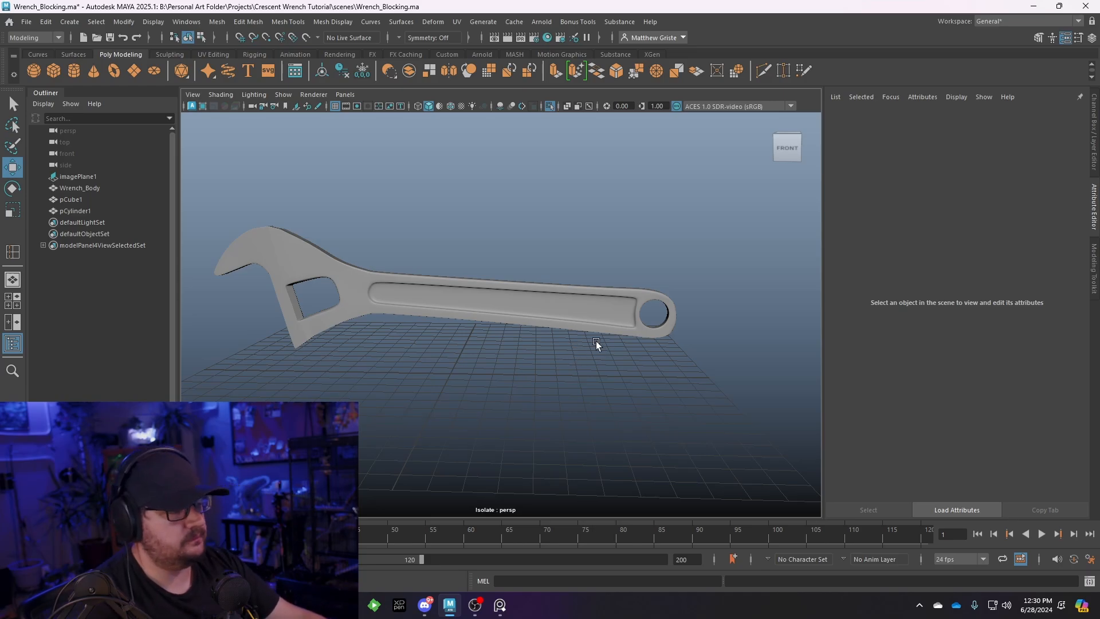
# Examine the handle hole and the rounded handle end up close, both smoothed and unsmoothed
pyautogui.moveTo(596, 342)
pyautogui.keyDown('alt'); pyautogui.mouseDown()
pyautogui.moveTo(547, 322)
pyautogui.moveTo(579, 332)
pyautogui.mouseUp(); pyautogui.keyUp('alt')
pyautogui.click(605, 324)
pyautogui.keyDown('alt'); pyautogui.moveTo(709, 340); pyautogui.dragTo(538, 341, button='middle'); pyautogui.keyUp('alt')
pyautogui.scroll(5, 533, 345)
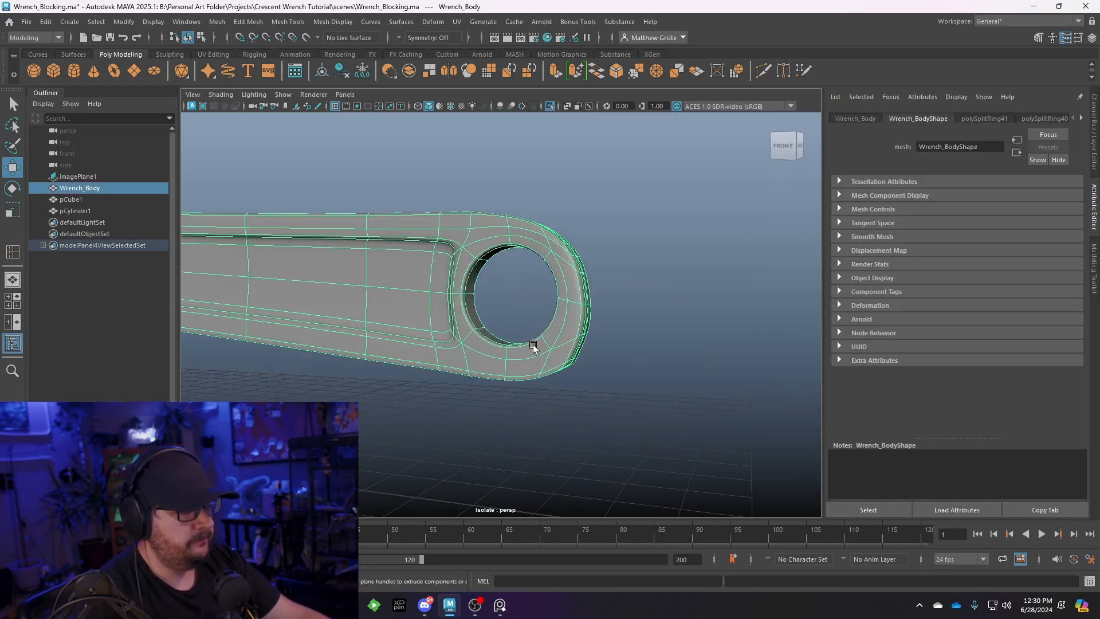
pyautogui.scroll(3, 534, 345)
pyautogui.keyDown('alt'); pyautogui.moveTo(534, 345); pyautogui.dragTo(594, 367); pyautogui.keyUp('alt')
pyautogui.keyDown('alt'); pyautogui.moveTo(594, 368); pyautogui.dragTo(515, 343, button='middle'); pyautogui.keyUp('alt')
pyautogui.scroll(2, 515, 342)
pyautogui.press('1')
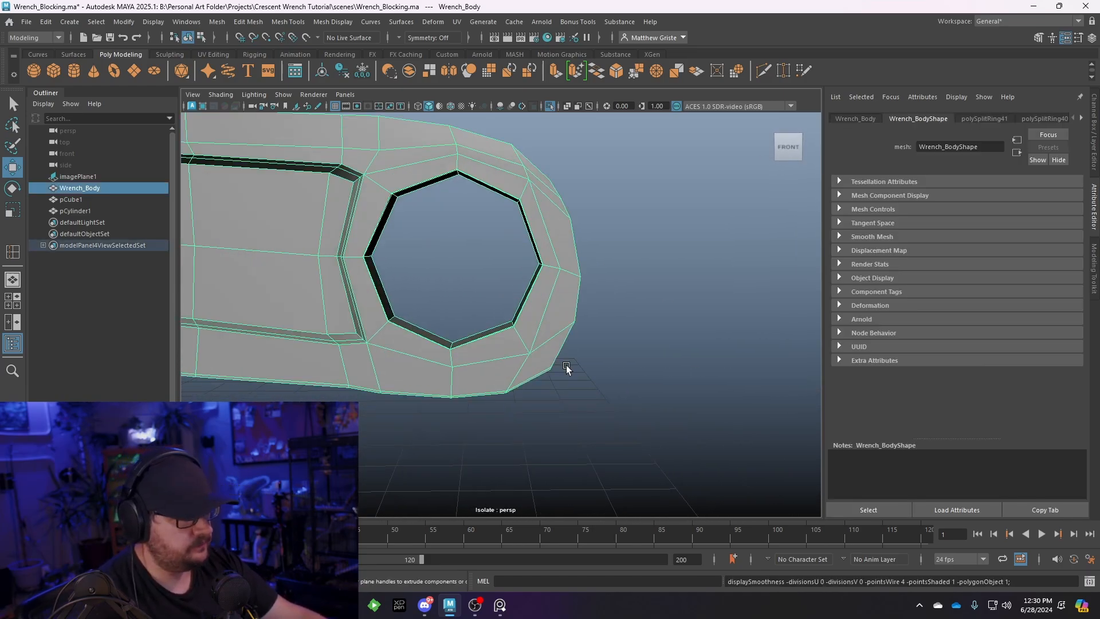
pyautogui.scroll(5, 585, 388)
pyautogui.scroll(-2, 462, 422)
pyautogui.keyDown('alt'); pyautogui.moveTo(491, 422); pyautogui.dragTo(434, 417); pyautogui.keyUp('alt')
pyautogui.keyDown('alt'); pyautogui.moveTo(429, 363); pyautogui.dragTo(491, 338, button='middle'); pyautogui.keyUp('alt')
pyautogui.press('space')
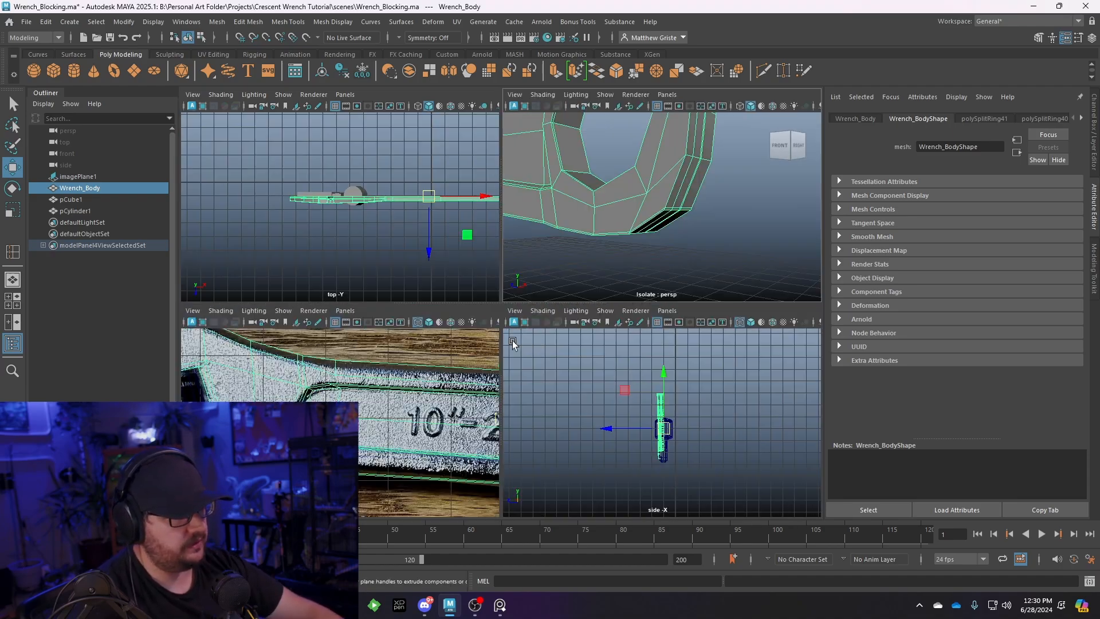
# In the front view, move the inner outline vertices at the handle's lower rounded end inward to follow the wrench's edge in the photo
pyautogui.press('space')
pyautogui.scroll(-6, 576, 422)
pyautogui.keyDown('alt'); pyautogui.moveTo(731, 395); pyautogui.dragTo(508, 359, button='middle'); pyautogui.keyUp('alt')
pyautogui.scroll(5, 508, 359)
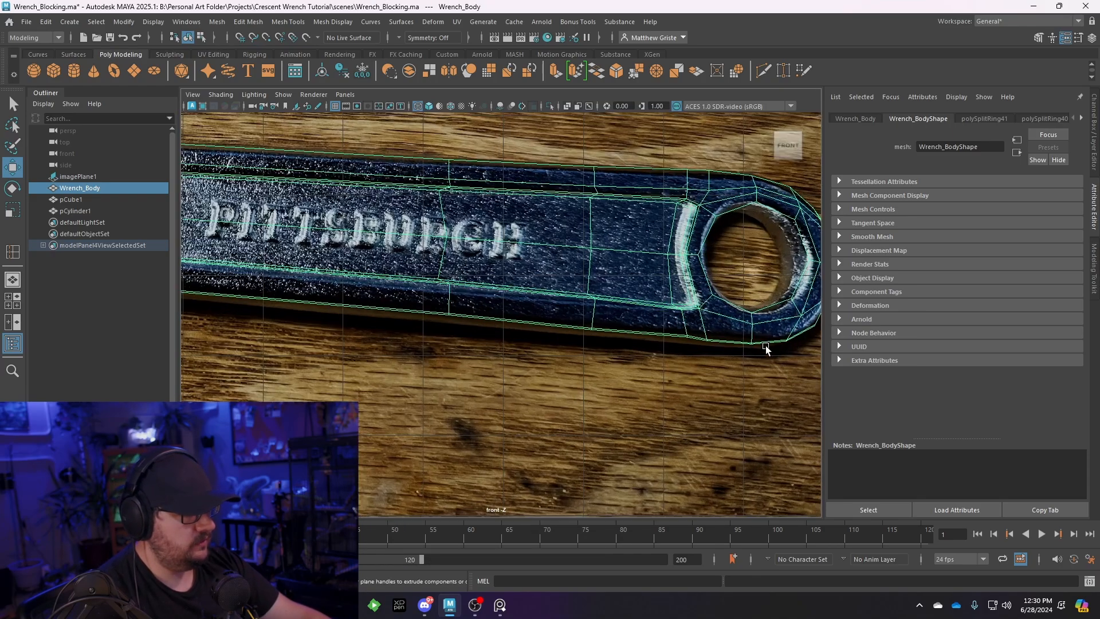
pyautogui.keyDown('alt'); pyautogui.moveTo(766, 349); pyautogui.dragTo(465, 359, button='middle'); pyautogui.keyUp('alt')
pyautogui.scroll(4, 465, 359)
pyautogui.scroll(4, 466, 359)
pyautogui.scroll(2, 576, 424)
pyautogui.keyDown('alt'); pyautogui.moveTo(576, 432); pyautogui.dragTo(510, 374, button='middle'); pyautogui.keyUp('alt')
pyautogui.moveTo(512, 264); pyautogui.dragTo(472, 264, button='right')
pyautogui.moveTo(485, 350); pyautogui.dragTo(552, 317)
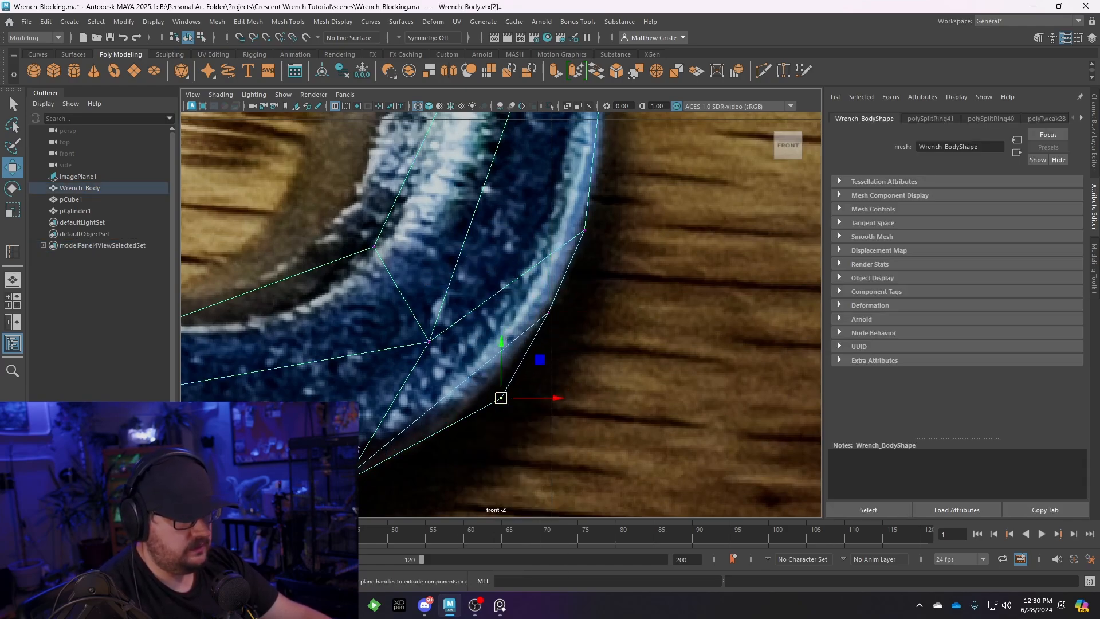
pyautogui.moveTo(359, 478); pyautogui.dragTo(408, 404)
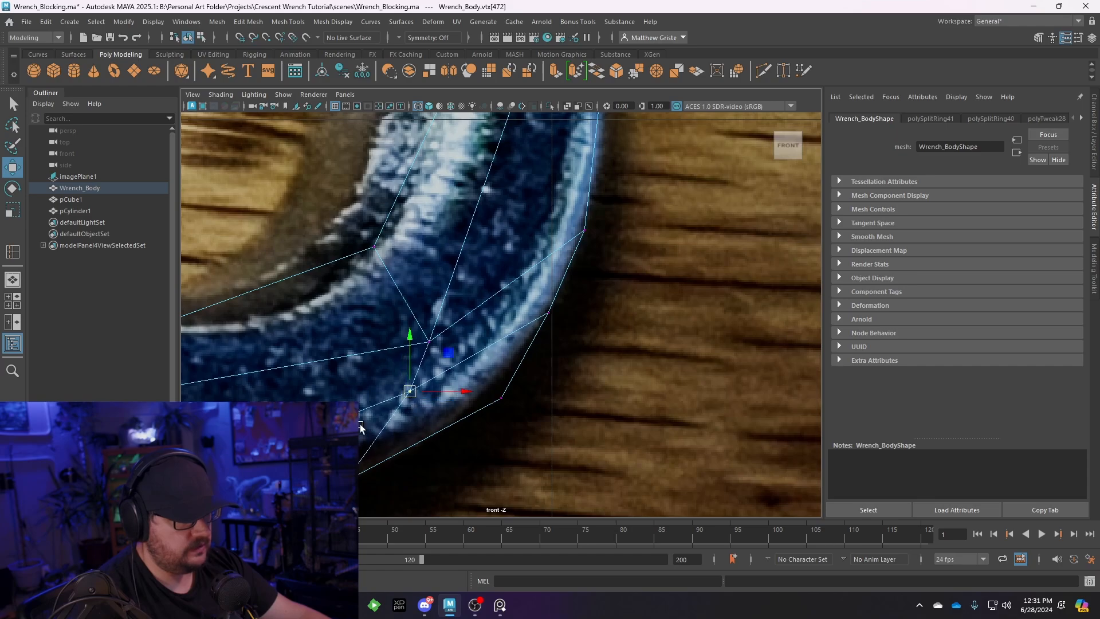
# Raise the inner lower-edge vertices beneath the handle hole and the adjacent recess end to the wrench's edge in the photo
pyautogui.keyDown('alt'); pyautogui.moveTo(362, 429); pyautogui.dragTo(658, 334, button='middle'); pyautogui.keyUp('alt')
pyautogui.moveTo(515, 383); pyautogui.dragTo(513, 341)
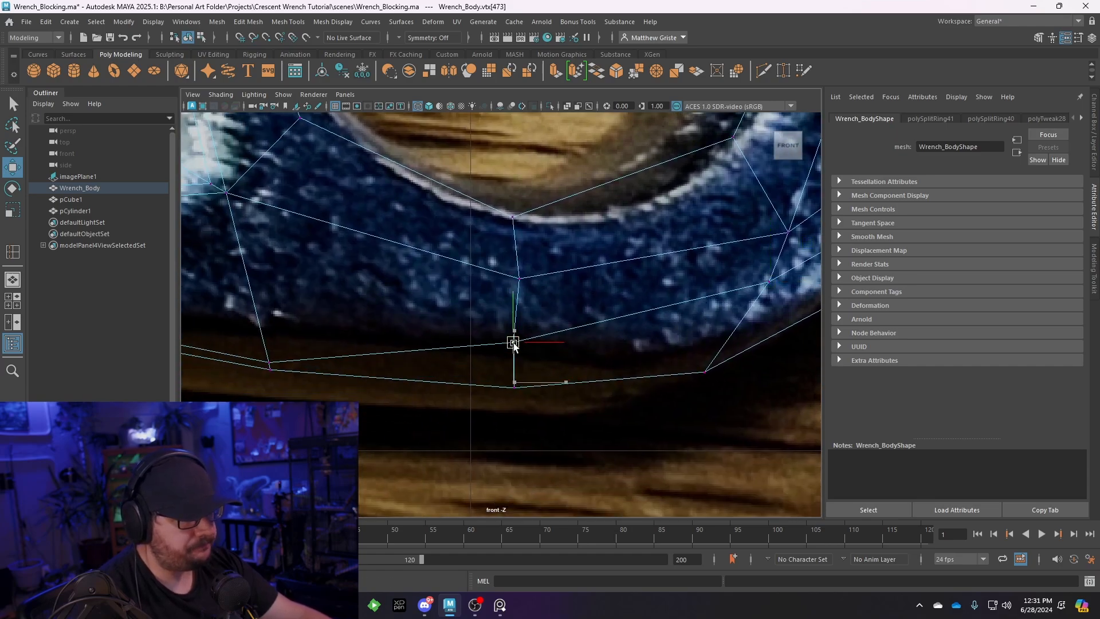
pyautogui.keyDown('alt'); pyautogui.moveTo(377, 355); pyautogui.dragTo(509, 344, button='middle'); pyautogui.keyUp('alt')
pyautogui.moveTo(440, 326); pyautogui.dragTo(401, 306)
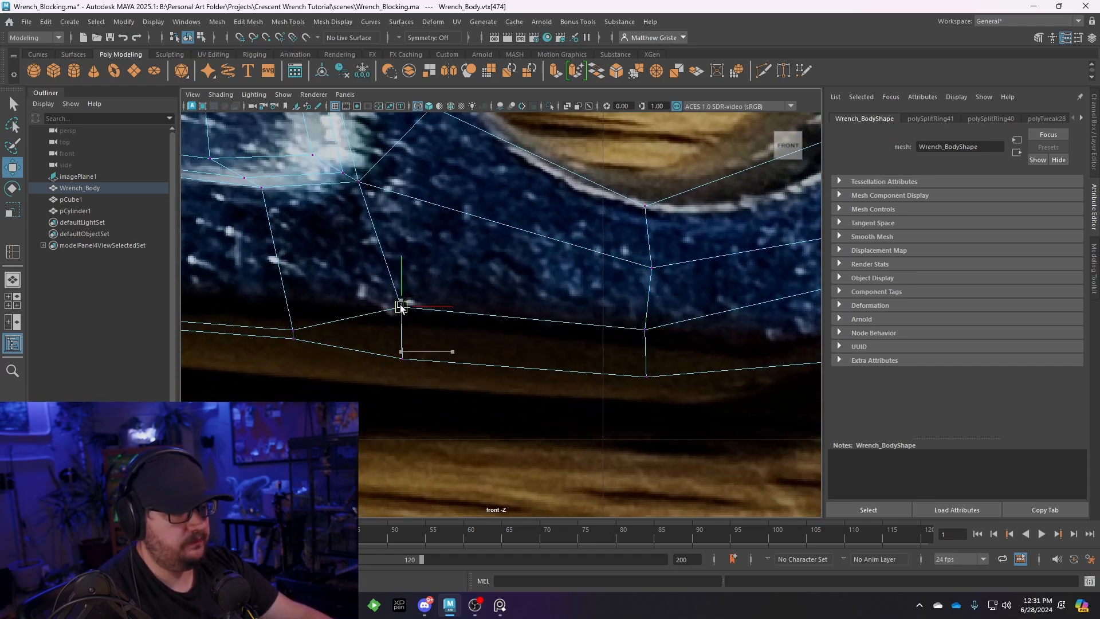
pyautogui.moveTo(293, 329); pyautogui.dragTo(269, 295)
# Raise the handle's inner lower-edge vertices beneath the PITTSBURGH lettering to the wrench's edge in the photo
pyautogui.keyDown('alt'); pyautogui.moveTo(269, 296); pyautogui.dragTo(773, 316, button='middle'); pyautogui.keyUp('alt')
pyautogui.scroll(-9, 455, 330)
pyautogui.scroll(2, 455, 313)
pyautogui.scroll(3, 454, 314)
pyautogui.moveTo(429, 298); pyautogui.dragTo(406, 298)
pyautogui.keyDown('alt'); pyautogui.moveTo(236, 296); pyautogui.dragTo(554, 348, button='middle'); pyautogui.keyUp('alt')
pyautogui.scroll(3, 554, 348)
pyautogui.moveTo(342, 315); pyautogui.dragTo(333, 332)
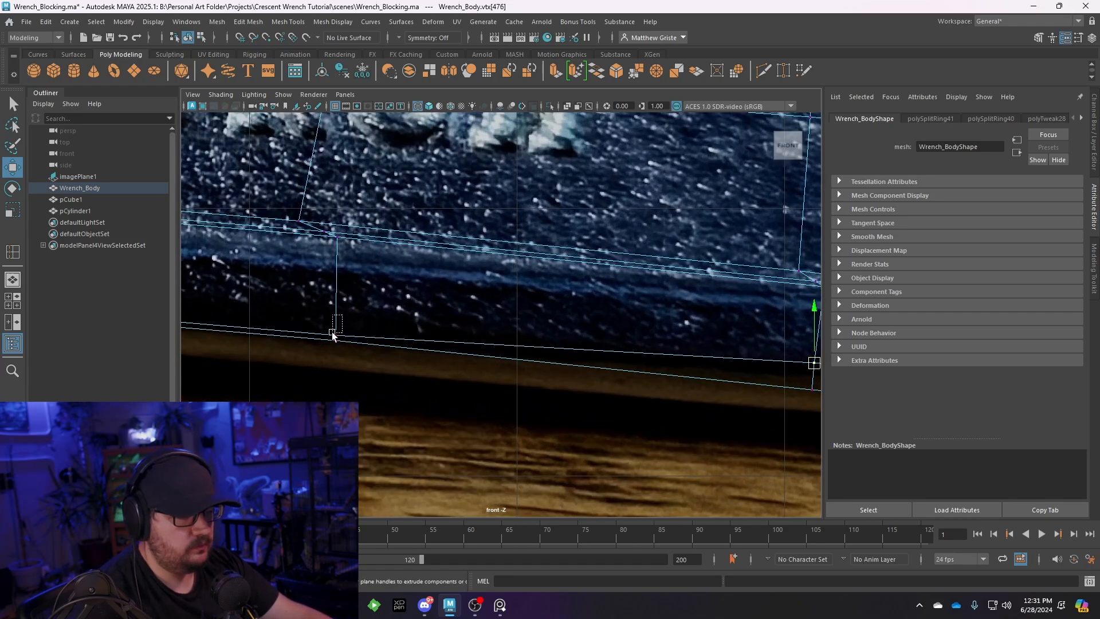
# Raise the inner lower-edge vertex beneath the 10"-250mm lettering to match the handle's edge in the photo
pyautogui.scroll(-5, 338, 336)
pyautogui.scroll(6, 504, 363)
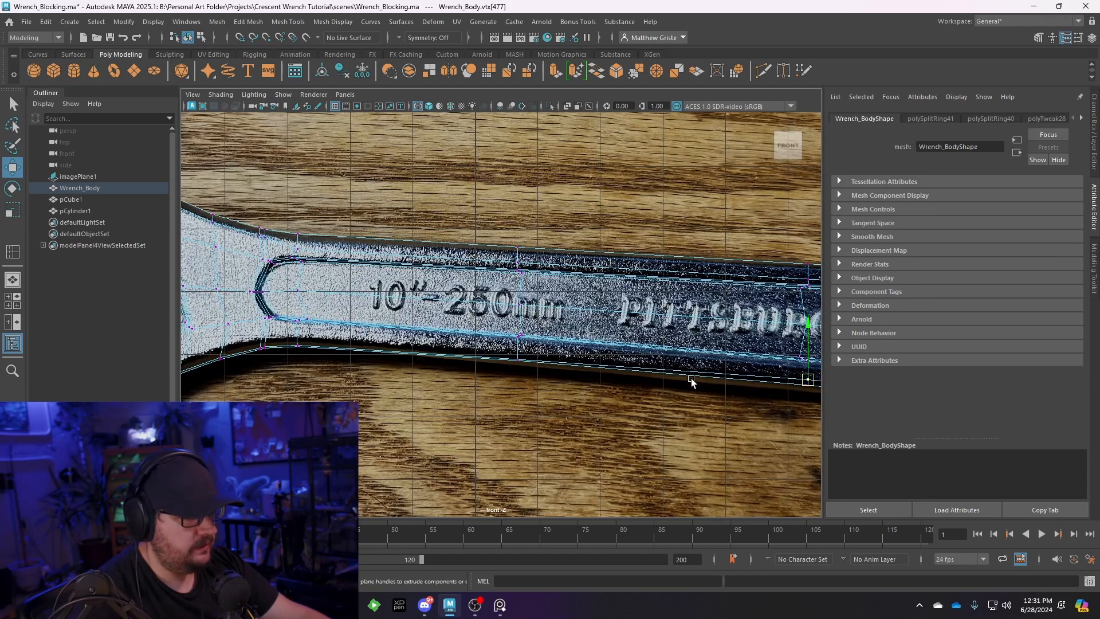
pyautogui.keyDown('alt'); pyautogui.moveTo(315, 332); pyautogui.dragTo(567, 349, button='middle'); pyautogui.keyUp('alt')
pyautogui.scroll(2, 567, 349)
pyautogui.keyDown('alt'); pyautogui.moveTo(344, 342); pyautogui.dragTo(470, 366, button='middle'); pyautogui.keyUp('alt')
pyautogui.scroll(4, 469, 366)
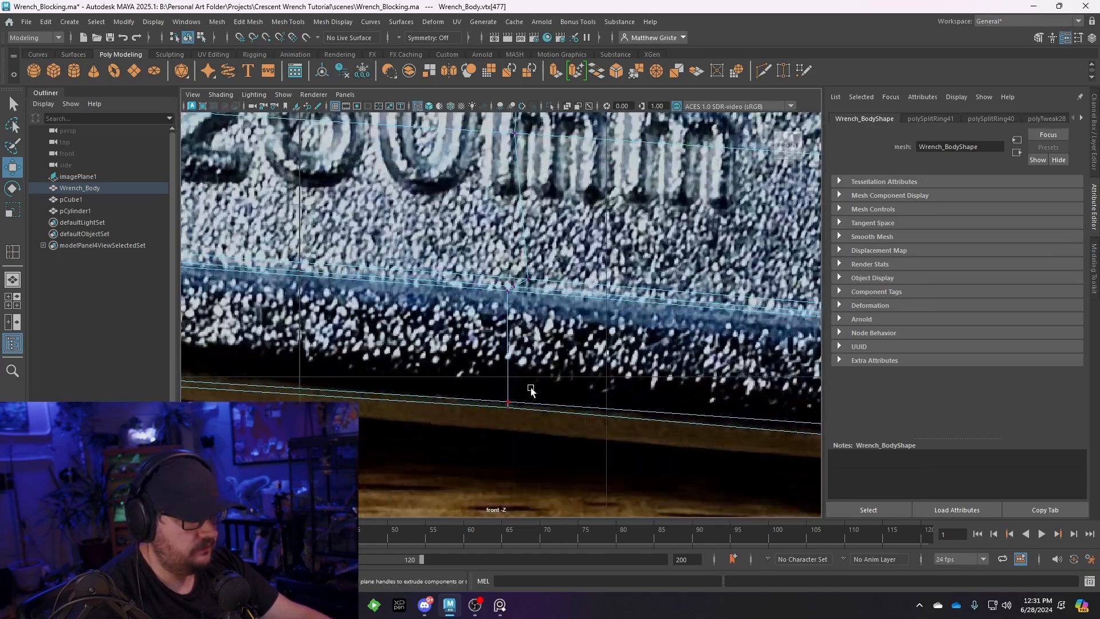
pyautogui.moveTo(507, 401); pyautogui.dragTo(509, 382)
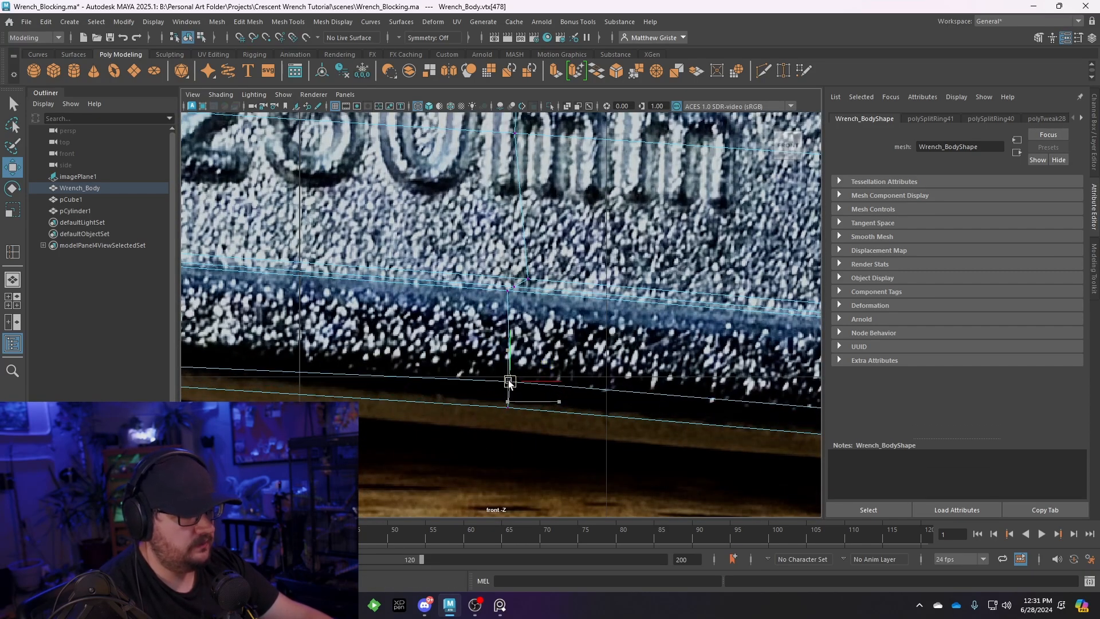
# Raise the inner lower-edge vertices beneath the recess's rounded end to the wrench's edge in the photo
pyautogui.scroll(-8, 508, 384)
pyautogui.keyDown('alt'); pyautogui.moveTo(371, 388); pyautogui.dragTo(559, 373, button='middle'); pyautogui.keyUp('alt')
pyautogui.scroll(4, 590, 366)
pyautogui.scroll(4, 495, 351)
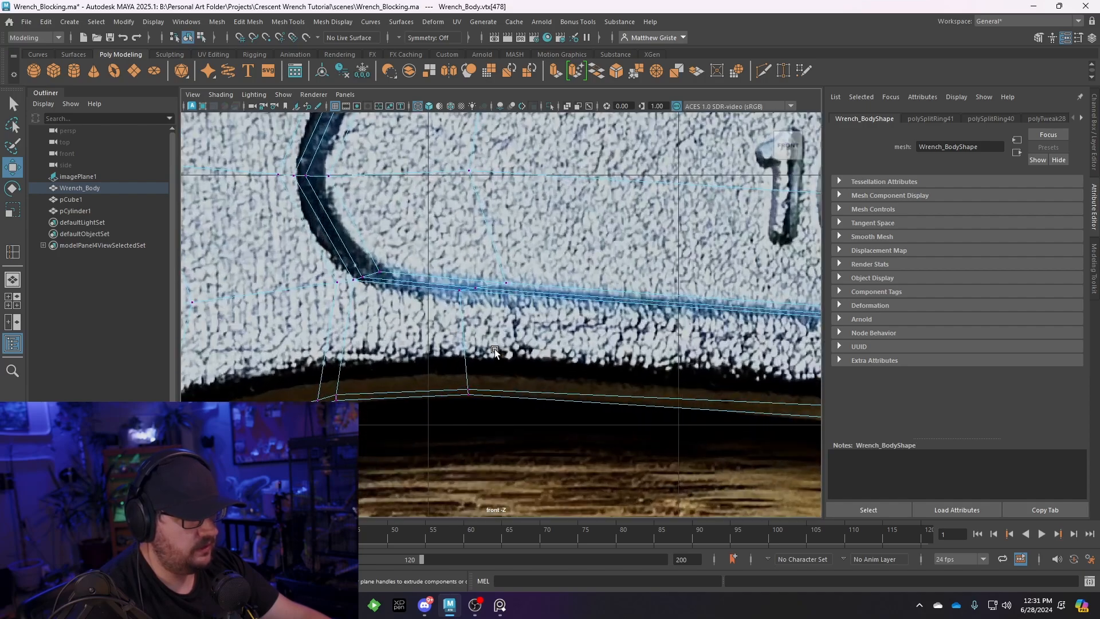
pyautogui.moveTo(461, 394); pyautogui.dragTo(462, 393)
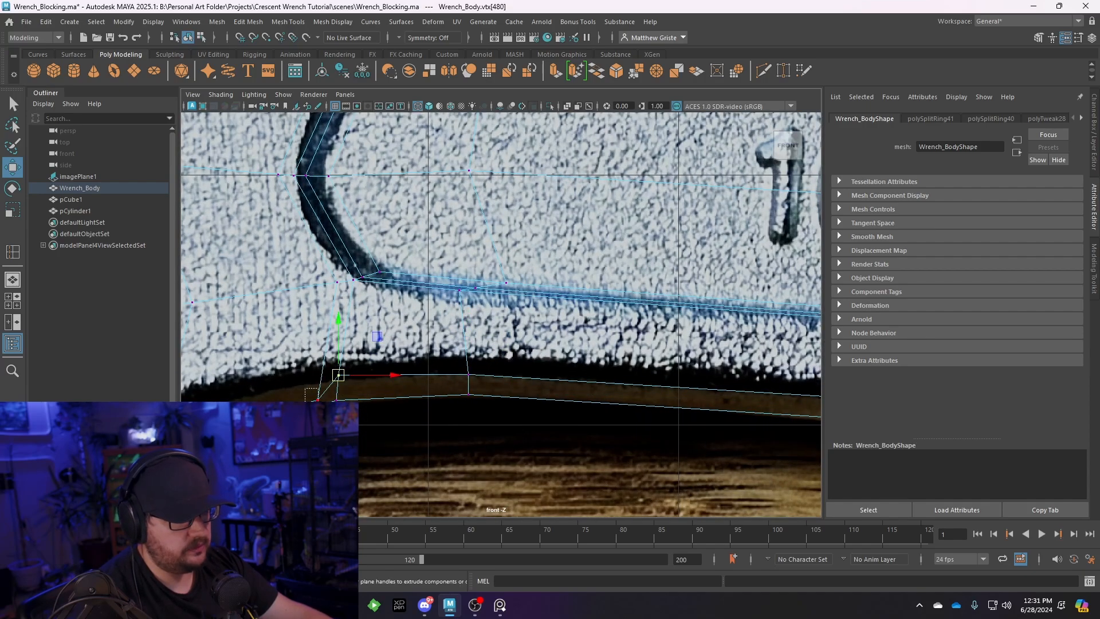
# Move the inner lower-edge vertices along the neck toward the jaw so they follow the photo's curve
pyautogui.keyDown('alt'); pyautogui.moveTo(297, 395); pyautogui.dragTo(602, 293, button='middle'); pyautogui.keyUp('alt')
pyautogui.moveTo(478, 314)
pyautogui.mouseDown()
pyautogui.moveTo(451, 338)
pyautogui.moveTo(459, 306)
pyautogui.mouseUp()
pyautogui.keyDown('alt'); pyautogui.moveTo(402, 326); pyautogui.dragTo(576, 257, button='middle'); pyautogui.keyUp('alt')
pyautogui.moveTo(489, 295); pyautogui.dragTo(461, 299)
pyautogui.keyDown('alt'); pyautogui.moveTo(410, 360); pyautogui.dragTo(523, 289, button='middle'); pyautogui.keyUp('alt')
pyautogui.moveTo(438, 309)
pyautogui.mouseDown()
pyautogui.moveTo(417, 332)
pyautogui.moveTo(425, 301)
pyautogui.mouseUp()
pyautogui.keyDown('alt'); pyautogui.moveTo(312, 346); pyautogui.dragTo(566, 245, button='middle'); pyautogui.keyUp('alt')
pyautogui.scroll(-10, 561, 264)
pyautogui.scroll(3, 565, 289)
pyautogui.keyDown('alt'); pyautogui.moveTo(635, 298); pyautogui.dragTo(532, 336, button='middle'); pyautogui.keyUp('alt')
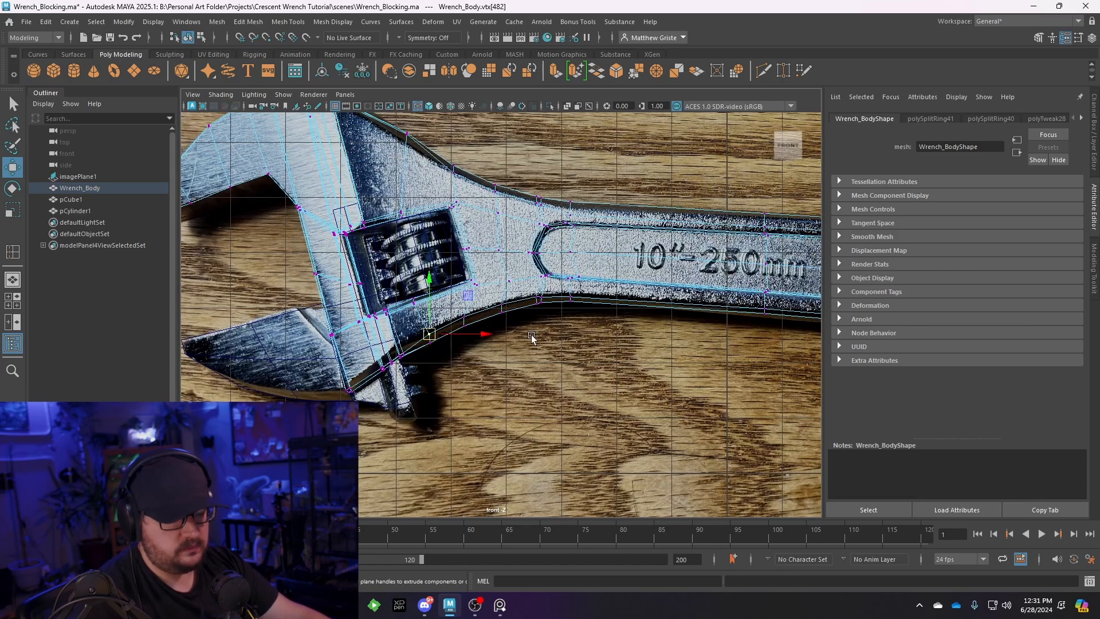
# Return to object mode with smooth preview on and examine the handle hole and rounded end in the perspective view
pyautogui.press('q')
pyautogui.press('3')
pyautogui.moveTo(560, 273); pyautogui.dragTo(598, 245, button='right')
pyautogui.scroll(-5, 716, 303)
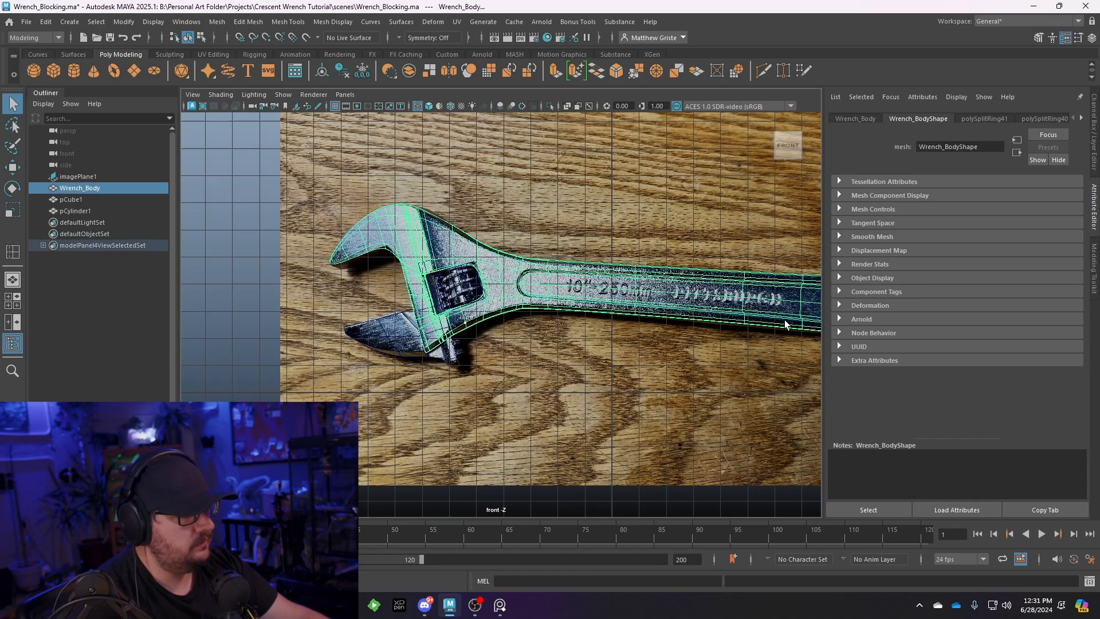
pyautogui.keyDown('alt'); pyautogui.moveTo(785, 319); pyautogui.dragTo(516, 299, button='middle'); pyautogui.keyUp('alt')
pyautogui.scroll(5, 587, 317)
pyautogui.press('space')
pyautogui.press('space')
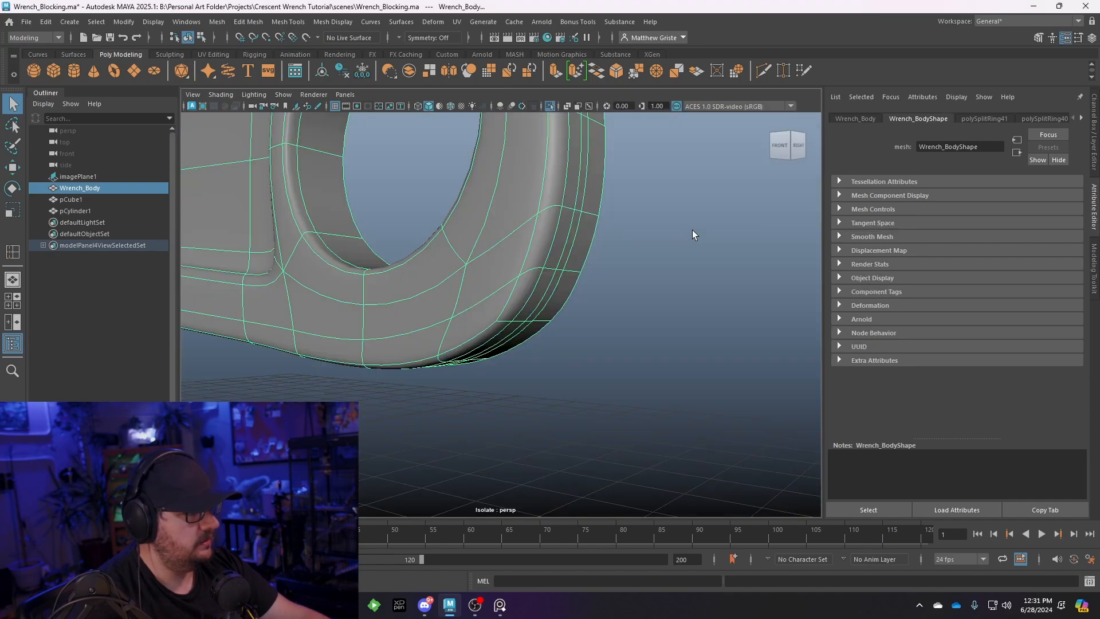
pyautogui.keyDown('alt'); pyautogui.moveTo(538, 275); pyautogui.dragTo(538, 338); pyautogui.keyUp('alt')
pyautogui.click(602, 323)
pyautogui.scroll(-3, 600, 322)
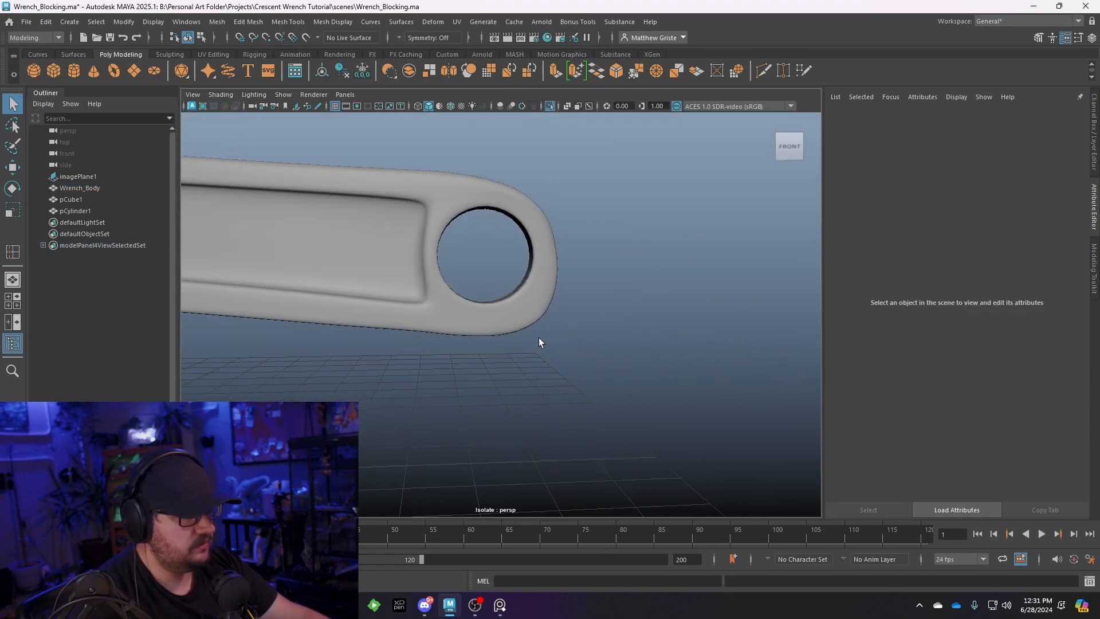
pyautogui.scroll(-4, 538, 338)
pyautogui.keyDown('alt'); pyautogui.moveTo(539, 339); pyautogui.dragTo(630, 321, button='middle'); pyautogui.keyUp('alt')
pyautogui.keyDown('alt'); pyautogui.moveTo(631, 321); pyautogui.dragTo(539, 327); pyautogui.keyUp('alt')
pyautogui.scroll(4, 459, 329)
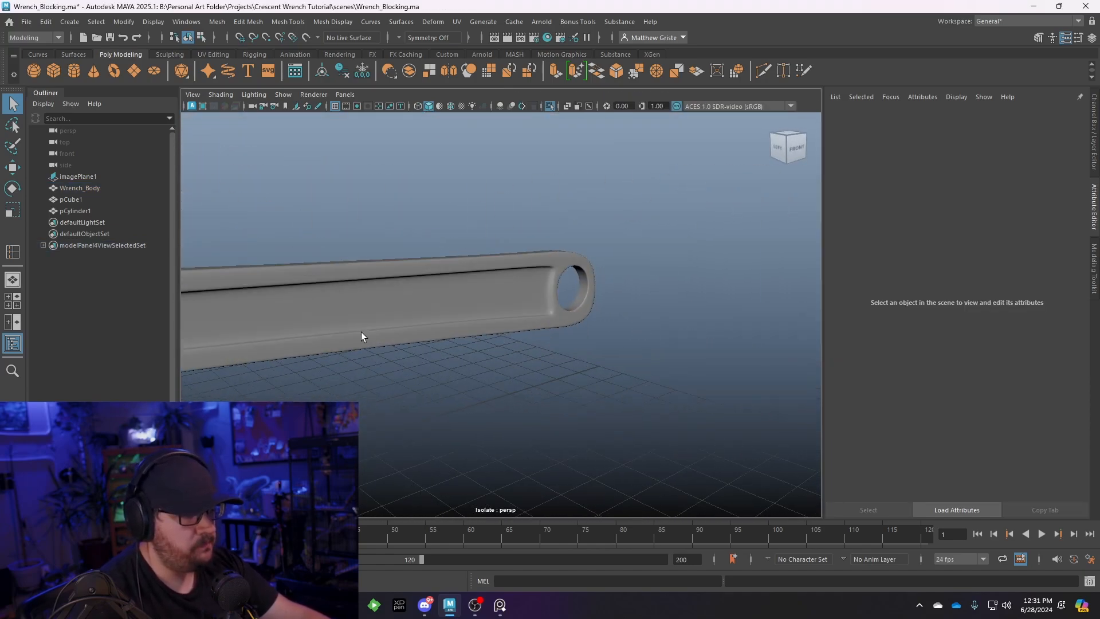
# Examine the underside of the wrench head around the half-round jaw channel in smooth preview
pyautogui.keyDown('alt'); pyautogui.moveTo(361, 336); pyautogui.dragTo(641, 290, button='middle'); pyautogui.keyUp('alt')
pyautogui.keyDown('alt'); pyautogui.moveTo(640, 290); pyautogui.dragTo(387, 374); pyautogui.keyUp('alt')
pyautogui.keyDown('alt'); pyautogui.moveTo(387, 374); pyautogui.dragTo(484, 315, button='middle'); pyautogui.keyUp('alt')
pyautogui.scroll(5, 465, 318)
pyautogui.click(466, 318)
pyautogui.scroll(3, 484, 315)
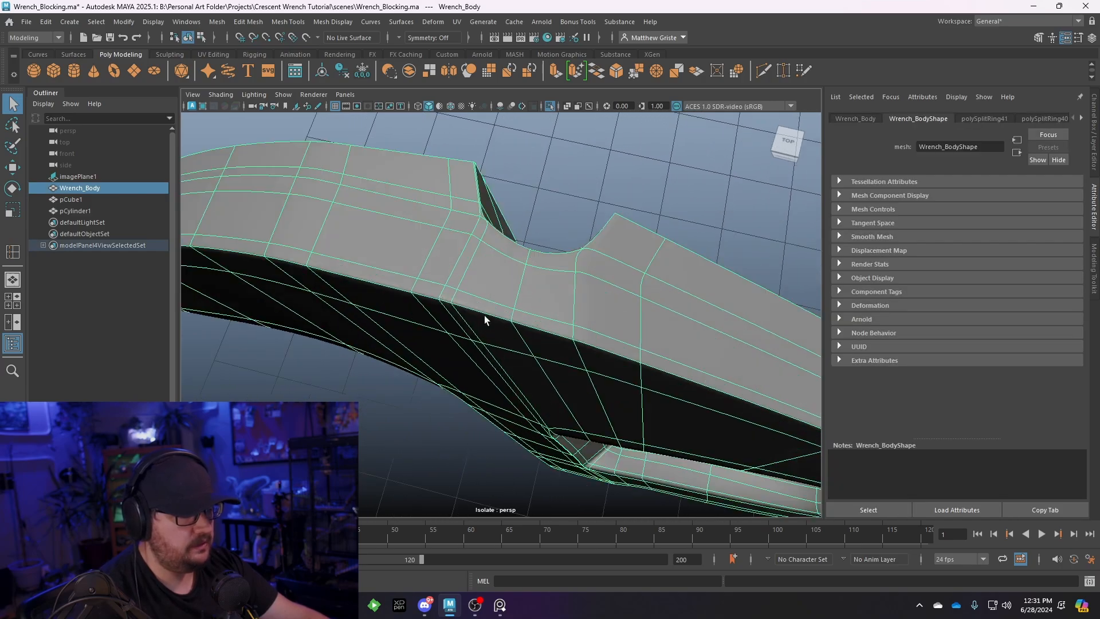
# Turn off the smooth preview and examine the edge flow at the jaw channel's corner up close
pyautogui.press('1')
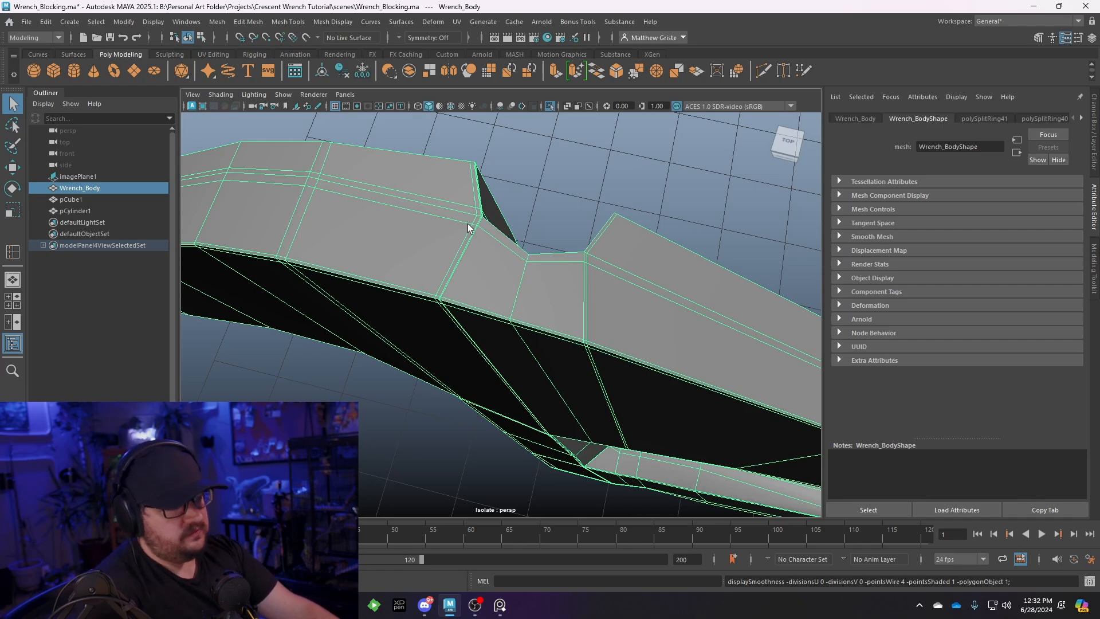
pyautogui.scroll(-5, 470, 224)
pyautogui.scroll(10, 501, 230)
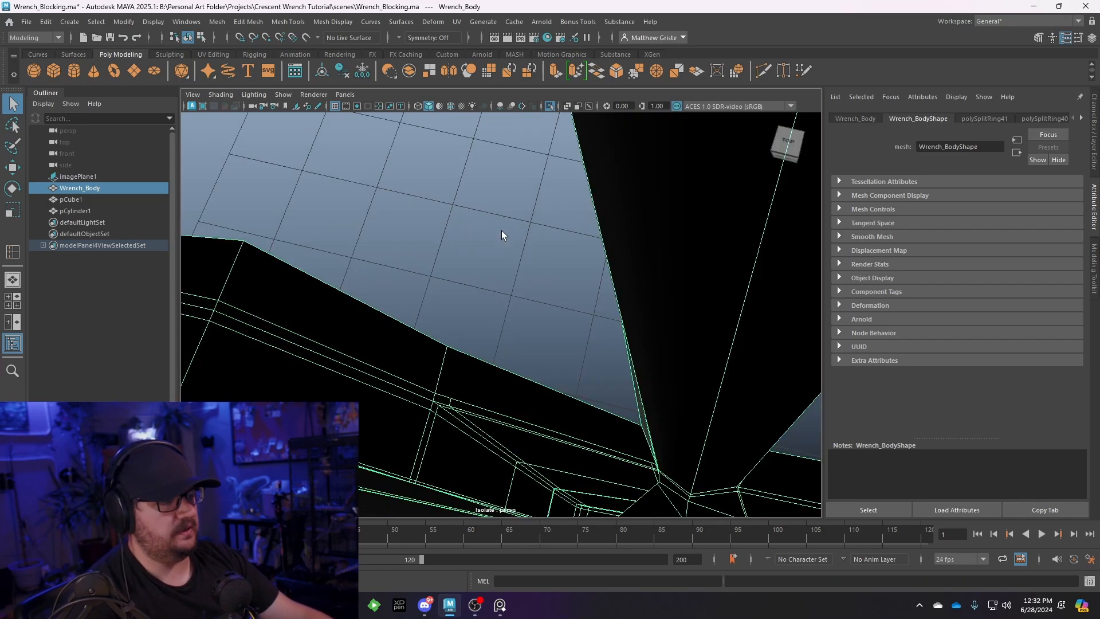
pyautogui.scroll(-6, 501, 230)
pyautogui.keyDown('alt'); pyautogui.moveTo(459, 273); pyautogui.dragTo(299, 268); pyautogui.keyUp('alt')
pyautogui.keyDown('alt'); pyautogui.moveTo(299, 267); pyautogui.dragTo(472, 272, button='middle'); pyautogui.keyUp('alt')
pyautogui.keyDown('alt'); pyautogui.moveTo(472, 273); pyautogui.dragTo(508, 269); pyautogui.keyUp('alt')
pyautogui.keyDown('alt'); pyautogui.moveTo(507, 269); pyautogui.dragTo(486, 222, button='middle'); pyautogui.keyUp('alt')
pyautogui.keyDown('alt'); pyautogui.moveTo(485, 291); pyautogui.dragTo(403, 248); pyautogui.keyUp('alt')
pyautogui.keyDown('alt'); pyautogui.moveTo(403, 248); pyautogui.dragTo(476, 276, button='middle'); pyautogui.keyUp('alt')
pyautogui.scroll(4, 476, 275)
pyautogui.scroll(-6, 477, 277)
pyautogui.scroll(5, 478, 280)
pyautogui.scroll(-4, 478, 280)
pyautogui.keyDown('alt'); pyautogui.moveTo(478, 281); pyautogui.dragTo(467, 321, button='right'); pyautogui.keyUp('alt')
pyautogui.keyDown('alt'); pyautogui.moveTo(466, 322); pyautogui.dragTo(533, 321, button='middle'); pyautogui.keyUp('alt')
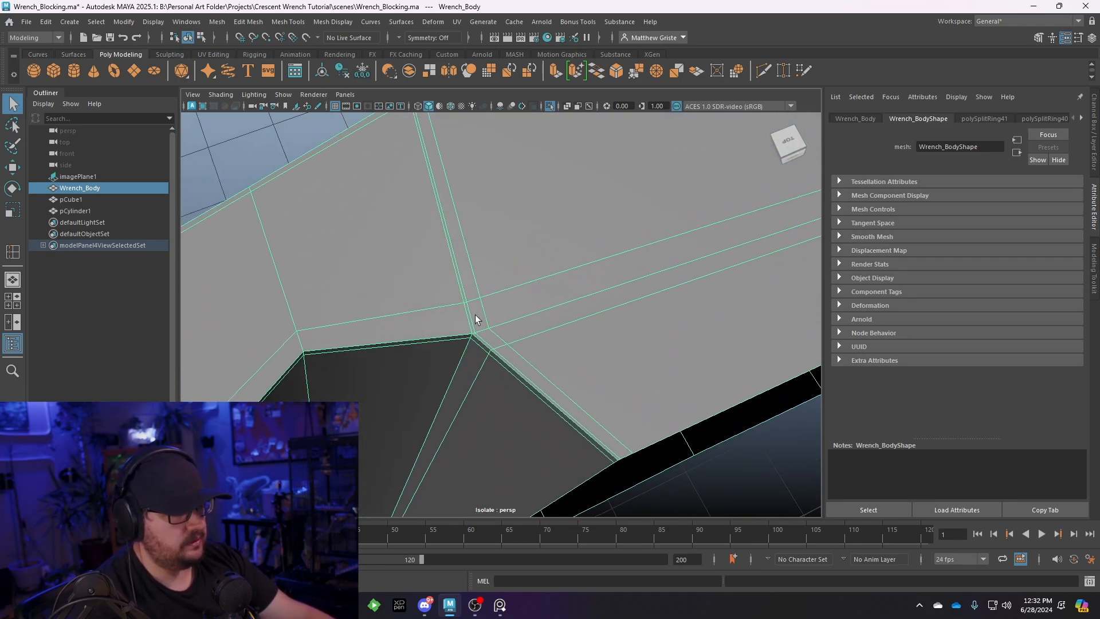
# Set the transform constraint to Surface Slide and slide the support edges beside the jaw channel's corner farther from it
pyautogui.moveTo(475, 315); pyautogui.dragTo(472, 251, button='right')
pyautogui.click(465, 289)
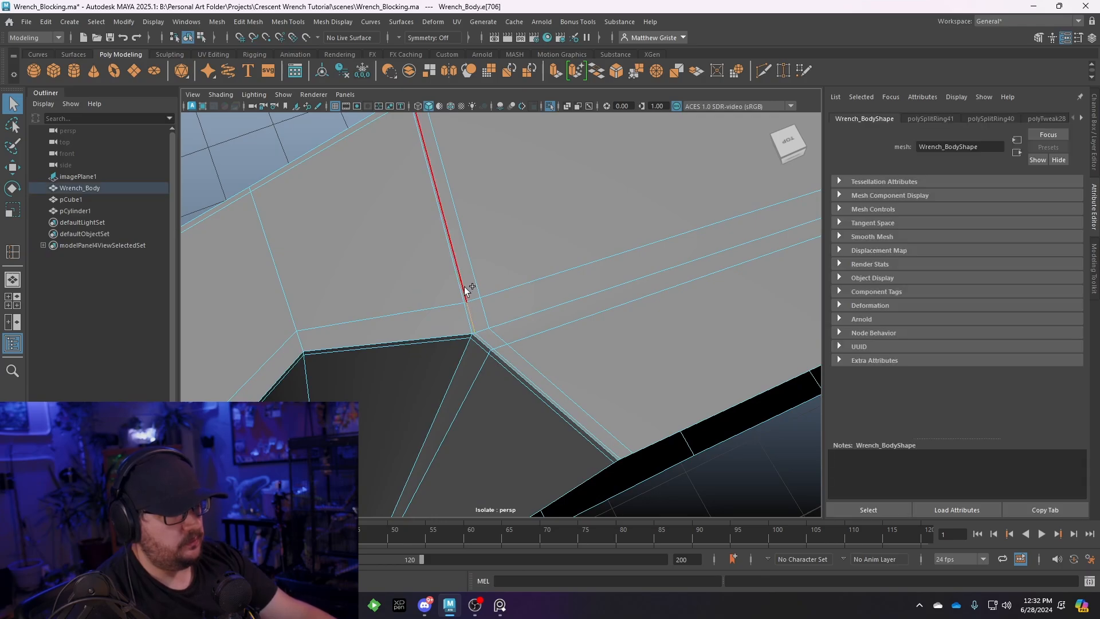
pyautogui.press('w')
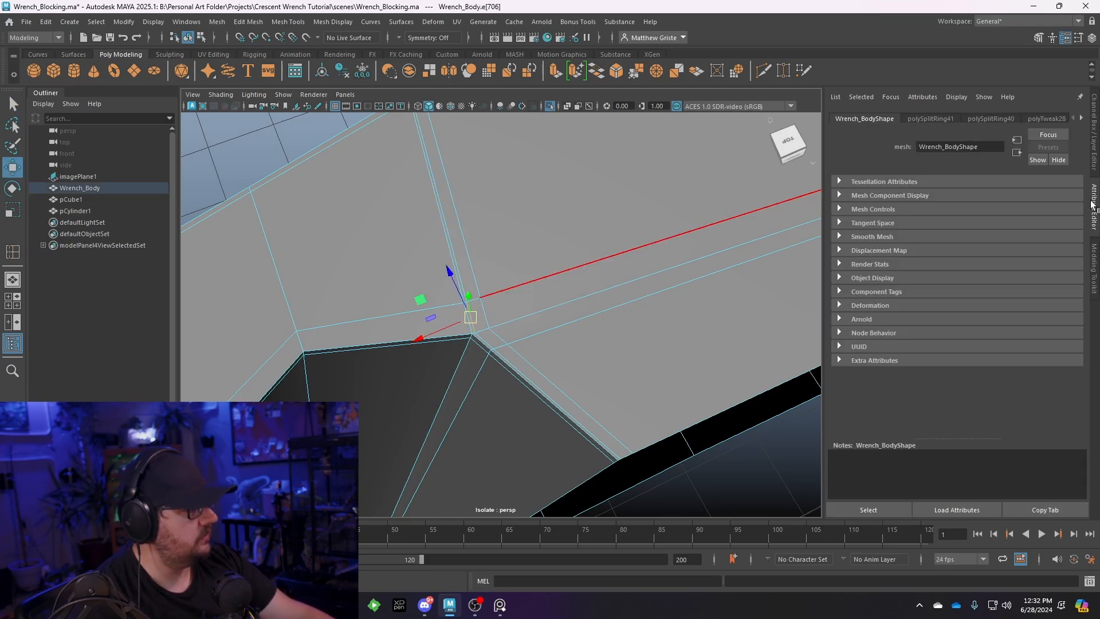
pyautogui.click(1094, 264)
pyautogui.click(1016, 288)
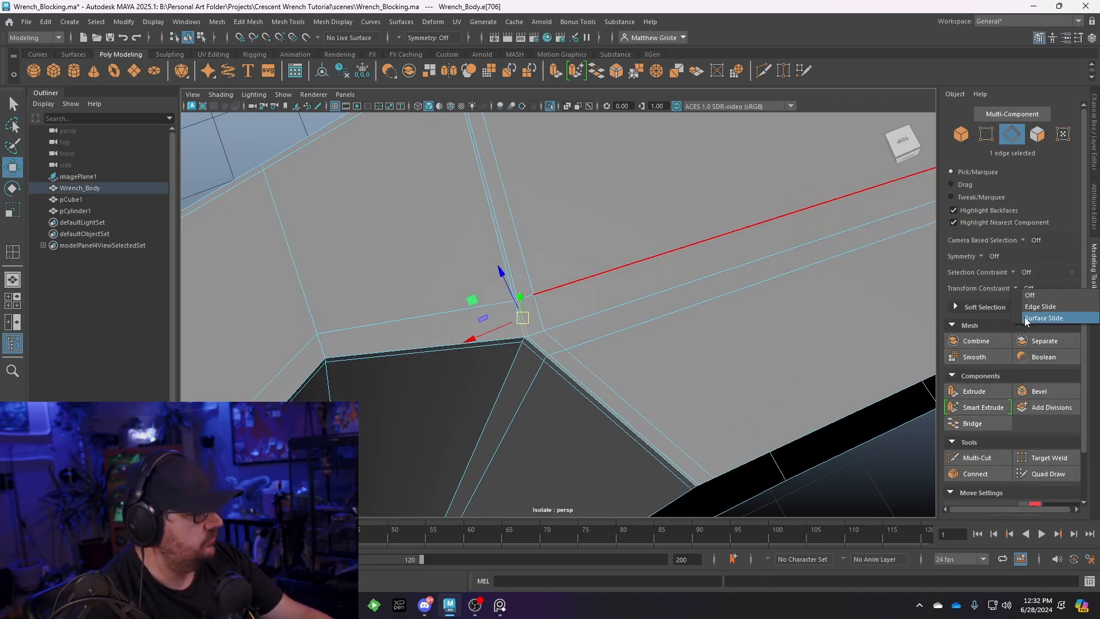
pyautogui.click(1024, 317)
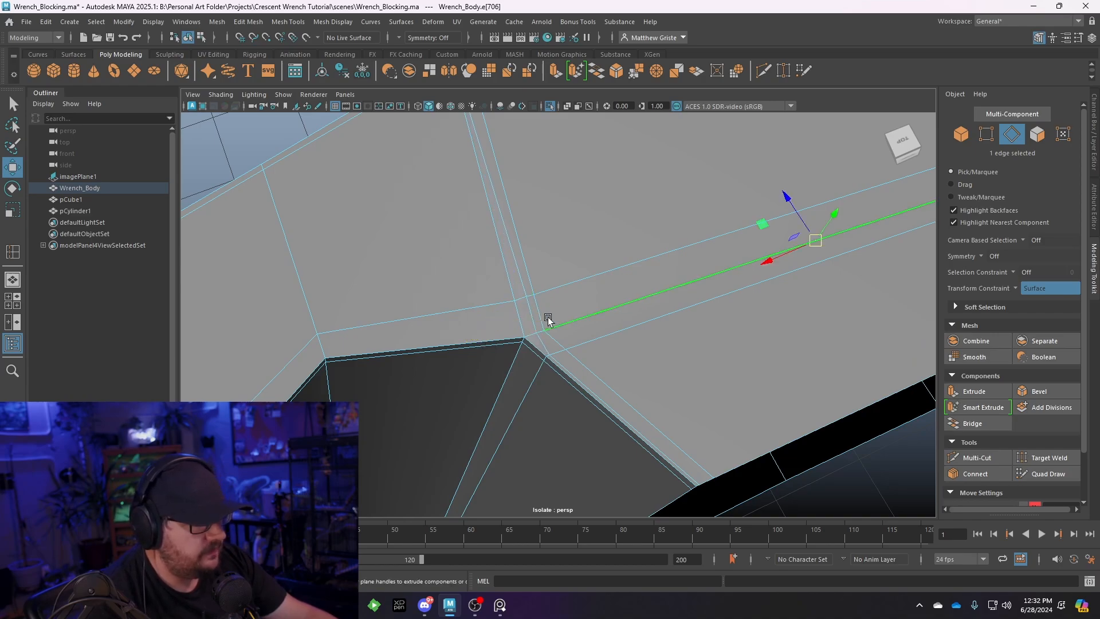
pyautogui.moveTo(507, 327); pyautogui.dragTo(547, 317)
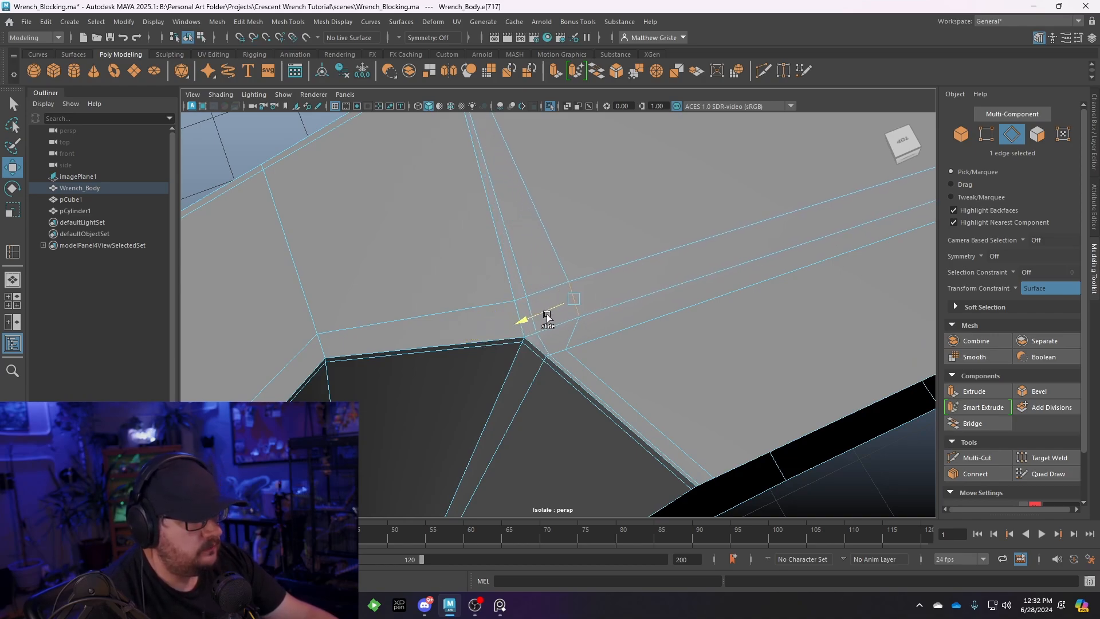
pyautogui.click(572, 356)
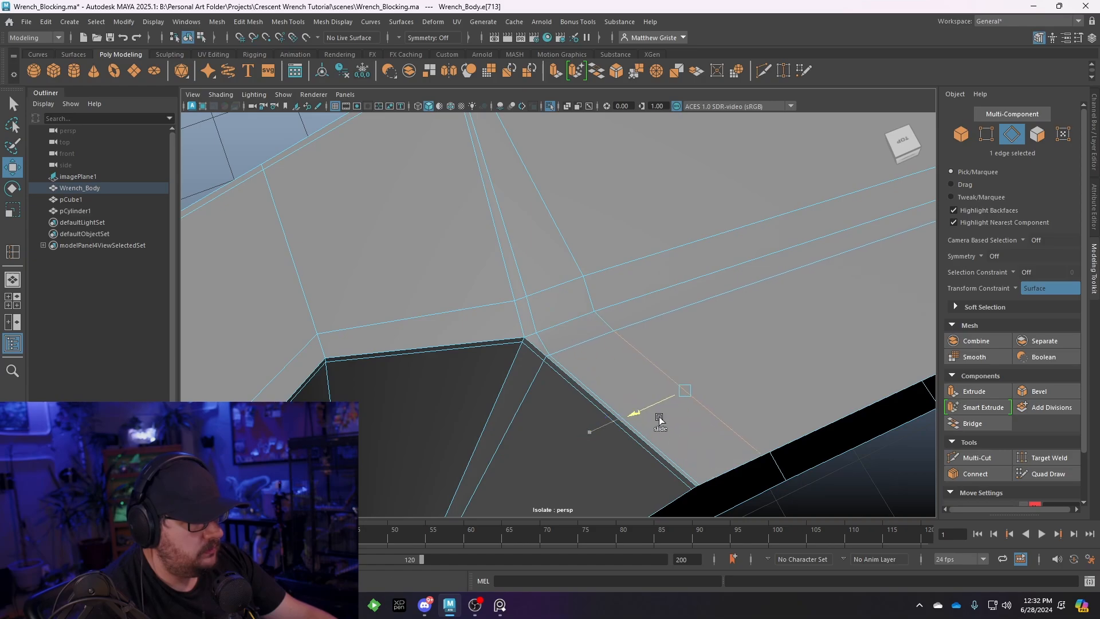
pyautogui.click(599, 396)
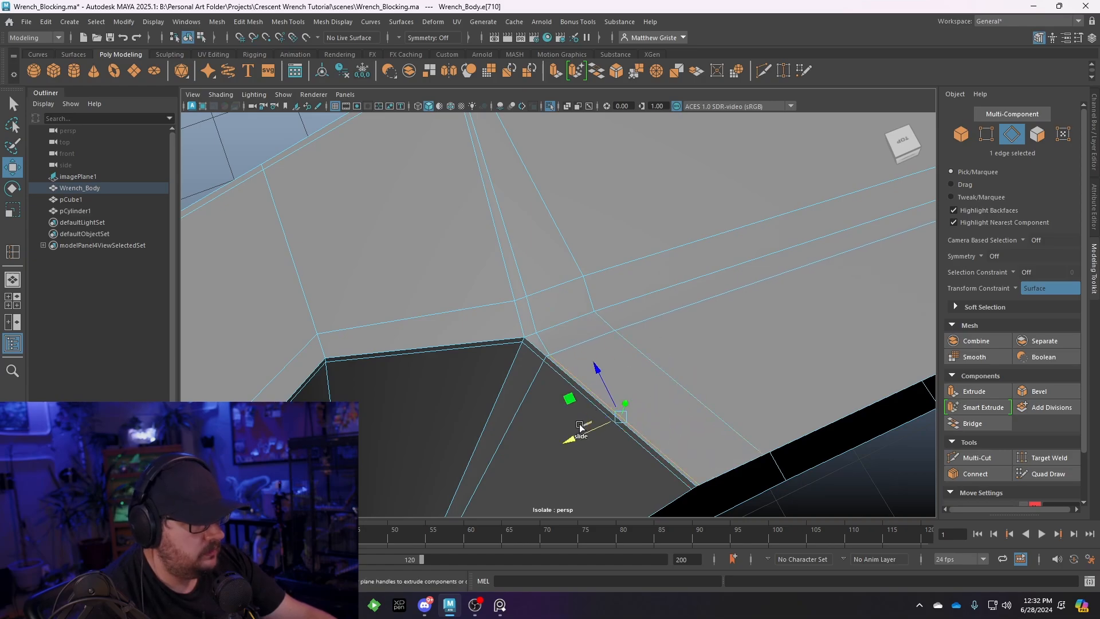
# Slide the individual vertices beside the jaw channel's corner along the surface to space the support loops more evenly
pyautogui.moveTo(542, 335); pyautogui.dragTo(491, 281, button='right')
pyautogui.click(537, 333)
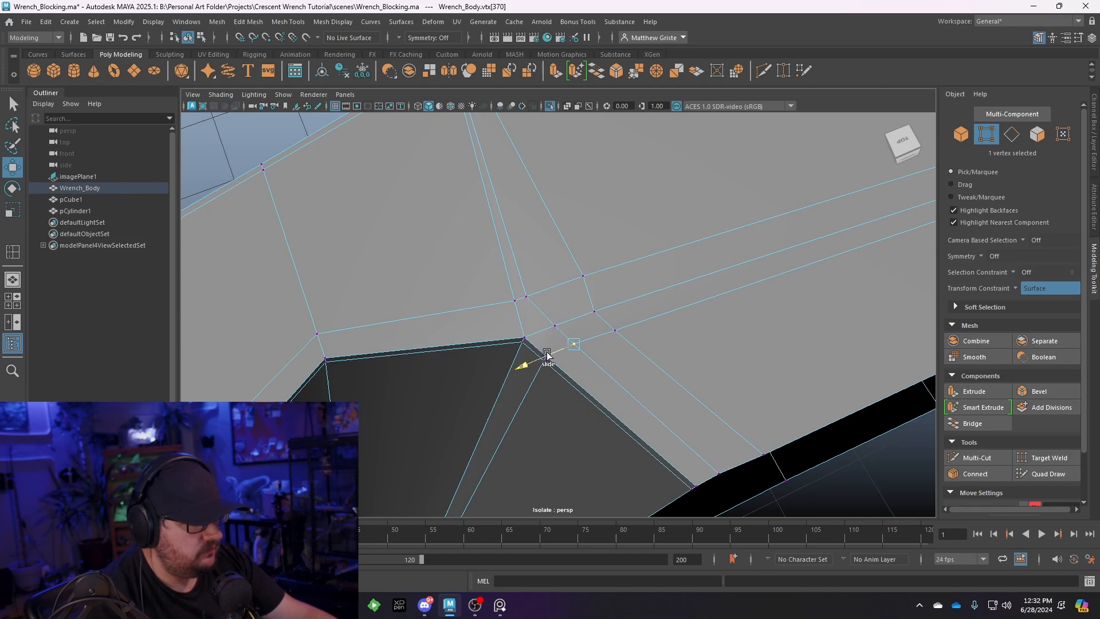
pyautogui.click(592, 317)
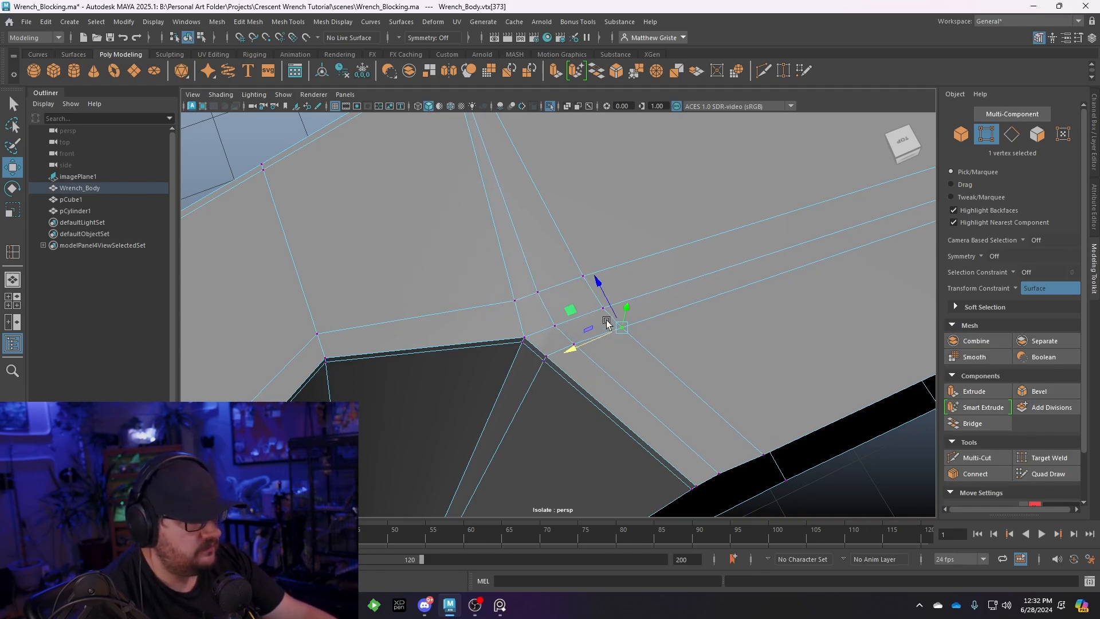
pyautogui.keyDown('alt'); pyautogui.moveTo(607, 323); pyautogui.dragTo(559, 318, button='right'); pyautogui.keyUp('alt')
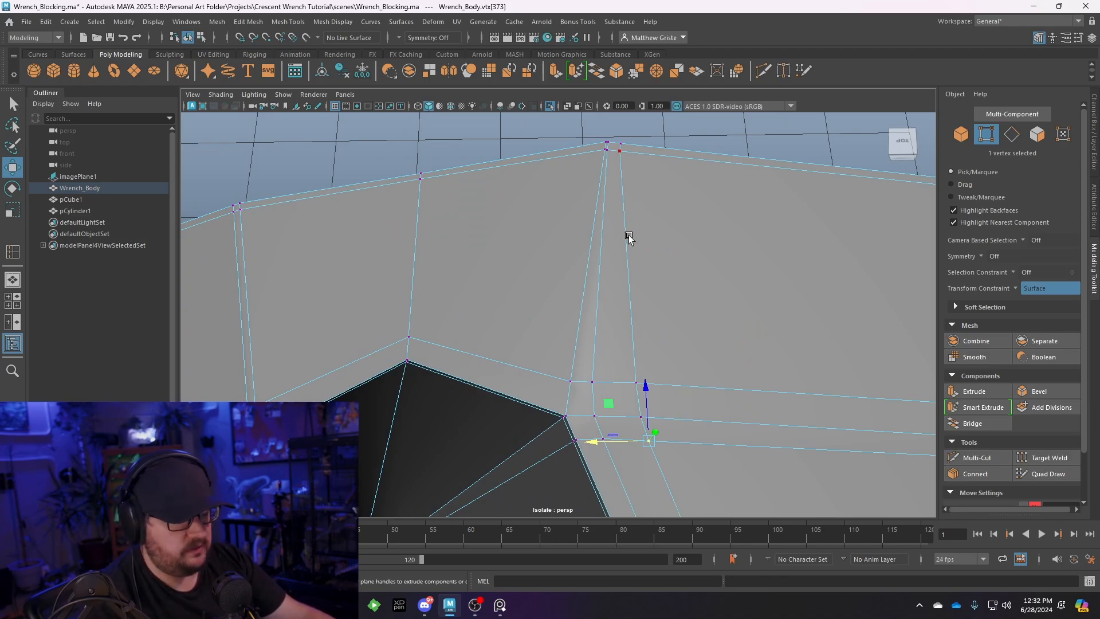
# Return to object mode and compare the jaw channel's corner with and without smooth preview
pyautogui.scroll(-2, 629, 238)
pyautogui.press('F8')
pyautogui.keyDown('alt'); pyautogui.moveTo(688, 224); pyautogui.dragTo(640, 246, button='right'); pyautogui.keyUp('alt')
pyautogui.keyDown('alt'); pyautogui.moveTo(641, 246); pyautogui.dragTo(548, 300); pyautogui.keyUp('alt')
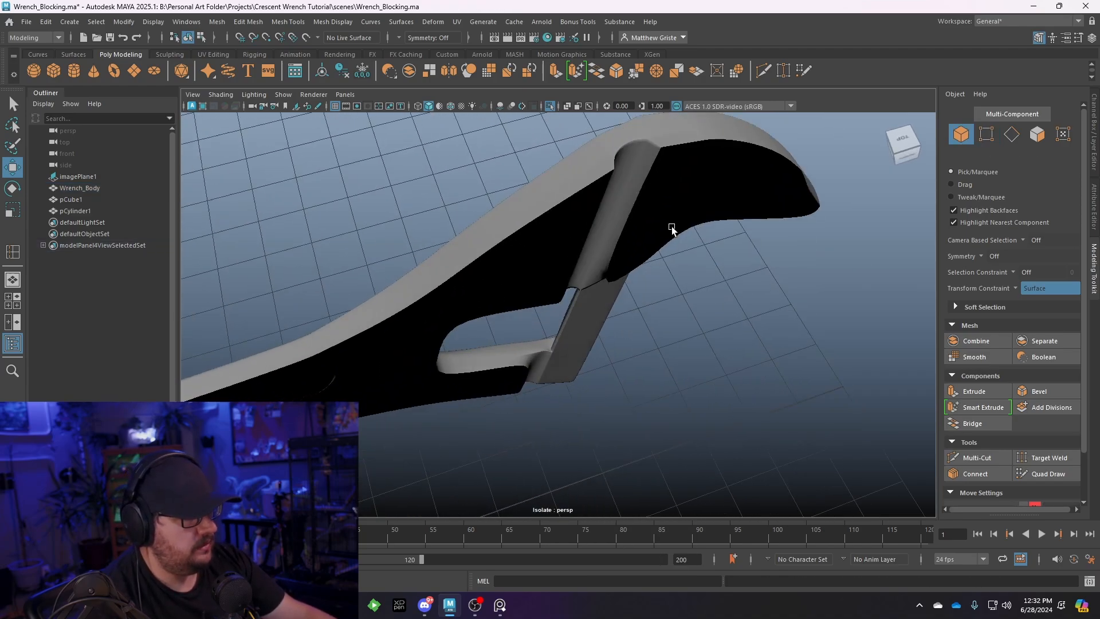
pyautogui.click(548, 300)
pyautogui.scroll(5, 579, 301)
pyautogui.press('1')
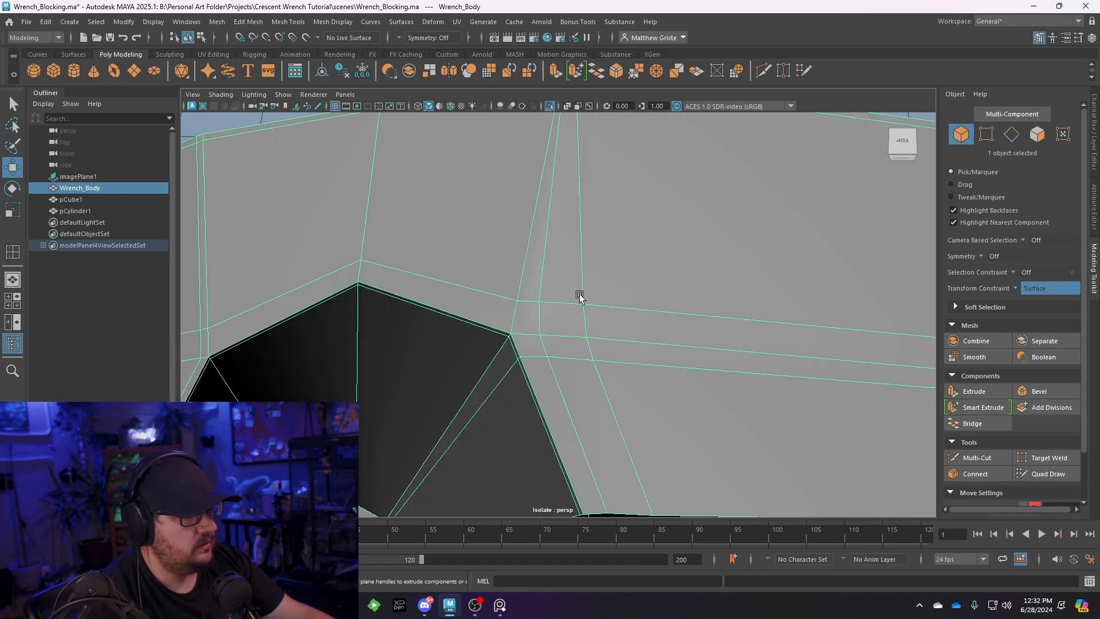
# Slide the support-loop vertices near the head's outer rim away from the rim, in line with the jaw channel's corner
pyautogui.scroll(-3, 573, 294)
pyautogui.moveTo(514, 264); pyautogui.dragTo(458, 264, button='right')
pyautogui.click(511, 252)
pyautogui.moveTo(478, 252); pyautogui.dragTo(492, 255)
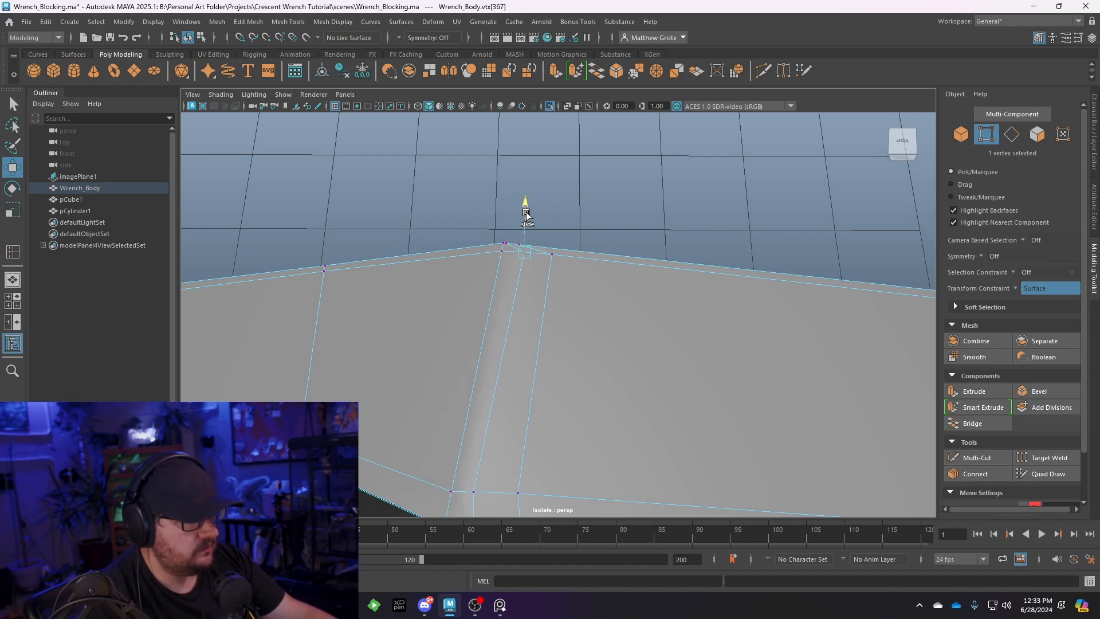
pyautogui.moveTo(553, 251); pyautogui.dragTo(558, 229)
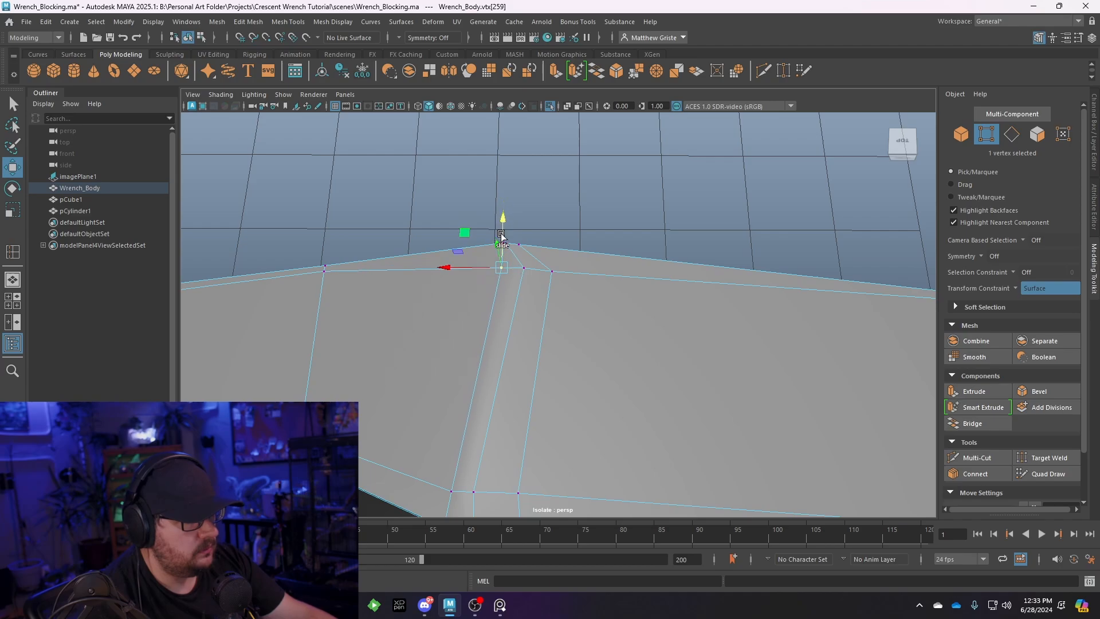
pyautogui.keyDown('alt'); pyautogui.moveTo(496, 455); pyautogui.dragTo(459, 275, button='middle'); pyautogui.keyUp('alt')
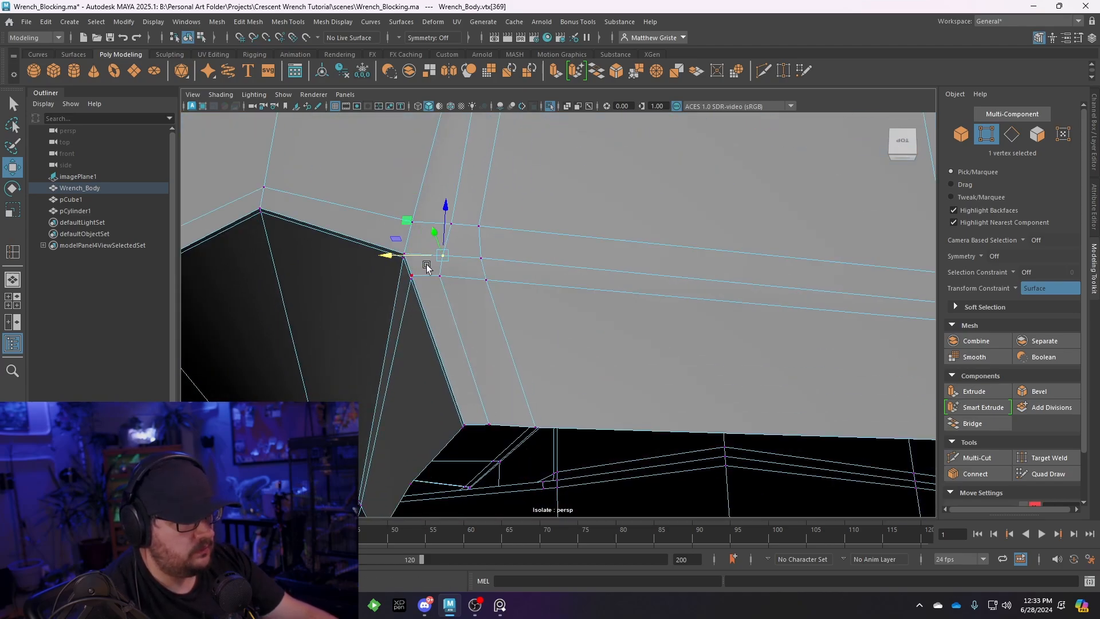
# Return to object mode and inspect the smoothed wrench body around the head, jaw channel and open inner side
pyautogui.press('3')
pyautogui.moveTo(501, 239); pyautogui.dragTo(537, 231, button='right')
pyautogui.scroll(-6, 537, 233)
pyautogui.click(576, 224)
pyautogui.keyDown('alt'); pyautogui.moveTo(576, 224); pyautogui.dragTo(592, 198); pyautogui.keyUp('alt')
pyautogui.keyDown('alt'); pyautogui.moveTo(593, 199); pyautogui.dragTo(567, 267, button='middle'); pyautogui.keyUp('alt')
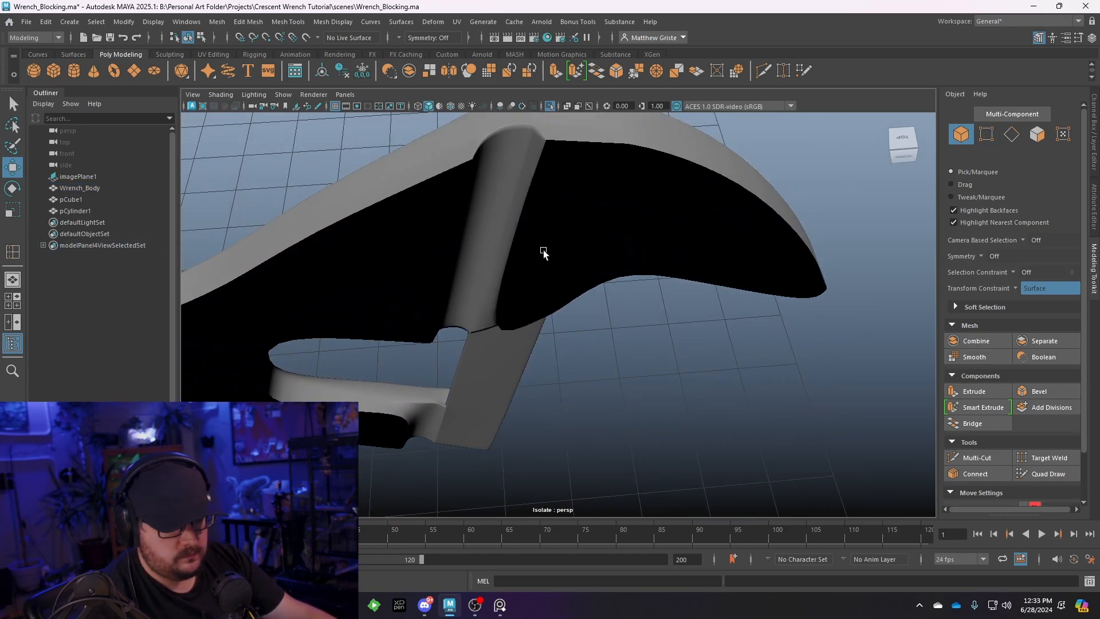
pyautogui.click(542, 251)
pyautogui.press('f')
pyautogui.keyDown('alt'); pyautogui.moveTo(748, 249); pyautogui.dragTo(419, 319, button='middle'); pyautogui.keyUp('alt')
pyautogui.keyDown('alt'); pyautogui.moveTo(419, 318); pyautogui.dragTo(728, 304); pyautogui.keyUp('alt')
pyautogui.click(667, 328)
pyautogui.keyDown('alt'); pyautogui.moveTo(728, 303); pyautogui.dragTo(651, 370, button='middle'); pyautogui.keyUp('alt')
pyautogui.scroll(5, 653, 370)
pyautogui.keyDown('alt'); pyautogui.moveTo(655, 372); pyautogui.dragTo(667, 346); pyautogui.keyUp('alt')
pyautogui.click(541, 360)
pyautogui.keyDown('alt'); pyautogui.moveTo(628, 275); pyautogui.dragTo(748, 266); pyautogui.keyUp('alt')
# Select the support-loop vertices on the head's outer edge, undo their surface-constrained move and turn the transform constraint off
pyautogui.moveTo(640, 215); pyautogui.dragTo(598, 210, button='right')
pyautogui.keyDown('alt'); pyautogui.moveTo(598, 211); pyautogui.dragTo(596, 196); pyautogui.keyUp('alt')
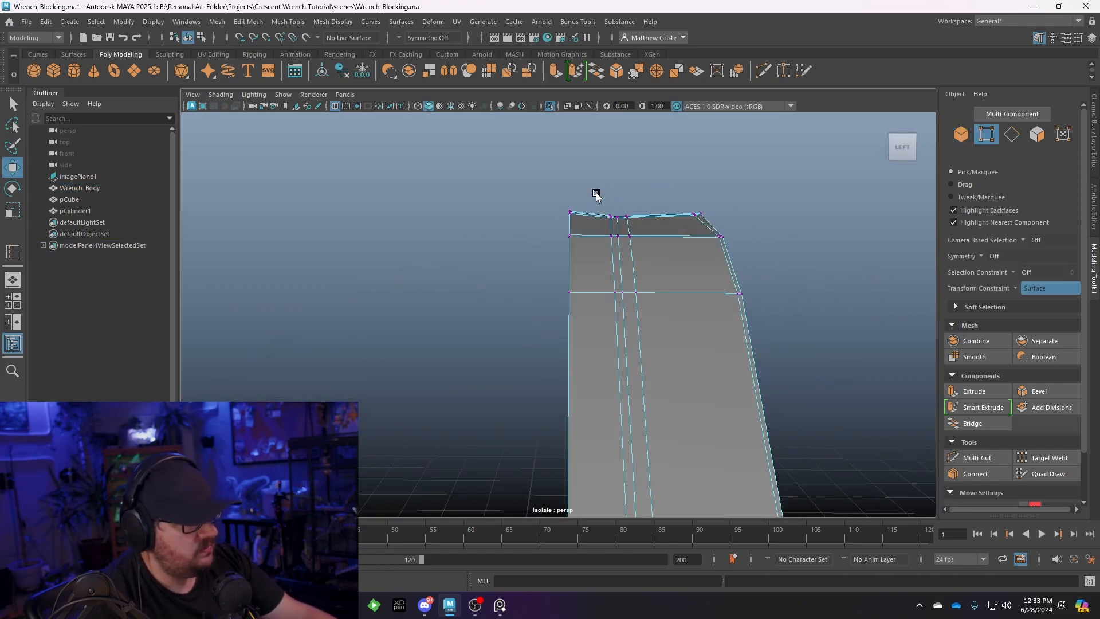
pyautogui.moveTo(634, 227); pyautogui.dragTo(636, 229)
pyautogui.keyDown('alt'); pyautogui.moveTo(636, 229); pyautogui.dragTo(640, 161); pyautogui.keyUp('alt')
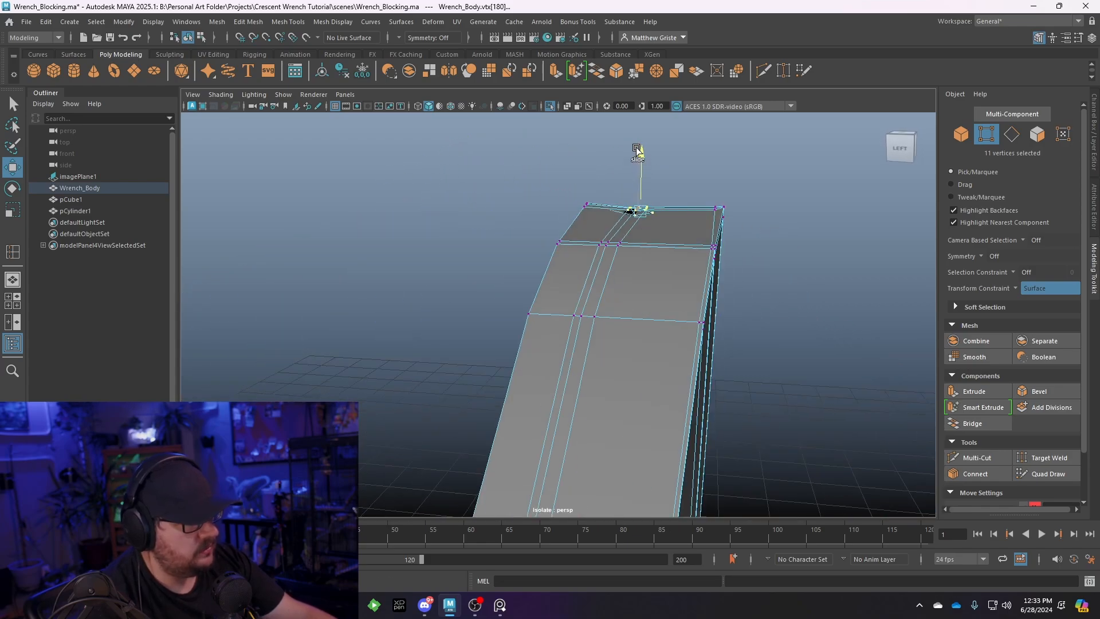
pyautogui.hotkey('ctrl', 'z')
pyautogui.click(1012, 288)
pyautogui.click(1032, 294)
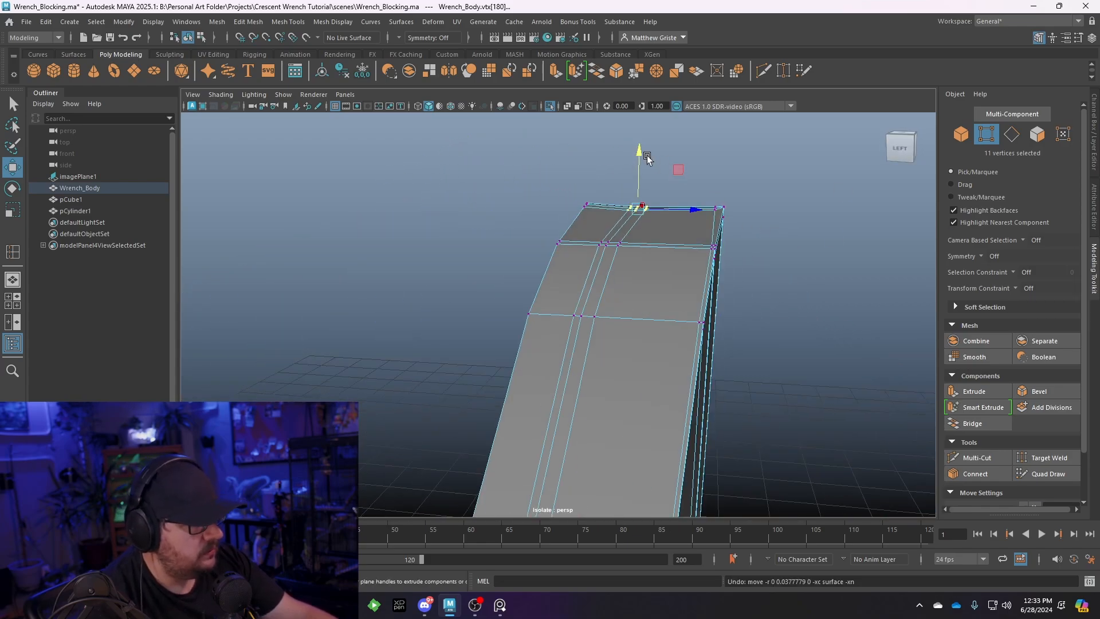
# Set the transform constraint to Surface Slide and slide the two support-loop vertices beside the rim's corner away from it
pyautogui.keyDown('alt'); pyautogui.moveTo(729, 202); pyautogui.dragTo(622, 310); pyautogui.keyUp('alt')
pyautogui.keyDown('shift'); pyautogui.click(619, 324); pyautogui.keyUp('shift')
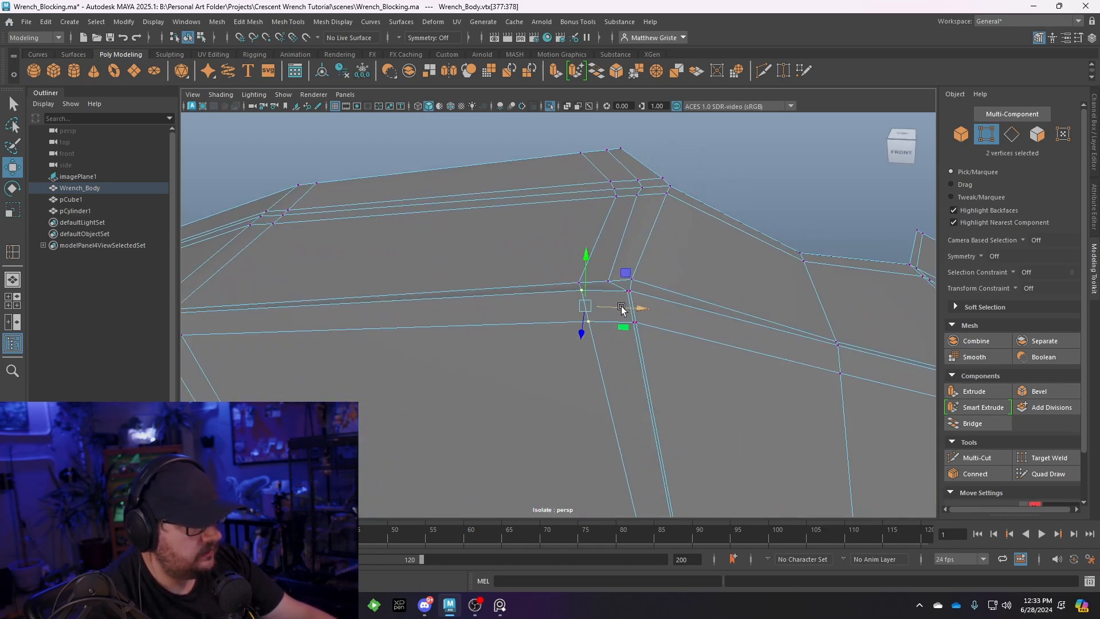
pyautogui.hotkey('ctrl', 'z')
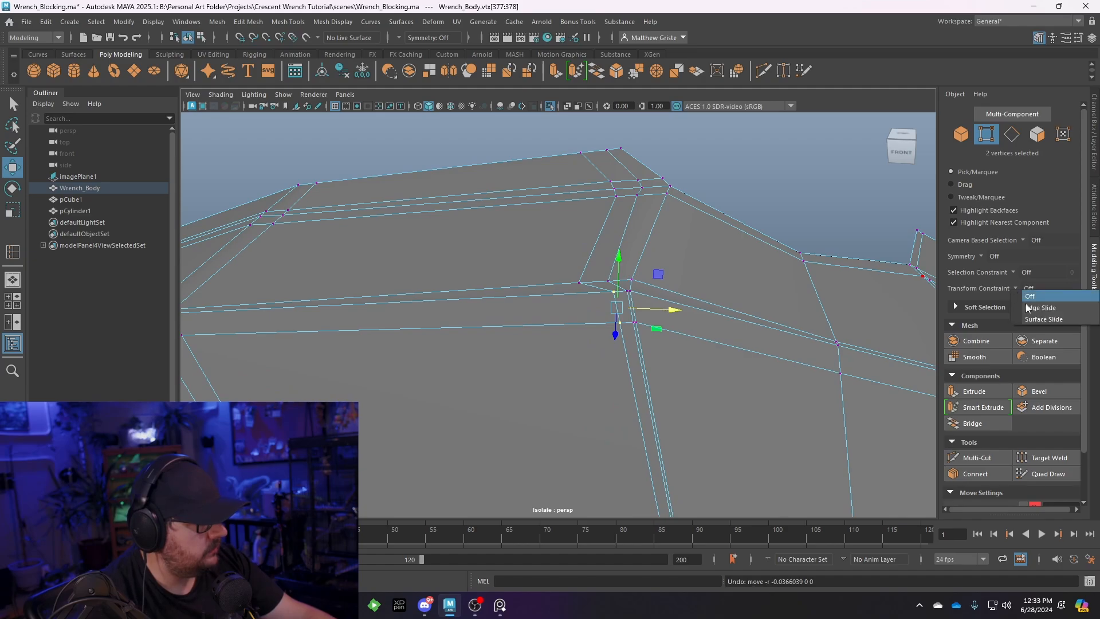
pyautogui.moveTo(663, 309); pyautogui.dragTo(560, 346)
pyautogui.hotkey('ctrl', 'z')
pyautogui.hotkey('ctrl', 'z')
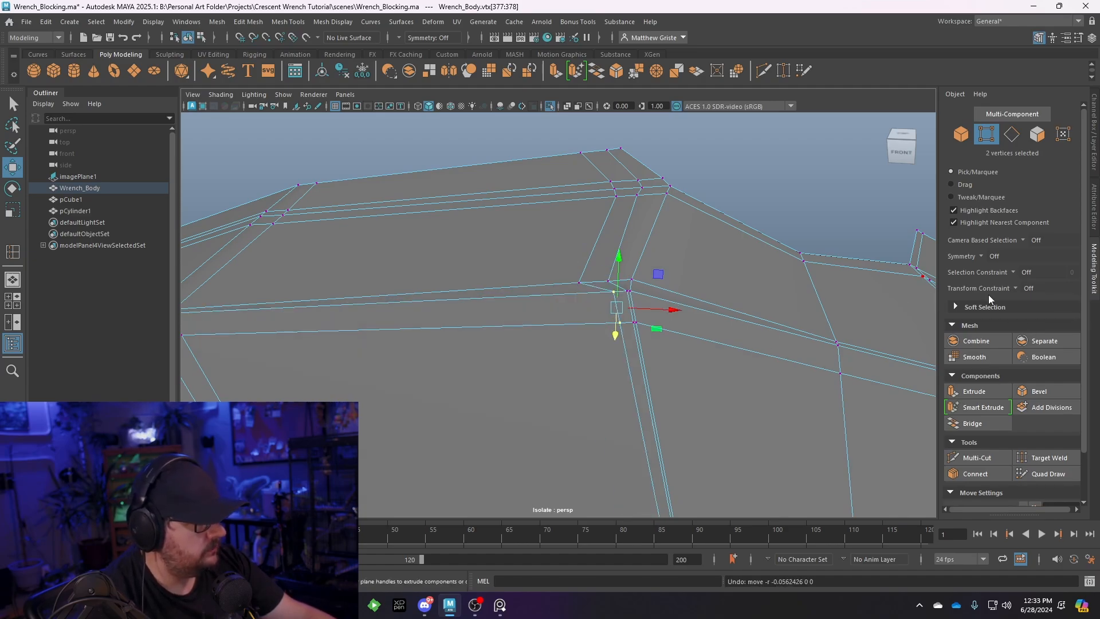
pyautogui.click(1013, 289)
pyautogui.click(1036, 322)
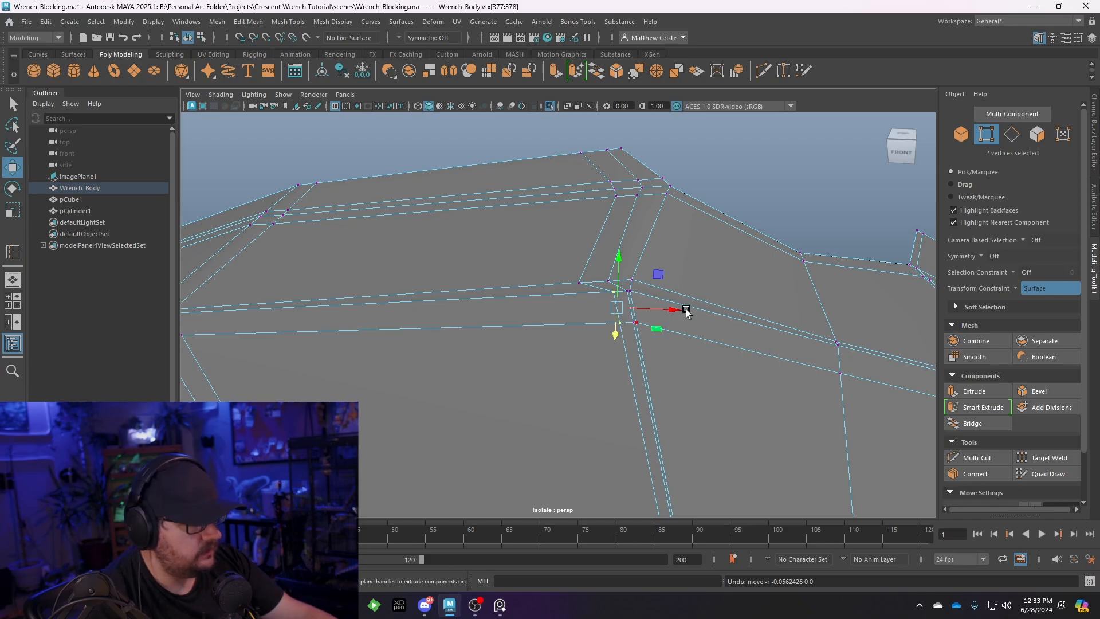
pyautogui.moveTo(686, 313); pyautogui.dragTo(646, 338)
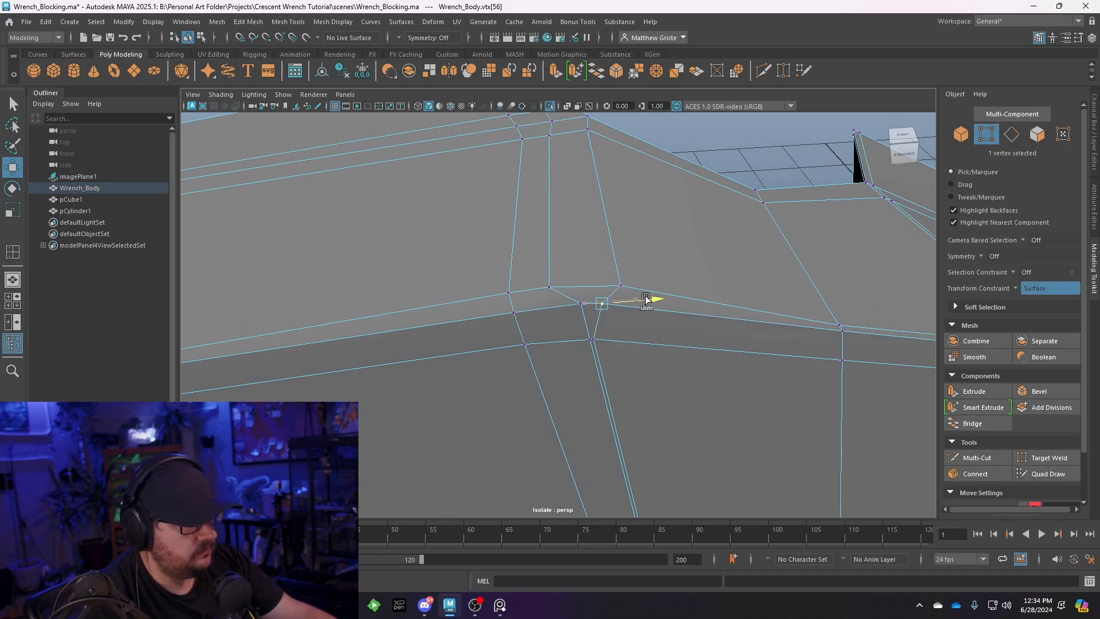
# Check the smoothed corner at the head's rim, then return to object mode and view the jaw channel from above
pyautogui.scroll(-2, 654, 295)
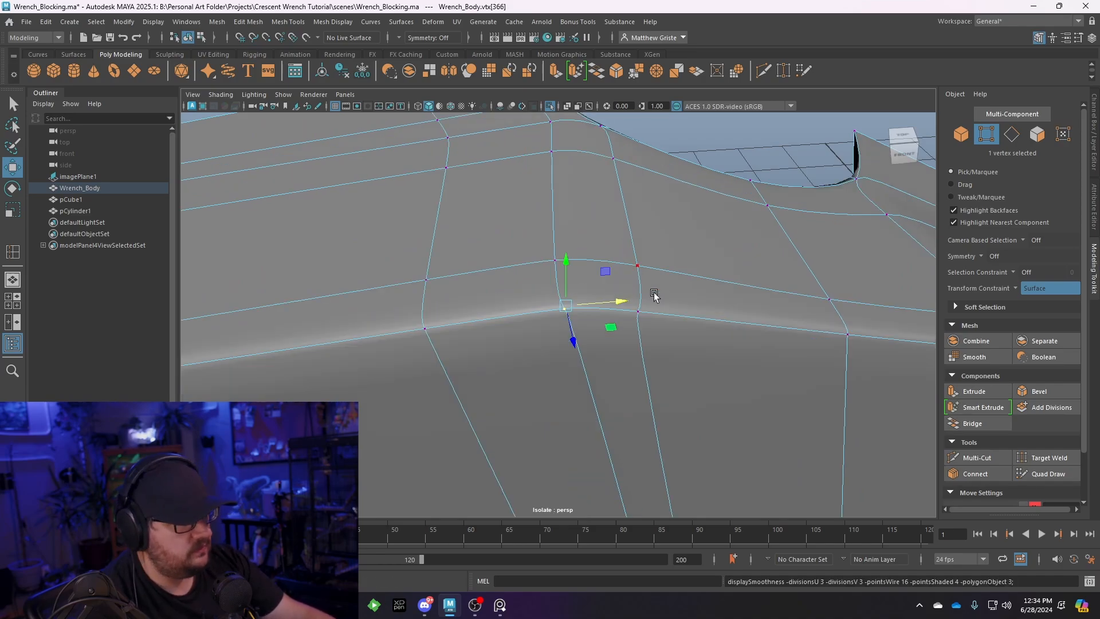
pyautogui.scroll(-2, 661, 272)
pyautogui.moveTo(659, 268); pyautogui.dragTo(674, 213, button='right')
pyautogui.keyDown('alt'); pyautogui.moveTo(674, 213); pyautogui.dragTo(535, 205); pyautogui.keyUp('alt')
pyautogui.click(523, 202)
pyautogui.keyDown('alt'); pyautogui.moveTo(559, 248); pyautogui.dragTo(521, 367); pyautogui.keyUp('alt')
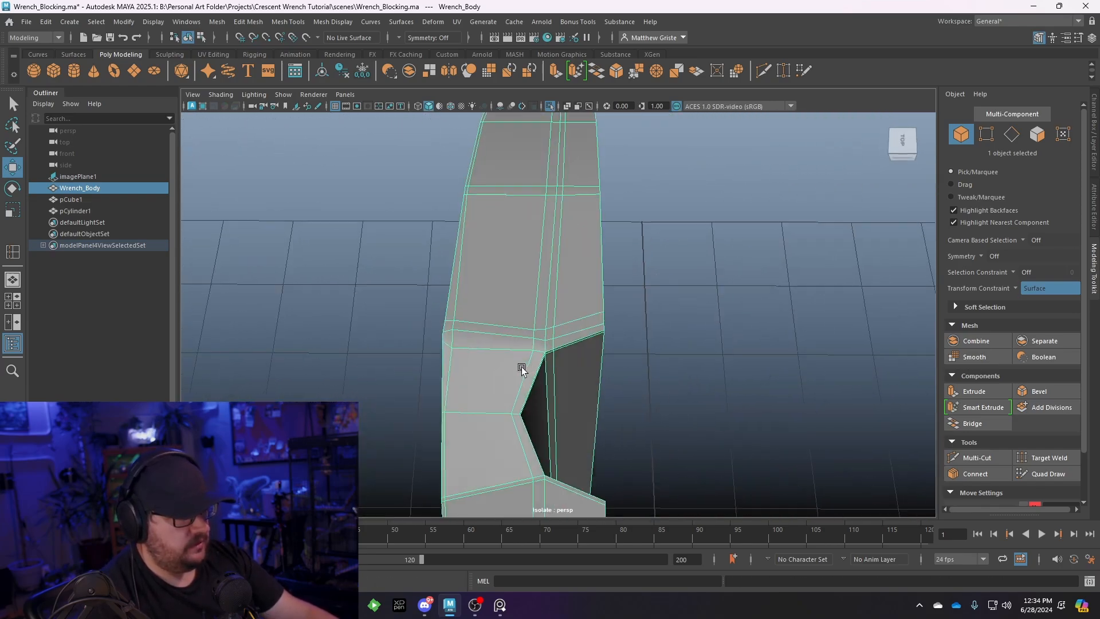
# Trace the support loop from the jaw channel's corner onto the inner walls by selecting its edges, and examine where it ends
pyautogui.scroll(5, 547, 352)
pyautogui.moveTo(553, 349); pyautogui.dragTo(555, 281, button='right')
pyautogui.scroll(5, 565, 310)
pyautogui.click(545, 371)
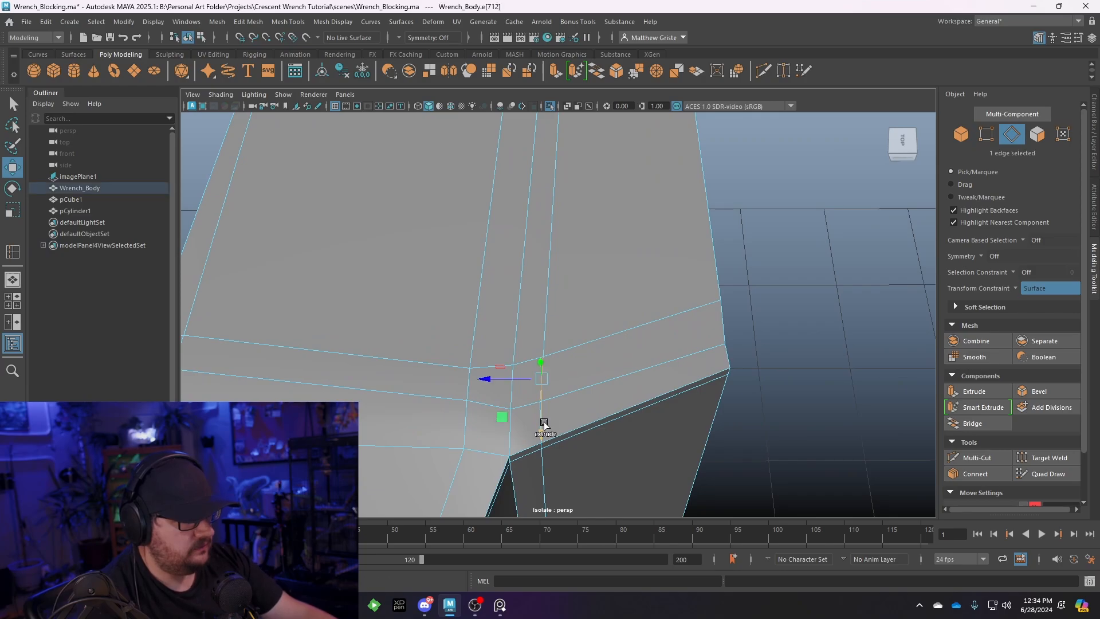
pyautogui.keyDown('alt'); pyautogui.moveTo(543, 422); pyautogui.dragTo(572, 364); pyautogui.keyUp('alt')
pyautogui.scroll(-5, 572, 363)
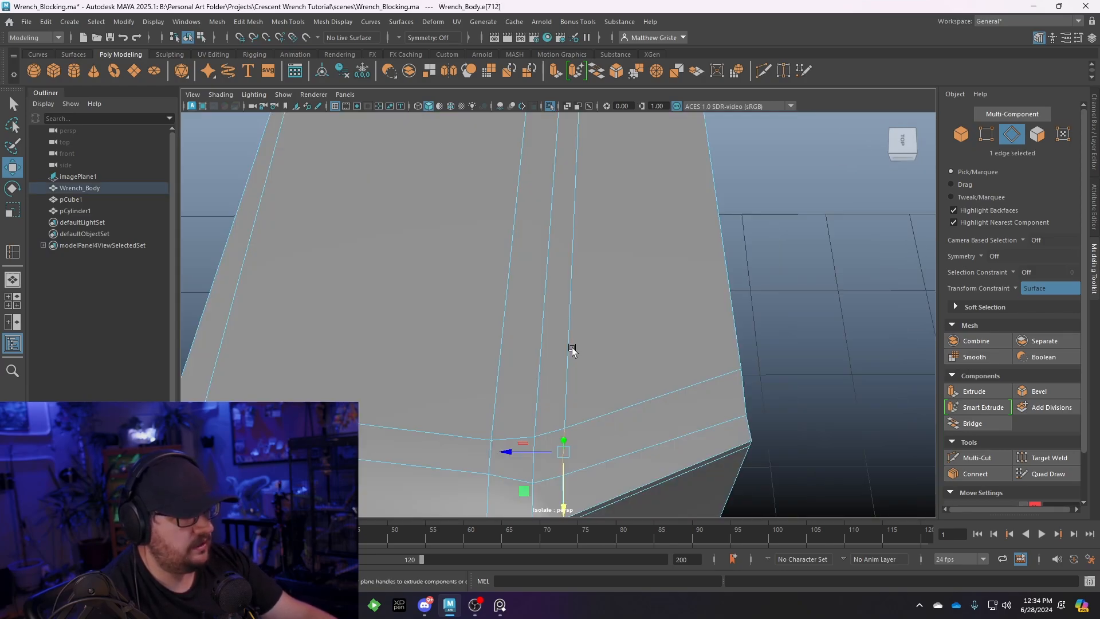
pyautogui.keyDown('alt'); pyautogui.moveTo(571, 453); pyautogui.dragTo(569, 383, button='middle'); pyautogui.keyUp('alt')
pyautogui.scroll(5, 570, 383)
pyautogui.keyDown('shift'); pyautogui.click(559, 435); pyautogui.keyUp('shift')
pyautogui.keyDown('alt'); pyautogui.moveTo(565, 493); pyautogui.dragTo(559, 271, button='middle'); pyautogui.keyUp('alt')
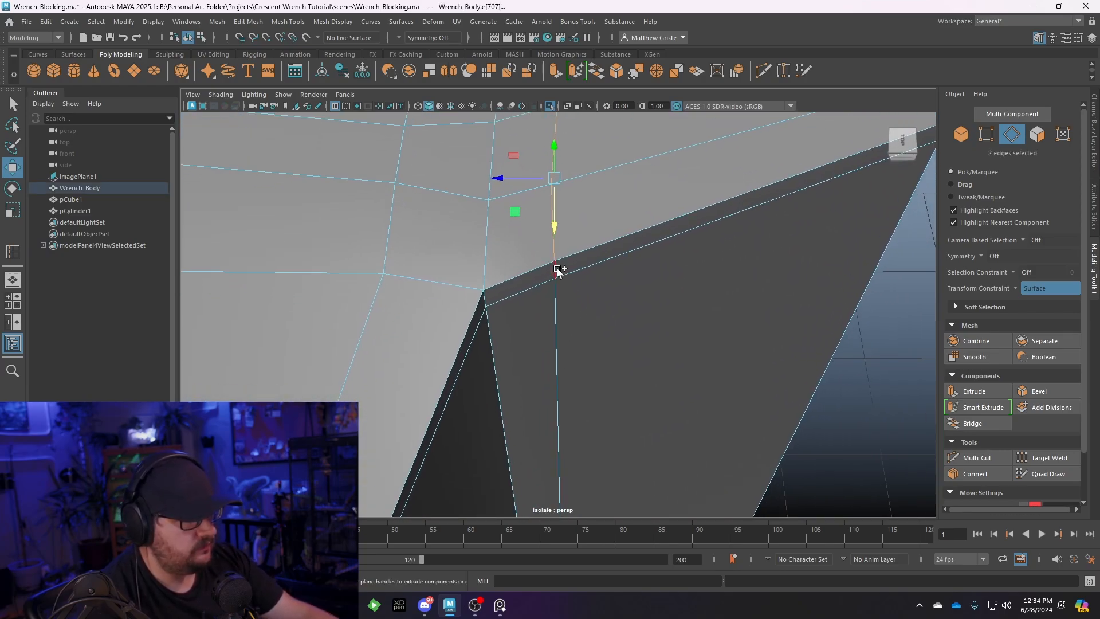
pyautogui.scroll(-5, 561, 307)
pyautogui.keyDown('alt'); pyautogui.moveTo(568, 388); pyautogui.dragTo(480, 335); pyautogui.keyUp('alt')
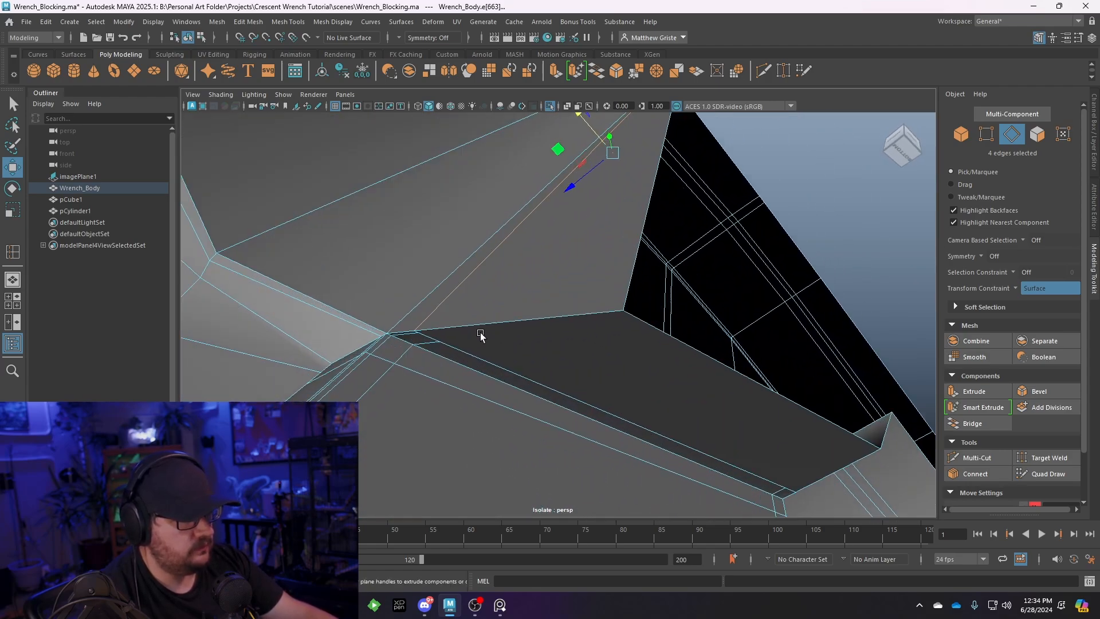
pyautogui.keyDown('alt'); pyautogui.moveTo(469, 342); pyautogui.dragTo(541, 319, button='middle'); pyautogui.keyUp('alt')
pyautogui.scroll(2, 541, 320)
pyautogui.scroll(3, 587, 367)
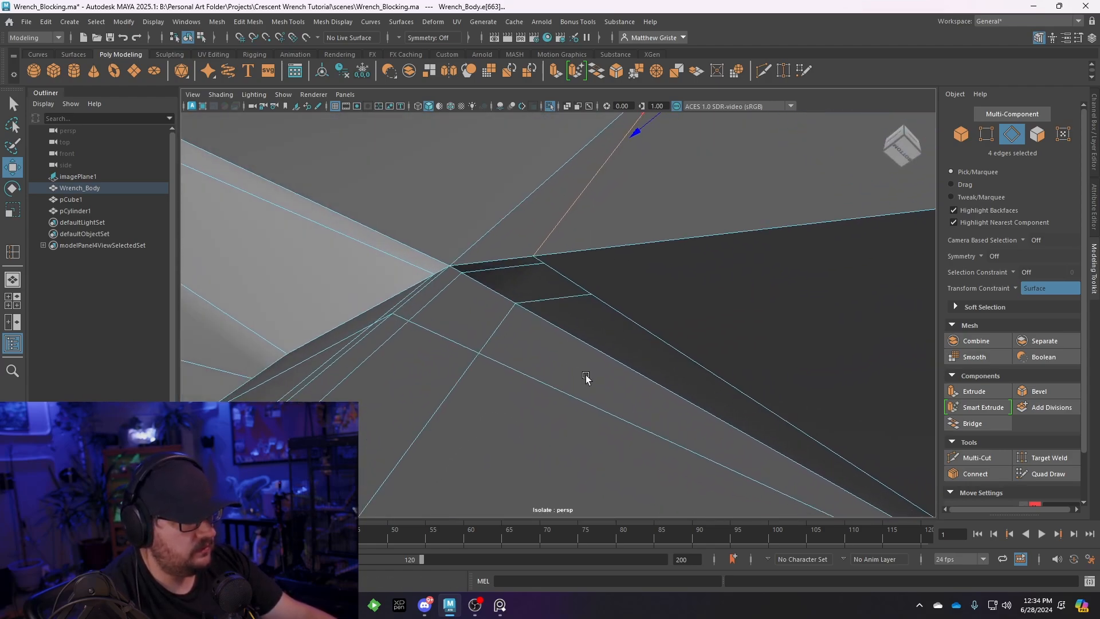
pyautogui.keyDown('alt'); pyautogui.moveTo(589, 367); pyautogui.dragTo(520, 322); pyautogui.keyUp('alt')
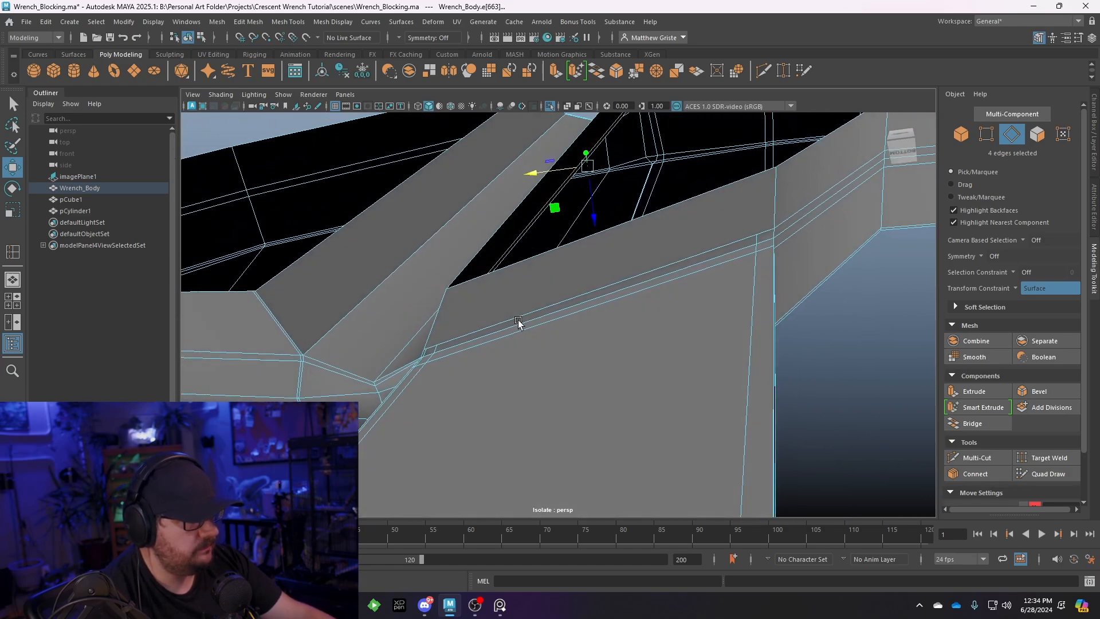
pyautogui.keyDown('alt'); pyautogui.moveTo(806, 267); pyautogui.dragTo(596, 351); pyautogui.keyUp('alt')
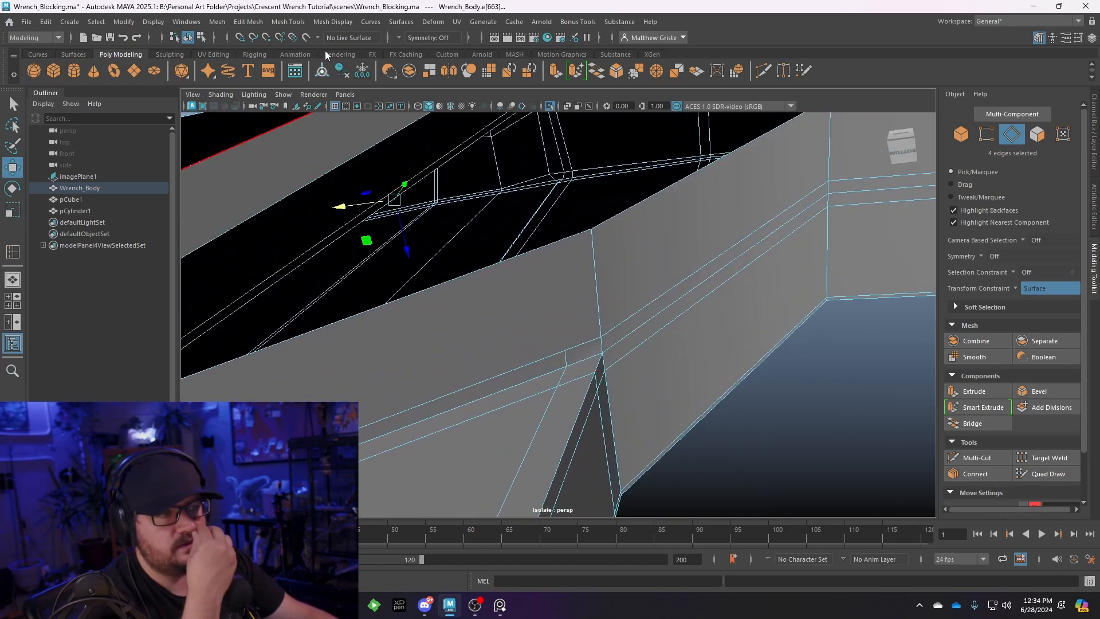
# Use Multi-Cut to extend the support loop from its end vertex on the inner wall to the mesh's open border
pyautogui.click(288, 22)
pyautogui.click(316, 135)
pyautogui.scroll(1, 556, 351)
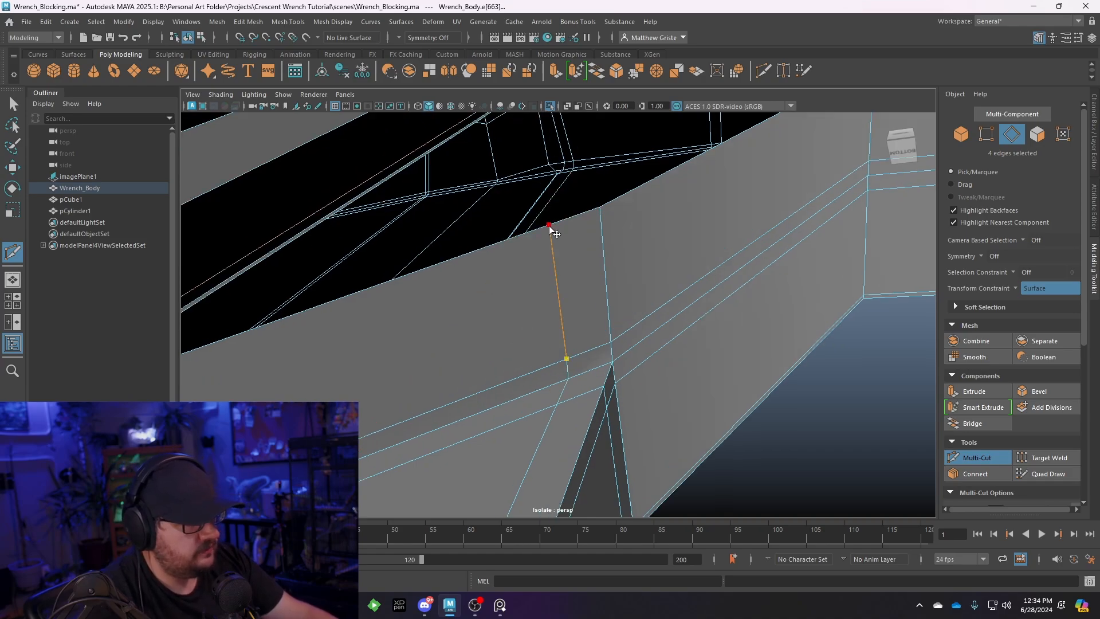
pyautogui.scroll(-1, 550, 227)
pyautogui.rightClick(560, 214)
pyautogui.scroll(-1, 476, 266)
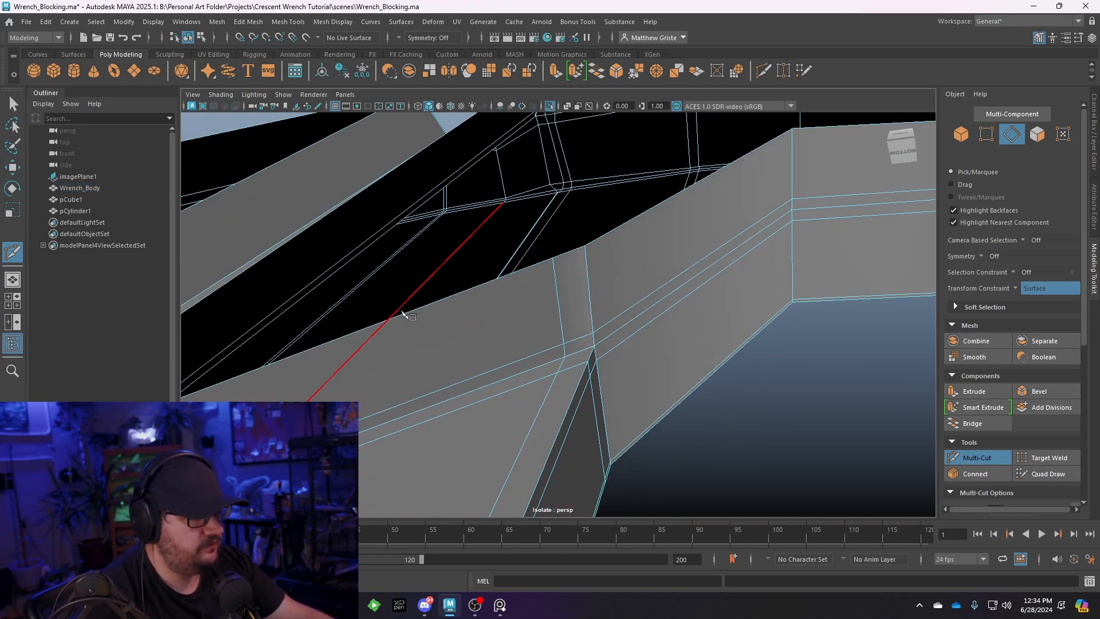
# Cut support edges across the wall beside the jaw channel to the open border and check them in smooth preview
pyautogui.keyDown('alt'); pyautogui.moveTo(404, 314); pyautogui.dragTo(552, 341); pyautogui.keyUp('alt')
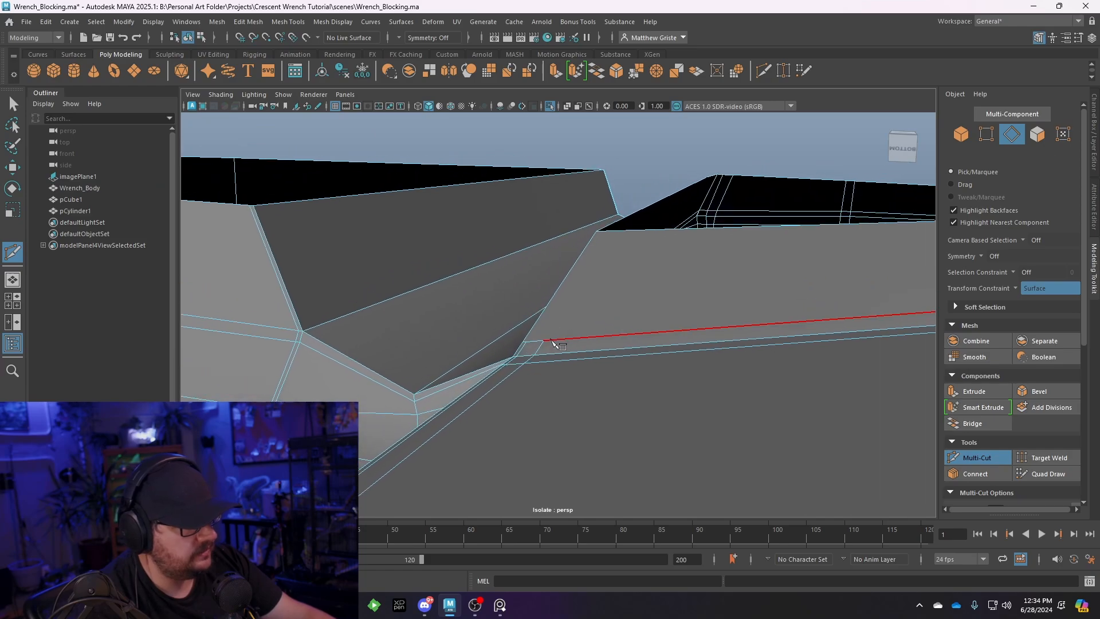
pyautogui.click(545, 342)
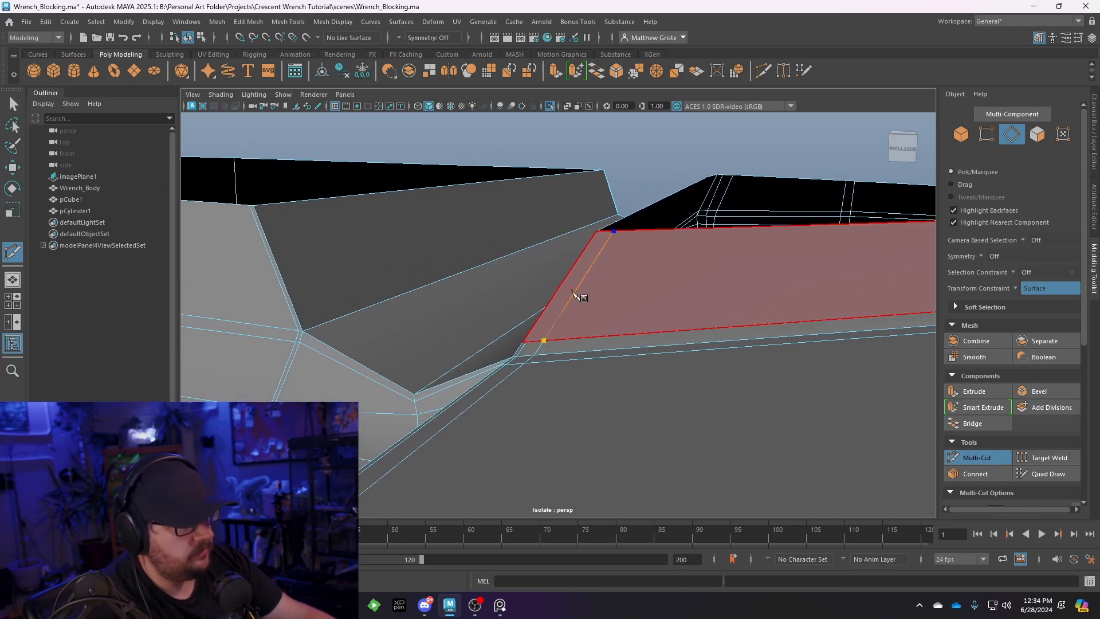
pyautogui.scroll(2, 560, 302)
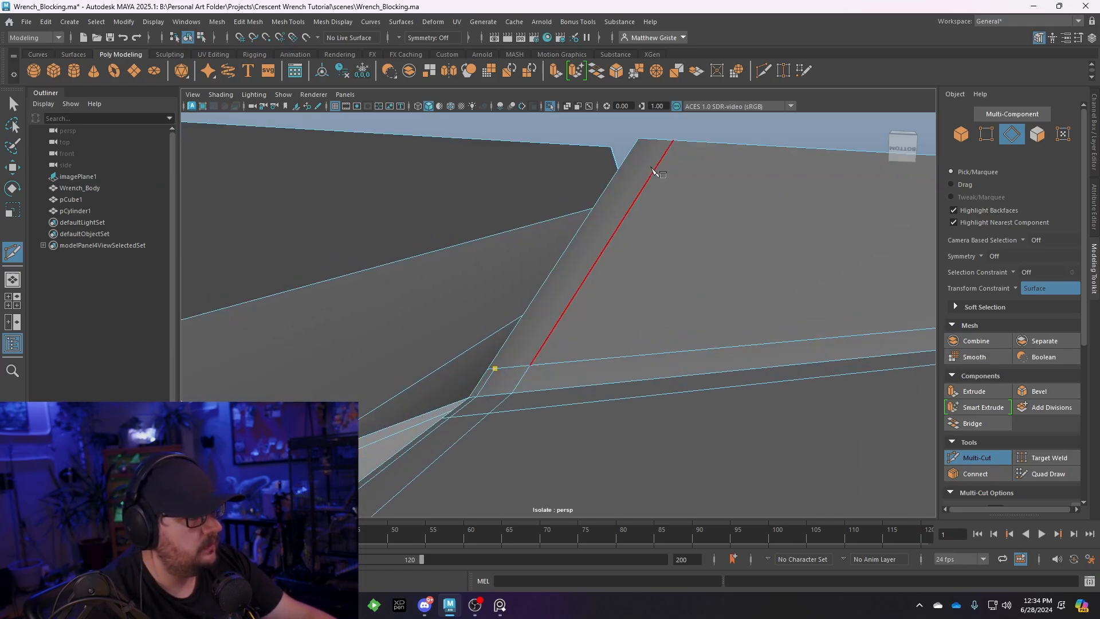
pyautogui.keyDown('alt'); pyautogui.moveTo(650, 142); pyautogui.dragTo(602, 261); pyautogui.keyUp('alt')
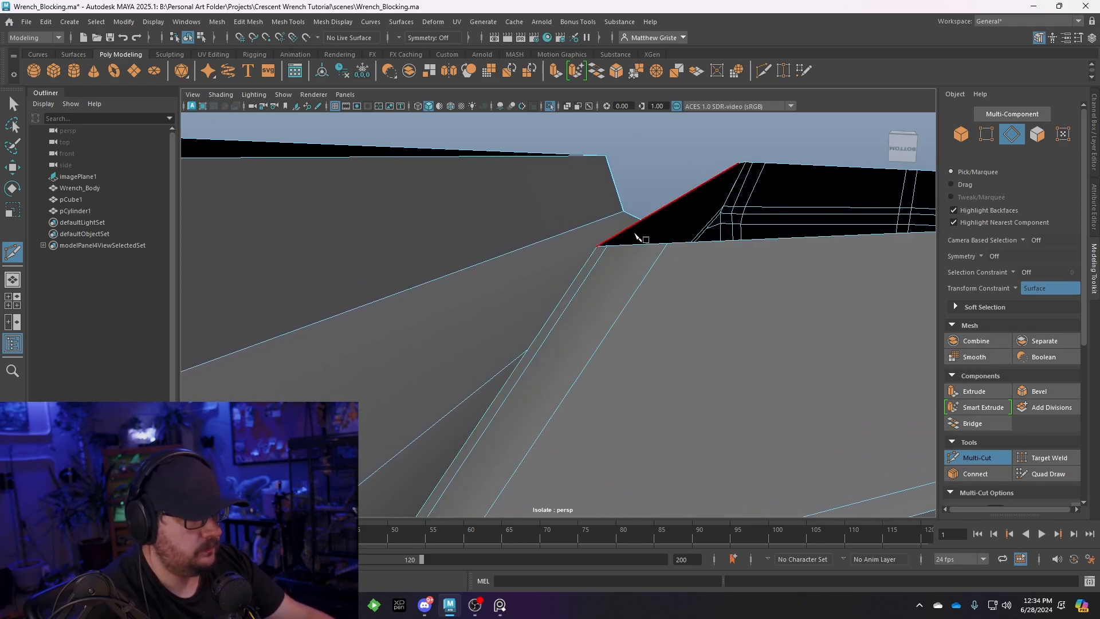
pyautogui.scroll(-3, 611, 277)
pyautogui.press('q')
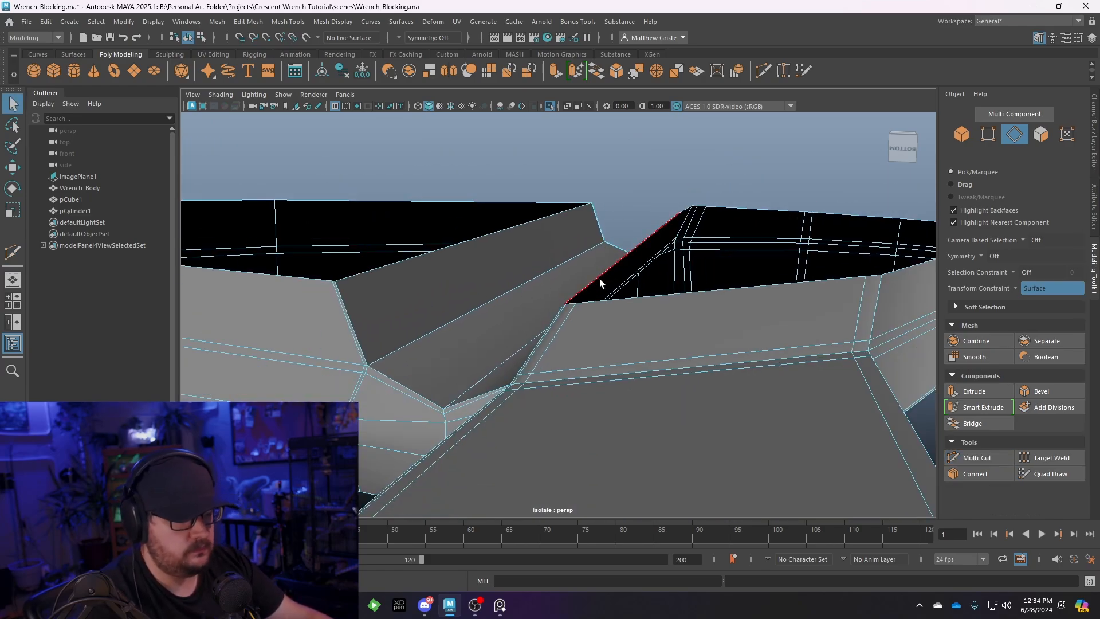
pyautogui.press('3')
pyautogui.keyDown('alt'); pyautogui.moveTo(602, 287); pyautogui.dragTo(649, 326); pyautogui.keyUp('alt')
pyautogui.press('1')
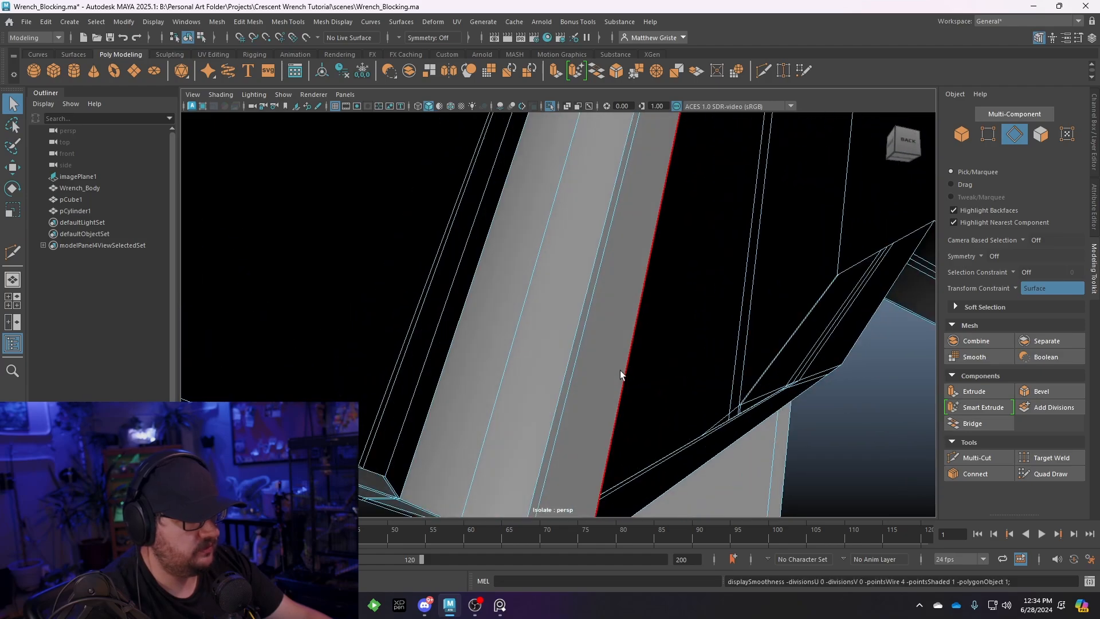
# Insert an edge loop across the jaw channel's inner surface close to its end
pyautogui.keyDown('alt'); pyautogui.moveTo(621, 373); pyautogui.dragTo(556, 305); pyautogui.keyUp('alt')
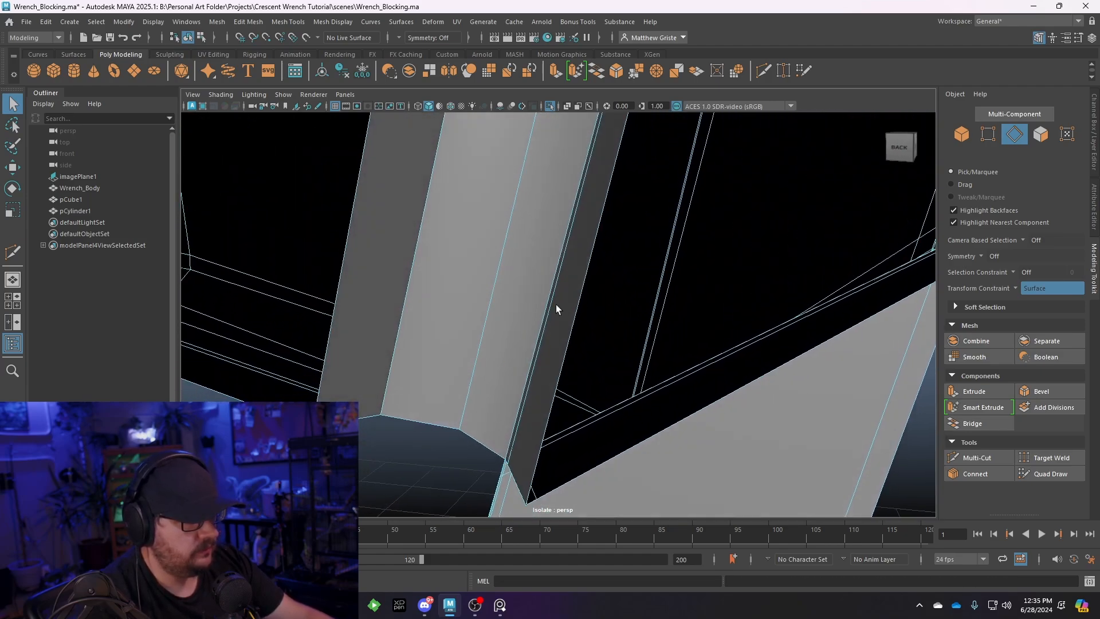
pyautogui.moveTo(539, 290); pyautogui.dragTo(463, 169, button='right')
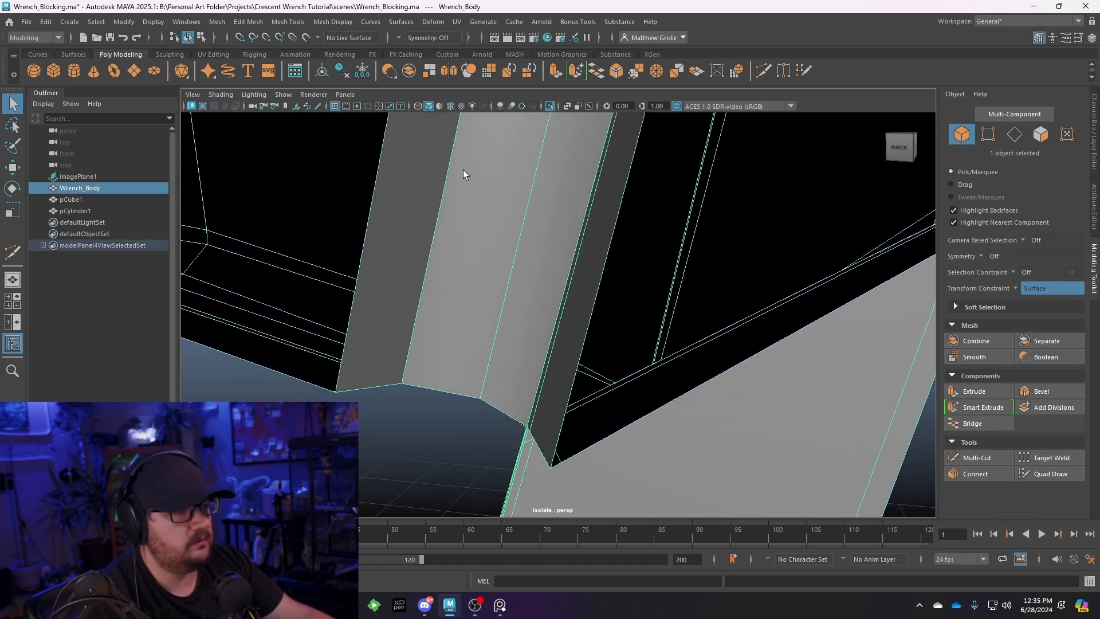
pyautogui.click(288, 22)
pyautogui.click(322, 112)
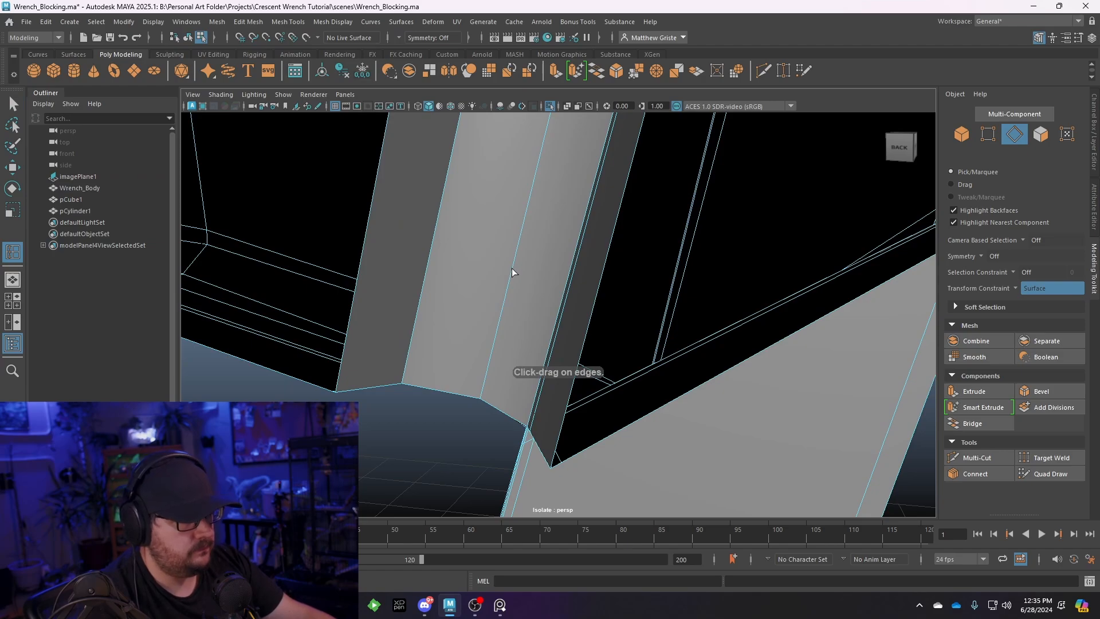
pyautogui.moveTo(498, 395); pyautogui.dragTo(495, 399)
pyautogui.keyDown('alt'); pyautogui.moveTo(496, 398); pyautogui.dragTo(551, 348); pyautogui.keyUp('alt')
pyautogui.scroll(4, 587, 301)
pyautogui.scroll(-4, 587, 301)
pyautogui.keyDown('alt'); pyautogui.moveTo(586, 301); pyautogui.dragTo(582, 361, button='middle'); pyautogui.keyUp('alt')
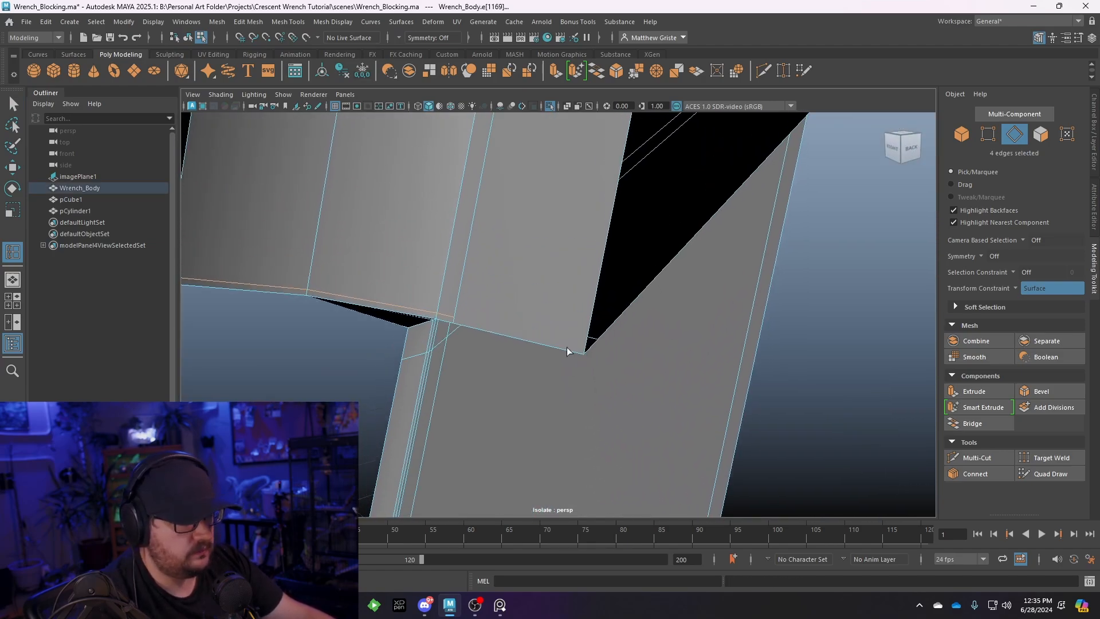
# Use Multi-Cut to continue the new channel-end loop across the adjoining wall face to the open border
pyautogui.scroll(2, 467, 243)
pyautogui.click(306, 23)
pyautogui.click(324, 133)
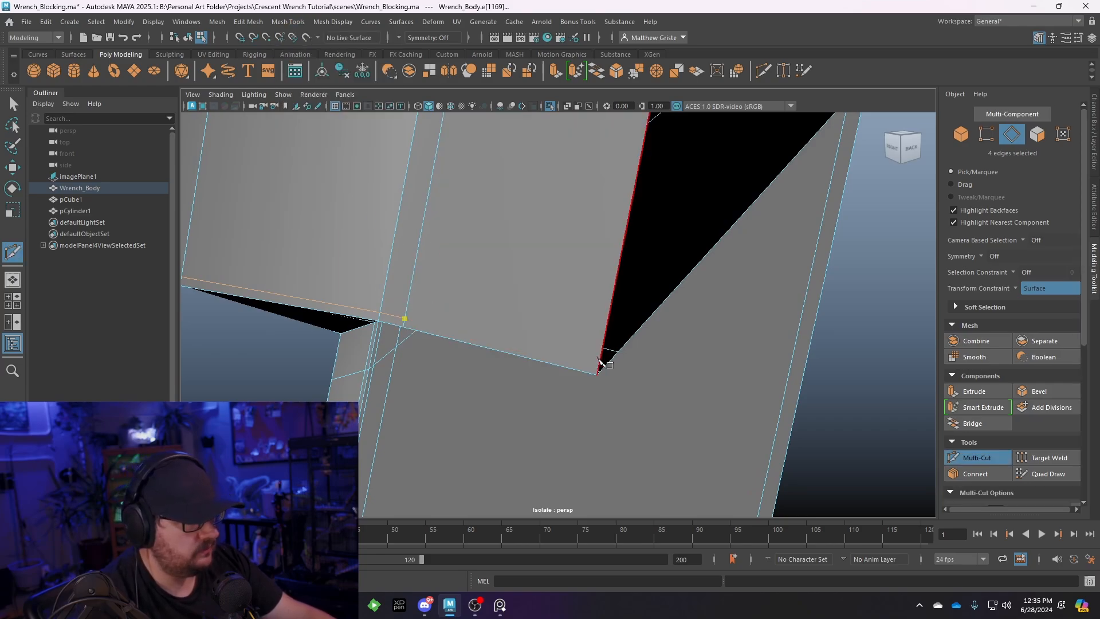
pyautogui.rightClick(591, 337)
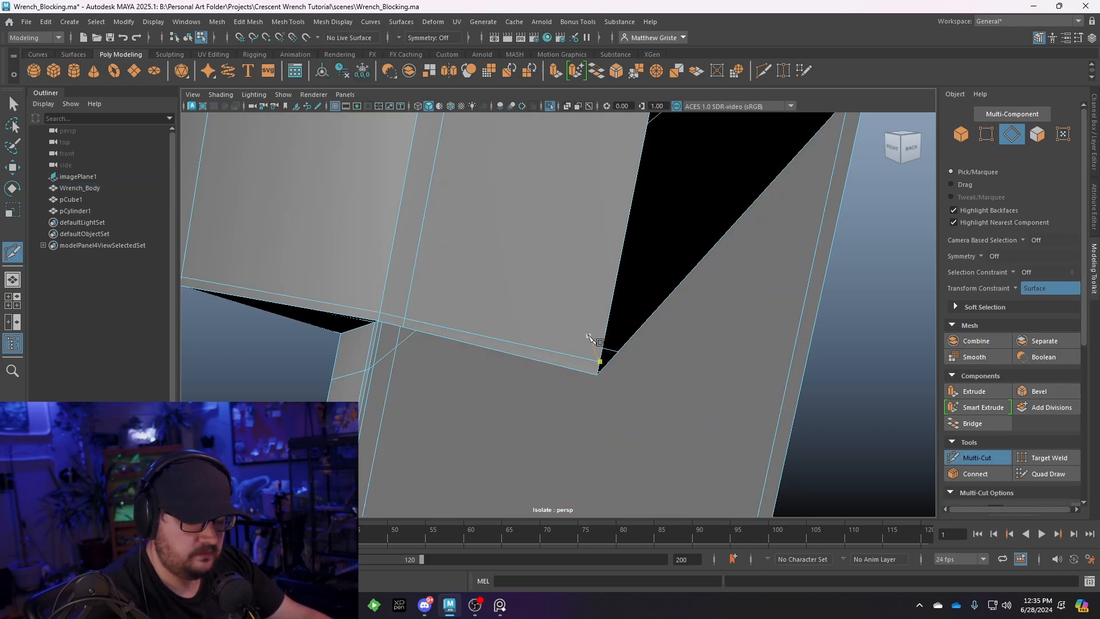
# Turn on smooth preview and inspect the channel end and the whole wrench head in object mode
pyautogui.press('q')
pyautogui.press('3')
pyautogui.keyDown('alt'); pyautogui.moveTo(547, 300); pyautogui.dragTo(579, 231); pyautogui.keyUp('alt')
pyautogui.moveTo(569, 253); pyautogui.dragTo(630, 218, button='right')
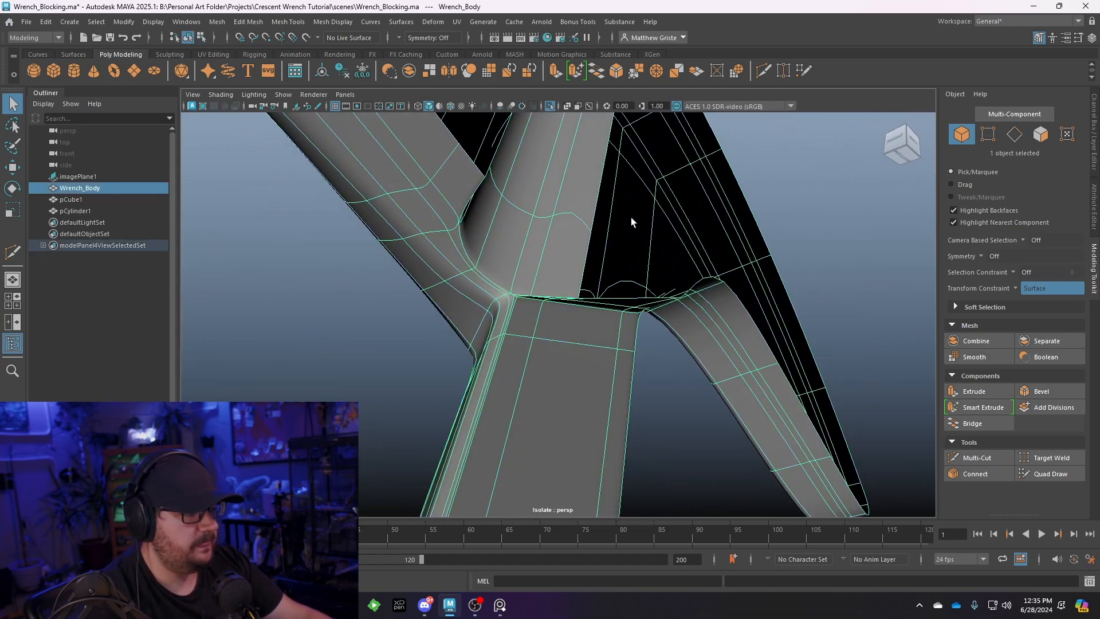
pyautogui.scroll(-4, 665, 298)
pyautogui.click(697, 424)
pyautogui.keyDown('alt'); pyautogui.moveTo(672, 294); pyautogui.dragTo(575, 280); pyautogui.keyUp('alt')
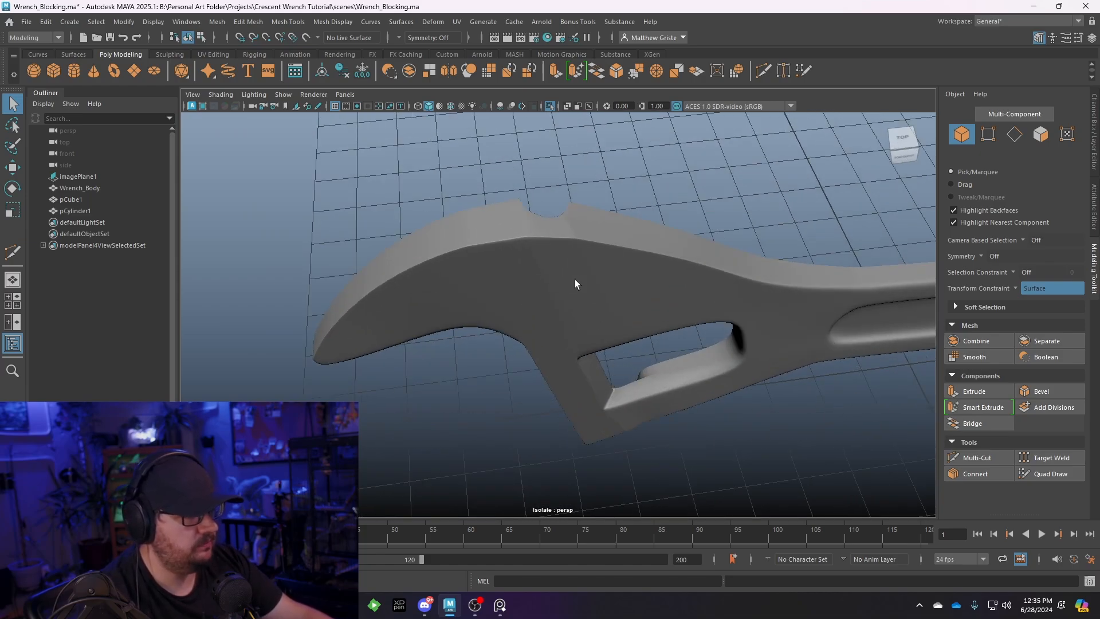
# Turn off smooth preview and switch to edge selection near the head rim above the jaw channel
pyautogui.click(575, 280)
pyautogui.scroll(5, 568, 286)
pyautogui.press('1')
pyautogui.keyDown('alt'); pyautogui.moveTo(581, 226); pyautogui.dragTo(512, 201); pyautogui.keyUp('alt')
pyautogui.keyDown('alt'); pyautogui.moveTo(457, 147); pyautogui.dragTo(515, 230, button='middle'); pyautogui.keyUp('alt')
pyautogui.scroll(4, 515, 231)
pyautogui.moveTo(480, 216); pyautogui.dragTo(479, 194, button='right')
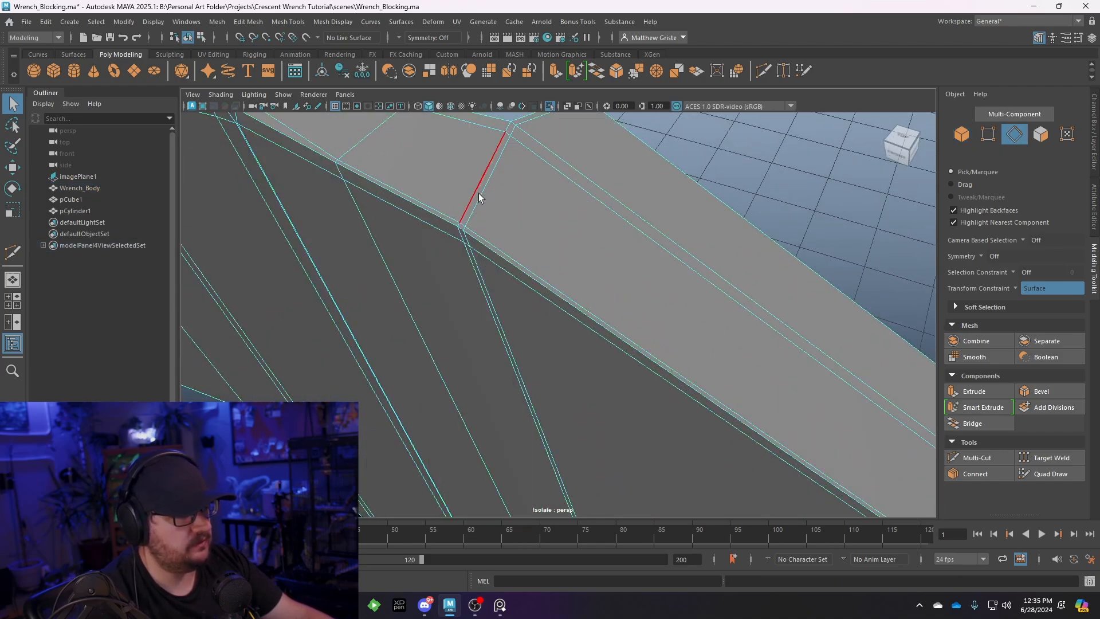
pyautogui.click(466, 232)
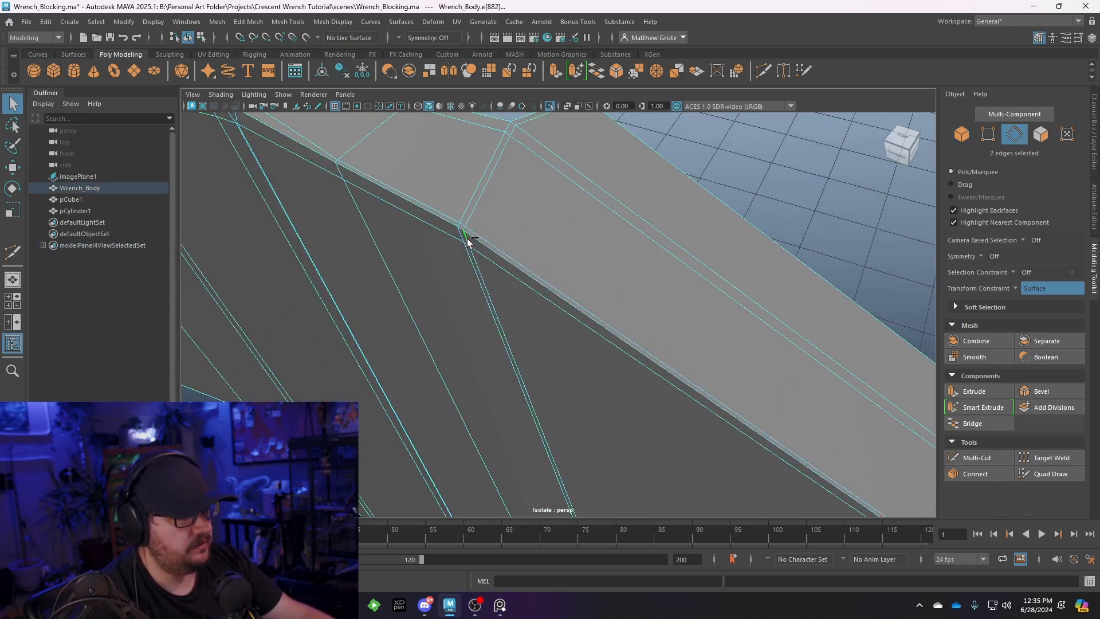
pyautogui.keyDown('alt'); pyautogui.moveTo(467, 239); pyautogui.dragTo(531, 261); pyautogui.keyUp('alt')
pyautogui.press('w')
pyautogui.moveTo(709, 223); pyautogui.dragTo(794, 235)
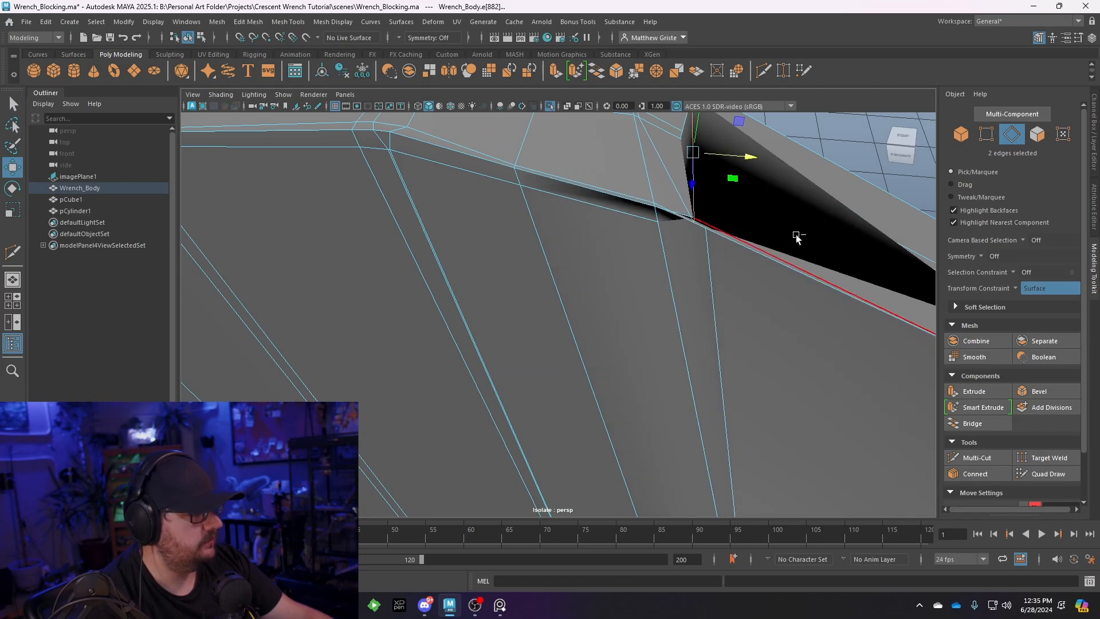
pyautogui.hotkey('ctrl', 'z')
pyautogui.moveTo(668, 187); pyautogui.dragTo(675, 208)
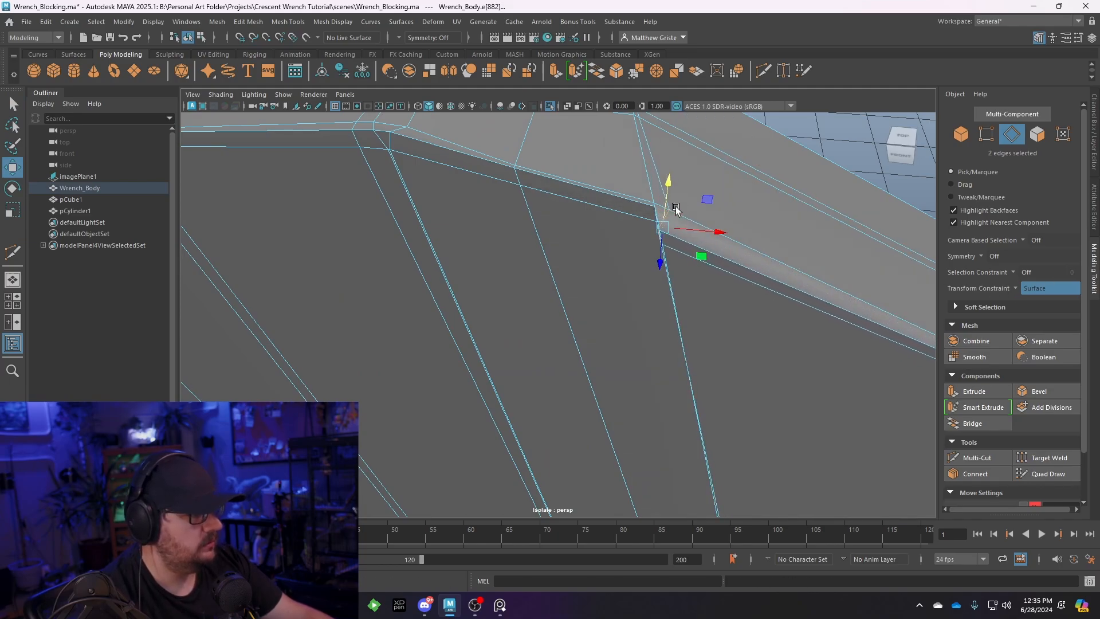
pyautogui.hotkey('ctrl', 'z')
pyautogui.moveTo(659, 244); pyautogui.dragTo(669, 253)
pyautogui.hotkey('ctrl', 'z')
pyautogui.moveTo(707, 220); pyautogui.dragTo(812, 264)
pyautogui.hotkey('ctrl', 'z')
# Slide the short loop edges crossing the rim along it away from the crown, using the Edge transform constraint
pyautogui.scroll(-6, 793, 298)
pyautogui.keyDown('alt'); pyautogui.moveTo(781, 332); pyautogui.dragTo(730, 268); pyautogui.keyUp('alt')
pyautogui.keyDown('alt'); pyautogui.moveTo(730, 268); pyautogui.dragTo(651, 298, button='middle'); pyautogui.keyUp('alt')
pyautogui.scroll(6, 652, 298)
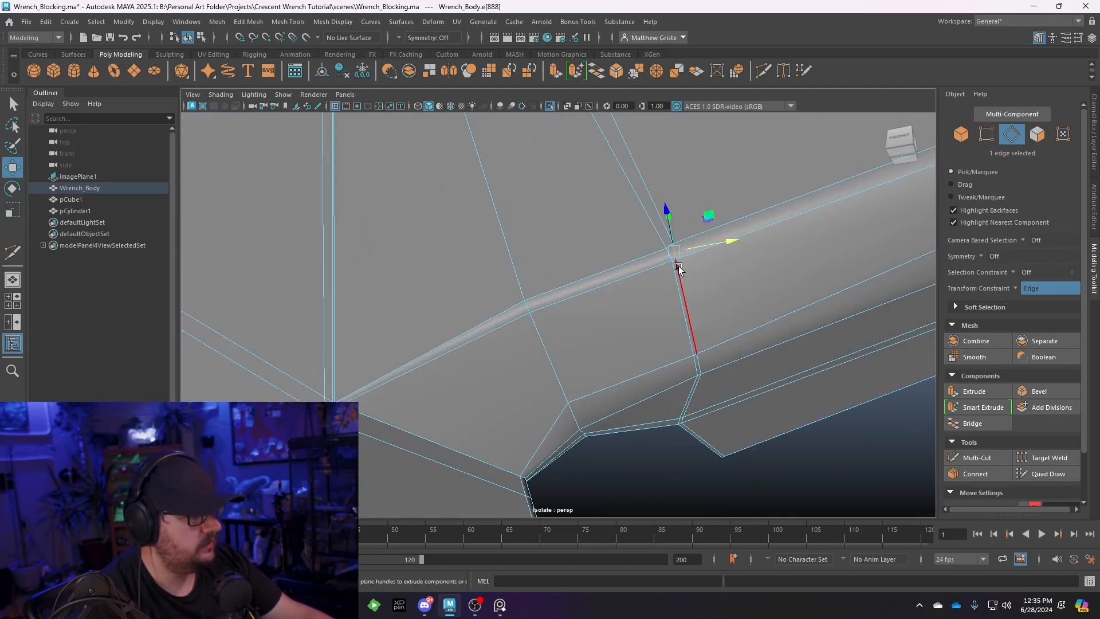
pyautogui.moveTo(715, 246); pyautogui.dragTo(728, 242)
pyautogui.click(706, 358)
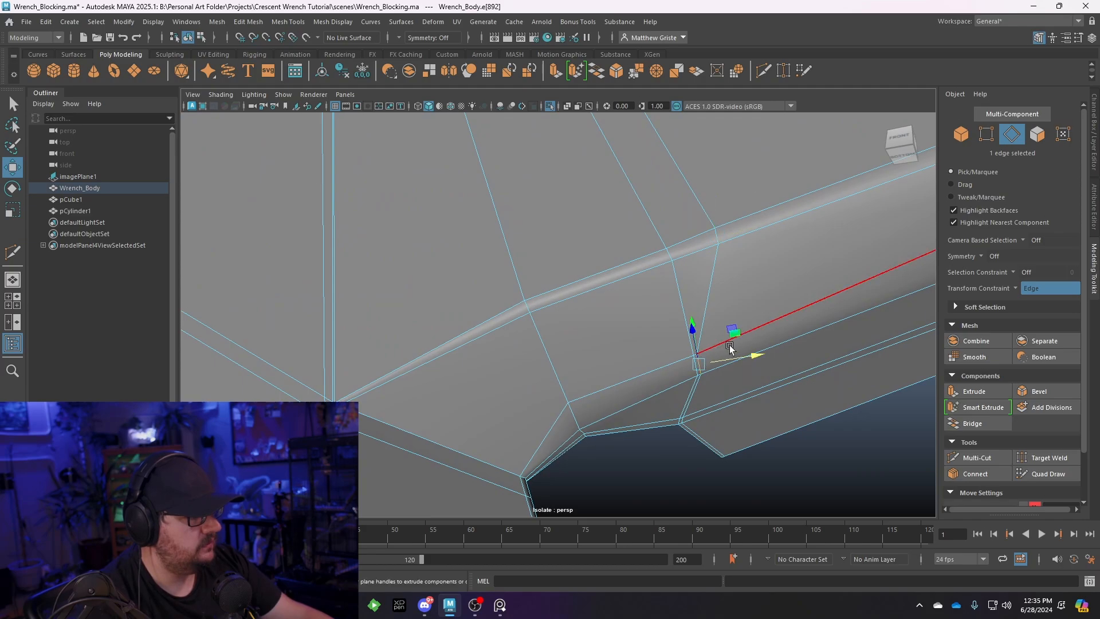
pyautogui.moveTo(752, 354); pyautogui.dragTo(794, 347)
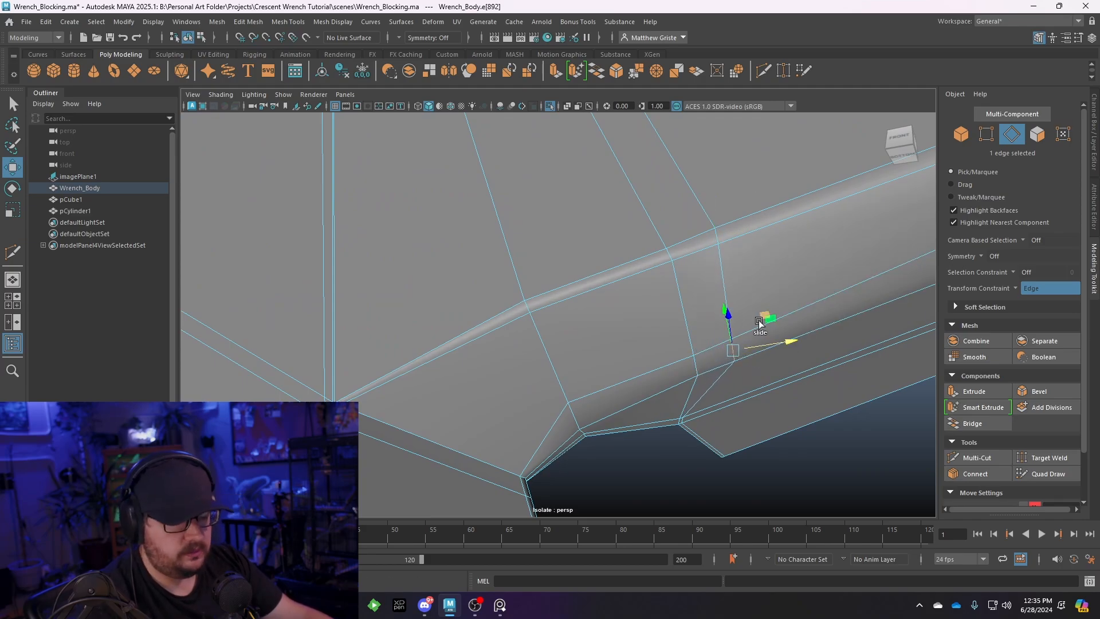
# Turn on smooth preview and inspect the respaced rim edges and the wrench head in object mode
pyautogui.press('q')
pyautogui.press('3')
pyautogui.rightClick(692, 240)
pyautogui.moveTo(691, 238); pyautogui.dragTo(758, 221, button='right')
pyautogui.scroll(-4, 714, 220)
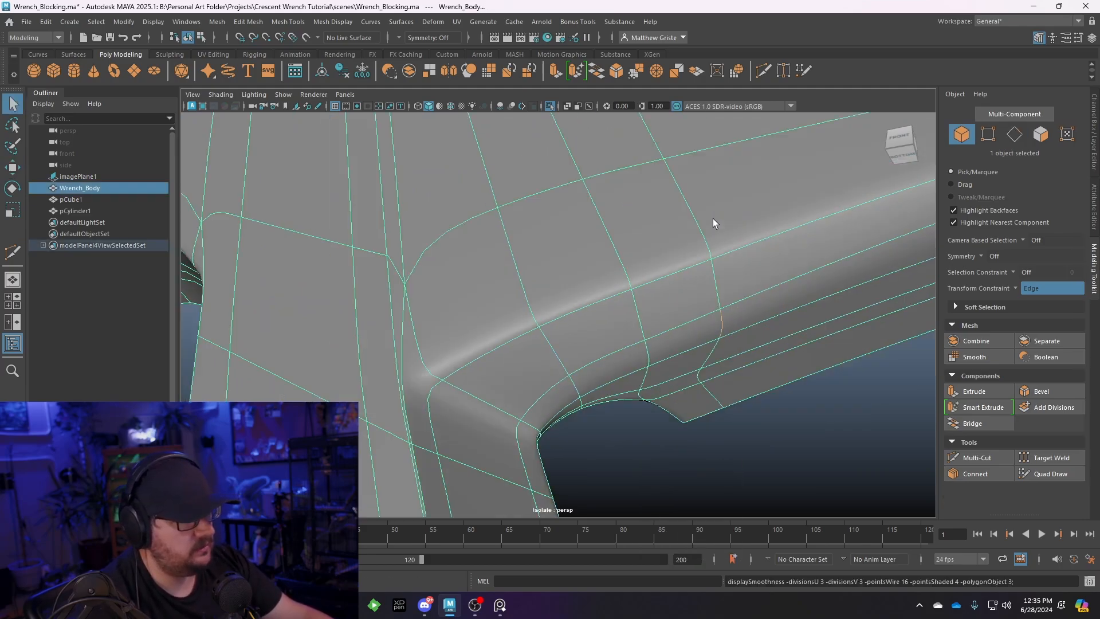
pyautogui.keyDown('alt'); pyautogui.moveTo(713, 220); pyautogui.dragTo(686, 293); pyautogui.keyUp('alt')
pyautogui.keyDown('alt'); pyautogui.moveTo(686, 293); pyautogui.dragTo(690, 324, button='middle'); pyautogui.keyUp('alt')
pyautogui.scroll(-5, 691, 329)
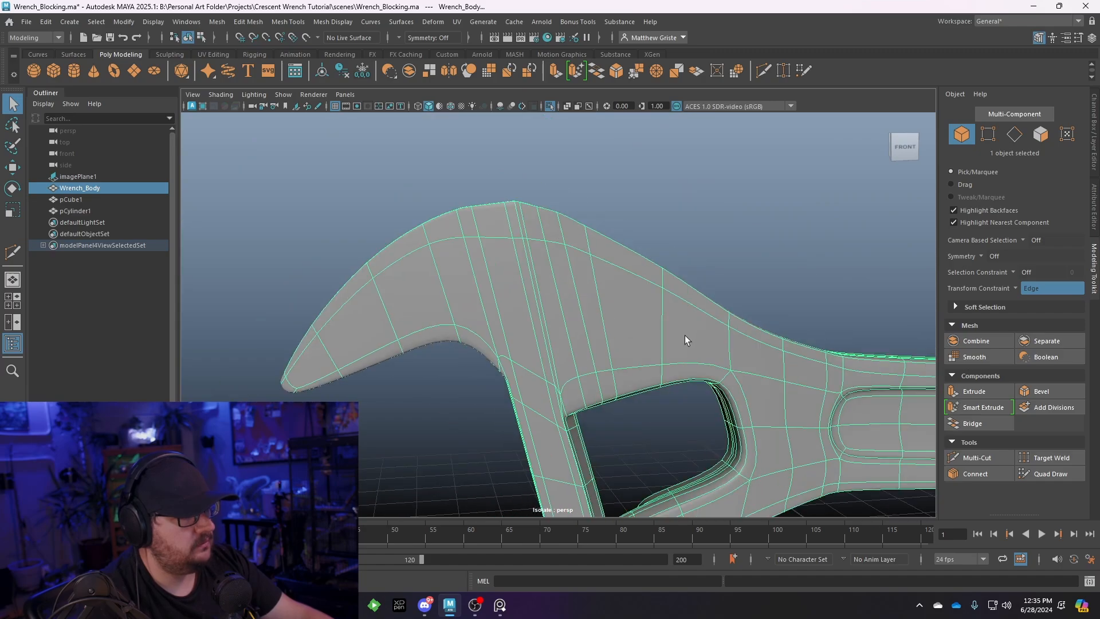
pyautogui.keyDown('alt'); pyautogui.moveTo(685, 336); pyautogui.dragTo(665, 359); pyautogui.keyUp('alt')
pyautogui.click(656, 280)
pyautogui.keyDown('alt'); pyautogui.moveTo(657, 279); pyautogui.dragTo(606, 237); pyautogui.keyUp('alt')
pyautogui.click(665, 238)
# Turn off smooth preview and the transform constraint, and raise two rim vertex clusters on the back slope to follow the reference outline in front view
pyautogui.press('1')
pyautogui.keyDown('alt'); pyautogui.moveTo(608, 263); pyautogui.dragTo(601, 240); pyautogui.keyUp('alt')
pyautogui.moveTo(634, 288); pyautogui.dragTo(621, 269, button='right')
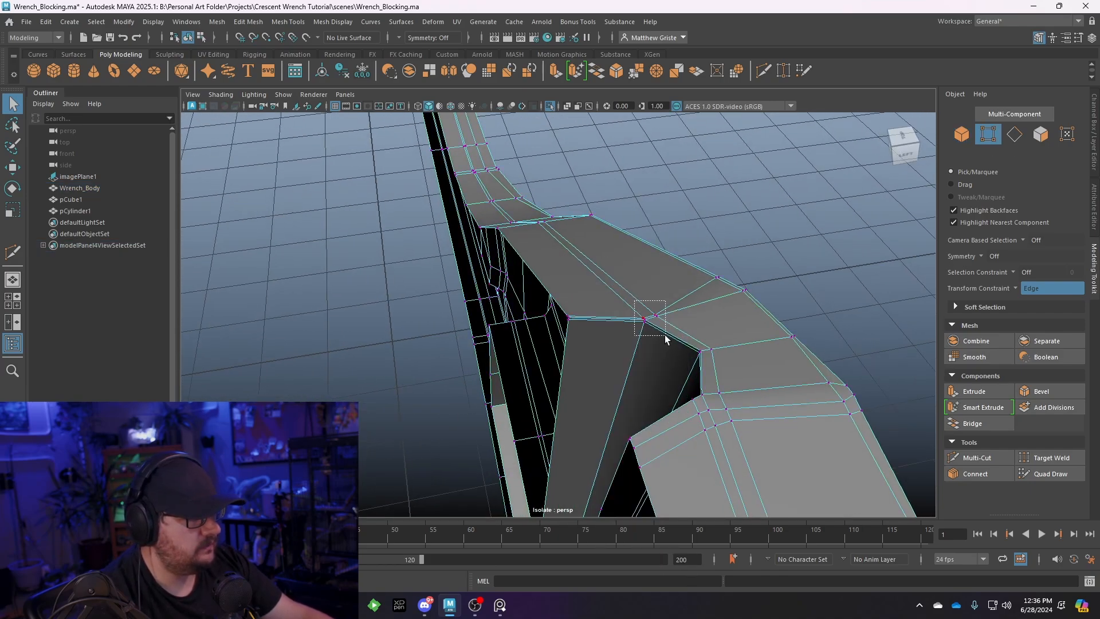
pyautogui.moveTo(635, 300); pyautogui.dragTo(665, 334)
pyautogui.press('w')
pyautogui.keyDown('alt'); pyautogui.moveTo(665, 335); pyautogui.dragTo(592, 333); pyautogui.keyUp('alt')
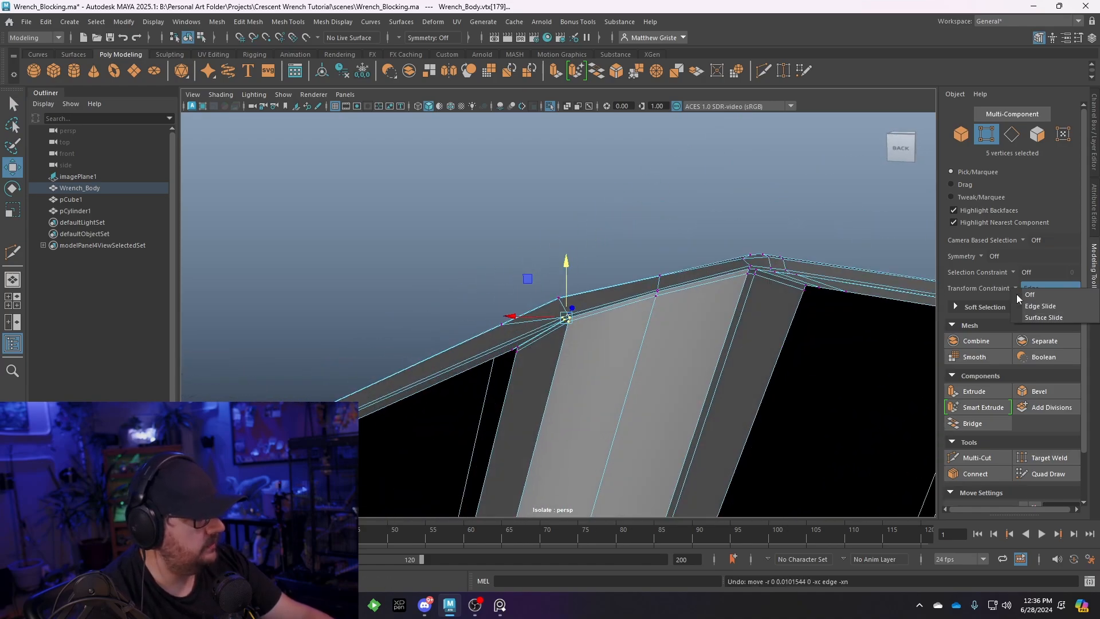
pyautogui.click(1026, 316)
pyautogui.press('space')
pyautogui.press('space')
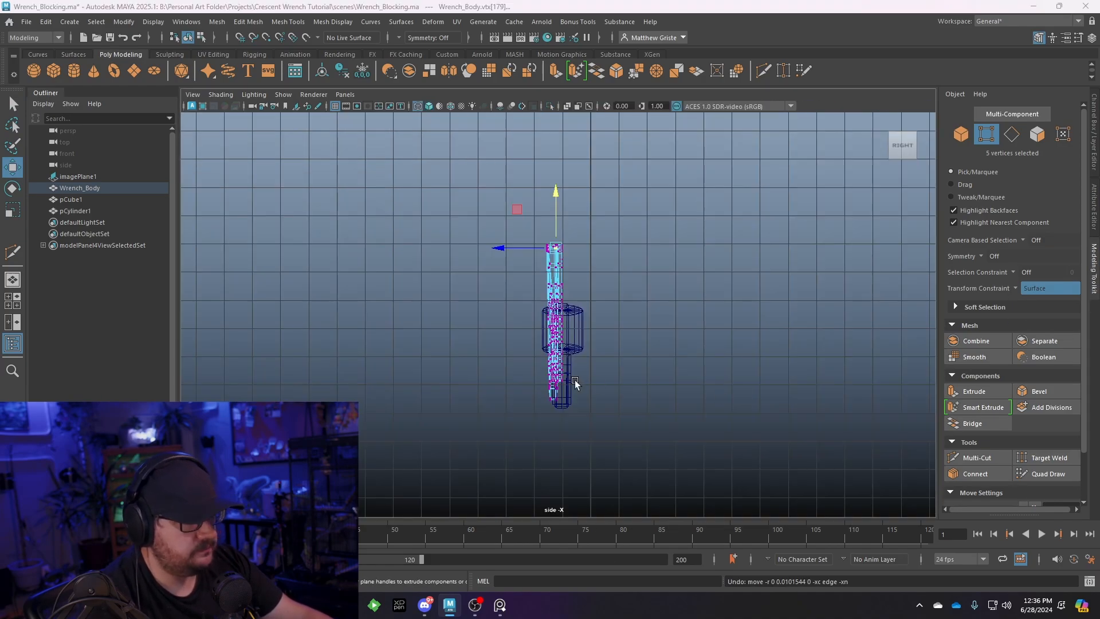
pyautogui.press('space')
pyautogui.press('space')
pyautogui.scroll(10, 605, 208)
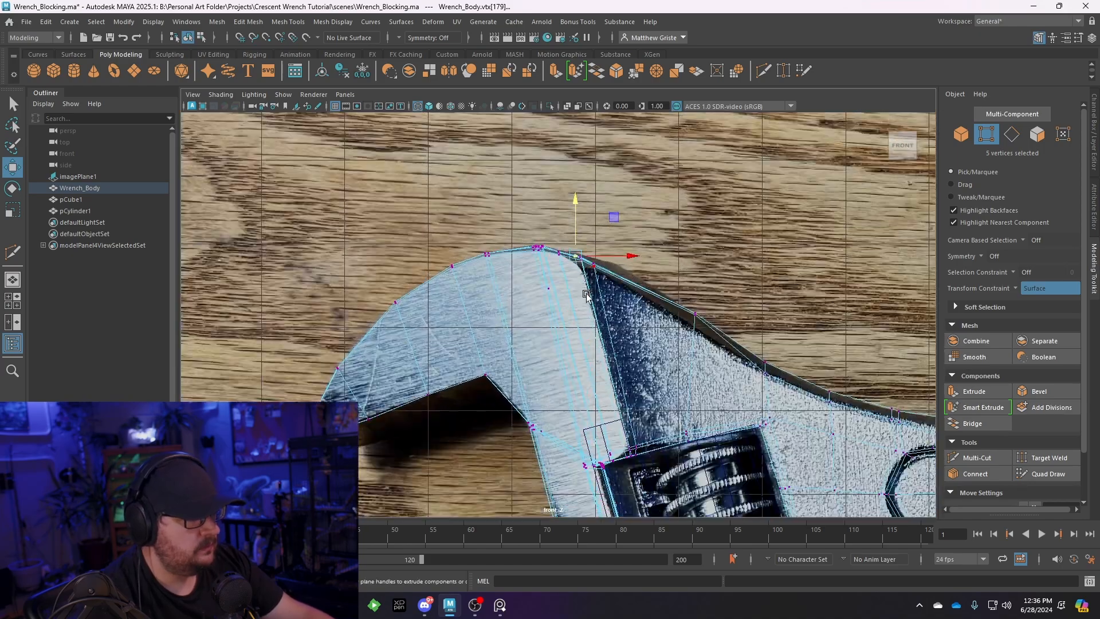
pyautogui.scroll(6, 604, 207)
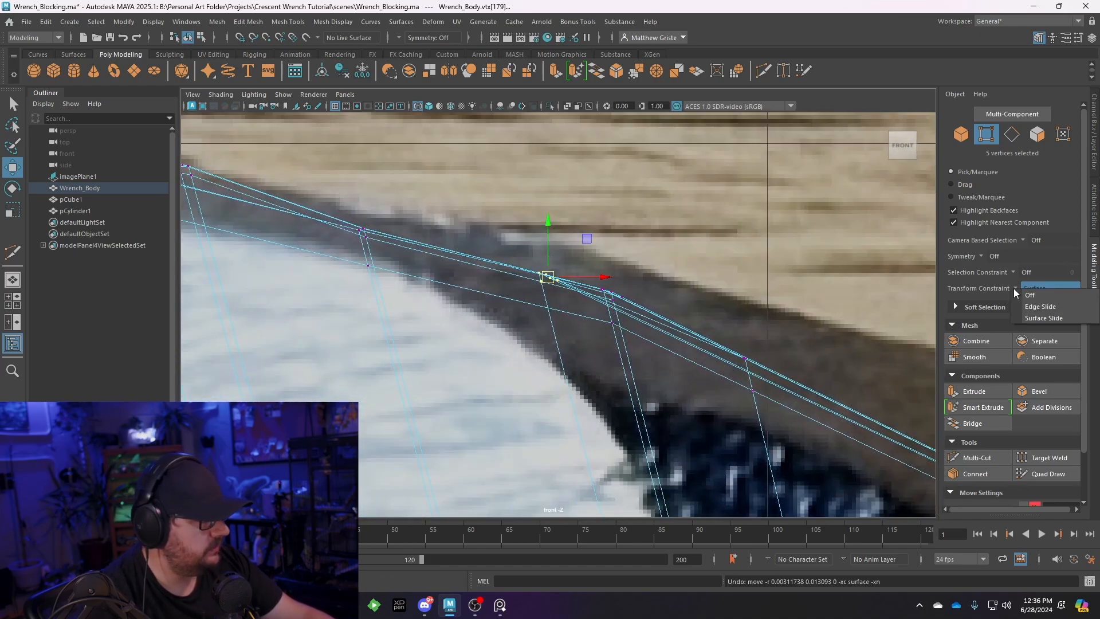
pyautogui.moveTo(545, 228)
pyautogui.mouseDown()
pyautogui.moveTo(555, 207)
pyautogui.moveTo(559, 218)
pyautogui.mouseUp()
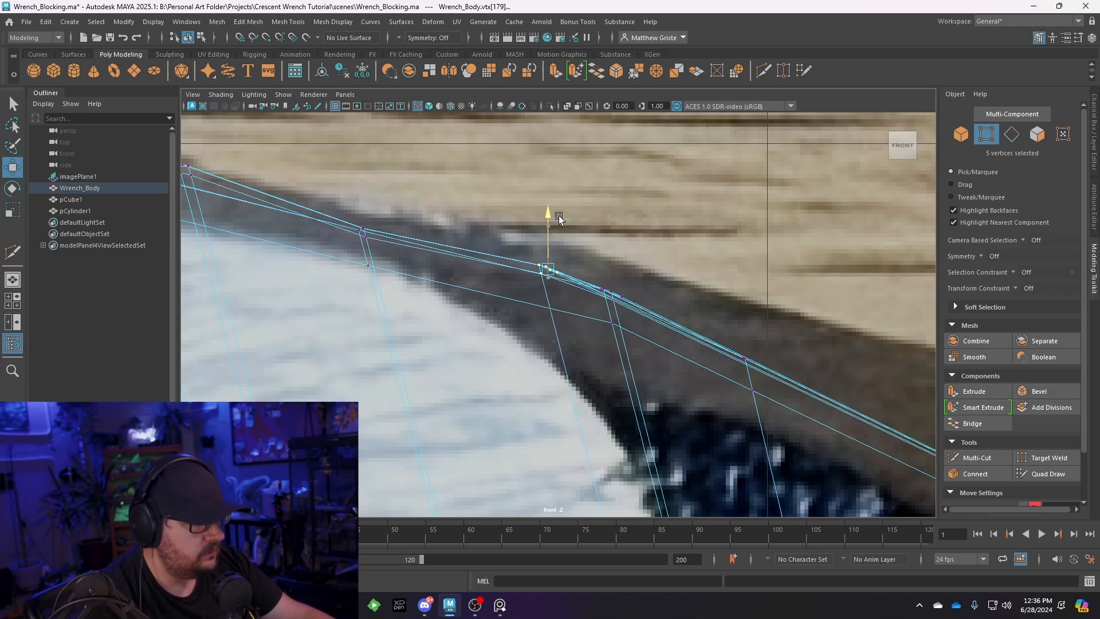
pyautogui.moveTo(365, 202); pyautogui.dragTo(366, 189)
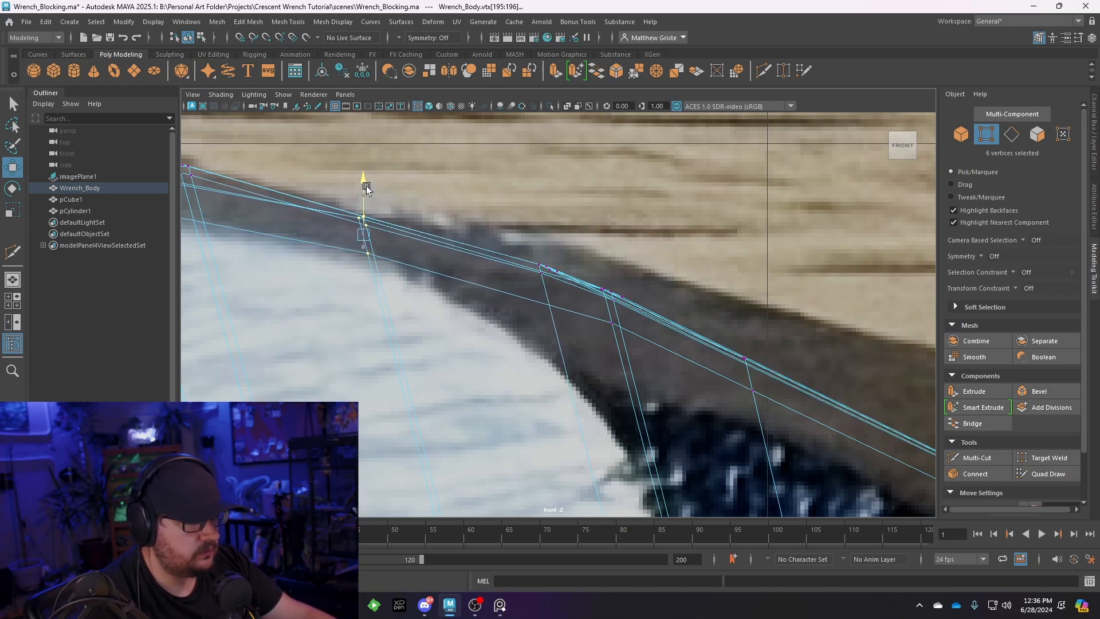
# Select the single low vertex at the head's crown and raise it slightly in the front view
pyautogui.keyDown('alt'); pyautogui.moveTo(415, 223); pyautogui.dragTo(675, 260, button='middle'); pyautogui.keyUp('alt')
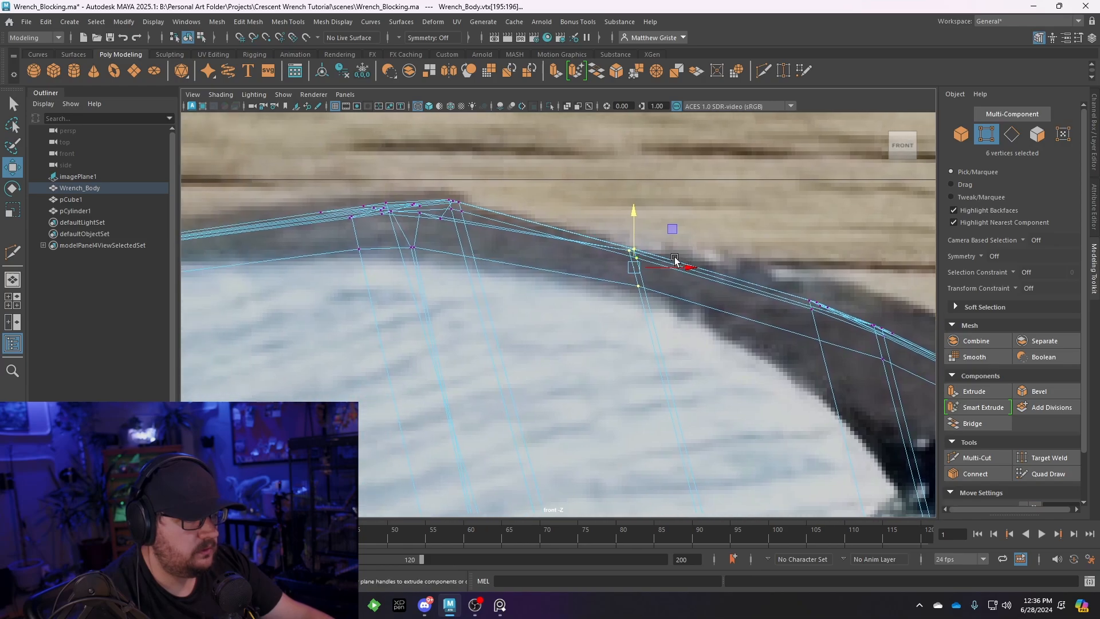
pyautogui.scroll(2, 467, 238)
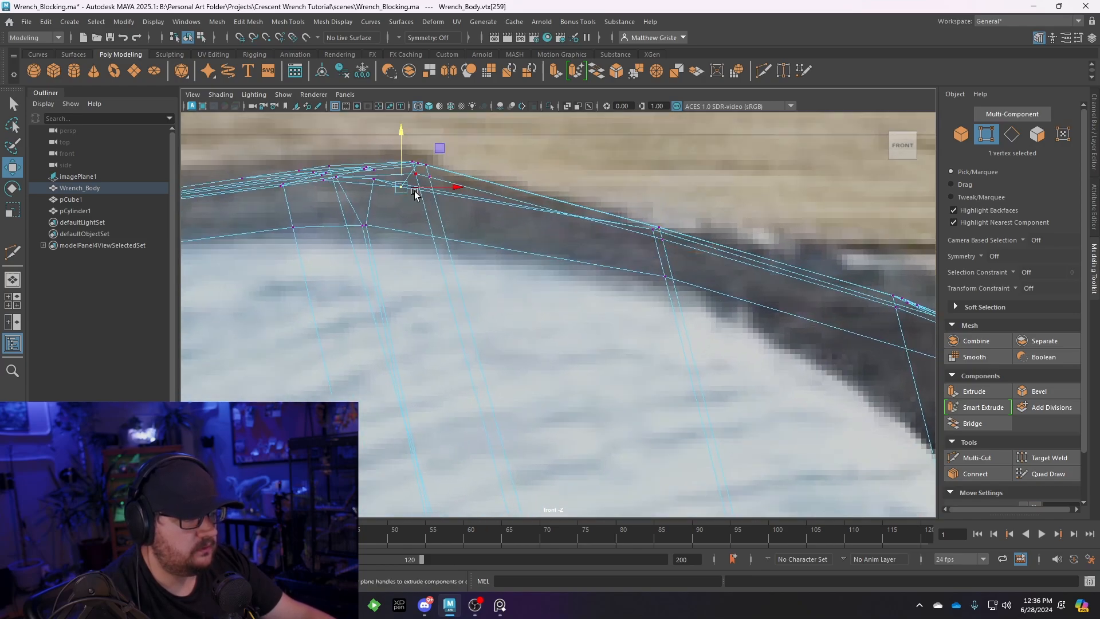
pyautogui.press('space')
pyautogui.press('space')
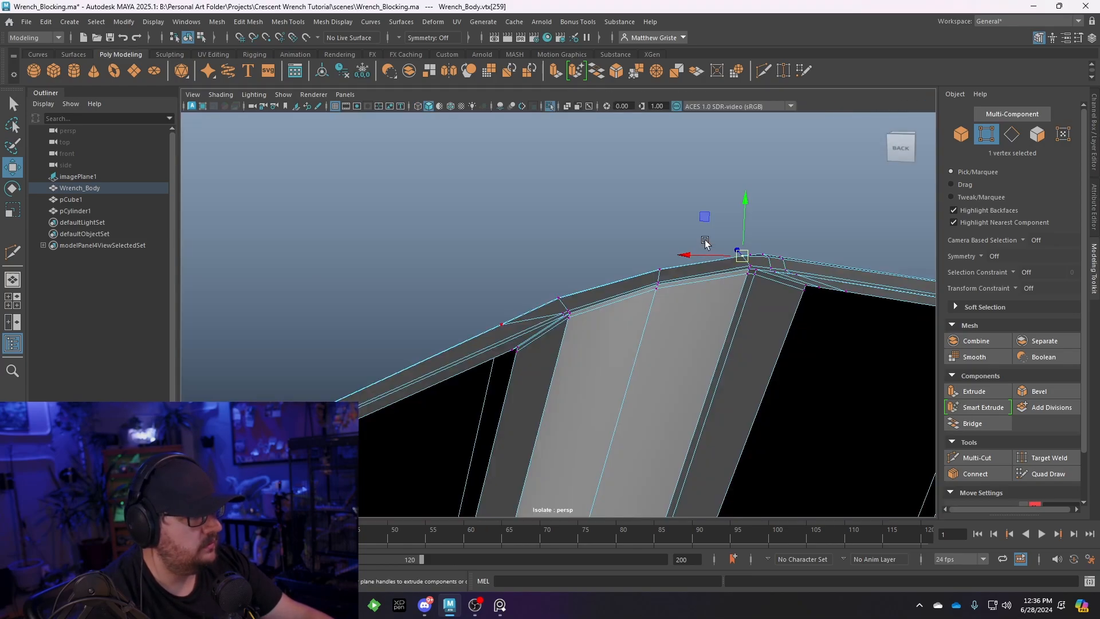
pyautogui.keyDown('alt'); pyautogui.moveTo(745, 263); pyautogui.dragTo(602, 355); pyautogui.keyUp('alt')
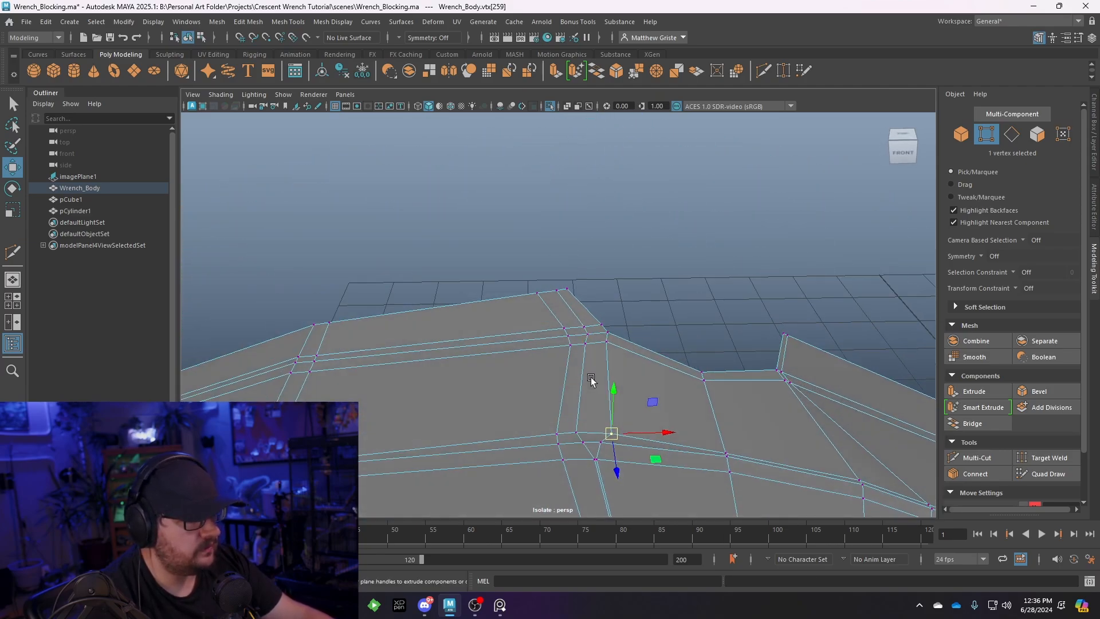
pyautogui.press('space')
pyautogui.keyDown('alt'); pyautogui.moveTo(315, 348); pyautogui.dragTo(375, 399, button='middle'); pyautogui.keyUp('alt')
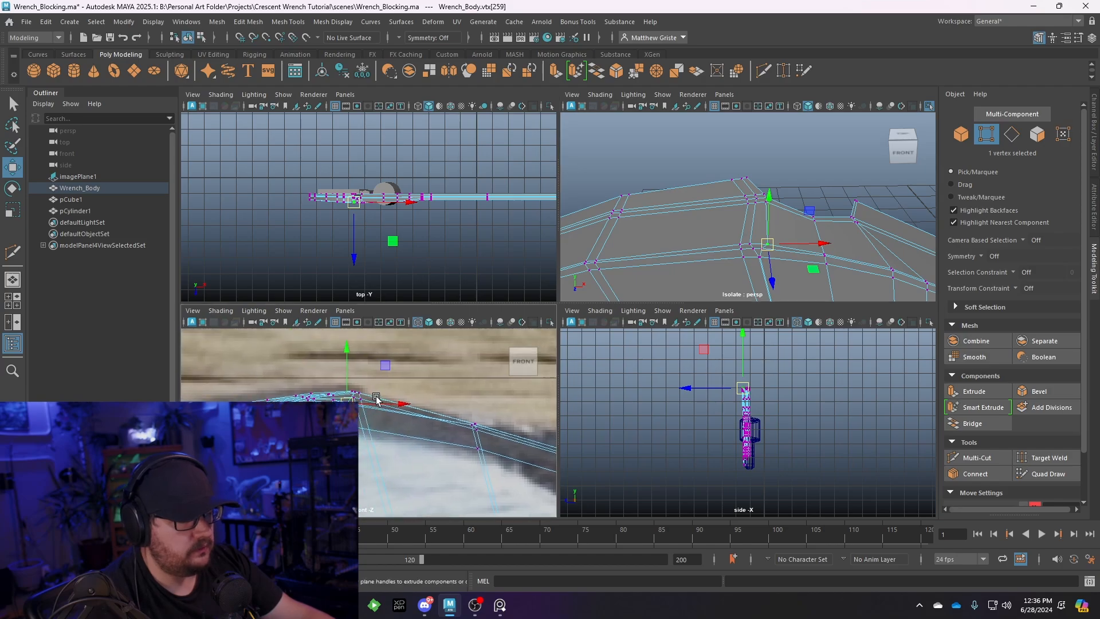
pyautogui.scroll(5, 376, 399)
pyautogui.moveTo(343, 373); pyautogui.dragTo(342, 359)
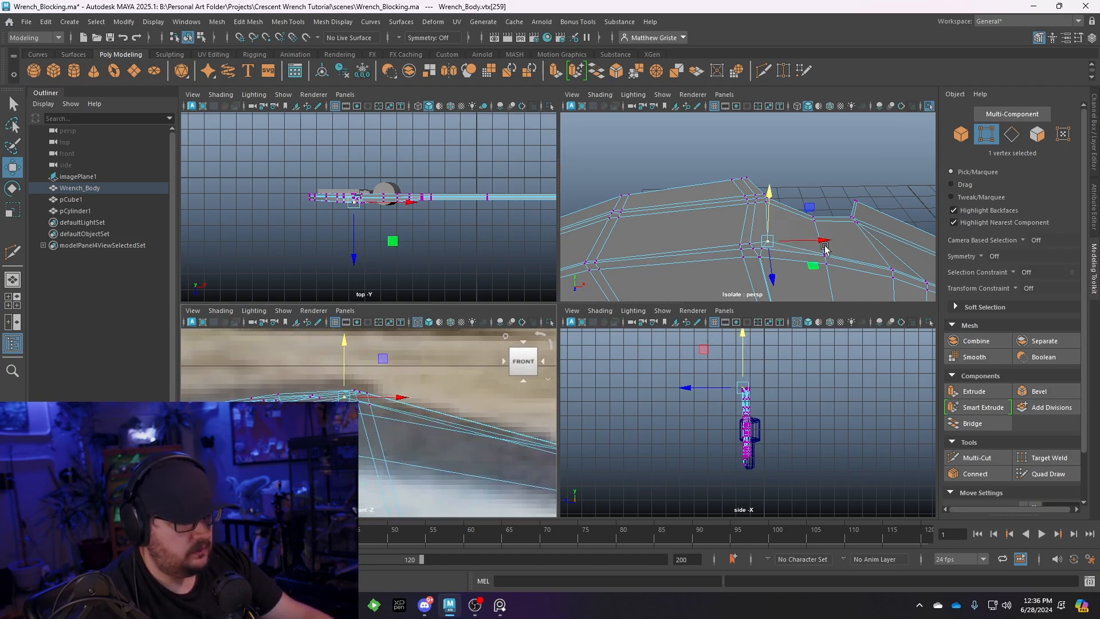
# Turn on smooth preview and examine the head's outer silhouette around the crown in object mode
pyautogui.click(825, 243)
pyautogui.press('3')
pyautogui.moveTo(776, 248); pyautogui.dragTo(820, 188, button='right')
pyautogui.click(821, 187)
pyautogui.keyDown('alt'); pyautogui.moveTo(820, 188); pyautogui.dragTo(847, 219); pyautogui.keyUp('alt')
pyautogui.press('space')
pyautogui.keyDown('alt'); pyautogui.moveTo(711, 220); pyautogui.dragTo(575, 162); pyautogui.keyUp('alt')
pyautogui.click(449, 233)
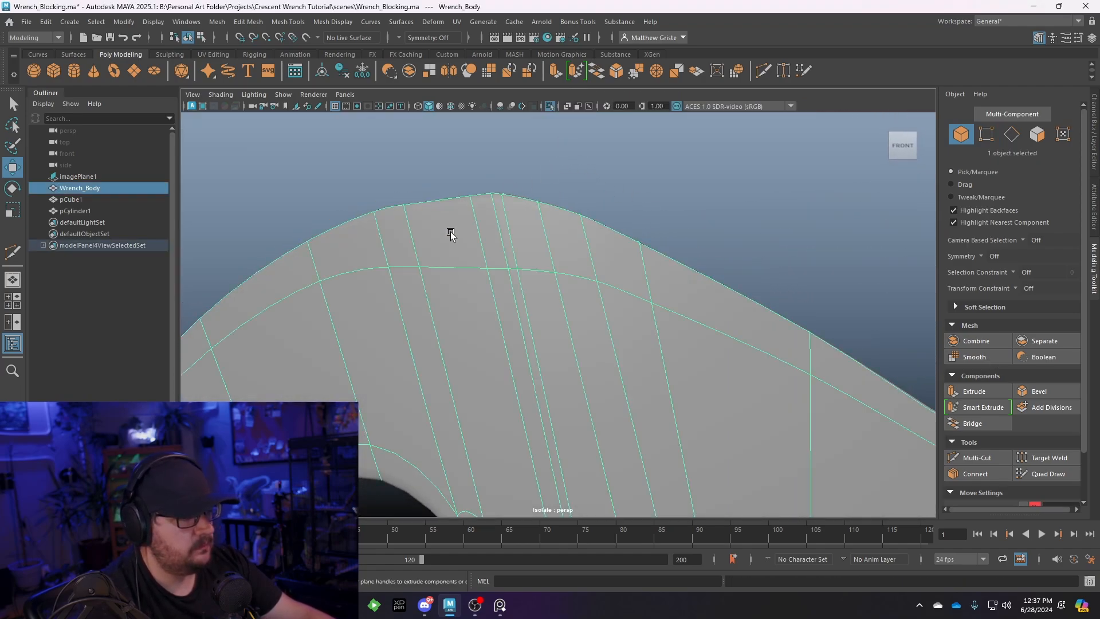
# Turn off smooth preview, select five edges of the loop crossing the rim before the crown, and move them toward the crown along the reference outline
pyautogui.keyDown('alt'); pyautogui.moveTo(449, 233); pyautogui.dragTo(486, 214); pyautogui.keyUp('alt')
pyautogui.press('1')
pyautogui.moveTo(482, 208); pyautogui.dragTo(480, 179, button='right')
pyautogui.click(477, 202)
pyautogui.keyDown('alt'); pyautogui.moveTo(492, 213); pyautogui.dragTo(578, 288); pyautogui.keyUp('alt')
pyautogui.keyDown('alt'); pyautogui.moveTo(578, 288); pyautogui.dragTo(605, 273, button='right'); pyautogui.keyUp('alt')
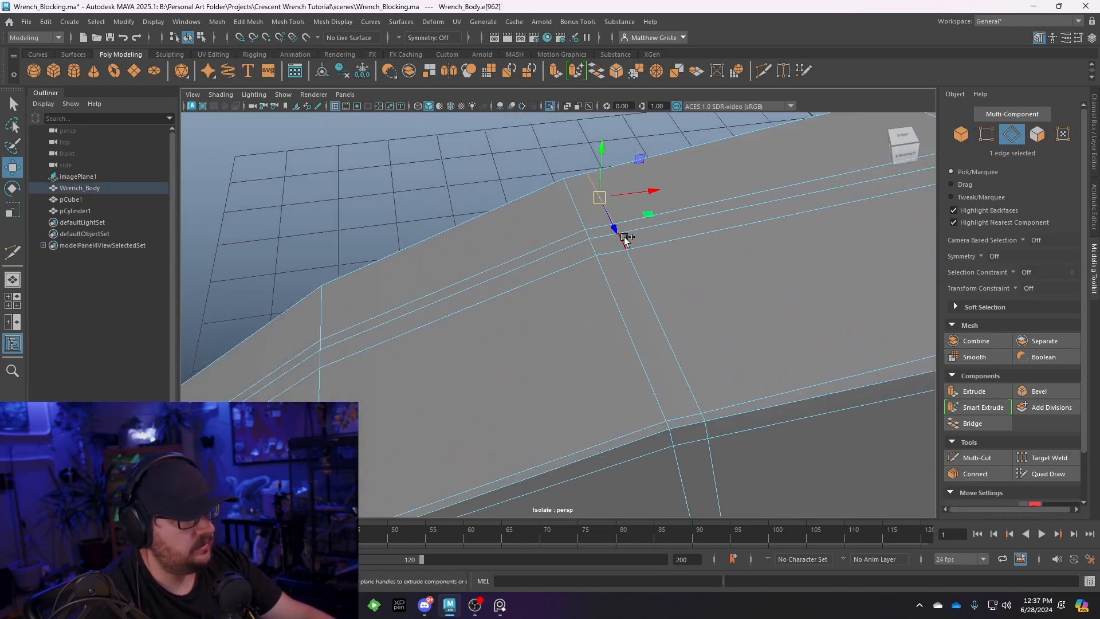
pyautogui.keyDown('alt'); pyautogui.moveTo(628, 225); pyautogui.dragTo(609, 235, button='right'); pyautogui.keyUp('alt')
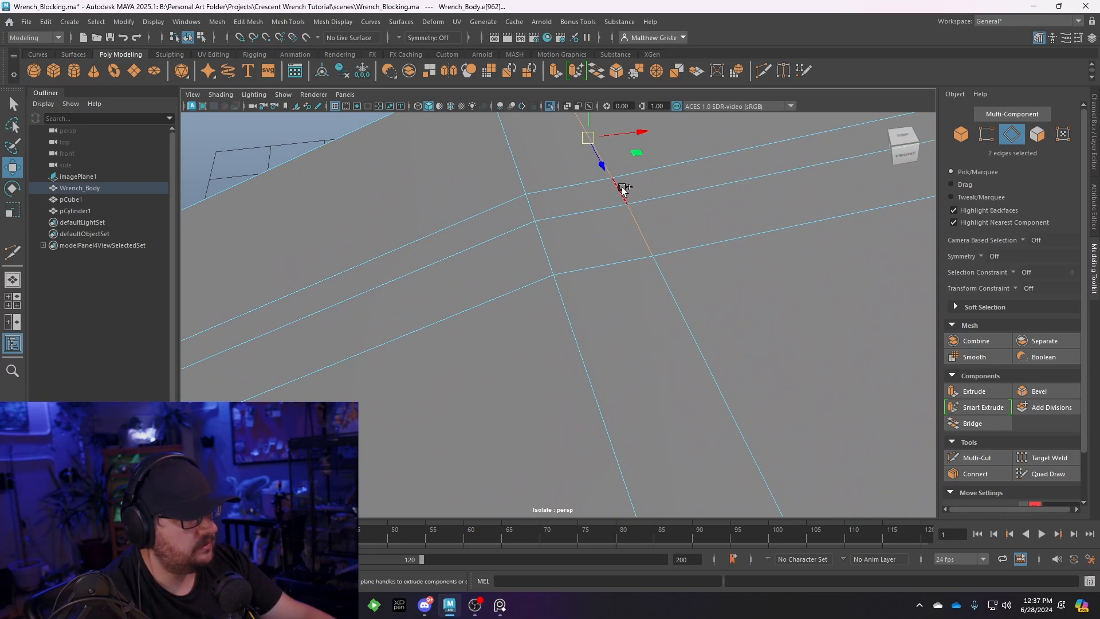
pyautogui.keyDown('alt'); pyautogui.moveTo(664, 285); pyautogui.dragTo(554, 428, button='right'); pyautogui.keyUp('alt')
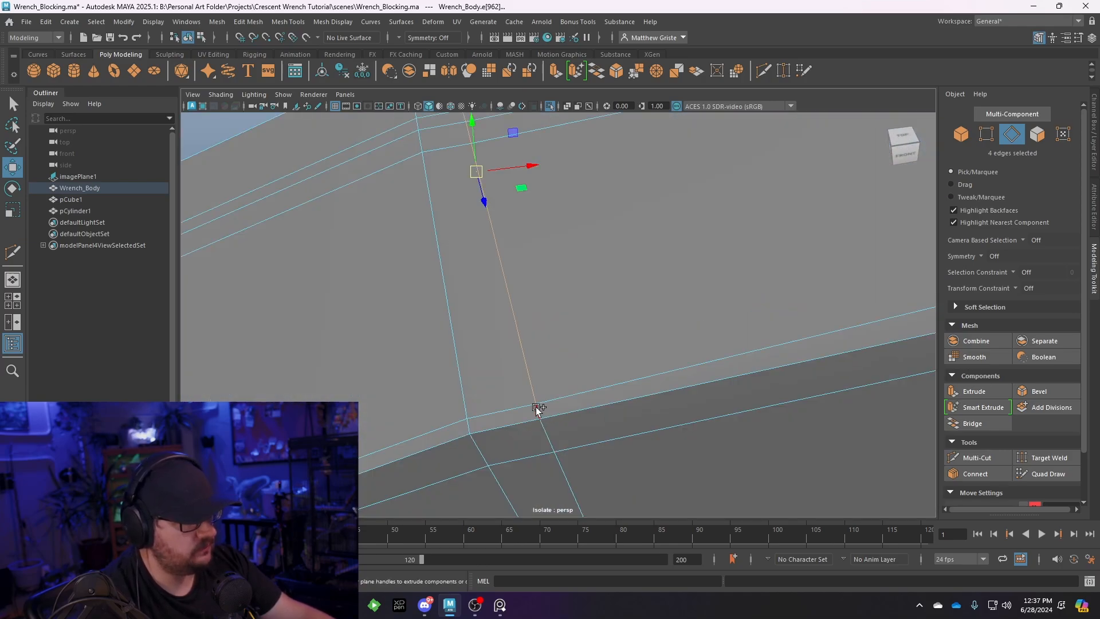
pyautogui.keyDown('shift'); pyautogui.click(536, 408); pyautogui.keyUp('shift')
pyautogui.scroll(-5, 538, 409)
pyautogui.keyDown('alt'); pyautogui.moveTo(583, 410); pyautogui.dragTo(578, 356); pyautogui.keyUp('alt')
pyautogui.press('space')
pyautogui.scroll(-6, 479, 420)
pyautogui.press('space')
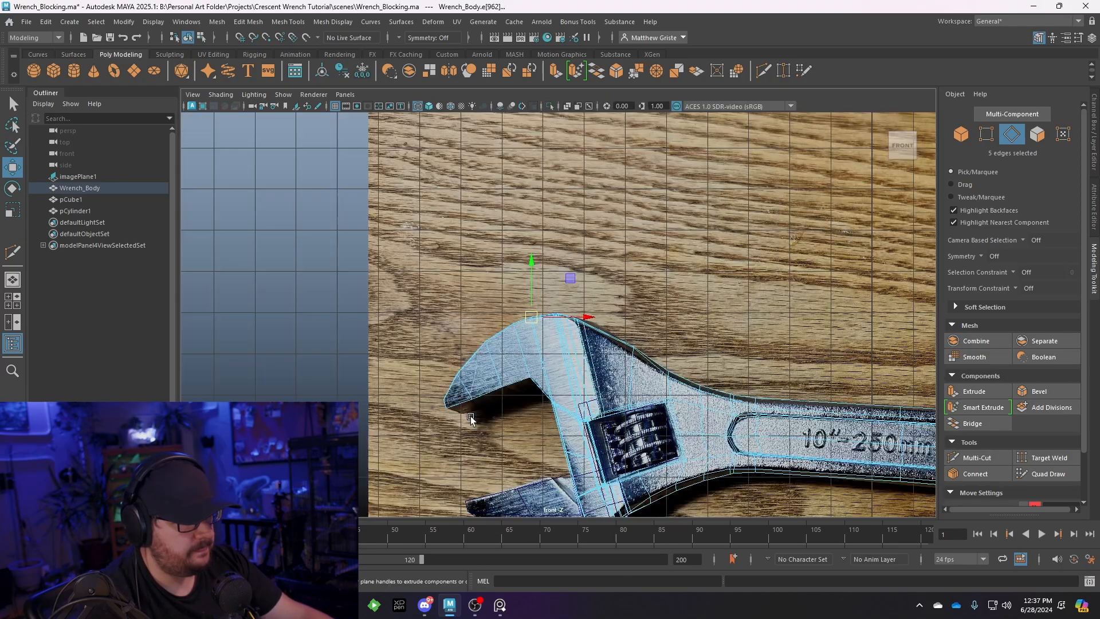
pyautogui.scroll(10, 419, 336)
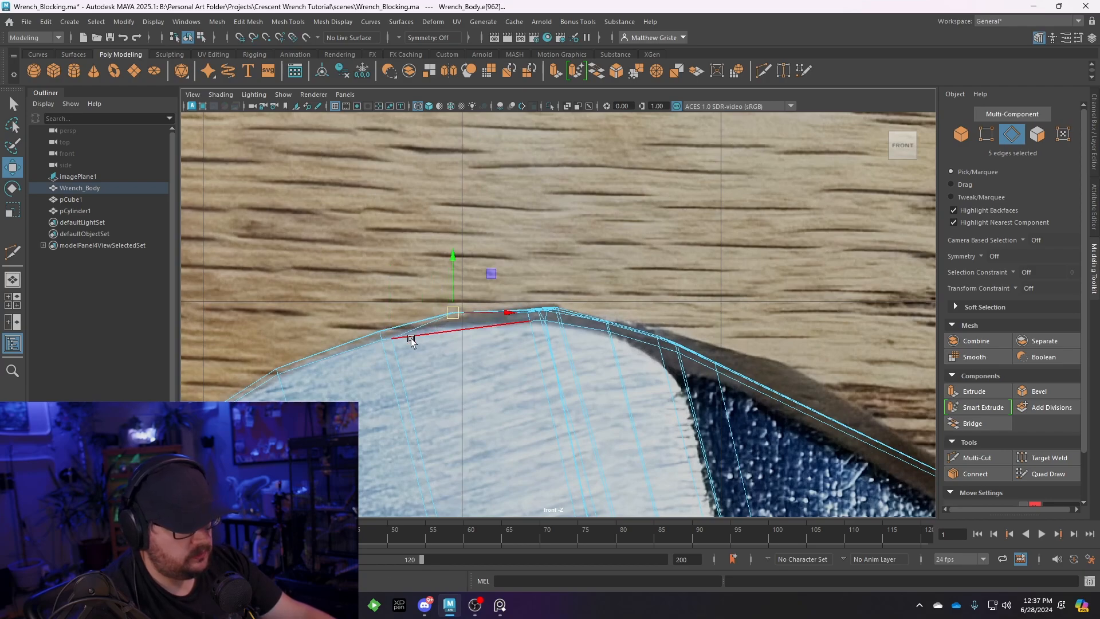
# Move the vertex just inside the rim toward the crown to line up with the shifted loop
pyautogui.moveTo(411, 338); pyautogui.dragTo(357, 269, button='right')
pyautogui.click(393, 337)
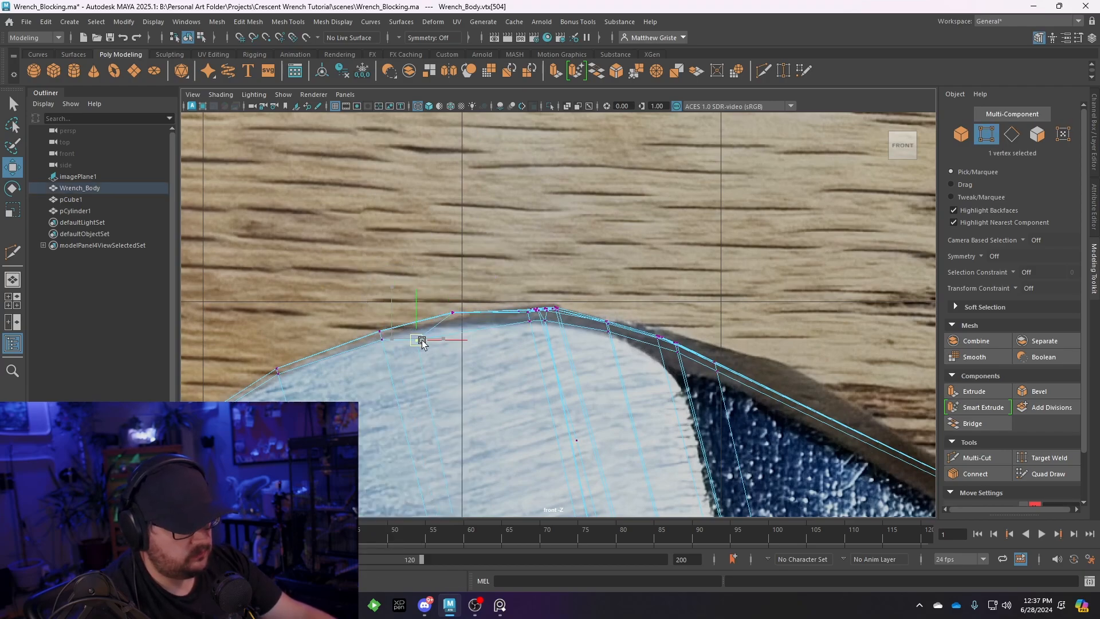
pyautogui.press('q')
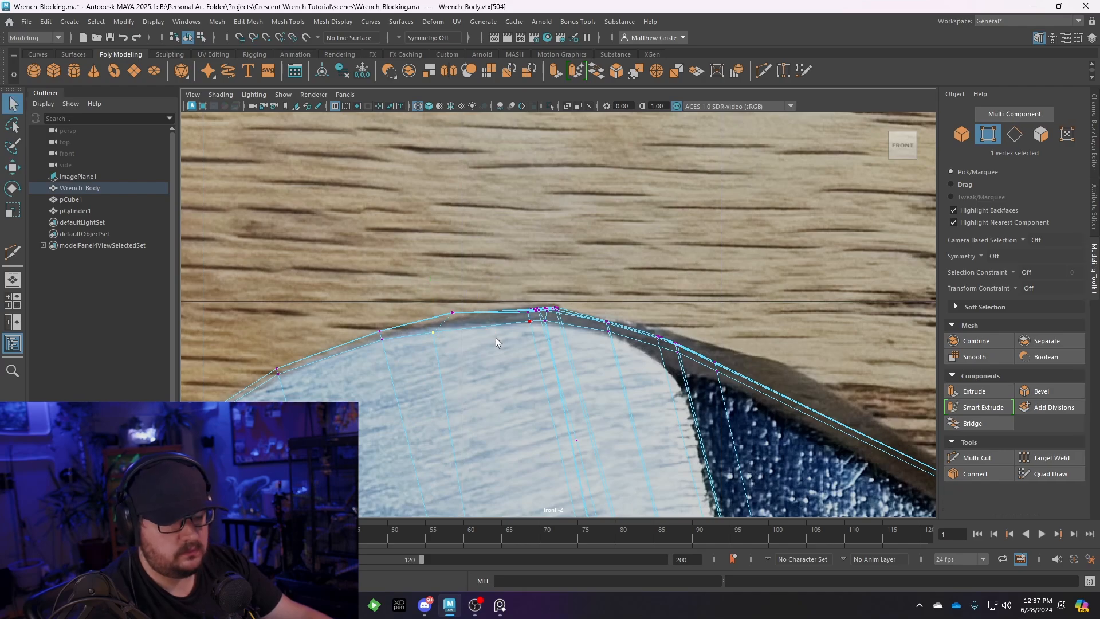
# Turn on smooth preview and inspect the head's outer curve and face shading in object mode
pyautogui.press('3')
pyautogui.moveTo(516, 264); pyautogui.dragTo(574, 247, button='right')
pyautogui.press('space')
pyautogui.press('space')
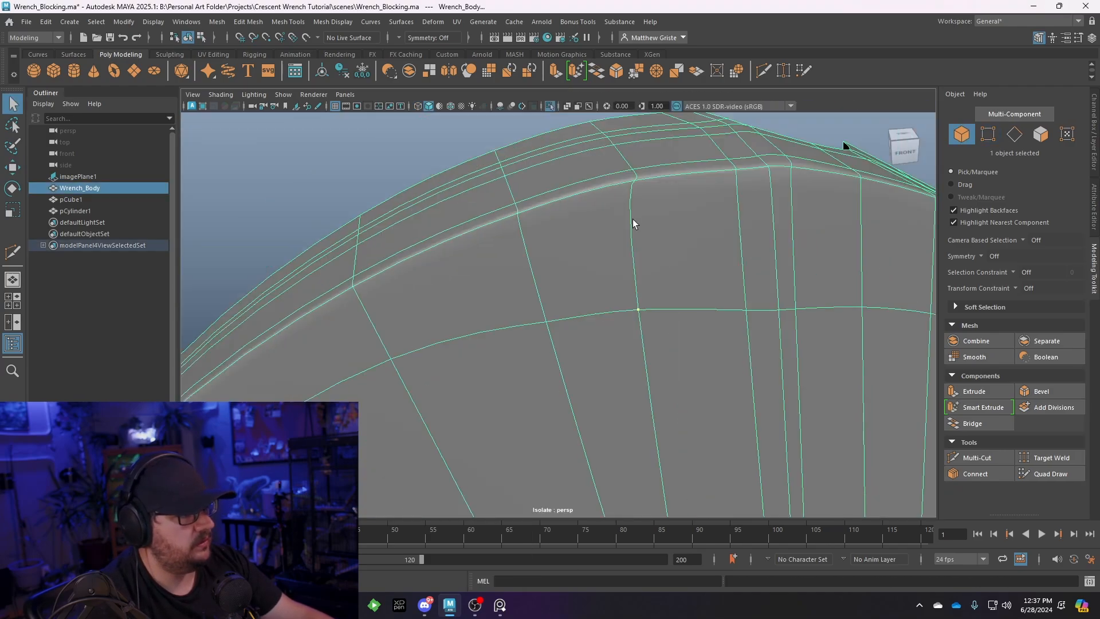
pyautogui.scroll(-3, 633, 219)
pyautogui.keyDown('alt'); pyautogui.moveTo(633, 219); pyautogui.dragTo(459, 220); pyautogui.keyUp('alt')
pyautogui.scroll(-4, 539, 225)
pyautogui.click(497, 247)
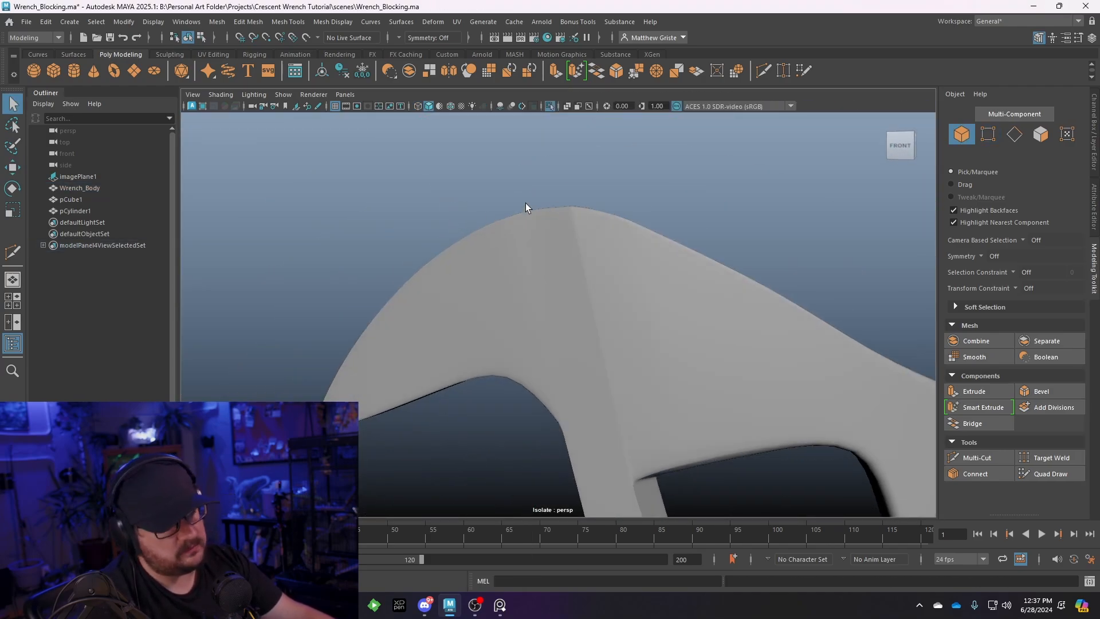
pyautogui.keyDown('alt'); pyautogui.moveTo(627, 247); pyautogui.dragTo(670, 255); pyautogui.keyUp('alt')
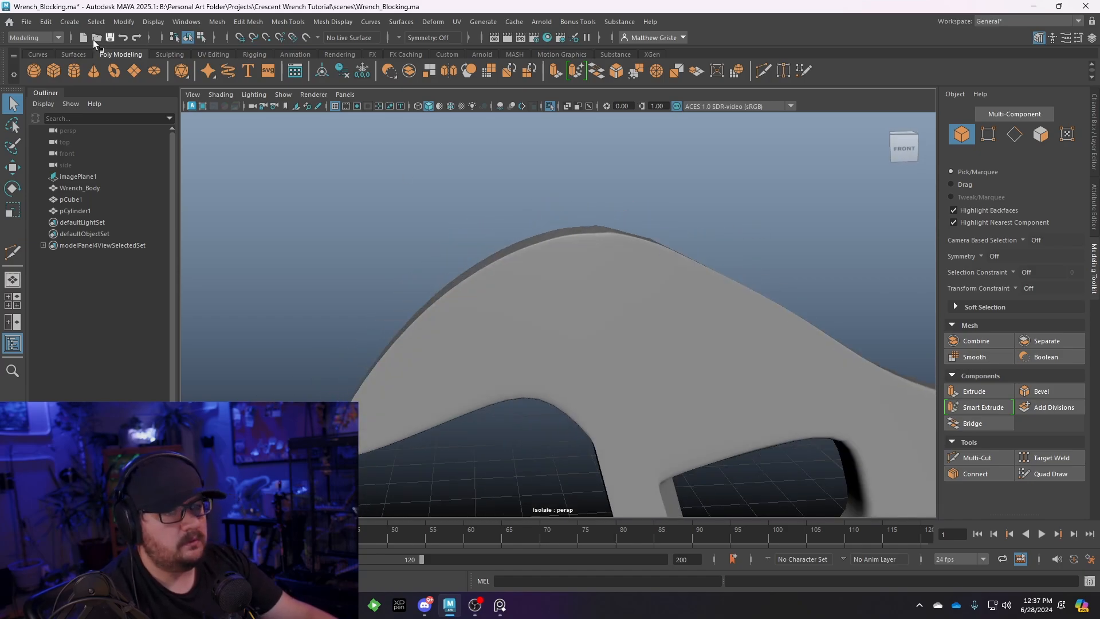
# Save the scene and view the whole wrench head
pyautogui.click(25, 21)
pyautogui.click(58, 72)
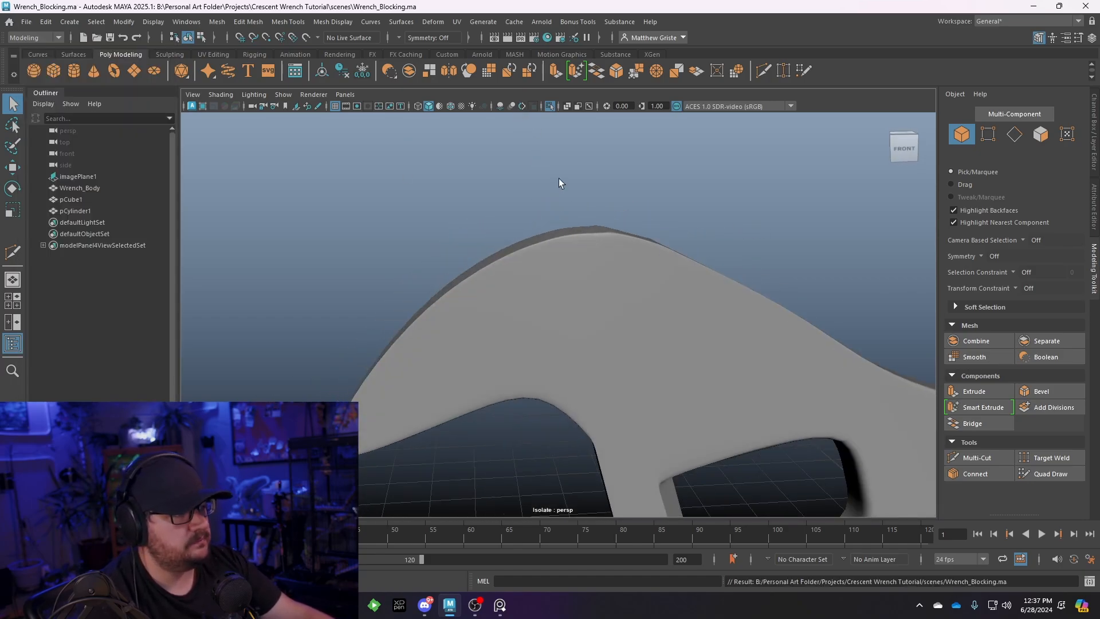
pyautogui.keyDown('alt'); pyautogui.moveTo(559, 182); pyautogui.dragTo(514, 125); pyautogui.keyUp('alt')
pyautogui.scroll(-5, 629, 287)
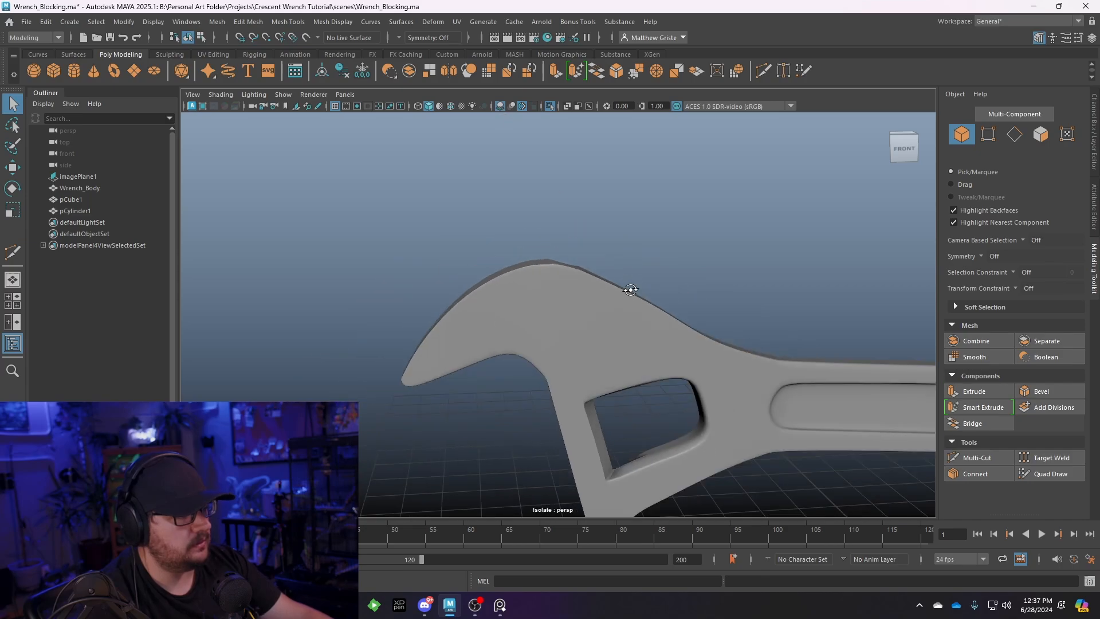
# Select the short edge at the rim beside the head's notch and set the transform constraint to Surface for moving it
pyautogui.keyDown('alt'); pyautogui.moveTo(631, 290); pyautogui.dragTo(616, 343); pyautogui.keyUp('alt')
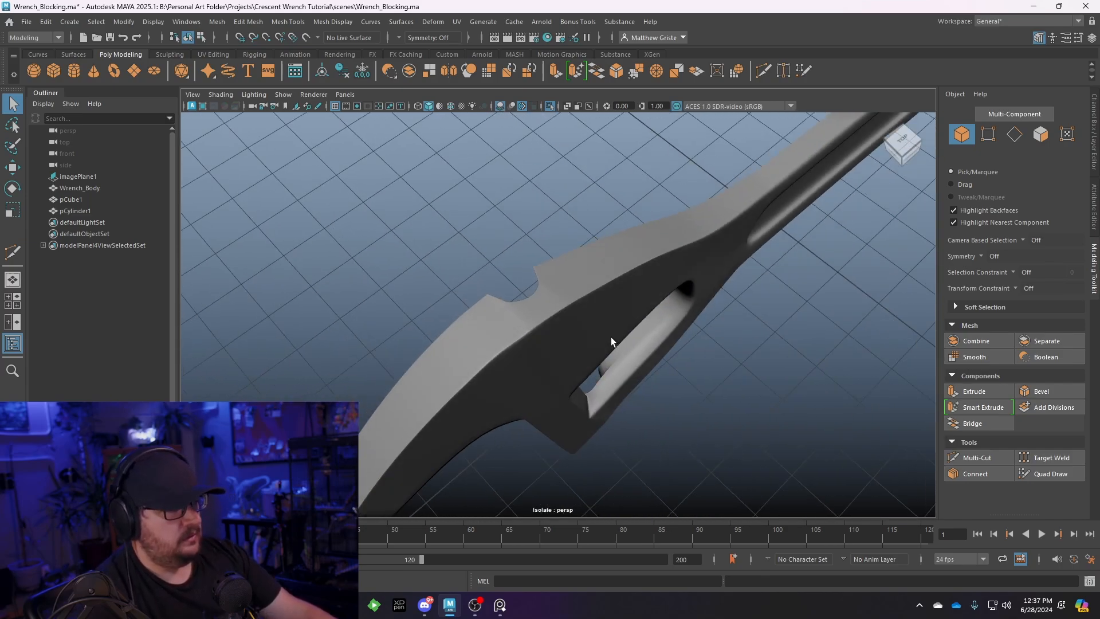
pyautogui.scroll(2, 611, 338)
pyautogui.keyDown('alt'); pyautogui.moveTo(676, 315); pyautogui.dragTo(427, 248); pyautogui.keyUp('alt')
pyautogui.click(483, 263)
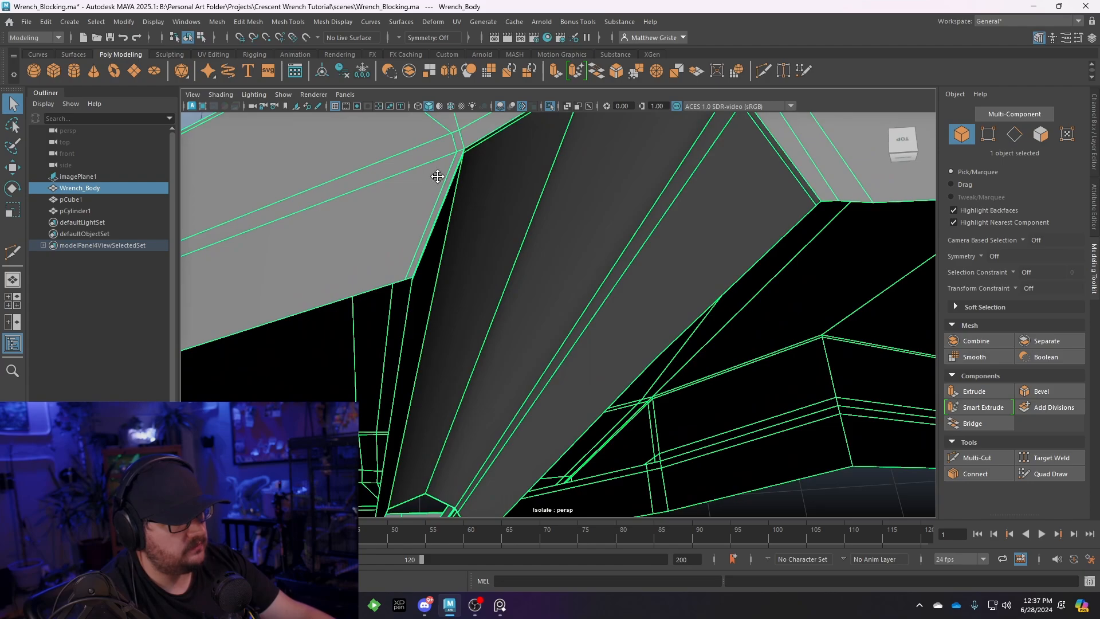
pyautogui.keyDown('alt'); pyautogui.moveTo(438, 177); pyautogui.dragTo(464, 225); pyautogui.keyUp('alt')
pyautogui.moveTo(459, 216); pyautogui.dragTo(459, 182, button='right')
pyautogui.click(484, 226)
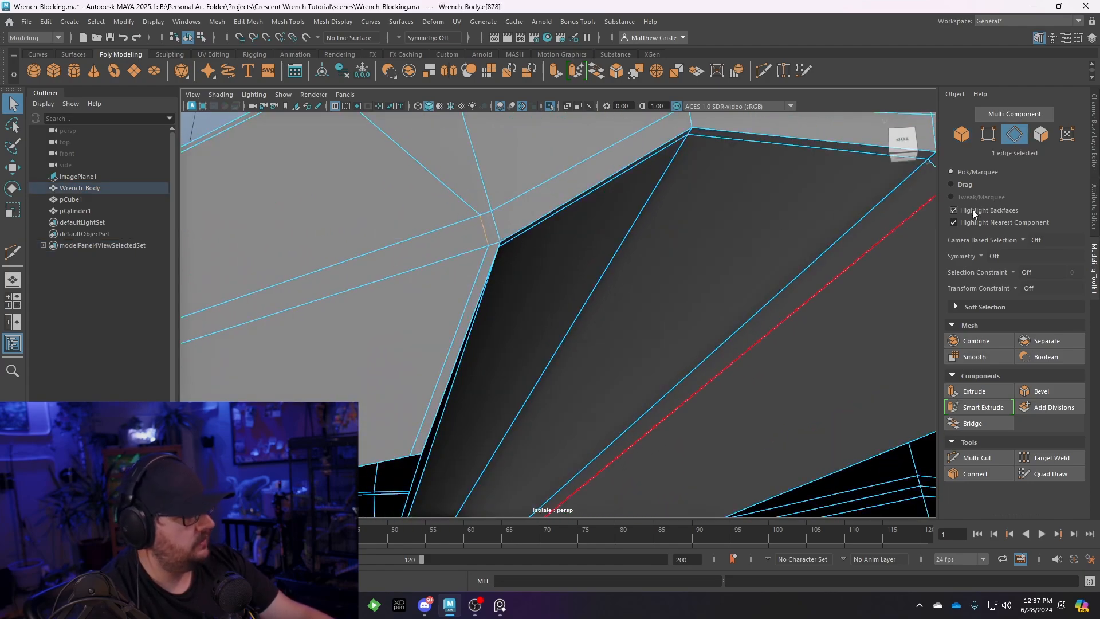
pyautogui.click(1026, 289)
pyautogui.click(1037, 315)
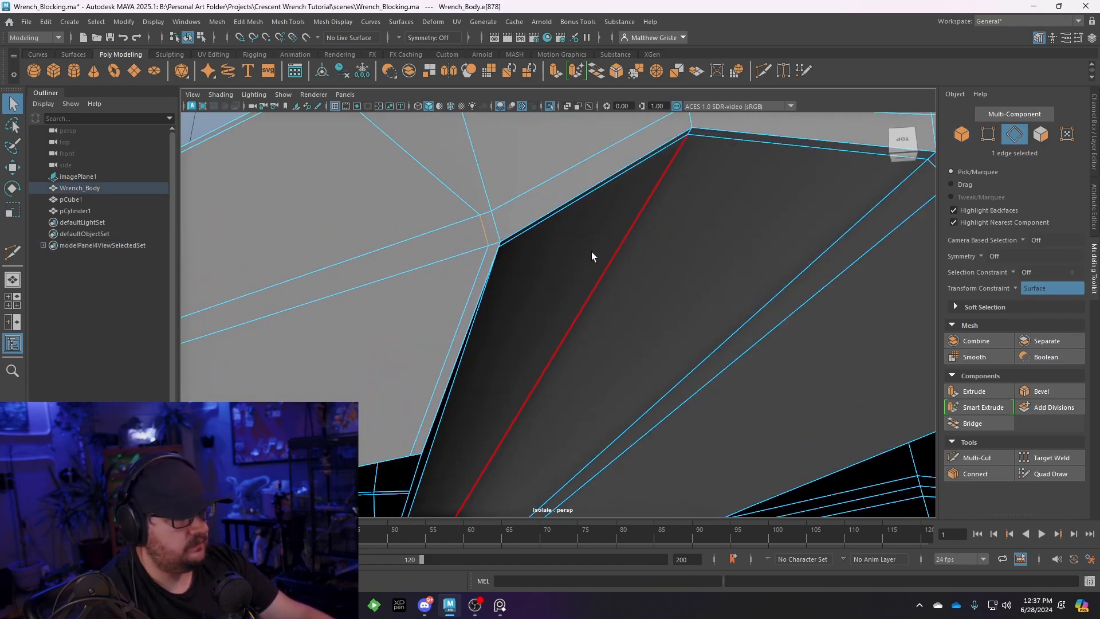
pyautogui.press('w')
pyautogui.keyDown('alt'); pyautogui.moveTo(319, 268); pyautogui.dragTo(606, 344); pyautogui.keyUp('alt')
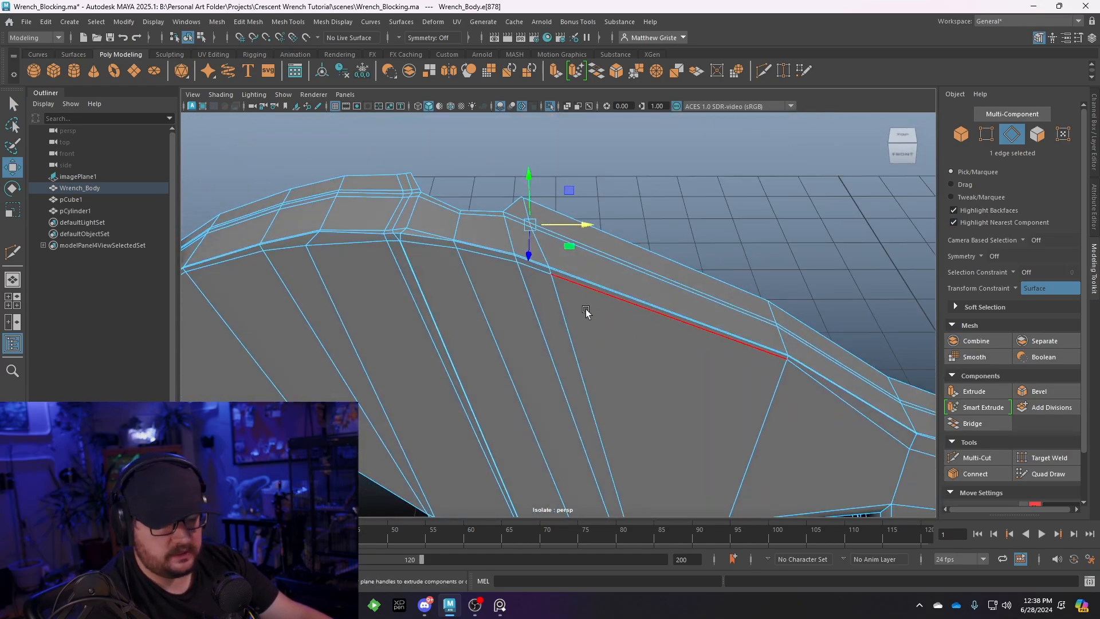
# Return to object mode, deselect the wrench body and inspect the shading along the head's rim and notch
pyautogui.press('q')
pyautogui.press('F8')
pyautogui.click(612, 198)
pyautogui.keyDown('alt'); pyautogui.moveTo(612, 198); pyautogui.dragTo(670, 262); pyautogui.keyUp('alt')
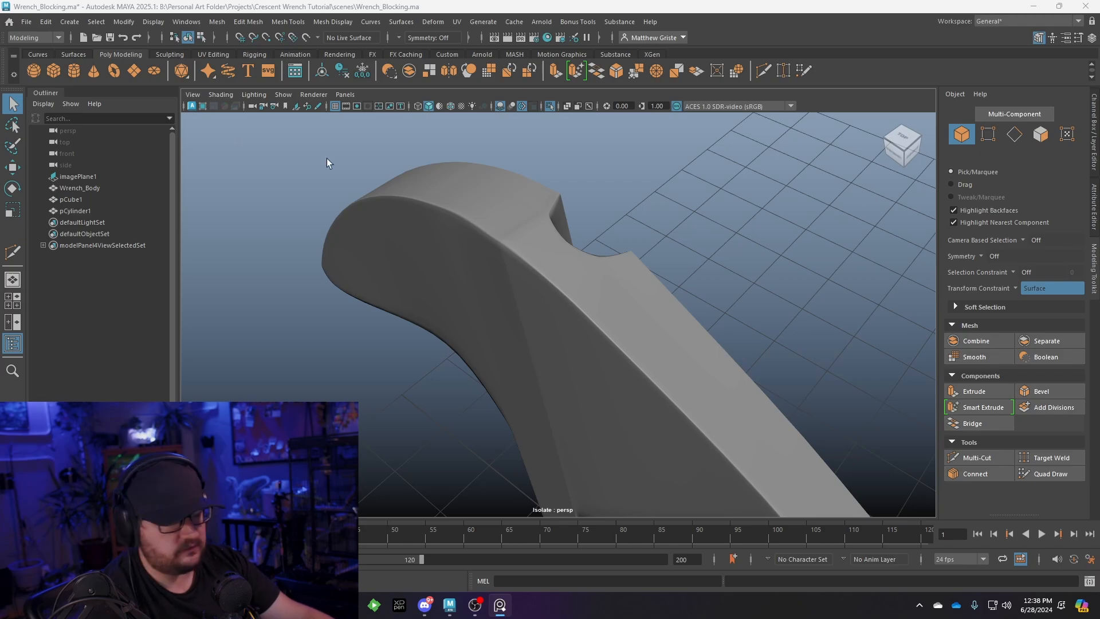
pyautogui.keyDown('alt'); pyautogui.moveTo(483, 256); pyautogui.dragTo(557, 235); pyautogui.keyUp('alt')
# Select the wrench body and compare its lower jaw corner and adjuster opening with the reference photo in the front view
pyautogui.click(570, 328)
pyautogui.press('space')
pyautogui.press('space')
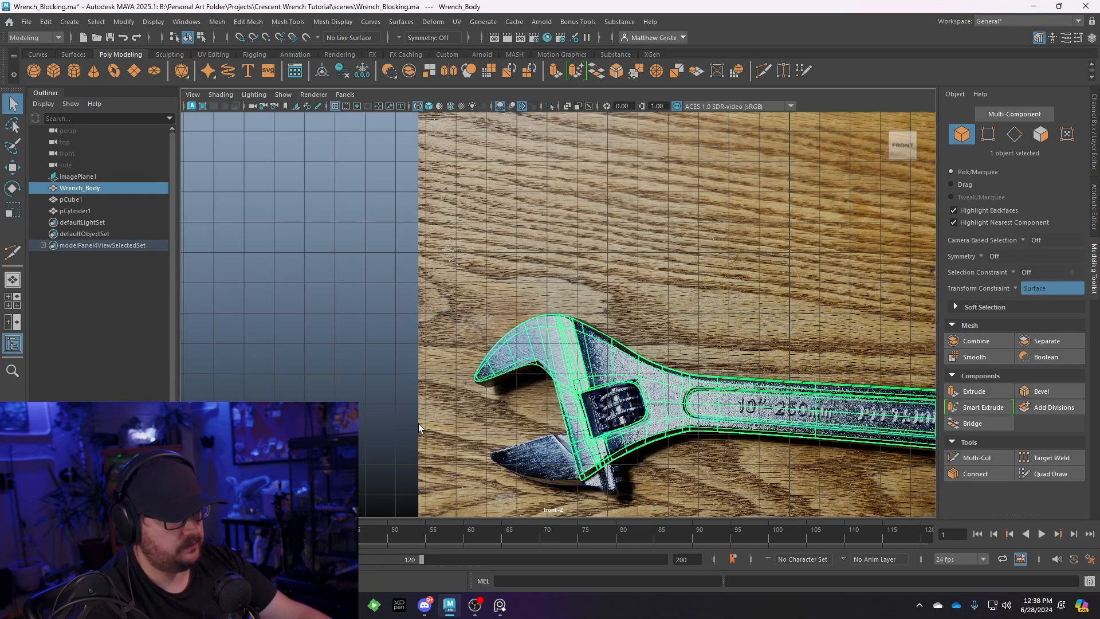
pyautogui.scroll(5, 486, 309)
pyautogui.scroll(5, 565, 389)
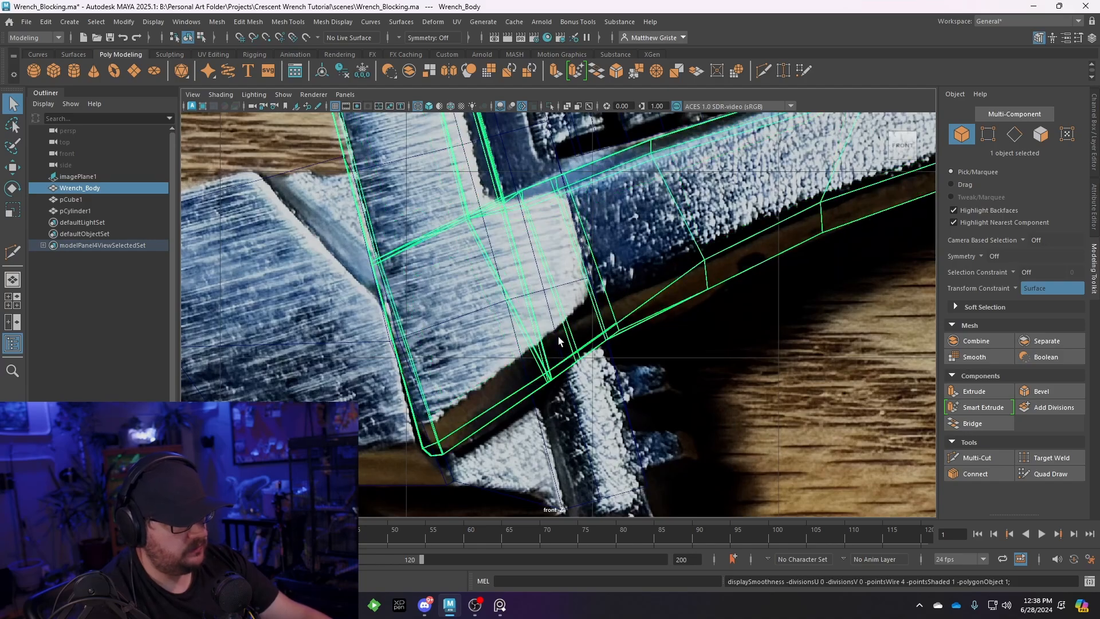
pyautogui.scroll(3, 556, 337)
pyautogui.scroll(-6, 546, 341)
pyautogui.scroll(4, 545, 338)
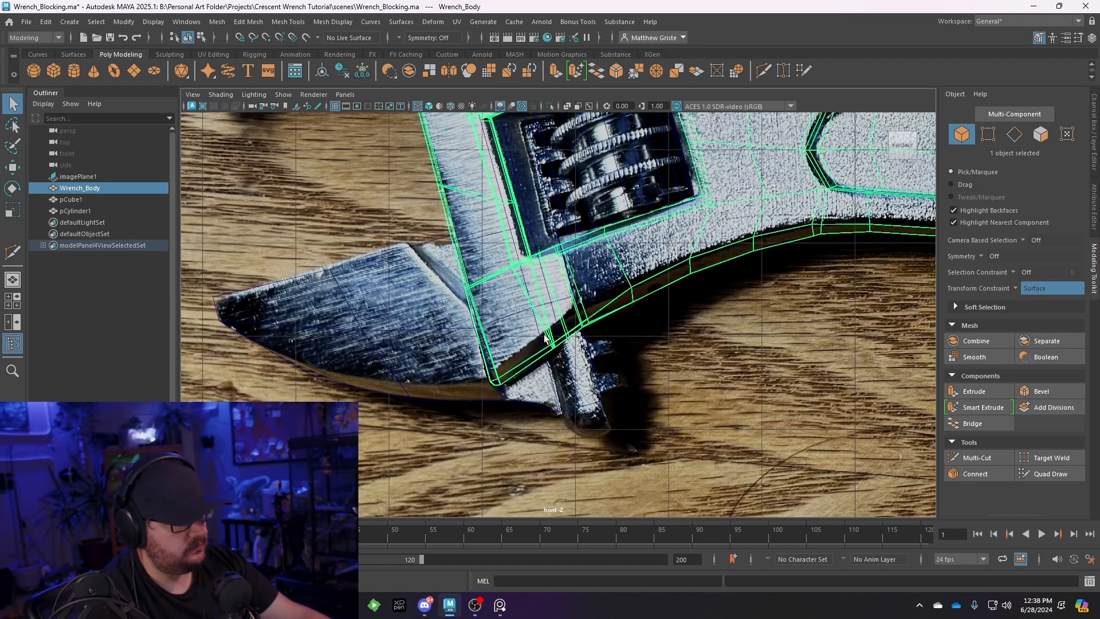
pyautogui.keyDown('alt'); pyautogui.moveTo(542, 205); pyautogui.dragTo(504, 325, button='middle'); pyautogui.keyUp('alt')
pyautogui.keyDown('alt'); pyautogui.moveTo(503, 287); pyautogui.dragTo(516, 388, button='middle'); pyautogui.keyUp('alt')
# Inspect the wrench head's face, adjuster opening and underside in perspective, with and without the body's wireframe shown
pyautogui.press('space')
pyautogui.keyDown('alt'); pyautogui.moveTo(711, 188); pyautogui.dragTo(645, 296, button='middle'); pyautogui.keyUp('alt')
pyautogui.keyDown('alt'); pyautogui.moveTo(675, 226); pyautogui.dragTo(691, 197); pyautogui.keyUp('alt')
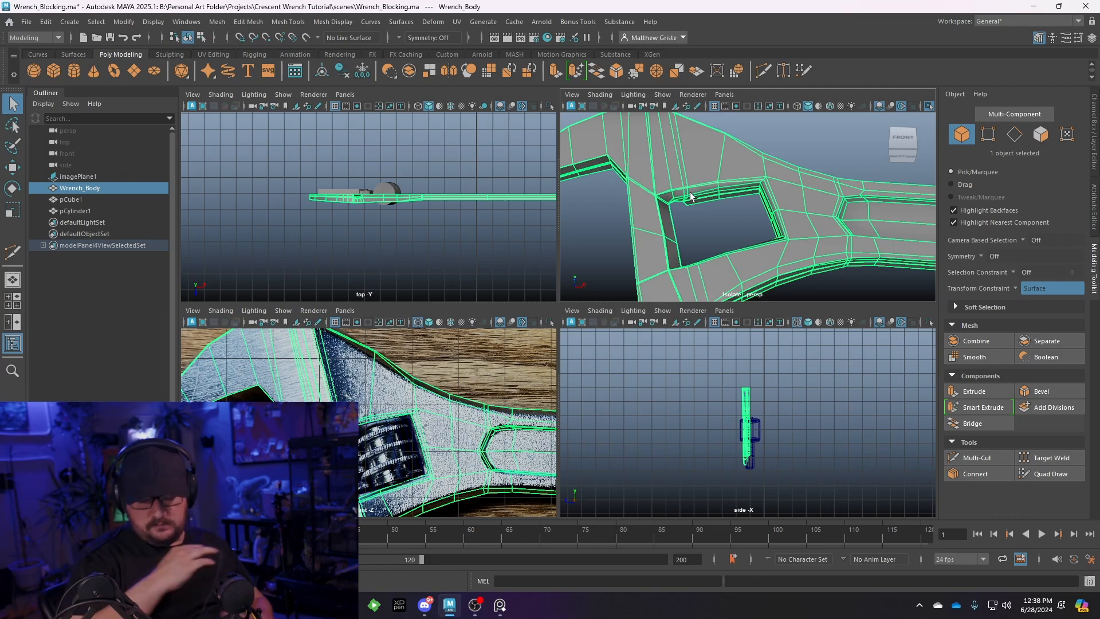
pyautogui.keyDown('alt'); pyautogui.moveTo(691, 196); pyautogui.dragTo(645, 198); pyautogui.keyUp('alt')
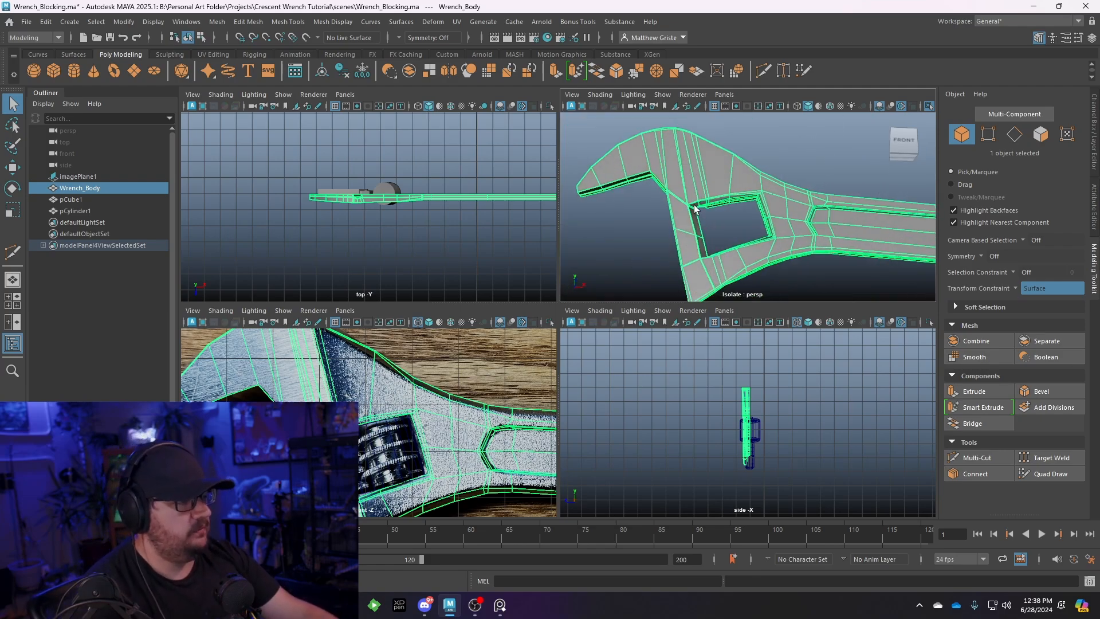
pyautogui.press('space')
pyautogui.keyDown('alt'); pyautogui.moveTo(608, 267); pyautogui.dragTo(509, 276); pyautogui.keyUp('alt')
pyautogui.click(580, 354)
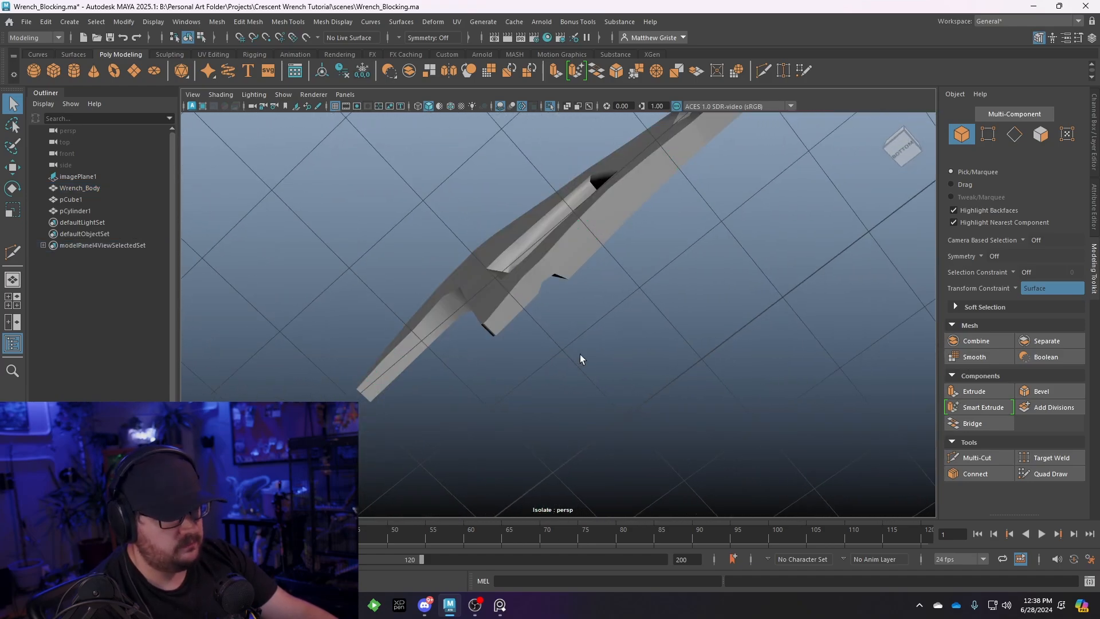
pyautogui.keyDown('alt'); pyautogui.moveTo(580, 354); pyautogui.dragTo(528, 385); pyautogui.keyUp('alt')
pyautogui.click(510, 263)
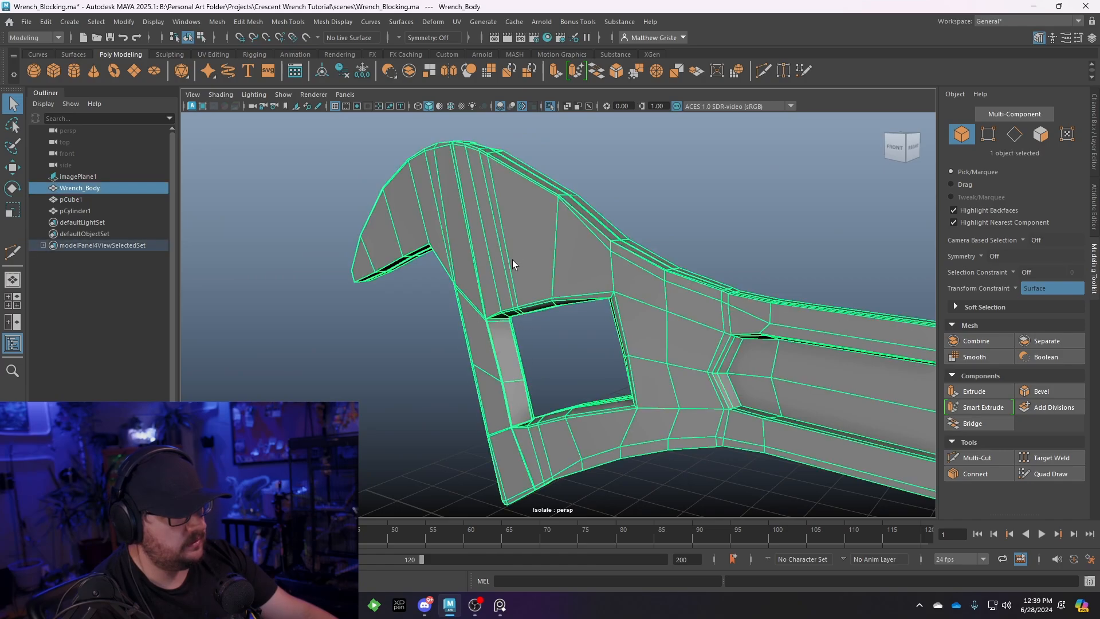
pyautogui.keyDown('alt'); pyautogui.moveTo(511, 263); pyautogui.dragTo(472, 307); pyautogui.keyUp('alt')
# In the top view, turn the transform constraint off and move the rim vertices on the jaw side of the notch outward to straighten the profile
pyautogui.press('space')
pyautogui.press('space')
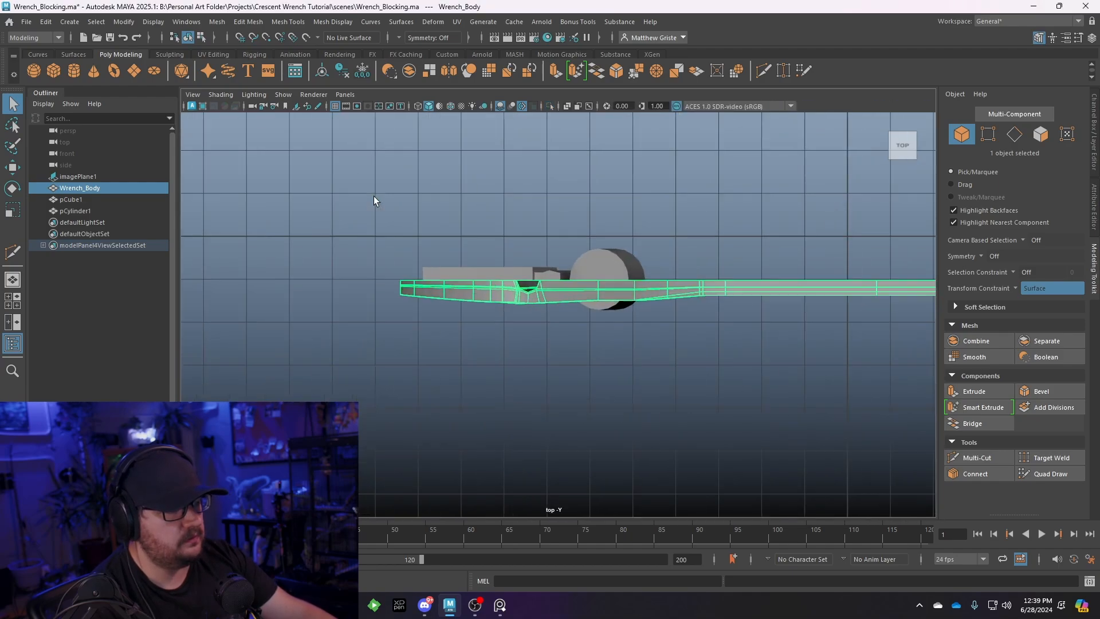
pyautogui.scroll(8, 461, 238)
pyautogui.keyDown('alt'); pyautogui.moveTo(455, 257); pyautogui.dragTo(549, 259, button='middle'); pyautogui.keyUp('alt')
pyautogui.scroll(3, 549, 259)
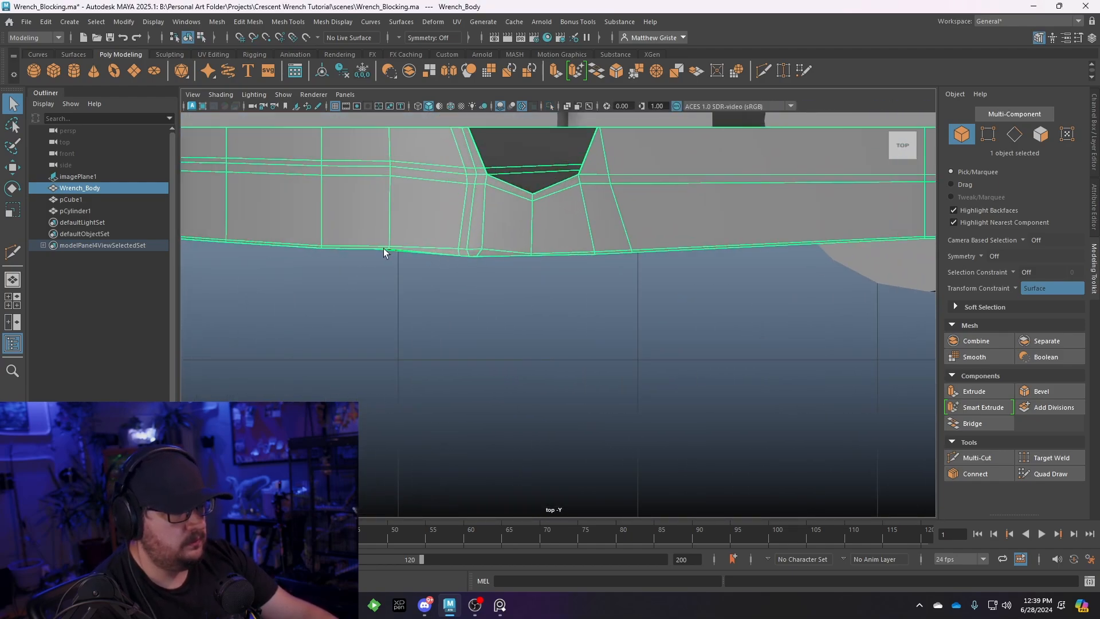
pyautogui.keyDown('alt'); pyautogui.moveTo(386, 253); pyautogui.dragTo(541, 252, button='middle'); pyautogui.keyUp('alt')
pyautogui.scroll(-10, 542, 252)
pyautogui.scroll(4, 571, 279)
pyautogui.scroll(8, 571, 279)
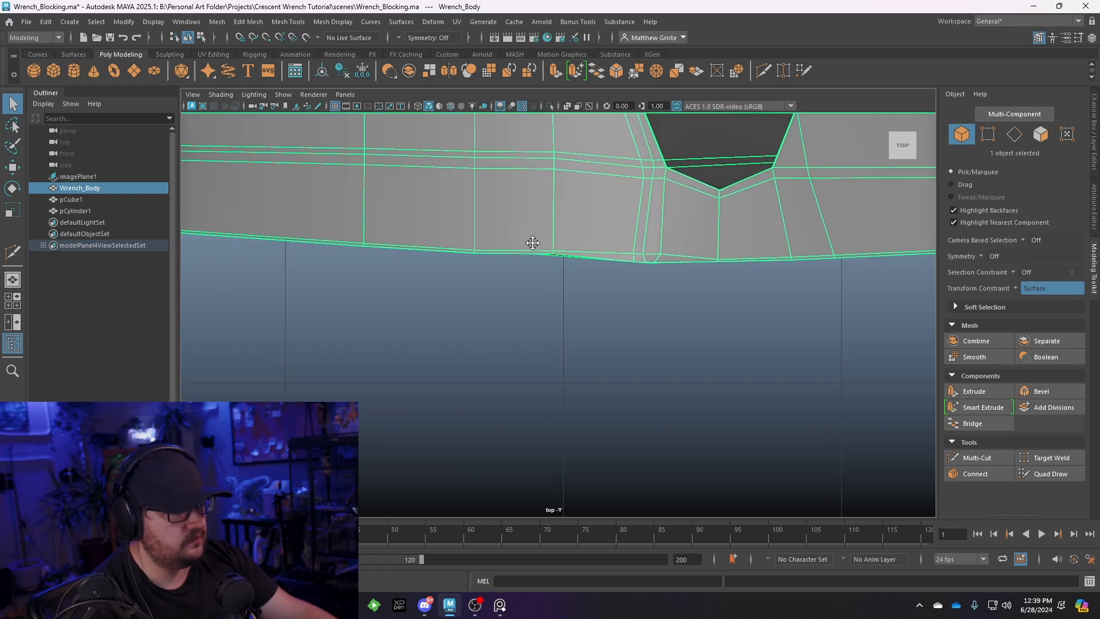
pyautogui.rightClick(571, 222)
pyautogui.click(570, 189)
pyautogui.moveTo(524, 185); pyautogui.dragTo(580, 253)
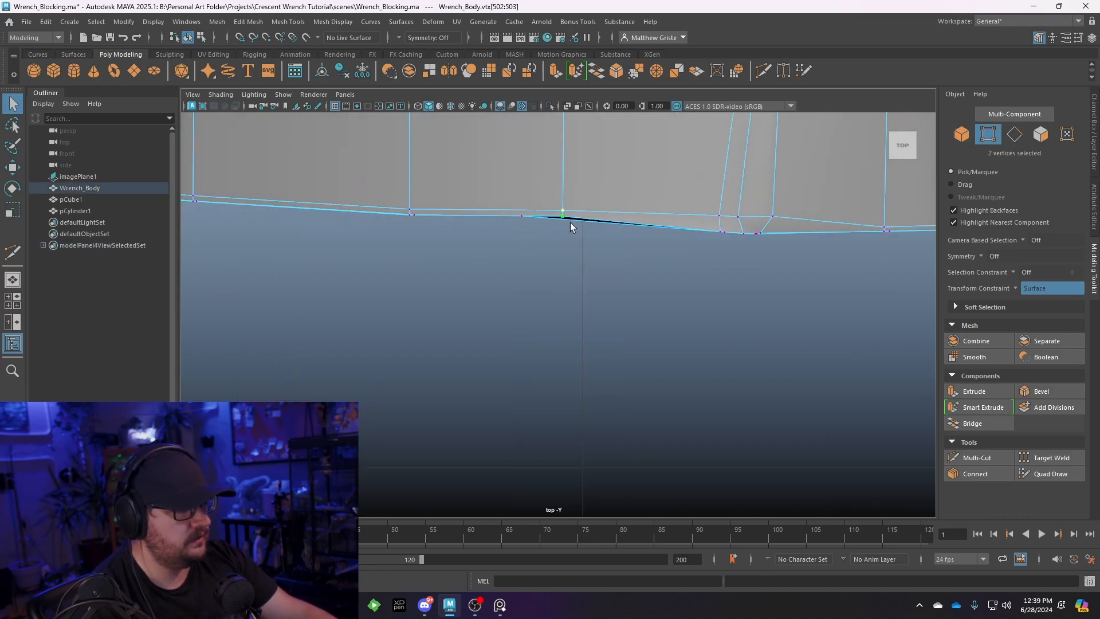
pyautogui.press('w')
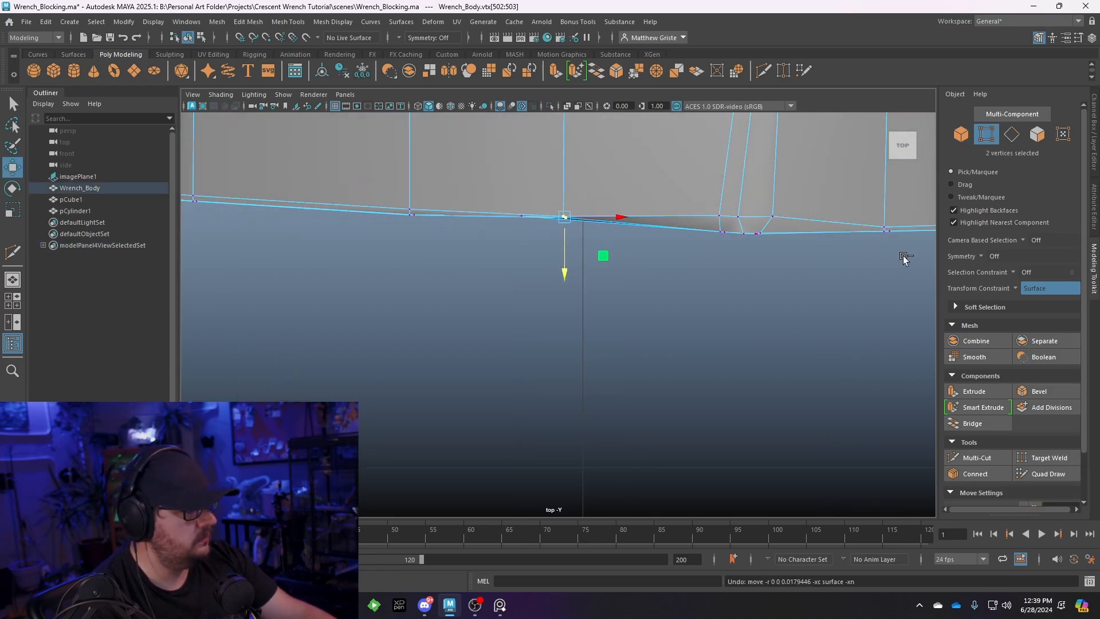
pyautogui.click(1016, 288)
pyautogui.click(1060, 296)
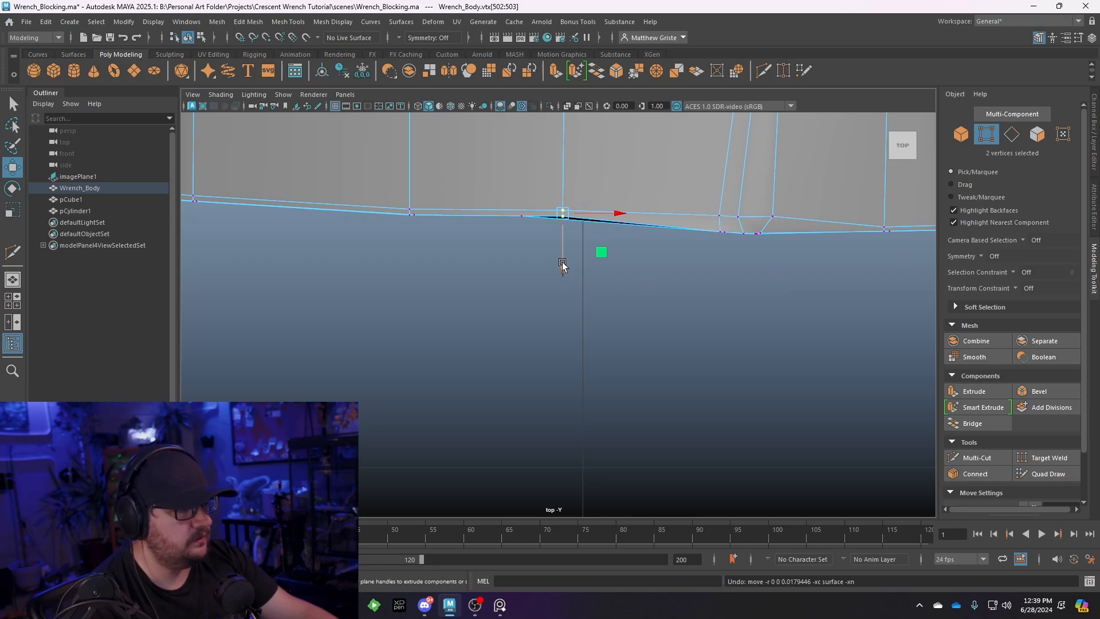
pyautogui.moveTo(563, 264); pyautogui.dragTo(560, 274)
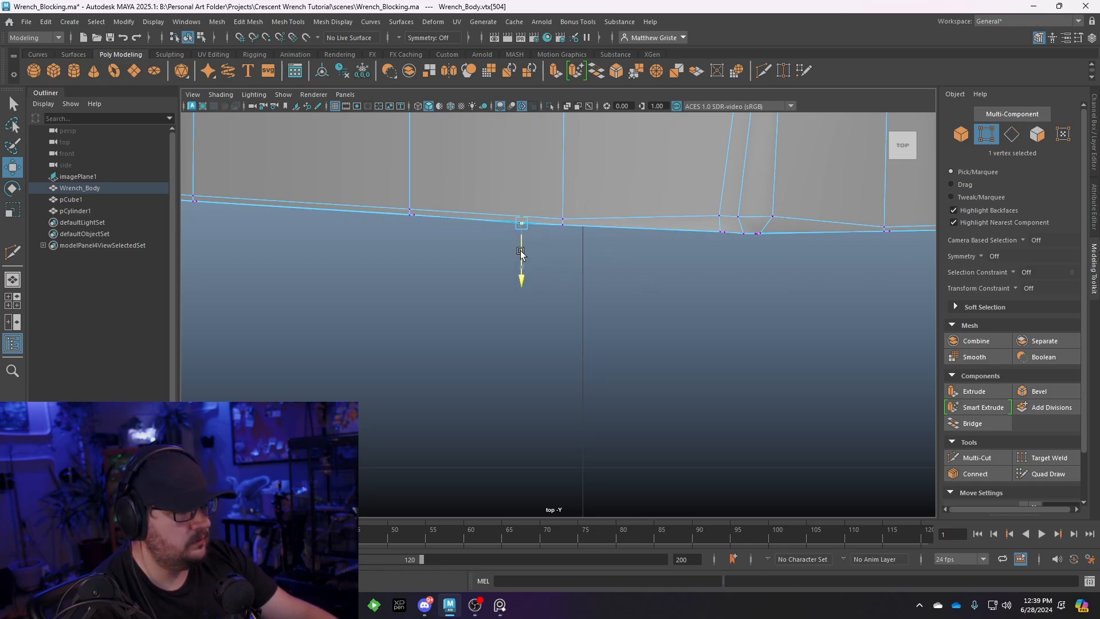
# Move the two rim vertices directly below the notch outward in the top view to extend the face's slope
pyautogui.scroll(-4, 616, 265)
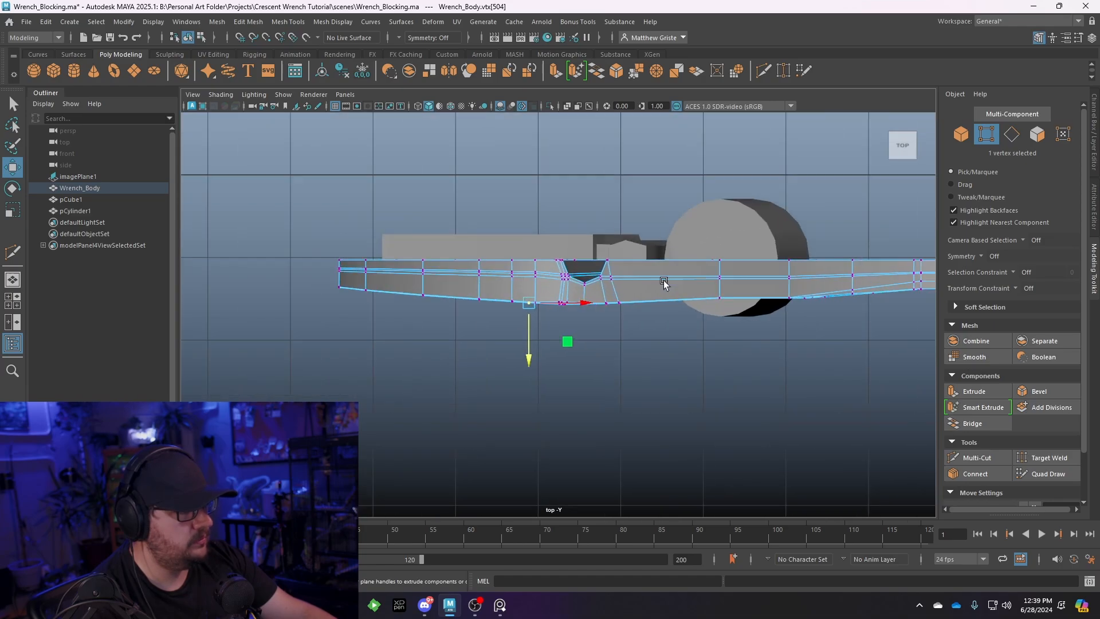
pyautogui.scroll(4, 609, 302)
pyautogui.scroll(2, 607, 289)
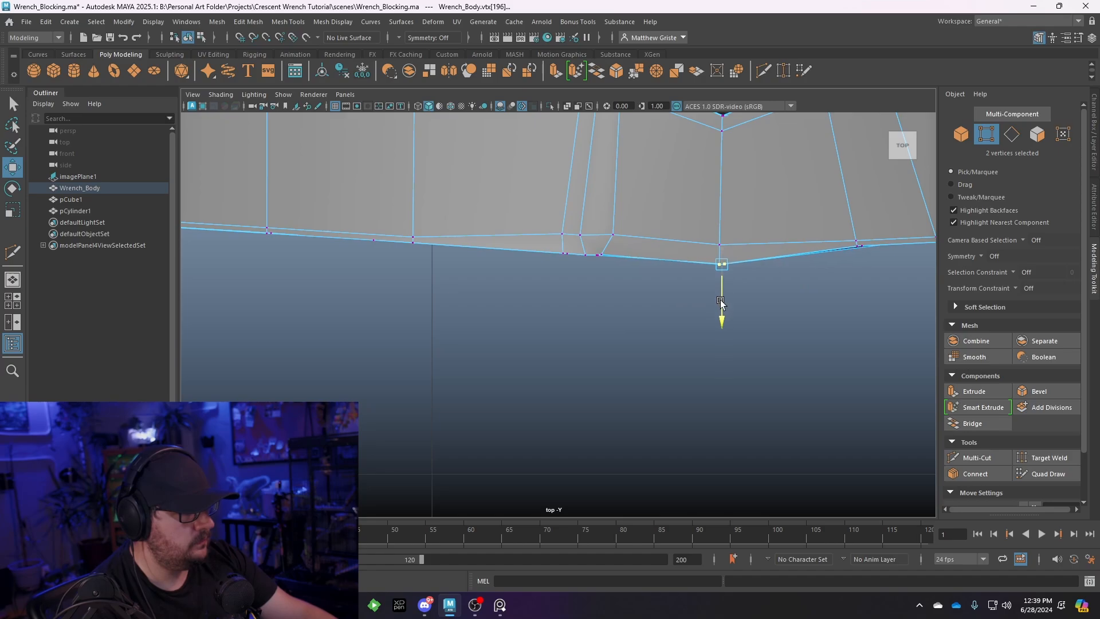
# Select the six support-loop vertices beside the notch and rotate them slightly to follow the slope of the face profile
pyautogui.moveTo(552, 252); pyautogui.dragTo(552, 253)
pyautogui.press('e')
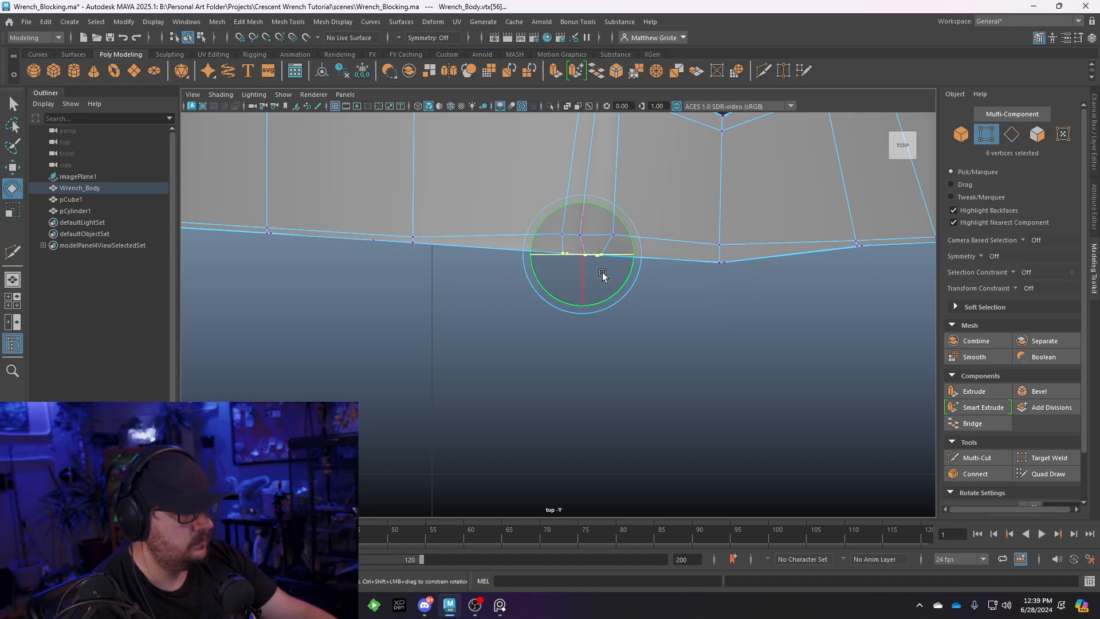
pyautogui.press('r')
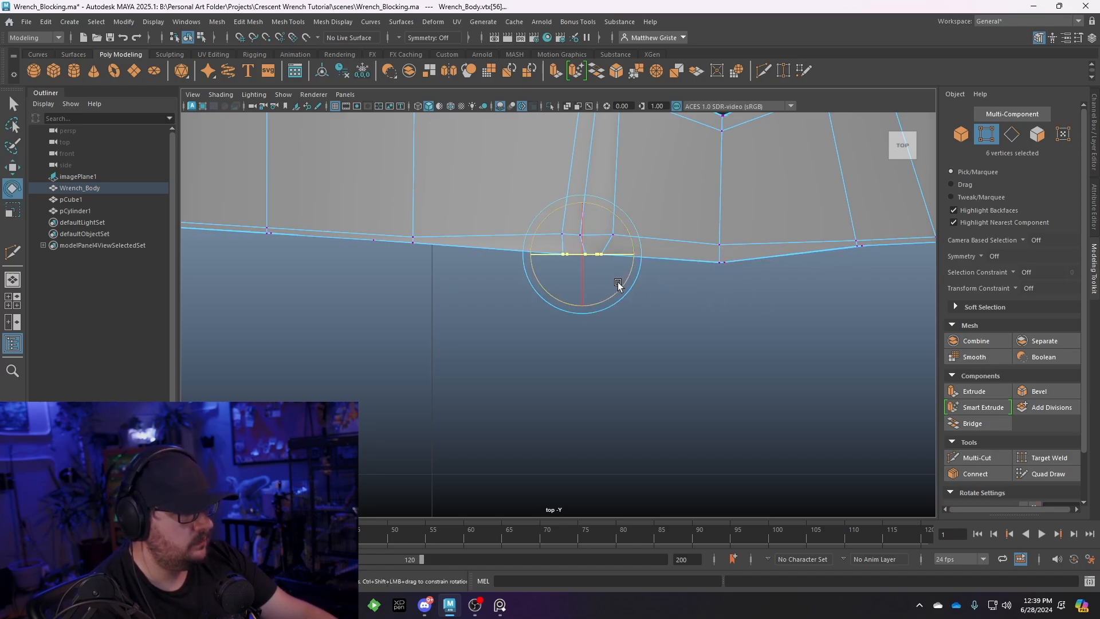
pyautogui.moveTo(617, 291); pyautogui.dragTo(617, 292)
# Display the top view in wireframe and move the three vertices near the adjuster opening's upper jaw-side corner outward along the thickness
pyautogui.press('space')
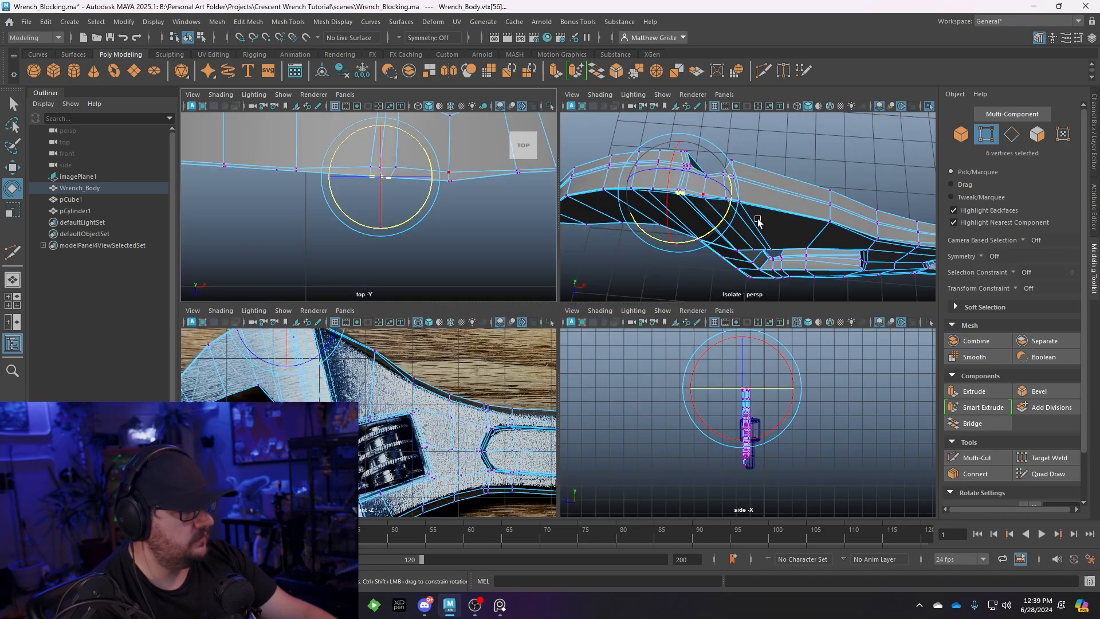
pyautogui.keyDown('alt'); pyautogui.moveTo(723, 232); pyautogui.dragTo(732, 218); pyautogui.keyUp('alt')
pyautogui.keyDown('alt'); pyautogui.moveTo(732, 217); pyautogui.dragTo(742, 198, button='middle'); pyautogui.keyUp('alt')
pyautogui.moveTo(742, 199)
pyautogui.keyDown('alt'); pyautogui.mouseDown()
pyautogui.moveTo(725, 194)
pyautogui.moveTo(739, 206)
pyautogui.mouseUp(); pyautogui.keyUp('alt')
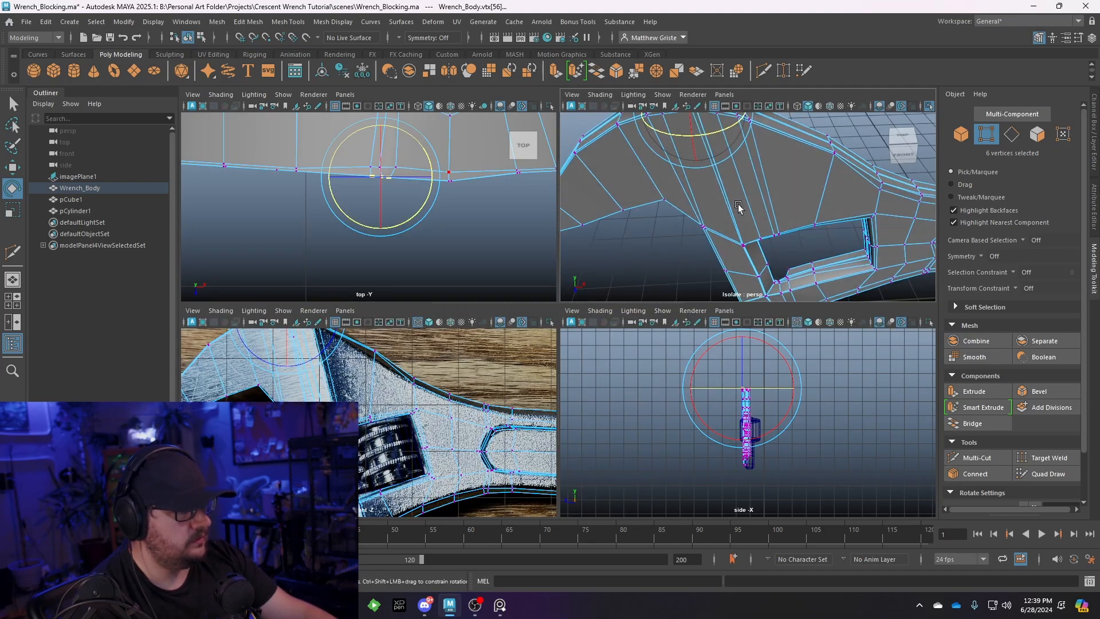
pyautogui.scroll(3, 755, 230)
pyautogui.moveTo(762, 246); pyautogui.dragTo(775, 264)
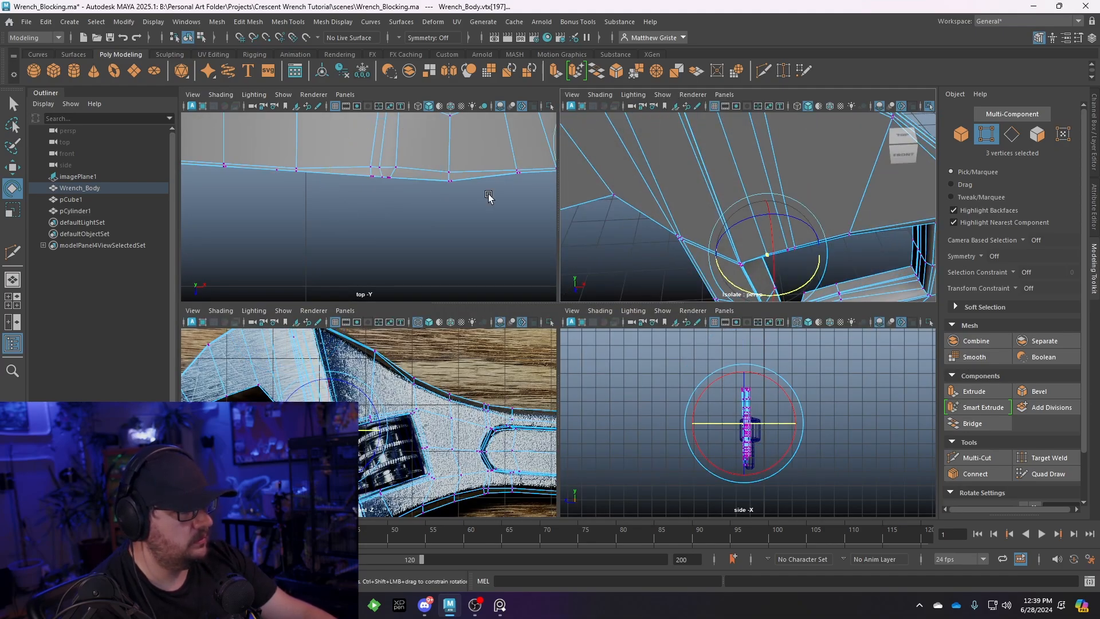
pyautogui.scroll(-8, 489, 197)
pyautogui.scroll(5, 426, 189)
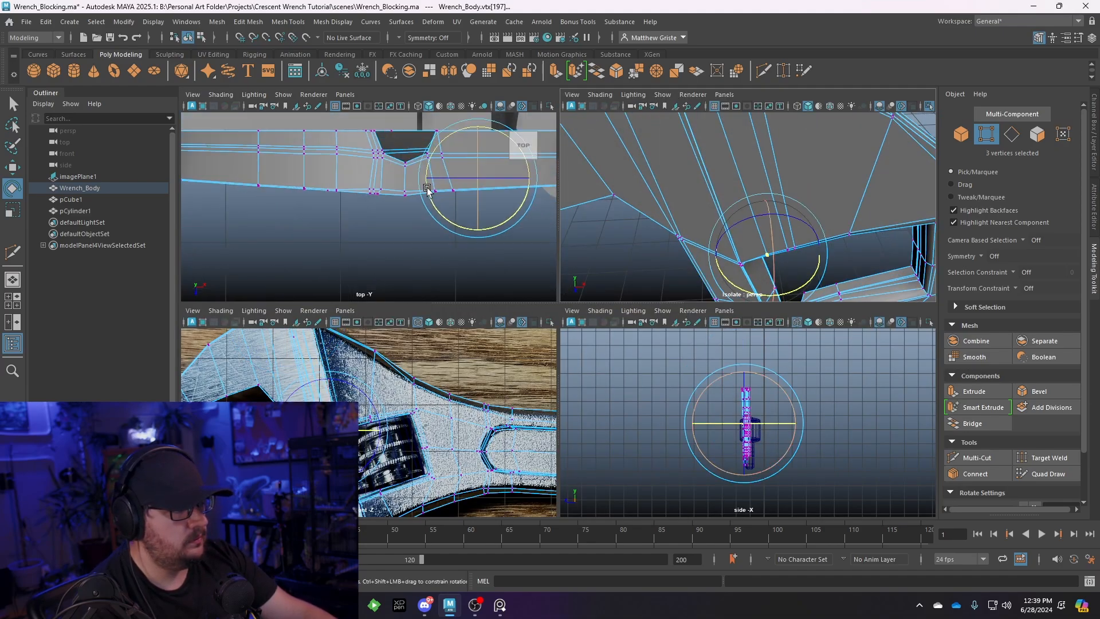
pyautogui.click(284, 94)
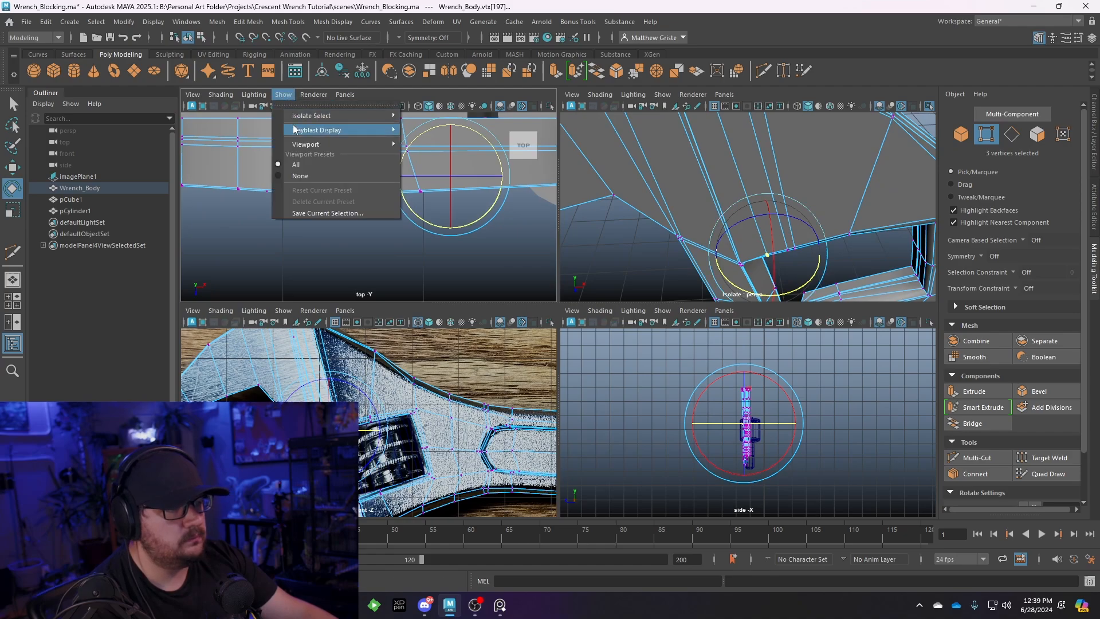
pyautogui.click(284, 95)
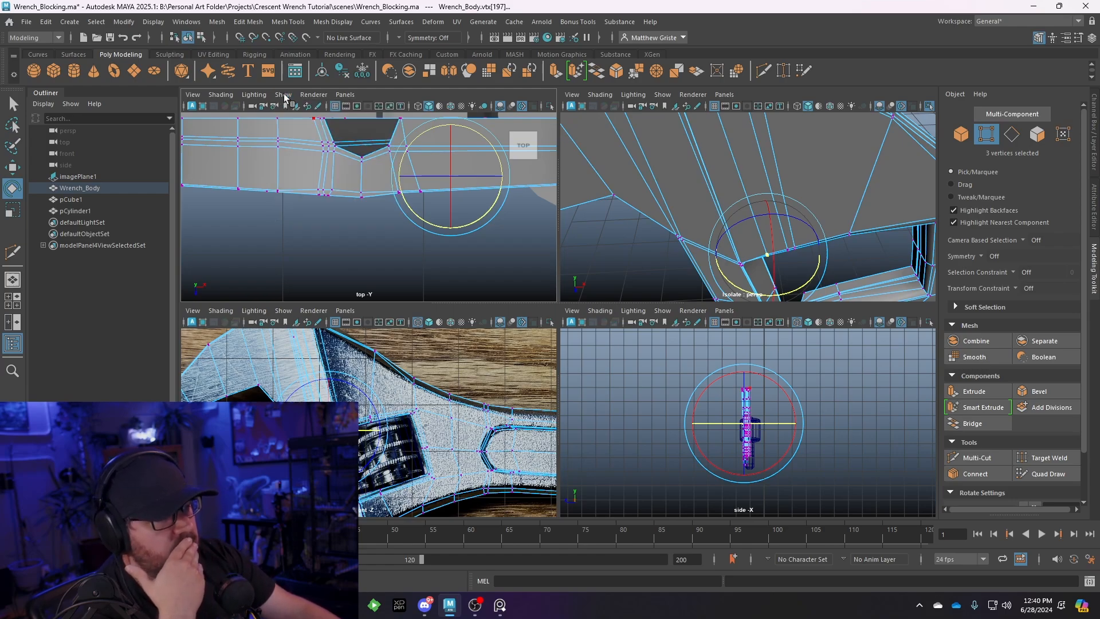
pyautogui.click(418, 107)
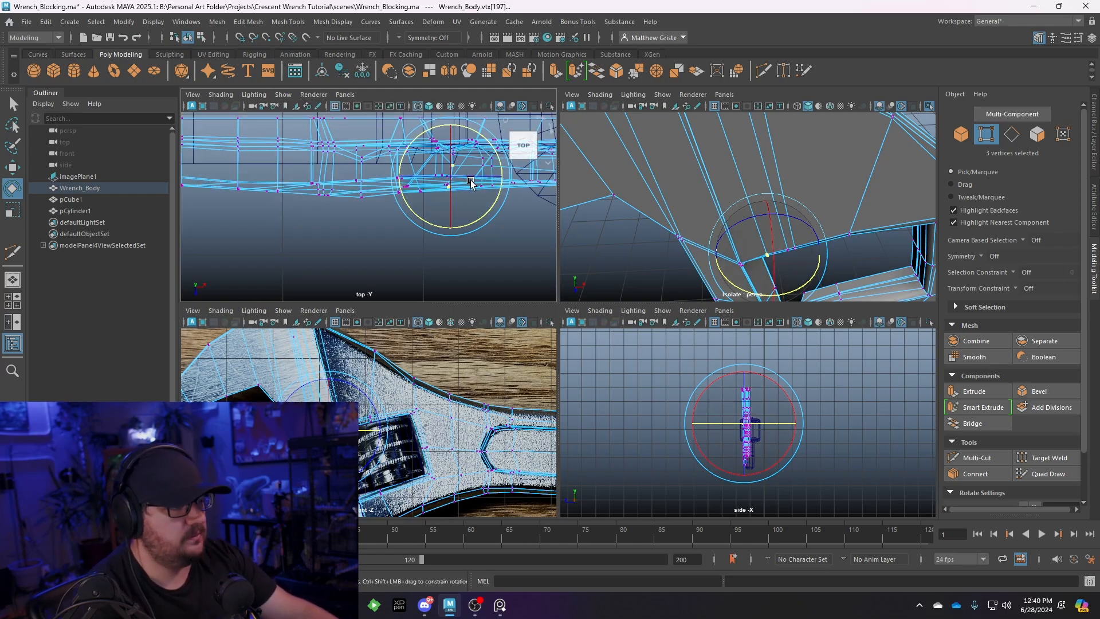
pyautogui.scroll(2, 479, 187)
pyautogui.keyDown('alt'); pyautogui.moveTo(771, 296); pyautogui.dragTo(657, 186); pyautogui.keyUp('alt')
pyautogui.keyDown('alt'); pyautogui.moveTo(472, 200); pyautogui.dragTo(442, 196, button='middle'); pyautogui.keyUp('alt')
pyautogui.scroll(2, 442, 196)
pyautogui.press('w')
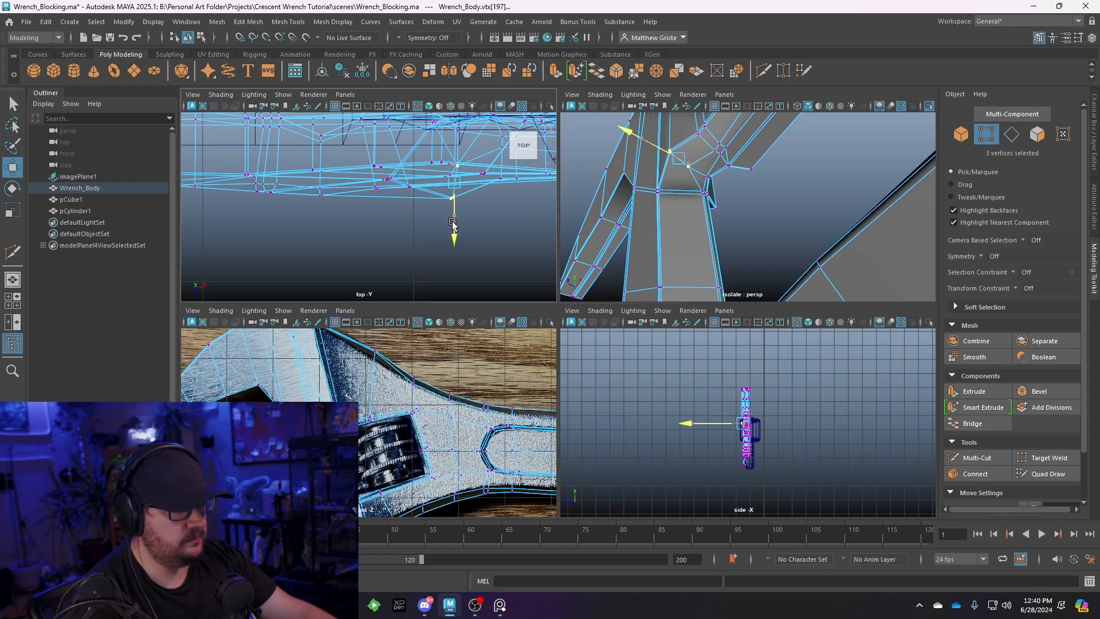
# Select the eight vertices at the corner between the jaw and the adjuster opening and move them outward to match the neighbouring vertices' depth
pyautogui.keyDown('alt'); pyautogui.moveTo(686, 179); pyautogui.dragTo(710, 155); pyautogui.keyUp('alt')
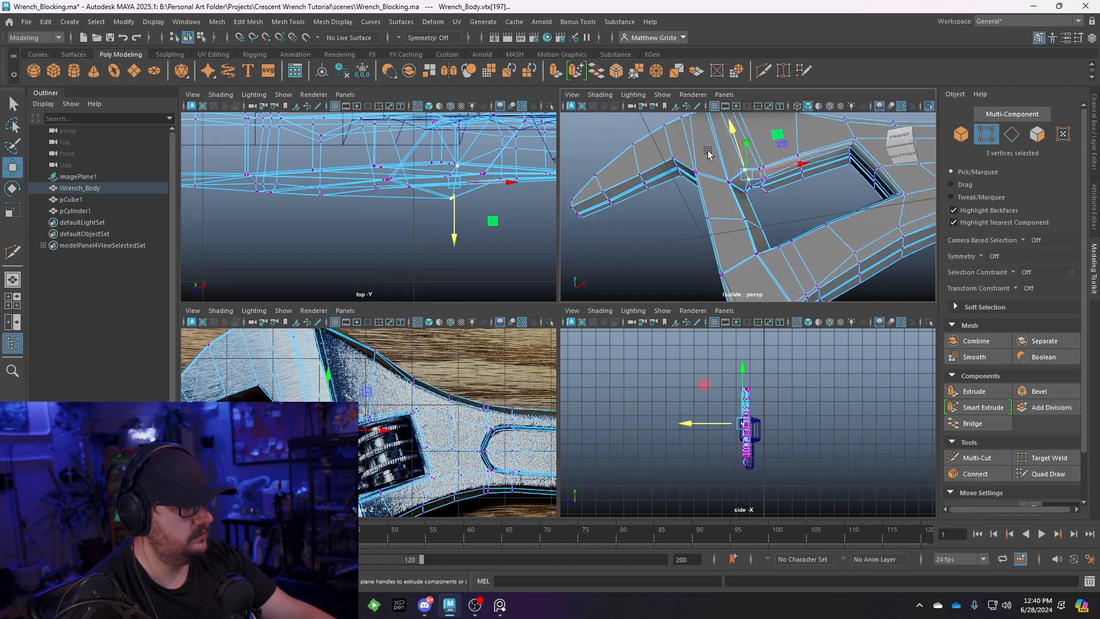
pyautogui.keyDown('alt'); pyautogui.moveTo(709, 155); pyautogui.dragTo(736, 197, button='right'); pyautogui.keyUp('alt')
pyautogui.keyDown('alt'); pyautogui.moveTo(736, 198); pyautogui.dragTo(677, 186, button='middle'); pyautogui.keyUp('alt')
pyautogui.moveTo(697, 203); pyautogui.dragTo(699, 205)
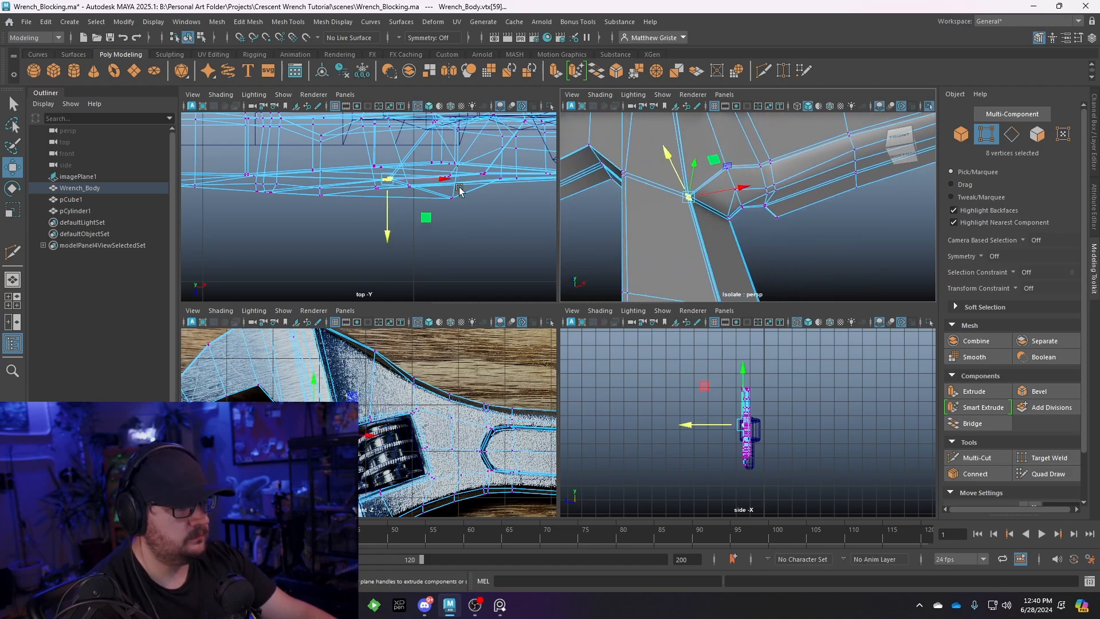
pyautogui.moveTo(386, 224); pyautogui.dragTo(385, 240)
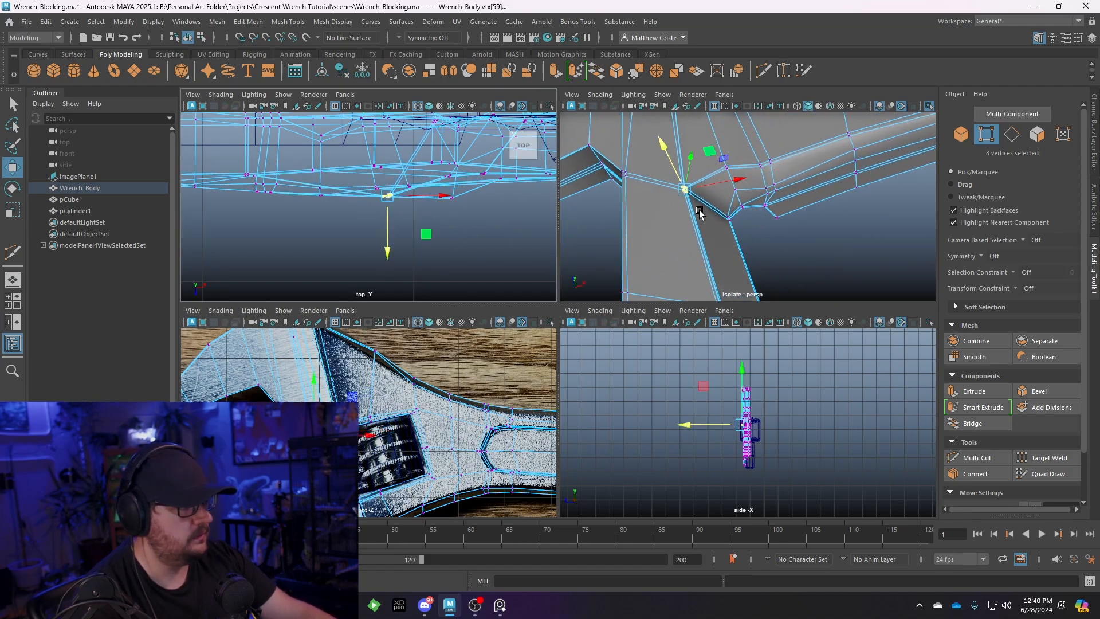
# Move the four vertices midway along the adjuster opening's jaw-side edge and the eight at its lower corner outward to match the face depth
pyautogui.keyDown('alt'); pyautogui.moveTo(700, 213); pyautogui.dragTo(663, 171); pyautogui.keyUp('alt')
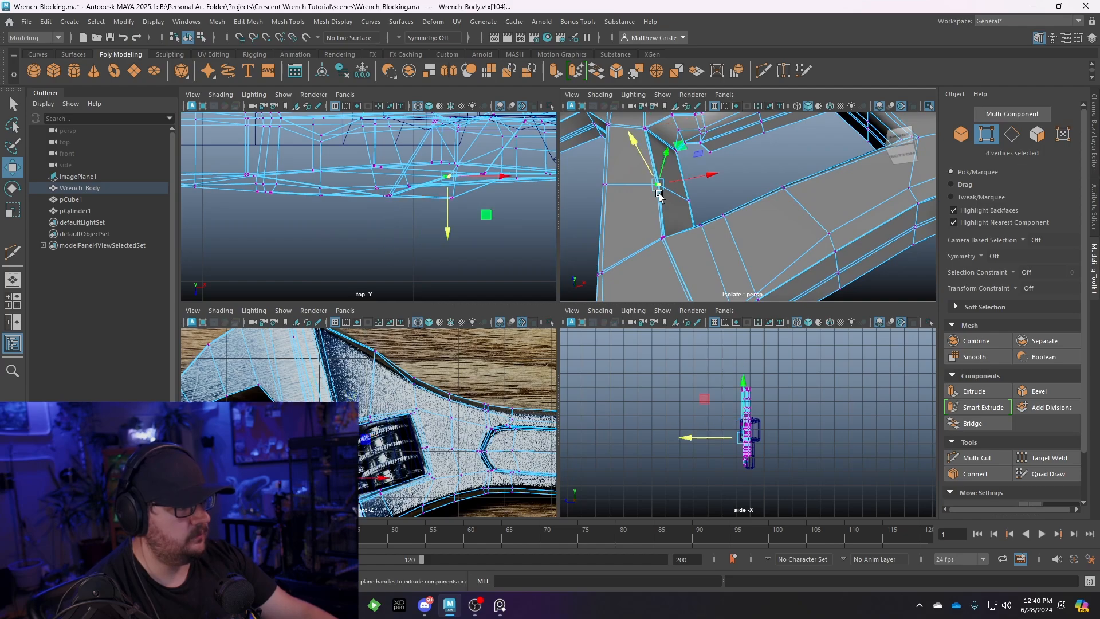
pyautogui.moveTo(451, 215); pyautogui.dragTo(447, 233)
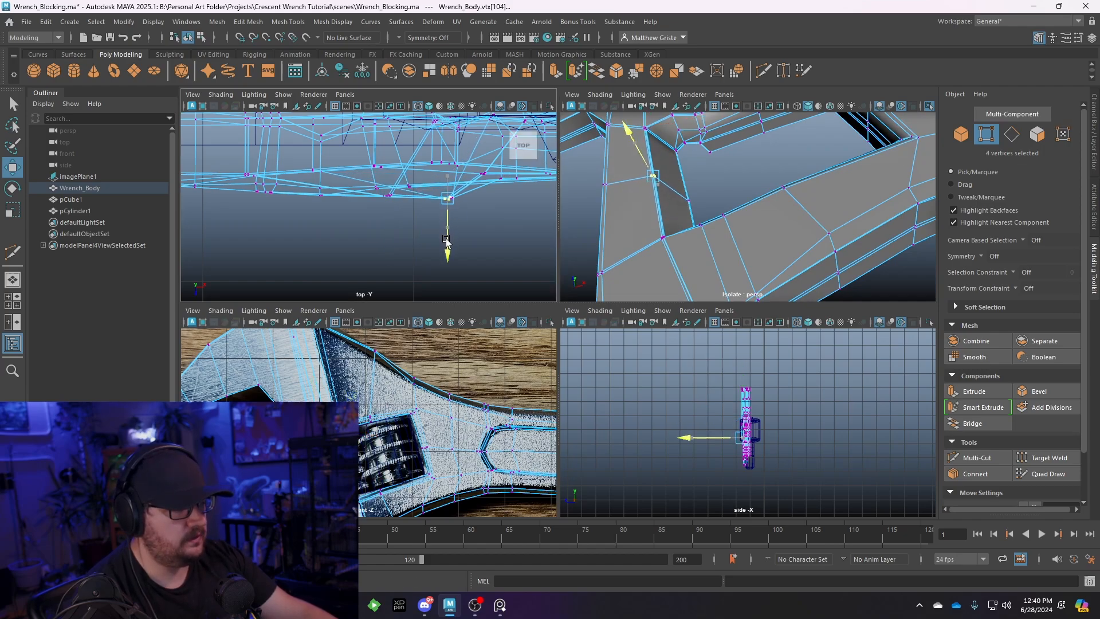
pyautogui.moveTo(658, 232); pyautogui.dragTo(669, 243)
pyautogui.moveTo(479, 223); pyautogui.dragTo(479, 227)
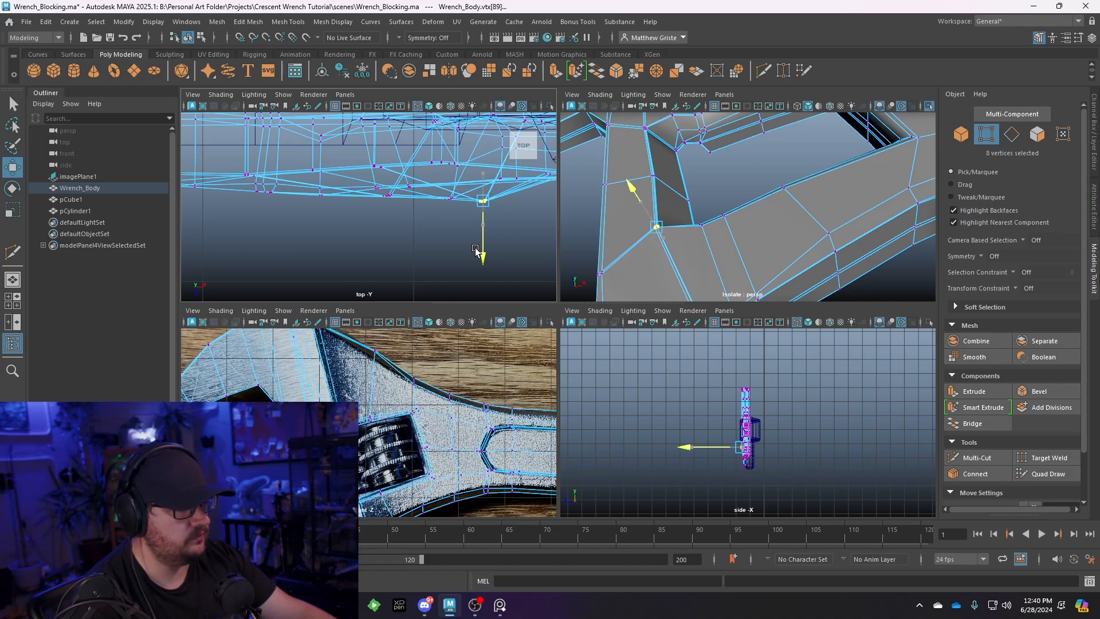
# Select the nine vertices on the lower rim below the adjuster opening's corner and move them outward in the top view
pyautogui.keyDown('alt'); pyautogui.moveTo(811, 231); pyautogui.dragTo(778, 174, button='middle'); pyautogui.keyUp('alt')
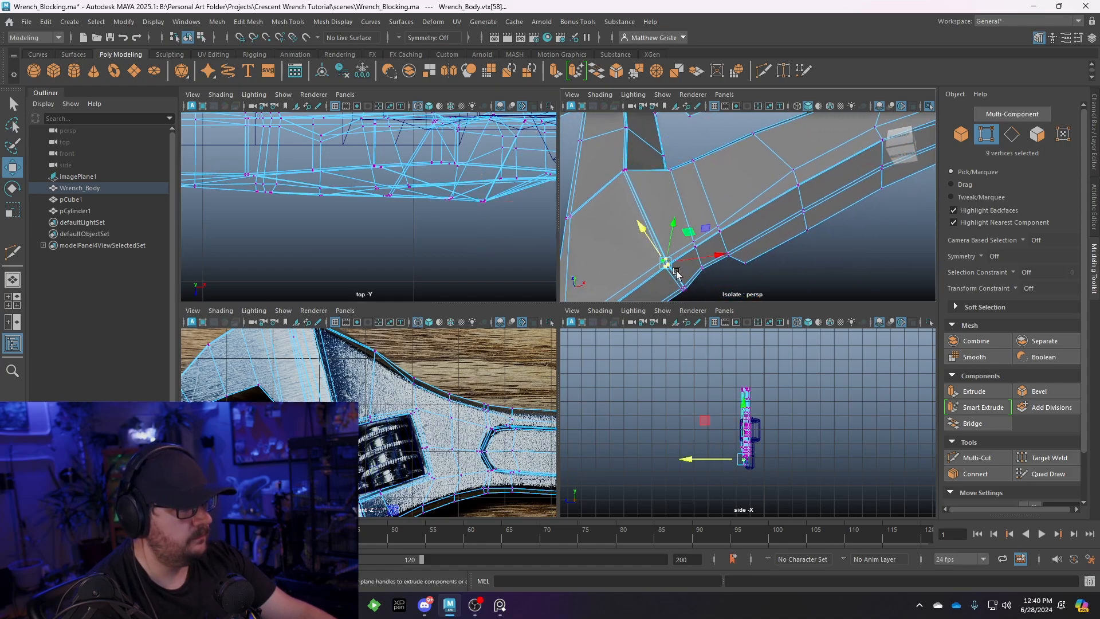
pyautogui.scroll(-5, 476, 144)
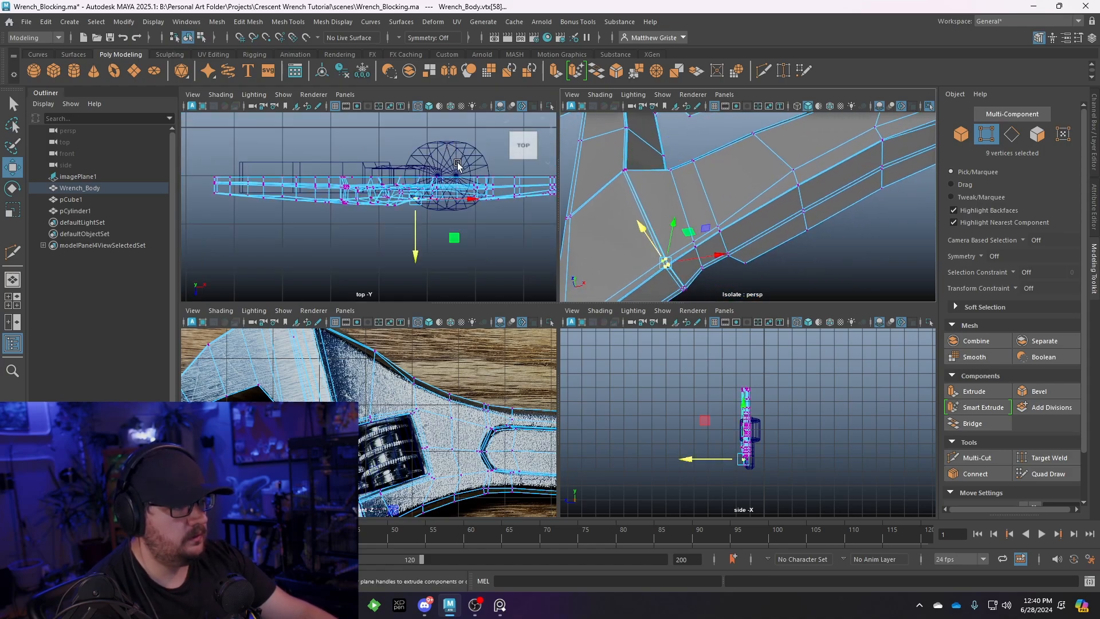
pyautogui.keyDown('alt'); pyautogui.moveTo(456, 165); pyautogui.dragTo(442, 169, button='middle'); pyautogui.keyUp('alt')
pyautogui.scroll(5, 470, 205)
pyautogui.keyDown('alt'); pyautogui.moveTo(463, 207); pyautogui.dragTo(411, 196, button='middle'); pyautogui.keyUp('alt')
pyautogui.moveTo(457, 220); pyautogui.dragTo(454, 243)
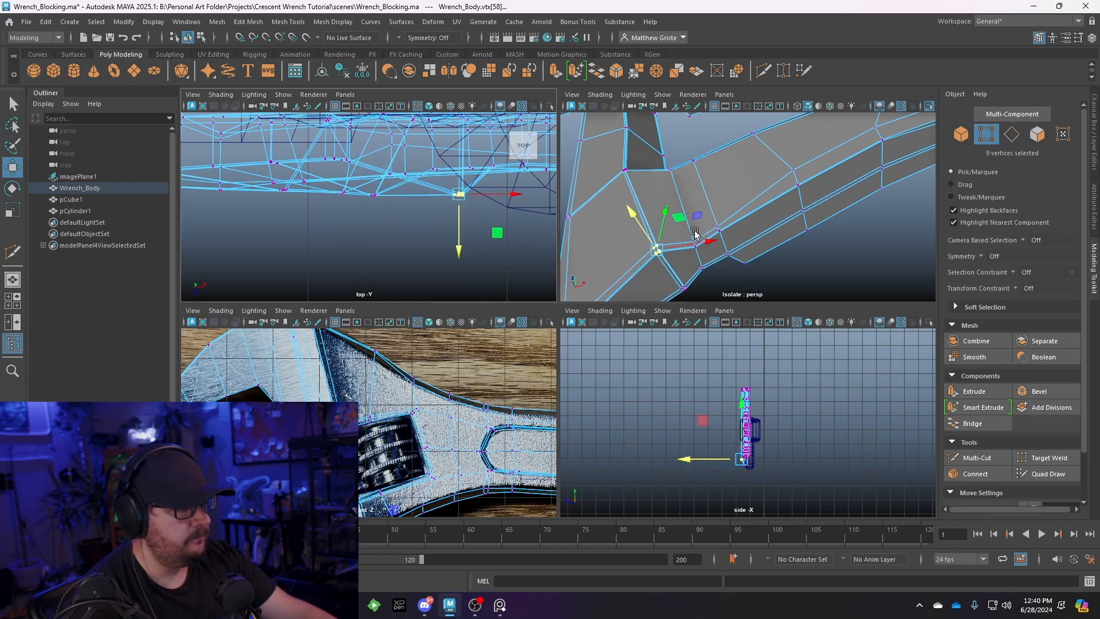
# Move the next two groups of three lower-rim vertices toward the handle outward to continue the face profile
pyautogui.moveTo(686, 229); pyautogui.dragTo(703, 254)
pyautogui.moveTo(494, 206); pyautogui.dragTo(494, 209)
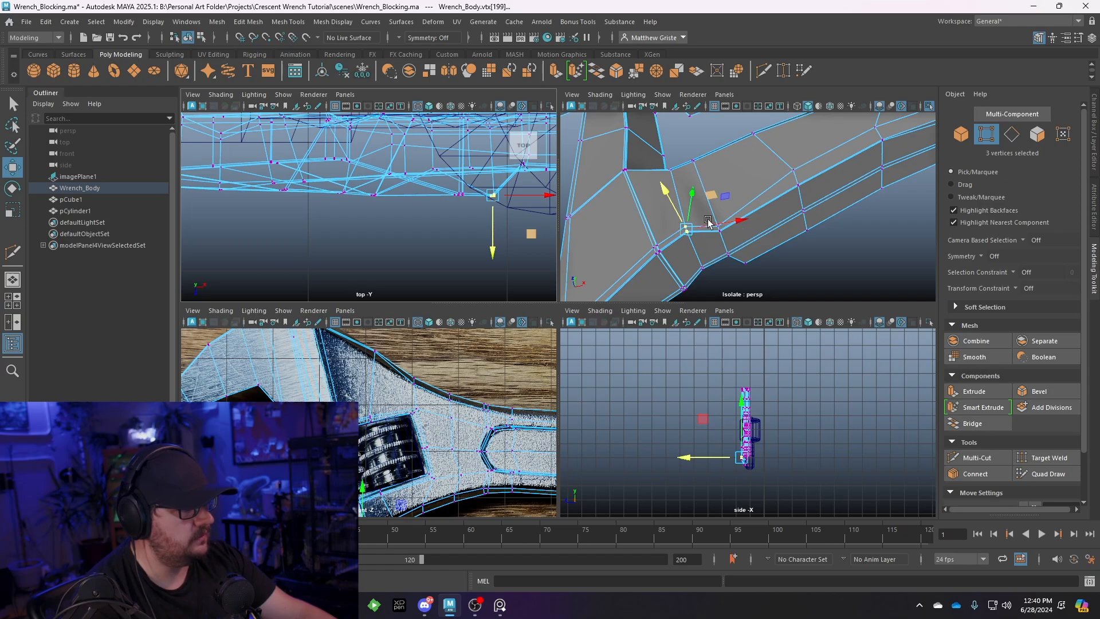
pyautogui.moveTo(709, 222); pyautogui.dragTo(726, 243)
pyautogui.moveTo(532, 222); pyautogui.dragTo(525, 234)
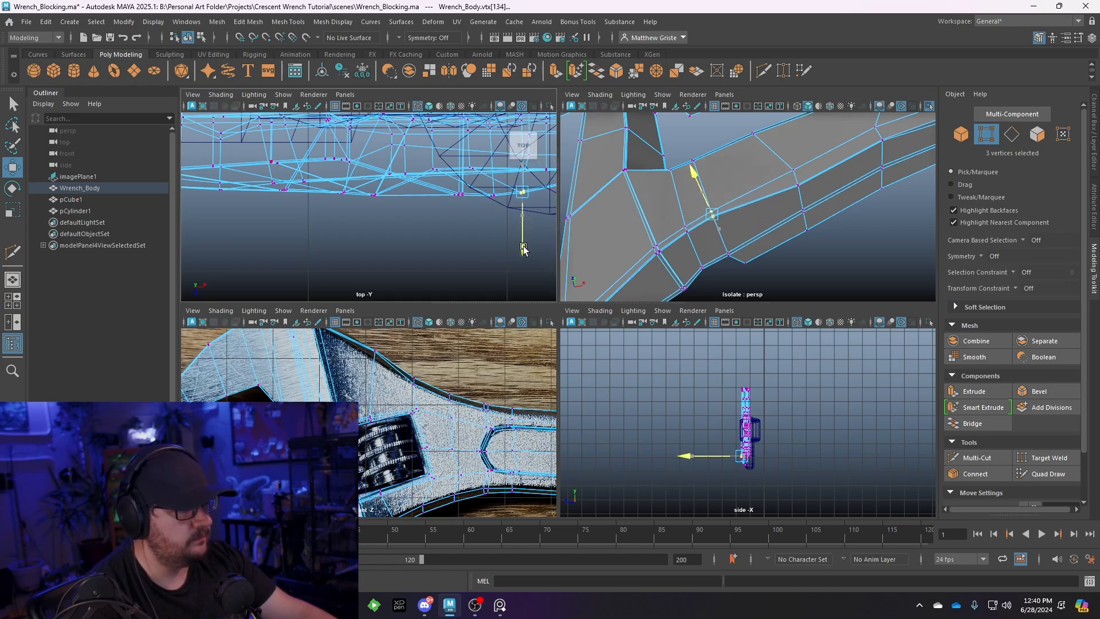
# Move the two neighbouring vertex pairs on the adjuster opening's lower edge outward in line with the face profile
pyautogui.keyDown('alt'); pyautogui.moveTo(702, 165); pyautogui.dragTo(696, 196); pyautogui.keyUp('alt')
pyautogui.moveTo(683, 180); pyautogui.dragTo(697, 201)
pyautogui.moveTo(475, 214); pyautogui.dragTo(471, 237)
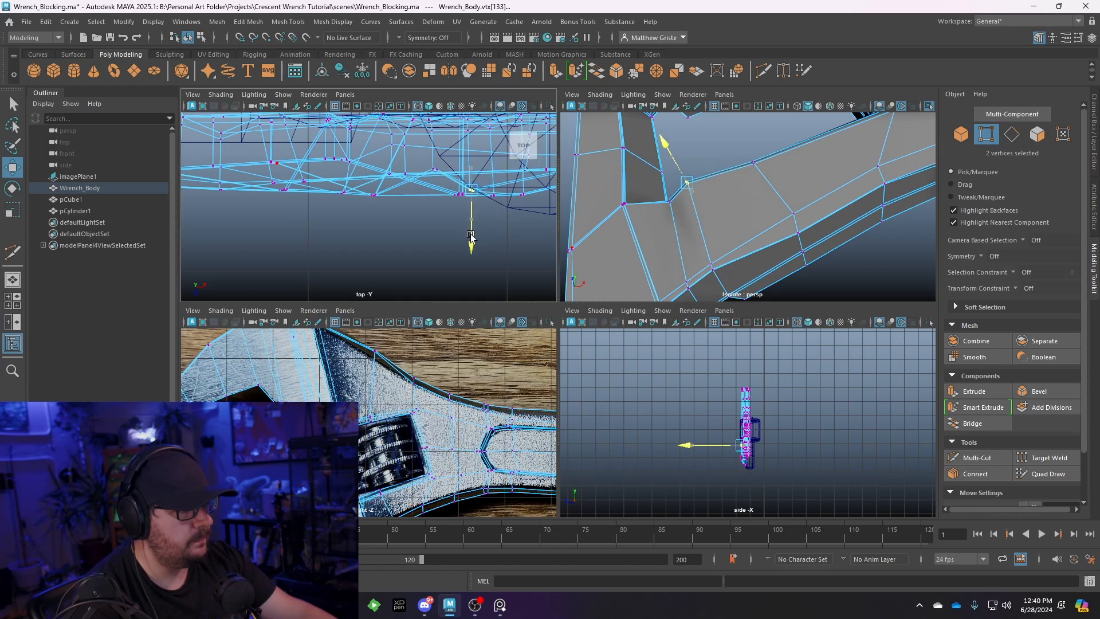
pyautogui.moveTo(663, 192); pyautogui.dragTo(663, 227)
pyautogui.moveTo(441, 216); pyautogui.dragTo(431, 241)
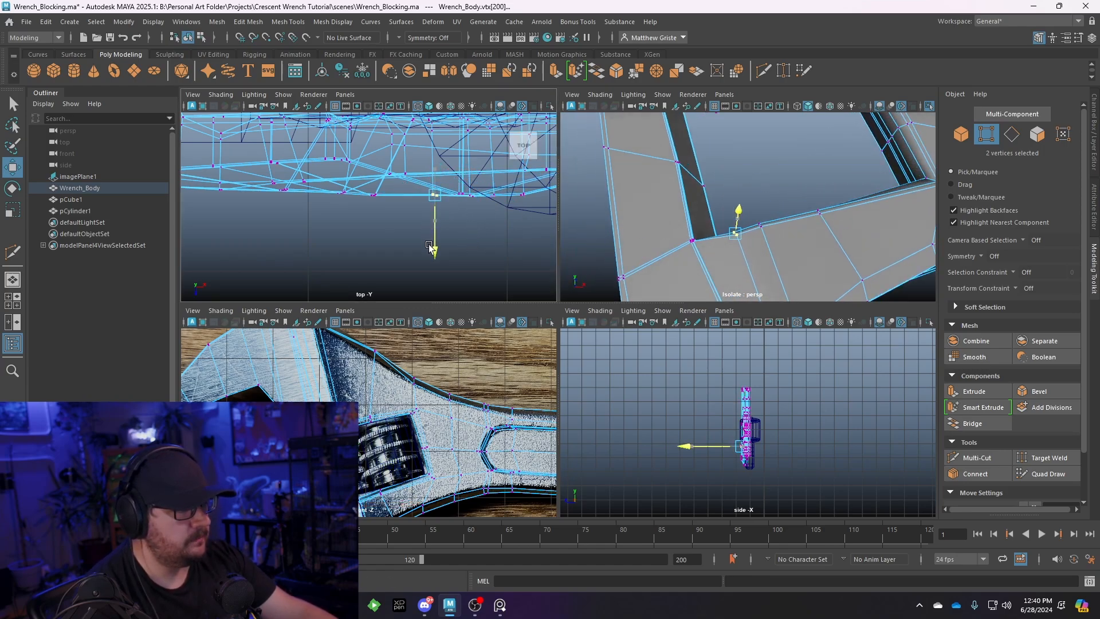
# Preview the wrench body smoothed in a full perspective view and examine the head around the notch
pyautogui.keyDown('alt'); pyautogui.moveTo(705, 172); pyautogui.dragTo(755, 167); pyautogui.keyUp('alt')
pyautogui.press('q')
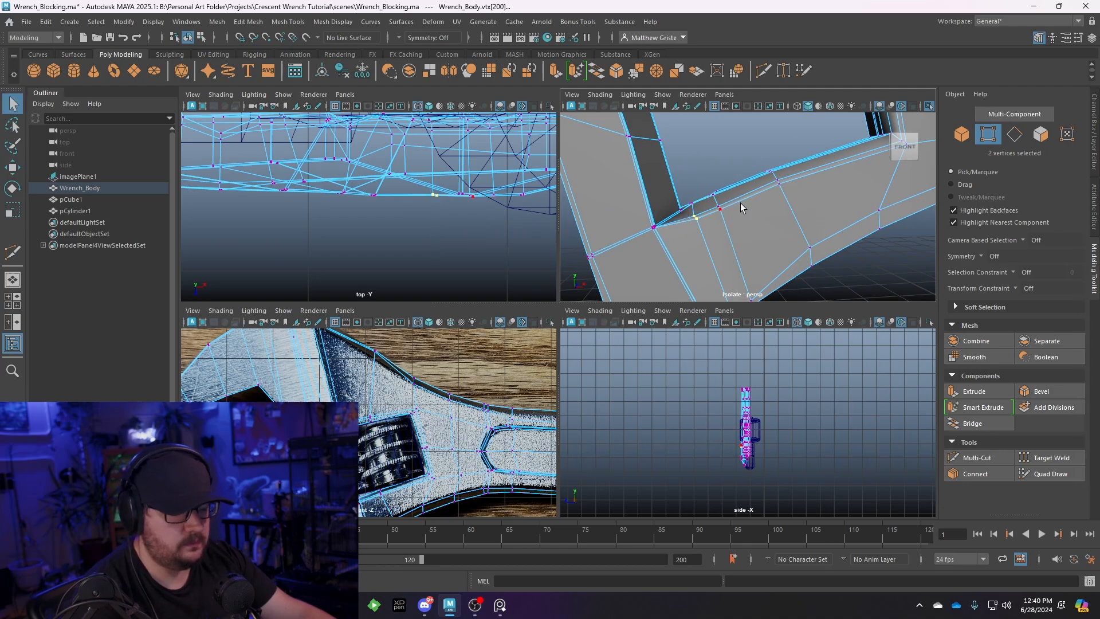
pyautogui.press('3')
pyautogui.moveTo(752, 226); pyautogui.dragTo(798, 199, button='right')
pyautogui.click(855, 265)
pyautogui.keyDown('alt'); pyautogui.moveTo(855, 265); pyautogui.dragTo(759, 267, button='right'); pyautogui.keyUp('alt')
pyautogui.keyDown('alt'); pyautogui.moveTo(759, 266); pyautogui.dragTo(756, 266); pyautogui.keyUp('alt')
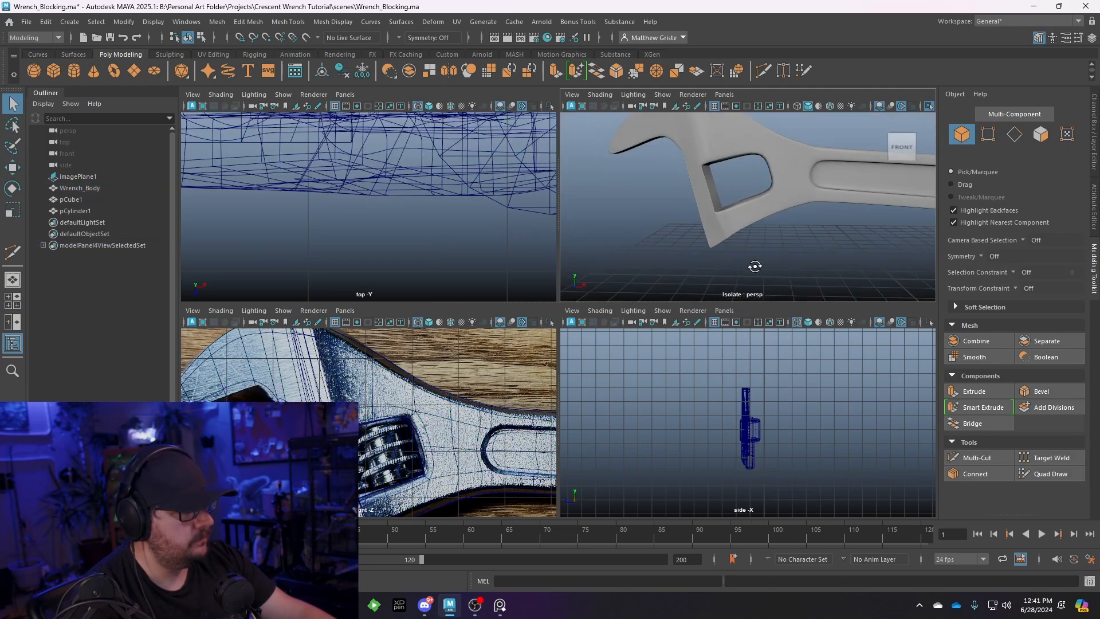
pyautogui.press('space')
pyautogui.keyDown('alt'); pyautogui.moveTo(737, 214); pyautogui.dragTo(646, 290); pyautogui.keyUp('alt')
pyautogui.click(648, 227)
pyautogui.scroll(3, 576, 267)
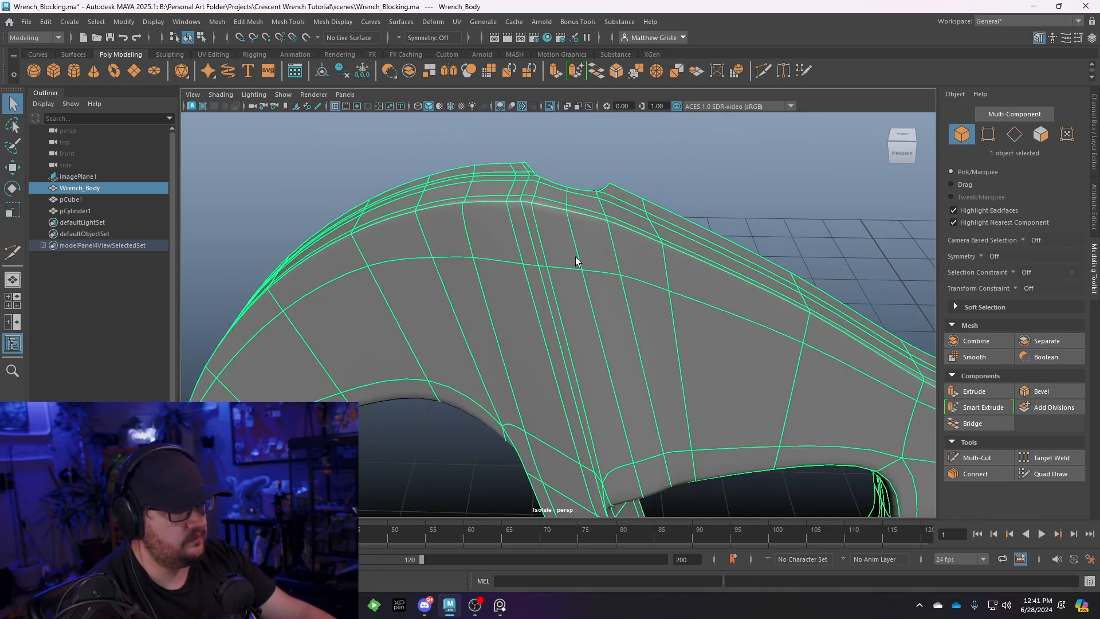
# Return to the unsmoothed mesh and delete the extra edge loop running from the notch's jaw-side edge across the head
pyautogui.press('1')
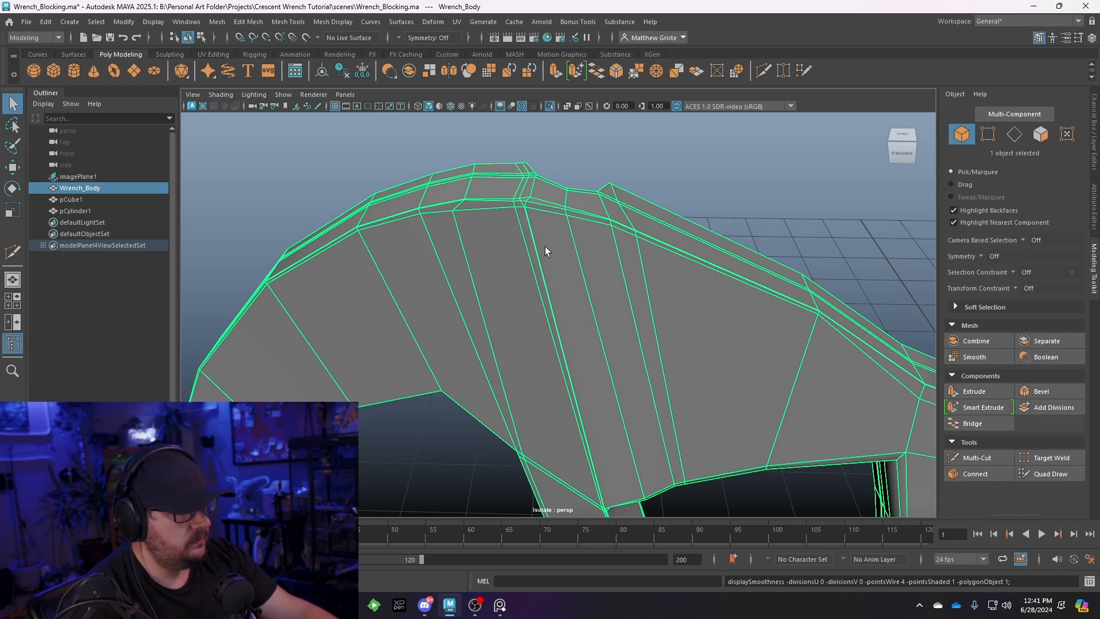
pyautogui.scroll(2, 545, 246)
pyautogui.moveTo(512, 178); pyautogui.dragTo(512, 140, button='right')
pyautogui.doubleClick(503, 150)
pyautogui.scroll(-3, 547, 228)
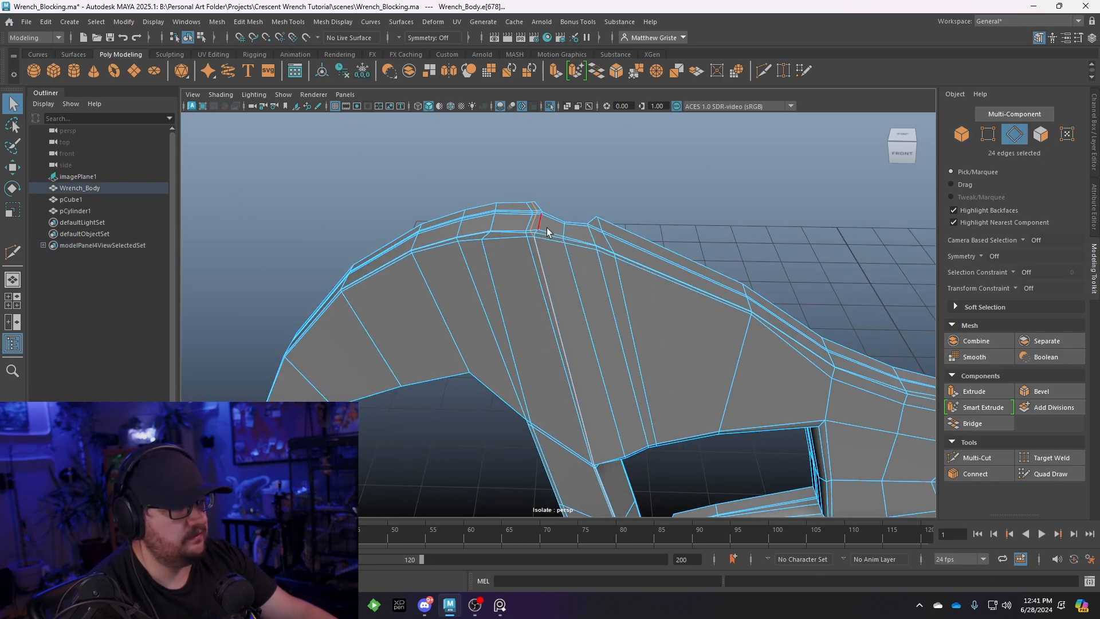
pyautogui.keyDown('alt'); pyautogui.moveTo(598, 353); pyautogui.dragTo(607, 254, button='middle'); pyautogui.keyUp('alt')
pyautogui.keyDown('alt'); pyautogui.moveTo(606, 254); pyautogui.dragTo(610, 238); pyautogui.keyUp('alt')
pyautogui.click(297, 24)
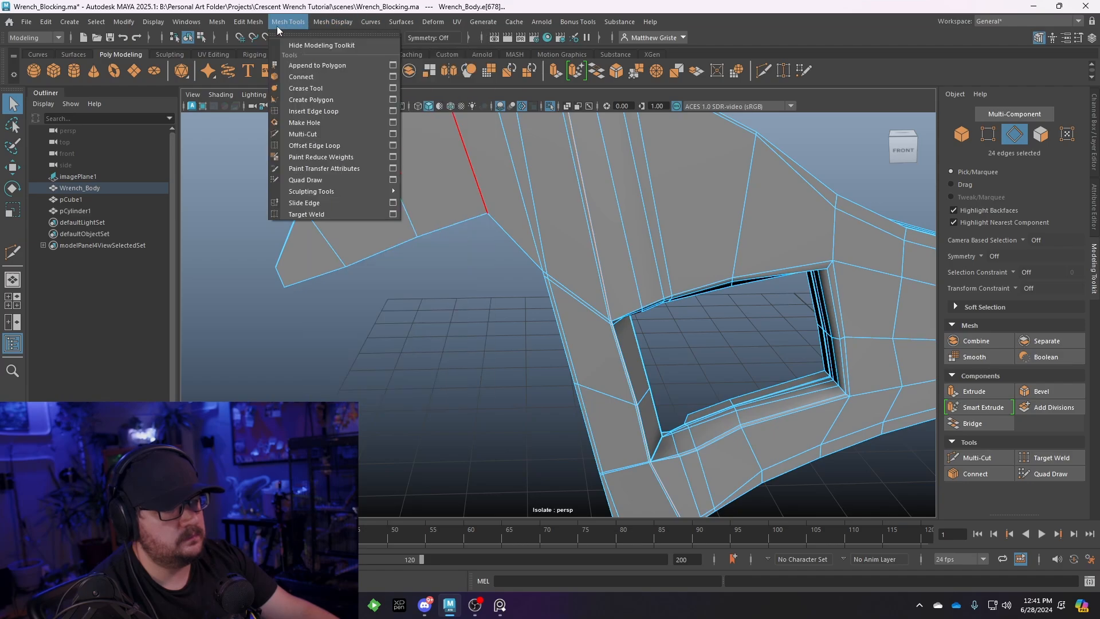
pyautogui.moveTo(258, 24)
pyautogui.click(312, 268)
pyautogui.press('w')
pyautogui.keyDown('alt'); pyautogui.moveTo(569, 258); pyautogui.dragTo(518, 254, button='middle'); pyautogui.keyUp('alt')
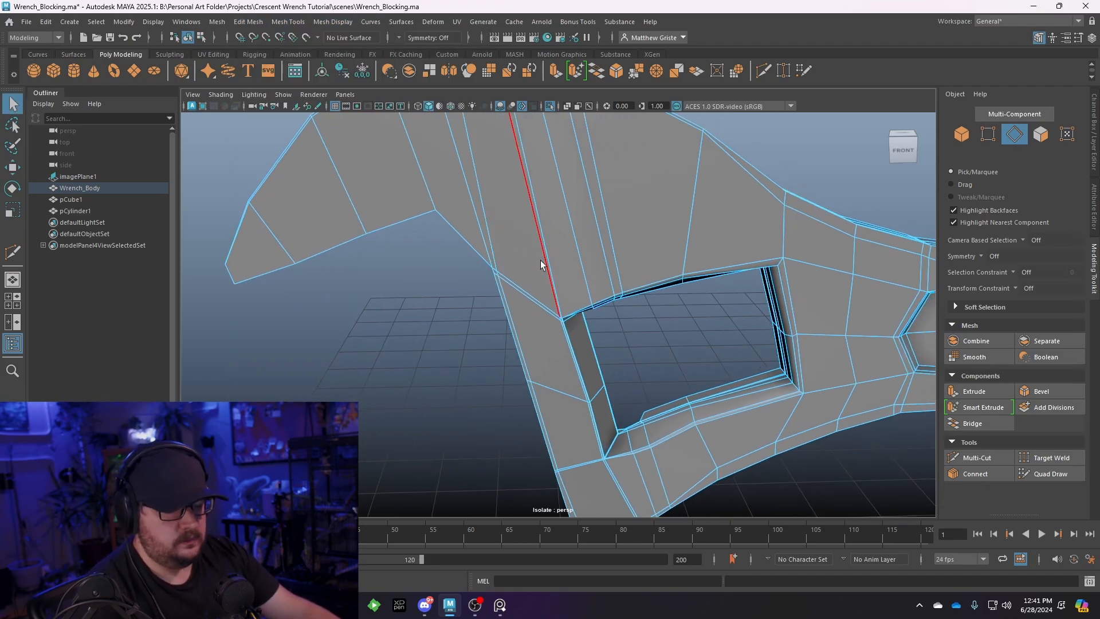
# Preview the smoothed body to examine the head without the extra loop, then return to the unsmoothed mesh
pyautogui.press('3')
pyautogui.moveTo(568, 212); pyautogui.dragTo(706, 160, button='right')
pyautogui.press('q')
pyautogui.scroll(-2, 706, 160)
pyautogui.keyDown('alt'); pyautogui.moveTo(706, 161); pyautogui.dragTo(665, 178); pyautogui.keyUp('alt')
pyautogui.click(521, 208)
pyautogui.scroll(4, 521, 208)
pyautogui.press('1')
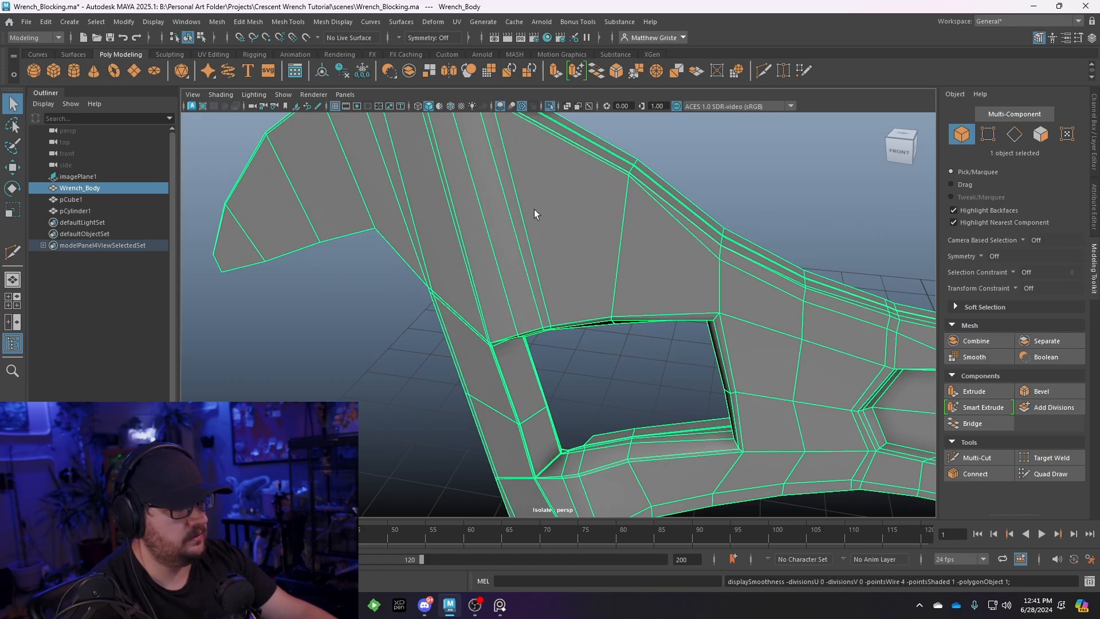
# Select the four front vertices on the adjuster opening's upper edge and move them outward in the top view to follow the face profile
pyautogui.keyDown('alt'); pyautogui.moveTo(534, 208); pyautogui.dragTo(682, 288); pyautogui.keyUp('alt')
pyautogui.keyDown('alt'); pyautogui.moveTo(693, 367); pyautogui.dragTo(628, 294, button='middle'); pyautogui.keyUp('alt')
pyautogui.scroll(4, 628, 294)
pyautogui.moveTo(628, 295); pyautogui.dragTo(630, 267, button='right')
pyautogui.keyDown('alt'); pyautogui.moveTo(612, 327); pyautogui.dragTo(598, 251); pyautogui.keyUp('alt')
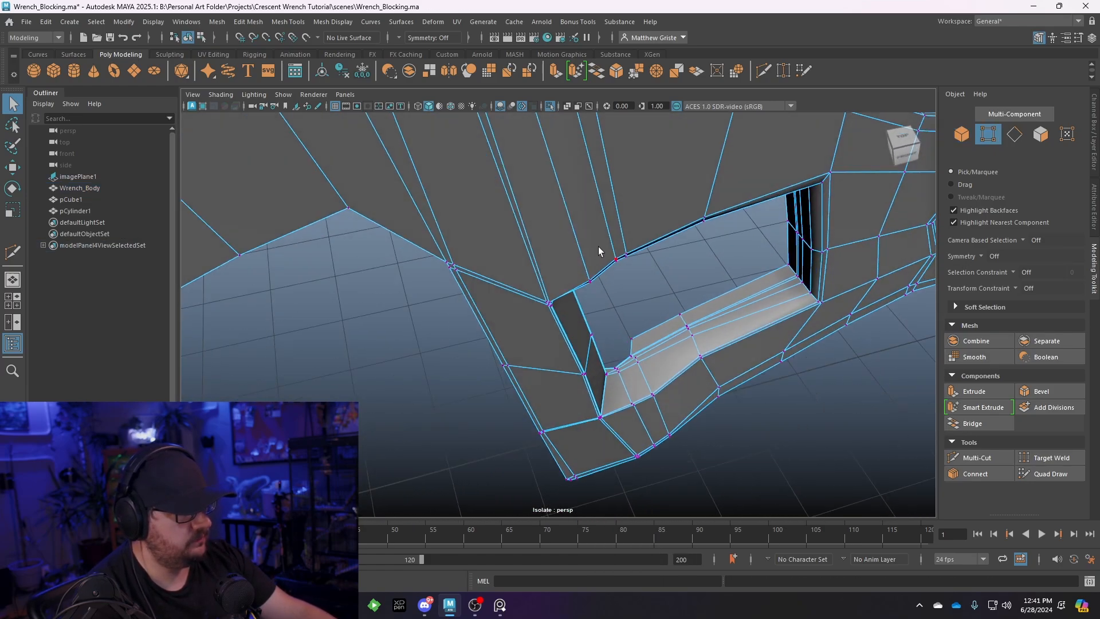
pyautogui.press('space')
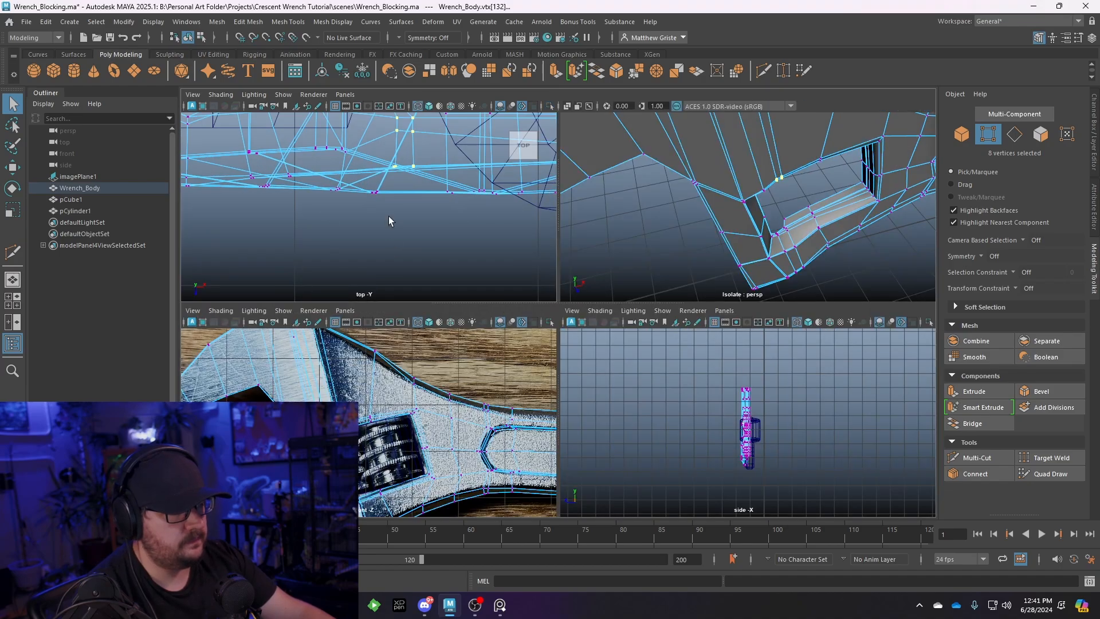
pyautogui.press('space')
pyautogui.scroll(-5, 553, 253)
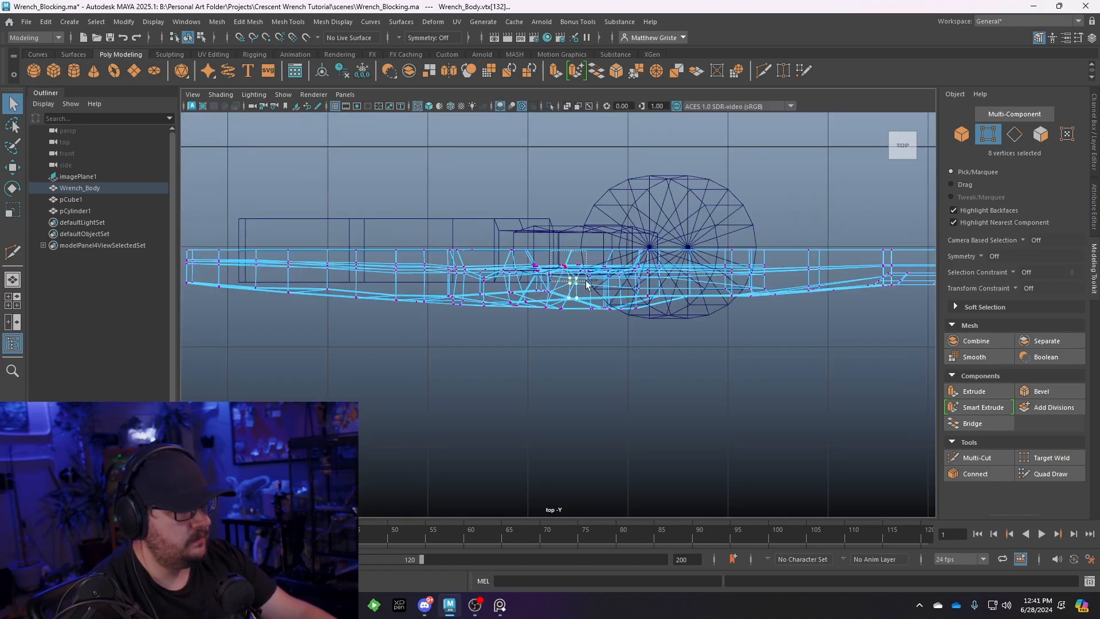
pyautogui.scroll(3, 588, 294)
pyautogui.press('w')
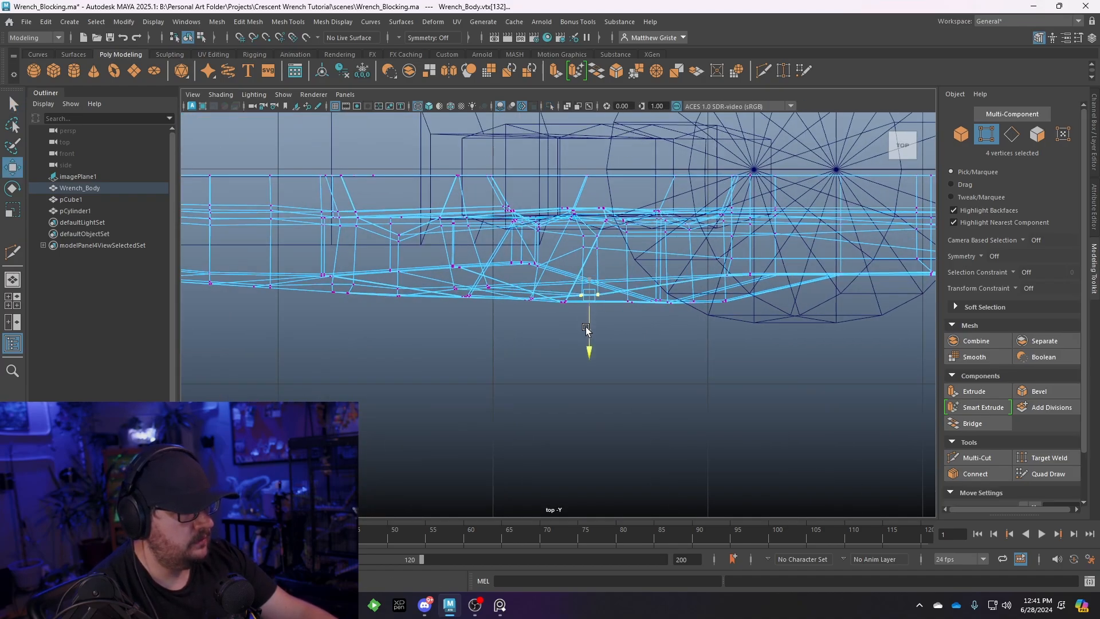
pyautogui.scroll(-3, 585, 338)
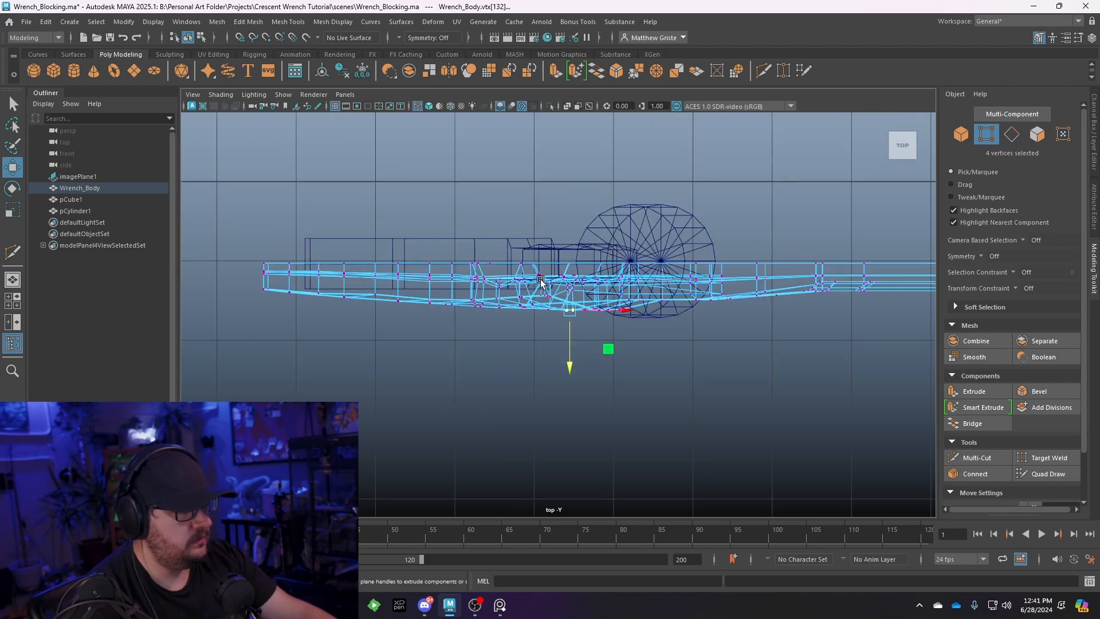
# Insert a supporting edge loop beside the edge running from the notch's handle-side end to the adjuster opening
pyautogui.press('space')
pyautogui.press('space')
pyautogui.scroll(-1, 659, 201)
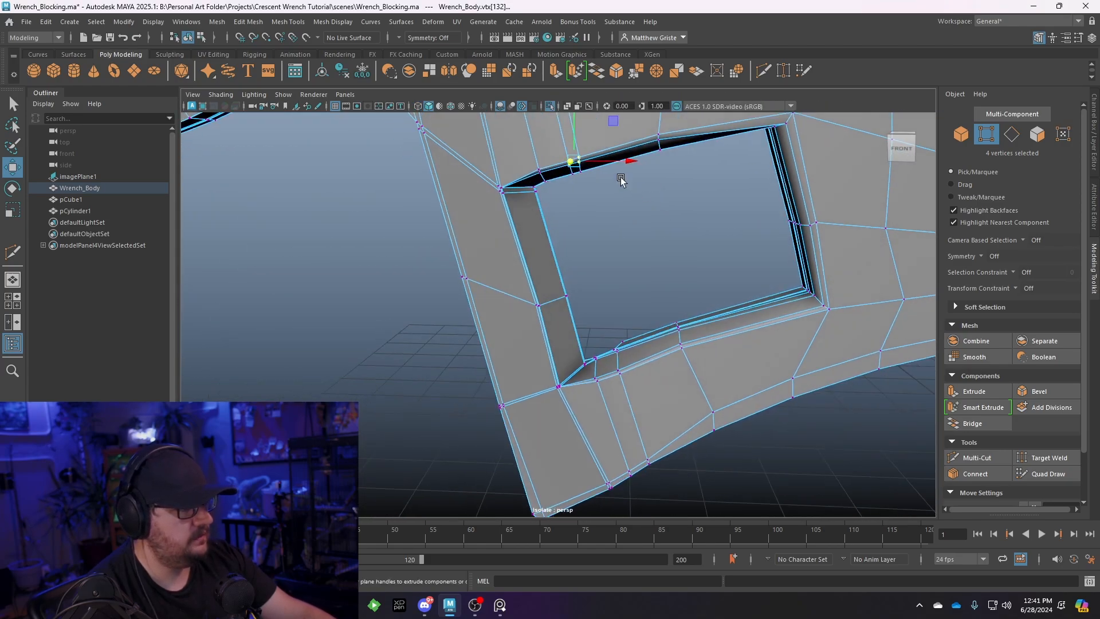
pyautogui.keyDown('alt'); pyautogui.moveTo(605, 172); pyautogui.dragTo(577, 258, button='middle'); pyautogui.keyUp('alt')
pyautogui.keyDown('alt'); pyautogui.moveTo(578, 258); pyautogui.dragTo(585, 281); pyautogui.keyUp('alt')
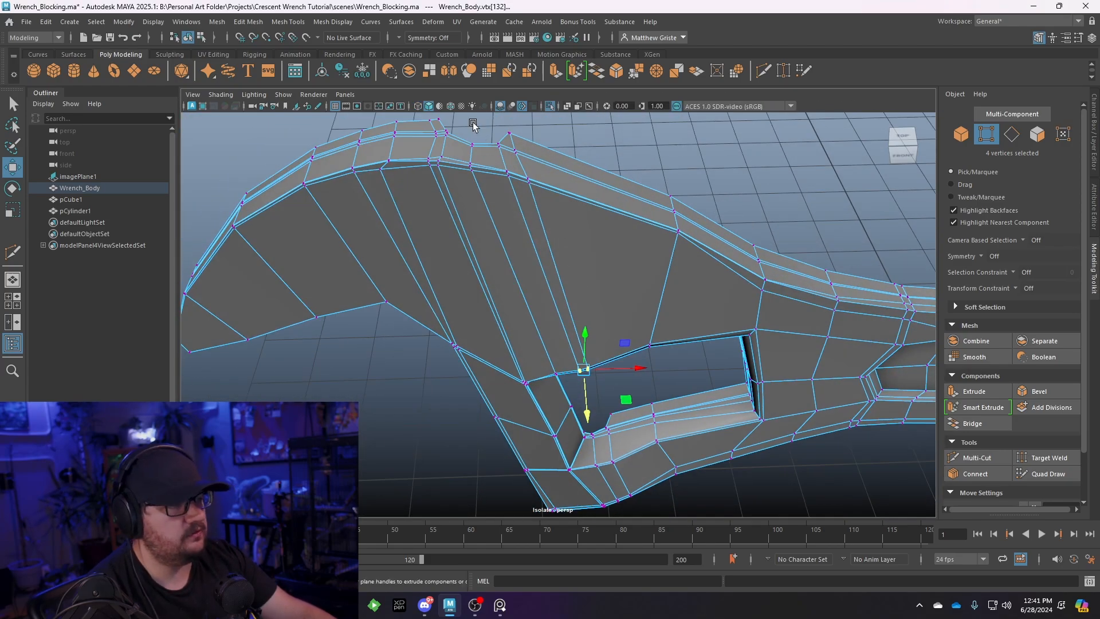
pyautogui.click(295, 22)
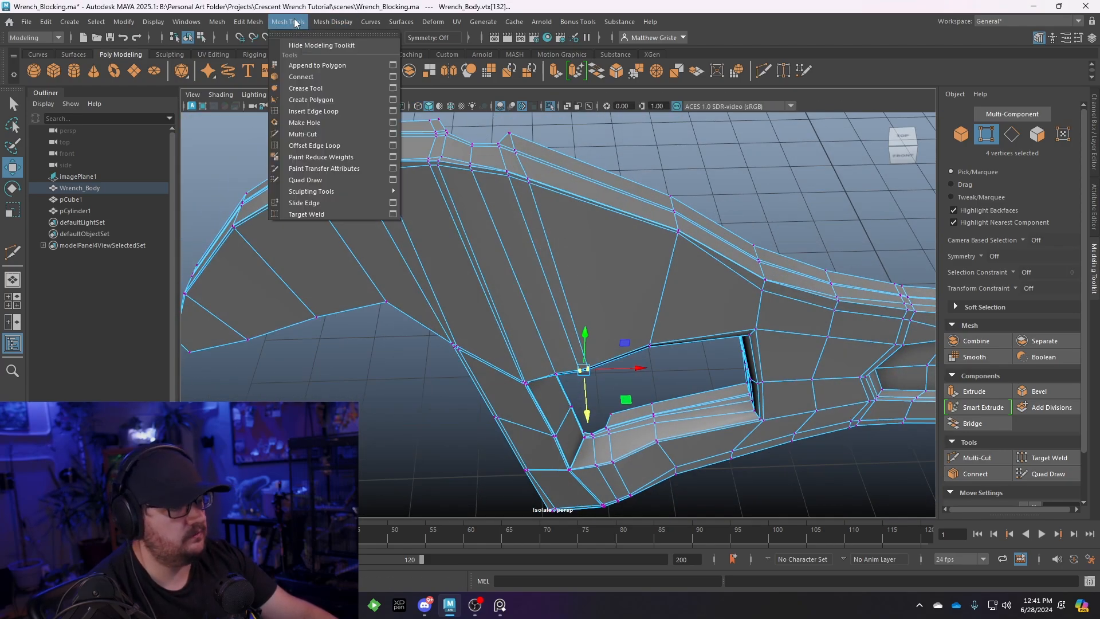
pyautogui.click(313, 111)
pyautogui.click(530, 183)
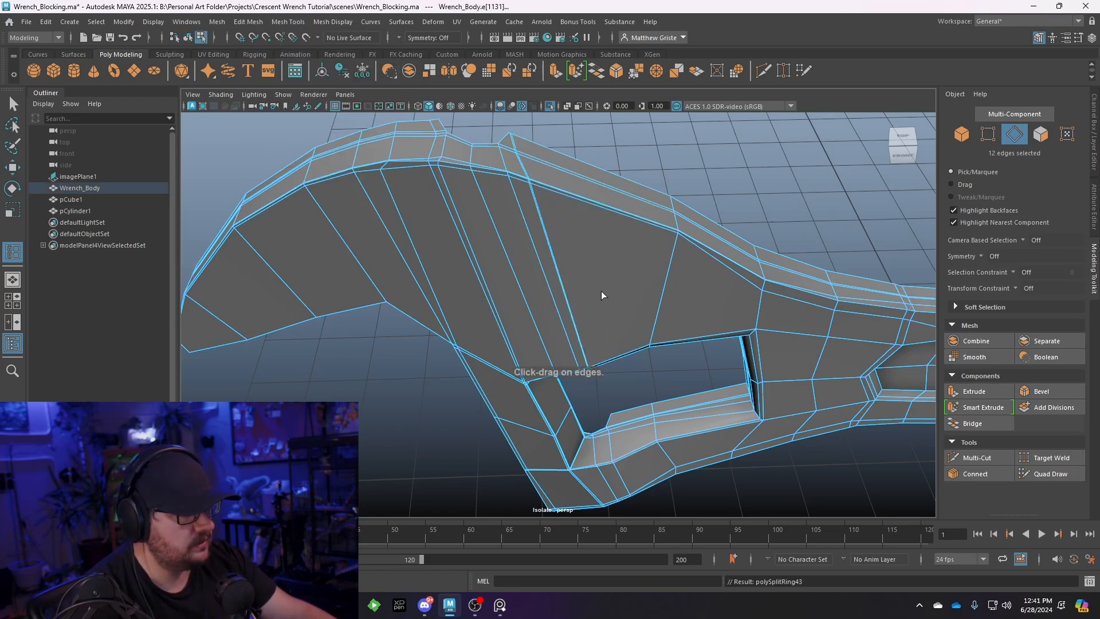
# Insert a matching supporting edge loop across the strip below the adjuster opening, close to the existing crosswise edge
pyautogui.scroll(3, 600, 291)
pyautogui.keyDown('alt'); pyautogui.moveTo(582, 243); pyautogui.dragTo(590, 259); pyautogui.keyUp('alt')
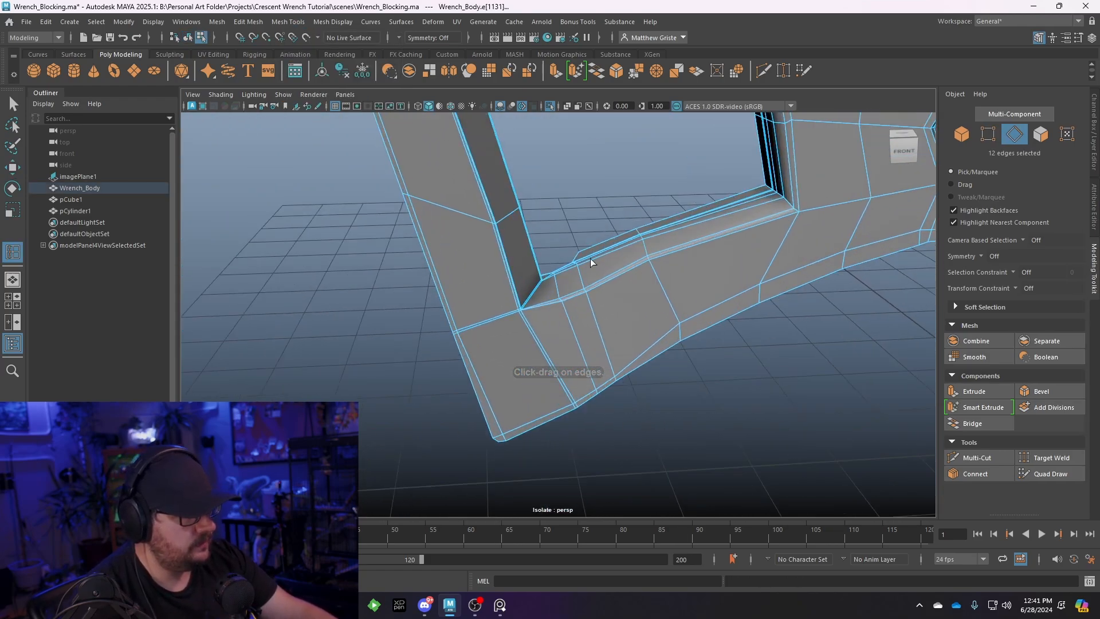
pyautogui.click(586, 291)
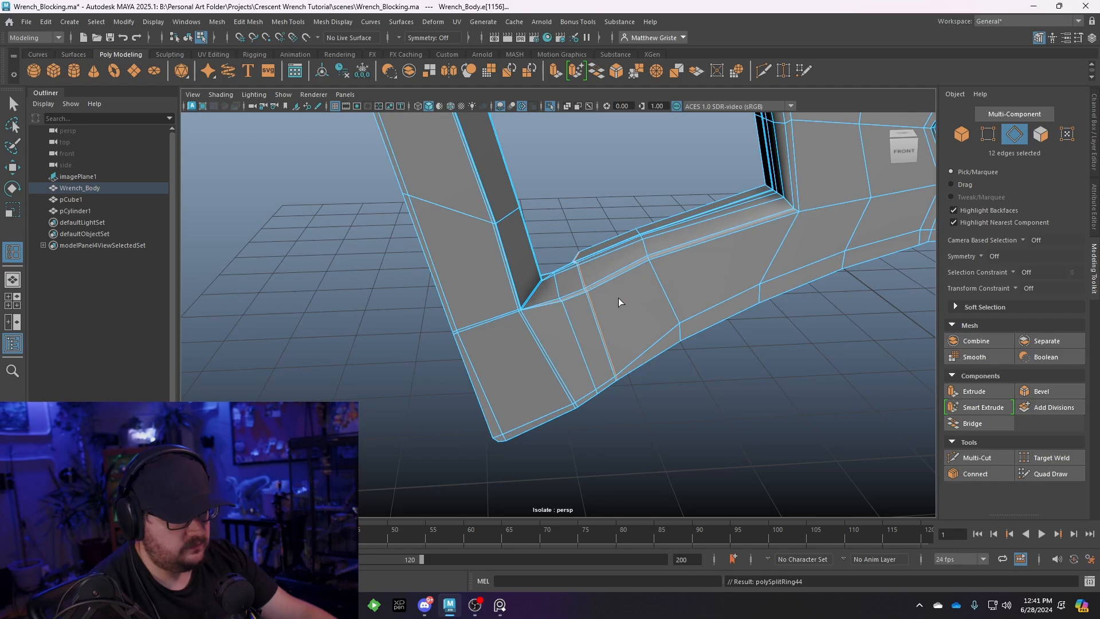
# Preview the smoothed body and examine the adjuster opening's lower jaw-side corner, then return to the unsmoothed mesh
pyautogui.press('3')
pyautogui.moveTo(604, 248); pyautogui.dragTo(653, 231, button='right')
pyautogui.click(709, 343)
pyautogui.scroll(-5, 709, 343)
pyautogui.keyDown('alt'); pyautogui.moveTo(709, 343); pyautogui.dragTo(560, 351); pyautogui.keyUp('alt')
pyautogui.click(586, 300)
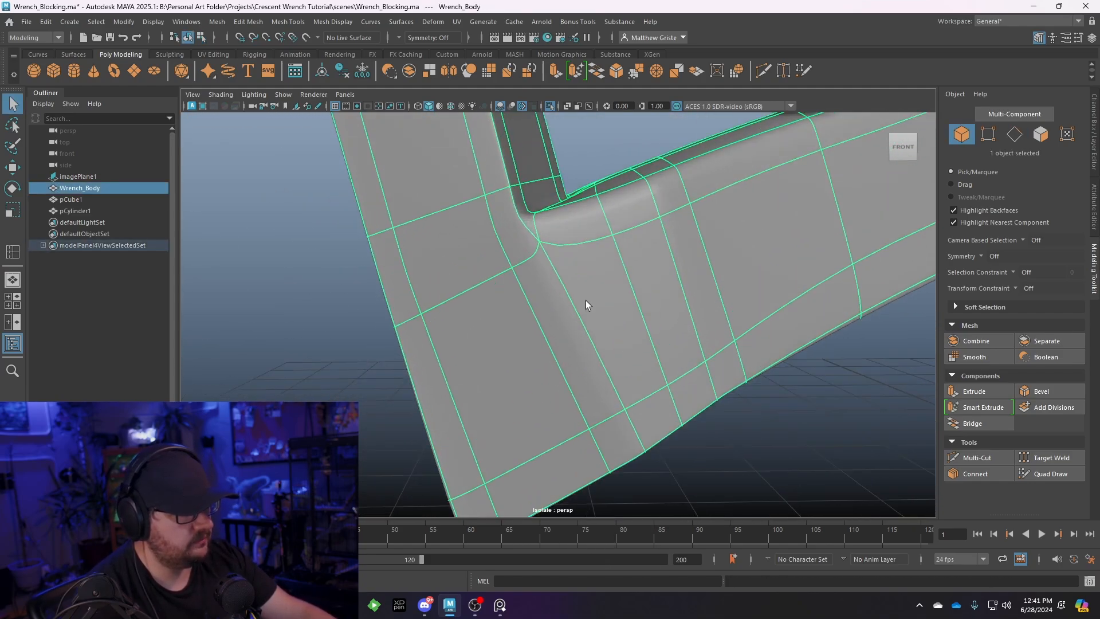
pyautogui.press('1')
pyautogui.scroll(5, 568, 281)
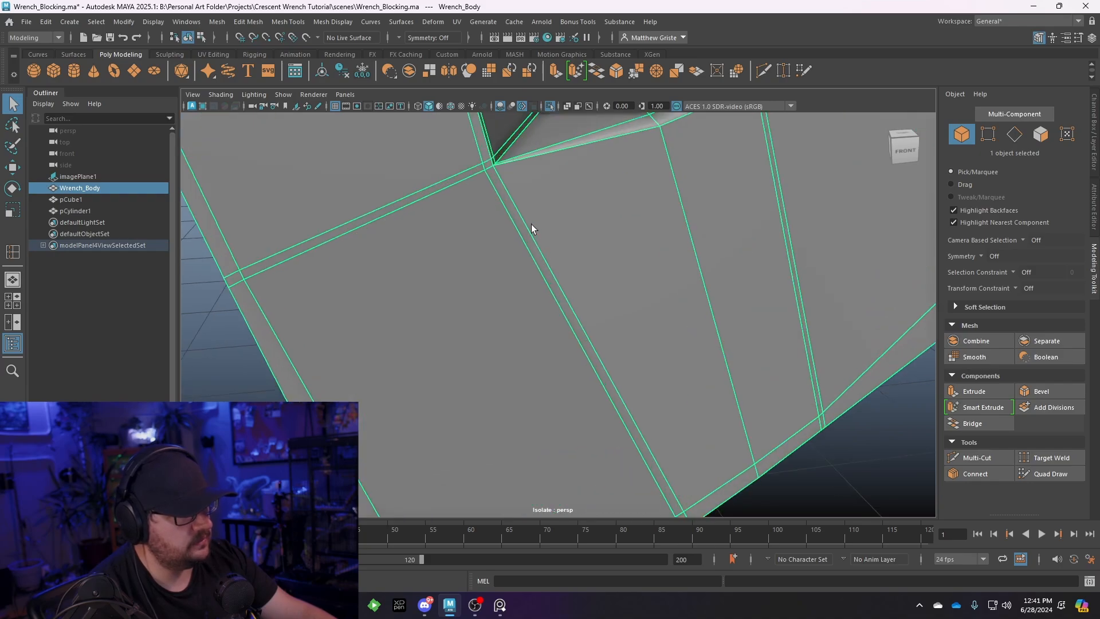
# Delete the extra edge loop running from the head's top edge down through the slot's inner corner on the wrench body
pyautogui.moveTo(531, 224)
pyautogui.keyDown('alt'); pyautogui.mouseDown()
pyautogui.moveTo(504, 243)
pyautogui.moveTo(533, 232)
pyautogui.moveTo(514, 225)
pyautogui.mouseUp(); pyautogui.keyUp('alt')
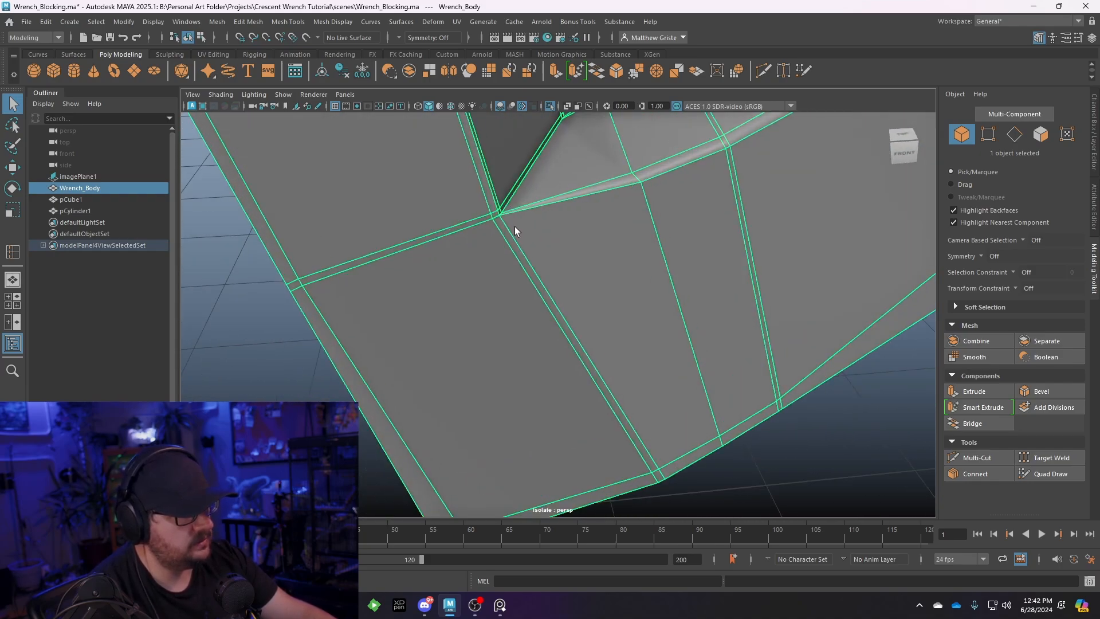
pyautogui.moveTo(498, 219); pyautogui.dragTo(493, 194, button='right')
pyautogui.doubleClick(486, 196)
pyautogui.scroll(-8, 509, 215)
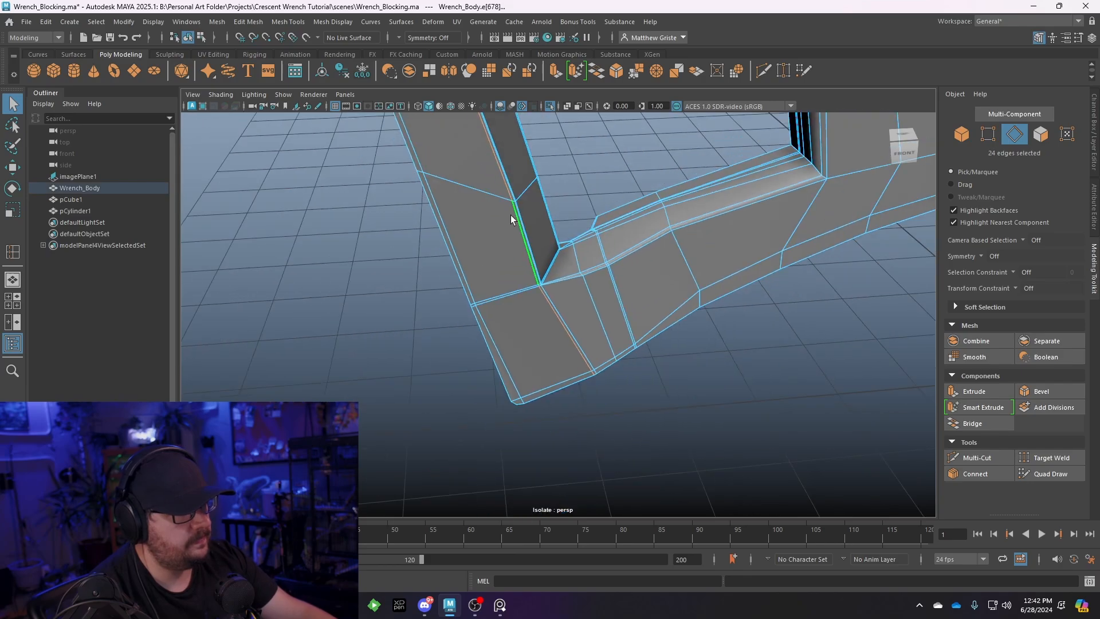
pyautogui.keyDown('alt'); pyautogui.moveTo(510, 216); pyautogui.dragTo(549, 303, button='middle'); pyautogui.keyUp('alt')
pyautogui.keyDown('alt'); pyautogui.moveTo(549, 304); pyautogui.dragTo(521, 260); pyautogui.keyUp('alt')
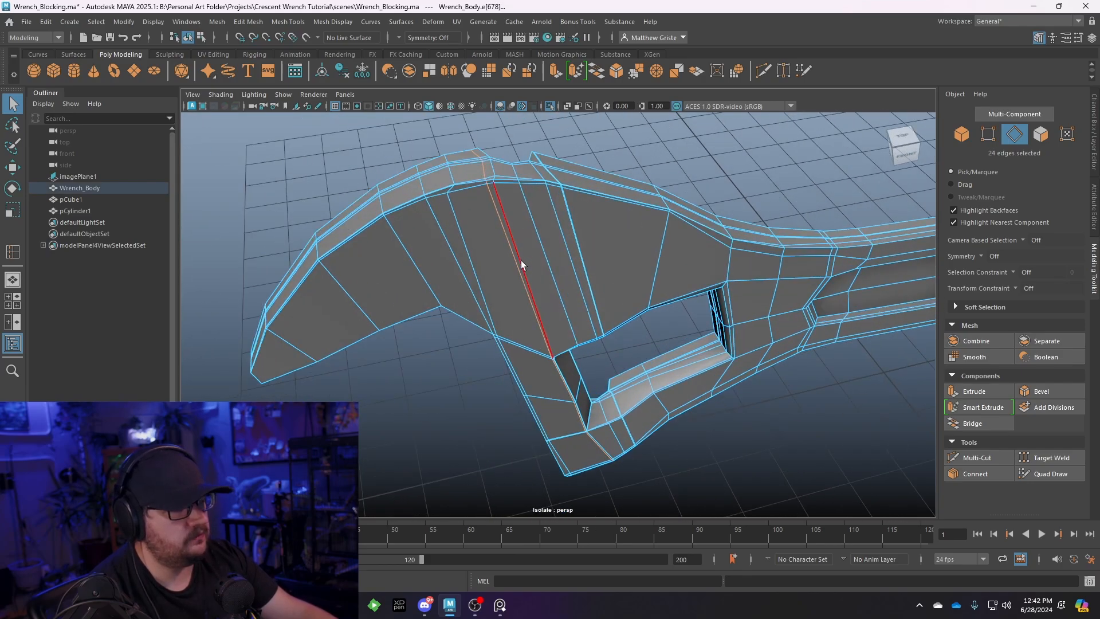
pyautogui.click(297, 25)
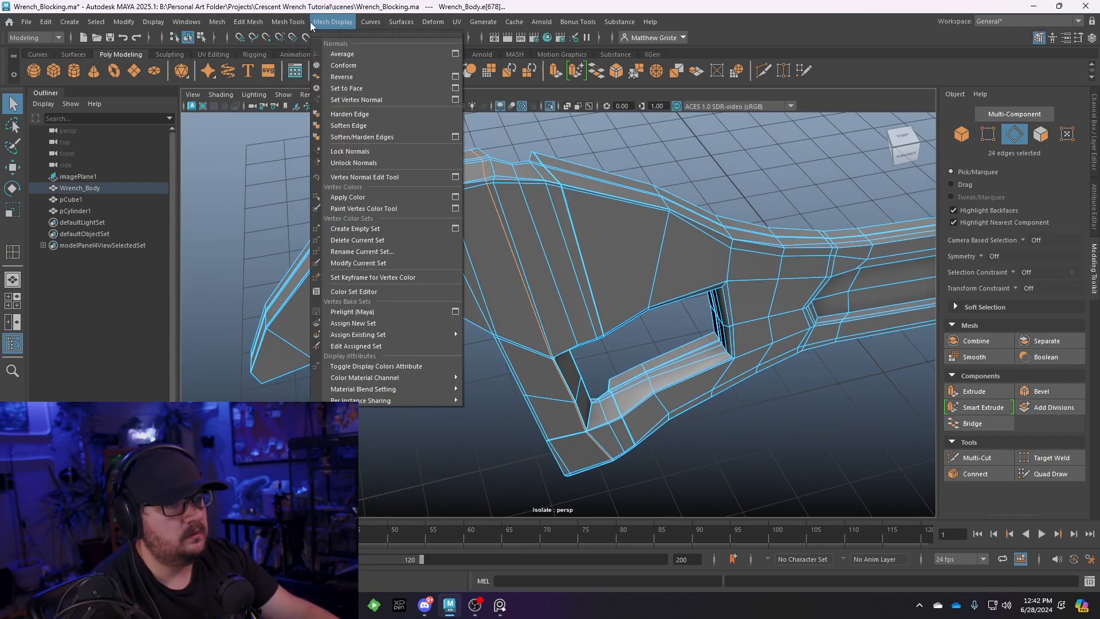
pyautogui.click(307, 268)
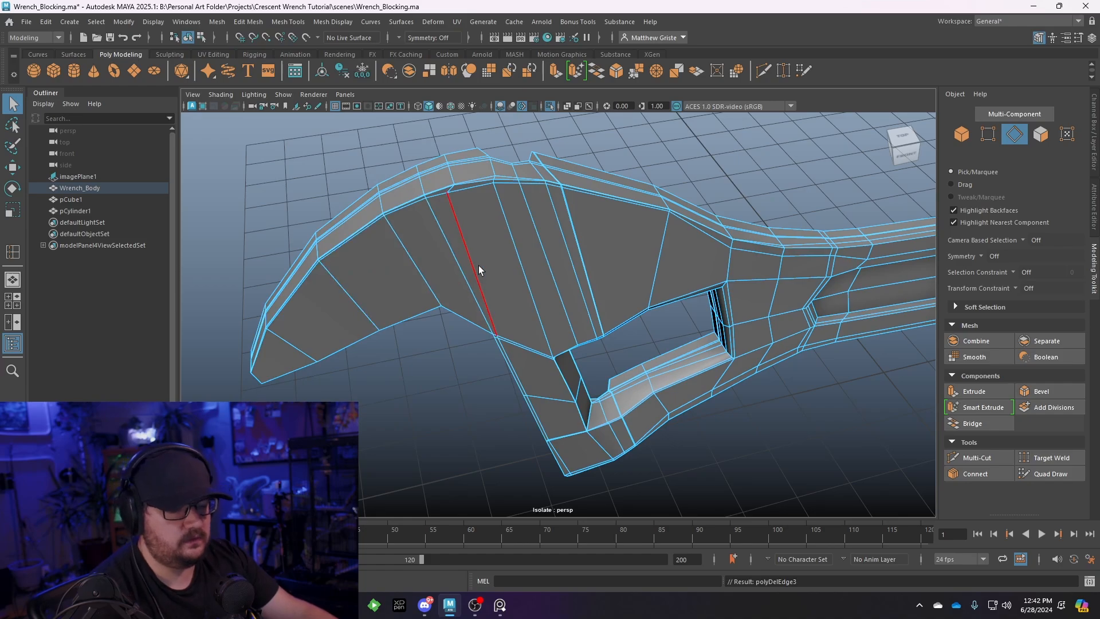
# Examine the shading of the smoothed wrench head around the jaw and slot
pyautogui.keyDown('alt'); pyautogui.moveTo(479, 266); pyautogui.dragTo(510, 248); pyautogui.keyUp('alt')
pyautogui.moveTo(576, 240); pyautogui.dragTo(630, 224, button='right')
pyautogui.keyDown('alt'); pyautogui.moveTo(656, 189); pyautogui.dragTo(636, 163); pyautogui.keyUp('alt')
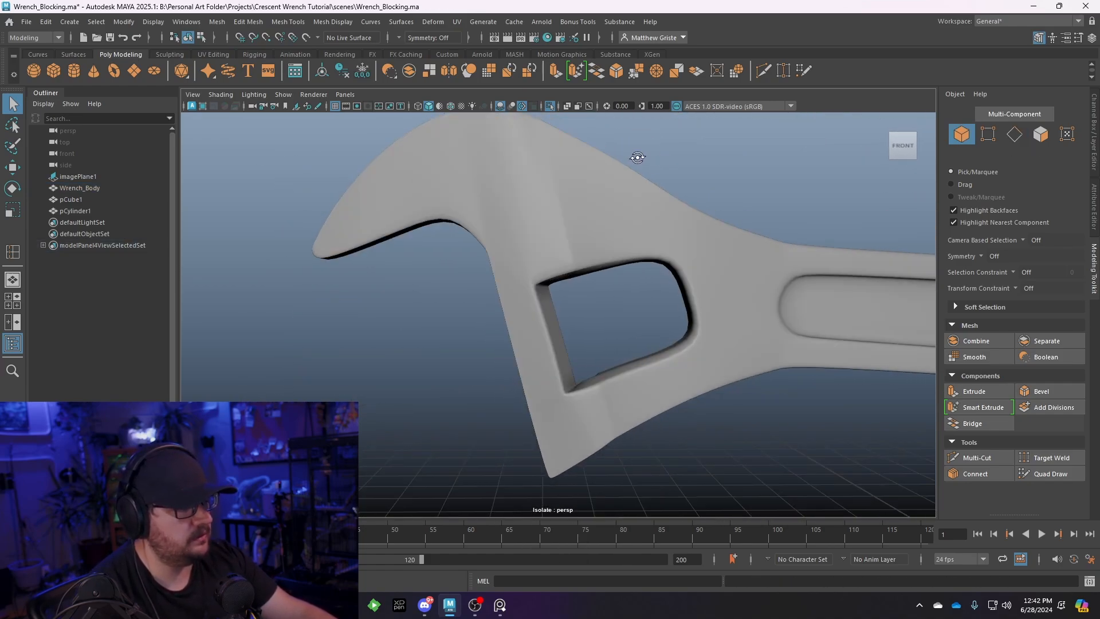
pyautogui.scroll(3, 577, 280)
pyautogui.click(574, 275)
pyautogui.press('1')
# Insert an edge loop tight against the existing paired loops that cross the head above and below the slot
pyautogui.keyDown('alt'); pyautogui.moveTo(575, 276); pyautogui.dragTo(548, 297); pyautogui.keyUp('alt')
pyautogui.scroll(4, 493, 252)
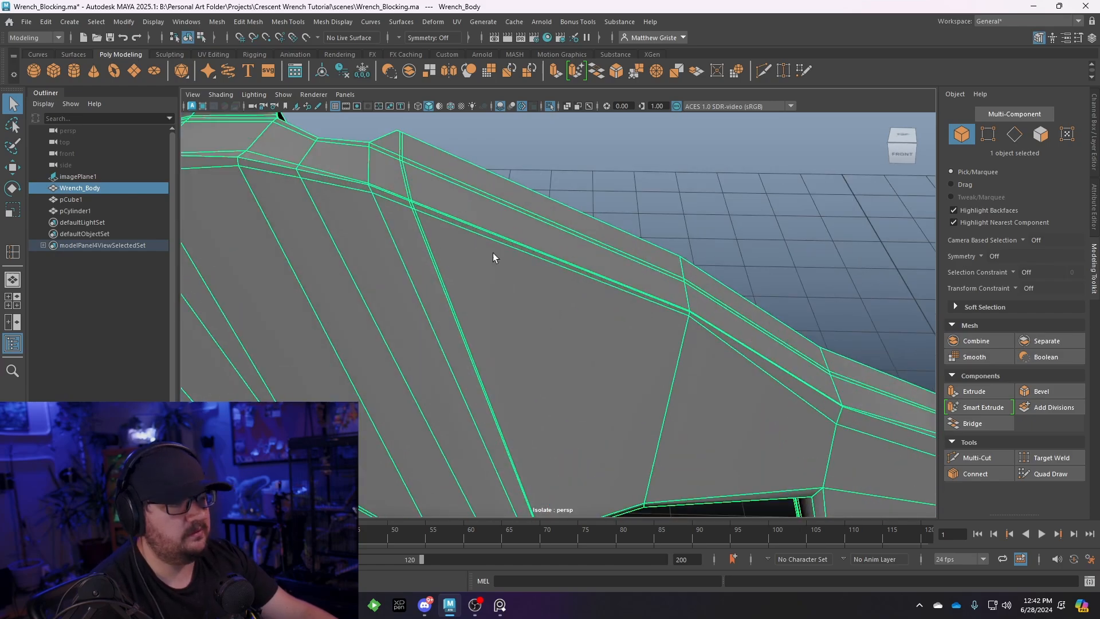
pyautogui.click(280, 29)
pyautogui.click(320, 133)
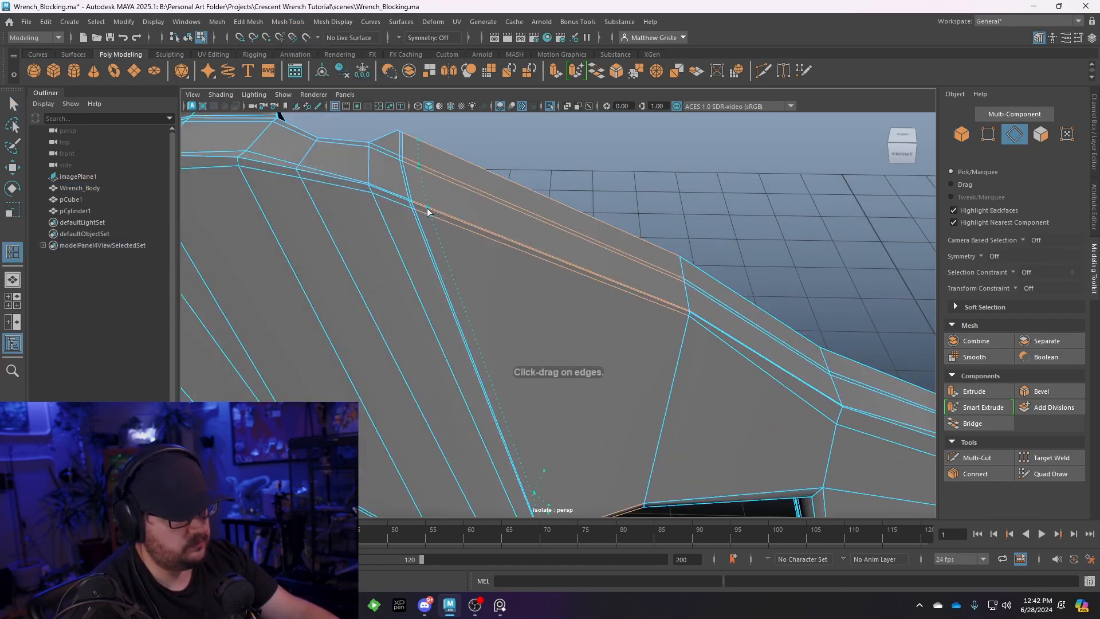
pyautogui.moveTo(416, 202); pyautogui.dragTo(414, 204)
pyautogui.keyDown('alt'); pyautogui.moveTo(577, 294); pyautogui.dragTo(563, 235, button='middle'); pyautogui.keyUp('alt')
pyautogui.scroll(3, 564, 236)
pyautogui.keyDown('alt'); pyautogui.moveTo(582, 409); pyautogui.dragTo(579, 372, button='middle'); pyautogui.keyUp('alt')
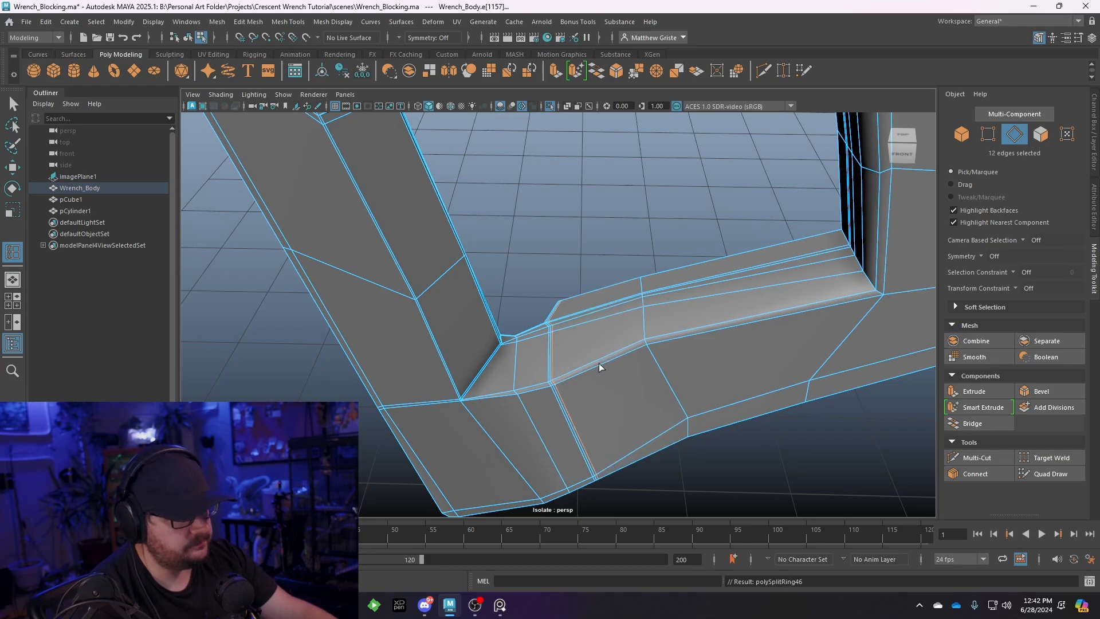
# Examine the smoothed wrench head from the front and underside, checking the surface around the slot and lower jaw
pyautogui.press('3')
pyautogui.moveTo(595, 263); pyautogui.dragTo(659, 248, button='right')
pyautogui.click(652, 253)
pyautogui.scroll(-4, 629, 304)
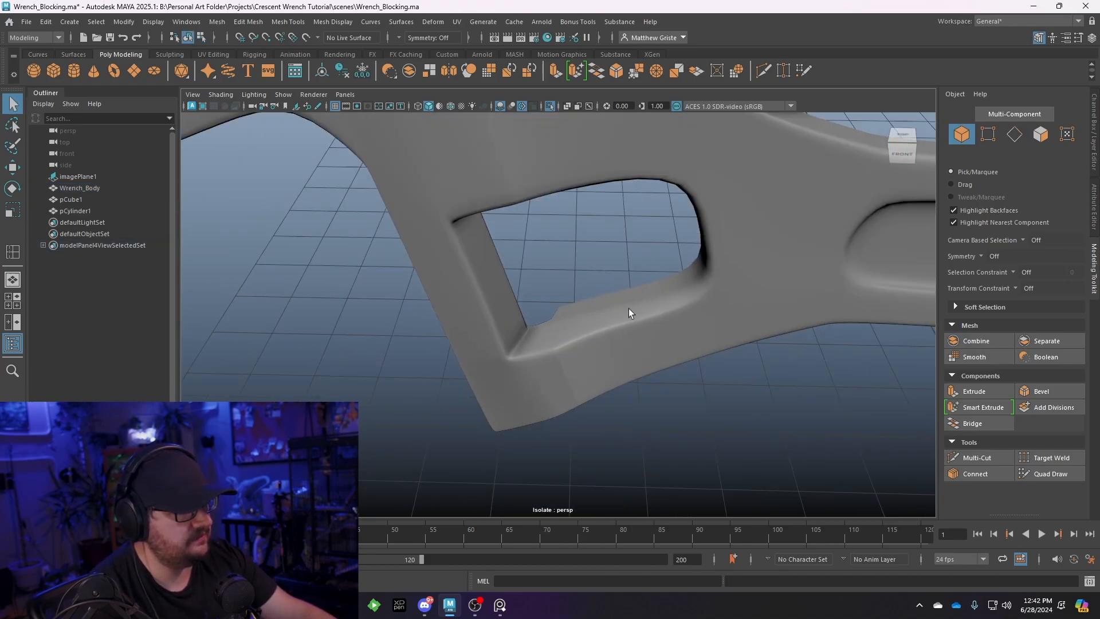
pyautogui.keyDown('alt'); pyautogui.moveTo(628, 308); pyautogui.dragTo(577, 291); pyautogui.keyUp('alt')
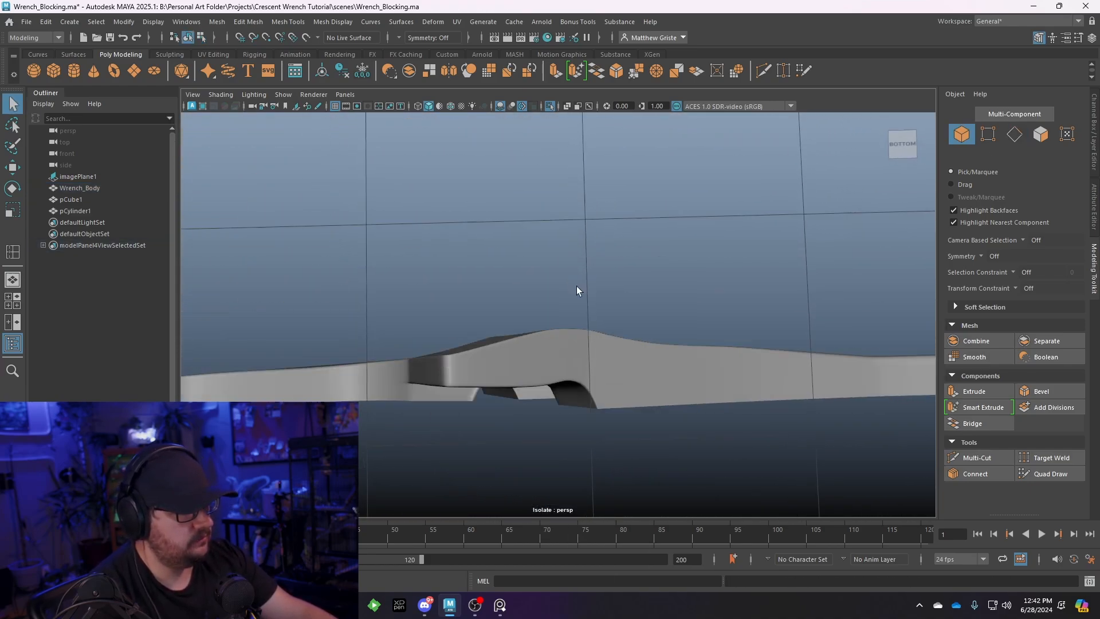
pyautogui.click(552, 344)
pyautogui.keyDown('alt'); pyautogui.moveTo(551, 344); pyautogui.dragTo(554, 243); pyautogui.keyUp('alt')
pyautogui.scroll(-3, 554, 244)
pyautogui.click(696, 416)
pyautogui.keyDown('alt'); pyautogui.moveTo(696, 417); pyautogui.dragTo(638, 270); pyautogui.keyUp('alt')
pyautogui.click(589, 352)
pyautogui.scroll(4, 590, 353)
pyautogui.keyDown('alt'); pyautogui.moveTo(589, 353); pyautogui.dragTo(588, 416); pyautogui.keyUp('alt')
pyautogui.press('1')
# Select the front face below the slot's corner on the wrench body, plus the narrow strip beside it
pyautogui.keyDown('alt'); pyautogui.moveTo(635, 383); pyautogui.dragTo(601, 319, button='middle'); pyautogui.keyUp('alt')
pyautogui.scroll(4, 602, 319)
pyautogui.keyDown('alt'); pyautogui.moveTo(602, 319); pyautogui.dragTo(606, 388); pyautogui.keyUp('alt')
pyautogui.keyDown('alt'); pyautogui.moveTo(606, 388); pyautogui.dragTo(576, 326, button='middle'); pyautogui.keyUp('alt')
pyautogui.scroll(4, 576, 326)
pyautogui.keyDown('alt'); pyautogui.moveTo(640, 336); pyautogui.dragTo(549, 328); pyautogui.keyUp('alt')
pyautogui.scroll(3, 549, 328)
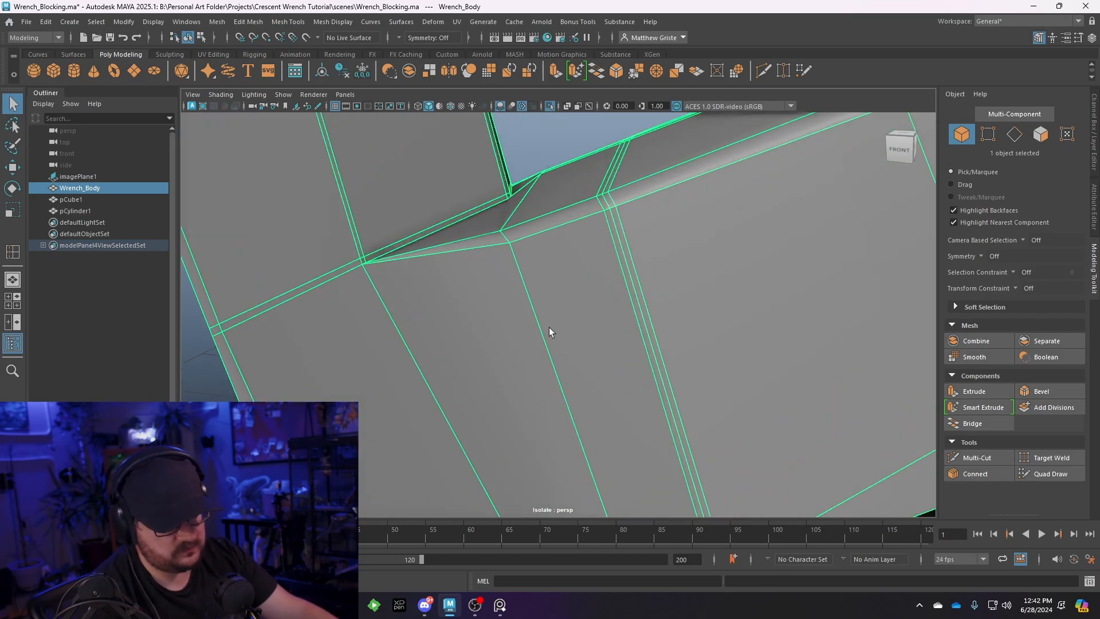
pyautogui.moveTo(551, 309); pyautogui.dragTo(554, 295, button='right')
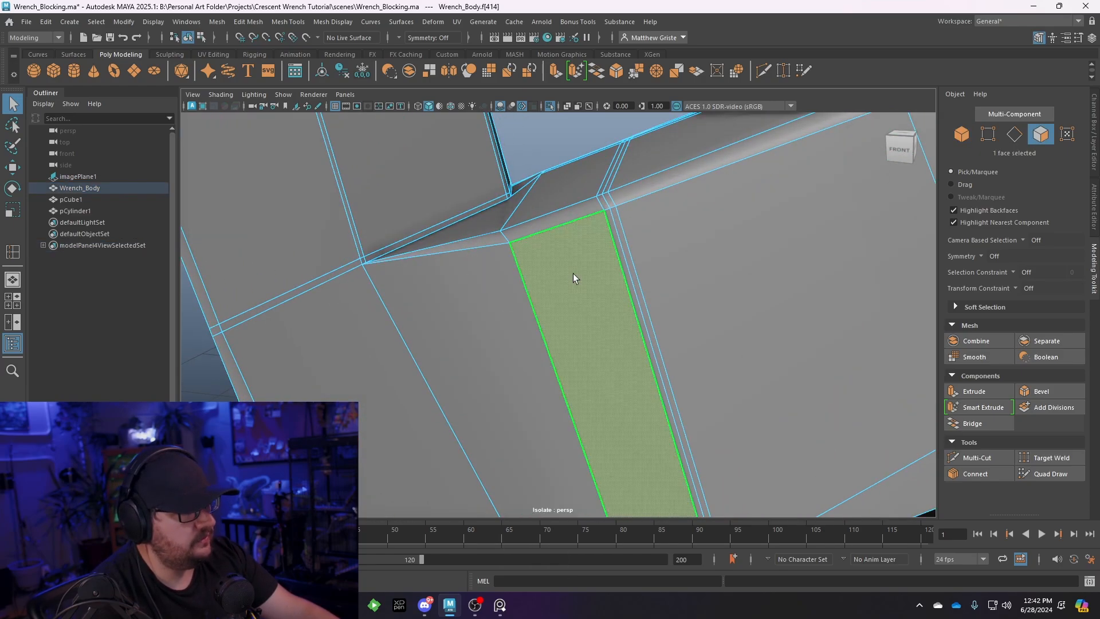
pyautogui.click(573, 273)
pyautogui.keyDown('alt'); pyautogui.moveTo(574, 274); pyautogui.dragTo(628, 348); pyautogui.keyUp('alt')
pyautogui.keyDown('alt'); pyautogui.moveTo(628, 348); pyautogui.dragTo(604, 290, button='middle'); pyautogui.keyUp('alt')
pyautogui.scroll(2, 604, 291)
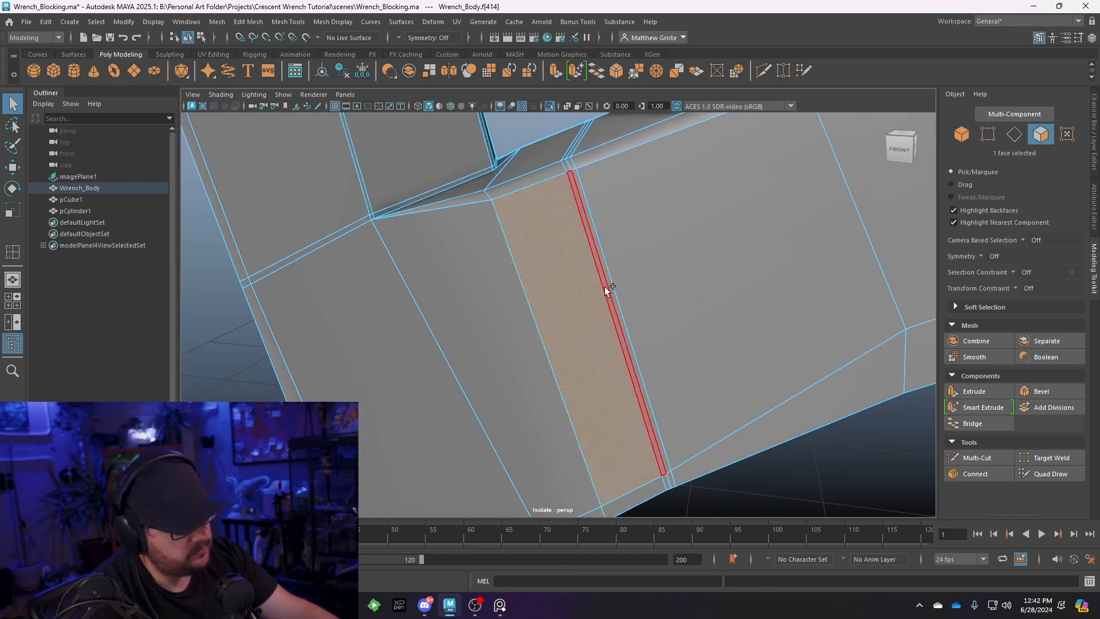
pyautogui.keyDown('shift'); pyautogui.click(604, 287); pyautogui.keyUp('shift')
pyautogui.keyDown('shift'); pyautogui.click(610, 286); pyautogui.keyUp('shift')
# Add the neighbouring front faces at the slot's lower corner, including the thin strip and outer border faces, to the selection
pyautogui.keyDown('shift'); pyautogui.click(458, 310); pyautogui.keyUp('shift')
pyautogui.keyDown('shift'); pyautogui.click(372, 272); pyautogui.keyUp('shift')
pyautogui.keyDown('shift'); pyautogui.click(353, 226); pyautogui.keyUp('shift')
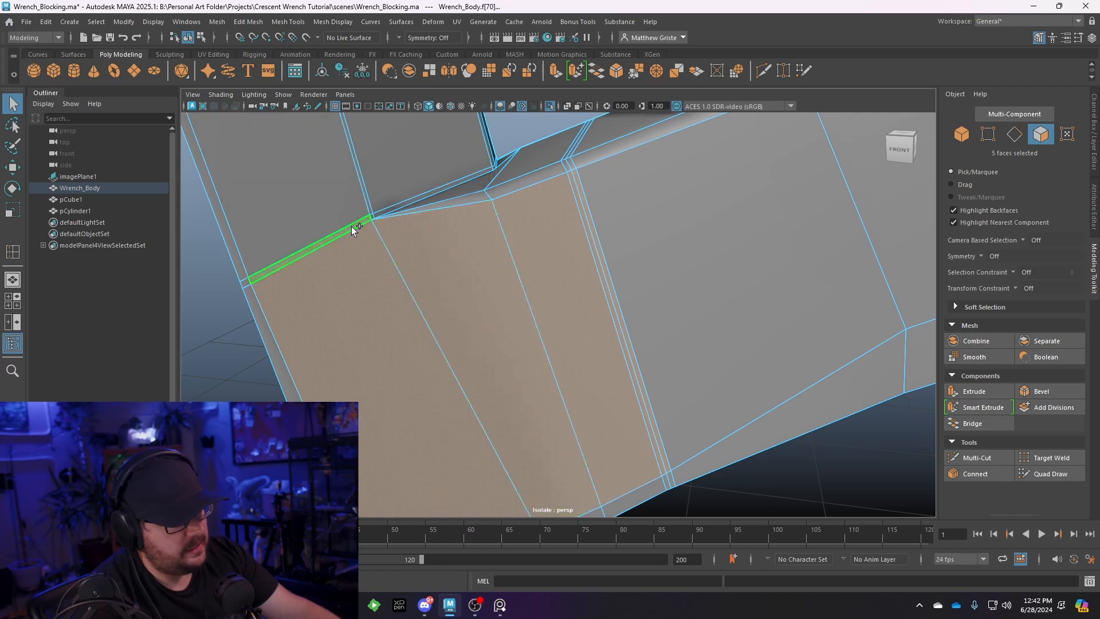
pyautogui.keyDown('shift'); pyautogui.click(284, 241); pyautogui.keyUp('shift')
pyautogui.keyDown('shift'); pyautogui.click(249, 298); pyautogui.keyUp('shift')
# Add the narrow border faces along the lower edge of the head, out to its bottom corner, to the selection
pyautogui.keyDown('alt'); pyautogui.moveTo(453, 337); pyautogui.dragTo(612, 349); pyautogui.keyUp('alt')
pyautogui.keyDown('shift'); pyautogui.click(637, 352); pyautogui.keyUp('shift')
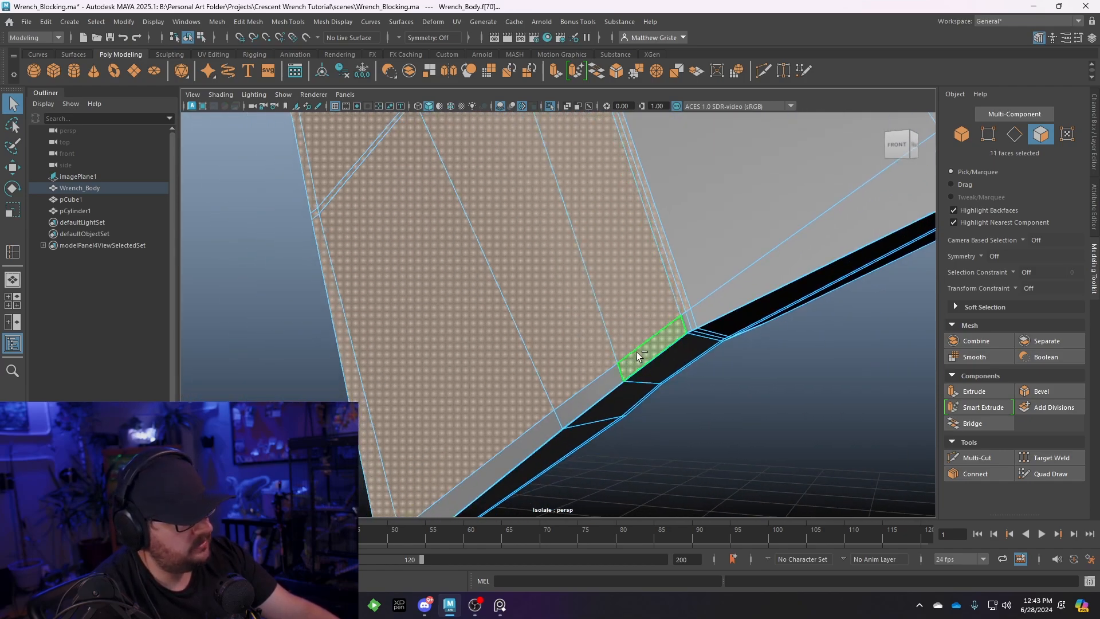
pyautogui.keyDown('shift'); pyautogui.click(688, 322); pyautogui.keyUp('shift')
pyautogui.keyDown('shift'); pyautogui.click(692, 320); pyautogui.keyUp('shift')
pyautogui.keyDown('shift'); pyautogui.click(592, 395); pyautogui.keyUp('shift')
pyautogui.keyDown('alt'); pyautogui.moveTo(544, 415); pyautogui.dragTo(690, 285, button='middle'); pyautogui.keyUp('alt')
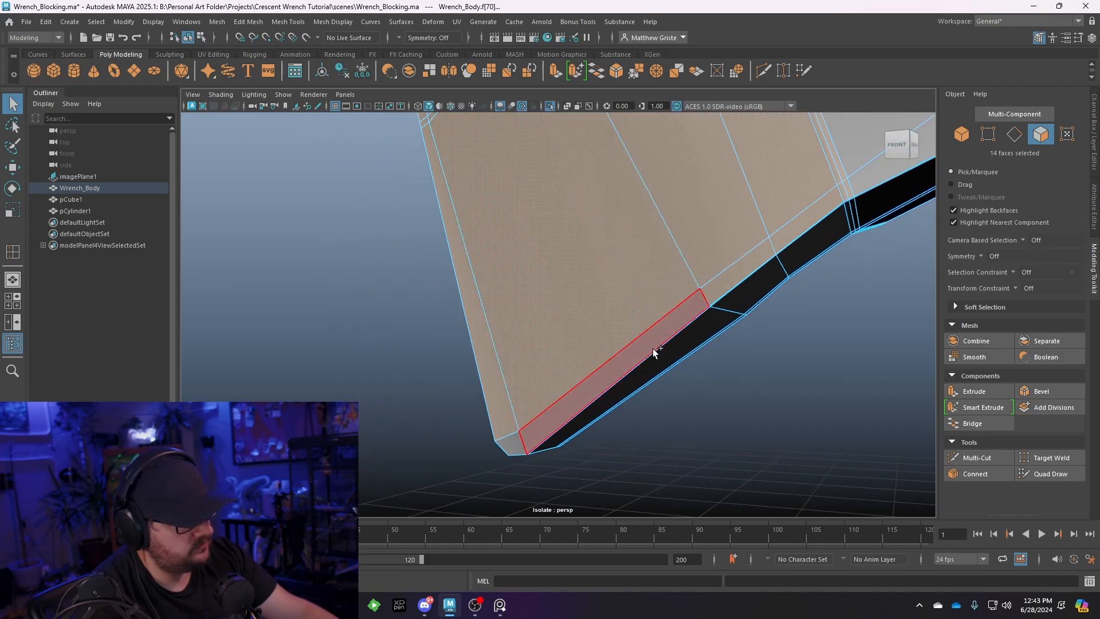
pyautogui.keyDown('shift'); pyautogui.click(654, 351); pyautogui.keyUp('shift')
pyautogui.keyDown('shift'); pyautogui.click(518, 444); pyautogui.keyUp('shift')
# Add the front faces and border faces up the arm between the jaw opening and the slot to the selection
pyautogui.scroll(-3, 515, 319)
pyautogui.keyDown('alt'); pyautogui.moveTo(516, 319); pyautogui.dragTo(564, 335); pyautogui.keyUp('alt')
pyautogui.keyDown('alt'); pyautogui.moveTo(564, 335); pyautogui.dragTo(636, 361, button='middle'); pyautogui.keyUp('alt')
pyautogui.scroll(3, 575, 225)
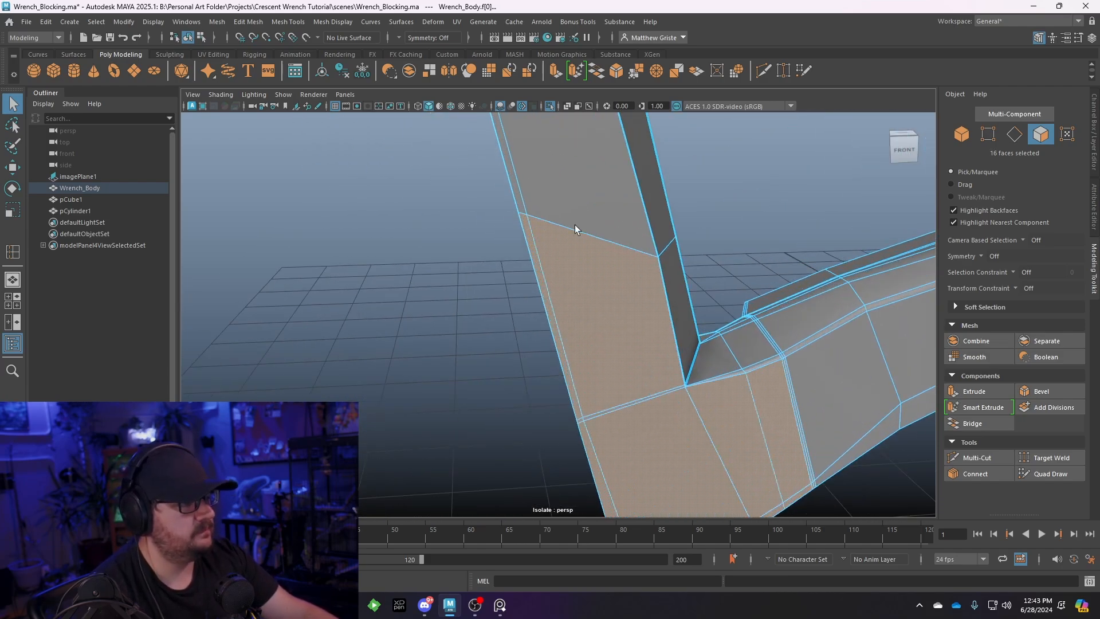
pyautogui.keyDown('shift'); pyautogui.click(567, 183); pyautogui.keyUp('shift')
pyautogui.keyDown('shift'); pyautogui.click(518, 198); pyautogui.keyUp('shift')
pyautogui.scroll(-4, 567, 164)
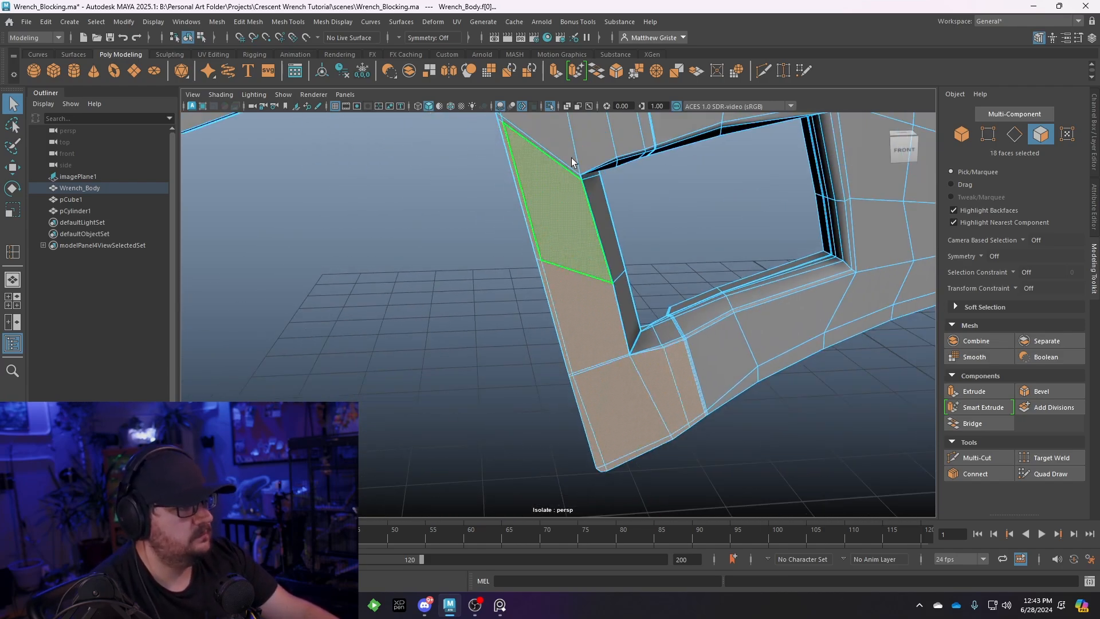
pyautogui.scroll(3, 537, 314)
pyautogui.keyDown('alt'); pyautogui.moveTo(570, 161); pyautogui.dragTo(552, 269, button='middle'); pyautogui.keyUp('alt')
pyautogui.keyDown('shift'); pyautogui.click(514, 224); pyautogui.keyUp('shift')
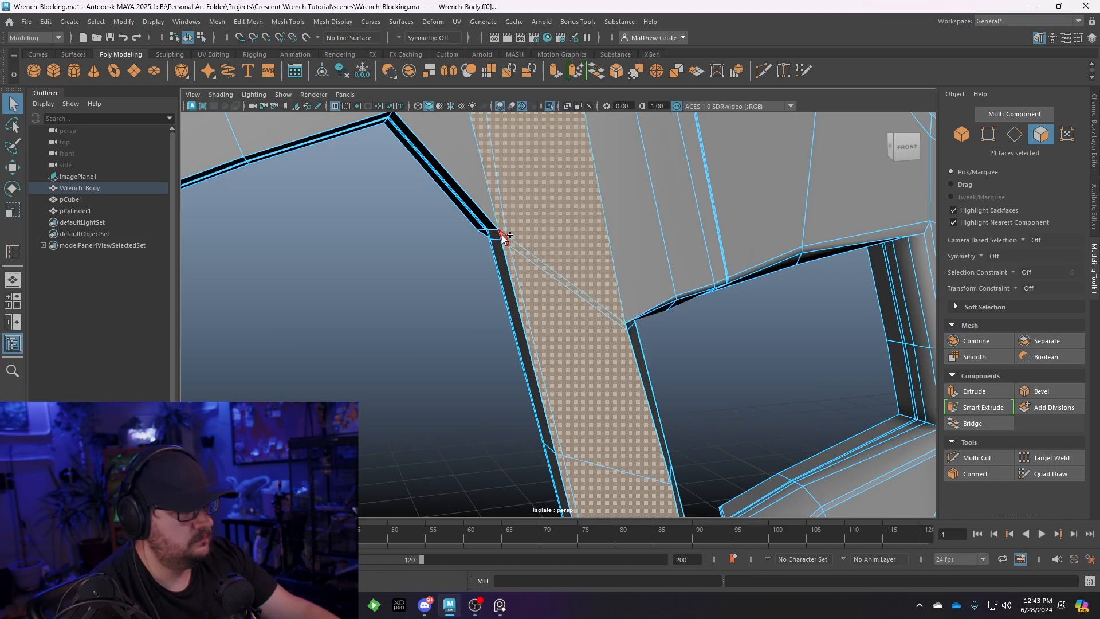
pyautogui.keyDown('shift'); pyautogui.click(486, 201); pyautogui.keyUp('shift')
# Add the upper jaw's front faces out to the tip, plus the border face at the crown, to the selection
pyautogui.scroll(-4, 489, 203)
pyautogui.keyDown('alt'); pyautogui.moveTo(539, 225); pyautogui.dragTo(614, 352, button='middle'); pyautogui.keyUp('alt')
pyautogui.keyDown('alt'); pyautogui.moveTo(614, 351); pyautogui.dragTo(550, 361); pyautogui.keyUp('alt')
pyautogui.keyDown('shift'); pyautogui.click(467, 350); pyautogui.keyUp('shift')
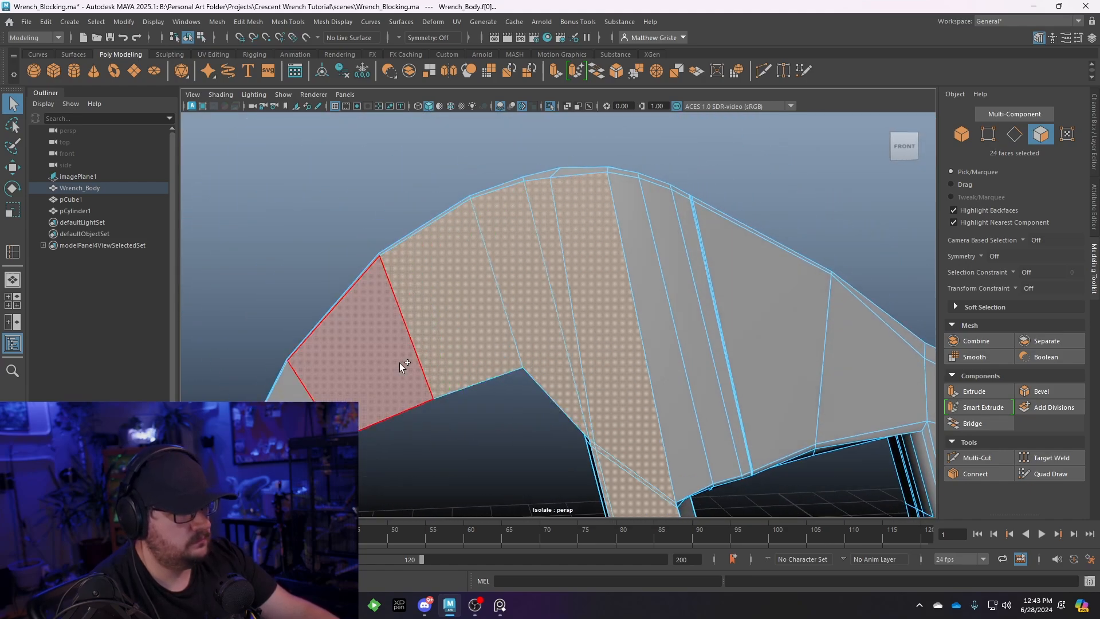
pyautogui.keyDown('shift'); pyautogui.click(395, 364); pyautogui.keyUp('shift')
pyautogui.keyDown('shift'); pyautogui.click(304, 414); pyautogui.keyUp('shift')
pyautogui.keyDown('alt'); pyautogui.moveTo(490, 280); pyautogui.dragTo(456, 391, button='middle'); pyautogui.keyUp('alt')
pyautogui.scroll(5, 457, 391)
pyautogui.keyDown('shift'); pyautogui.click(542, 264); pyautogui.keyUp('shift')
# Add the front faces and thin strips directly above the slot, up to the tight edge loops, to the selection
pyautogui.scroll(-4, 607, 366)
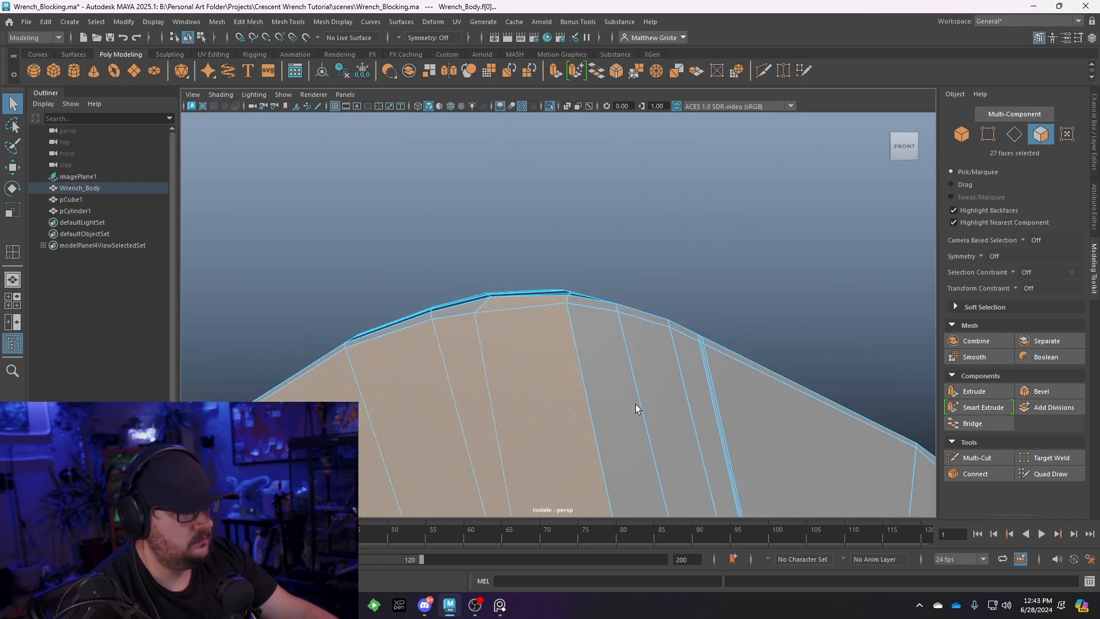
pyautogui.keyDown('alt'); pyautogui.moveTo(635, 404); pyautogui.dragTo(585, 281, button='middle'); pyautogui.keyUp('alt')
pyautogui.scroll(-4, 584, 280)
pyautogui.keyDown('alt'); pyautogui.moveTo(607, 364); pyautogui.dragTo(544, 324, button='middle'); pyautogui.keyUp('alt')
pyautogui.scroll(4, 542, 165)
pyautogui.scroll(1, 570, 252)
pyautogui.scroll(4, 543, 324)
pyautogui.keyDown('shift'); pyautogui.click(529, 172); pyautogui.keyUp('shift')
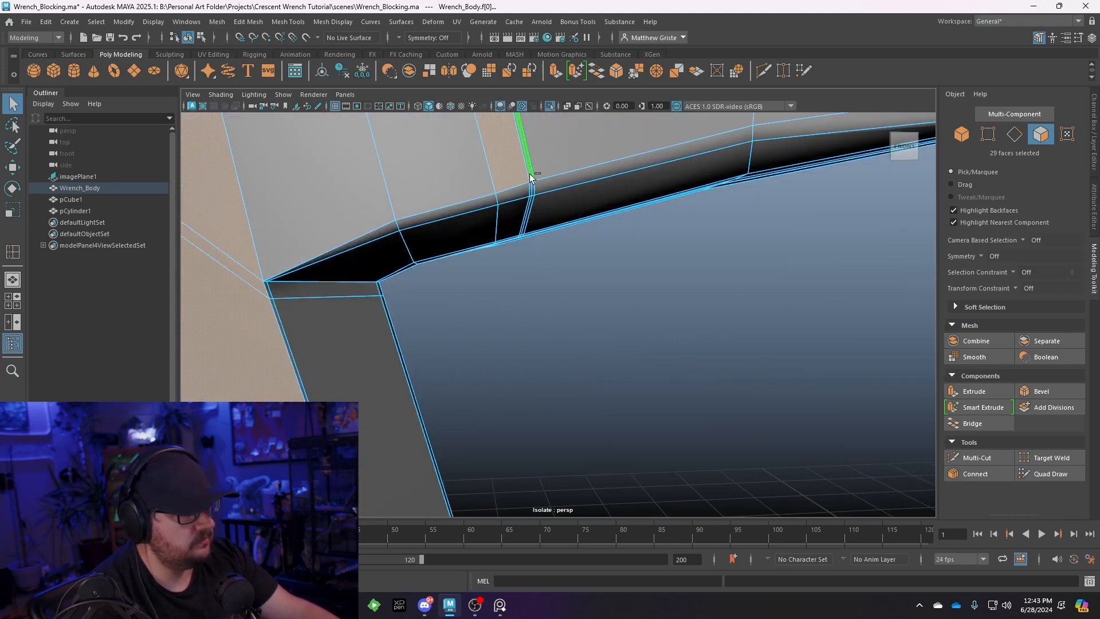
pyautogui.keyDown('shift'); pyautogui.click(532, 173); pyautogui.keyUp('shift')
pyautogui.keyDown('shift'); pyautogui.click(368, 205); pyautogui.keyUp('shift')
pyautogui.keyDown('shift'); pyautogui.click(432, 170); pyautogui.keyUp('shift')
# Add the narrow border faces along the top edge of the head above the slot to the selection
pyautogui.keyDown('alt'); pyautogui.moveTo(432, 169); pyautogui.dragTo(468, 222, button='middle'); pyautogui.keyUp('alt')
pyautogui.keyDown('alt'); pyautogui.moveTo(469, 222); pyautogui.dragTo(596, 393); pyautogui.keyUp('alt')
pyautogui.keyDown('shift'); pyautogui.click(611, 277); pyautogui.keyUp('shift')
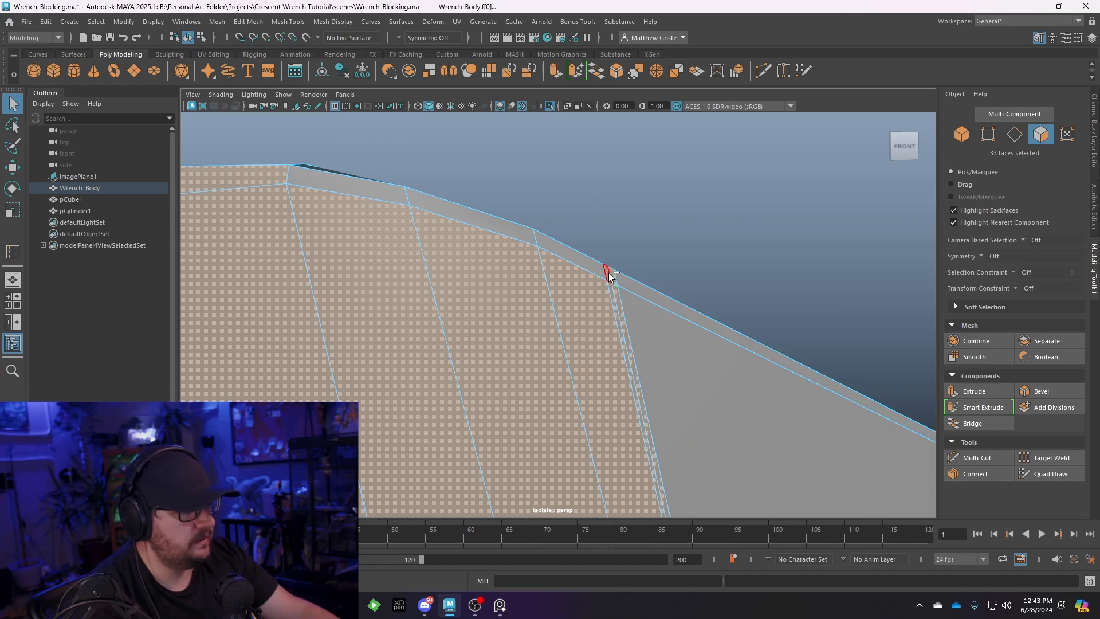
pyautogui.keyDown('shift'); pyautogui.click(607, 273); pyautogui.keyUp('shift')
pyautogui.keyDown('shift'); pyautogui.click(576, 258); pyautogui.keyUp('shift')
pyautogui.keyDown('shift'); pyautogui.click(511, 234); pyautogui.keyUp('shift')
pyautogui.keyDown('shift'); pyautogui.click(367, 192); pyautogui.keyUp('shift')
# Add the narrow border faces along the upper jaw's outer curve down to the tip to the selection
pyautogui.keyDown('alt'); pyautogui.moveTo(381, 266); pyautogui.dragTo(653, 355, button='middle'); pyautogui.keyUp('alt')
pyautogui.keyDown('shift'); pyautogui.click(725, 154); pyautogui.keyUp('shift')
pyautogui.keyDown('shift'); pyautogui.click(695, 161); pyautogui.keyUp('shift')
pyautogui.keyDown('shift'); pyautogui.click(541, 216); pyautogui.keyUp('shift')
pyautogui.keyDown('alt'); pyautogui.moveTo(541, 216); pyautogui.dragTo(564, 233); pyautogui.keyUp('alt')
pyautogui.keyDown('shift'); pyautogui.click(559, 232); pyautogui.keyUp('shift')
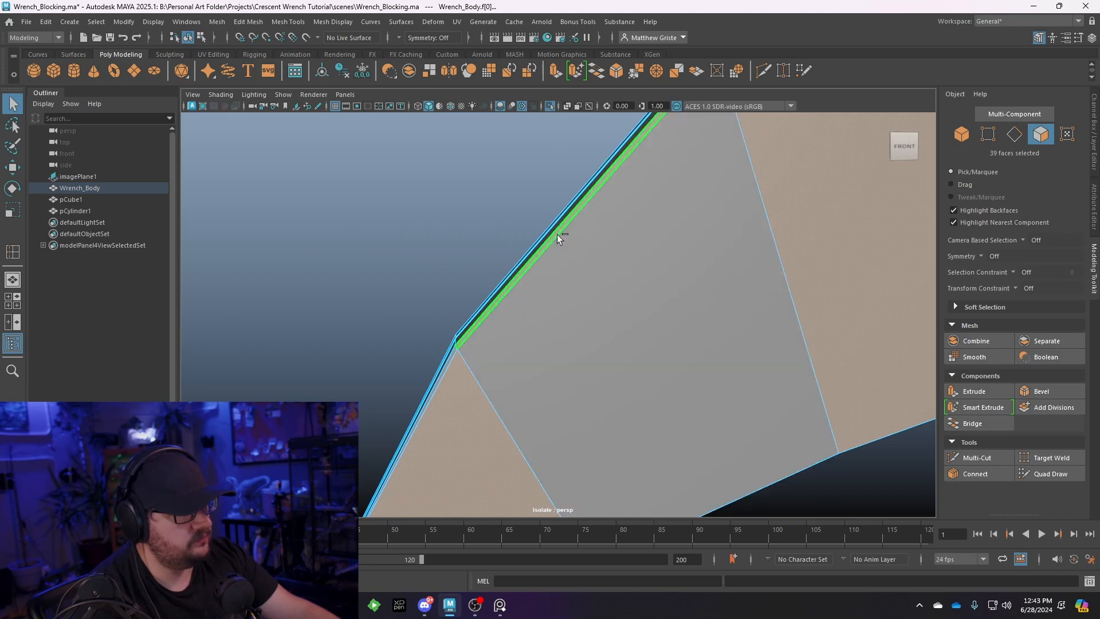
pyautogui.scroll(-5, 682, 193)
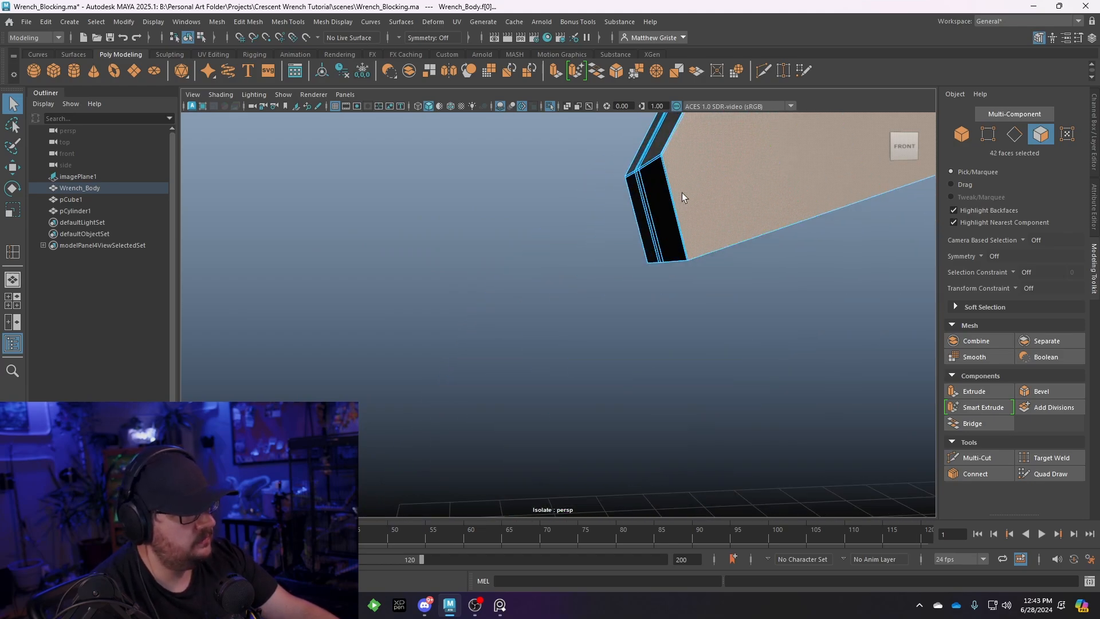
pyautogui.scroll(-3, 705, 220)
pyautogui.scroll(-5, 705, 218)
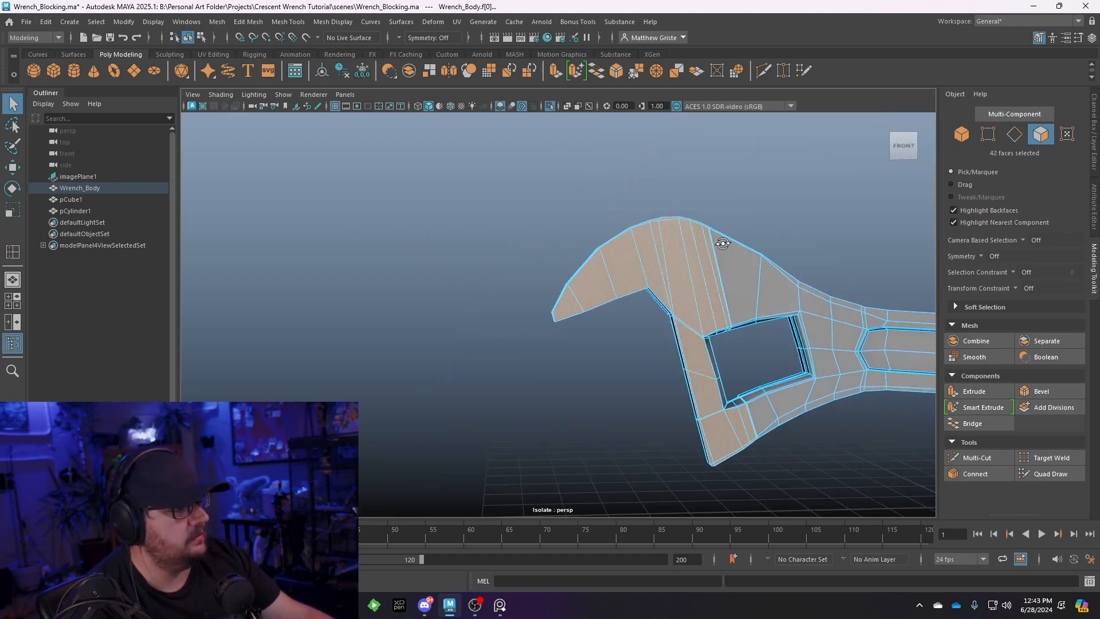
pyautogui.keyDown('alt'); pyautogui.moveTo(720, 241); pyautogui.dragTo(618, 239); pyautogui.keyUp('alt')
pyautogui.scroll(3, 625, 241)
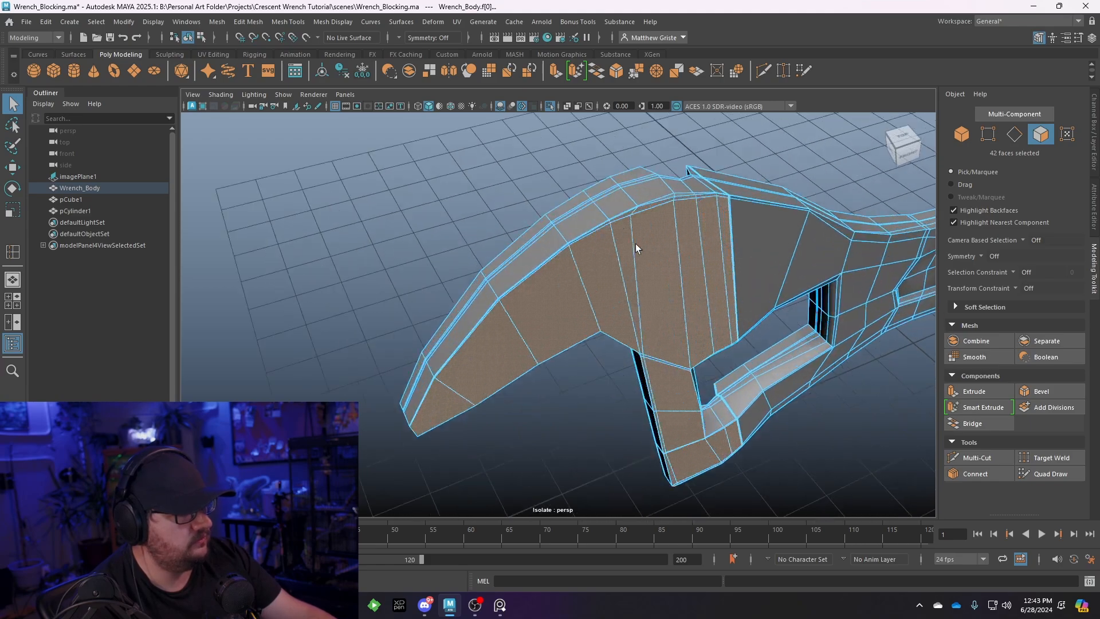
# Try to flatten the selected head faces by scaling them along their depth axis in the top view
pyautogui.press('space')
pyautogui.press('space')
pyautogui.keyDown('alt'); pyautogui.moveTo(446, 279); pyautogui.dragTo(575, 295, button='middle'); pyautogui.keyUp('alt')
pyautogui.press('r')
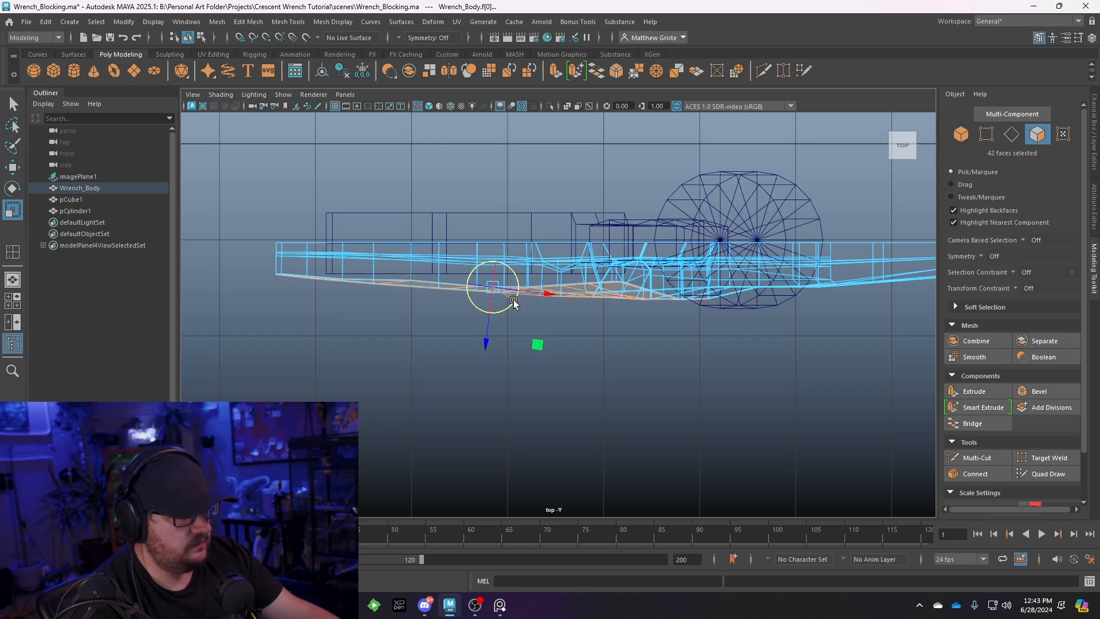
pyautogui.click(480, 342)
pyautogui.hotkey('ctrl', 'z')
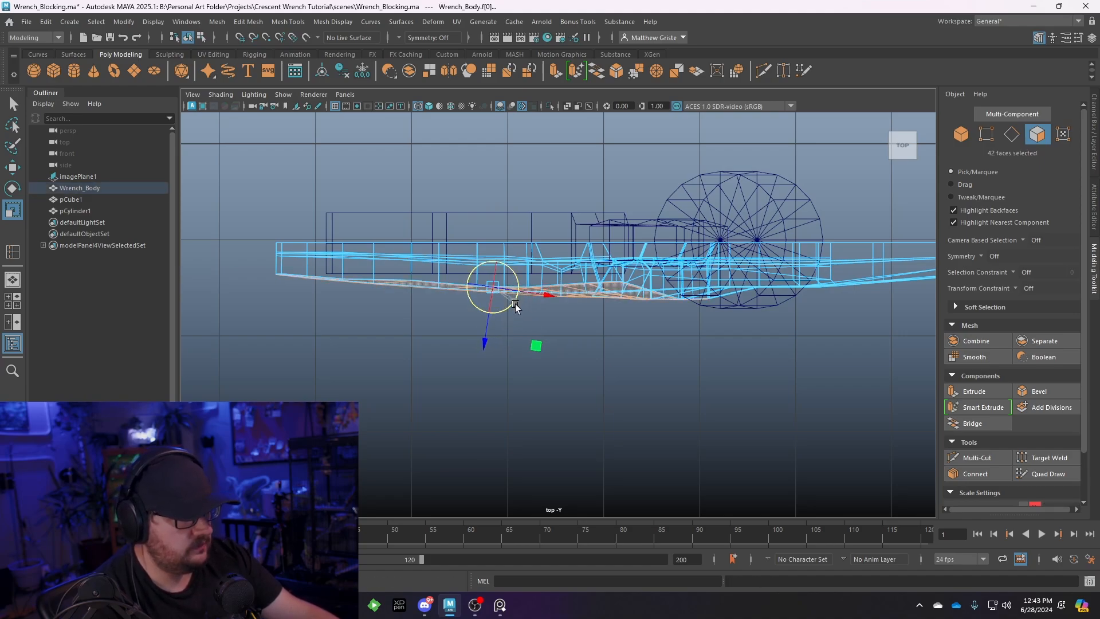
pyautogui.moveTo(487, 342); pyautogui.dragTo(510, 315)
pyautogui.hotkey('ctrl', 'z')
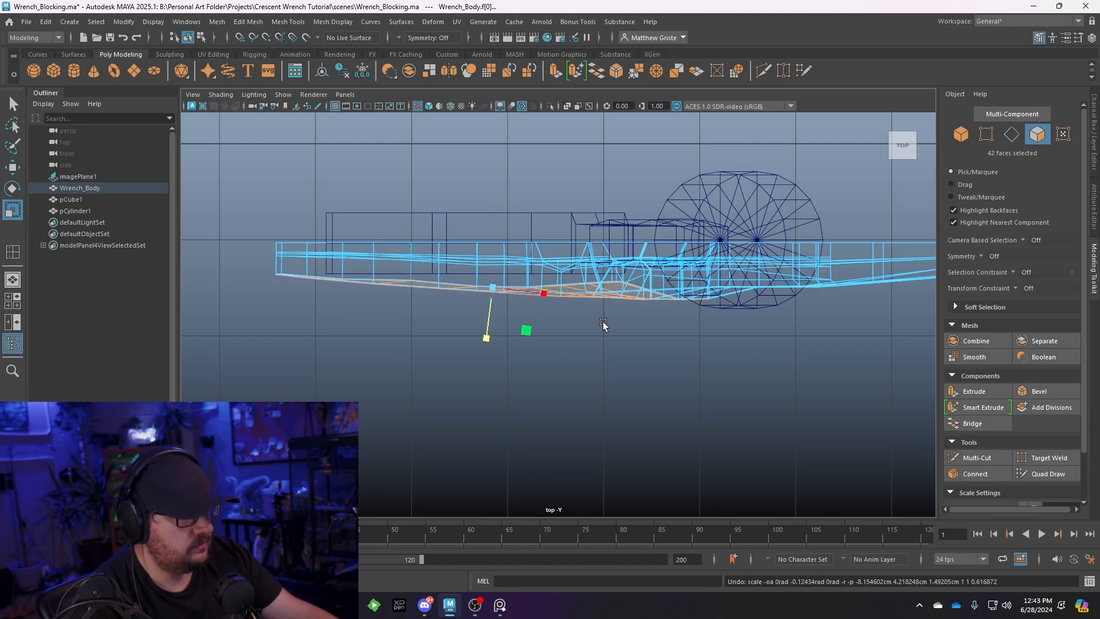
# Flatten the selected head faces by scaling them along their depth axis in the side view
pyautogui.press('space')
pyautogui.press('space')
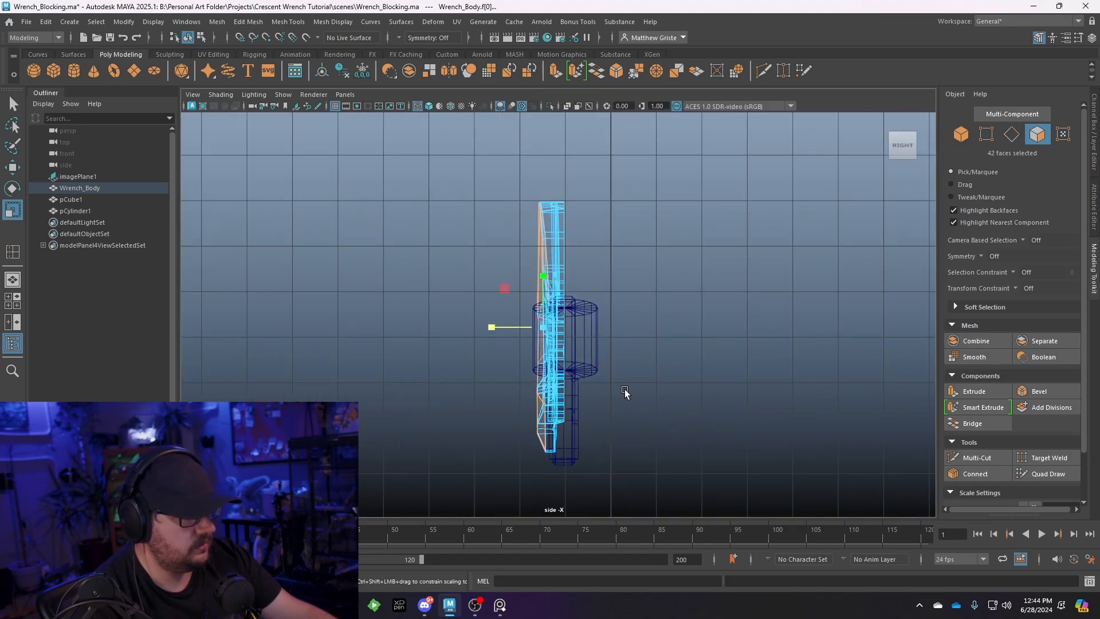
pyautogui.scroll(3, 585, 367)
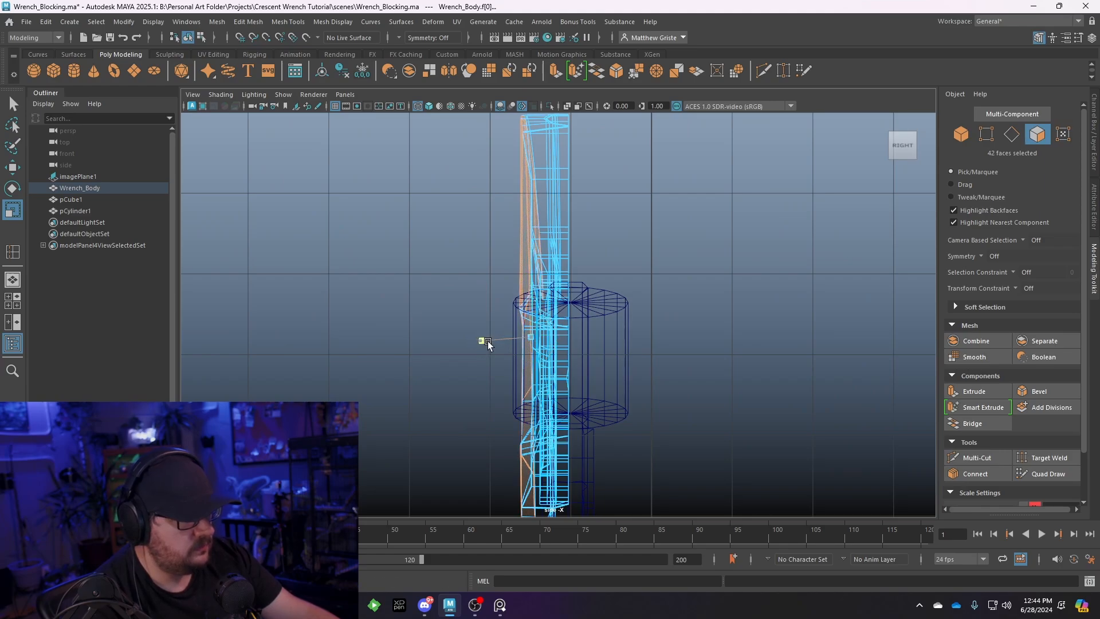
pyautogui.moveTo(488, 344); pyautogui.dragTo(527, 346)
# Rotate the selected front head faces in the top and perspective views to straighten their tilt relative to the wrench body
pyautogui.press('space')
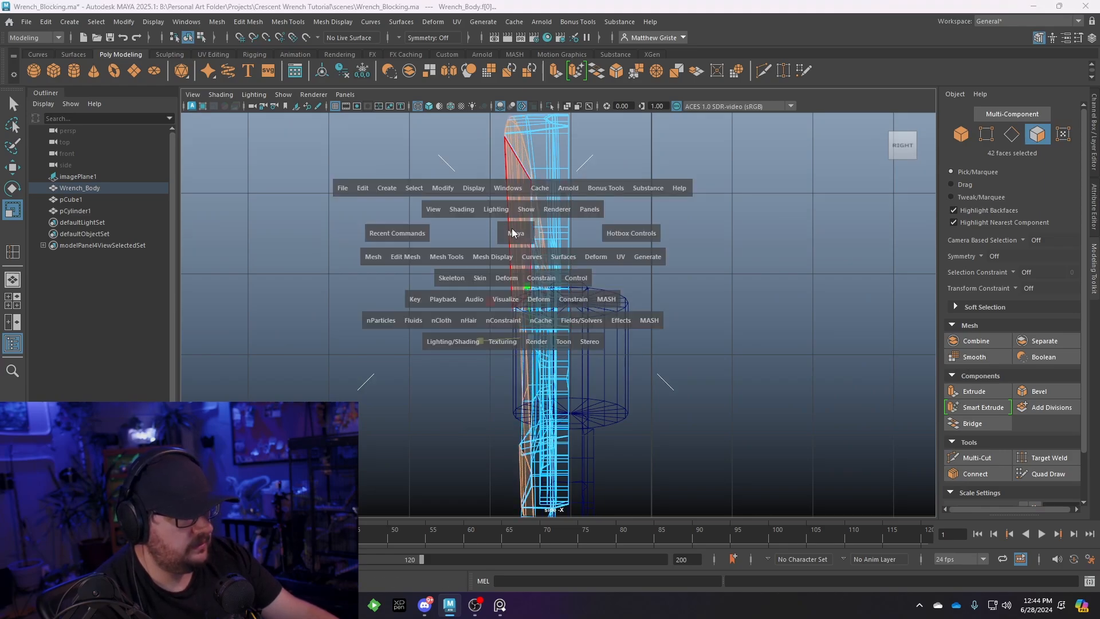
pyautogui.press('e')
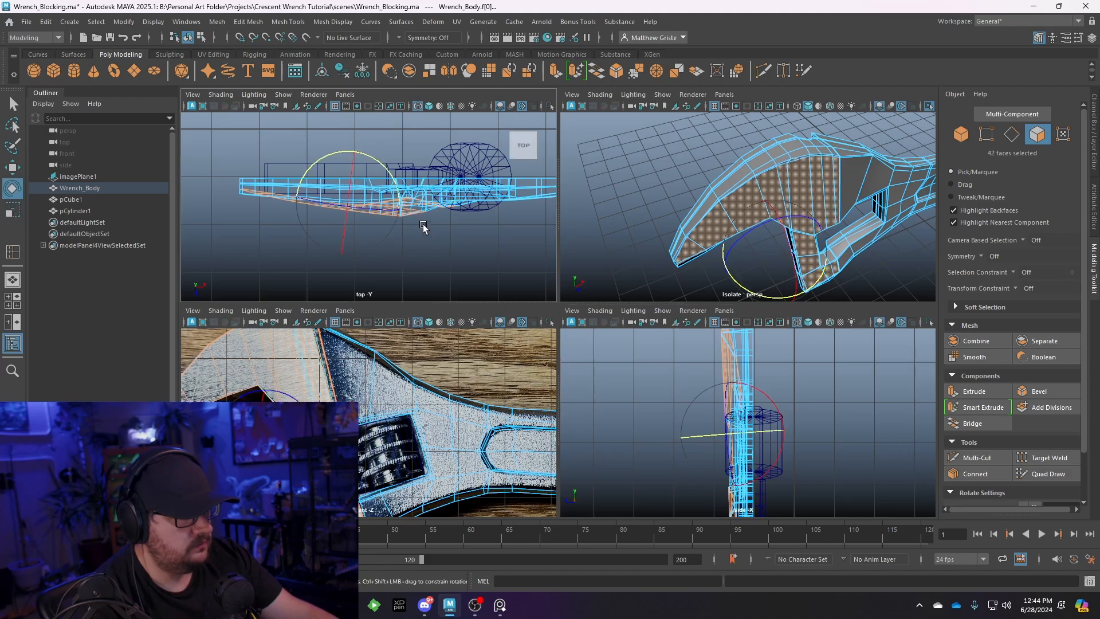
pyautogui.moveTo(399, 189); pyautogui.dragTo(400, 190)
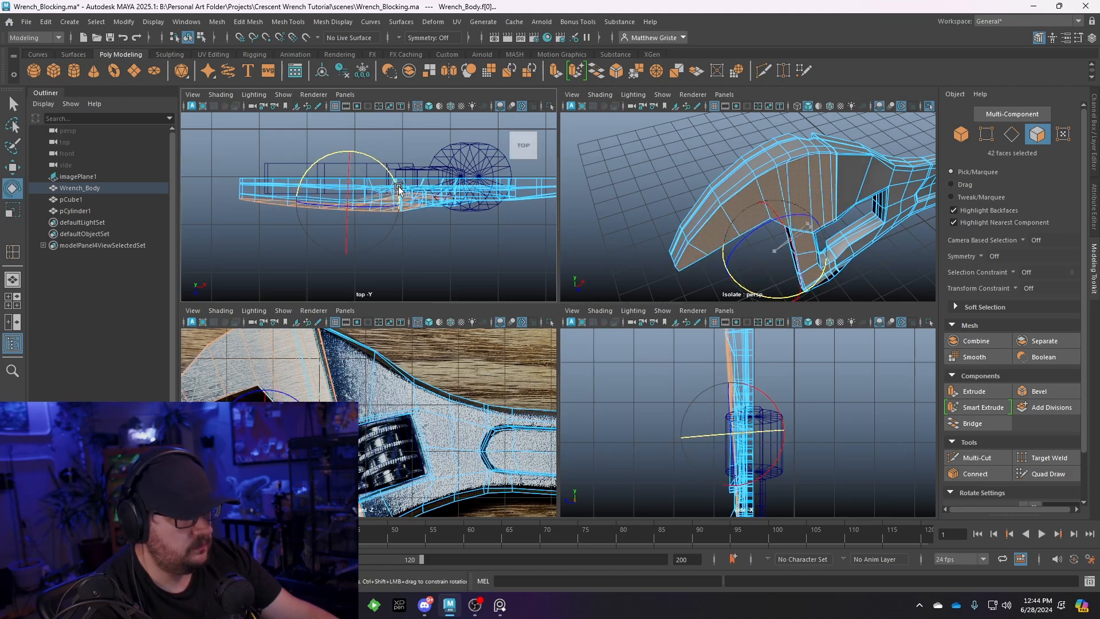
pyautogui.keyDown('alt'); pyautogui.moveTo(768, 216); pyautogui.dragTo(639, 196); pyautogui.keyUp('alt')
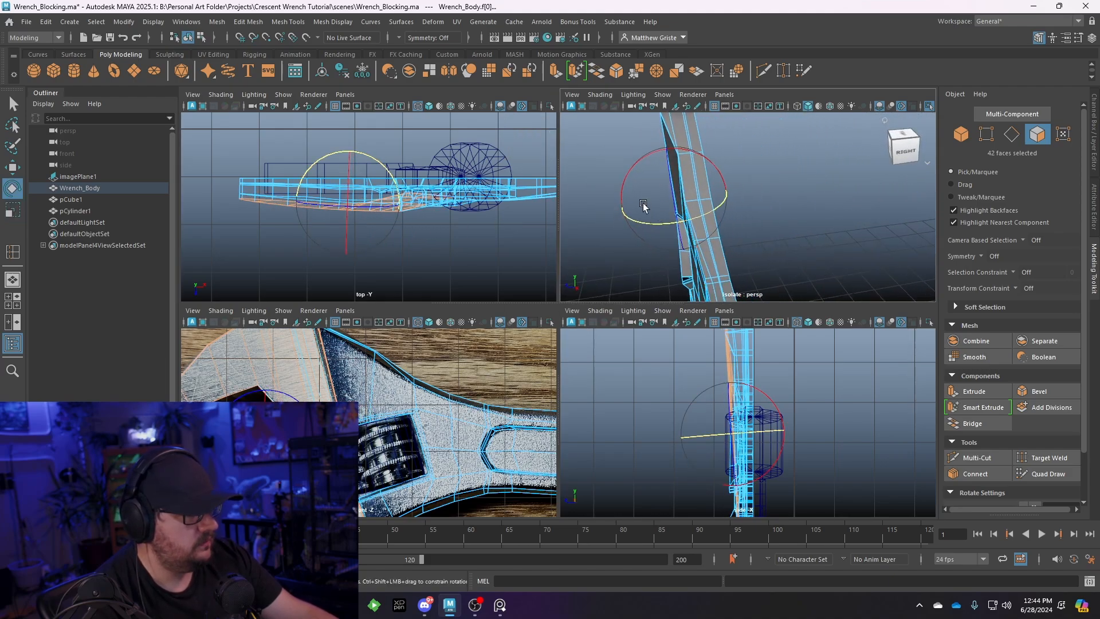
pyautogui.press('space')
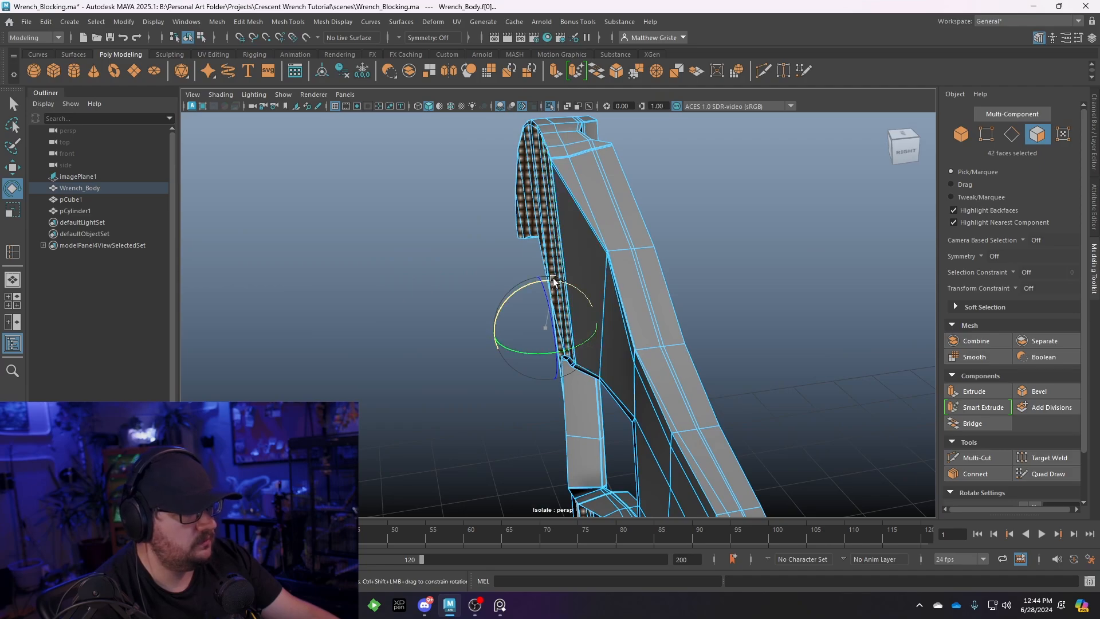
pyautogui.keyDown('alt'); pyautogui.moveTo(554, 280); pyautogui.dragTo(665, 235); pyautogui.keyUp('alt')
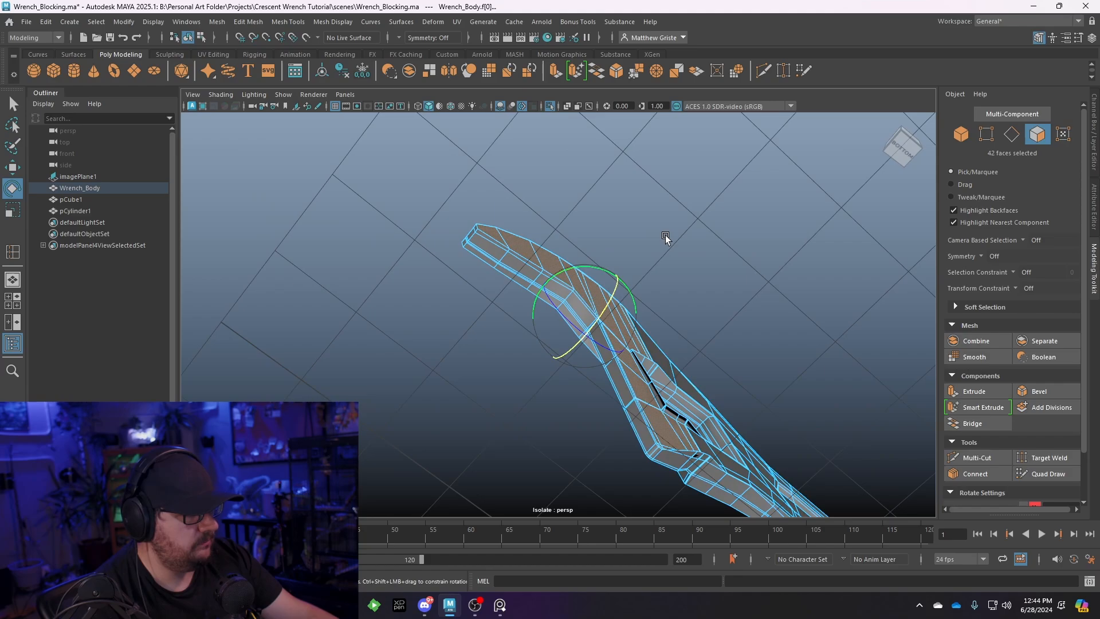
pyautogui.moveTo(616, 274); pyautogui.dragTo(580, 341)
pyautogui.keyDown('alt'); pyautogui.moveTo(693, 246); pyautogui.dragTo(616, 284); pyautogui.keyUp('alt')
# Move the vertices along the slot's lower edge in depth to line them up with the rotated front face
pyautogui.moveTo(619, 265); pyautogui.dragTo(664, 248, button='right')
pyautogui.click(653, 397)
pyautogui.keyDown('alt'); pyautogui.moveTo(653, 401); pyautogui.dragTo(640, 275, button='middle'); pyautogui.keyUp('alt')
pyautogui.scroll(5, 640, 275)
pyautogui.click(640, 275)
pyautogui.keyDown('alt'); pyautogui.moveTo(640, 275); pyautogui.dragTo(572, 393); pyautogui.keyUp('alt')
pyautogui.moveTo(573, 393); pyautogui.dragTo(530, 268, button='right')
pyautogui.keyDown('alt'); pyautogui.moveTo(535, 270); pyautogui.dragTo(646, 399); pyautogui.keyUp('alt')
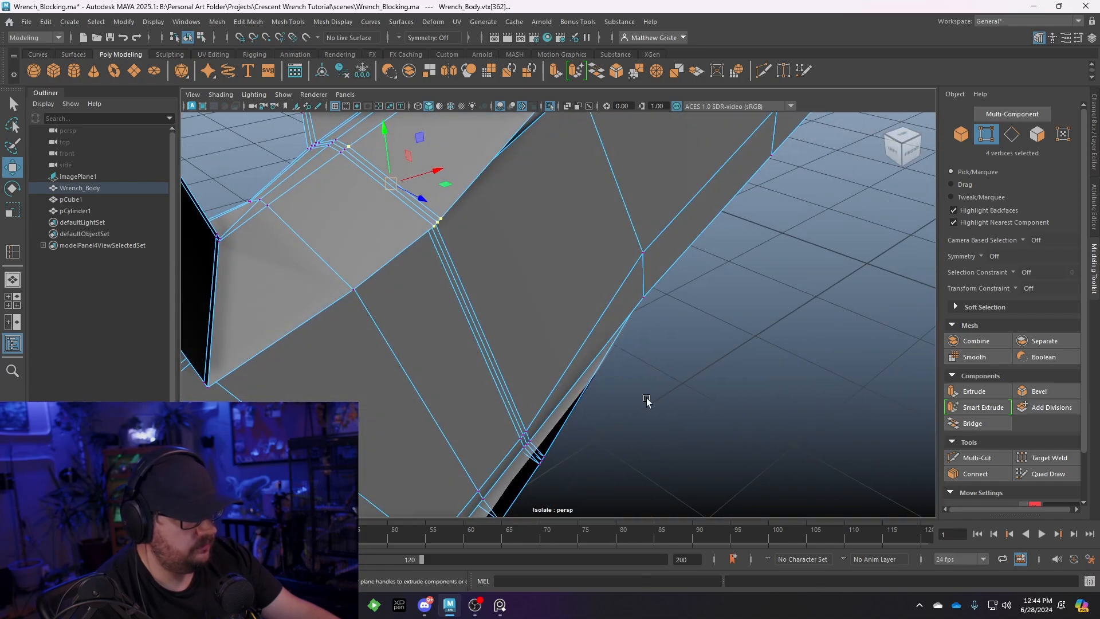
pyautogui.moveTo(433, 205); pyautogui.dragTo(424, 226)
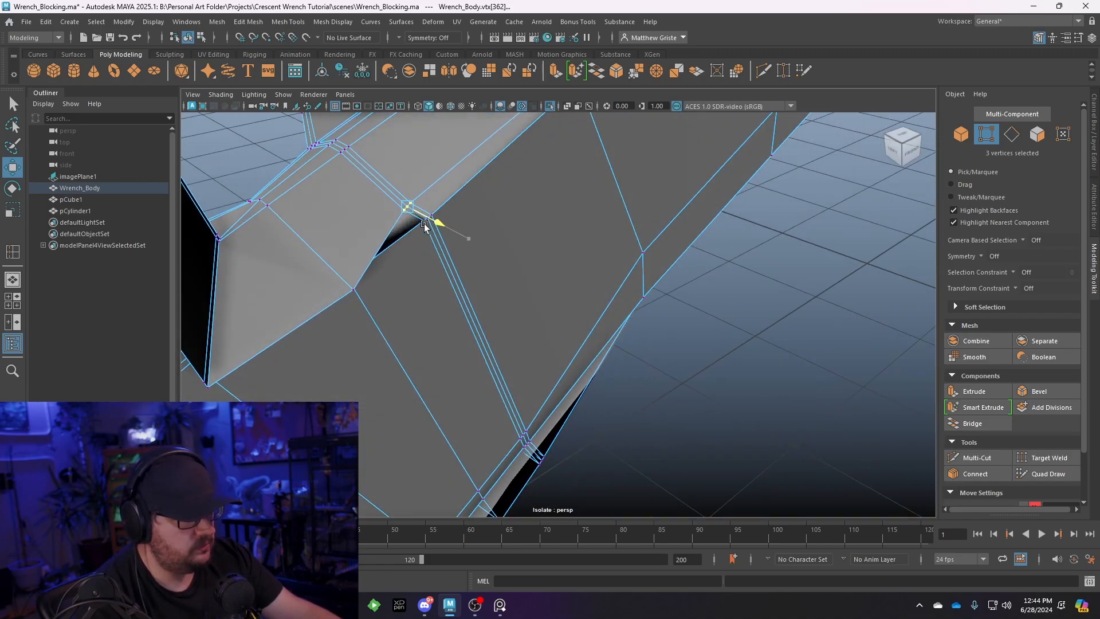
pyautogui.moveTo(370, 307); pyautogui.dragTo(326, 293)
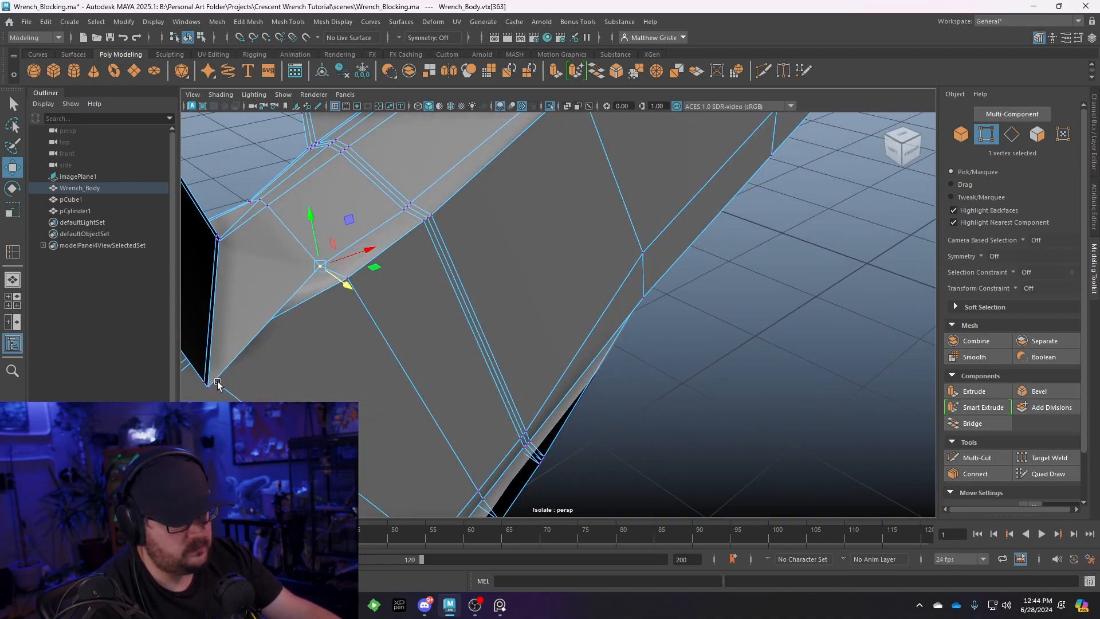
pyautogui.moveTo(218, 397); pyautogui.dragTo(220, 398)
# Shift the vertex midway along the jaw-side edge of the slot in depth to close the overlap with the front face
pyautogui.keyDown('alt'); pyautogui.moveTo(412, 390); pyautogui.dragTo(509, 330); pyautogui.keyUp('alt')
pyautogui.moveTo(448, 446); pyautogui.dragTo(499, 388)
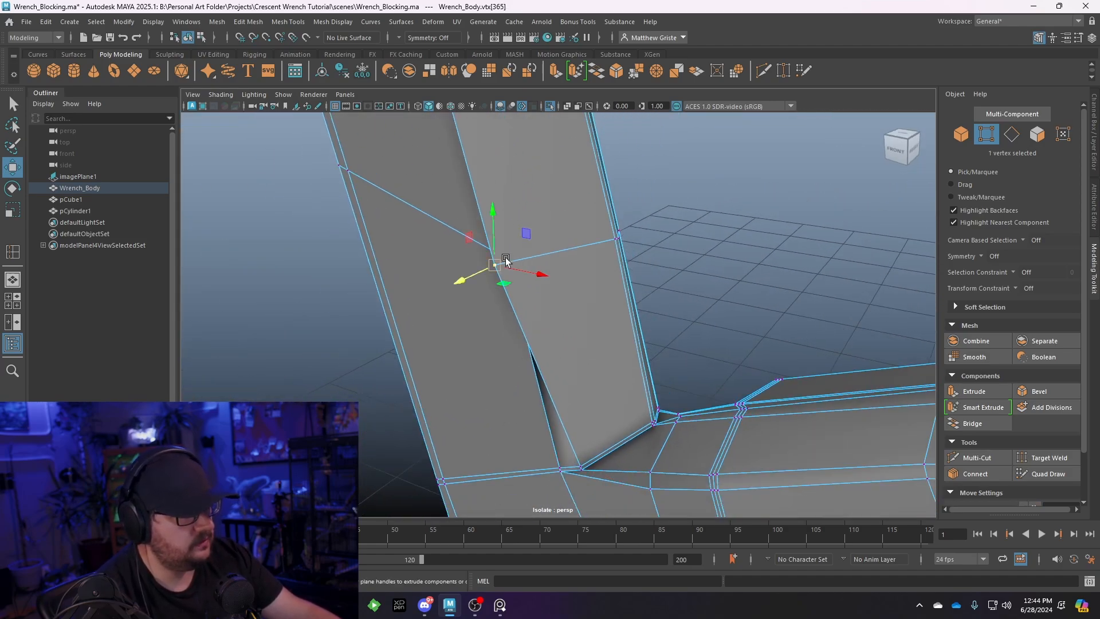
pyautogui.moveTo(462, 281); pyautogui.dragTo(483, 273)
pyautogui.keyDown('alt'); pyautogui.moveTo(493, 252); pyautogui.dragTo(528, 434, button='middle'); pyautogui.keyUp('alt')
pyautogui.keyDown('alt'); pyautogui.moveTo(528, 434); pyautogui.dragTo(513, 367); pyautogui.keyUp('alt')
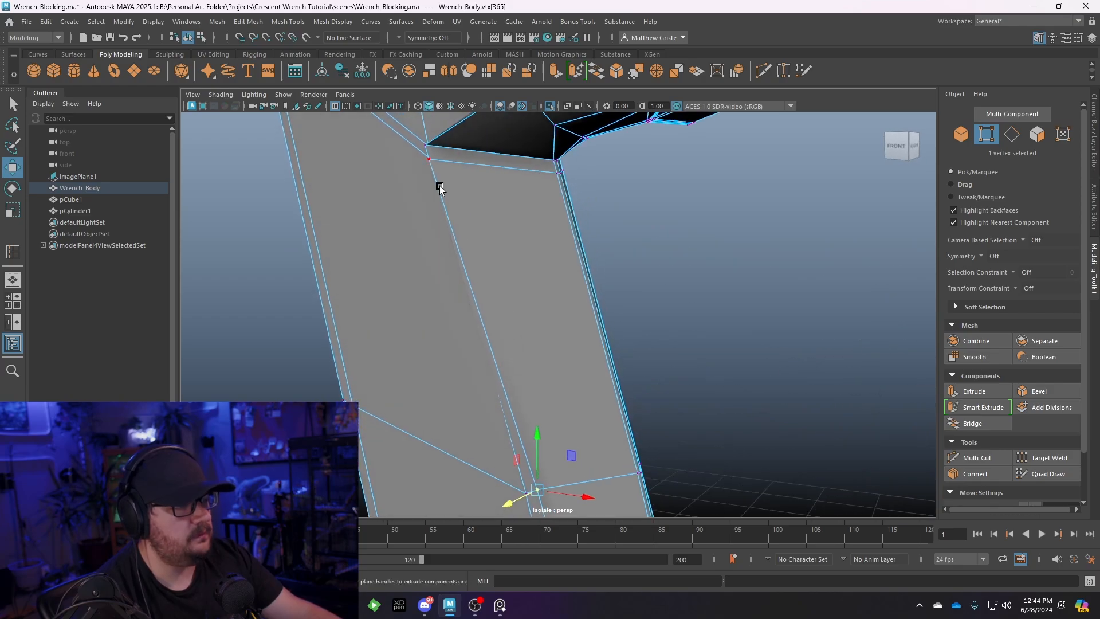
# Move the vertices at the slot's upper jaw-side corner in depth to match the front face
pyautogui.click(437, 175)
pyautogui.keyDown('alt'); pyautogui.moveTo(450, 197); pyautogui.dragTo(572, 345, button='middle'); pyautogui.keyUp('alt')
pyautogui.scroll(3, 572, 351)
pyautogui.moveTo(545, 350); pyautogui.dragTo(565, 353)
pyautogui.scroll(-3, 708, 447)
pyautogui.keyDown('alt'); pyautogui.moveTo(707, 447); pyautogui.dragTo(646, 338, button='middle'); pyautogui.keyUp('alt')
pyautogui.moveTo(504, 224); pyautogui.dragTo(485, 221)
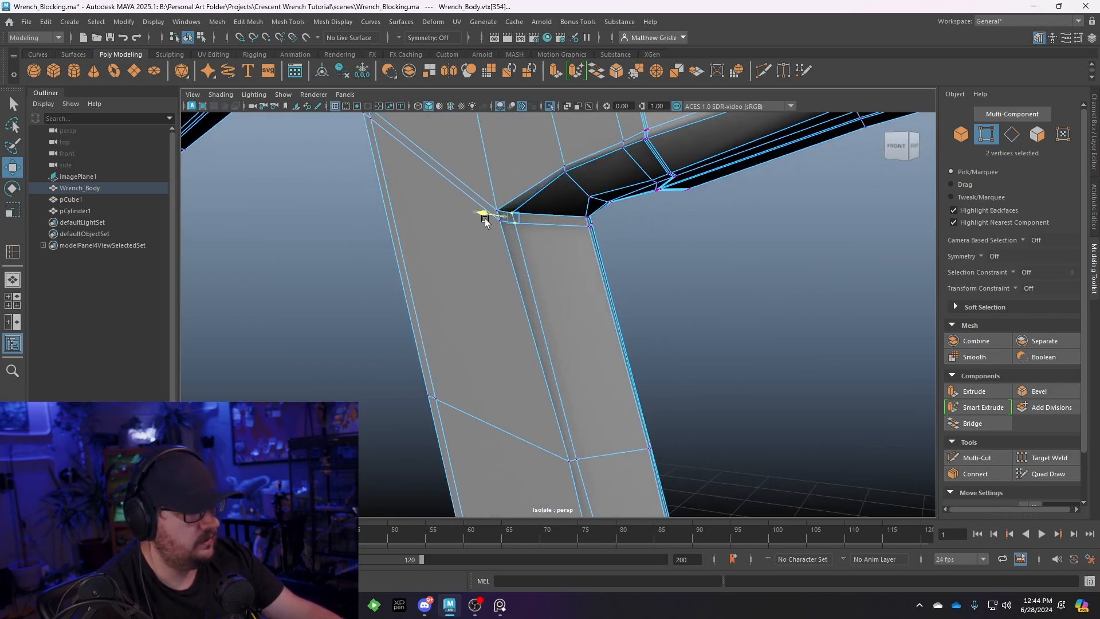
# Move the two vertices at the slot's lower jaw-side corner in depth to align them with the front face
pyautogui.keyDown('alt'); pyautogui.moveTo(567, 447); pyautogui.dragTo(516, 240, button='middle'); pyautogui.keyUp('alt')
pyautogui.keyDown('alt'); pyautogui.moveTo(590, 378); pyautogui.dragTo(583, 447); pyautogui.keyUp('alt')
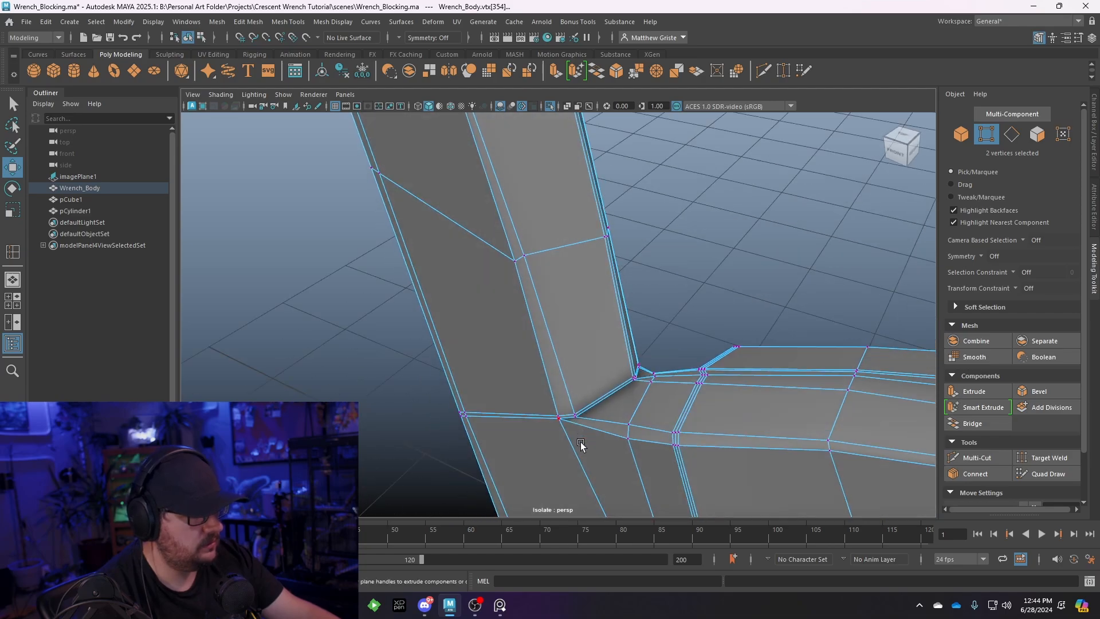
pyautogui.scroll(4, 582, 447)
pyautogui.keyDown('alt'); pyautogui.moveTo(582, 447); pyautogui.dragTo(555, 260, button='middle'); pyautogui.keyUp('alt')
pyautogui.scroll(1, 559, 320)
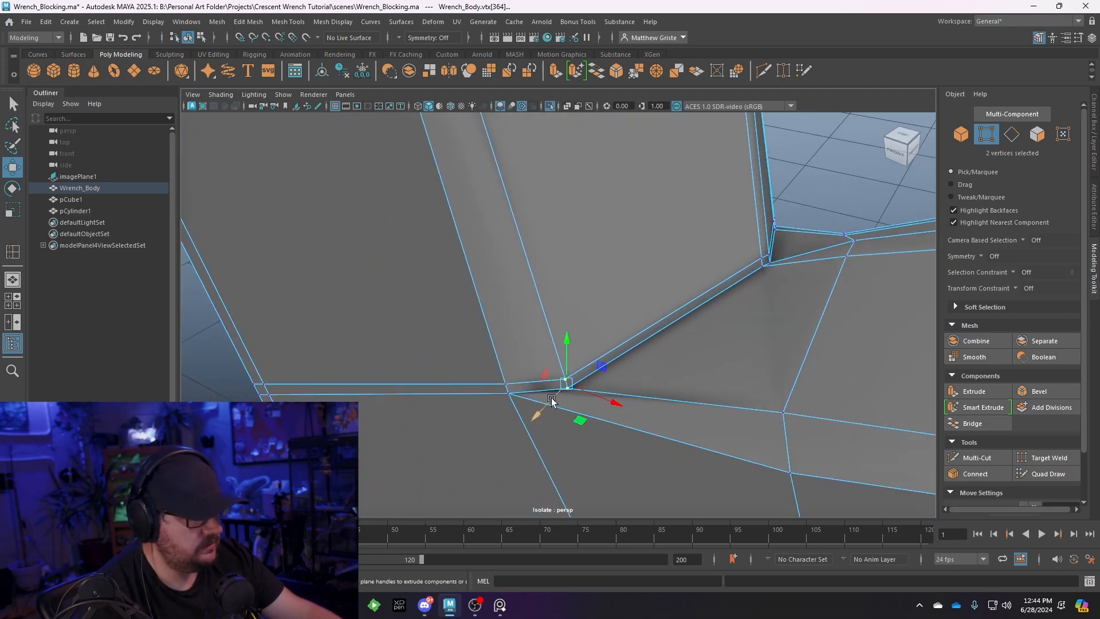
pyautogui.moveTo(552, 399)
pyautogui.mouseDown()
pyautogui.moveTo(496, 408)
pyautogui.moveTo(536, 394)
pyautogui.mouseUp()
pyautogui.scroll(-4, 607, 433)
# Move the front vertices along the head's lower outer edge below the slot in depth to even out that border
pyautogui.keyDown('alt'); pyautogui.moveTo(612, 435); pyautogui.dragTo(686, 284); pyautogui.keyUp('alt')
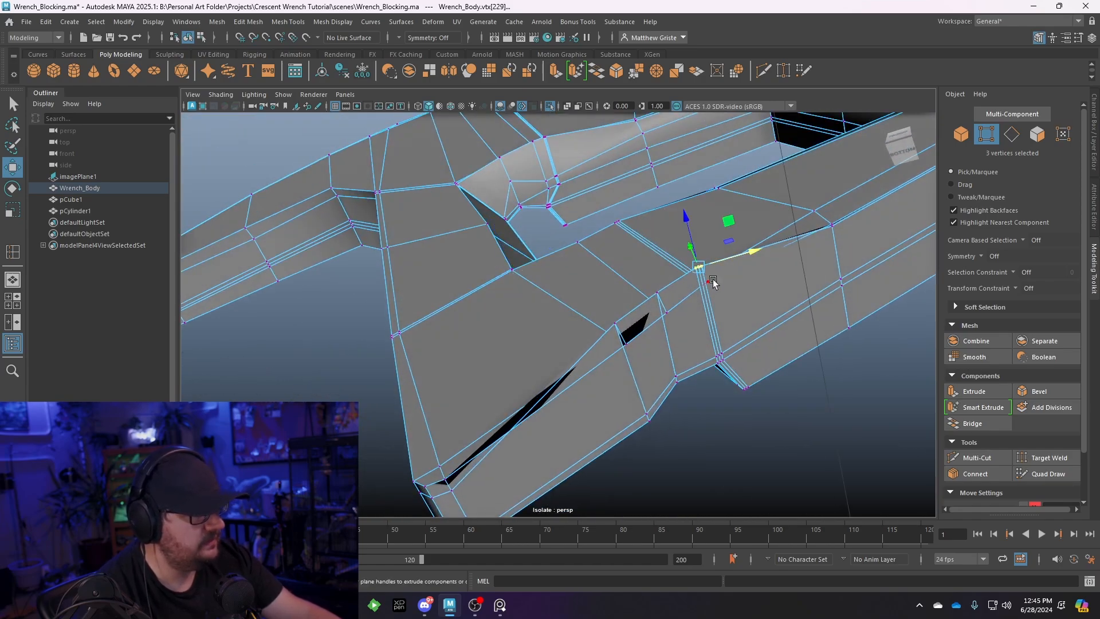
pyautogui.moveTo(689, 227); pyautogui.dragTo(696, 254)
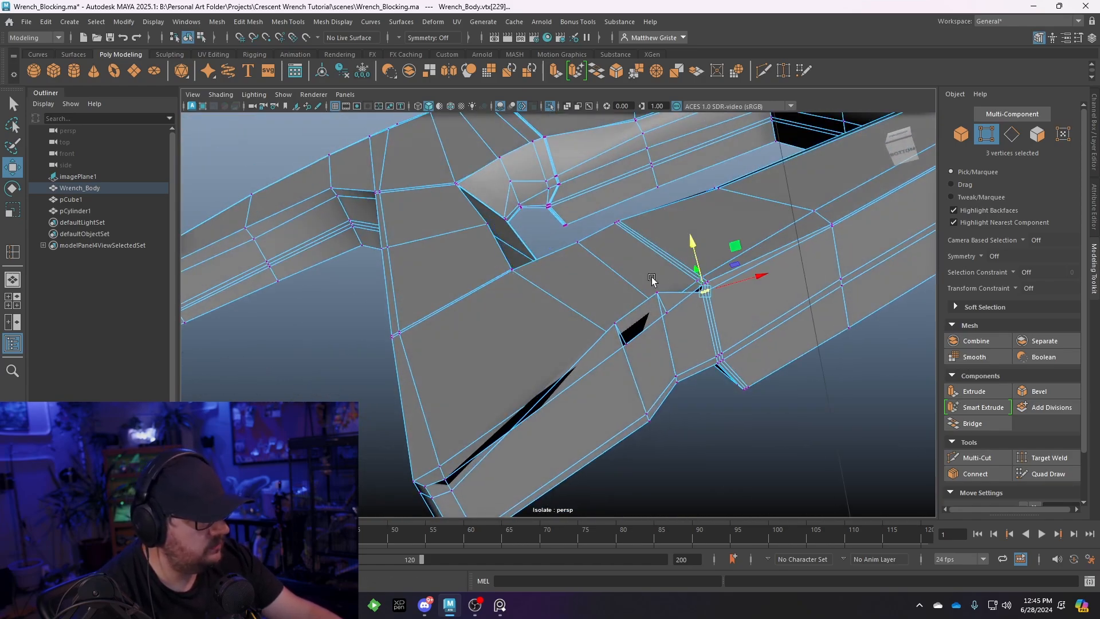
pyautogui.moveTo(656, 298); pyautogui.dragTo(522, 275)
pyautogui.scroll(-3, 638, 295)
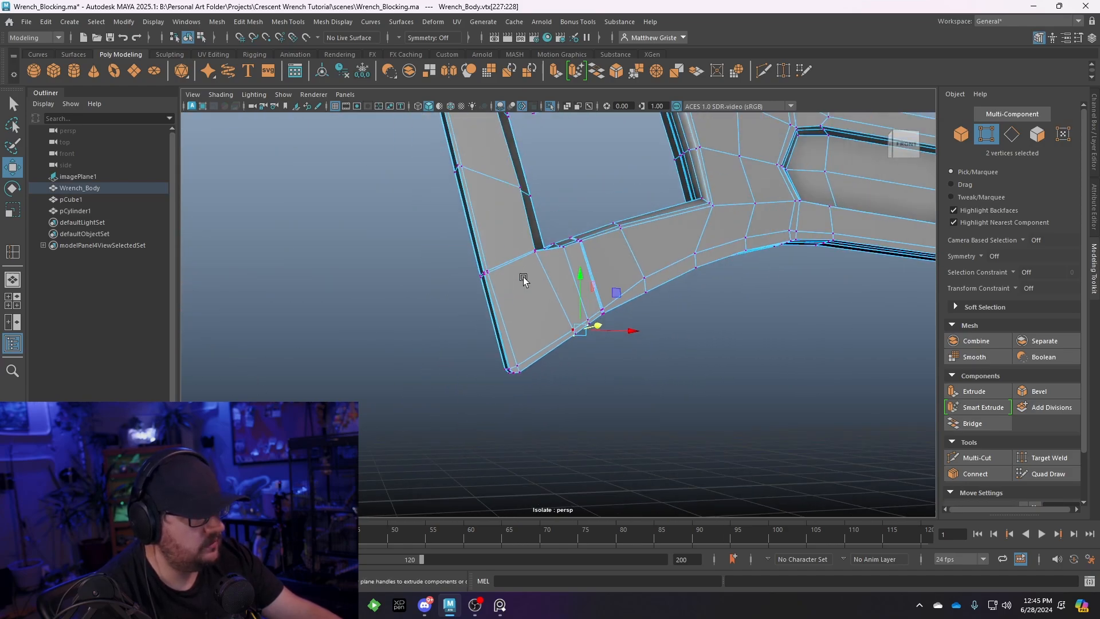
# Examine the wrench head's shading with the smooth mesh preview on
pyautogui.moveTo(522, 273); pyautogui.dragTo(565, 246, button='right')
pyautogui.keyDown('alt'); pyautogui.moveTo(573, 275); pyautogui.dragTo(611, 372); pyautogui.keyUp('alt')
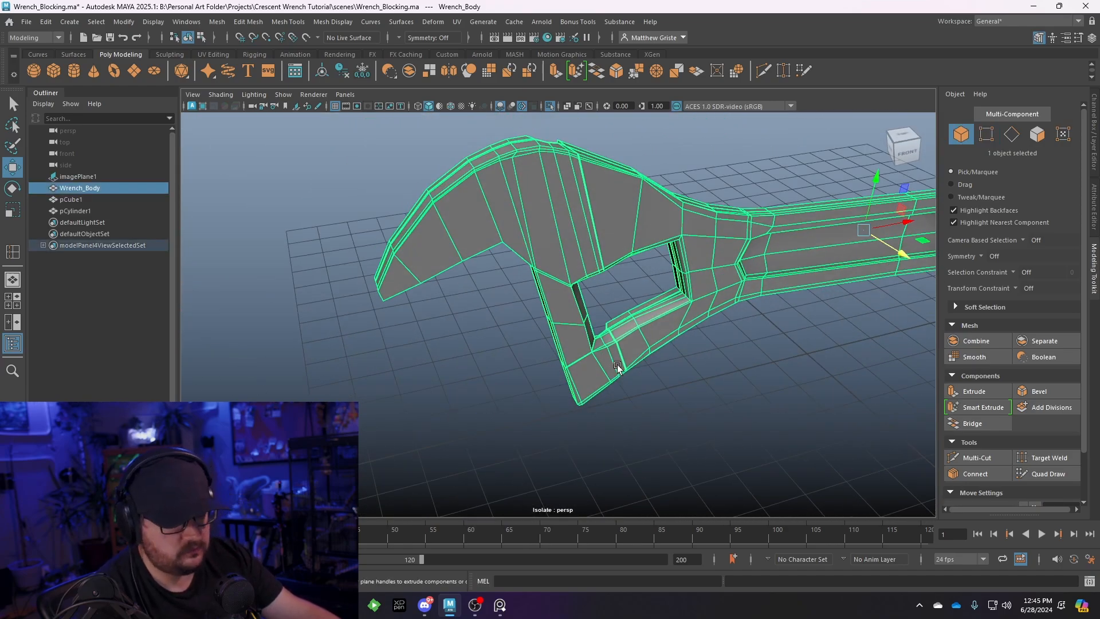
pyautogui.press('3')
pyautogui.click(730, 407)
pyautogui.keyDown('alt'); pyautogui.moveTo(730, 407); pyautogui.dragTo(652, 405); pyautogui.keyUp('alt')
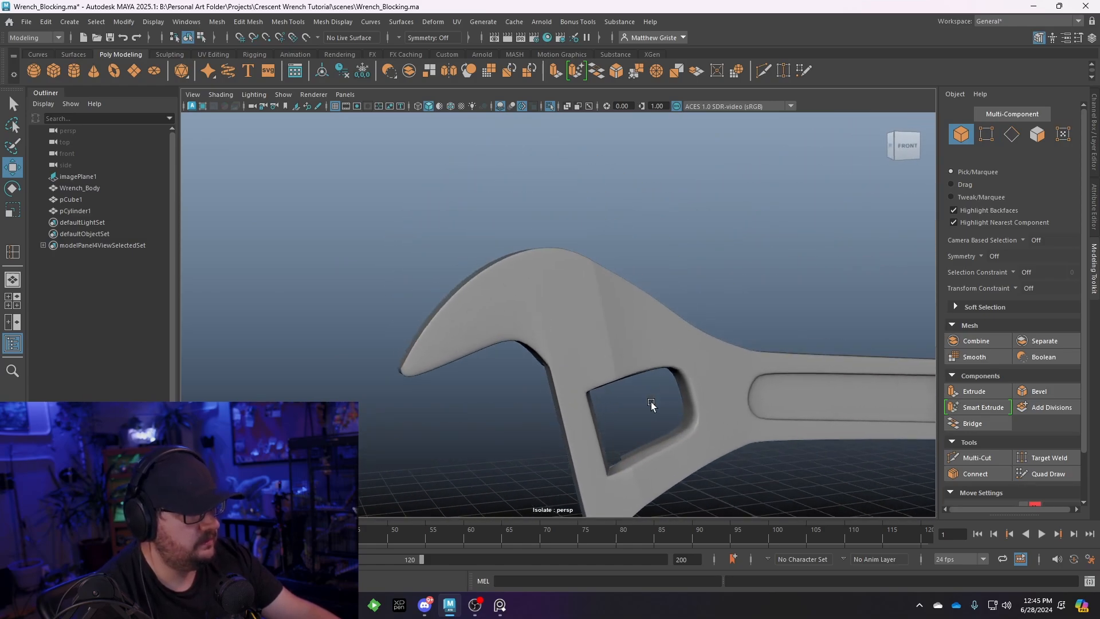
pyautogui.scroll(4, 601, 375)
pyautogui.click(600, 376)
# Try inserting edge loops beside the inner corner of the jaw and near the upper jaw's tip
pyautogui.press('1')
pyautogui.scroll(3, 548, 340)
pyautogui.keyDown('alt'); pyautogui.moveTo(585, 362); pyautogui.dragTo(467, 243); pyautogui.keyUp('alt')
pyautogui.scroll(-3, 528, 331)
pyautogui.scroll(2, 466, 243)
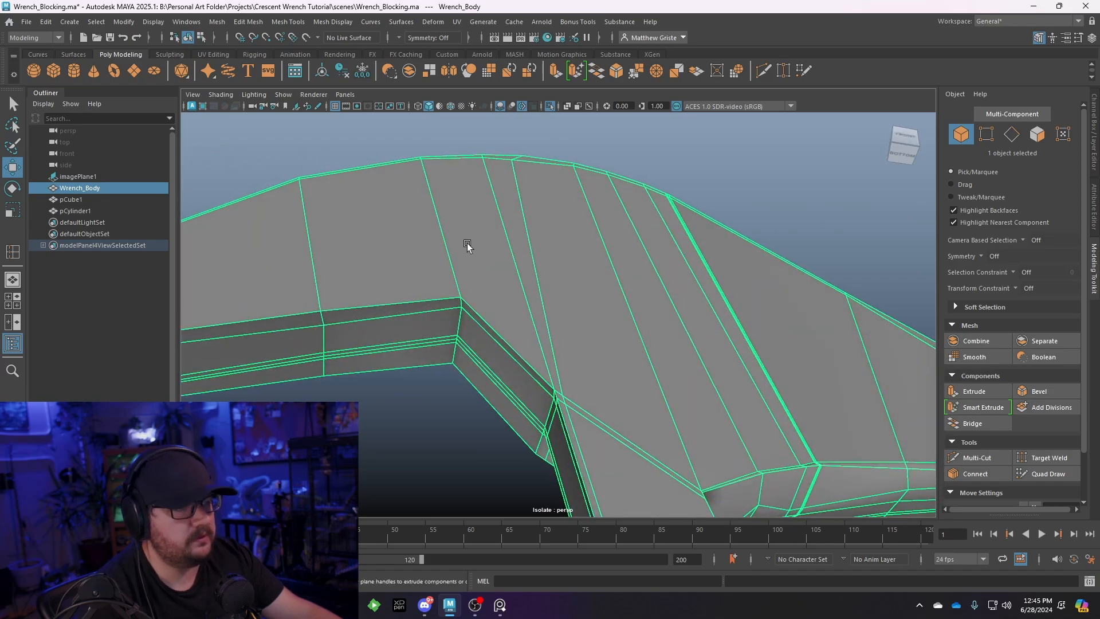
pyautogui.click(303, 23)
pyautogui.click(322, 107)
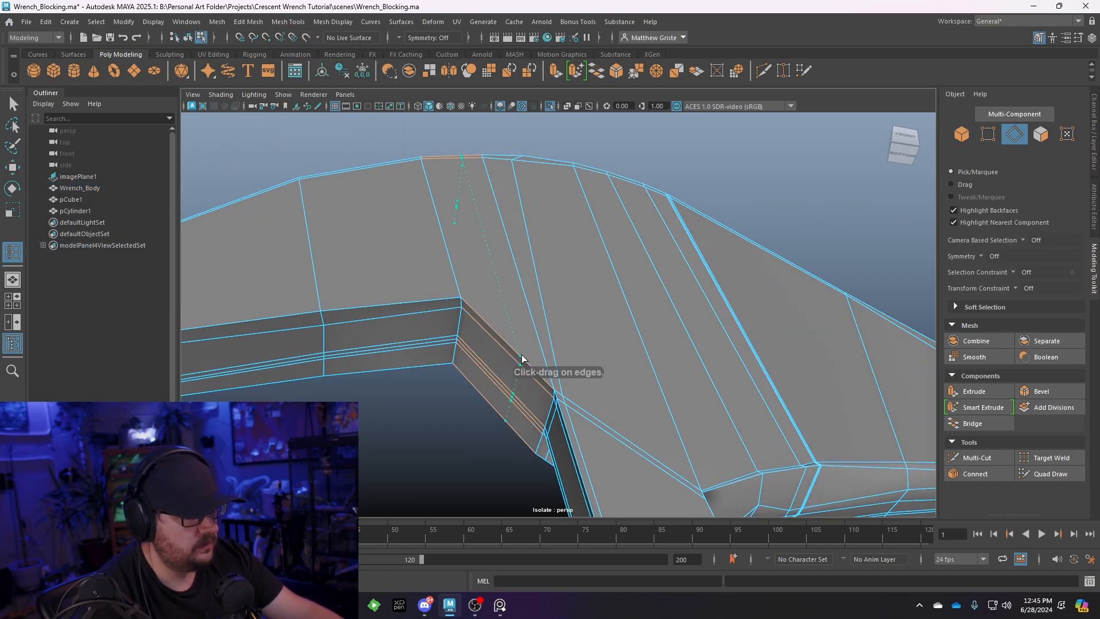
pyautogui.click(549, 390)
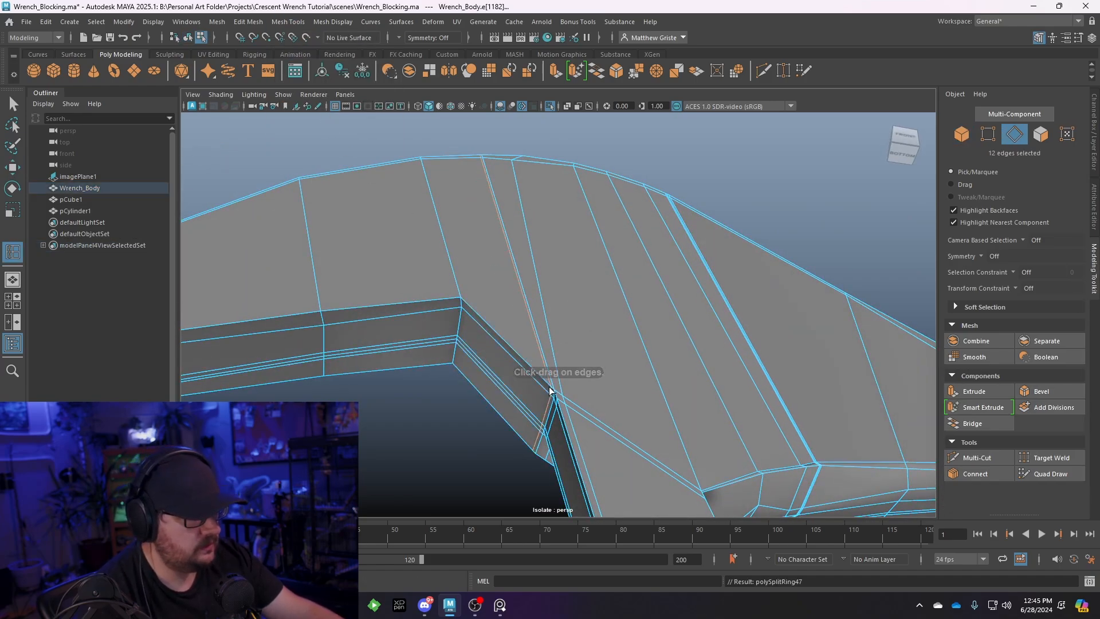
pyautogui.keyDown('alt'); pyautogui.moveTo(552, 388); pyautogui.dragTo(698, 317); pyautogui.keyUp('alt')
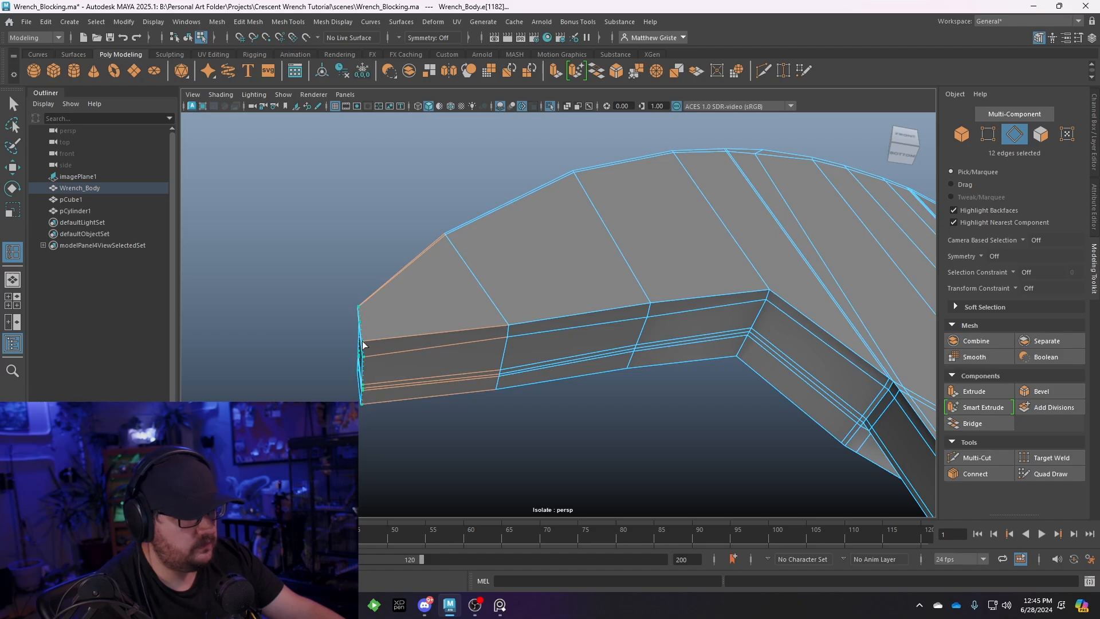
pyautogui.press('q')
# Check the jaw's inner corner in the smooth mesh preview and undo the newly inserted edge loops
pyautogui.press('3')
pyautogui.moveTo(463, 263); pyautogui.dragTo(519, 250, button='right')
pyautogui.keyDown('alt'); pyautogui.moveTo(555, 424); pyautogui.dragTo(539, 378); pyautogui.keyUp('alt')
pyautogui.keyDown('alt'); pyautogui.moveTo(661, 368); pyautogui.dragTo(539, 400, button='middle'); pyautogui.keyUp('alt')
pyautogui.scroll(4, 536, 384)
pyautogui.click(510, 328)
pyautogui.scroll(3, 511, 329)
pyautogui.keyDown('alt'); pyautogui.moveTo(519, 341); pyautogui.dragTo(542, 403); pyautogui.keyUp('alt')
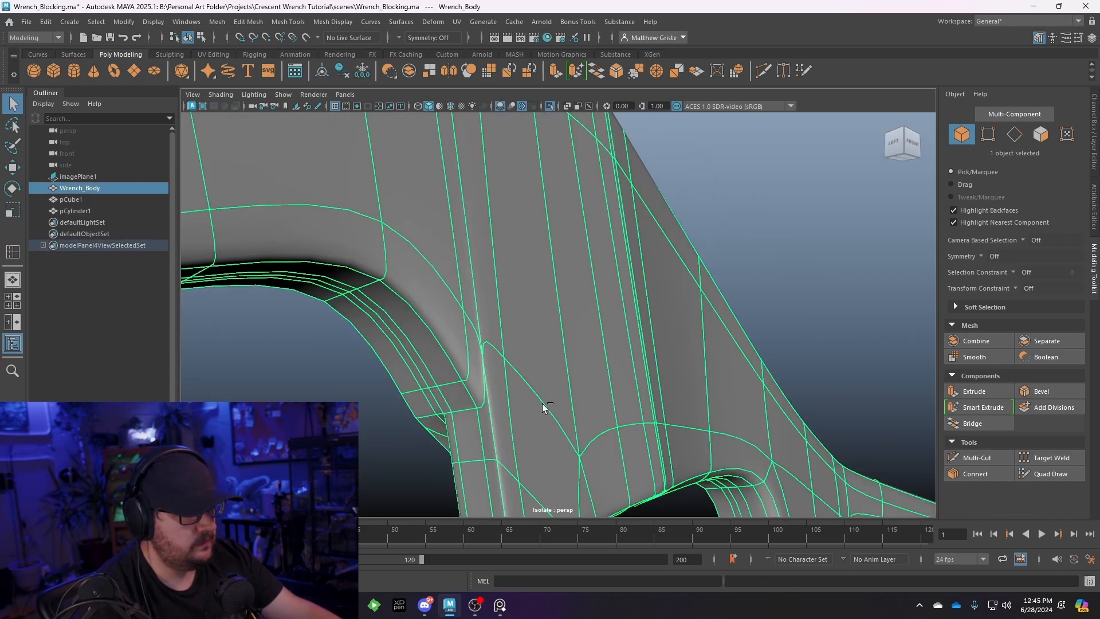
pyautogui.hotkey('ctrl', 'z')
pyautogui.hotkey('ctrl', 'z')
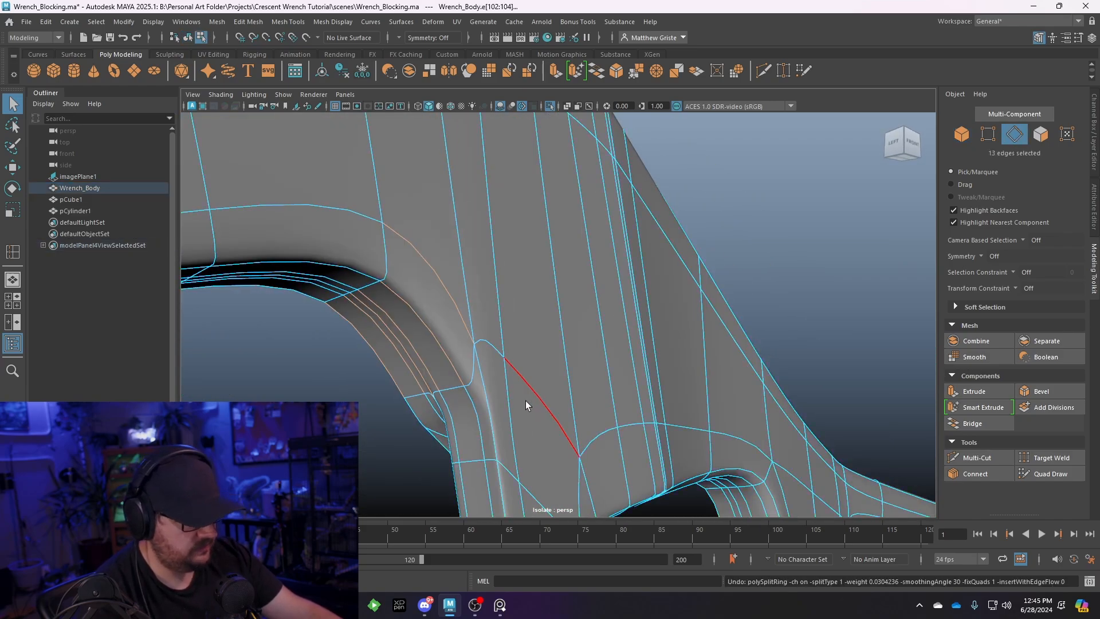
# Insert an edge loop close to the end of the upper jaw's tip
pyautogui.scroll(-5, 525, 401)
pyautogui.keyDown('alt'); pyautogui.moveTo(525, 400); pyautogui.dragTo(486, 357); pyautogui.keyUp('alt')
pyautogui.moveTo(493, 284); pyautogui.dragTo(544, 268, button='right')
pyautogui.keyDown('alt'); pyautogui.moveTo(466, 308); pyautogui.dragTo(487, 308, button='middle'); pyautogui.keyUp('alt')
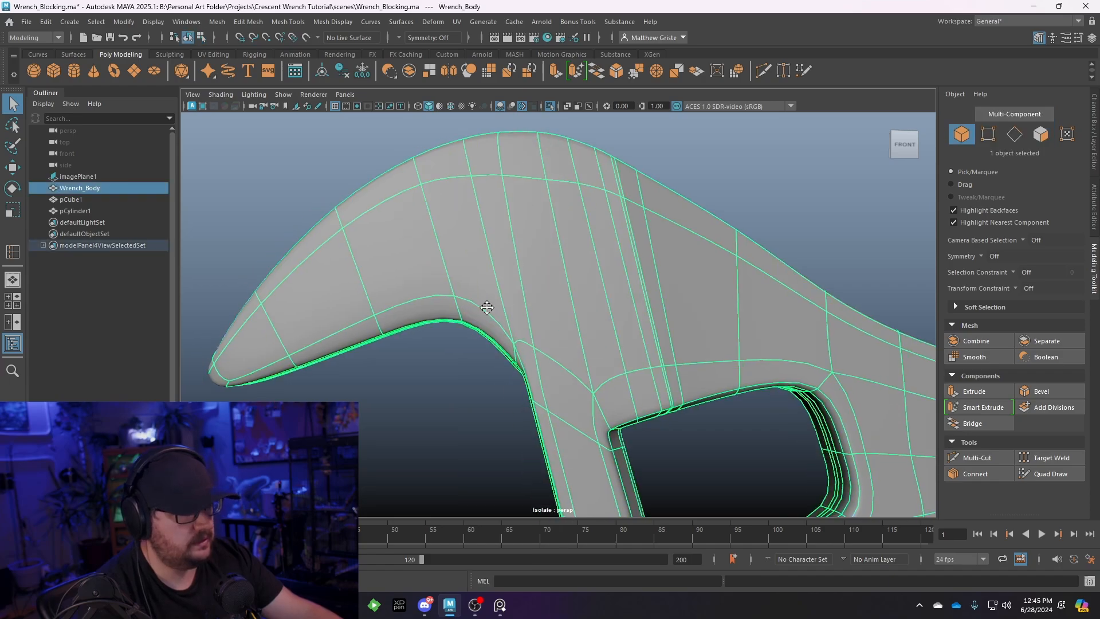
pyautogui.keyDown('alt'); pyautogui.moveTo(487, 308); pyautogui.dragTo(529, 349); pyautogui.keyUp('alt')
pyautogui.scroll(3, 530, 348)
pyautogui.moveTo(529, 348)
pyautogui.keyDown('alt'); pyautogui.mouseDown(button='middle')
pyautogui.moveTo(579, 332)
pyautogui.moveTo(538, 369)
pyautogui.mouseUp(button='middle'); pyautogui.keyUp('alt')
pyautogui.press('1')
pyautogui.scroll(2, 579, 332)
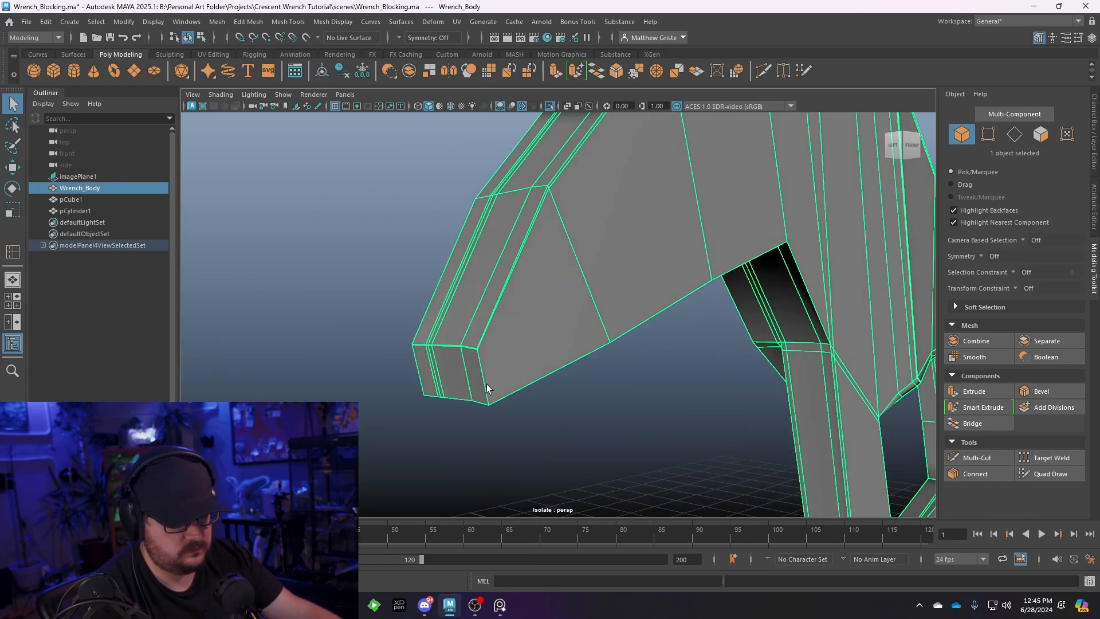
pyautogui.press('g')
pyautogui.moveTo(480, 336); pyautogui.dragTo(479, 348)
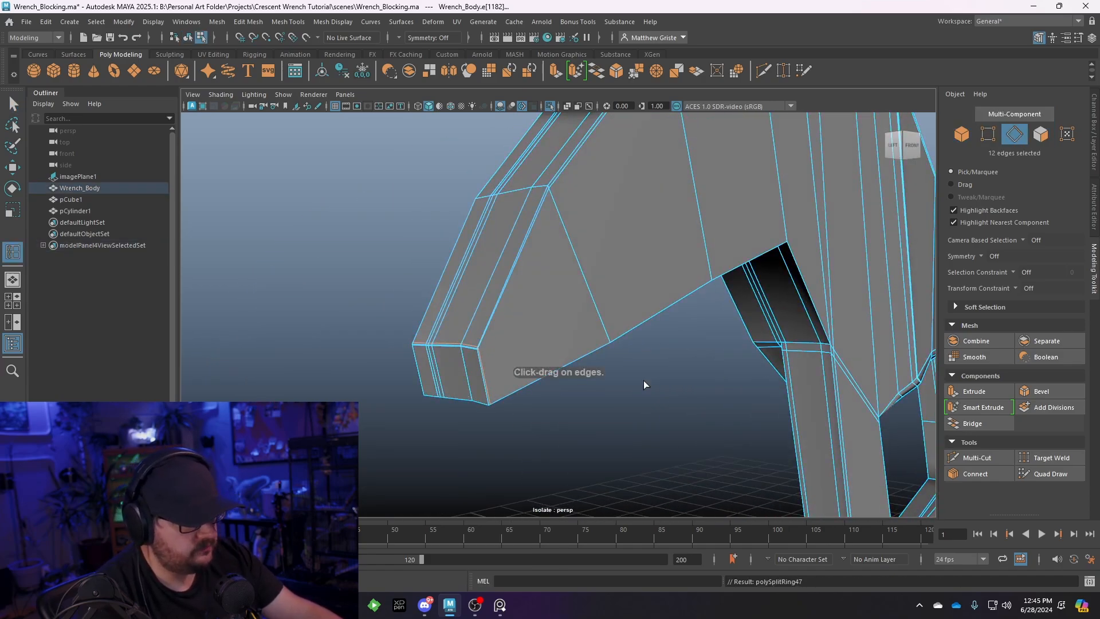
# Try inserting an edge loop along the jaw's inner side wall close to the face's border edge
pyautogui.keyDown('alt'); pyautogui.moveTo(644, 381); pyautogui.dragTo(466, 415, button='middle'); pyautogui.keyUp('alt')
pyautogui.keyDown('alt'); pyautogui.moveTo(466, 415); pyautogui.dragTo(565, 368); pyautogui.keyUp('alt')
pyautogui.scroll(4, 574, 403)
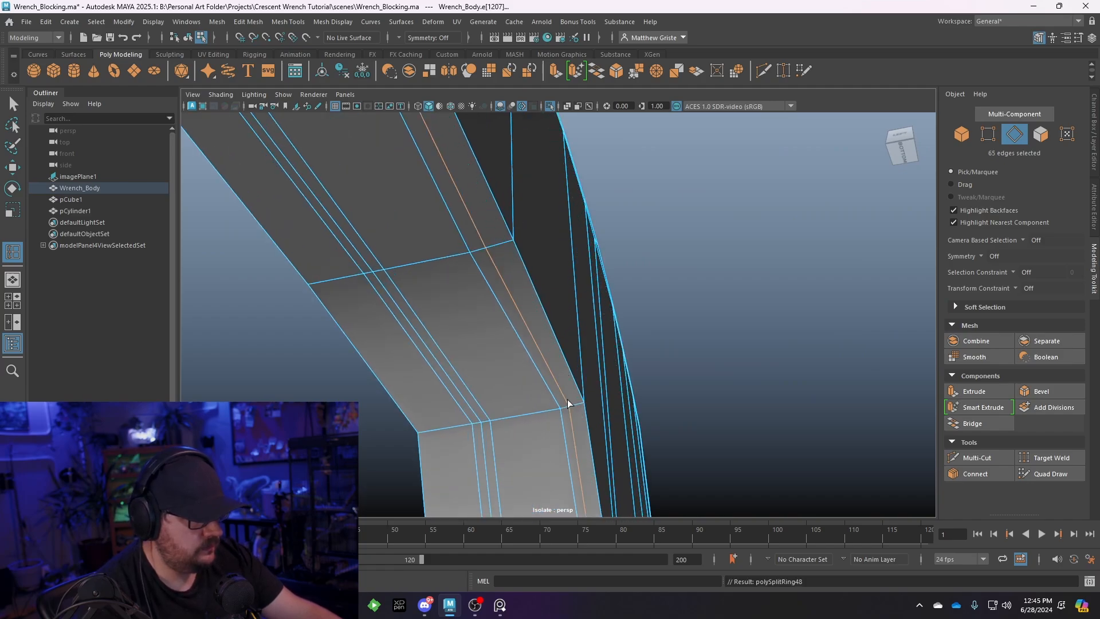
# Insert one edge loop on each side of the existing edge at the jaw's inner corner
pyautogui.scroll(-3, 602, 400)
pyautogui.keyDown('alt'); pyautogui.moveTo(602, 400); pyautogui.dragTo(481, 450); pyautogui.keyUp('alt')
pyautogui.keyDown('alt'); pyautogui.moveTo(768, 424); pyautogui.dragTo(523, 344, button='middle'); pyautogui.keyUp('alt')
pyautogui.scroll(4, 524, 344)
pyautogui.keyDown('alt'); pyautogui.moveTo(523, 343); pyautogui.dragTo(567, 315); pyautogui.keyUp('alt')
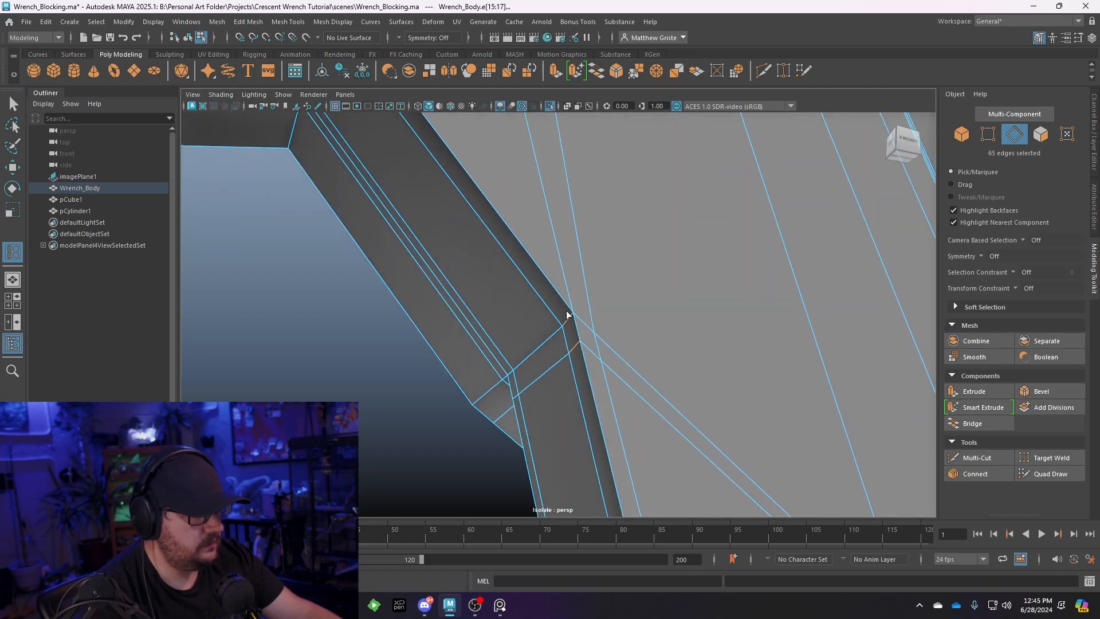
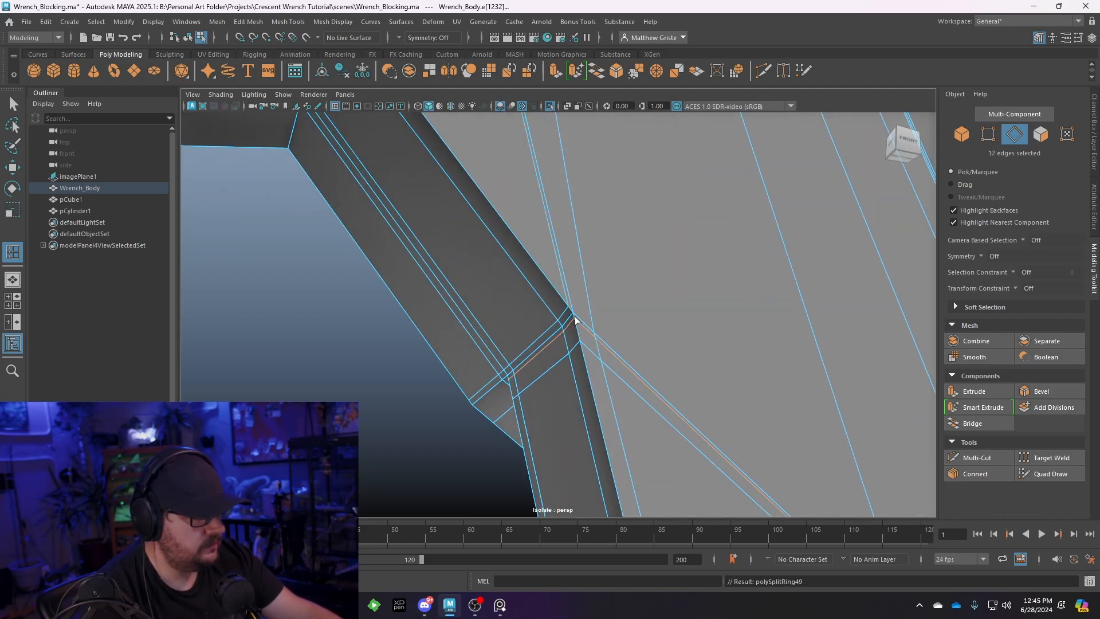
pyautogui.scroll(-4, 576, 321)
pyautogui.keyDown('alt'); pyautogui.moveTo(617, 376); pyautogui.dragTo(594, 382); pyautogui.keyUp('alt')
pyautogui.press('q')
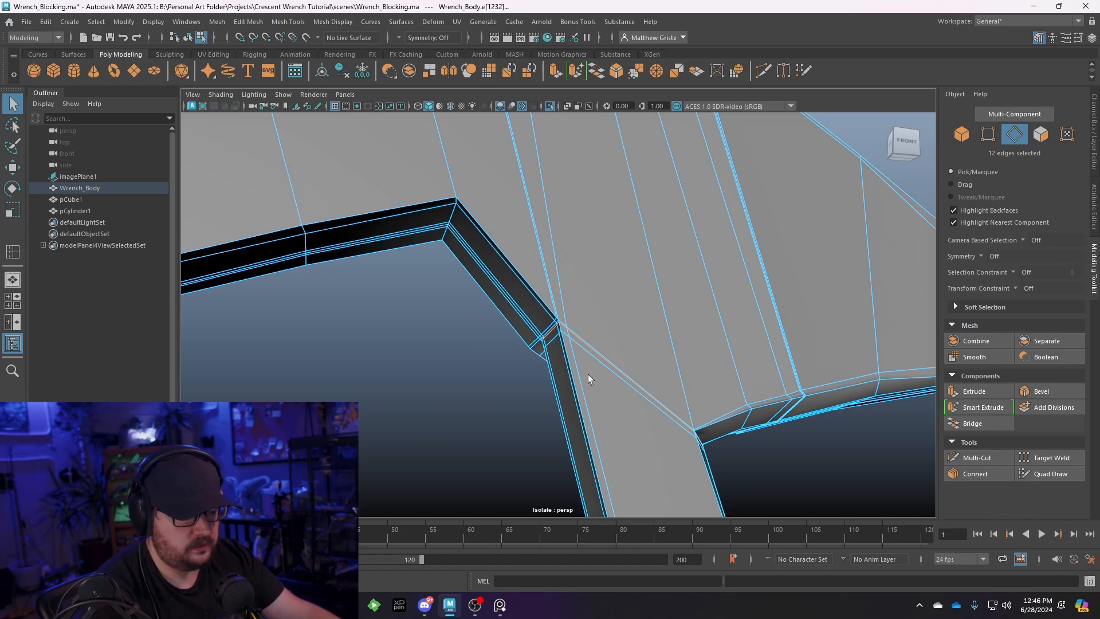
# Try inserting another edge loop on the narrow bar just below the jaw's inner corner and preview it smoothed
pyautogui.press('3')
pyautogui.press('1')
pyautogui.scroll(6, 548, 342)
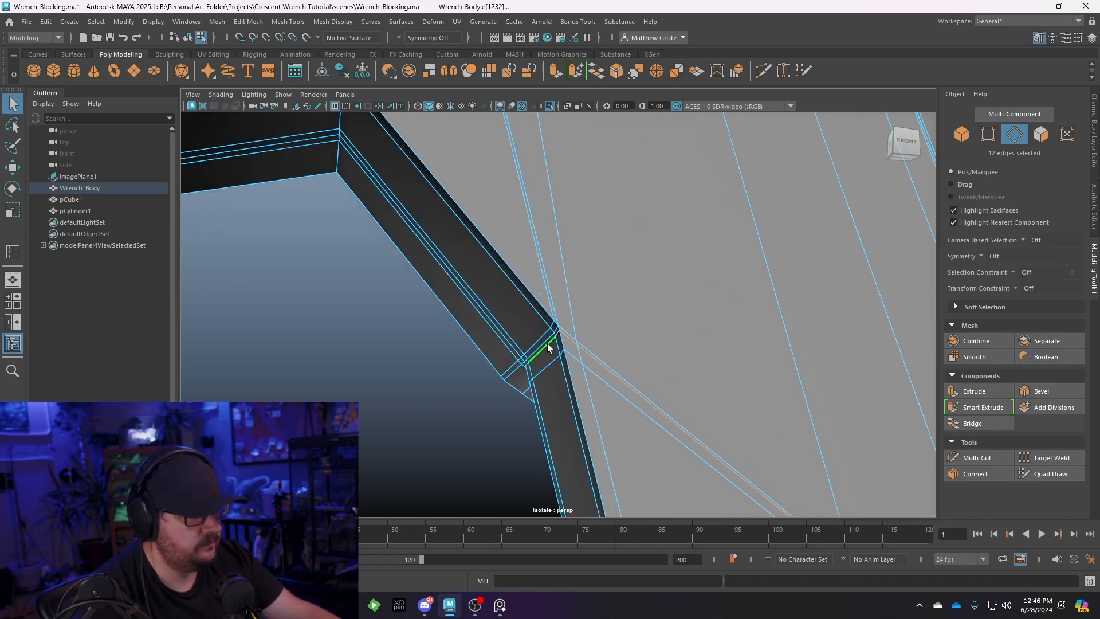
pyautogui.press('g')
pyautogui.moveTo(565, 347); pyautogui.dragTo(634, 336)
pyautogui.press('q')
pyautogui.press('3')
# Undo the edge loop insertions on the narrow bar just below the jaw's inner corner
pyautogui.scroll(-3, 579, 337)
pyautogui.hotkey('ctrl', 'z')
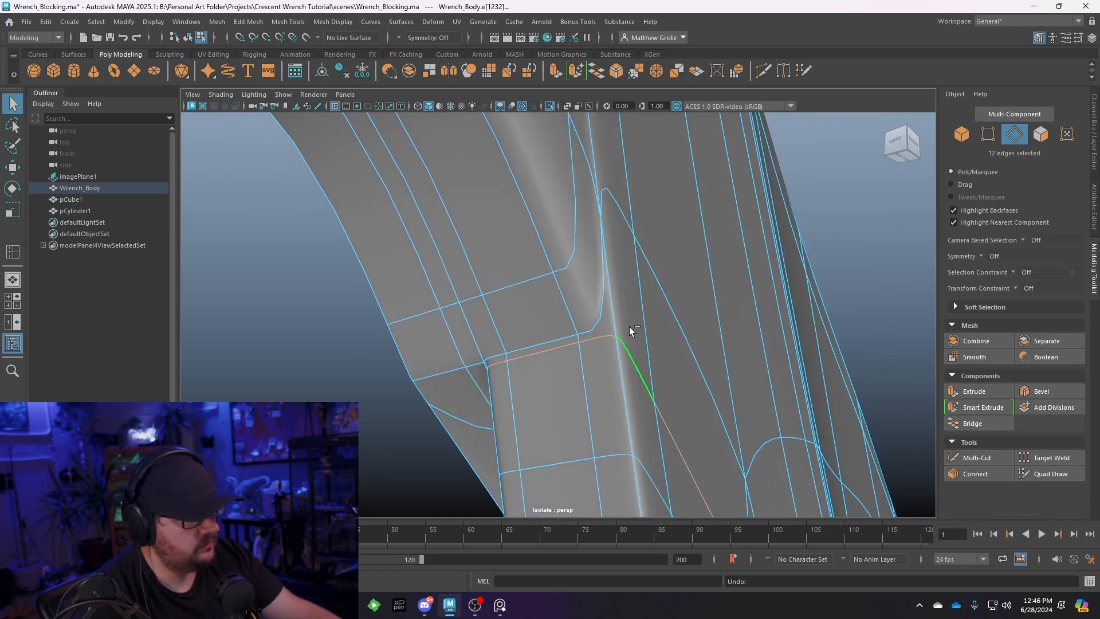
pyautogui.hotkey('ctrl', 'z')
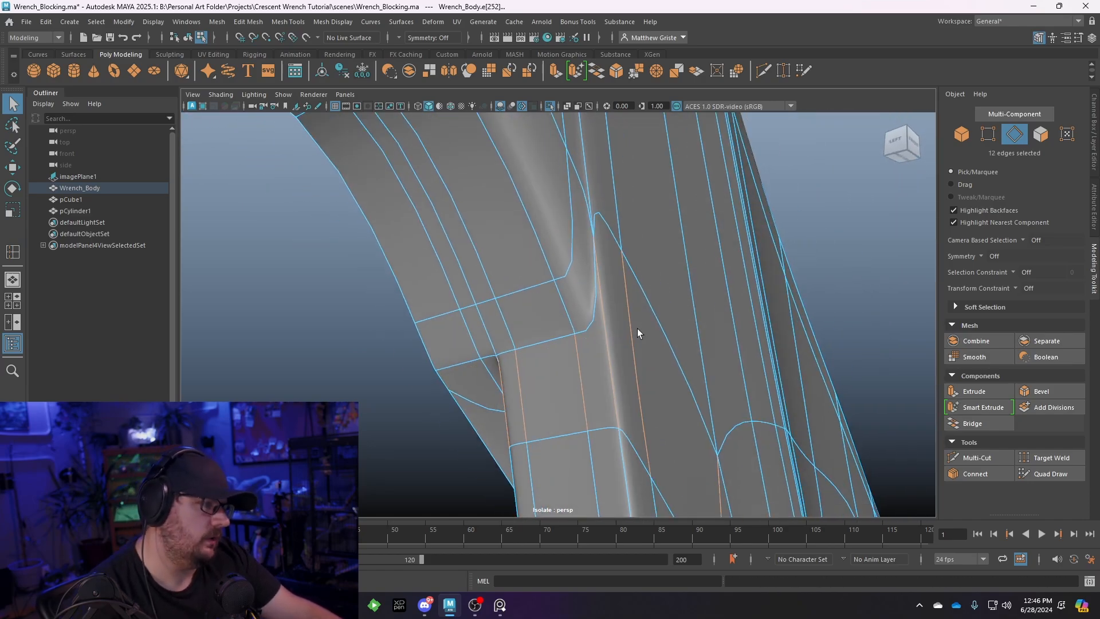
# Insert an edge loop on the head's front face close to the jaw and slot borders, and preview it smoothed
pyautogui.keyDown('alt'); pyautogui.moveTo(638, 328); pyautogui.dragTo(596, 375); pyautogui.keyUp('alt')
pyautogui.press('1')
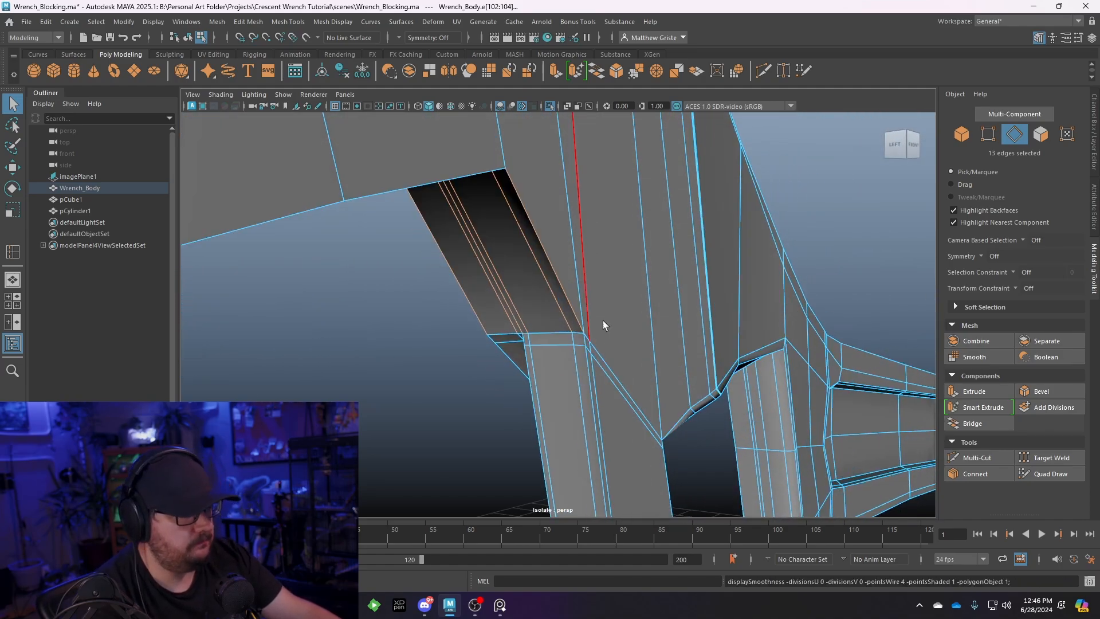
pyautogui.keyDown('alt'); pyautogui.moveTo(608, 318); pyautogui.dragTo(549, 321); pyautogui.keyUp('alt')
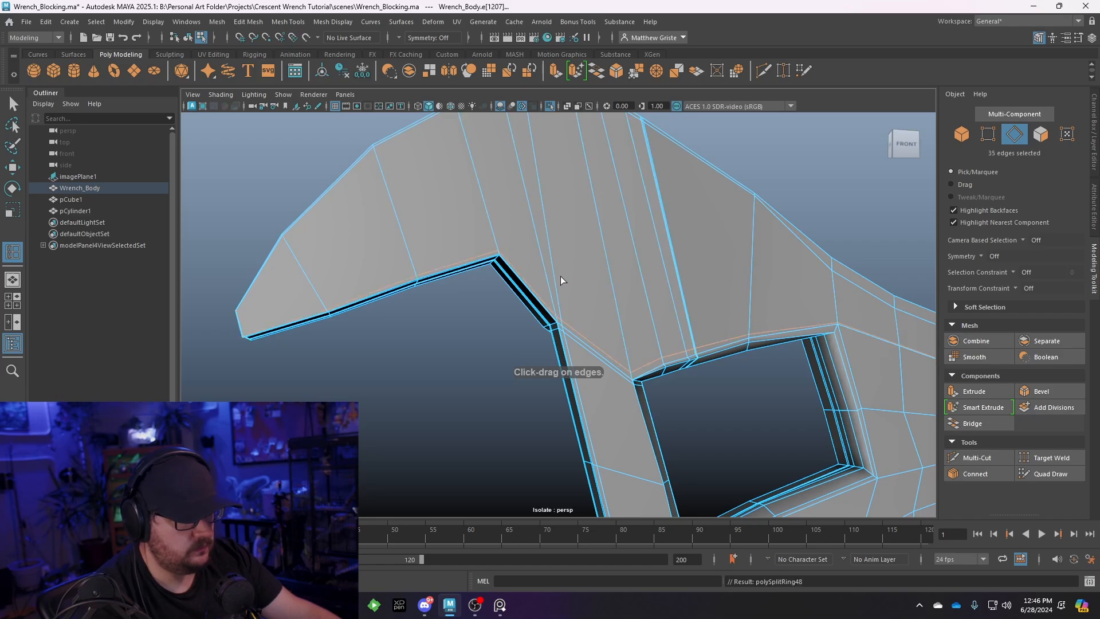
pyautogui.press('q')
pyautogui.press('3')
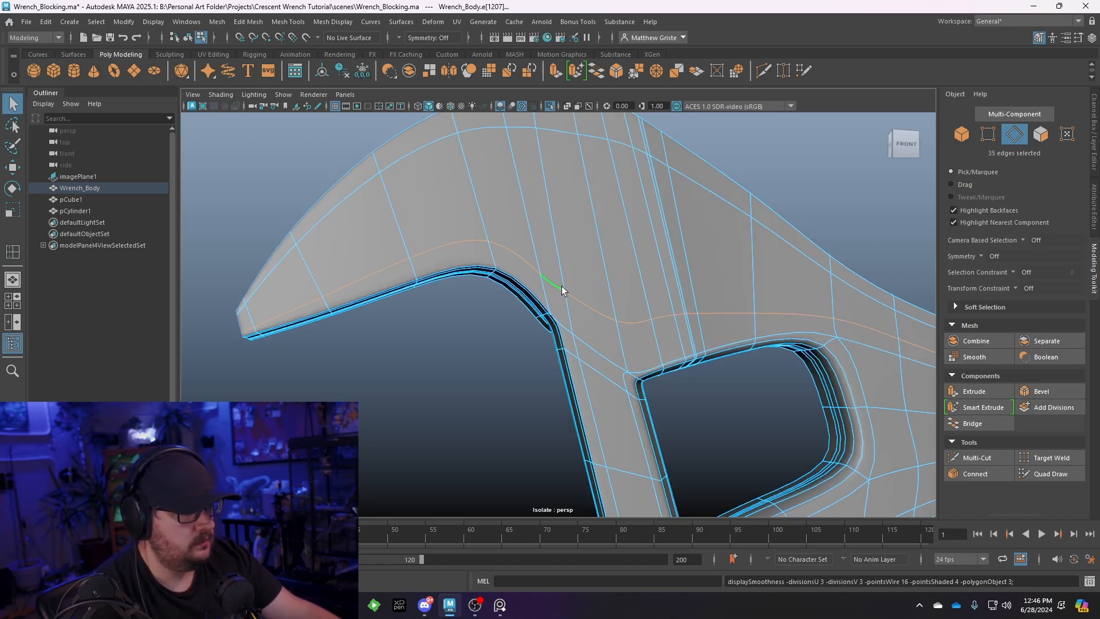
# Examine the unsmoothed wrench head from the side and front, focusing on the topology around the jaw's inner corner
pyautogui.moveTo(567, 263); pyautogui.dragTo(622, 246, button='right')
pyautogui.click(505, 359)
pyautogui.scroll(-3, 505, 359)
pyautogui.keyDown('alt'); pyautogui.moveTo(505, 359); pyautogui.dragTo(633, 272); pyautogui.keyUp('alt')
pyautogui.scroll(-5, 665, 385)
pyautogui.click(568, 260)
pyautogui.scroll(8, 559, 257)
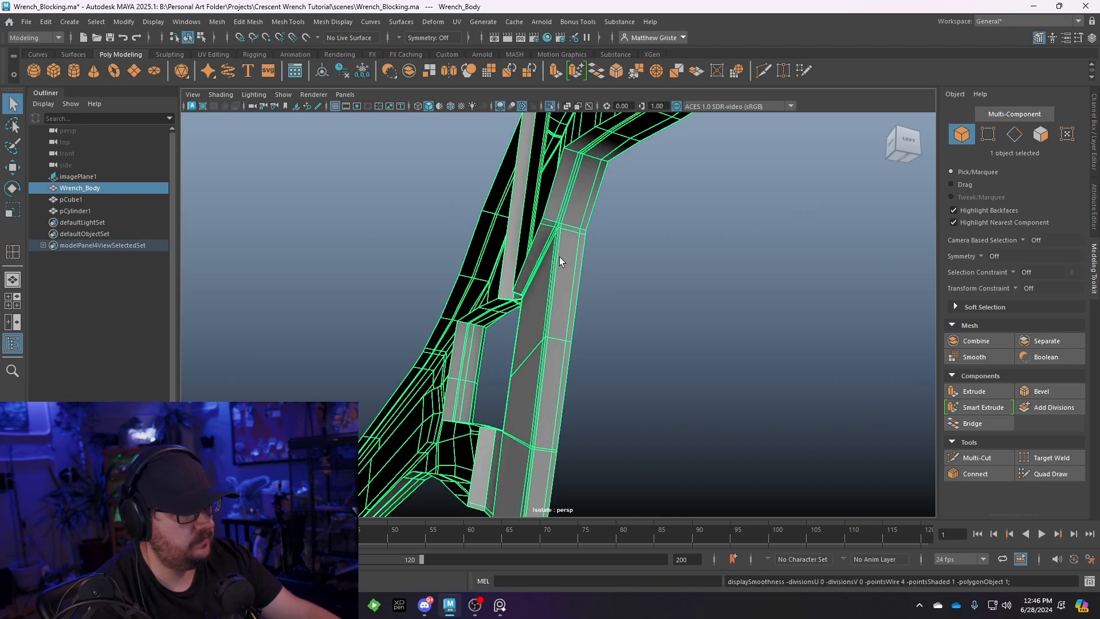
pyautogui.scroll(-3, 579, 366)
pyautogui.keyDown('alt'); pyautogui.moveTo(580, 362); pyautogui.dragTo(368, 376); pyautogui.keyUp('alt')
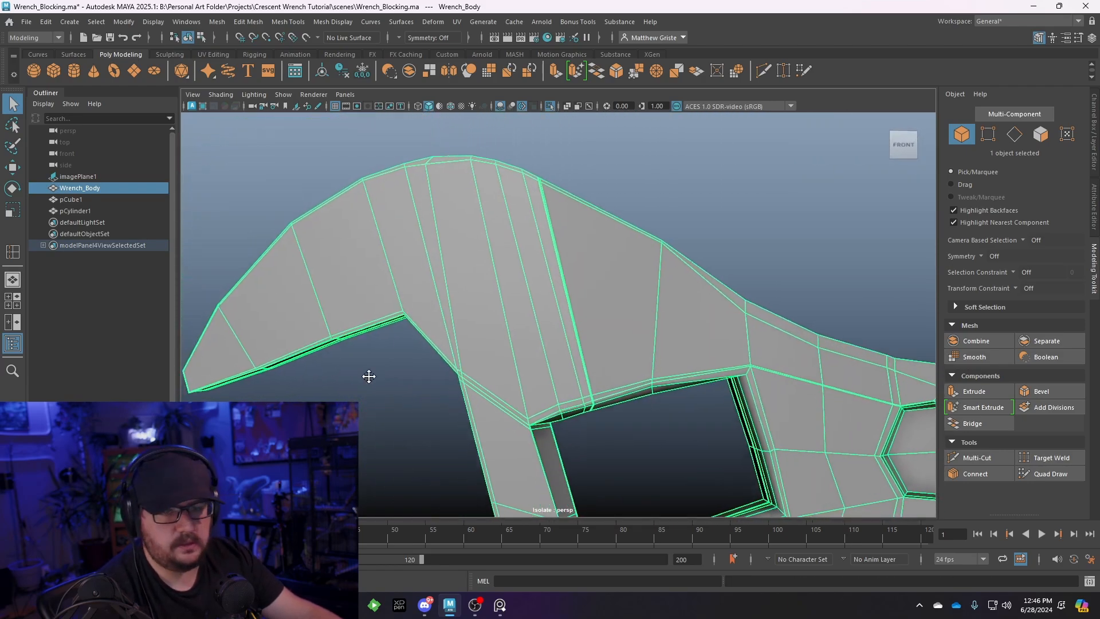
pyautogui.scroll(4, 445, 364)
pyautogui.scroll(-2, 453, 372)
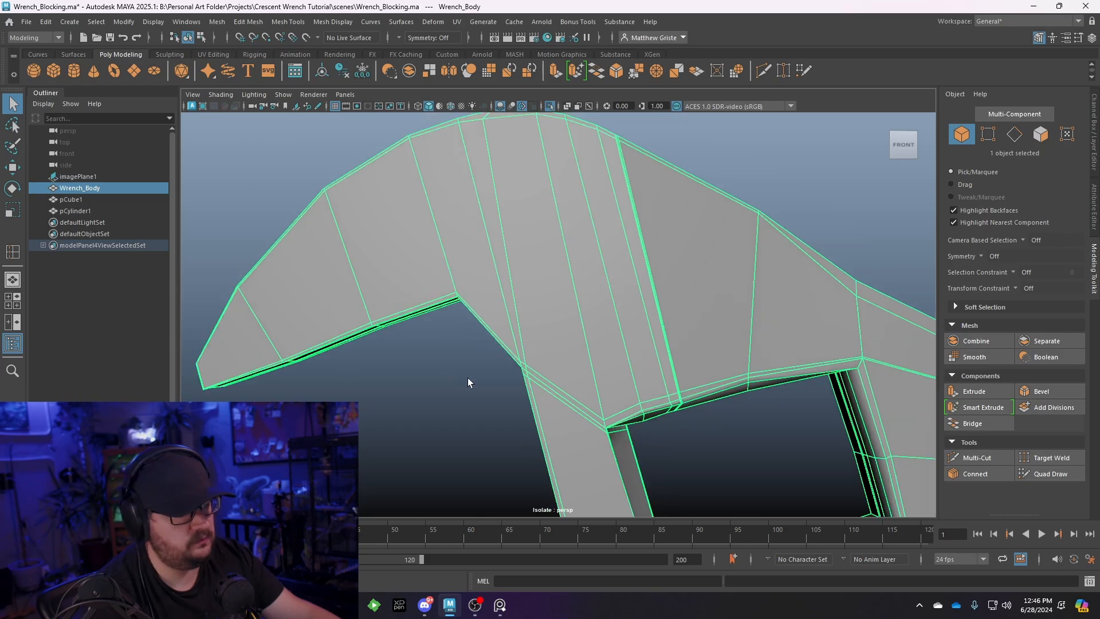
pyautogui.moveTo(486, 312)
pyautogui.keyDown('alt'); pyautogui.mouseDown(button='middle')
pyautogui.moveTo(495, 341)
pyautogui.moveTo(504, 322)
pyautogui.mouseUp(button='middle'); pyautogui.keyUp('alt')
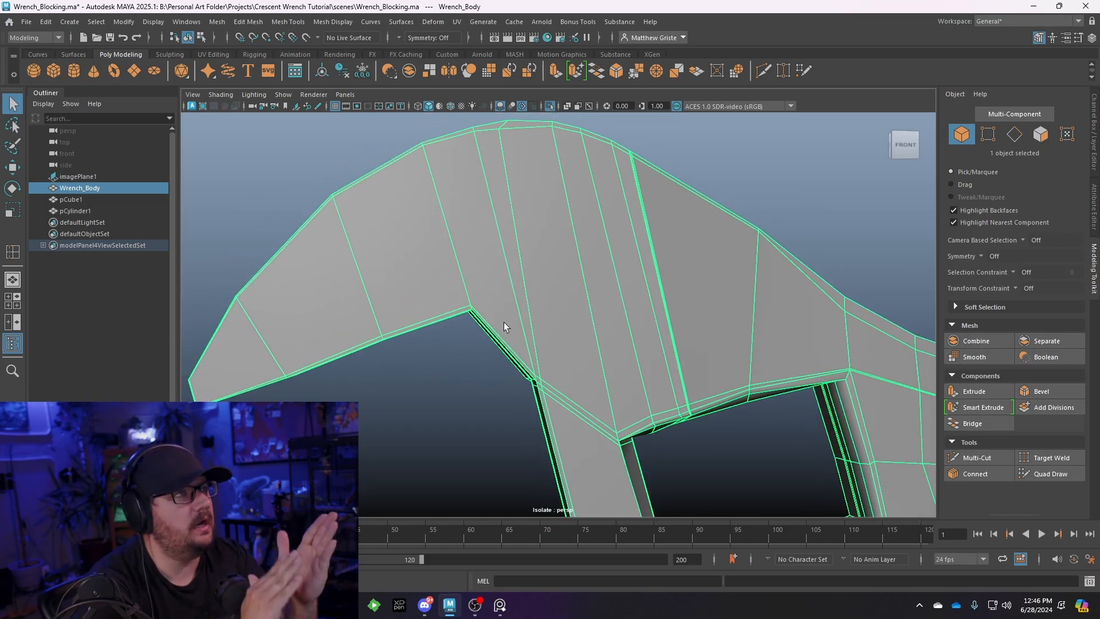
pyautogui.keyDown('alt'); pyautogui.moveTo(504, 322); pyautogui.dragTo(480, 331); pyautogui.keyUp('alt')
pyautogui.keyDown('alt'); pyautogui.moveTo(480, 330); pyautogui.dragTo(519, 274, button='middle'); pyautogui.keyUp('alt')
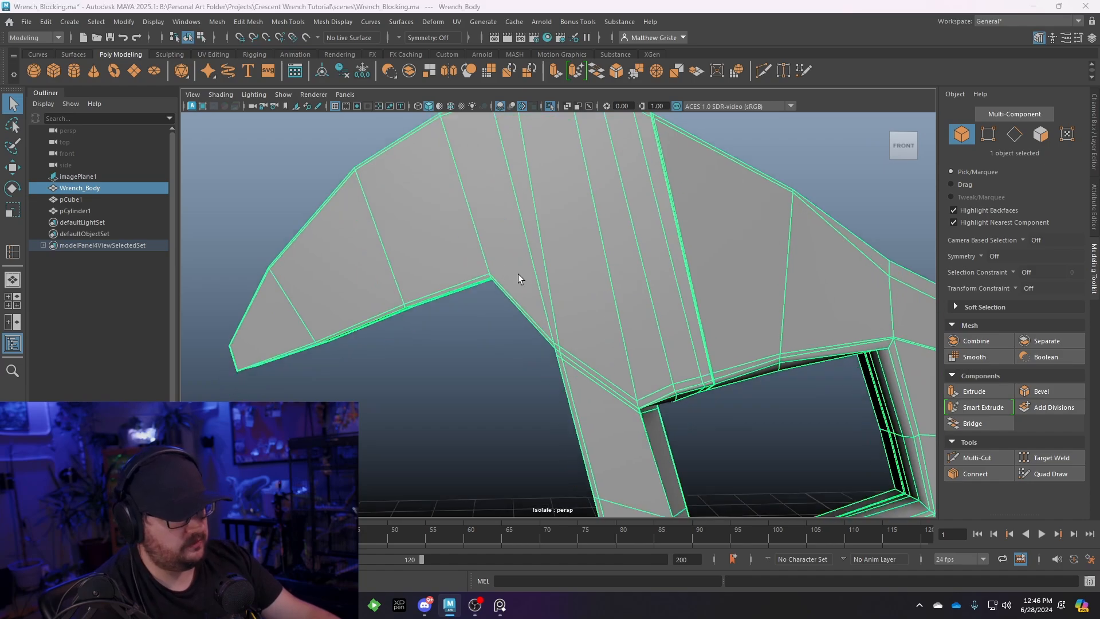
# Compare the smoothed jaw with the reference in the front view and insert an edge loop on each side of its inner corner edge
pyautogui.press('space')
pyautogui.press('space')
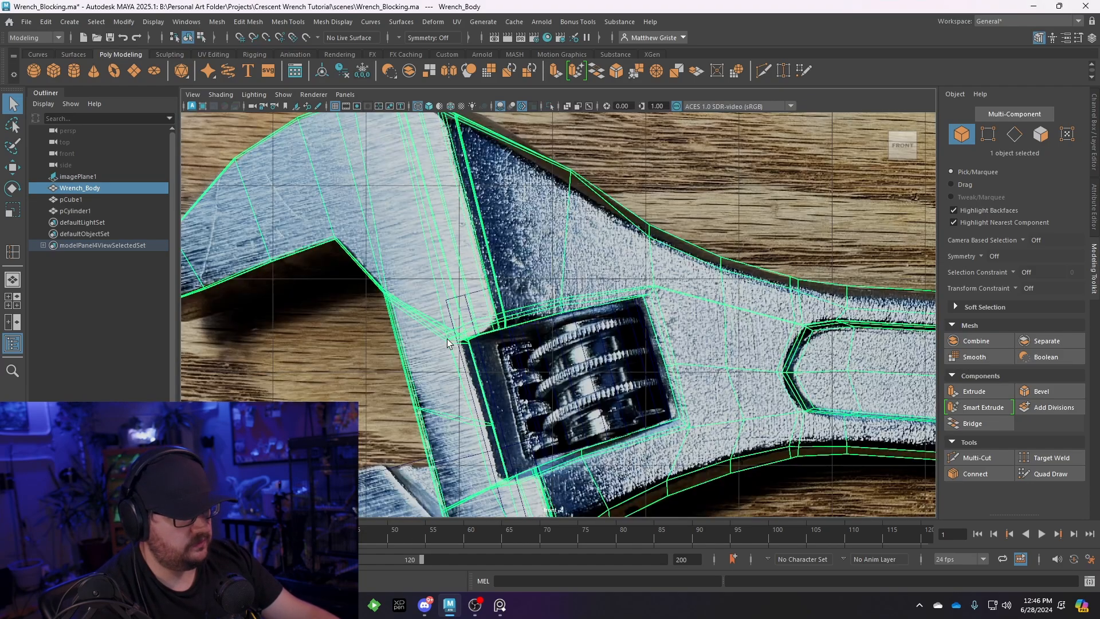
pyautogui.scroll(5, 525, 320)
pyautogui.press('3')
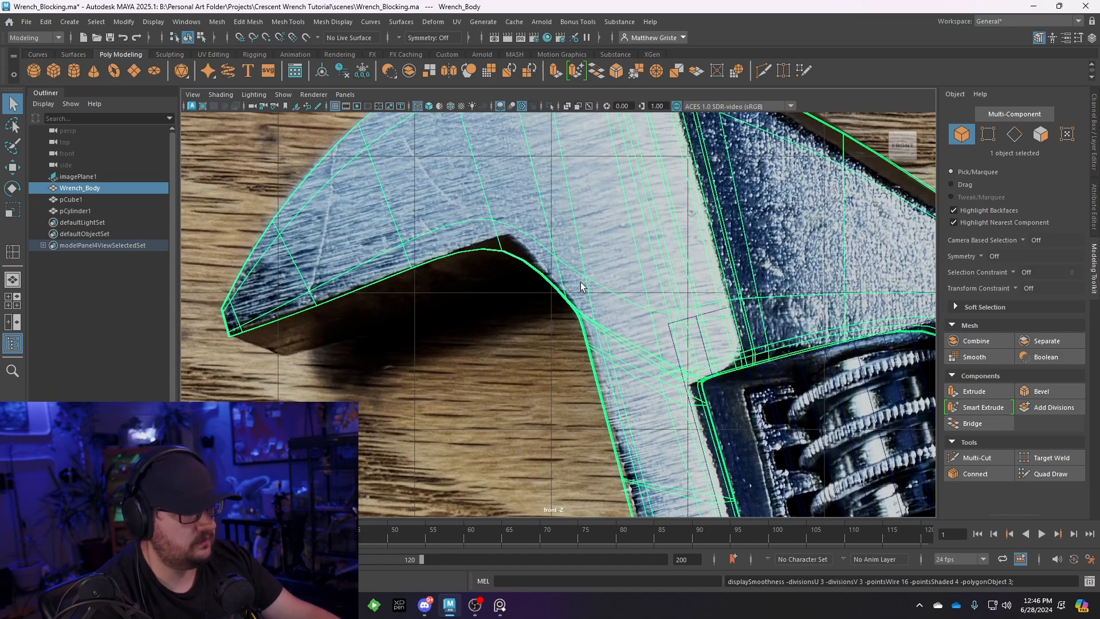
pyautogui.press('1')
pyautogui.scroll(4, 504, 252)
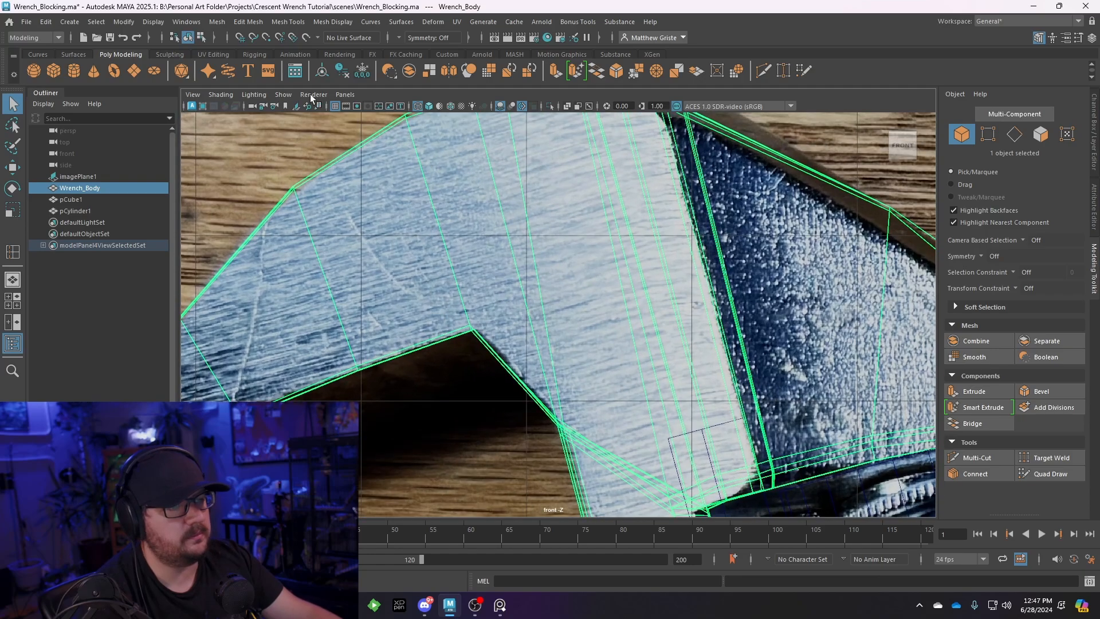
pyautogui.click(284, 28)
pyautogui.click(318, 102)
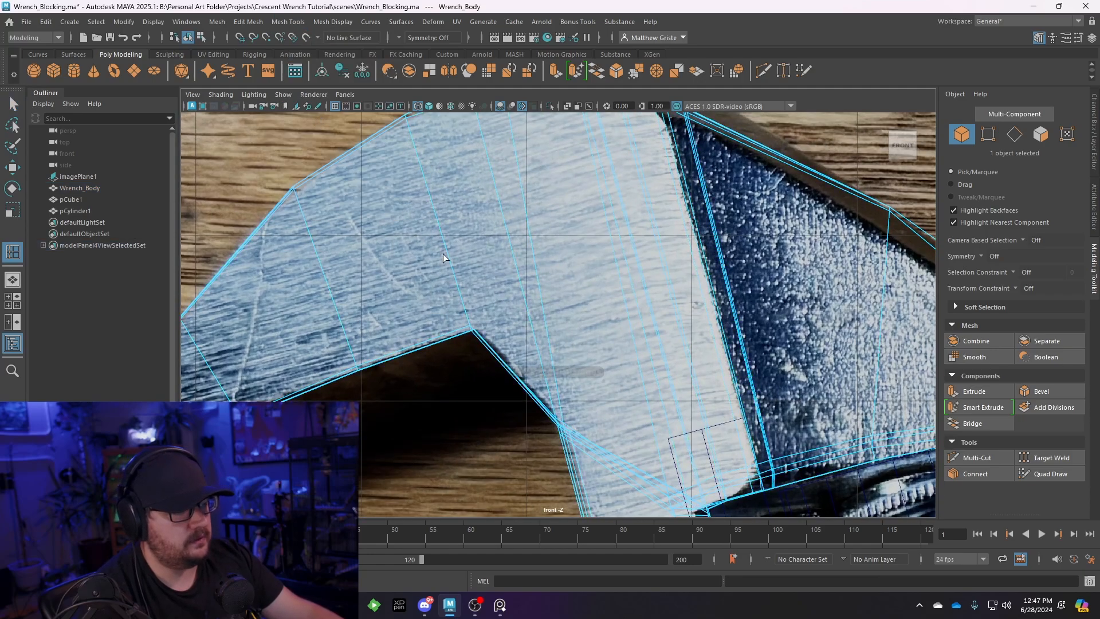
pyautogui.click(473, 335)
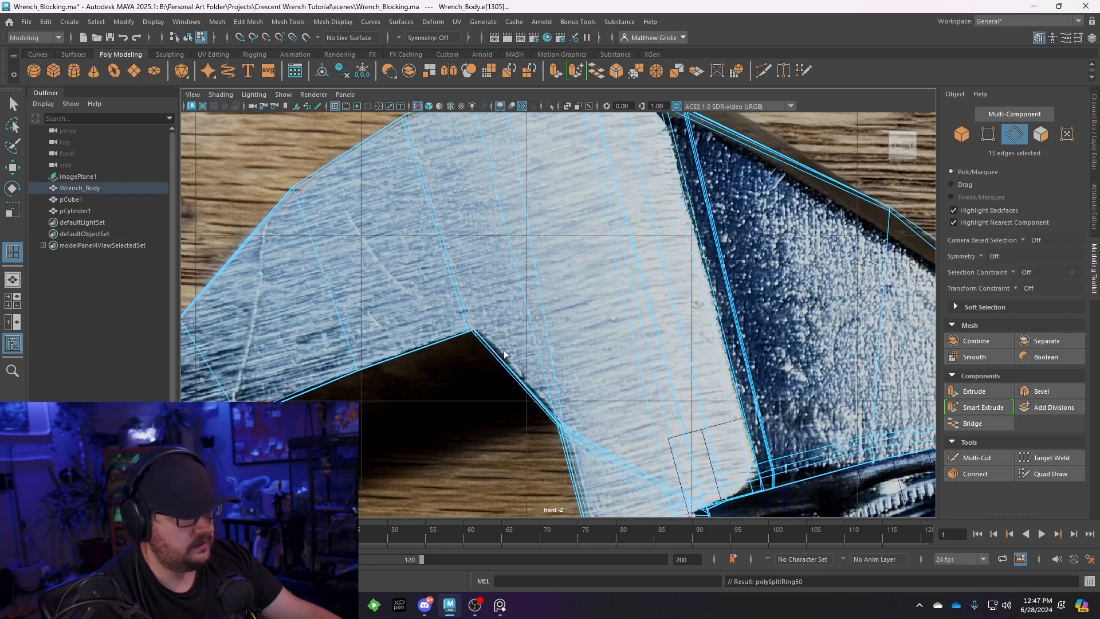
# Move the seven outer-rim vertices of the new loop nearer the slot away from the corner edge, following the reference outline
pyautogui.keyDown('alt'); pyautogui.moveTo(505, 350); pyautogui.dragTo(543, 472, button='middle'); pyautogui.keyUp('alt')
pyautogui.scroll(3, 440, 235)
pyautogui.press('q')
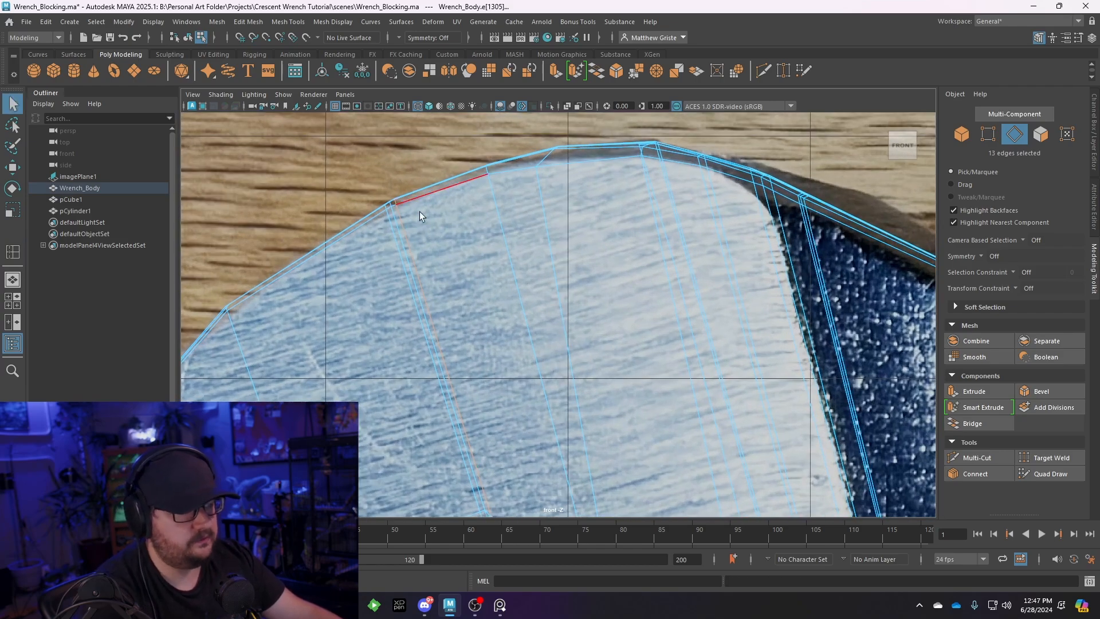
pyautogui.moveTo(419, 212); pyautogui.dragTo(380, 181, button='right')
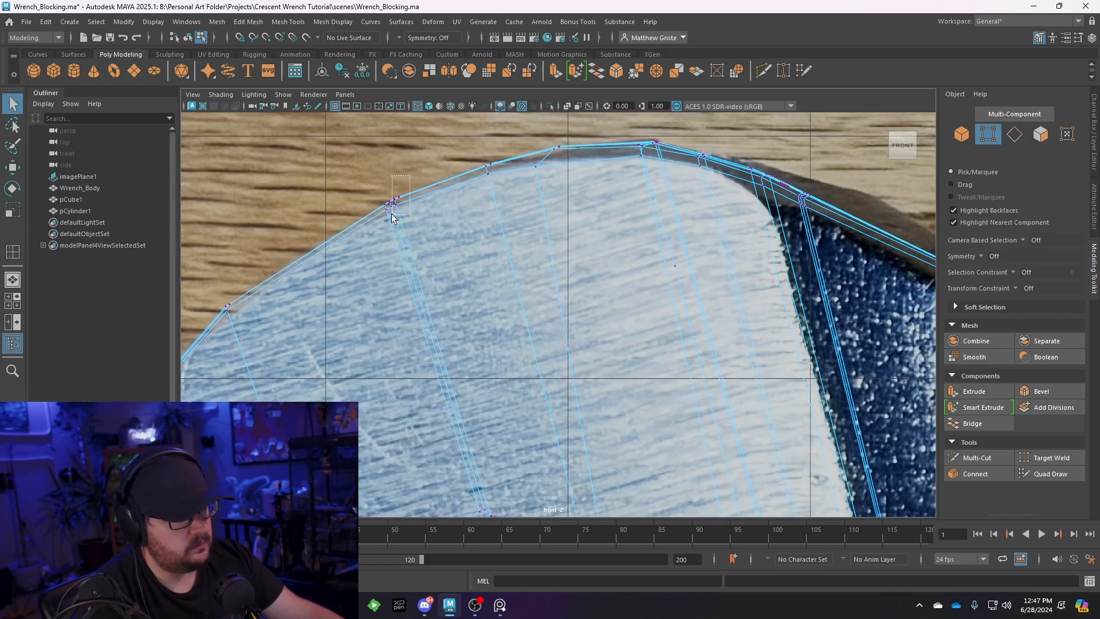
pyautogui.moveTo(392, 216); pyautogui.dragTo(393, 217)
pyautogui.scroll(4, 479, 256)
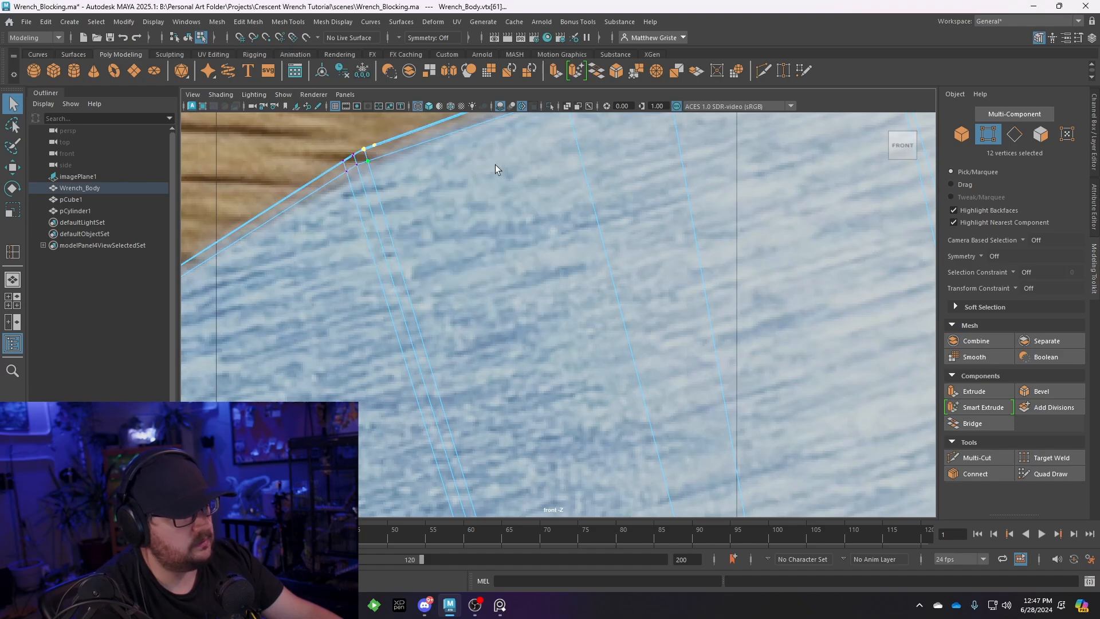
pyautogui.press('space')
pyautogui.press('space')
pyautogui.keyDown('alt'); pyautogui.moveTo(648, 182); pyautogui.dragTo(645, 233); pyautogui.keyUp('alt')
pyautogui.keyDown('alt'); pyautogui.moveTo(645, 232); pyautogui.dragTo(681, 390, button='middle'); pyautogui.keyUp('alt')
pyautogui.scroll(3, 680, 390)
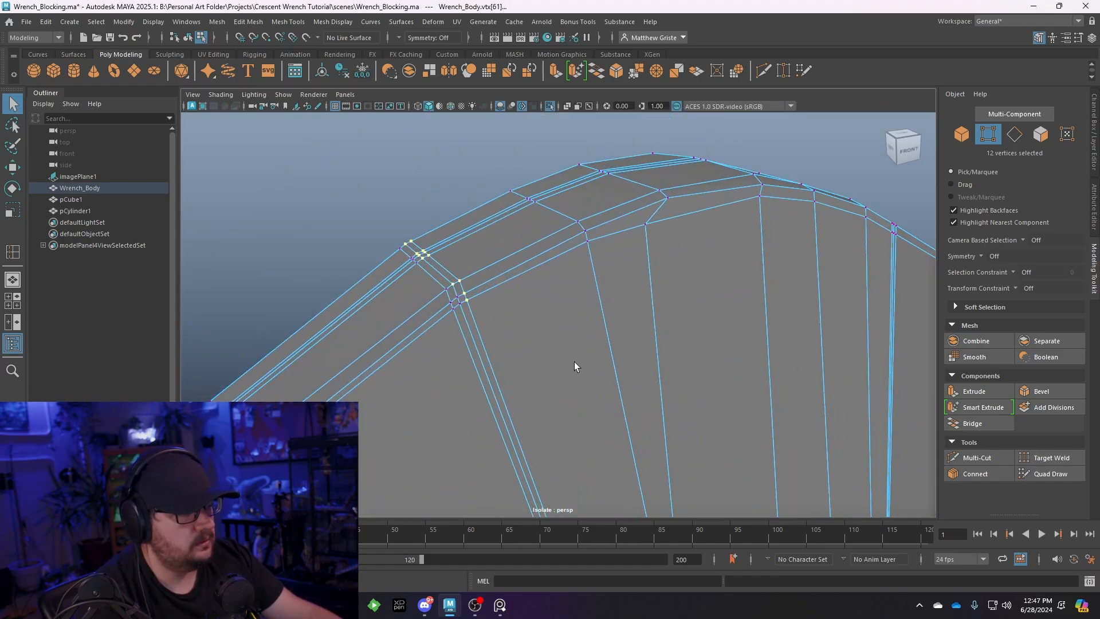
pyautogui.keyDown('alt'); pyautogui.moveTo(572, 361); pyautogui.dragTo(534, 350); pyautogui.keyUp('alt')
pyautogui.keyDown('alt'); pyautogui.moveTo(529, 320); pyautogui.dragTo(561, 330, button='middle'); pyautogui.keyUp('alt')
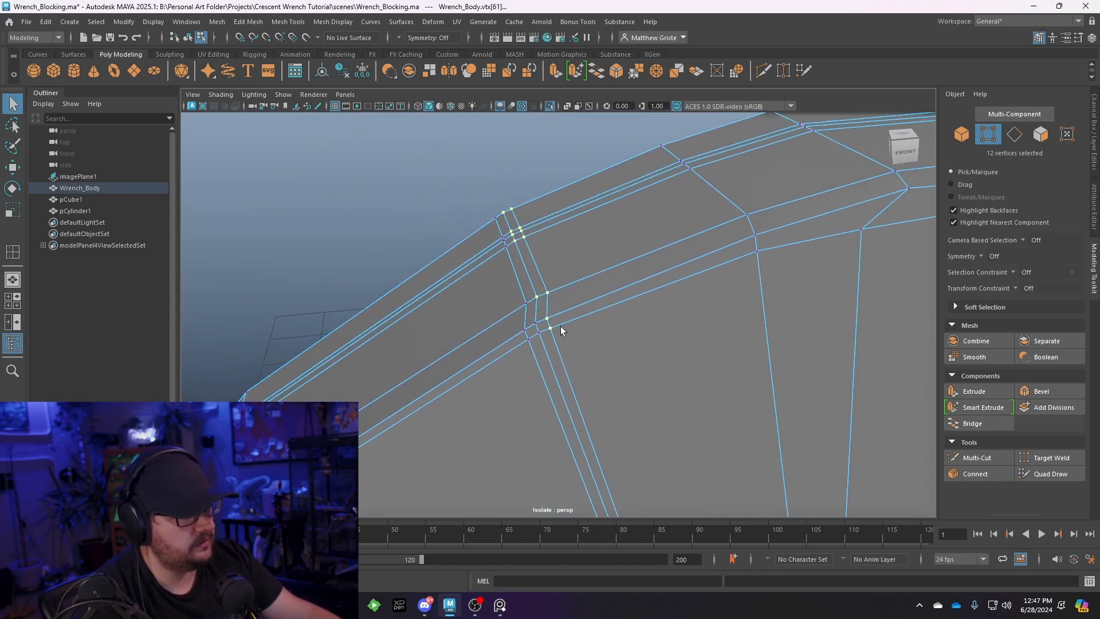
pyautogui.keyDown('ctrl'); pyautogui.moveTo(516, 250); pyautogui.dragTo(516, 250); pyautogui.keyUp('ctrl')
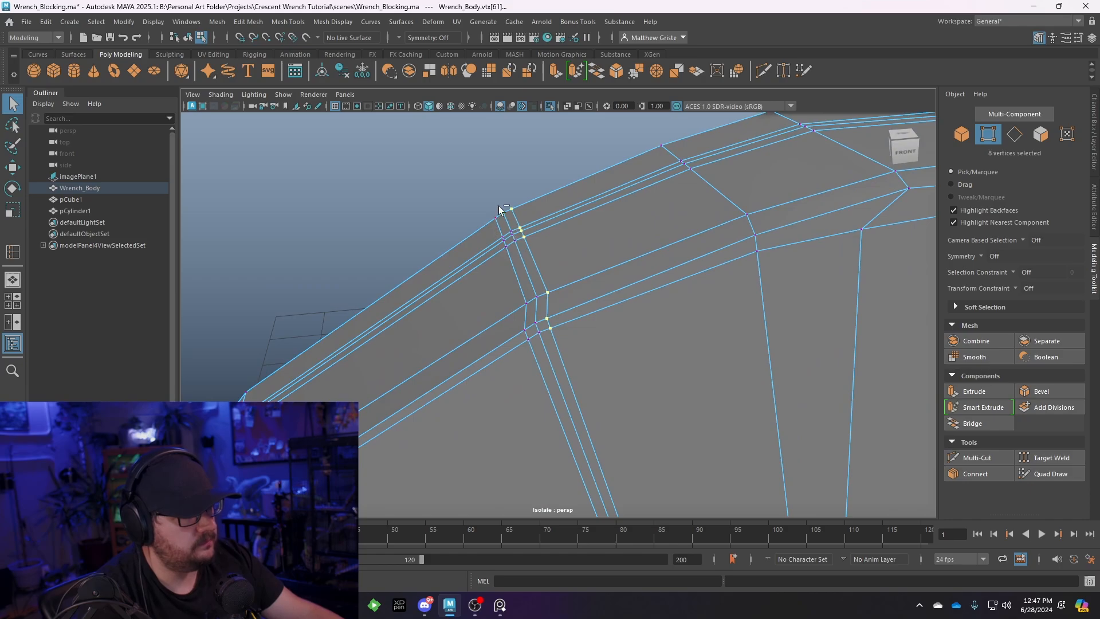
pyautogui.press('space')
pyautogui.press('space')
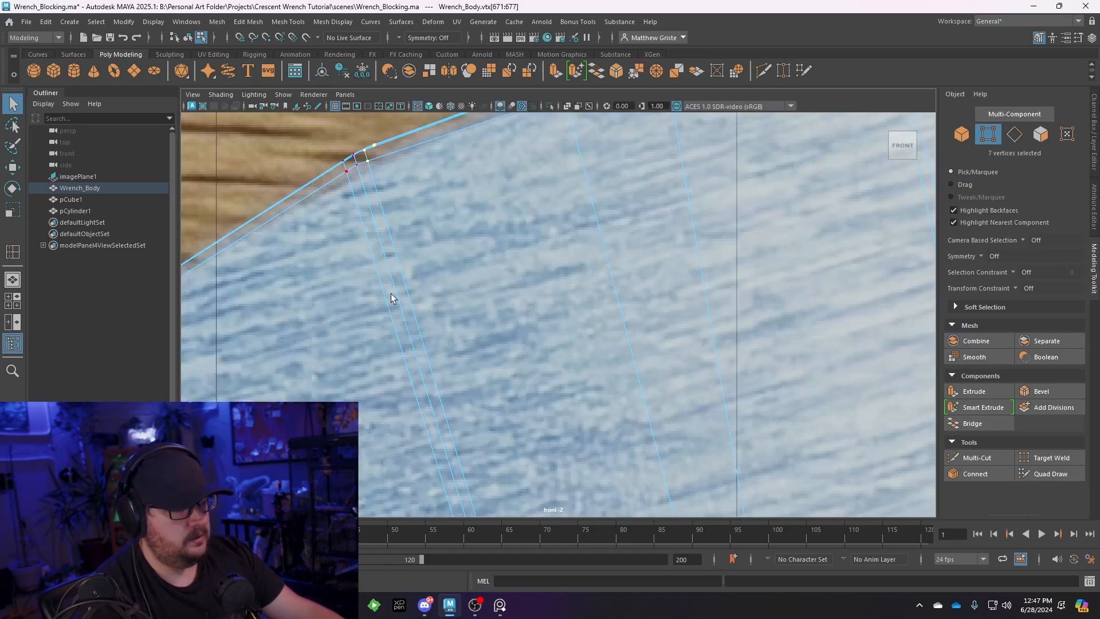
pyautogui.scroll(3, 441, 304)
pyautogui.press('w')
pyautogui.moveTo(449, 234); pyautogui.dragTo(541, 188)
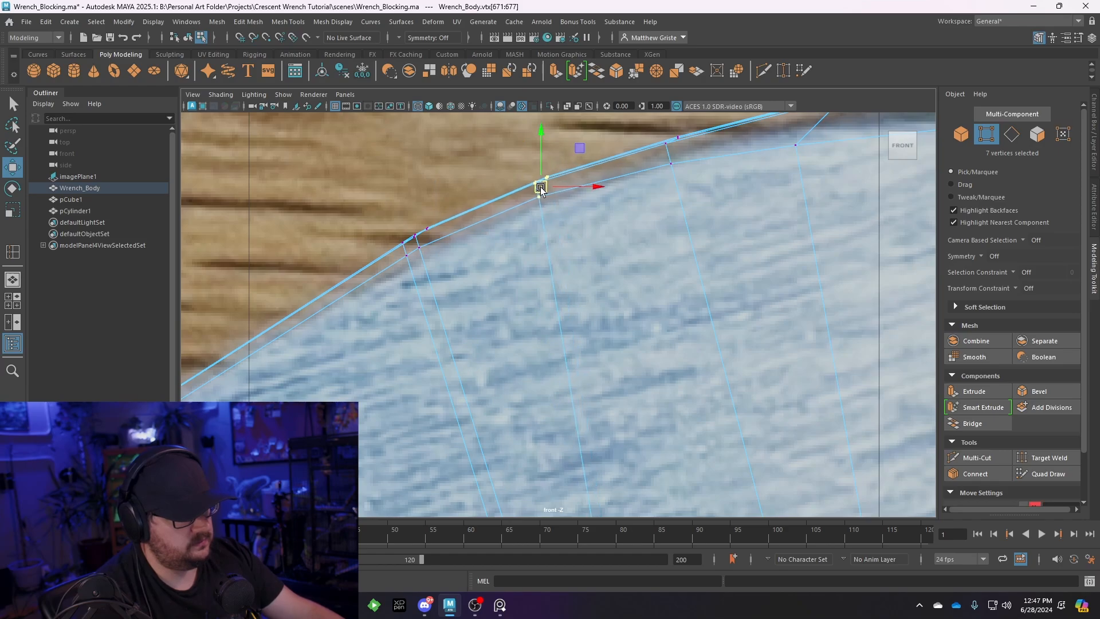
# Move the seven outer-rim vertices of the new loop nearer the jaw tip away from the corner edge along the reference outline
pyautogui.press('space')
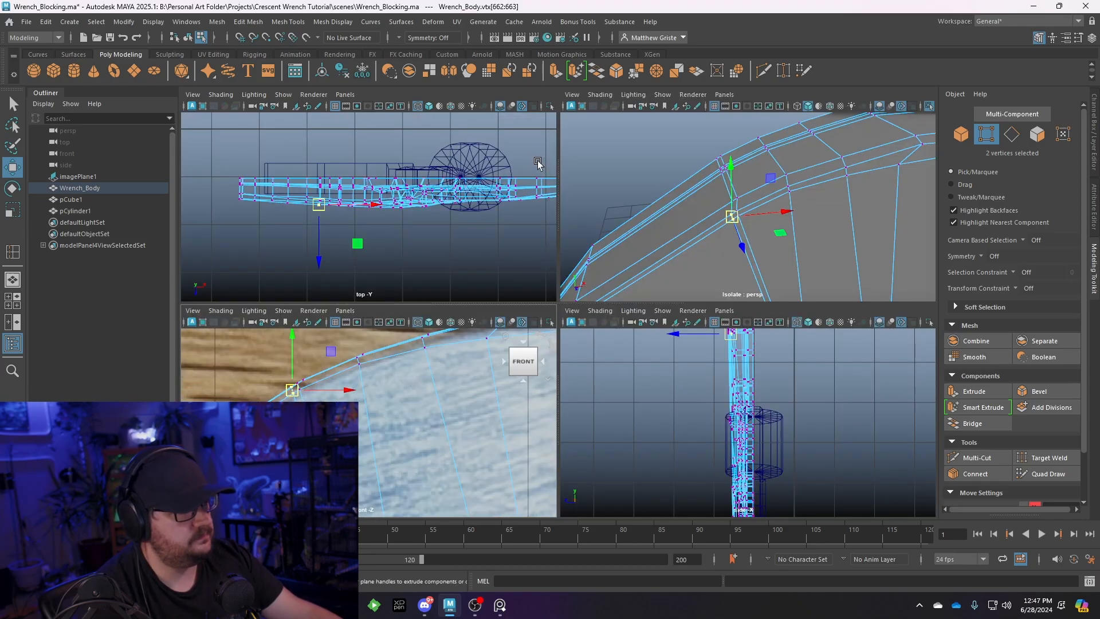
pyautogui.scroll(5, 693, 211)
pyautogui.keyDown('shift'); pyautogui.click(769, 228); pyautogui.keyUp('shift')
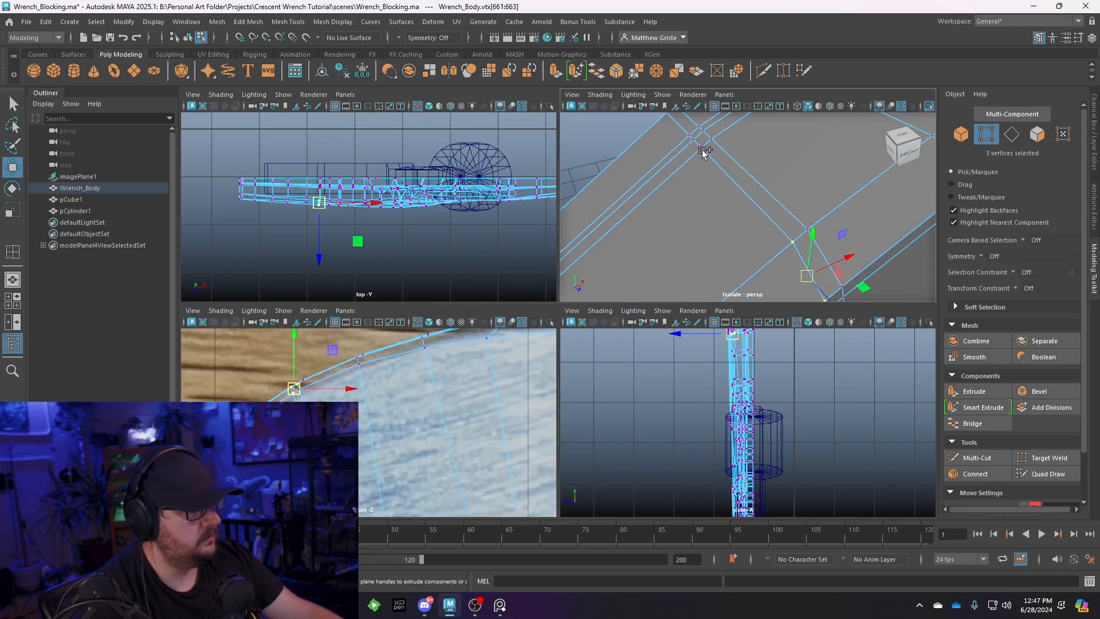
pyautogui.keyDown('shift'); pyautogui.moveTo(703, 152); pyautogui.dragTo(698, 184); pyautogui.keyUp('shift')
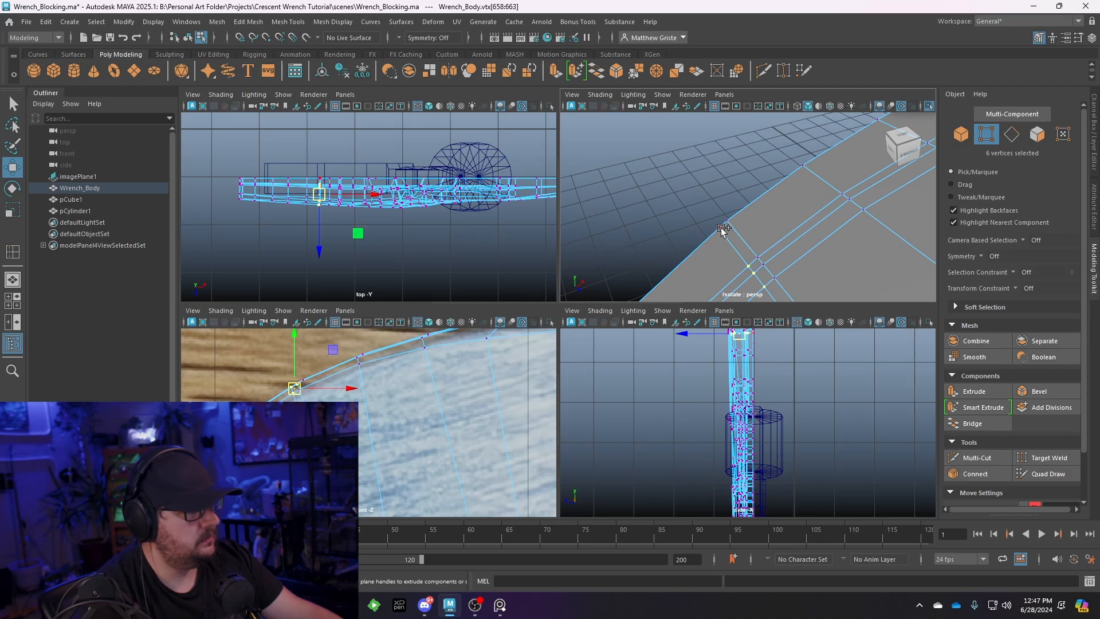
pyautogui.press('space')
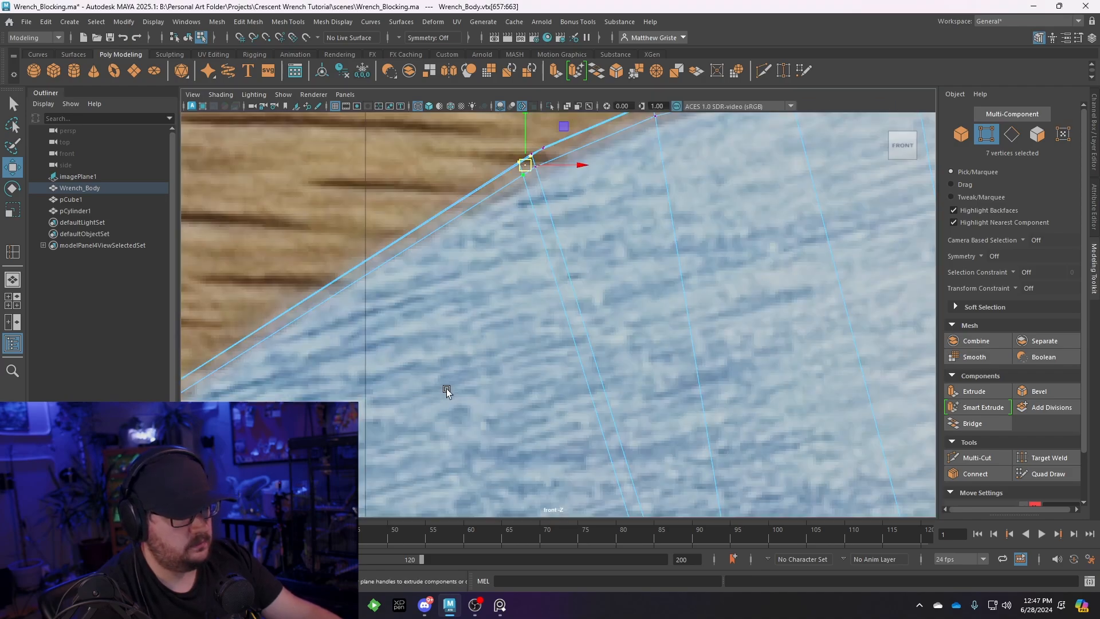
pyautogui.scroll(-5, 625, 265)
pyautogui.scroll(3, 582, 293)
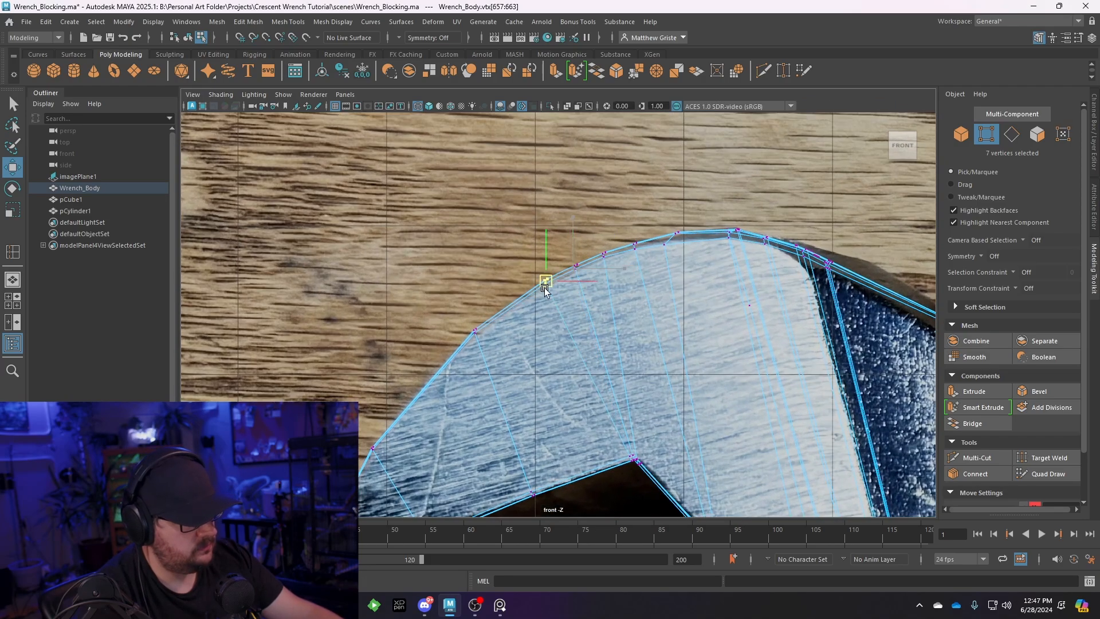
# Preview the jaw smoothed, examine its outer rim and front face in front and perspective views, and return to unsmoothed display
pyautogui.press('3')
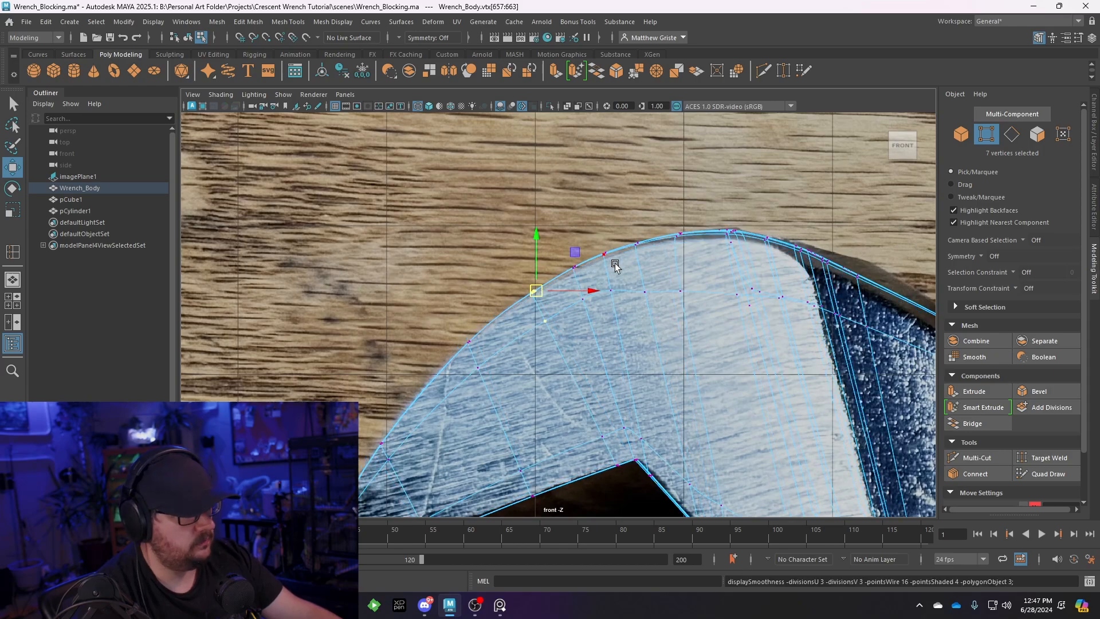
pyautogui.rightClick(615, 263)
pyautogui.rightClick(721, 242)
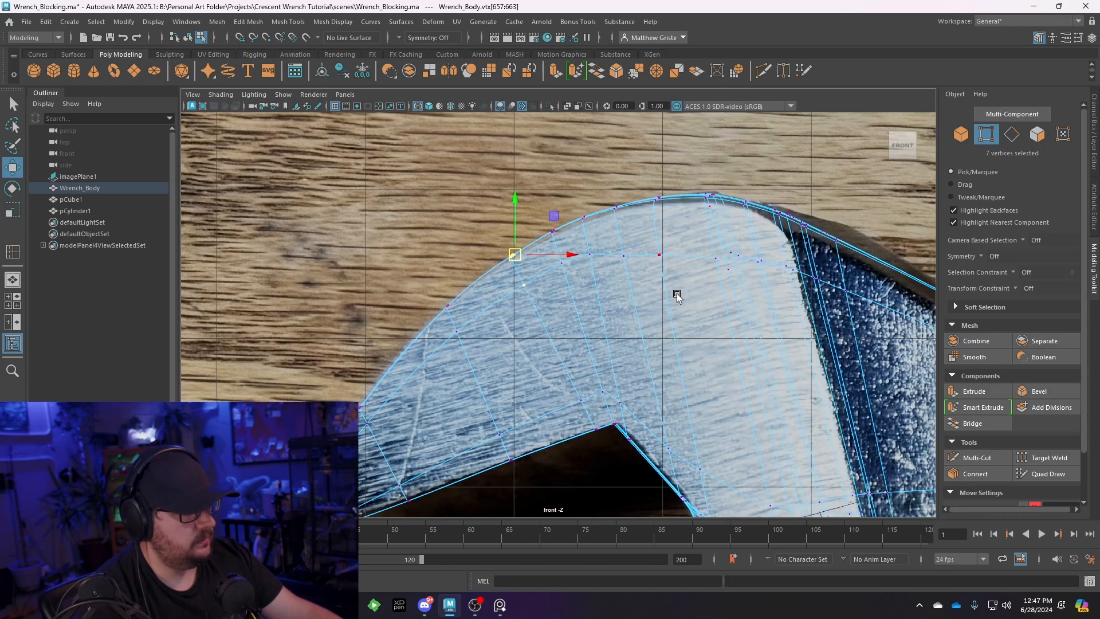
pyautogui.press('space')
pyautogui.press('space')
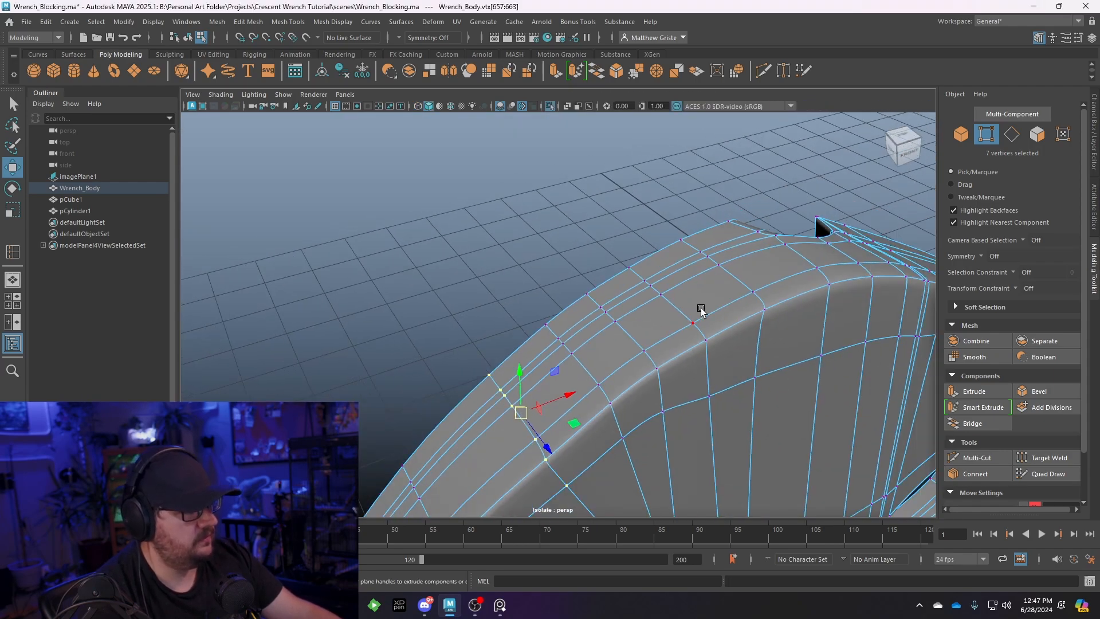
pyautogui.moveTo(701, 310); pyautogui.dragTo(761, 244, button='right')
pyautogui.click(646, 236)
pyautogui.keyDown('alt'); pyautogui.moveTo(647, 236); pyautogui.dragTo(573, 312); pyautogui.keyUp('alt')
pyautogui.keyDown('alt'); pyautogui.moveTo(573, 312); pyautogui.dragTo(547, 275, button='right'); pyautogui.keyUp('alt')
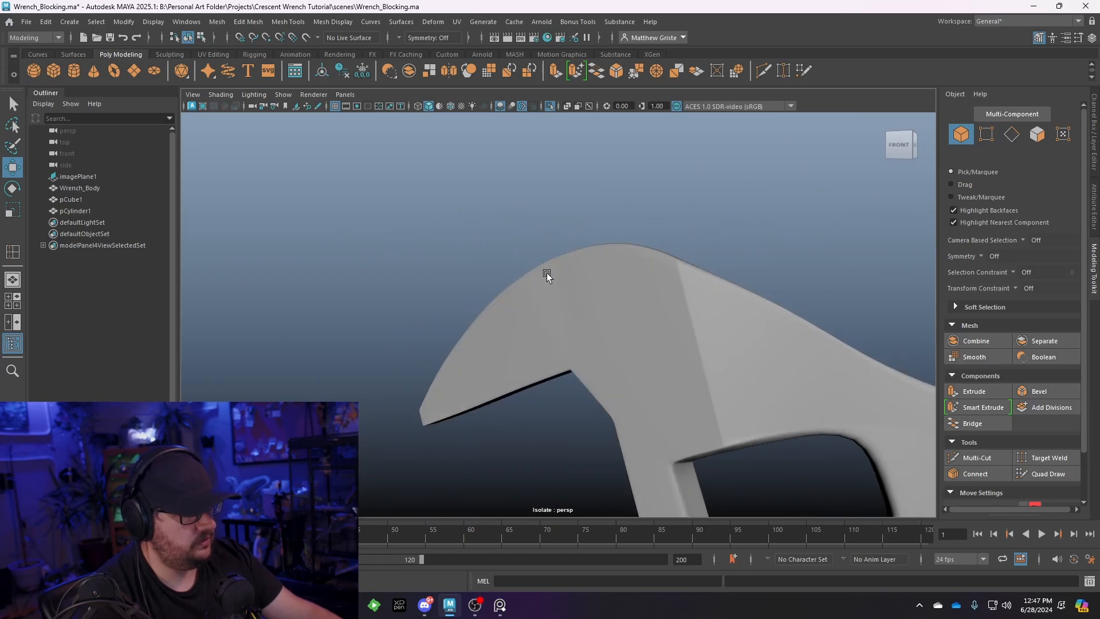
pyautogui.keyDown('alt'); pyautogui.moveTo(547, 273); pyautogui.dragTo(559, 312); pyautogui.keyUp('alt')
pyautogui.click(518, 290)
pyautogui.press('1')
pyautogui.click(477, 250)
pyautogui.keyDown('alt'); pyautogui.moveTo(490, 265); pyautogui.dragTo(675, 363); pyautogui.keyUp('alt')
pyautogui.click(640, 331)
# In the top view, move the two protruding vertices on the jaw's front profile slightly inward along Z
pyautogui.press('space')
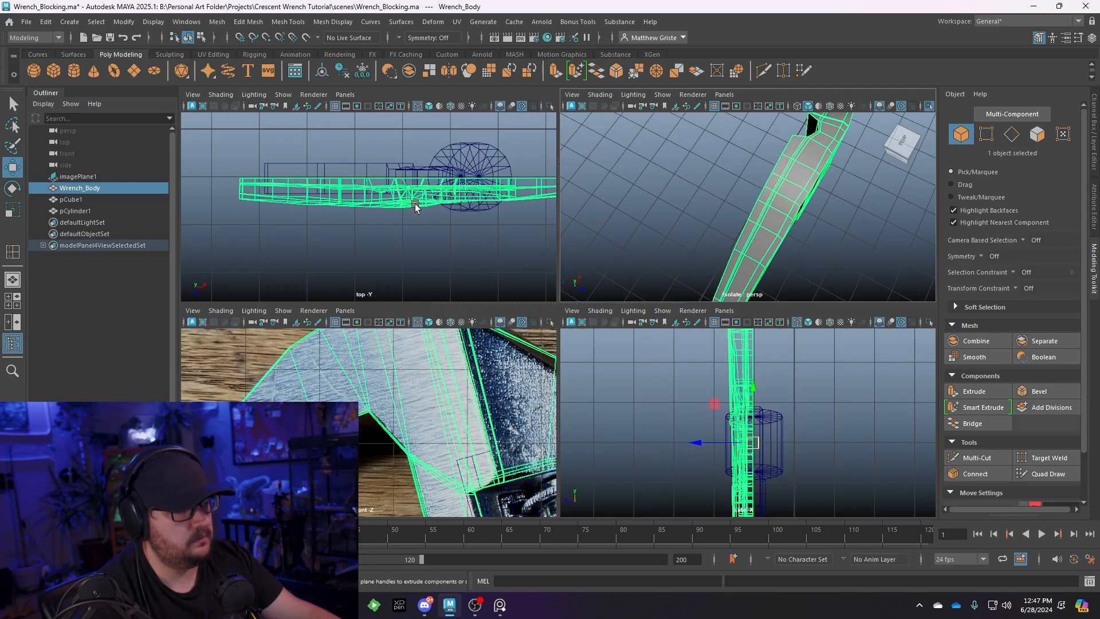
pyautogui.press('space')
pyautogui.scroll(2, 565, 304)
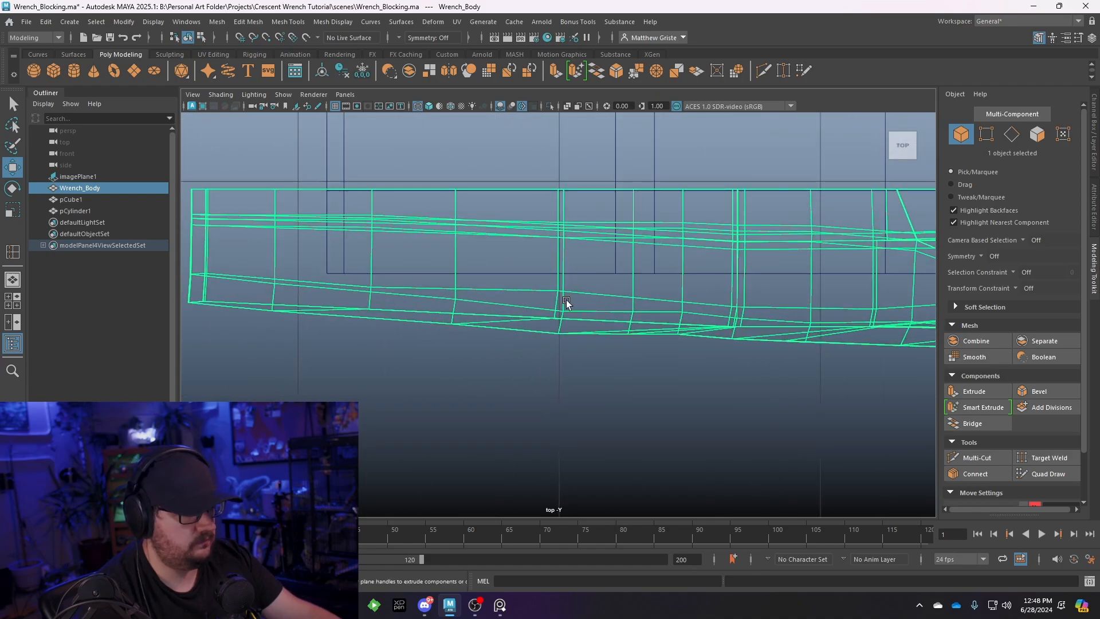
pyautogui.moveTo(565, 266); pyautogui.dragTo(515, 264, button='right')
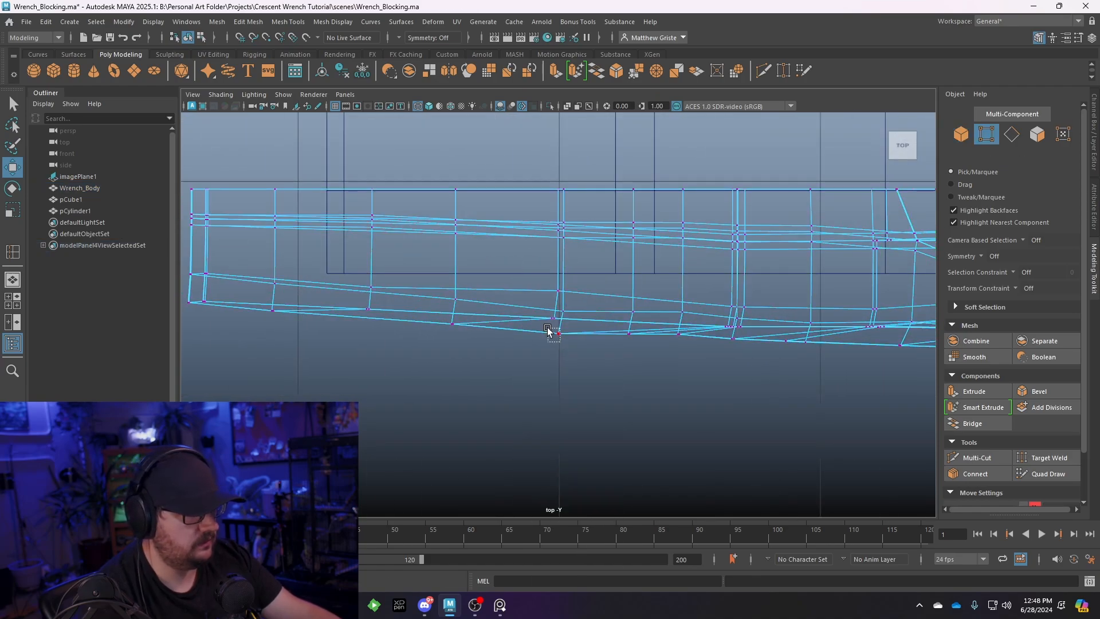
pyautogui.moveTo(560, 342); pyautogui.dragTo(548, 327)
pyautogui.scroll(-8, 660, 359)
pyautogui.keyDown('alt'); pyautogui.moveTo(714, 353); pyautogui.dragTo(659, 338, button='middle'); pyautogui.keyUp('alt')
pyautogui.scroll(7, 659, 339)
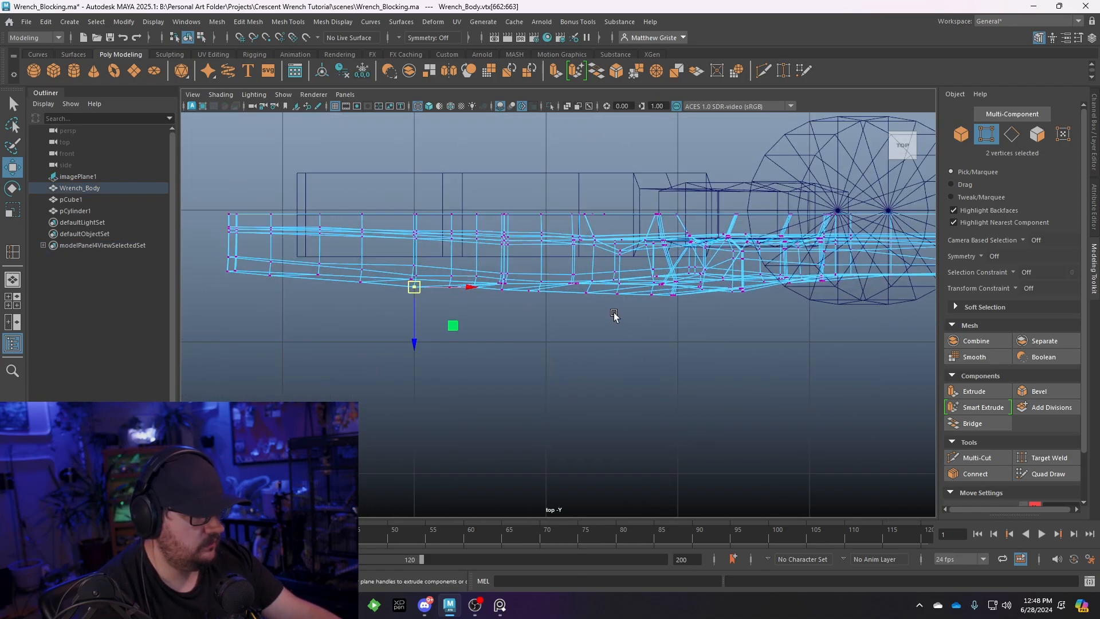
pyautogui.keyDown('alt'); pyautogui.moveTo(516, 308); pyautogui.dragTo(687, 319, button='middle'); pyautogui.keyUp('alt')
pyautogui.scroll(2, 511, 308)
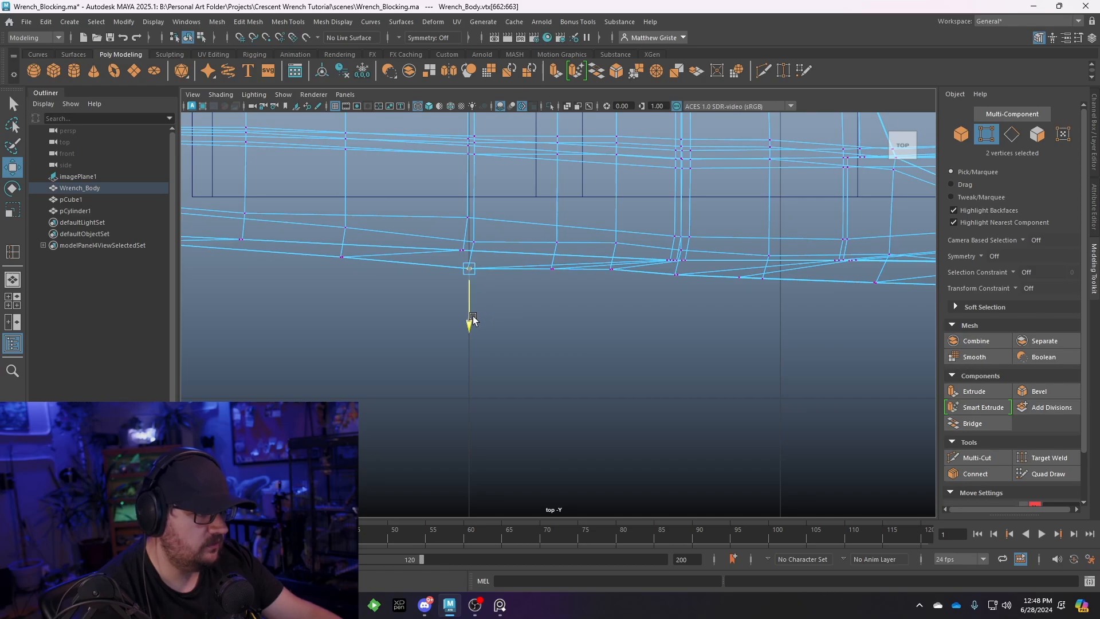
pyautogui.moveTo(473, 314); pyautogui.dragTo(472, 310)
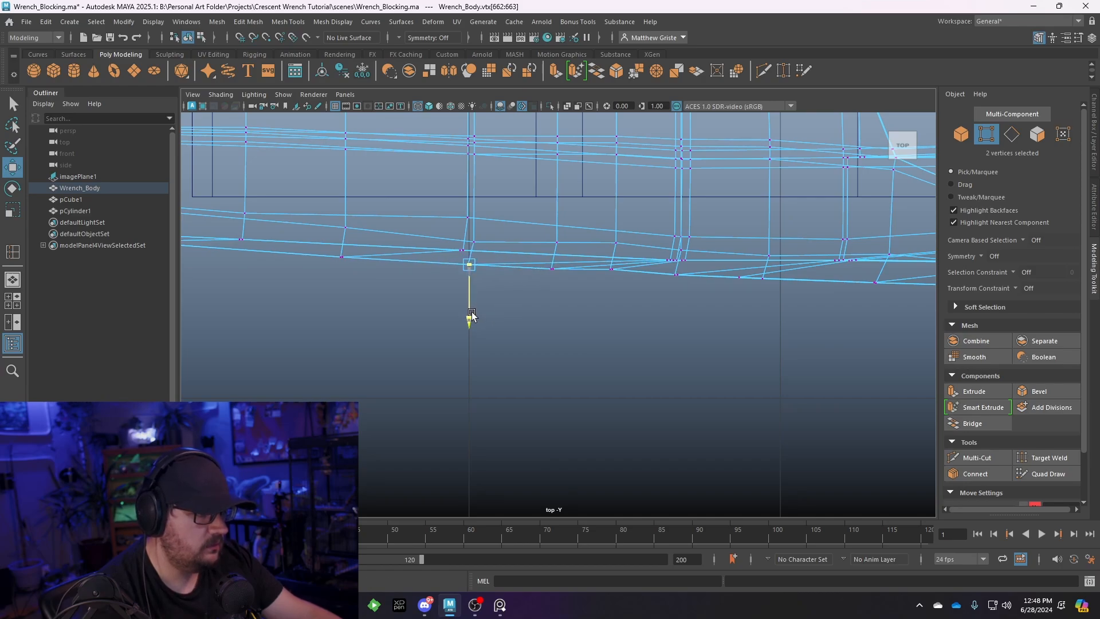
# Adjust the neighbouring vertices on both sides along Z so the jaw's front profile follows an even curve
pyautogui.keyDown('alt'); pyautogui.moveTo(472, 314); pyautogui.dragTo(586, 295, button='middle'); pyautogui.keyUp('alt')
pyautogui.keyDown('alt'); pyautogui.moveTo(803, 302); pyautogui.dragTo(636, 300, button='middle'); pyautogui.keyUp('alt')
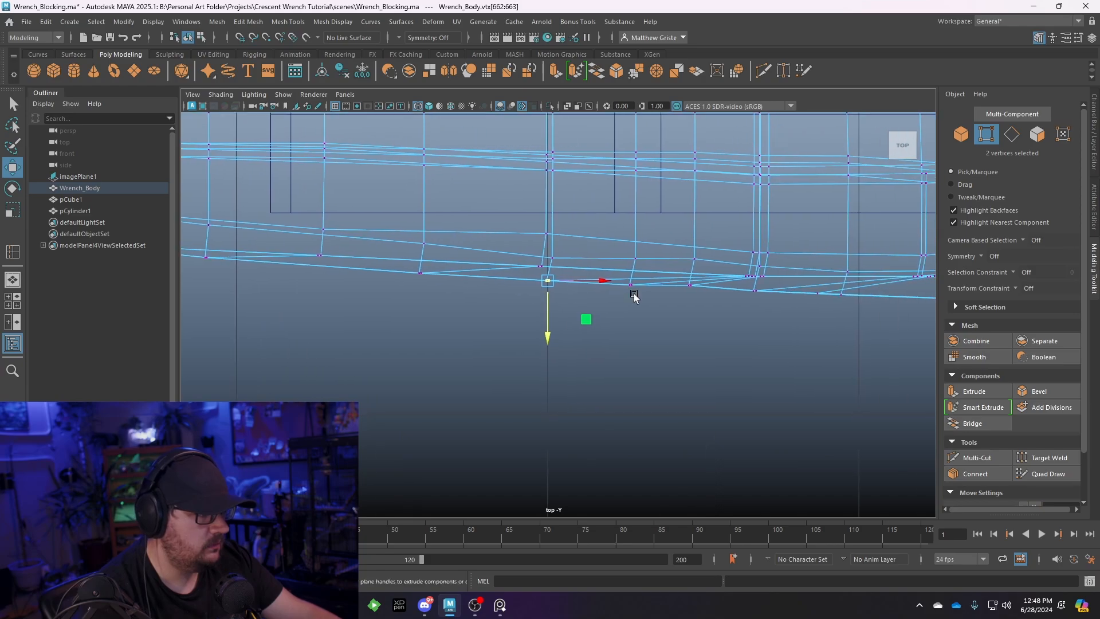
pyautogui.scroll(2, 637, 300)
pyautogui.moveTo(739, 305); pyautogui.dragTo(712, 283)
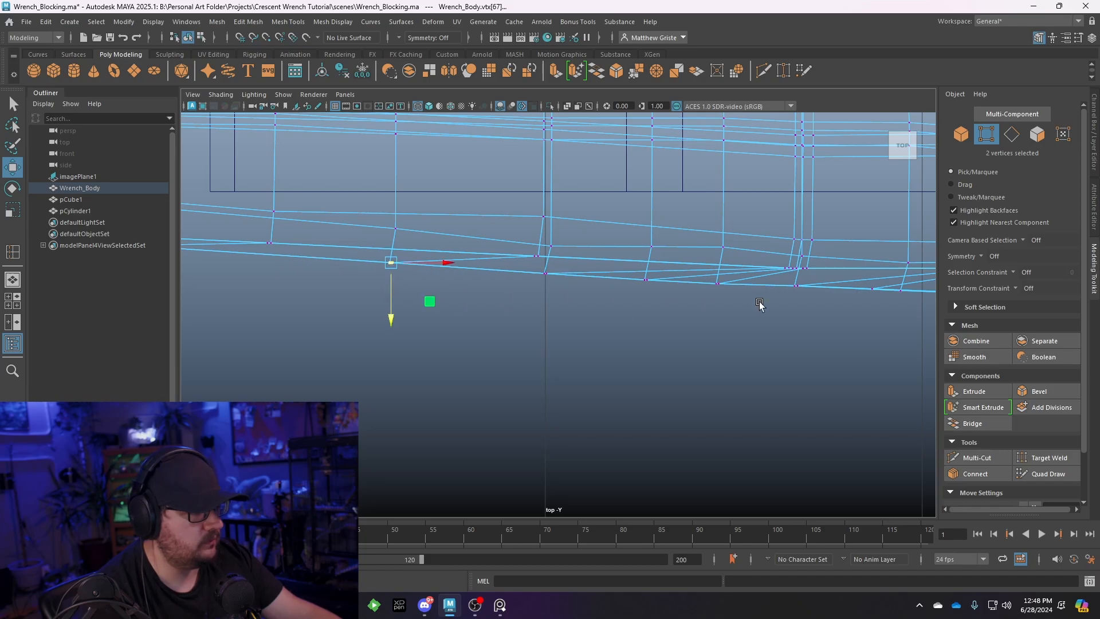
pyautogui.scroll(-4, 739, 306)
# Examine the jaw and slot of the wrench body in the perspective view from the front and side
pyautogui.press('space')
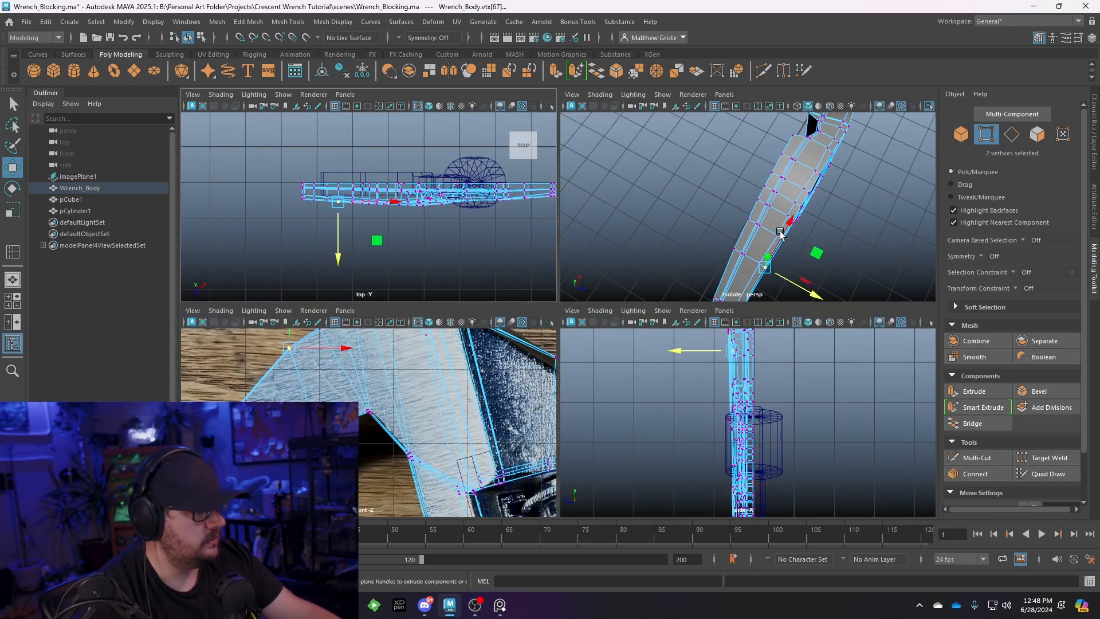
pyautogui.press('space')
pyautogui.moveTo(646, 216); pyautogui.dragTo(679, 197, button='right')
pyautogui.click(680, 198)
pyautogui.keyDown('alt'); pyautogui.moveTo(680, 198); pyautogui.dragTo(667, 304); pyautogui.keyUp('alt')
pyautogui.scroll(6, 717, 354)
pyautogui.keyDown('alt'); pyautogui.moveTo(724, 353); pyautogui.dragTo(554, 298, button='middle'); pyautogui.keyUp('alt')
pyautogui.scroll(-3, 554, 298)
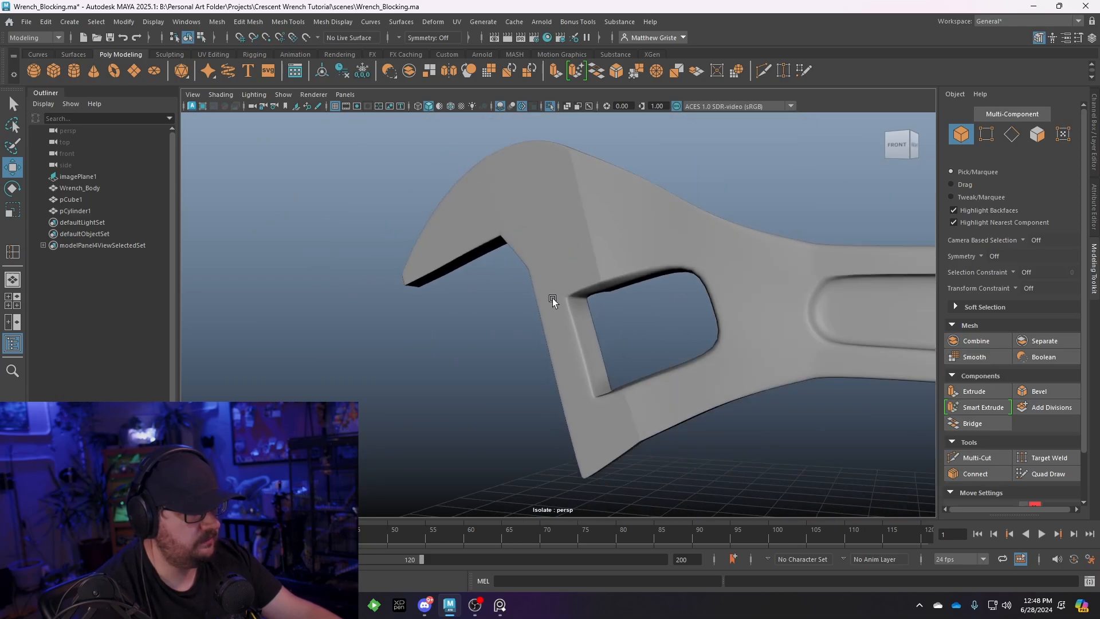
pyautogui.keyDown('alt'); pyautogui.moveTo(554, 298); pyautogui.dragTo(604, 275); pyautogui.keyUp('alt')
# Try inserting an edge loop beside the jaw's inner corner, preview the smoothed result, and undo the insertion
pyautogui.click(541, 260)
pyautogui.scroll(4, 682, 281)
pyautogui.keyDown('alt'); pyautogui.moveTo(682, 281); pyautogui.dragTo(656, 285); pyautogui.keyUp('alt')
pyautogui.click(288, 21)
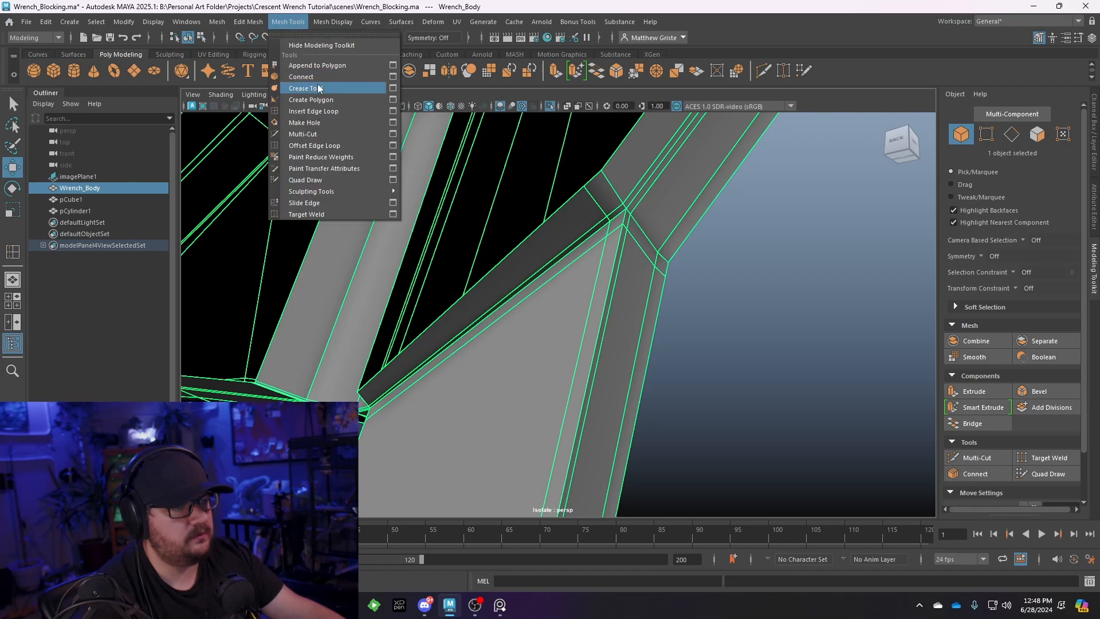
pyautogui.click(310, 113)
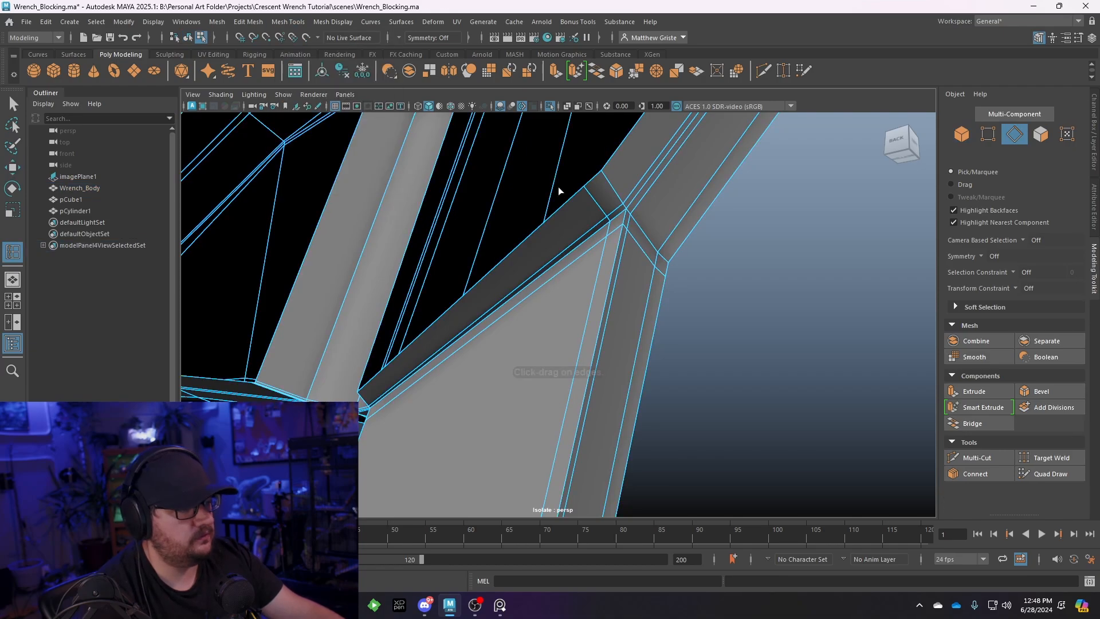
pyautogui.click(624, 211)
pyautogui.press('q')
pyautogui.press('3')
pyautogui.keyDown('alt'); pyautogui.moveTo(679, 216); pyautogui.dragTo(582, 226); pyautogui.keyUp('alt')
pyautogui.scroll(-3, 635, 218)
pyautogui.scroll(-4, 590, 232)
pyautogui.hotkey('ctrl', 'z')
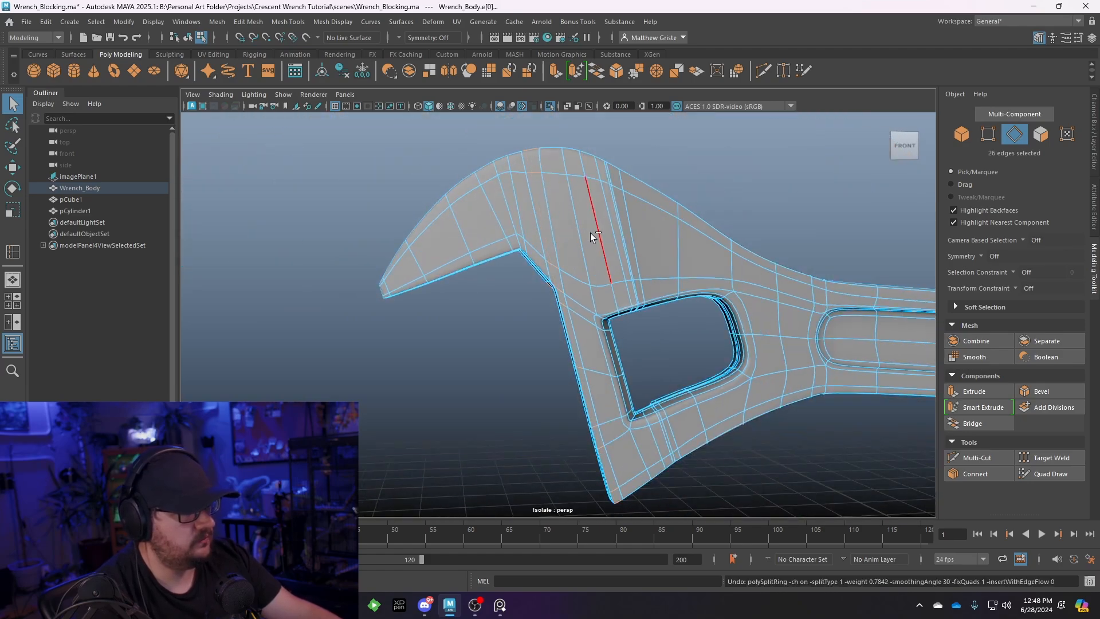
# Return the body to unsmoothed display and insert an edge loop at the jaw's inner corner from the back side
pyautogui.moveTo(555, 232); pyautogui.dragTo(599, 197, button='right')
pyautogui.keyDown('alt'); pyautogui.moveTo(496, 269); pyautogui.dragTo(760, 335); pyautogui.keyUp('alt')
pyautogui.scroll(5, 596, 272)
pyautogui.click(666, 280)
pyautogui.click(654, 252)
pyautogui.scroll(2, 654, 251)
pyautogui.press('1')
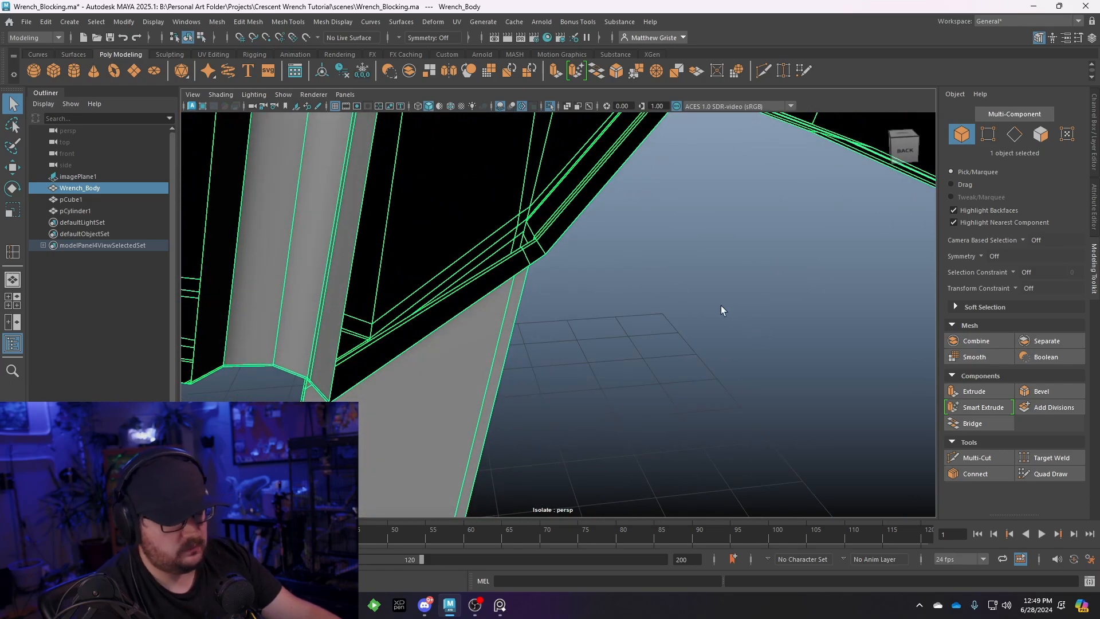
pyautogui.press('g')
pyautogui.moveTo(552, 221); pyautogui.dragTo(467, 235)
pyautogui.press('q')
pyautogui.click(467, 239)
# Compare the outer-rim vertices near the inner corner with the reference in the front view, and inspect the body in perspective
pyautogui.keyDown('alt'); pyautogui.moveTo(630, 258); pyautogui.dragTo(528, 271); pyautogui.keyUp('alt')
pyautogui.press('space')
pyautogui.press('space')
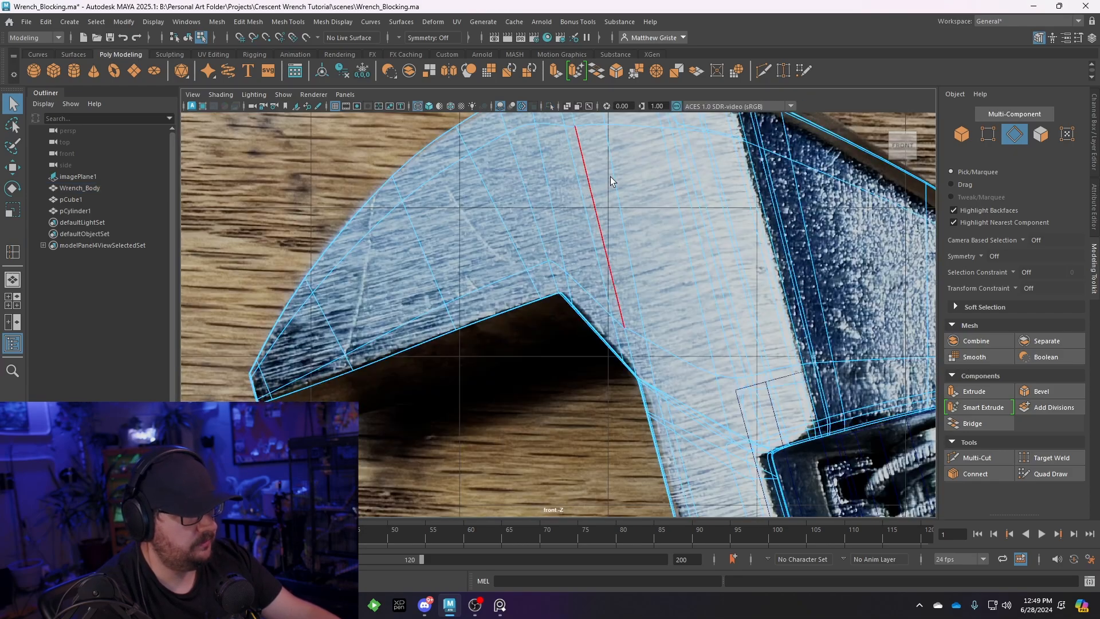
pyautogui.scroll(5, 555, 284)
pyautogui.rightClick(507, 172)
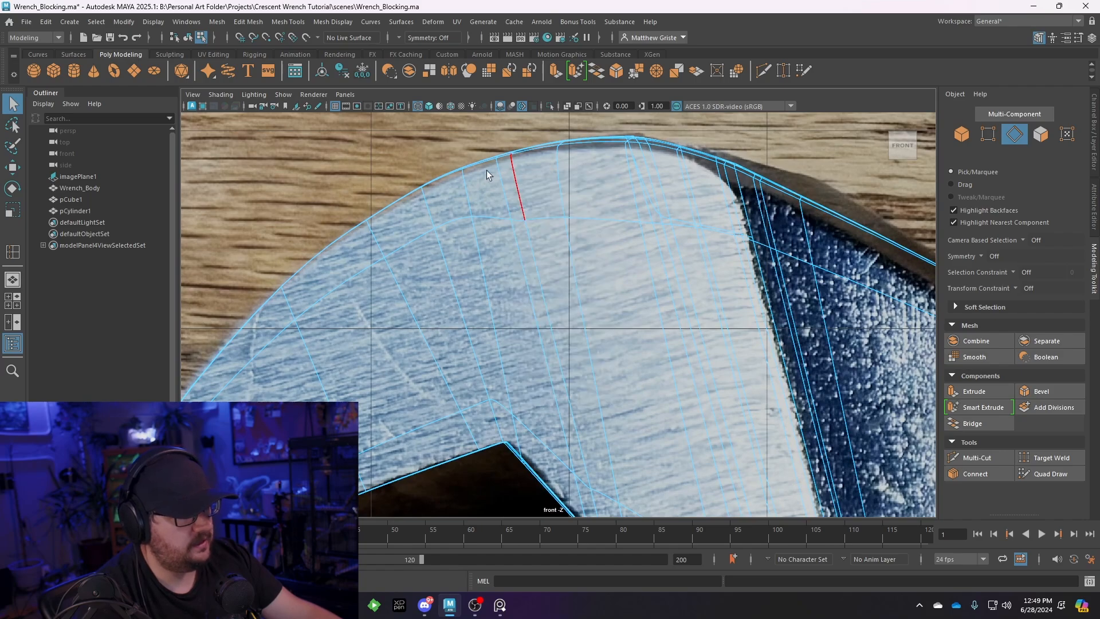
pyautogui.rightClick(493, 167)
pyautogui.moveTo(499, 165); pyautogui.dragTo(470, 166, button='right')
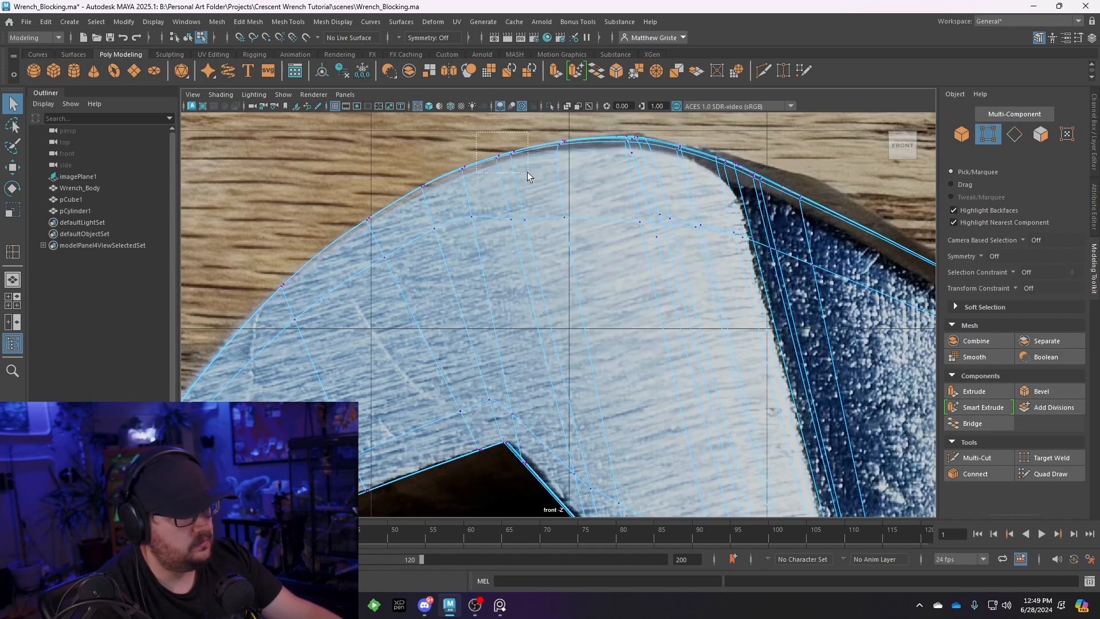
pyautogui.moveTo(527, 172); pyautogui.dragTo(494, 147)
pyautogui.press('w')
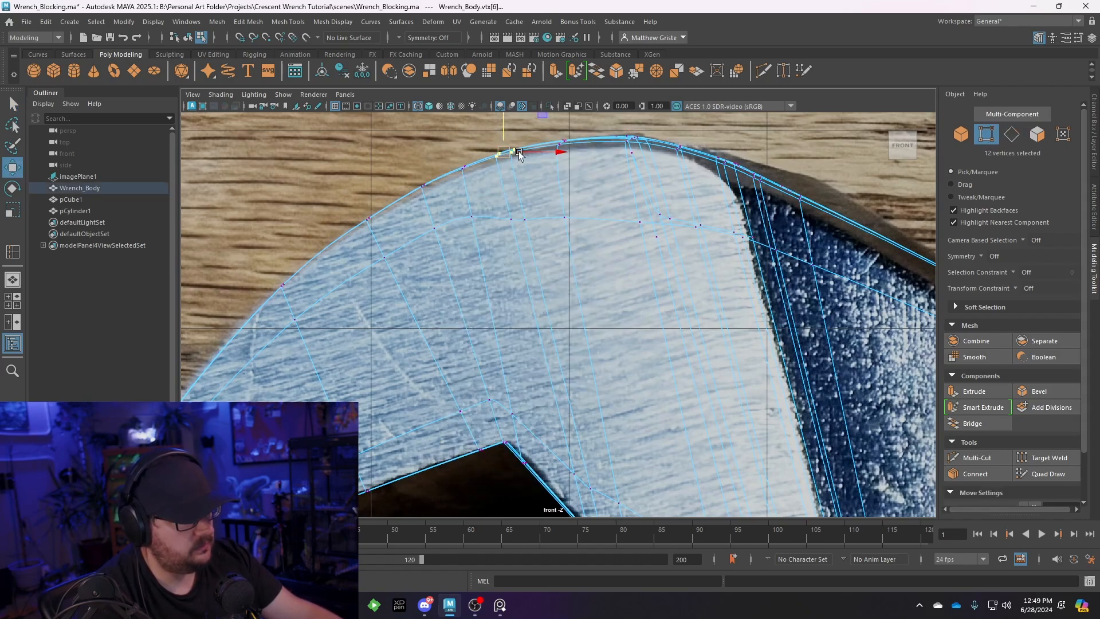
pyautogui.press('space')
pyautogui.press('space')
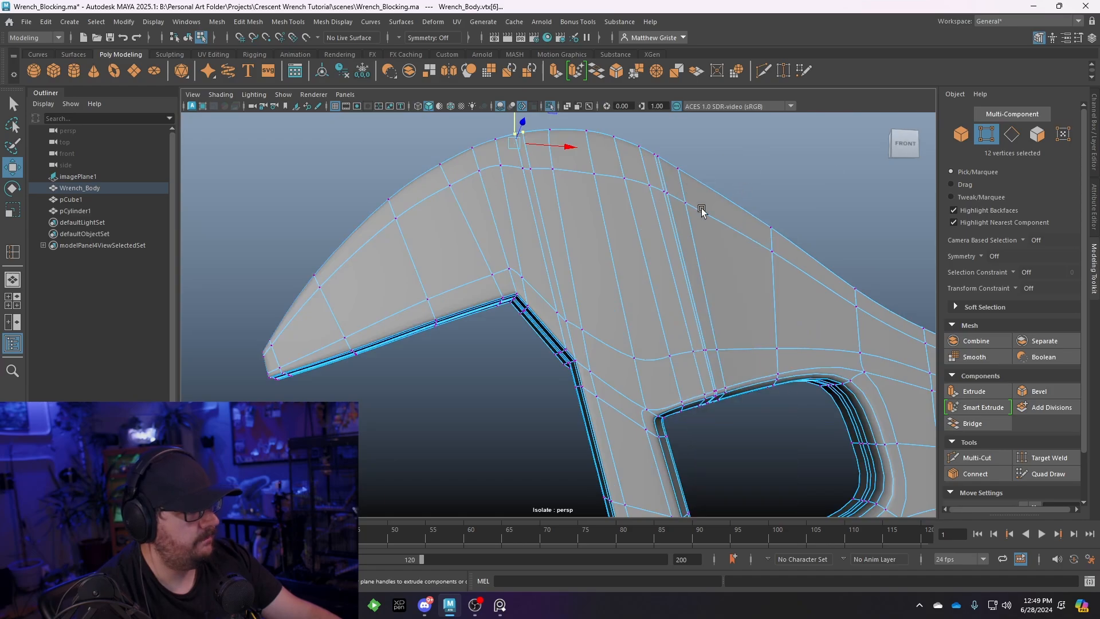
pyautogui.moveTo(667, 237); pyautogui.dragTo(716, 196, button='right')
pyautogui.click(724, 185)
pyautogui.scroll(-3, 703, 203)
pyautogui.keyDown('alt'); pyautogui.moveTo(702, 203); pyautogui.dragTo(429, 216); pyautogui.keyUp('alt')
# Mirror the wrench body across the Z axis with the axis position set to Object
pyautogui.click(550, 293)
pyautogui.click(221, 23)
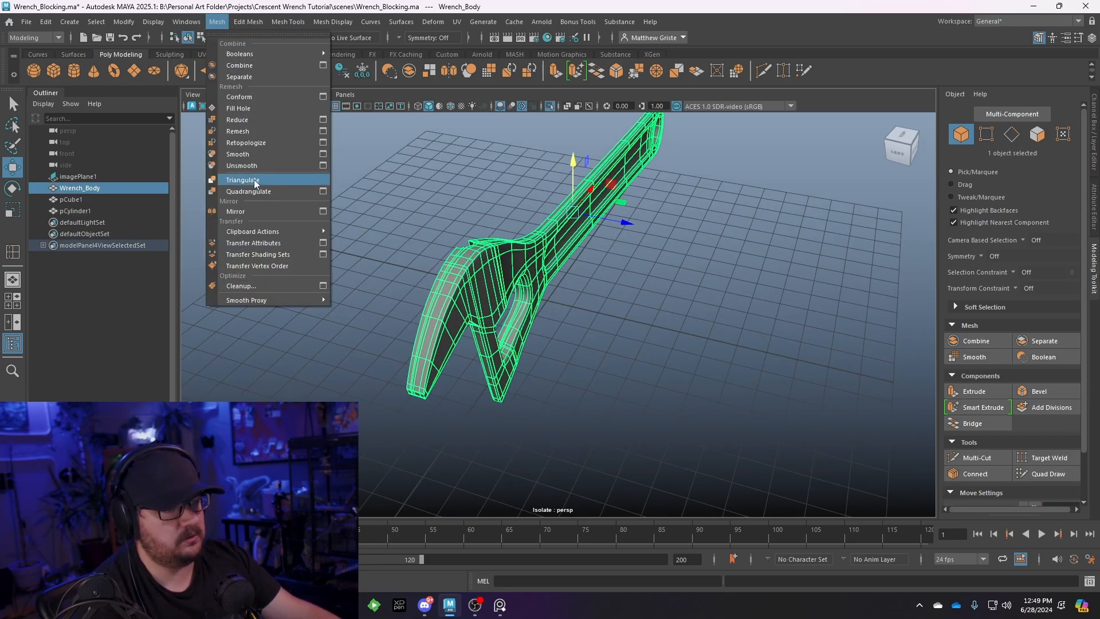
pyautogui.click(250, 211)
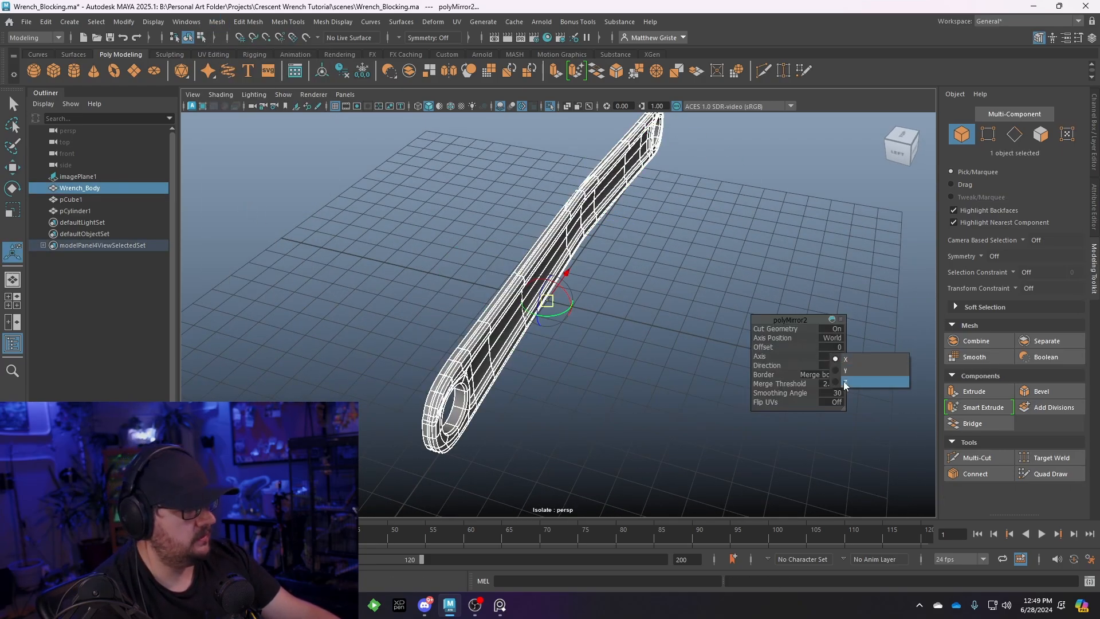
pyautogui.click(846, 382)
pyautogui.click(836, 338)
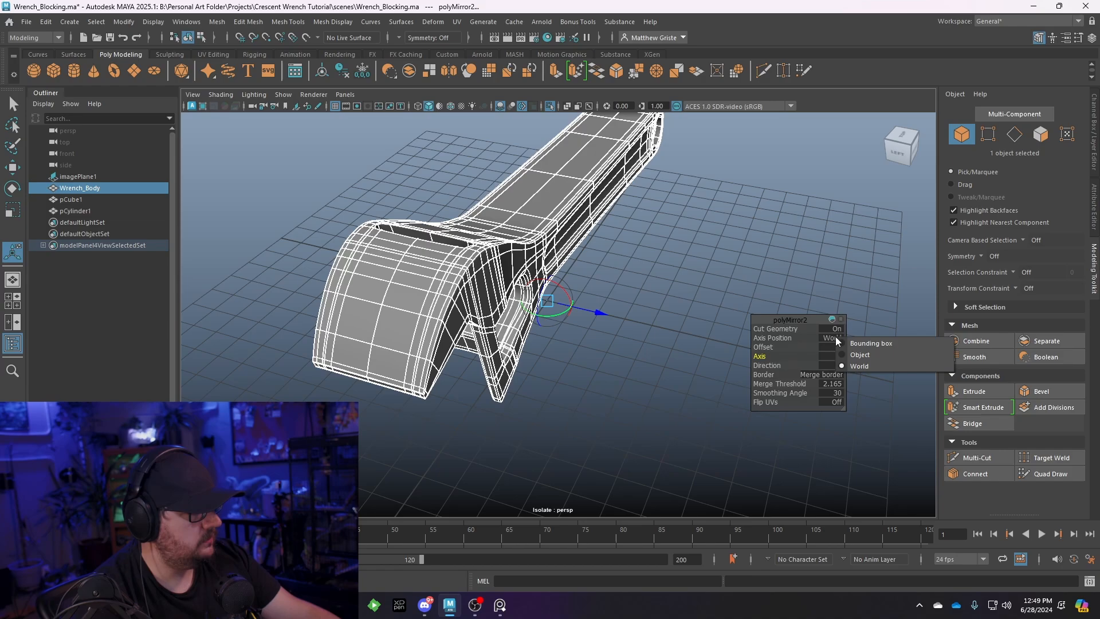
pyautogui.click(859, 355)
pyautogui.click(635, 336)
# Examine the mirrored wrench body's thickness and seam from the jaw end, above and the handle end
pyautogui.keyDown('alt'); pyautogui.moveTo(549, 290); pyautogui.dragTo(605, 245); pyautogui.keyUp('alt')
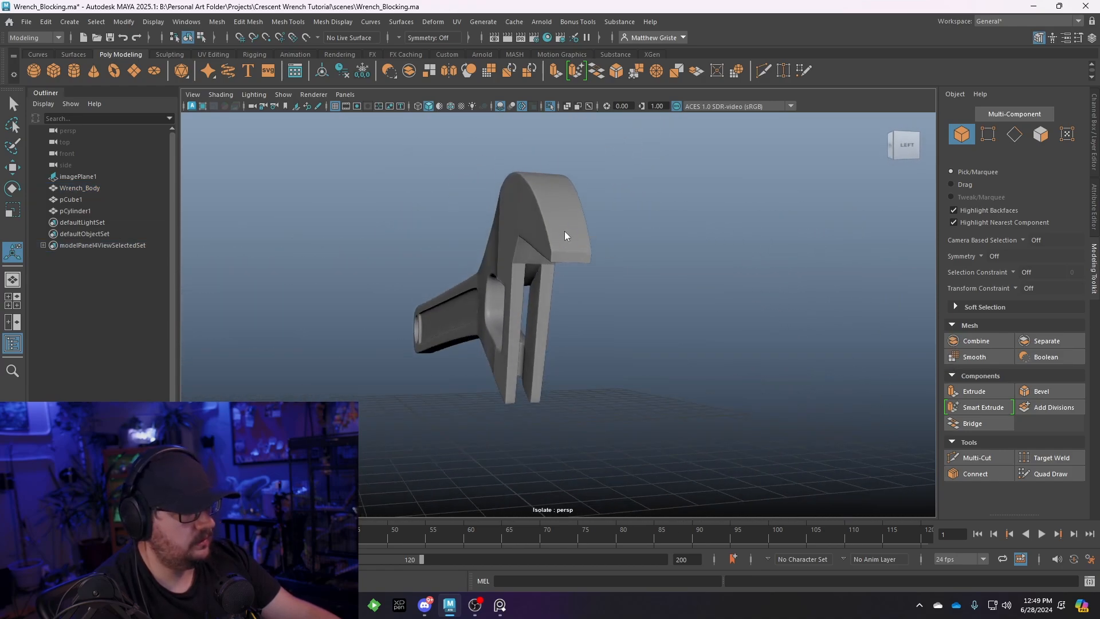
pyautogui.moveTo(565, 234); pyautogui.dragTo(608, 220, button='right')
pyautogui.keyDown('alt'); pyautogui.moveTo(601, 270); pyautogui.dragTo(625, 372); pyautogui.keyUp('alt')
pyautogui.press('f')
pyautogui.keyDown('alt'); pyautogui.moveTo(638, 331); pyautogui.dragTo(541, 298); pyautogui.keyUp('alt')
pyautogui.click(503, 264)
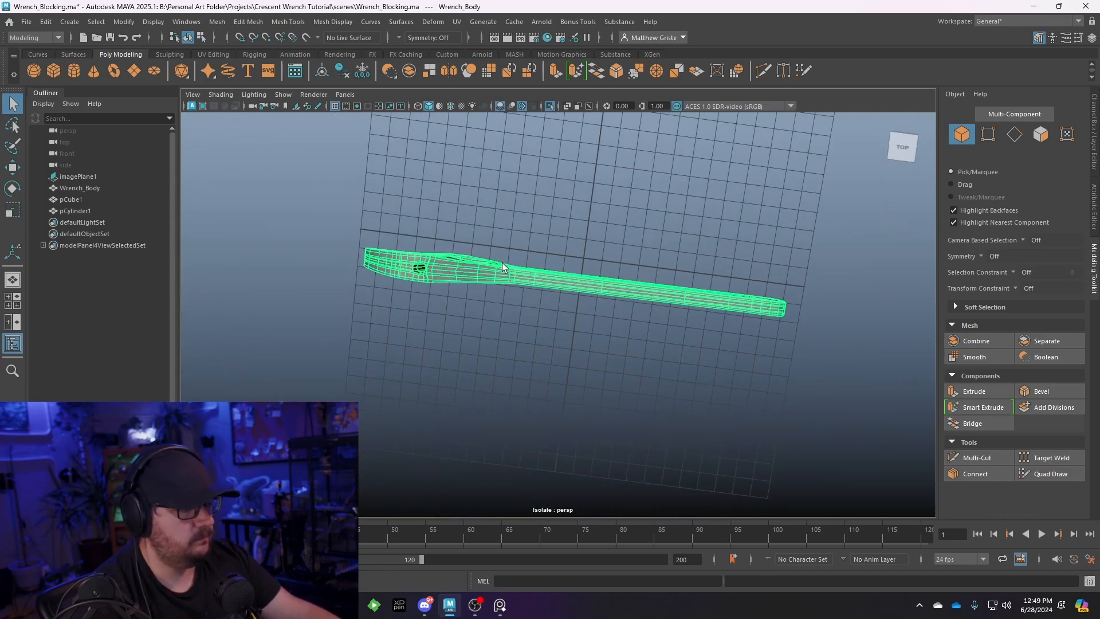
pyautogui.scroll(3, 498, 273)
pyautogui.keyDown('alt'); pyautogui.moveTo(728, 271); pyautogui.dragTo(558, 297); pyautogui.keyUp('alt')
pyautogui.click(603, 280)
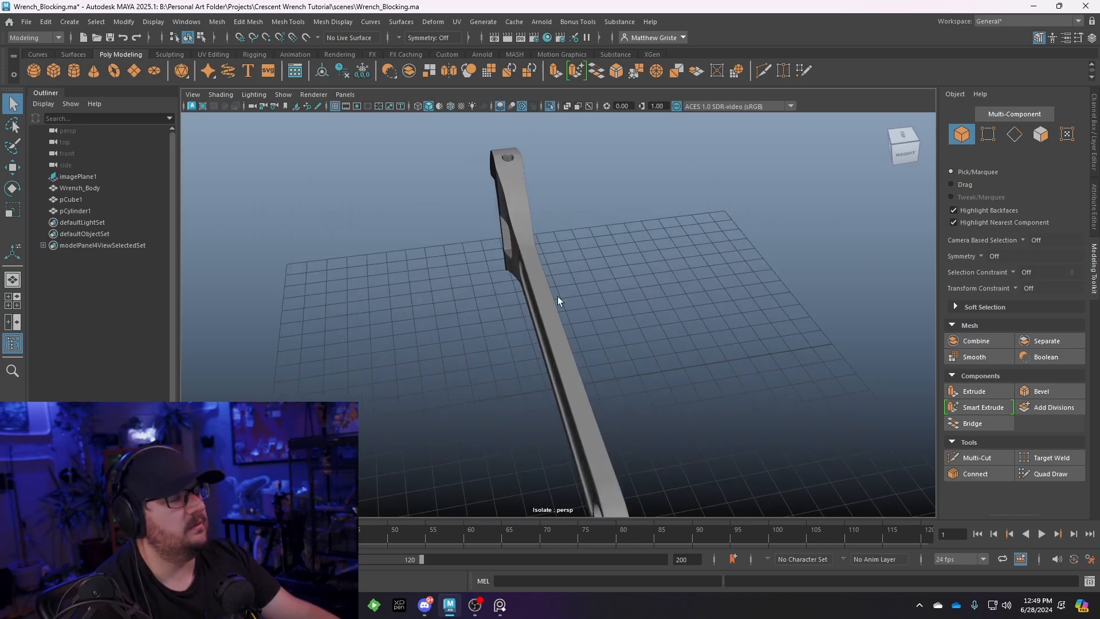
# Scale the mirrored wrench body slightly thinner along its thickness
pyautogui.click(559, 297)
pyautogui.press('e')
pyautogui.press('r')
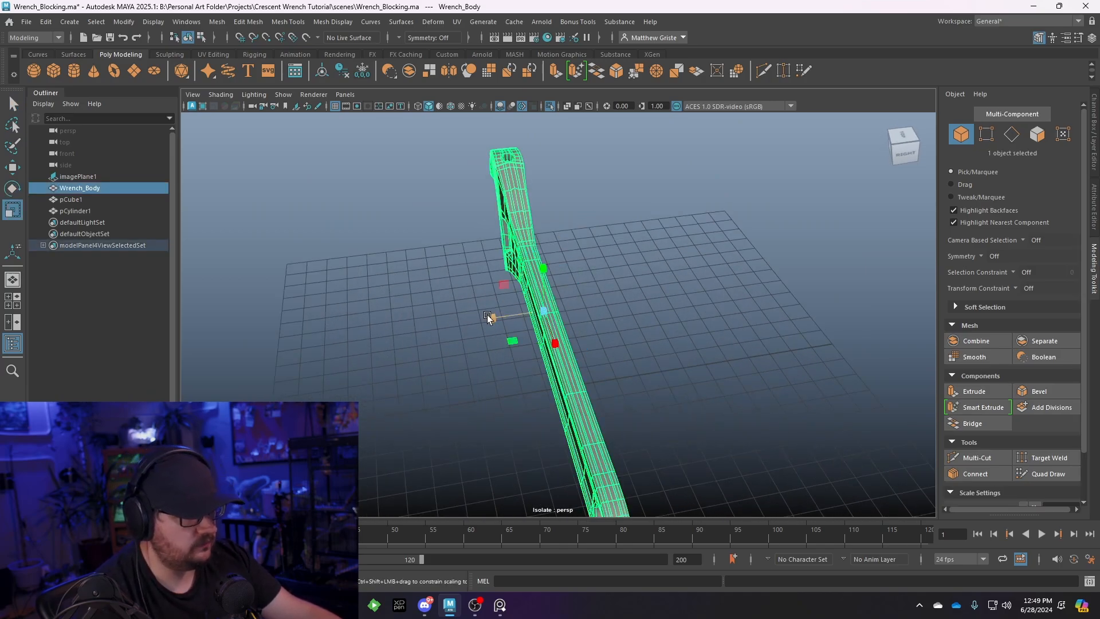
pyautogui.moveTo(490, 315); pyautogui.dragTo(500, 312)
pyautogui.click(583, 242)
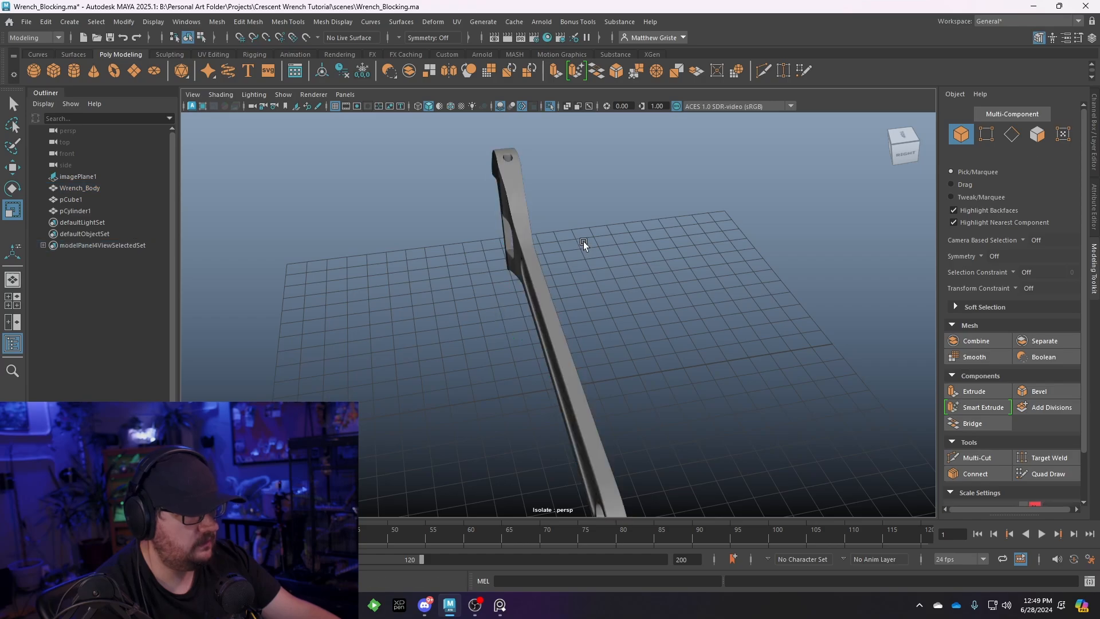
# Check the head's thickness around the hanging hole and scale the whole body down slightly more along Z
pyautogui.keyDown('alt'); pyautogui.moveTo(584, 242); pyautogui.dragTo(693, 377); pyautogui.keyUp('alt')
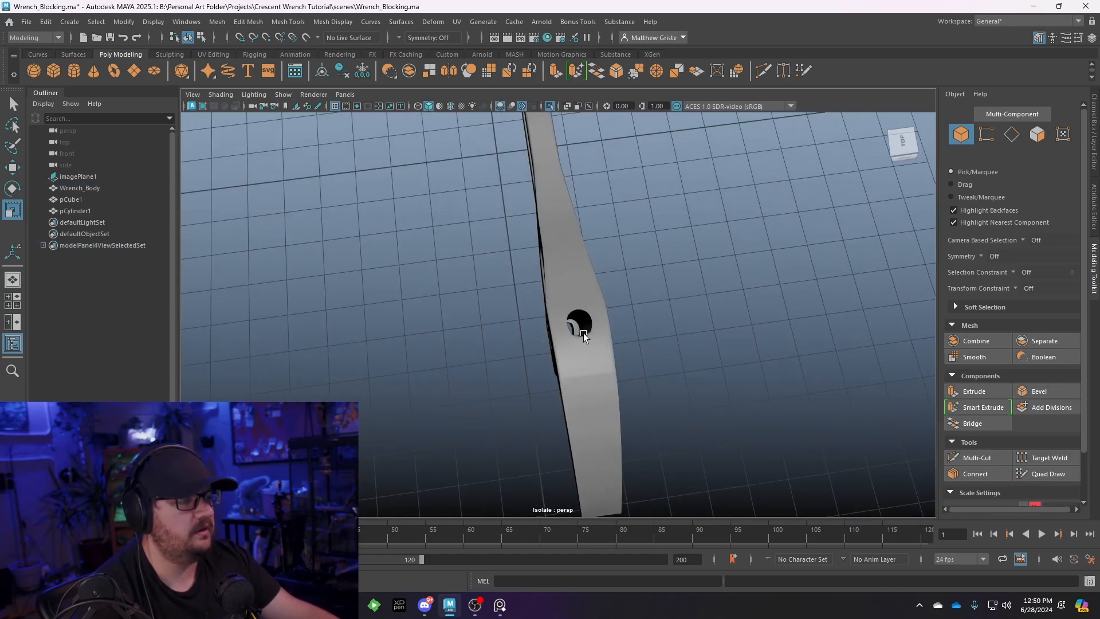
pyautogui.keyDown('alt'); pyautogui.moveTo(584, 332); pyautogui.dragTo(720, 309); pyautogui.keyUp('alt')
pyautogui.keyDown('alt'); pyautogui.moveTo(719, 309); pyautogui.dragTo(623, 306, button='middle'); pyautogui.keyUp('alt')
pyautogui.click(623, 306)
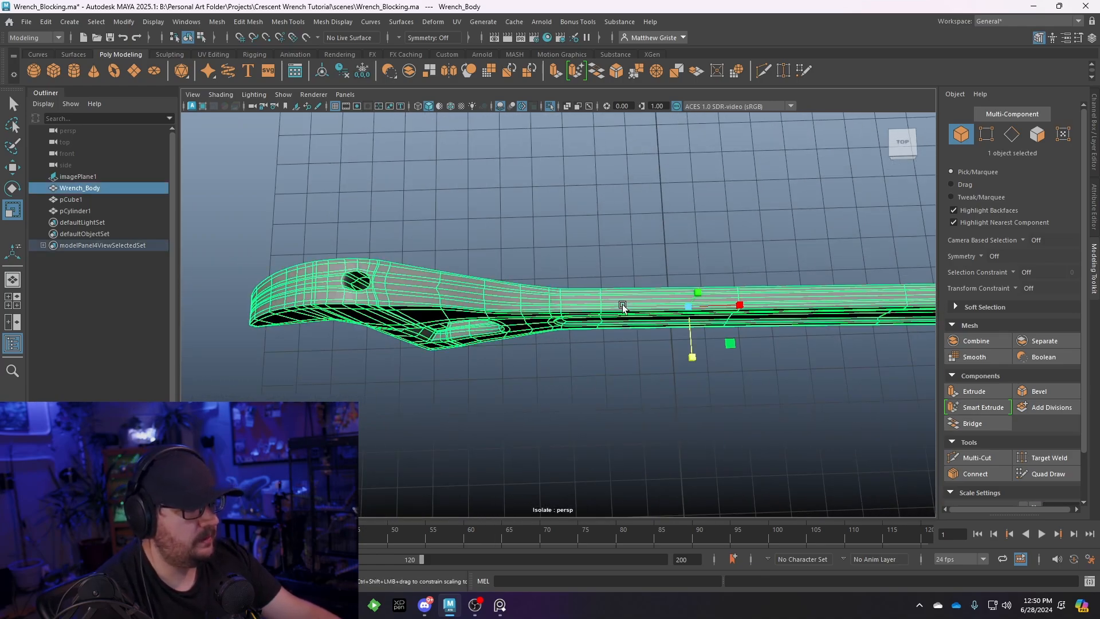
pyautogui.moveTo(694, 356); pyautogui.dragTo(690, 353)
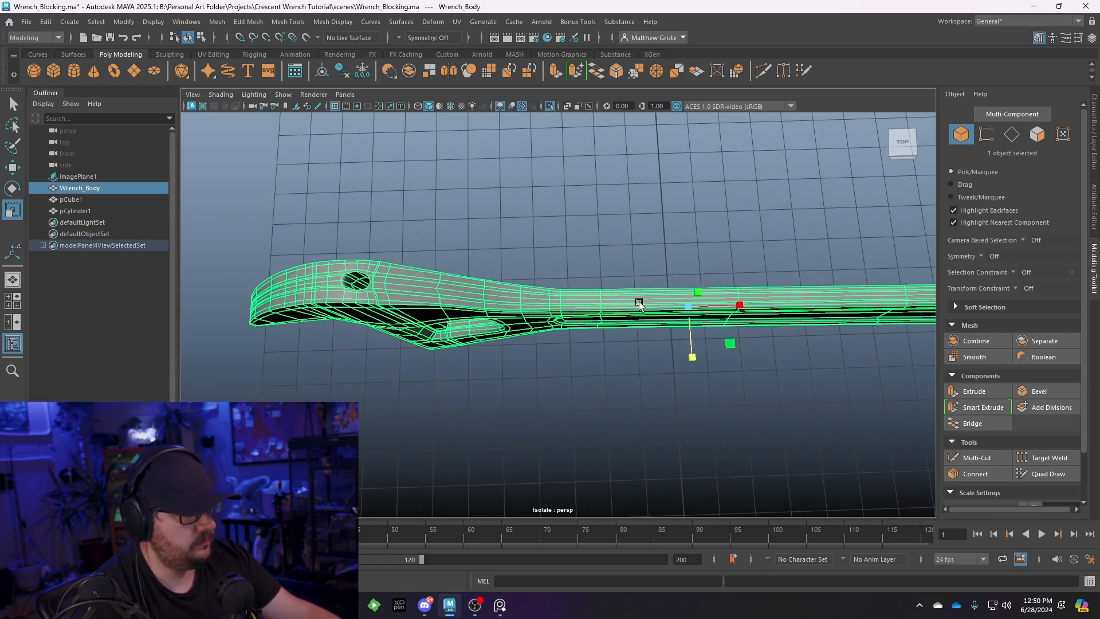
pyautogui.moveTo(638, 263); pyautogui.dragTo(686, 255, button='right')
pyautogui.click(699, 257)
# Switch the wrench body to vertex editing and select the inner vertices of the edge loops where the handle's upper side meets the head
pyautogui.scroll(-3, 761, 301)
pyautogui.keyDown('alt'); pyautogui.moveTo(761, 300); pyautogui.dragTo(459, 246); pyautogui.keyUp('alt')
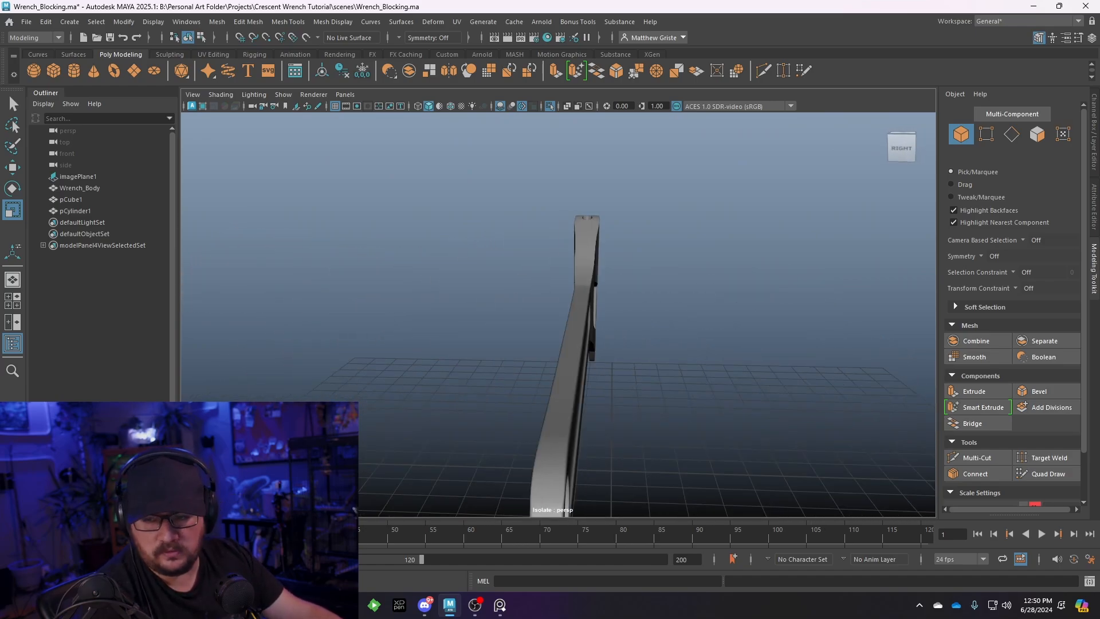
pyautogui.keyDown('alt'); pyautogui.moveTo(428, 315); pyautogui.dragTo(474, 294); pyautogui.keyUp('alt')
pyautogui.click(474, 294)
pyautogui.keyDown('alt'); pyautogui.moveTo(658, 266); pyautogui.dragTo(555, 300); pyautogui.keyUp('alt')
pyautogui.moveTo(547, 282); pyautogui.dragTo(544, 268, button='right')
pyautogui.keyDown('alt'); pyautogui.moveTo(557, 264); pyautogui.dragTo(549, 255); pyautogui.keyUp('alt')
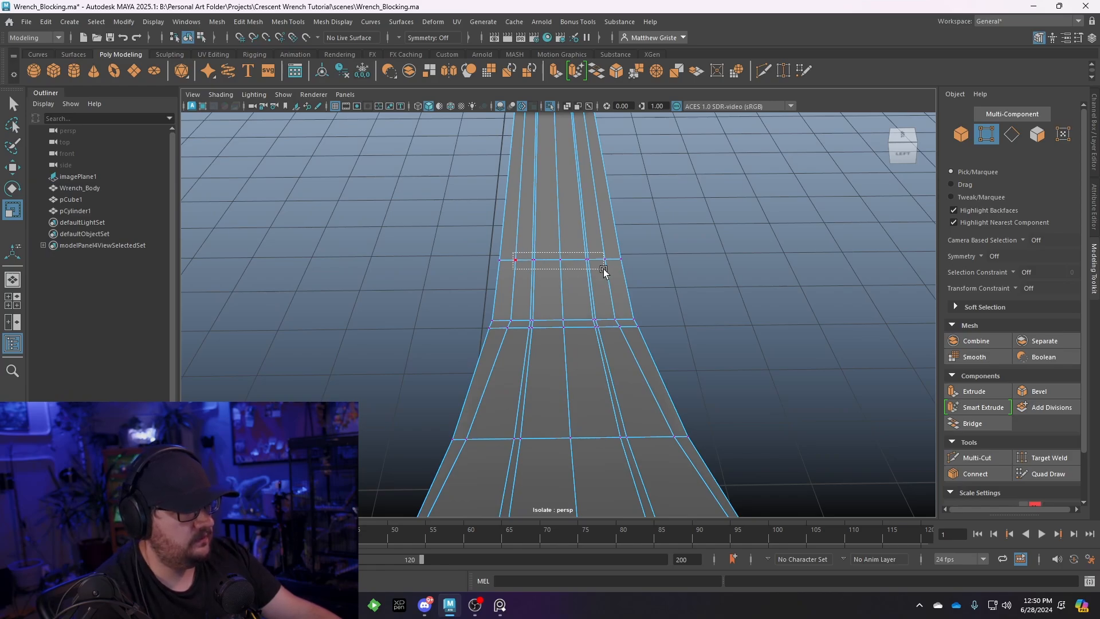
pyautogui.moveTo(604, 269); pyautogui.dragTo(521, 297)
pyautogui.keyDown('shift'); pyautogui.moveTo(614, 323); pyautogui.dragTo(610, 322); pyautogui.keyUp('shift')
pyautogui.keyDown('alt'); pyautogui.moveTo(610, 322); pyautogui.dragTo(524, 276); pyautogui.keyUp('alt')
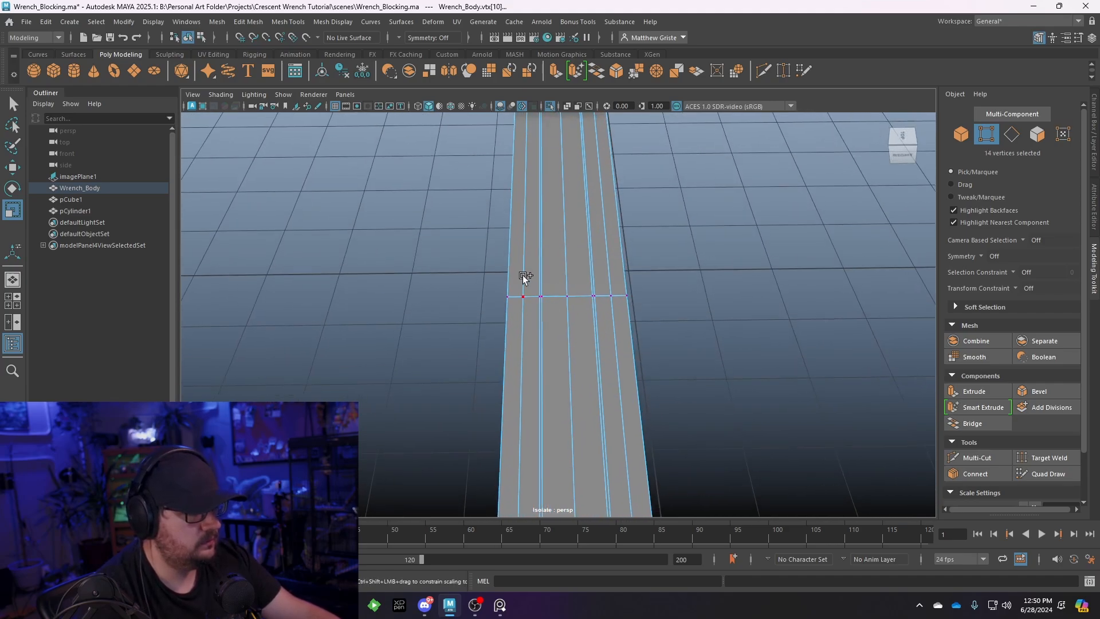
# Add the inner vertices of each cross loop along the handle's upper side and around its rounded end to the selection
pyautogui.keyDown('shift'); pyautogui.moveTo(604, 310); pyautogui.dragTo(579, 319); pyautogui.keyUp('shift')
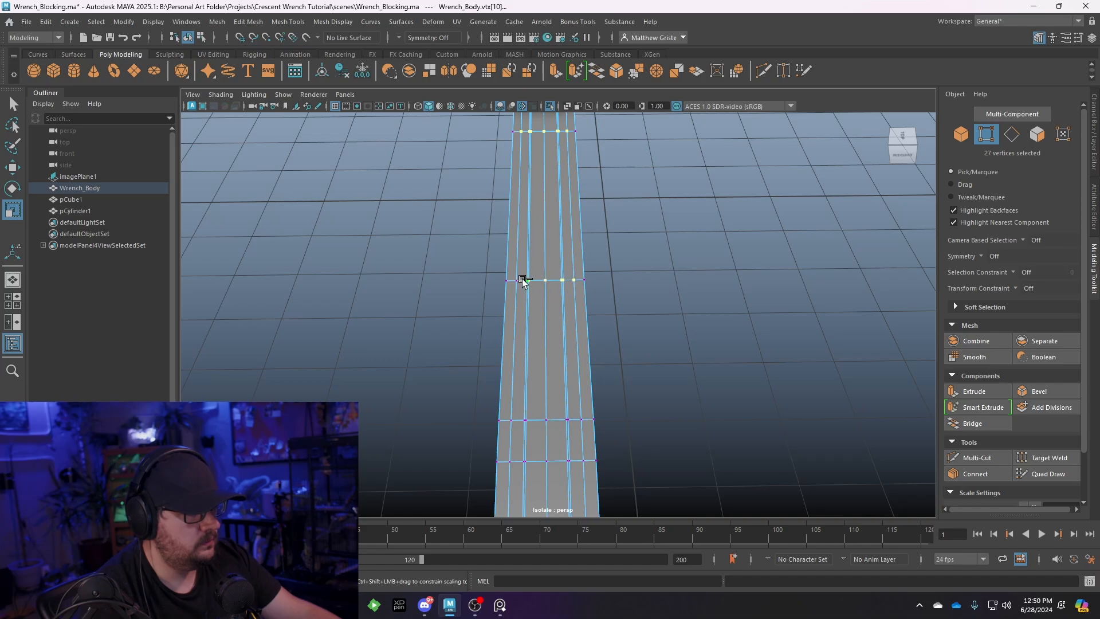
pyautogui.keyDown('shift'); pyautogui.moveTo(579, 431); pyautogui.dragTo(594, 298); pyautogui.keyUp('shift')
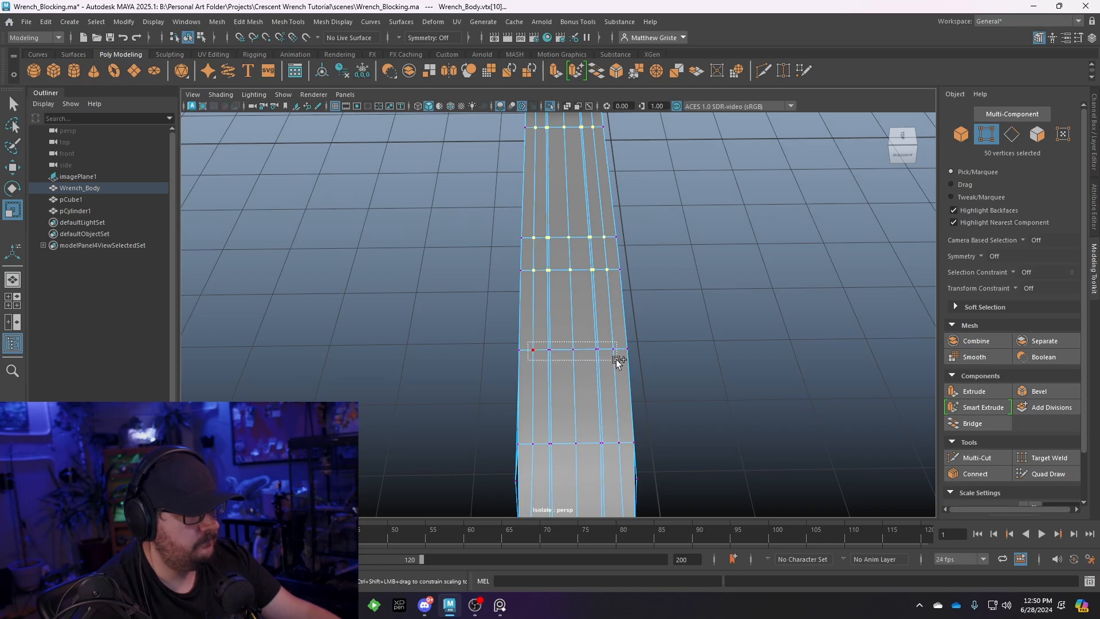
pyautogui.keyDown('shift'); pyautogui.moveTo(622, 458); pyautogui.dragTo(621, 458); pyautogui.keyUp('shift')
pyautogui.keyDown('alt'); pyautogui.moveTo(621, 459); pyautogui.dragTo(570, 237); pyautogui.keyUp('alt')
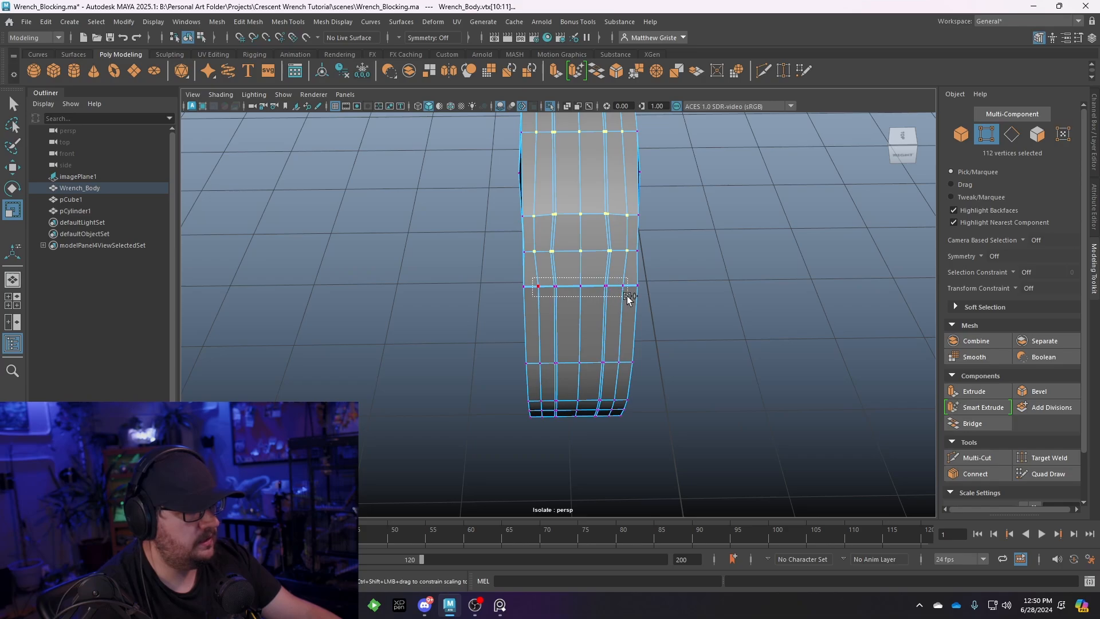
pyautogui.keyDown('shift'); pyautogui.moveTo(627, 297); pyautogui.dragTo(628, 297); pyautogui.keyUp('shift')
pyautogui.keyDown('alt'); pyautogui.moveTo(616, 404); pyautogui.dragTo(605, 275, button='middle'); pyautogui.keyUp('alt')
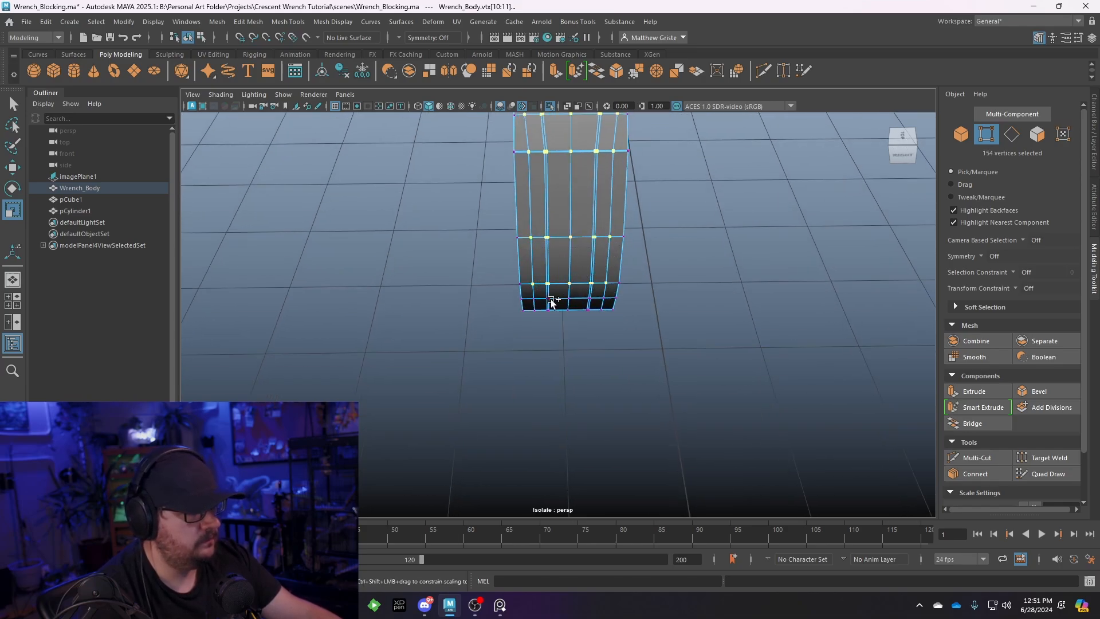
pyautogui.keyDown('shift'); pyautogui.moveTo(530, 310); pyautogui.dragTo(732, 366); pyautogui.keyUp('shift')
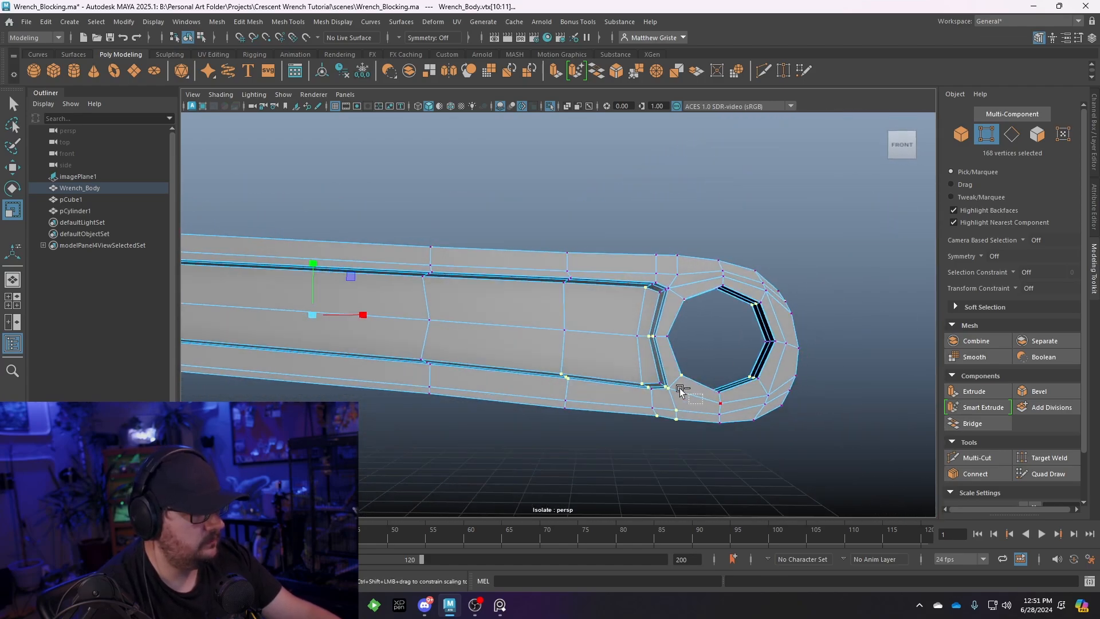
# Deselect the stray vertices around the hanging hole, the recess and the lower edge, keeping only the handle's outer-edge vertices selected
pyautogui.keyDown('ctrl'); pyautogui.moveTo(681, 392); pyautogui.dragTo(538, 315); pyautogui.keyUp('ctrl')
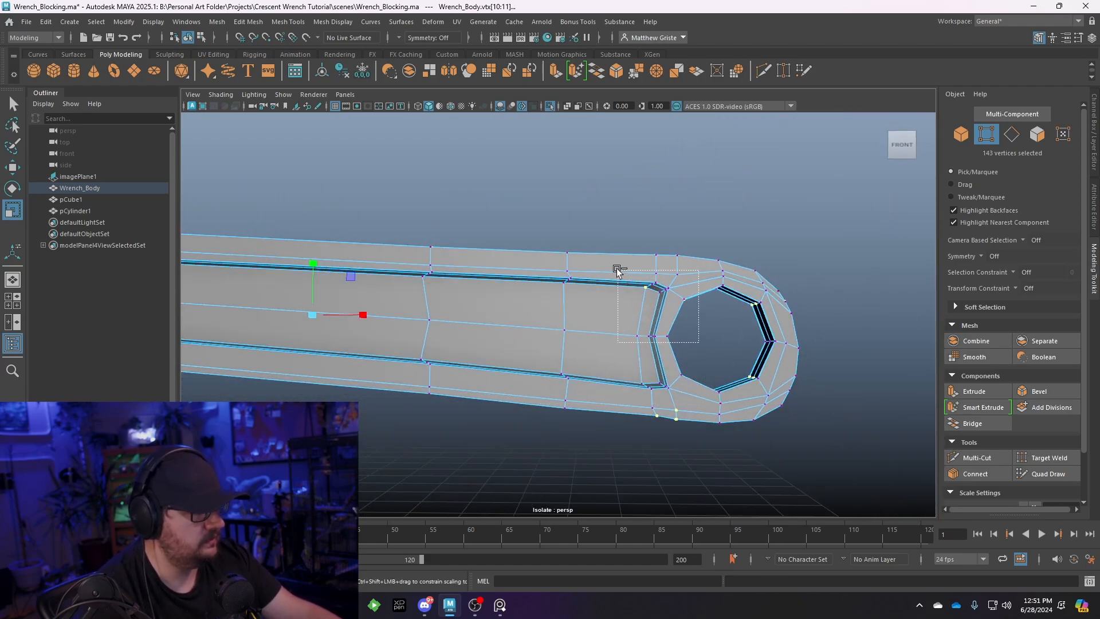
pyautogui.keyDown('alt'); pyautogui.moveTo(702, 338); pyautogui.dragTo(706, 357); pyautogui.keyUp('alt')
pyautogui.keyDown('alt'); pyautogui.moveTo(762, 384); pyautogui.dragTo(771, 341); pyautogui.keyUp('alt')
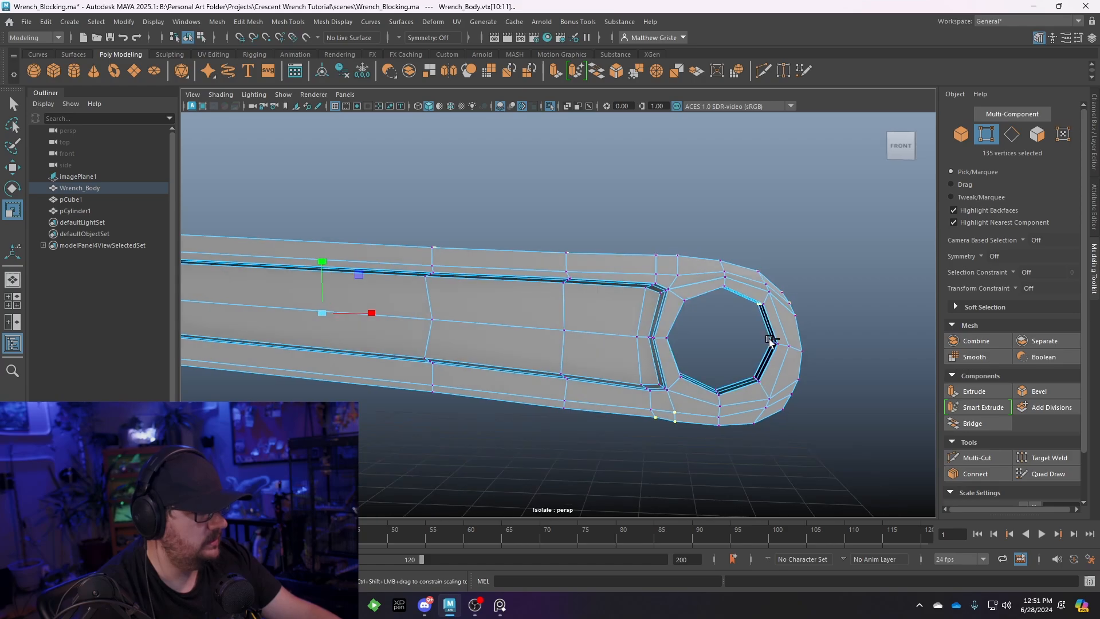
pyautogui.press('space')
pyautogui.scroll(-10, 506, 450)
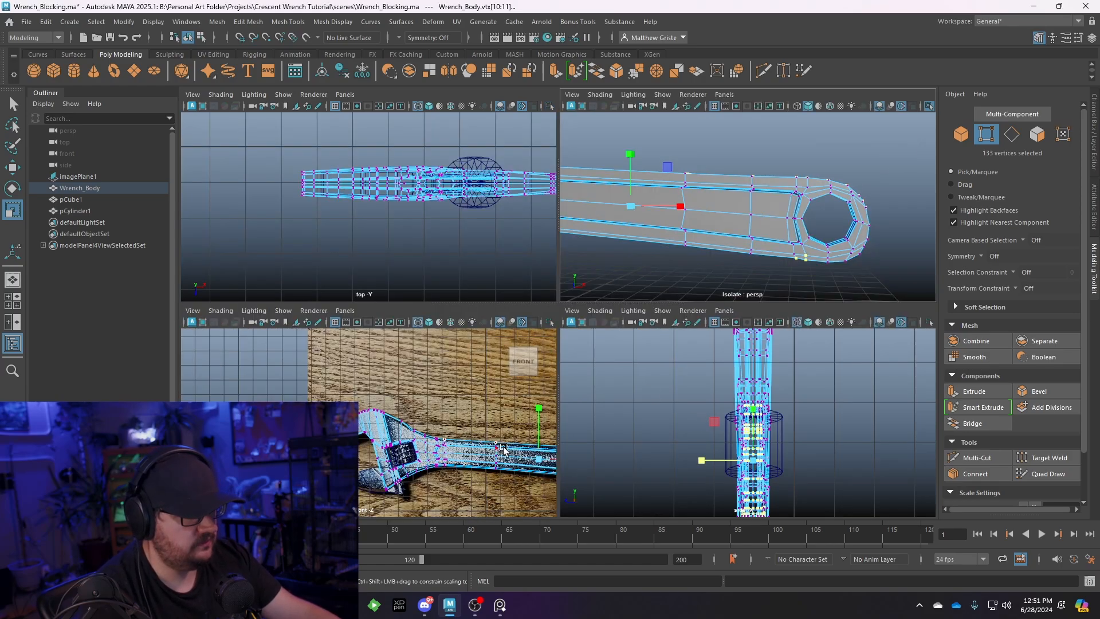
pyautogui.press('space')
pyautogui.keyDown('alt'); pyautogui.moveTo(539, 401); pyautogui.dragTo(367, 303, button='middle'); pyautogui.keyUp('alt')
pyautogui.keyDown('alt'); pyautogui.moveTo(601, 339); pyautogui.dragTo(338, 261, button='middle'); pyautogui.keyUp('alt')
pyautogui.scroll(1, 611, 314)
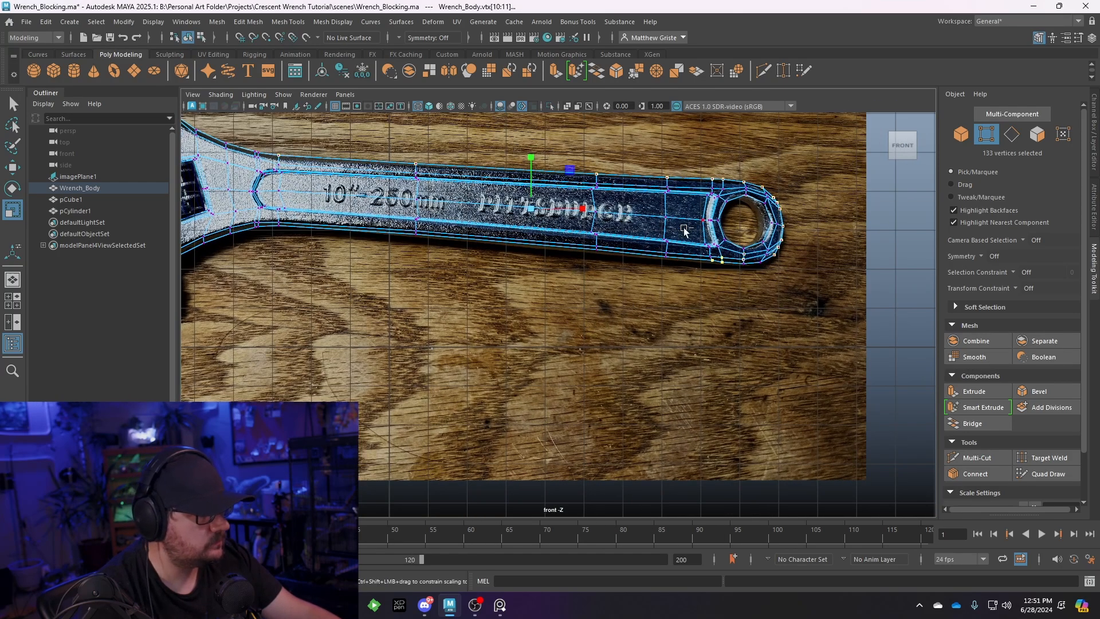
pyautogui.keyDown('alt'); pyautogui.moveTo(756, 277); pyautogui.dragTo(596, 319, button='middle'); pyautogui.keyUp('alt')
pyautogui.scroll(2, 597, 319)
pyautogui.keyDown('alt'); pyautogui.moveTo(399, 260); pyautogui.dragTo(603, 330, button='middle'); pyautogui.keyUp('alt')
pyautogui.scroll(-2, 603, 330)
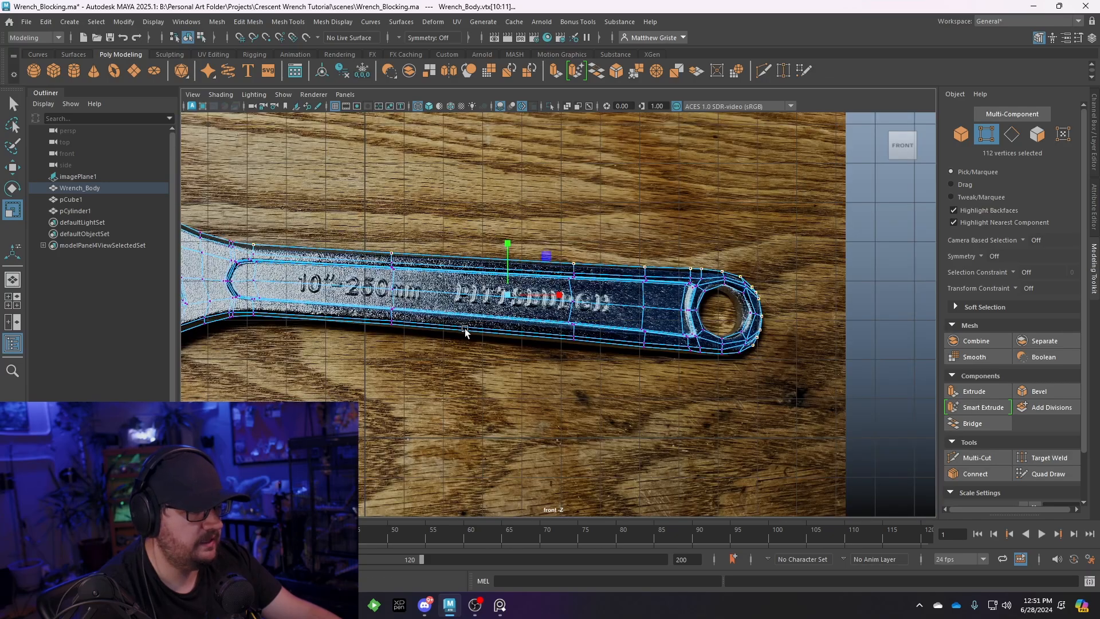
# Scale the selected handle-edge vertices up slightly and raise them a little above the handle outline in the front view
pyautogui.keyDown('alt'); pyautogui.moveTo(465, 331); pyautogui.dragTo(667, 354, button='middle'); pyautogui.keyUp('alt')
pyautogui.scroll(1, 667, 354)
pyautogui.scroll(-3, 685, 358)
pyautogui.press('w')
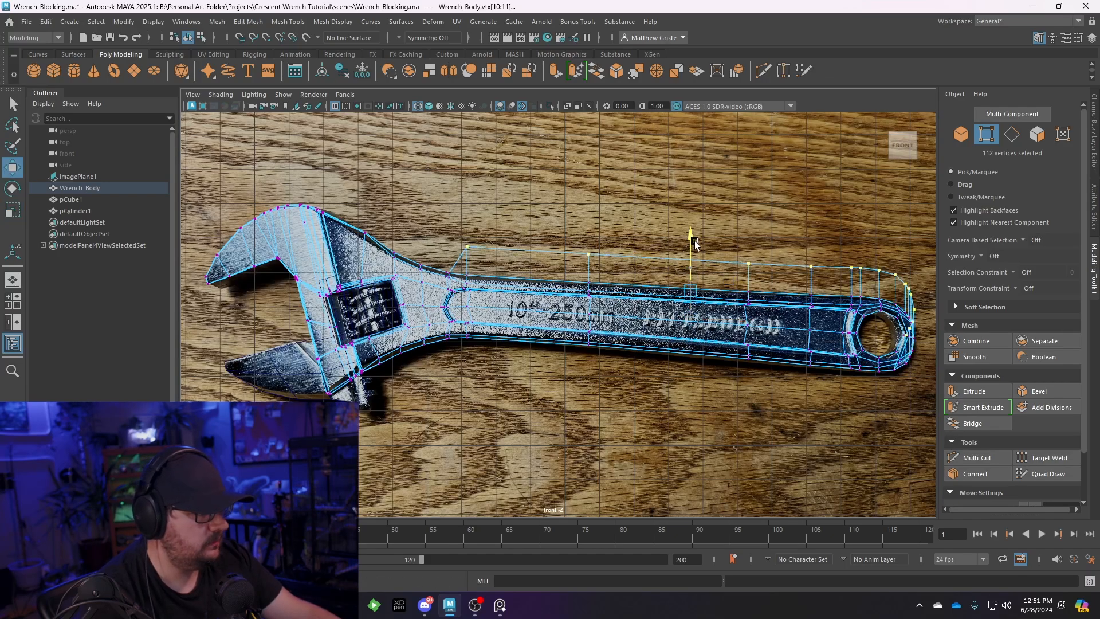
pyautogui.scroll(-1, 696, 296)
pyautogui.scroll(2, 611, 314)
pyautogui.press('r')
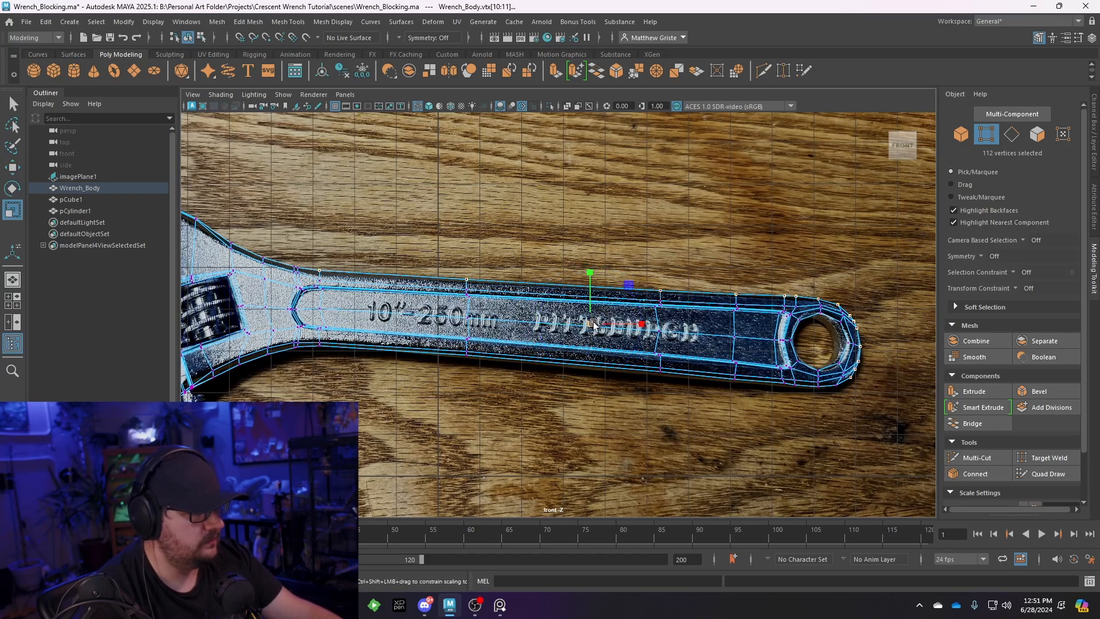
pyautogui.moveTo(594, 324); pyautogui.dragTo(597, 325)
pyautogui.press('w')
pyautogui.moveTo(588, 274); pyautogui.dragTo(587, 271)
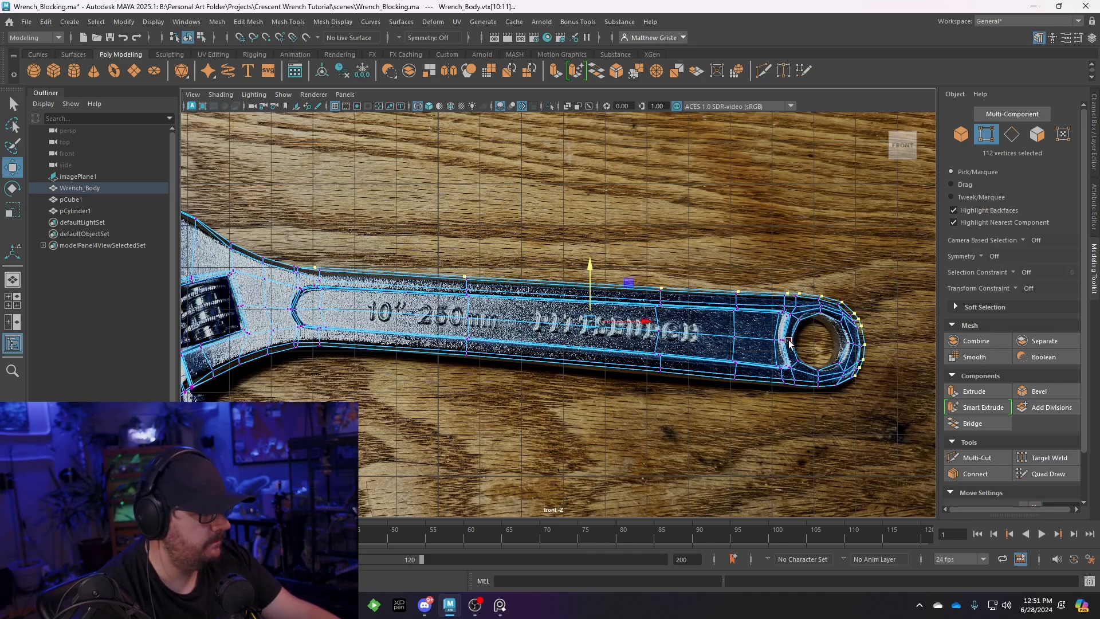
# Scale the selected handle-edge vertices slightly narrower along the Z axis in the perspective view
pyautogui.press('space')
pyautogui.press('space')
pyautogui.keyDown('alt'); pyautogui.moveTo(808, 228); pyautogui.dragTo(654, 247); pyautogui.keyUp('alt')
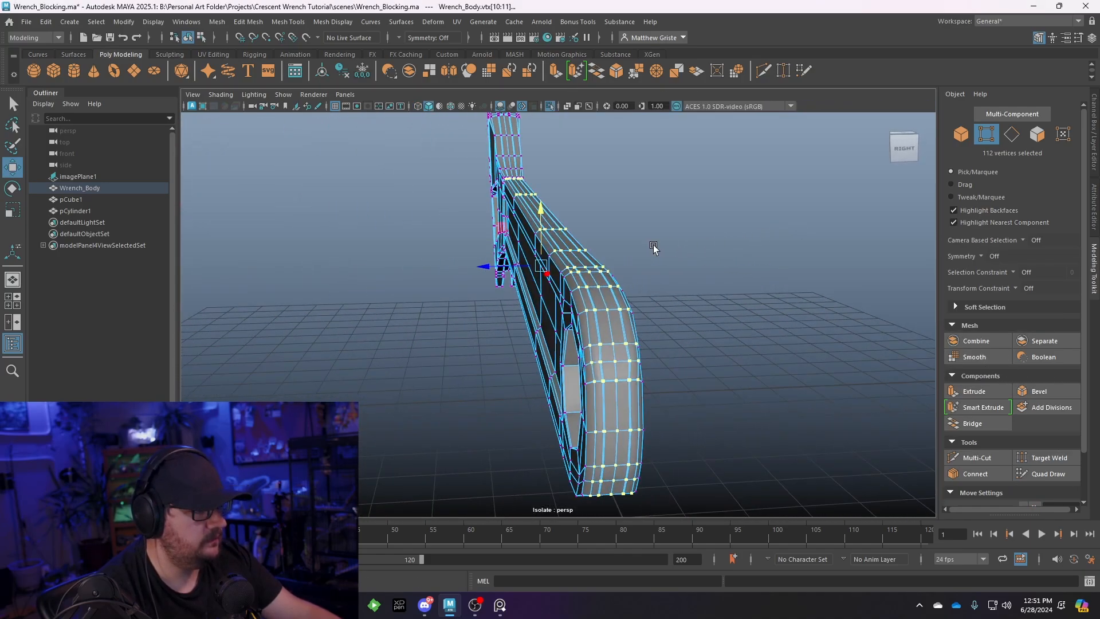
pyautogui.press('r')
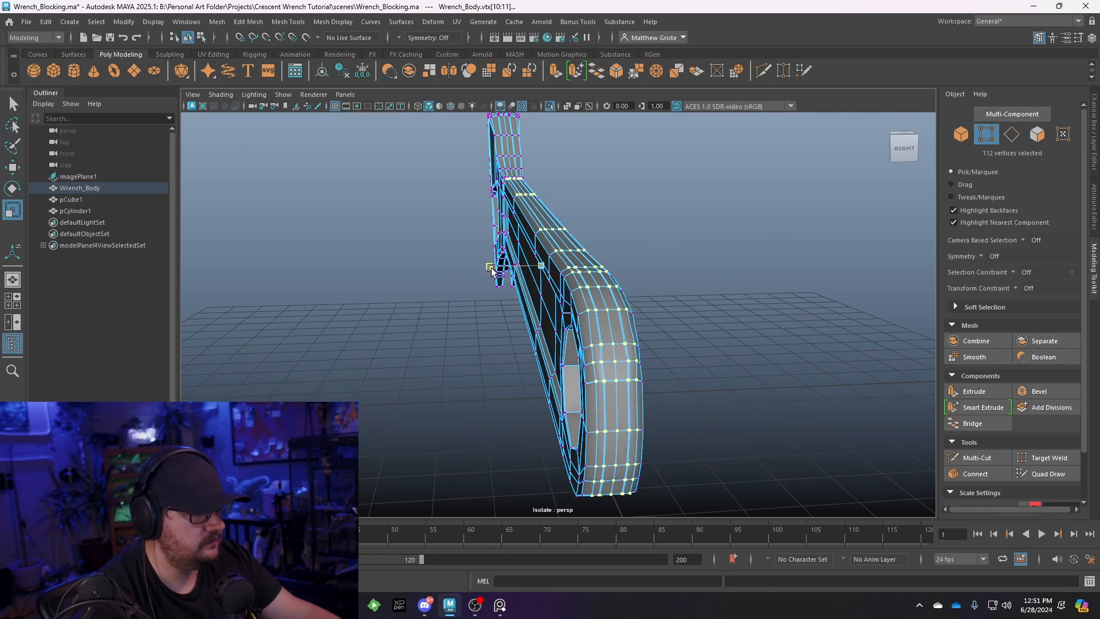
pyautogui.moveTo(491, 269); pyautogui.dragTo(500, 271)
pyautogui.keyDown('alt'); pyautogui.moveTo(522, 316); pyautogui.dragTo(858, 471); pyautogui.keyUp('alt')
pyautogui.keyDown('alt'); pyautogui.moveTo(622, 386); pyautogui.dragTo(604, 369); pyautogui.keyUp('alt')
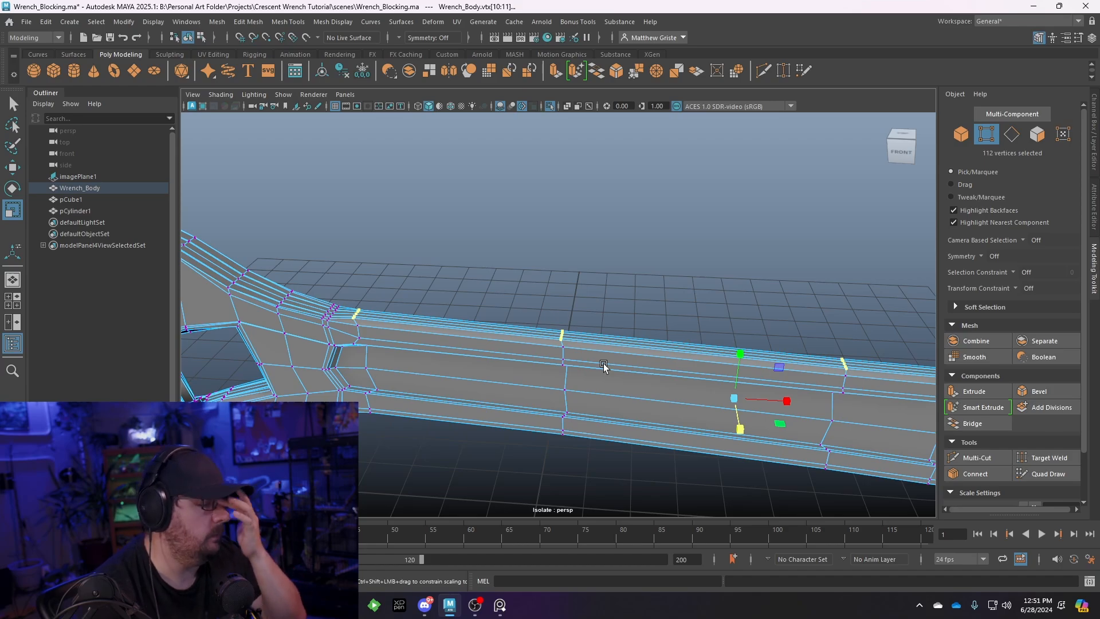
# Save the scene and turn on the smooth preview for the wrench body in object mode
pyautogui.hotkey('ctrl', 's')
pyautogui.press('3')
pyautogui.moveTo(567, 366); pyautogui.dragTo(627, 235, button='right')
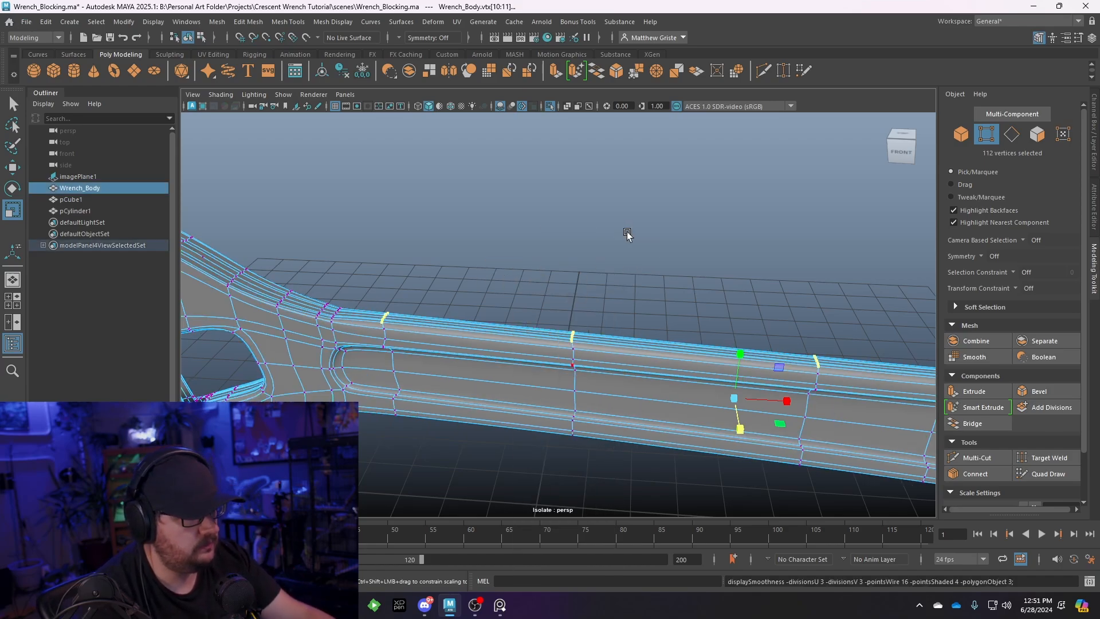
pyautogui.click(626, 235)
pyautogui.keyDown('alt'); pyautogui.moveTo(609, 316); pyautogui.dragTo(515, 394); pyautogui.keyUp('alt')
pyautogui.click(515, 394)
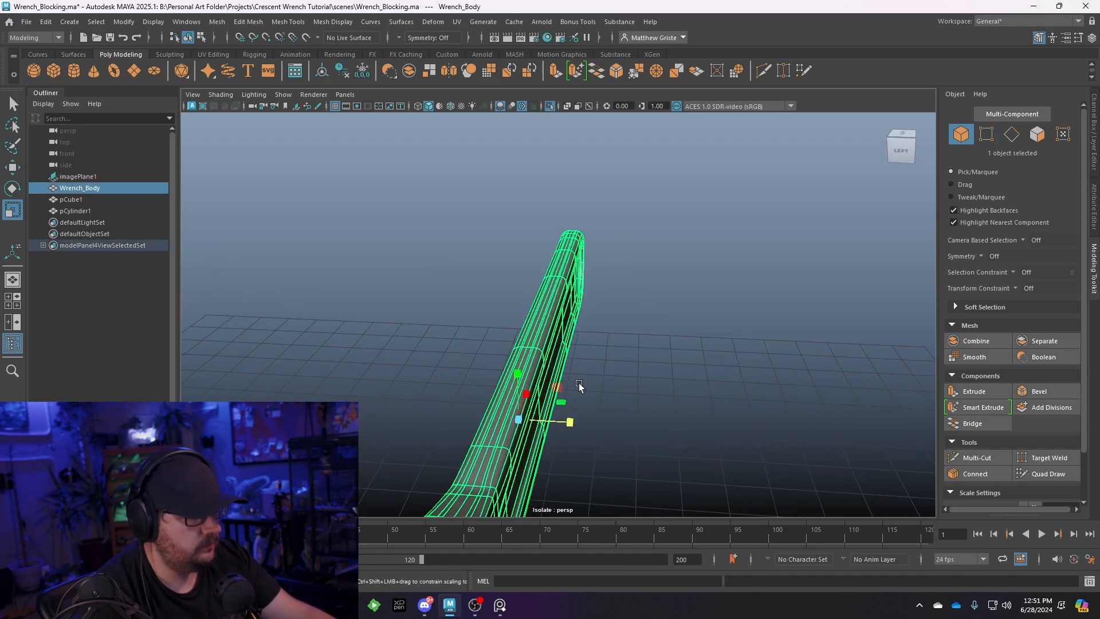
# Return to vertex editing and restore the selection of the inner vertices along the handle's outer edge
pyautogui.hotkey('ctrl', 'z')
pyautogui.keyDown('alt'); pyautogui.moveTo(690, 396); pyautogui.dragTo(523, 324); pyautogui.keyUp('alt')
pyautogui.click(602, 411)
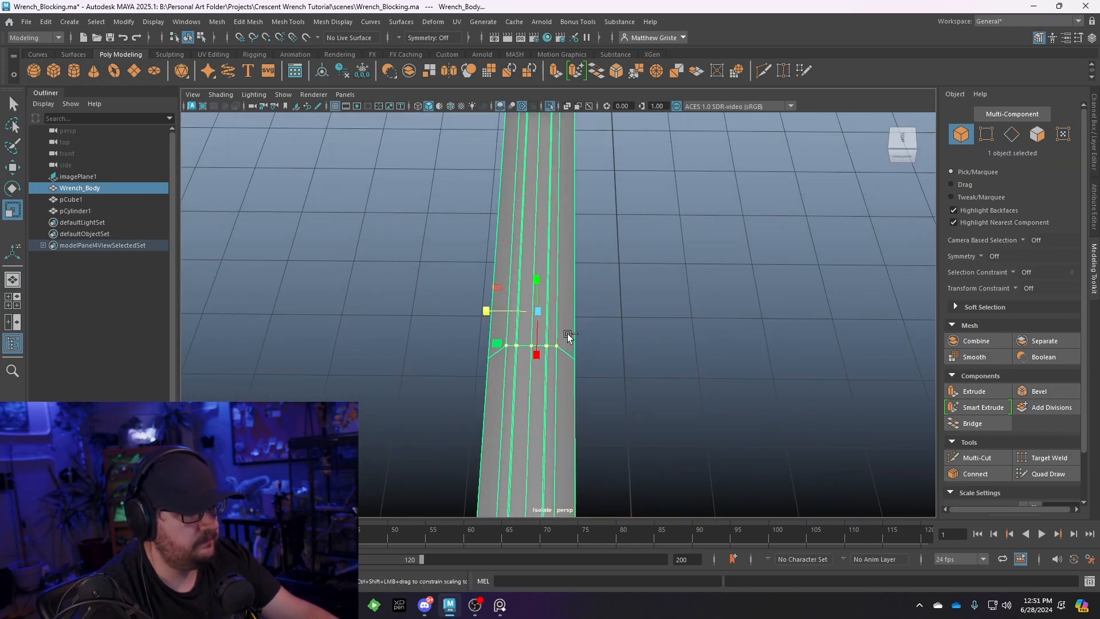
pyautogui.keyDown('ctrl'); pyautogui.click(542, 351); pyautogui.keyUp('ctrl')
pyautogui.hotkey('ctrl', 'z')
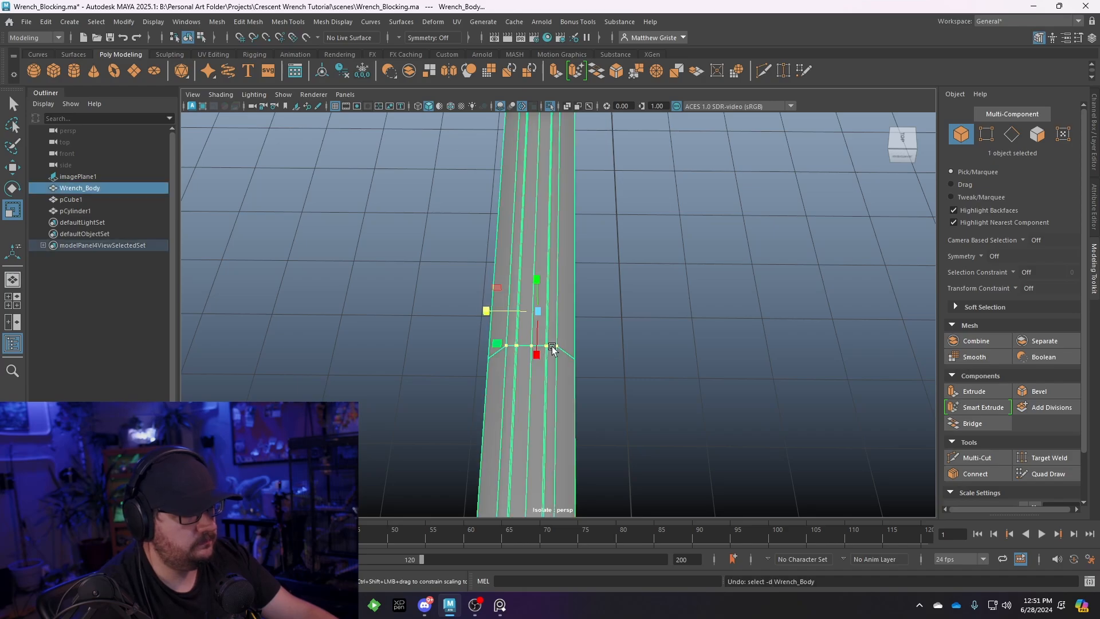
pyautogui.moveTo(553, 292); pyautogui.dragTo(504, 281, button='right')
pyautogui.moveTo(577, 318); pyautogui.dragTo(543, 360)
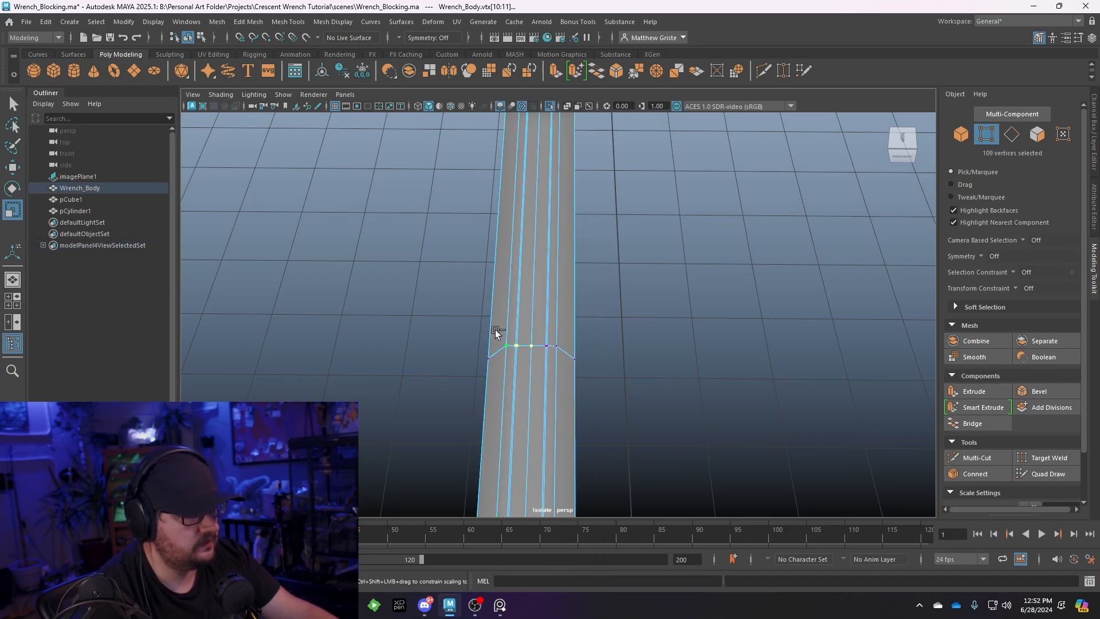
pyautogui.keyDown('shift'); pyautogui.moveTo(572, 319); pyautogui.dragTo(562, 348); pyautogui.keyUp('shift')
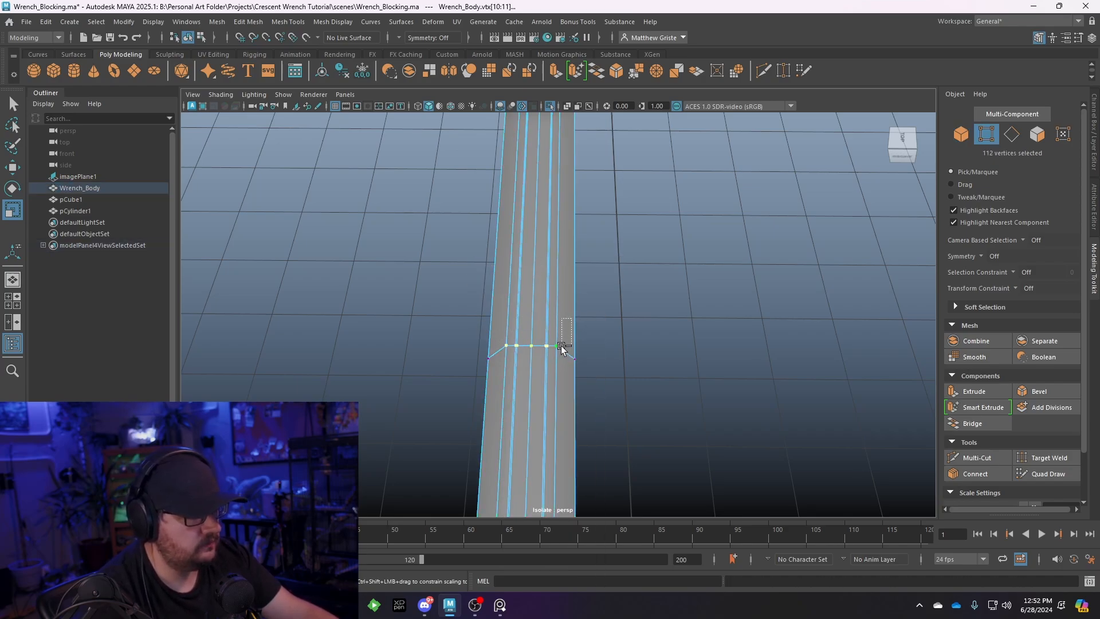
# Deselect the vertices next to the corners on both sides of the handle's upper edge, from the neck toward the end
pyautogui.keyDown('alt'); pyautogui.moveTo(516, 211); pyautogui.dragTo(549, 490, button='middle'); pyautogui.keyUp('alt')
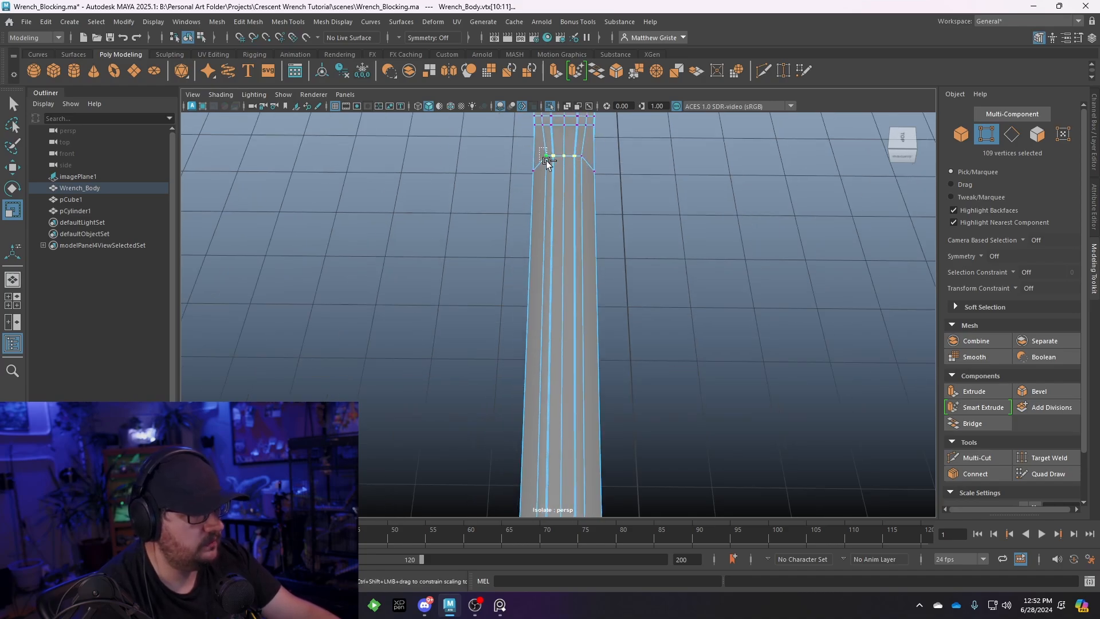
pyautogui.keyDown('ctrl'); pyautogui.moveTo(546, 161); pyautogui.dragTo(548, 176); pyautogui.keyUp('ctrl')
pyautogui.keyDown('alt'); pyautogui.moveTo(550, 183); pyautogui.dragTo(596, 211, button='middle'); pyautogui.keyUp('alt')
pyautogui.keyDown('alt'); pyautogui.moveTo(622, 459); pyautogui.dragTo(619, 304, button='middle'); pyautogui.keyUp('alt')
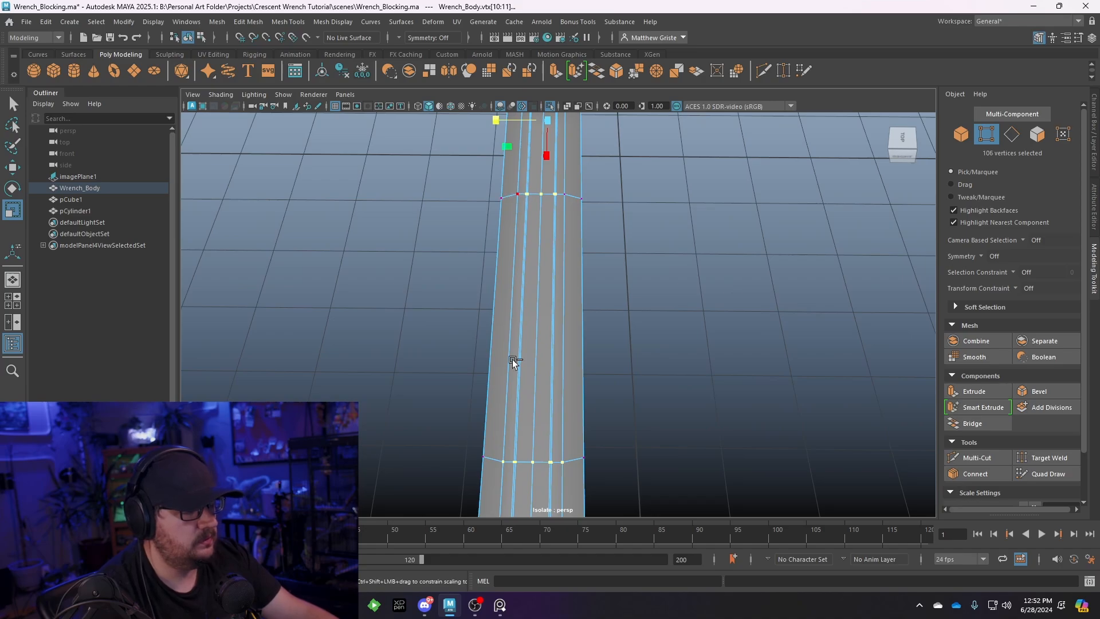
pyautogui.keyDown('ctrl'); pyautogui.moveTo(561, 479); pyautogui.dragTo(561, 479); pyautogui.keyUp('ctrl')
pyautogui.keyDown('alt'); pyautogui.moveTo(560, 479); pyautogui.dragTo(610, 270, button='middle'); pyautogui.keyUp('alt')
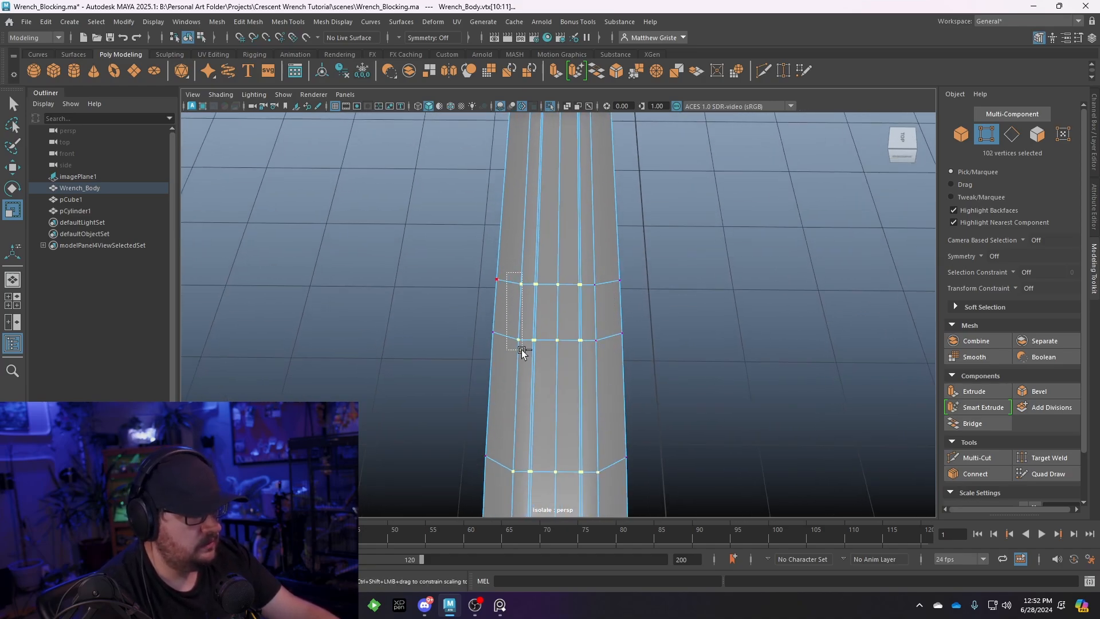
pyautogui.keyDown('ctrl'); pyautogui.click(500, 455); pyautogui.keyUp('ctrl')
pyautogui.keyDown('alt'); pyautogui.moveTo(594, 499); pyautogui.dragTo(614, 332, button='middle'); pyautogui.keyUp('alt')
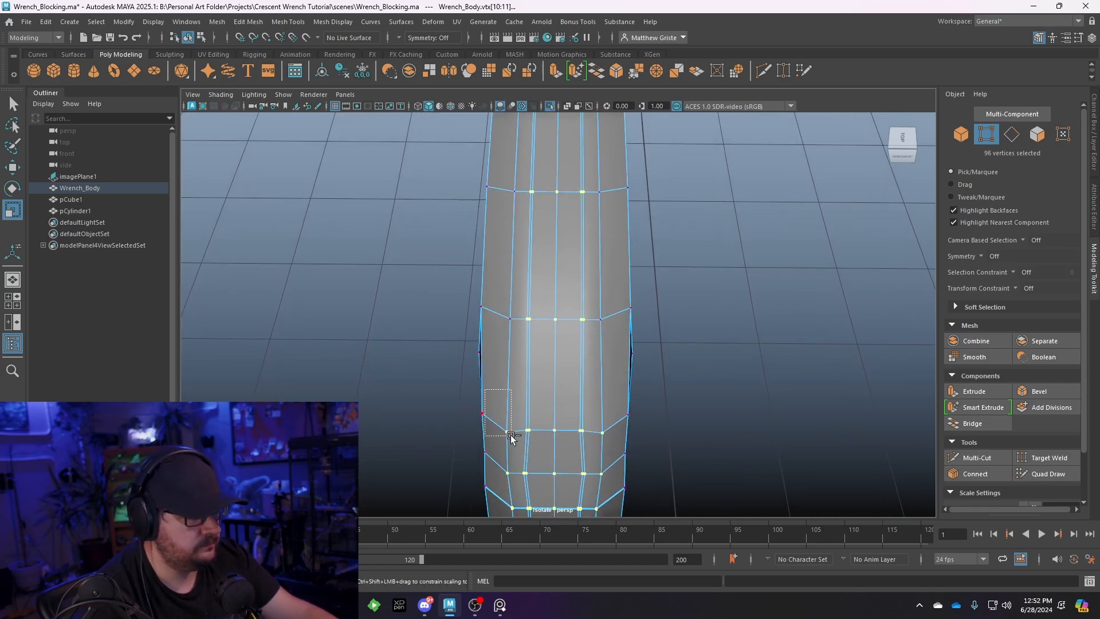
pyautogui.keyDown('ctrl'); pyautogui.click(623, 458); pyautogui.keyUp('ctrl')
pyautogui.keyDown('alt'); pyautogui.moveTo(623, 458); pyautogui.dragTo(615, 407, button='middle'); pyautogui.keyUp('alt')
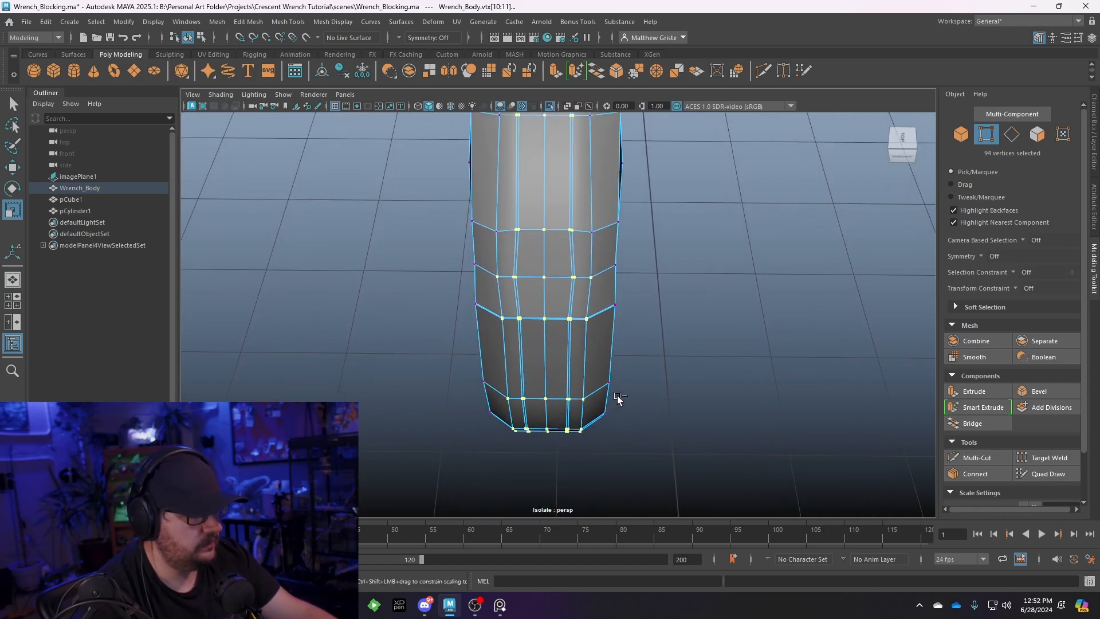
# Deselect the near-corner vertices around the handle's rounded end, keeping only the central columns selected
pyautogui.keyDown('ctrl'); pyautogui.moveTo(584, 261); pyautogui.dragTo(584, 262); pyautogui.keyUp('ctrl')
pyautogui.keyDown('ctrl'); pyautogui.moveTo(480, 265); pyautogui.dragTo(488, 286); pyautogui.keyUp('ctrl')
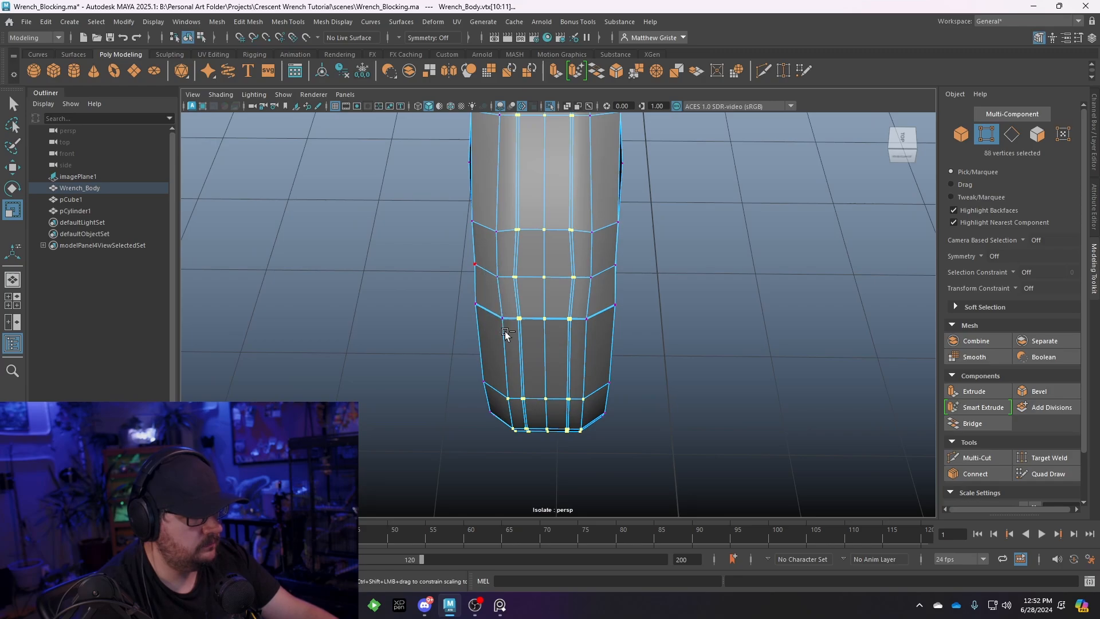
pyautogui.keyDown('ctrl'); pyautogui.moveTo(512, 439); pyautogui.dragTo(513, 440); pyautogui.keyUp('ctrl')
pyautogui.keyDown('alt'); pyautogui.moveTo(534, 462); pyautogui.dragTo(612, 329); pyautogui.keyUp('alt')
pyautogui.keyDown('alt'); pyautogui.moveTo(611, 329); pyautogui.dragTo(610, 407, button='middle'); pyautogui.keyUp('alt')
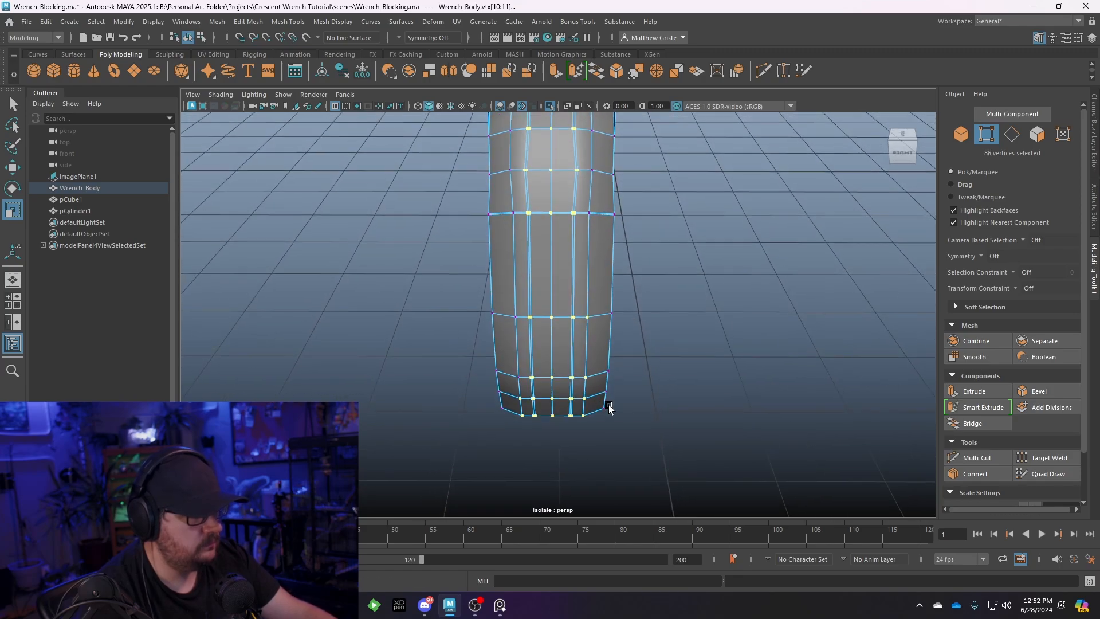
pyautogui.keyDown('ctrl'); pyautogui.moveTo(613, 451); pyautogui.dragTo(586, 303); pyautogui.keyUp('ctrl')
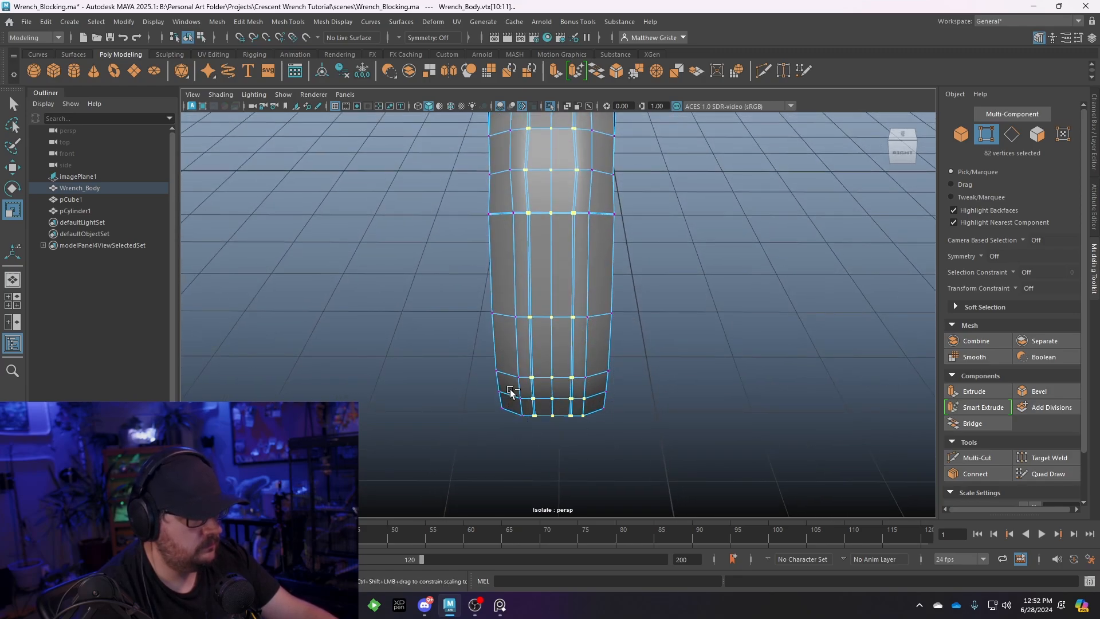
pyautogui.keyDown('alt'); pyautogui.moveTo(581, 443); pyautogui.dragTo(591, 276); pyautogui.keyUp('alt')
# Move the selected central edge vertices slightly along X toward the hanging-hole end in the front view
pyautogui.press('space')
pyautogui.press('space')
pyautogui.press('w')
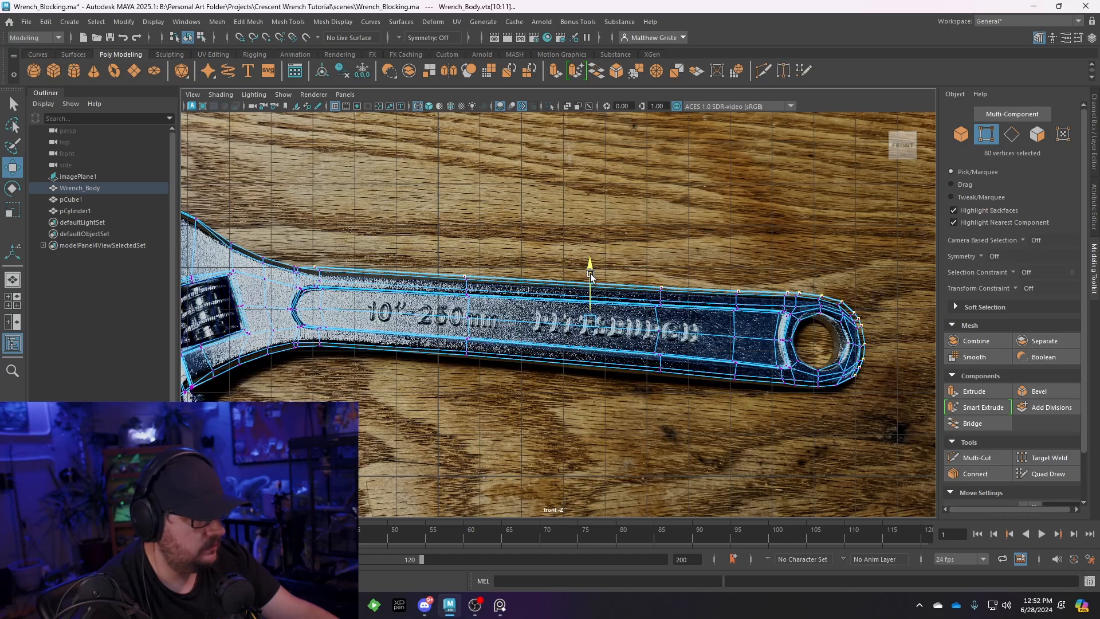
pyautogui.moveTo(632, 321); pyautogui.dragTo(635, 321)
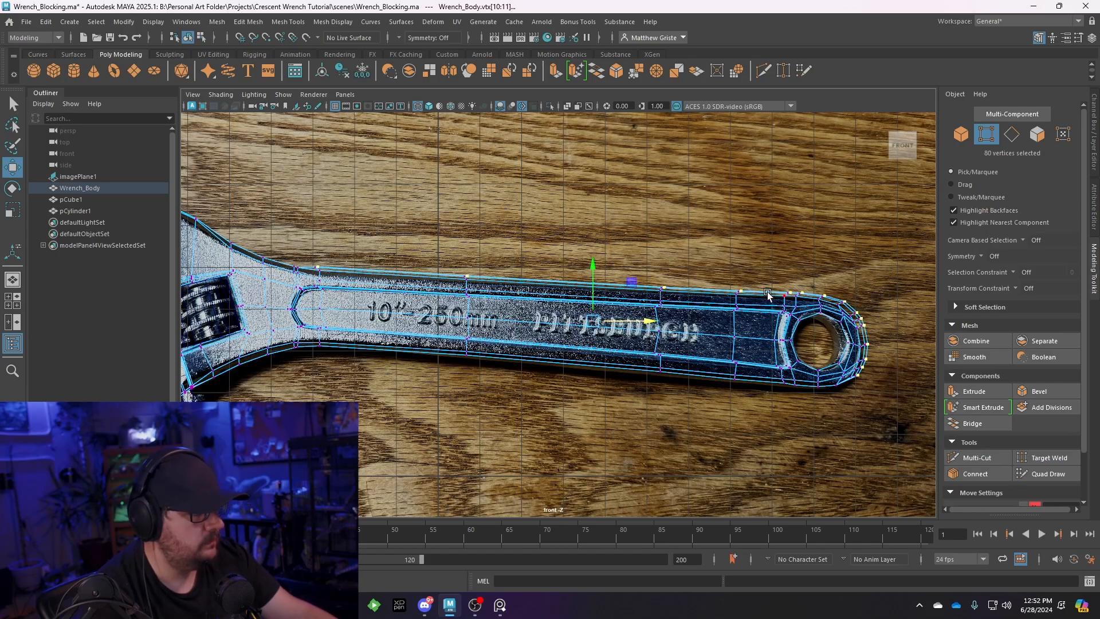
# Inspect the smoothed outer edge of the handle and its rounded hanging-hole end from several angles in the perspective view
pyautogui.press('space')
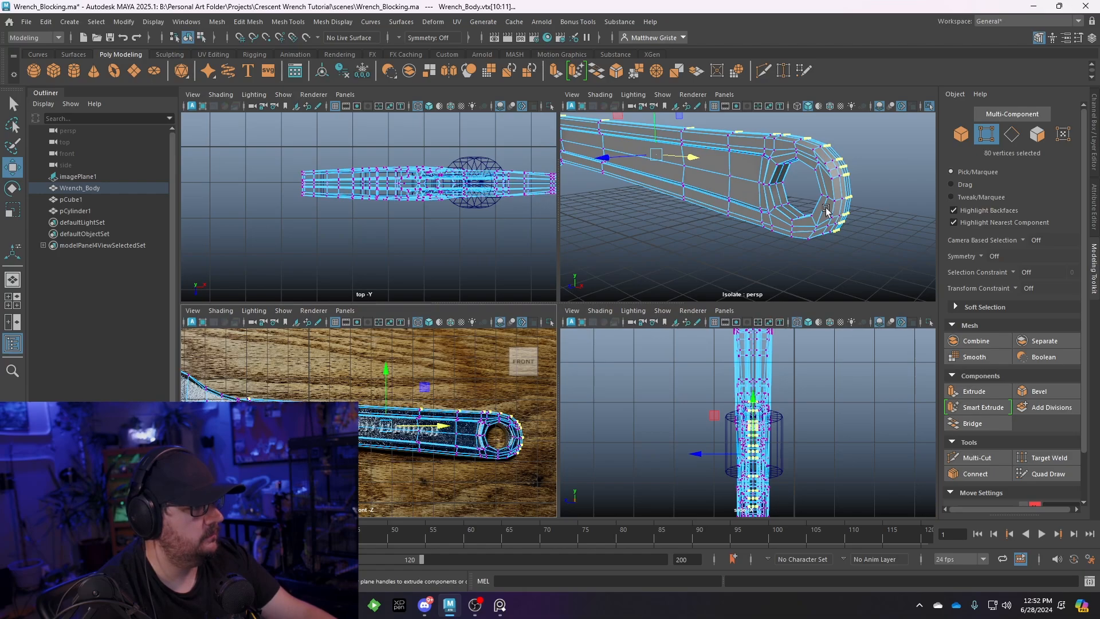
pyautogui.keyDown('alt'); pyautogui.moveTo(826, 210); pyautogui.dragTo(748, 210); pyautogui.keyUp('alt')
pyautogui.press('r')
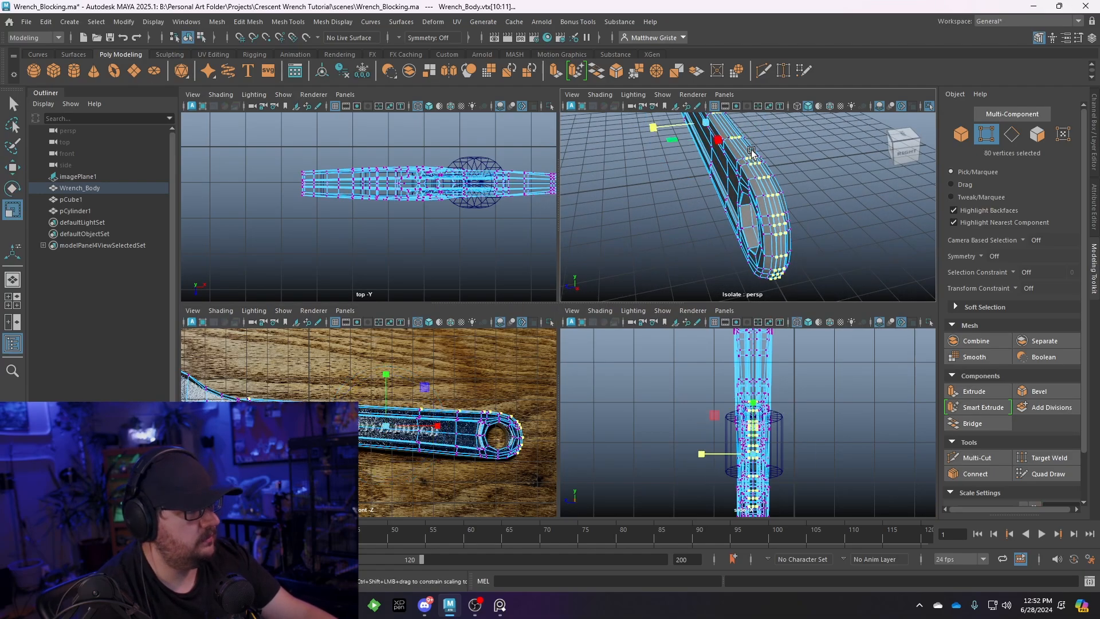
pyautogui.press('F8')
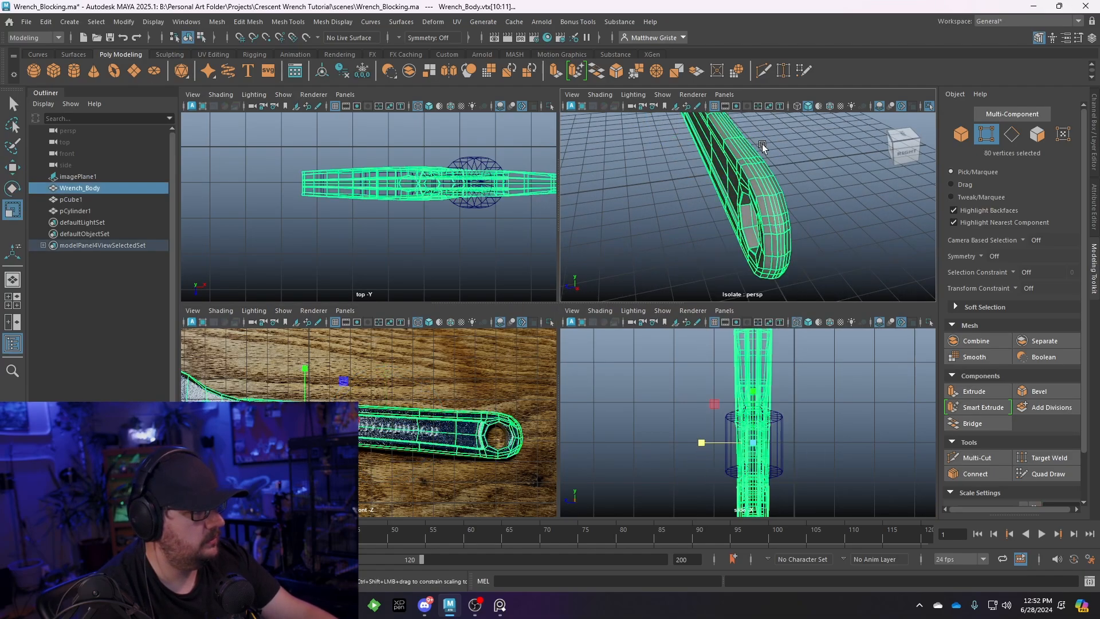
pyautogui.click(663, 205)
pyautogui.press('space')
pyautogui.keyDown('alt'); pyautogui.moveTo(663, 204); pyautogui.dragTo(521, 223); pyautogui.keyUp('alt')
pyautogui.click(518, 214)
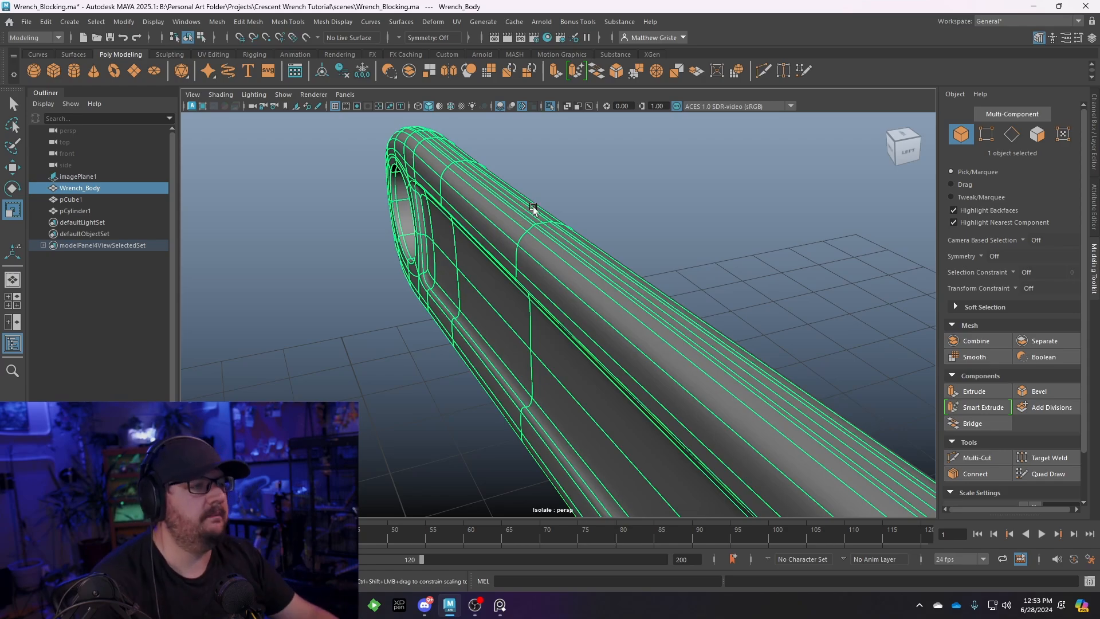
pyautogui.keyDown('alt'); pyautogui.moveTo(534, 210); pyautogui.dragTo(518, 386); pyautogui.keyUp('alt')
pyautogui.click(724, 329)
pyautogui.click(504, 366)
pyautogui.press('f')
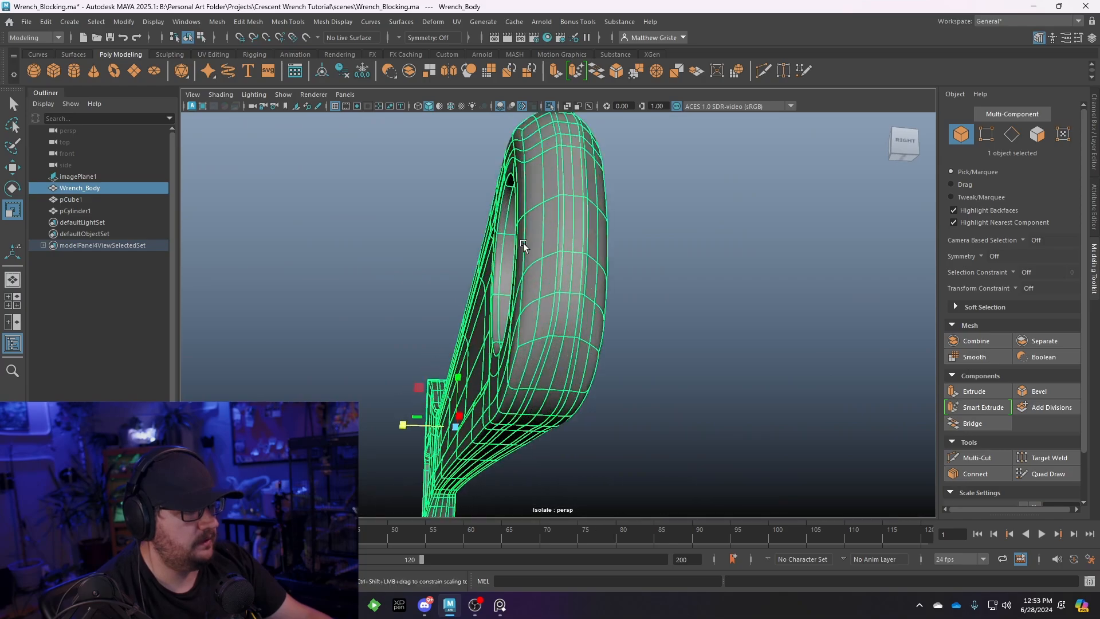
pyautogui.keyDown('alt'); pyautogui.moveTo(523, 244); pyautogui.dragTo(576, 275); pyautogui.keyUp('alt')
pyautogui.keyDown('alt'); pyautogui.moveTo(571, 234); pyautogui.dragTo(511, 296); pyautogui.keyUp('alt')
# Return to unsmoothed vertex editing and pull the outermost vertices at the middle of the handle's rounded end inward in the front view
pyautogui.press('1')
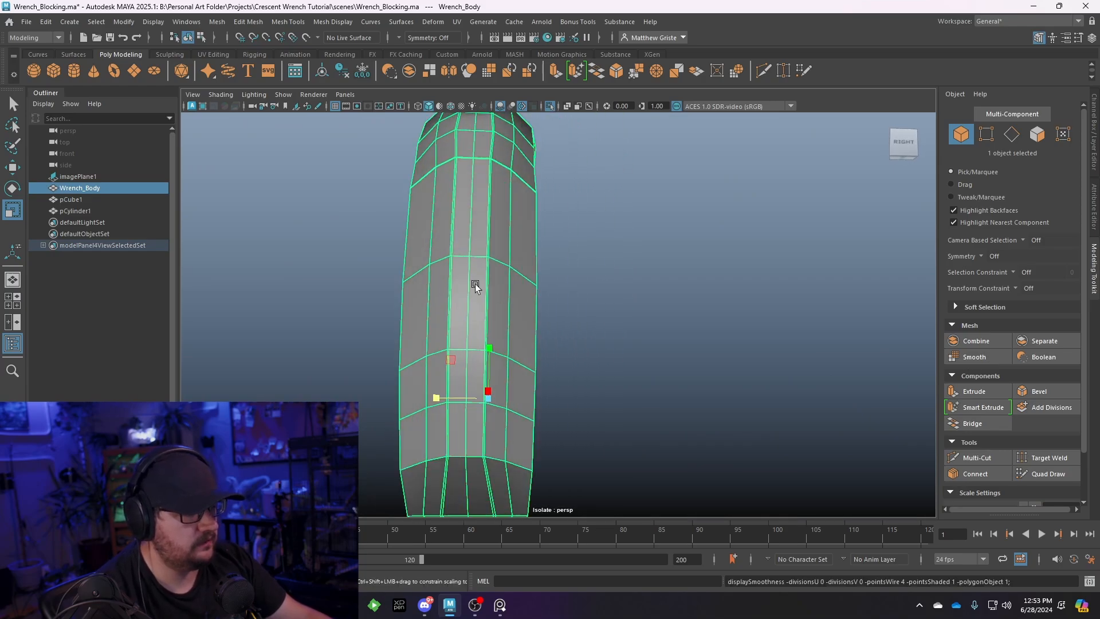
pyautogui.moveTo(472, 263); pyautogui.dragTo(433, 253, button='right')
pyautogui.keyDown('alt'); pyautogui.moveTo(432, 253); pyautogui.dragTo(523, 297); pyautogui.keyUp('alt')
pyautogui.keyDown('alt'); pyautogui.moveTo(659, 348); pyautogui.dragTo(616, 297, button='middle'); pyautogui.keyUp('alt')
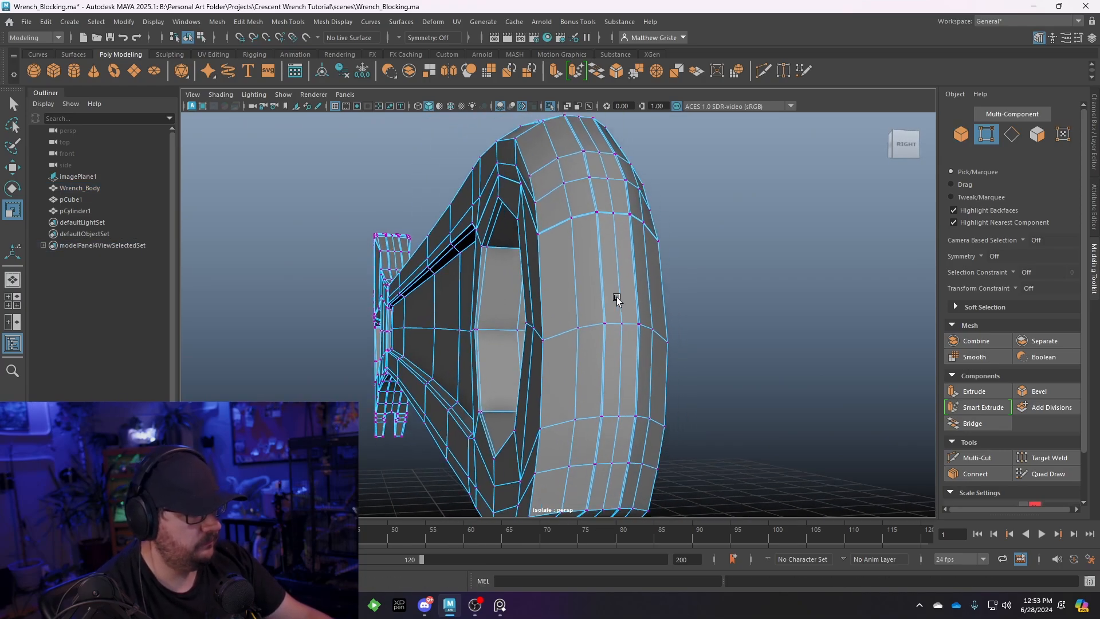
pyautogui.keyDown('alt'); pyautogui.moveTo(616, 297); pyautogui.dragTo(788, 363); pyautogui.keyUp('alt')
pyautogui.press('space')
pyautogui.press('space')
pyautogui.scroll(10, 556, 413)
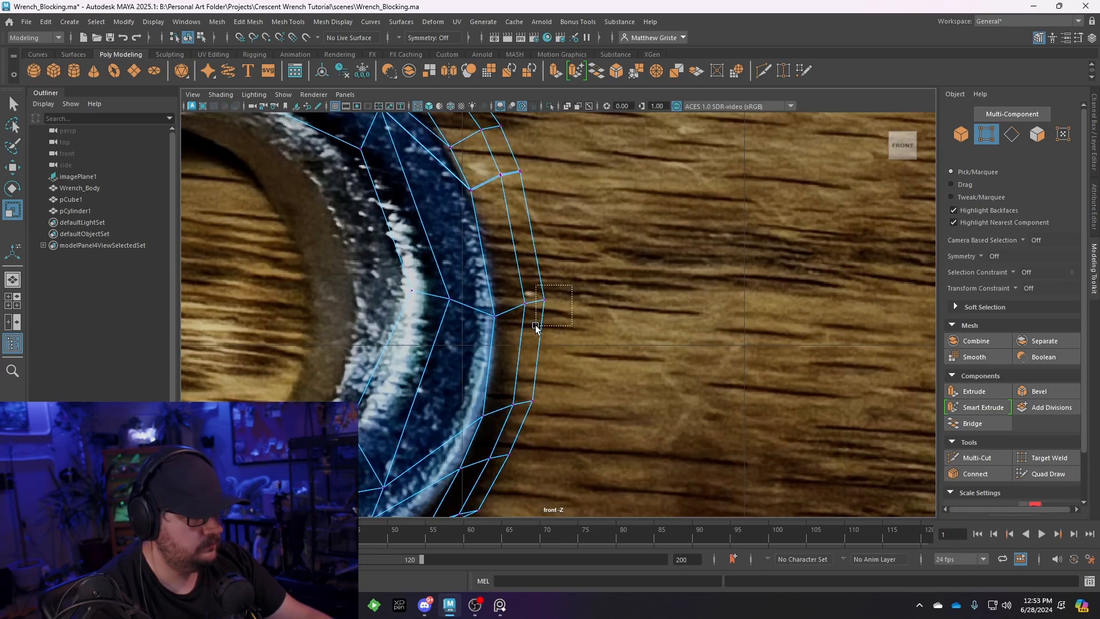
pyautogui.press('w')
pyautogui.moveTo(536, 325); pyautogui.dragTo(537, 308)
pyautogui.moveTo(542, 394); pyautogui.dragTo(527, 405)
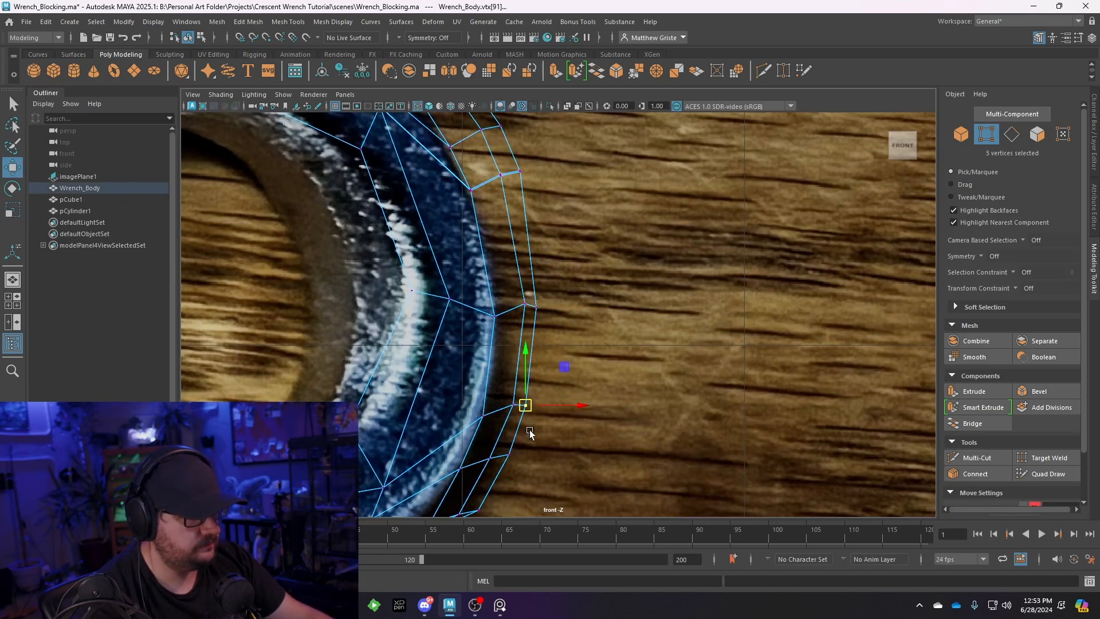
# Move the outermost vertex rows on the lower curve of the handle's rounded end slightly inward to even out the outline
pyautogui.keyDown('alt'); pyautogui.moveTo(546, 448); pyautogui.dragTo(594, 347, button='middle'); pyautogui.keyUp('alt')
pyautogui.moveTo(557, 350); pyautogui.dragTo(551, 346)
pyautogui.moveTo(557, 354); pyautogui.dragTo(551, 361)
pyautogui.moveTo(546, 431); pyautogui.dragTo(519, 403)
pyautogui.moveTo(527, 409); pyautogui.dragTo(526, 415)
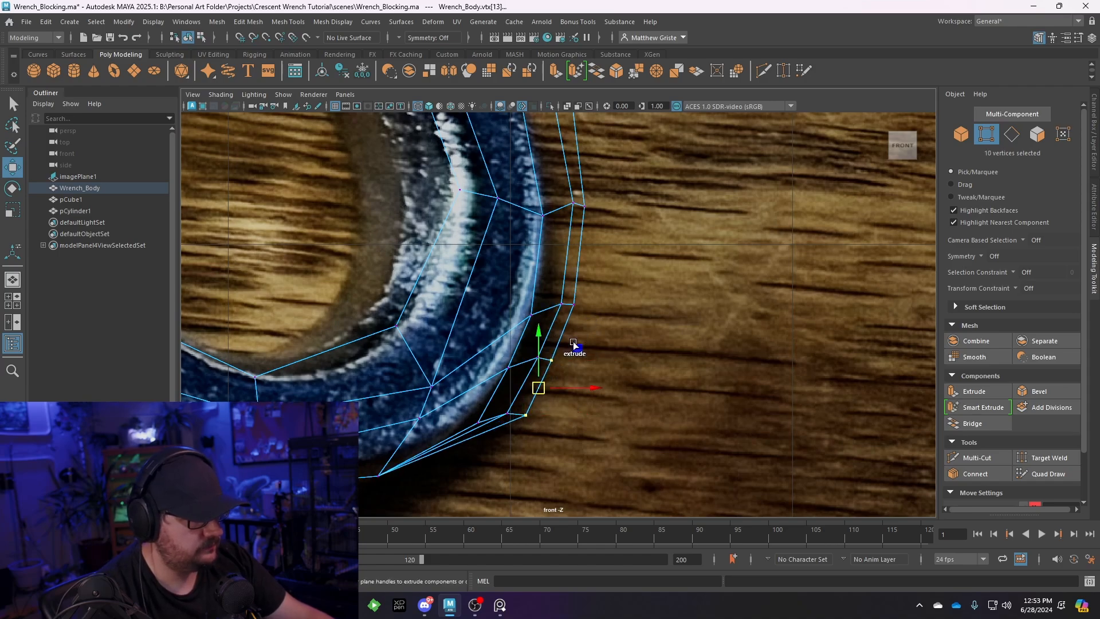
# Add the remaining outermost rows of the rounded end to the selection, scale them outward across the thickness, and preview the mesh smoothed
pyautogui.keyDown('shift'); pyautogui.moveTo(586, 294); pyautogui.dragTo(568, 328); pyautogui.keyUp('shift')
pyautogui.keyDown('shift'); pyautogui.moveTo(590, 221); pyautogui.dragTo(580, 224); pyautogui.keyUp('shift')
pyautogui.keyDown('alt'); pyautogui.moveTo(596, 202); pyautogui.dragTo(596, 306, button='middle'); pyautogui.keyUp('alt')
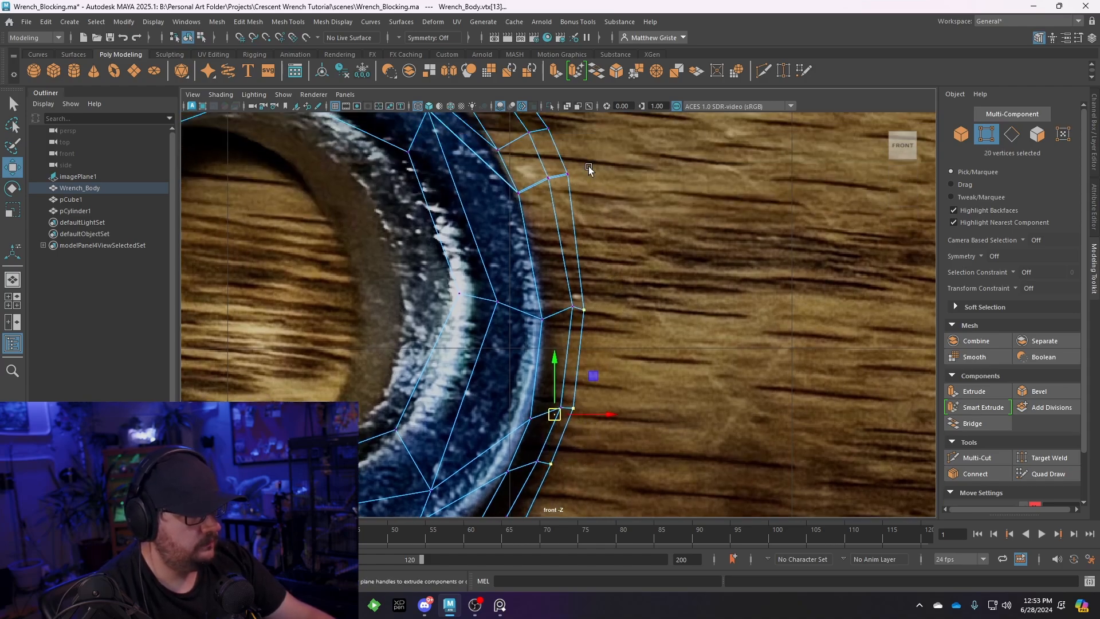
pyautogui.keyDown('shift'); pyautogui.moveTo(590, 161); pyautogui.dragTo(560, 184); pyautogui.keyUp('shift')
pyautogui.press('space')
pyautogui.press('space')
pyautogui.keyDown('alt'); pyautogui.moveTo(769, 292); pyautogui.dragTo(543, 257); pyautogui.keyUp('alt')
pyautogui.press('e')
pyautogui.press('r')
pyautogui.moveTo(373, 388); pyautogui.dragTo(356, 390)
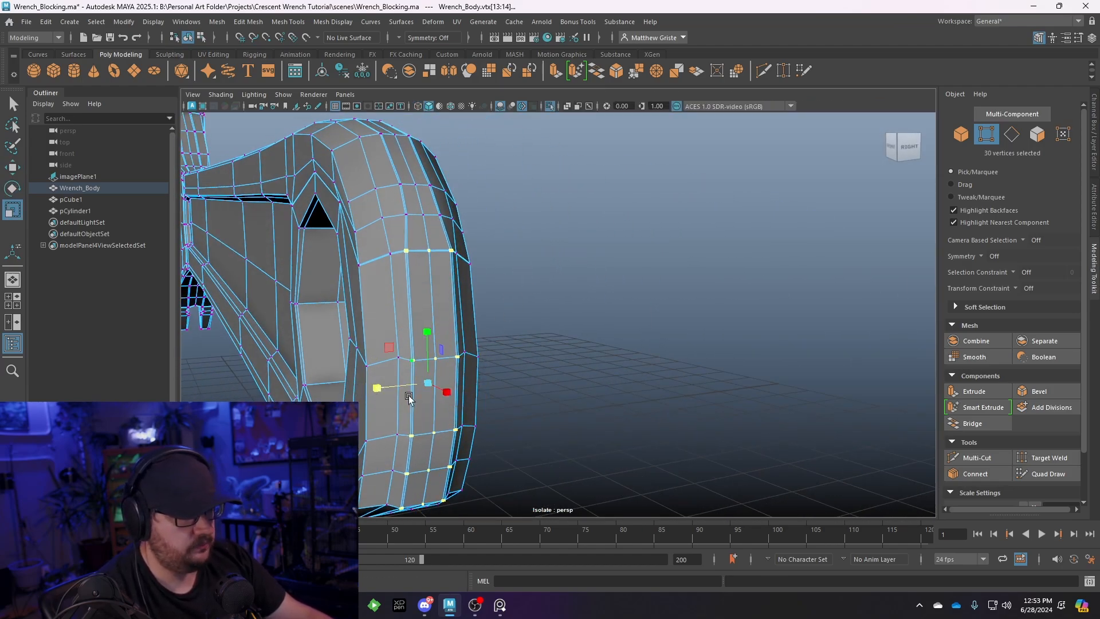
pyautogui.press('3')
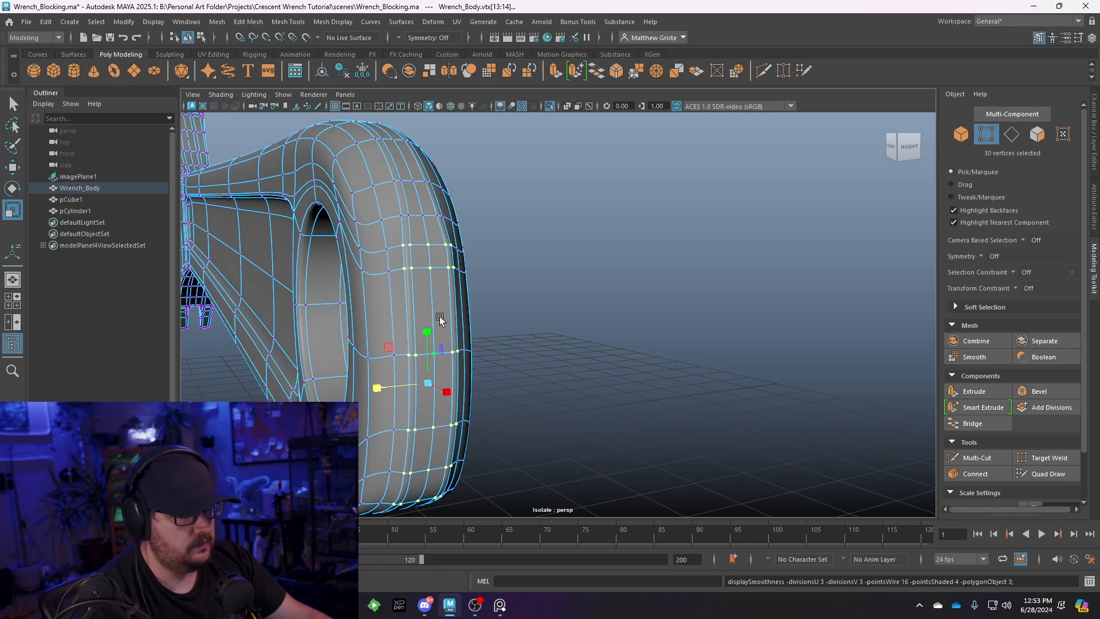
# Deselect the two outer vertex columns around the rounded end and scale the three remaining central columns closer together
pyautogui.moveTo(385, 230); pyautogui.dragTo(409, 284)
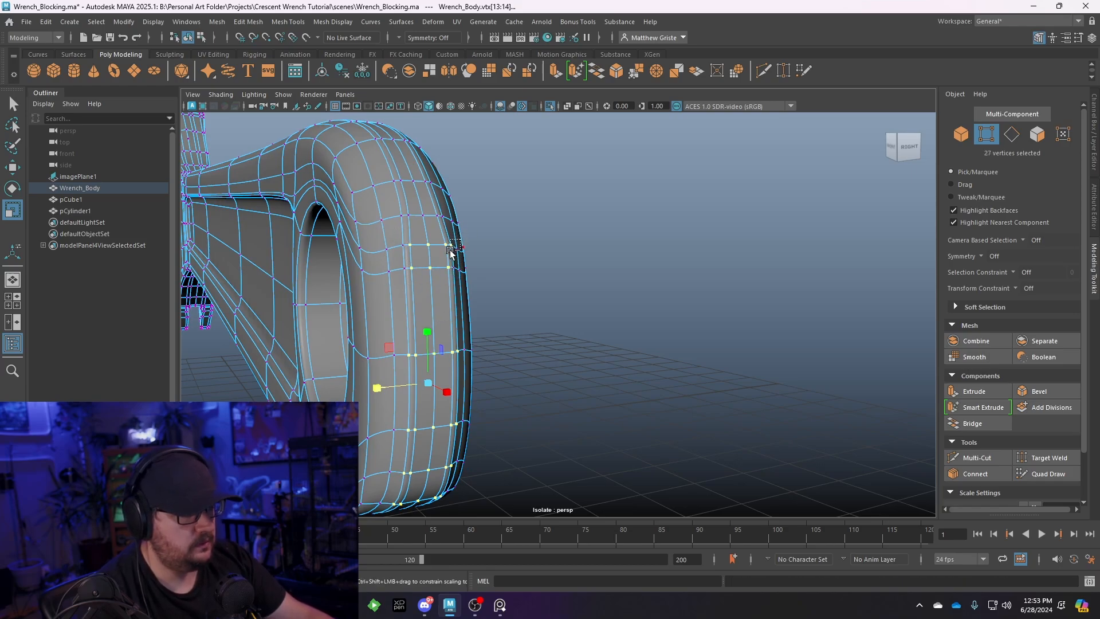
pyautogui.keyDown('ctrl'); pyautogui.moveTo(450, 250); pyautogui.dragTo(450, 251); pyautogui.keyUp('ctrl')
pyautogui.keyDown('alt'); pyautogui.moveTo(472, 360); pyautogui.dragTo(489, 239, button='middle'); pyautogui.keyUp('alt')
pyautogui.keyDown('ctrl'); pyautogui.moveTo(412, 295); pyautogui.dragTo(421, 306); pyautogui.keyUp('ctrl')
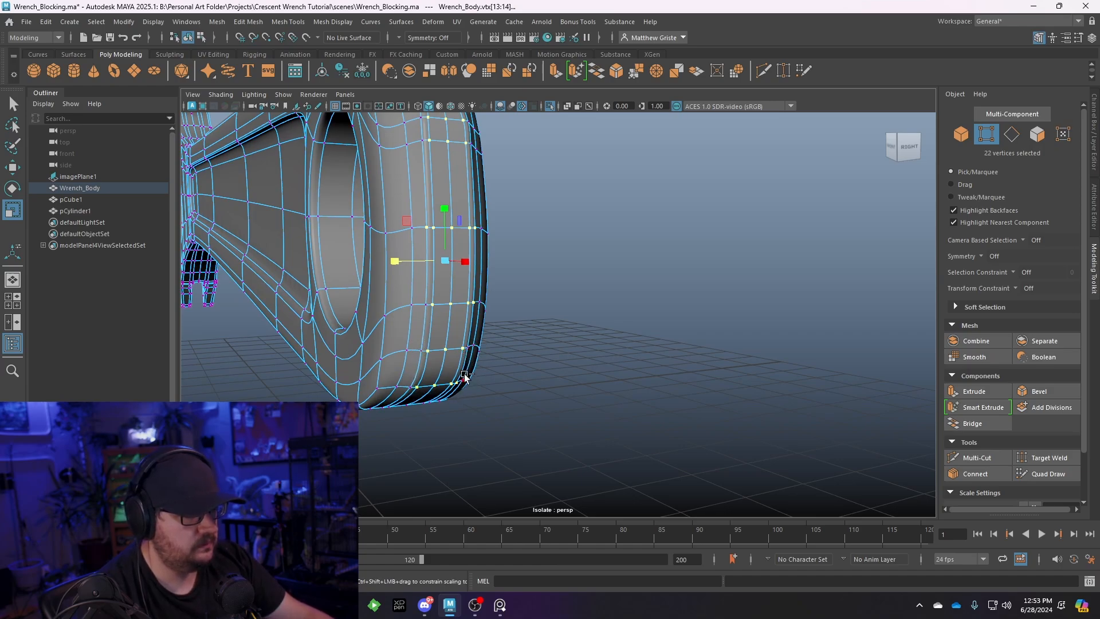
pyautogui.keyDown('ctrl'); pyautogui.moveTo(456, 391); pyautogui.dragTo(458, 392); pyautogui.keyUp('ctrl')
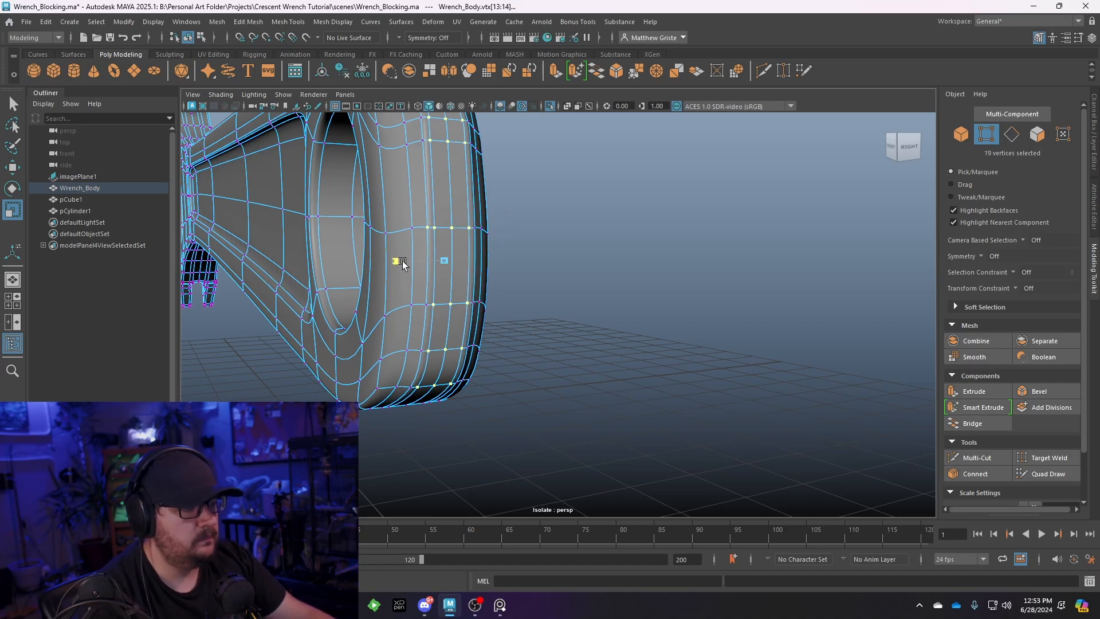
pyautogui.keyDown('ctrl'); pyautogui.moveTo(413, 207); pyautogui.dragTo(425, 233); pyautogui.keyUp('ctrl')
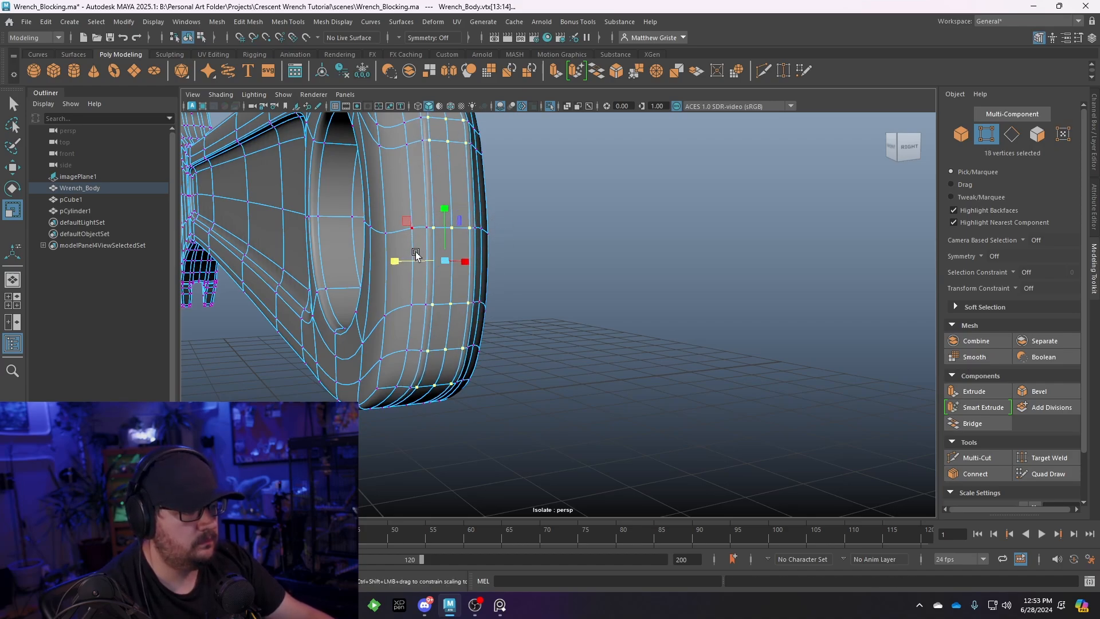
pyautogui.moveTo(416, 254)
pyautogui.mouseDown(button='middle')
pyautogui.moveTo(444, 261)
pyautogui.moveTo(435, 262)
pyautogui.mouseUp(button='middle')
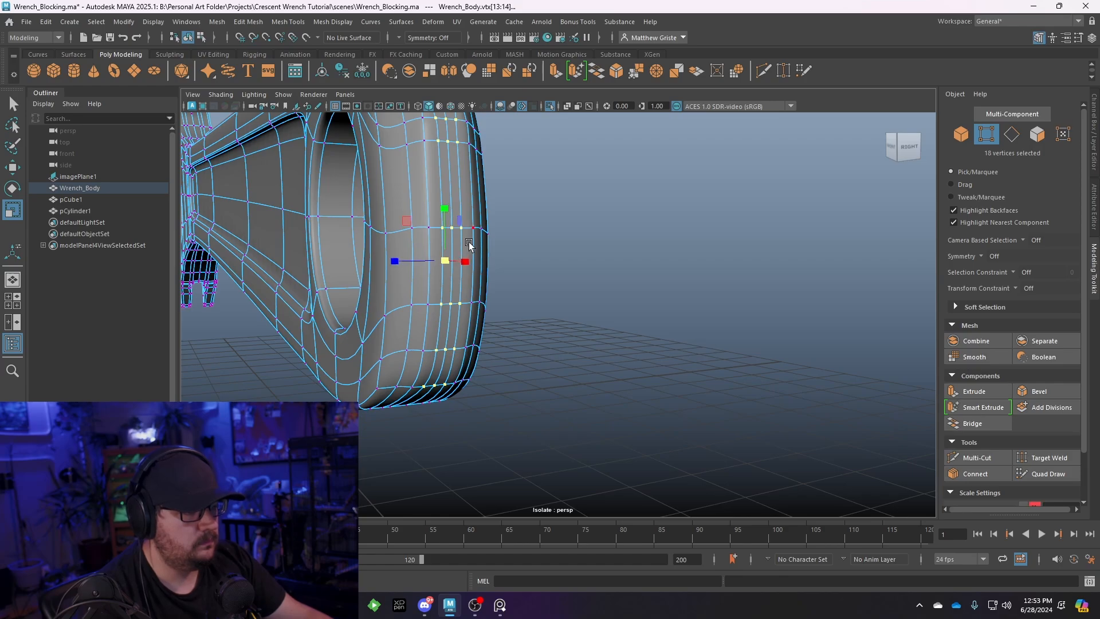
# Return to object mode and examine the smoothed handle end and hanging hole from the side and front
pyautogui.click(571, 244)
pyautogui.scroll(-4, 568, 244)
pyautogui.keyDown('alt'); pyautogui.moveTo(539, 247); pyautogui.dragTo(476, 282); pyautogui.keyUp('alt')
pyautogui.moveTo(413, 264); pyautogui.dragTo(485, 248, button='right')
pyautogui.click(485, 339)
pyautogui.keyDown('alt'); pyautogui.moveTo(482, 349); pyautogui.dragTo(732, 290); pyautogui.keyUp('alt')
pyautogui.click(564, 338)
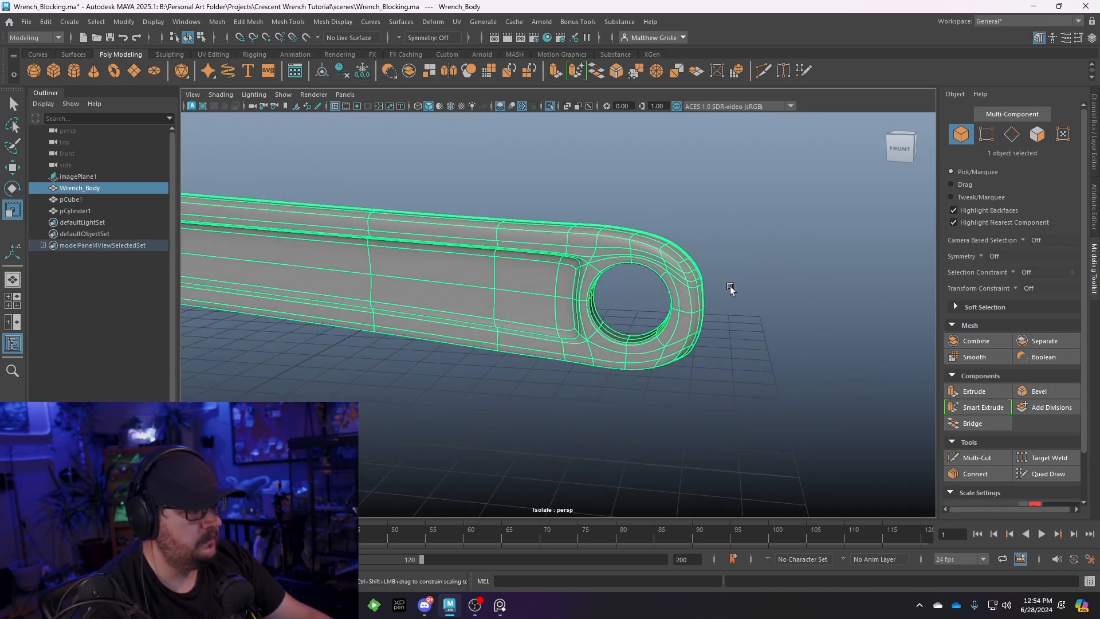
pyautogui.keyDown('alt'); pyautogui.moveTo(732, 290); pyautogui.dragTo(618, 315, button='middle'); pyautogui.keyUp('alt')
pyautogui.scroll(4, 617, 315)
pyautogui.keyDown('alt'); pyautogui.moveTo(617, 315); pyautogui.dragTo(625, 259); pyautogui.keyUp('alt')
# Turn off smooth preview and move the doubled vertices on the rounded end's upper curve apart, up along the outline in the front view
pyautogui.press('1')
pyautogui.press('space')
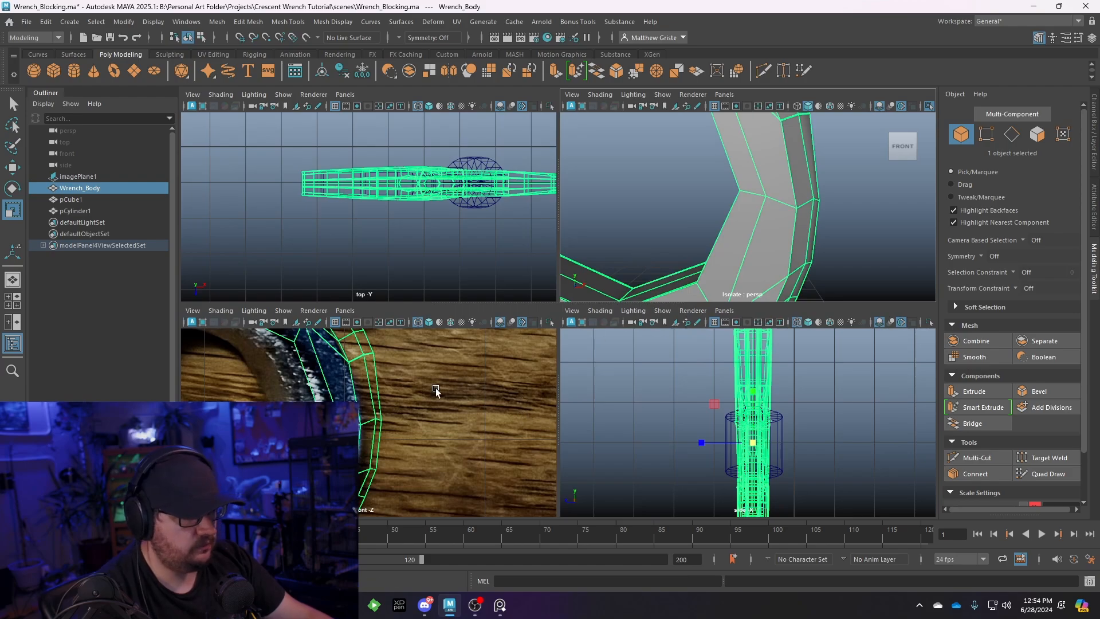
pyautogui.keyDown('alt'); pyautogui.moveTo(413, 353); pyautogui.dragTo(425, 393, button='middle'); pyautogui.keyUp('alt')
pyautogui.scroll(6, 425, 393)
pyautogui.press('space')
pyautogui.keyDown('alt'); pyautogui.moveTo(606, 243); pyautogui.dragTo(544, 346, button='middle'); pyautogui.keyUp('alt')
pyautogui.scroll(1, 545, 346)
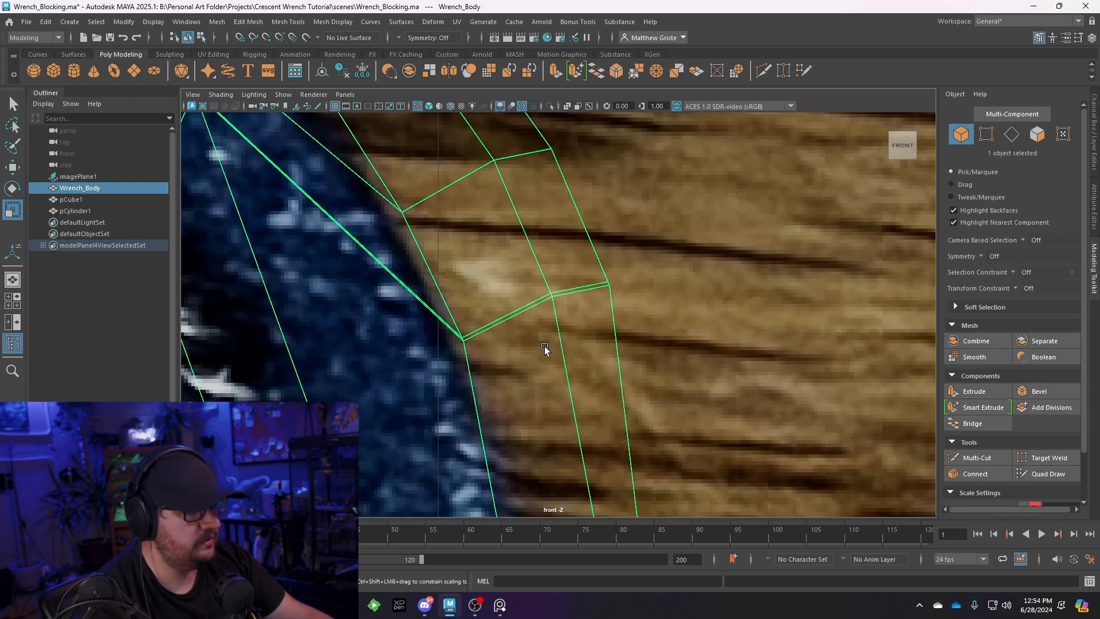
pyautogui.moveTo(558, 265); pyautogui.dragTo(502, 264, button='right')
pyautogui.scroll(2, 609, 258)
pyautogui.moveTo(614, 247); pyautogui.dragTo(581, 140)
pyautogui.press('w')
pyautogui.click(550, 287)
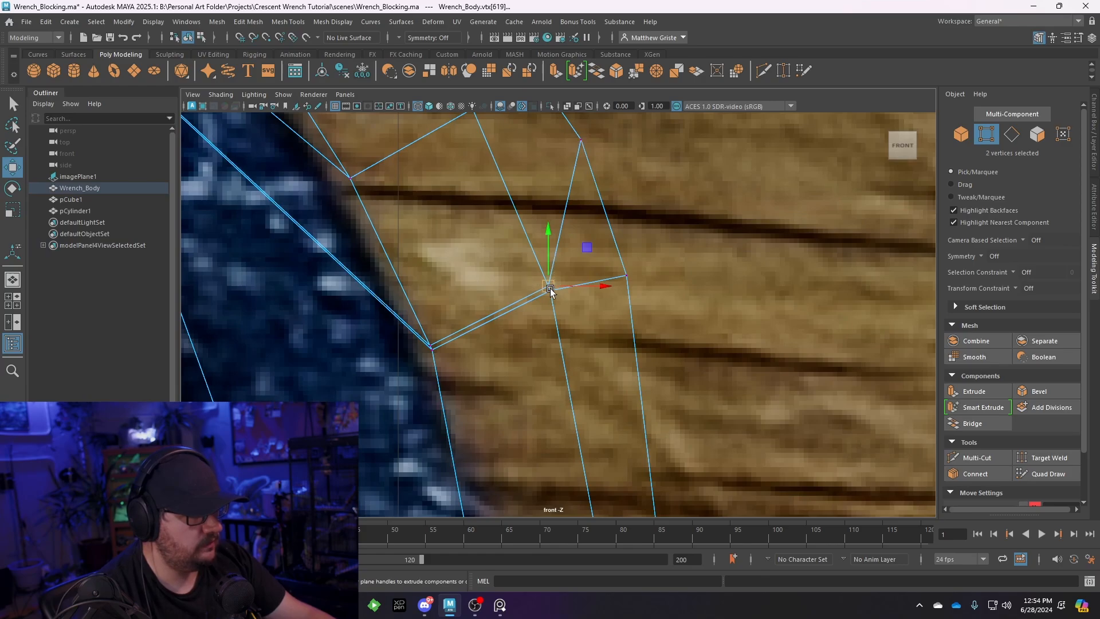
pyautogui.moveTo(550, 288); pyautogui.dragTo(518, 200)
pyautogui.moveTo(425, 348); pyautogui.dragTo(370, 228)
# Shift the neighbouring inner and middle vertices on the upper curve farther up along the outline to space the rows evenly
pyautogui.moveTo(322, 163); pyautogui.dragTo(373, 196)
pyautogui.keyDown('alt'); pyautogui.moveTo(384, 205); pyautogui.dragTo(495, 336, button='middle'); pyautogui.keyUp('alt')
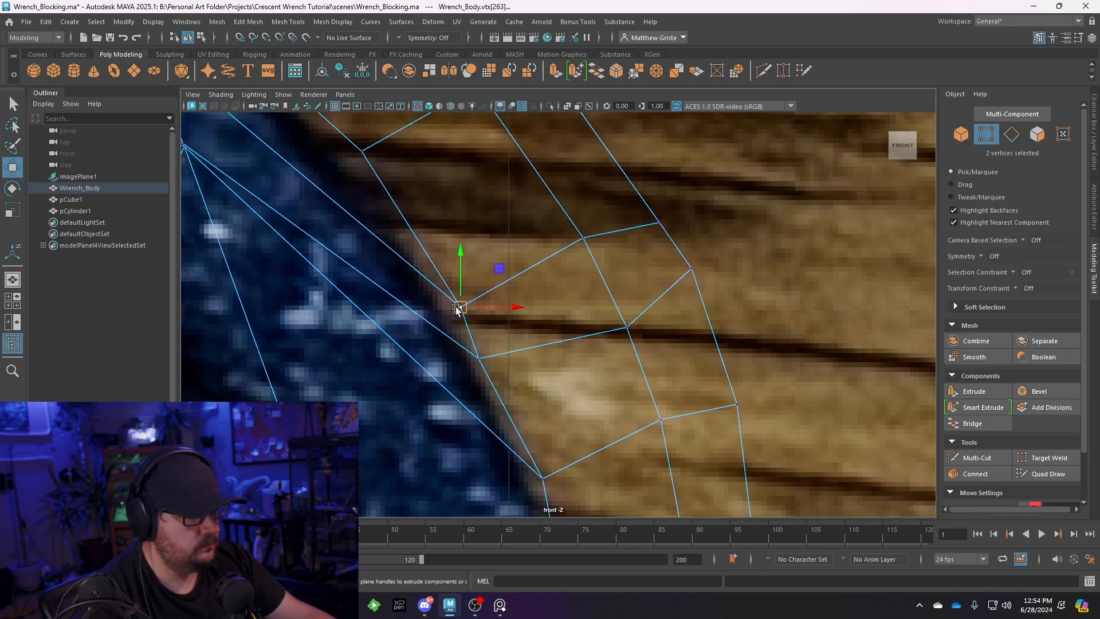
pyautogui.moveTo(461, 309); pyautogui.dragTo(449, 241)
pyautogui.click(583, 240)
pyautogui.moveTo(583, 239); pyautogui.dragTo(567, 215)
# Move the rounded end's vertices and the column above the hanging hole slightly inward and down to fit the reference outline
pyautogui.scroll(-10, 567, 215)
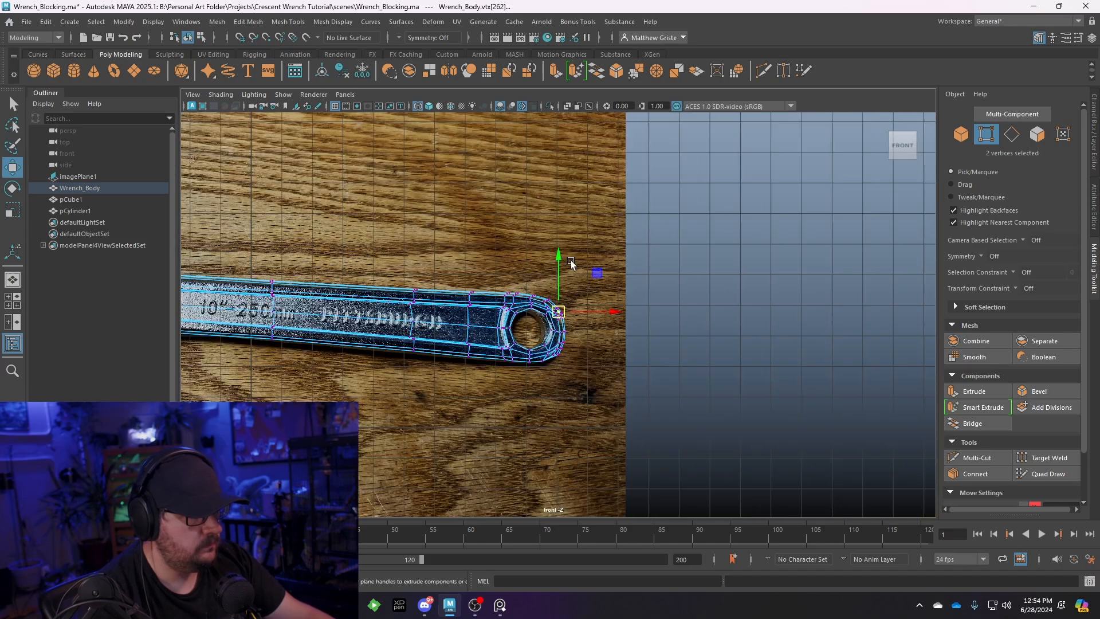
pyautogui.scroll(6, 516, 321)
pyautogui.scroll(1, 545, 310)
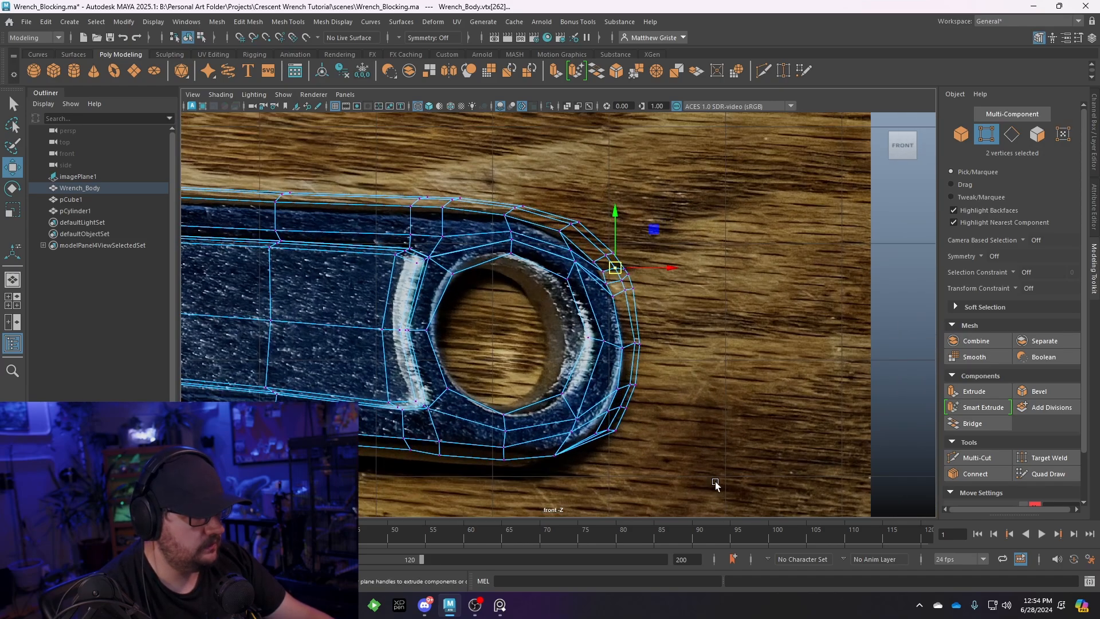
pyautogui.moveTo(718, 500); pyautogui.dragTo(541, 199)
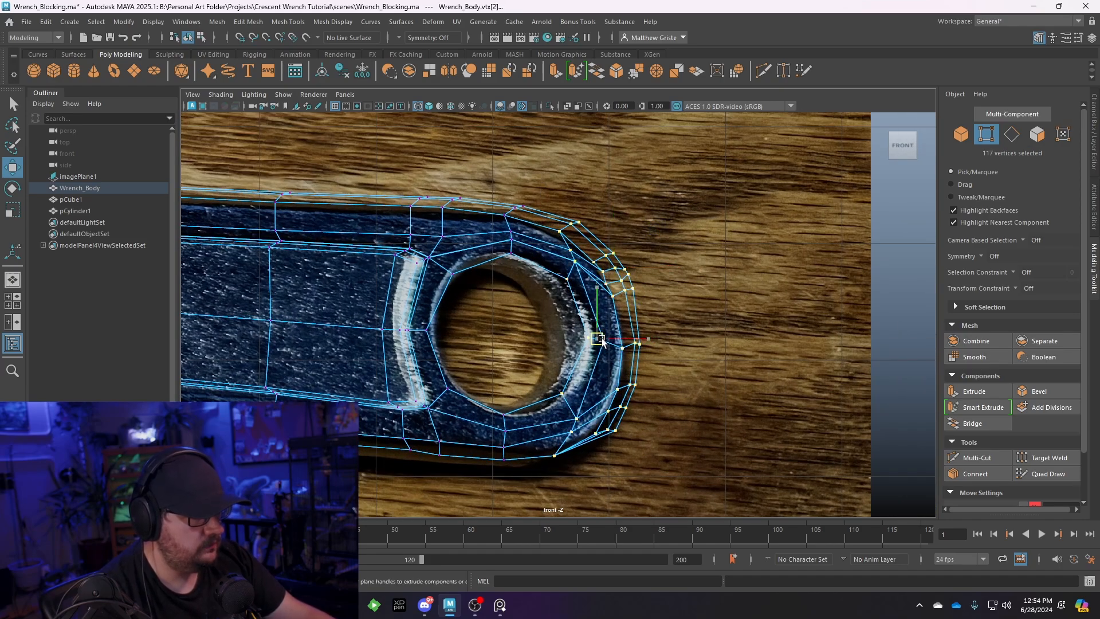
pyautogui.moveTo(601, 339); pyautogui.dragTo(587, 347)
pyautogui.moveTo(478, 180); pyautogui.dragTo(531, 270)
pyautogui.moveTo(513, 230); pyautogui.dragTo(505, 235)
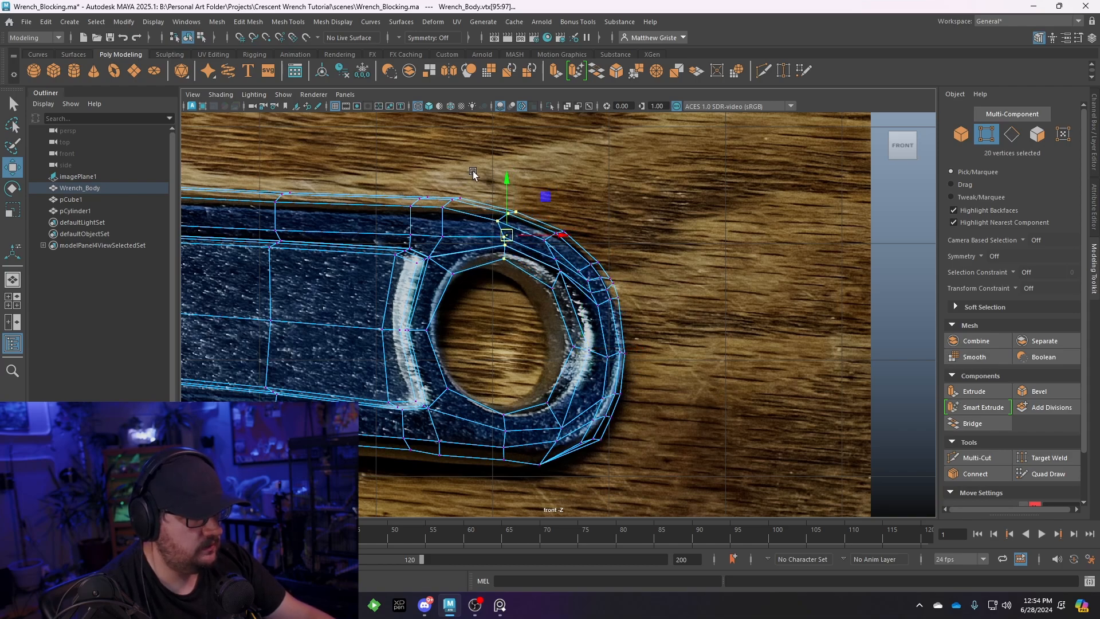
# Move the outer vertices along the handle's upper and lower edges near the hanging-hole end inward to match the reference photo
pyautogui.moveTo(474, 171); pyautogui.dragTo(431, 209)
pyautogui.keyDown('alt'); pyautogui.moveTo(331, 223); pyautogui.dragTo(542, 244, button='middle'); pyautogui.keyUp('alt')
pyautogui.moveTo(505, 188); pyautogui.dragTo(466, 222)
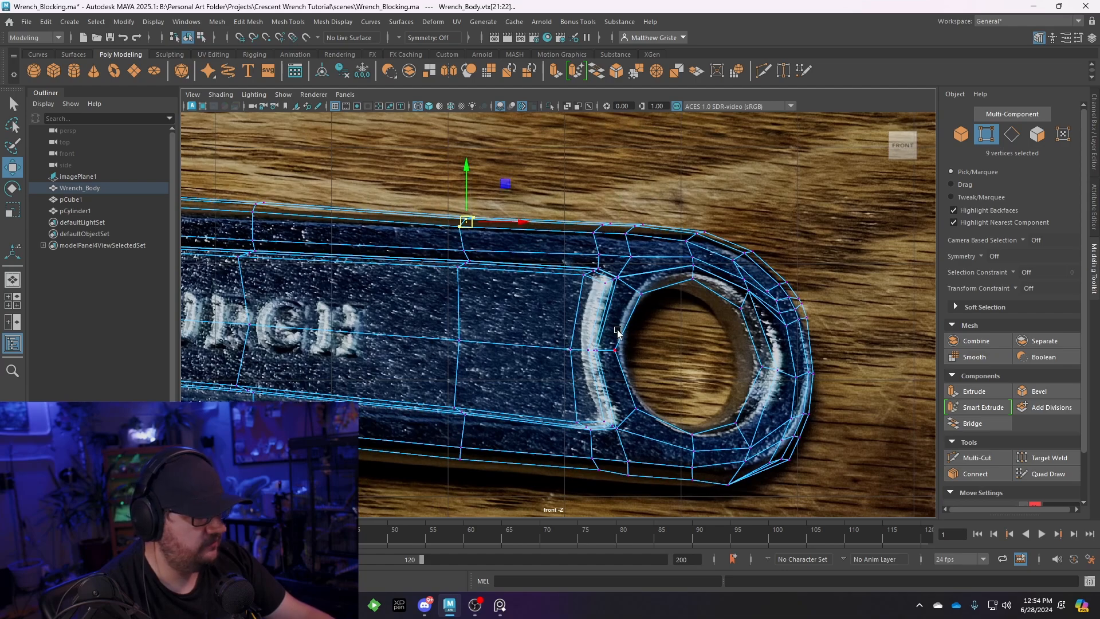
pyautogui.scroll(1, 617, 331)
pyautogui.keyDown('alt'); pyautogui.moveTo(682, 430); pyautogui.dragTo(596, 354, button='middle'); pyautogui.keyUp('alt')
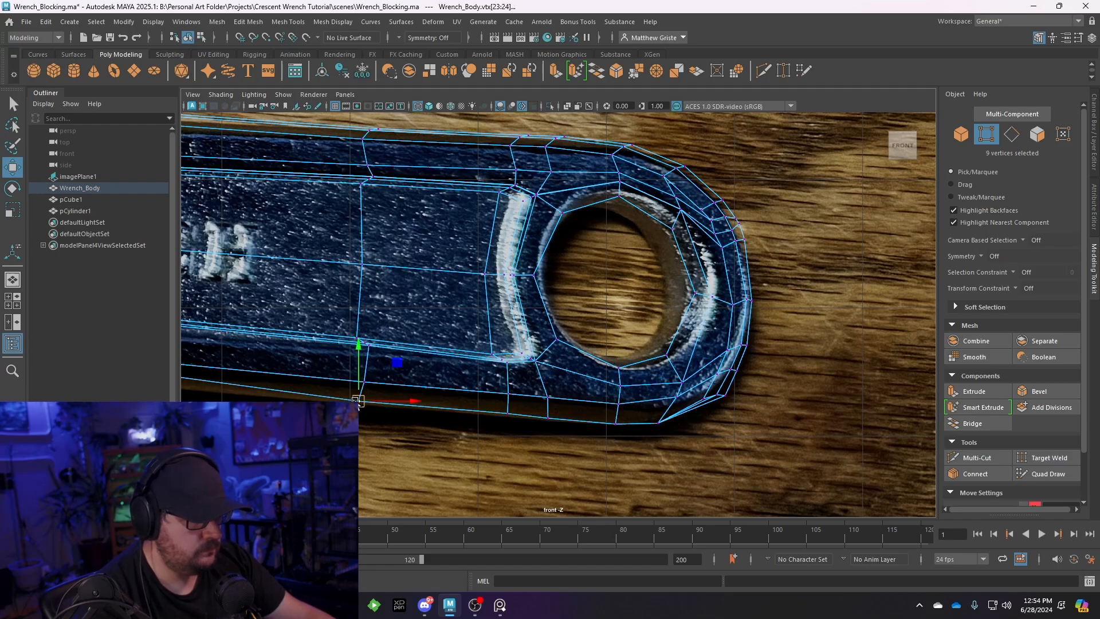
pyautogui.scroll(5, 363, 396)
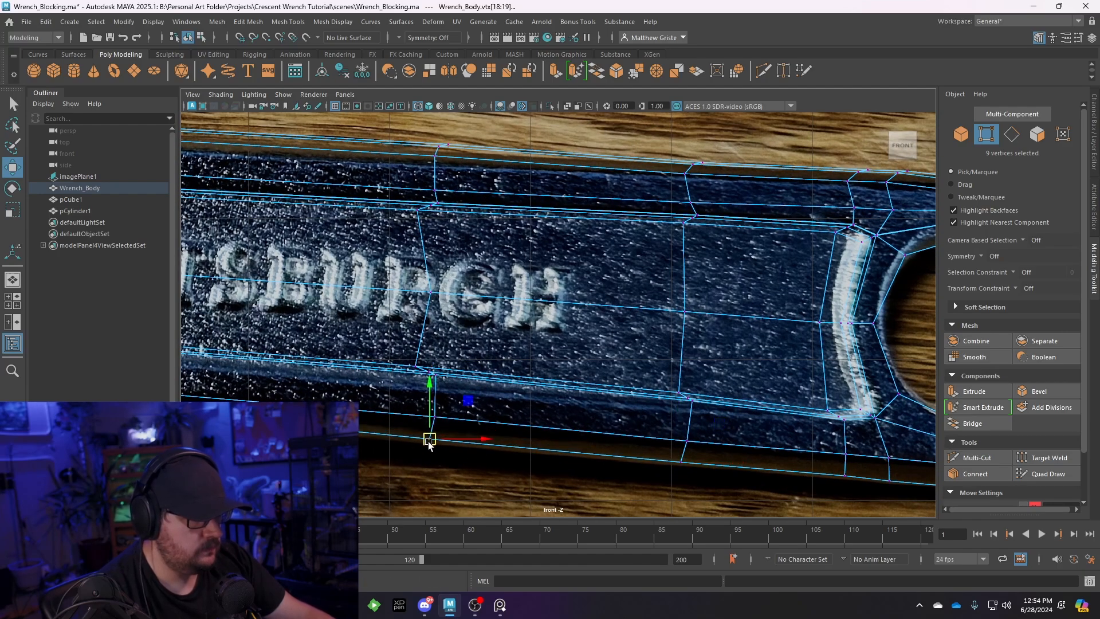
pyautogui.keyDown('alt'); pyautogui.moveTo(568, 310); pyautogui.dragTo(582, 376, button='middle'); pyautogui.keyUp('alt')
pyautogui.moveTo(460, 222); pyautogui.dragTo(454, 228)
# Adjust the outer vertices on the handle's upper edge above the "10"-250mm" lettering and at the neck to follow the reference outline
pyautogui.scroll(-5, 573, 270)
pyautogui.scroll(4, 690, 308)
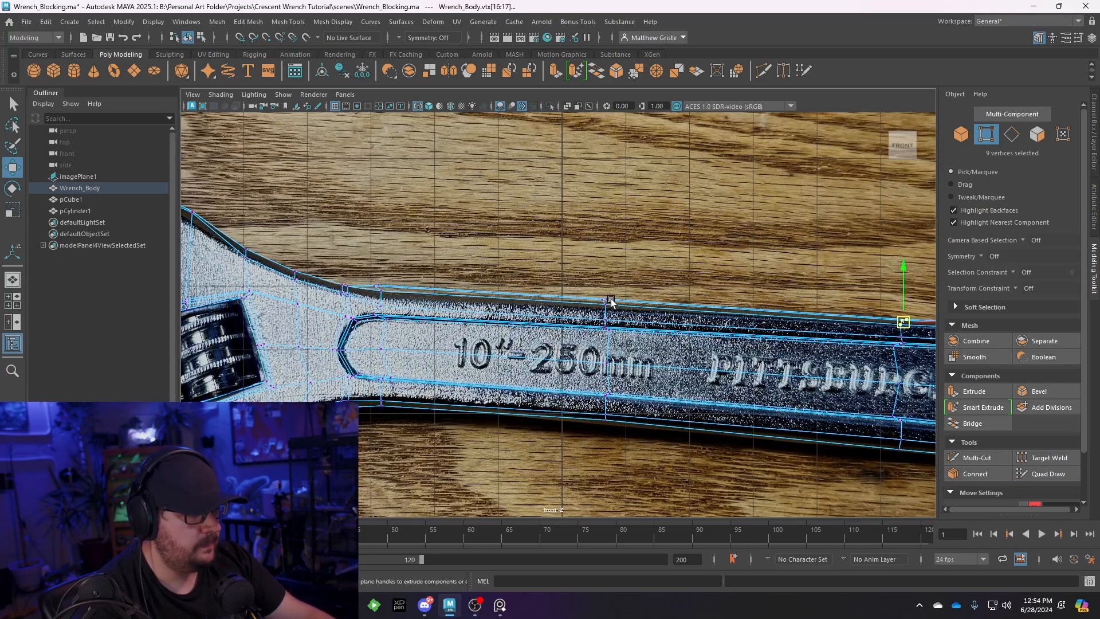
pyautogui.scroll(1, 634, 302)
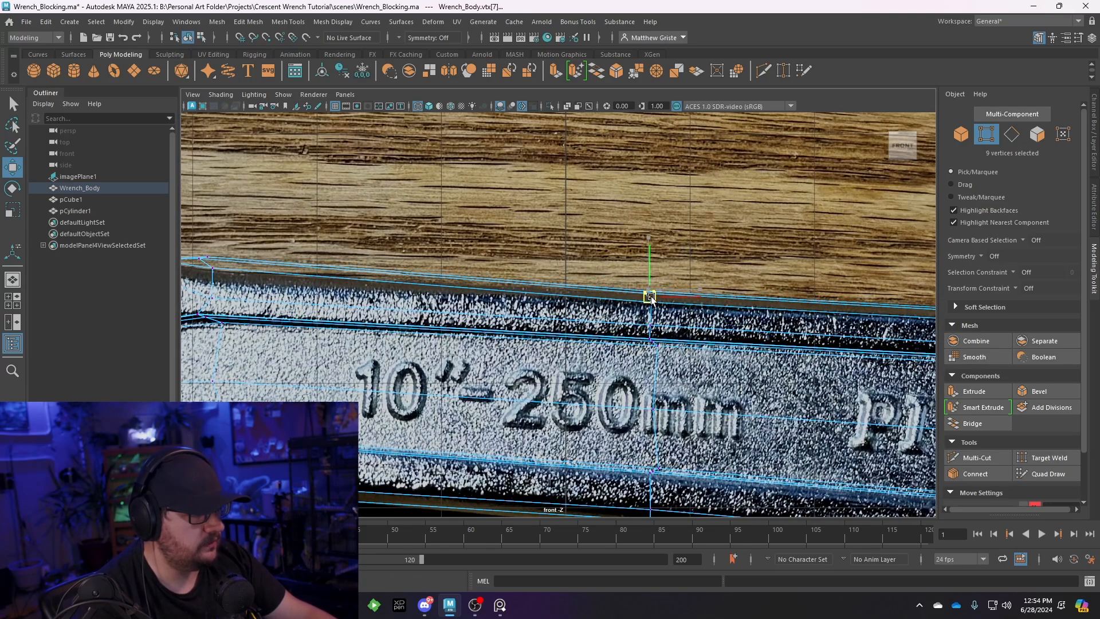
pyautogui.keyDown('alt'); pyautogui.moveTo(293, 233); pyautogui.dragTo(637, 302, button='middle'); pyautogui.keyUp('alt')
pyautogui.scroll(4, 639, 302)
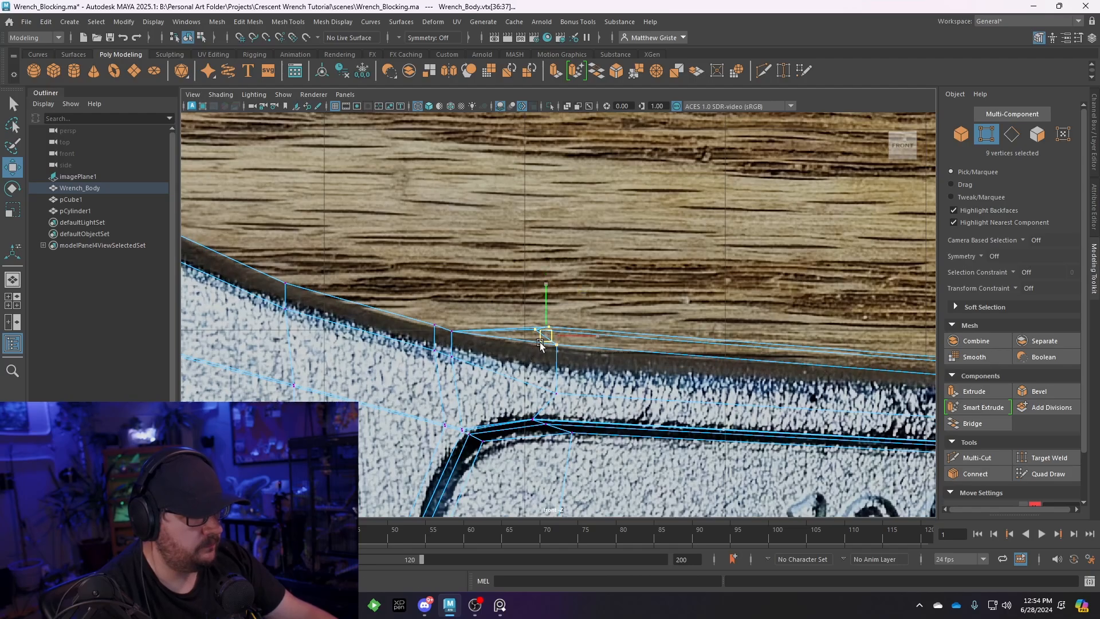
# Return to object mode and examine the whole handle with smooth preview in the perspective view
pyautogui.press('space')
pyautogui.press('space')
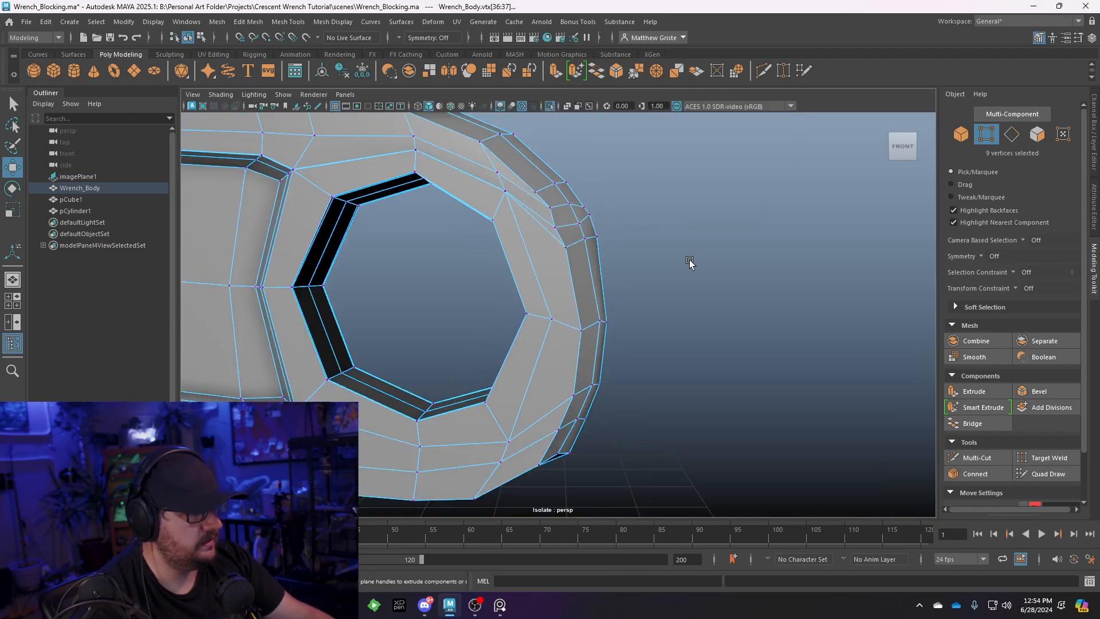
pyautogui.scroll(-3, 690, 262)
pyautogui.moveTo(521, 256); pyautogui.dragTo(555, 230, button='right')
pyautogui.press('3')
pyautogui.click(599, 213)
pyautogui.scroll(-4, 596, 217)
pyautogui.keyDown('alt'); pyautogui.moveTo(574, 229); pyautogui.dragTo(558, 202); pyautogui.keyUp('alt')
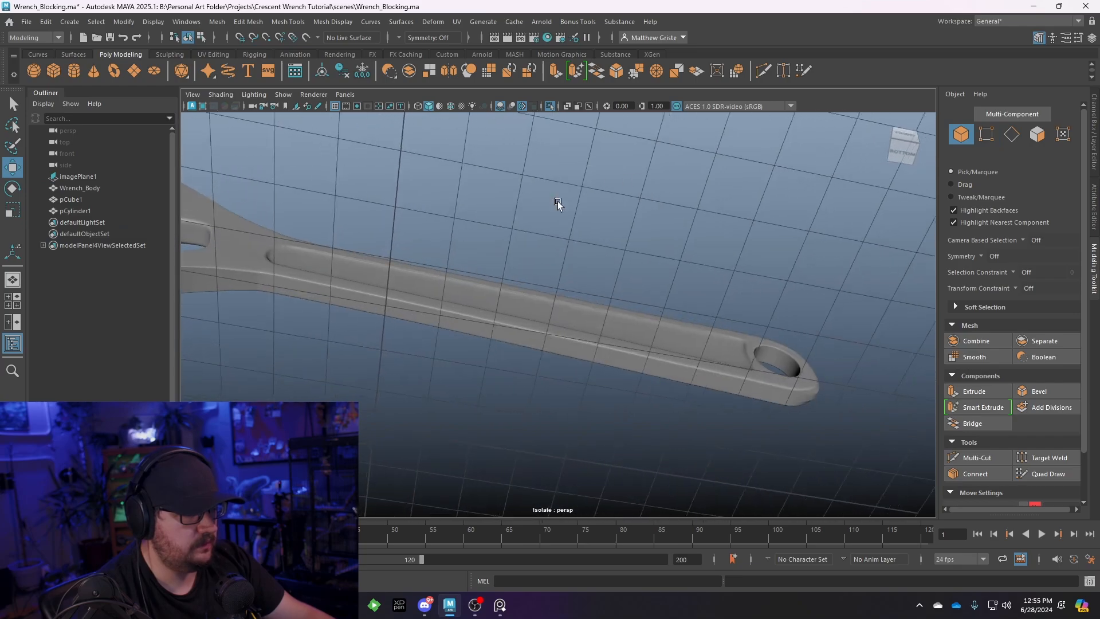
# Select the wrench body in the front view and pick the outermost lower-edge vertices at the neck in vertex mode
pyautogui.keyDown('alt'); pyautogui.moveTo(492, 331); pyautogui.dragTo(535, 312); pyautogui.keyUp('alt')
pyautogui.click(476, 254)
pyautogui.press('space')
pyautogui.press('space')
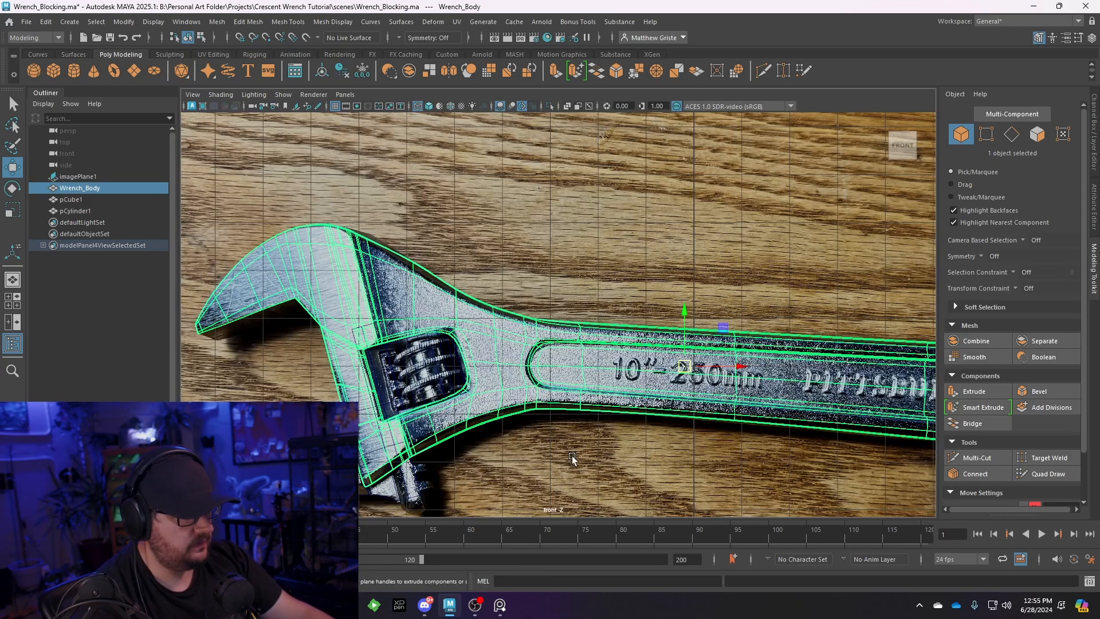
pyautogui.scroll(6, 516, 310)
pyautogui.moveTo(453, 265); pyautogui.dragTo(435, 267, button='right')
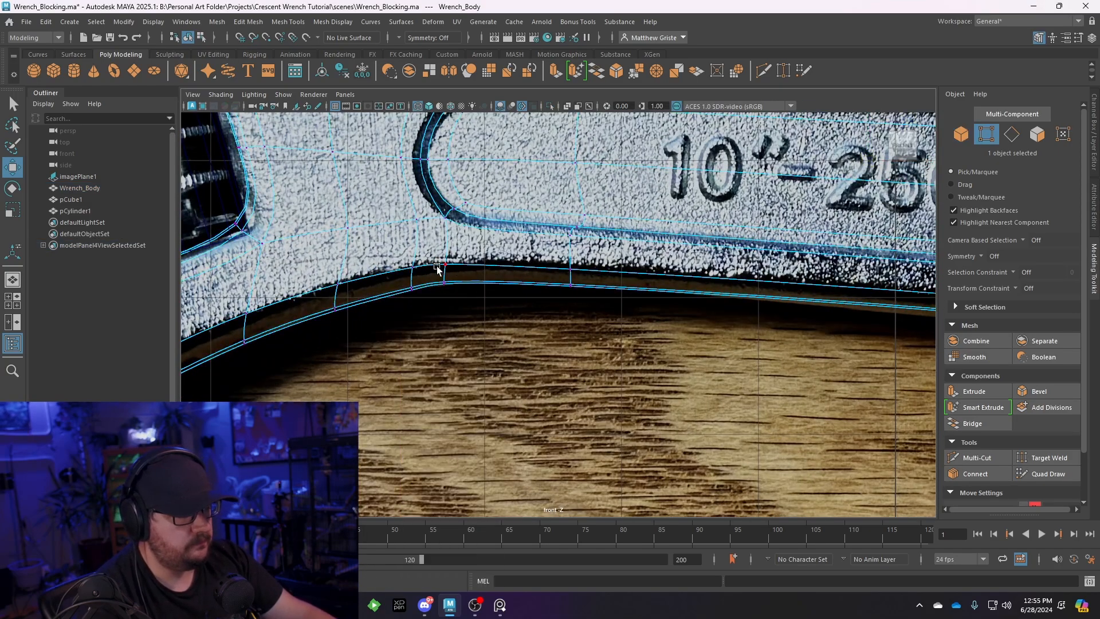
pyautogui.scroll(3, 442, 272)
pyautogui.moveTo(415, 282); pyautogui.dragTo(383, 257)
pyautogui.keyDown('shift'); pyautogui.moveTo(561, 265); pyautogui.dragTo(593, 285); pyautogui.keyUp('shift')
# Add the remaining outermost vertices along the handle's lower edge to the selection, up to the hanging-hole end
pyautogui.keyDown('alt'); pyautogui.moveTo(836, 337); pyautogui.dragTo(656, 314, button='middle'); pyautogui.keyUp('alt')
pyautogui.keyDown('alt'); pyautogui.moveTo(898, 340); pyautogui.dragTo(622, 347, button='middle'); pyautogui.keyUp('alt')
pyautogui.keyDown('shift'); pyautogui.moveTo(743, 293); pyautogui.dragTo(788, 314); pyautogui.keyUp('shift')
pyautogui.keyDown('alt'); pyautogui.moveTo(877, 372); pyautogui.dragTo(517, 373, button='middle'); pyautogui.keyUp('alt')
pyautogui.keyDown('alt'); pyautogui.moveTo(813, 382); pyautogui.dragTo(550, 354, button='middle'); pyautogui.keyUp('alt')
pyautogui.keyDown('alt'); pyautogui.moveTo(831, 358); pyautogui.dragTo(593, 330, button='middle'); pyautogui.keyUp('alt')
pyautogui.keyDown('alt'); pyautogui.moveTo(803, 378); pyautogui.dragTo(529, 344, button='middle'); pyautogui.keyUp('alt')
pyautogui.keyDown('shift'); pyautogui.moveTo(585, 346); pyautogui.dragTo(499, 270); pyautogui.keyUp('shift')
pyautogui.keyDown('alt'); pyautogui.moveTo(799, 348); pyautogui.dragTo(610, 335, button='middle'); pyautogui.keyUp('alt')
pyautogui.keyDown('shift'); pyautogui.moveTo(610, 336); pyautogui.dragTo(550, 282); pyautogui.keyUp('shift')
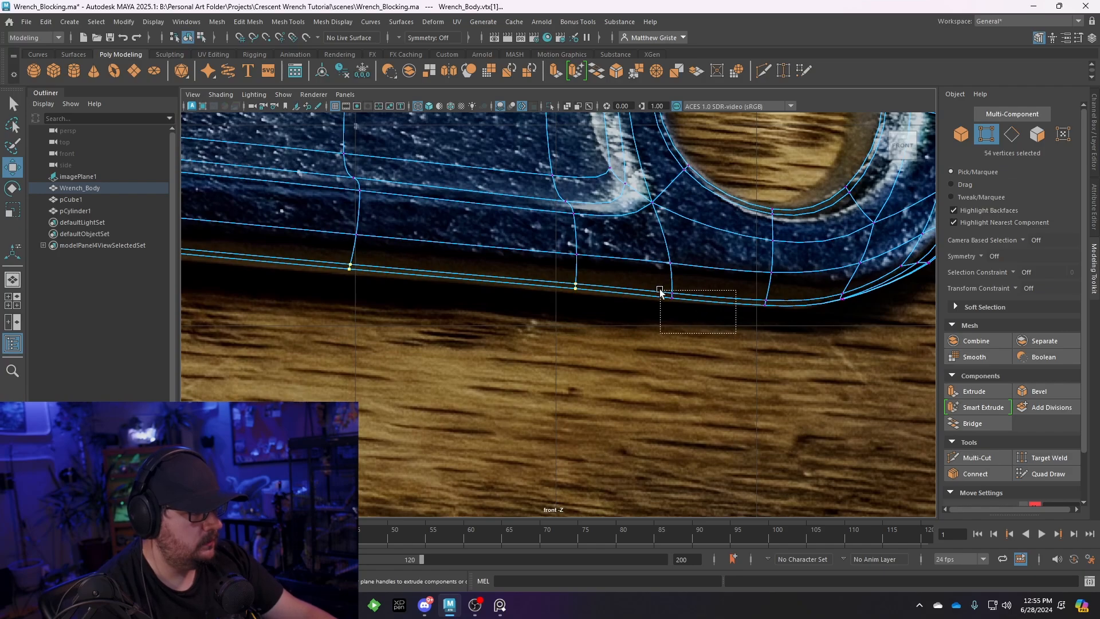
pyautogui.keyDown('shift'); pyautogui.moveTo(764, 313); pyautogui.dragTo(751, 293); pyautogui.keyUp('shift')
pyautogui.keyDown('alt'); pyautogui.moveTo(840, 320); pyautogui.dragTo(682, 337, button='middle'); pyautogui.keyUp('alt')
pyautogui.scroll(2, 690, 338)
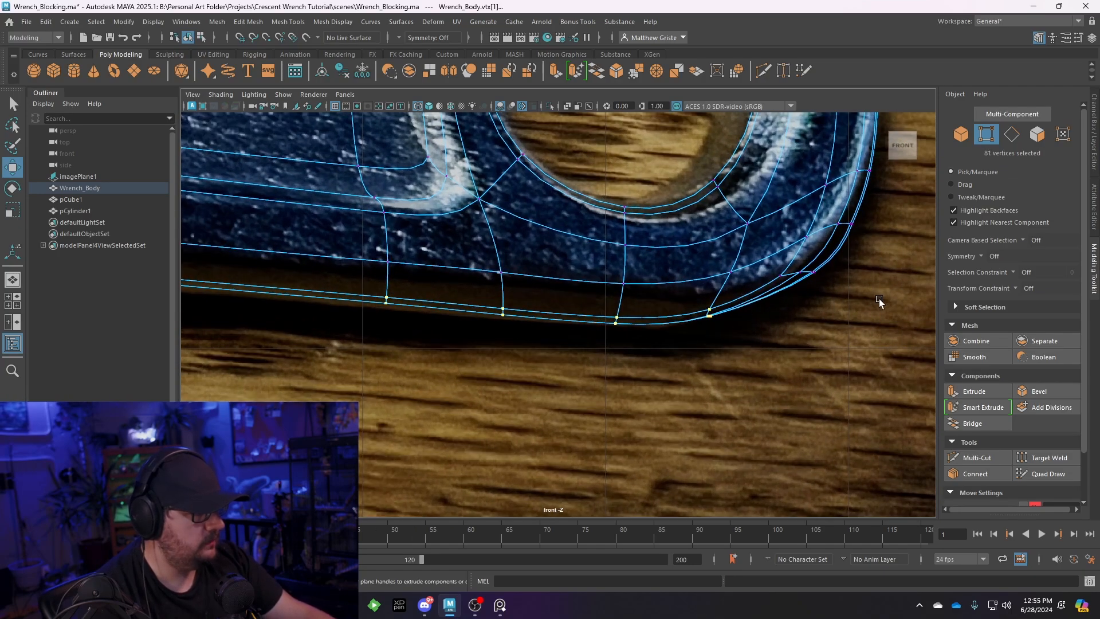
pyautogui.keyDown('alt'); pyautogui.moveTo(880, 302); pyautogui.dragTo(727, 351, button='middle'); pyautogui.keyUp('alt')
# In the perspective view, deselect the two side vertices of each selected row near the hanging-hole end, undoing wrong deselections
pyautogui.press('space')
pyautogui.keyDown('alt'); pyautogui.moveTo(860, 257); pyautogui.dragTo(676, 278, button='middle'); pyautogui.keyUp('alt')
pyautogui.scroll(5, 825, 252)
pyautogui.keyDown('alt'); pyautogui.moveTo(805, 245); pyautogui.dragTo(584, 338); pyautogui.keyUp('alt')
pyautogui.press('space')
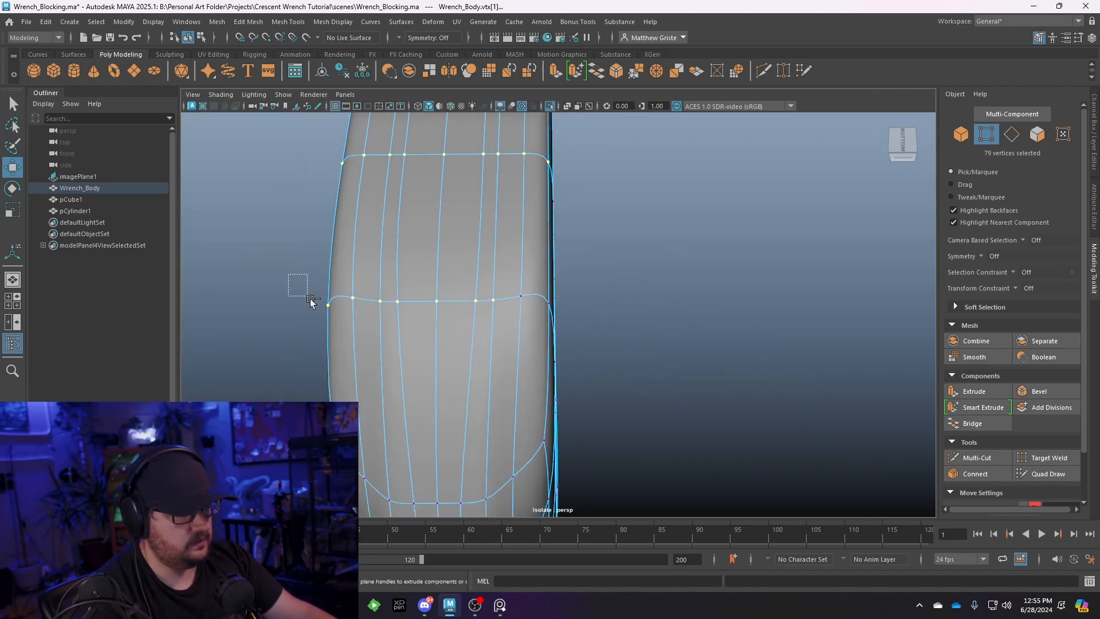
pyautogui.keyDown('ctrl'); pyautogui.moveTo(354, 331); pyautogui.dragTo(355, 332); pyautogui.keyUp('ctrl')
pyautogui.keyDown('alt'); pyautogui.moveTo(355, 332); pyautogui.dragTo(637, 337); pyautogui.keyUp('alt')
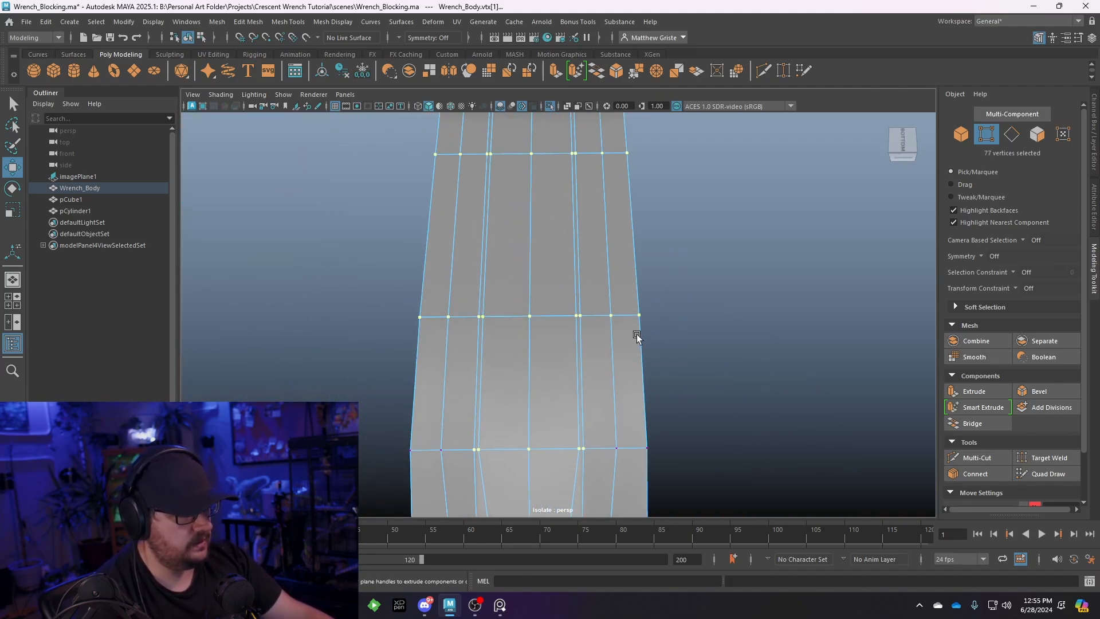
pyautogui.hotkey('ctrl', 'z')
pyautogui.hotkey('ctrl', 'z')
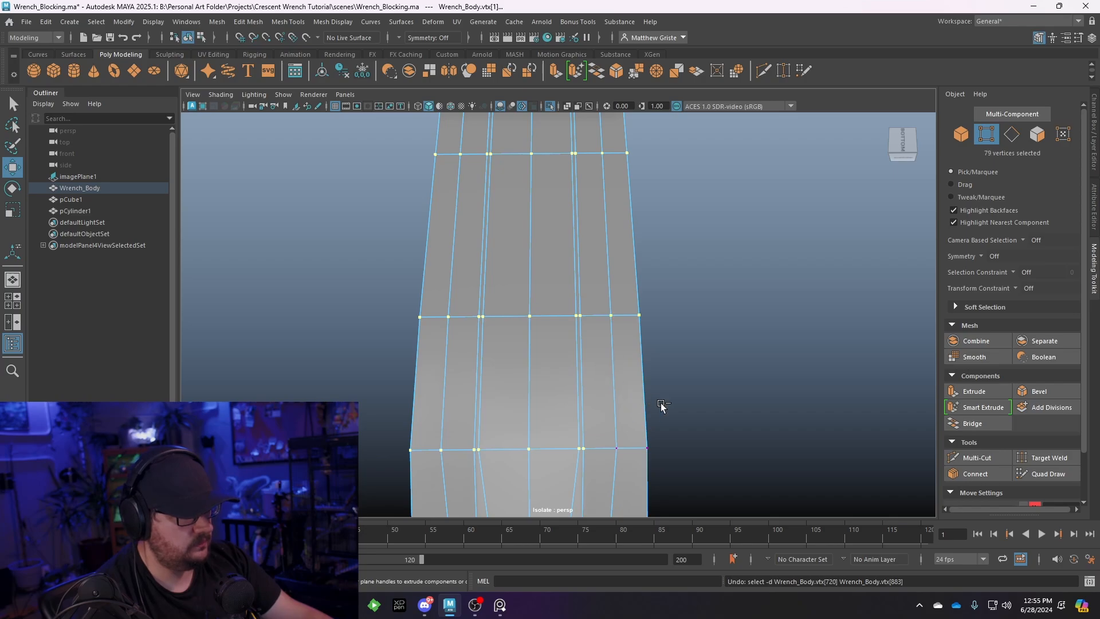
pyautogui.hotkey('ctrl', 'z')
pyautogui.keyDown('ctrl'); pyautogui.moveTo(673, 409); pyautogui.dragTo(637, 477); pyautogui.keyUp('ctrl')
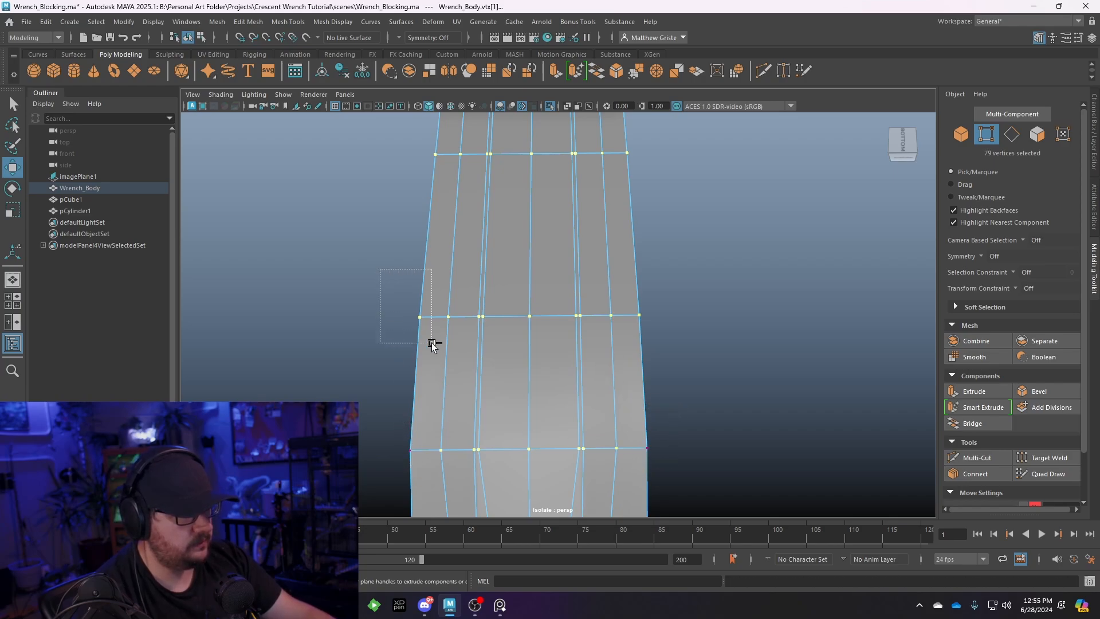
pyautogui.keyDown('alt'); pyautogui.moveTo(622, 292); pyautogui.dragTo(648, 290); pyautogui.keyUp('alt')
pyautogui.keyDown('ctrl'); pyautogui.moveTo(686, 234); pyautogui.dragTo(645, 304); pyautogui.keyUp('ctrl')
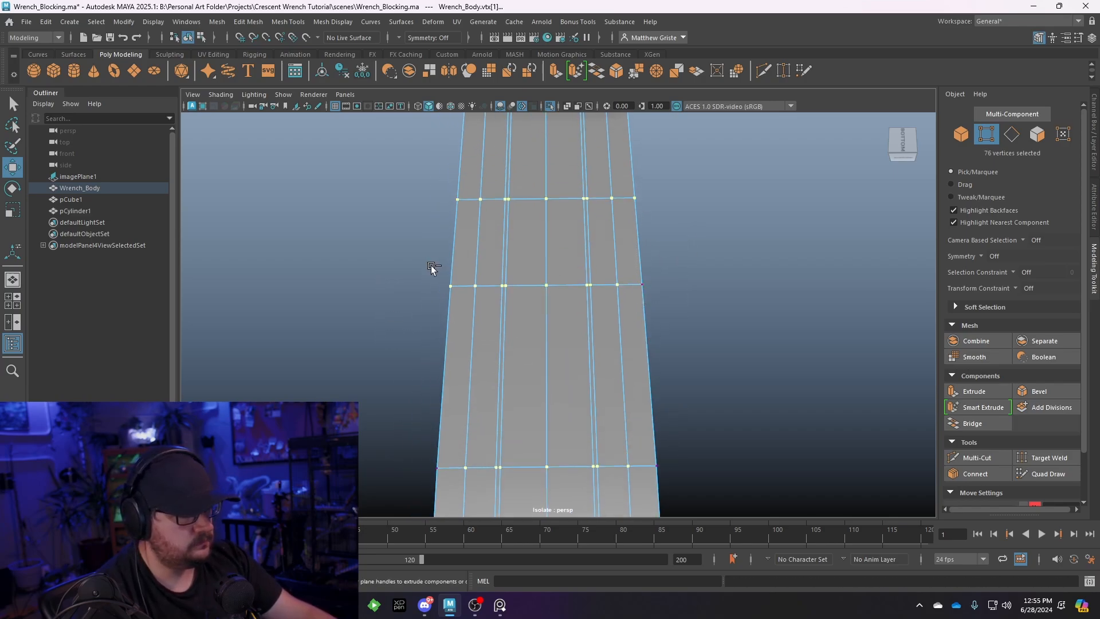
# Continue deselecting the side vertices of every selected row along the handle's lower edge up to the neck
pyautogui.keyDown('alt'); pyautogui.moveTo(652, 164); pyautogui.dragTo(646, 278); pyautogui.keyUp('alt')
pyautogui.keyDown('ctrl'); pyautogui.moveTo(646, 278); pyautogui.dragTo(635, 297); pyautogui.keyUp('ctrl')
pyautogui.keyDown('ctrl'); pyautogui.moveTo(461, 278); pyautogui.dragTo(496, 313); pyautogui.keyUp('ctrl')
pyautogui.keyDown('alt'); pyautogui.moveTo(564, 258); pyautogui.dragTo(625, 297); pyautogui.keyUp('alt')
pyautogui.keyDown('ctrl'); pyautogui.moveTo(502, 314); pyautogui.dragTo(504, 316); pyautogui.keyUp('ctrl')
pyautogui.keyDown('alt'); pyautogui.moveTo(567, 252); pyautogui.dragTo(589, 177); pyautogui.keyUp('alt')
pyautogui.keyDown('alt'); pyautogui.moveTo(590, 176); pyautogui.dragTo(596, 381, button='middle'); pyautogui.keyUp('alt')
pyautogui.scroll(5, 602, 263)
pyautogui.scroll(-1, 661, 241)
pyautogui.keyDown('alt'); pyautogui.moveTo(660, 242); pyautogui.dragTo(647, 263); pyautogui.keyUp('alt')
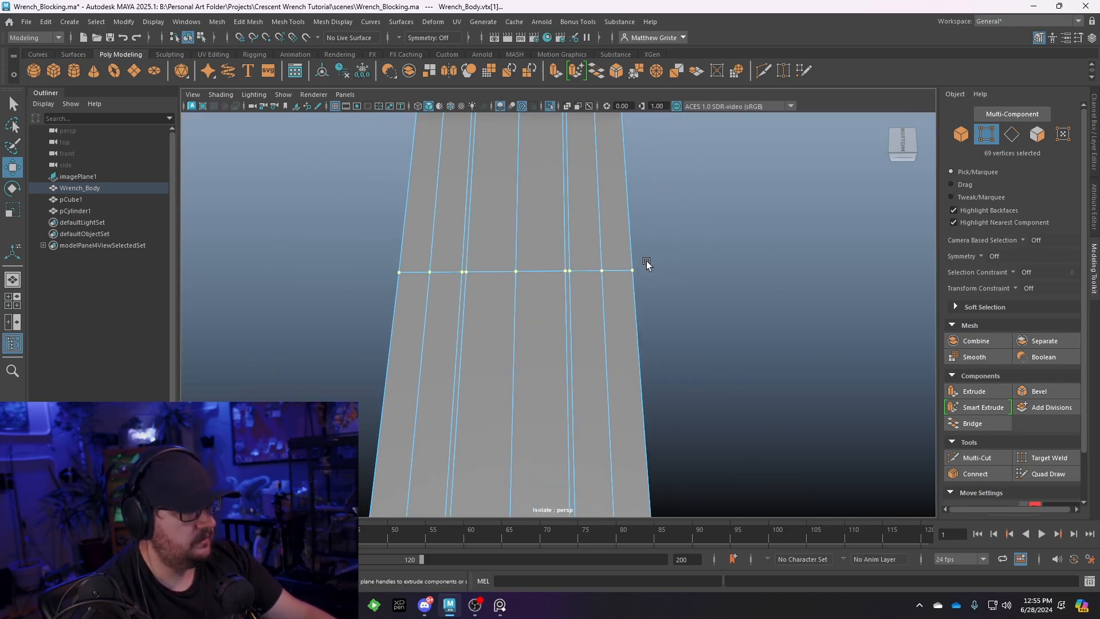
pyautogui.keyDown('ctrl'); pyautogui.moveTo(412, 294); pyautogui.dragTo(413, 294); pyautogui.keyUp('ctrl')
pyautogui.scroll(-5, 467, 214)
pyautogui.keyDown('alt'); pyautogui.moveTo(467, 214); pyautogui.dragTo(560, 321, button='middle'); pyautogui.keyUp('alt')
pyautogui.scroll(3, 564, 320)
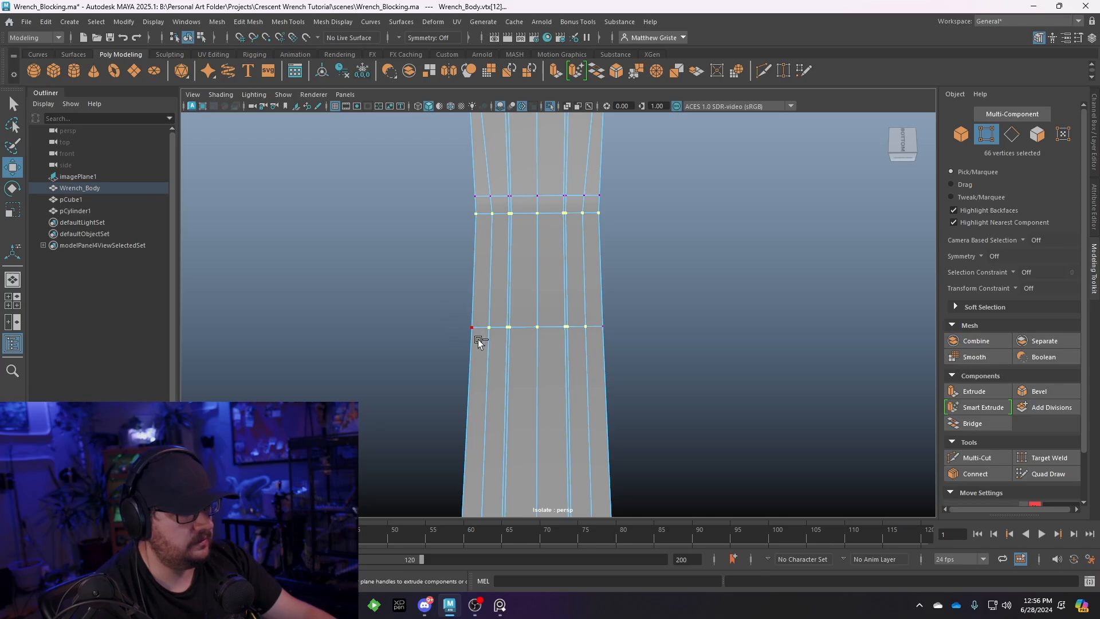
pyautogui.scroll(-5, 607, 244)
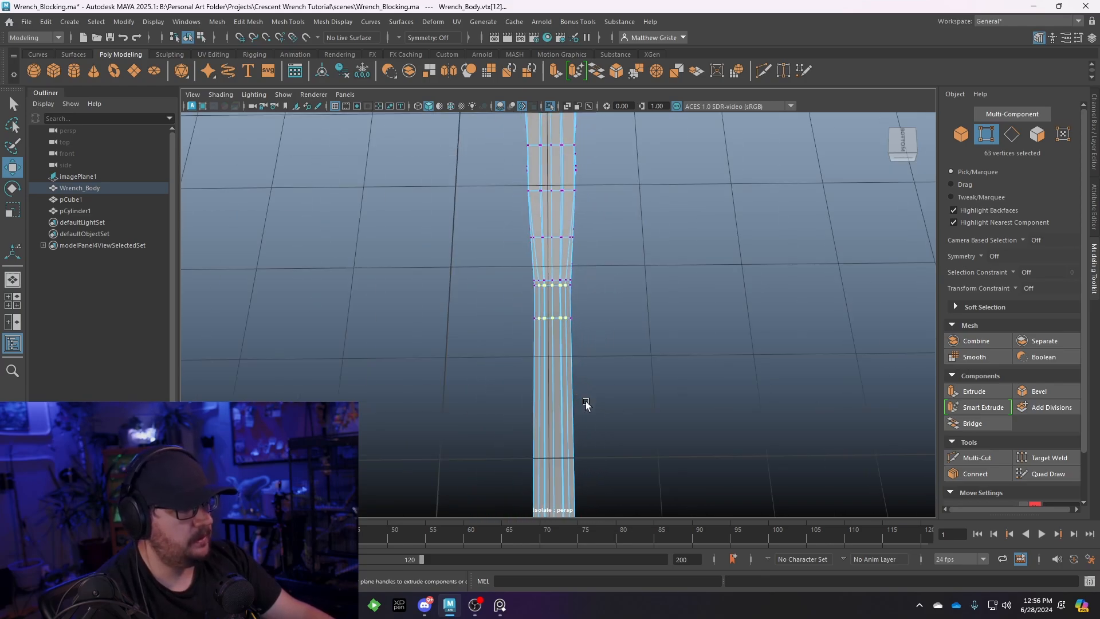
# Move the remaining lower-edge vertices slightly outward to start rounding the handle's edge
pyautogui.keyDown('alt'); pyautogui.moveTo(587, 404); pyautogui.dragTo(666, 326); pyautogui.keyUp('alt')
pyautogui.keyDown('alt'); pyautogui.moveTo(731, 329); pyautogui.dragTo(352, 288, button='middle'); pyautogui.keyUp('alt')
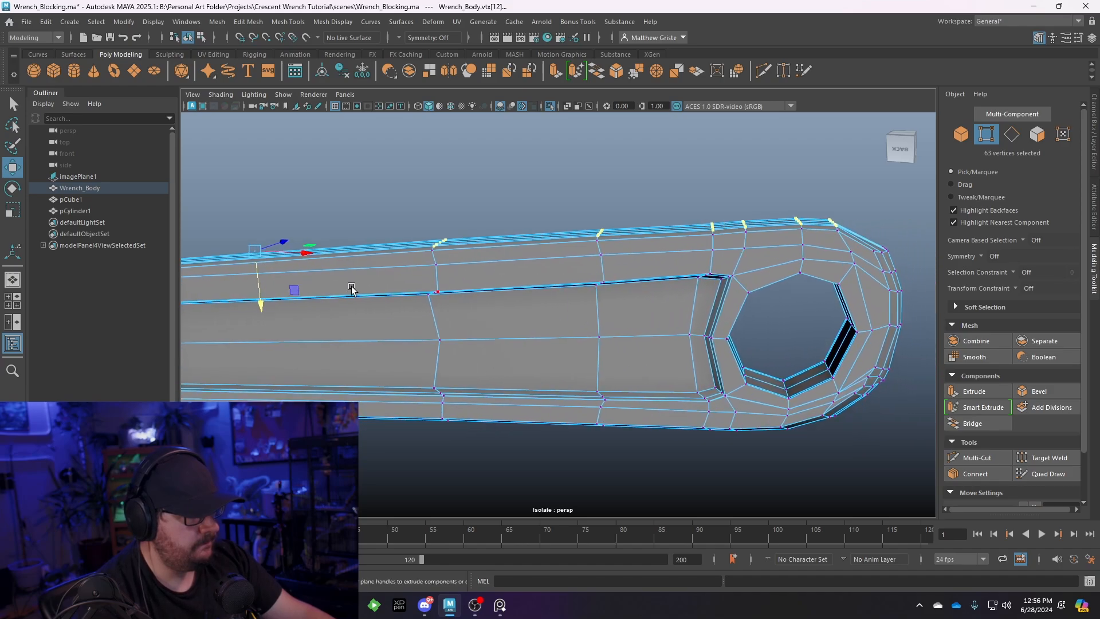
pyautogui.moveTo(257, 294); pyautogui.dragTo(405, 266)
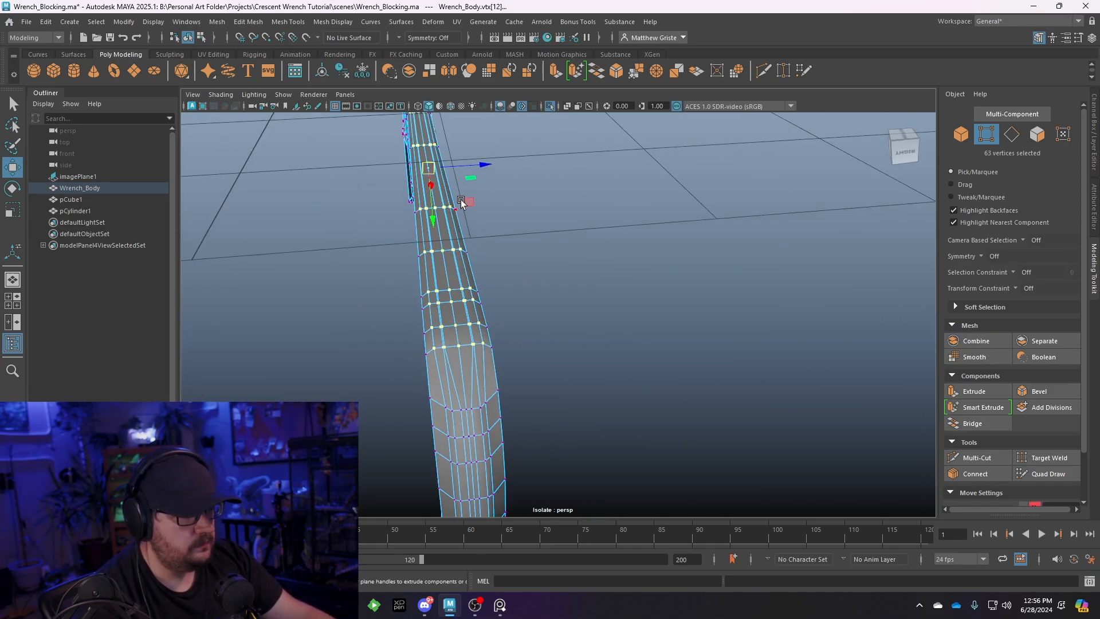
# Deselect the next vertex in from each side on every row from the hanging-hole end to the neck
pyautogui.press('r')
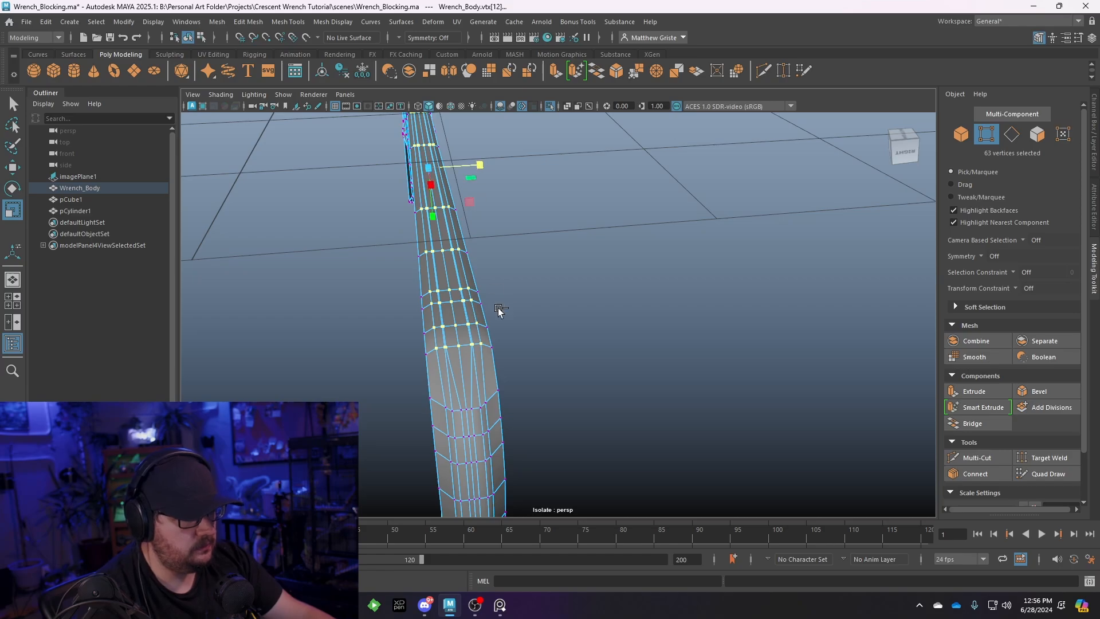
pyautogui.keyDown('alt'); pyautogui.moveTo(500, 310); pyautogui.dragTo(593, 291); pyautogui.keyUp('alt')
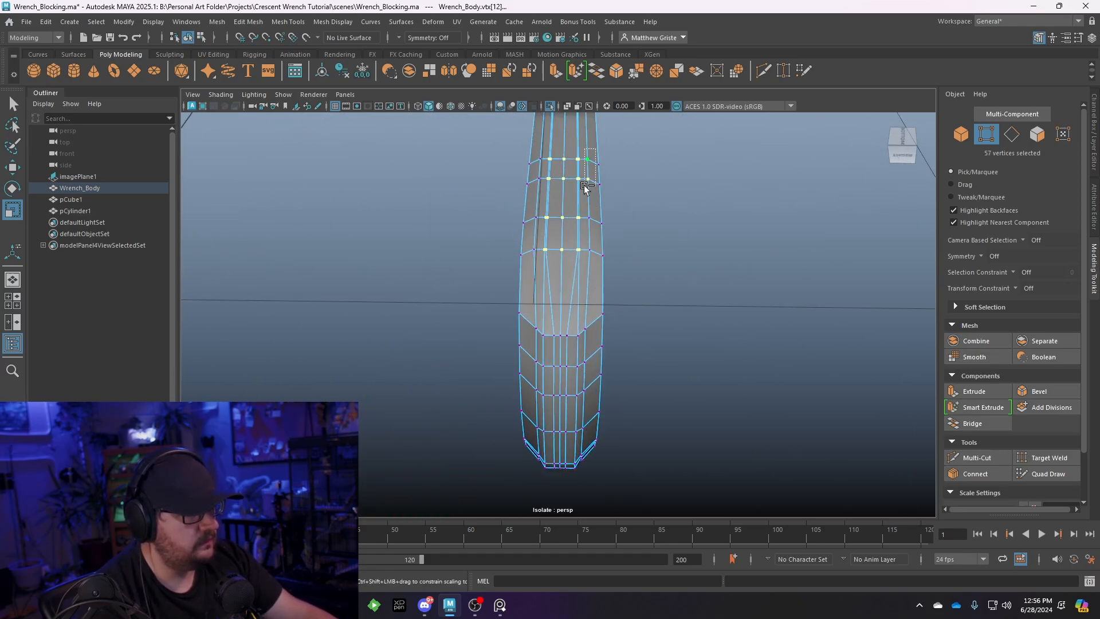
pyautogui.keyDown('ctrl'); pyautogui.moveTo(584, 187); pyautogui.dragTo(583, 187); pyautogui.keyUp('ctrl')
pyautogui.keyDown('alt'); pyautogui.moveTo(595, 188); pyautogui.dragTo(595, 390, button='middle'); pyautogui.keyUp('alt')
pyautogui.keyDown('alt'); pyautogui.moveTo(595, 390); pyautogui.dragTo(574, 301); pyautogui.keyUp('alt')
pyautogui.keyDown('alt'); pyautogui.moveTo(593, 426); pyautogui.dragTo(585, 420); pyautogui.keyUp('alt')
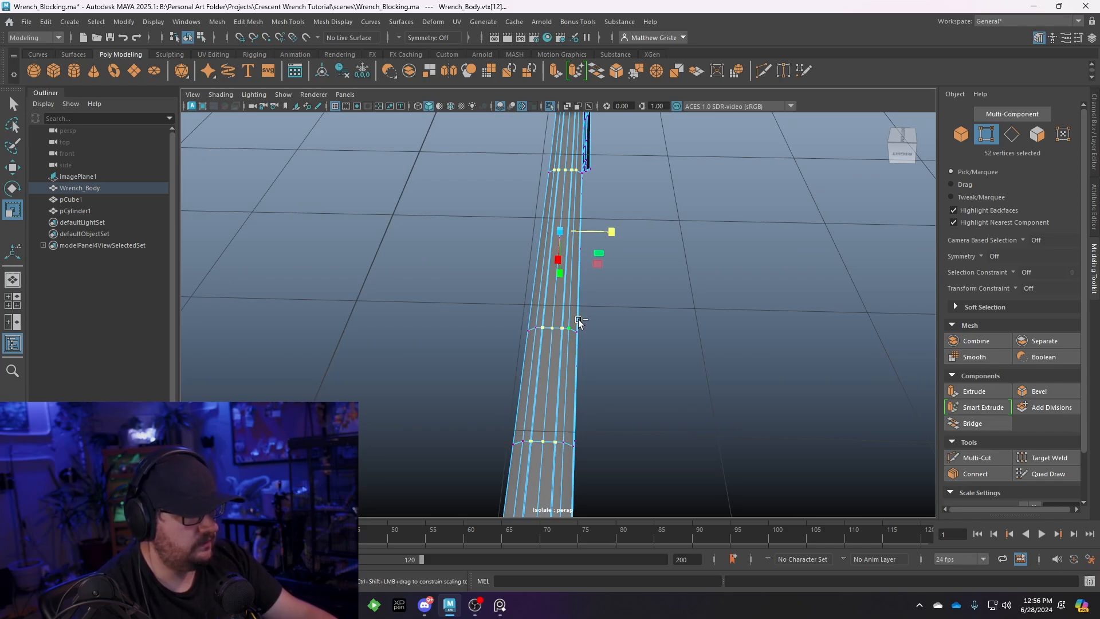
pyautogui.keyDown('alt'); pyautogui.moveTo(566, 338); pyautogui.dragTo(567, 479, button='middle'); pyautogui.keyUp('alt')
pyautogui.scroll(5, 586, 358)
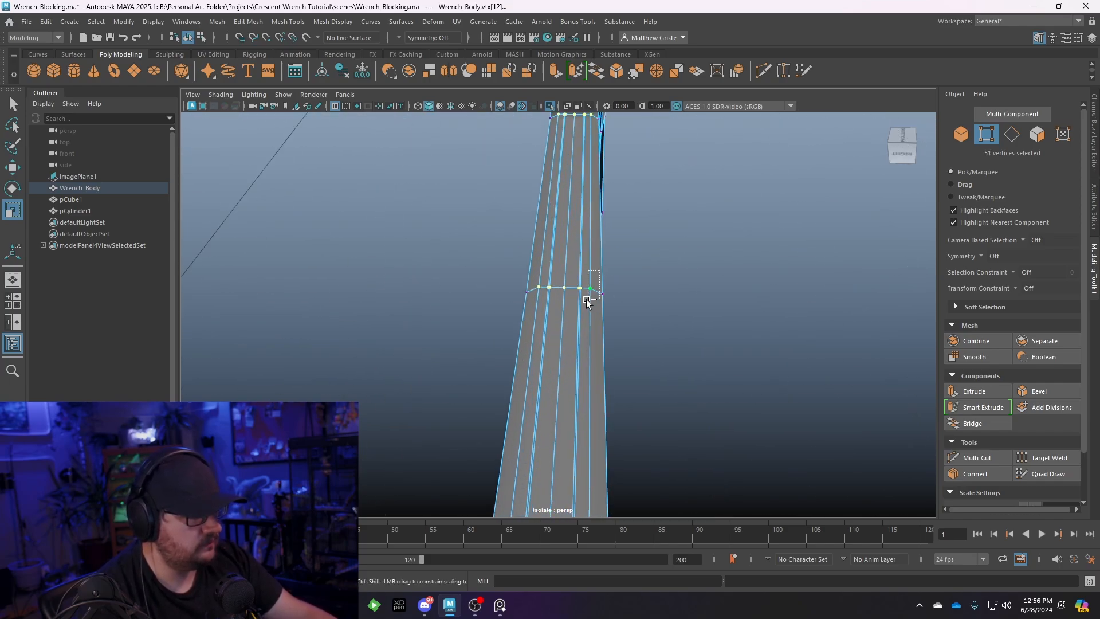
pyautogui.keyDown('alt'); pyautogui.moveTo(580, 335); pyautogui.dragTo(568, 430, button='middle'); pyautogui.keyUp('alt')
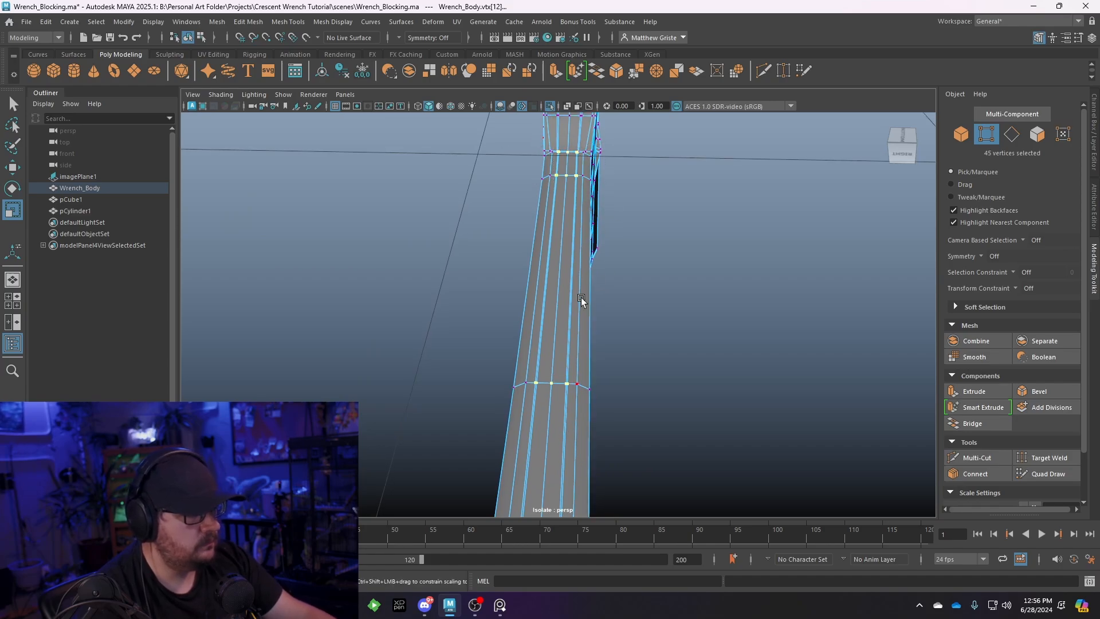
# Move the remaining middle vertices of the handle's lower edge slightly outward to round it further
pyautogui.press('space')
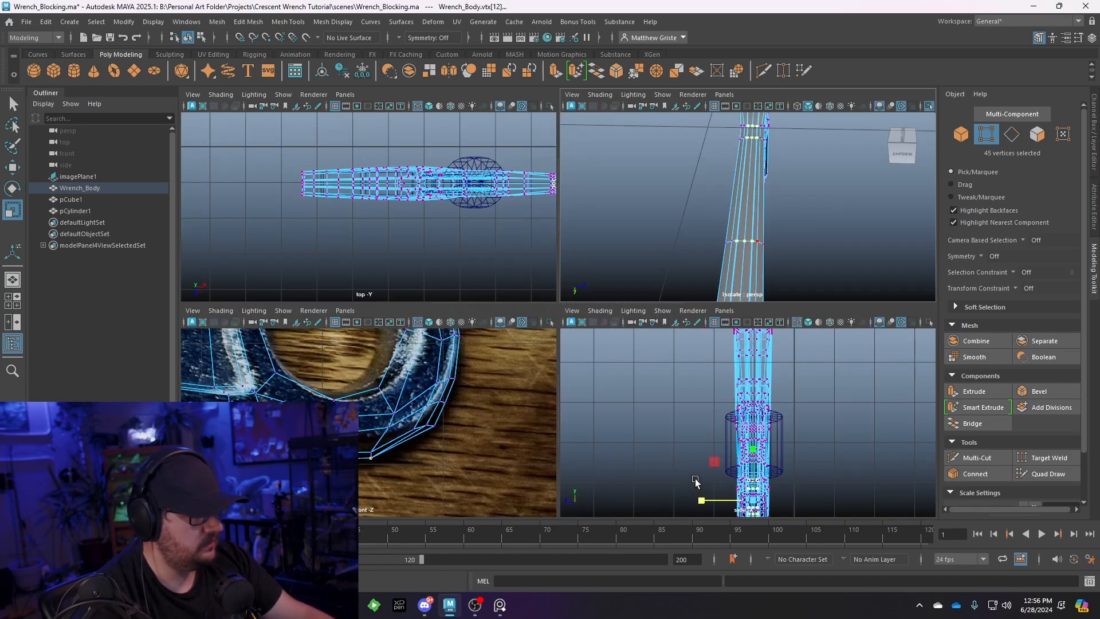
pyautogui.press('space')
pyautogui.press('space')
pyautogui.press('space')
pyautogui.keyDown('alt'); pyautogui.moveTo(679, 273); pyautogui.dragTo(546, 427); pyautogui.keyUp('alt')
pyautogui.press('w')
pyautogui.moveTo(543, 439); pyautogui.dragTo(543, 438)
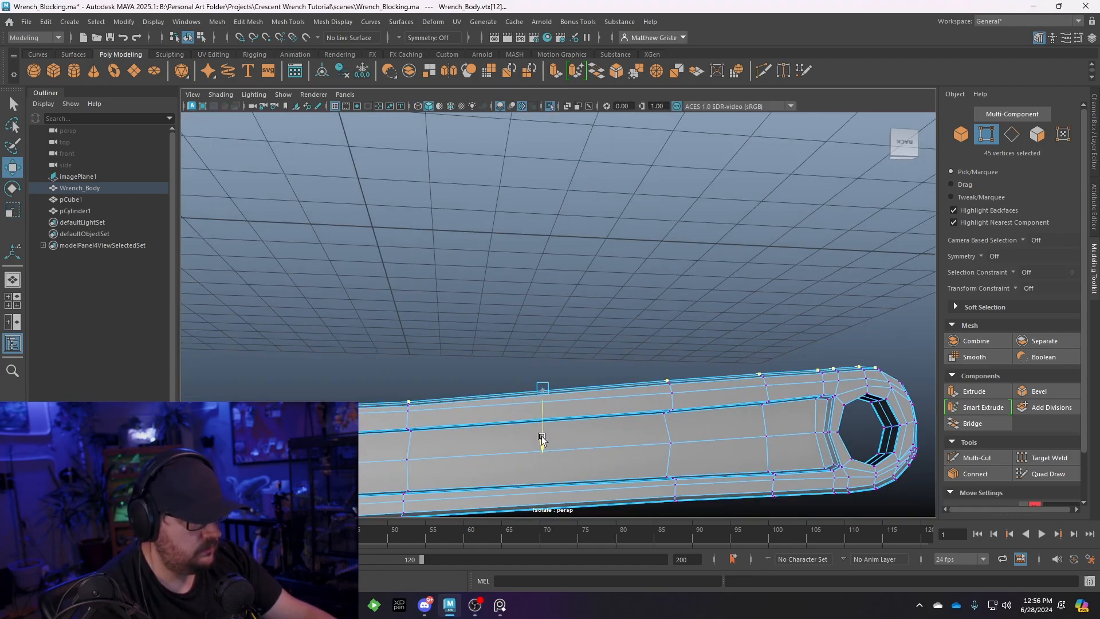
# Return to object mode and examine the rounded lower edge of the handle with smooth preview
pyautogui.moveTo(687, 268); pyautogui.dragTo(745, 247, button='right')
pyautogui.press('3')
pyautogui.click(674, 316)
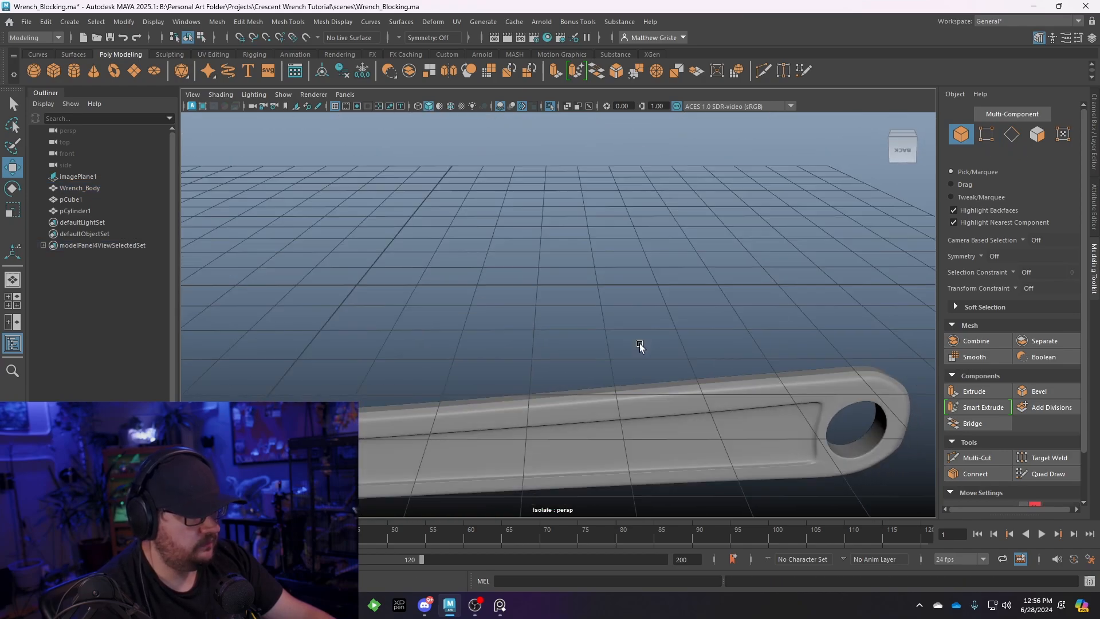
pyautogui.keyDown('alt'); pyautogui.moveTo(640, 347); pyautogui.dragTo(607, 380); pyautogui.keyUp('alt')
pyautogui.click(588, 282)
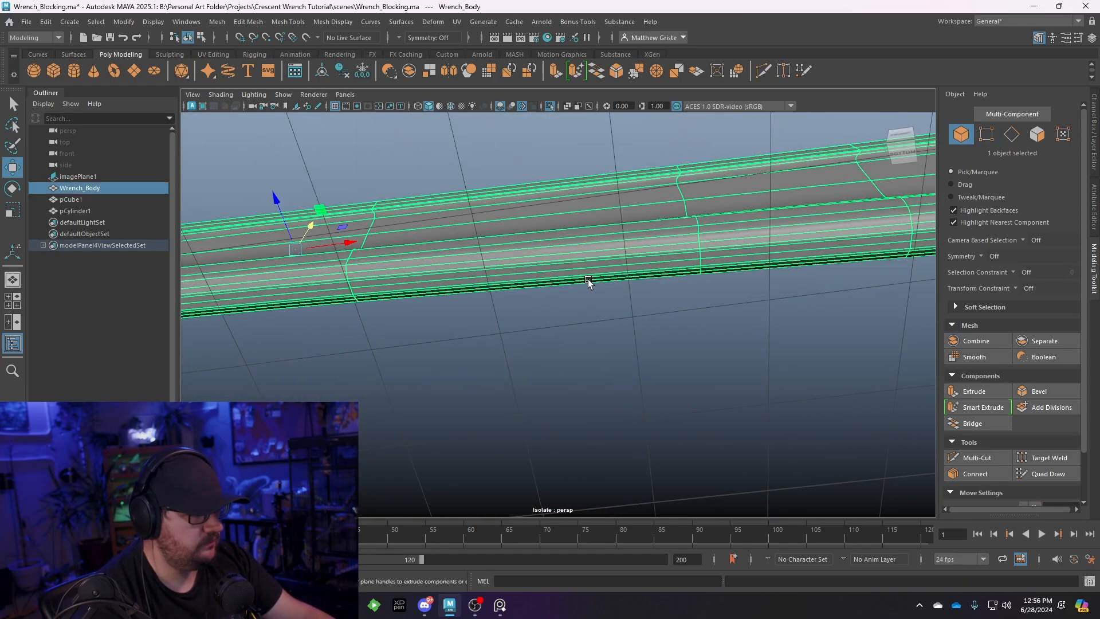
pyautogui.keyDown('alt'); pyautogui.moveTo(589, 282); pyautogui.dragTo(619, 258); pyautogui.keyUp('alt')
pyautogui.click(631, 390)
pyautogui.keyDown('alt'); pyautogui.moveTo(631, 391); pyautogui.dragTo(668, 321); pyautogui.keyUp('alt')
pyautogui.click(587, 361)
# Select the lengthwise edges flanking the centre line of the handle's lower edge, working toward the hanging-hole end
pyautogui.moveTo(668, 321); pyautogui.dragTo(669, 229, button='right')
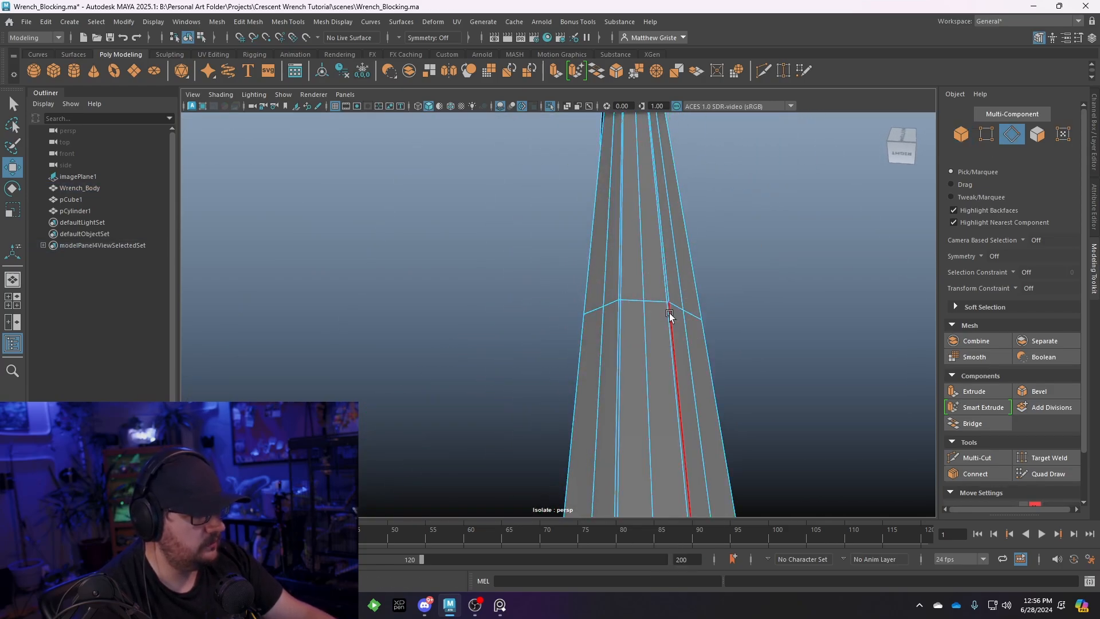
pyautogui.click(669, 316)
pyautogui.keyDown('shift'); pyautogui.click(623, 287); pyautogui.keyUp('shift')
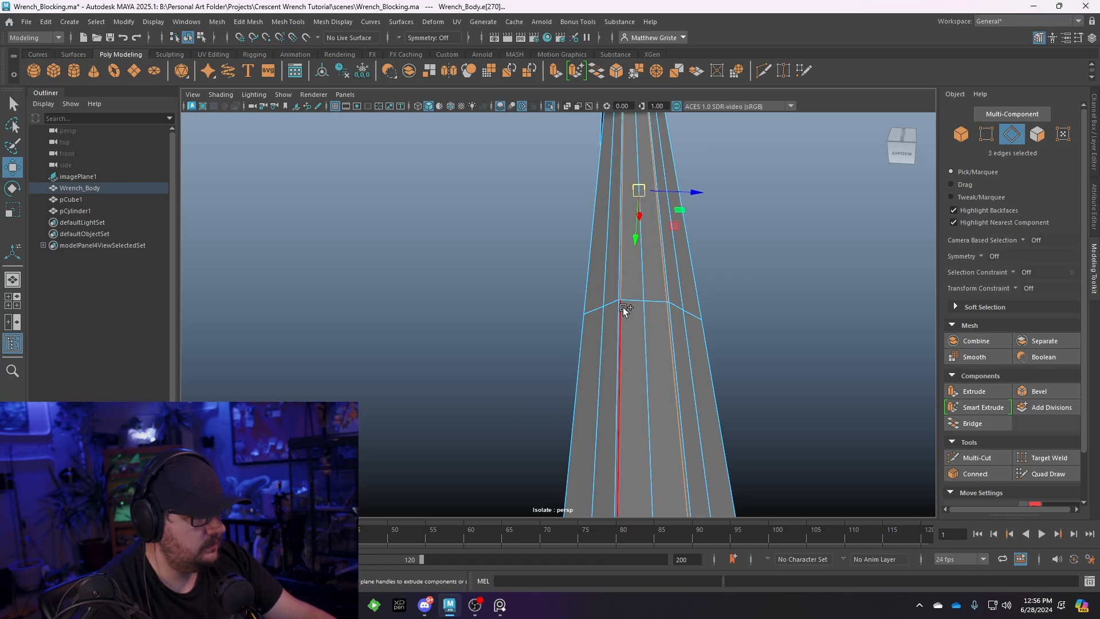
pyautogui.keyDown('shift'); pyautogui.click(624, 310); pyautogui.keyUp('shift')
pyautogui.scroll(-5, 651, 375)
pyautogui.keyDown('alt'); pyautogui.moveTo(651, 376); pyautogui.dragTo(653, 305, button='middle'); pyautogui.keyUp('alt')
pyautogui.scroll(3, 653, 305)
pyautogui.keyDown('shift'); pyautogui.click(594, 381); pyautogui.keyUp('shift')
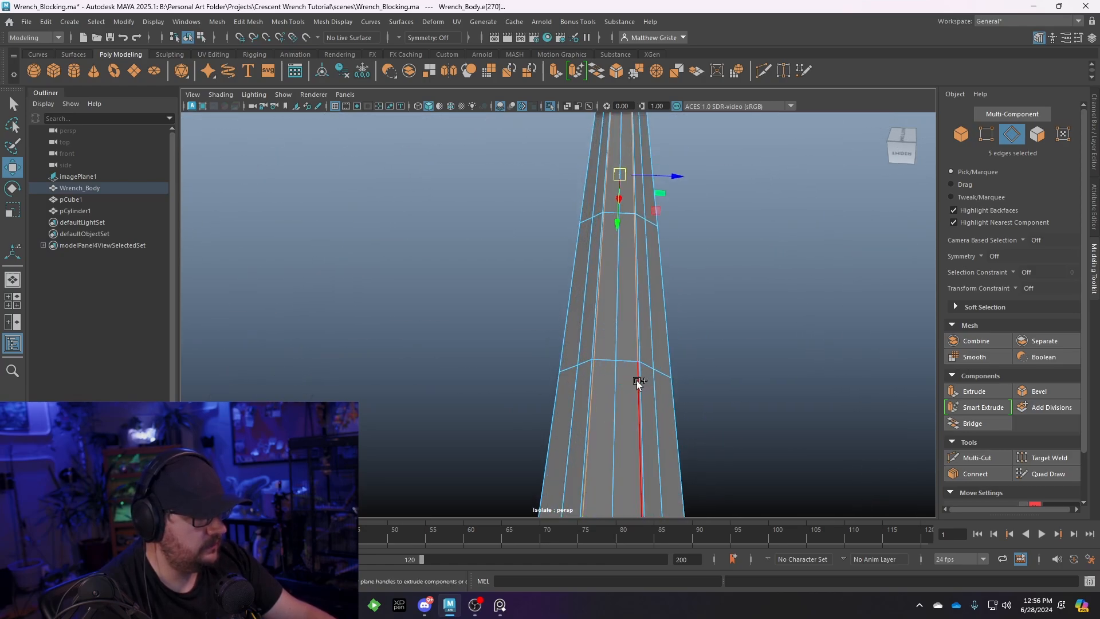
pyautogui.keyDown('shift'); pyautogui.click(638, 382); pyautogui.keyUp('shift')
pyautogui.keyDown('alt'); pyautogui.moveTo(627, 387); pyautogui.dragTo(613, 317, button='middle'); pyautogui.keyUp('alt')
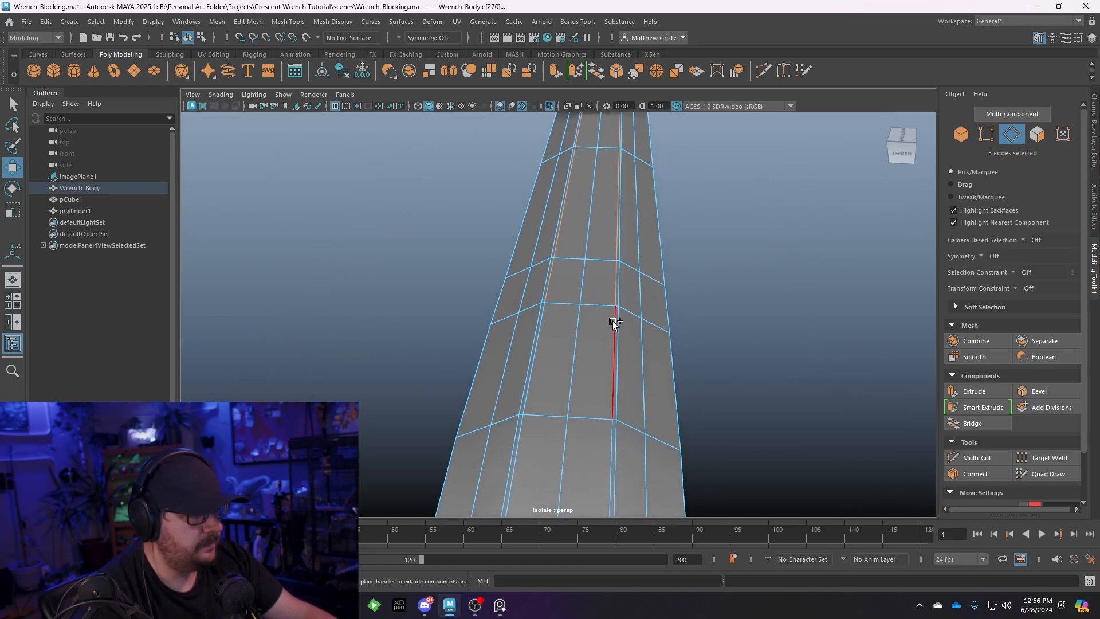
pyautogui.keyDown('shift'); pyautogui.click(611, 440); pyautogui.keyUp('shift')
pyautogui.scroll(-4, 607, 442)
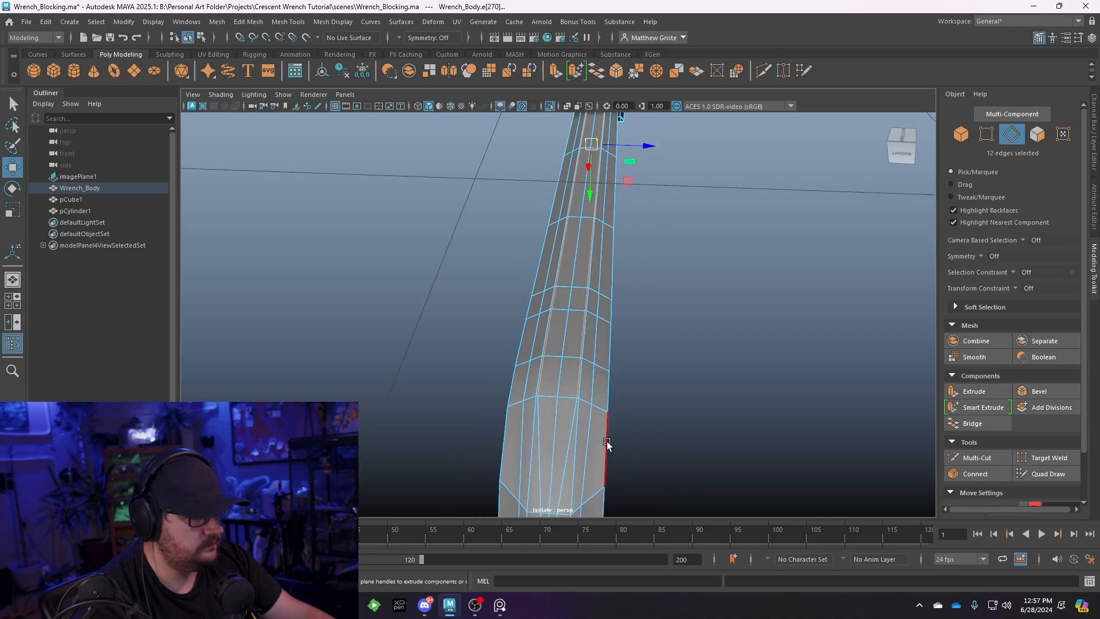
# Add the last flanking edges at the hanging-hole end and scale the edge pairs apart across the handle's thickness
pyautogui.keyDown('alt'); pyautogui.moveTo(631, 388); pyautogui.dragTo(594, 309); pyautogui.keyUp('alt')
pyautogui.scroll(3, 593, 308)
pyautogui.keyDown('alt'); pyautogui.moveTo(628, 436); pyautogui.dragTo(574, 339, button='middle'); pyautogui.keyUp('alt')
pyautogui.keyDown('shift'); pyautogui.click(514, 347); pyautogui.keyUp('shift')
pyautogui.keyDown('shift'); pyautogui.click(577, 378); pyautogui.keyUp('shift')
pyautogui.keyDown('alt'); pyautogui.moveTo(622, 423); pyautogui.dragTo(562, 286, button='middle'); pyautogui.keyUp('alt')
pyautogui.scroll(-4, 631, 424)
pyautogui.scroll(3, 594, 372)
pyautogui.press('e')
pyautogui.press('r')
pyautogui.scroll(-4, 543, 270)
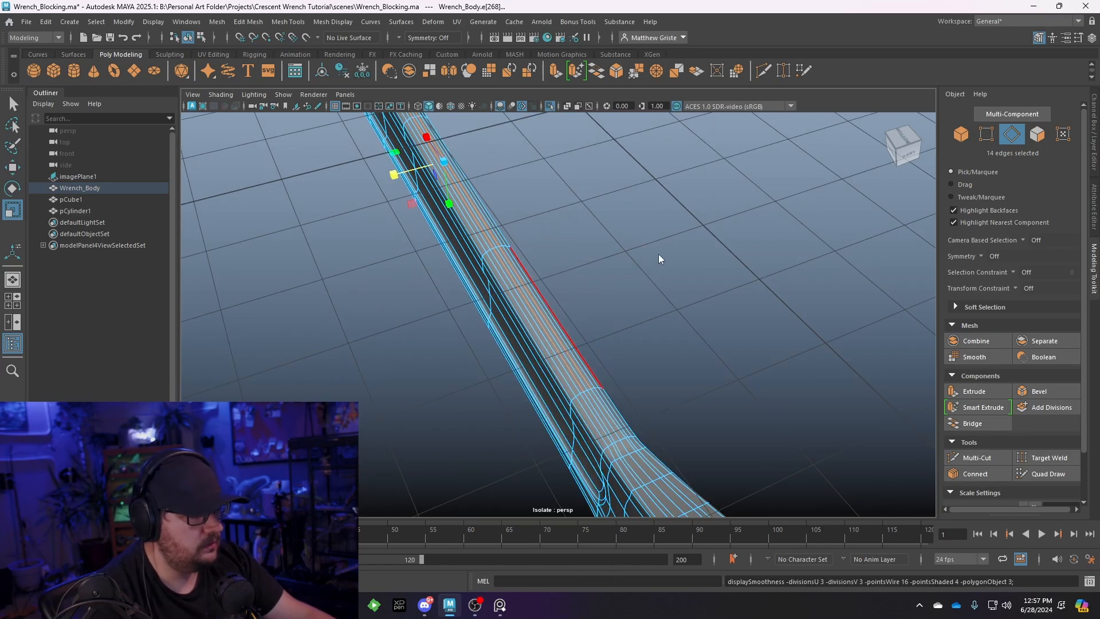
# Return to object mode and examine the smoothed handle edge and the pinched area at its end
pyautogui.moveTo(509, 274); pyautogui.dragTo(586, 241, button='right')
pyautogui.click(586, 241)
pyautogui.keyDown('alt'); pyautogui.moveTo(586, 240); pyautogui.dragTo(621, 312); pyautogui.keyUp('alt')
pyautogui.click(719, 304)
pyautogui.scroll(4, 685, 301)
pyautogui.click(772, 315)
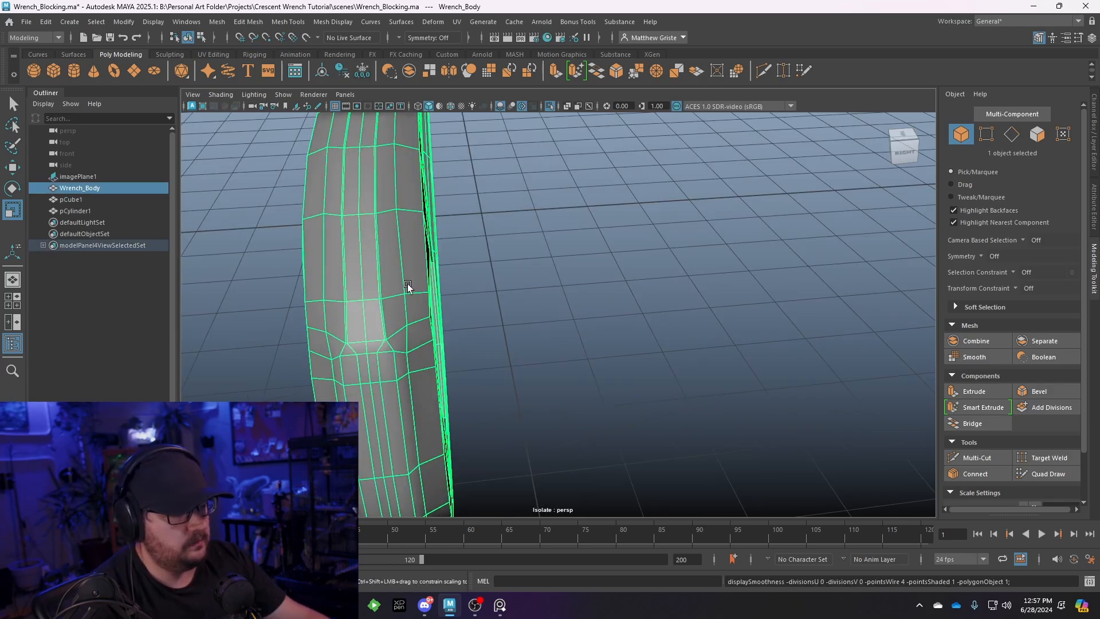
# Scale the edges flanking the centre line apart across the thickness where the outer edge's loops pinch together
pyautogui.keyDown('alt'); pyautogui.moveTo(410, 288); pyautogui.dragTo(385, 314); pyautogui.keyUp('alt')
pyautogui.moveTo(382, 264); pyautogui.dragTo(381, 240, button='right')
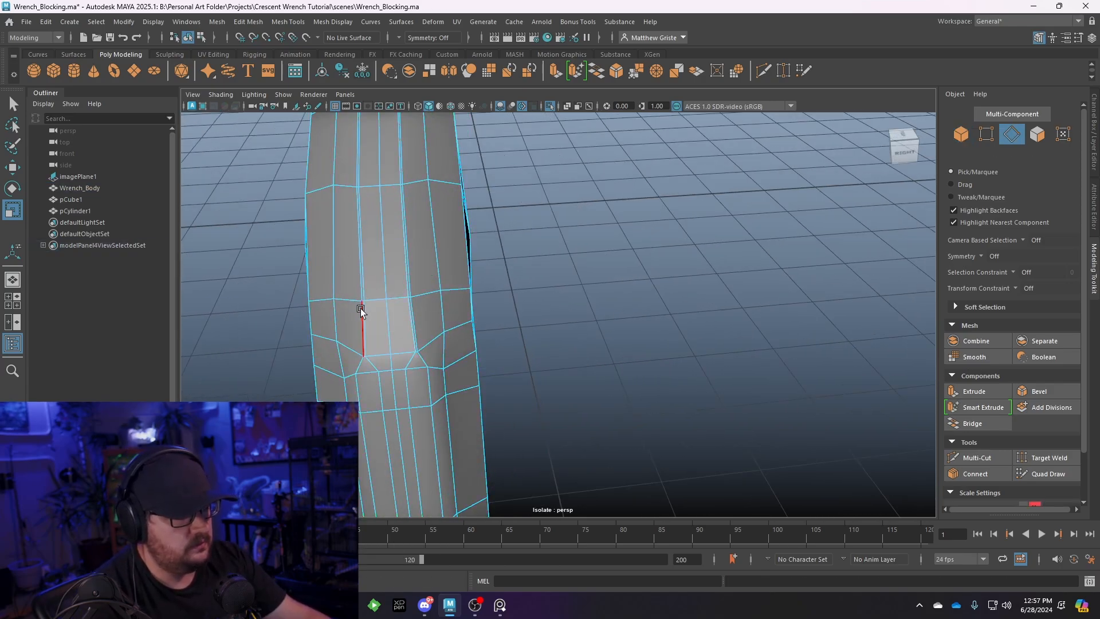
pyautogui.click(361, 310)
pyautogui.hotkey('ctrl', 'e')
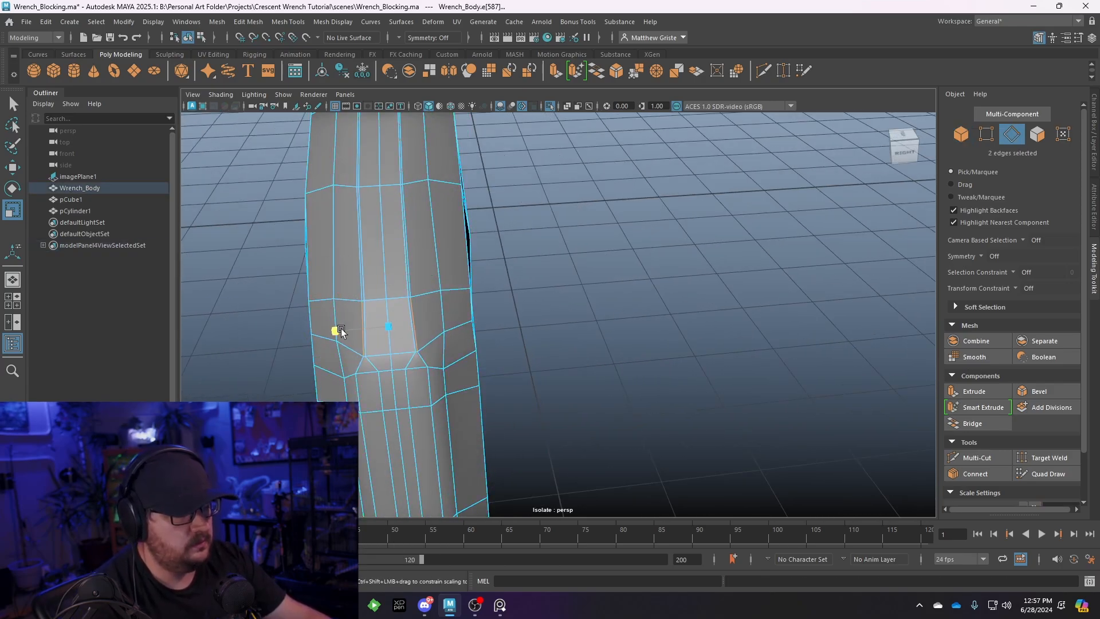
pyautogui.moveTo(341, 332); pyautogui.dragTo(318, 330)
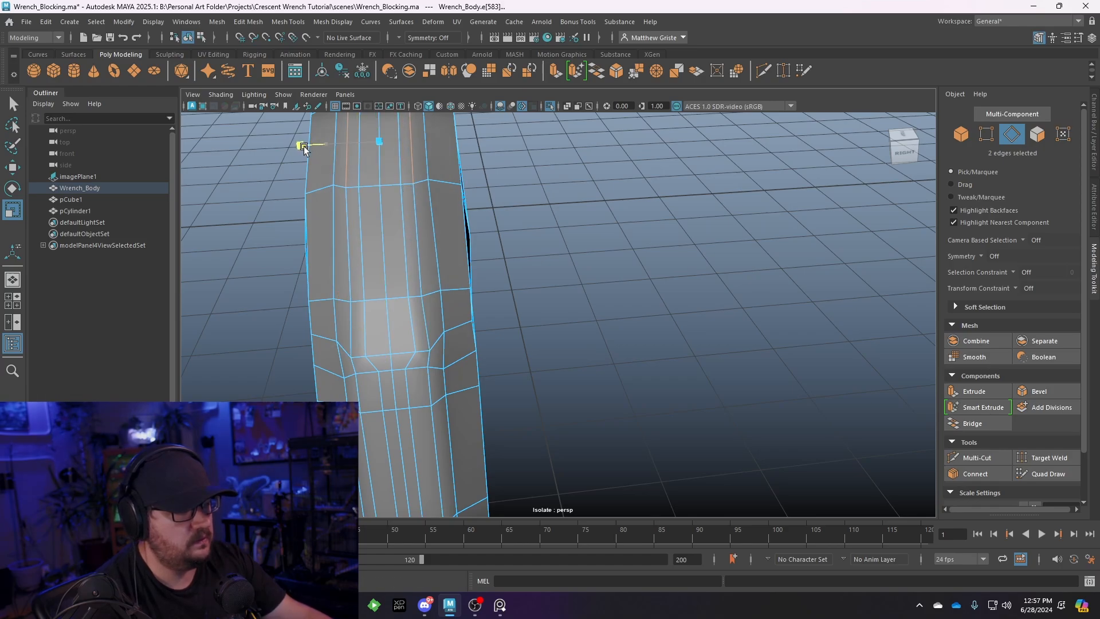
# Scale the next pinched edge pair apart across the handle's thickness, preview the body smoothed and return to object mode
pyautogui.keyDown('alt'); pyautogui.moveTo(407, 196); pyautogui.dragTo(436, 228); pyautogui.keyUp('alt')
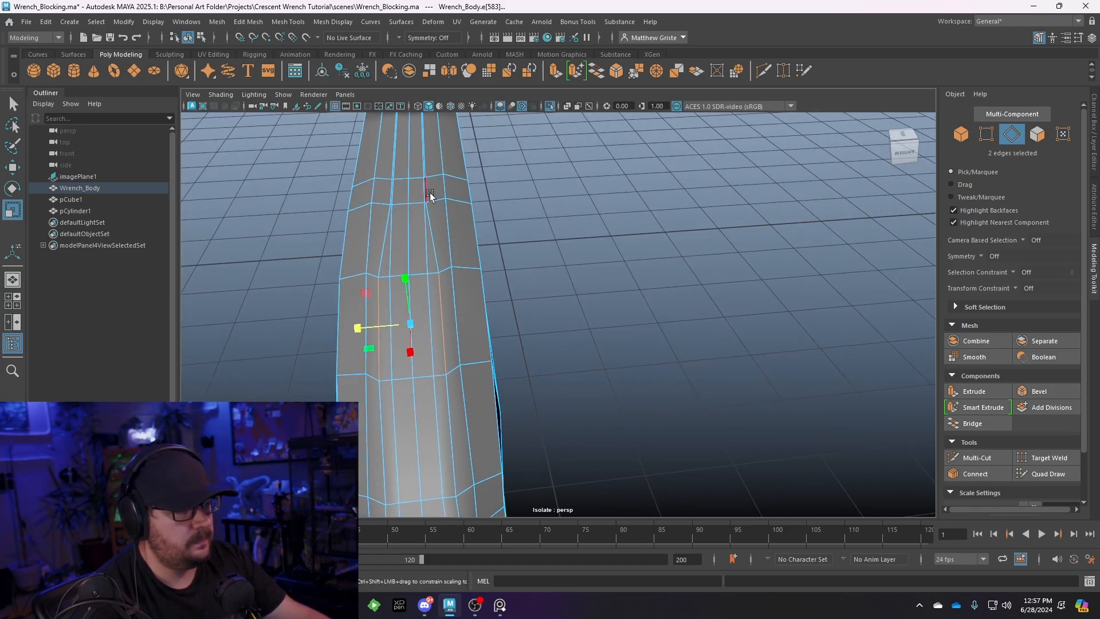
pyautogui.keyDown('alt'); pyautogui.moveTo(394, 191); pyautogui.dragTo(449, 276, button='middle'); pyautogui.keyUp('alt')
pyautogui.scroll(3, 449, 276)
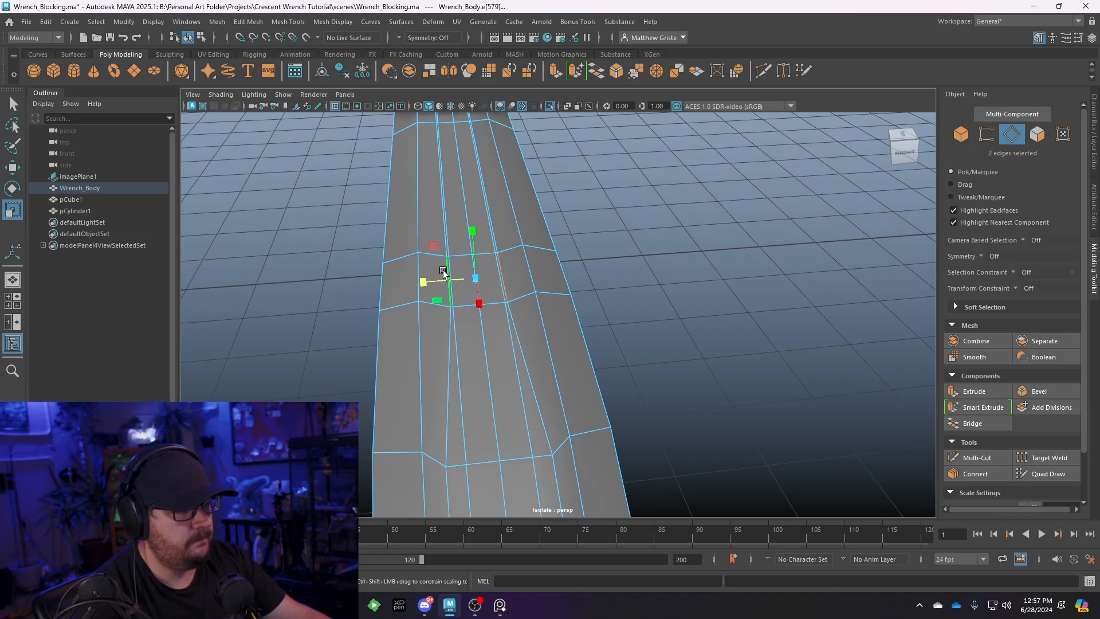
pyautogui.moveTo(424, 283); pyautogui.dragTo(401, 284)
pyautogui.press('3')
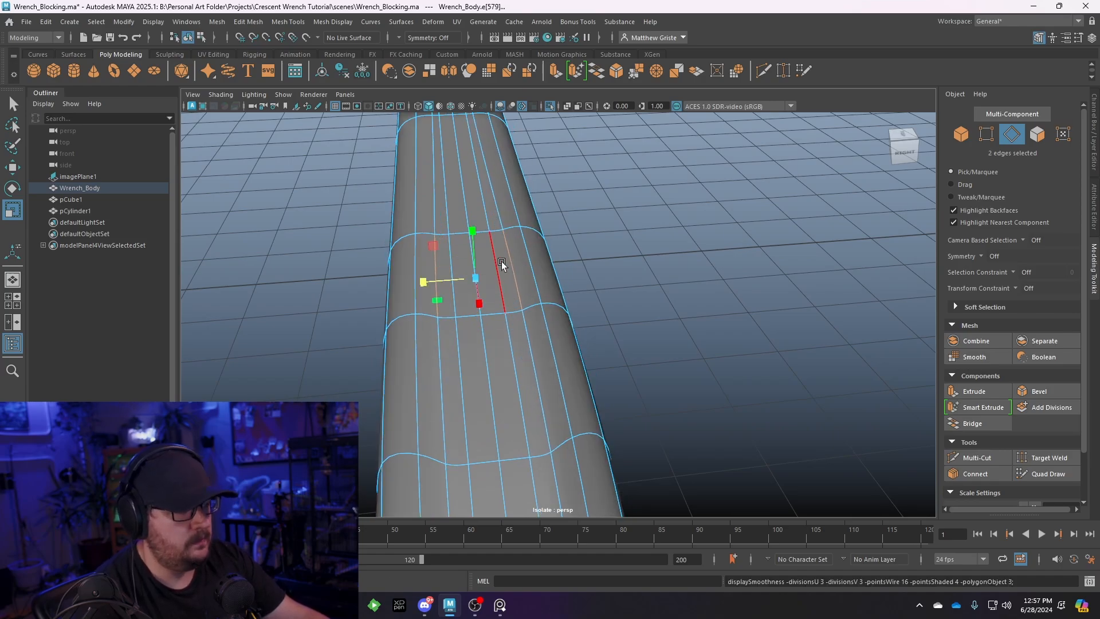
pyautogui.moveTo(502, 261); pyautogui.dragTo(555, 240, button='right')
pyautogui.click(556, 240)
pyautogui.keyDown('alt'); pyautogui.moveTo(556, 240); pyautogui.dragTo(624, 328); pyautogui.keyUp('alt')
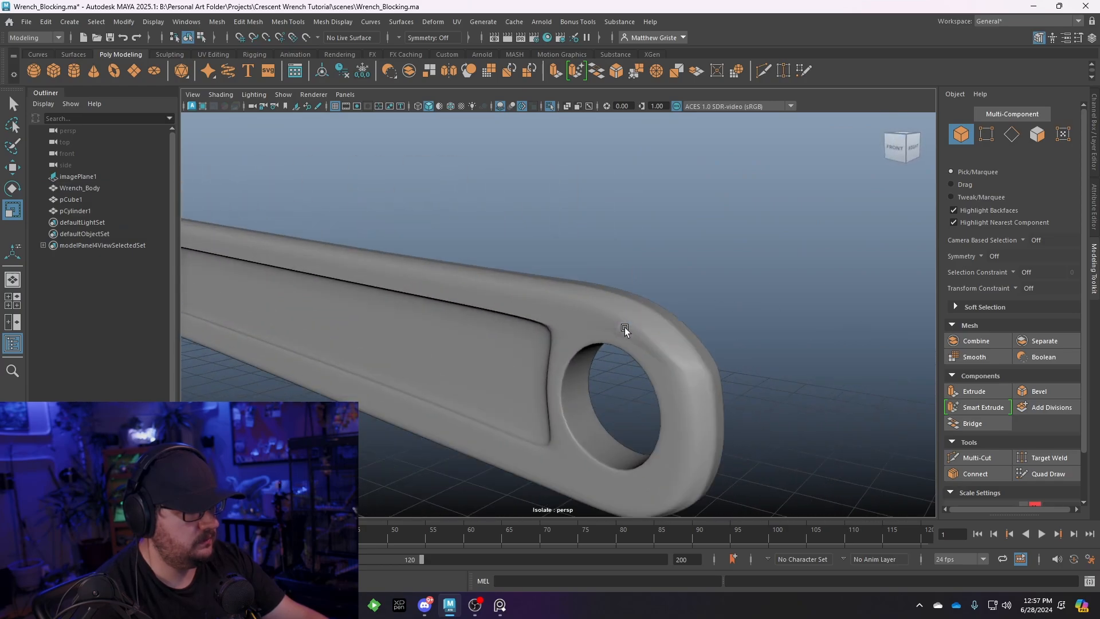
# Show the wrench body's unsmoothed cage and bring up its hanging-hole end over the reference photo in the front view
pyautogui.click(704, 345)
pyautogui.press('1')
pyautogui.scroll(6, 607, 301)
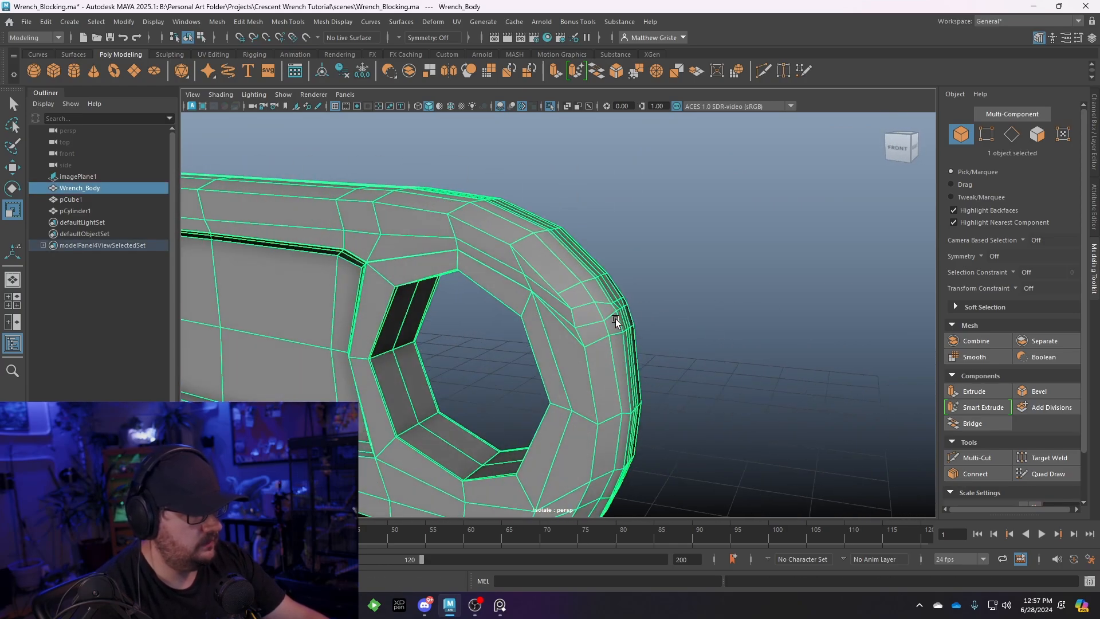
pyautogui.scroll(3, 614, 299)
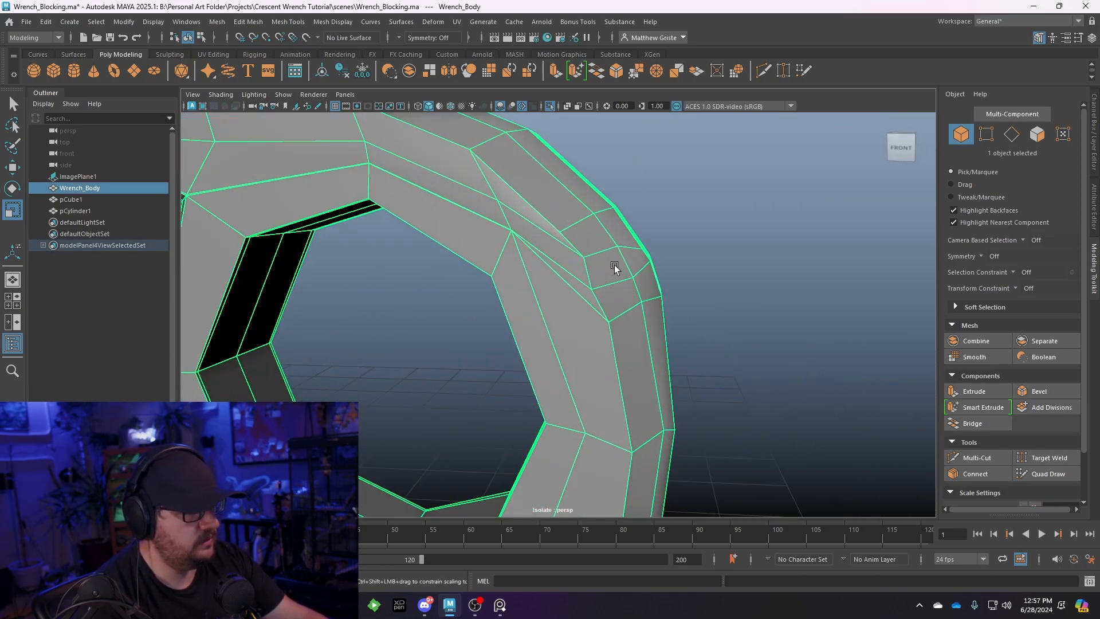
pyautogui.press('space')
pyautogui.press('space')
pyautogui.scroll(4, 491, 236)
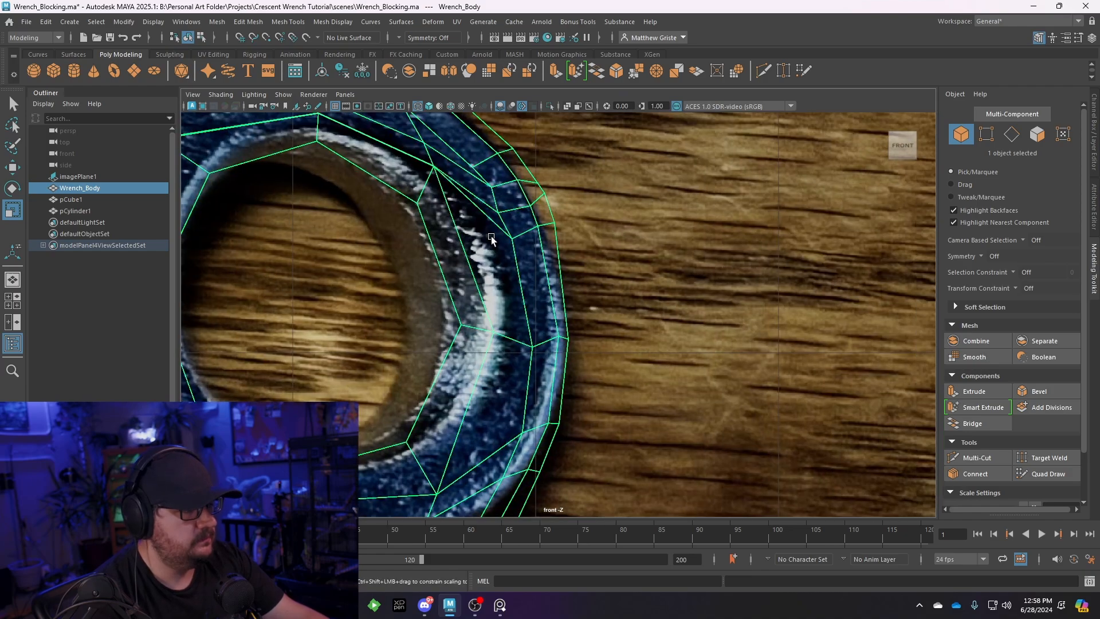
# Move the row of outer rim vertices at the hole end's upper corner back along the curve to even out the spacing
pyautogui.keyDown('alt'); pyautogui.moveTo(490, 236); pyautogui.dragTo(505, 392, button='middle'); pyautogui.keyUp('alt')
pyautogui.scroll(4, 492, 319)
pyautogui.rightClick(490, 313)
pyautogui.moveTo(490, 265); pyautogui.dragTo(434, 264, button='right')
pyautogui.moveTo(573, 268); pyautogui.dragTo(492, 269)
pyautogui.press('w')
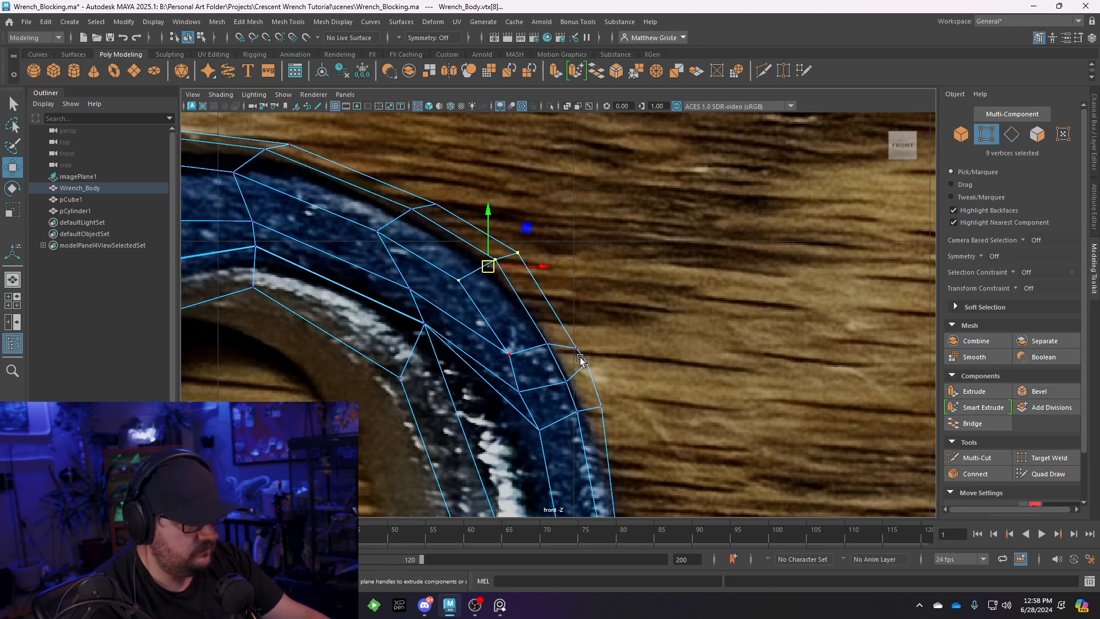
pyautogui.moveTo(579, 356); pyautogui.dragTo(581, 359)
pyautogui.moveTo(549, 348); pyautogui.dragTo(542, 330)
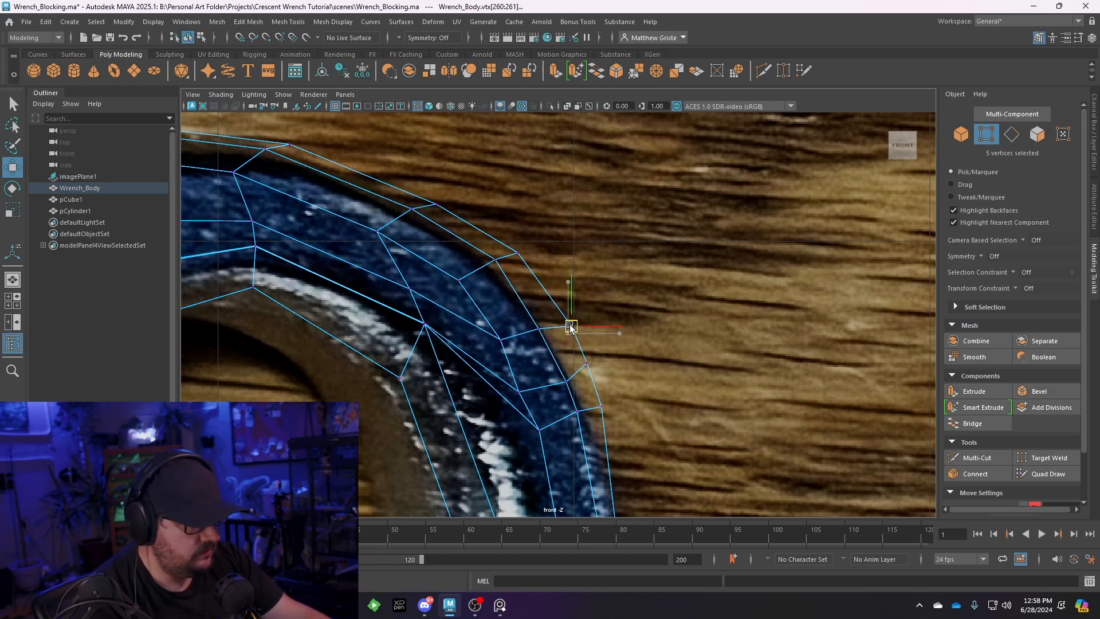
# Shift the neighbouring row's inner and outer vertices up along the rim so the loops are evenly spaced
pyautogui.moveTo(576, 392); pyautogui.dragTo(557, 373)
pyautogui.moveTo(567, 381); pyautogui.dragTo(522, 391)
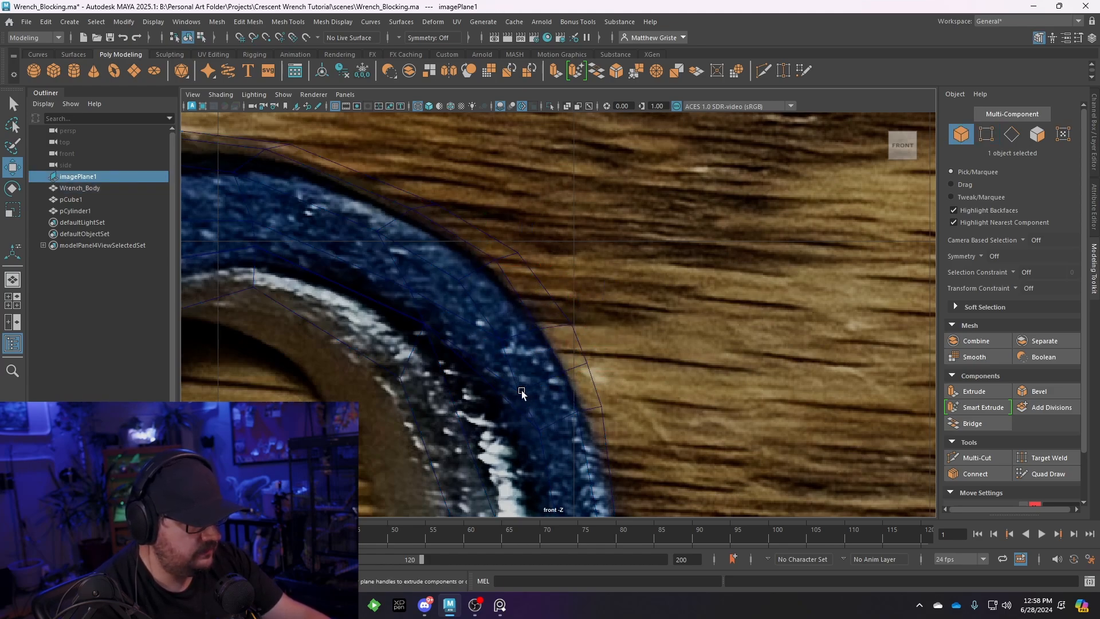
pyautogui.click(514, 377)
pyautogui.moveTo(515, 377); pyautogui.dragTo(466, 262, button='right')
pyautogui.moveTo(495, 344); pyautogui.dragTo(513, 377)
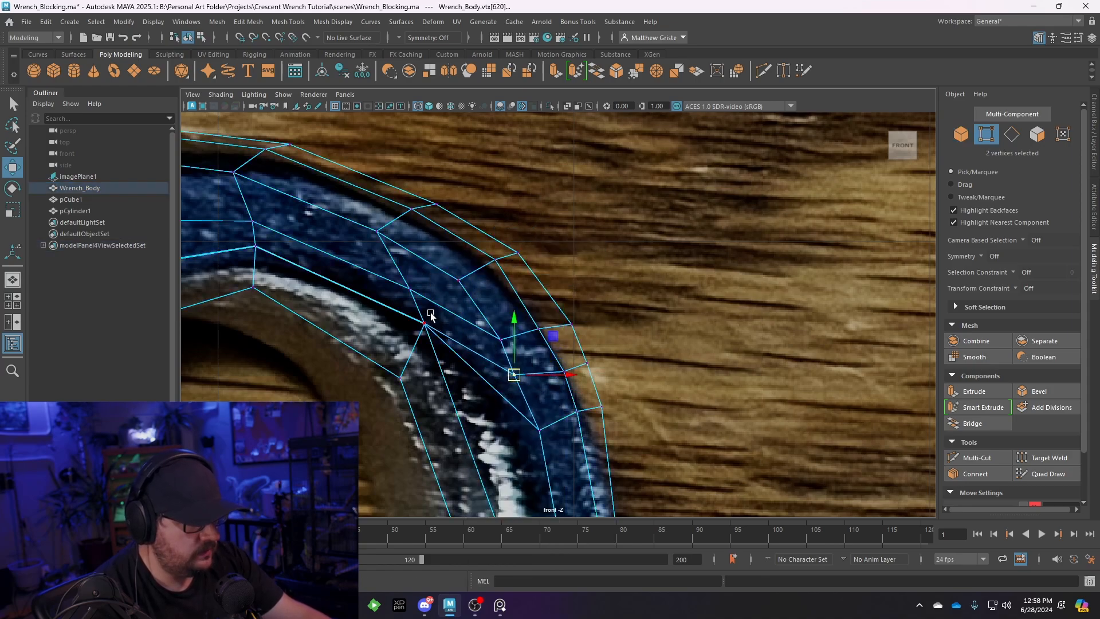
# Pull apart the nearly overlapping vertices beside the hanging hole's upper corner facing the handle's tip
pyautogui.scroll(10, 430, 315)
pyautogui.click(520, 367)
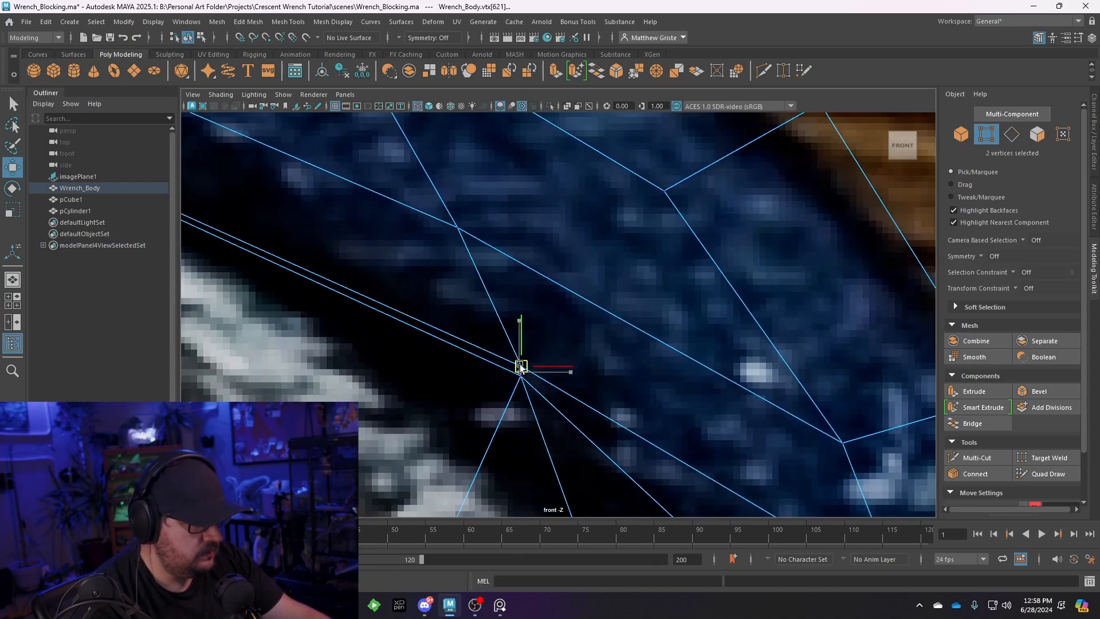
pyautogui.moveTo(520, 368); pyautogui.dragTo(543, 430)
pyautogui.scroll(-10, 544, 430)
pyautogui.scroll(3, 559, 342)
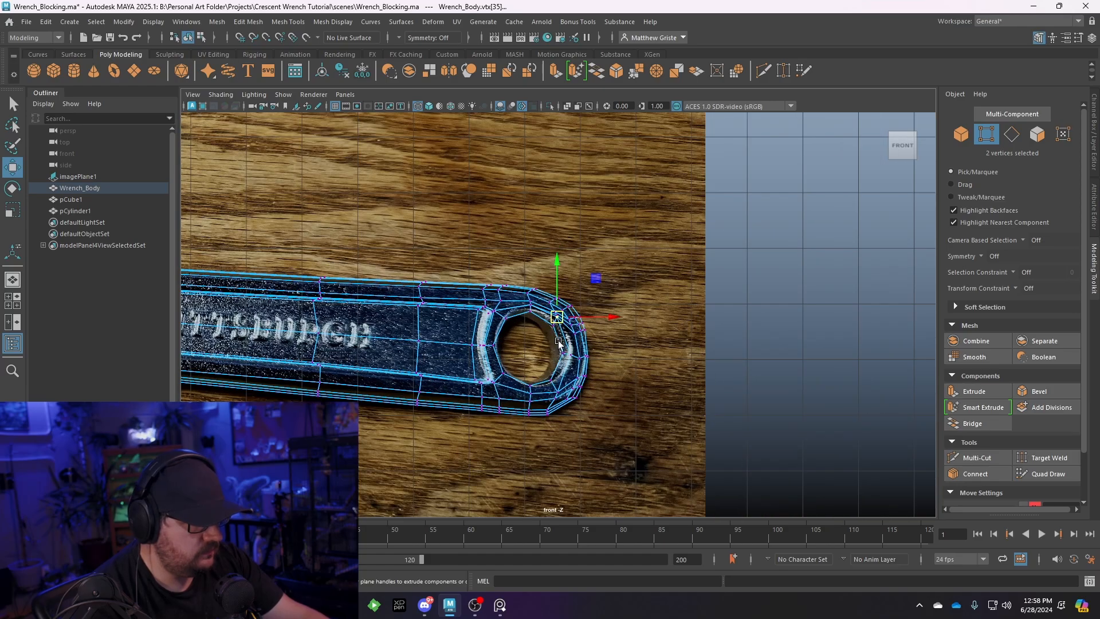
pyautogui.scroll(5, 558, 343)
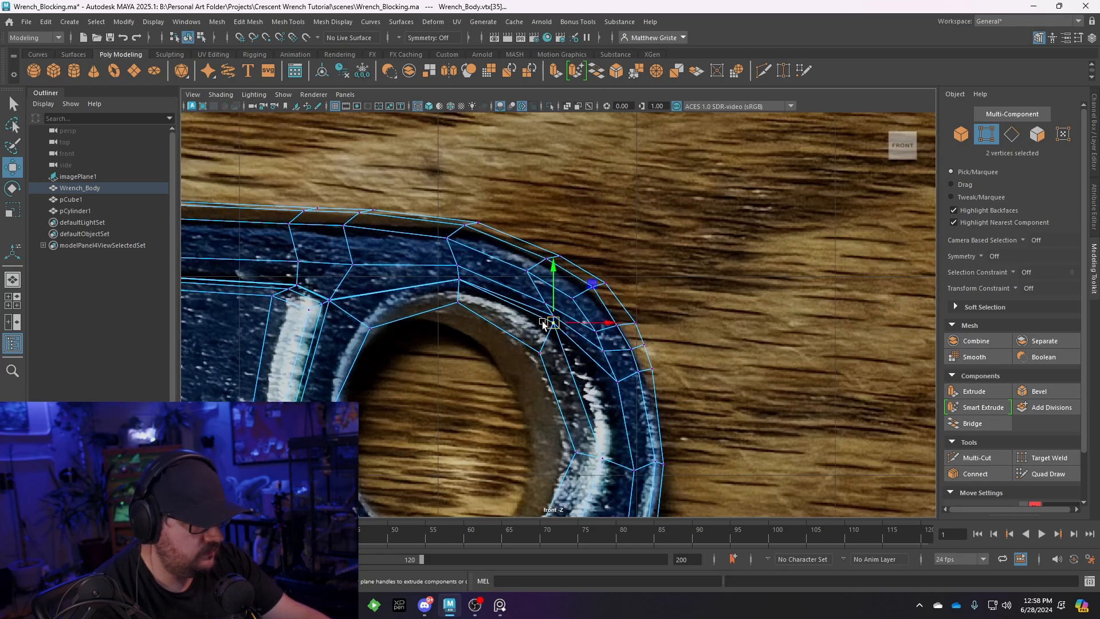
# Raise the outer one of the nearly overlapping vertices above the hanging hole to widen the gap between the loops
pyautogui.click(456, 281)
pyautogui.scroll(3, 456, 281)
pyautogui.scroll(10, 399, 235)
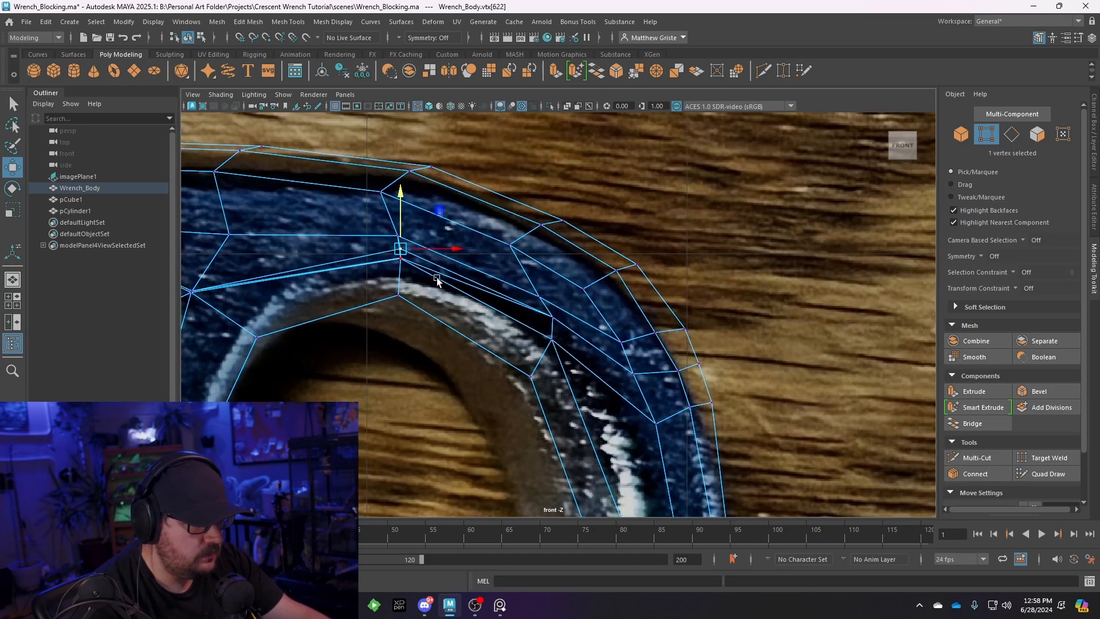
pyautogui.scroll(4, 470, 287)
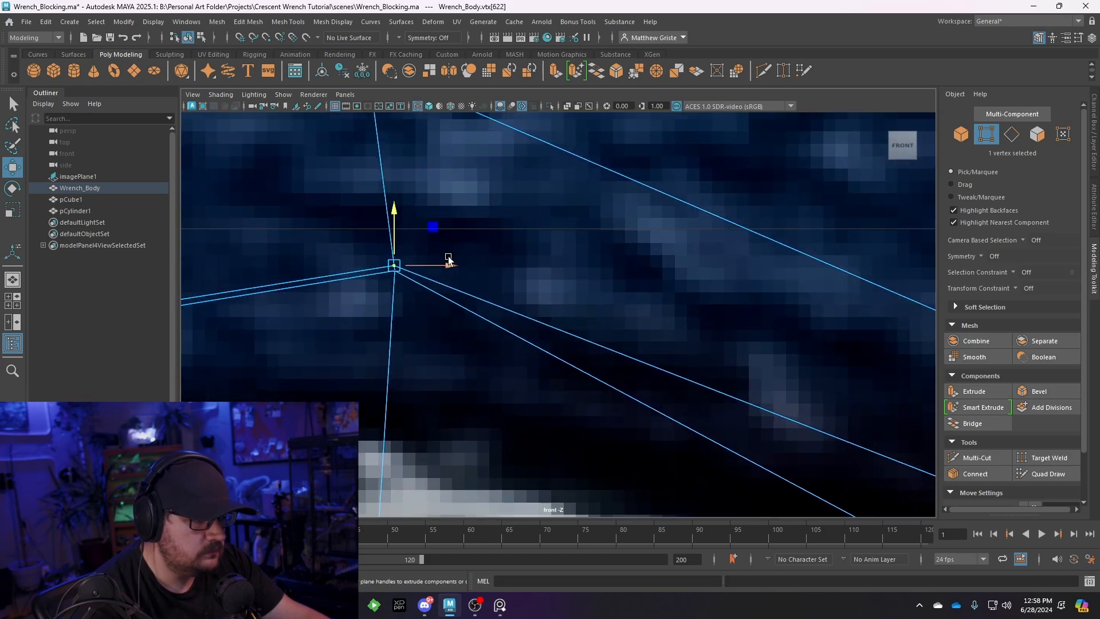
pyautogui.moveTo(395, 248); pyautogui.dragTo(395, 136)
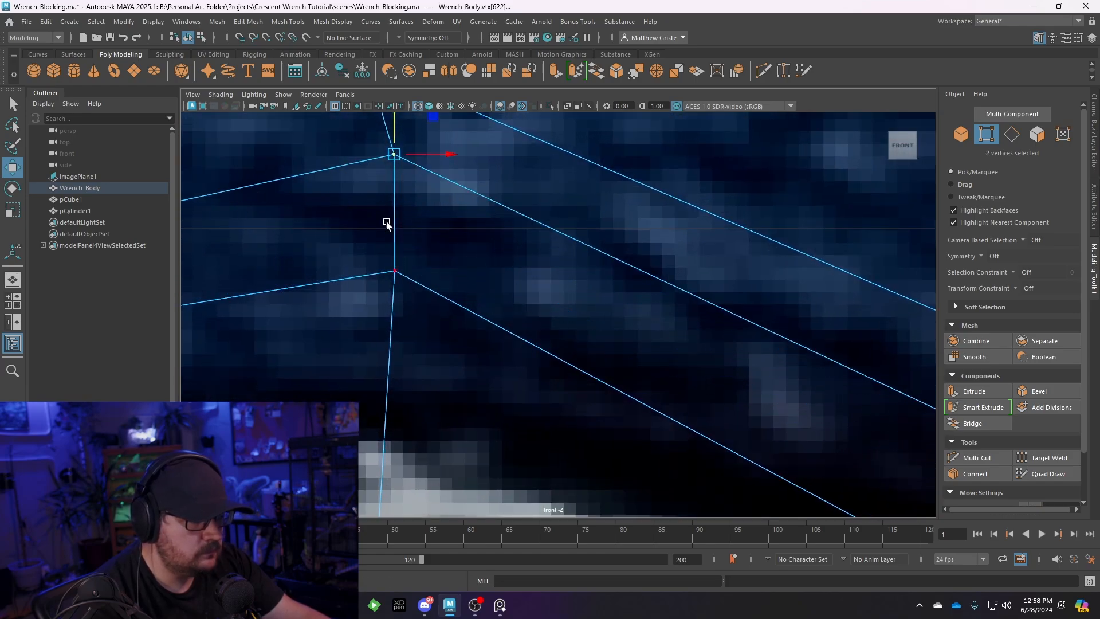
pyautogui.scroll(-10, 411, 272)
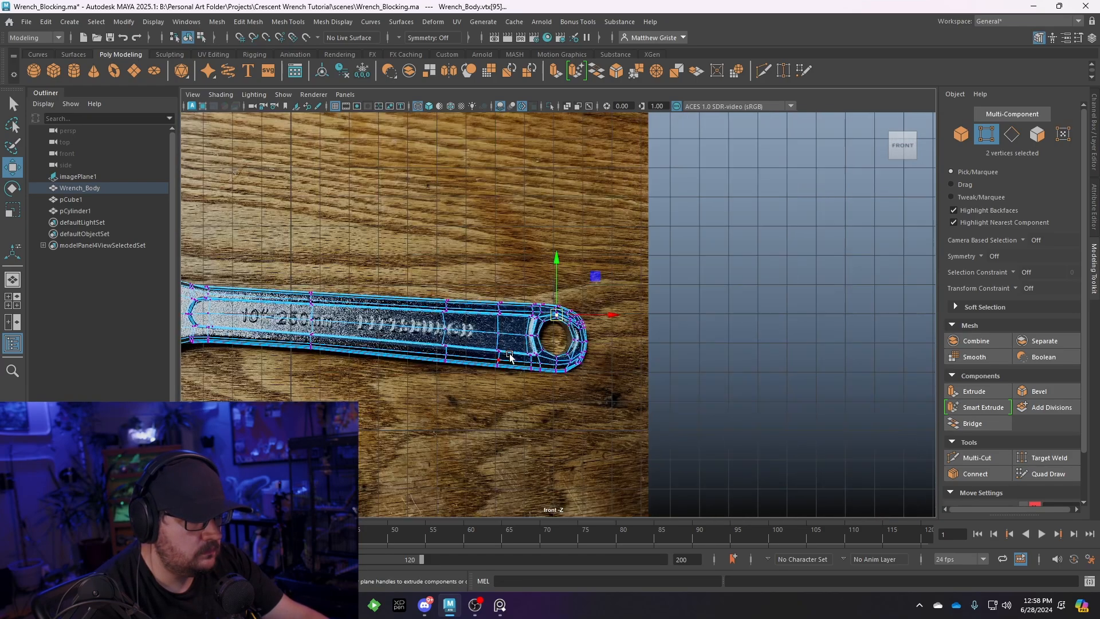
# Separate the crowded vertices between the hanging hole and the recessed panel's upper corner
pyautogui.scroll(3, 511, 329)
pyautogui.scroll(6, 512, 329)
pyautogui.moveTo(479, 338); pyautogui.dragTo(444, 365)
pyautogui.moveTo(444, 365); pyautogui.dragTo(424, 303)
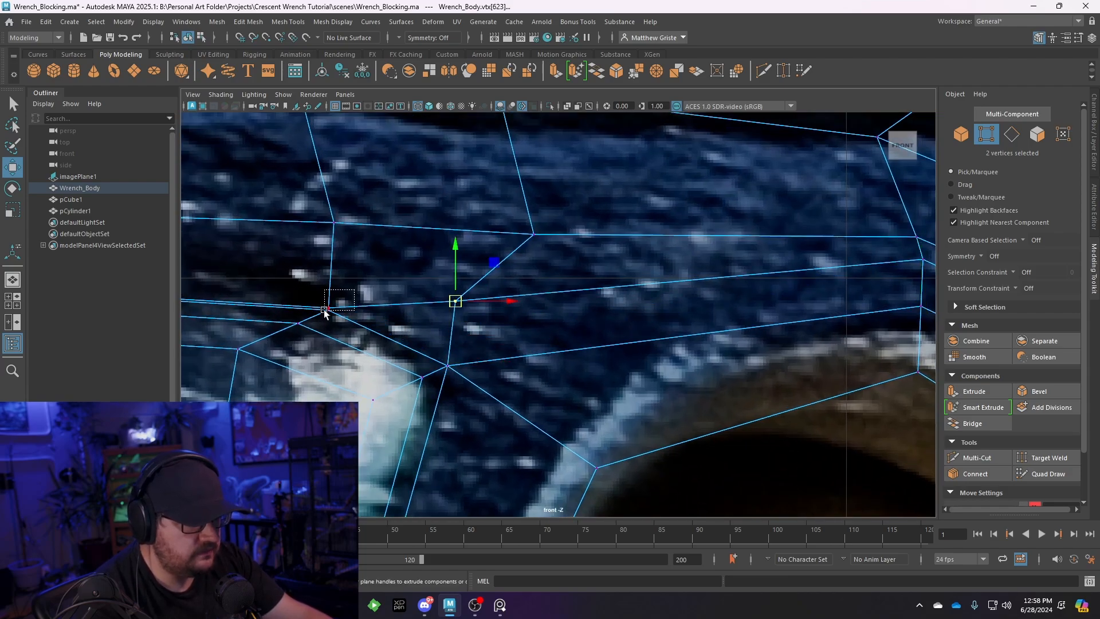
pyautogui.keyDown('alt'); pyautogui.moveTo(388, 301); pyautogui.dragTo(573, 307, button='middle'); pyautogui.keyUp('alt')
pyautogui.scroll(4, 526, 294)
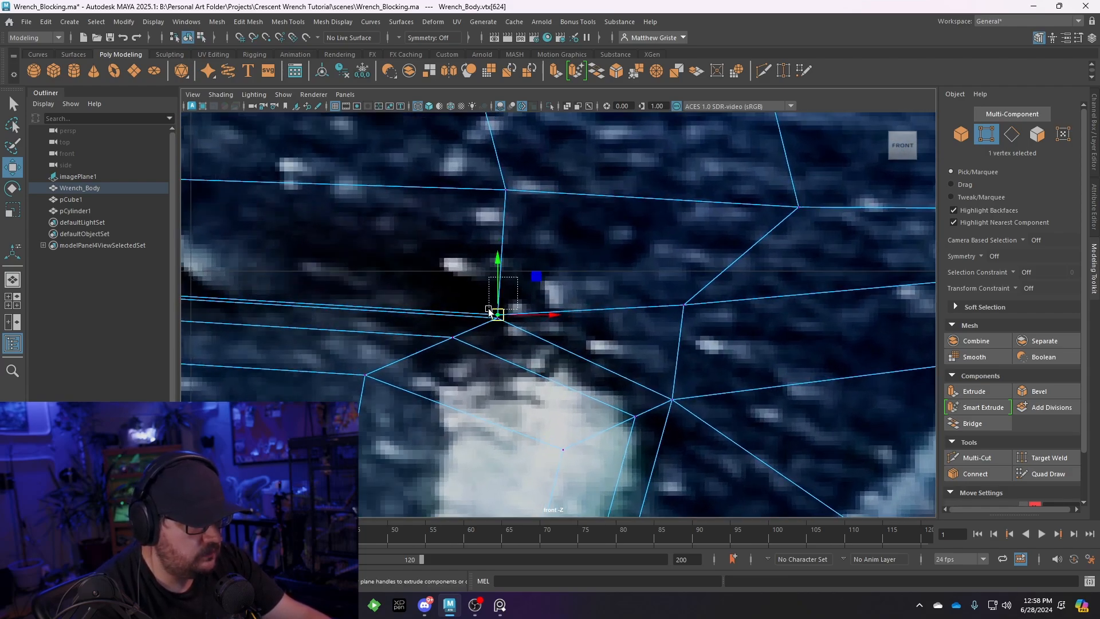
pyautogui.scroll(-10, 503, 279)
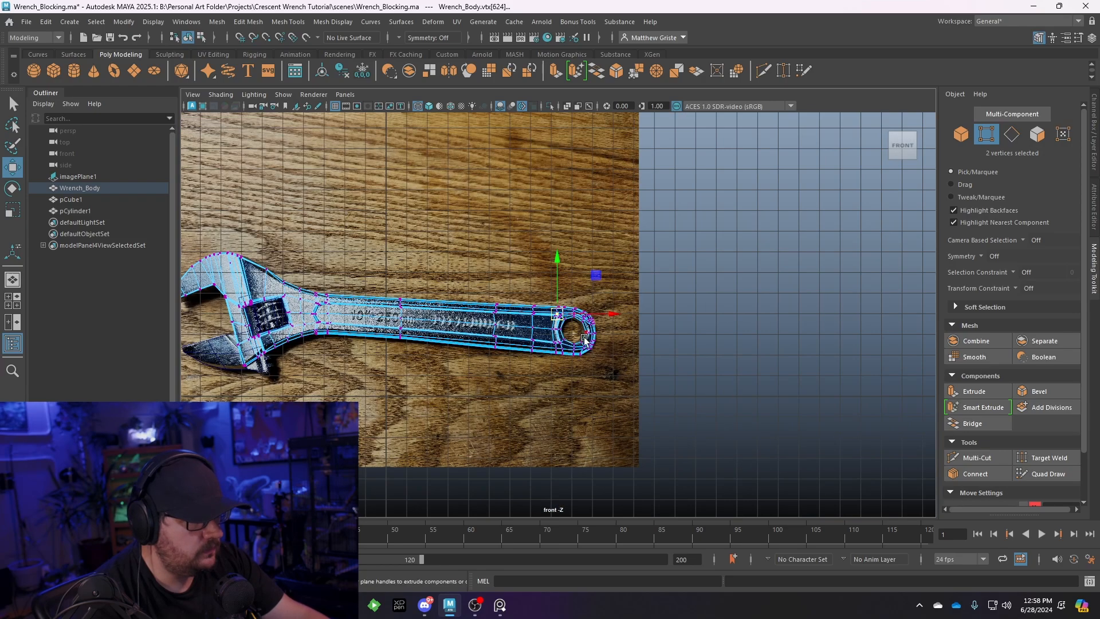
# Return to the perspective view in object mode and check the reworked hole end in smooth preview
pyautogui.scroll(12, 559, 333)
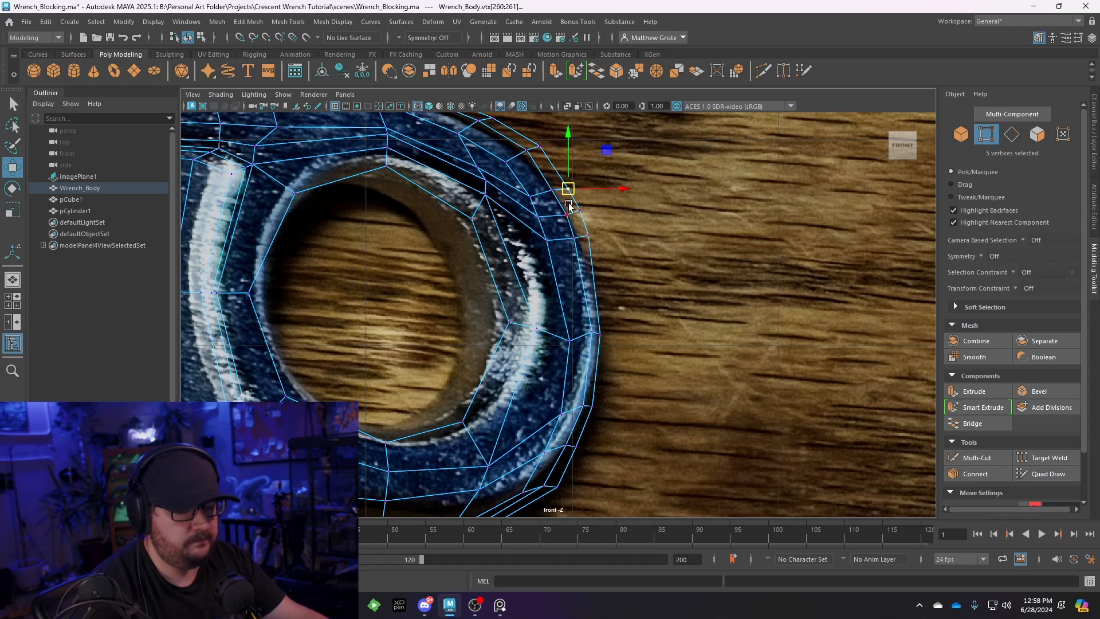
pyautogui.scroll(-5, 592, 245)
pyautogui.press('space')
pyautogui.press('space')
pyautogui.keyDown('alt'); pyautogui.moveTo(639, 253); pyautogui.dragTo(553, 284); pyautogui.keyUp('alt')
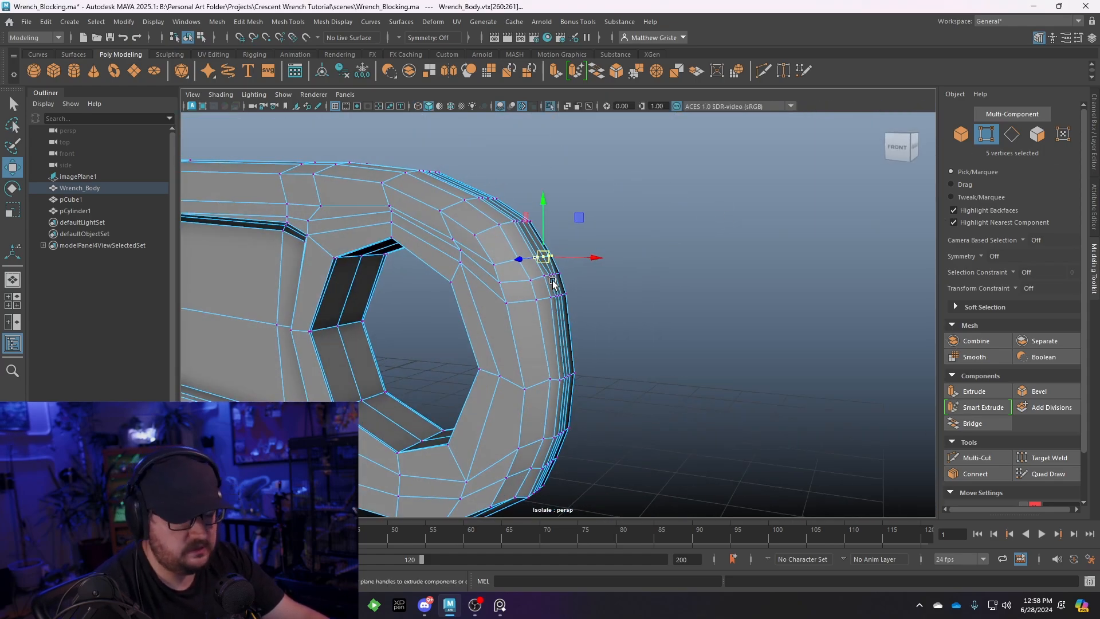
pyautogui.press('q')
pyautogui.press('3')
pyautogui.moveTo(533, 264); pyautogui.dragTo(594, 239, button='right')
pyautogui.click(641, 290)
pyautogui.scroll(-4, 641, 290)
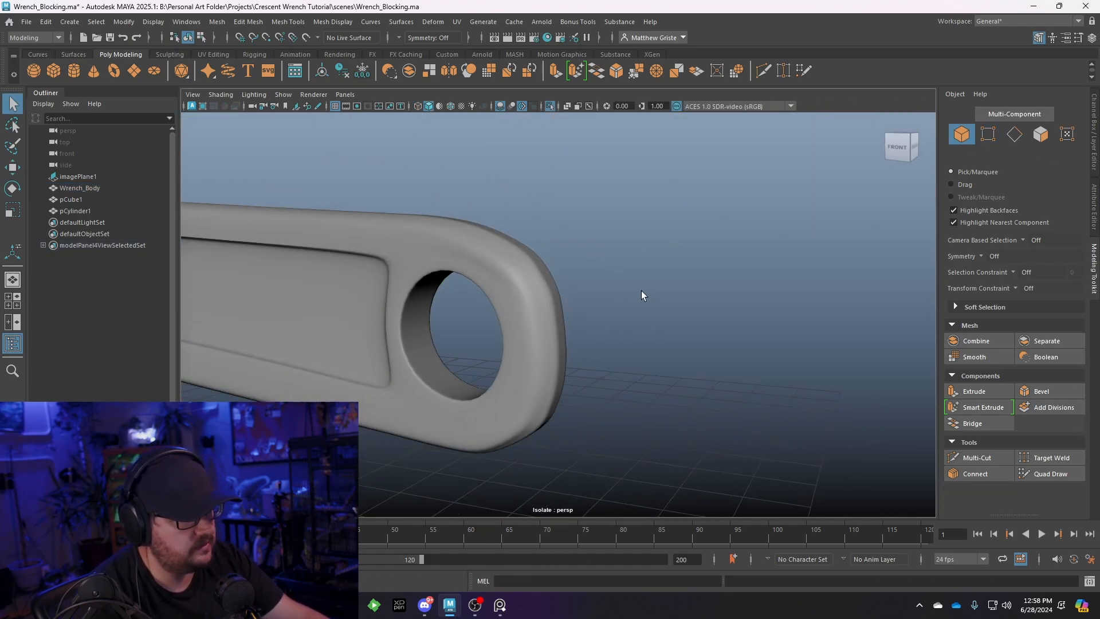
pyautogui.moveTo(641, 290)
pyautogui.keyDown('alt'); pyautogui.mouseDown()
pyautogui.moveTo(693, 290)
pyautogui.moveTo(560, 298)
pyautogui.moveTo(678, 303)
pyautogui.moveTo(609, 290)
pyautogui.moveTo(597, 265)
pyautogui.moveTo(670, 275)
pyautogui.moveTo(584, 278)
pyautogui.moveTo(651, 290)
pyautogui.mouseUp(); pyautogui.keyUp('alt')
# Compare the unsmoothed cage with the smooth preview around the hole end's upper corner
pyautogui.click(578, 270)
pyautogui.scroll(4, 583, 277)
pyautogui.scroll(-1, 651, 290)
pyautogui.click(744, 267)
pyautogui.keyDown('alt'); pyautogui.moveTo(744, 266); pyautogui.dragTo(661, 297); pyautogui.keyUp('alt')
pyautogui.click(644, 297)
pyautogui.press('1')
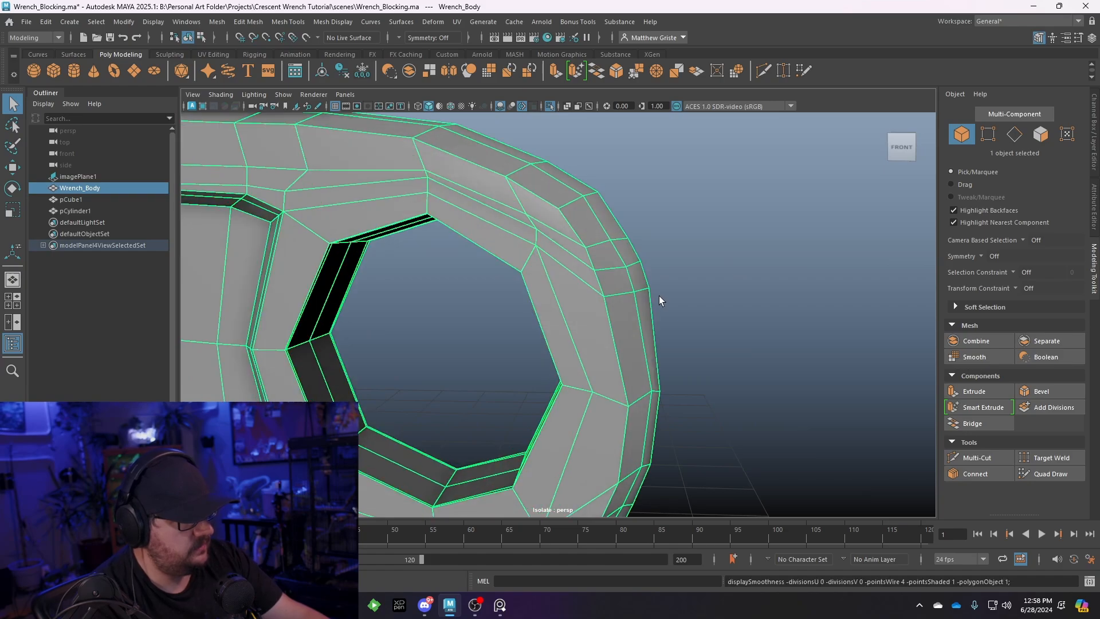
pyautogui.press('3')
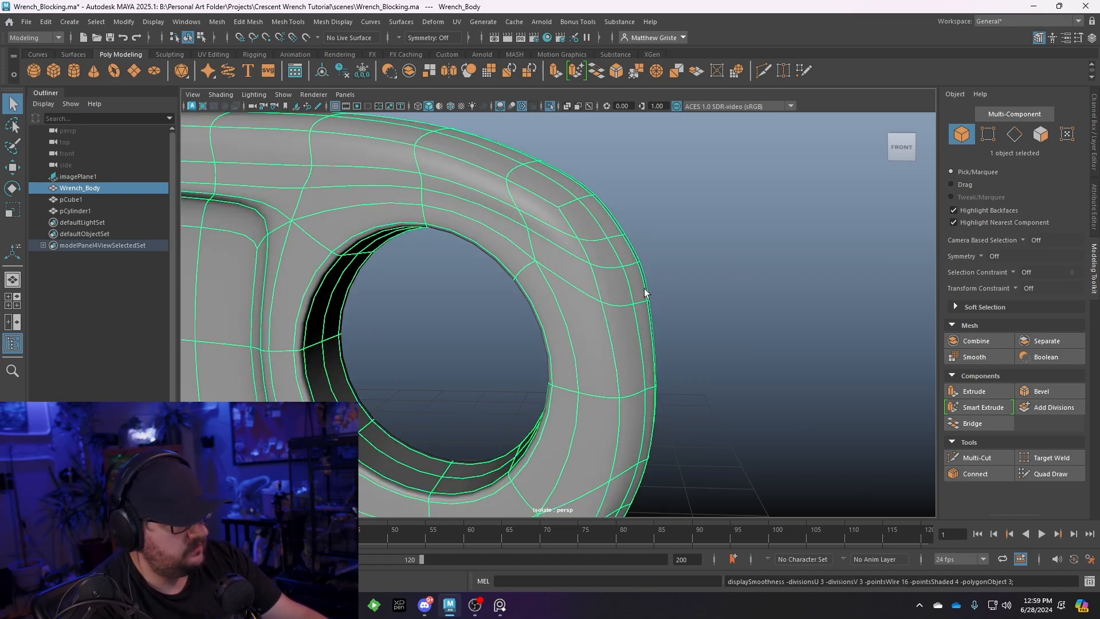
pyautogui.press('1')
pyautogui.press('3')
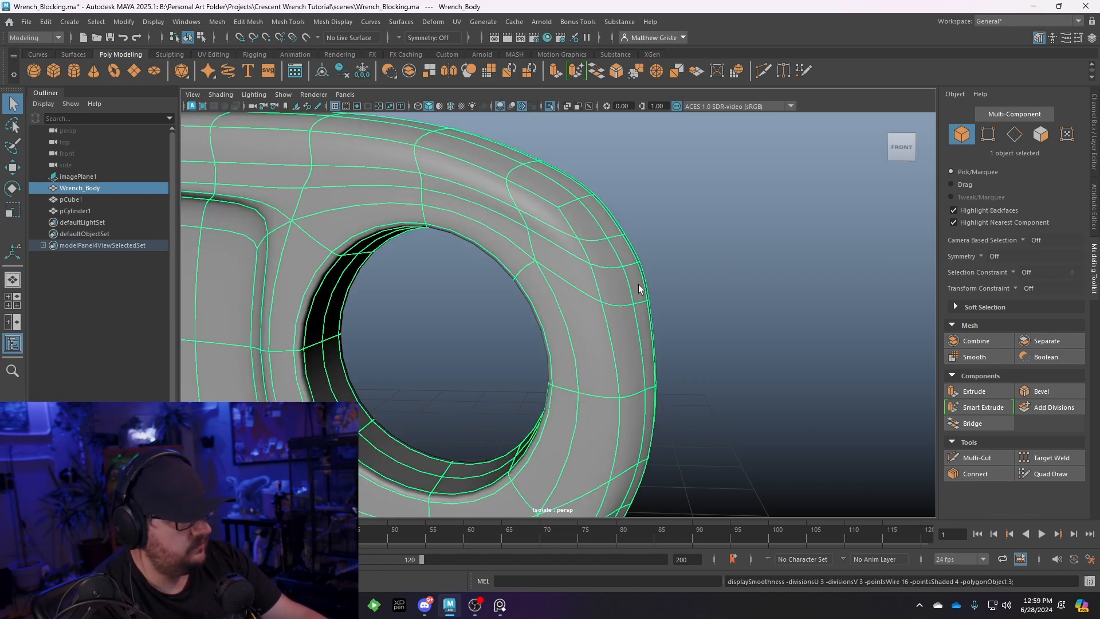
# Reposition the hole end's outer rim vertices in the front view so the smoothed outline follows the reference photo's curve
pyautogui.press('space')
pyautogui.press('space')
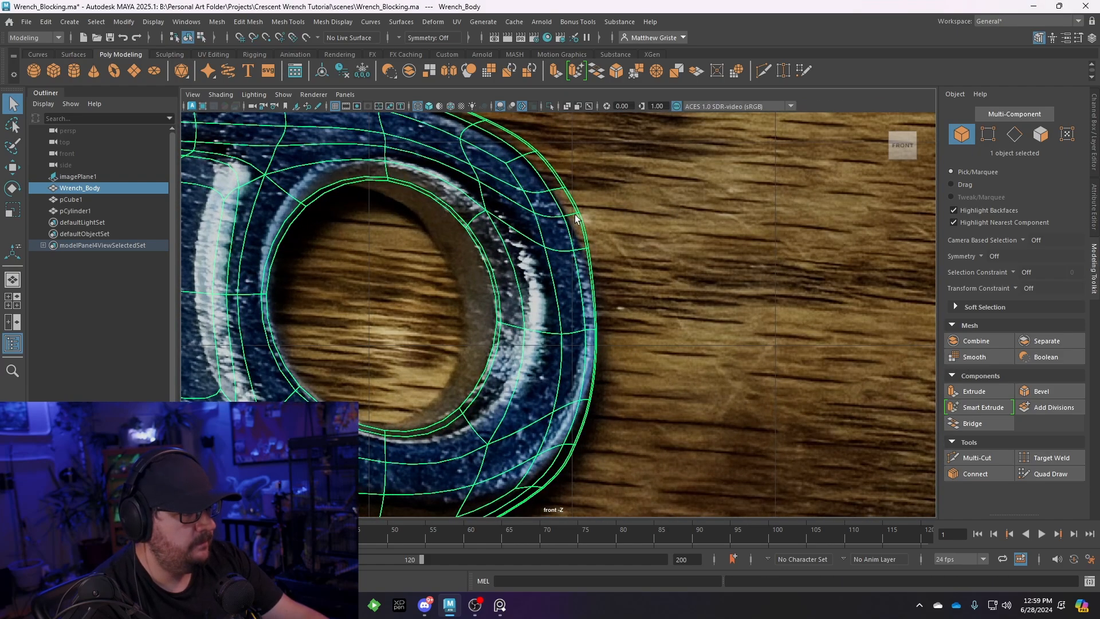
pyautogui.keyDown('alt'); pyautogui.moveTo(575, 215); pyautogui.dragTo(557, 258, button='middle'); pyautogui.keyUp('alt')
pyautogui.scroll(2, 556, 258)
pyautogui.rightClick(557, 258)
pyautogui.moveTo(539, 247); pyautogui.dragTo(484, 247, button='right')
pyautogui.moveTo(577, 257); pyautogui.dragTo(557, 294)
pyautogui.press('w')
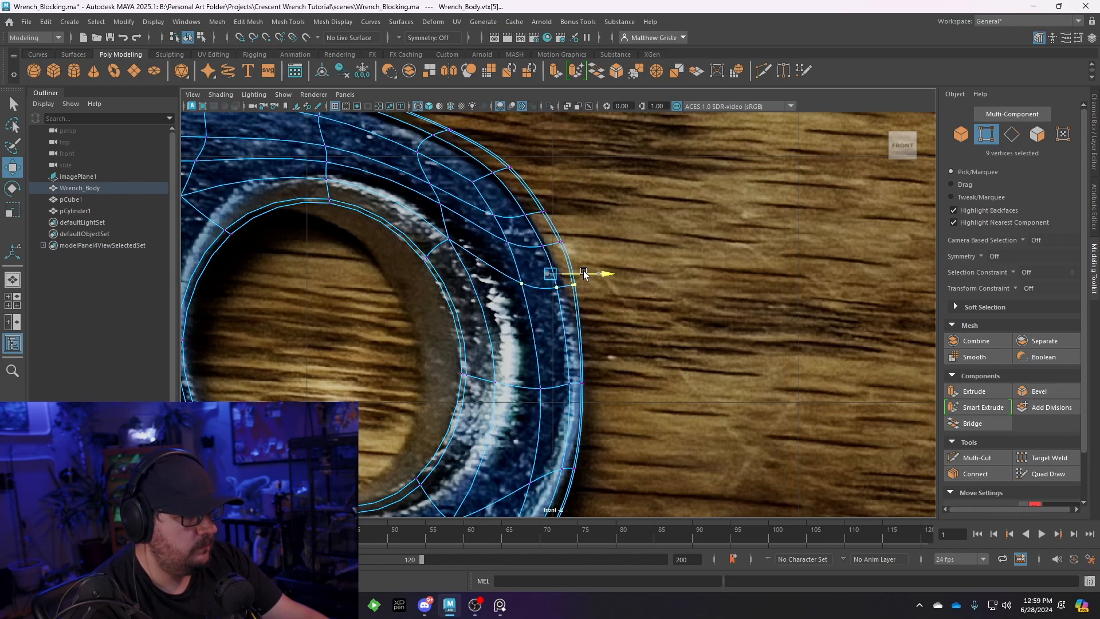
pyautogui.moveTo(615, 397); pyautogui.dragTo(622, 395)
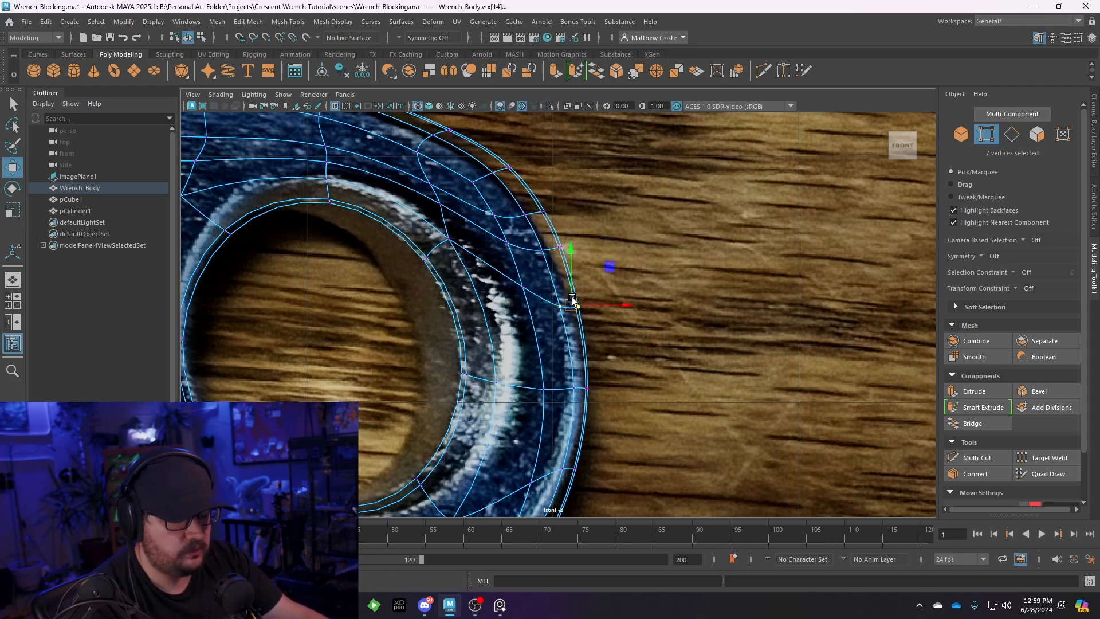
pyautogui.press('1')
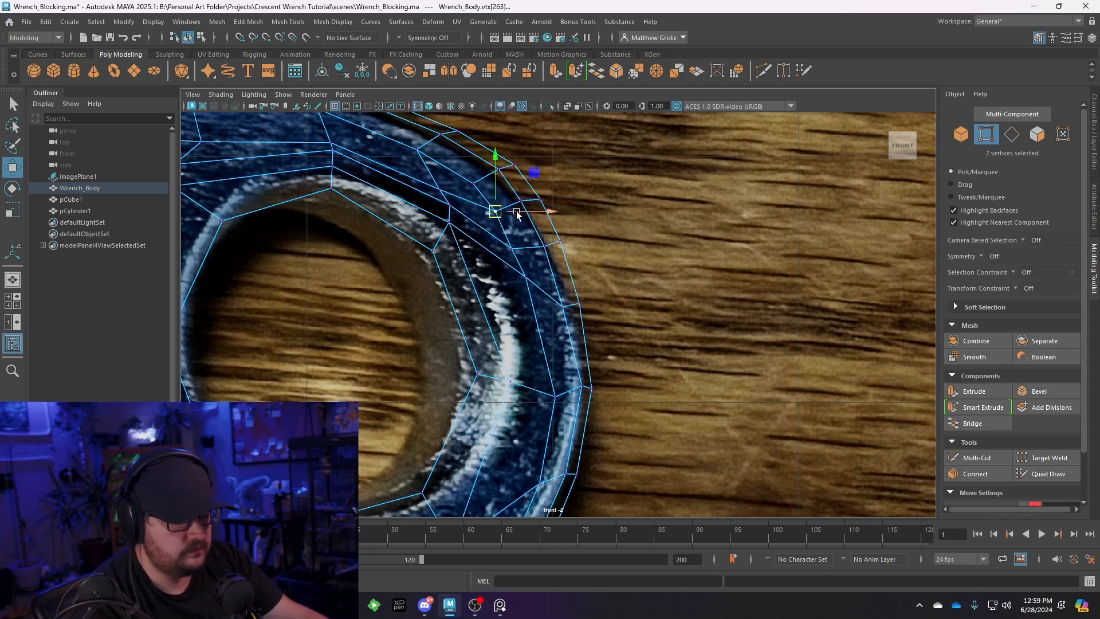
pyautogui.press('3')
pyautogui.moveTo(537, 186); pyautogui.dragTo(577, 176, button='right')
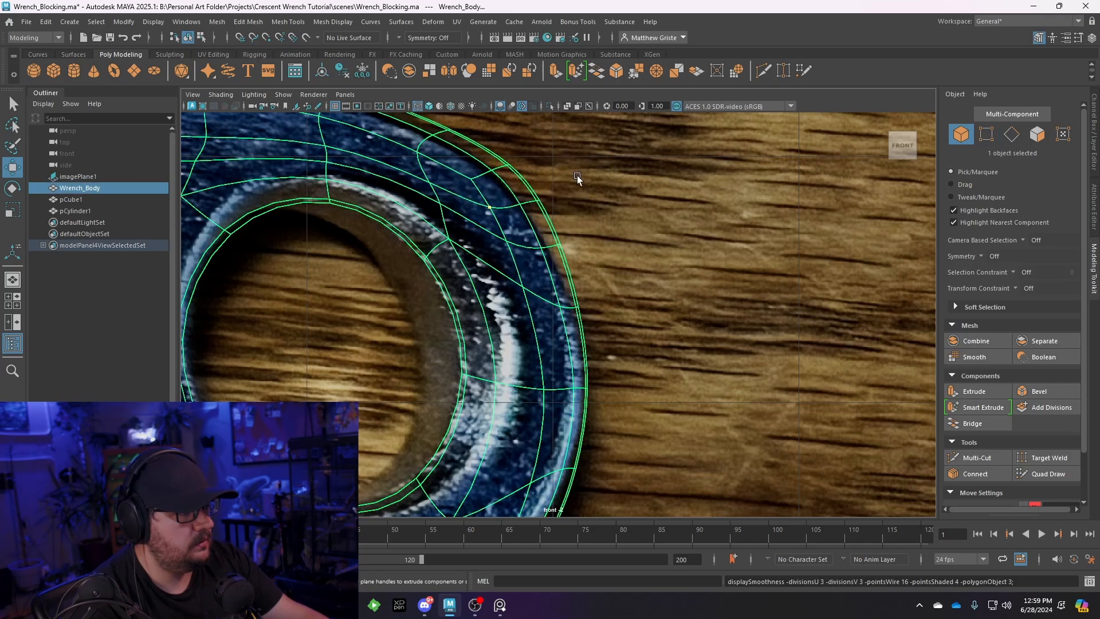
# Examine the smoothed hole end in the perspective view with the wrench body deselected
pyautogui.press('space')
pyautogui.press('space')
pyautogui.hotkey('ctrl', '1')
pyautogui.click(620, 287)
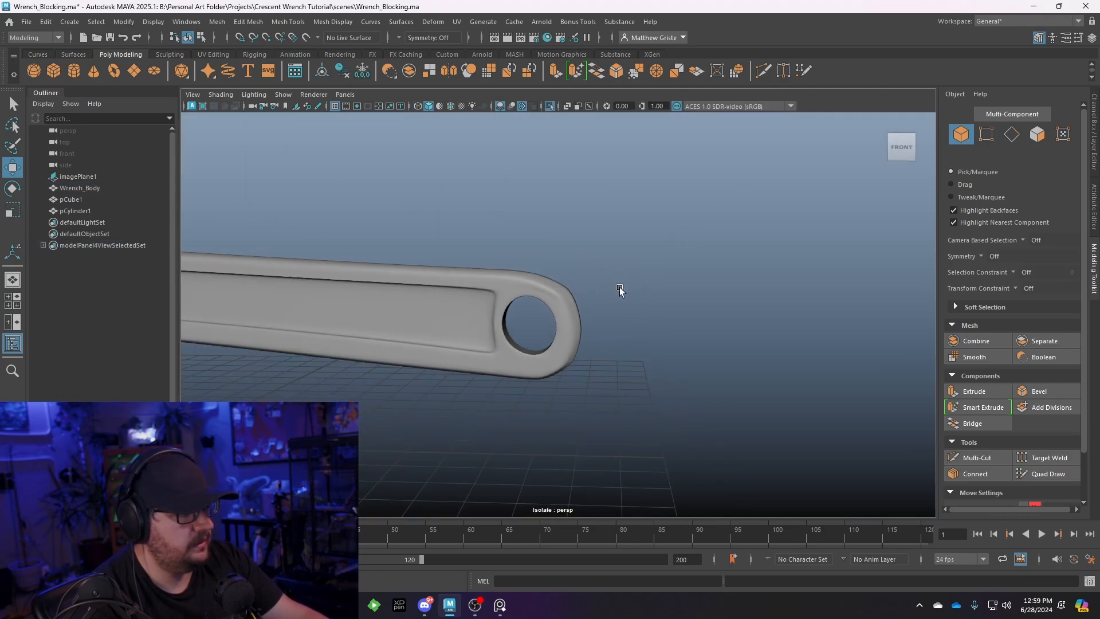
pyautogui.keyDown('alt'); pyautogui.moveTo(620, 287); pyautogui.dragTo(594, 281); pyautogui.keyUp('alt')
pyautogui.scroll(5, 556, 316)
# Scale the two inner edge loops toward the centre at the crease on the wrench's narrow side for more even spacing
pyautogui.click(557, 316)
pyautogui.keyDown('alt'); pyautogui.moveTo(557, 317); pyautogui.dragTo(484, 290); pyautogui.keyUp('alt')
pyautogui.moveTo(484, 290); pyautogui.dragTo(461, 270, button='right')
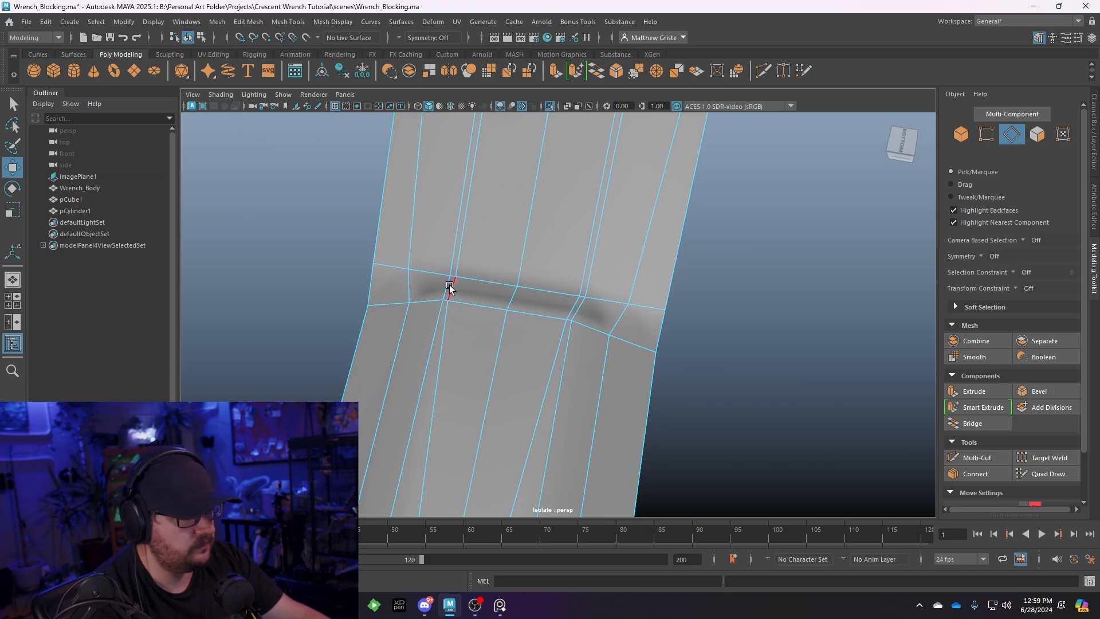
pyautogui.click(449, 288)
pyautogui.keyDown('shift'); pyautogui.click(558, 297); pyautogui.keyUp('shift')
pyautogui.press('r')
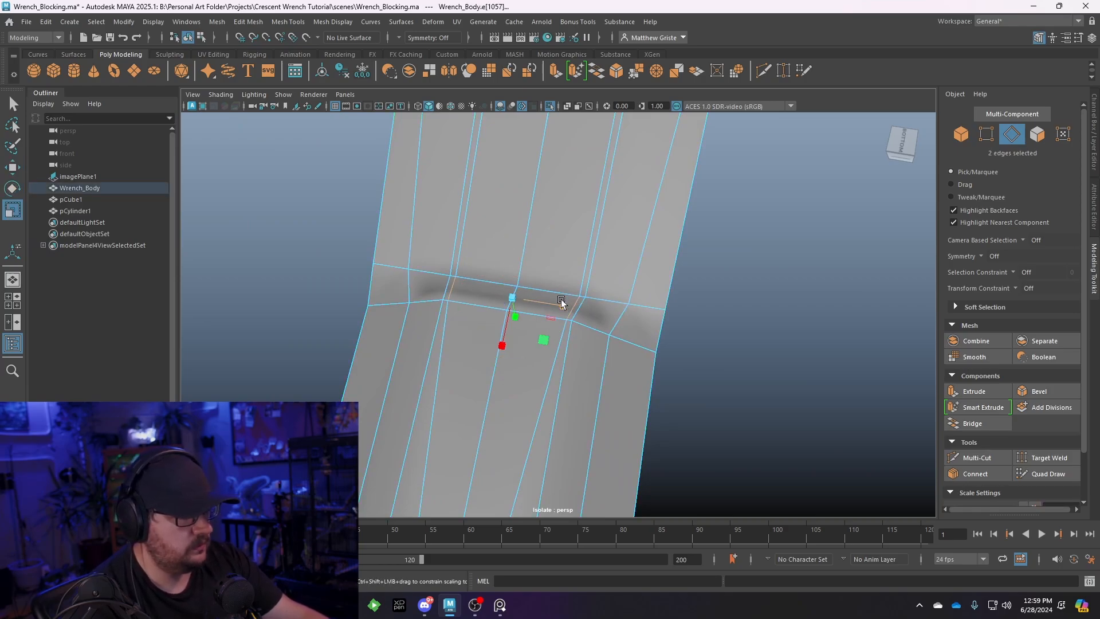
pyautogui.moveTo(561, 303); pyautogui.dragTo(542, 303)
pyautogui.moveTo(550, 264); pyautogui.dragTo(537, 246, button='right')
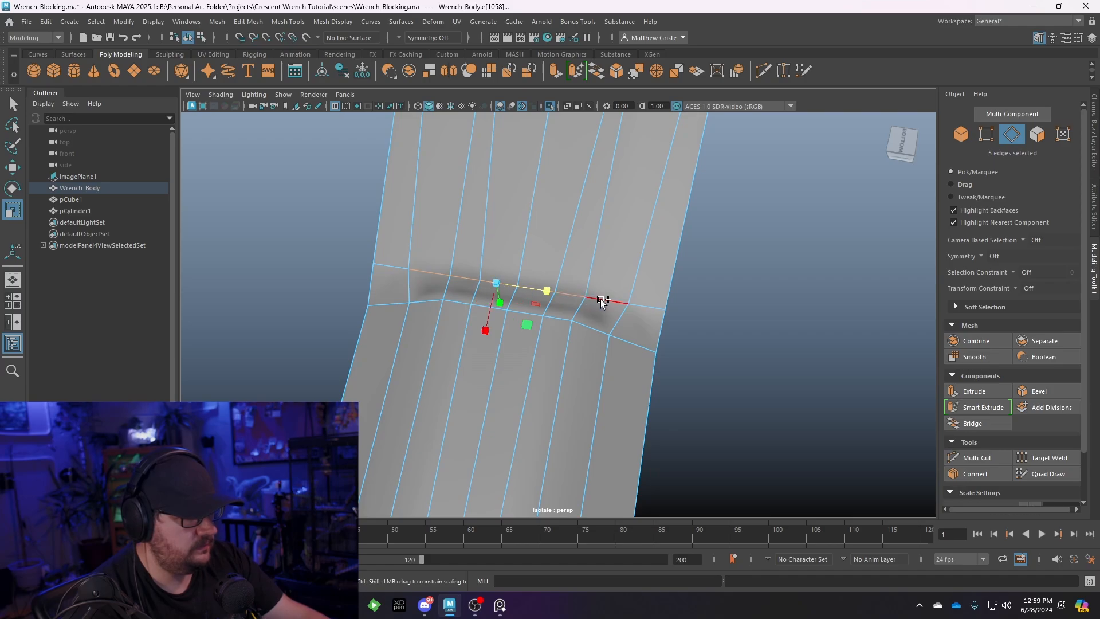
pyautogui.keyDown('alt'); pyautogui.moveTo(559, 303); pyautogui.dragTo(535, 277); pyautogui.keyUp('alt')
pyautogui.moveTo(548, 263); pyautogui.dragTo(602, 239, button='right')
pyautogui.click(484, 198)
# Try to delete the stray vertex on the head's narrow side beneath the rounded opening
pyautogui.keyDown('alt'); pyautogui.moveTo(485, 197); pyautogui.dragTo(549, 265); pyautogui.keyUp('alt')
pyautogui.click(549, 265)
pyautogui.keyDown('alt'); pyautogui.moveTo(549, 264); pyautogui.dragTo(544, 348, button='middle'); pyautogui.keyUp('alt')
pyautogui.scroll(4, 546, 348)
pyautogui.press('1')
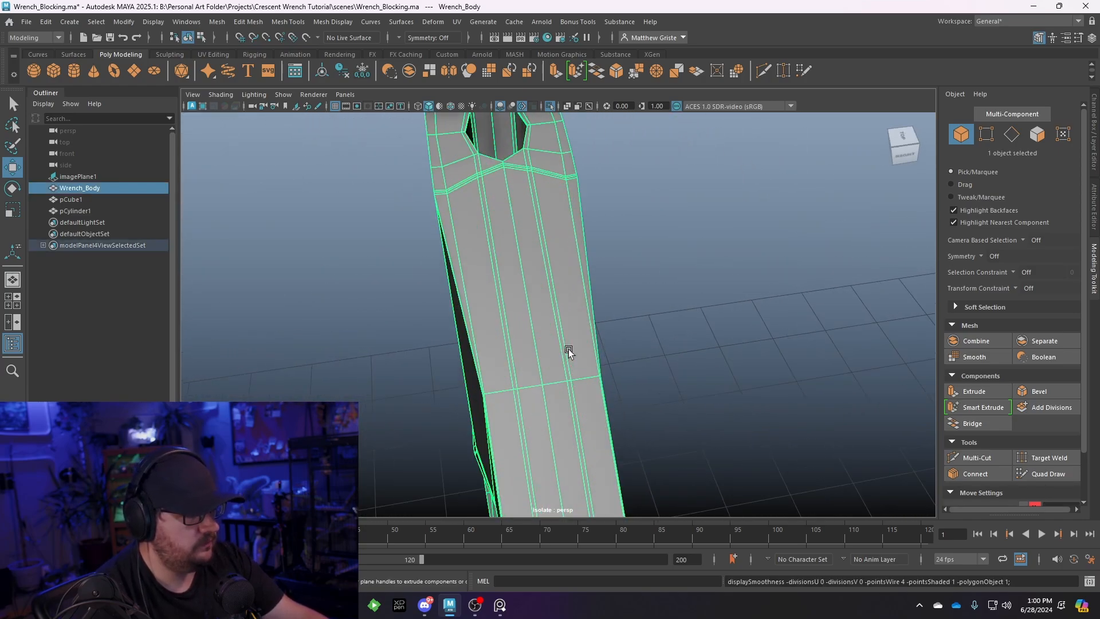
pyautogui.keyDown('alt'); pyautogui.moveTo(569, 351); pyautogui.dragTo(545, 294); pyautogui.keyUp('alt')
pyautogui.press('3')
pyautogui.moveTo(549, 267); pyautogui.dragTo(547, 299, button='right')
pyautogui.keyDown('alt'); pyautogui.moveTo(480, 361); pyautogui.dragTo(577, 328); pyautogui.keyUp('alt')
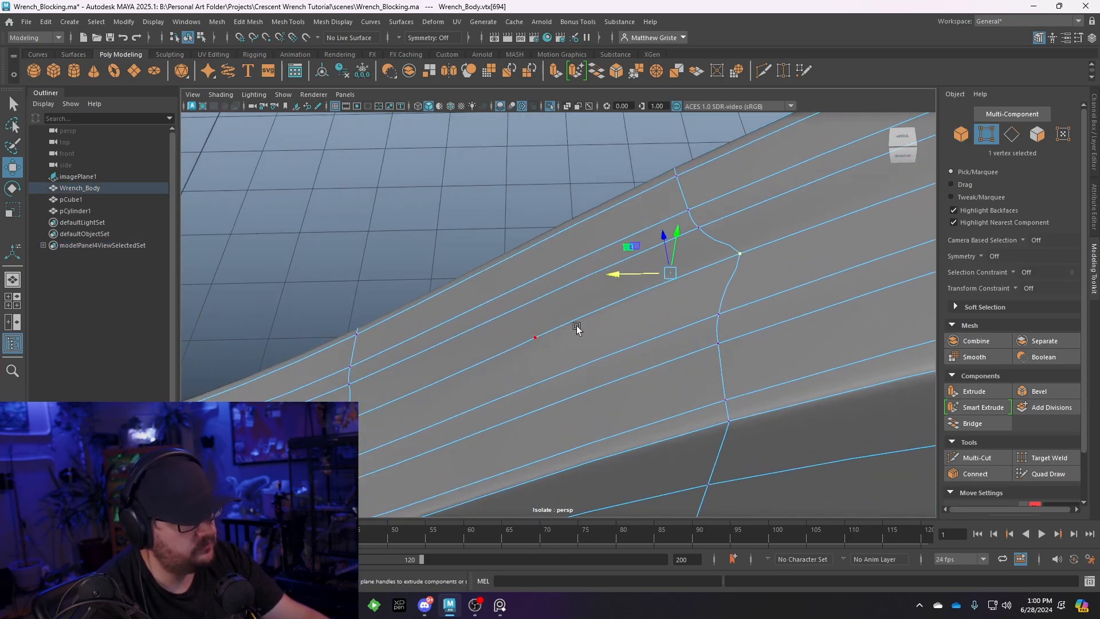
pyautogui.click(294, 24)
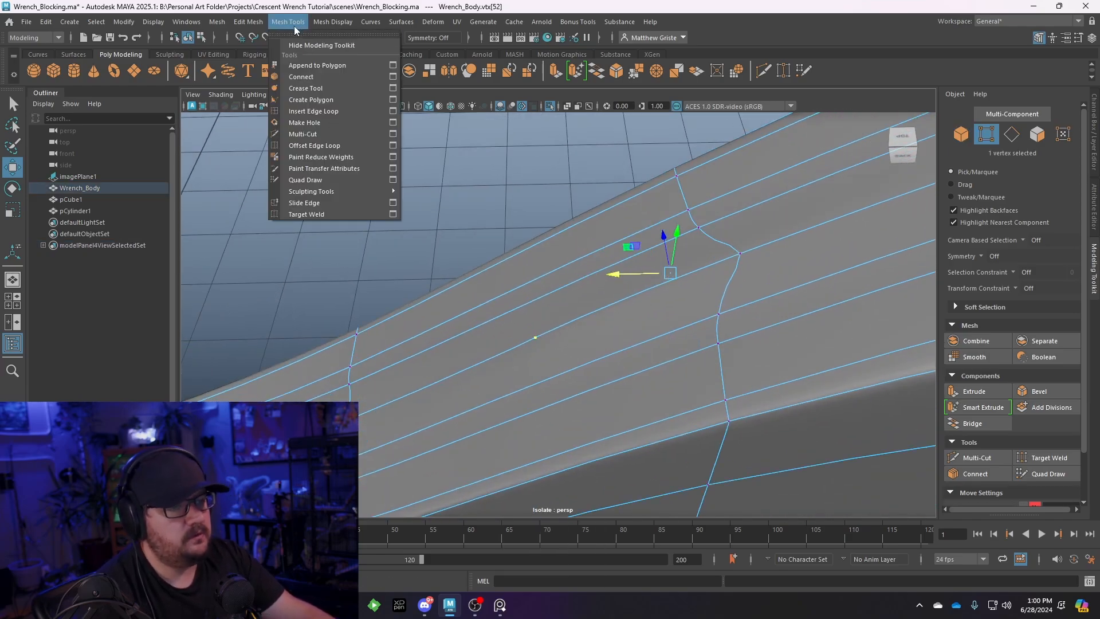
pyautogui.moveTo(248, 22)
pyautogui.click(298, 250)
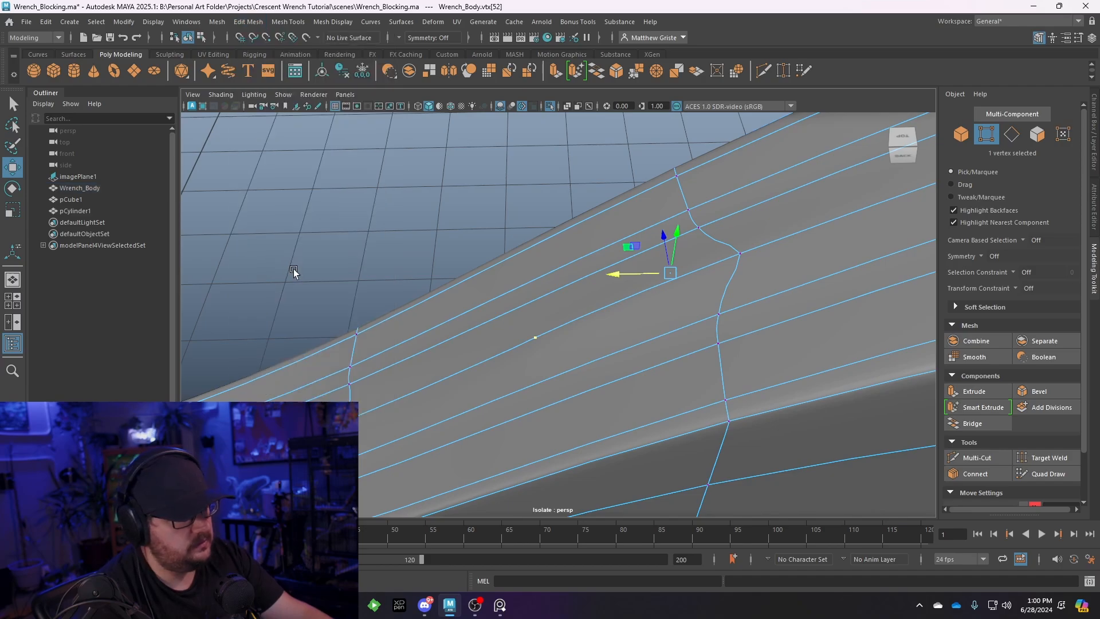
pyautogui.hotkey('ctrl', 'z')
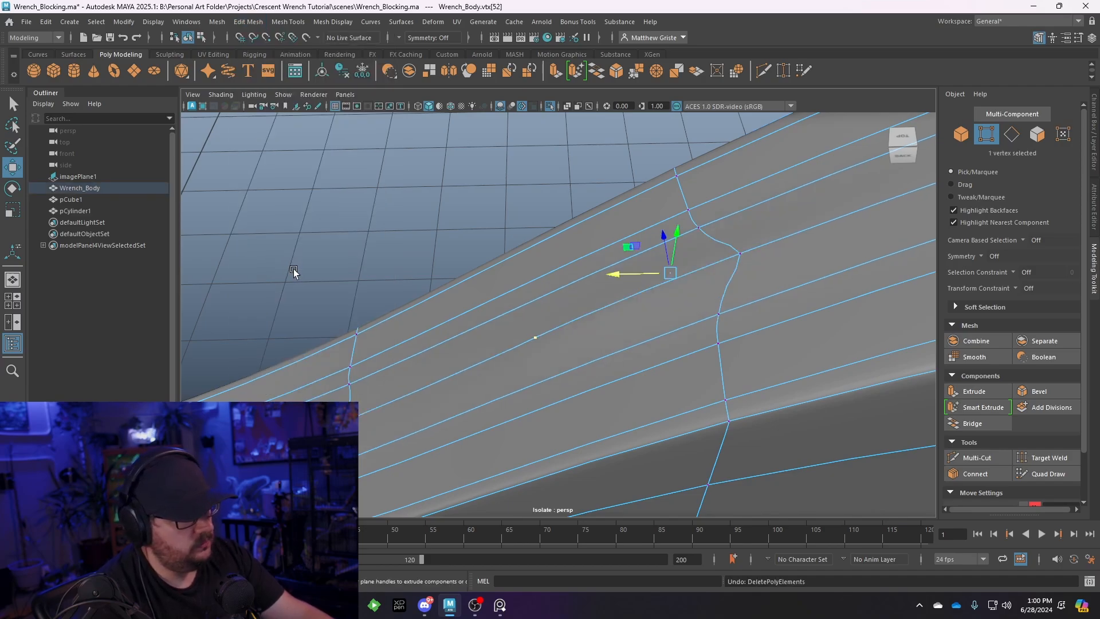
# Delete the two faces that share the stray vertex on the head's narrow side and return to the unsmoothed cage
pyautogui.moveTo(563, 266); pyautogui.dragTo(561, 352, button='right')
pyautogui.click(556, 315)
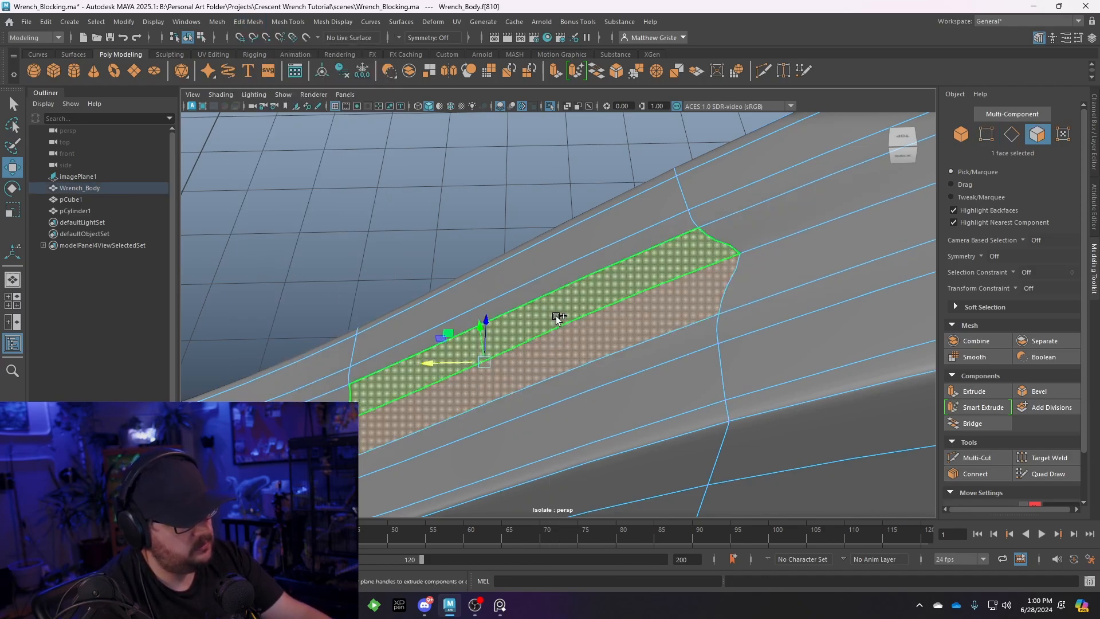
pyautogui.press('Delete')
pyautogui.press('1')
# Bridge the two pairs of opposite border edges to rebuild the faces across the gap in the narrow side
pyautogui.keyDown('alt'); pyautogui.moveTo(552, 314); pyautogui.dragTo(652, 238); pyautogui.keyUp('alt')
pyautogui.moveTo(627, 193); pyautogui.dragTo(626, 164, button='right')
pyautogui.click(620, 177)
pyautogui.keyDown('shift'); pyautogui.click(665, 186); pyautogui.keyUp('shift')
pyautogui.scroll(-2, 644, 322)
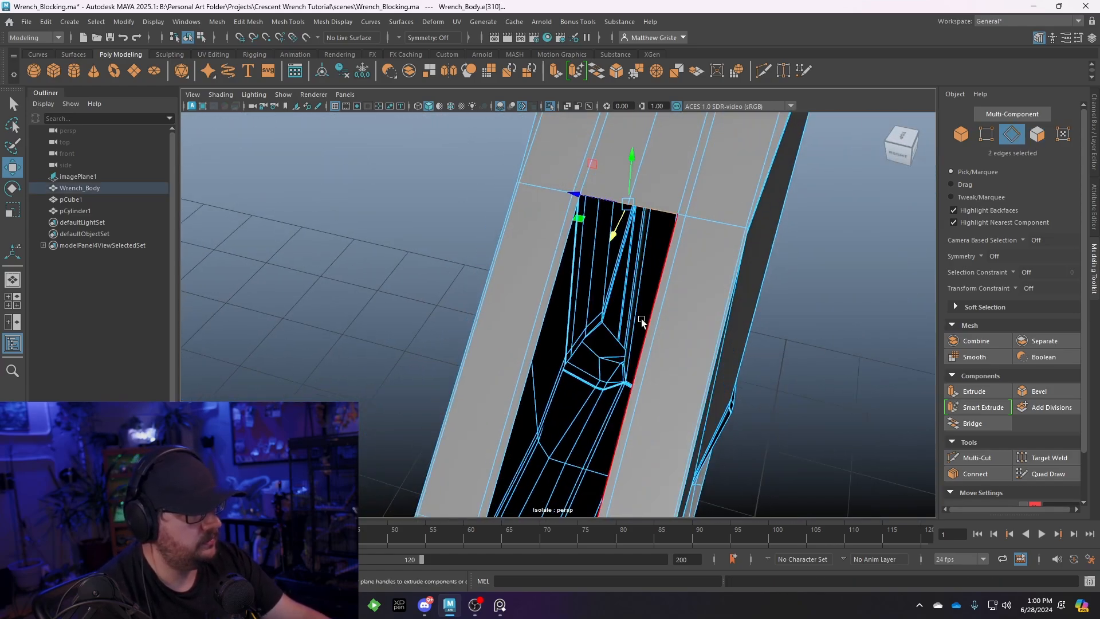
pyautogui.keyDown('alt'); pyautogui.moveTo(644, 322); pyautogui.dragTo(659, 243, button='middle'); pyautogui.keyUp('alt')
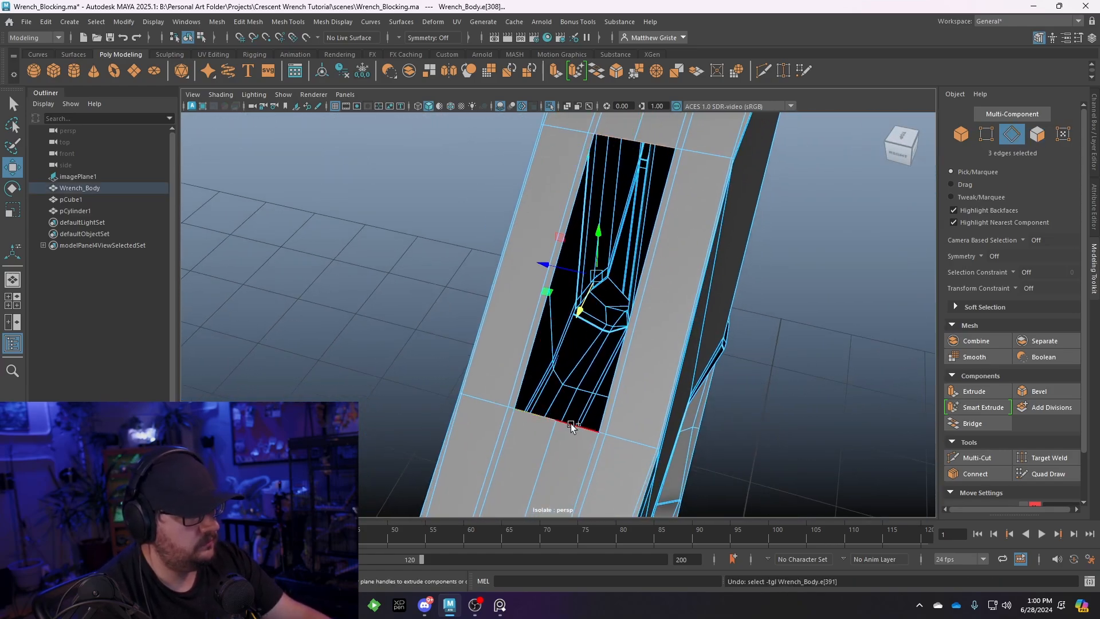
pyautogui.click(595, 69)
pyautogui.press('q')
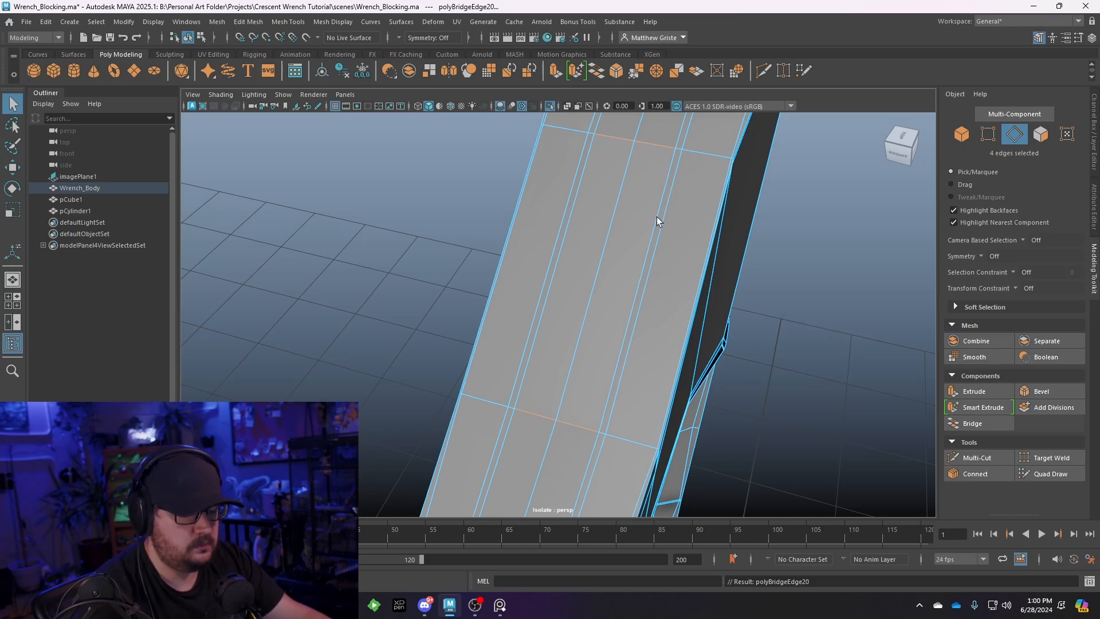
# Check the bridged faces in smooth preview and inspect the wireframe between the two prongs beneath the jaw
pyautogui.press('3')
pyautogui.scroll(-1, 658, 241)
pyautogui.moveTo(658, 240); pyautogui.dragTo(718, 183, button='right')
pyautogui.click(728, 329)
pyautogui.scroll(-3, 728, 329)
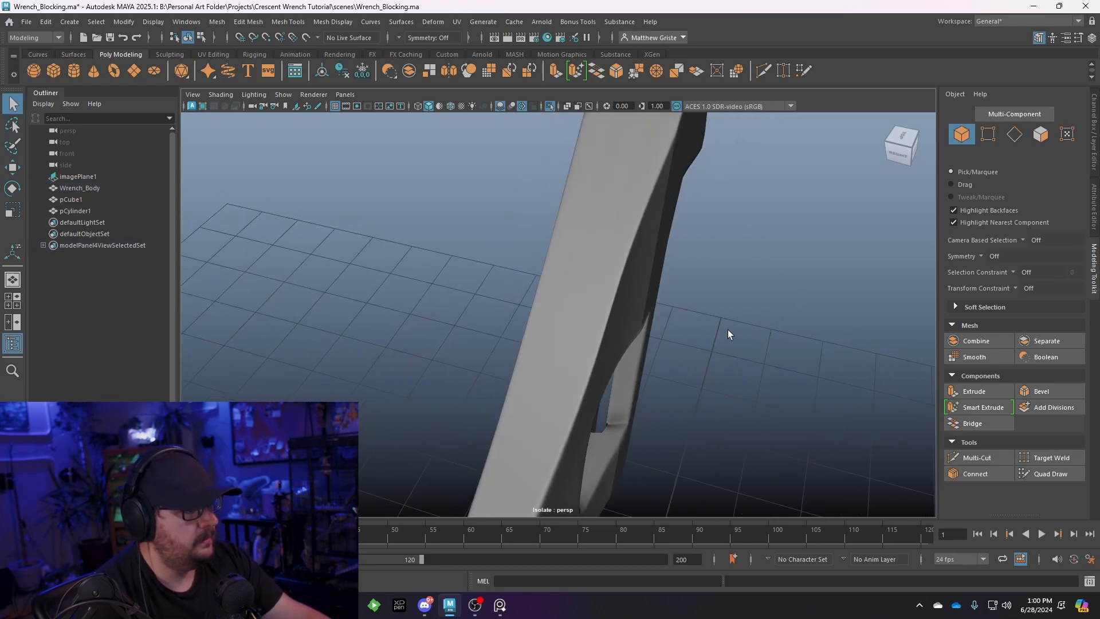
pyautogui.click(667, 353)
pyautogui.keyDown('alt'); pyautogui.moveTo(727, 329); pyautogui.dragTo(519, 352); pyautogui.keyUp('alt')
pyautogui.scroll(-3, 667, 353)
pyautogui.keyDown('alt'); pyautogui.moveTo(641, 376); pyautogui.dragTo(630, 347); pyautogui.keyUp('alt')
pyautogui.moveTo(633, 376)
pyautogui.keyDown('alt'); pyautogui.mouseDown(button='middle')
pyautogui.moveTo(649, 257)
pyautogui.moveTo(633, 360)
pyautogui.mouseUp(button='middle'); pyautogui.keyUp('alt')
pyautogui.scroll(5, 633, 360)
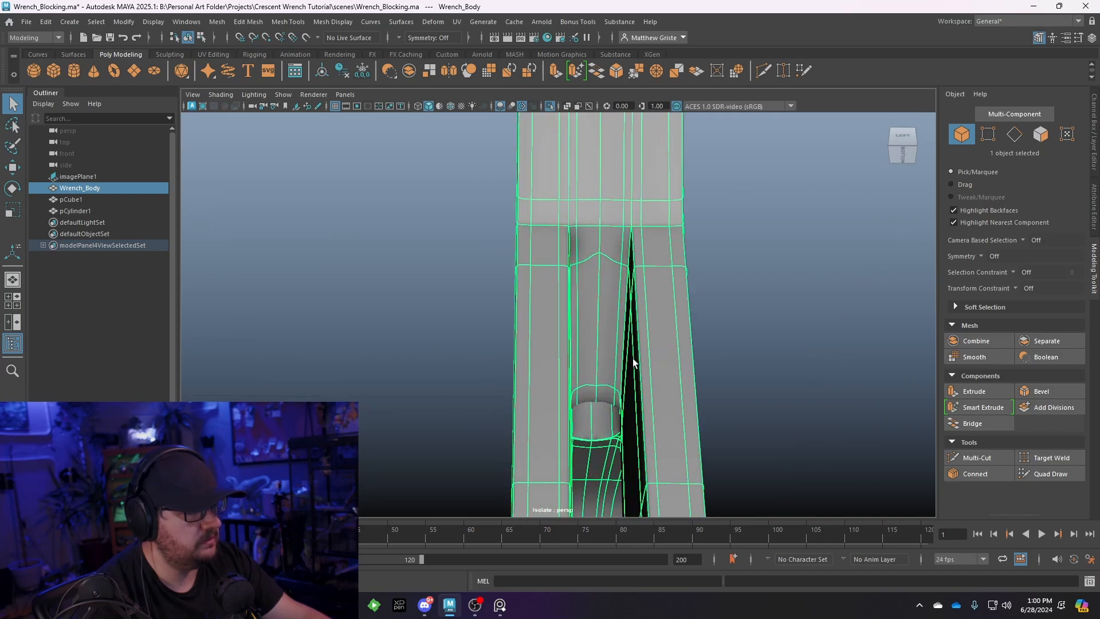
pyautogui.scroll(2, 625, 321)
# Delete the two channel faces between the prongs that share a stray vertex on the centre edge
pyautogui.moveTo(624, 264); pyautogui.dragTo(576, 260, button='right')
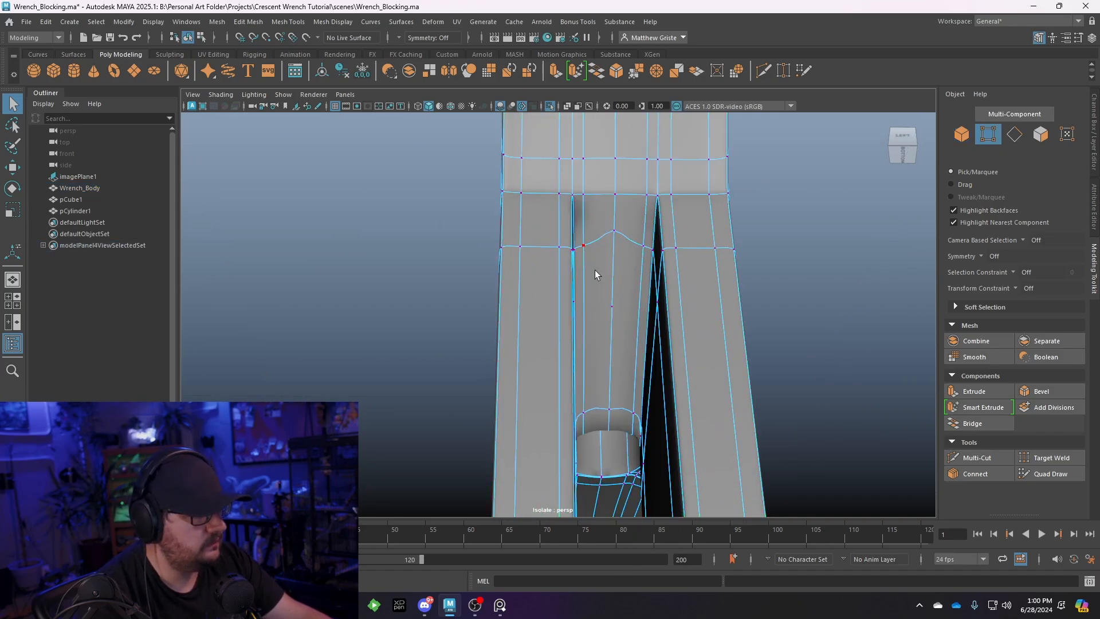
pyautogui.scroll(2, 599, 278)
pyautogui.keyDown('alt'); pyautogui.moveTo(623, 312); pyautogui.dragTo(599, 317, button='middle'); pyautogui.keyUp('alt')
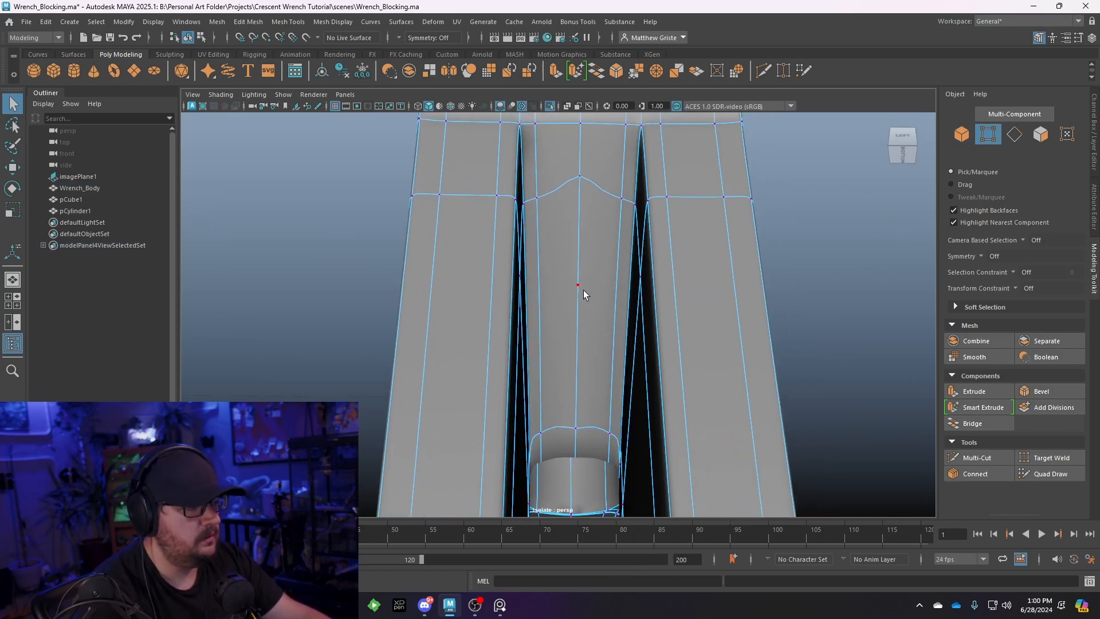
pyautogui.moveTo(584, 290); pyautogui.dragTo(586, 322, button='right')
pyautogui.click(593, 293)
pyautogui.keyDown('shift'); pyautogui.click(564, 291); pyautogui.keyUp('shift')
pyautogui.press('Delete')
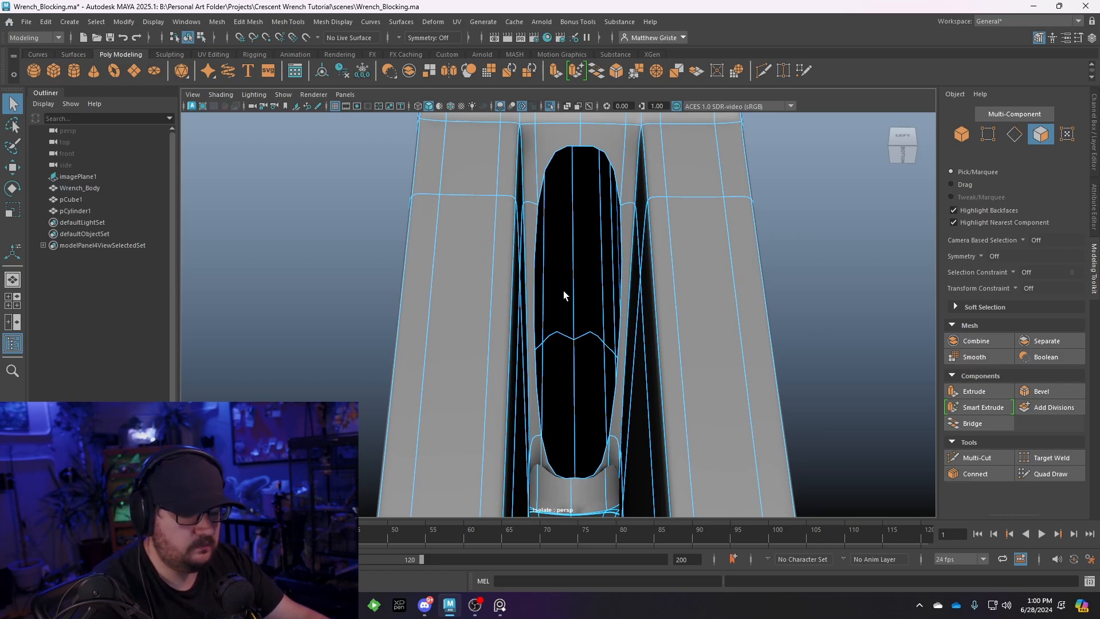
# Bridge the two border edges at each end of the channel gap to rebuild the deleted faces
pyautogui.press('1')
pyautogui.moveTo(614, 263); pyautogui.dragTo(616, 202, button='right')
pyautogui.click(604, 146)
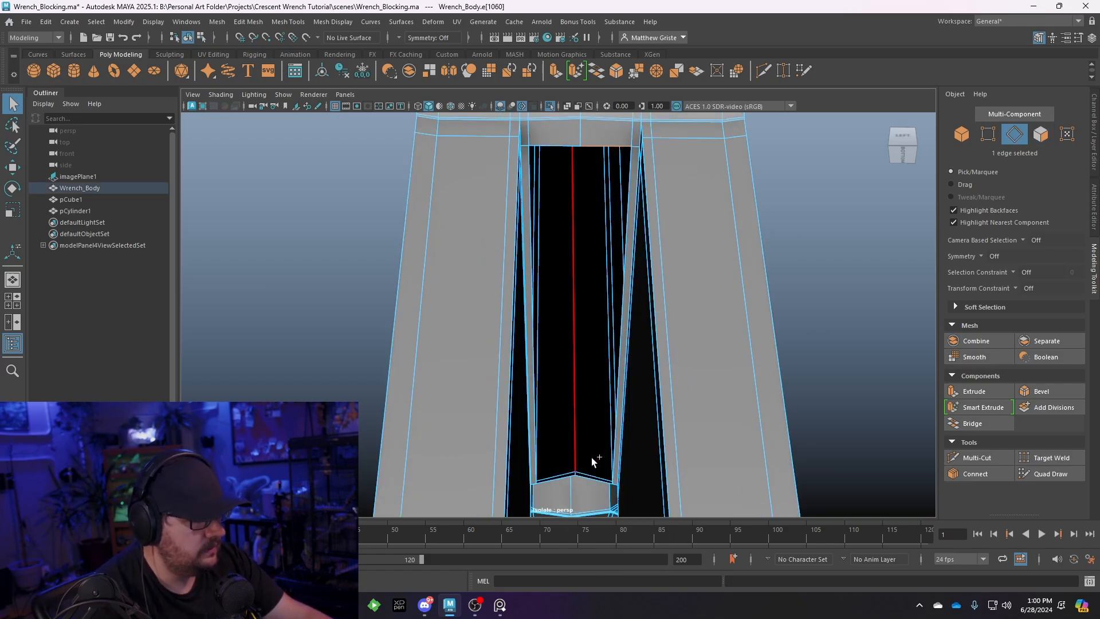
pyautogui.keyDown('alt'); pyautogui.moveTo(592, 457); pyautogui.dragTo(540, 248); pyautogui.keyUp('alt')
pyautogui.keyDown('shift'); pyautogui.click(563, 291); pyautogui.keyUp('shift')
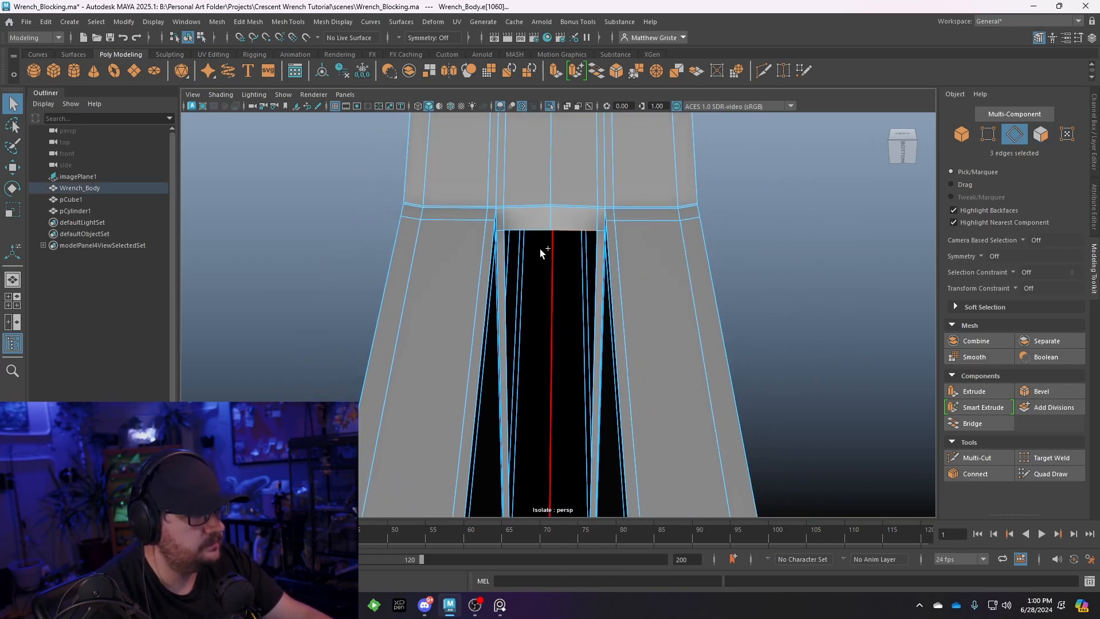
pyautogui.click(598, 75)
pyautogui.keyDown('alt'); pyautogui.moveTo(611, 281); pyautogui.dragTo(594, 328); pyautogui.keyUp('alt')
pyautogui.scroll(4, 594, 252)
pyautogui.moveTo(555, 365); pyautogui.dragTo(513, 386)
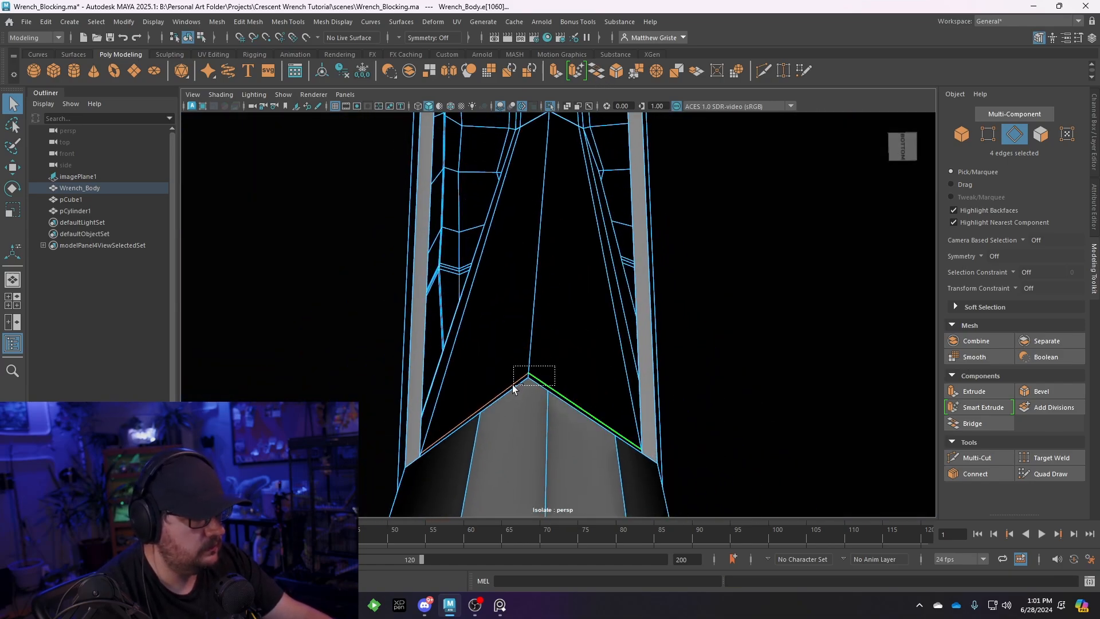
pyautogui.keyDown('shift'); pyautogui.click(522, 381); pyautogui.keyUp('shift')
pyautogui.keyDown('shift'); pyautogui.click(534, 378); pyautogui.keyUp('shift')
pyautogui.press('g')
pyautogui.scroll(-8, 539, 355)
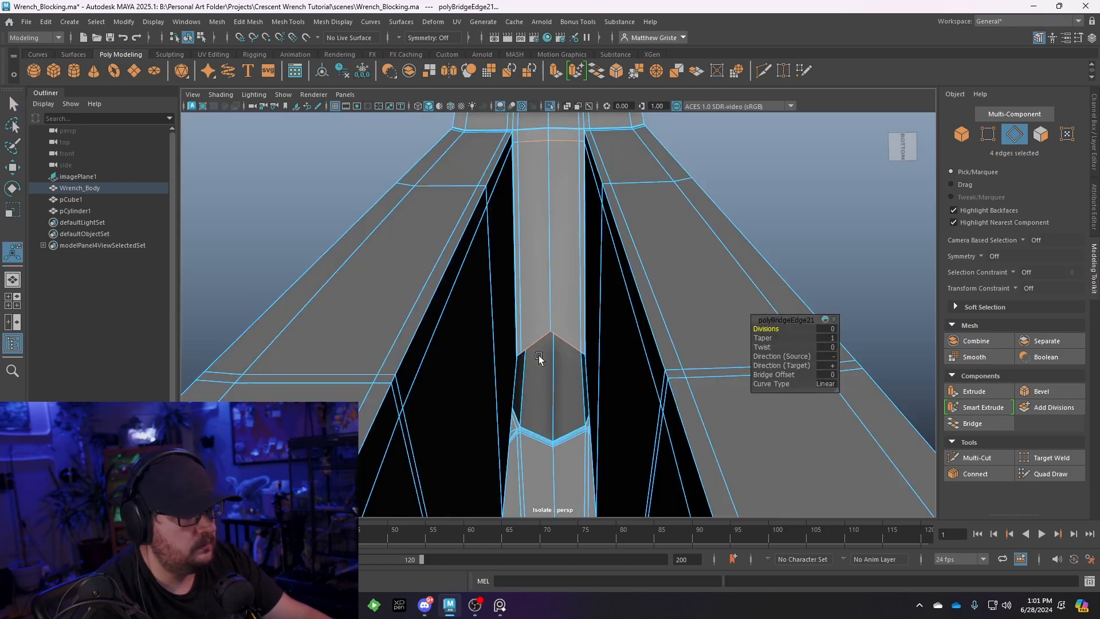
# Examine the rebuilt channel and the head's window opening in smooth preview, in object mode
pyautogui.press('q')
pyautogui.press('3')
pyautogui.moveTo(552, 259); pyautogui.dragTo(652, 253, button='right')
pyautogui.scroll(-2, 607, 324)
pyautogui.click(607, 324)
pyautogui.keyDown('alt'); pyautogui.moveTo(606, 322); pyautogui.dragTo(636, 214); pyautogui.keyUp('alt')
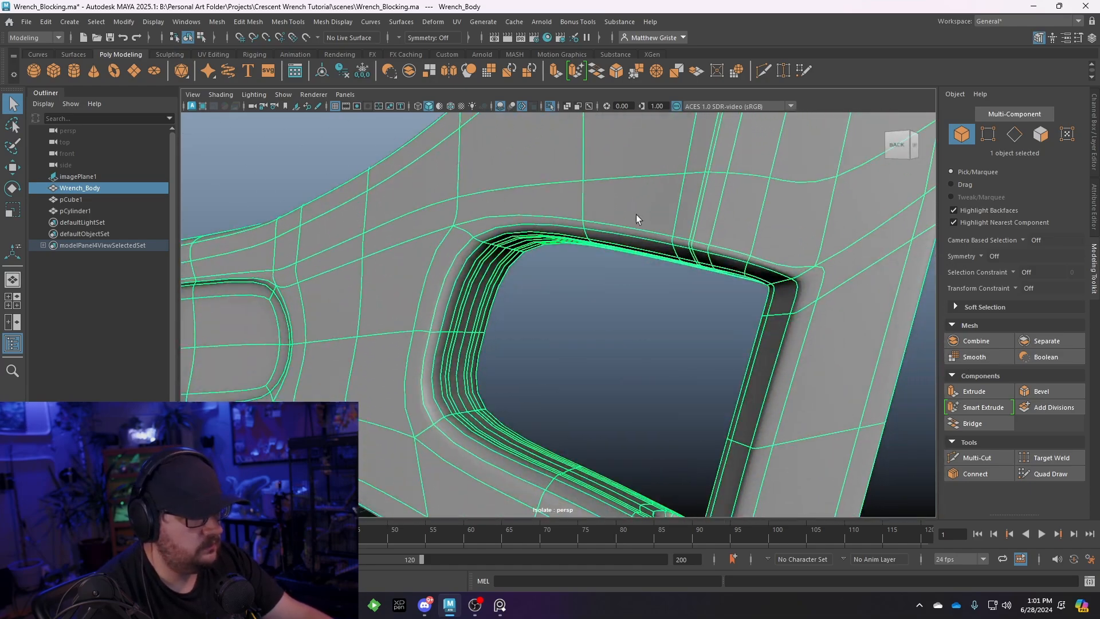
pyautogui.moveTo(636, 214); pyautogui.dragTo(604, 208, button='right')
pyautogui.keyDown('alt'); pyautogui.moveTo(604, 208); pyautogui.dragTo(517, 248); pyautogui.keyUp('alt')
pyautogui.scroll(-5, 658, 324)
pyautogui.moveTo(517, 248); pyautogui.dragTo(576, 216, button='right')
pyautogui.click(575, 216)
pyautogui.keyDown('alt'); pyautogui.moveTo(575, 216); pyautogui.dragTo(537, 230); pyautogui.keyUp('alt')
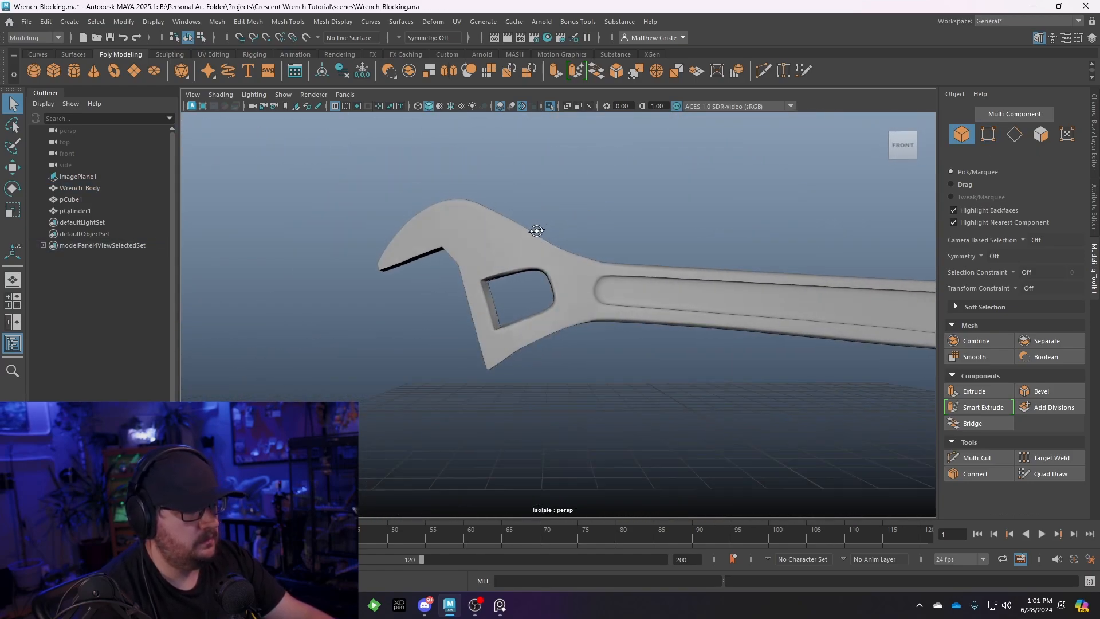
# Look over the whole smoothed wrench body from the jaw, hole end and back
pyautogui.click(26, 22)
pyautogui.moveTo(703, 351)
pyautogui.keyDown('alt'); pyautogui.mouseDown()
pyautogui.moveTo(739, 356)
pyautogui.moveTo(685, 337)
pyautogui.moveTo(659, 353)
pyautogui.moveTo(698, 360)
pyautogui.mouseUp(); pyautogui.keyUp('alt')
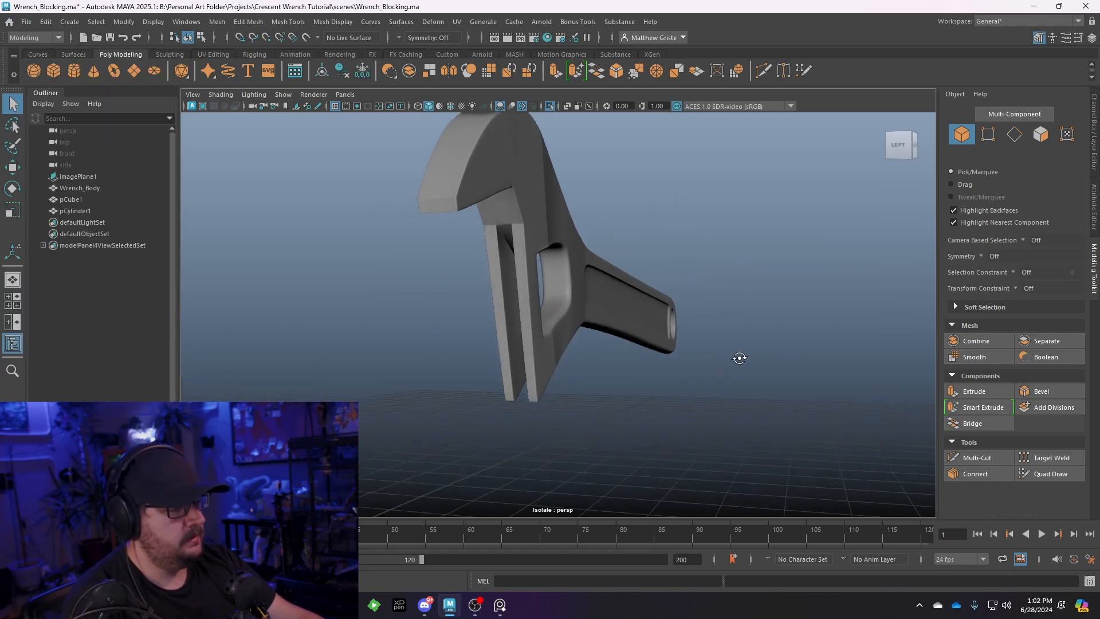
pyautogui.keyDown('alt'); pyautogui.moveTo(698, 360); pyautogui.dragTo(592, 359, button='middle'); pyautogui.keyUp('alt')
pyautogui.keyDown('alt'); pyautogui.moveTo(592, 359); pyautogui.dragTo(516, 296); pyautogui.keyUp('alt')
pyautogui.keyDown('alt'); pyautogui.moveTo(768, 288); pyautogui.dragTo(650, 310); pyautogui.keyUp('alt')
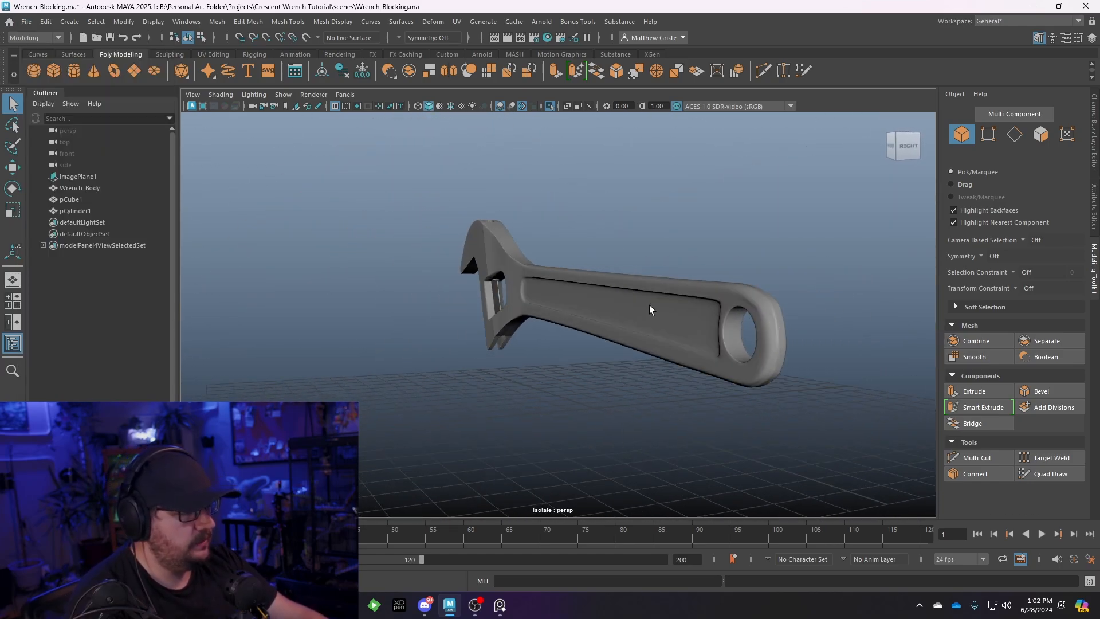
pyautogui.keyDown('alt'); pyautogui.moveTo(535, 316); pyautogui.dragTo(405, 318); pyautogui.keyUp('alt')
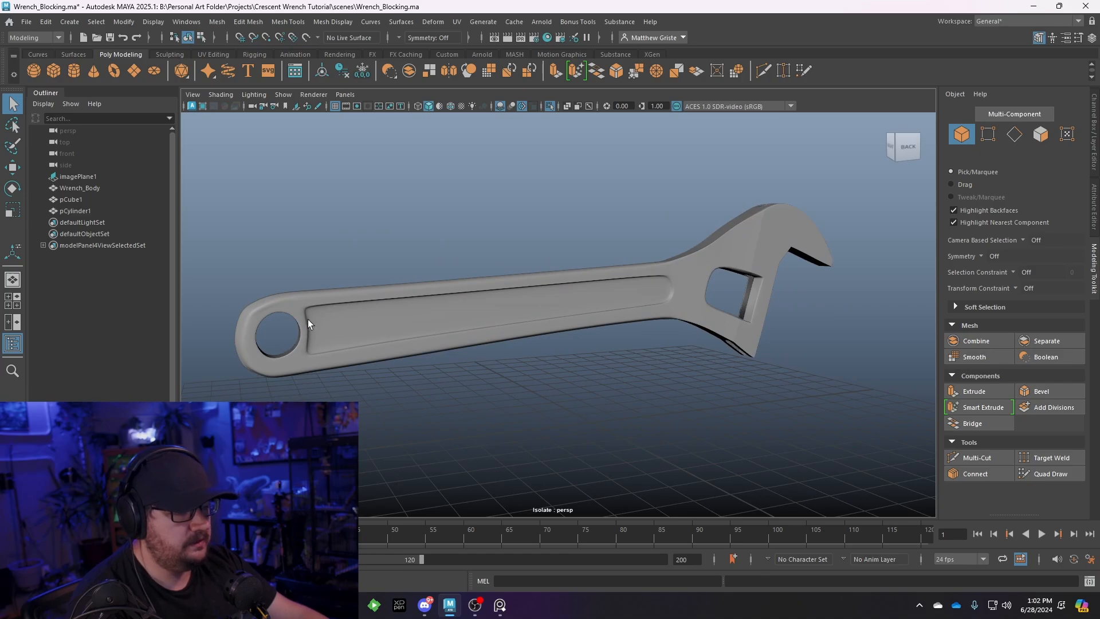
pyautogui.keyDown('alt'); pyautogui.moveTo(308, 321); pyautogui.dragTo(504, 198); pyautogui.keyUp('alt')
pyautogui.click(672, 295)
pyautogui.click(616, 213)
# Compare the smooth preview with the unsmoothed cage around the rounded opening in the head's narrow side
pyautogui.keyDown('alt'); pyautogui.moveTo(504, 198); pyautogui.dragTo(512, 260, button='right'); pyautogui.keyUp('alt')
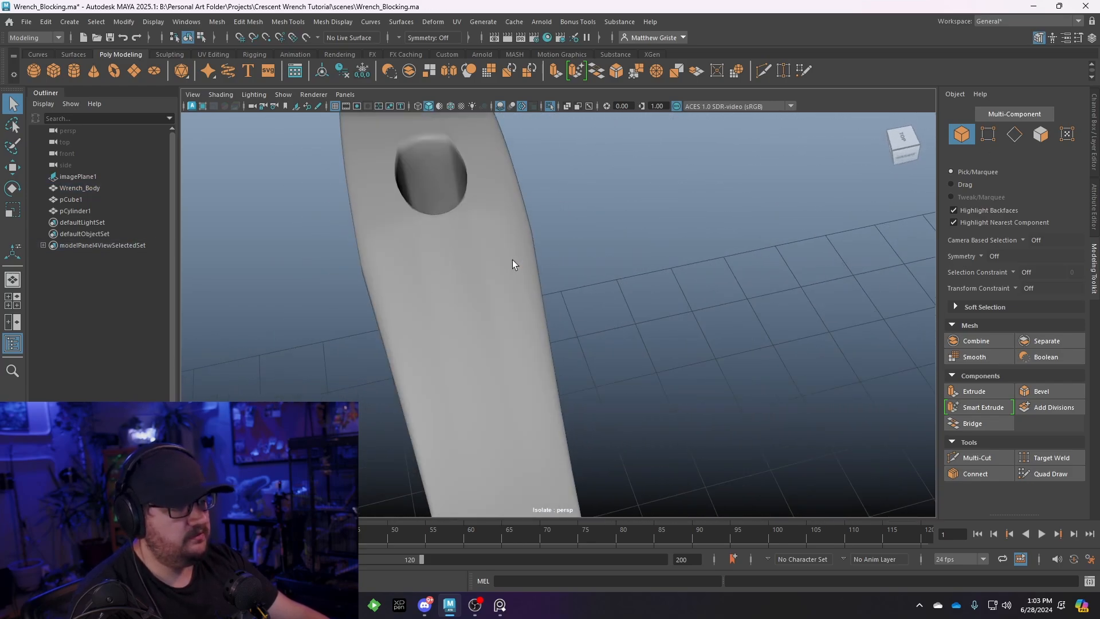
pyautogui.keyDown('alt'); pyautogui.moveTo(512, 260); pyautogui.dragTo(538, 292, button='middle'); pyautogui.keyUp('alt')
pyautogui.keyDown('alt'); pyautogui.moveTo(539, 292); pyautogui.dragTo(565, 321, button='right'); pyautogui.keyUp('alt')
pyautogui.click(549, 211)
pyautogui.keyDown('alt'); pyautogui.moveTo(549, 212); pyautogui.dragTo(593, 270, button='middle'); pyautogui.keyUp('alt')
pyautogui.press('1')
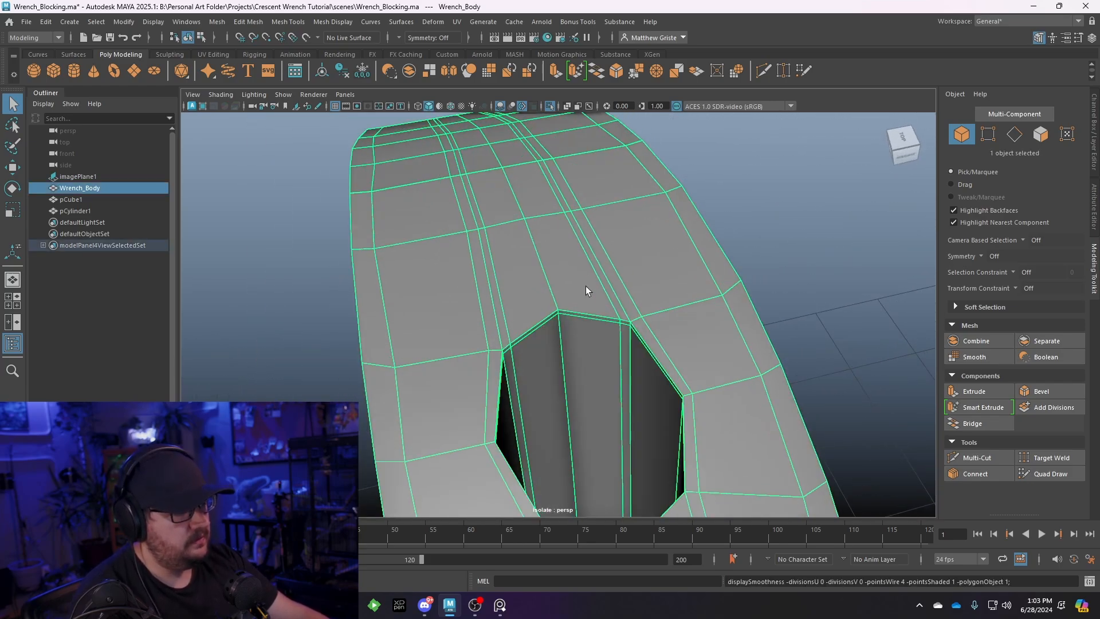
pyautogui.keyDown('alt'); pyautogui.moveTo(586, 286); pyautogui.dragTo(542, 294); pyautogui.keyUp('alt')
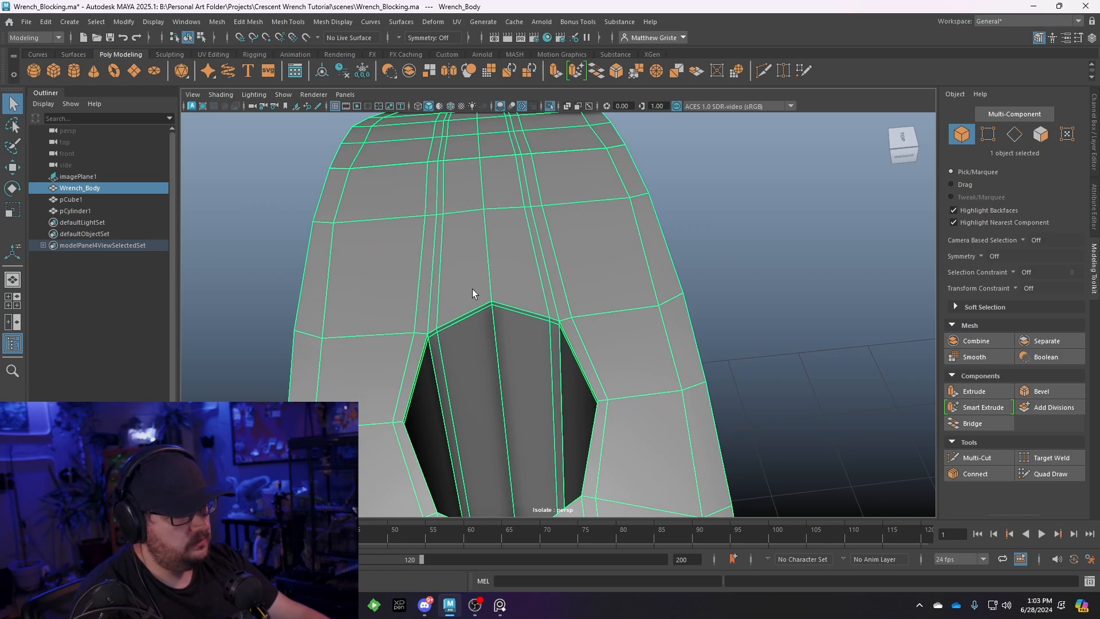
# Slide the two short rim edges at the opening's pointed end toward its centre under Edge constraint, and raise them under Surface constraint
pyautogui.moveTo(433, 264); pyautogui.dragTo(436, 318, button='right')
pyautogui.moveTo(431, 242); pyautogui.dragTo(431, 237, button='right')
pyautogui.keyDown('alt'); pyautogui.moveTo(433, 246); pyautogui.dragTo(477, 300, button='right'); pyautogui.keyUp('alt')
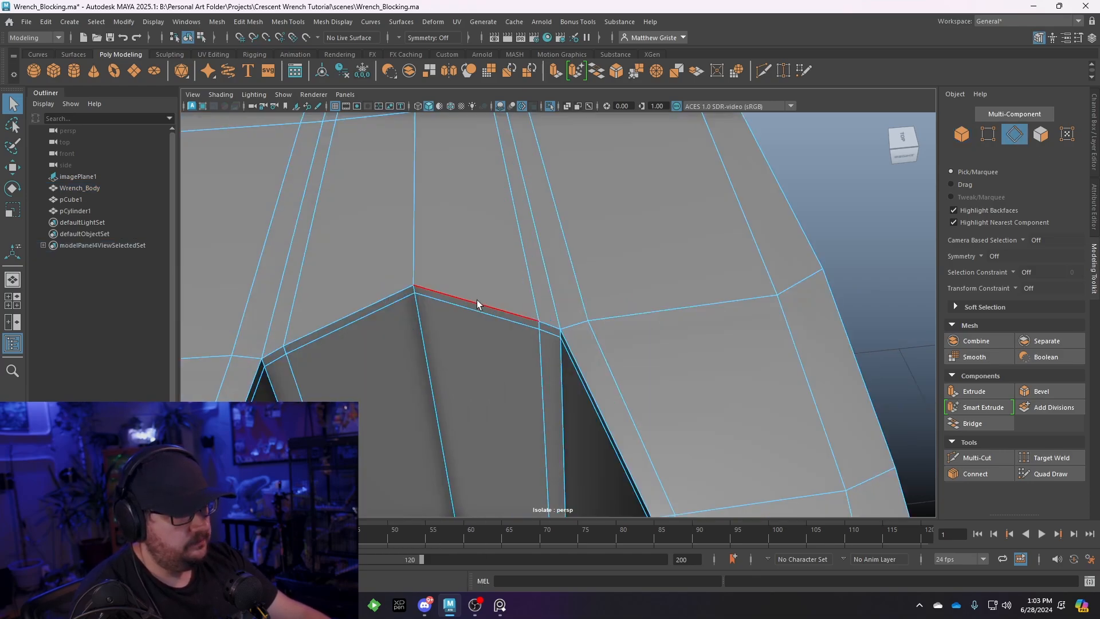
pyautogui.click(540, 324)
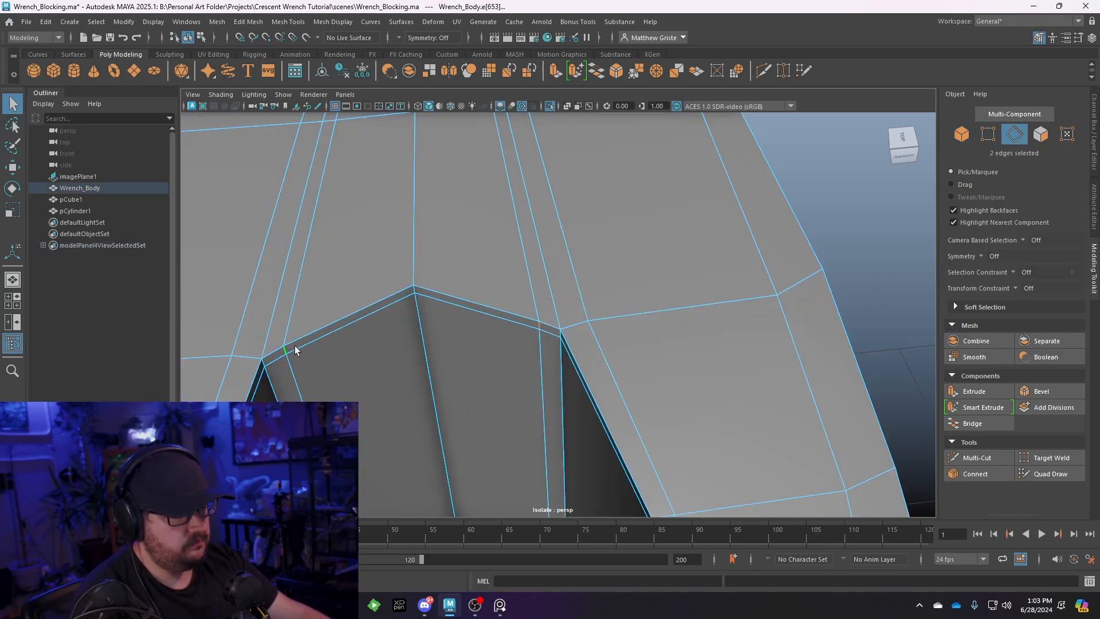
pyautogui.press('w')
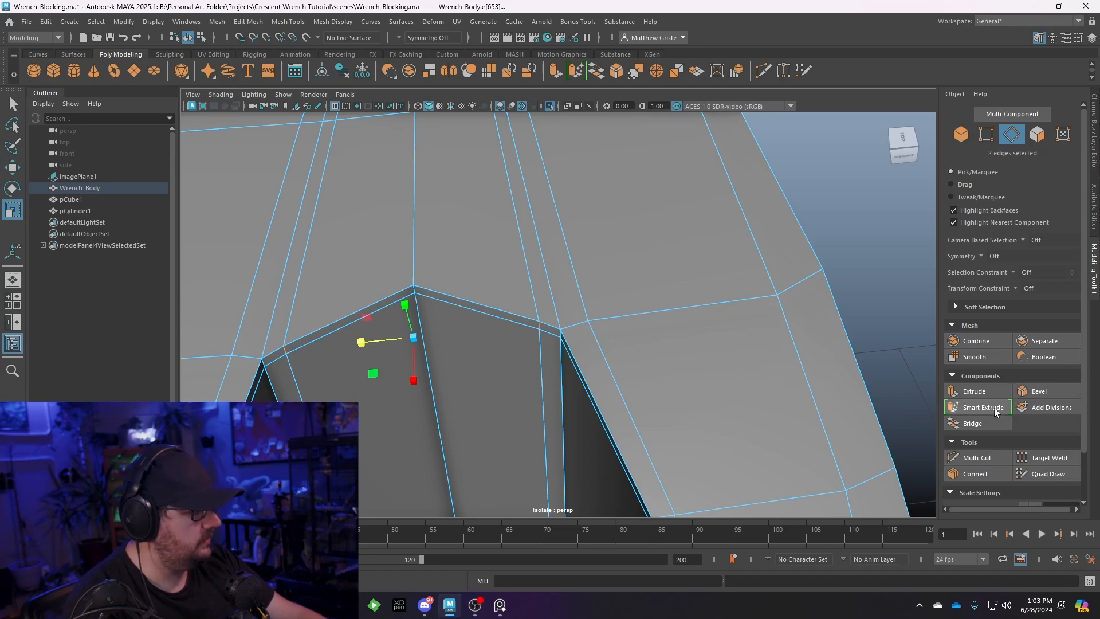
pyautogui.click(1015, 288)
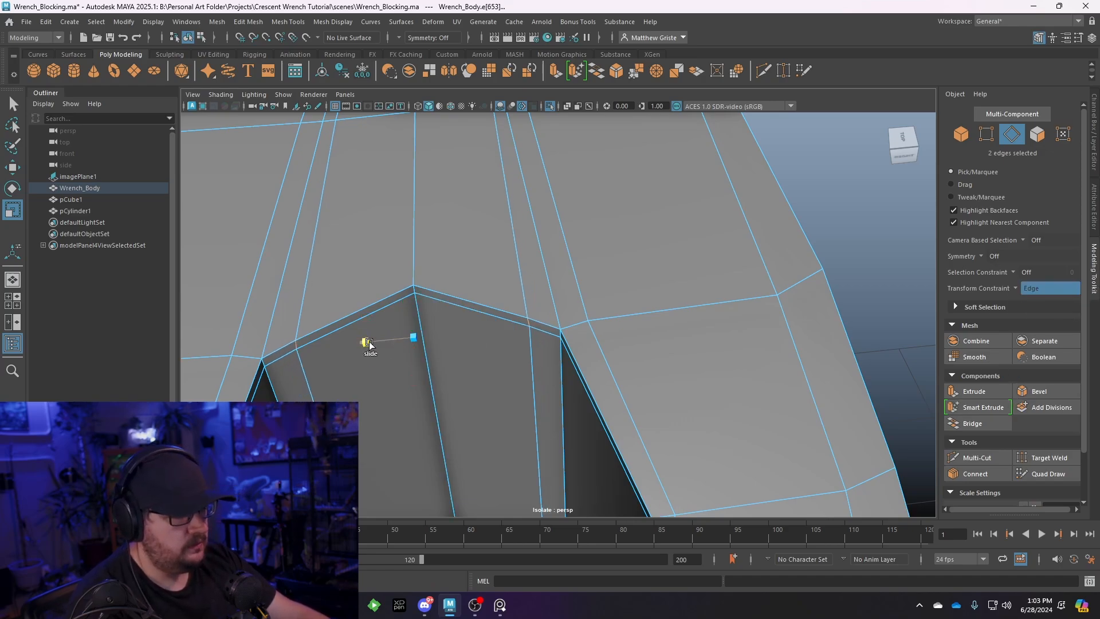
pyautogui.press('w')
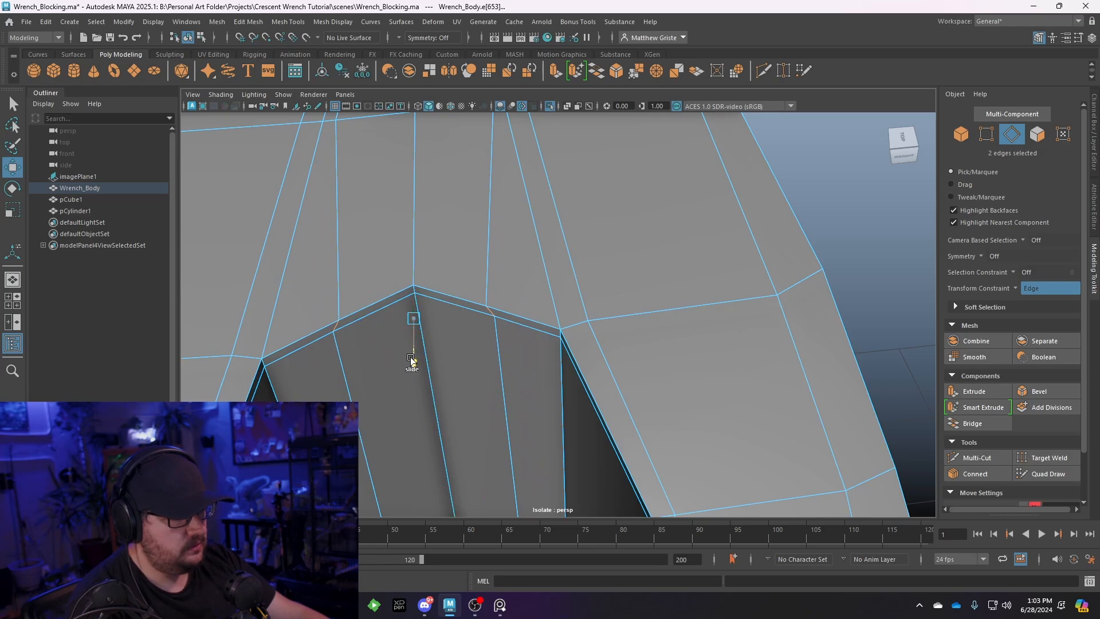
pyautogui.click(1016, 290)
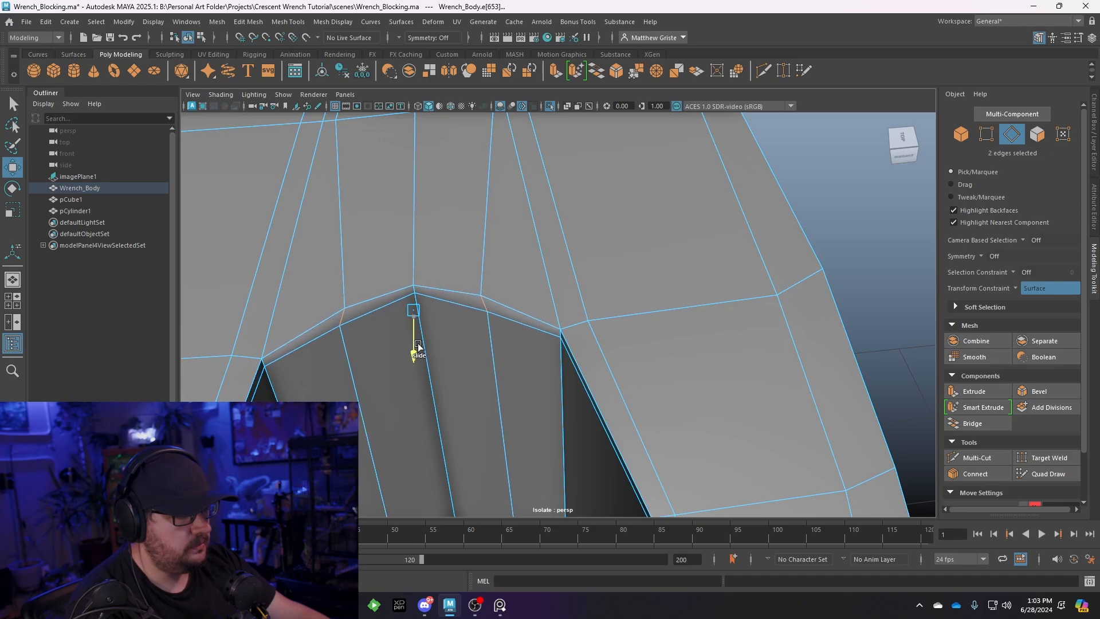
# Examine the reshaped end of the opening in the head's narrow side in smooth preview, in object mode
pyautogui.press('3')
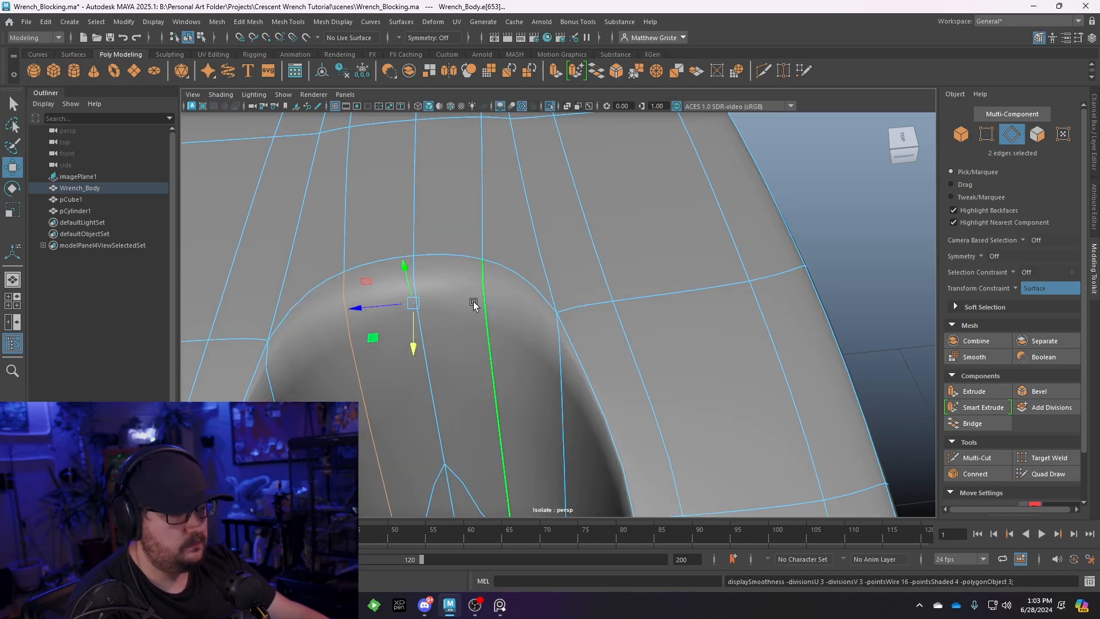
pyautogui.moveTo(496, 264); pyautogui.dragTo(575, 244, button='right')
pyautogui.click(830, 245)
pyautogui.keyDown('alt'); pyautogui.moveTo(831, 246); pyautogui.dragTo(636, 295, button='right'); pyautogui.keyUp('alt')
pyautogui.keyDown('alt'); pyautogui.moveTo(636, 295); pyautogui.dragTo(559, 281); pyautogui.keyUp('alt')
pyautogui.click(558, 281)
pyautogui.keyDown('alt'); pyautogui.moveTo(559, 281); pyautogui.dragTo(535, 318, button='middle'); pyautogui.keyUp('alt')
pyautogui.scroll(5, 535, 318)
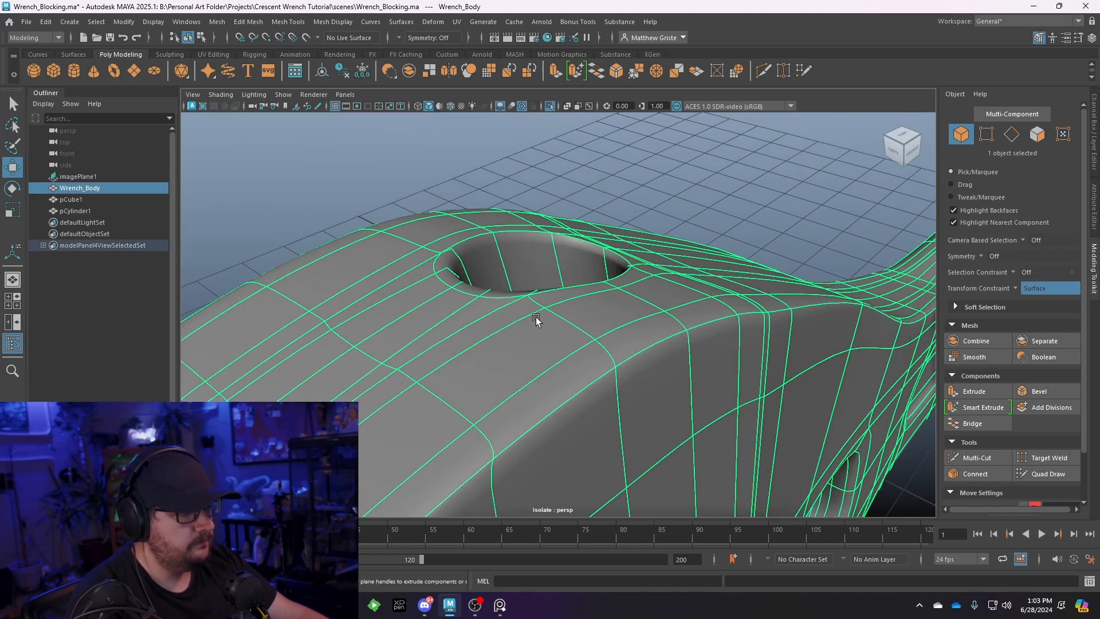
# Spread the vertices in the edge row beyond the opening's arched end outward in the unsmoothed cage and select the arch's centre vertex
pyautogui.press('1')
pyautogui.keyDown('alt'); pyautogui.moveTo(536, 317); pyautogui.dragTo(467, 359); pyautogui.keyUp('alt')
pyautogui.keyDown('alt'); pyautogui.moveTo(467, 359); pyautogui.dragTo(609, 321, button='middle'); pyautogui.keyUp('alt')
pyautogui.keyDown('alt'); pyautogui.moveTo(610, 321); pyautogui.dragTo(370, 324); pyautogui.keyUp('alt')
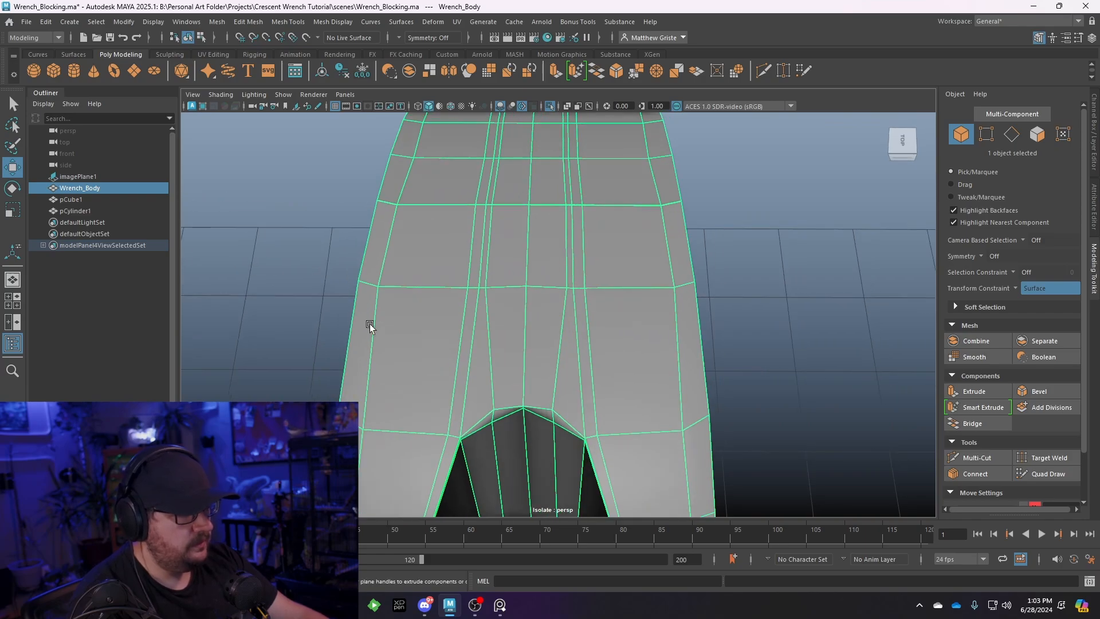
pyautogui.moveTo(453, 265); pyautogui.dragTo(425, 272, button='right')
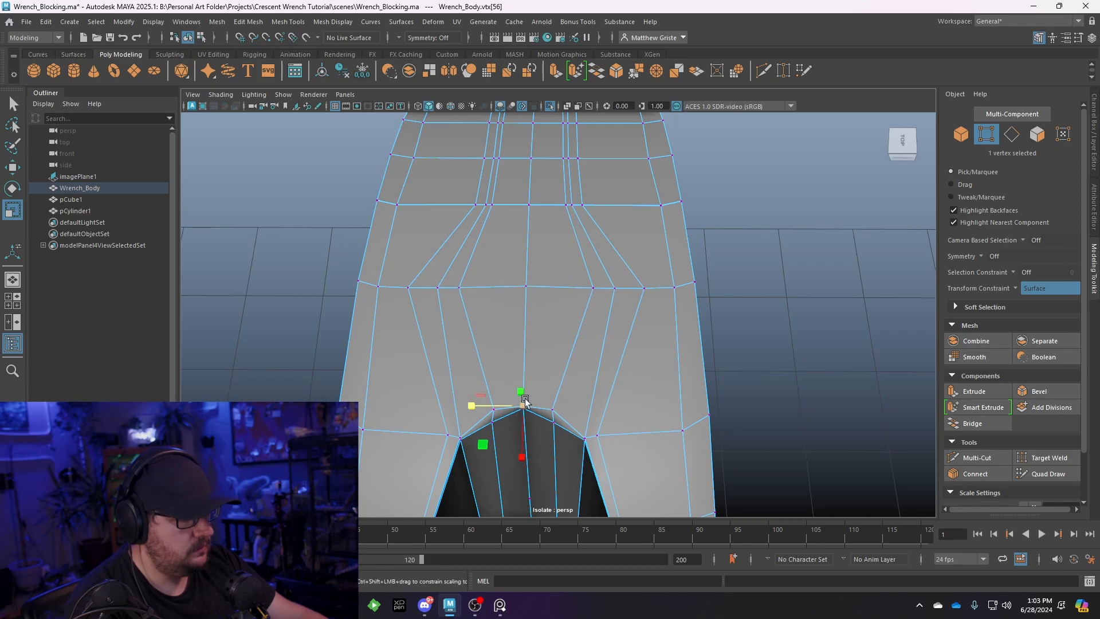
# Check the widened edge flow around the opening in smooth preview, in object mode
pyautogui.press('3')
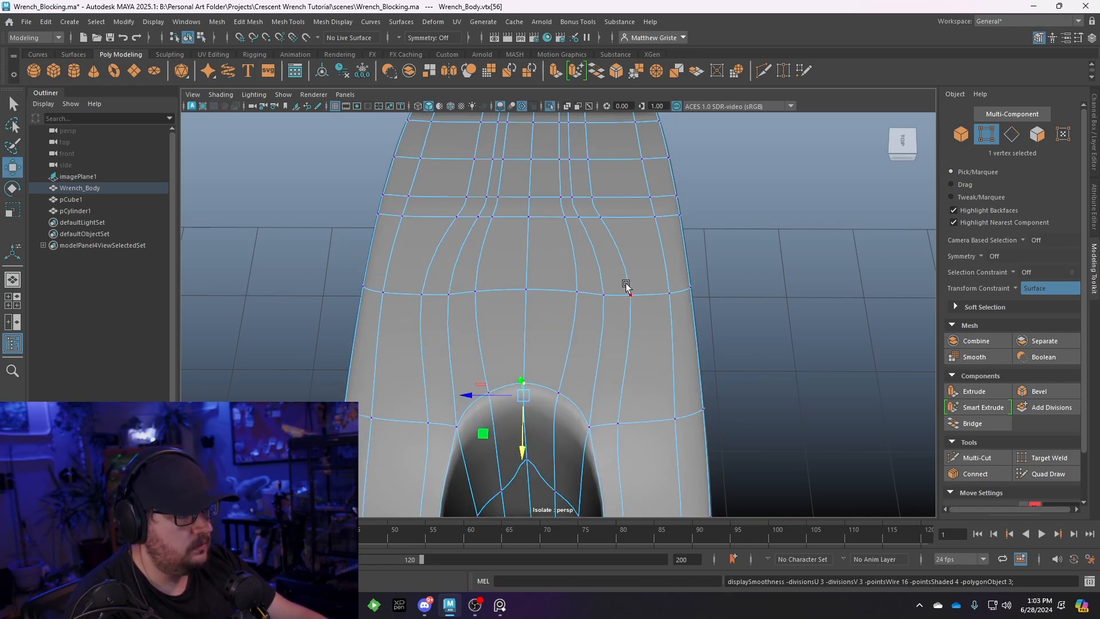
pyautogui.moveTo(627, 263); pyautogui.dragTo(708, 245, button='right')
pyautogui.click(711, 303)
pyautogui.scroll(-3, 710, 304)
pyautogui.keyDown('alt'); pyautogui.moveTo(711, 304); pyautogui.dragTo(682, 272); pyautogui.keyUp('alt')
pyautogui.click(621, 293)
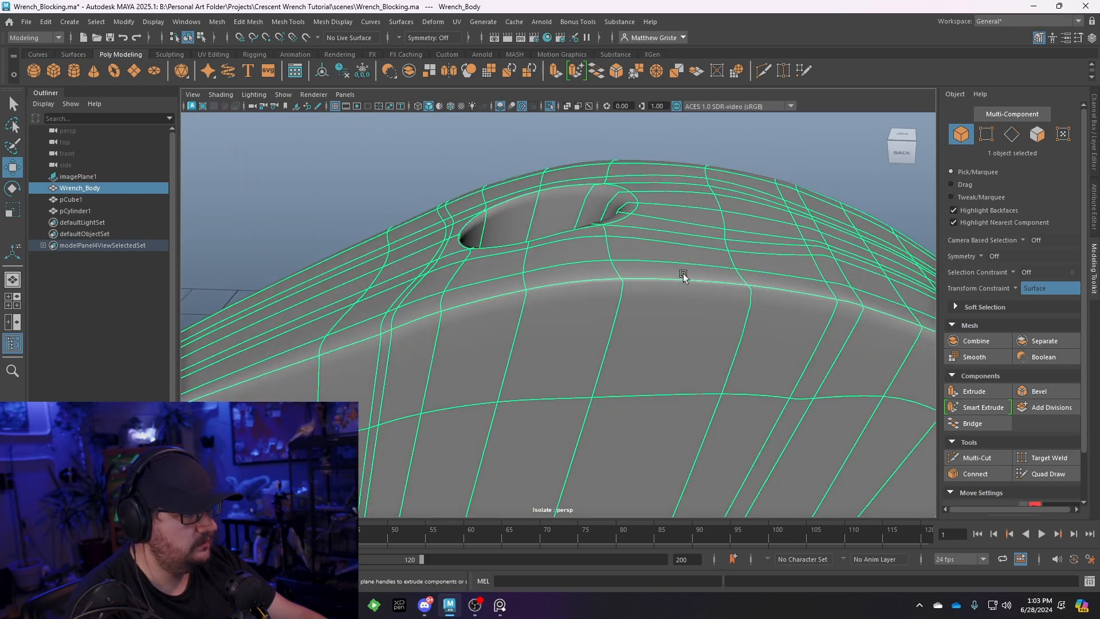
# Compare the unsmoothed profile of the head's curved edge with the reference image in the front view
pyautogui.press('1')
pyautogui.keyDown('alt'); pyautogui.moveTo(684, 253); pyautogui.dragTo(617, 285, button='middle'); pyautogui.keyUp('alt')
pyautogui.scroll(4, 608, 282)
pyautogui.keyDown('alt'); pyautogui.moveTo(608, 282); pyautogui.dragTo(666, 261); pyautogui.keyUp('alt')
pyautogui.press('space')
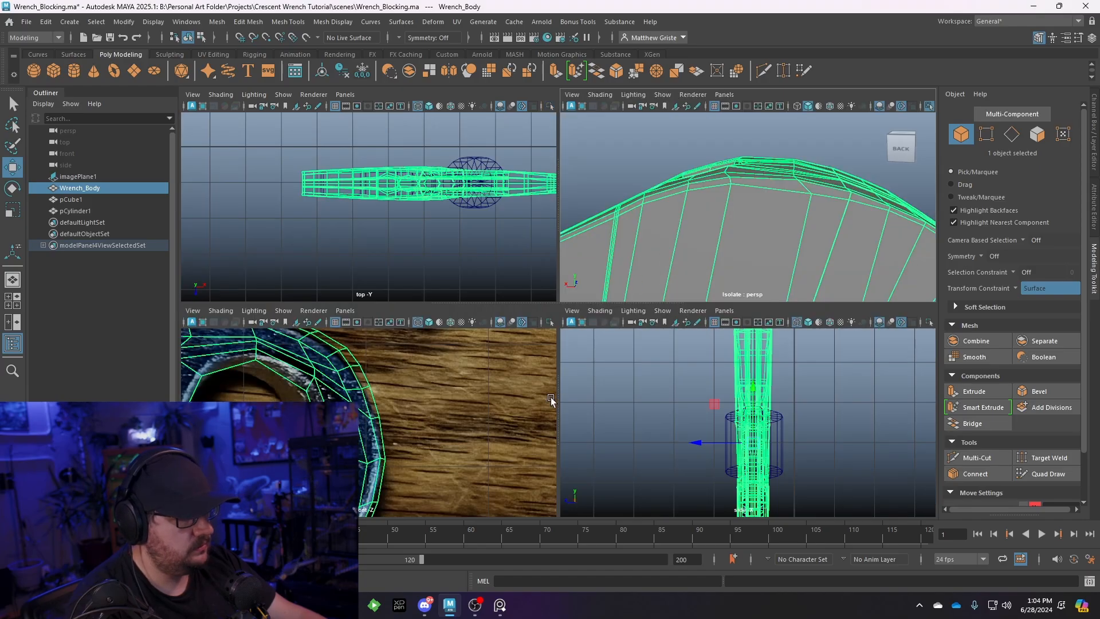
pyautogui.press('space')
pyautogui.press('space')
pyautogui.press('space')
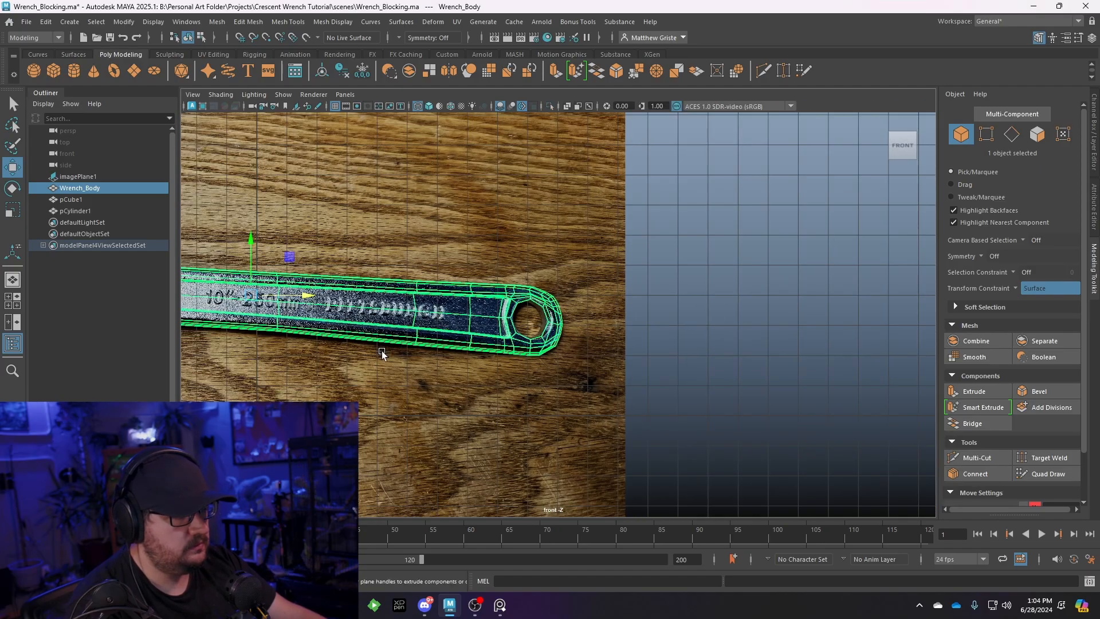
pyautogui.scroll(-3, 418, 340)
pyautogui.scroll(6, 547, 257)
pyautogui.scroll(5, 515, 196)
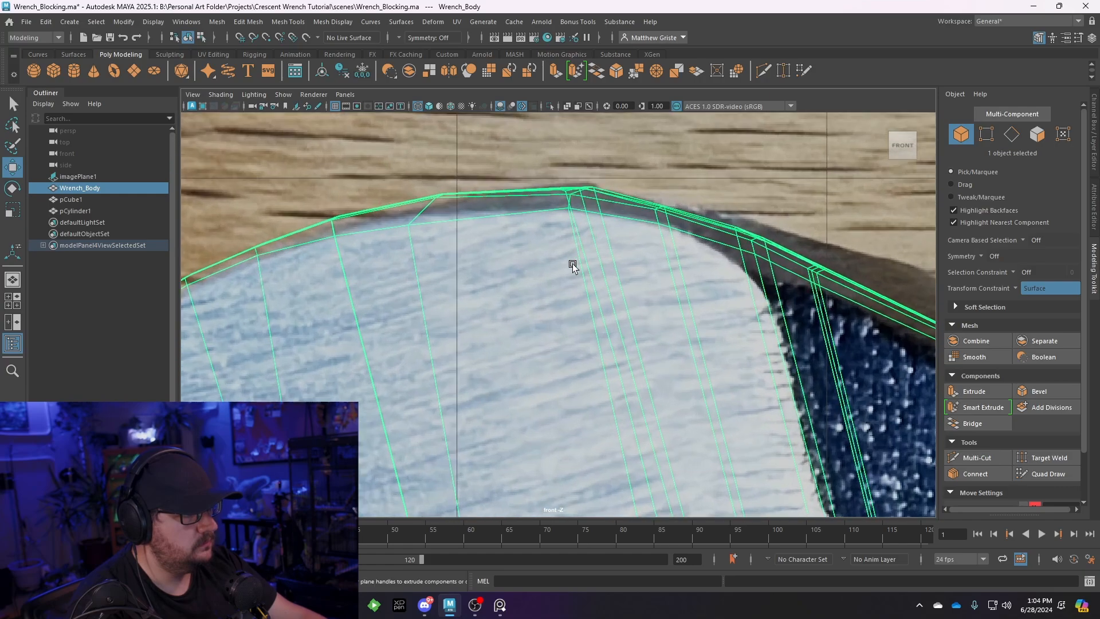
pyautogui.press('space')
pyautogui.keyDown('alt'); pyautogui.moveTo(767, 236); pyautogui.dragTo(773, 191); pyautogui.keyUp('alt')
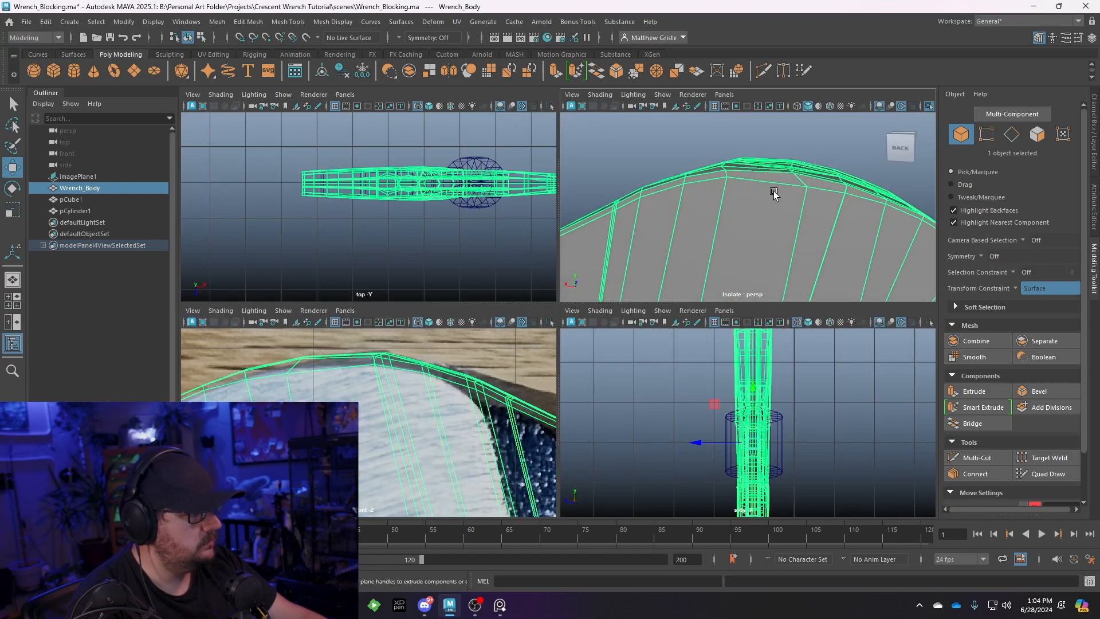
# Select the row of 11 vertices across the head's curved narrow side and flatten it into a straight line
pyautogui.moveTo(774, 191); pyautogui.dragTo(773, 161, button='right')
pyautogui.moveTo(774, 136); pyautogui.dragTo(766, 182)
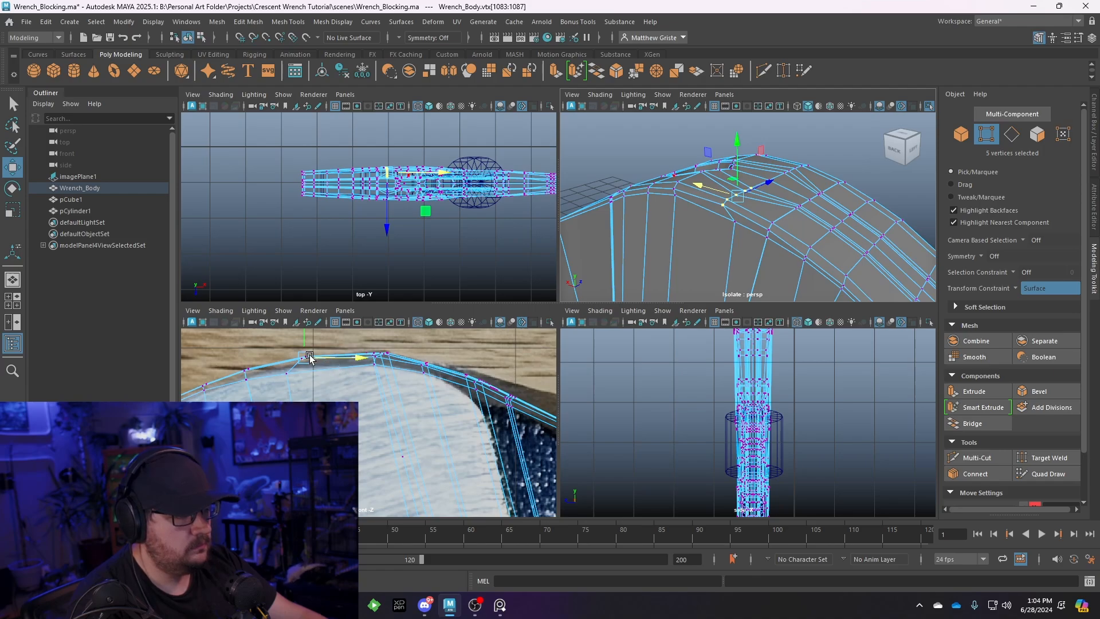
pyautogui.scroll(3, 277, 358)
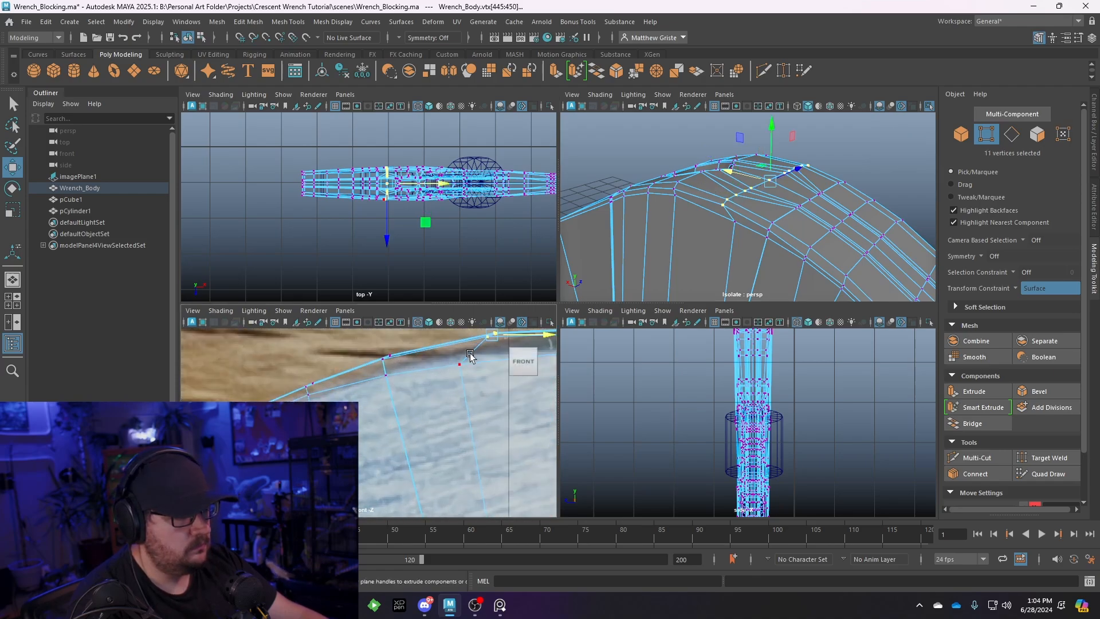
pyautogui.press('r')
pyautogui.keyDown('alt'); pyautogui.moveTo(426, 347); pyautogui.dragTo(379, 371, button='middle'); pyautogui.keyUp('alt')
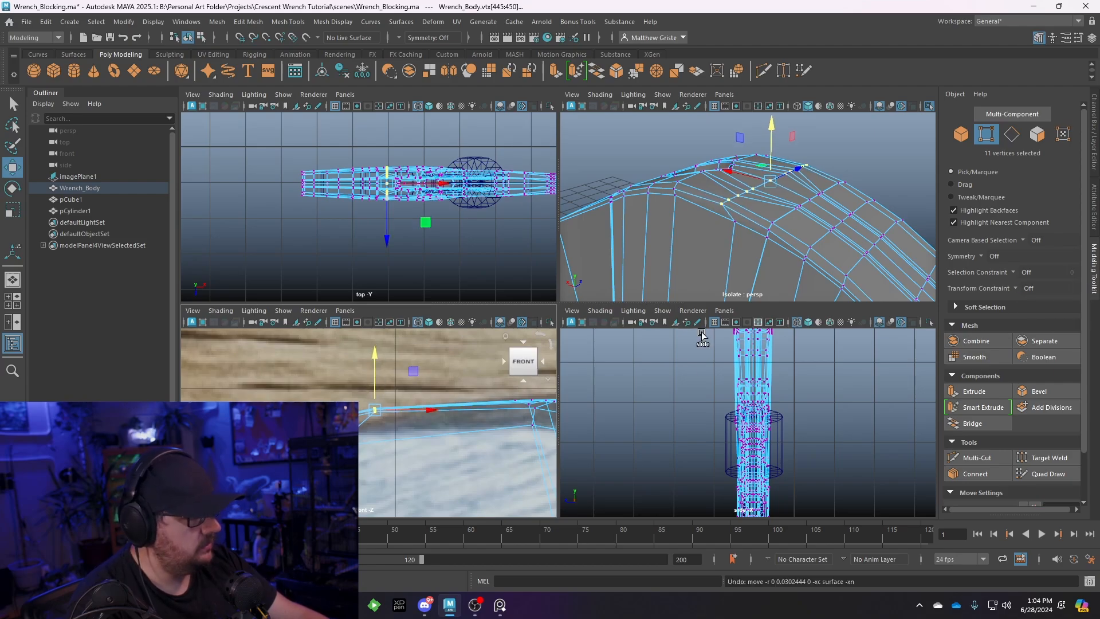
# Examine the flattened vertex row on the head's curved side in smooth preview, in object mode
pyautogui.press('3')
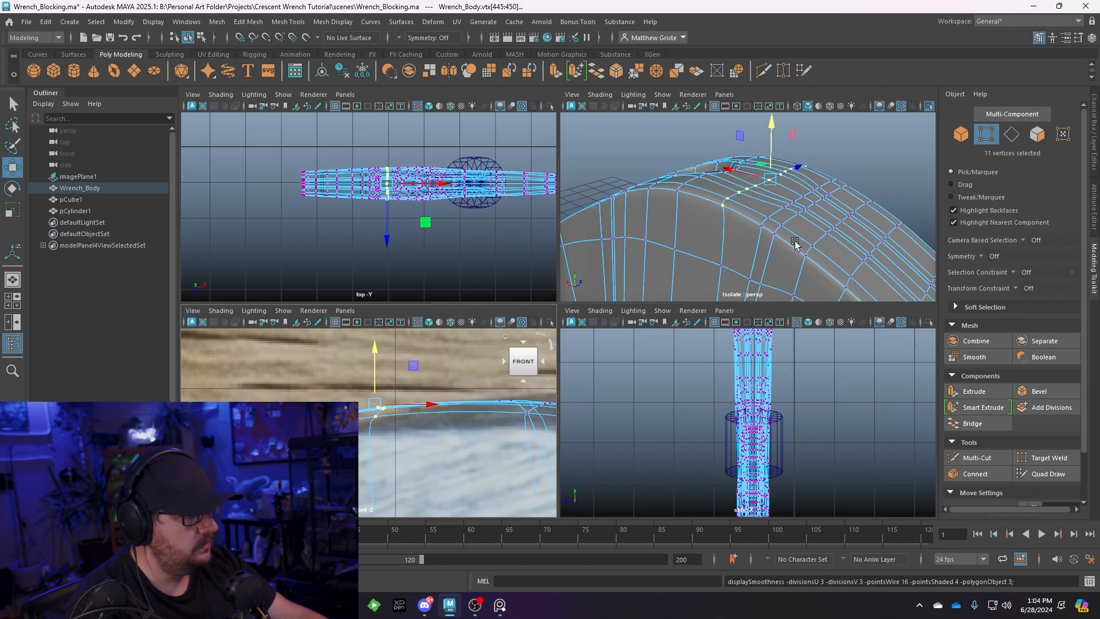
pyautogui.rightClick(802, 198)
pyautogui.rightClick(769, 200)
pyautogui.click(736, 194)
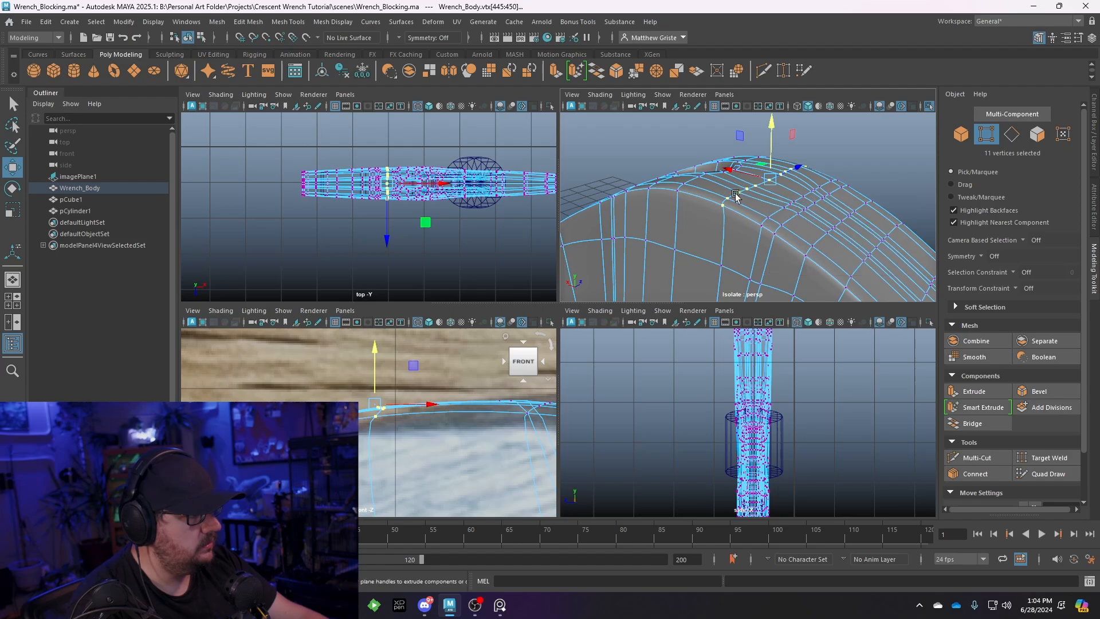
pyautogui.moveTo(754, 189); pyautogui.dragTo(793, 162, button='right')
pyautogui.click(794, 161)
pyautogui.scroll(-2, 775, 197)
pyautogui.keyDown('alt'); pyautogui.moveTo(775, 198); pyautogui.dragTo(791, 260); pyautogui.keyUp('alt')
pyautogui.click(755, 191)
# Insert an edge loop just inside the opening's rim in the unsmoothed perspective view
pyautogui.press('1')
pyautogui.press('space')
pyautogui.scroll(3, 673, 273)
pyautogui.keyDown('alt'); pyautogui.moveTo(672, 272); pyautogui.dragTo(449, 173); pyautogui.keyUp('alt')
pyautogui.click(284, 22)
pyautogui.click(308, 100)
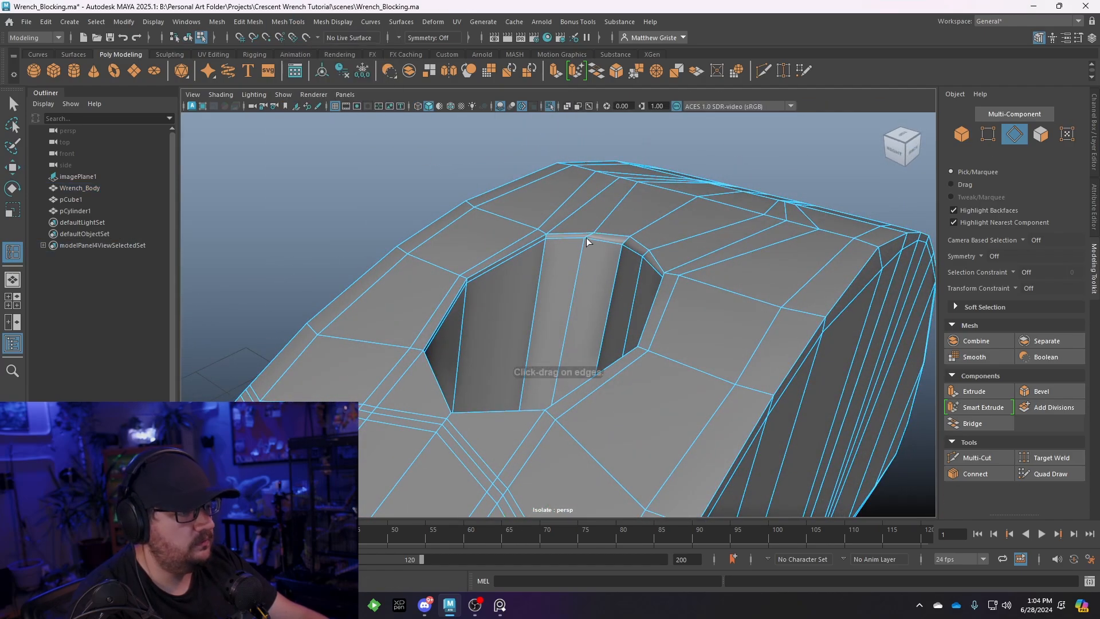
pyautogui.click(544, 245)
pyautogui.keyDown('alt'); pyautogui.moveTo(545, 242); pyautogui.dragTo(577, 254); pyautogui.keyUp('alt')
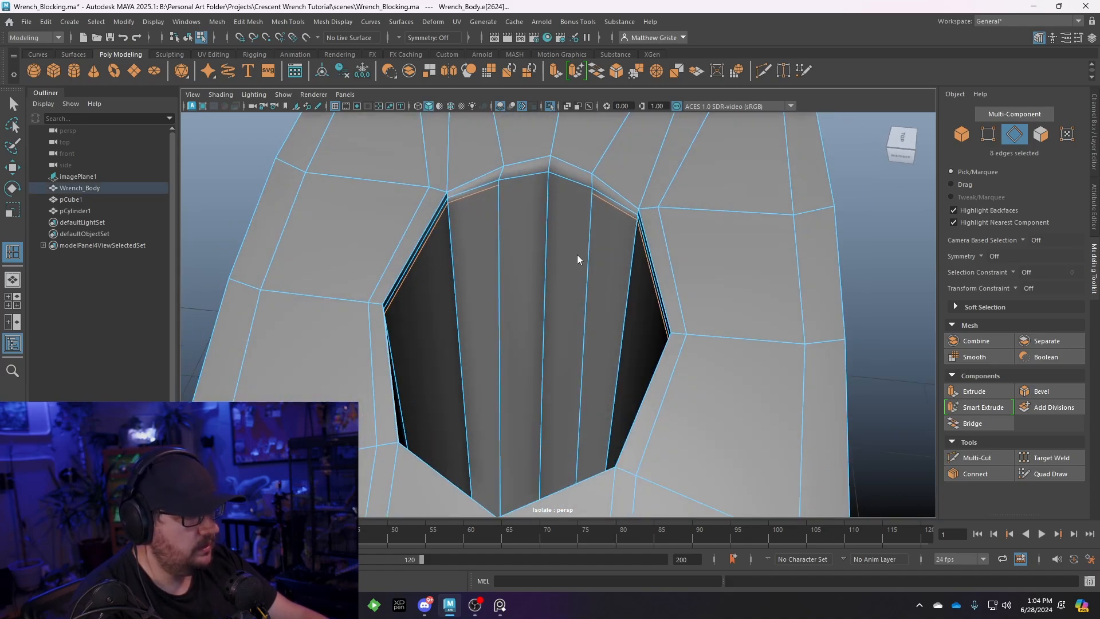
# Delete the two middle faces of the opening's inner wall, on either side of its centre edge
pyautogui.moveTo(577, 255); pyautogui.dragTo(531, 254, button='right')
pyautogui.keyDown('alt'); pyautogui.moveTo(531, 253); pyautogui.dragTo(561, 280); pyautogui.keyUp('alt')
pyautogui.moveTo(562, 277)
pyautogui.mouseDown(button='right')
pyautogui.moveTo(559, 295)
pyautogui.moveTo(572, 267)
pyautogui.mouseUp(button='right')
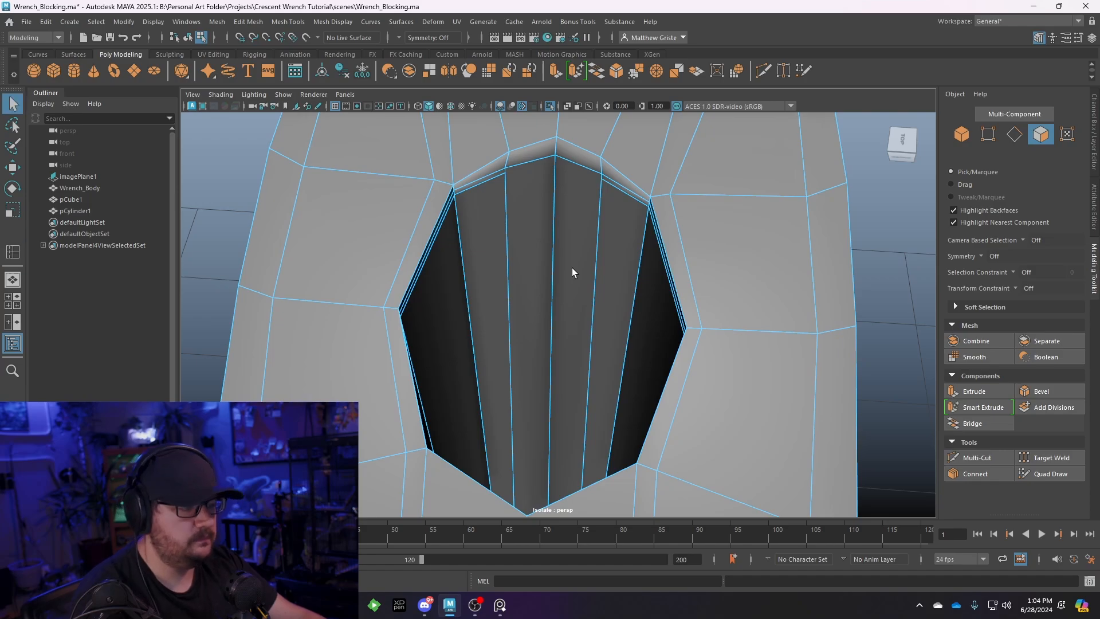
pyautogui.click(572, 254)
pyautogui.keyDown('shift'); pyautogui.click(531, 250); pyautogui.keyUp('shift')
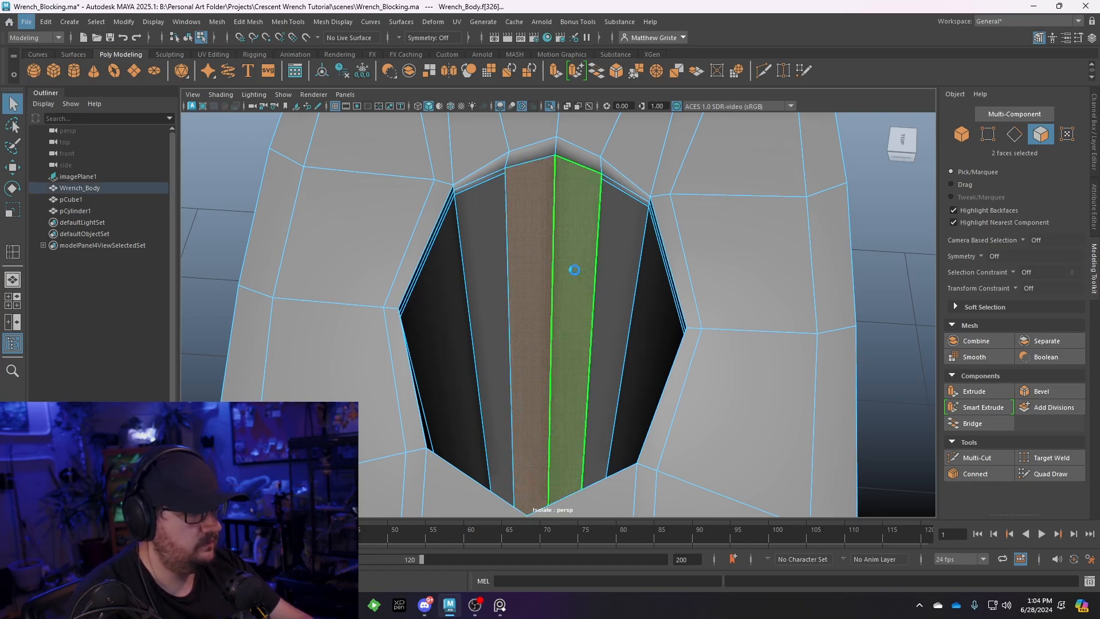
pyautogui.press('Delete')
# Delete the incomplete edge loop inside the opening's rim
pyautogui.moveTo(490, 192); pyautogui.dragTo(487, 181, button='right')
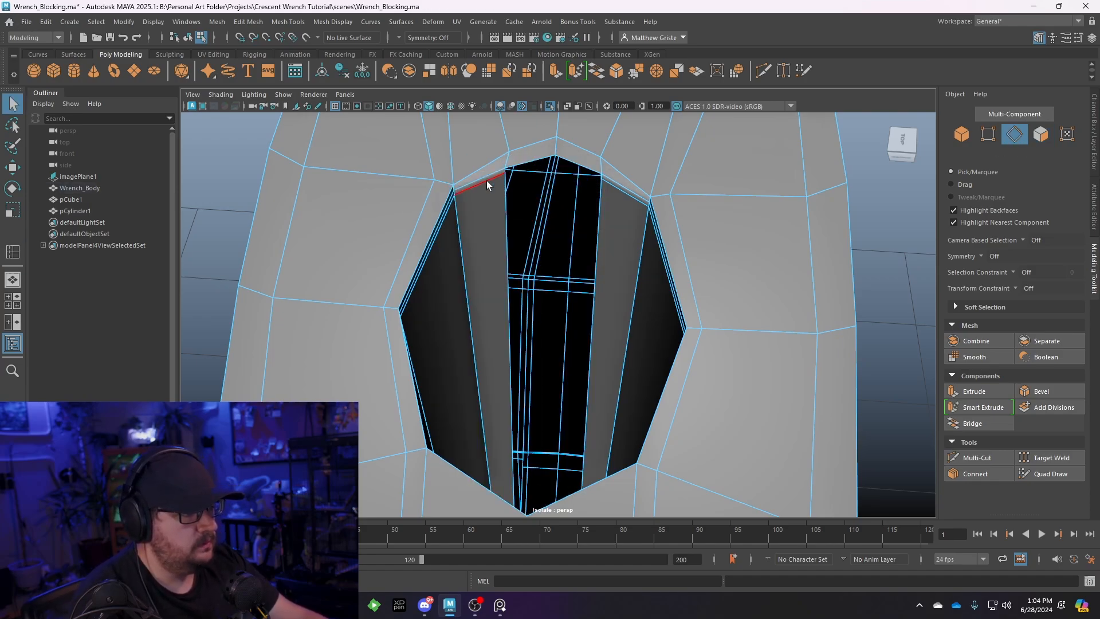
pyautogui.doubleClick(486, 181)
pyautogui.click(251, 23)
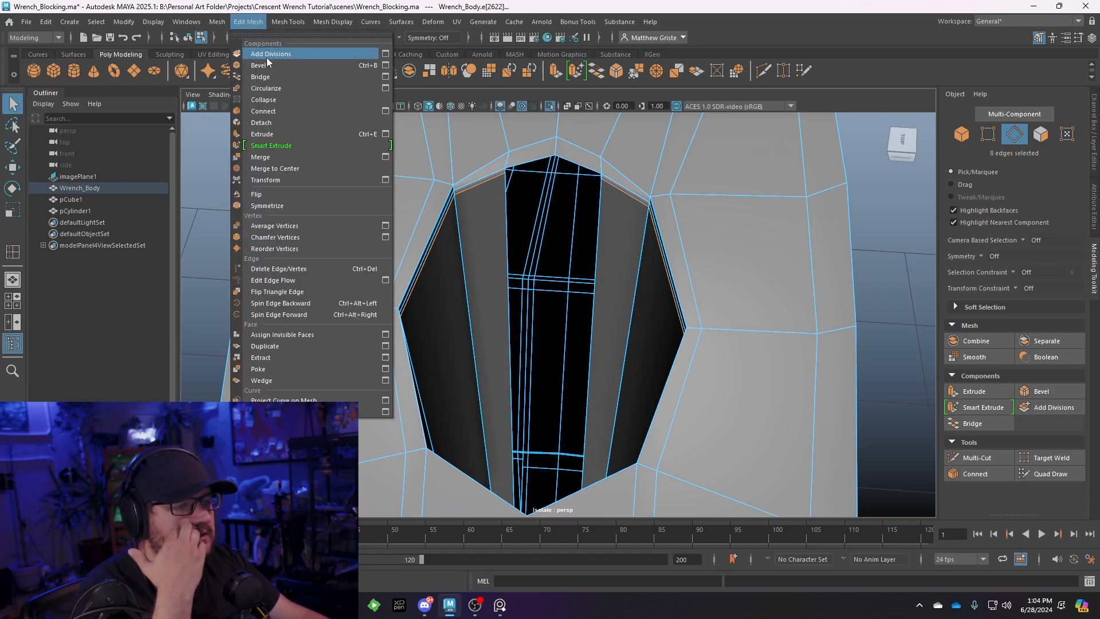
pyautogui.click(286, 273)
# Bridge the two border edges at each end of the gap in the opening's inner wall
pyautogui.moveTo(621, 154); pyautogui.dragTo(593, 118, button='right')
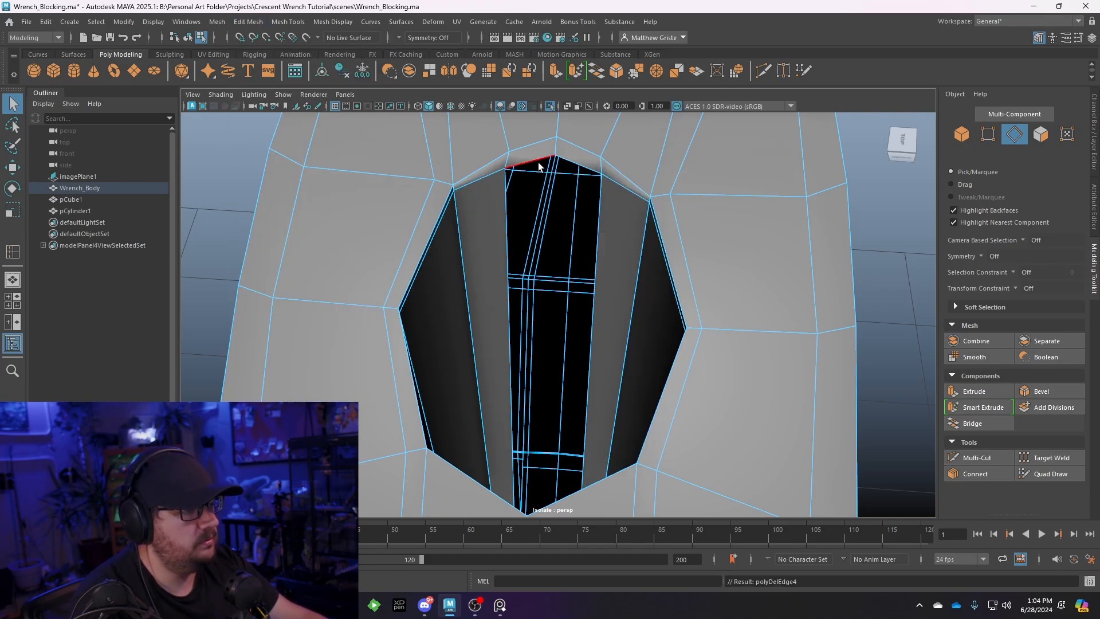
pyautogui.click(538, 162)
pyautogui.keyDown('shift'); pyautogui.click(566, 160); pyautogui.keyUp('shift')
pyautogui.keyDown('alt'); pyautogui.moveTo(539, 257); pyautogui.dragTo(550, 342); pyautogui.keyUp('alt')
pyautogui.keyDown('alt'); pyautogui.moveTo(551, 341); pyautogui.dragTo(549, 220, button='middle'); pyautogui.keyUp('alt')
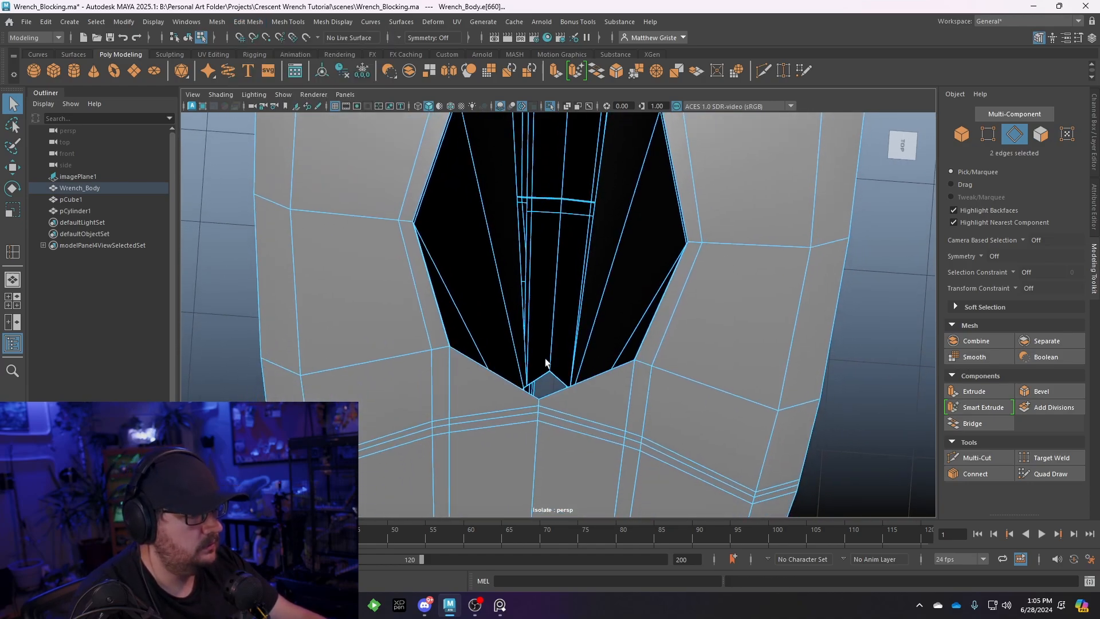
pyautogui.keyDown('alt'); pyautogui.moveTo(543, 377); pyautogui.dragTo(609, 243); pyautogui.keyUp('alt')
pyautogui.scroll(3, 616, 309)
pyautogui.keyDown('alt'); pyautogui.moveTo(608, 321); pyautogui.dragTo(588, 239, button='middle'); pyautogui.keyUp('alt')
pyautogui.scroll(-3, 572, 367)
pyautogui.keyDown('alt'); pyautogui.moveTo(572, 367); pyautogui.dragTo(583, 356); pyautogui.keyUp('alt')
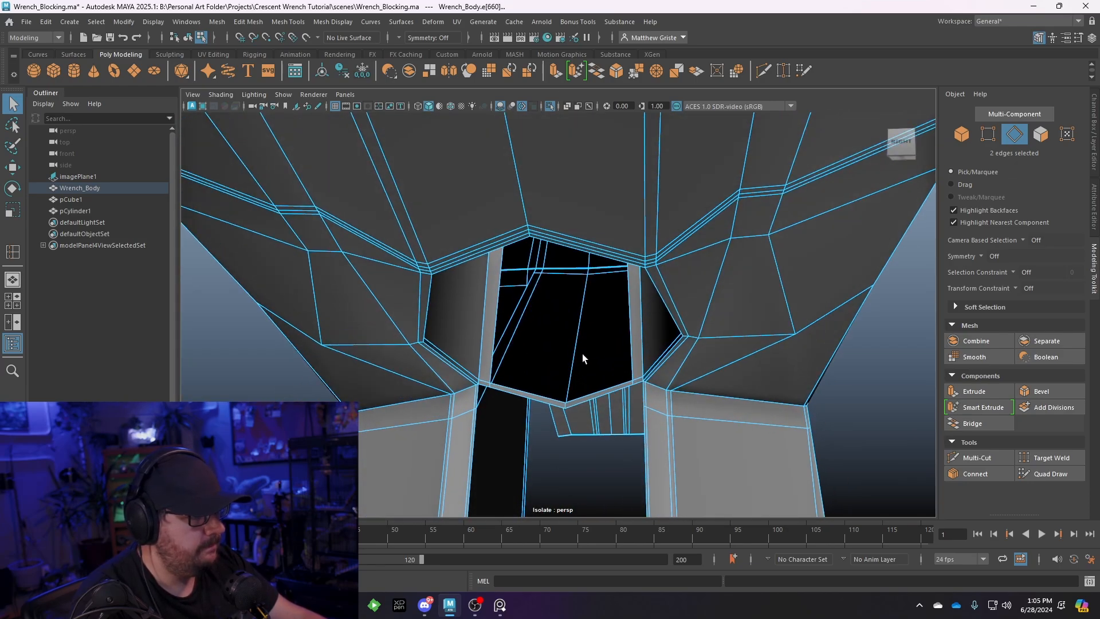
pyautogui.scroll(1, 578, 412)
pyautogui.keyDown('shift'); pyautogui.click(579, 418); pyautogui.keyUp('shift')
pyautogui.keyDown('shift'); pyautogui.click(546, 415); pyautogui.keyUp('shift')
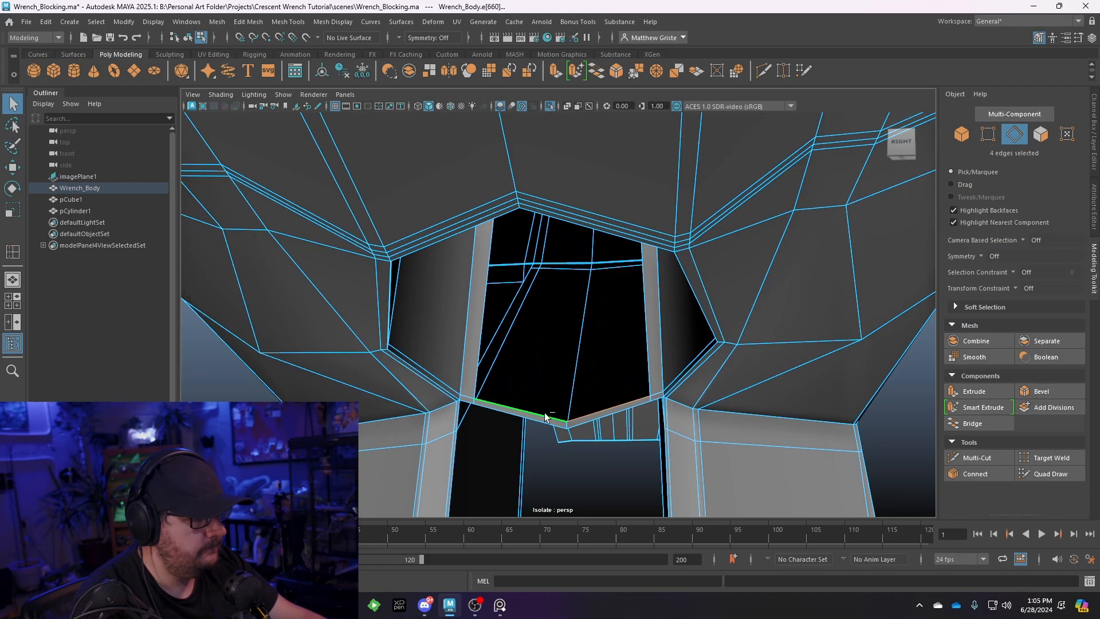
pyautogui.click(597, 71)
# Insert a supporting edge loop through the rebuilt inner wall, just inside the opening's rim
pyautogui.scroll(-5, 751, 309)
pyautogui.keyDown('alt'); pyautogui.moveTo(677, 258); pyautogui.dragTo(573, 269); pyautogui.keyUp('alt')
pyautogui.keyDown('alt'); pyautogui.moveTo(564, 172); pyautogui.dragTo(553, 298, button='middle'); pyautogui.keyUp('alt')
pyautogui.scroll(4, 548, 252)
pyautogui.scroll(3, 549, 242)
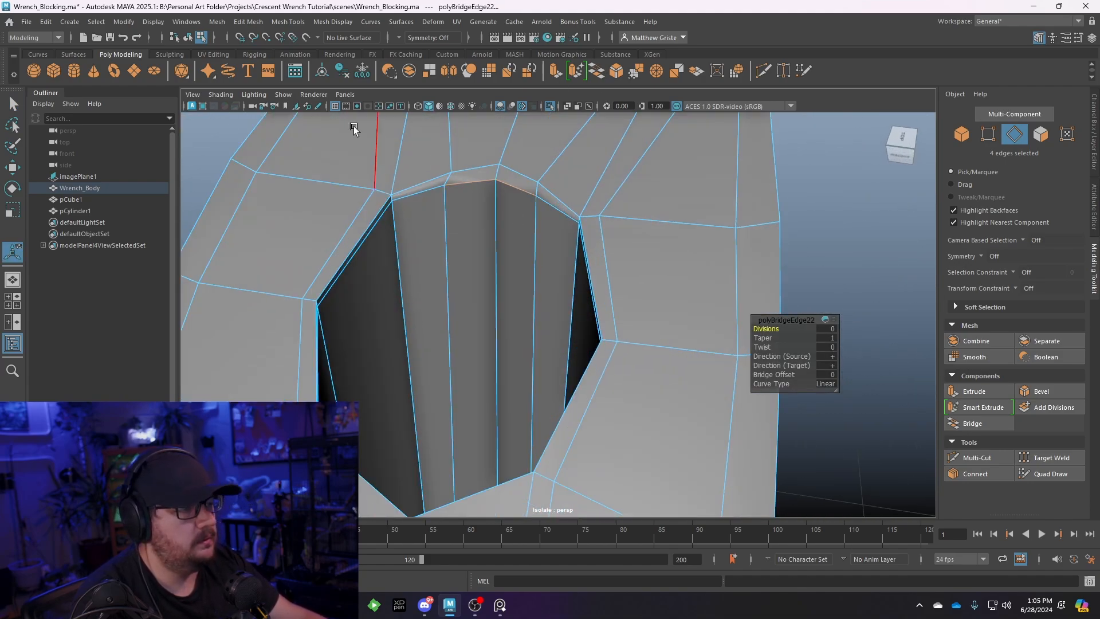
pyautogui.click(289, 27)
pyautogui.click(323, 111)
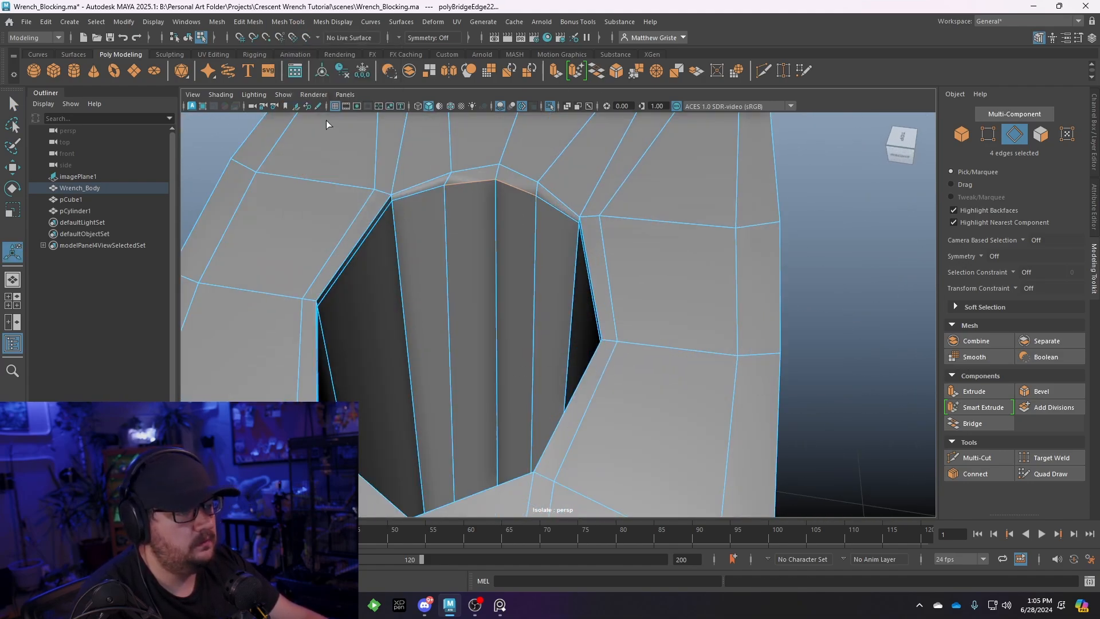
pyautogui.click(497, 200)
pyautogui.press('q')
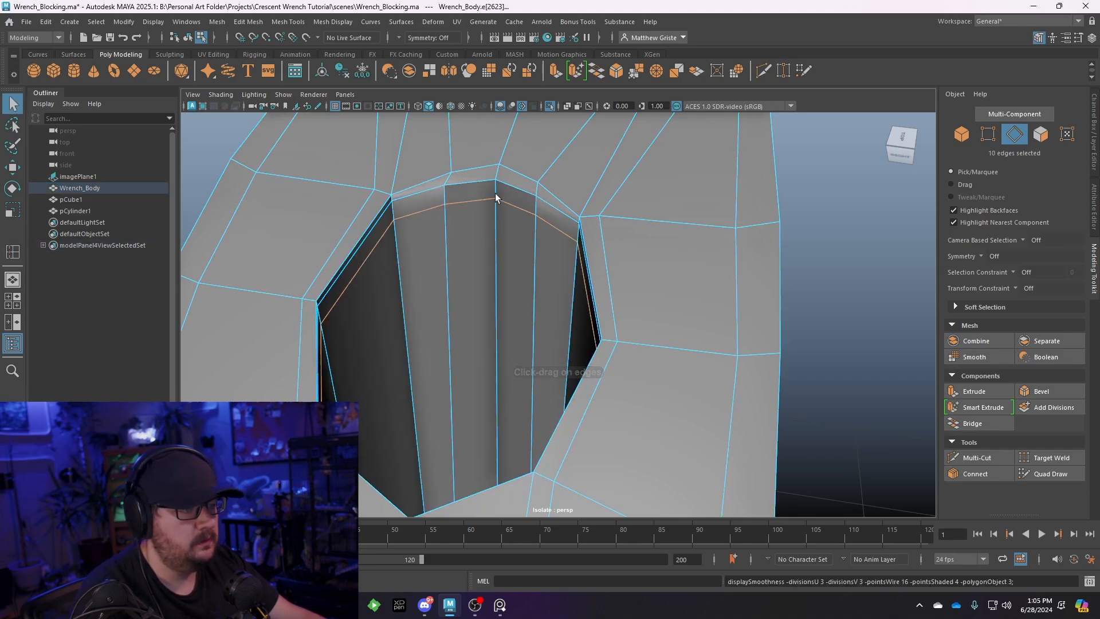
# Check the opening's supported rim in smooth preview with shaded display
pyautogui.press('3')
pyautogui.press('4')
pyautogui.click(429, 107)
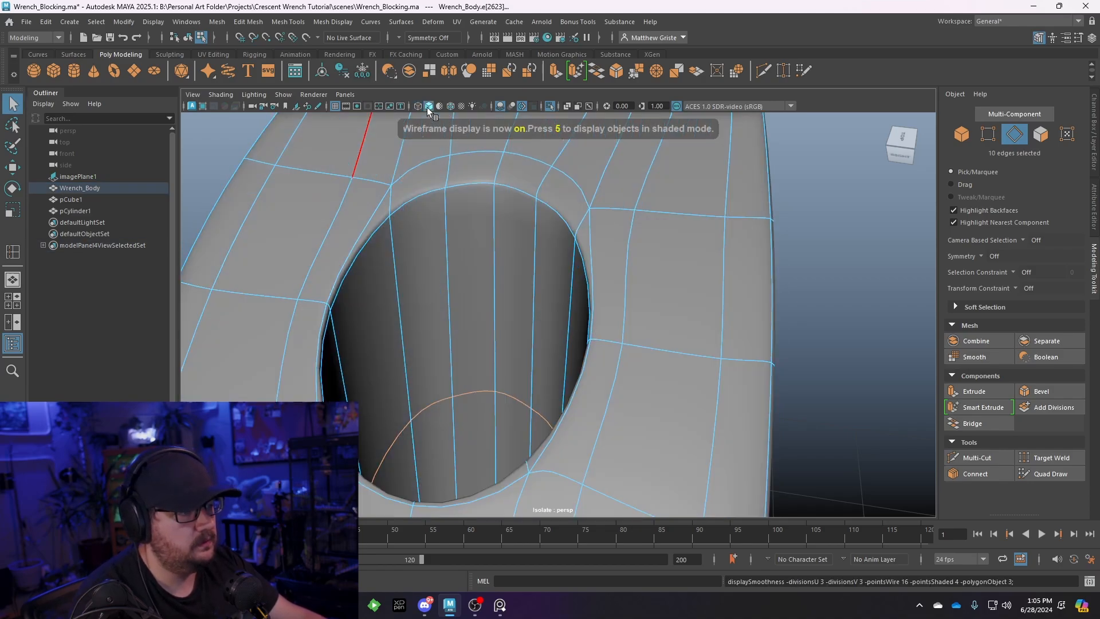
# Inspect the edge flow around the round opening's rim on the wrench body with smooth preview turned off
pyautogui.moveTo(543, 179); pyautogui.dragTo(604, 163, button='right')
pyautogui.scroll(-6, 761, 229)
pyautogui.click(717, 281)
pyautogui.keyDown('alt'); pyautogui.moveTo(718, 281); pyautogui.dragTo(471, 263); pyautogui.keyUp('alt')
pyautogui.scroll(3, 603, 249)
pyautogui.click(603, 248)
pyautogui.scroll(4, 559, 263)
pyautogui.scroll(-3, 559, 263)
pyautogui.press('1')
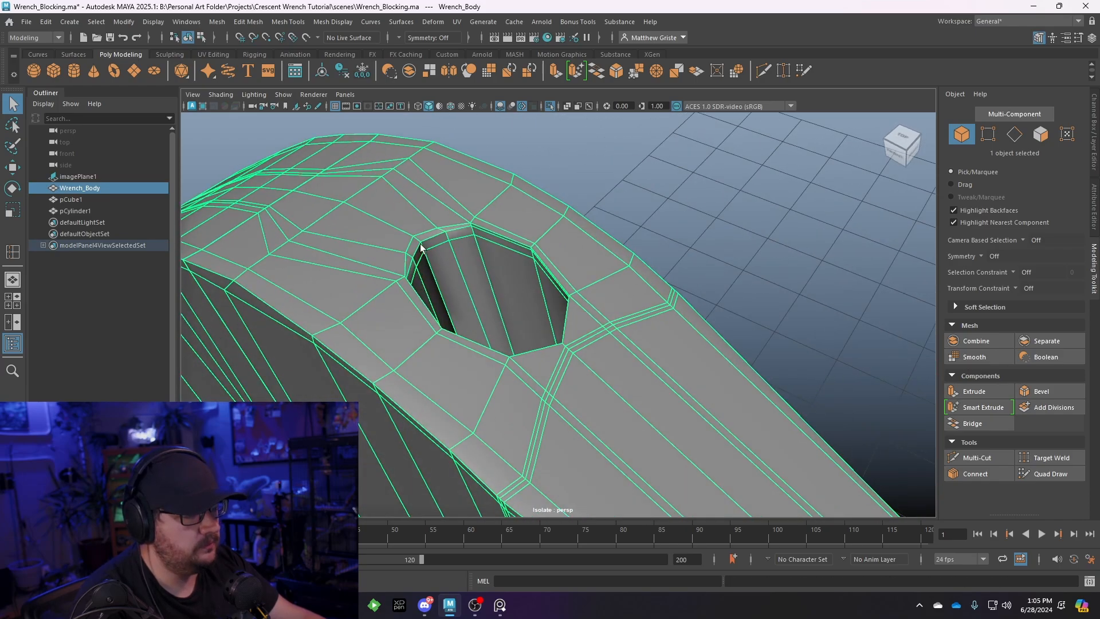
pyautogui.scroll(6, 471, 263)
pyautogui.keyDown('alt'); pyautogui.moveTo(440, 265); pyautogui.dragTo(504, 283, button='middle'); pyautogui.keyUp('alt')
pyautogui.scroll(5, 503, 283)
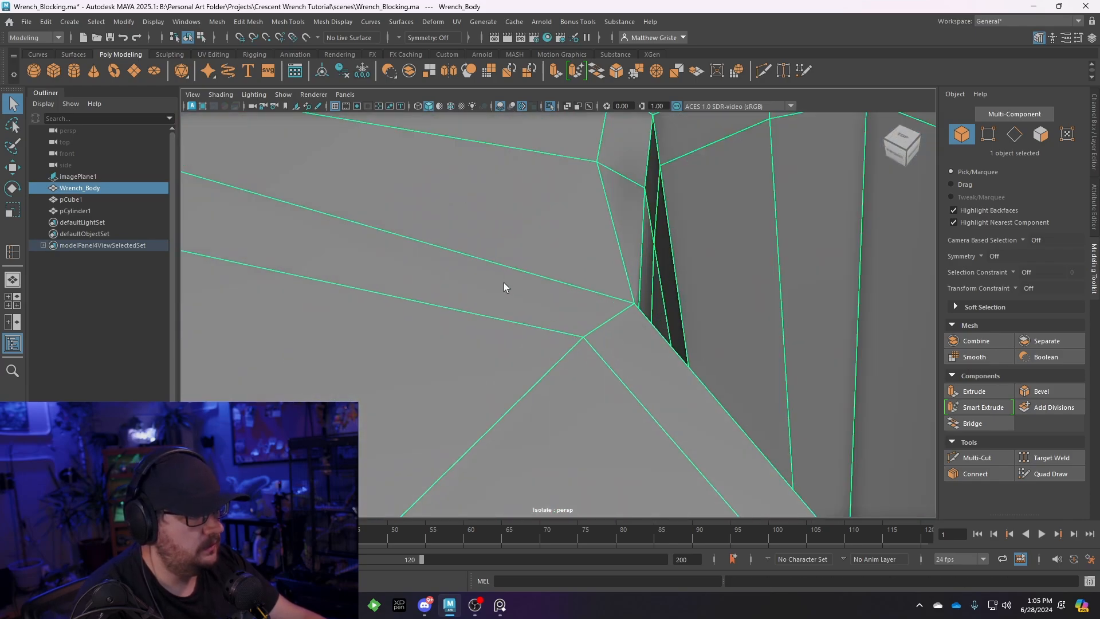
pyautogui.scroll(-6, 633, 311)
pyautogui.keyDown('alt'); pyautogui.moveTo(634, 310); pyautogui.dragTo(604, 368, button='right'); pyautogui.keyUp('alt')
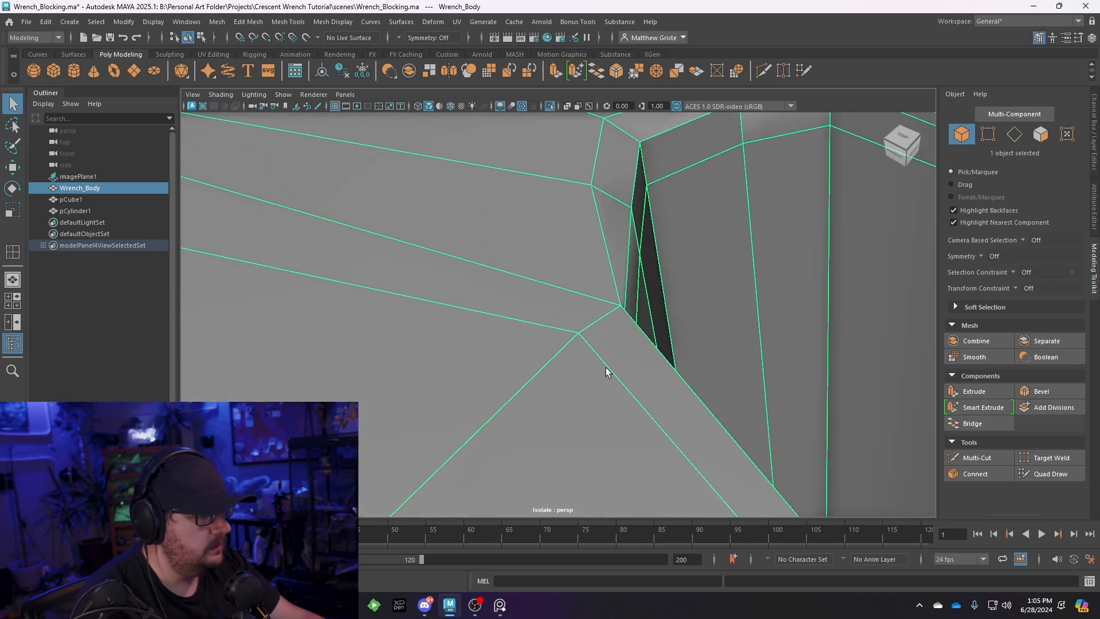
pyautogui.keyDown('alt'); pyautogui.moveTo(604, 368); pyautogui.dragTo(557, 357); pyautogui.keyUp('alt')
pyautogui.keyDown('alt'); pyautogui.moveTo(338, 277); pyautogui.dragTo(419, 265, button='middle'); pyautogui.keyUp('alt')
pyautogui.scroll(-6, 418, 265)
pyautogui.keyDown('alt'); pyautogui.moveTo(418, 264); pyautogui.dragTo(302, 217); pyautogui.keyUp('alt')
pyautogui.keyDown('alt'); pyautogui.moveTo(303, 218); pyautogui.dragTo(507, 263, button='middle'); pyautogui.keyUp('alt')
# Scale the six rim edges along the round opening's sides and lower end slightly outward and check the shape in smooth preview
pyautogui.moveTo(416, 226); pyautogui.dragTo(417, 192, button='right')
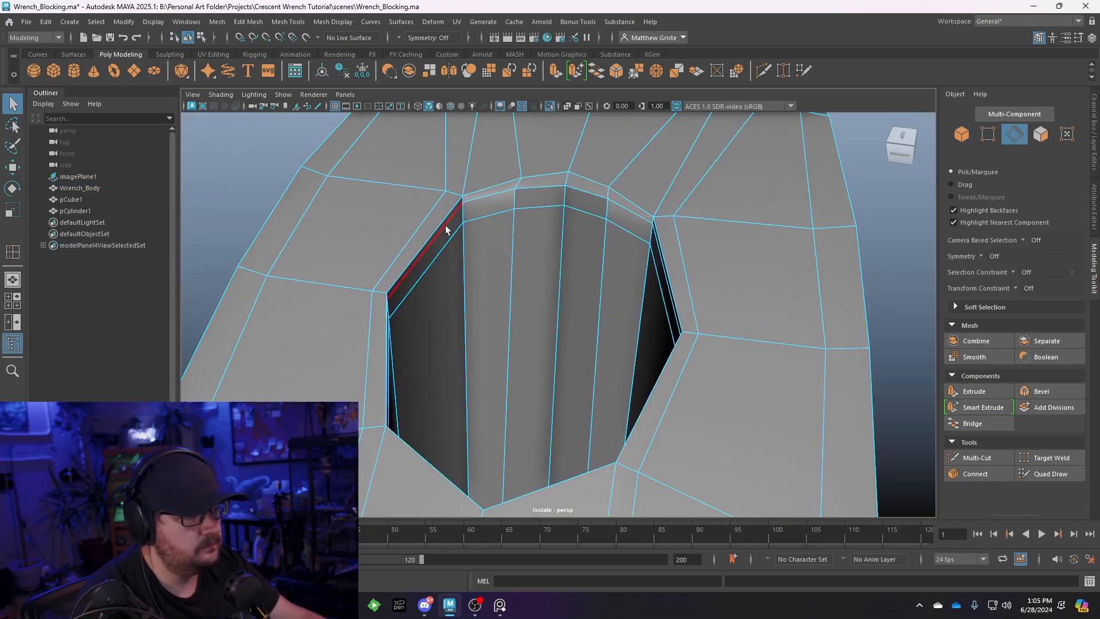
pyautogui.keyDown('shift'); pyautogui.click(671, 275); pyautogui.keyUp('shift')
pyautogui.keyDown('shift'); pyautogui.click(647, 395); pyautogui.keyUp('shift')
pyautogui.keyDown('shift'); pyautogui.click(576, 483); pyautogui.keyUp('shift')
pyautogui.keyDown('shift'); pyautogui.click(455, 472); pyautogui.keyUp('shift')
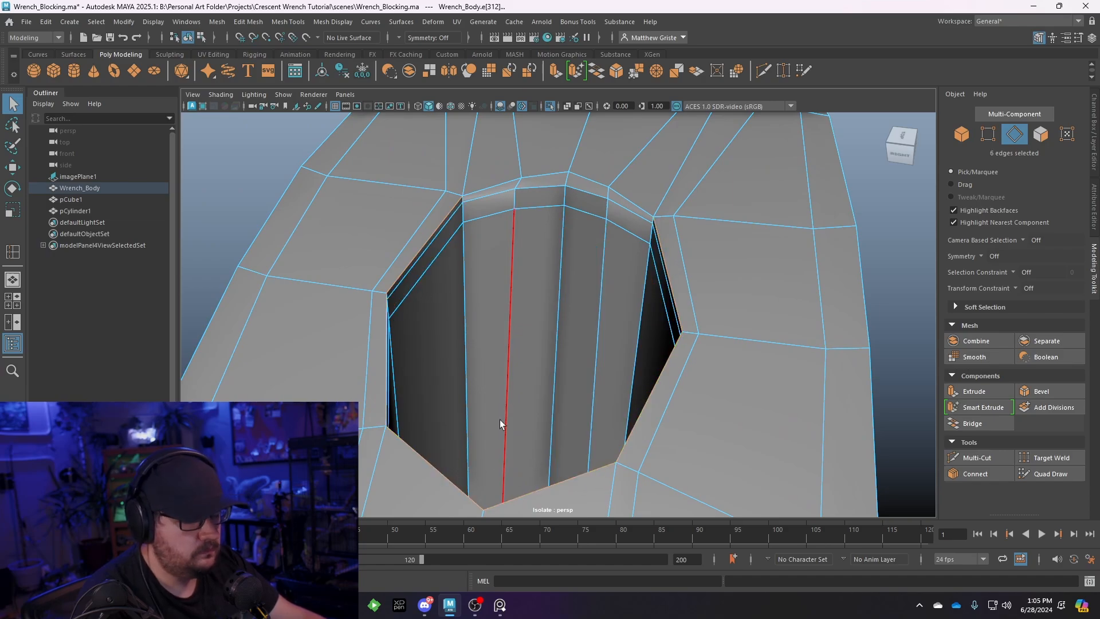
pyautogui.press('r')
pyautogui.moveTo(533, 339); pyautogui.dragTo(543, 340)
pyautogui.press('q')
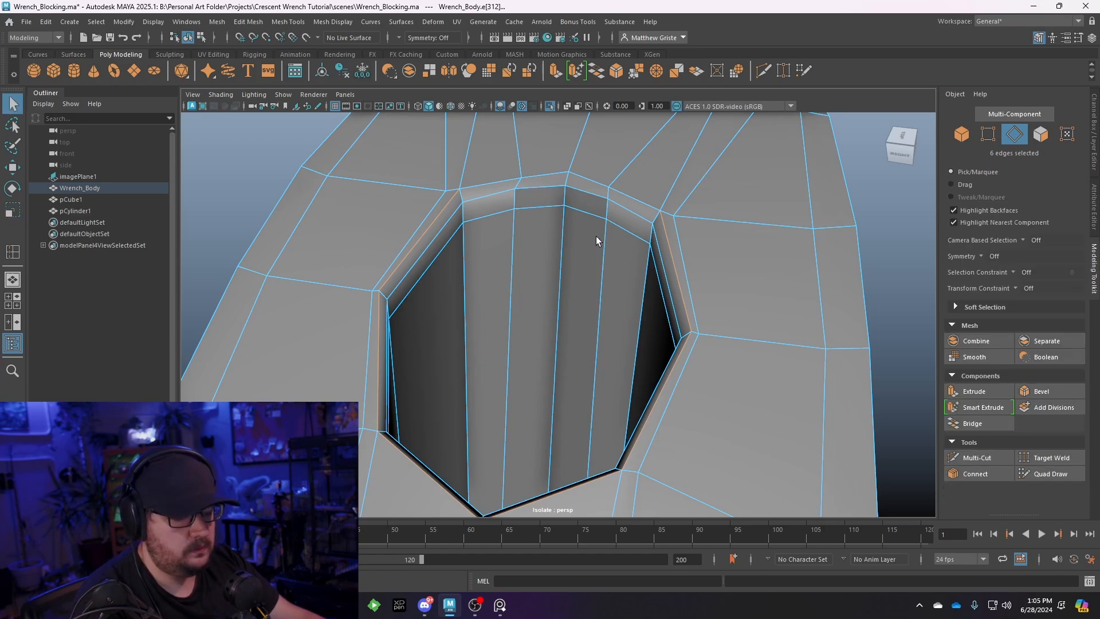
pyautogui.press('3')
pyautogui.moveTo(620, 205); pyautogui.dragTo(682, 189, button='right')
pyautogui.click(870, 231)
pyautogui.keyDown('alt'); pyautogui.moveTo(870, 231); pyautogui.dragTo(608, 346); pyautogui.keyUp('alt')
pyautogui.click(609, 347)
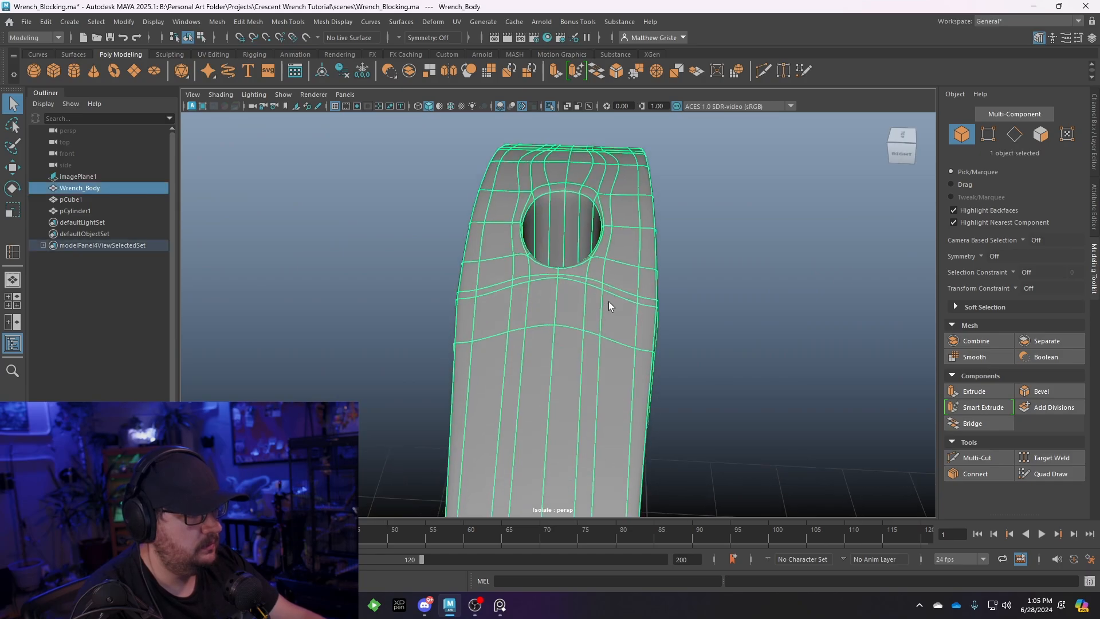
# Spread the ring vertices around the round opening's upper end outward on the unsmoothed mesh to even out their spacing
pyautogui.press('1')
pyautogui.moveTo(609, 307)
pyautogui.keyDown('alt'); pyautogui.mouseDown()
pyautogui.moveTo(627, 238)
pyautogui.moveTo(552, 308)
pyautogui.moveTo(594, 310)
pyautogui.mouseUp(); pyautogui.keyUp('alt')
pyautogui.scroll(4, 594, 311)
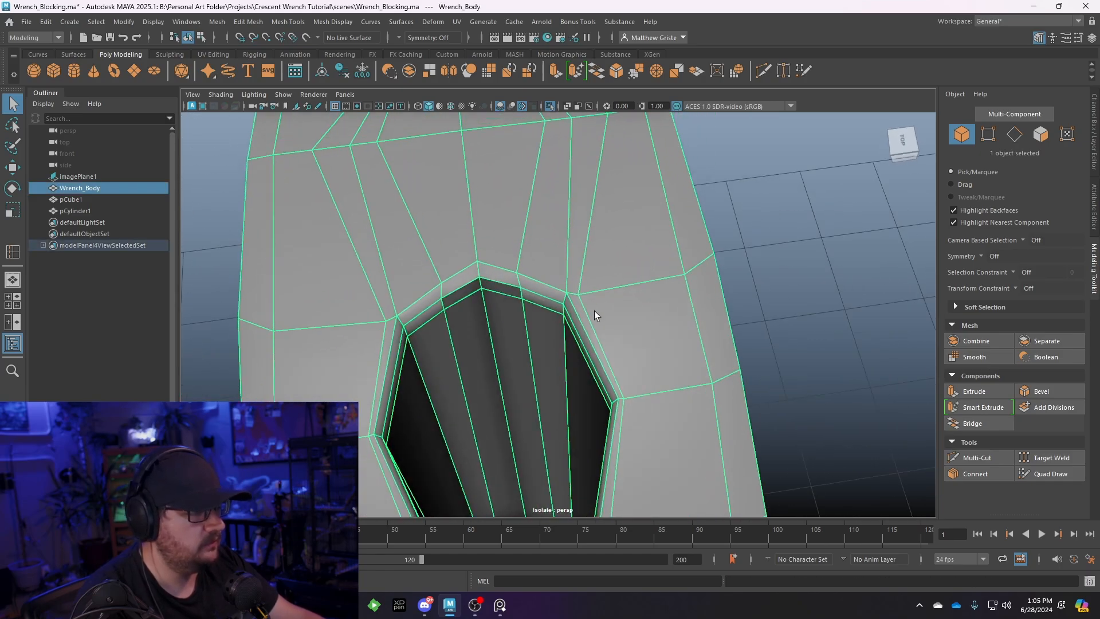
pyautogui.moveTo(597, 263); pyautogui.dragTo(549, 266, button='right')
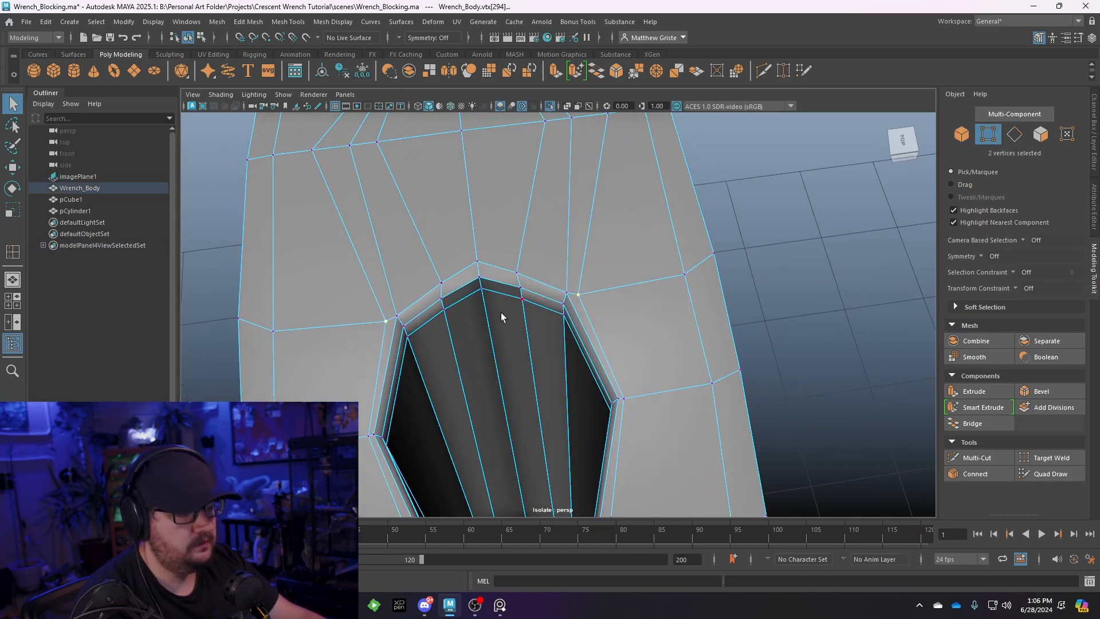
pyautogui.press('e')
pyautogui.press('4')
pyautogui.press('r')
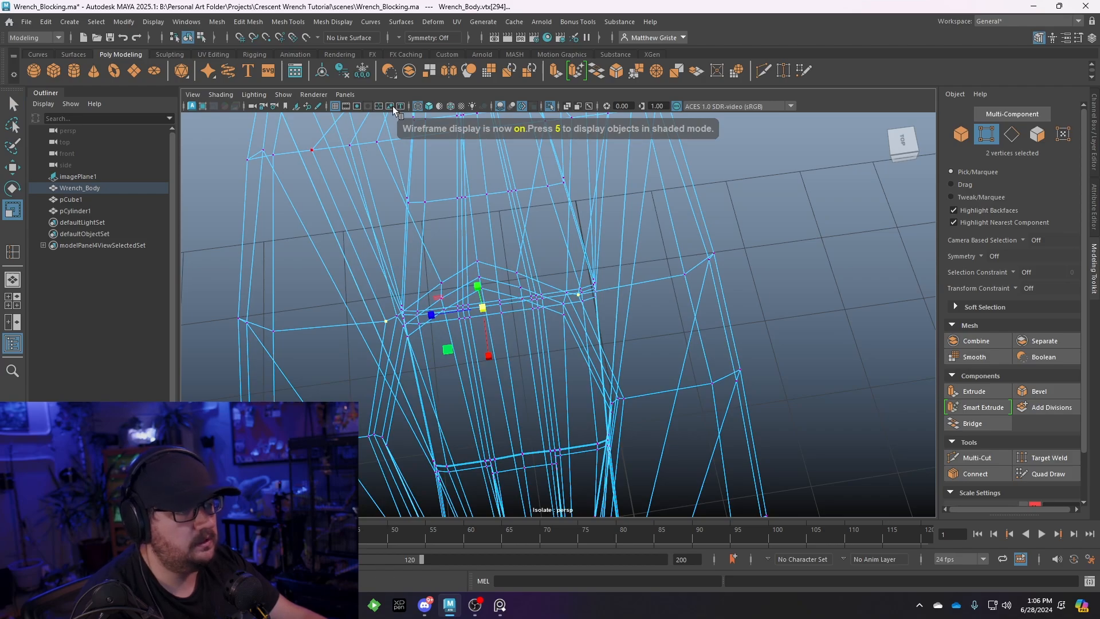
pyautogui.click(431, 107)
pyautogui.moveTo(431, 314); pyautogui.dragTo(402, 312)
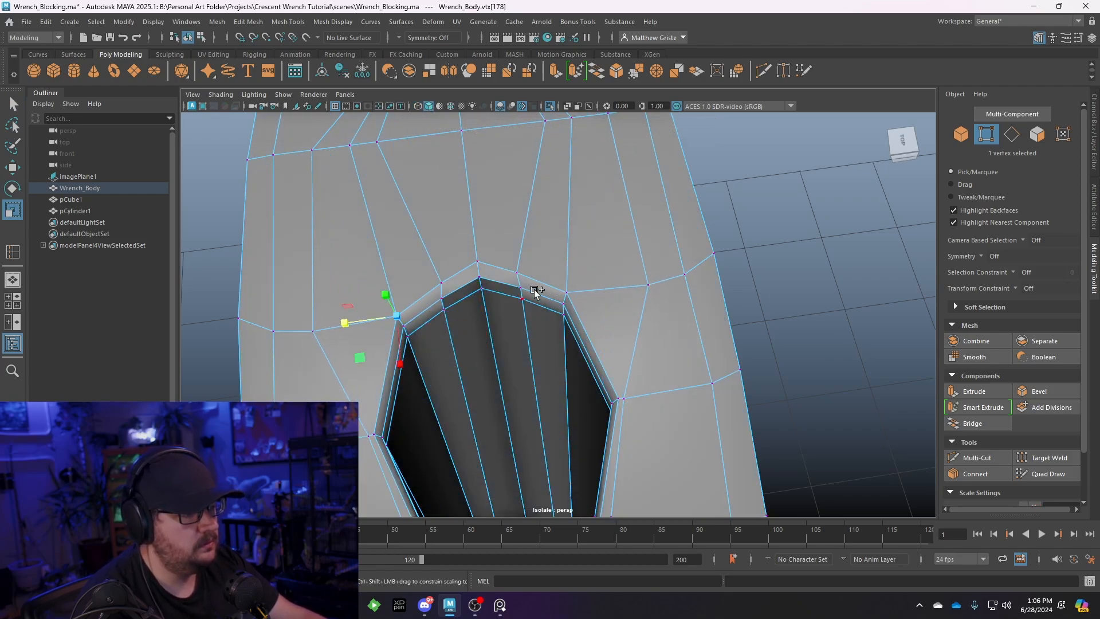
pyautogui.moveTo(424, 310); pyautogui.dragTo(404, 314)
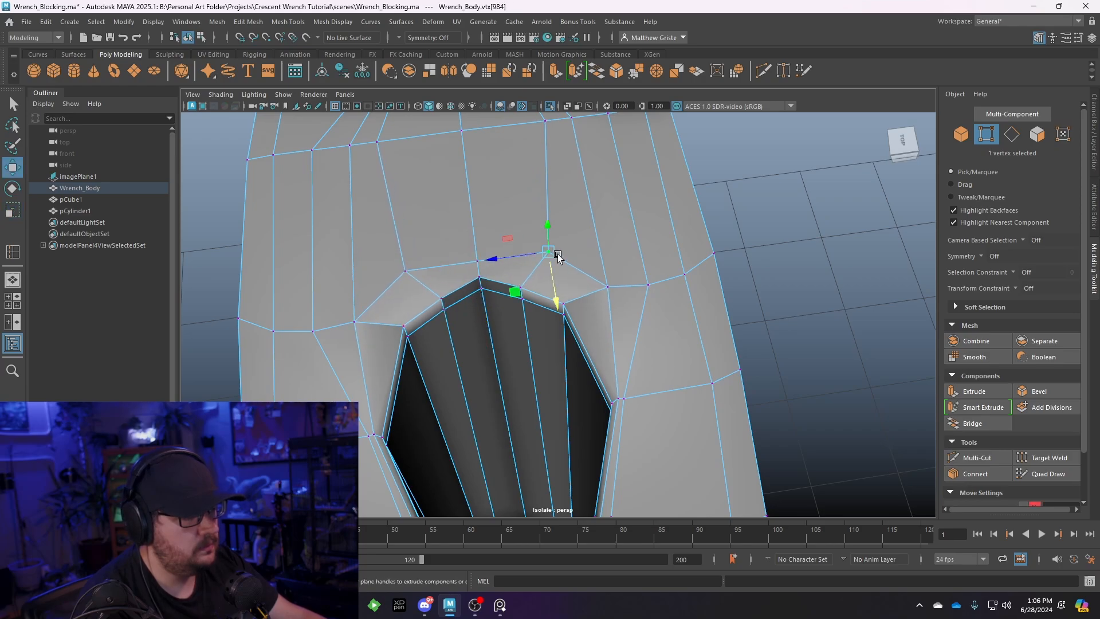
pyautogui.moveTo(542, 229); pyautogui.dragTo(583, 203, button='right')
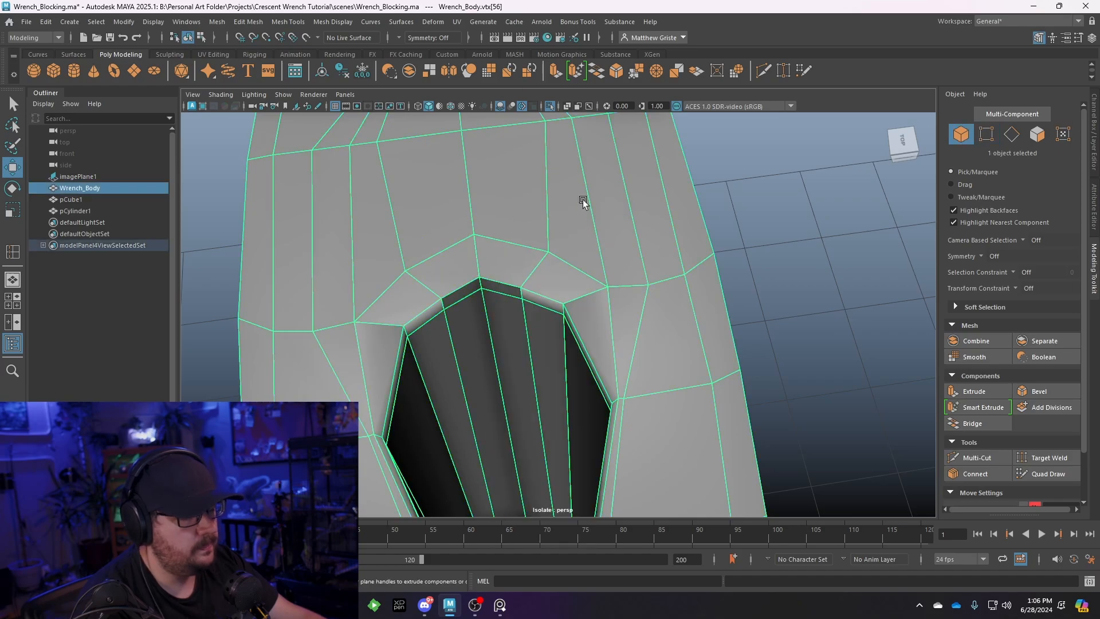
# Check the reshaped round opening and the wrench body's front face in smooth preview
pyautogui.press('3')
pyautogui.scroll(-4, 687, 207)
pyautogui.click(744, 214)
pyautogui.keyDown('alt'); pyautogui.moveTo(715, 268); pyautogui.dragTo(557, 241); pyautogui.keyUp('alt')
pyautogui.keyDown('alt'); pyautogui.moveTo(411, 328); pyautogui.dragTo(616, 512); pyautogui.keyUp('alt')
pyautogui.keyDown('alt'); pyautogui.moveTo(682, 357); pyautogui.dragTo(483, 248); pyautogui.keyUp('alt')
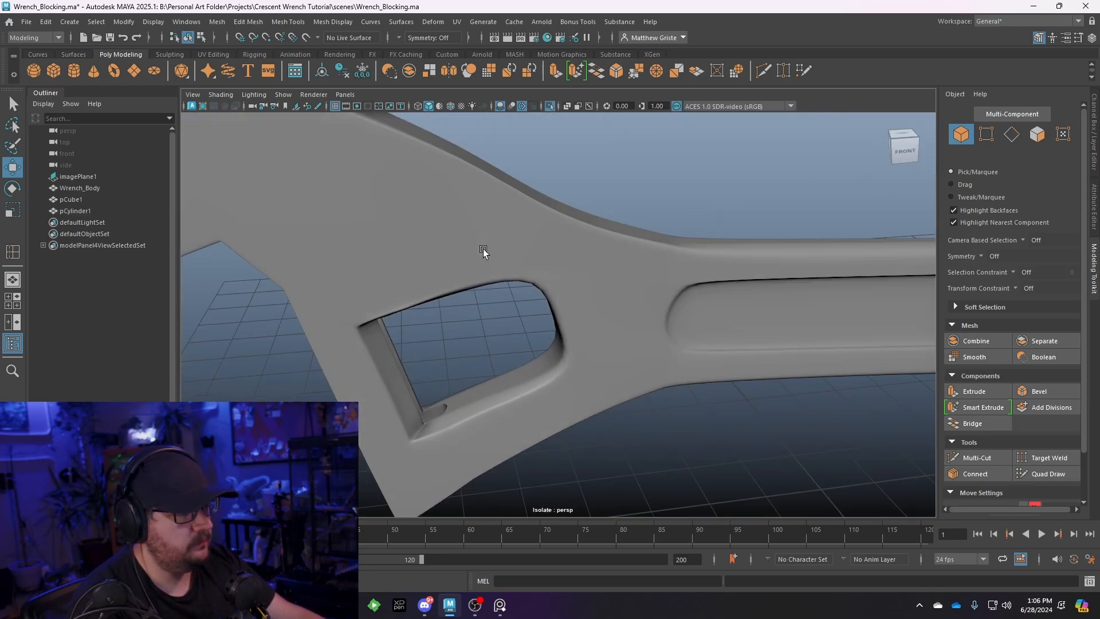
# Turn off isolation to show the full wrench assembly against the reference image, viewed from the front
pyautogui.click(283, 94)
pyautogui.moveTo(312, 116)
pyautogui.click(421, 128)
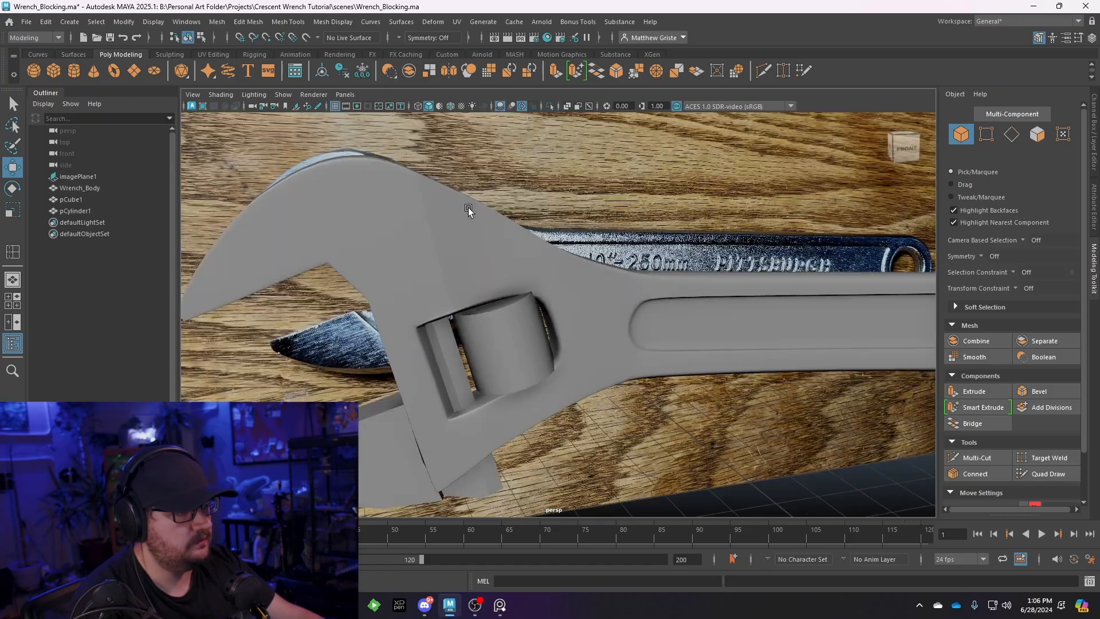
pyautogui.keyDown('alt'); pyautogui.moveTo(469, 207); pyautogui.dragTo(436, 208); pyautogui.keyUp('alt')
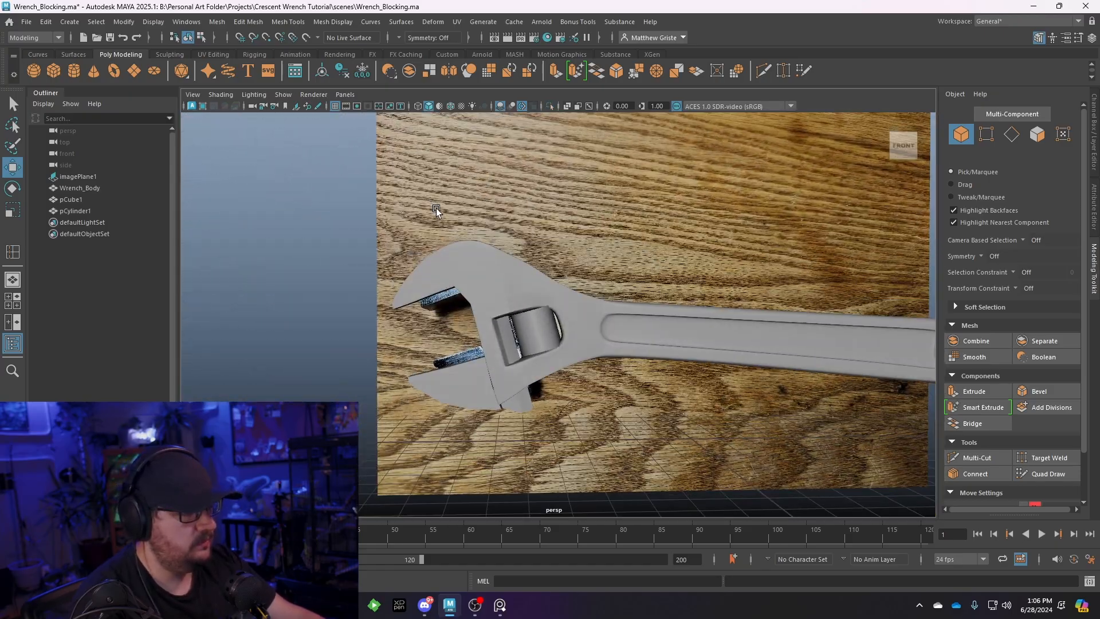